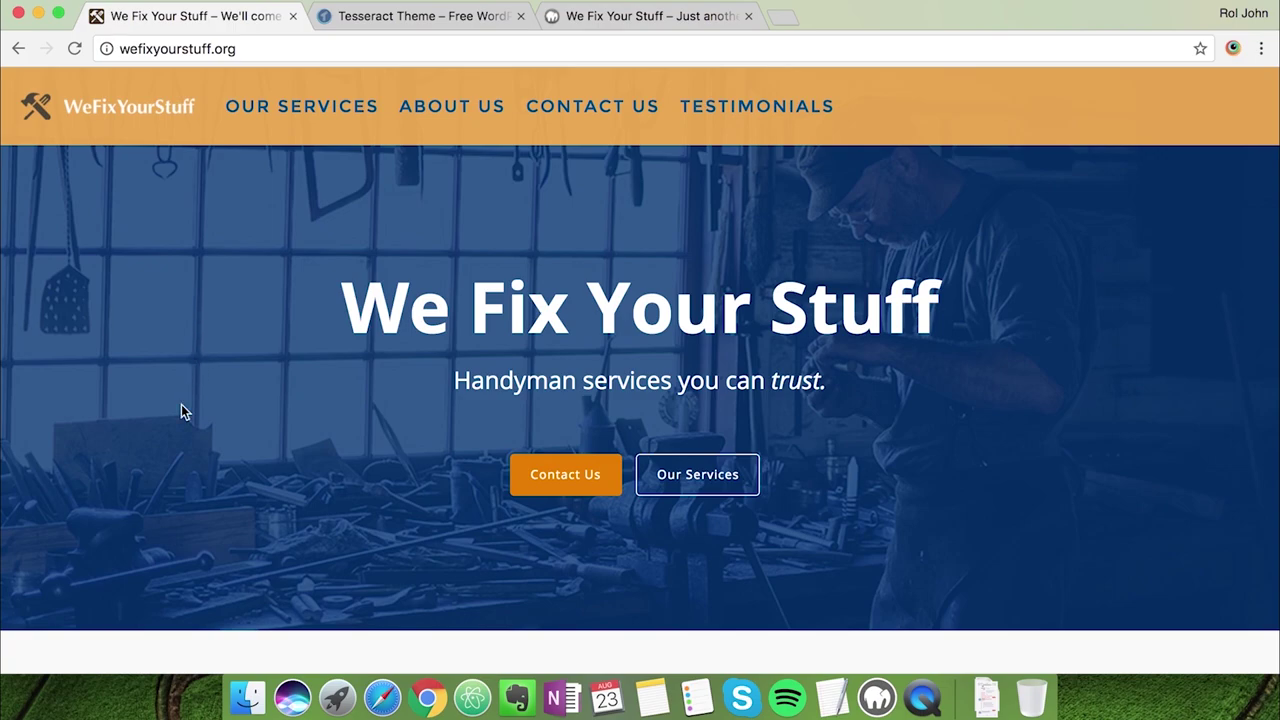
Scroll through the site's home page to review its content
scroll(181, 411, down, 1)
scroll(181, 411, up, 1)
scroll(178, 407, down, 1)
scroll(208, 358, down, 10)
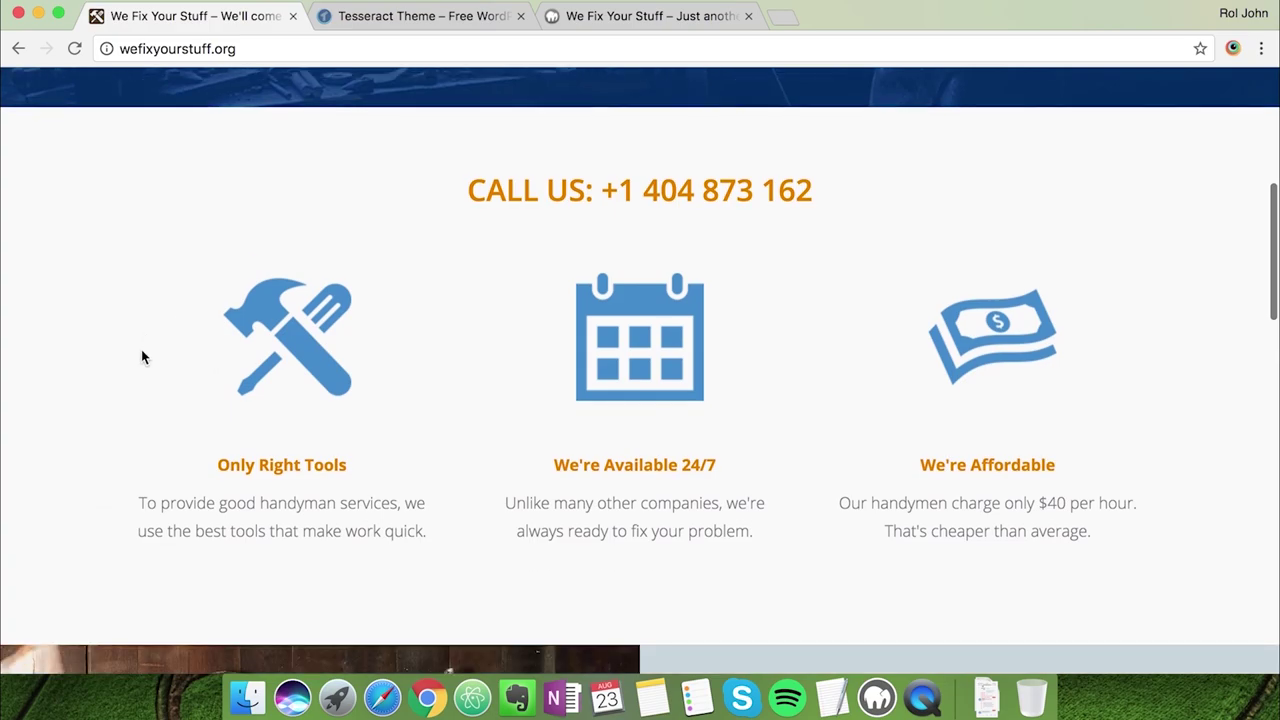
scroll(141, 370, down, 5)
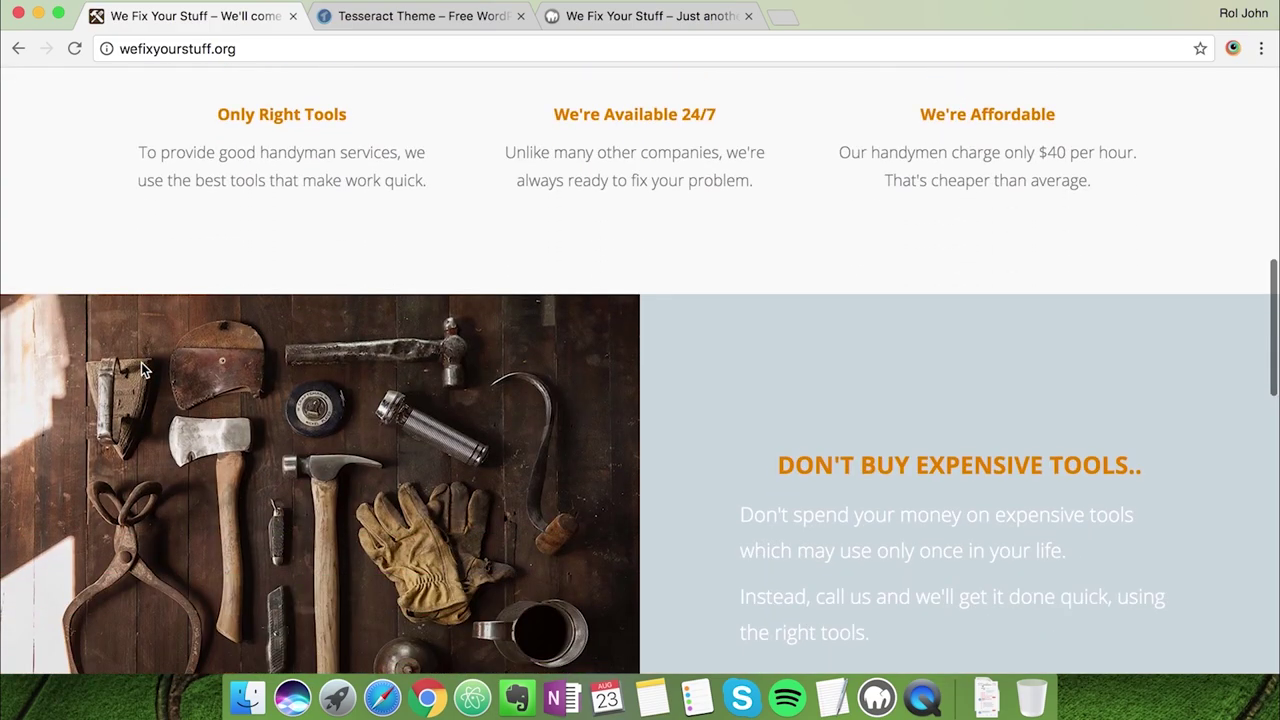
scroll(298, 480, down, 1)
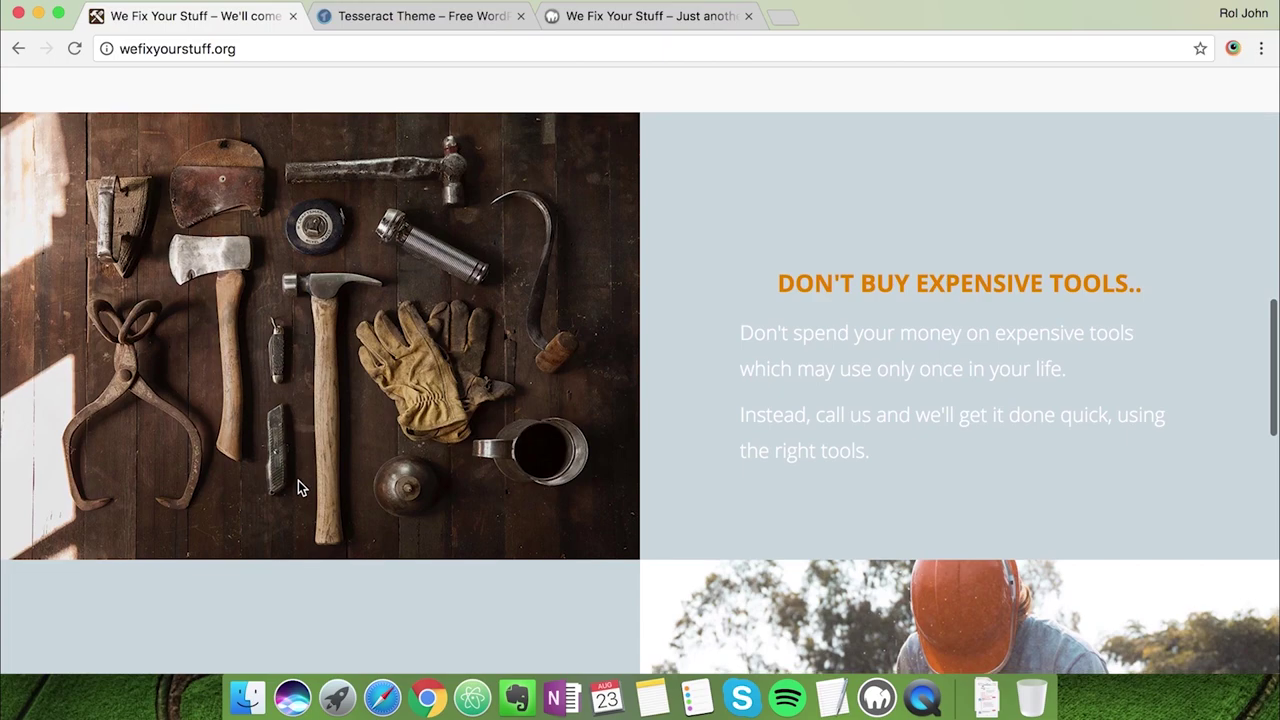
scroll(639, 474, down, 4)
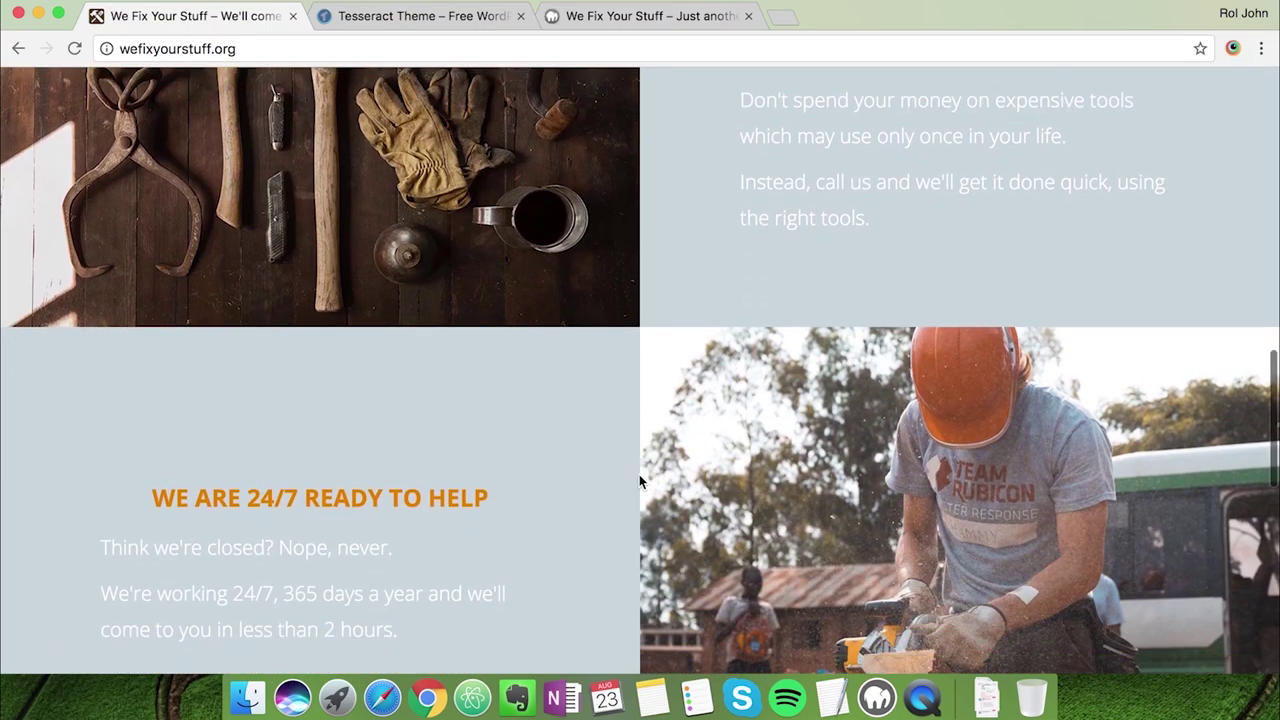
scroll(641, 482, down, 9)
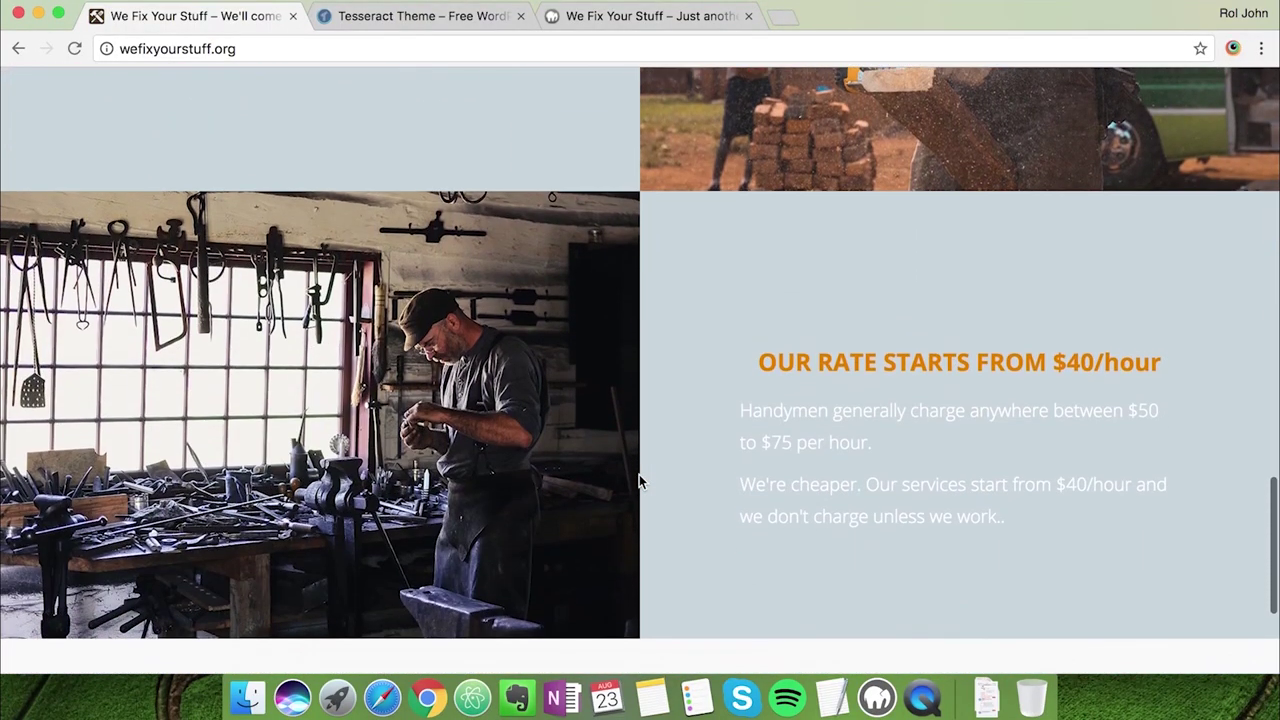
scroll(641, 482, down, 2)
scroll(260, 458, down, 2)
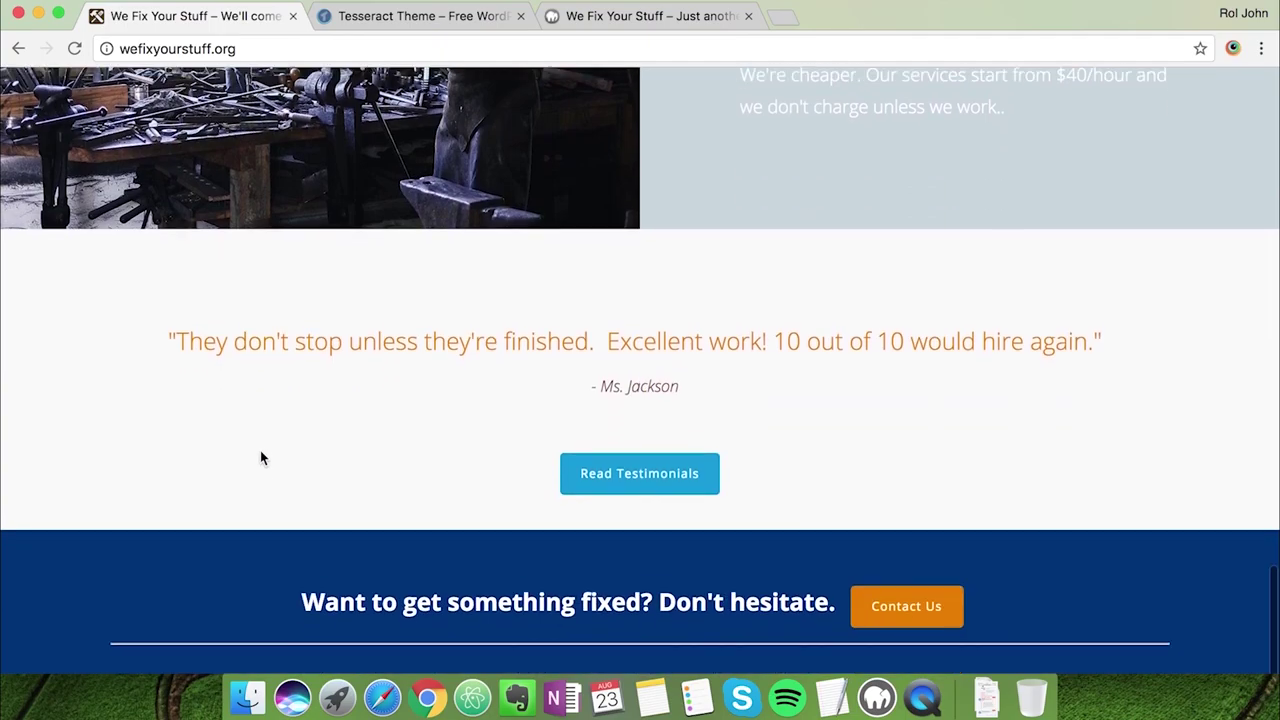
scroll(303, 624, up, 20)
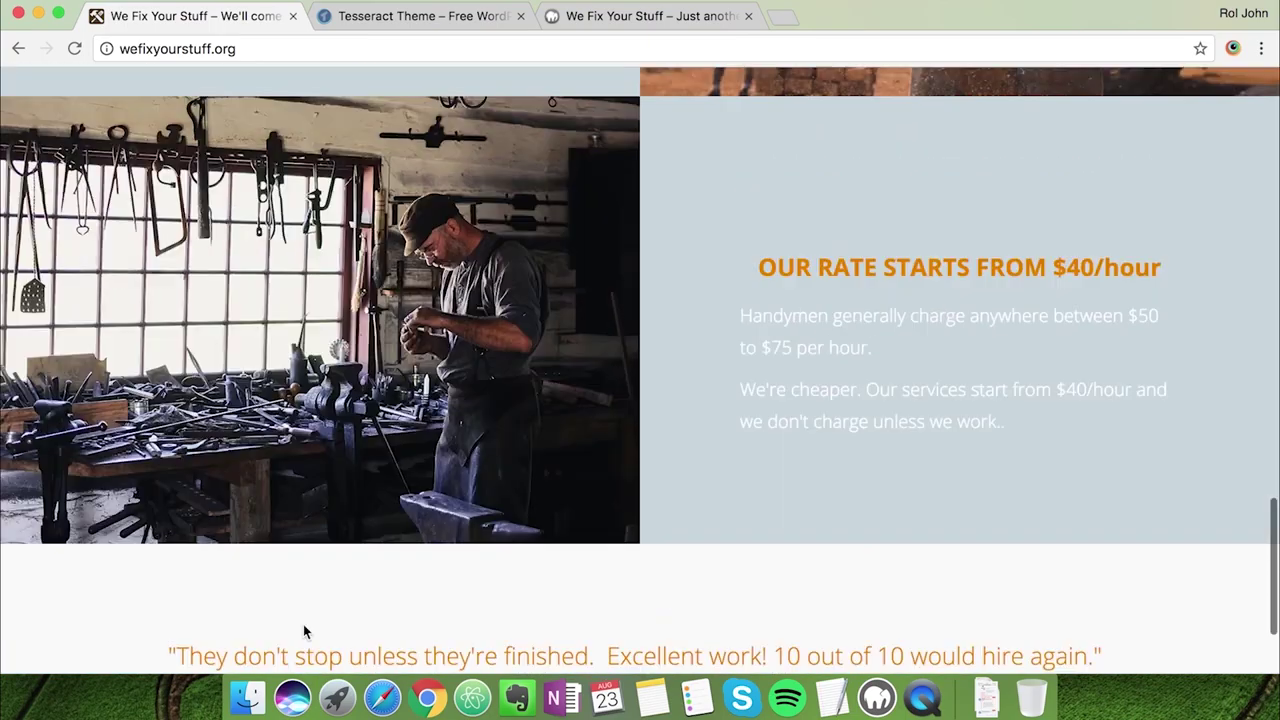
scroll(303, 624, up, 5)
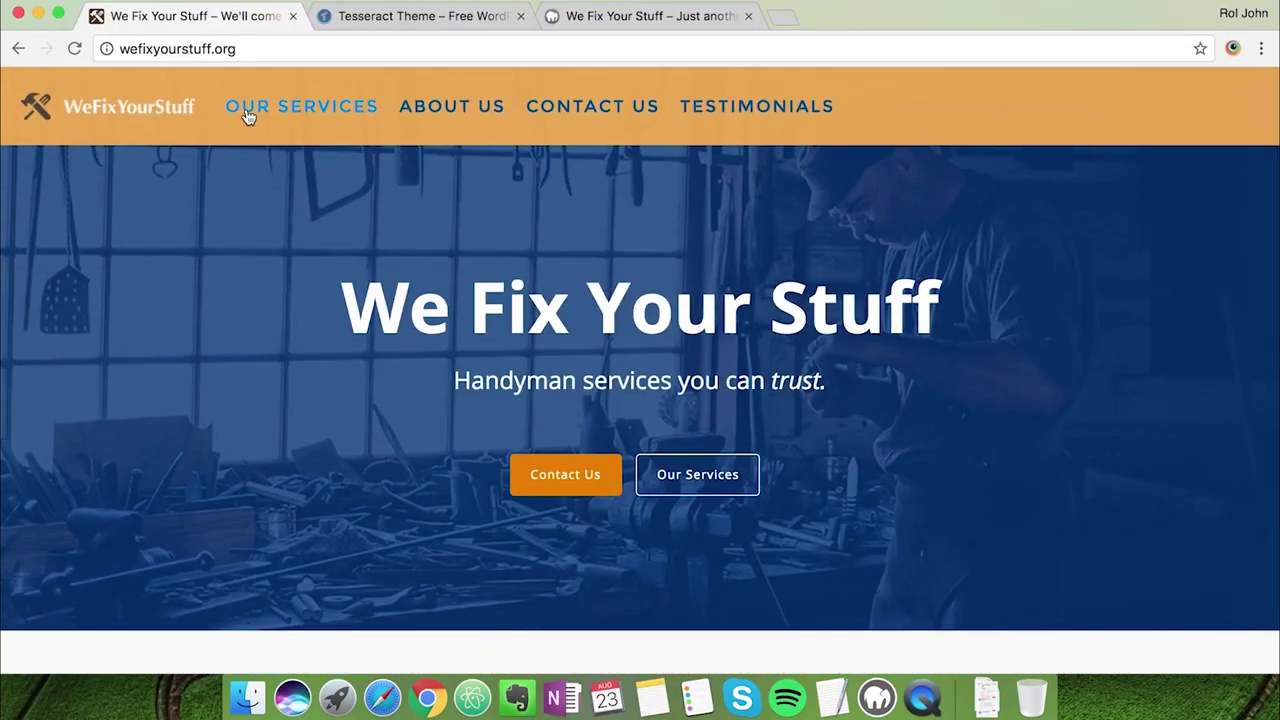
Browse the Our Services and About Us pages
click(247, 117)
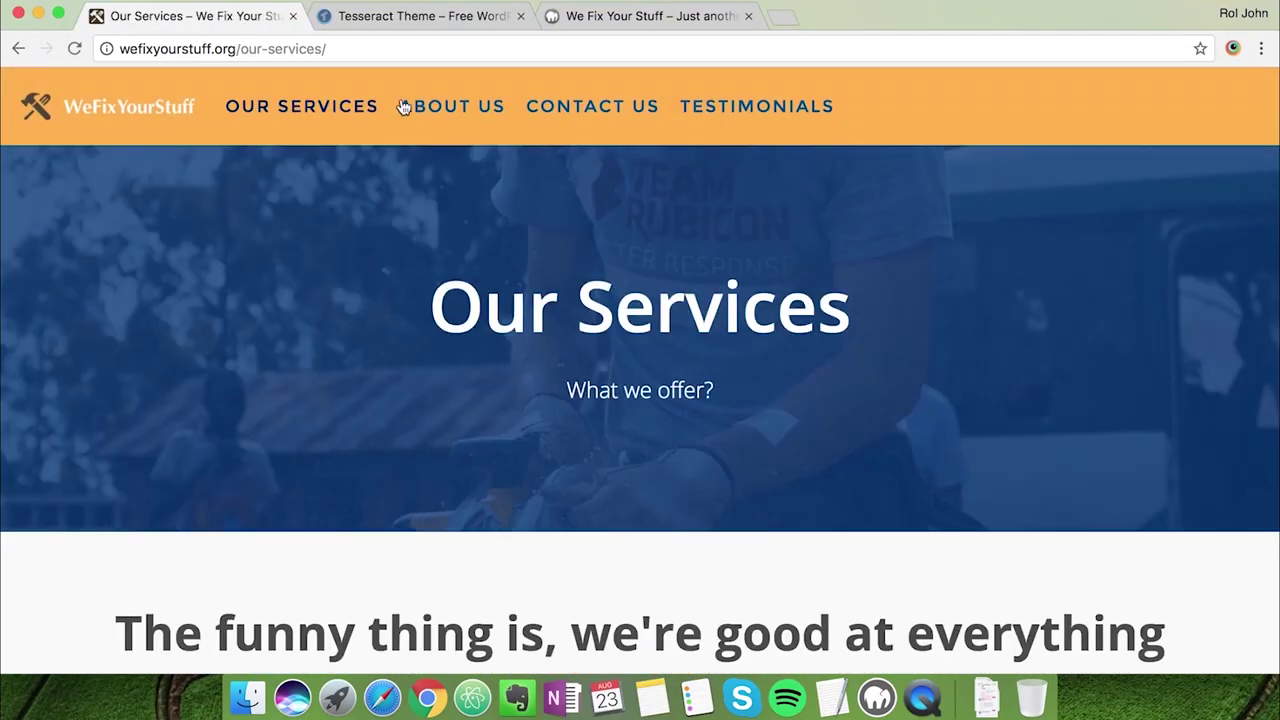
scroll(436, 295, down, 6)
scroll(436, 295, up, 7)
click(443, 112)
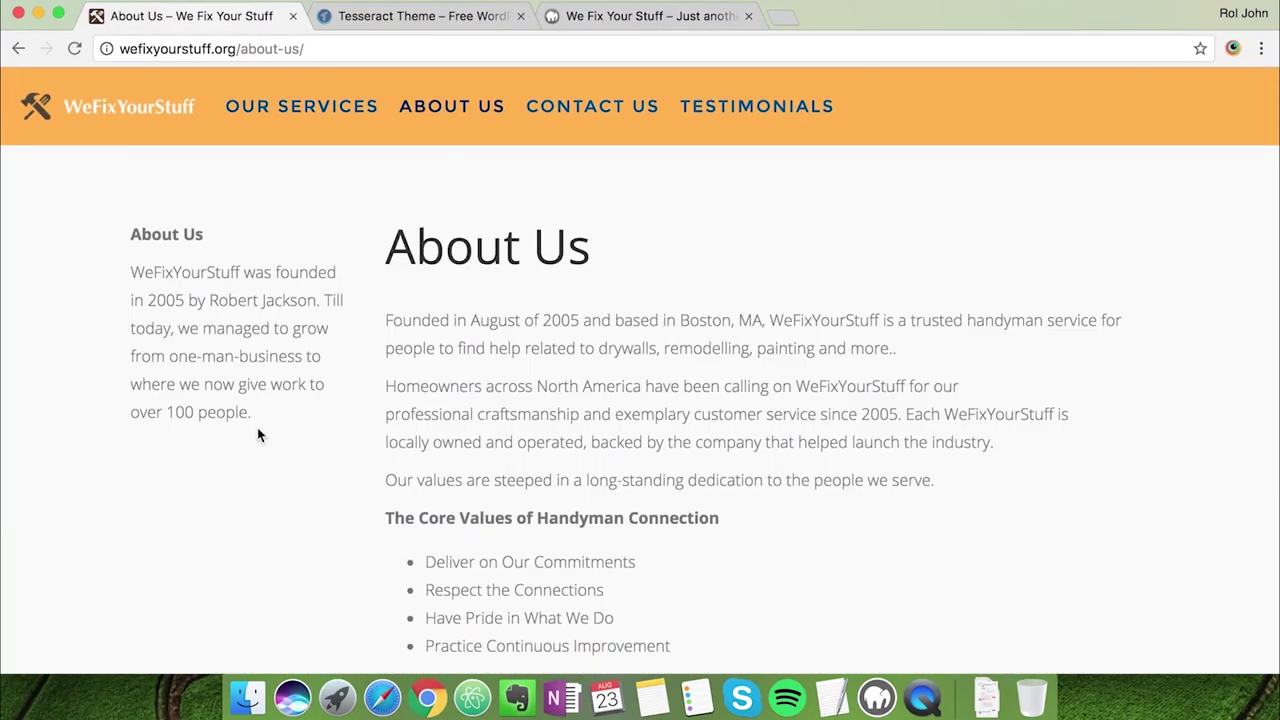
scroll(257, 435, down, 5)
scroll(257, 435, down, 4)
scroll(257, 435, up, 9)
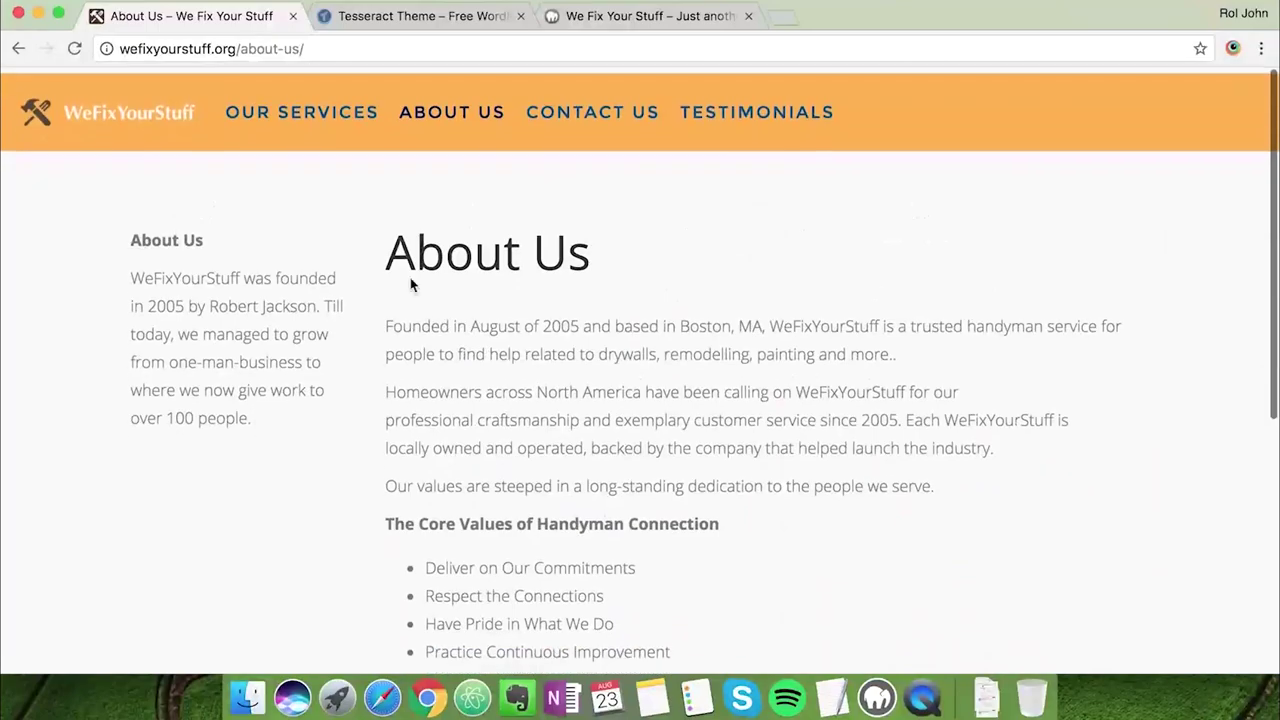
Visit the Contact Us page, then the Testimonials page, scrolling each
click(583, 118)
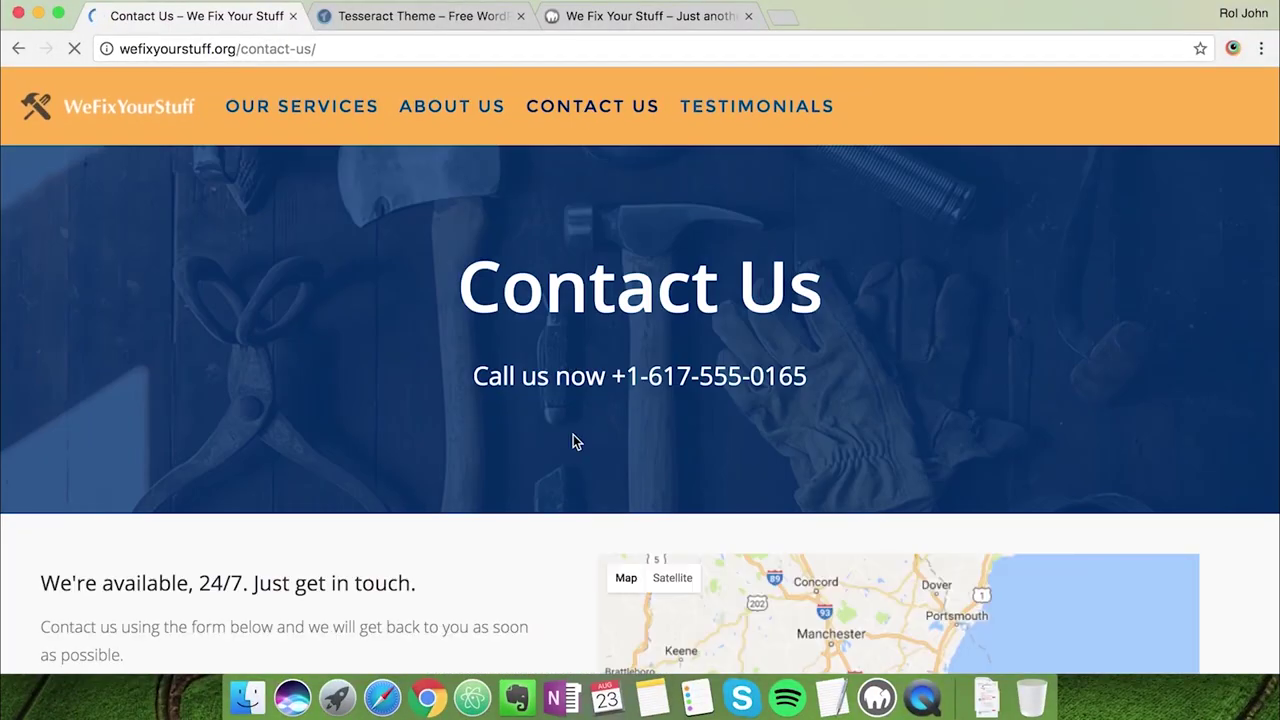
scroll(573, 434, down, 6)
scroll(573, 440, down, 6)
scroll(573, 440, up, 12)
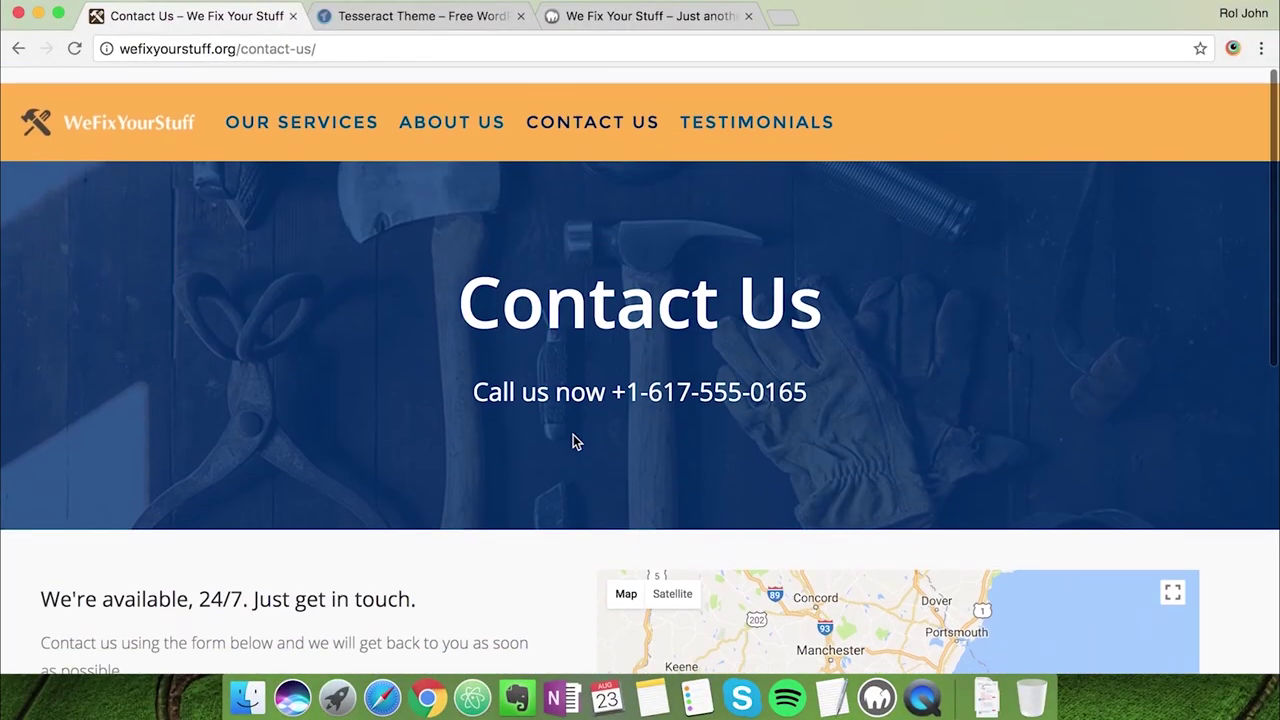
click(731, 118)
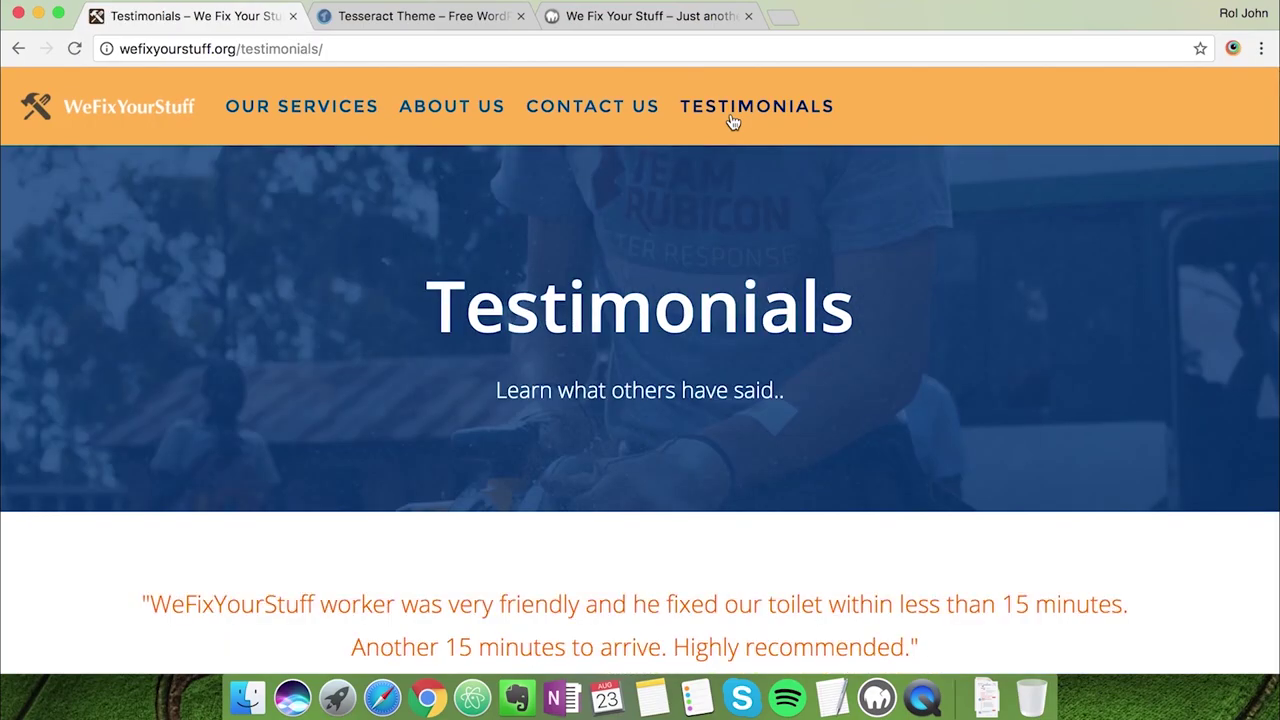
scroll(567, 337, down, 1)
scroll(567, 336, down, 10)
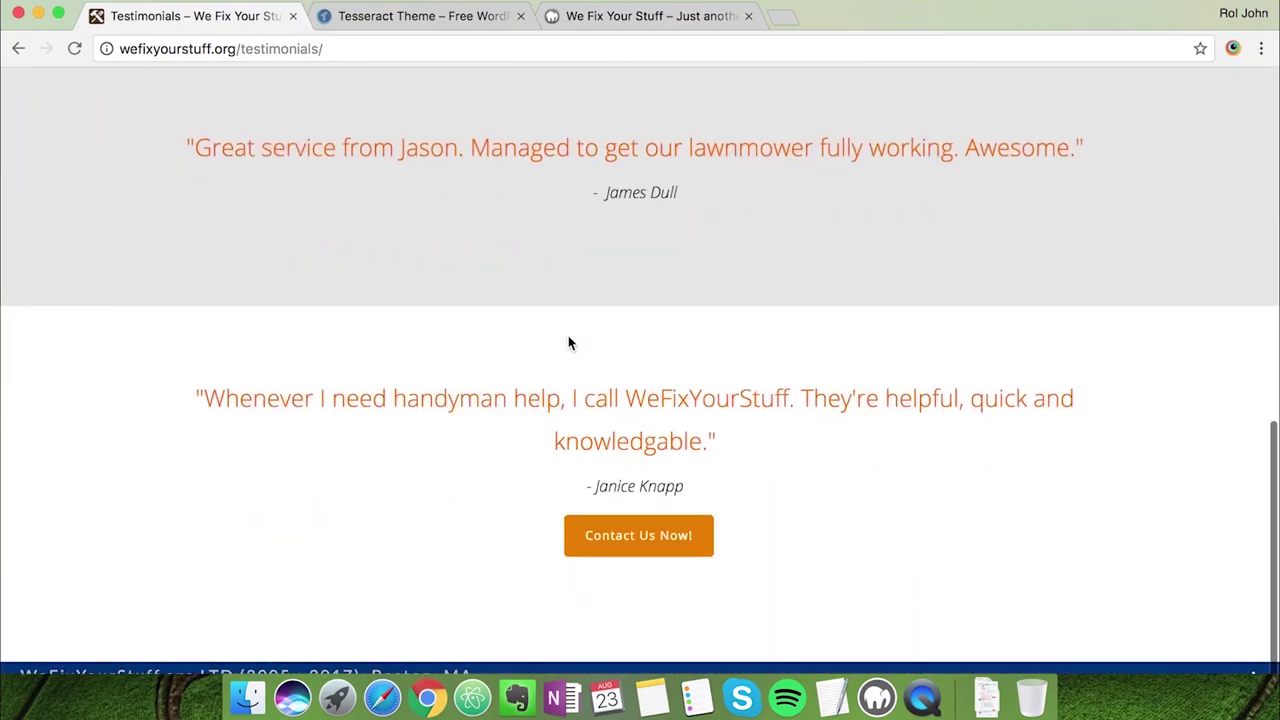
scroll(568, 337, up, 10)
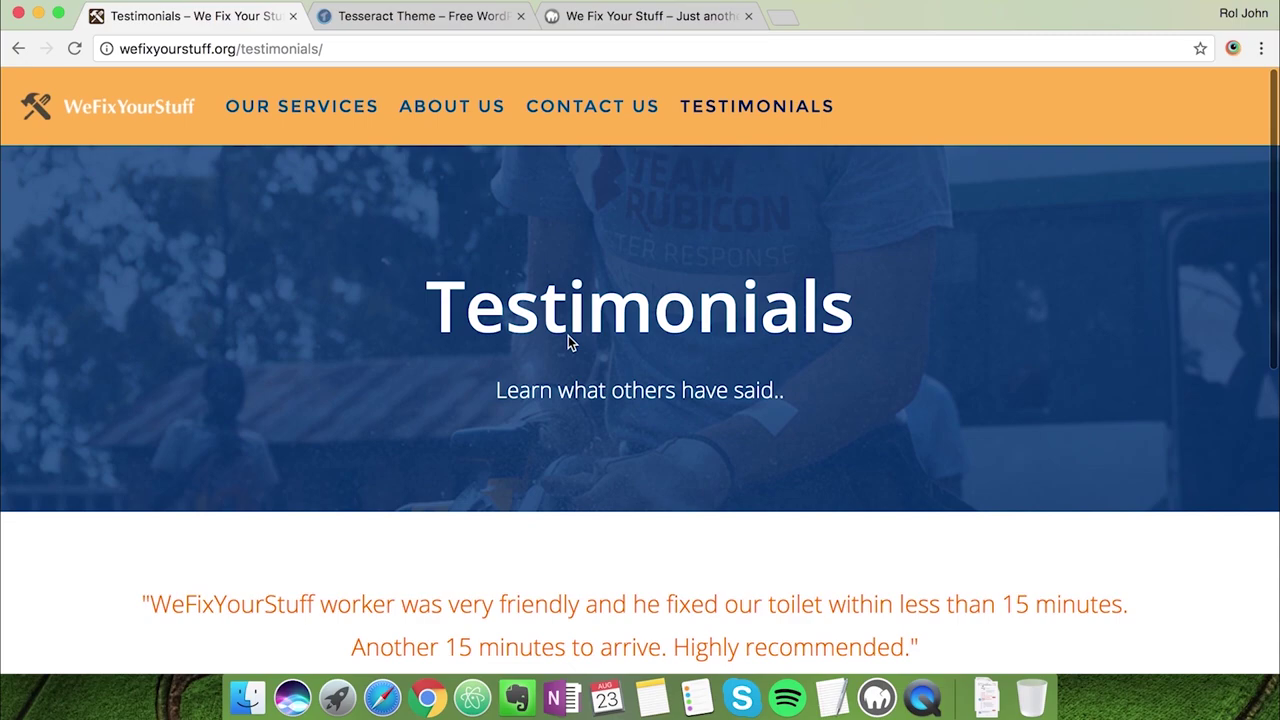
Review the Domain and Web hosting lines and append ' .ORG' after 'WordPress - FREE'
click(80, 117)
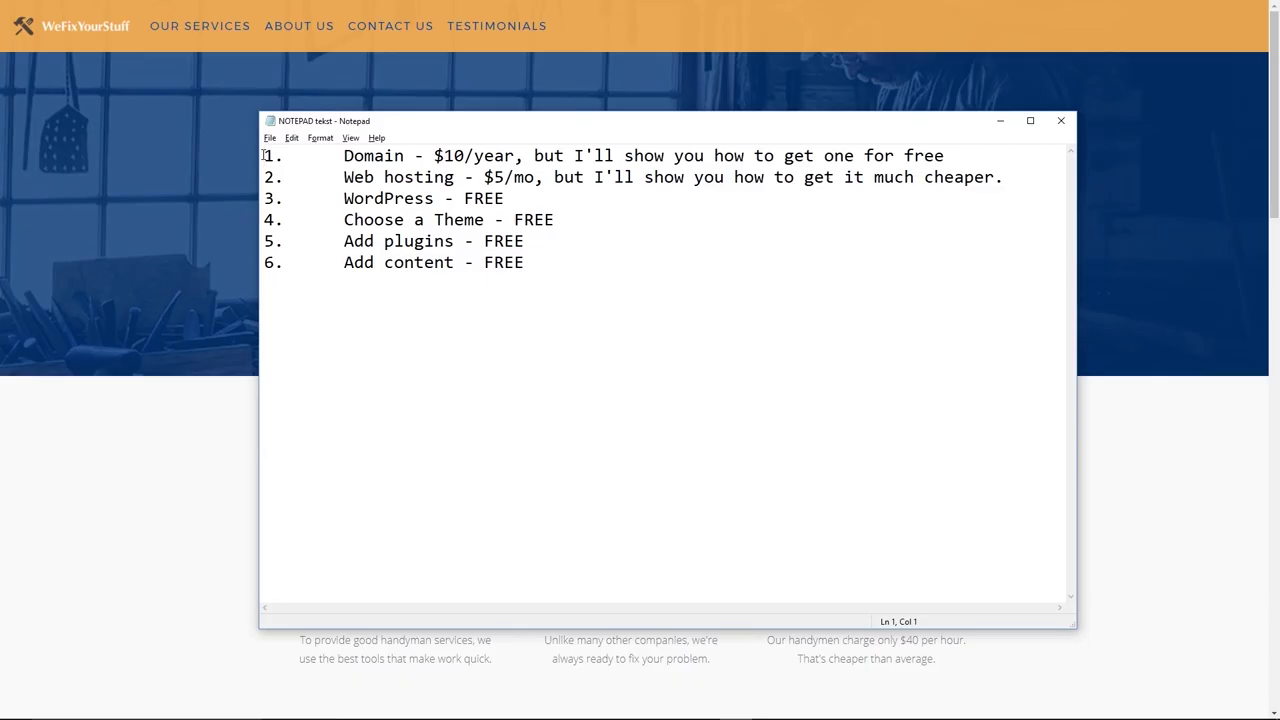
drag(262, 155, 945, 156)
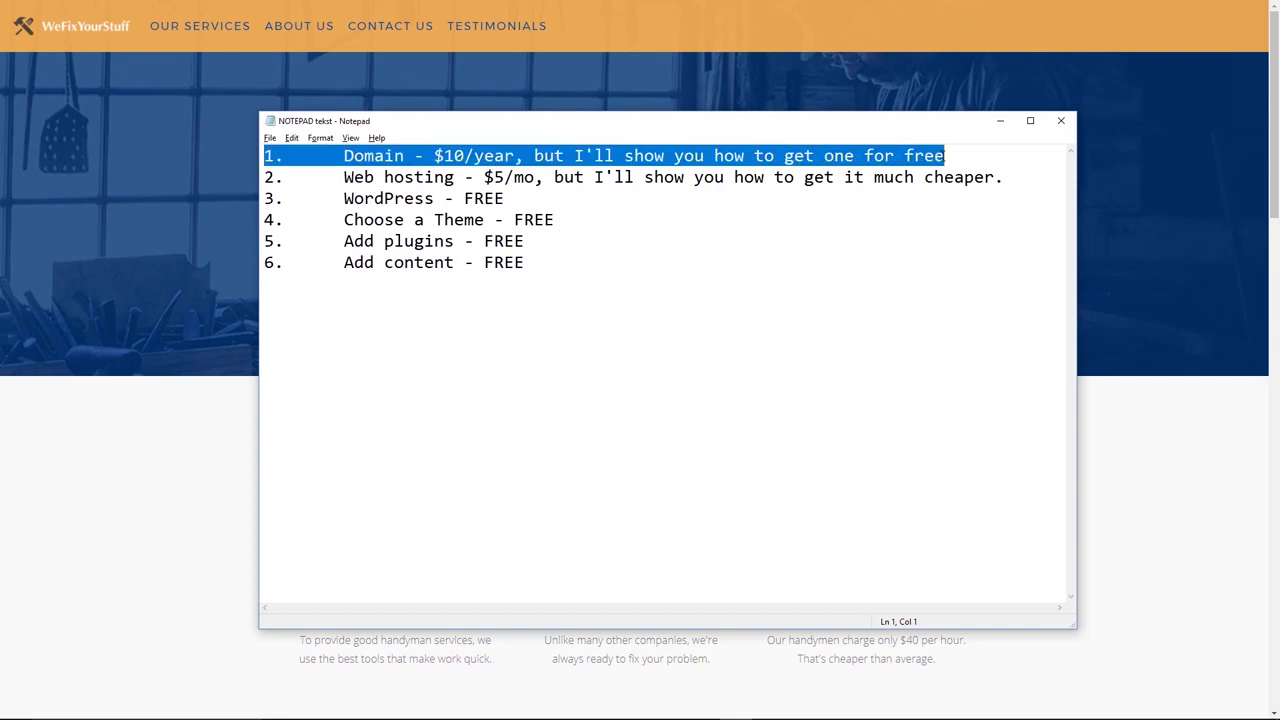
click(966, 156)
drag(1004, 177, 252, 180)
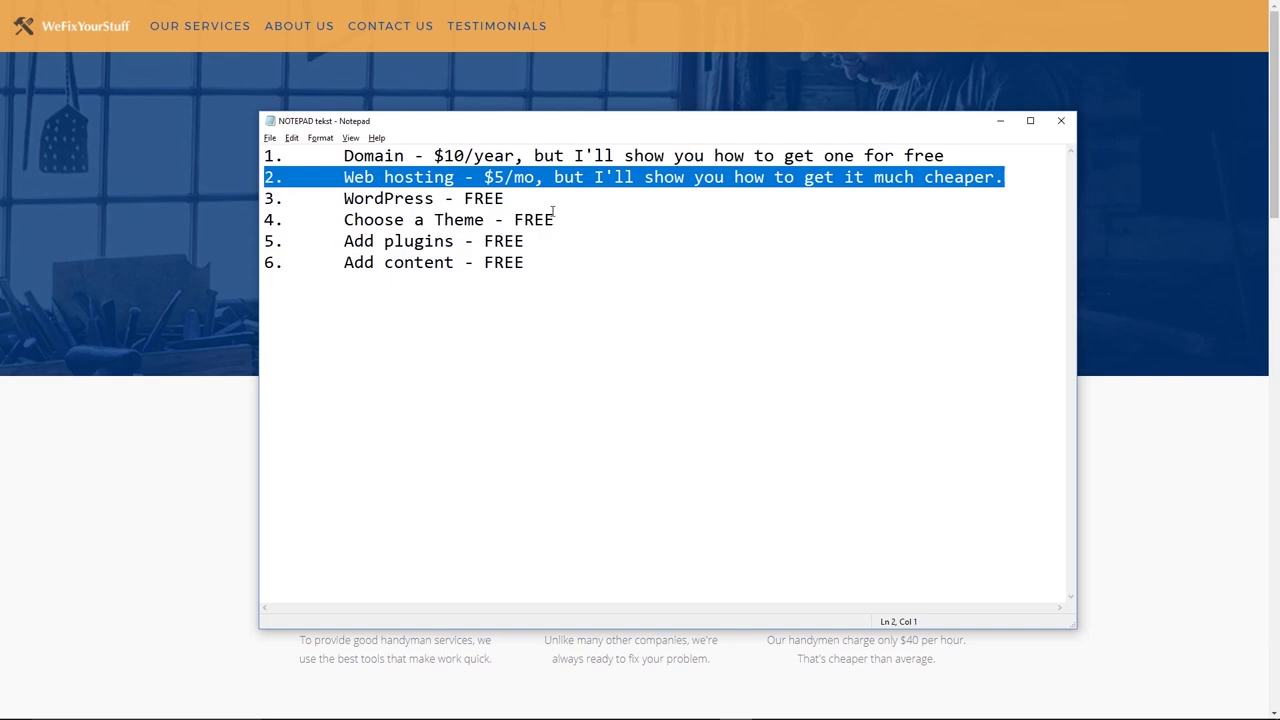
click(268, 199)
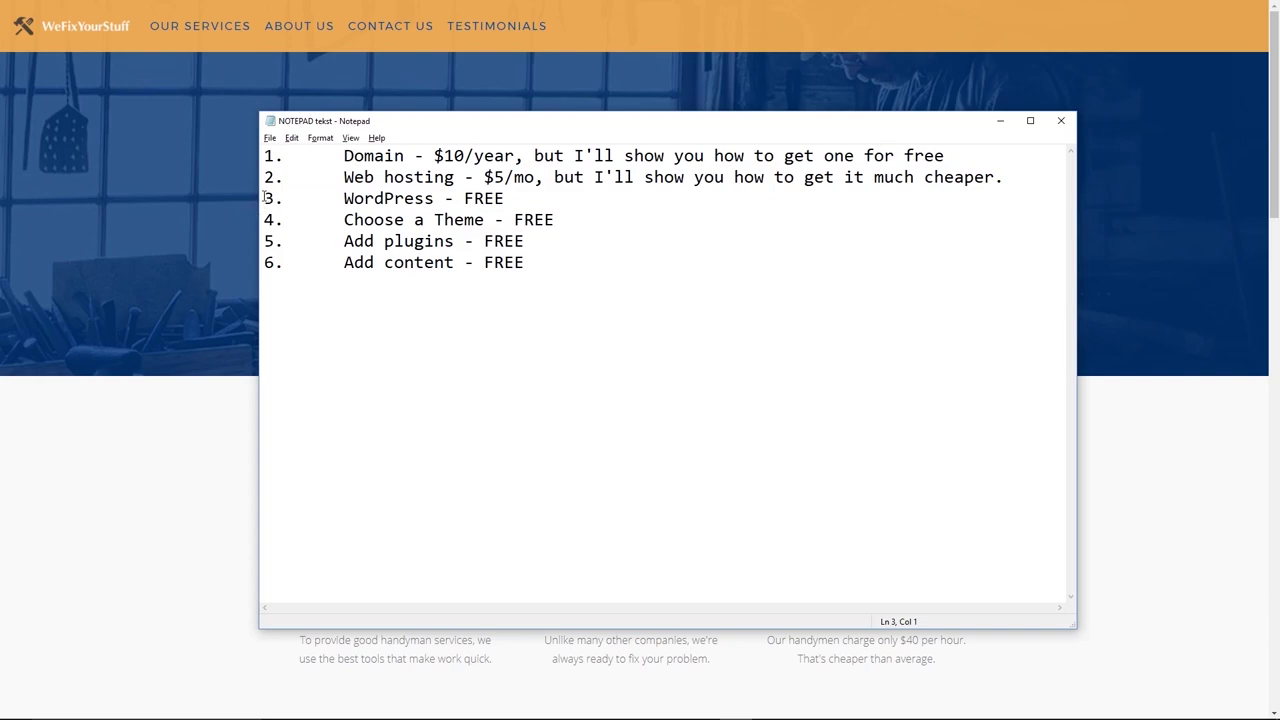
drag(262, 197, 525, 202)
click(526, 201)
text(.ORG)
Highlight the Choose a Theme and Add plugins lines in turn
mouse_move(263, 220)
mouse_down()
mouse_move(466, 220)
mouse_move(343, 220)
mouse_move(270, 241)
mouse_up()
click(263, 220)
drag(263, 220, 556, 220)
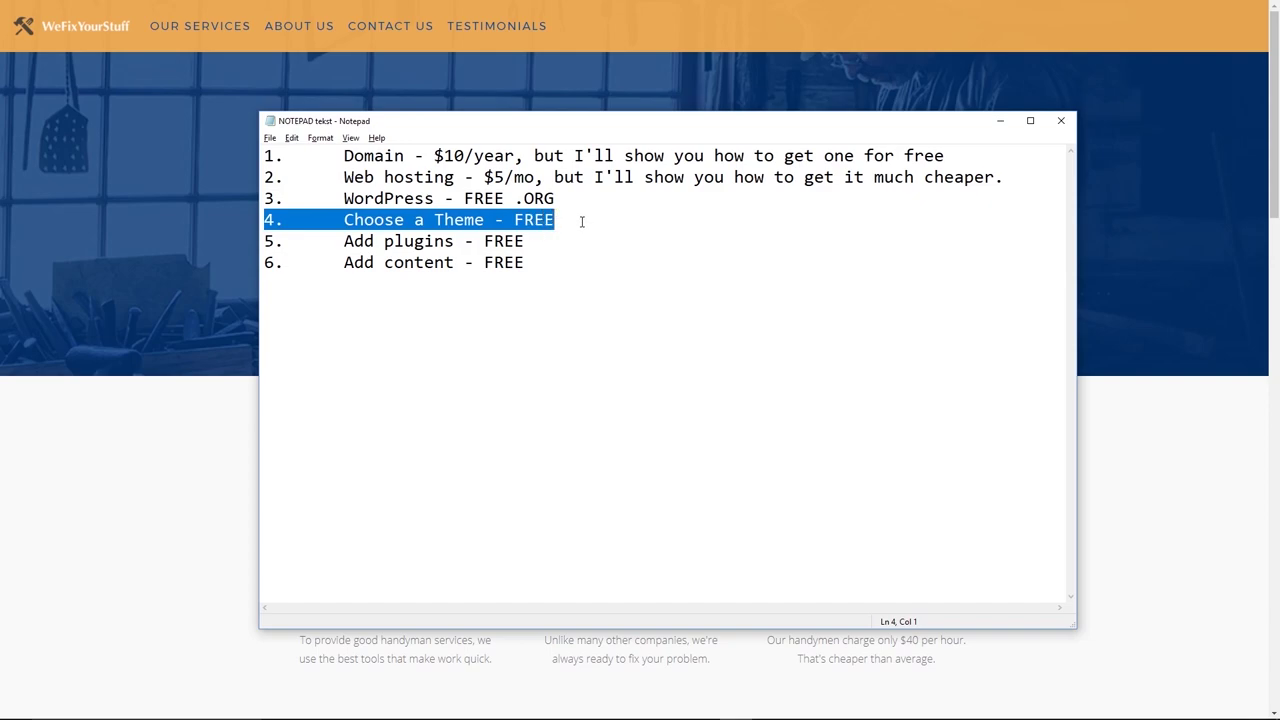
click(569, 220)
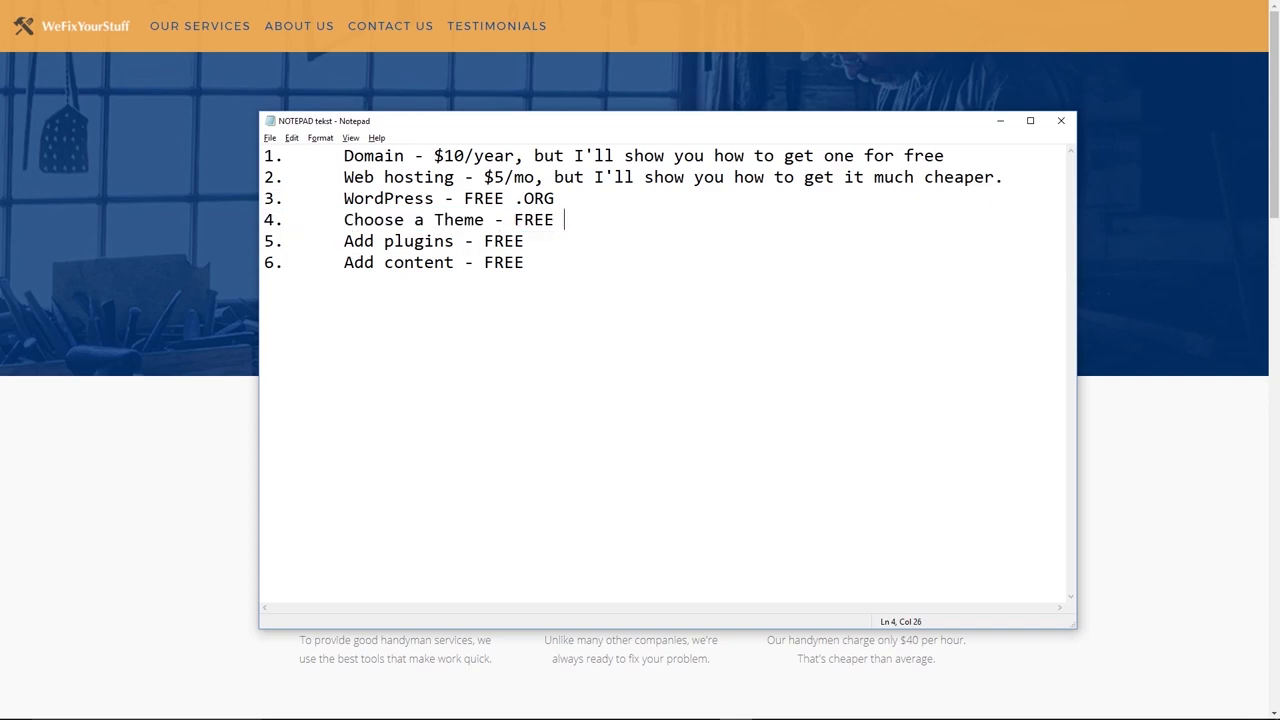
click(535, 242)
drag(535, 242, 262, 252)
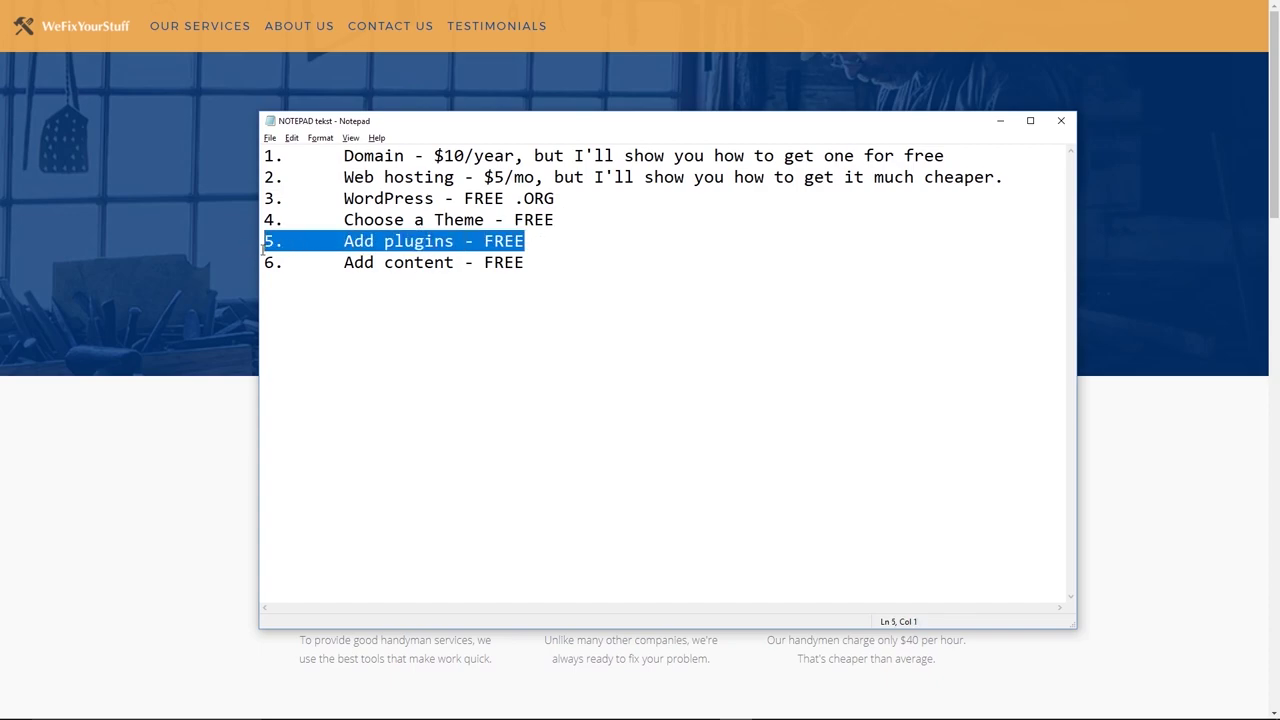
click(555, 243)
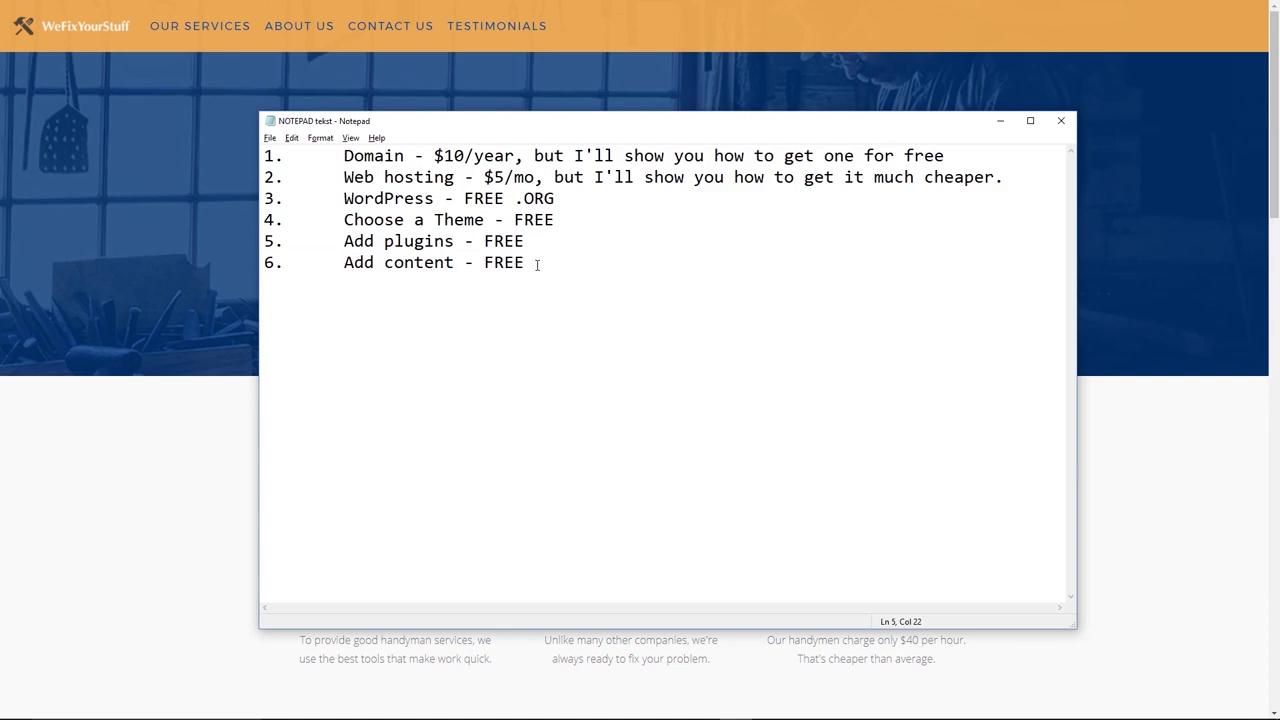
Add a new 'DONE' line below the Add content line
drag(524, 263, 265, 262)
click(600, 262)
key(Return)
text(DONE)
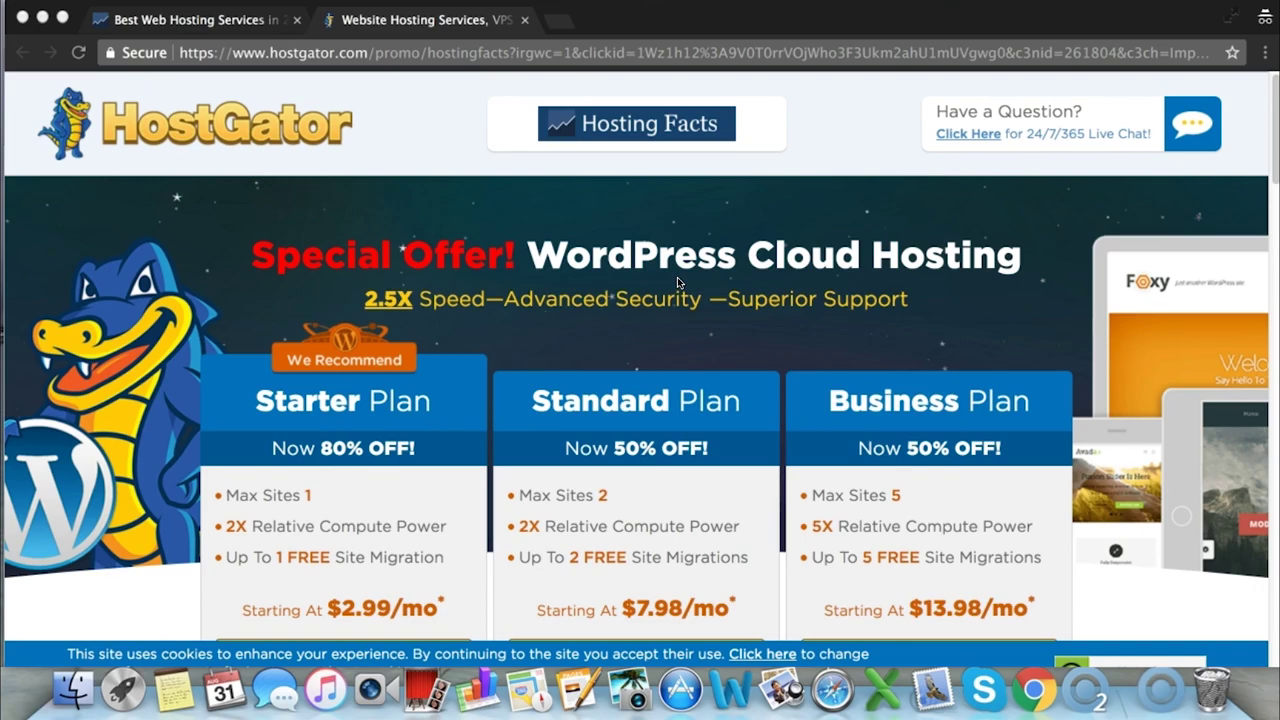
Return to the hostingfacts review and highlight HostGator Cloud's 521ms load time
scroll(682, 275, down, 4)
scroll(686, 304, up, 1)
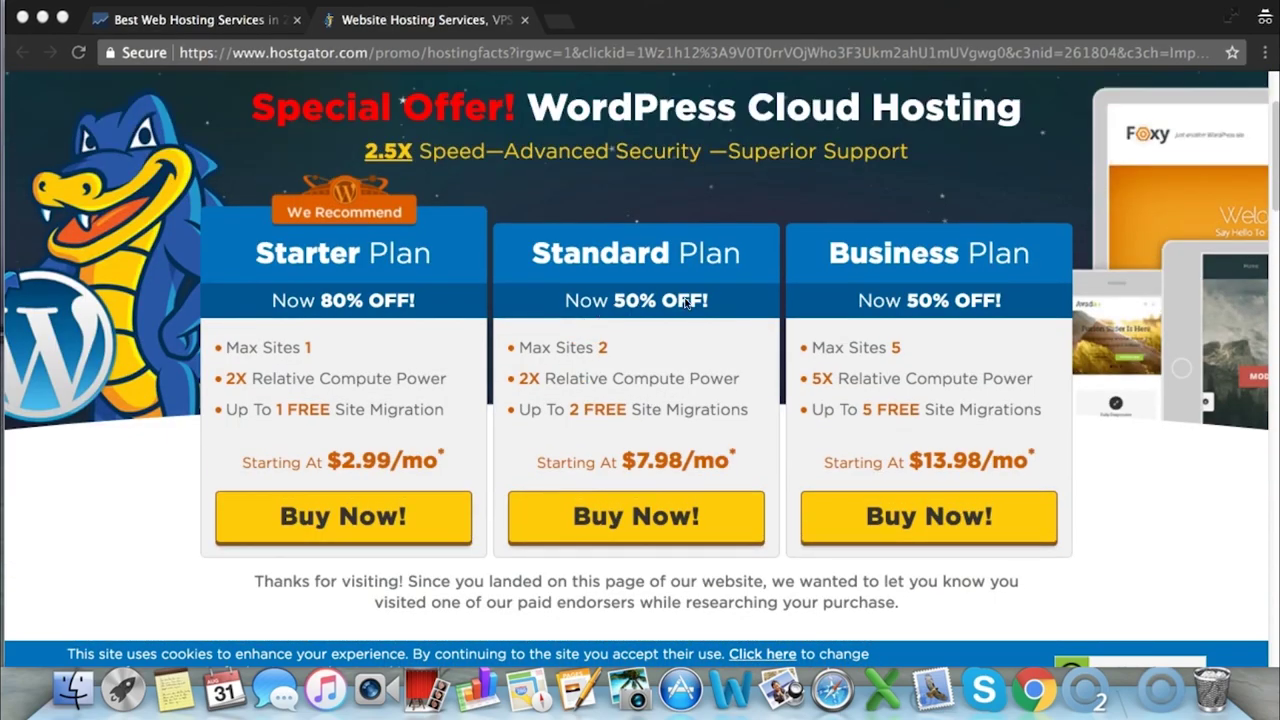
scroll(686, 304, up, 3)
click(190, 19)
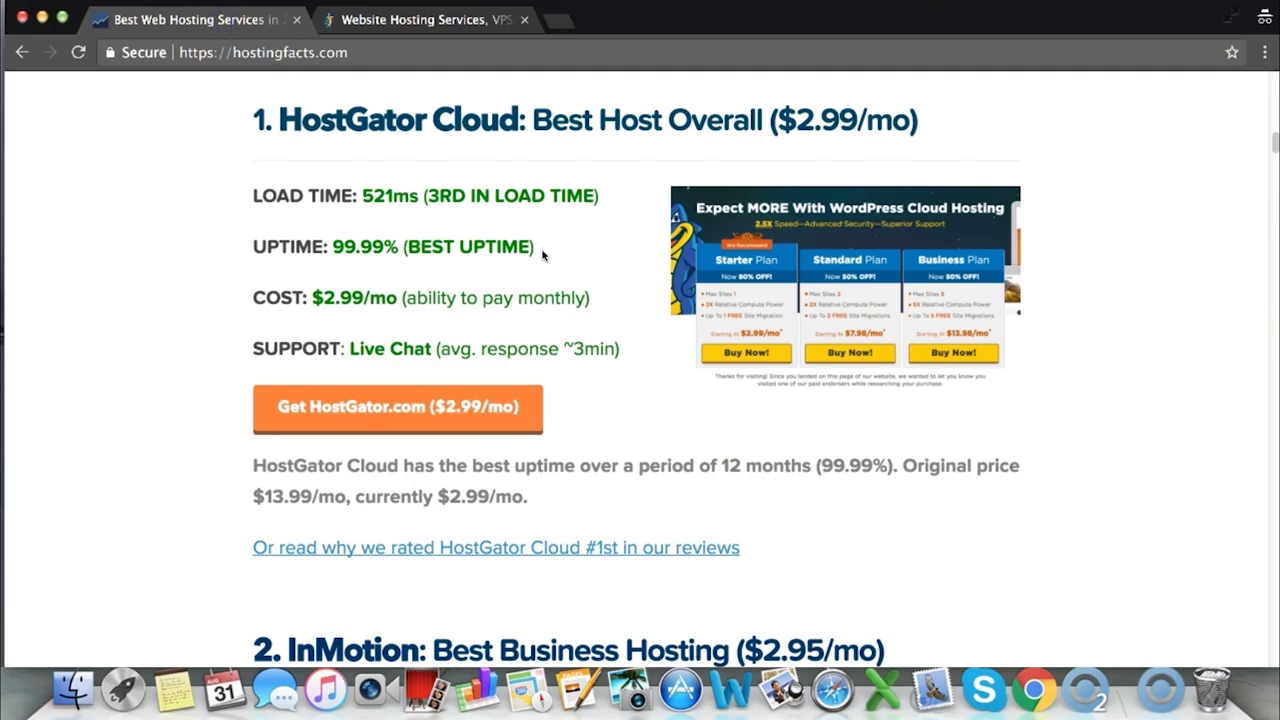
scroll(543, 256, up, 10)
key(super+l)
scroll(543, 257, down, 6)
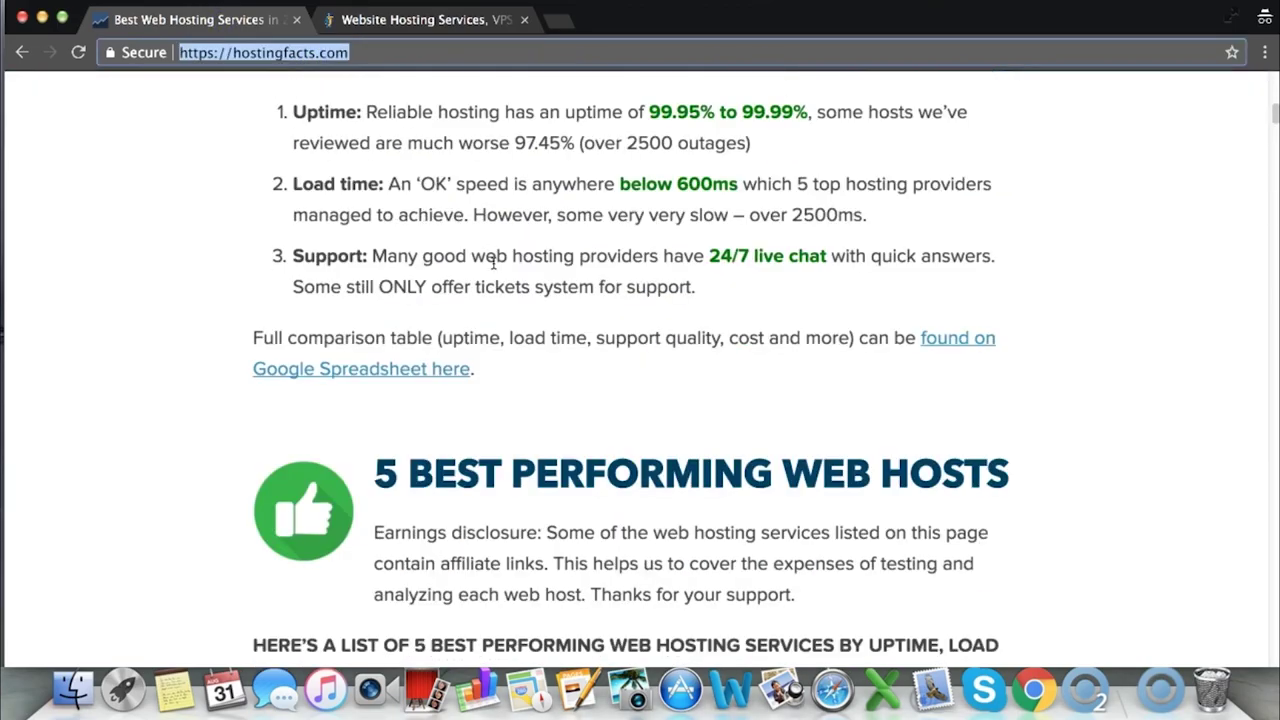
scroll(493, 276, down, 2)
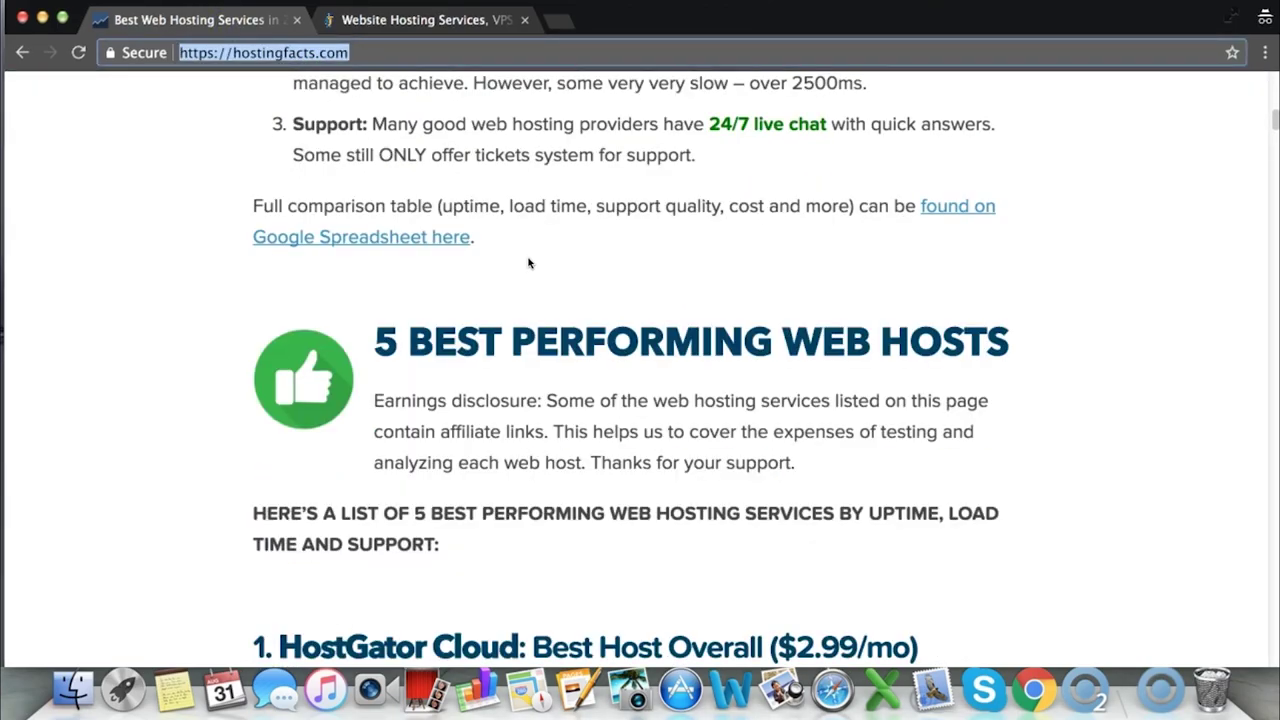
scroll(529, 263, down, 8)
click(366, 222)
drag(398, 276, 335, 276)
drag(413, 228, 362, 226)
click(266, 372)
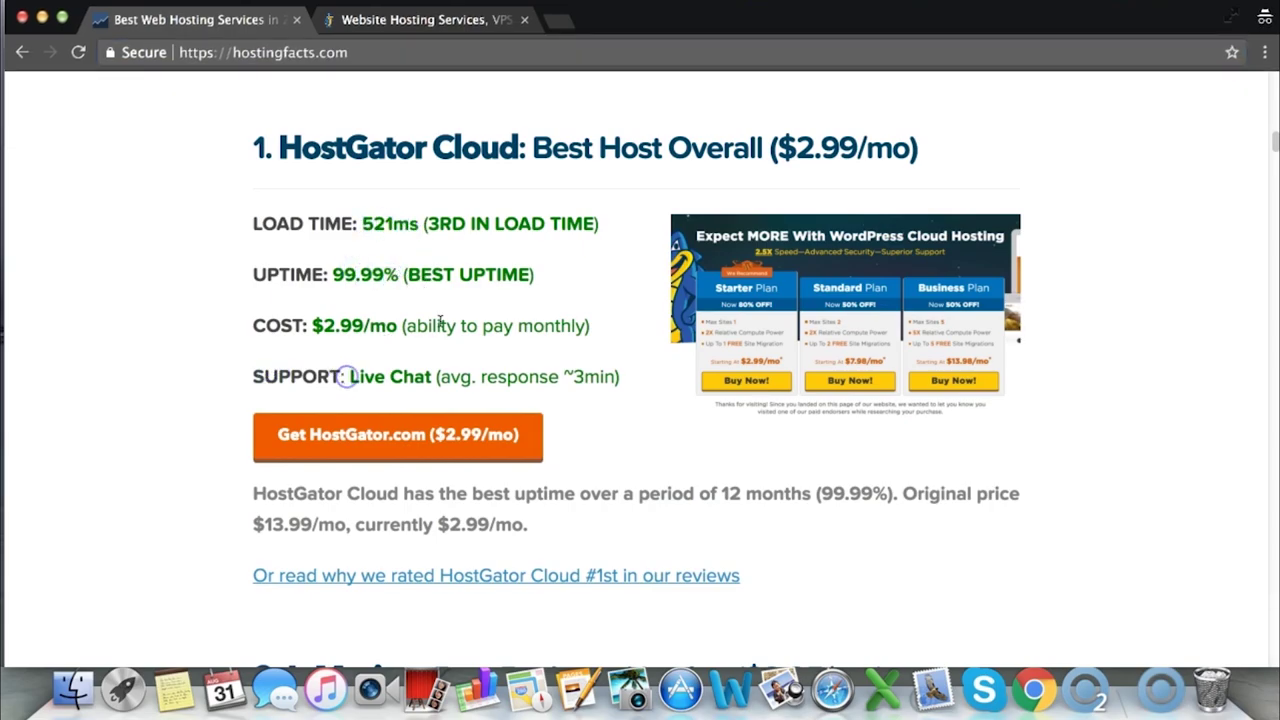
Highlight the '1. HostGator Cloud' heading in the rankings
scroll(470, 322, down, 1)
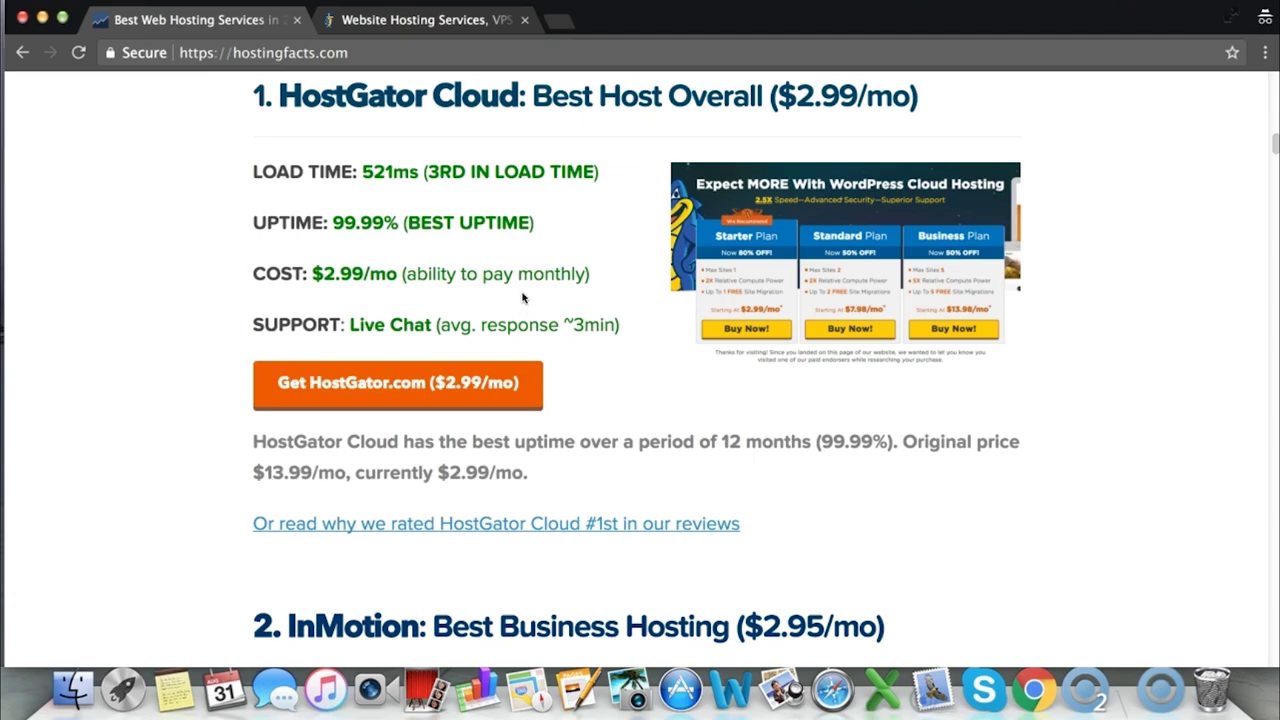
scroll(550, 300, up, 2)
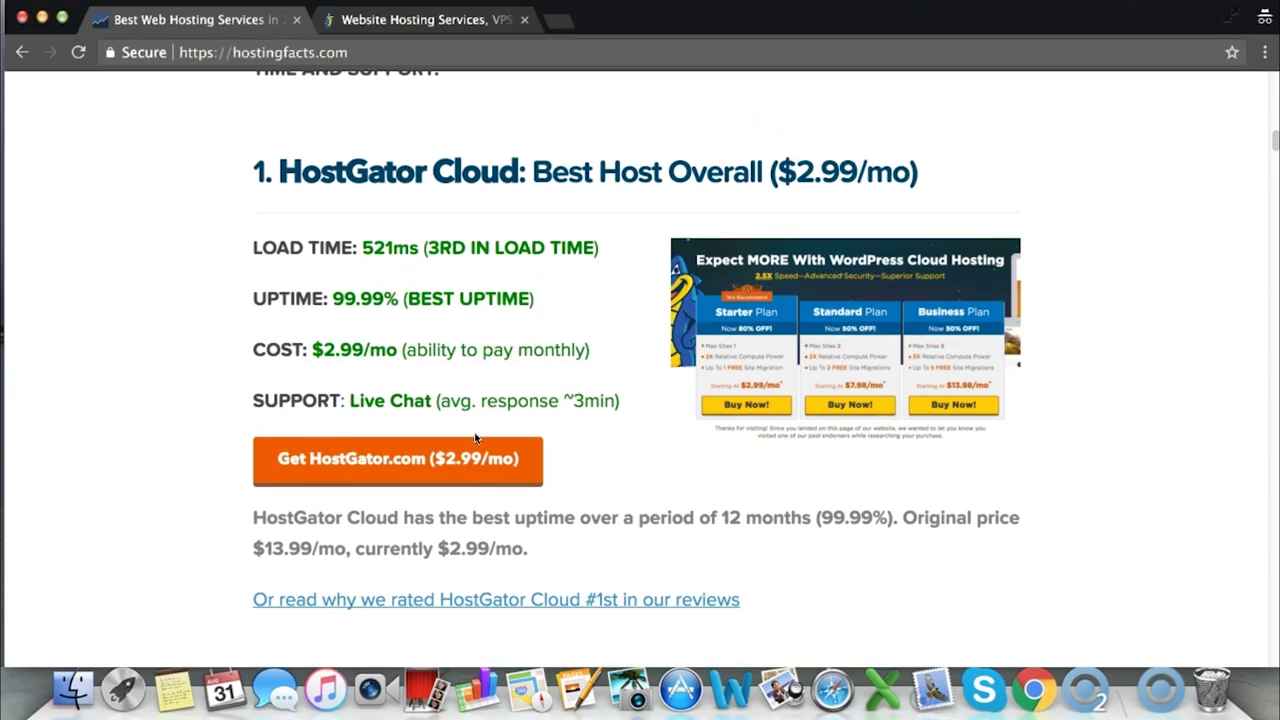
scroll(523, 394, up, 1)
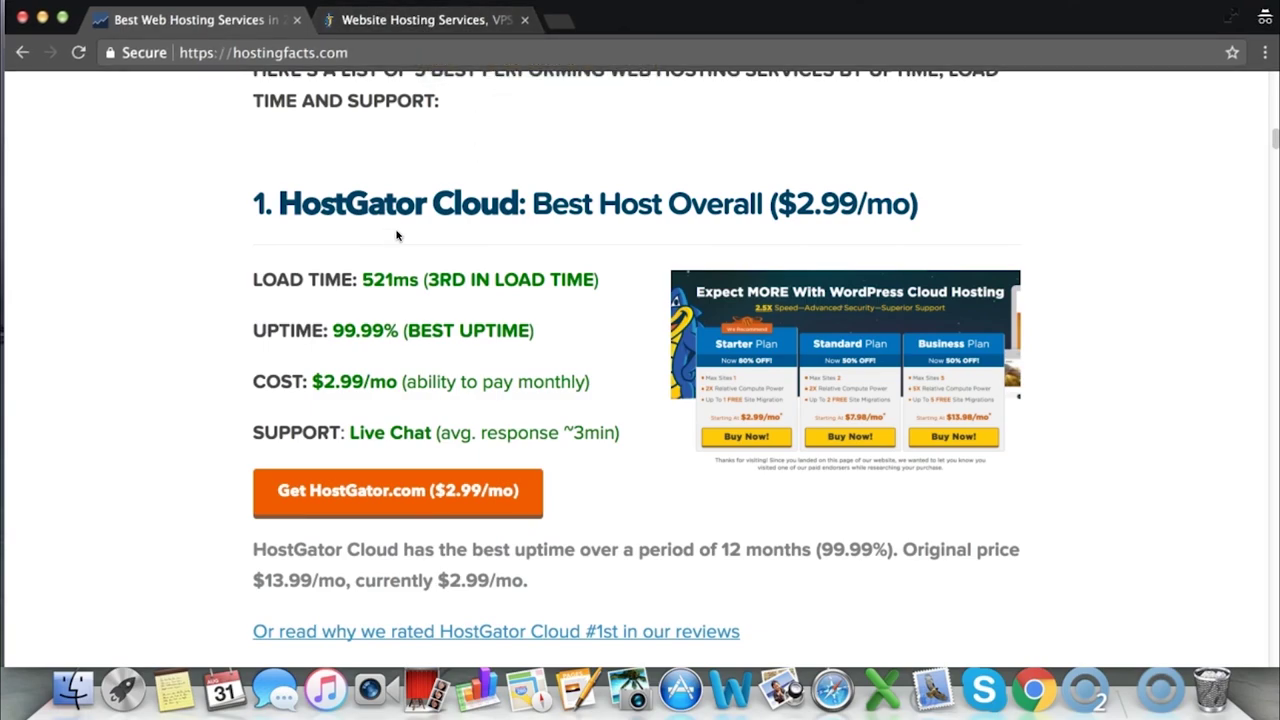
drag(251, 203, 912, 200)
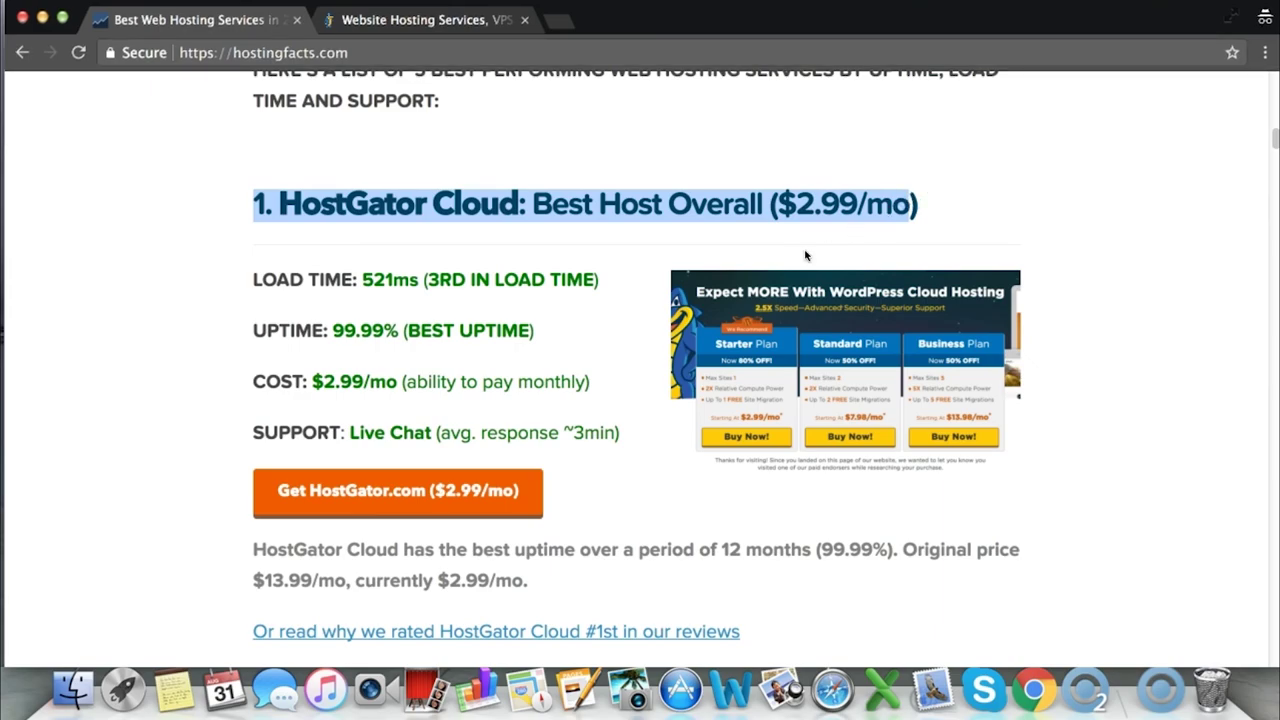
scroll(726, 285, down, 1)
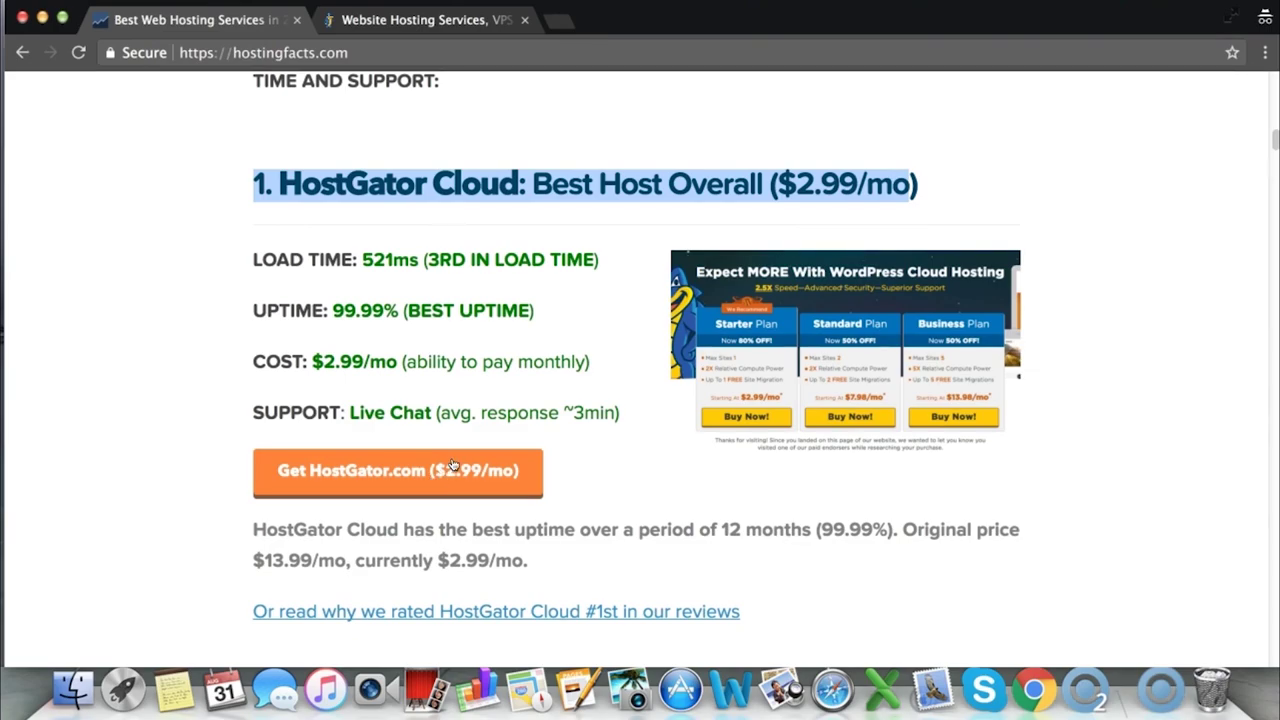
Load hostingfacts.com/go/hostgator in the HostGator tab
click(437, 20)
click(450, 53)
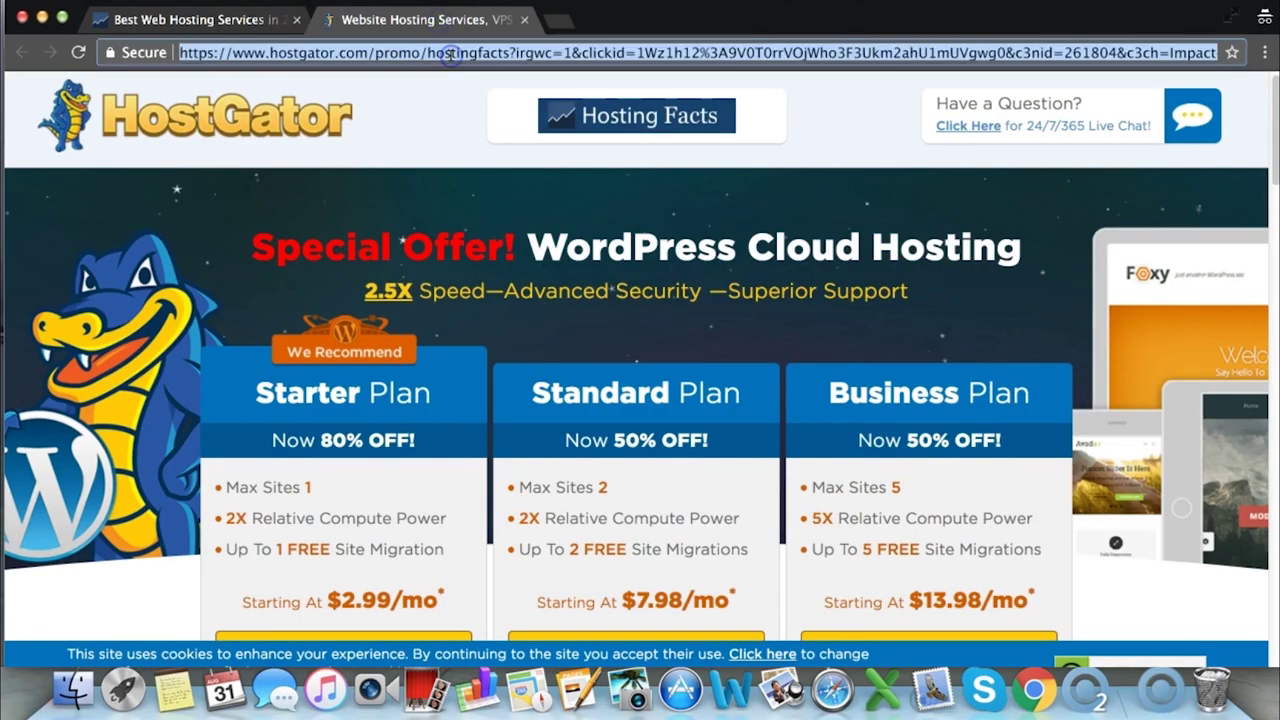
text(host)
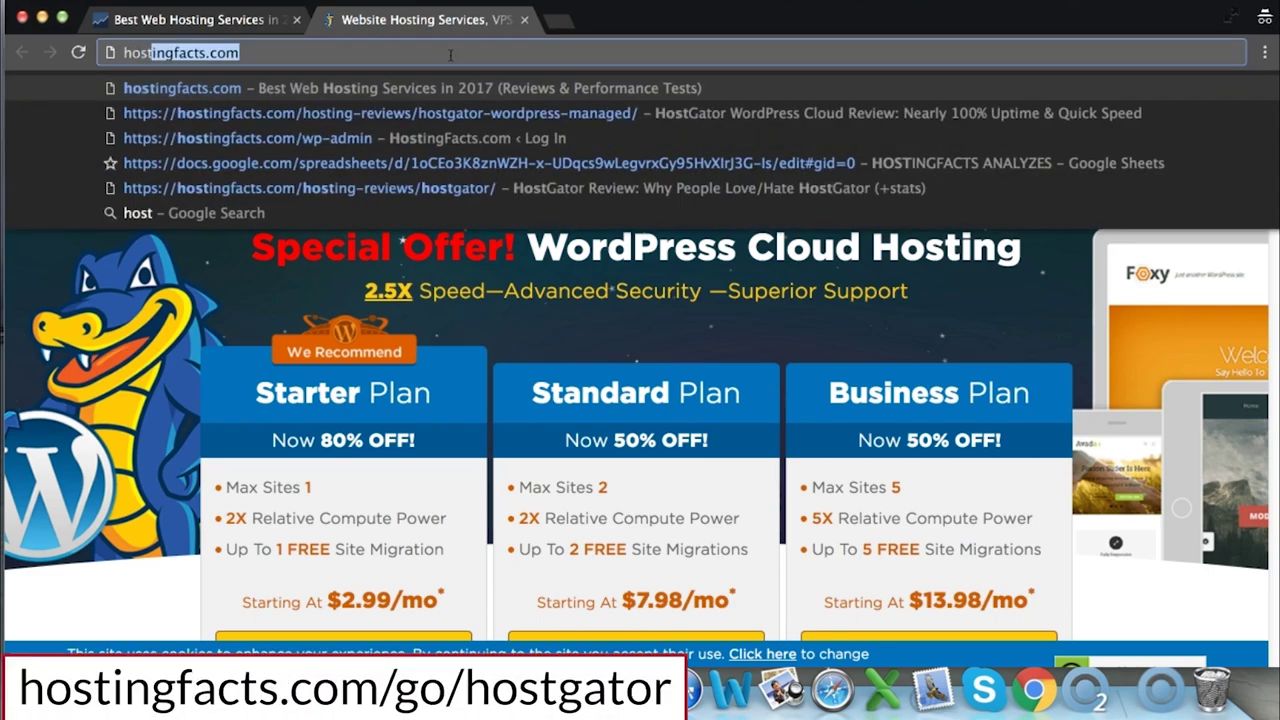
text(ingfacts.com)
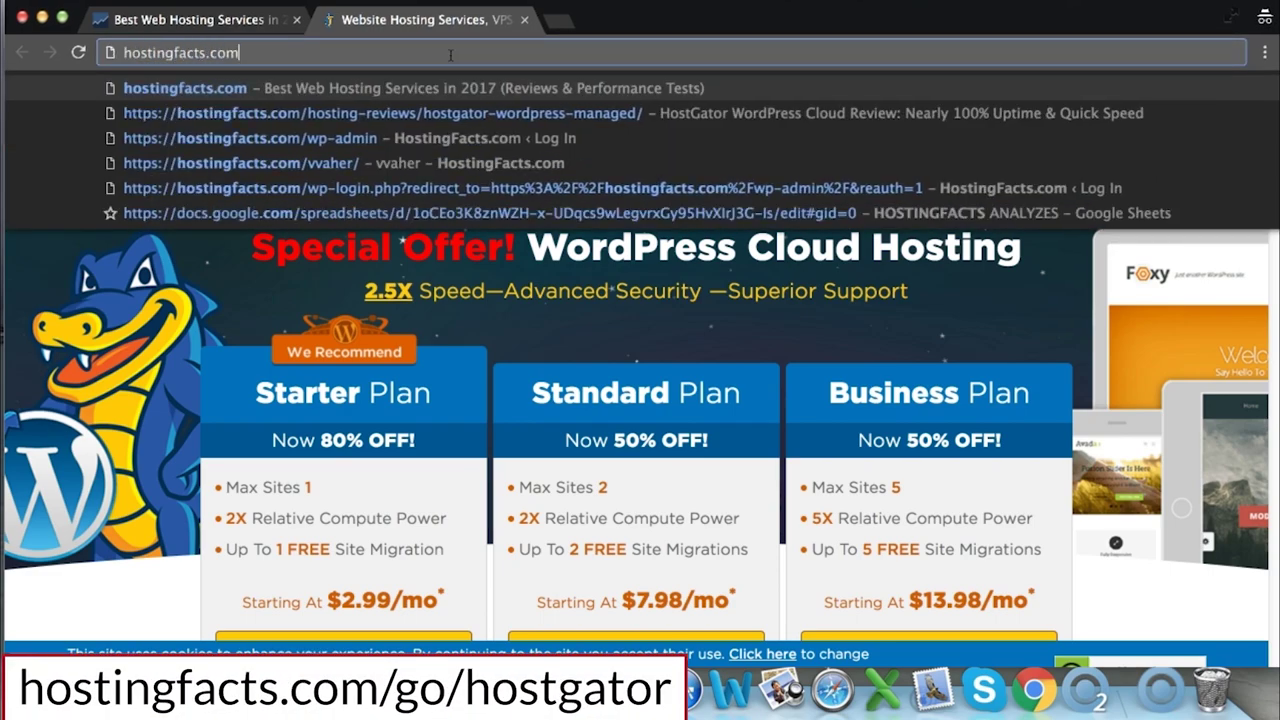
text(/go/)
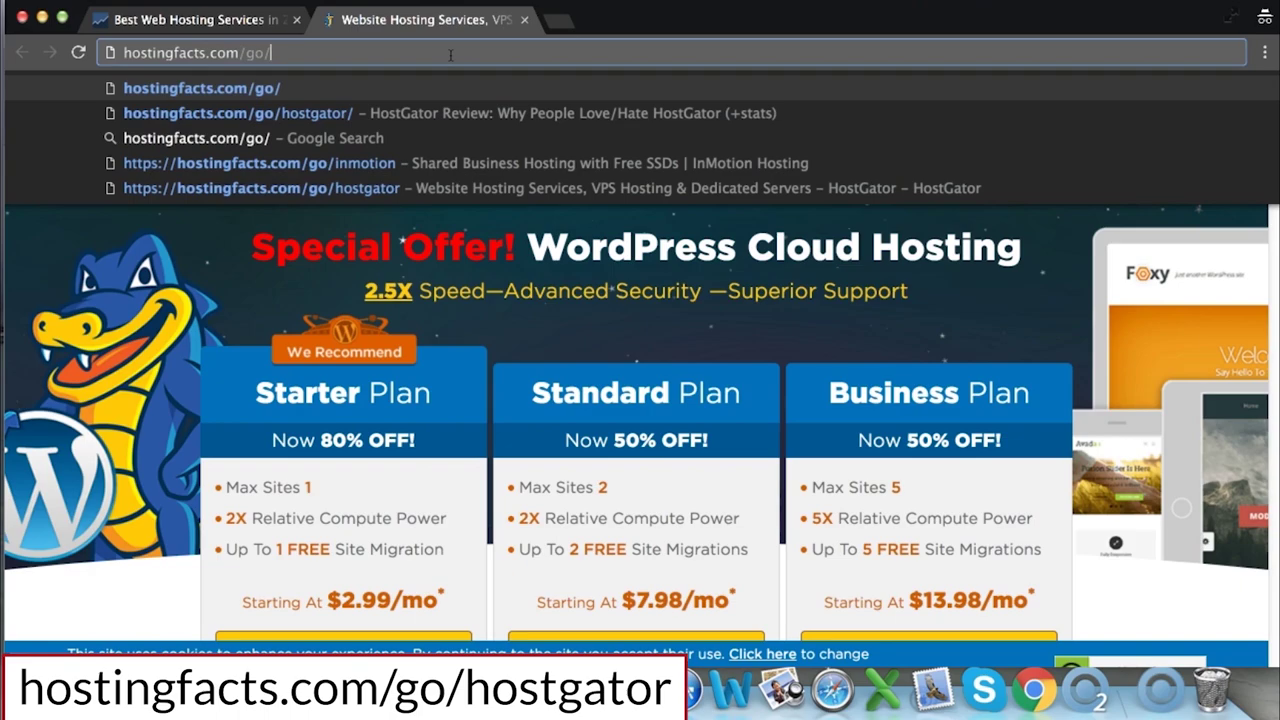
text(hostgator)
key(Return)
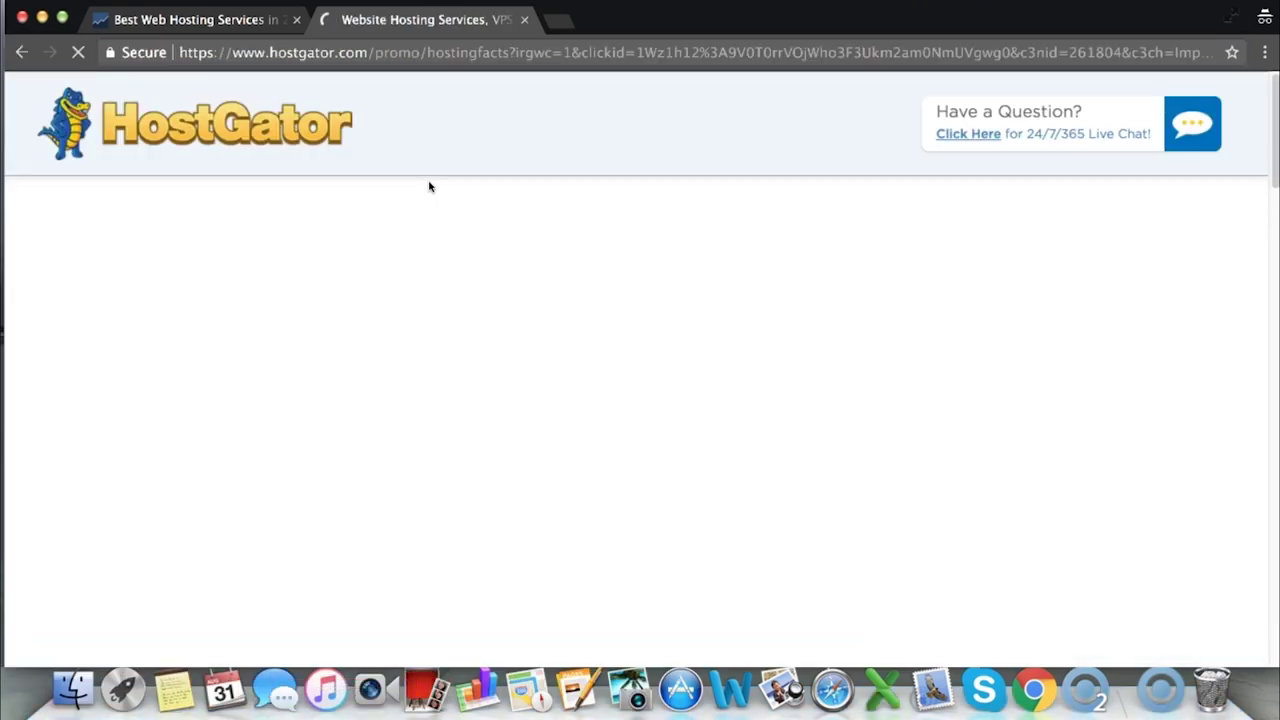
Compare the Starter, Standard and Business plans, noting Starter's 1-site limit
scroll(520, 235, down, 5)
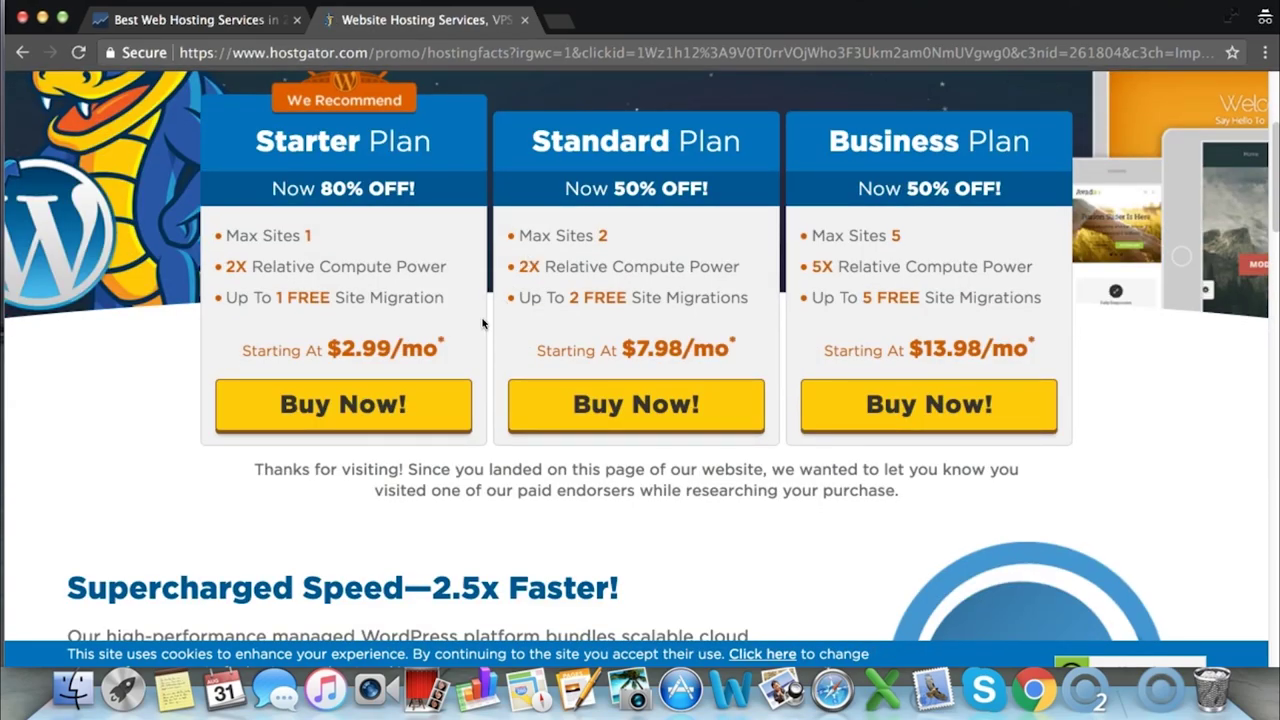
scroll(470, 230, up, 1)
drag(431, 148, 262, 150)
drag(741, 148, 578, 148)
drag(1030, 146, 848, 148)
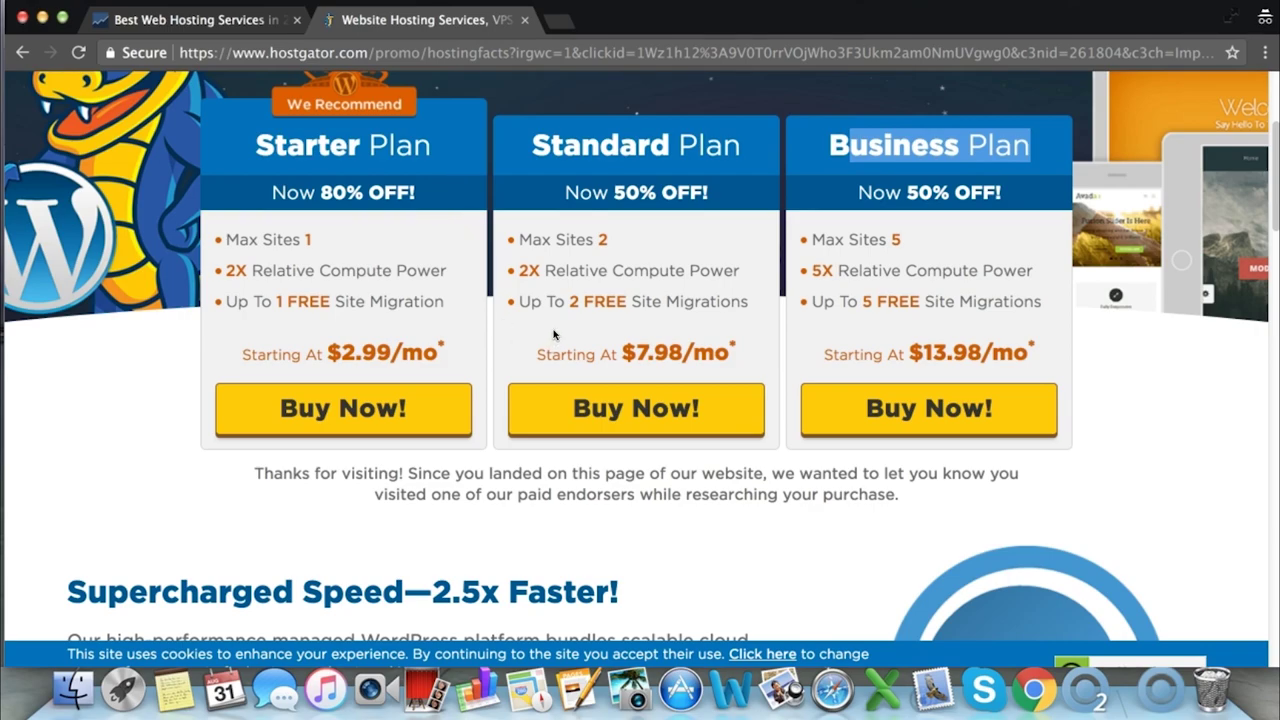
drag(312, 240, 240, 241)
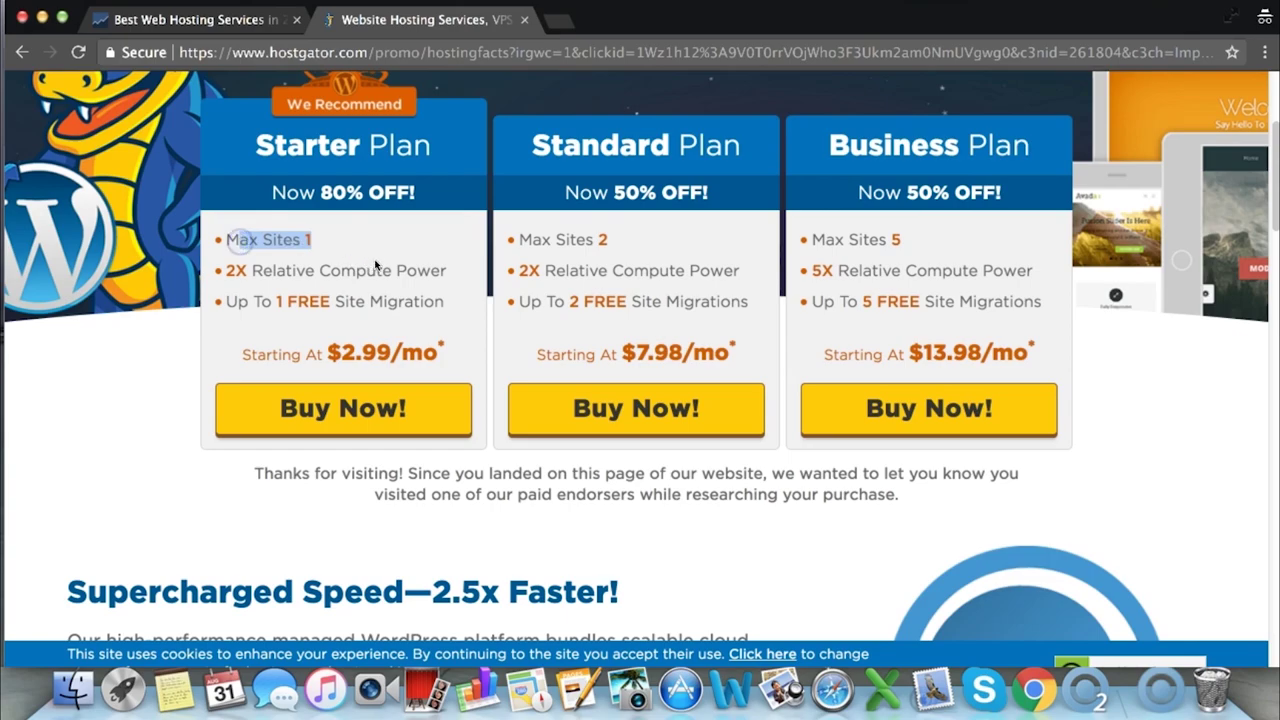
click(504, 254)
scroll(504, 254, down, 2)
scroll(450, 330, up, 2)
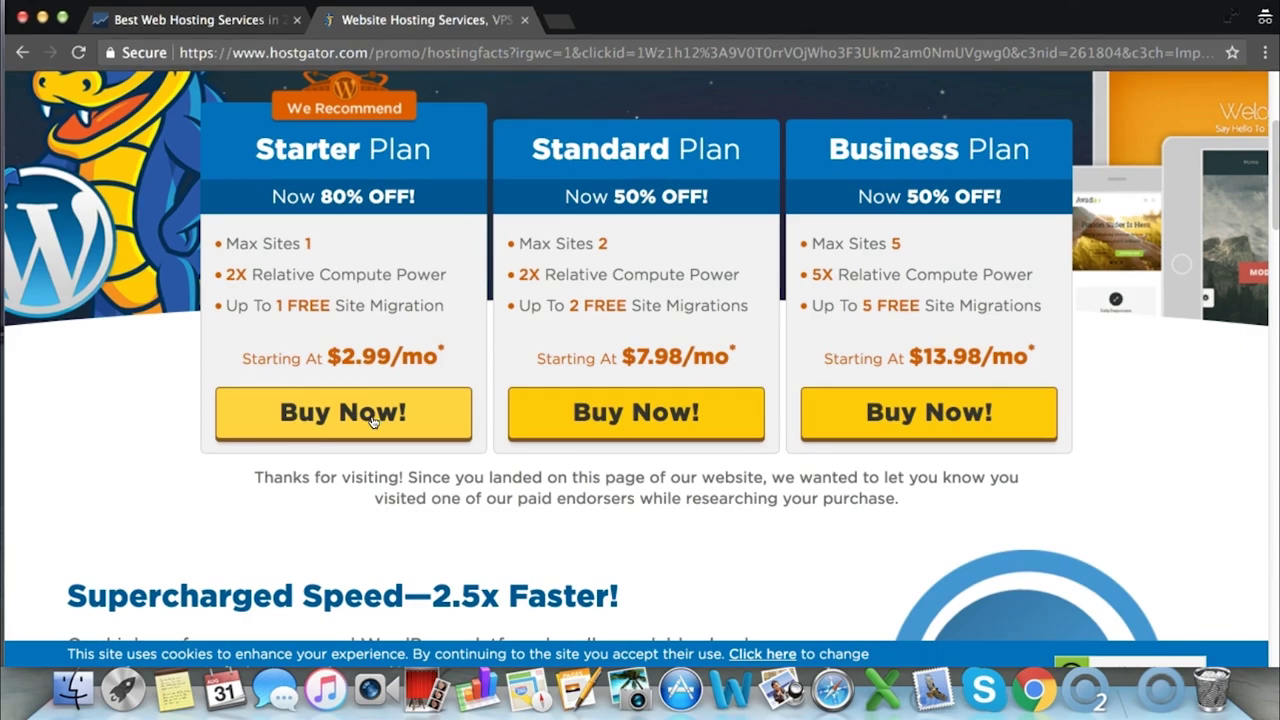
Start Starter plan checkout and enter fixyourstuff in the WordPress Domain field
click(372, 418)
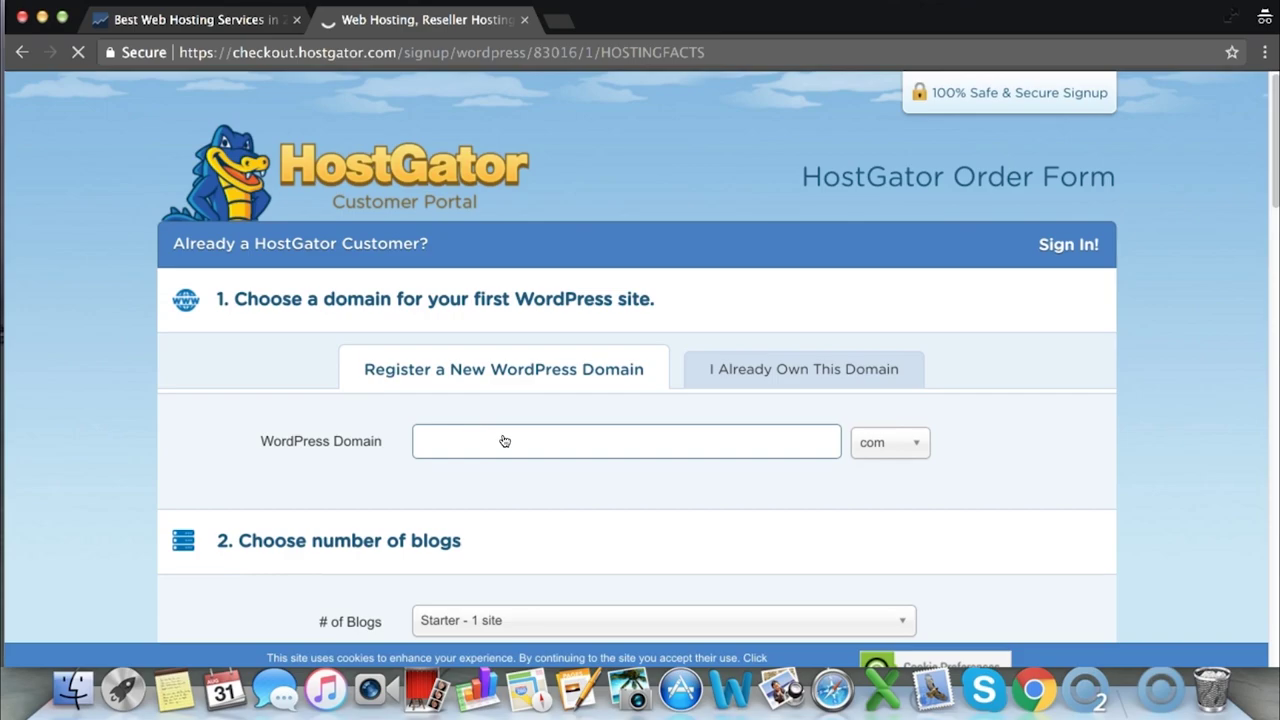
click(505, 441)
click(384, 443)
drag(384, 443, 263, 440)
click(310, 439)
click(488, 437)
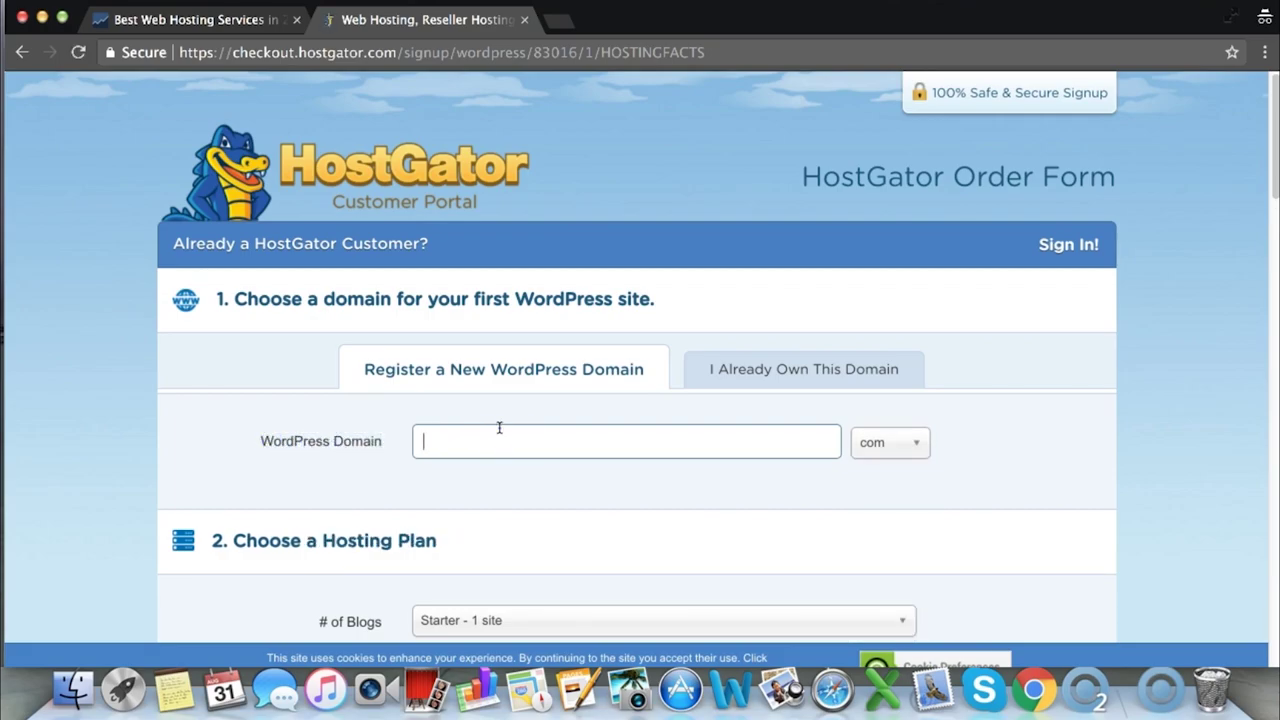
text(fixyourstuff)
Choose the org extension and add Domain Privacy Protection
click(889, 446)
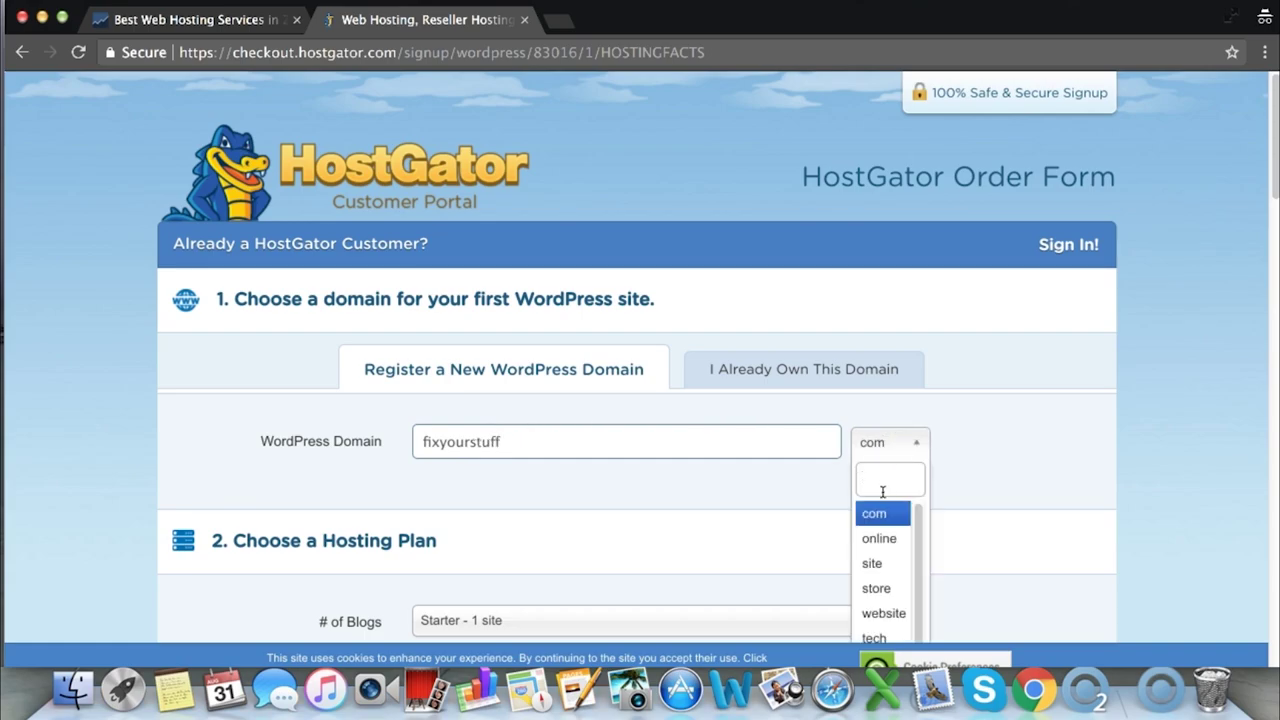
scroll(880, 505, down, 3)
scroll(866, 520, up, 3)
text(org)
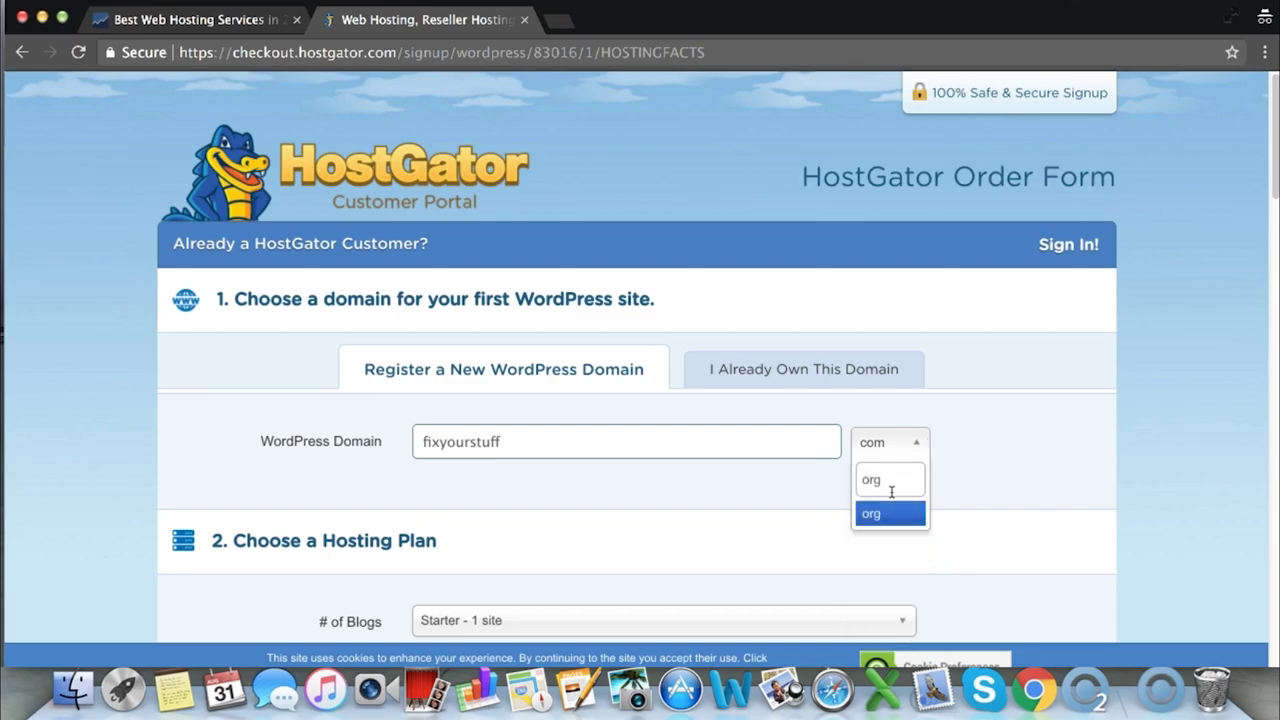
click(886, 511)
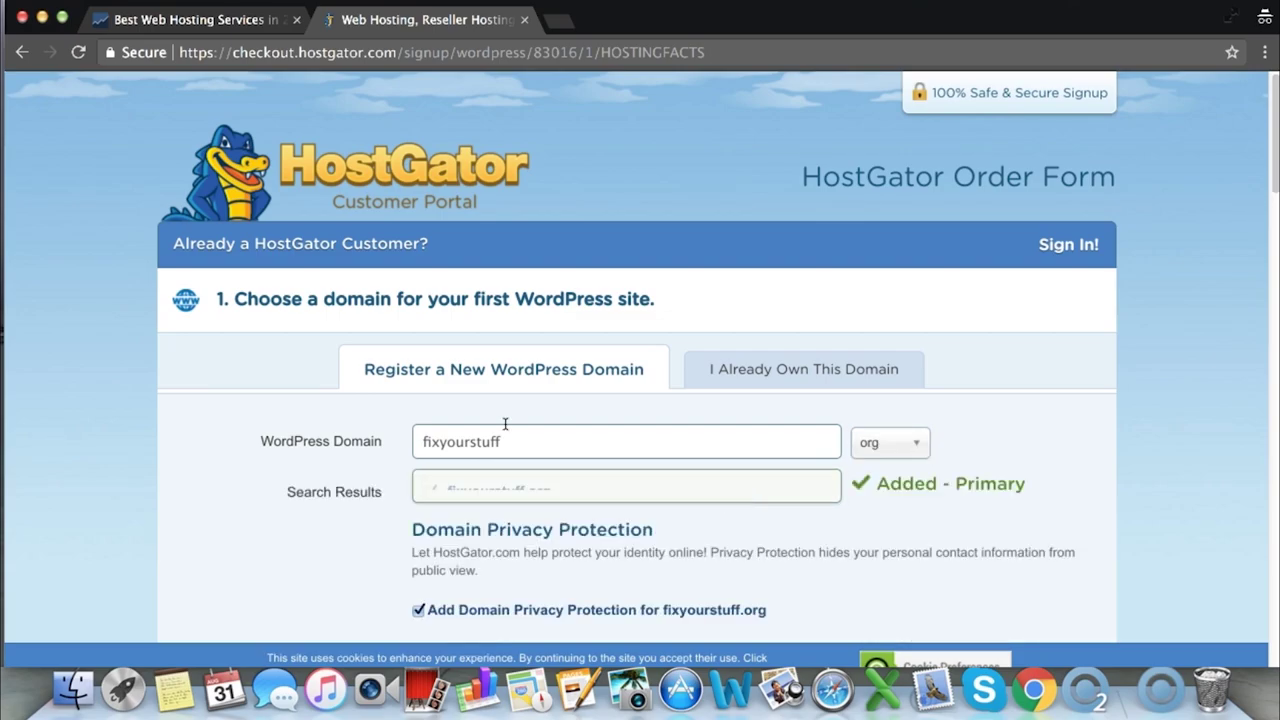
scroll(540, 428, down, 1)
scroll(634, 471, down, 10)
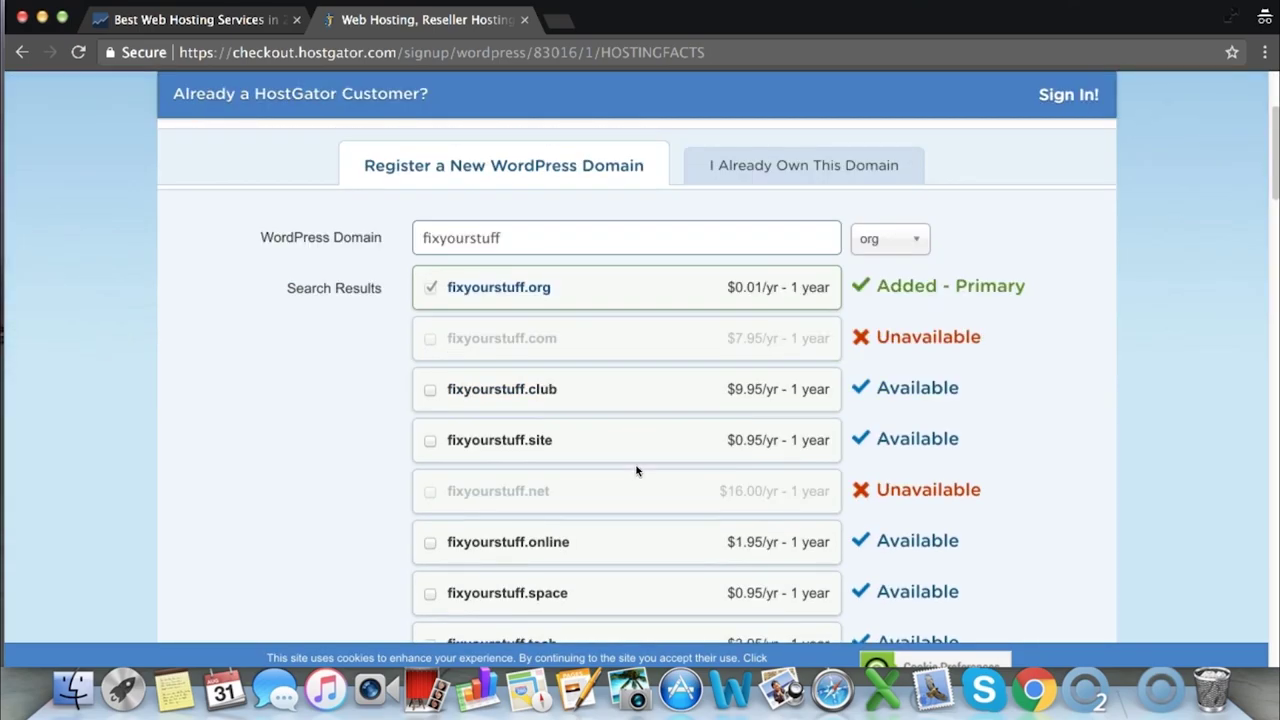
click(418, 531)
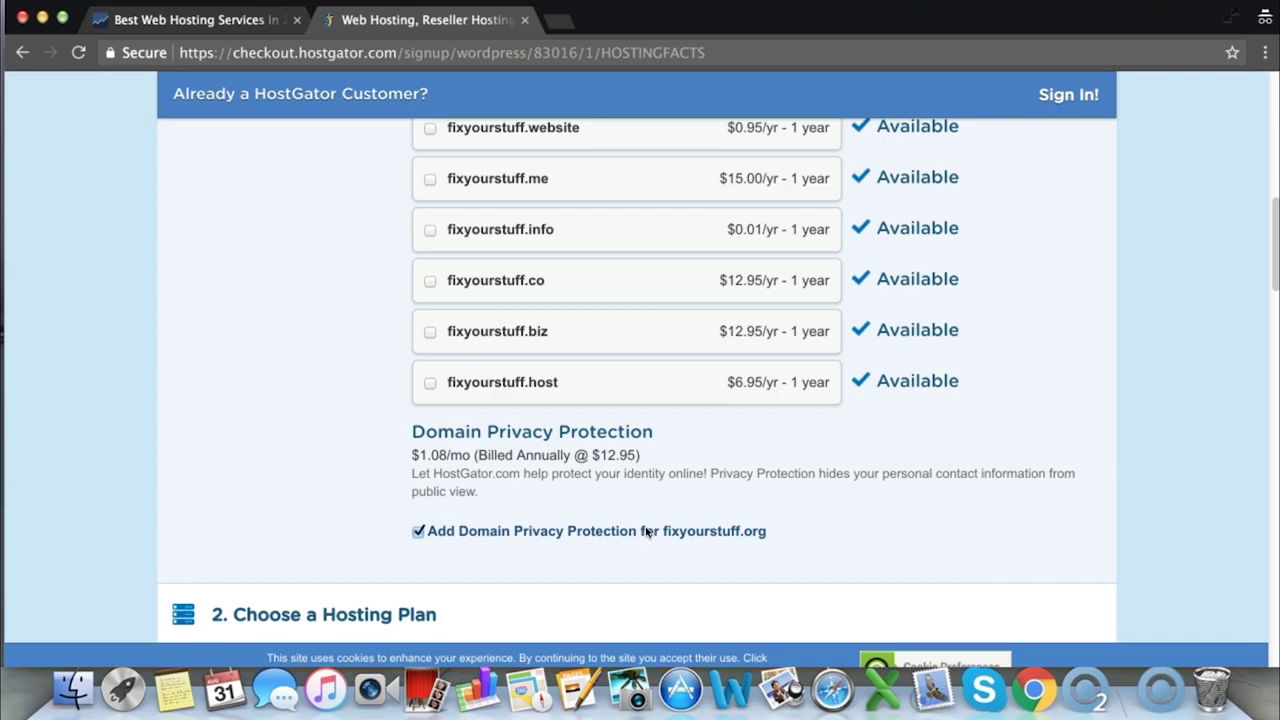
Keep the Starter - 1 site plan and the '1 month @ 2.99/mo' billing cycle
scroll(620, 470, down, 2)
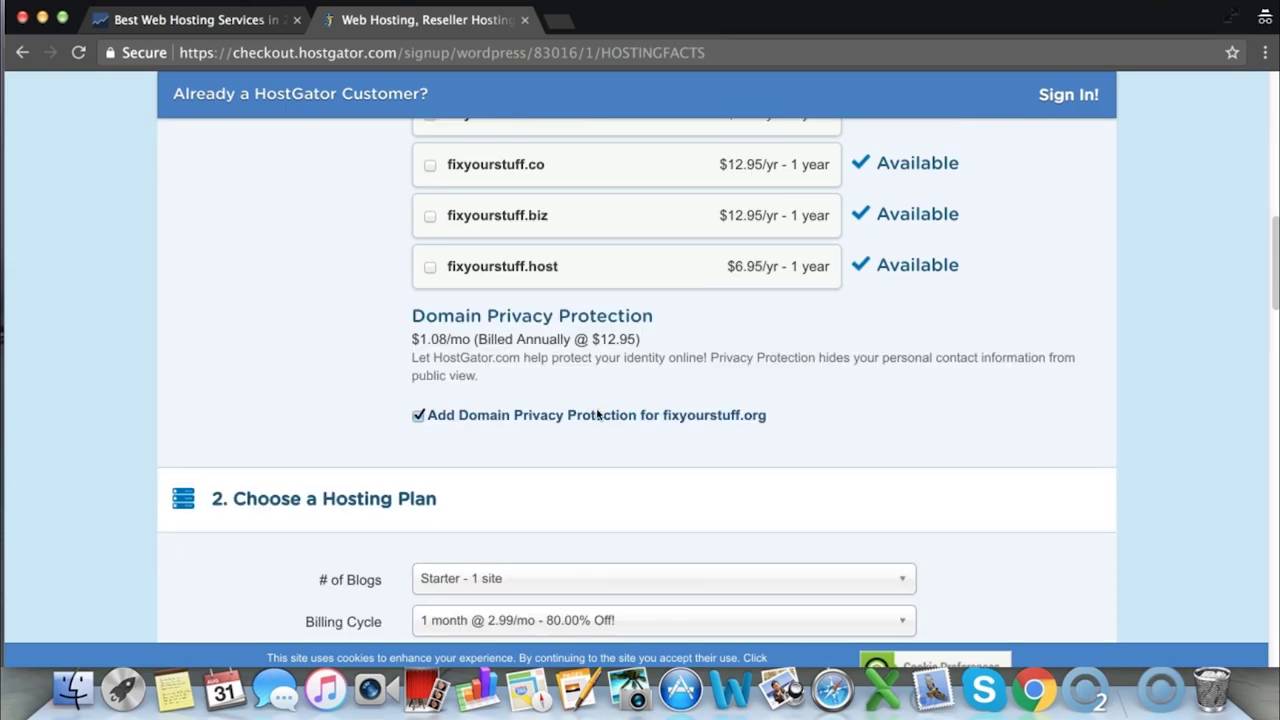
scroll(600, 414, down, 4)
click(511, 380)
click(476, 408)
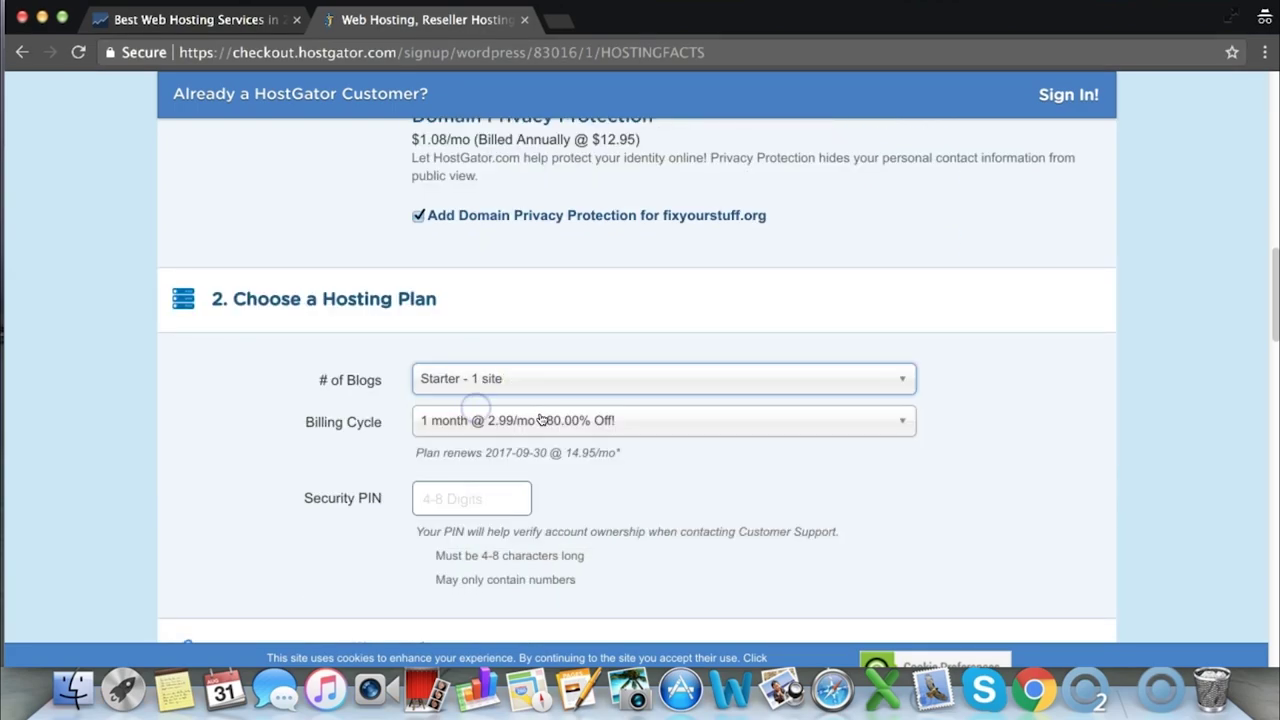
click(541, 420)
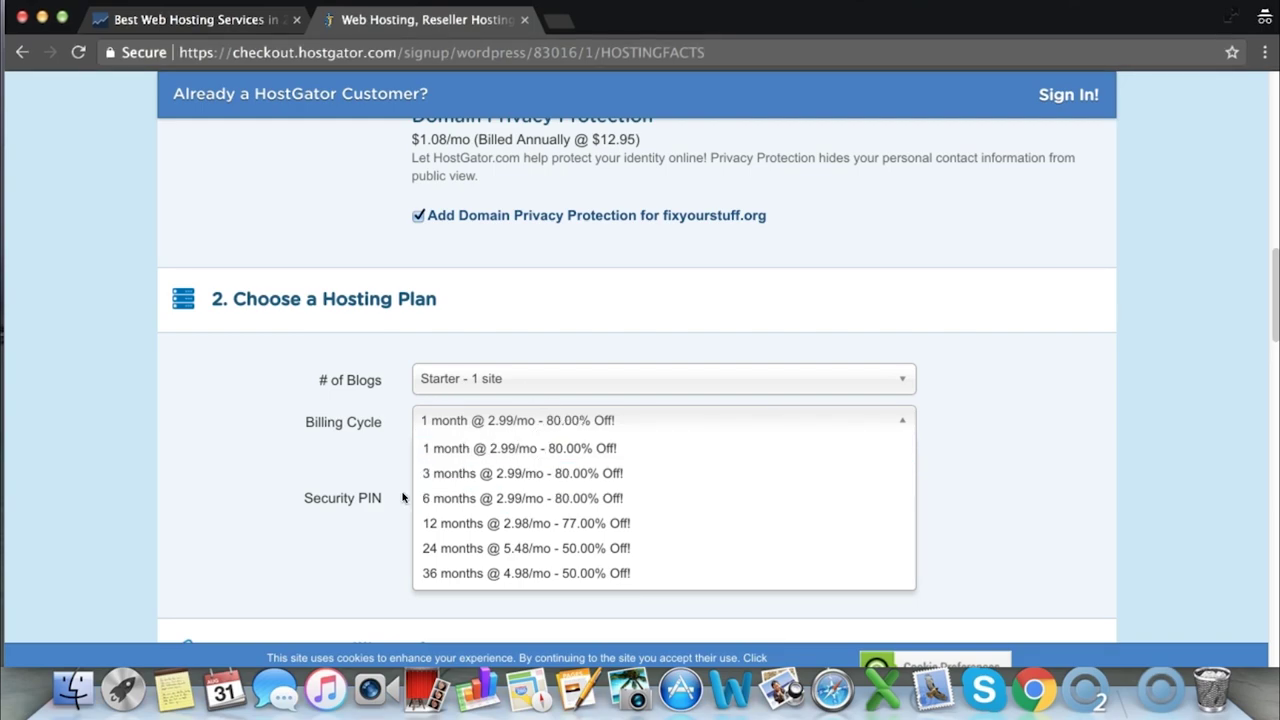
click(366, 458)
click(637, 484)
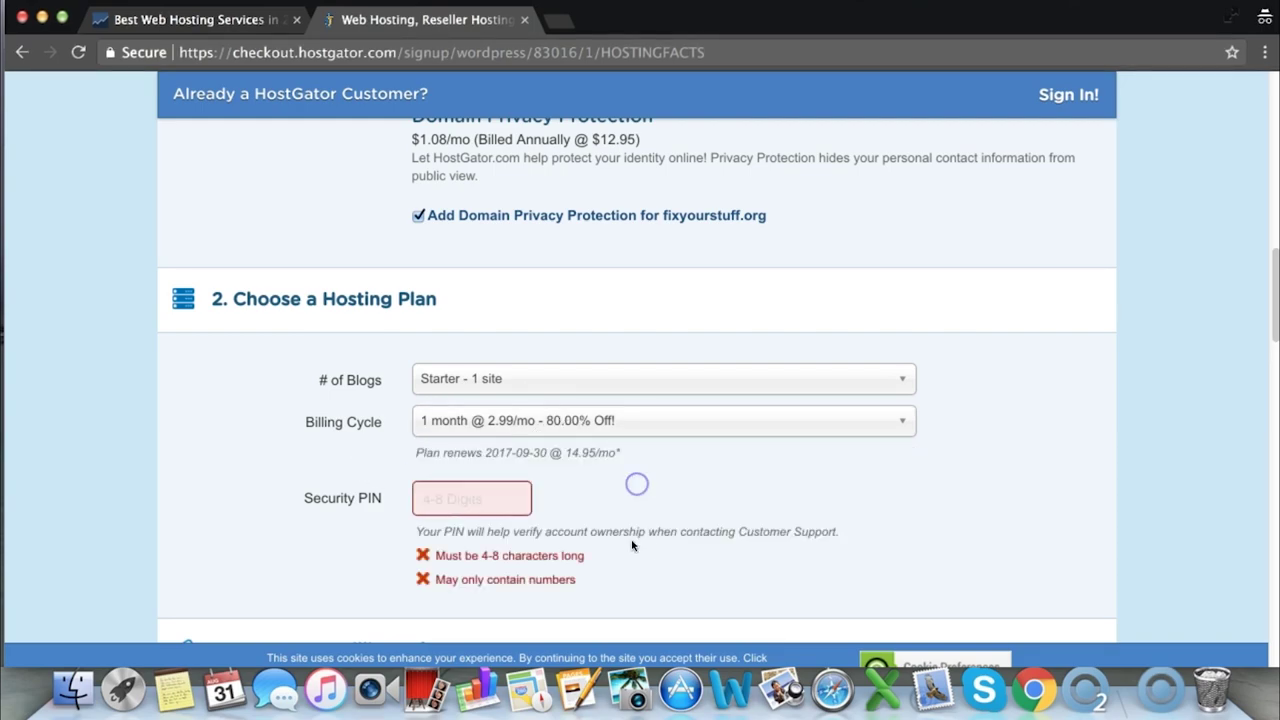
Enter a security PIN and the billing e-mail, then autofill the contact details
click(497, 497)
text(1234)
scroll(480, 450, down, 5)
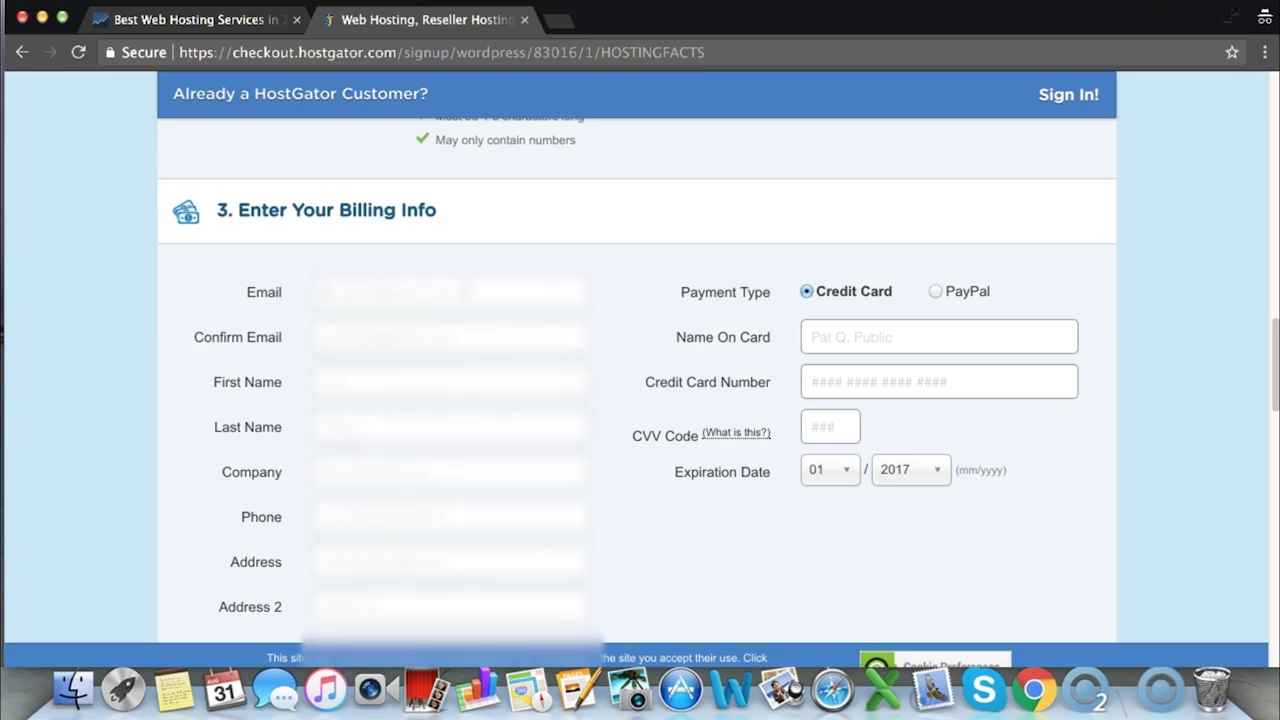
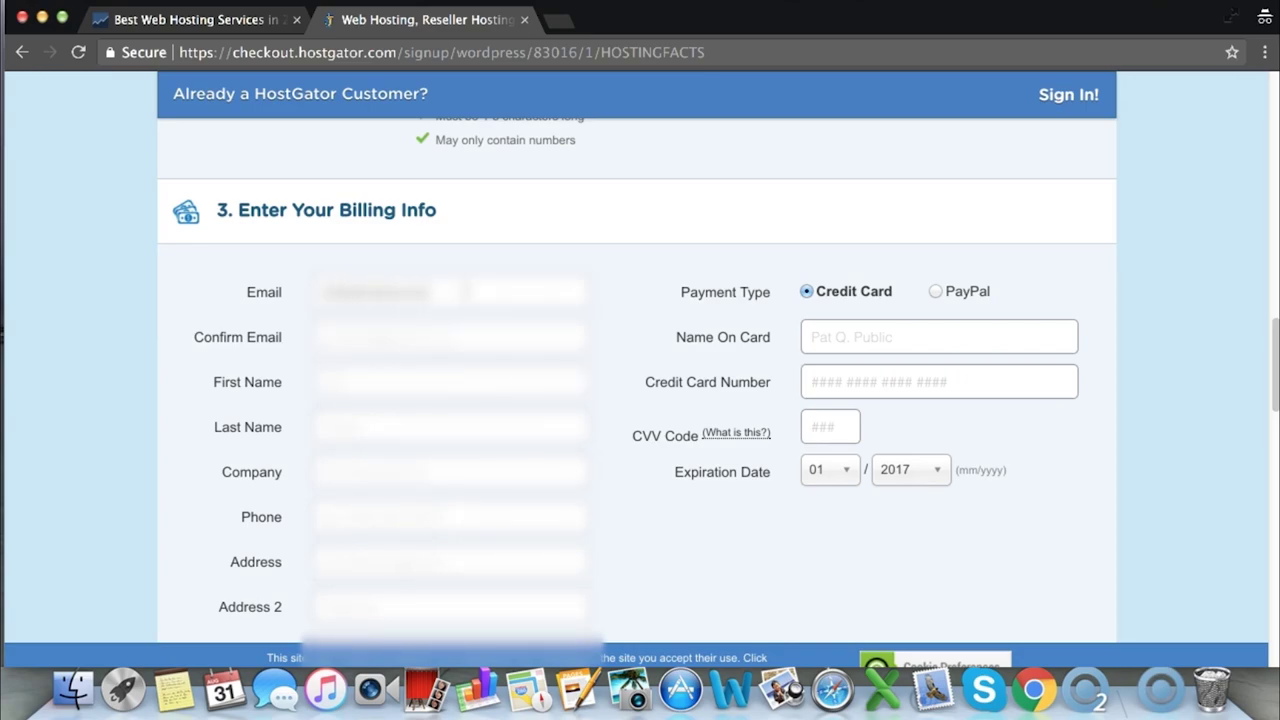
click(423, 383)
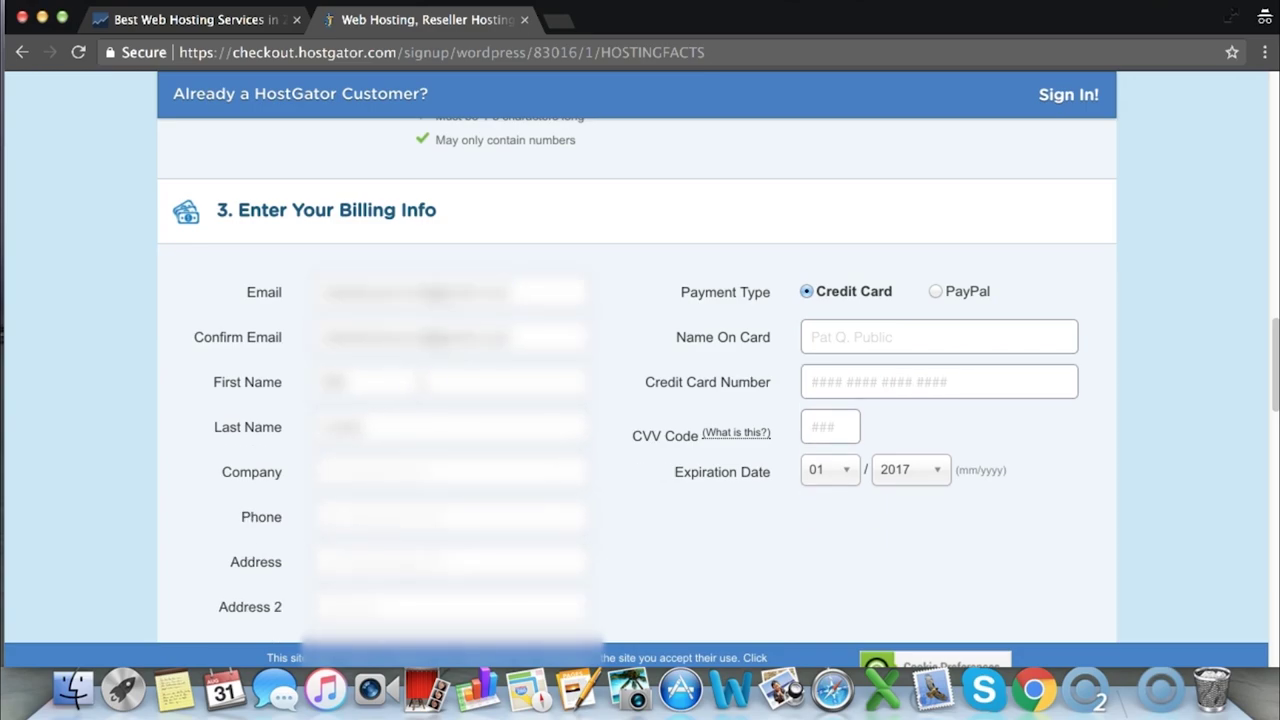
Select PayPal as the payment type
scroll(423, 383, down, 1)
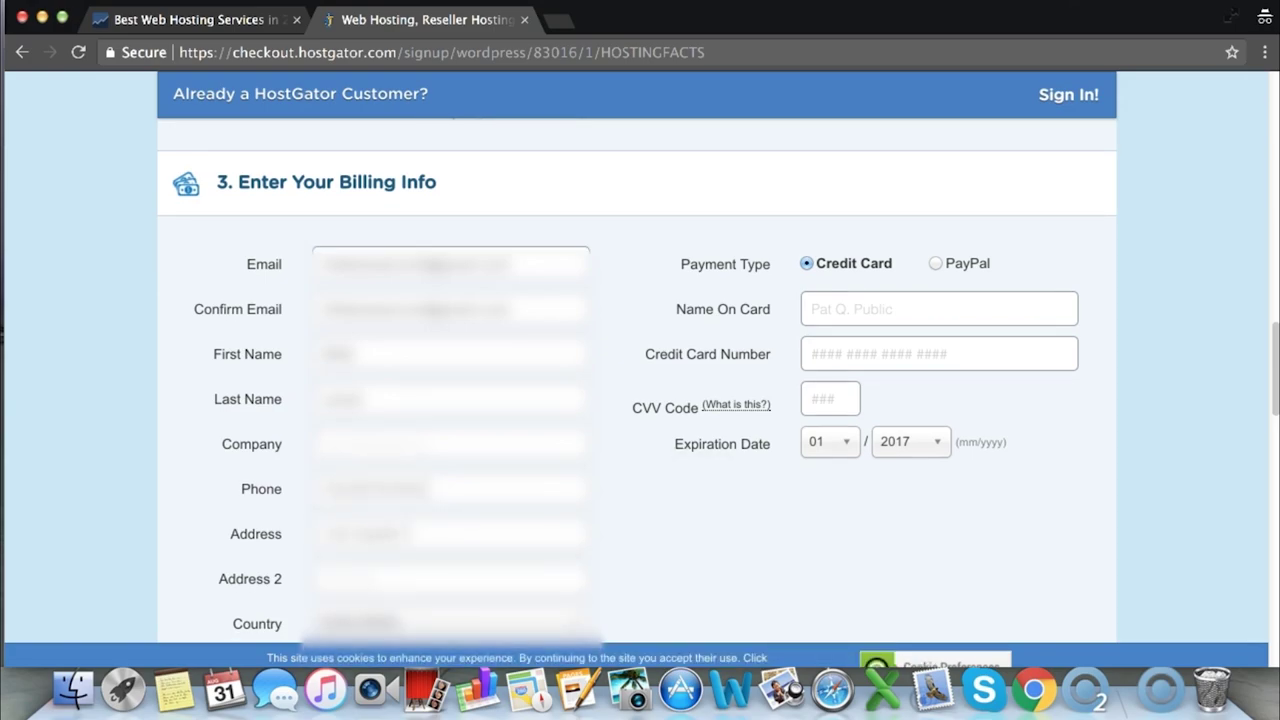
scroll(423, 383, down, 5)
scroll(423, 383, down, 5)
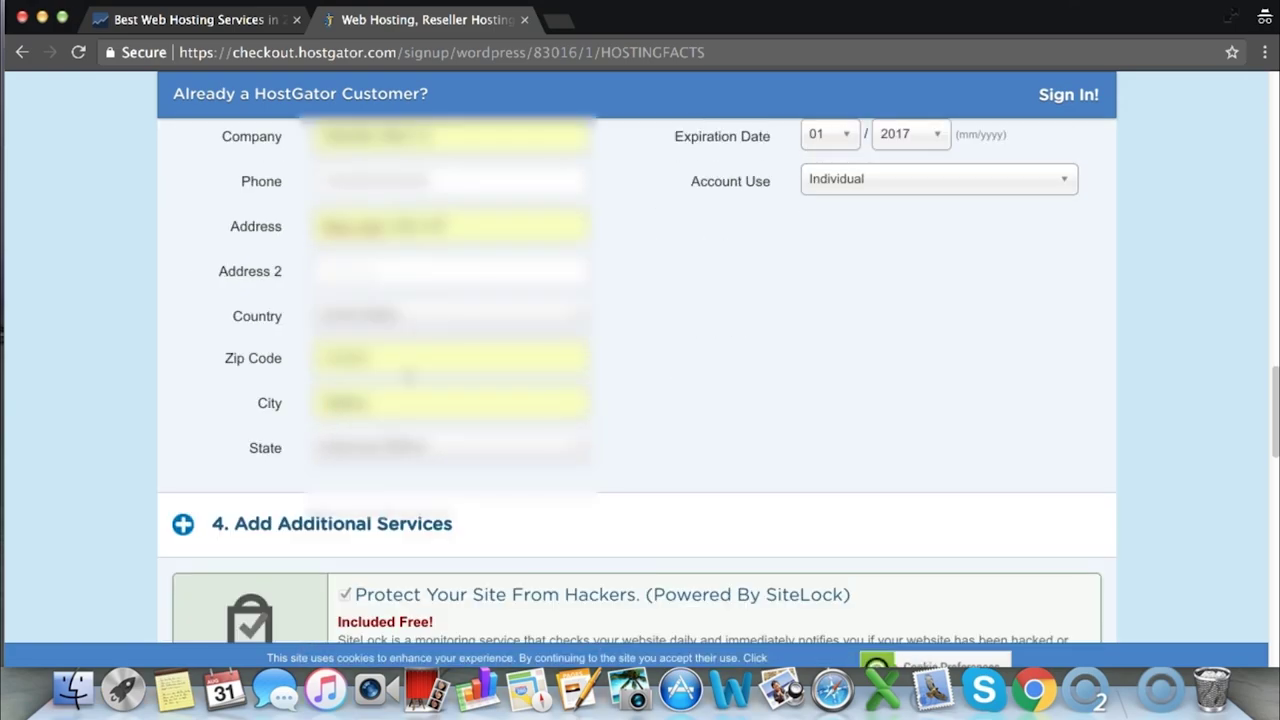
scroll(900, 350, up, 10)
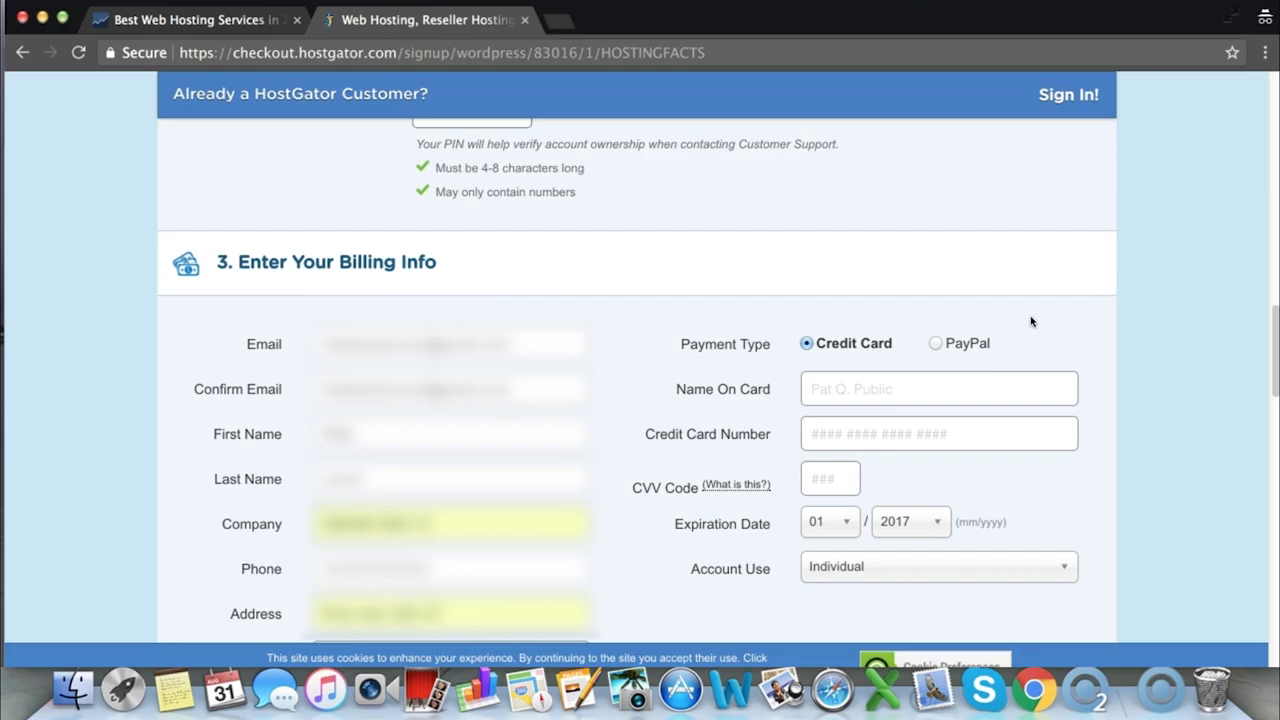
click(935, 343)
scroll(637, 376, down, 12)
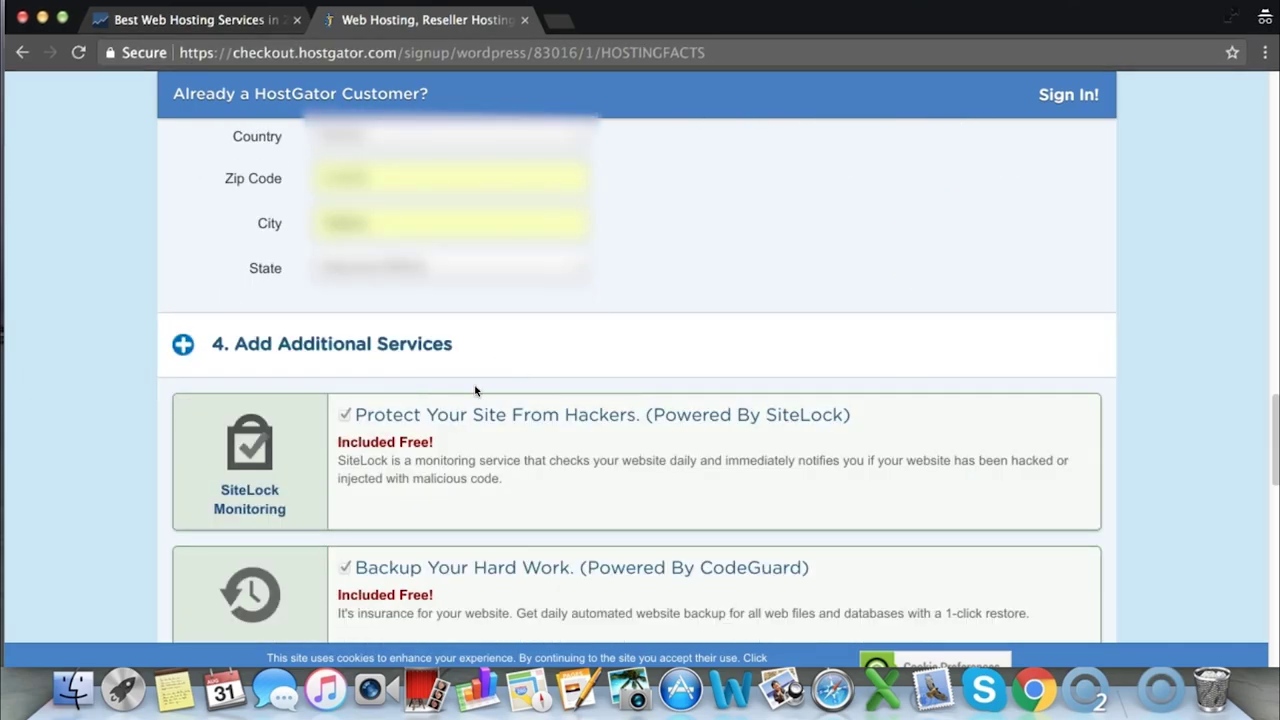
Review the order details, leaving the SSL Certificate add-on unchecked
drag(237, 344, 491, 346)
click(541, 346)
scroll(541, 346, down, 3)
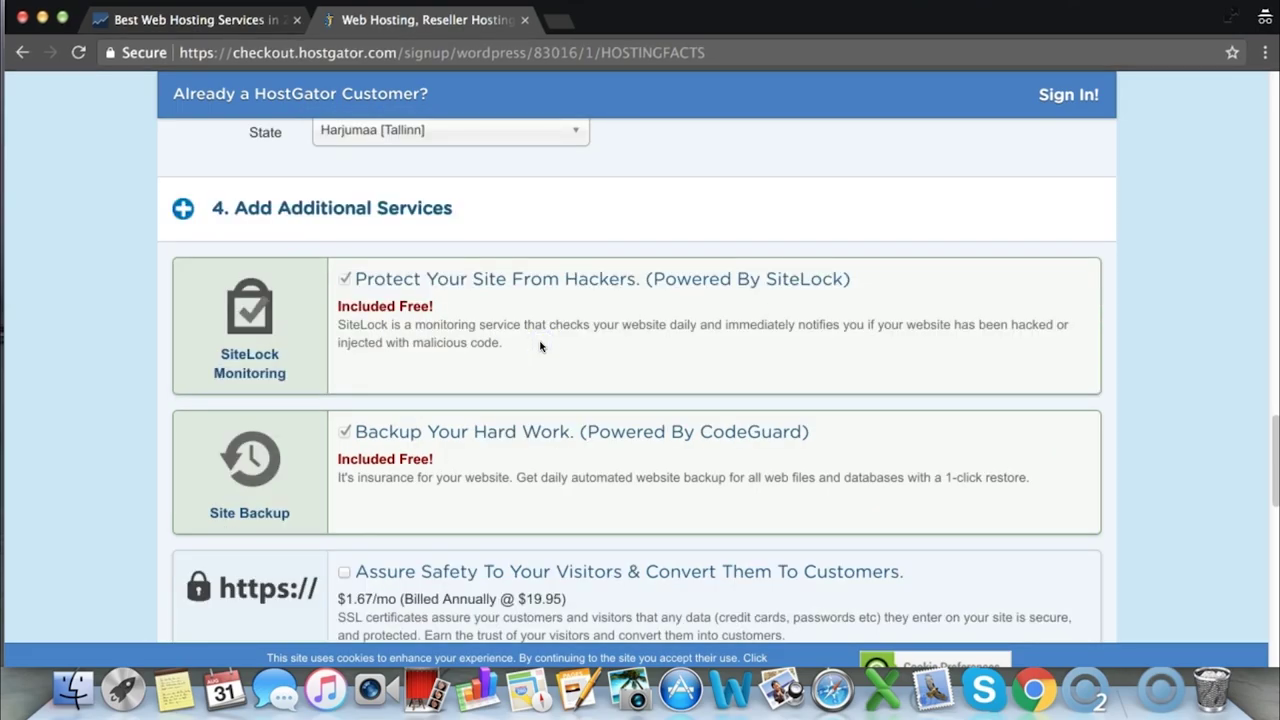
scroll(575, 345, down, 2)
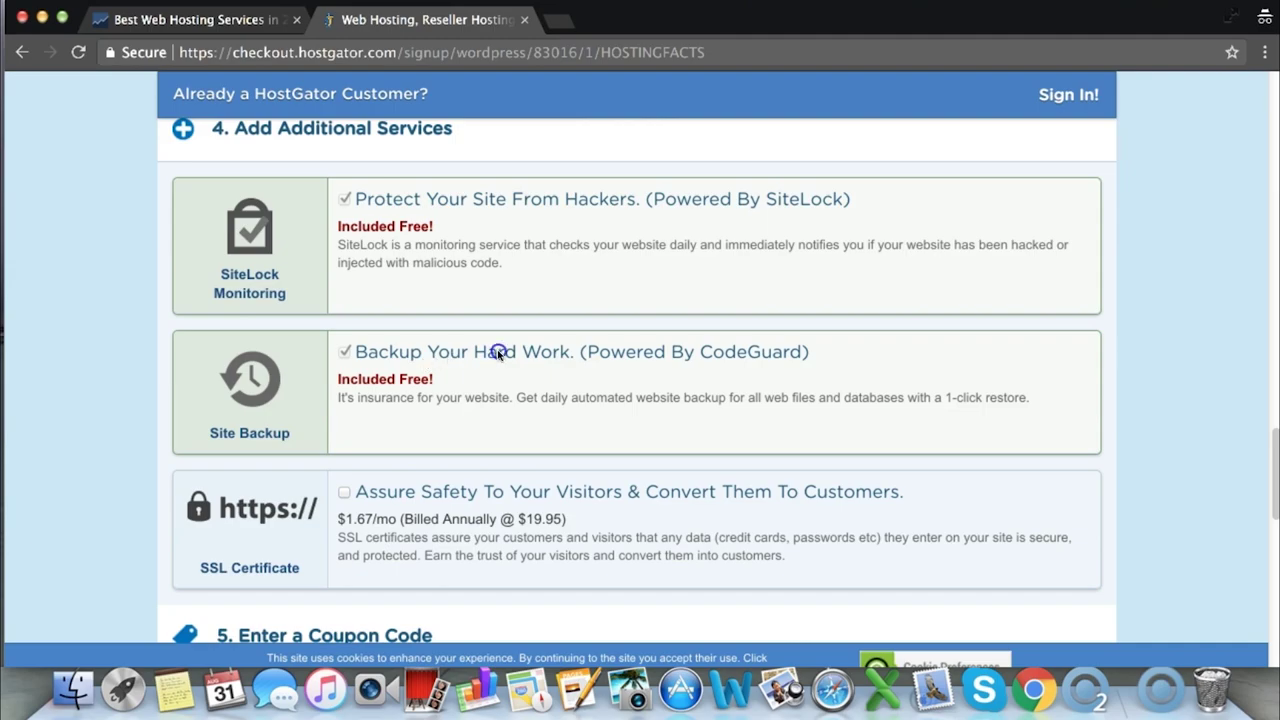
drag(530, 200, 590, 200)
click(590, 200)
scroll(620, 458, down, 1)
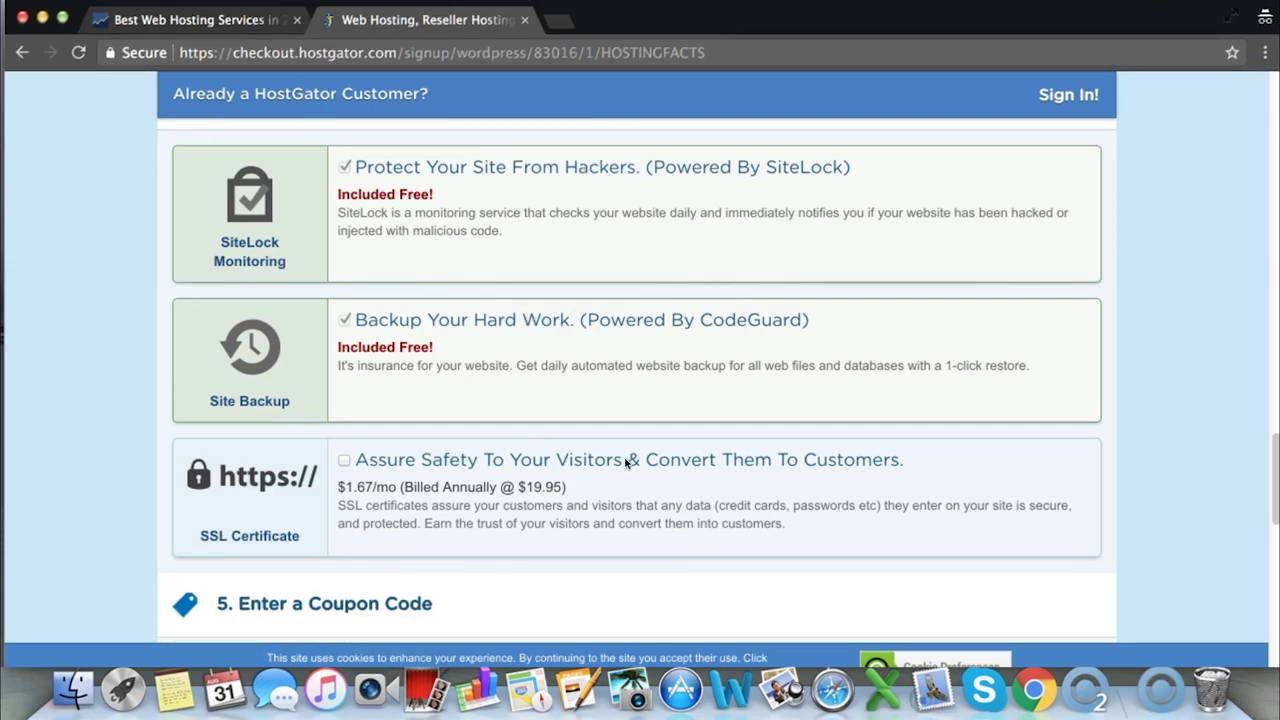
click(305, 483)
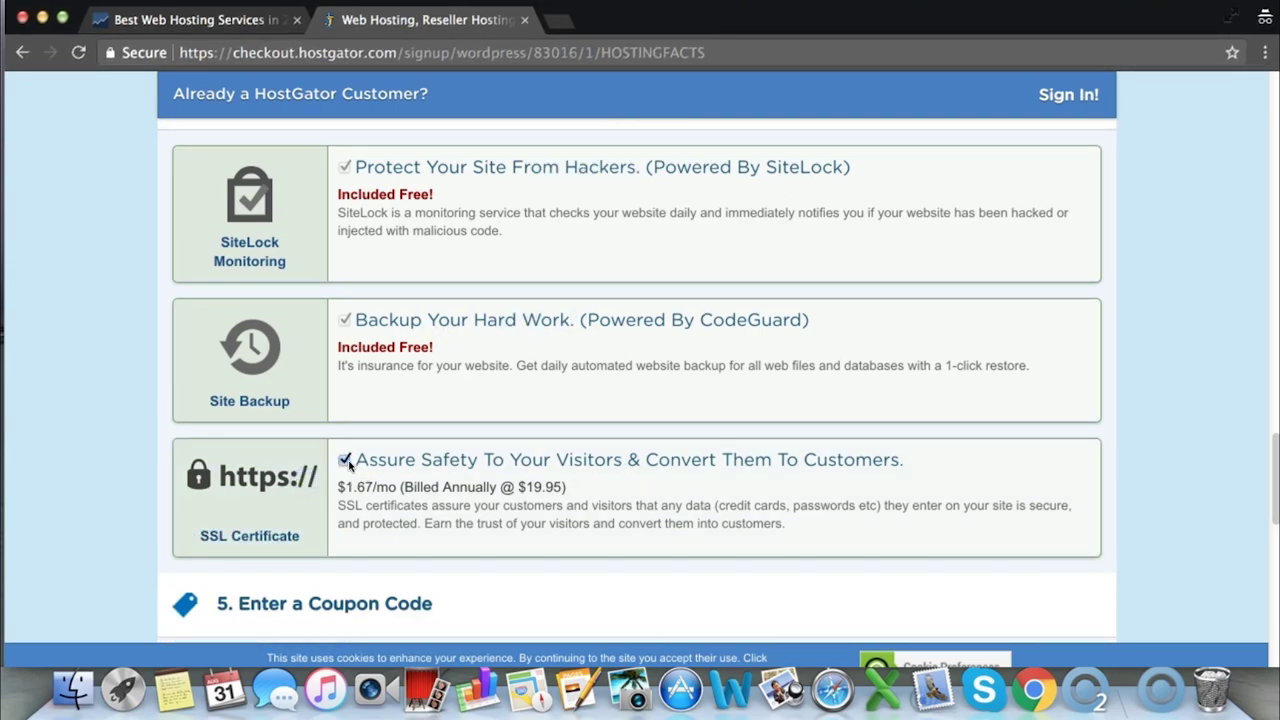
click(344, 461)
scroll(397, 416, down, 5)
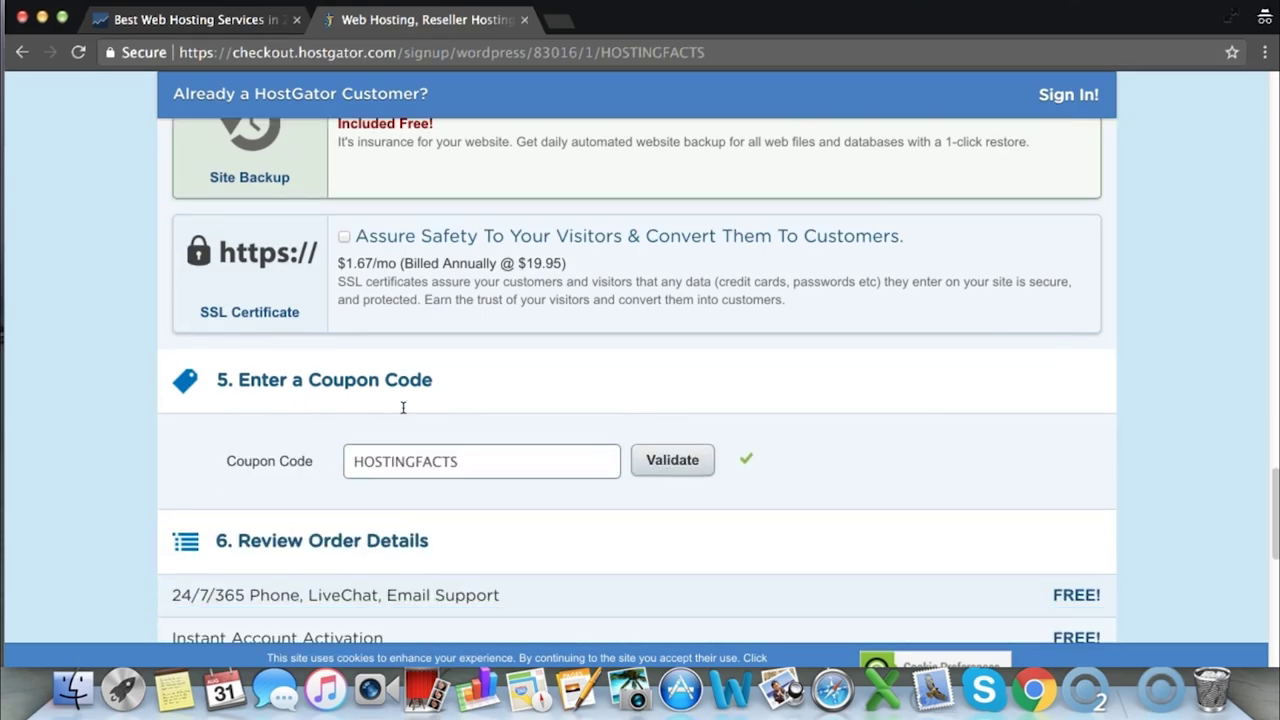
Check the coupon and totals, then agree to the terms of service
drag(460, 462, 311, 457)
click(374, 428)
scroll(471, 411, down, 1)
scroll(471, 411, down, 8)
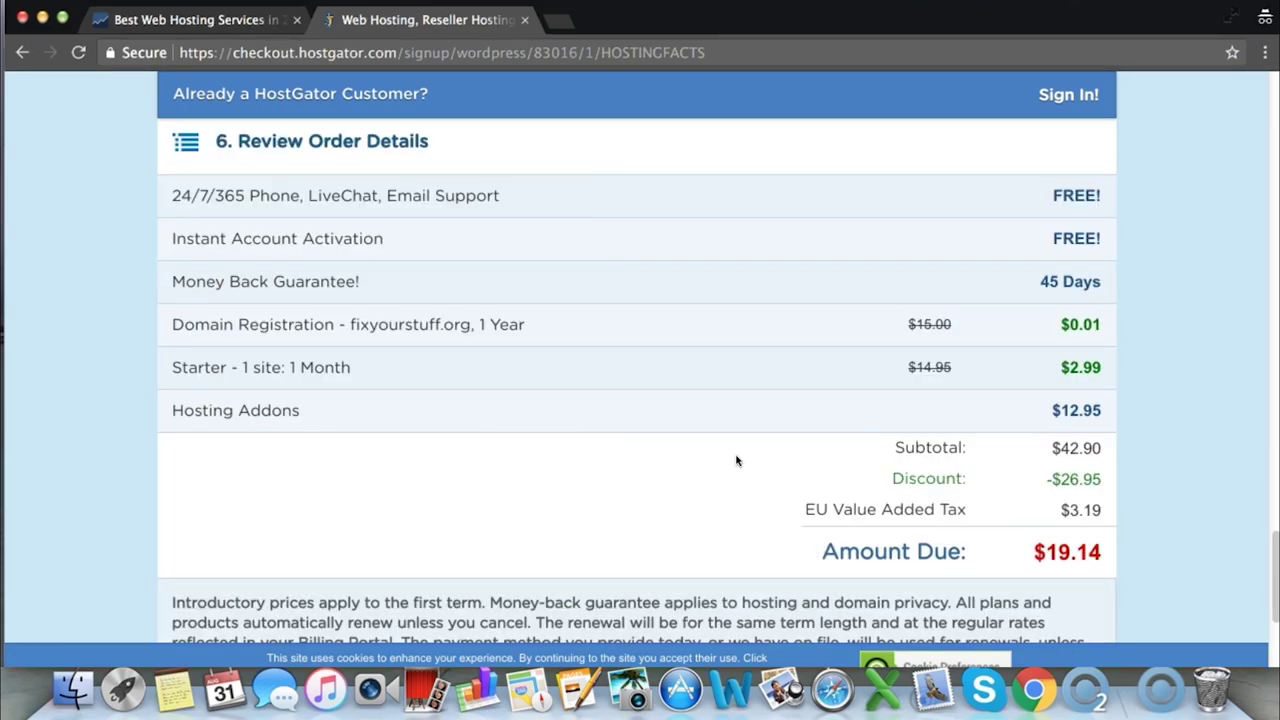
scroll(751, 457, up, 15)
scroll(1023, 500, down, 12)
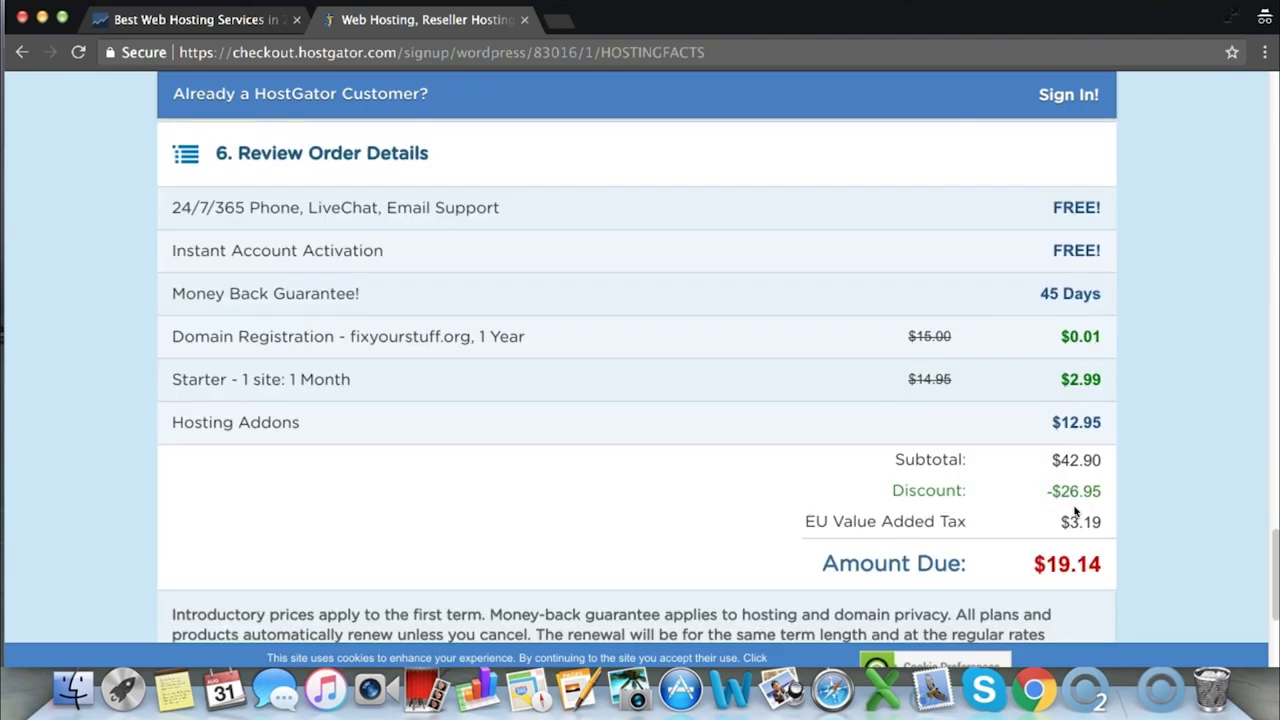
scroll(594, 346, down, 8)
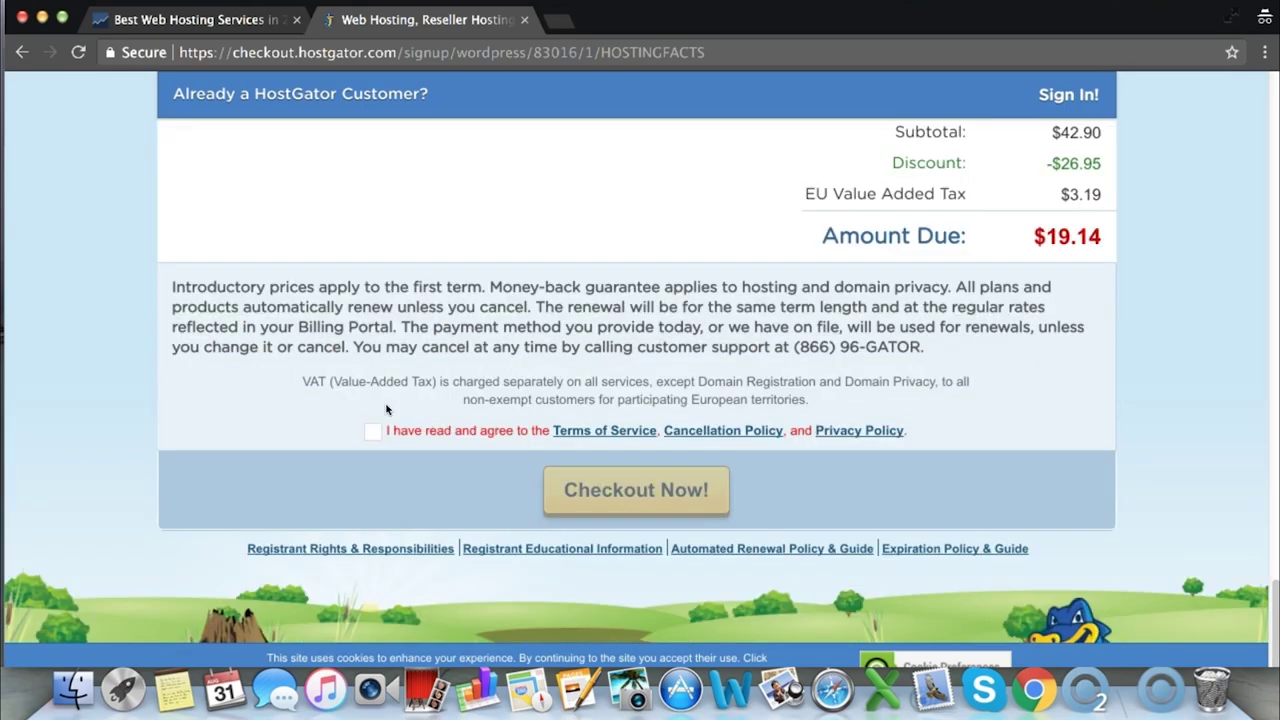
click(376, 433)
scroll(670, 485, down, 1)
Place the HostGator order and review the resulting confirmation page
click(636, 458)
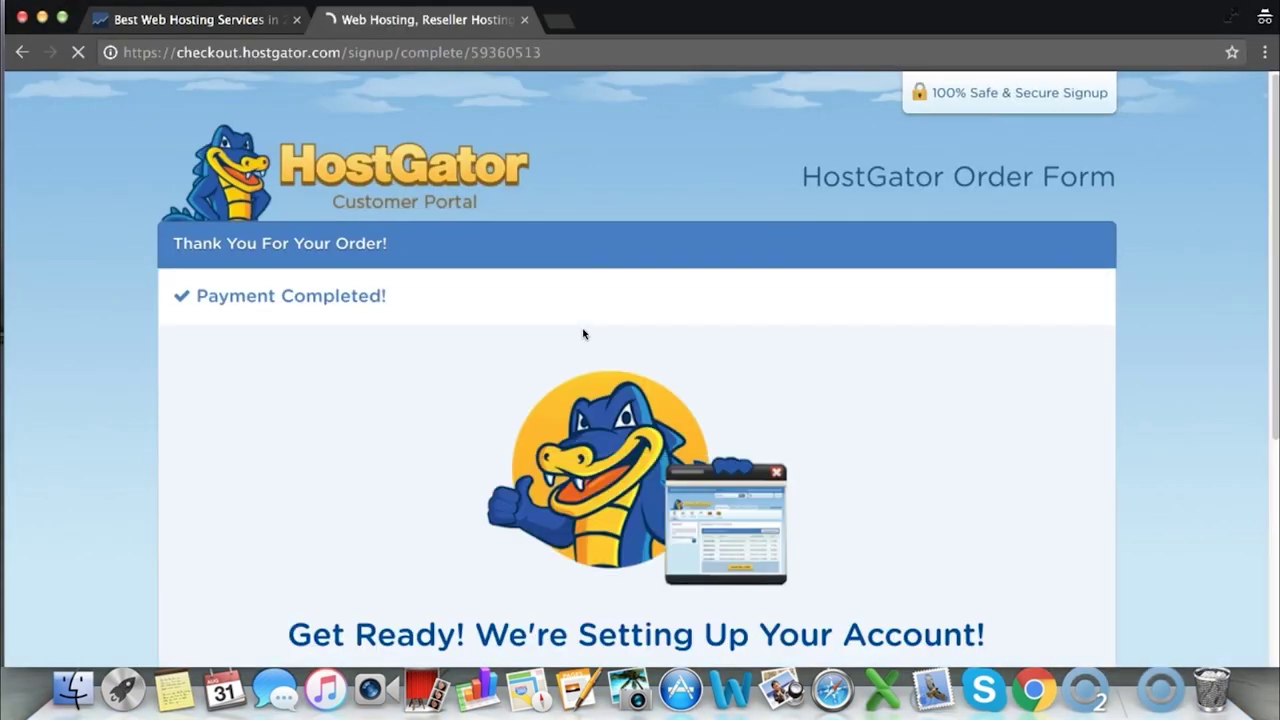
scroll(594, 314, down, 5)
drag(288, 368, 975, 366)
scroll(977, 372, down, 3)
scroll(940, 440, up, 2)
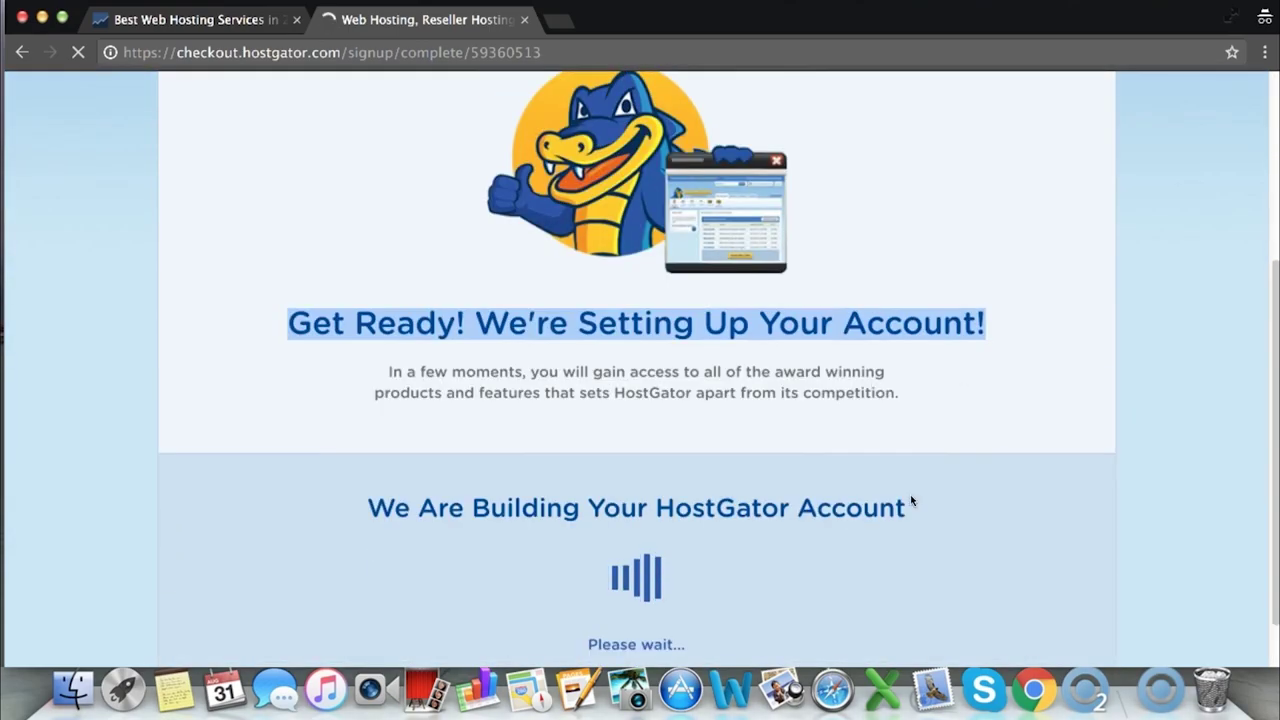
drag(914, 506, 409, 466)
scroll(406, 455, down, 1)
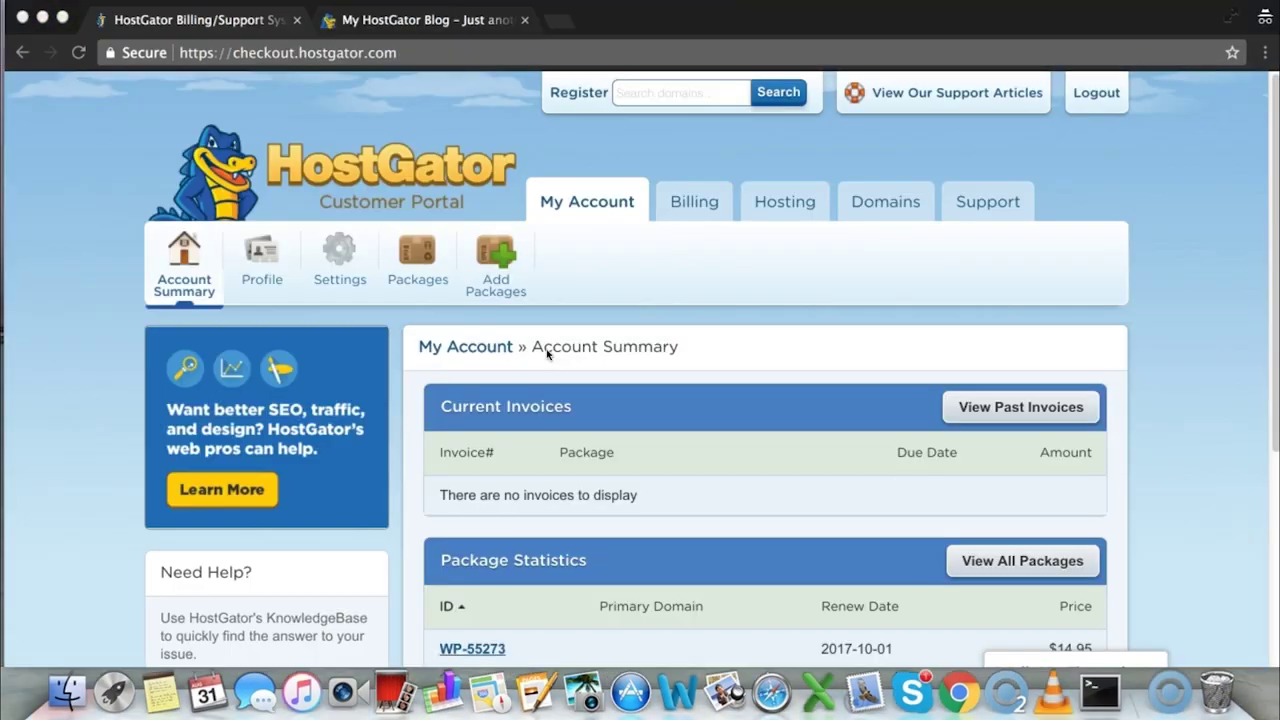
scroll(547, 354, down, 2)
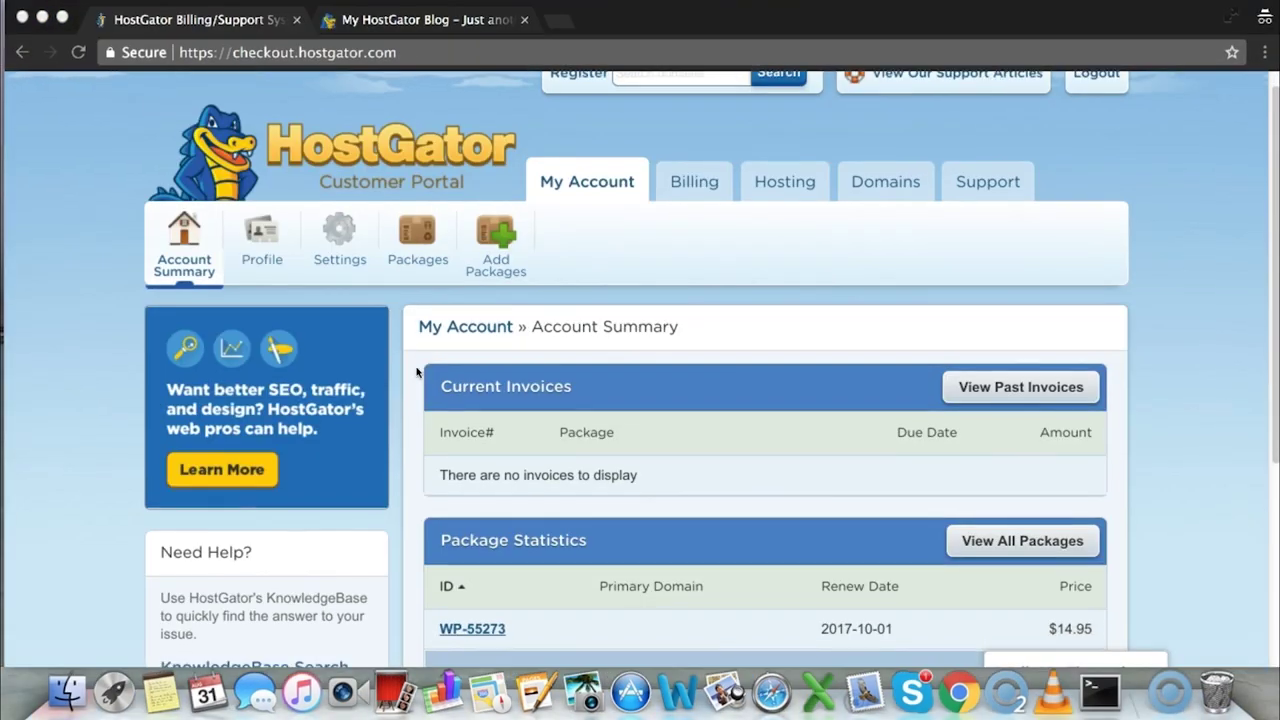
scroll(566, 414, up, 2)
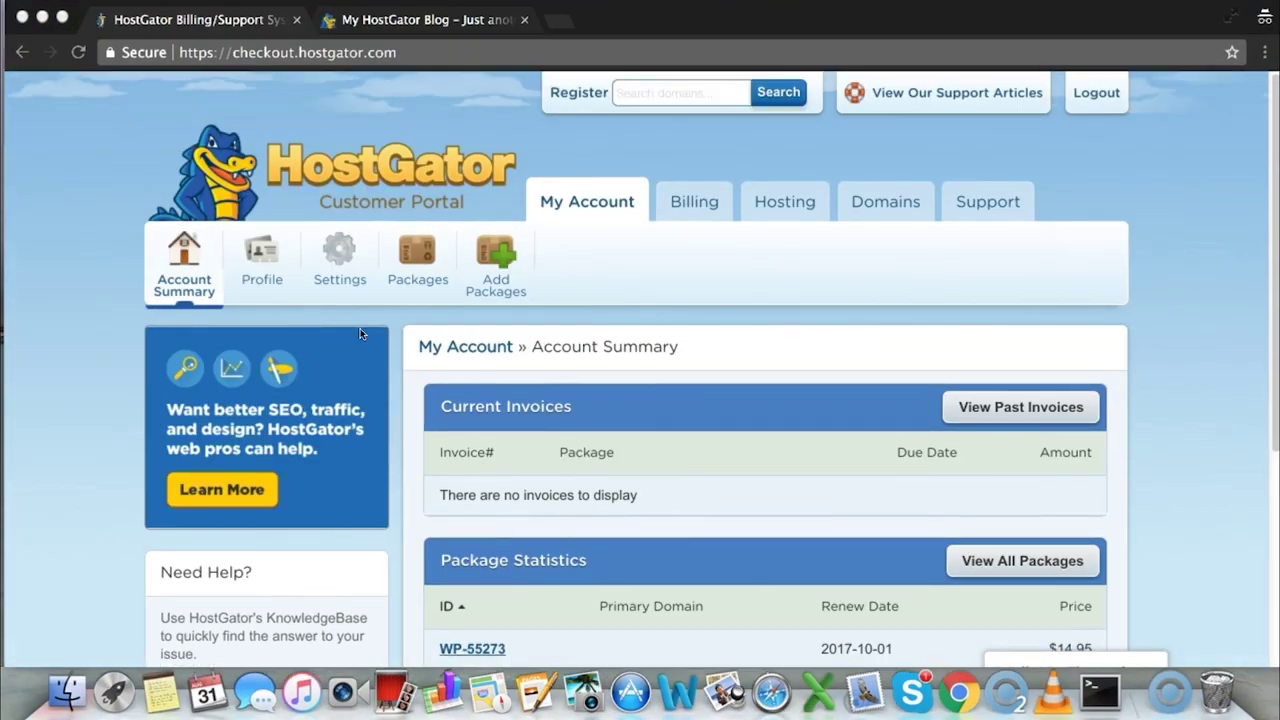
In the Hosting section, expand the management options for fixyourstuff.org
click(777, 203)
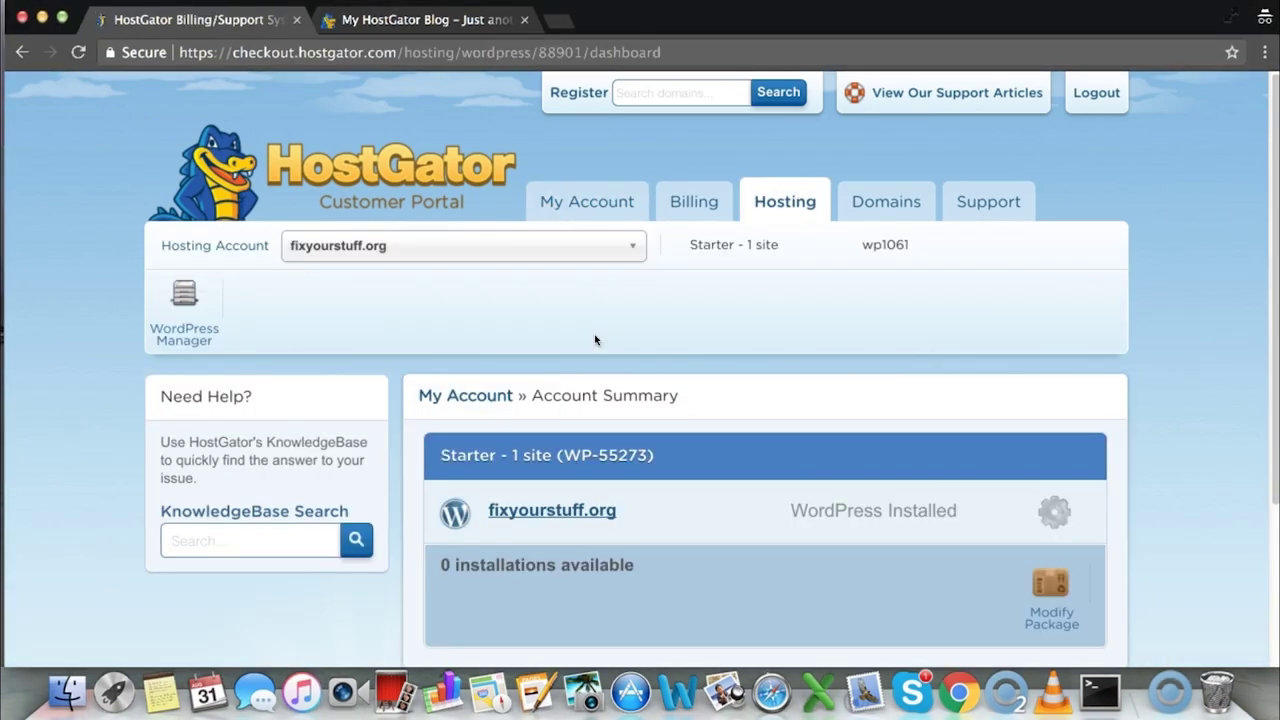
scroll(786, 482, down, 1)
drag(786, 482, 951, 478)
click(727, 497)
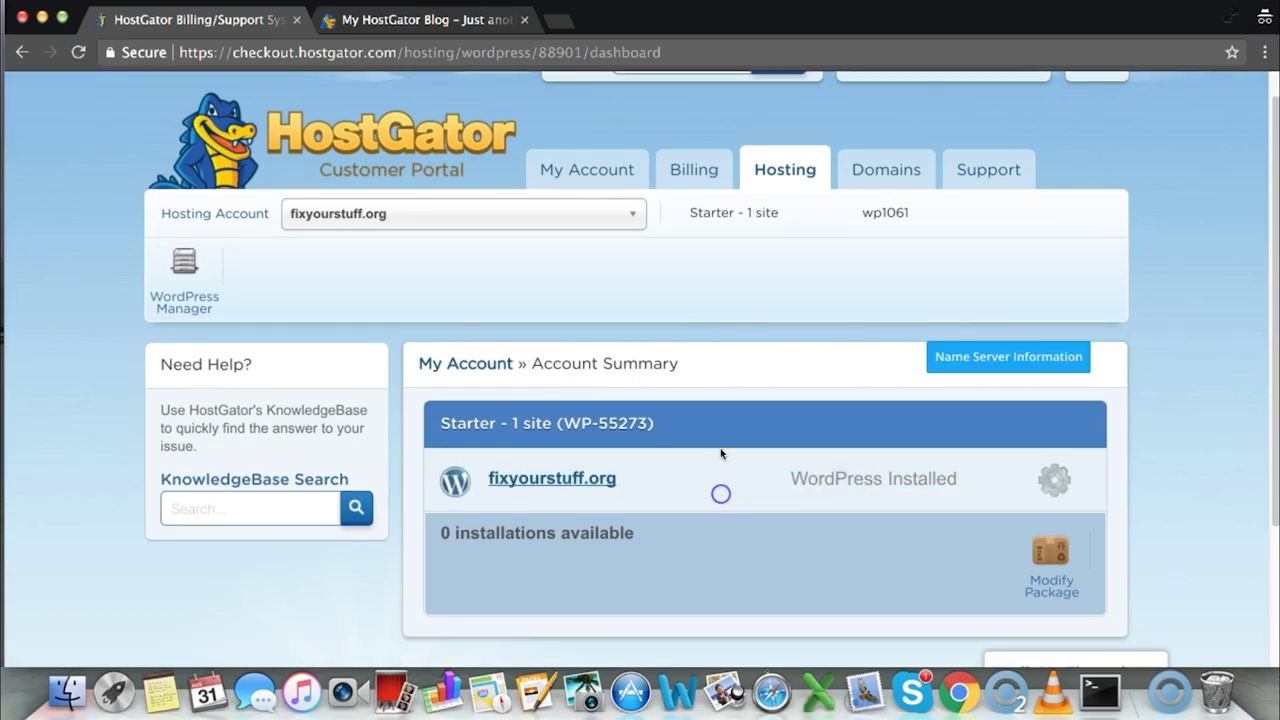
click(1052, 481)
scroll(763, 457, down, 6)
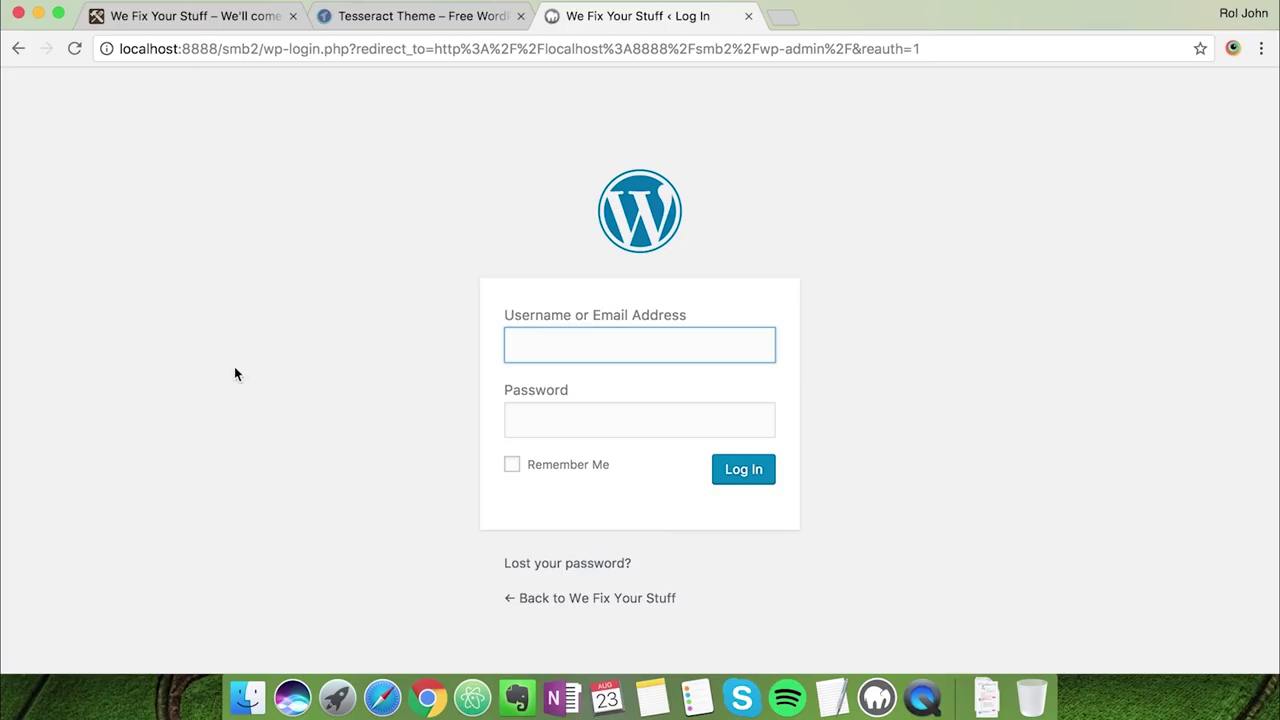
Log in to the WordPress admin as admin with the account password
text(admin)
key(Tab)
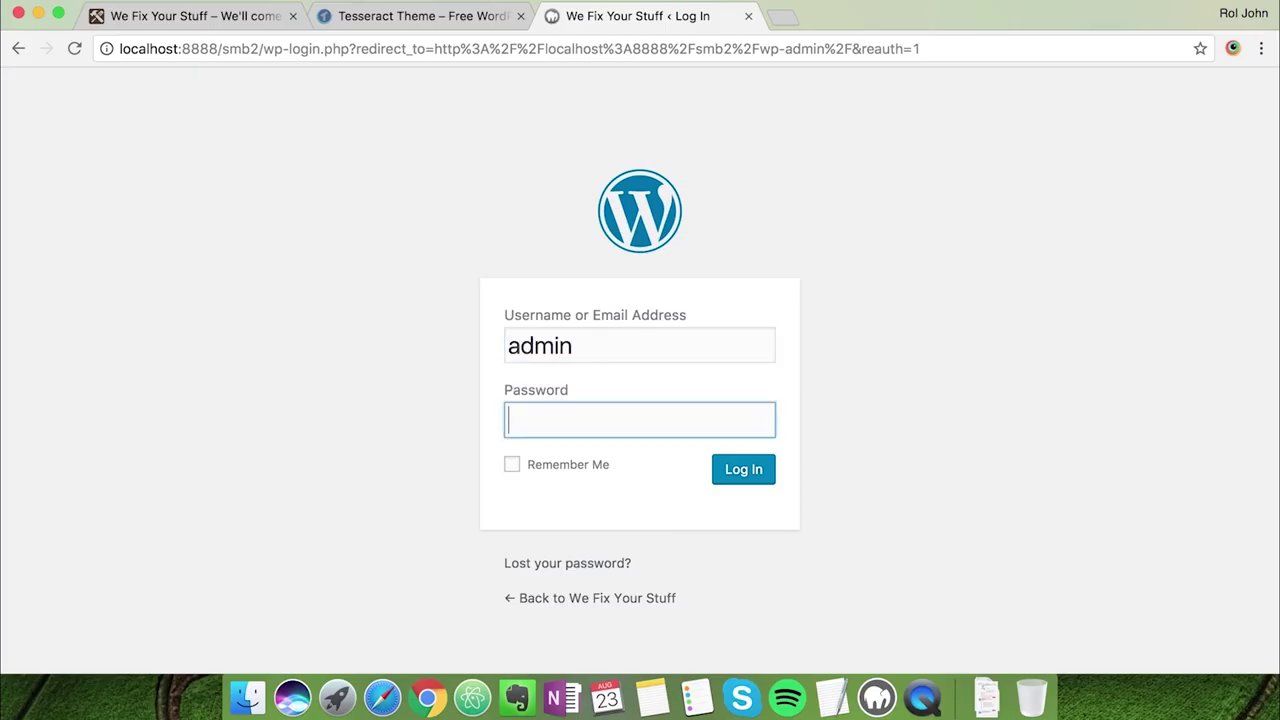
text(********)
key(Return)
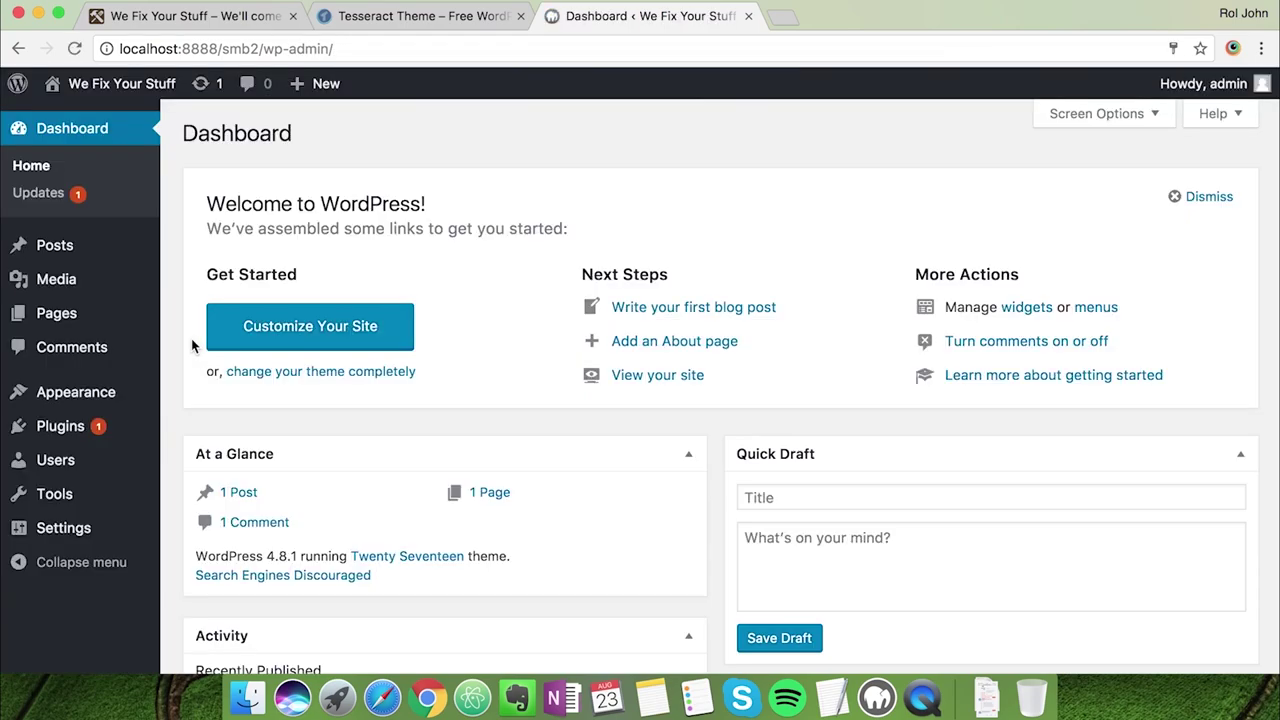
Set the permalink structure to Post name and save the change
mouse_move(137, 388)
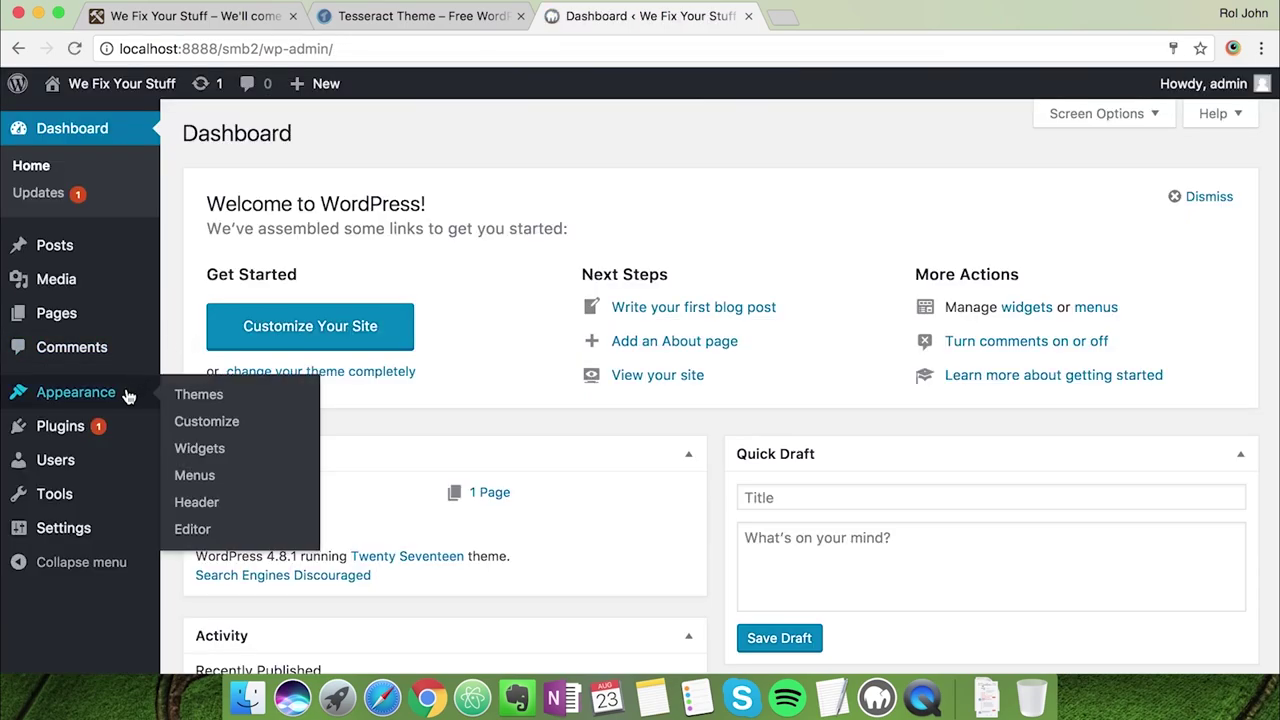
mouse_move(77, 528)
click(190, 660)
scroll(303, 585, down, 1)
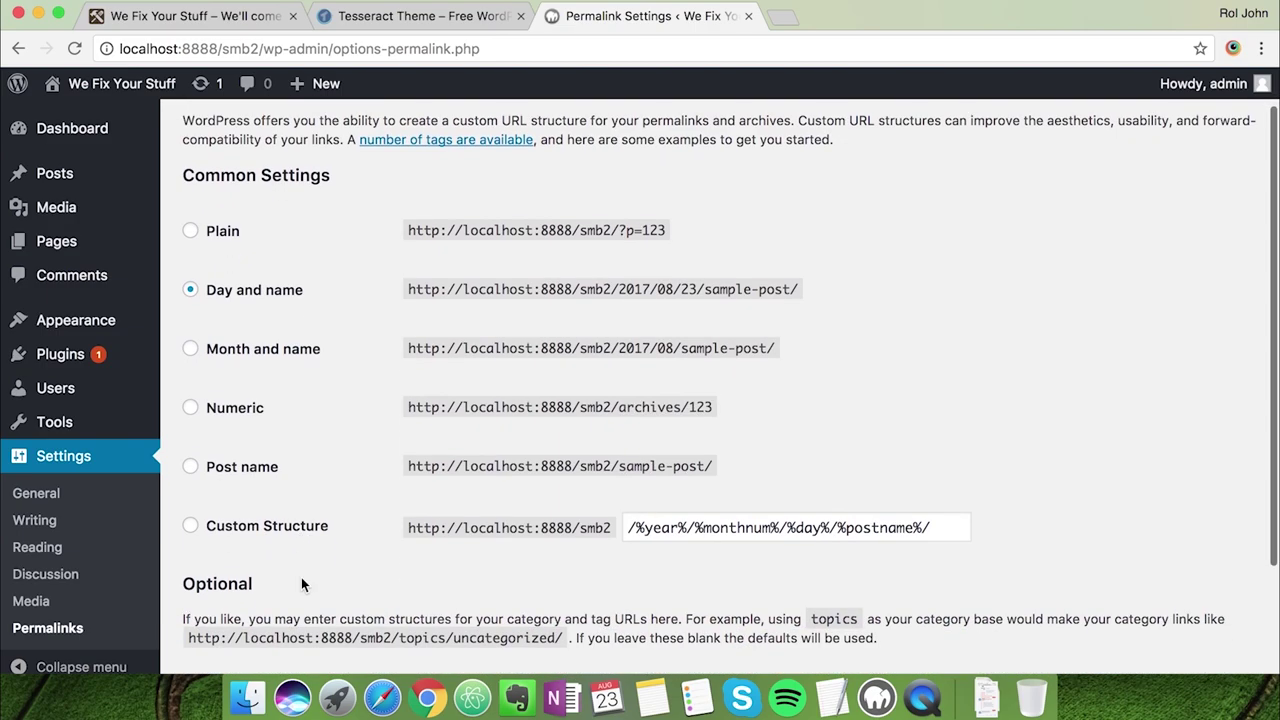
click(191, 466)
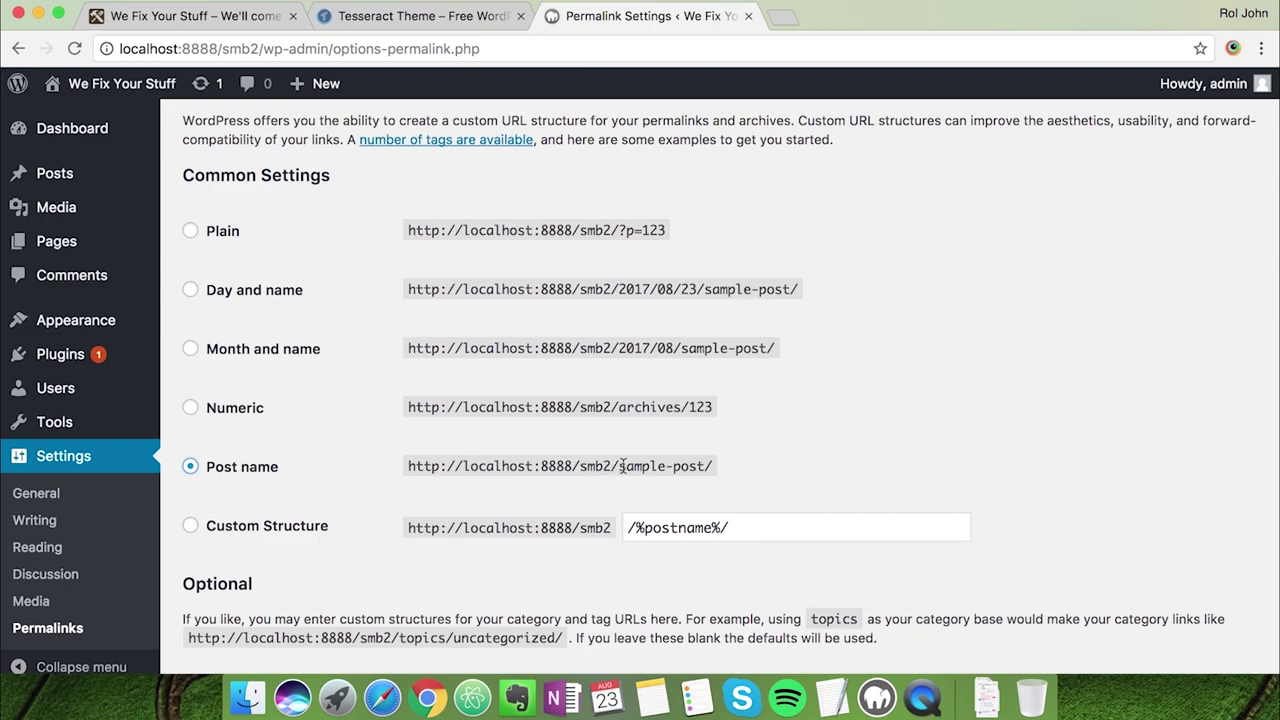
scroll(644, 308, down, 5)
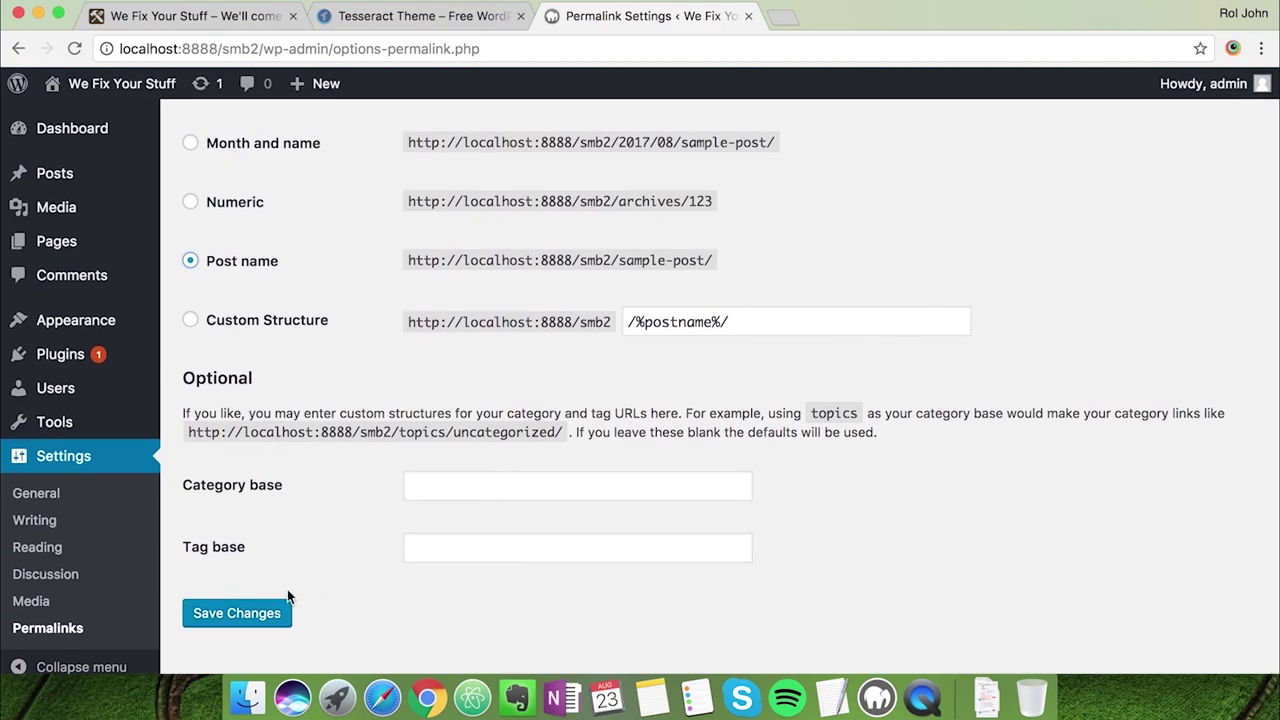
click(267, 612)
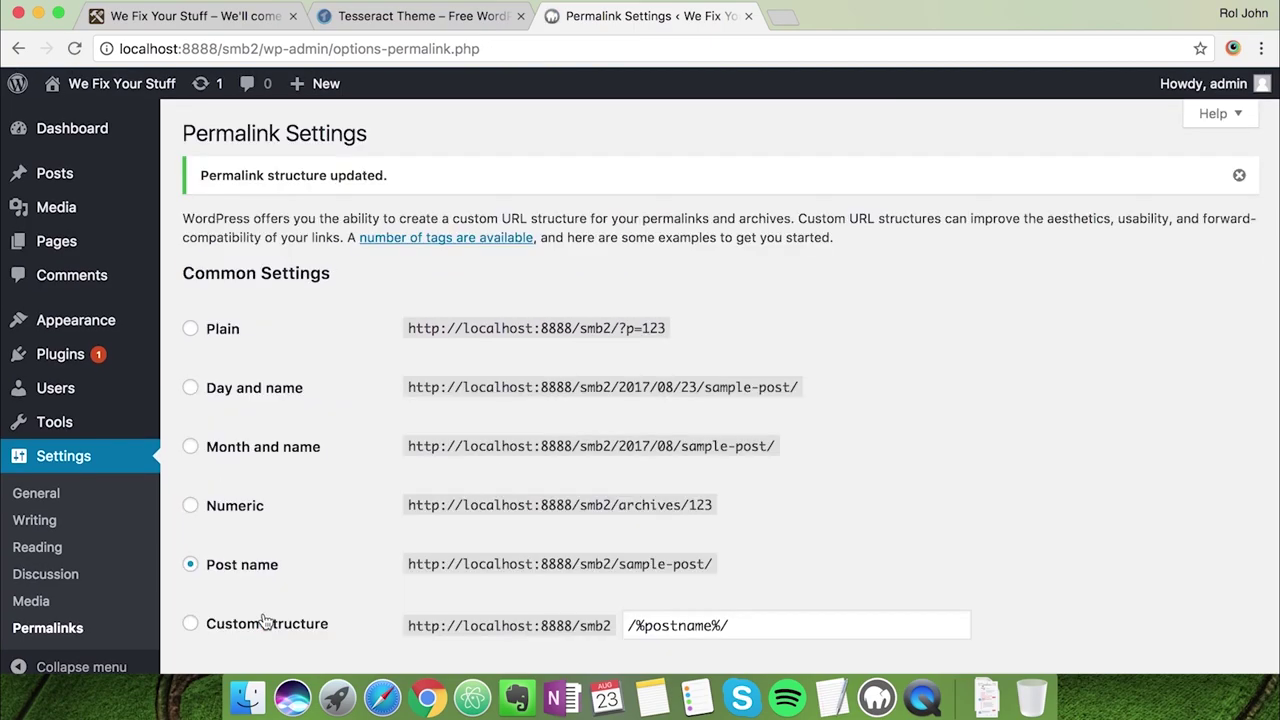
Bulk-delete Akismet Anti-Spam and Hello Dolly from Installed Plugins and confirm the deletion
click(88, 356)
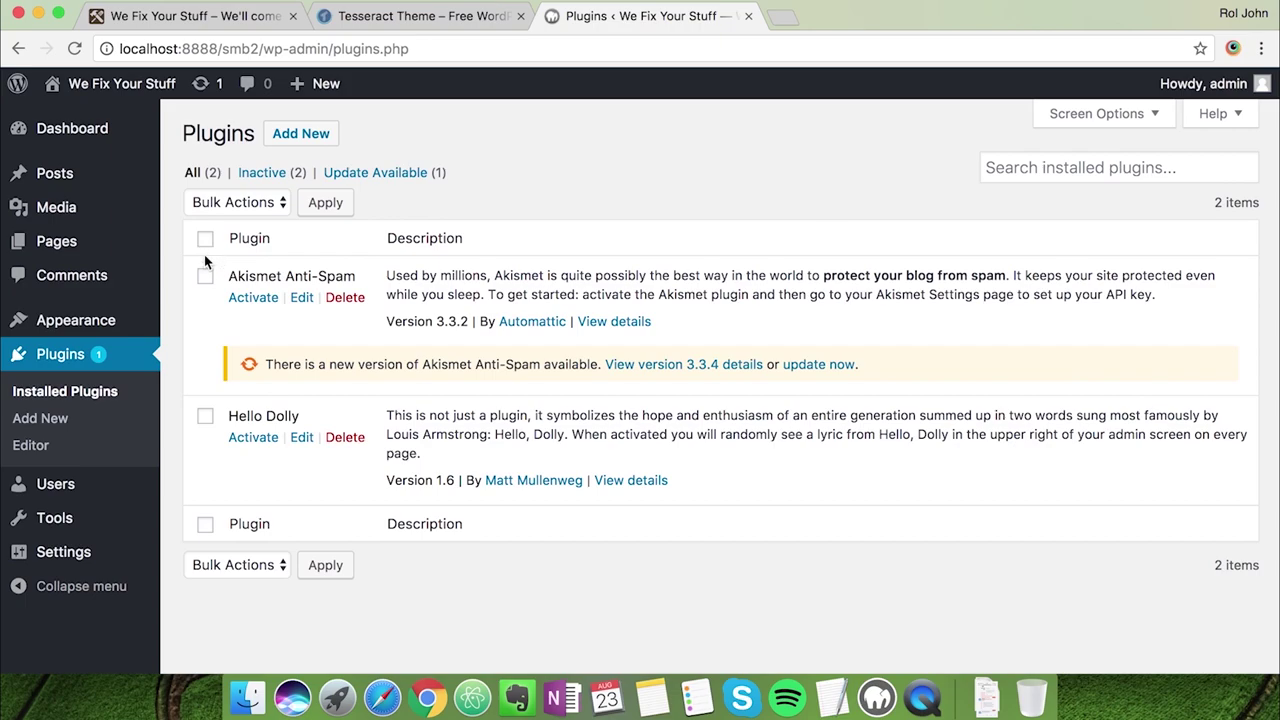
click(205, 240)
click(232, 203)
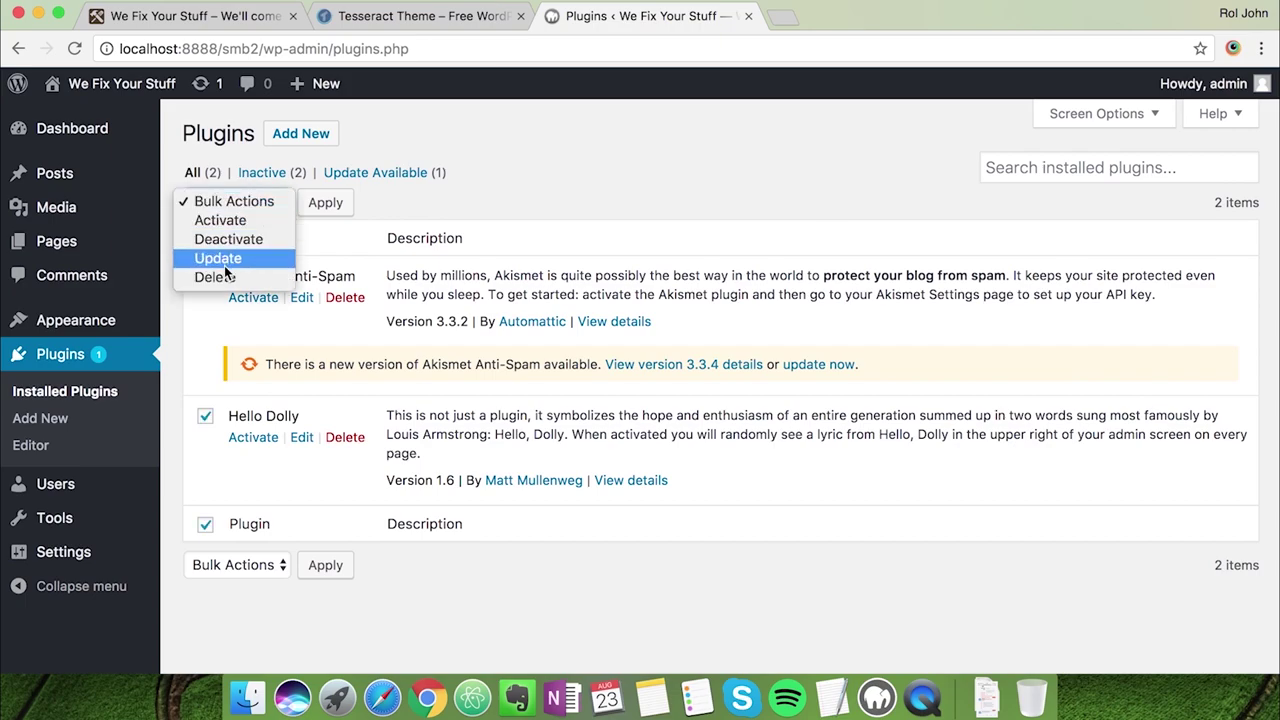
click(225, 276)
click(326, 203)
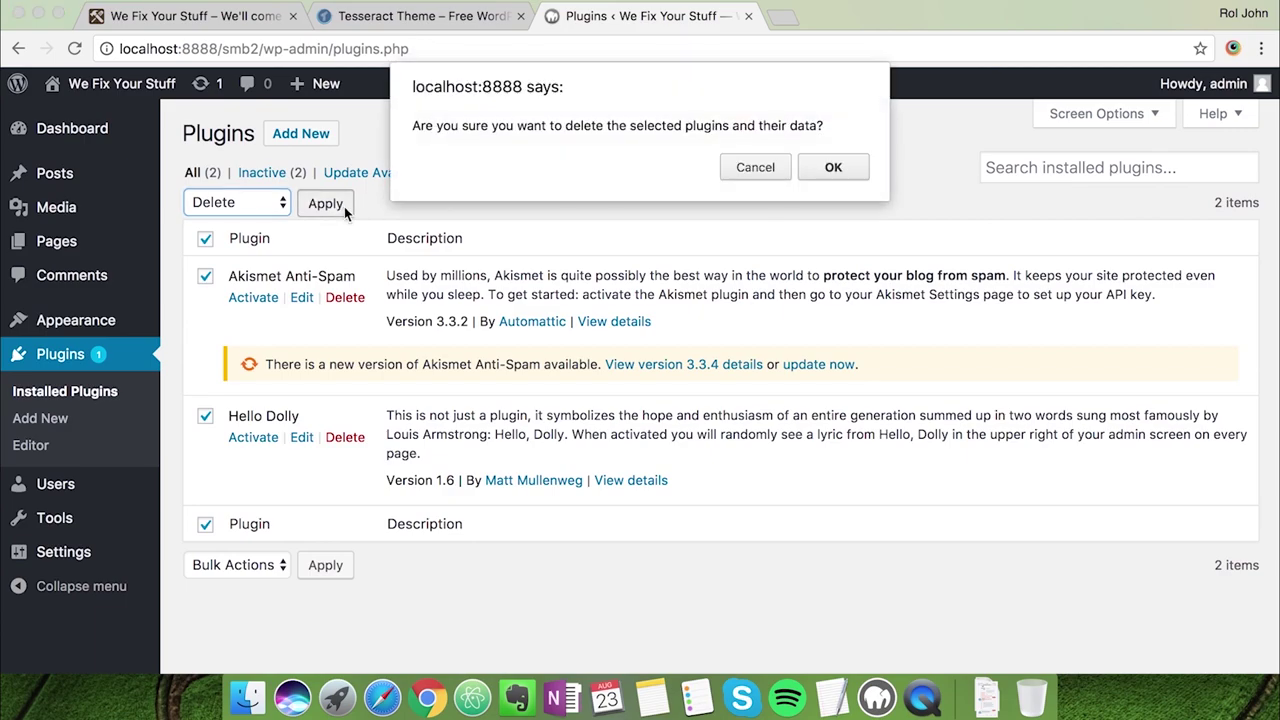
click(832, 170)
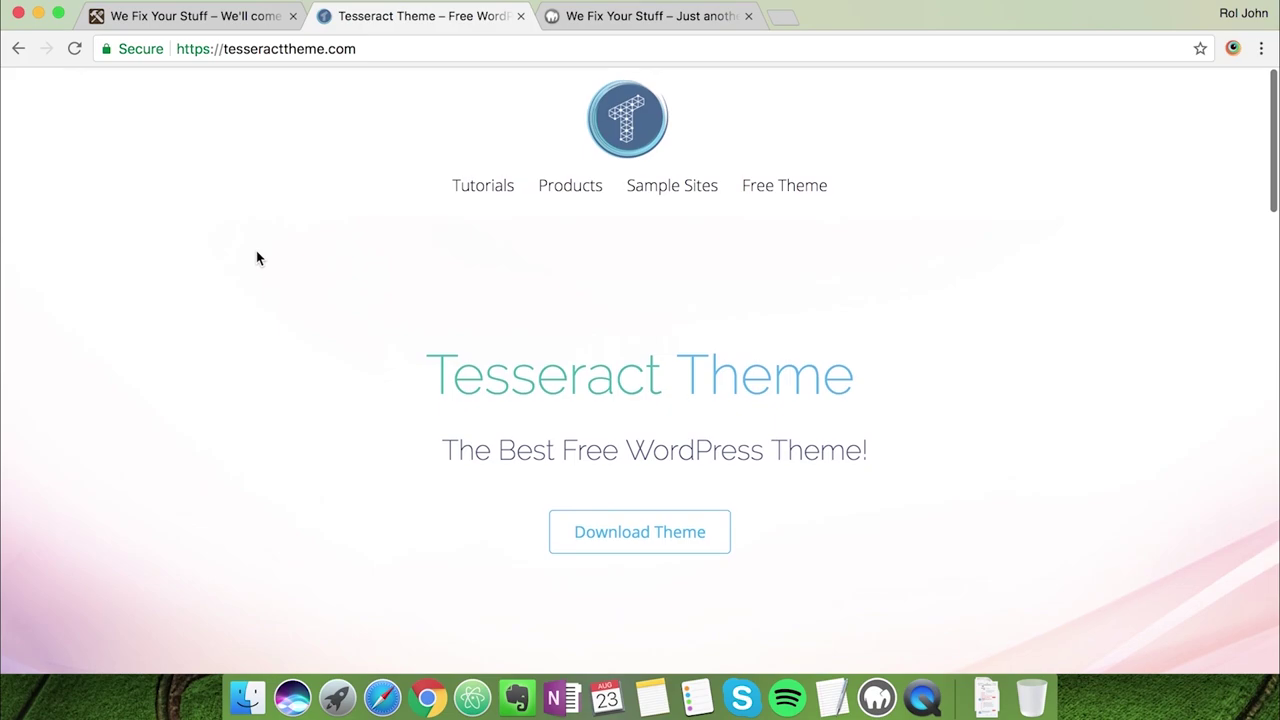
Scroll through the Tesseract Theme website to find the free theme download
scroll(340, 440, down, 2)
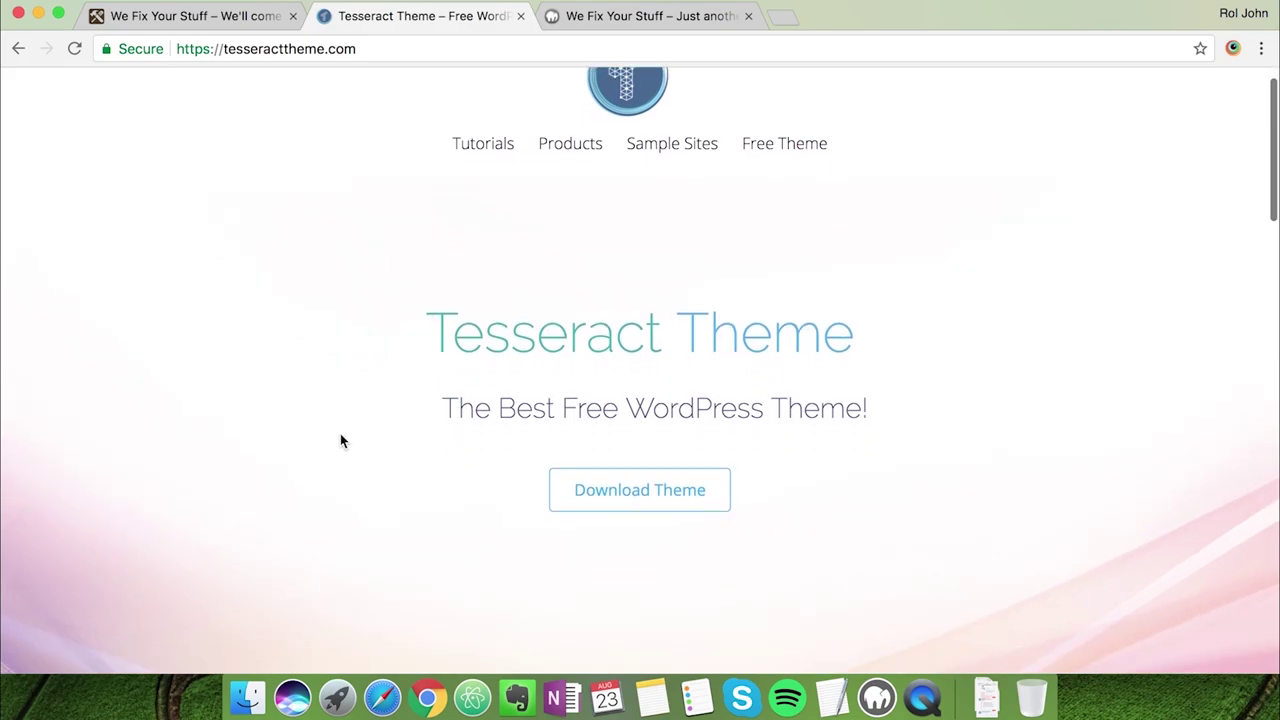
scroll(273, 499, down, 1)
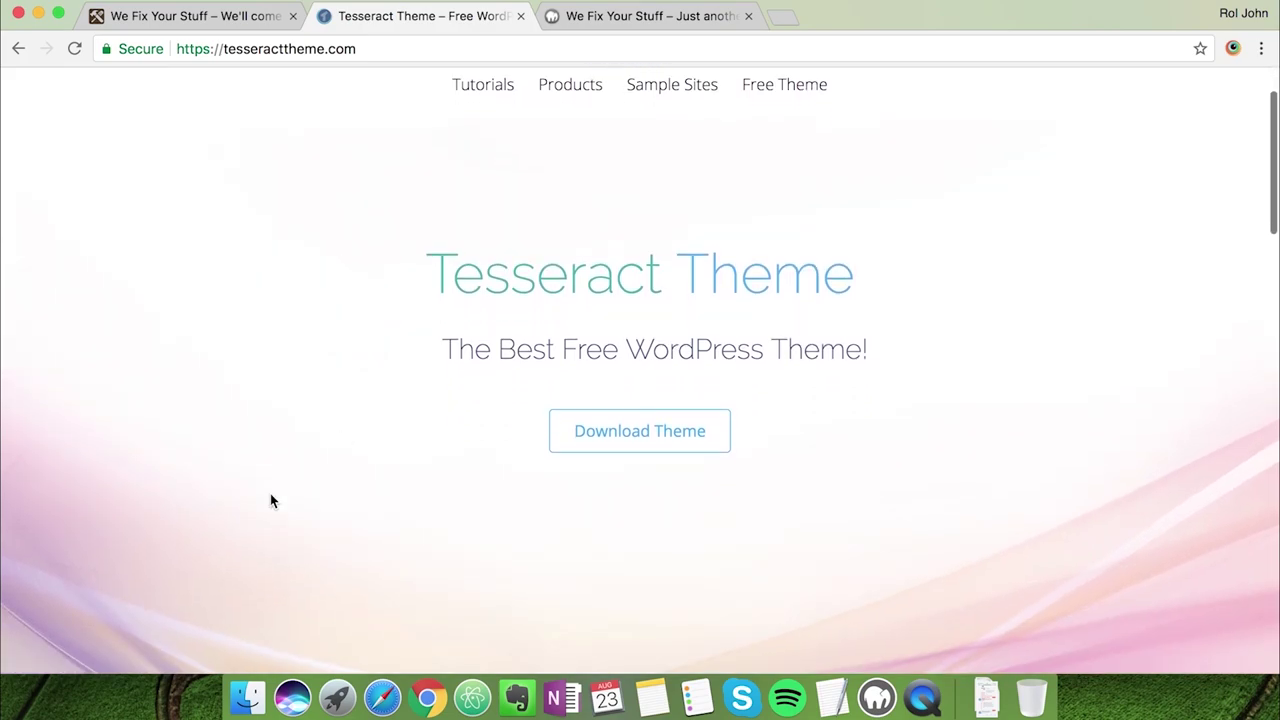
scroll(271, 500, down, 1)
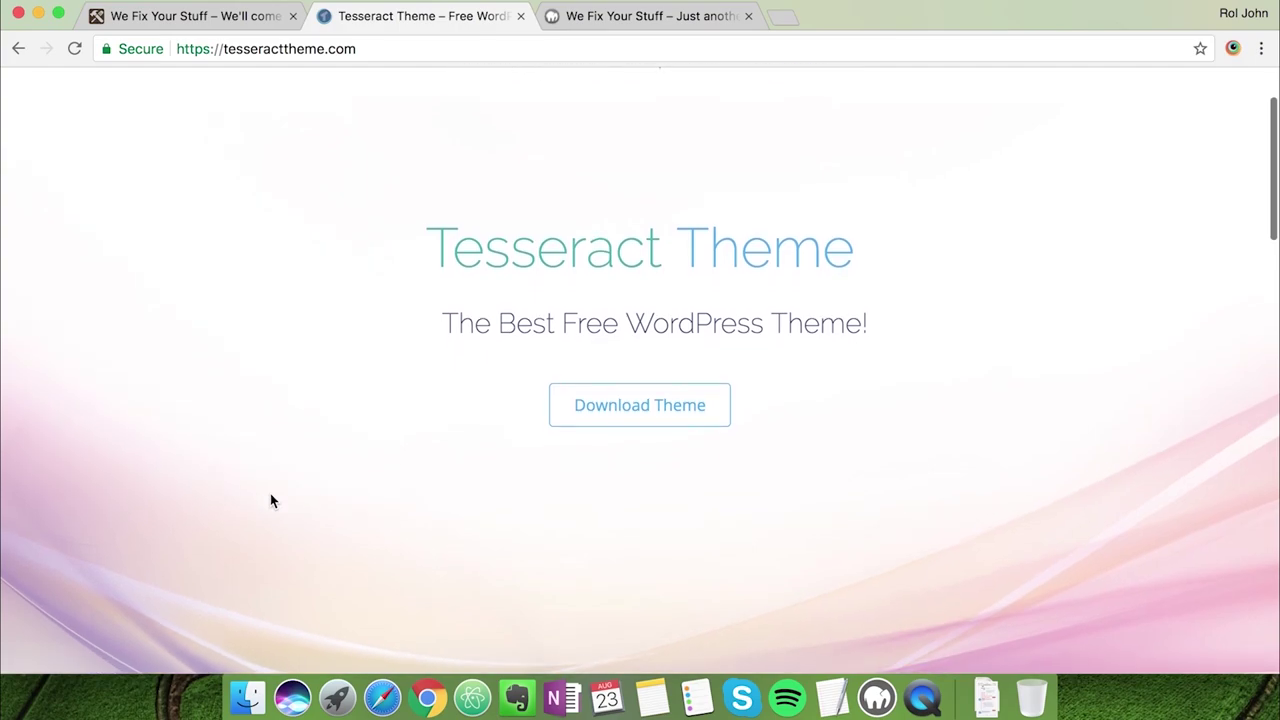
scroll(270, 500, down, 10)
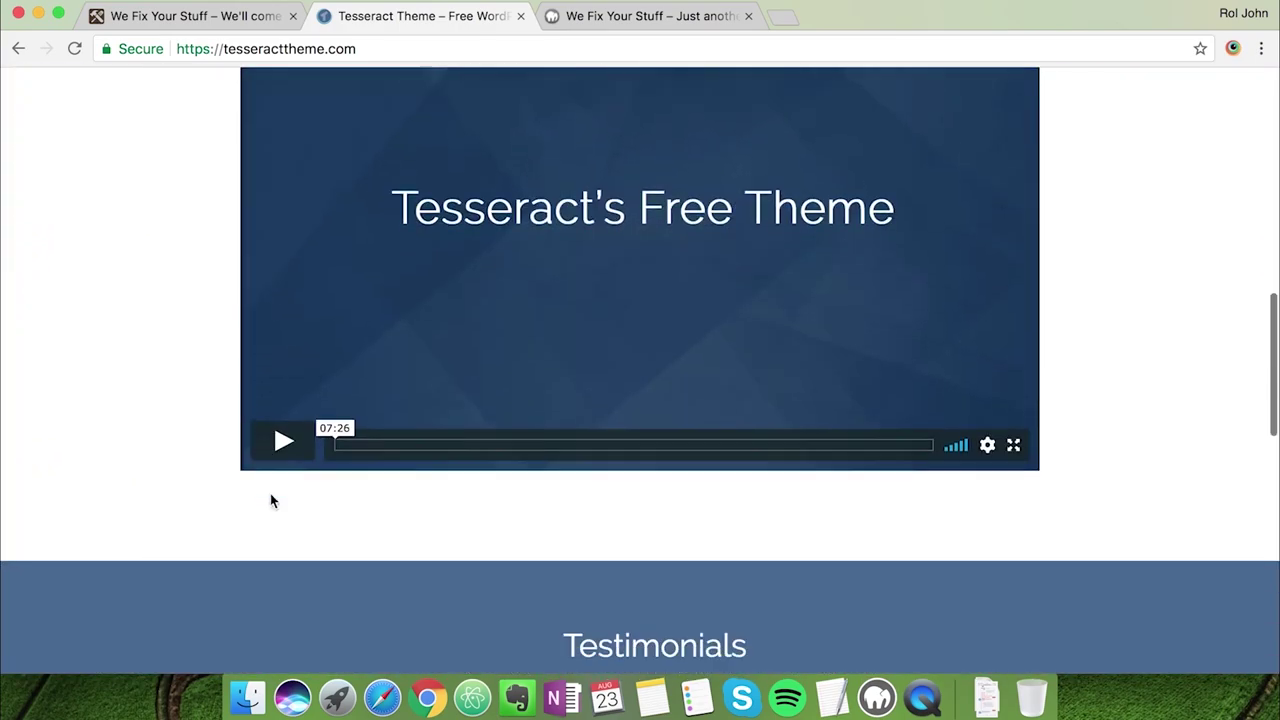
scroll(270, 500, down, 10)
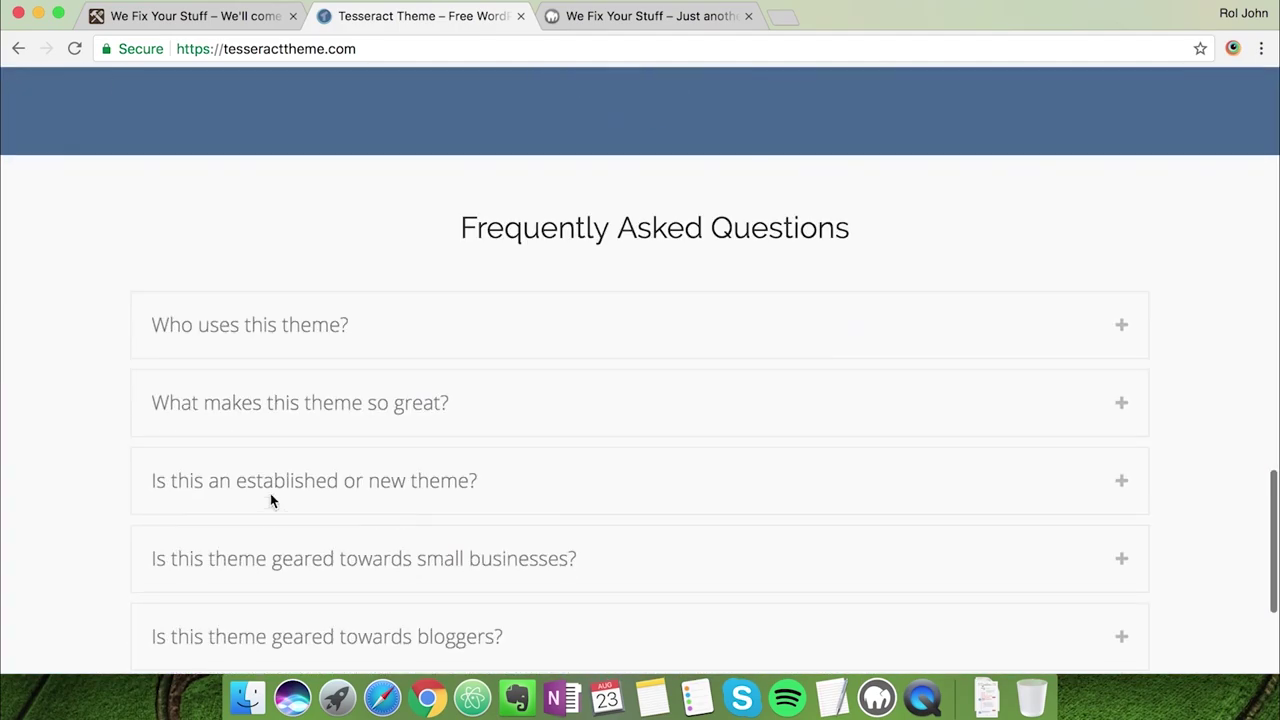
scroll(270, 500, down, 5)
key(Home)
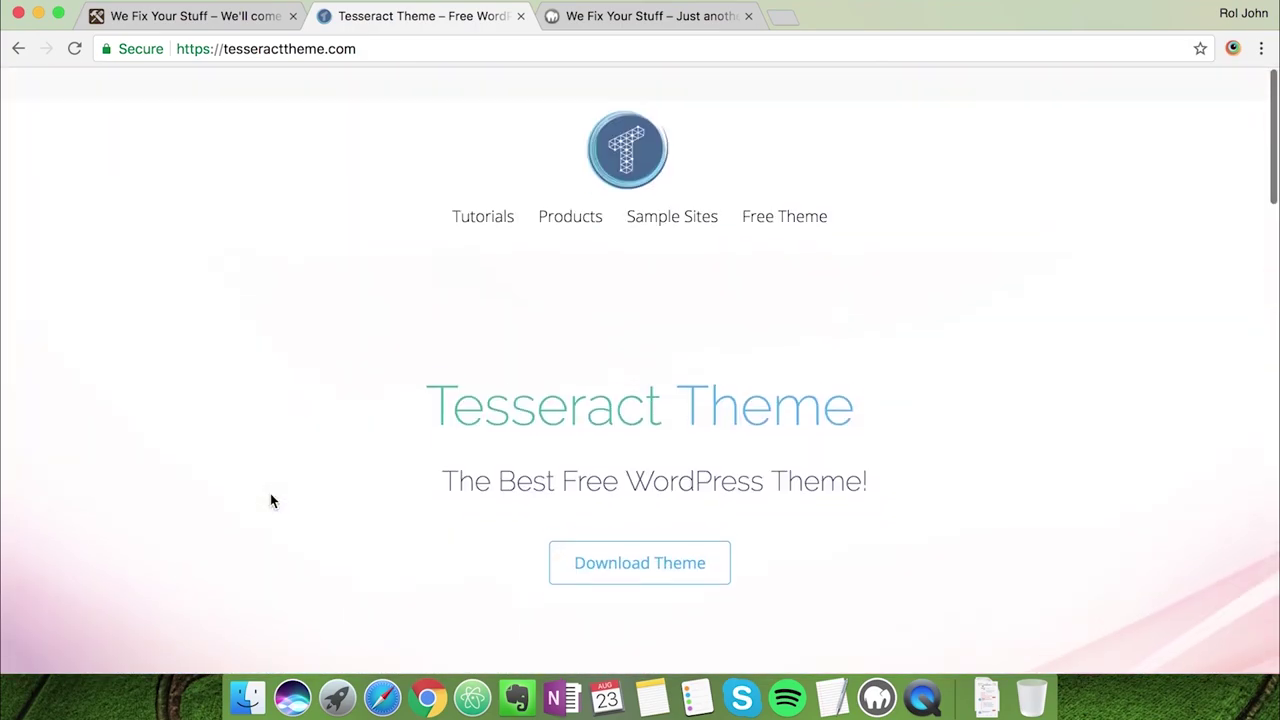
scroll(563, 557, down, 1)
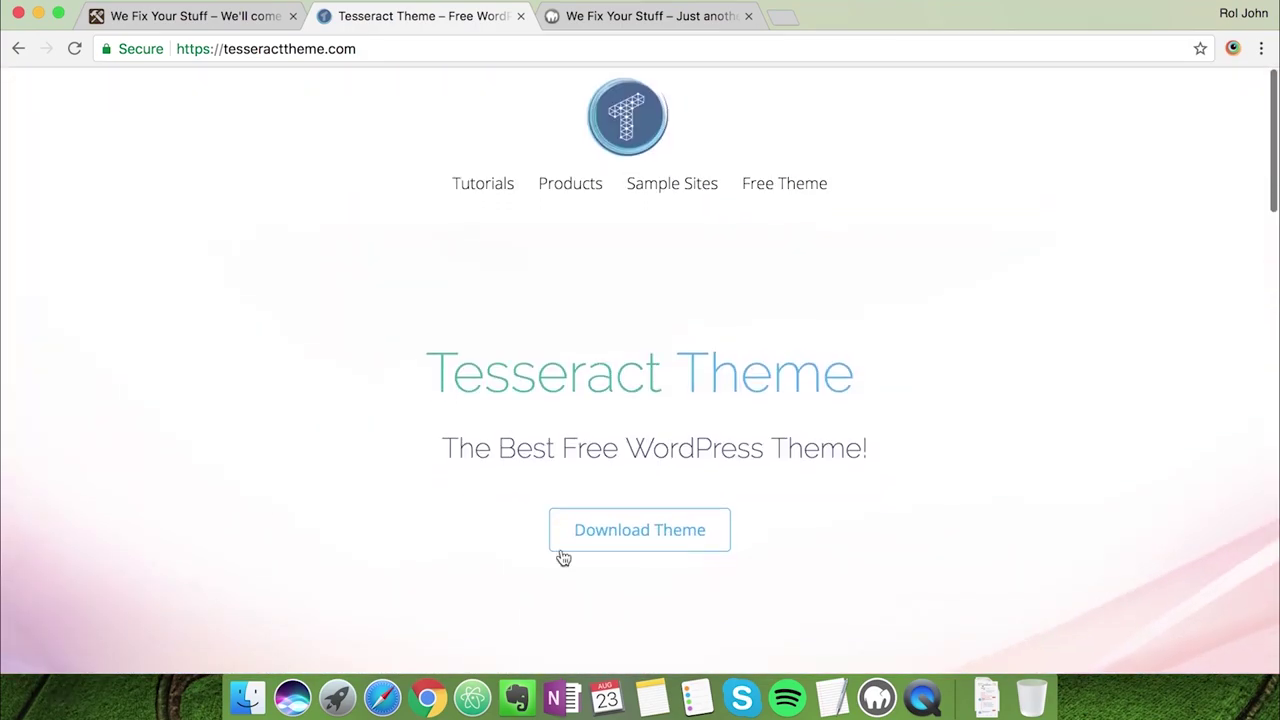
Download the free theme and confirm tesseract-free-theme.zip sits in the Assets folder
click(633, 541)
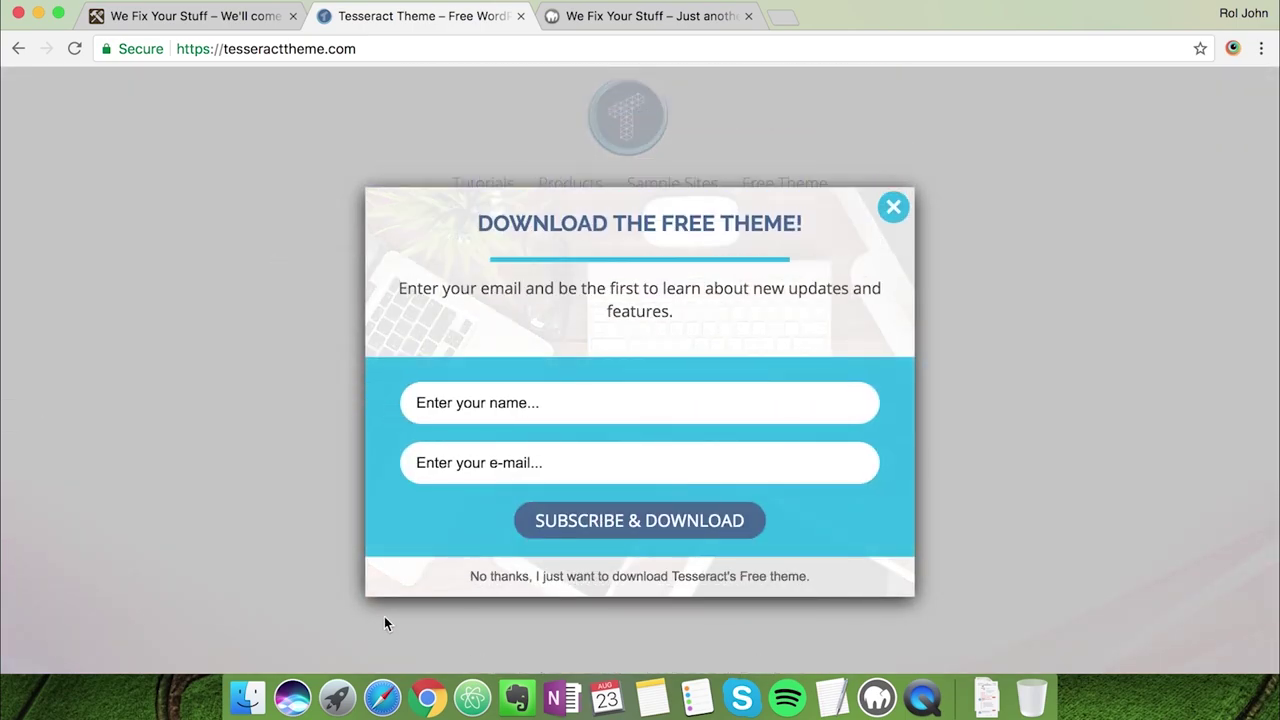
click(260, 708)
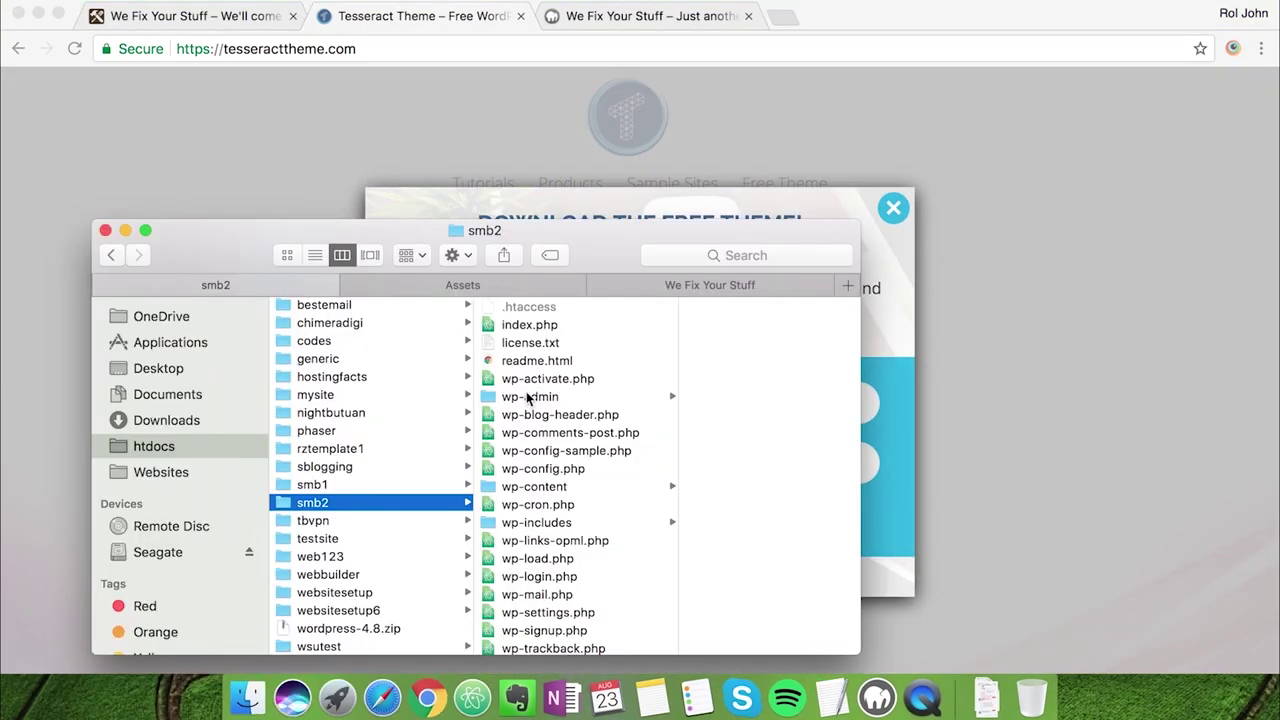
click(524, 288)
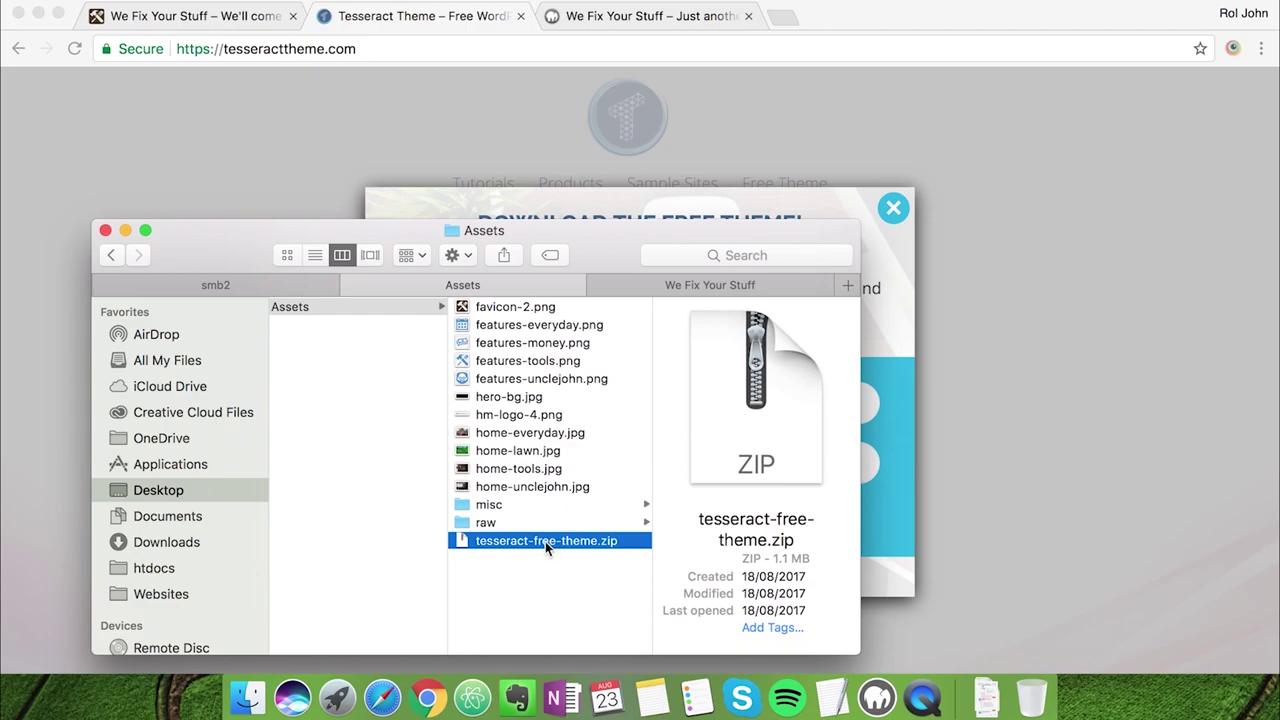
click(329, 182)
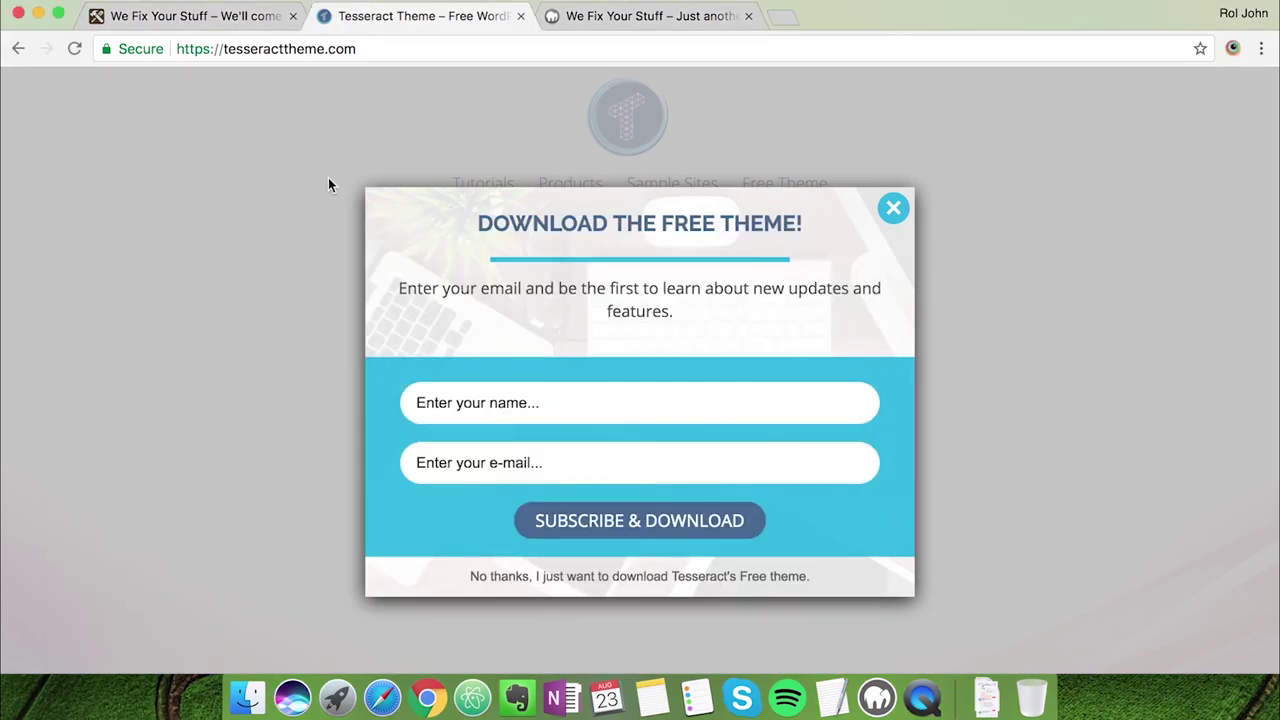
Go to Appearance > Themes > Add New and reveal the Upload Theme form
click(587, 20)
mouse_move(86, 398)
scroll(86, 400, down, 1)
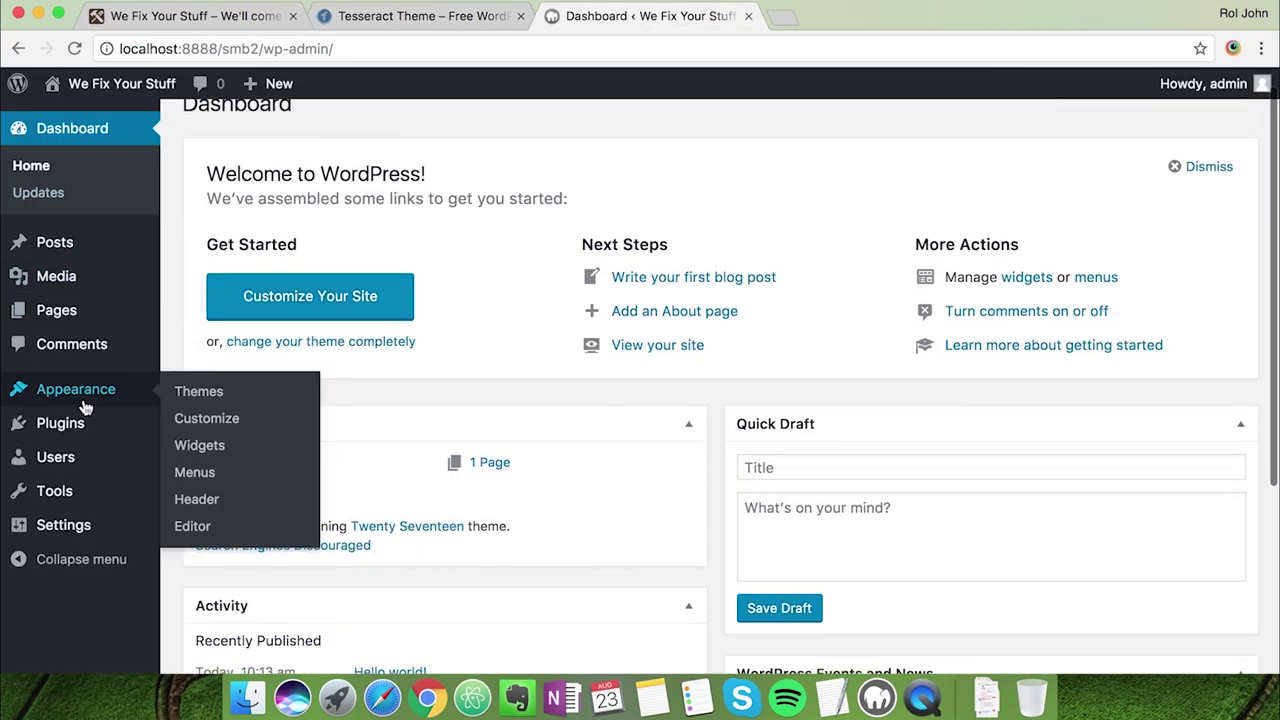
click(216, 402)
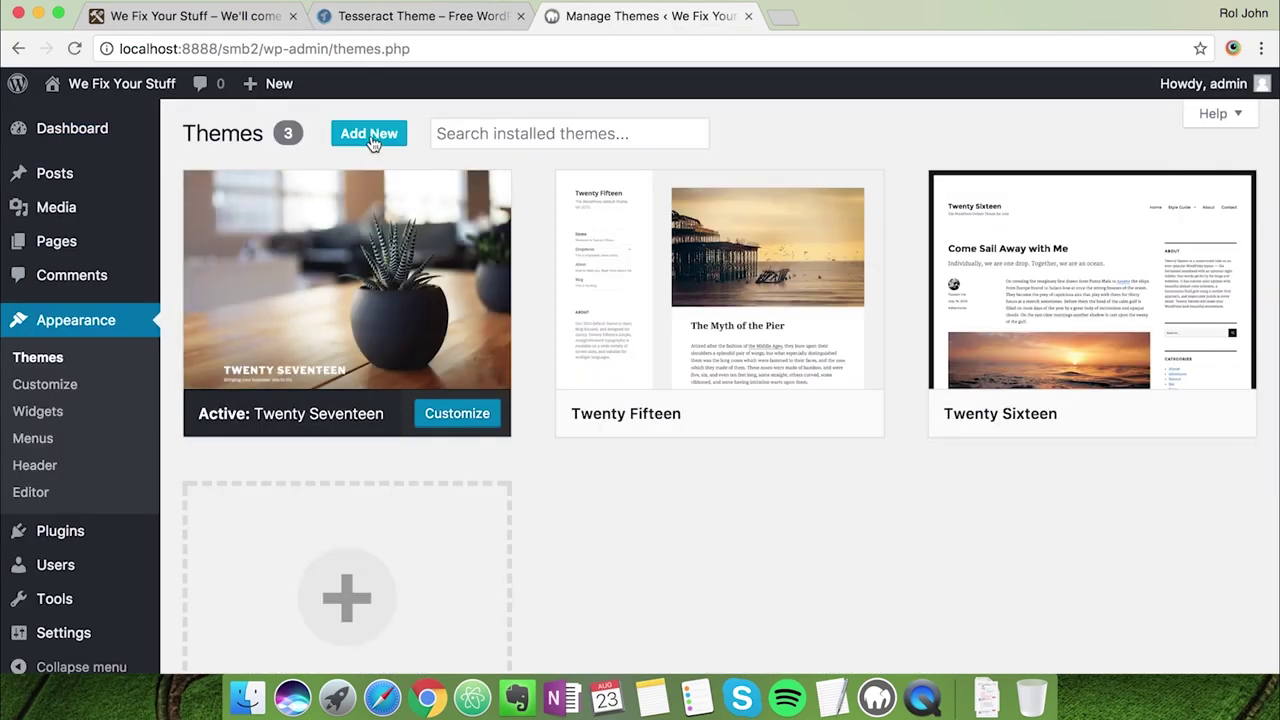
click(370, 140)
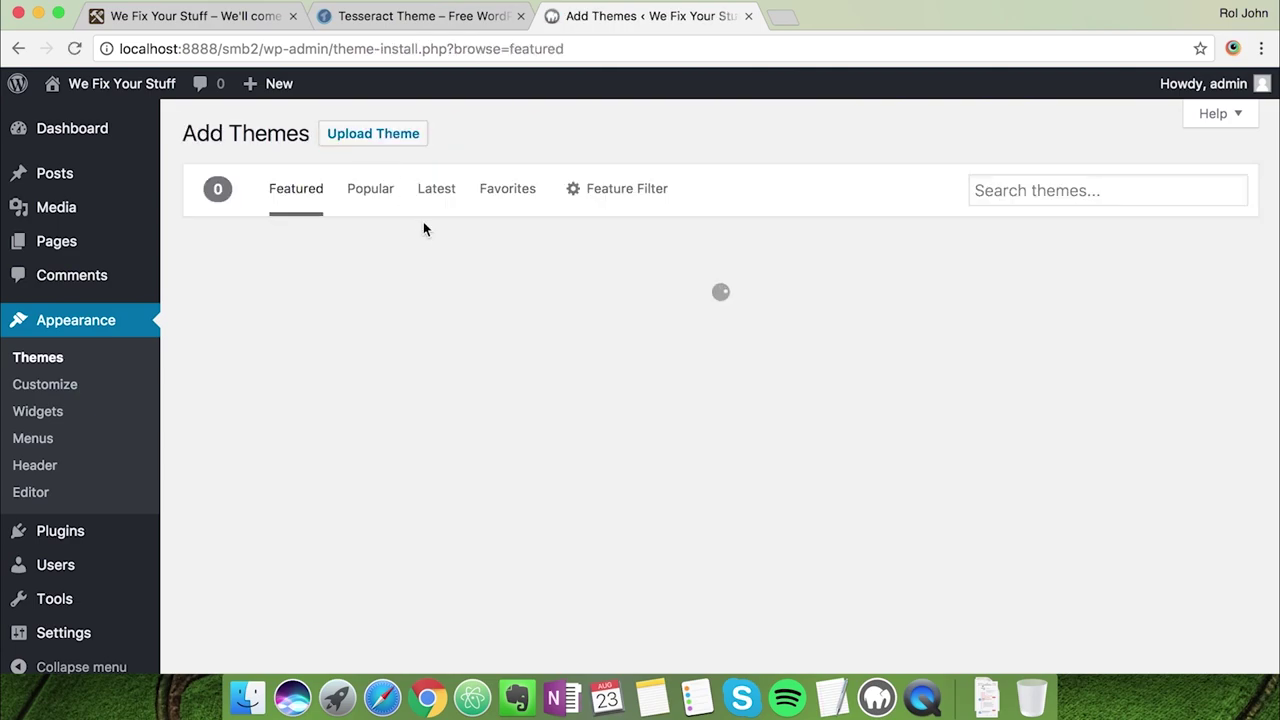
click(402, 140)
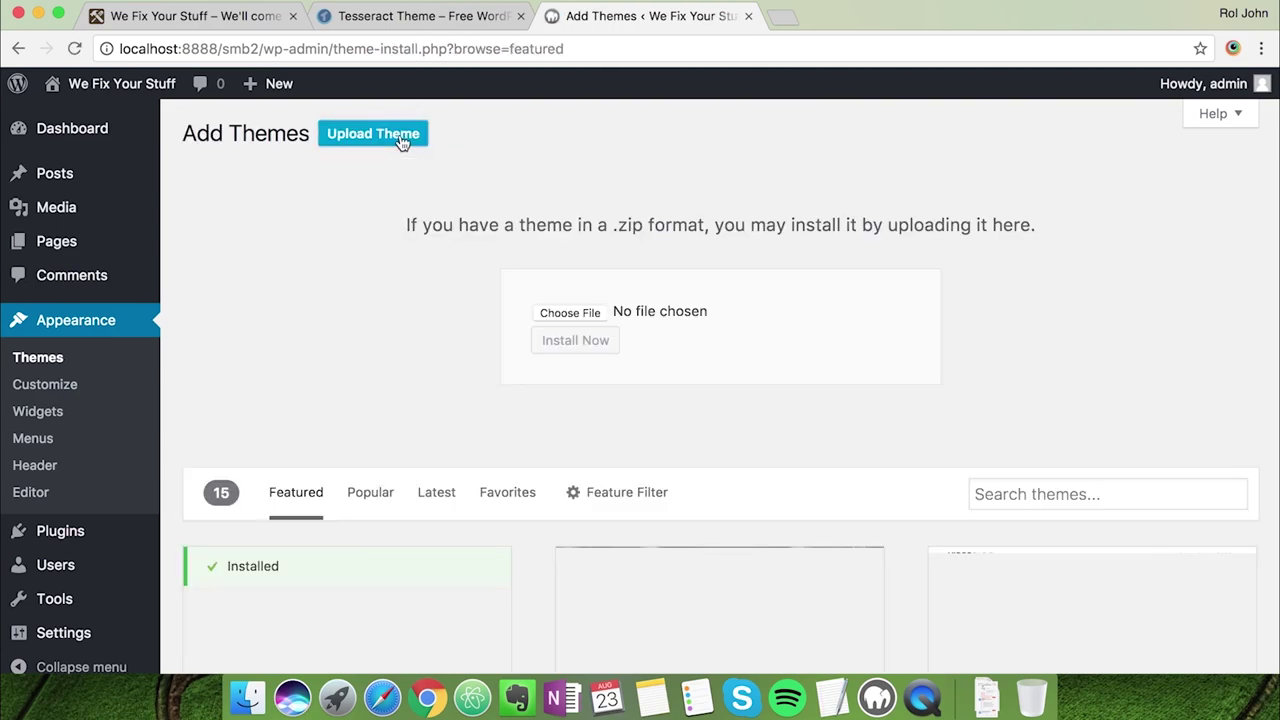
Upload tesseract-free-theme.zip, install it and activate the Tesseract theme
click(562, 317)
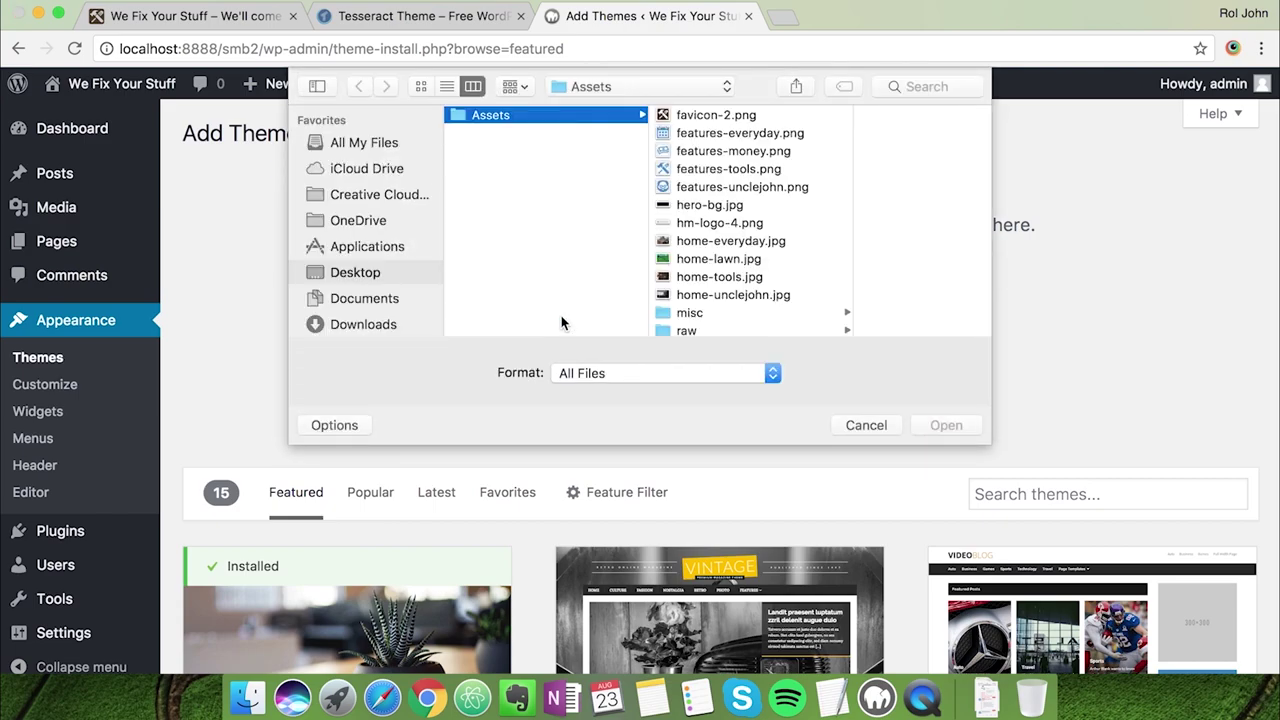
scroll(364, 289, down, 2)
scroll(711, 256, down, 3)
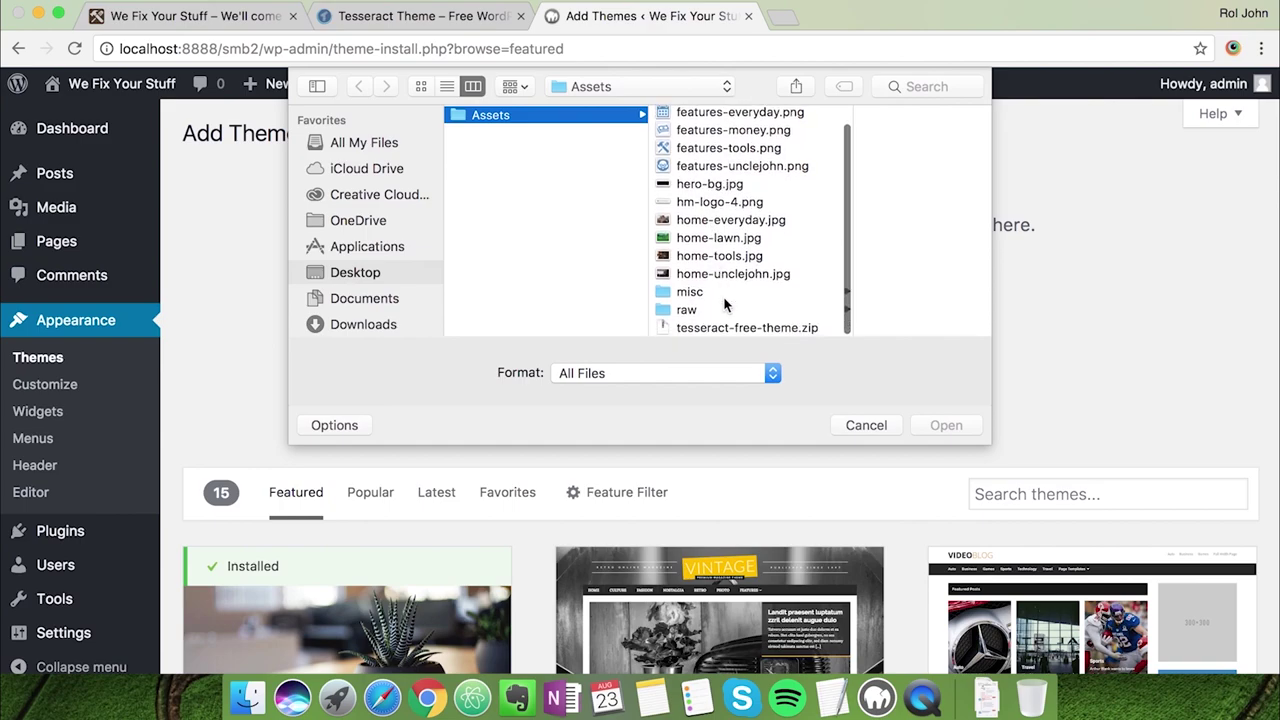
click(726, 329)
click(936, 426)
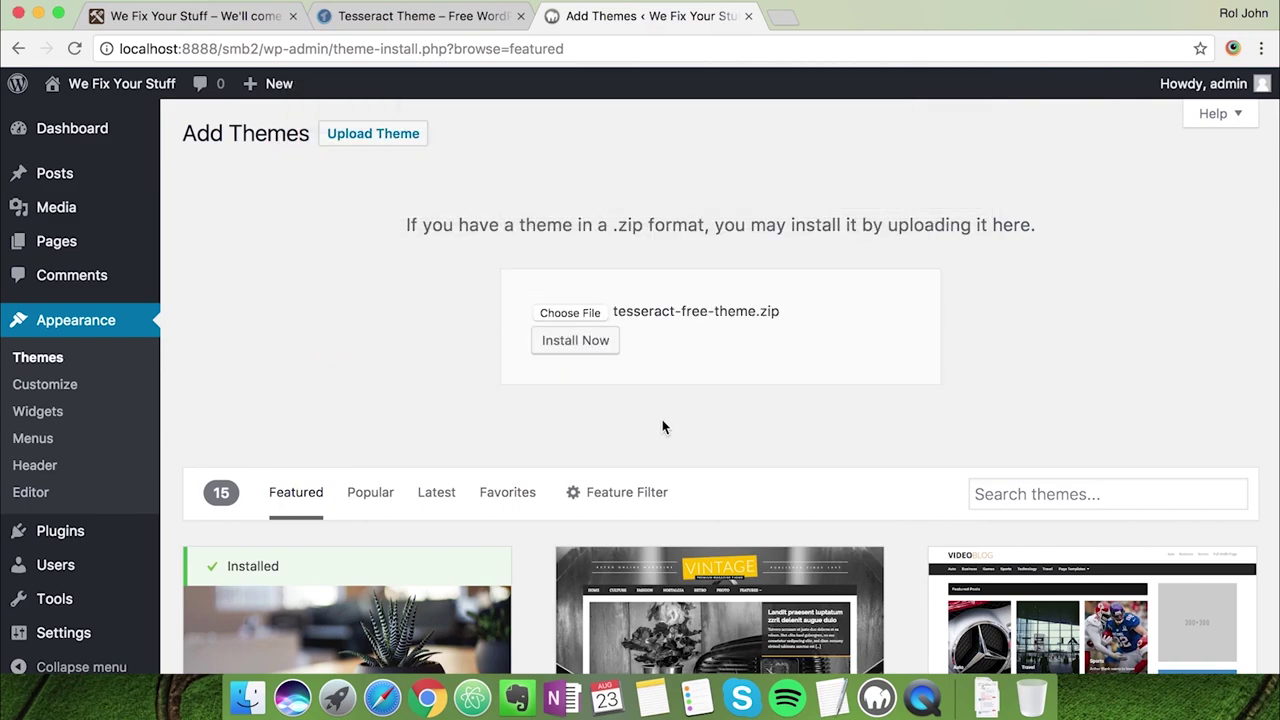
scroll(662, 419, down, 1)
click(584, 320)
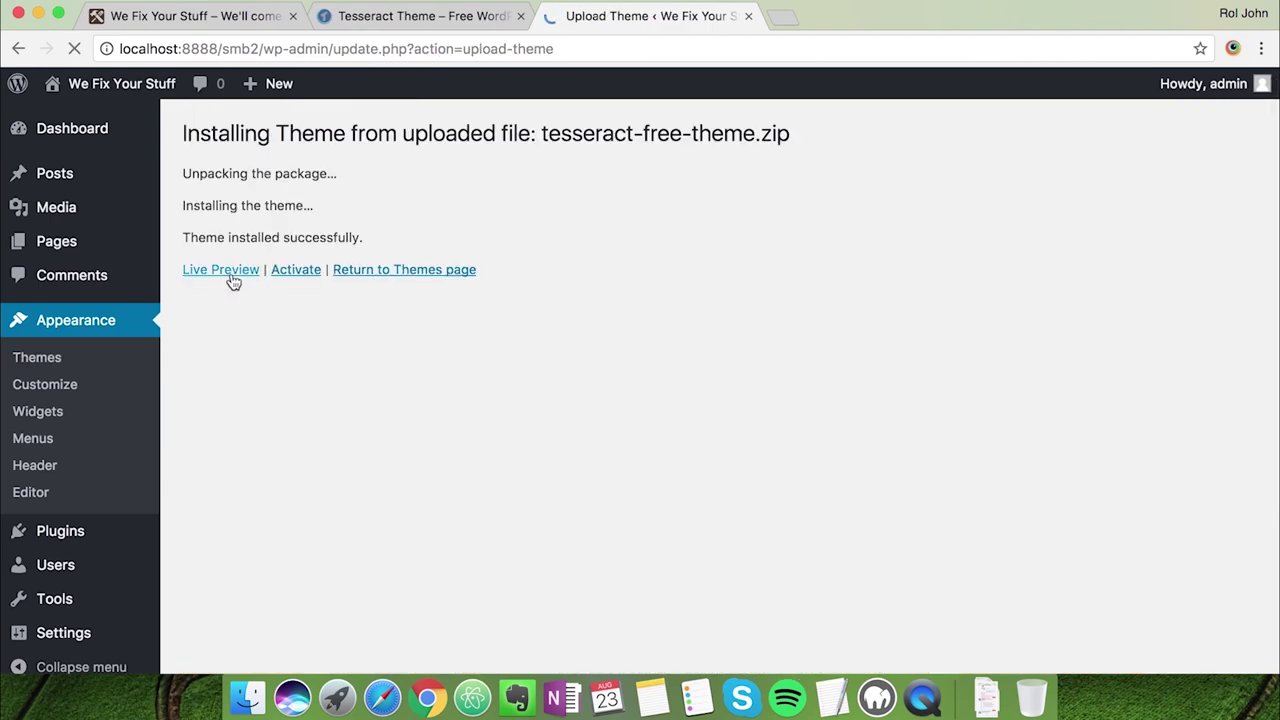
click(300, 280)
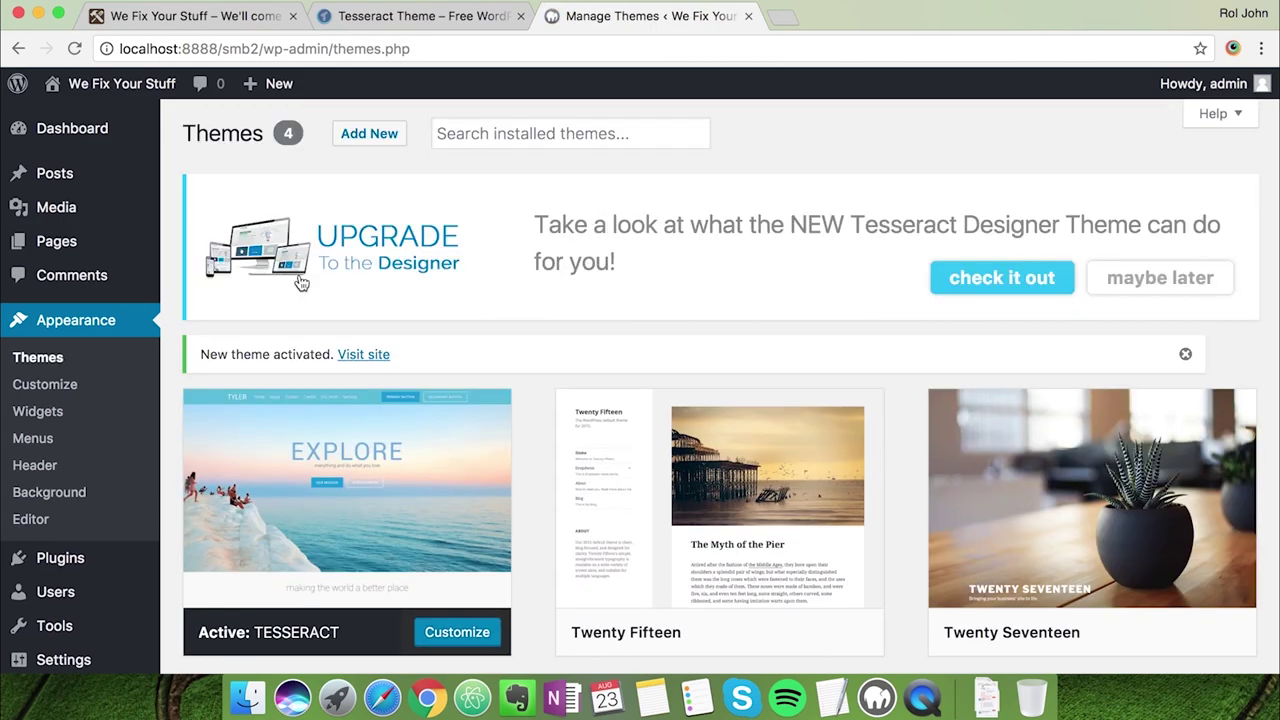
Publish a Home page using the Full Width Page template
click(97, 124)
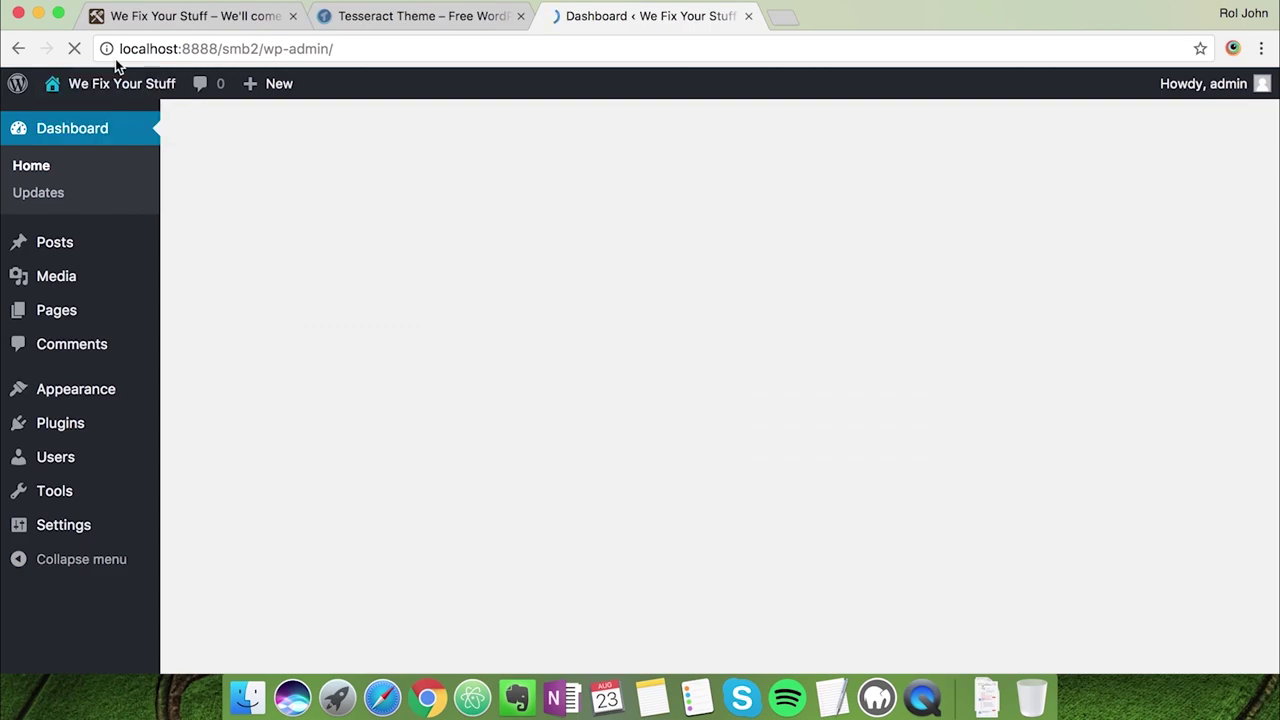
click(140, 30)
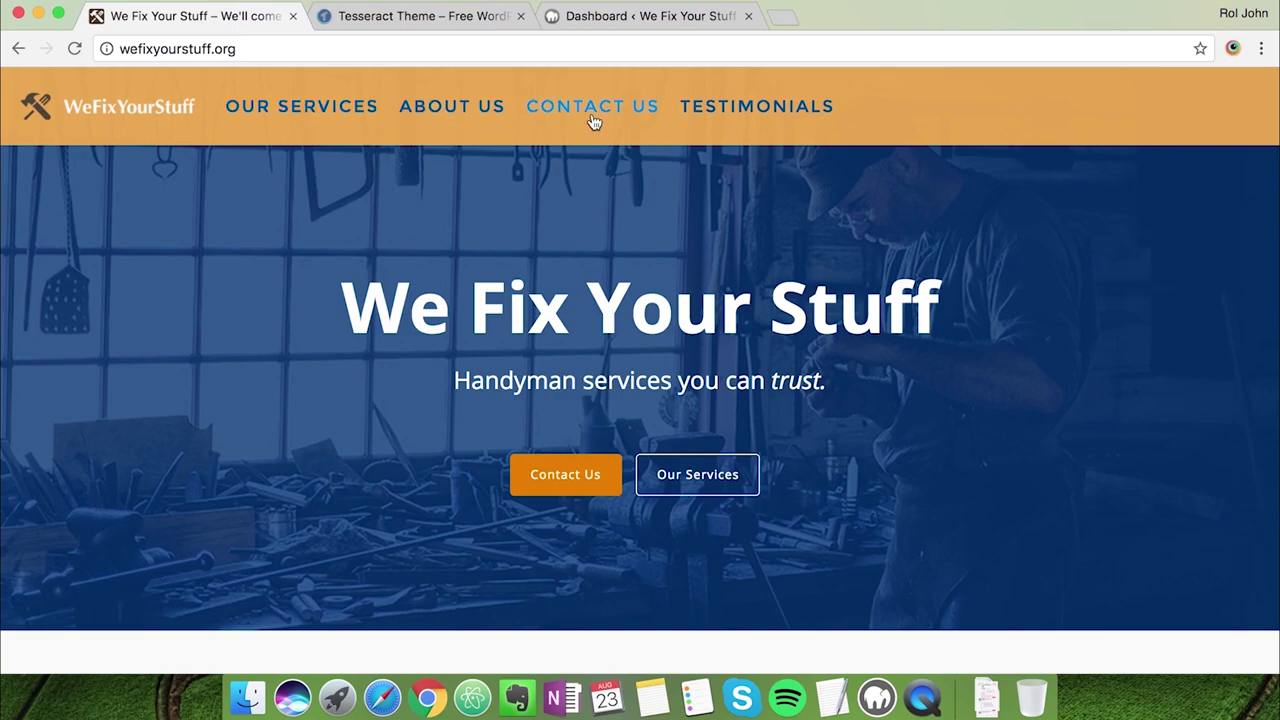
click(647, 20)
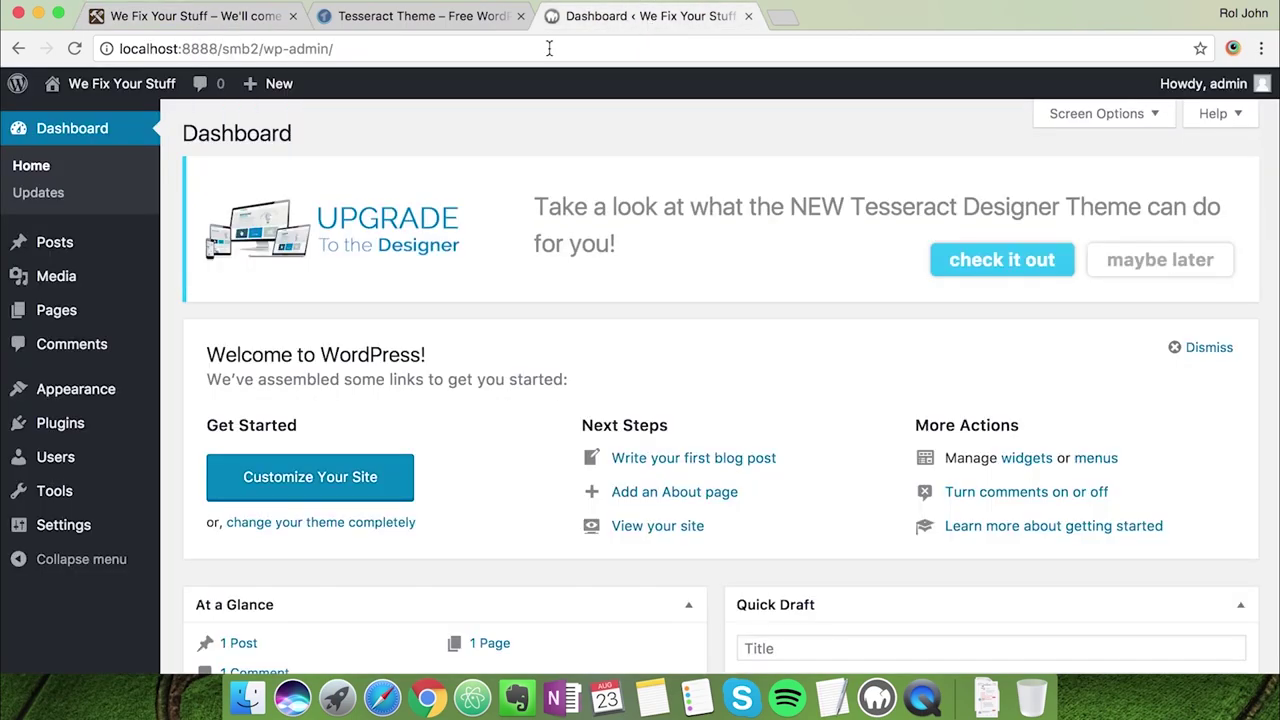
mouse_move(114, 311)
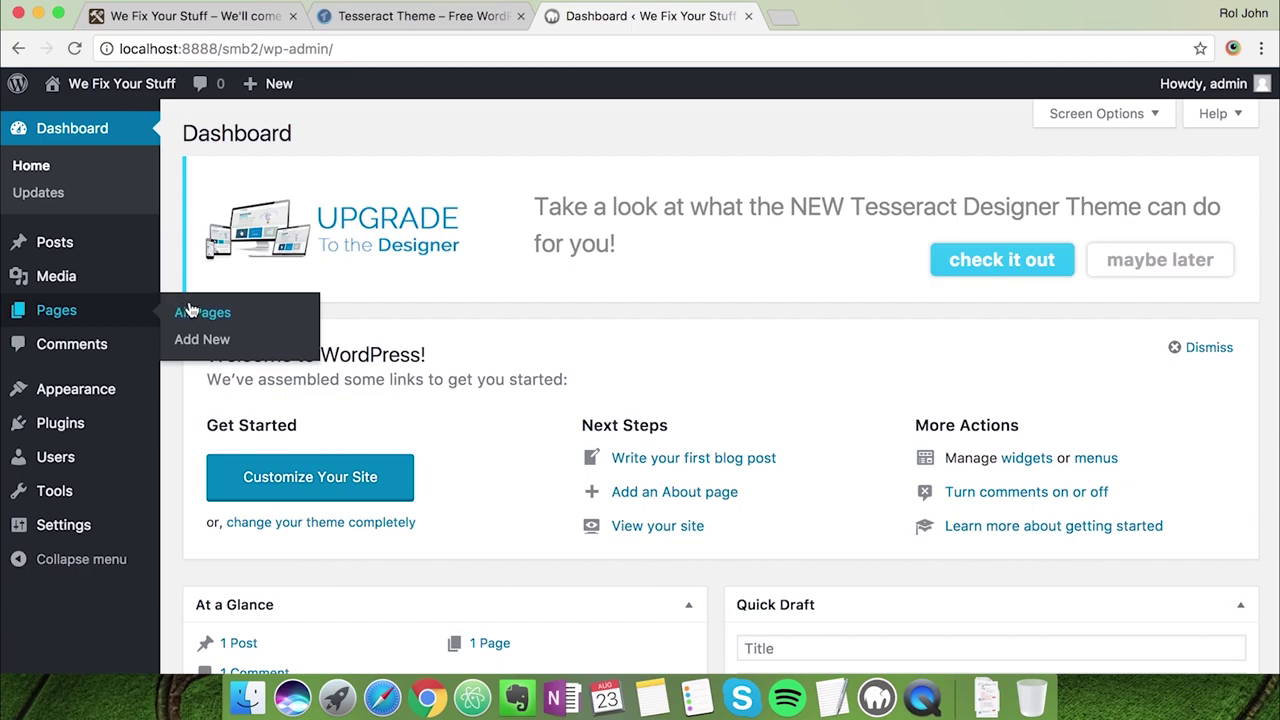
click(194, 341)
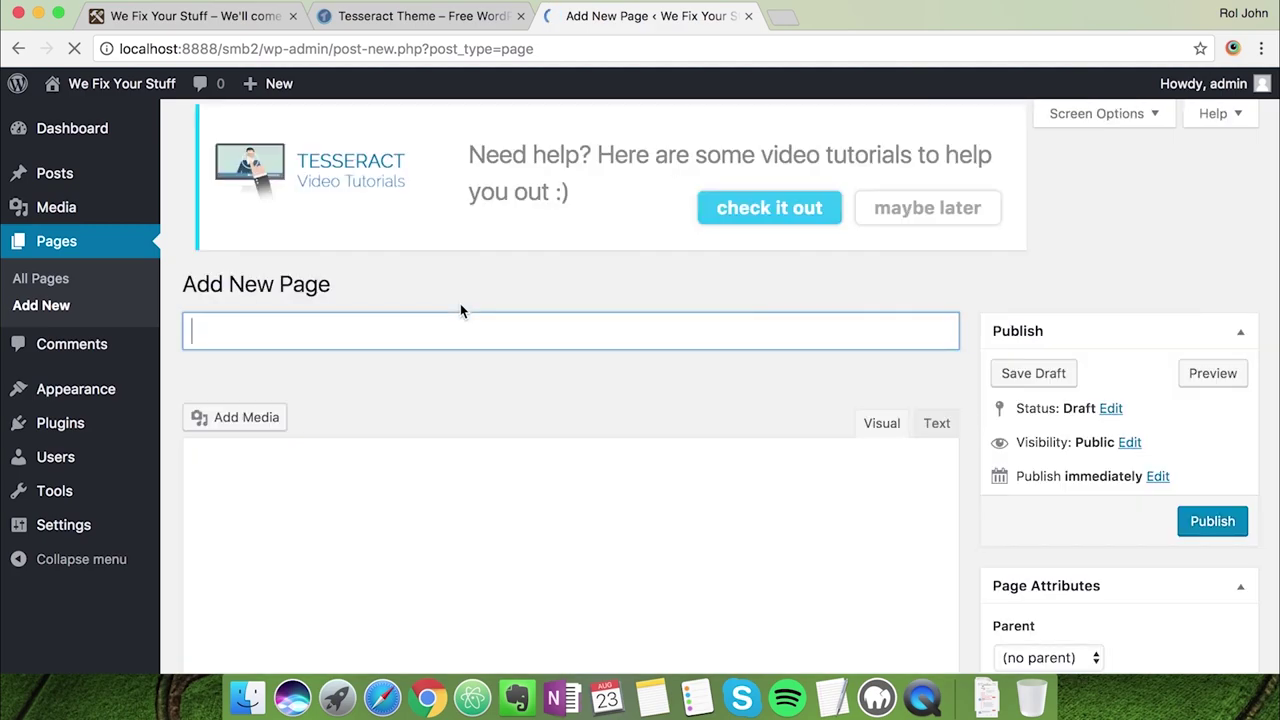
text(Home)
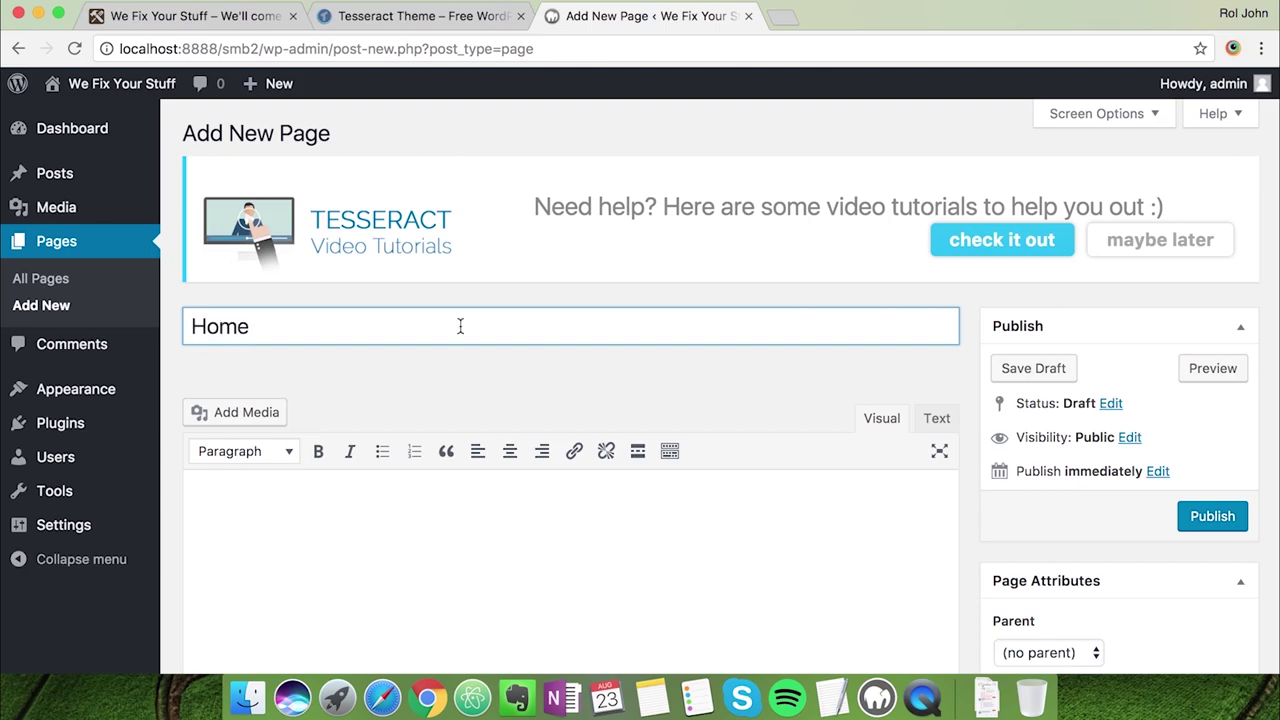
scroll(455, 357, down, 2)
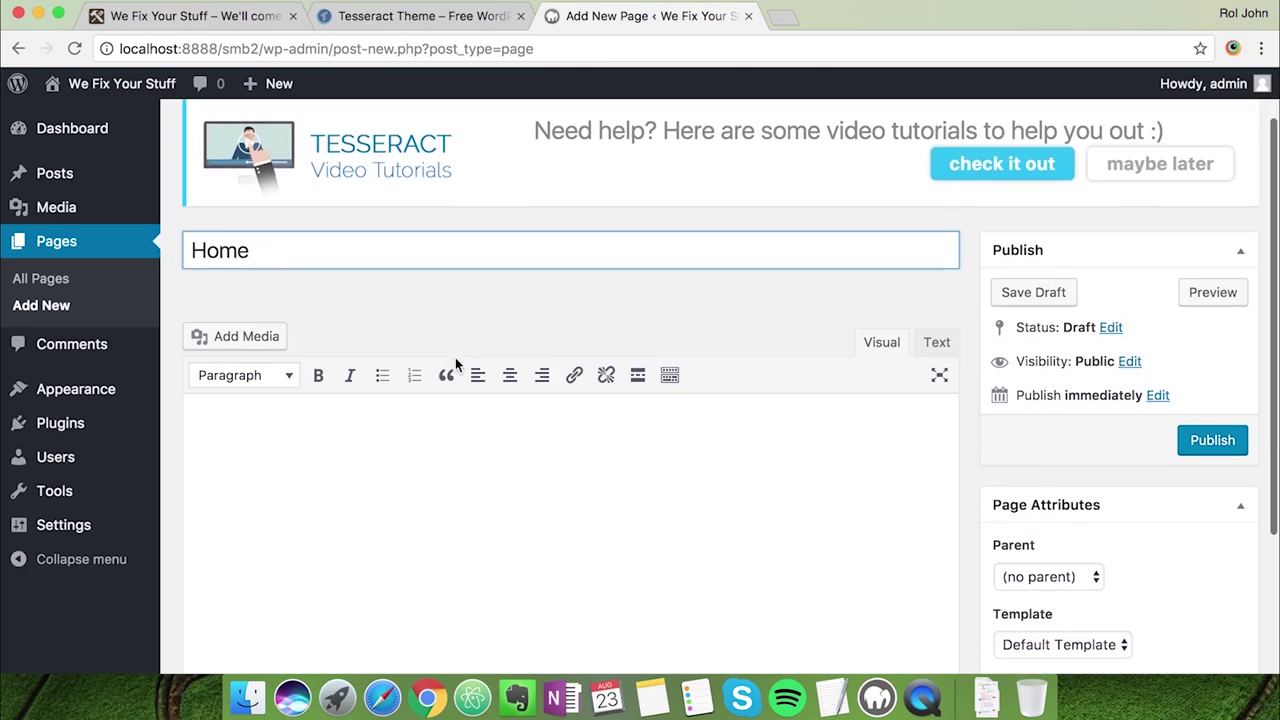
click(1033, 648)
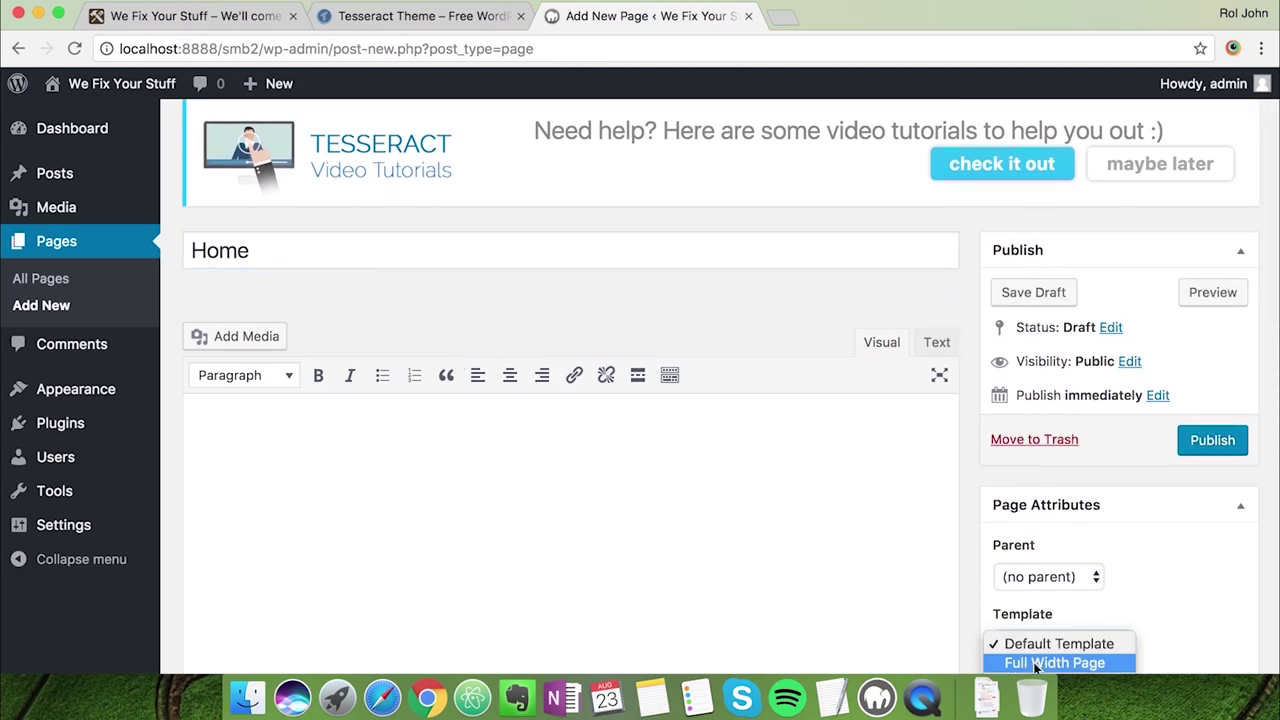
click(1036, 663)
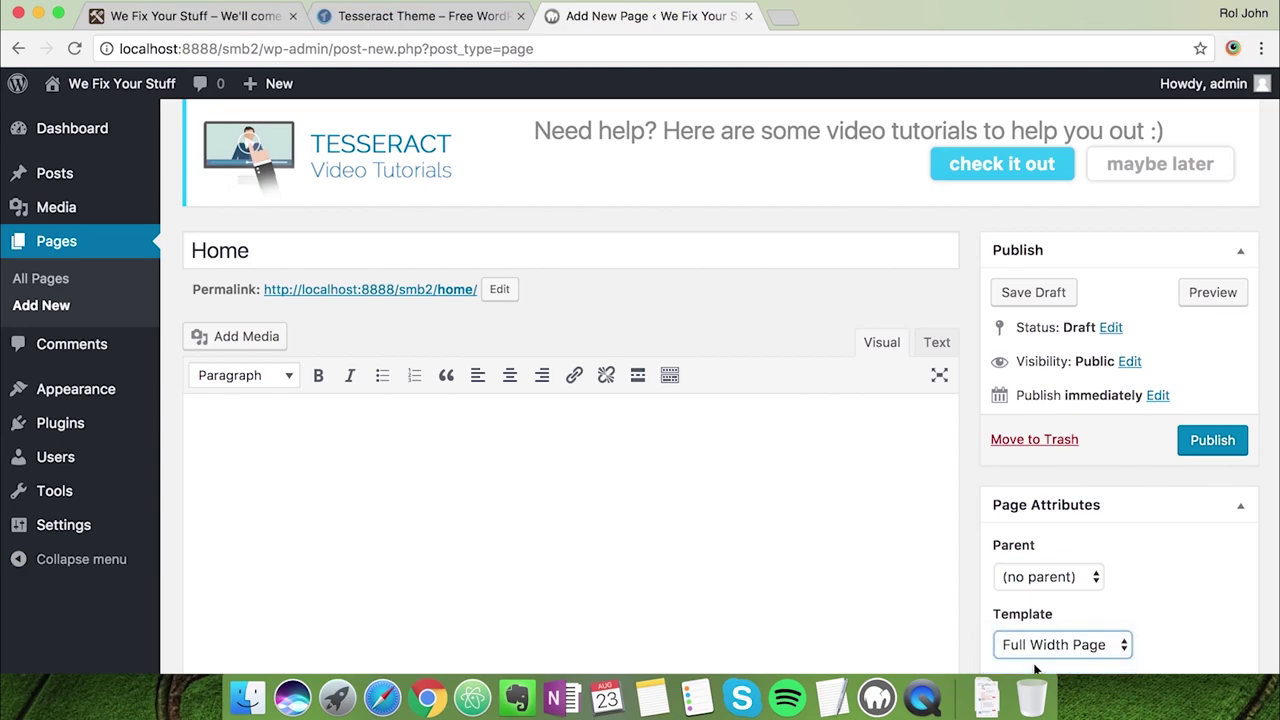
scroll(1146, 523, down, 3)
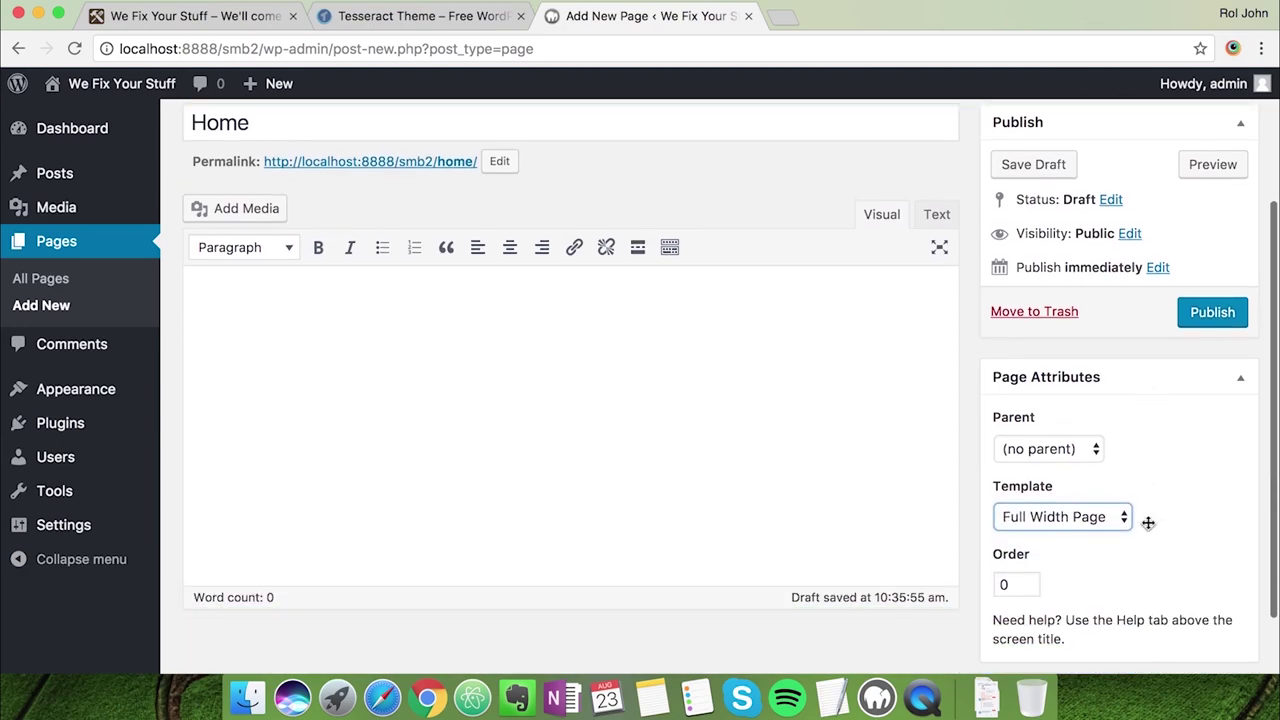
scroll(1156, 490, up, 2)
click(1195, 410)
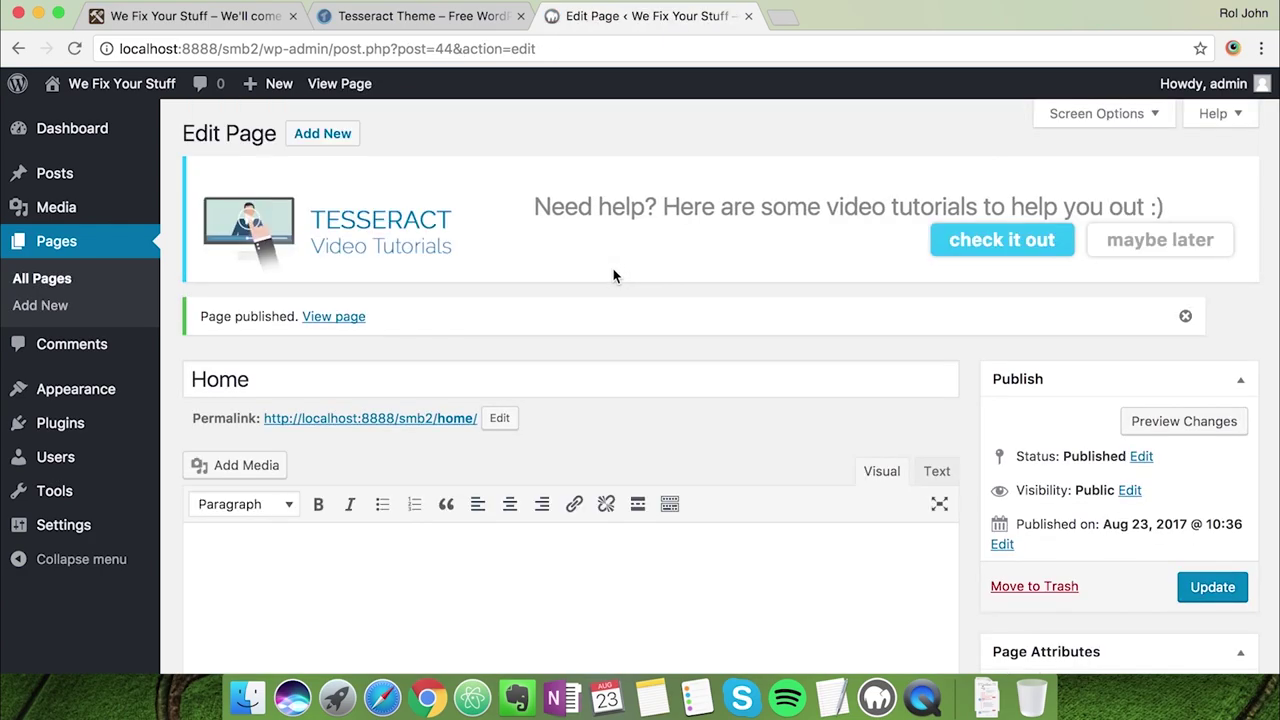
Publish Our Services and About Us pages, both with the Full Width Page template
click(346, 139)
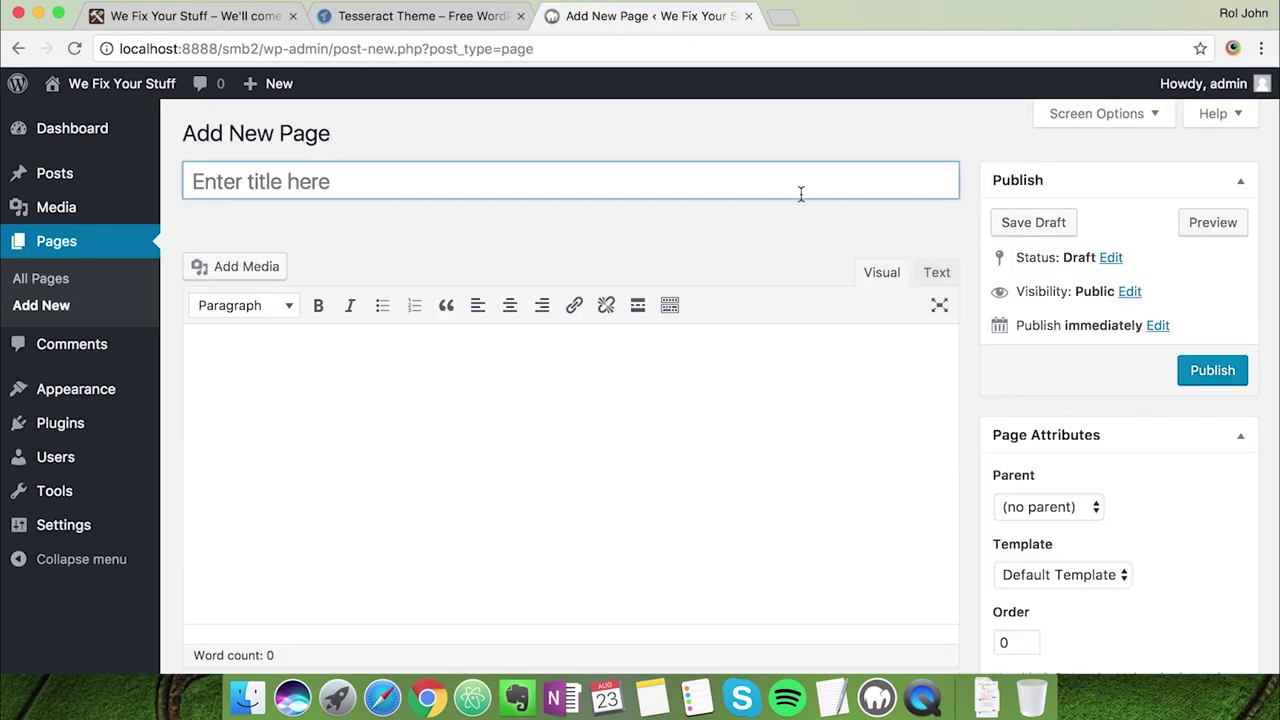
text(Our Services)
click(1090, 572)
click(1055, 593)
click(1212, 370)
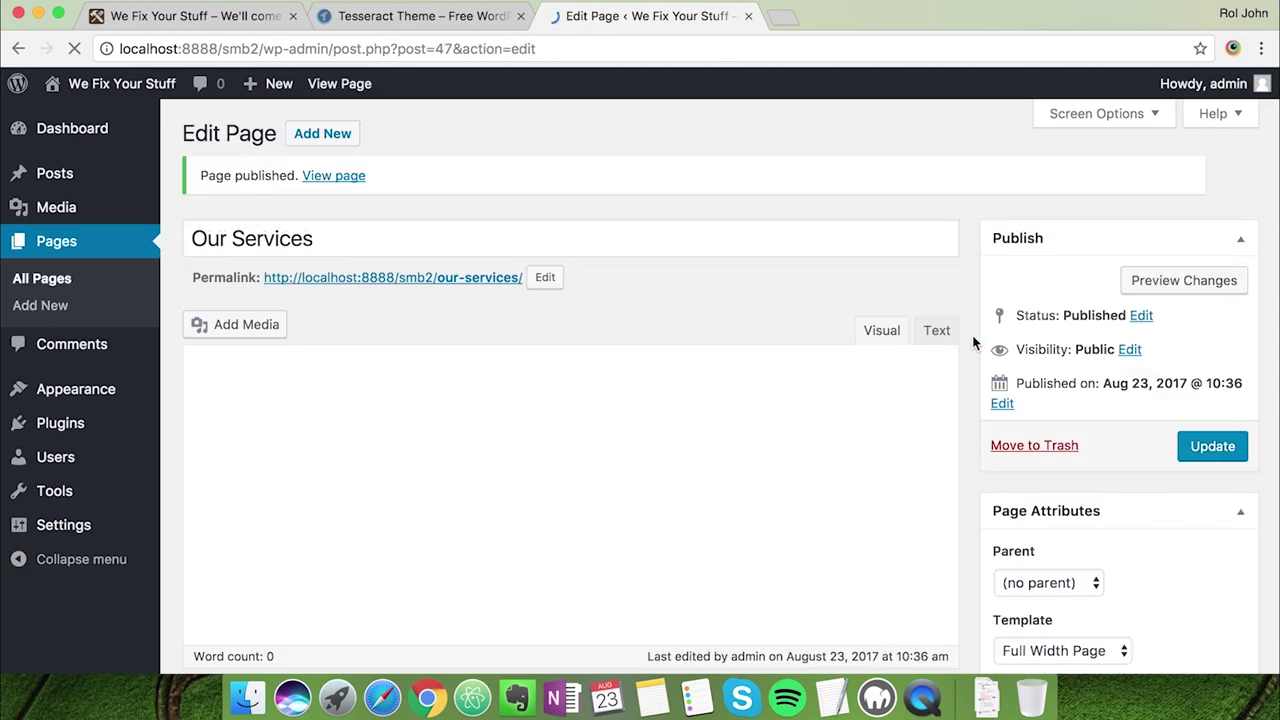
click(330, 139)
text(About Us)
click(1062, 574)
click(1055, 593)
click(1195, 372)
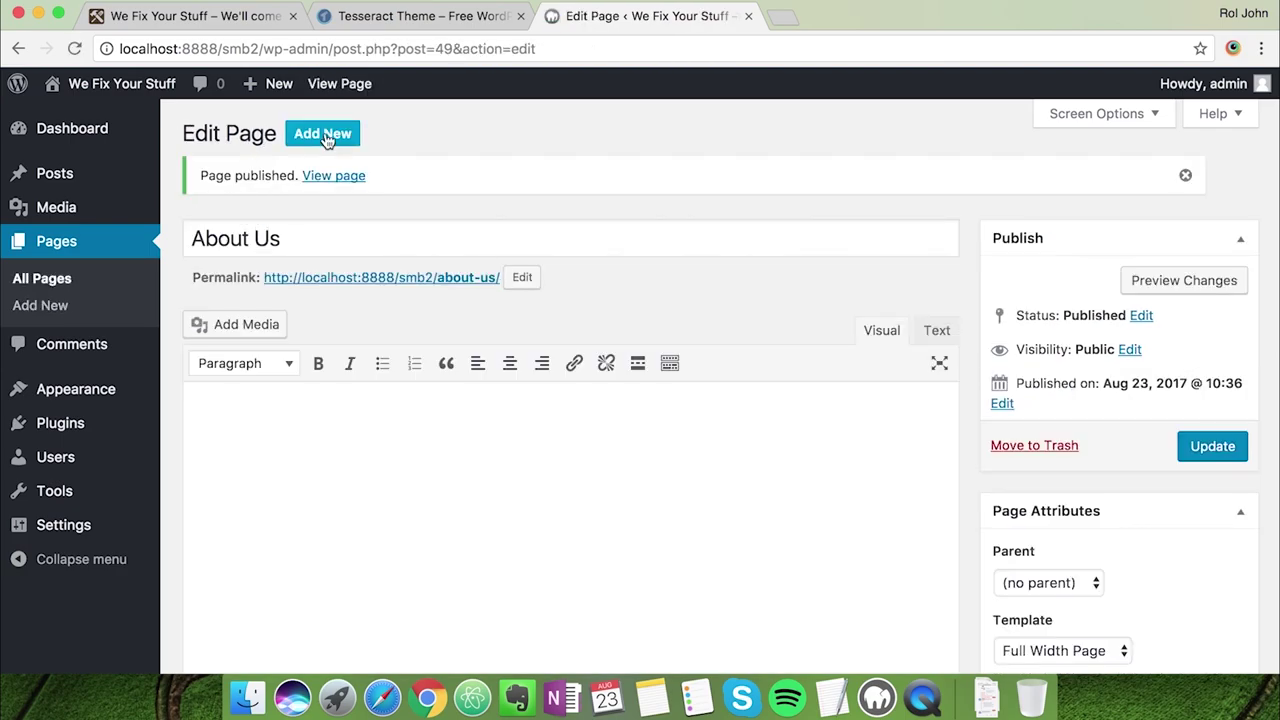
Publish Contact Us and Testimonials pages, both with the Full Width Page template
click(330, 139)
text(Contact Us)
click(1062, 574)
click(1055, 593)
click(1205, 380)
click(348, 140)
text(Testimonials)
click(1062, 574)
click(1055, 593)
click(1190, 372)
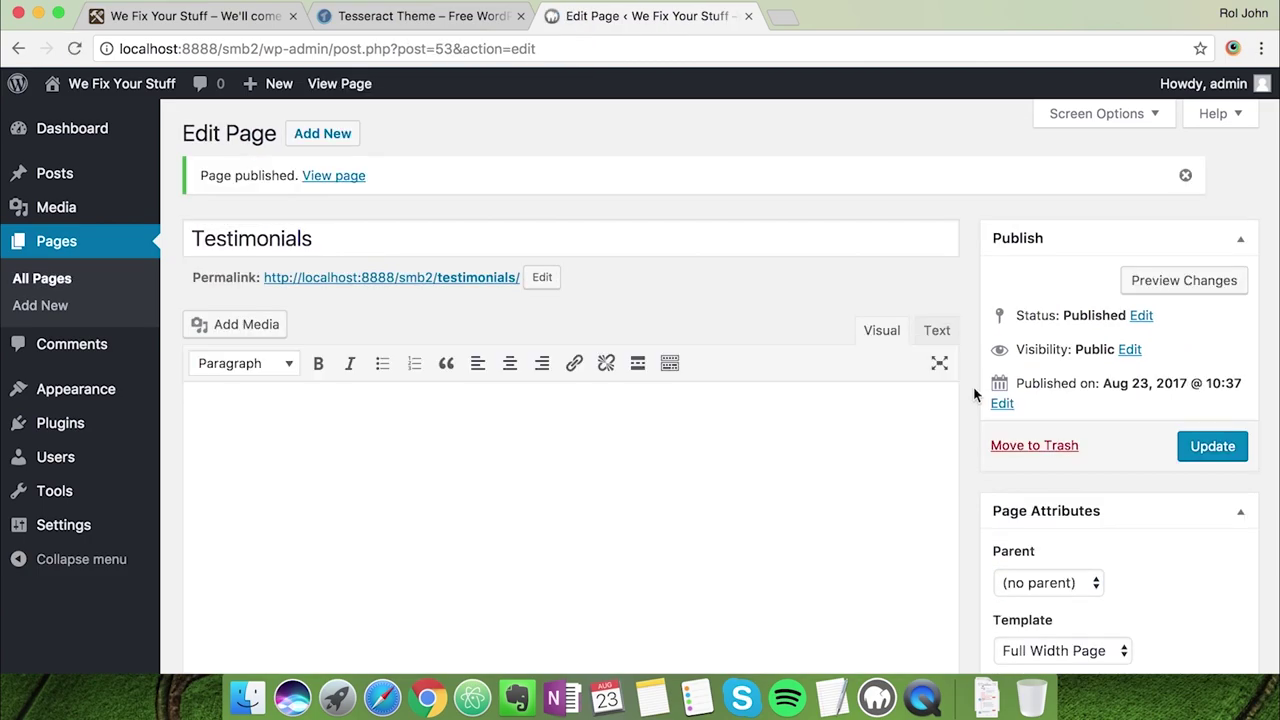
View the live site, open the Customizer, and close the Tesseract website tab
click(88, 117)
scroll(286, 474, down, 5)
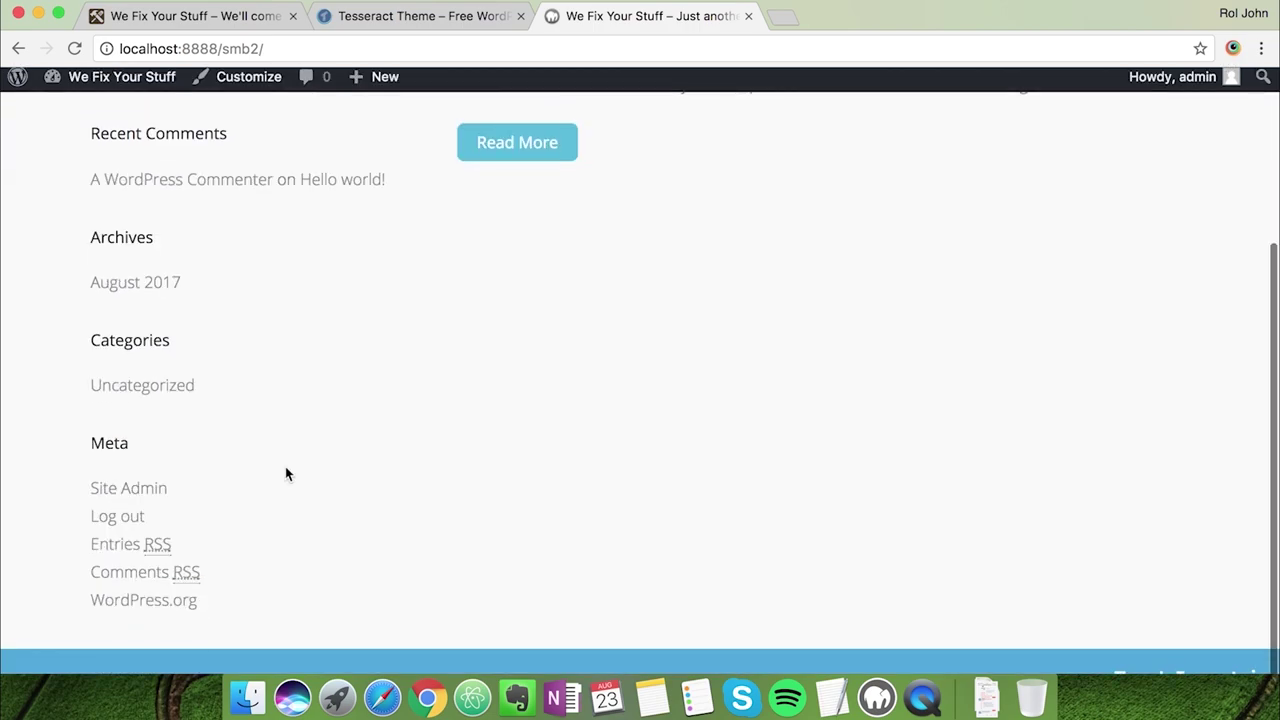
scroll(285, 466, up, 5)
click(243, 88)
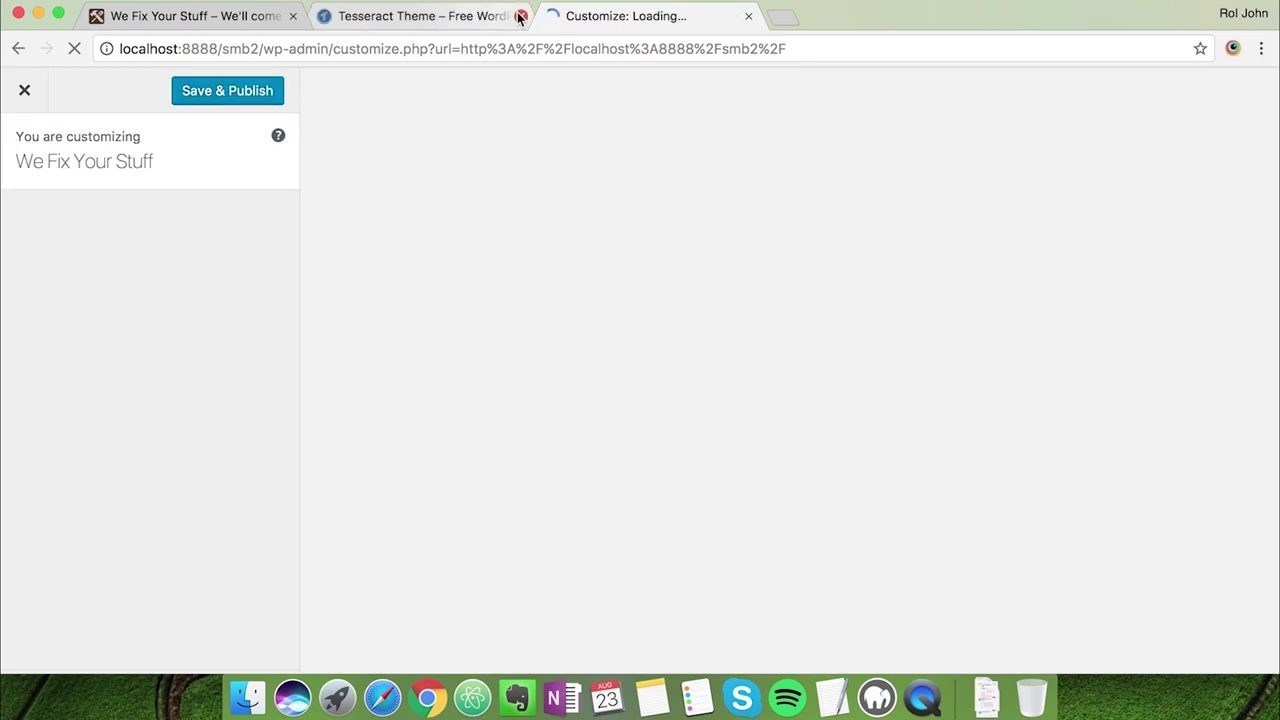
click(520, 17)
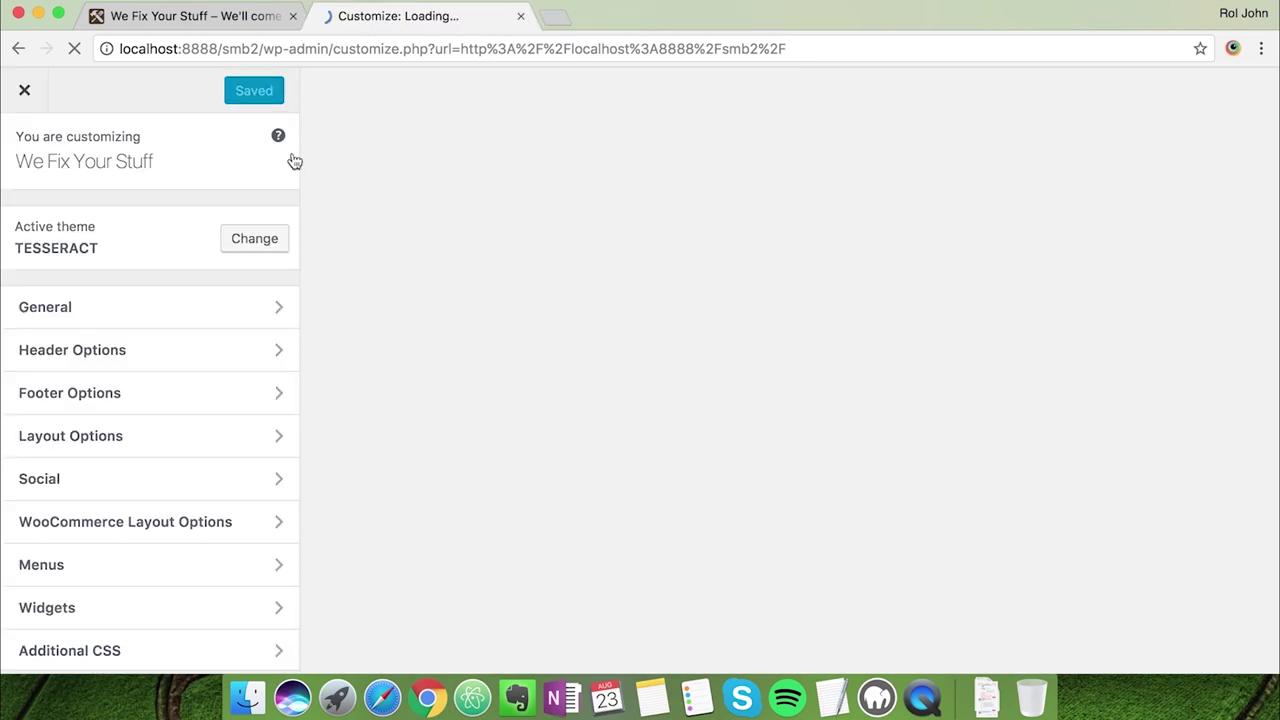
scroll(643, 477, down, 5)
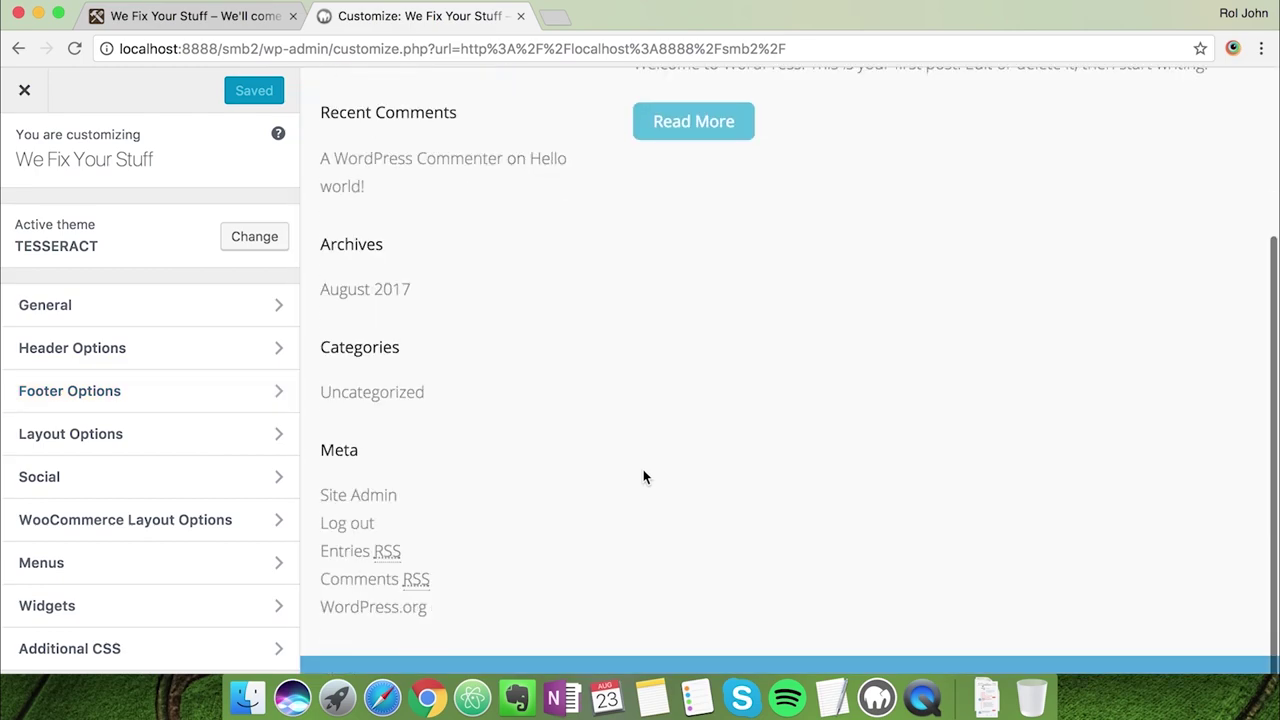
scroll(643, 477, up, 5)
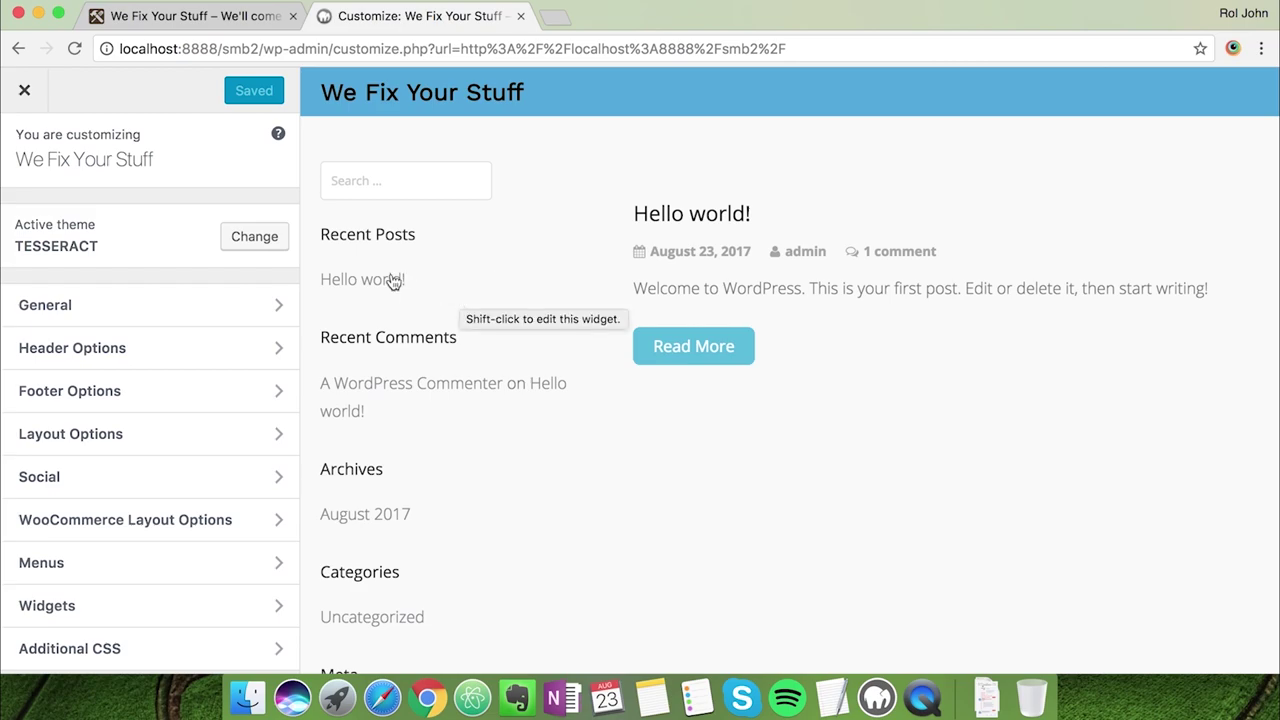
Under General > Static Front Page, choose A static page with Home, then Save & Publish
click(274, 306)
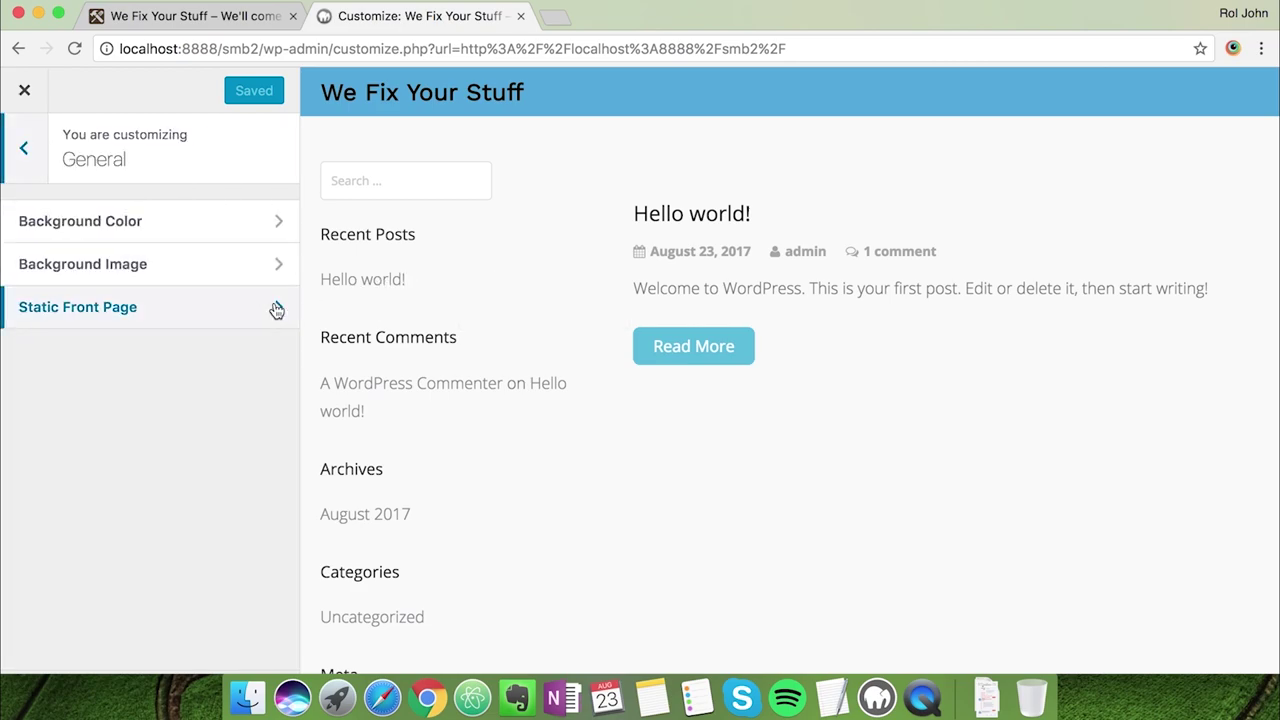
click(200, 321)
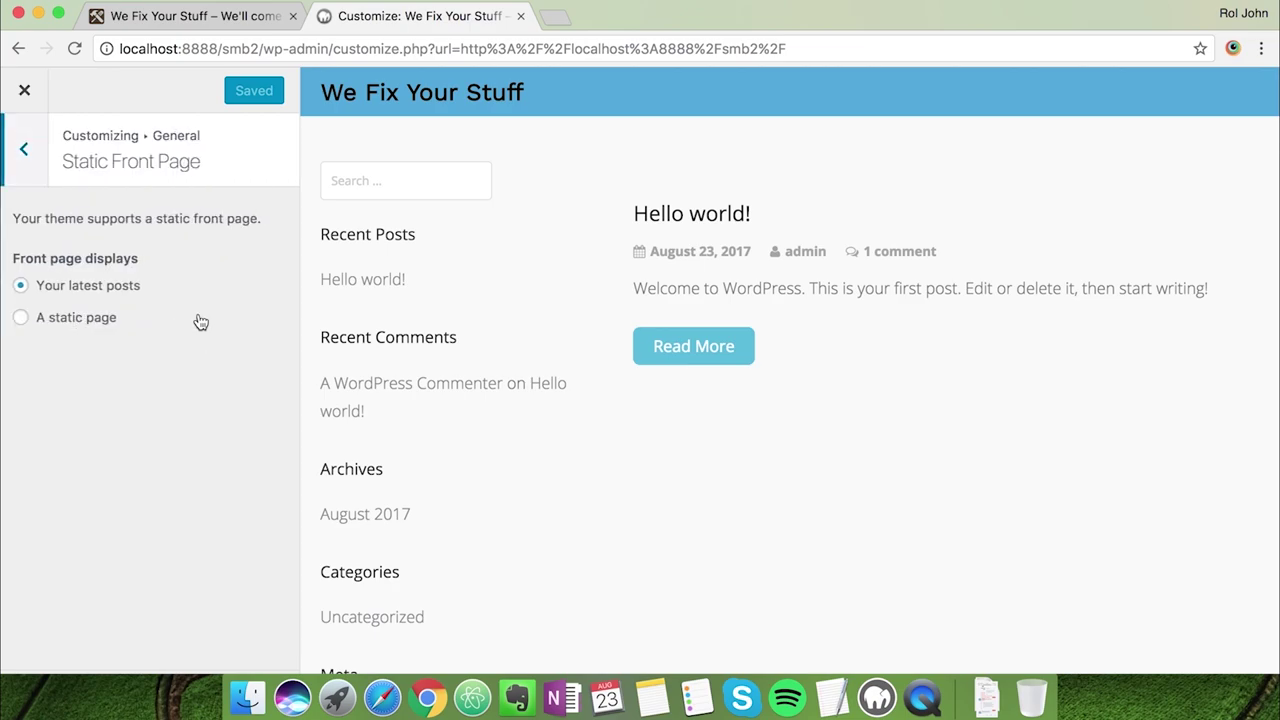
click(21, 318)
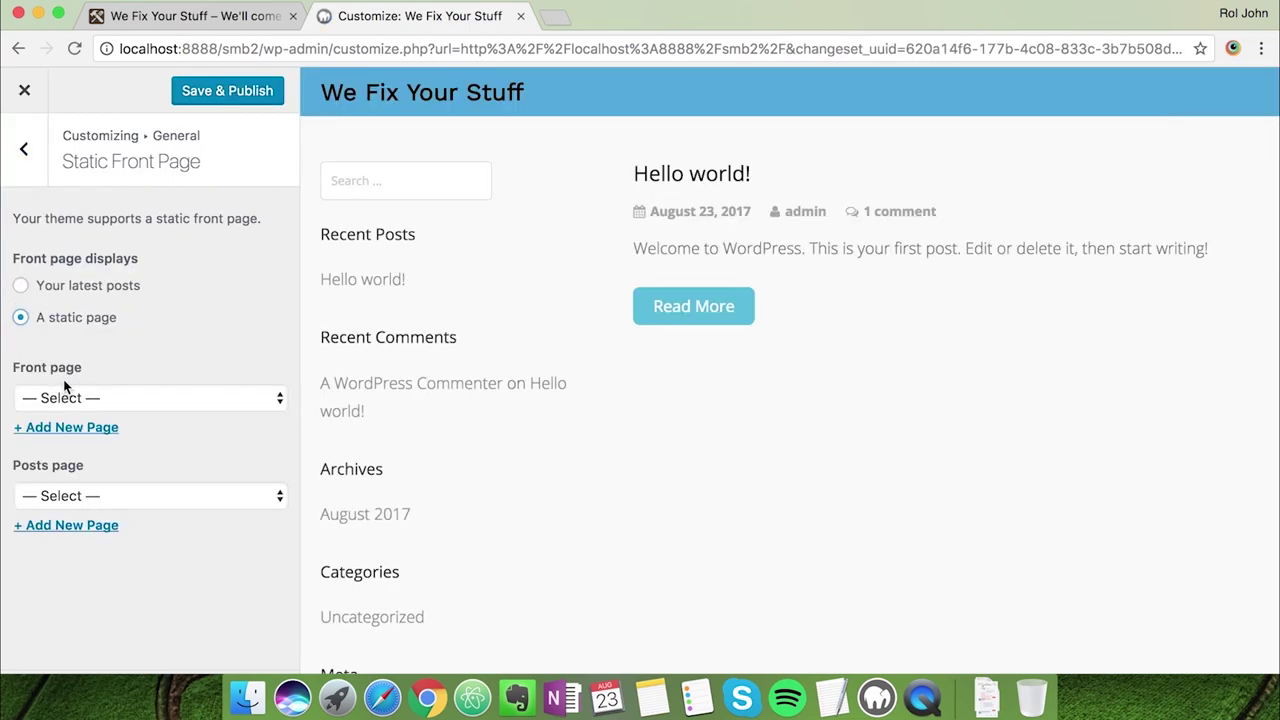
click(108, 390)
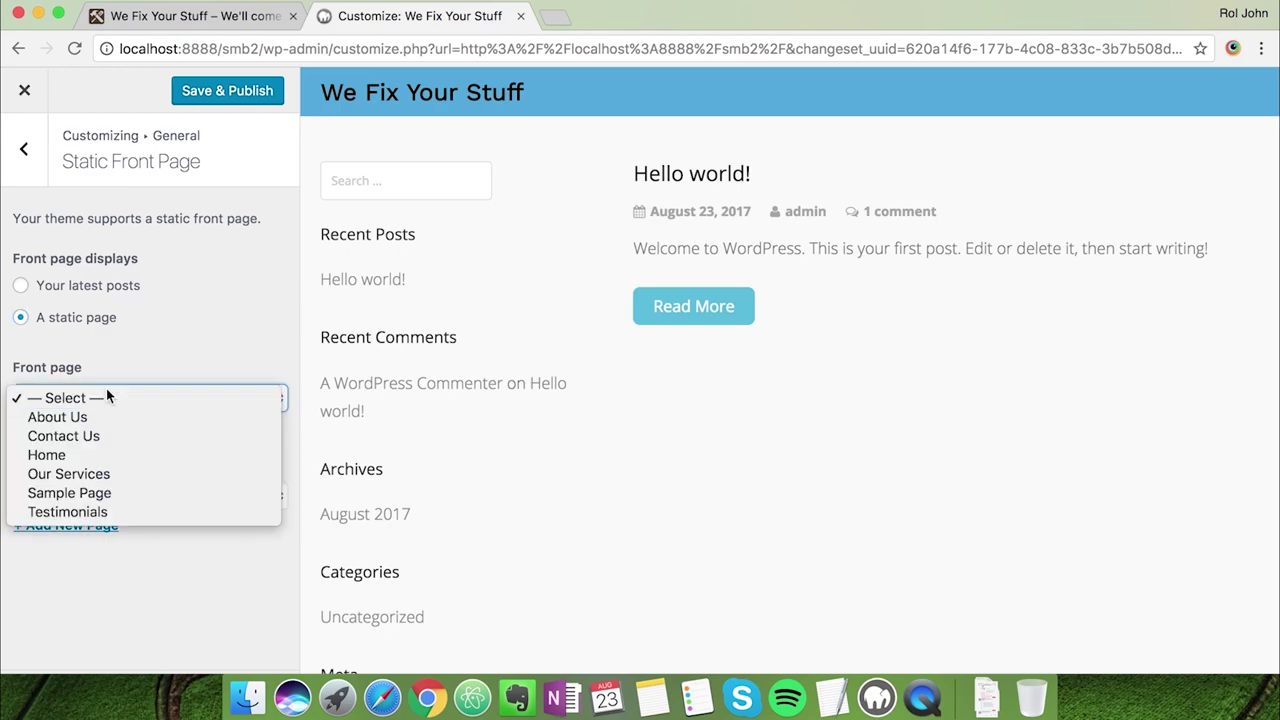
click(94, 454)
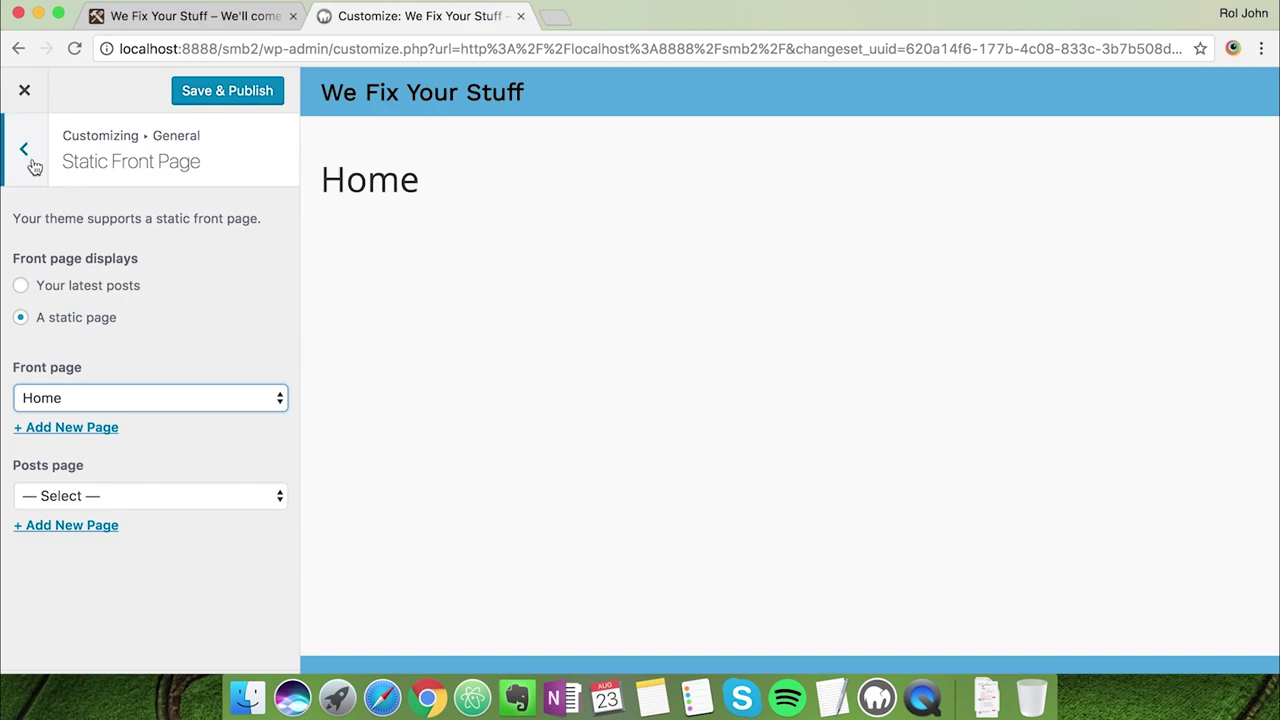
click(215, 100)
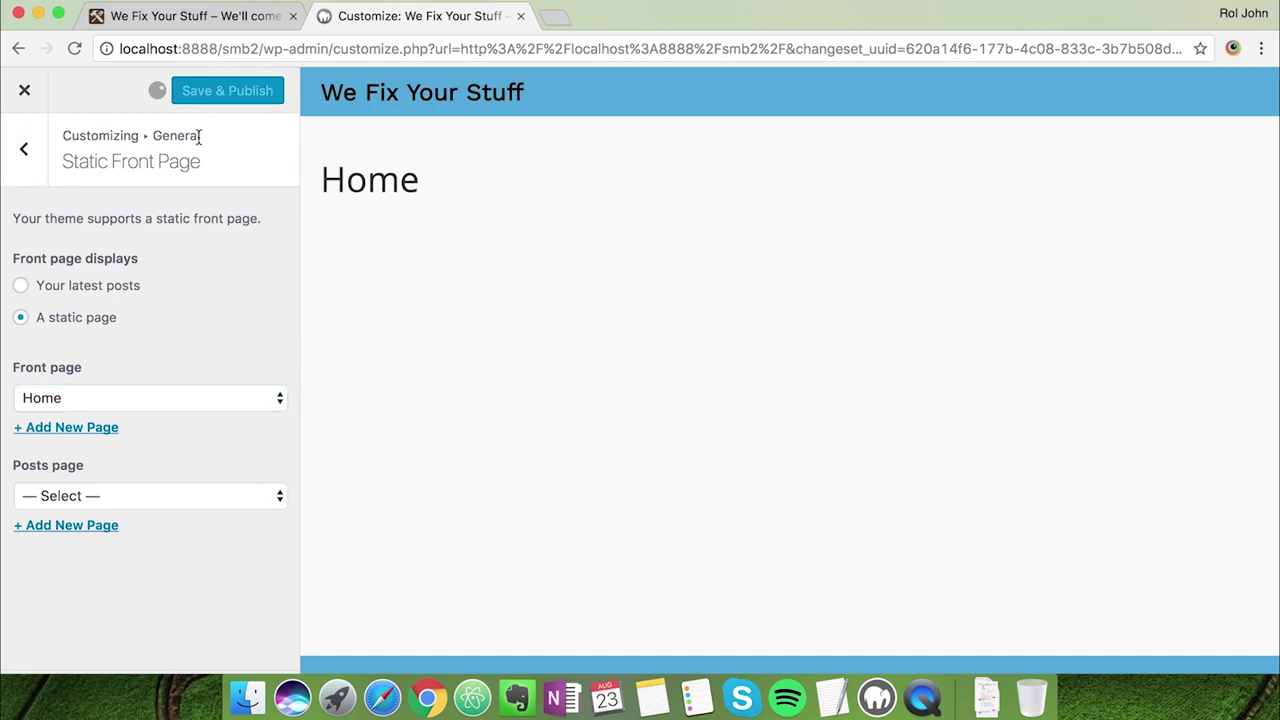
click(25, 151)
Open Header Options > Header Colors and select the orange #e87e04 code in the colour notes
click(30, 157)
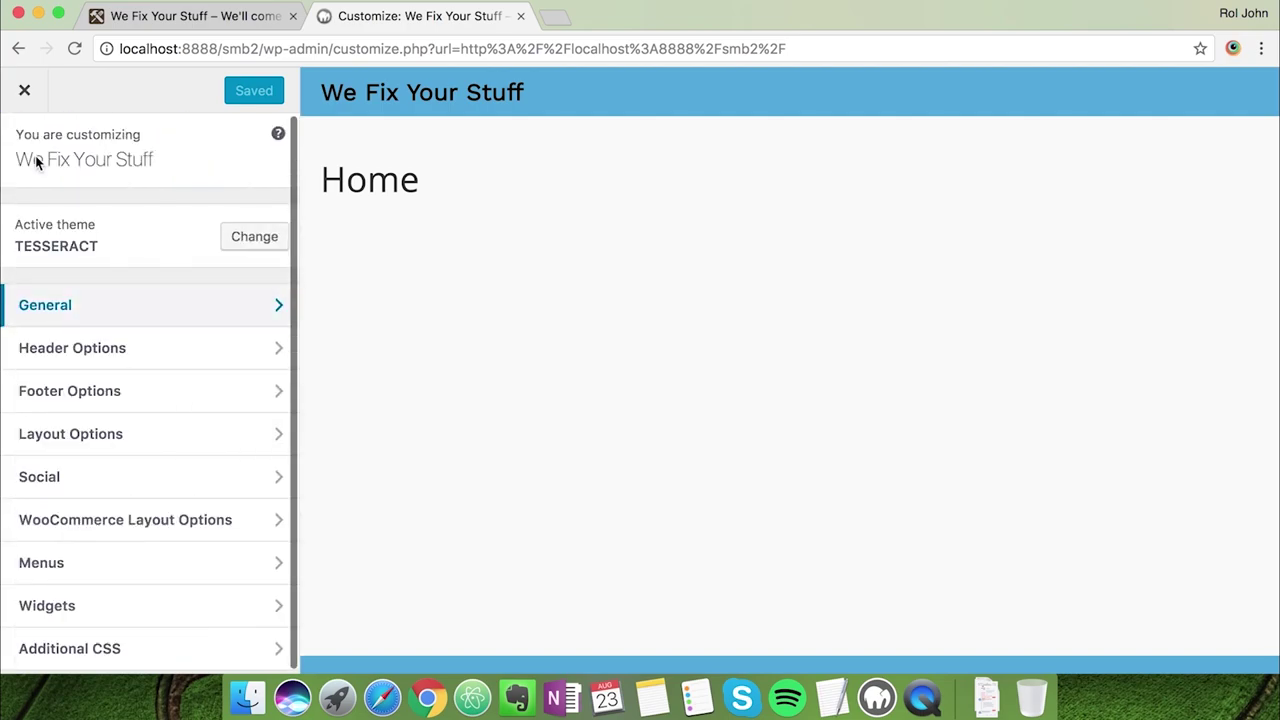
click(200, 366)
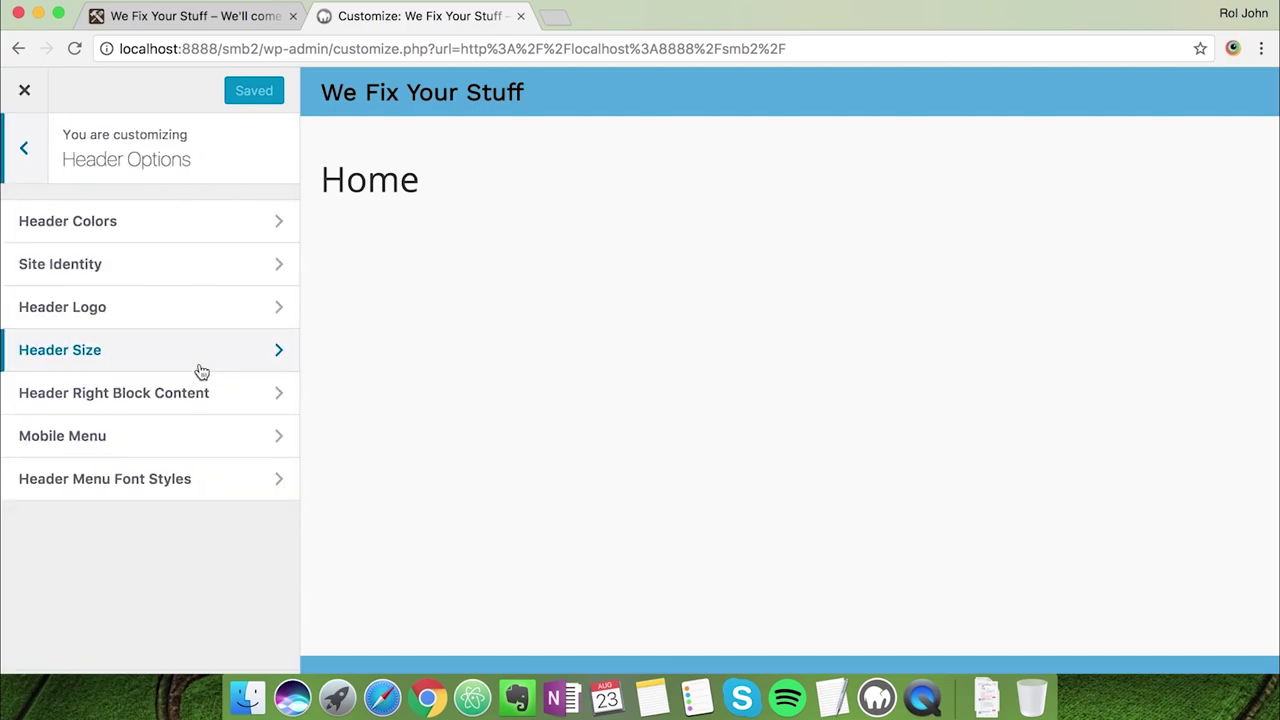
click(171, 233)
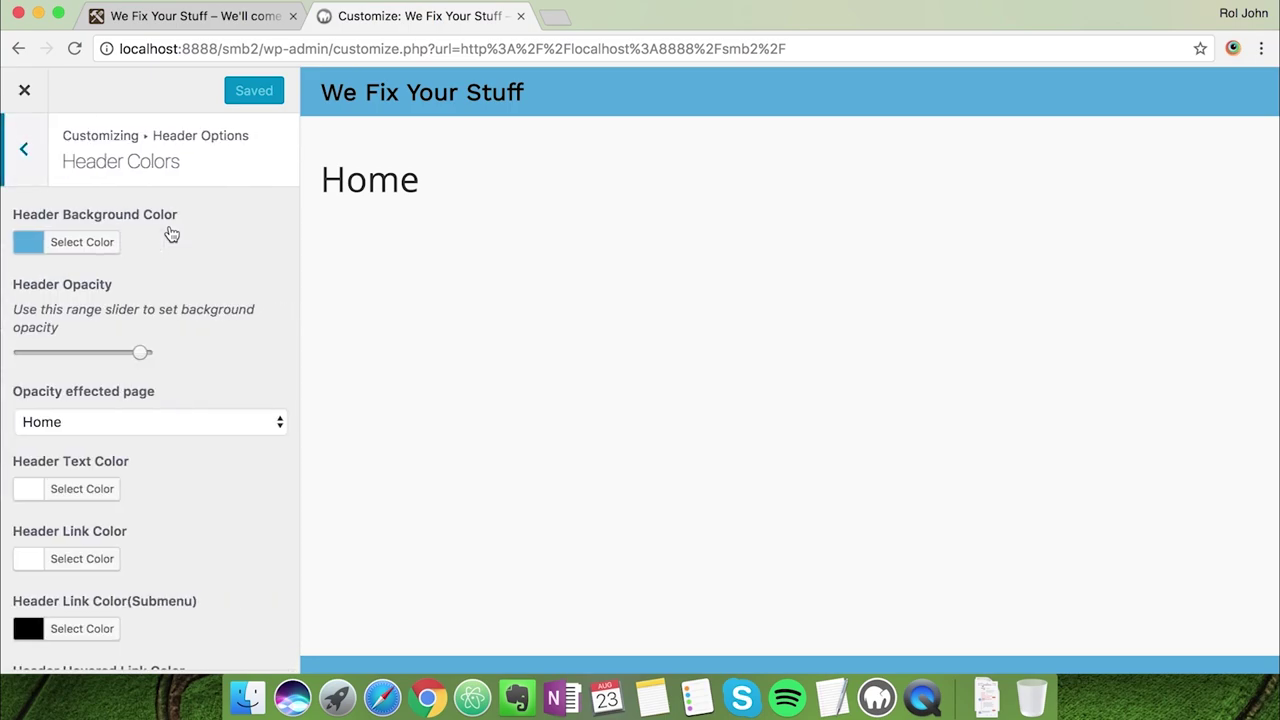
click(195, 27)
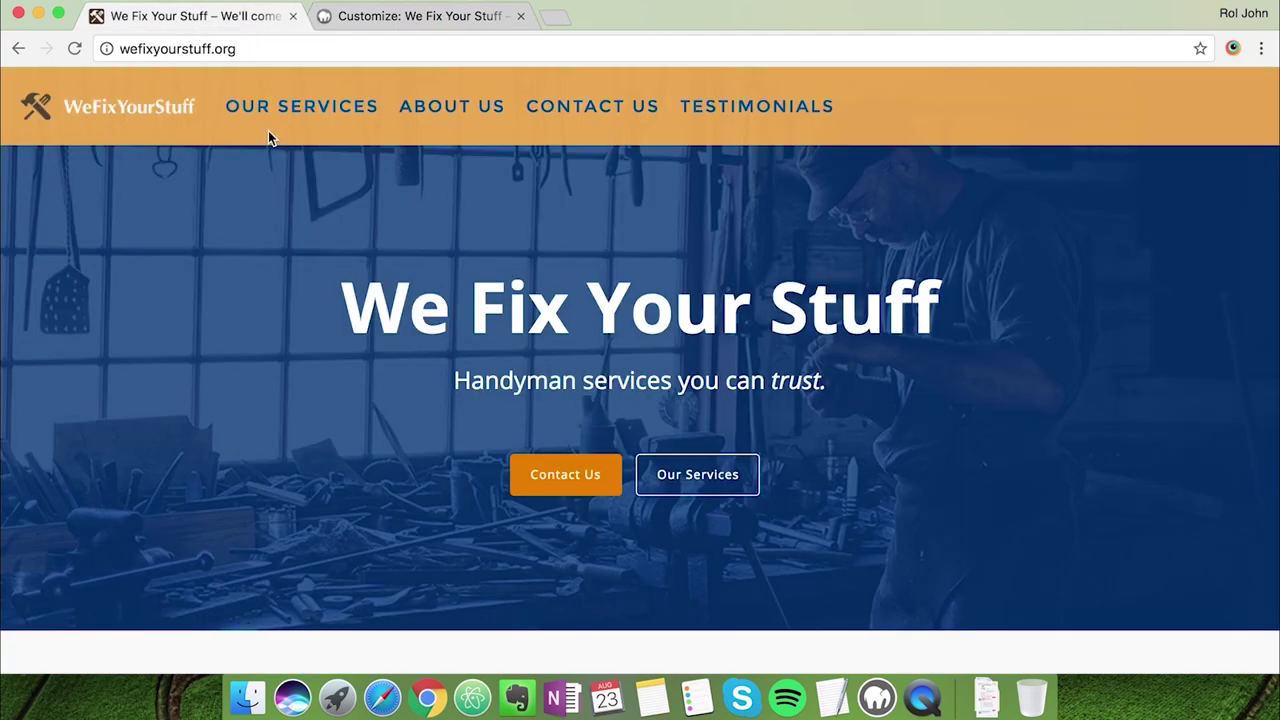
click(340, 18)
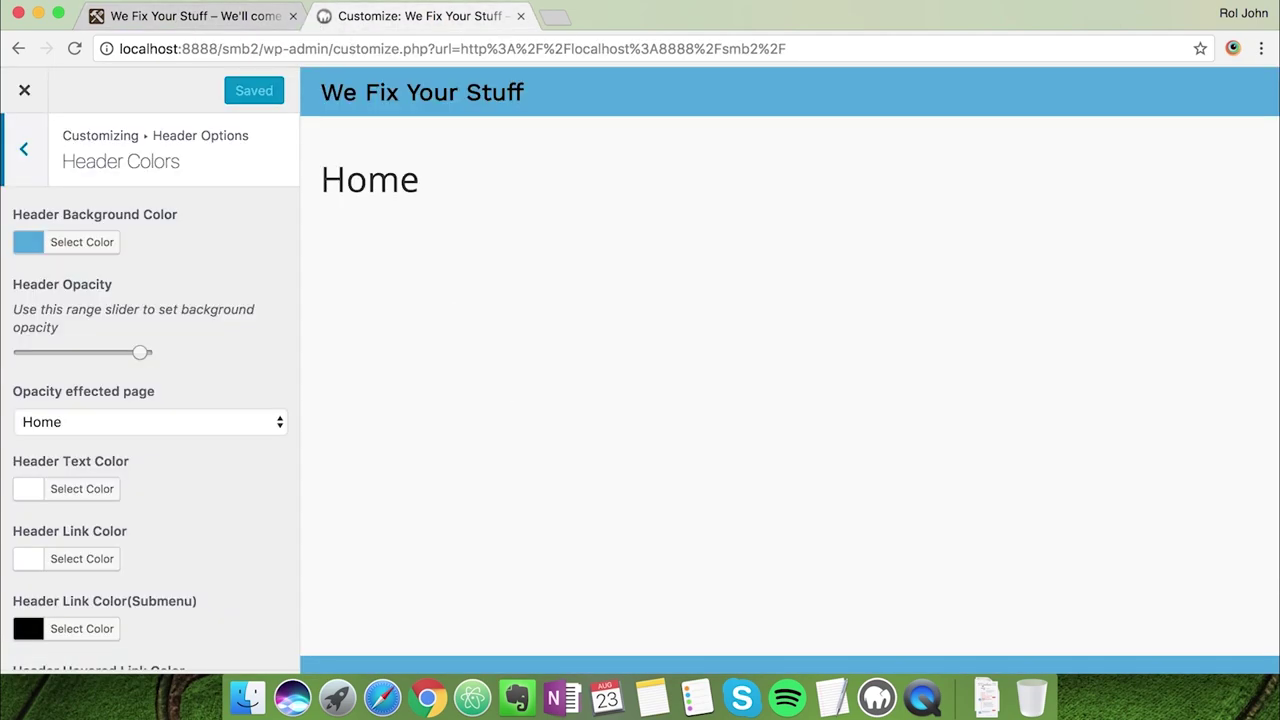
click(831, 697)
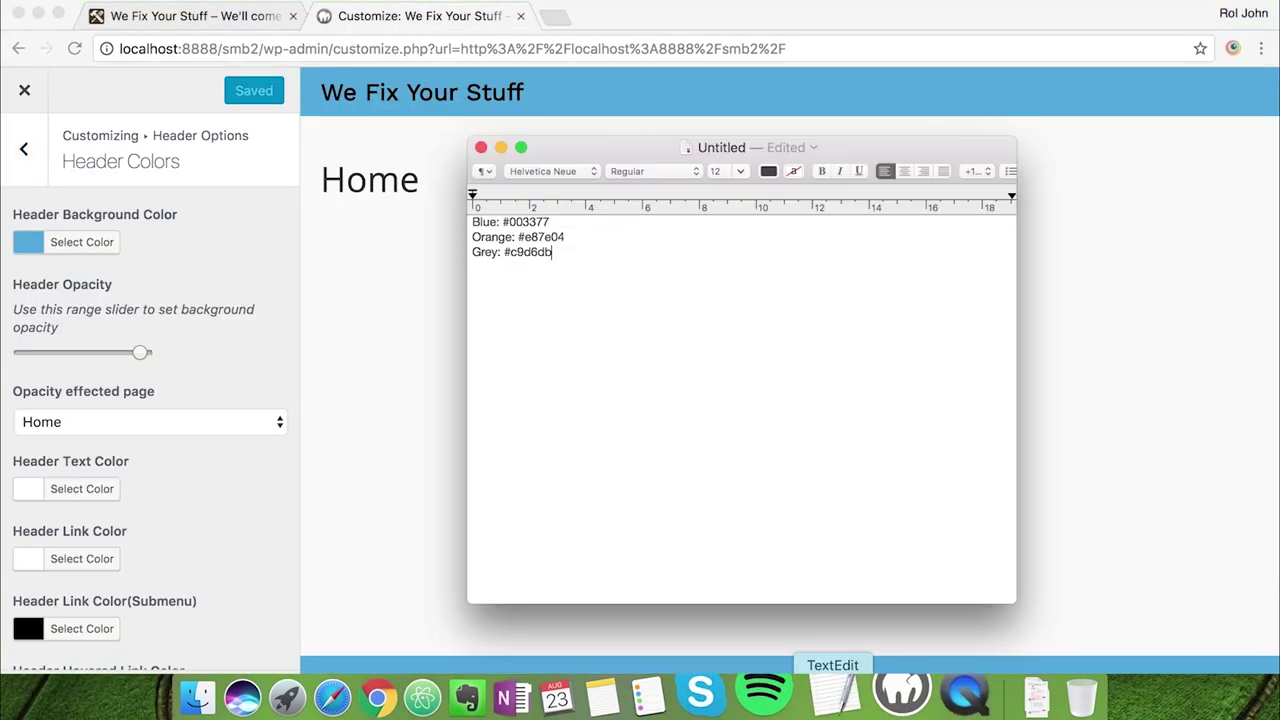
double_click(549, 237)
key(super+c)
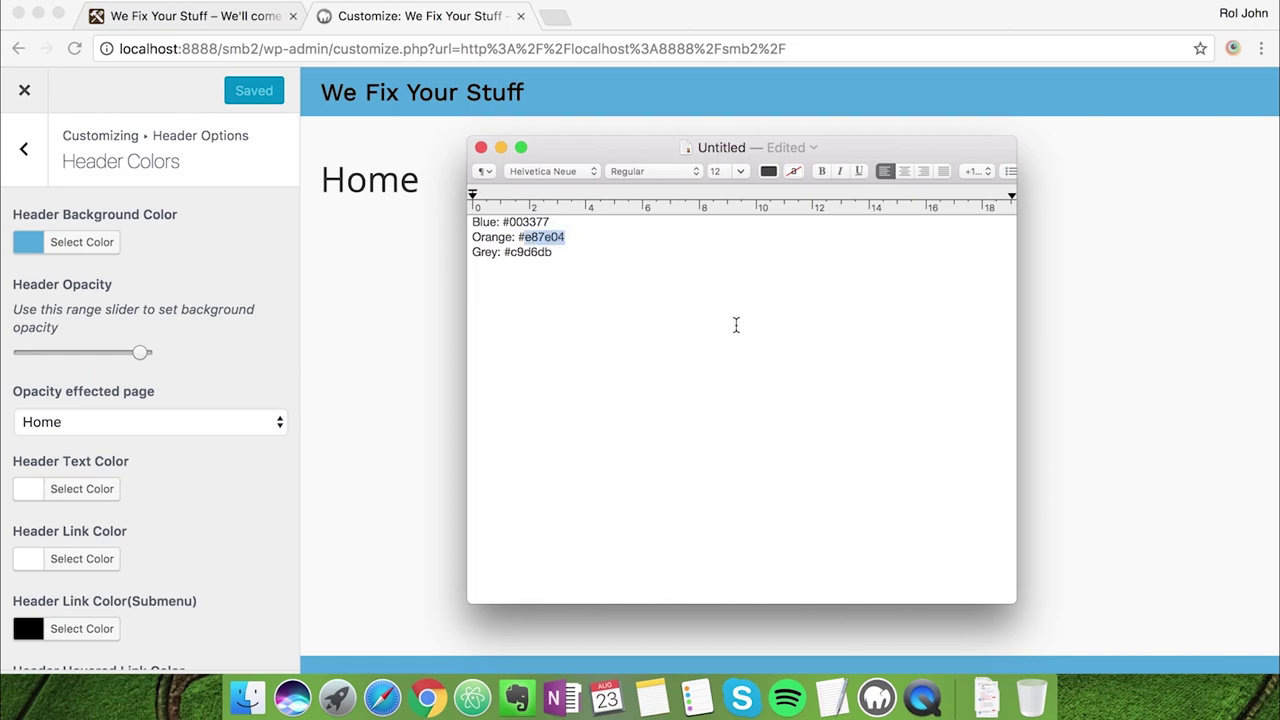
click(337, 261)
Set the Header Background Color to orange #e87e04
click(96, 246)
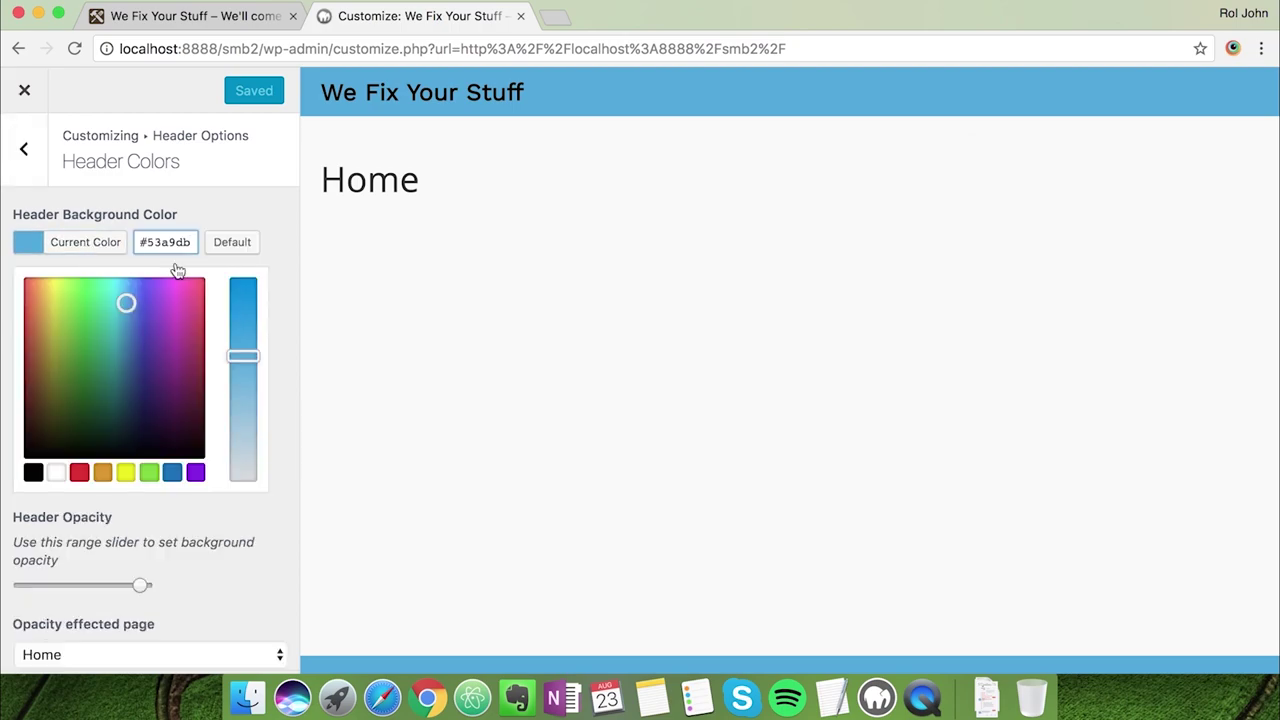
drag(190, 242, 146, 242)
key(super+v)
click(251, 213)
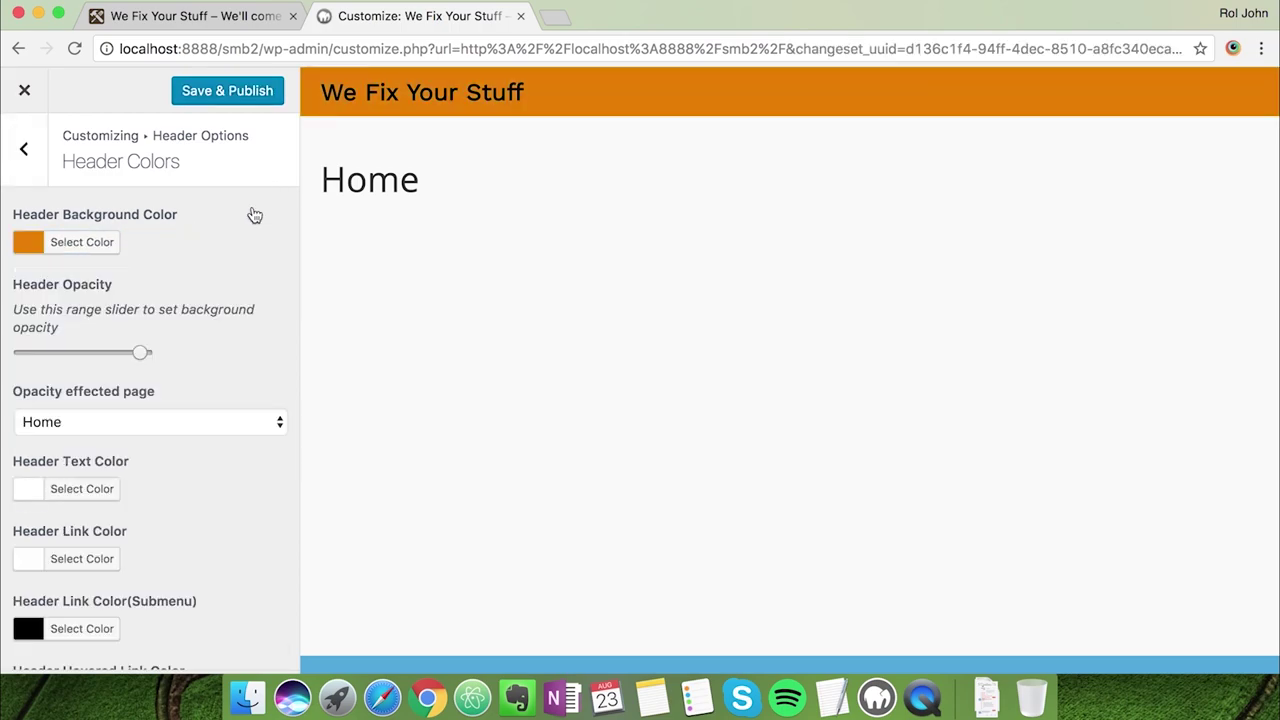
scroll(229, 290, down, 3)
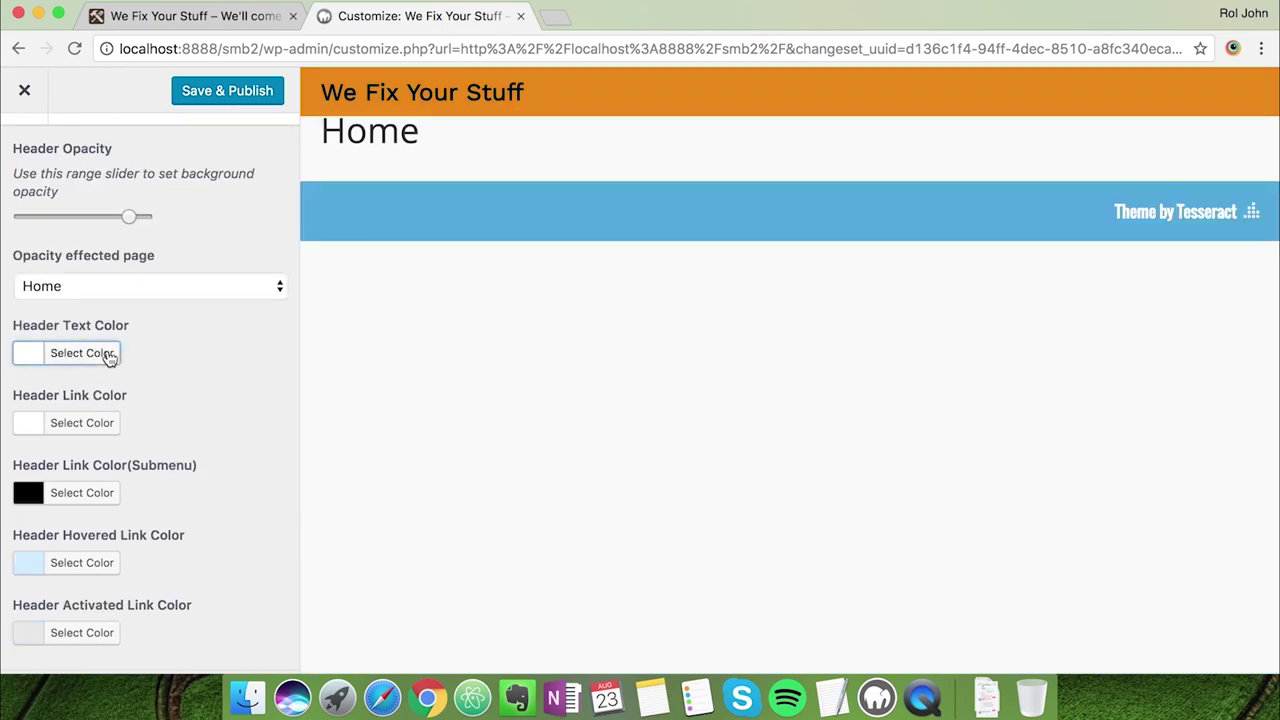
Copy navy #003377 from the colour notes and set it as the Header Text Color
click(108, 355)
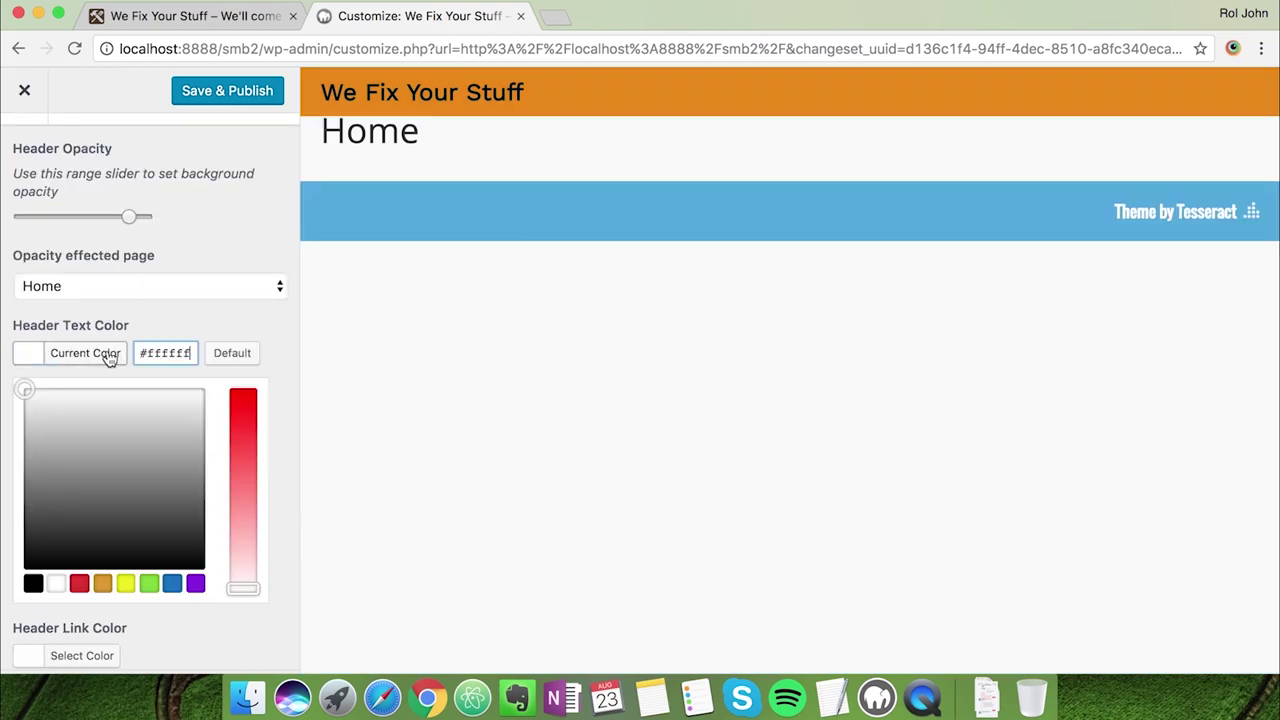
click(831, 697)
double_click(528, 222)
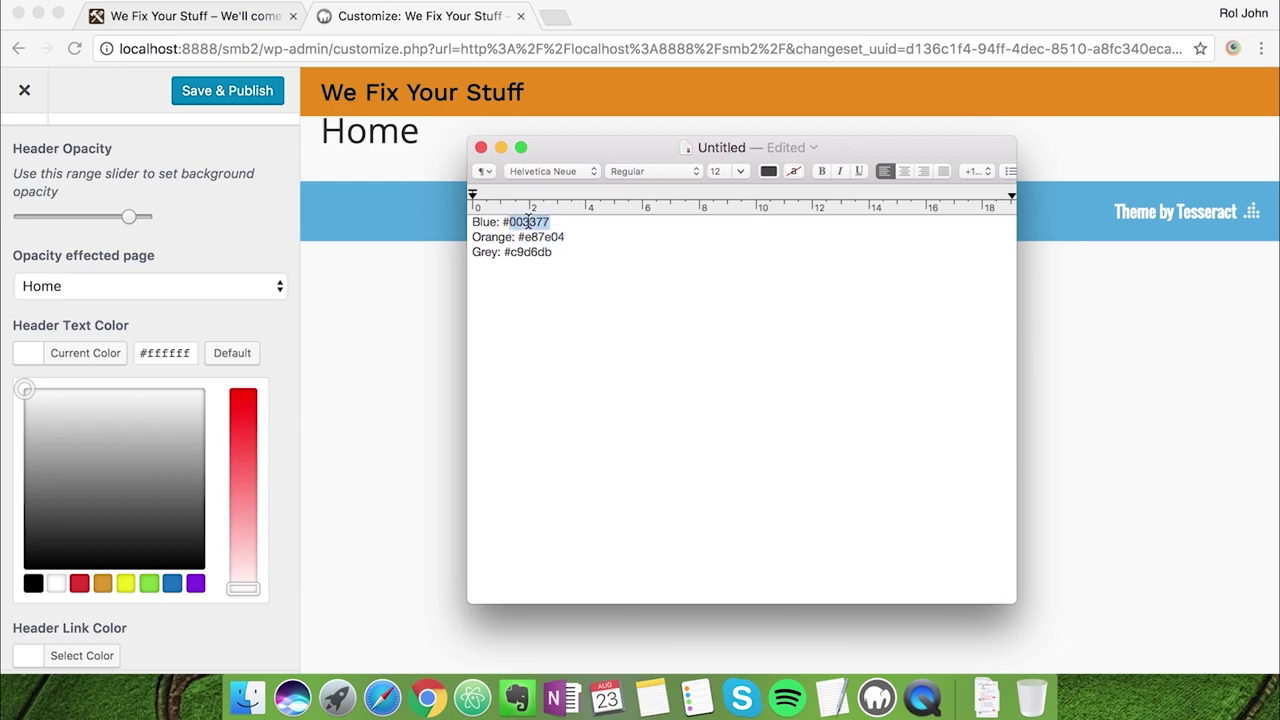
key(super+c)
click(160, 355)
double_click(160, 355)
key(super+v)
click(266, 320)
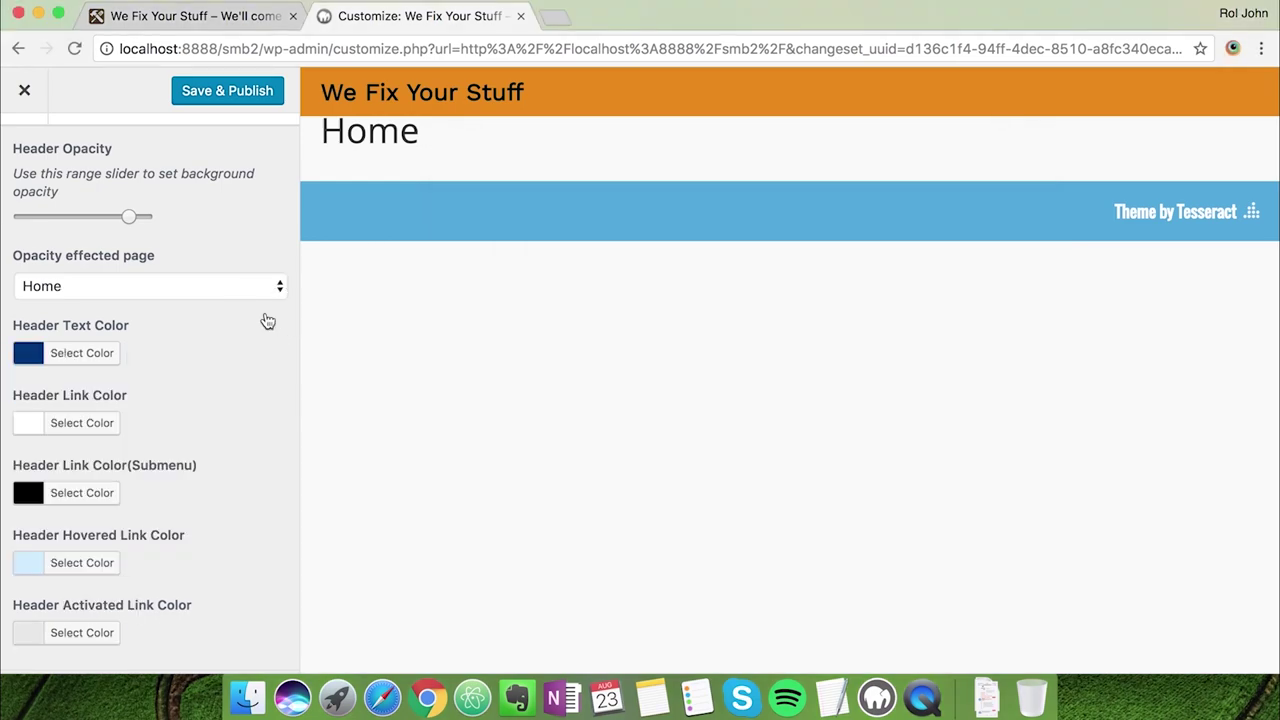
scroll(206, 408, down, 1)
Set the Header Link Color to navy #003377
click(104, 396)
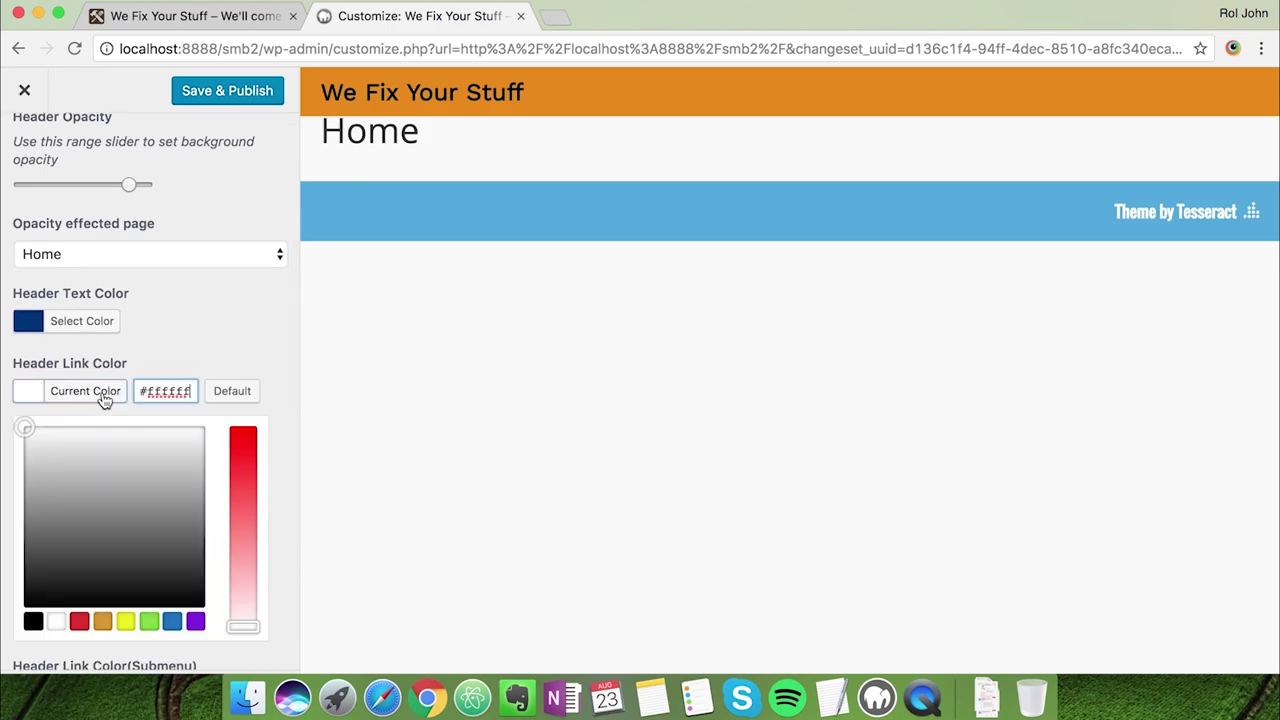
click(166, 389)
double_click(166, 389)
key(super+v)
click(200, 343)
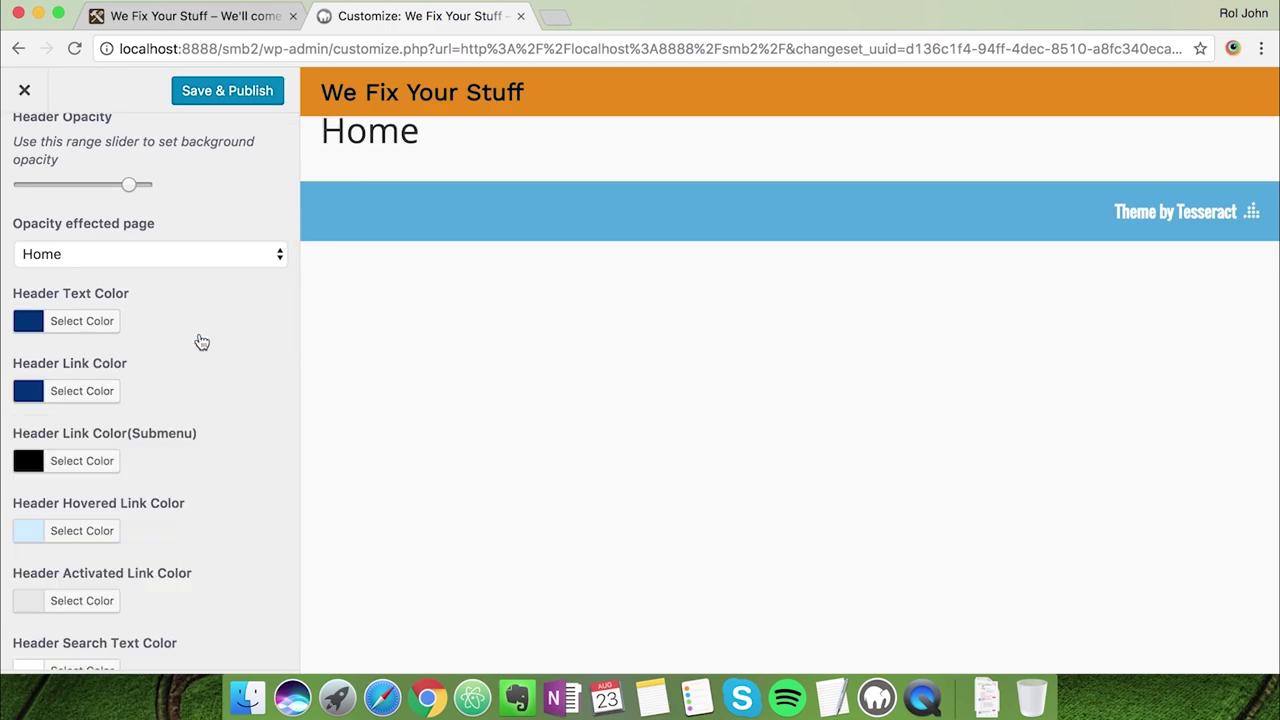
Reset the Header Logo Text Color to its default
scroll(203, 424, down, 1)
scroll(204, 426, down, 1)
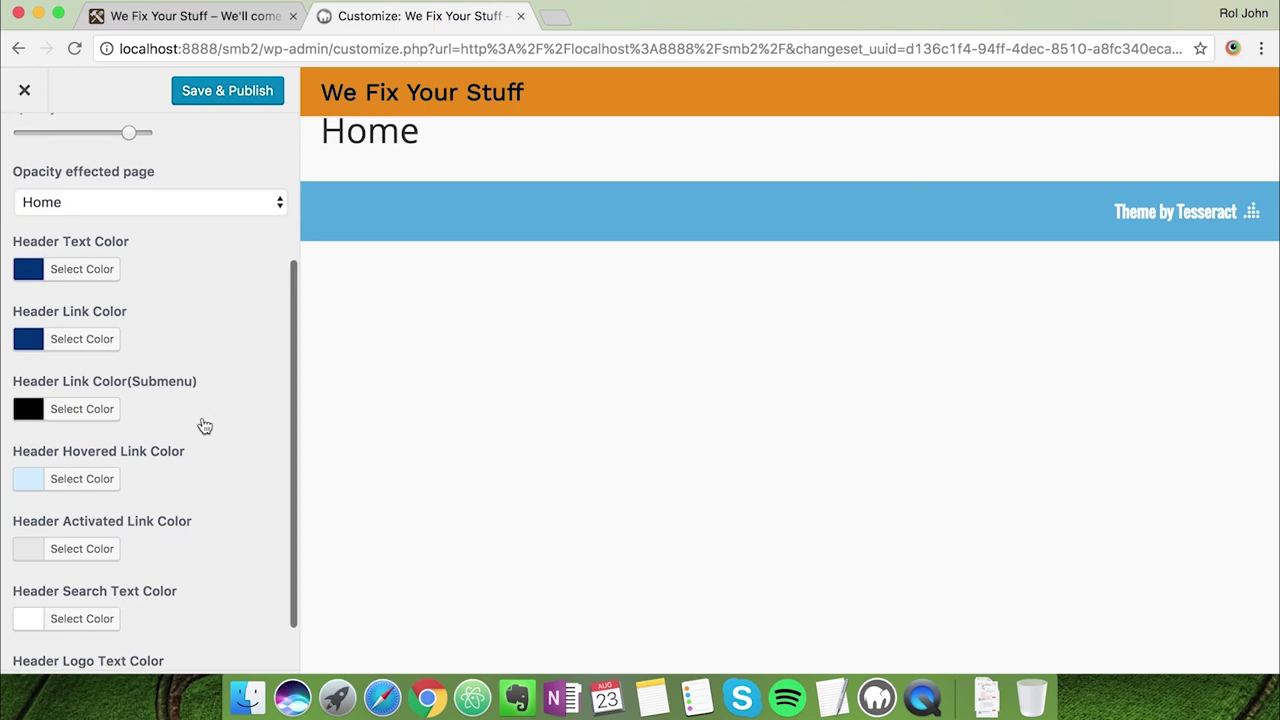
scroll(204, 426, down, 2)
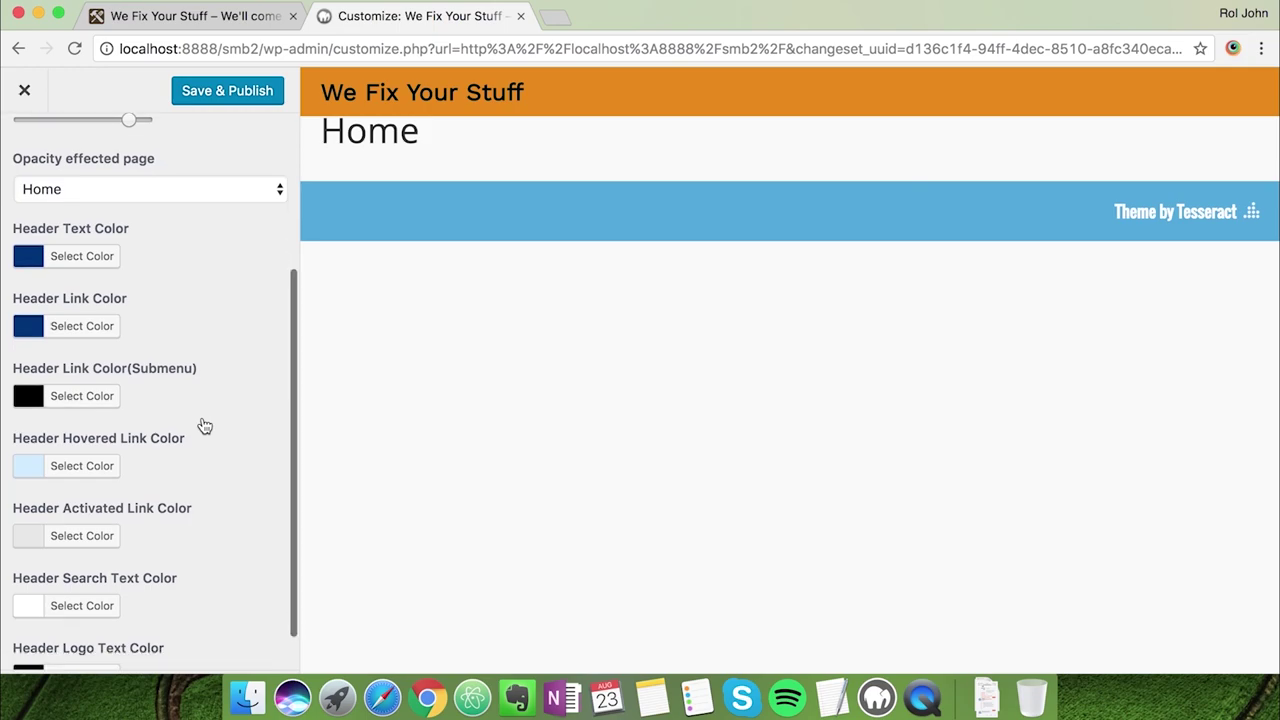
scroll(204, 426, down, 1)
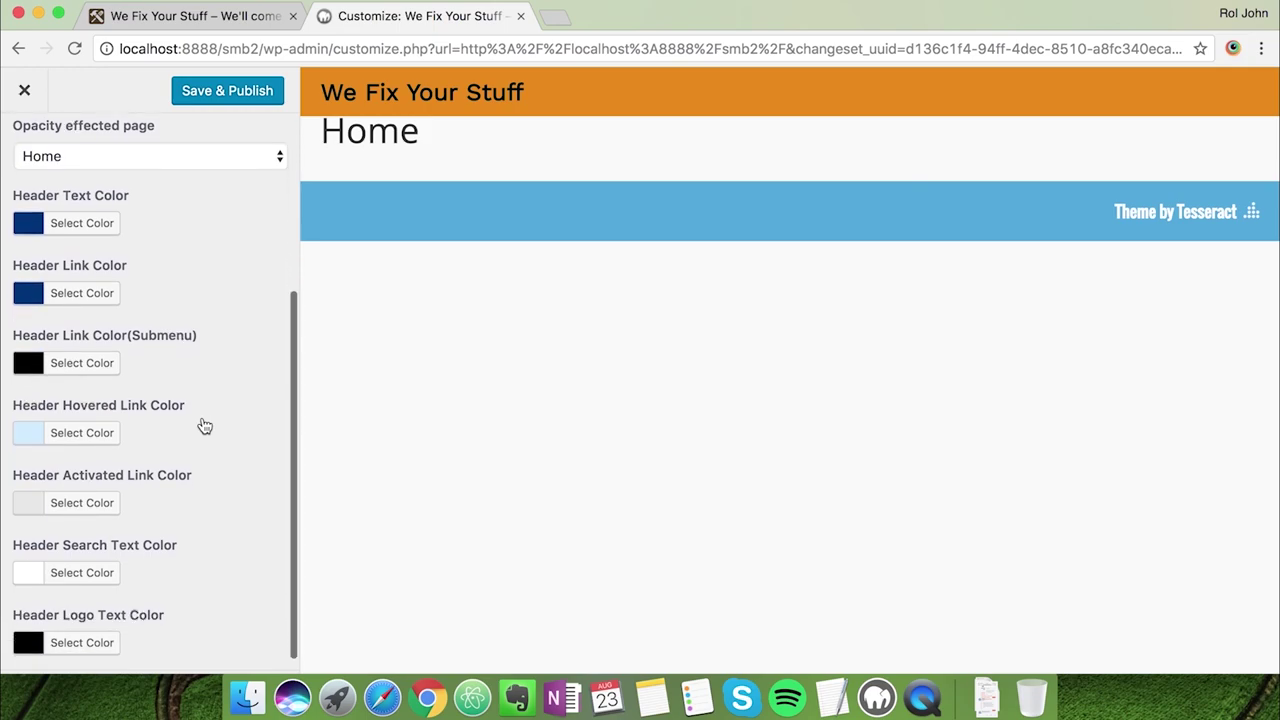
click(101, 627)
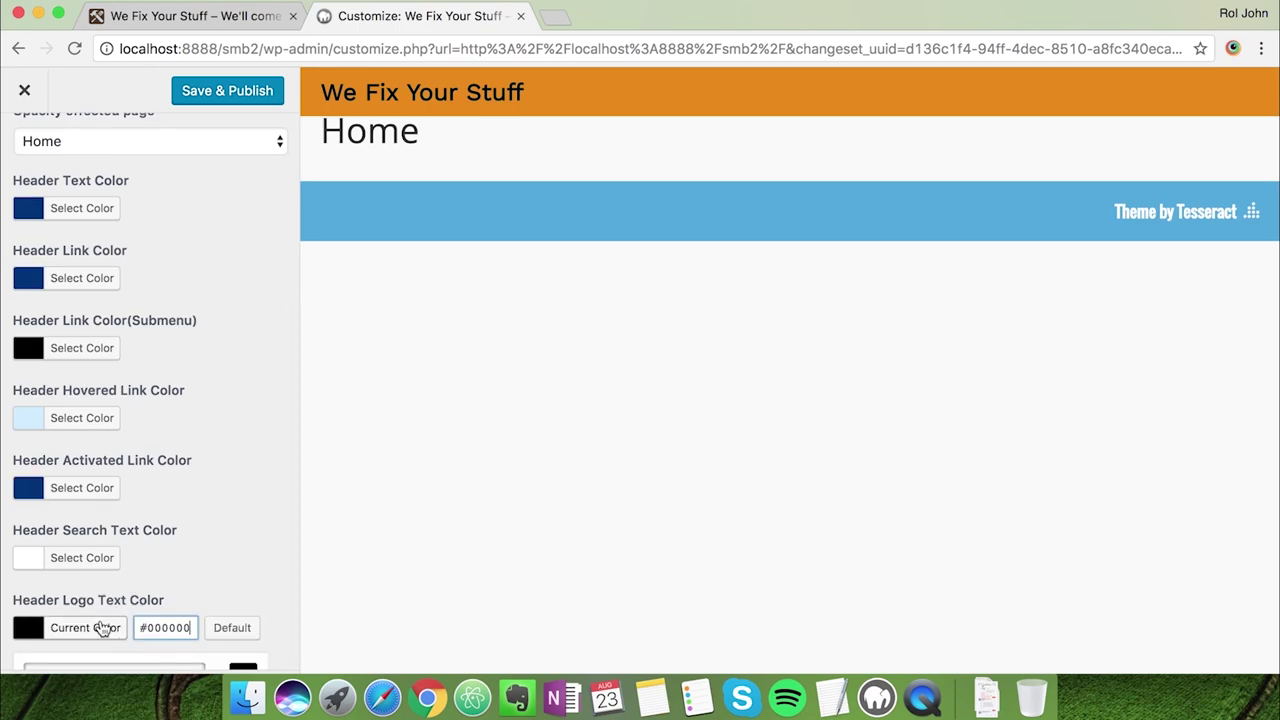
scroll(249, 534, down, 5)
click(157, 470)
click(230, 395)
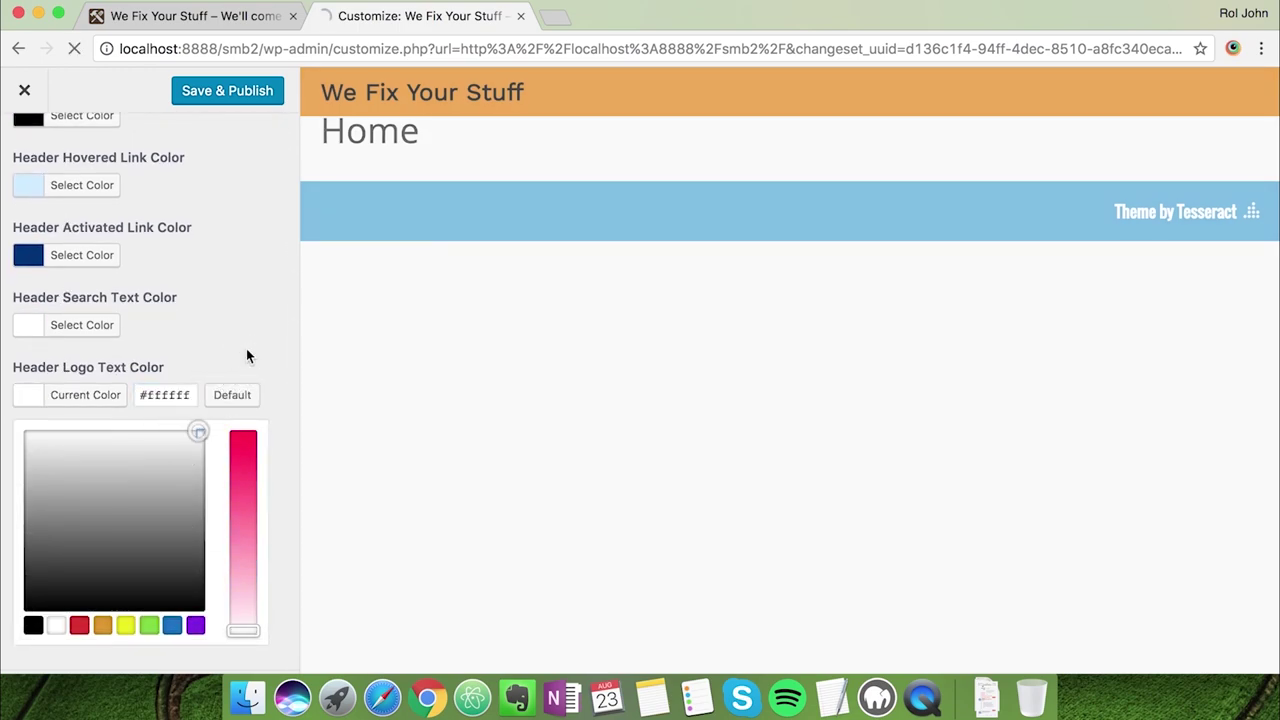
click(246, 355)
scroll(202, 343, up, 3)
scroll(157, 350, up, 3)
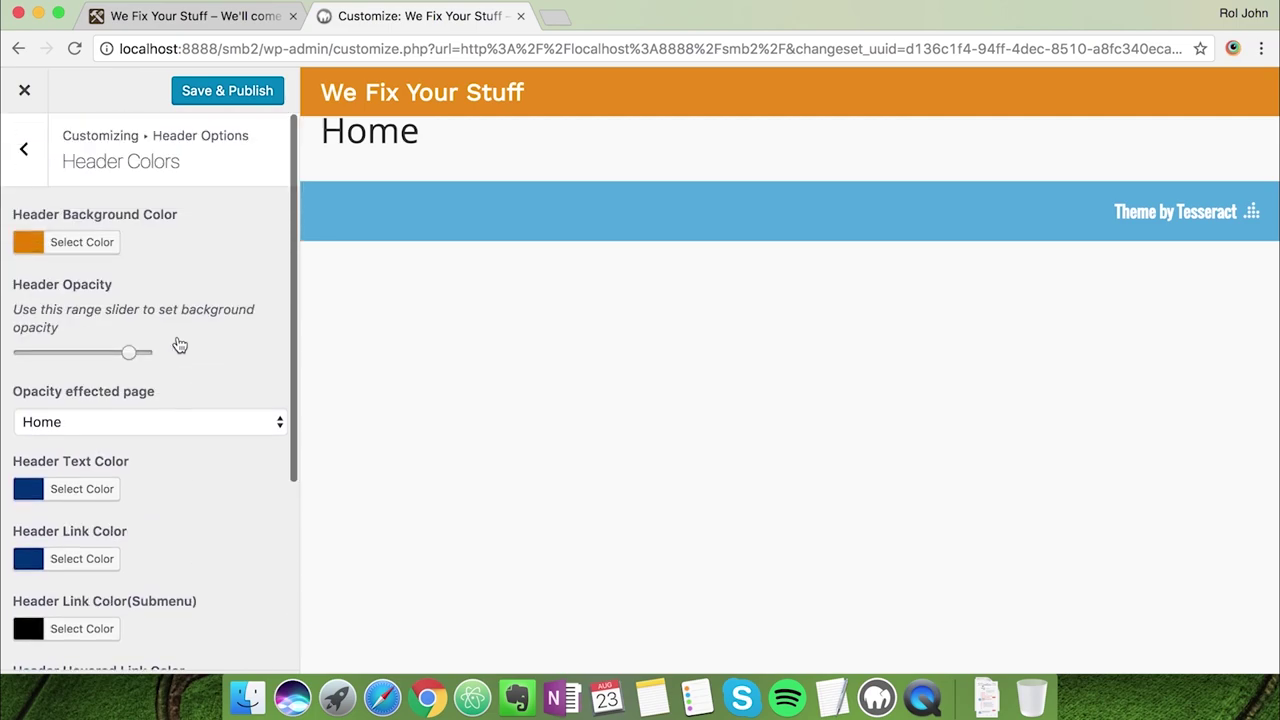
Open Header Options > Header Logo, showing the text logo 'We Fix Your Stuff' in Work Sans 900
click(29, 184)
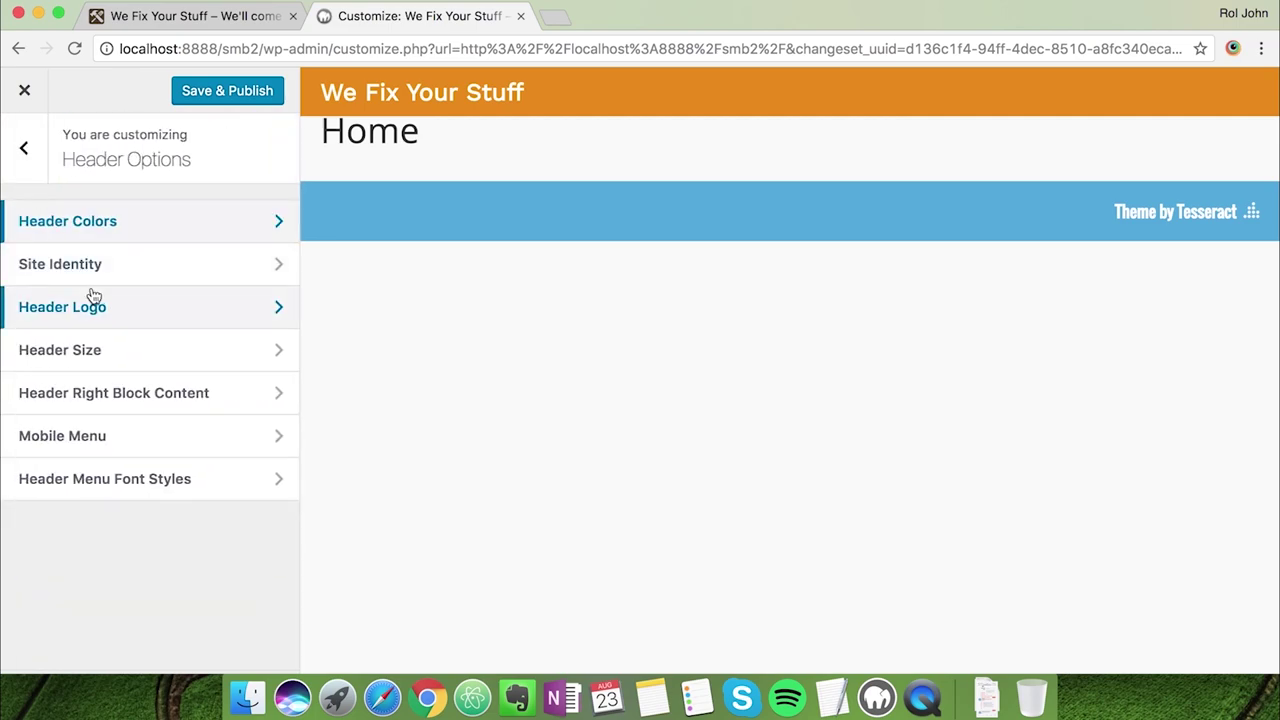
click(118, 274)
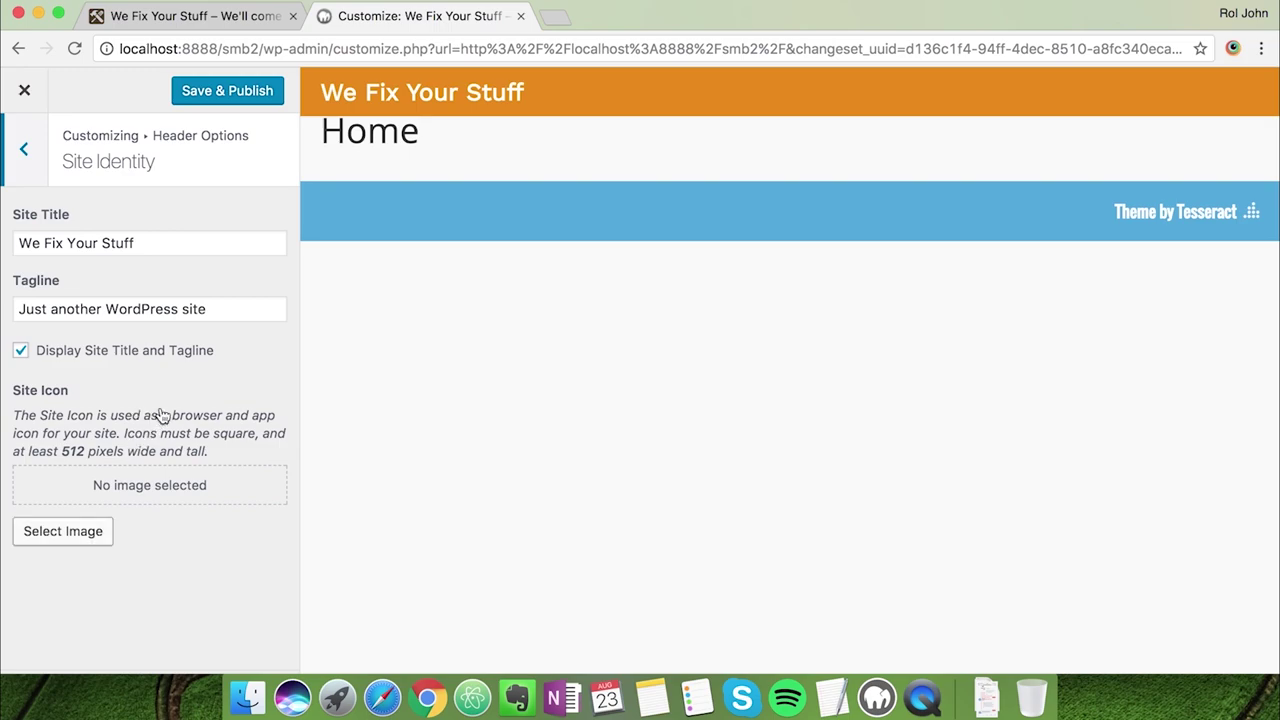
click(30, 166)
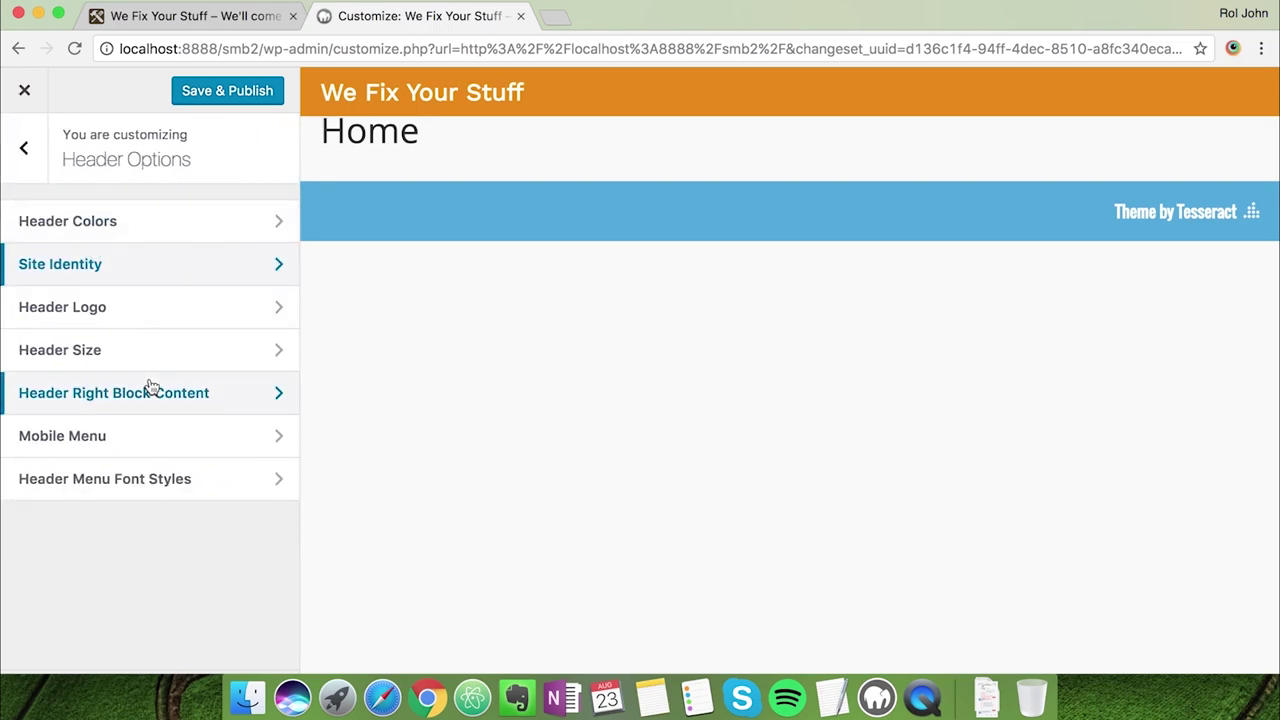
click(158, 318)
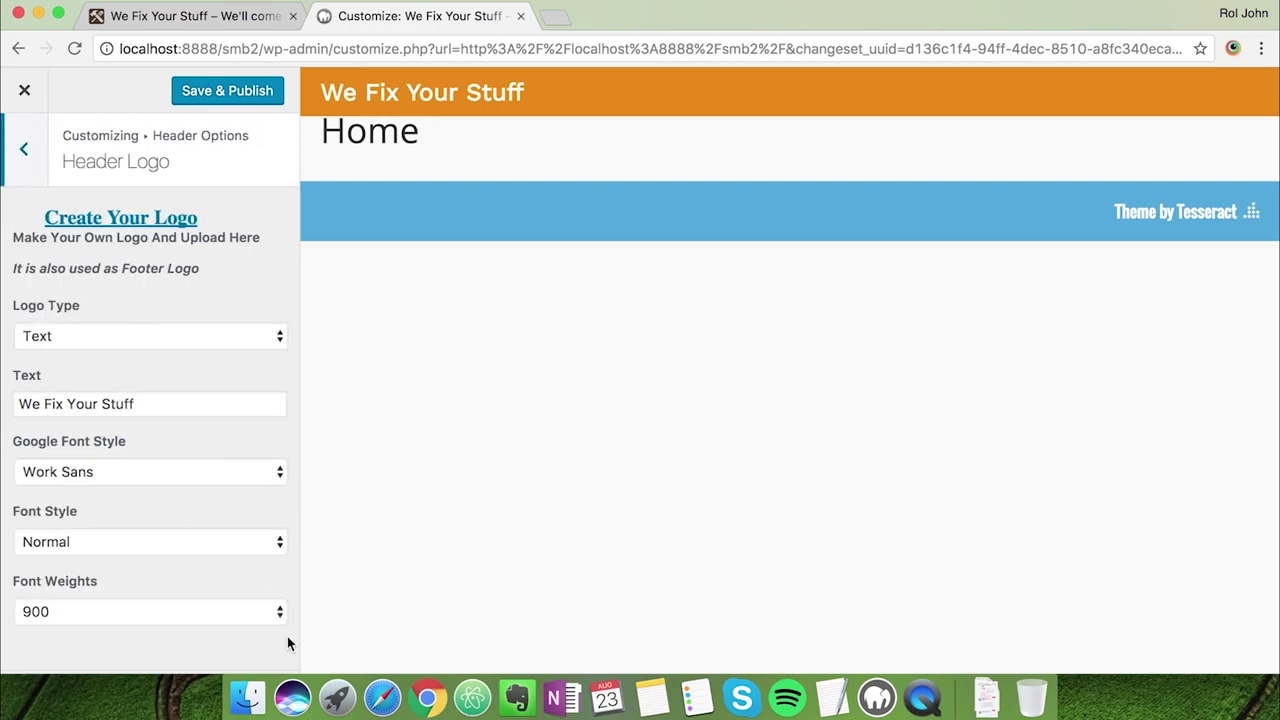
click(245, 695)
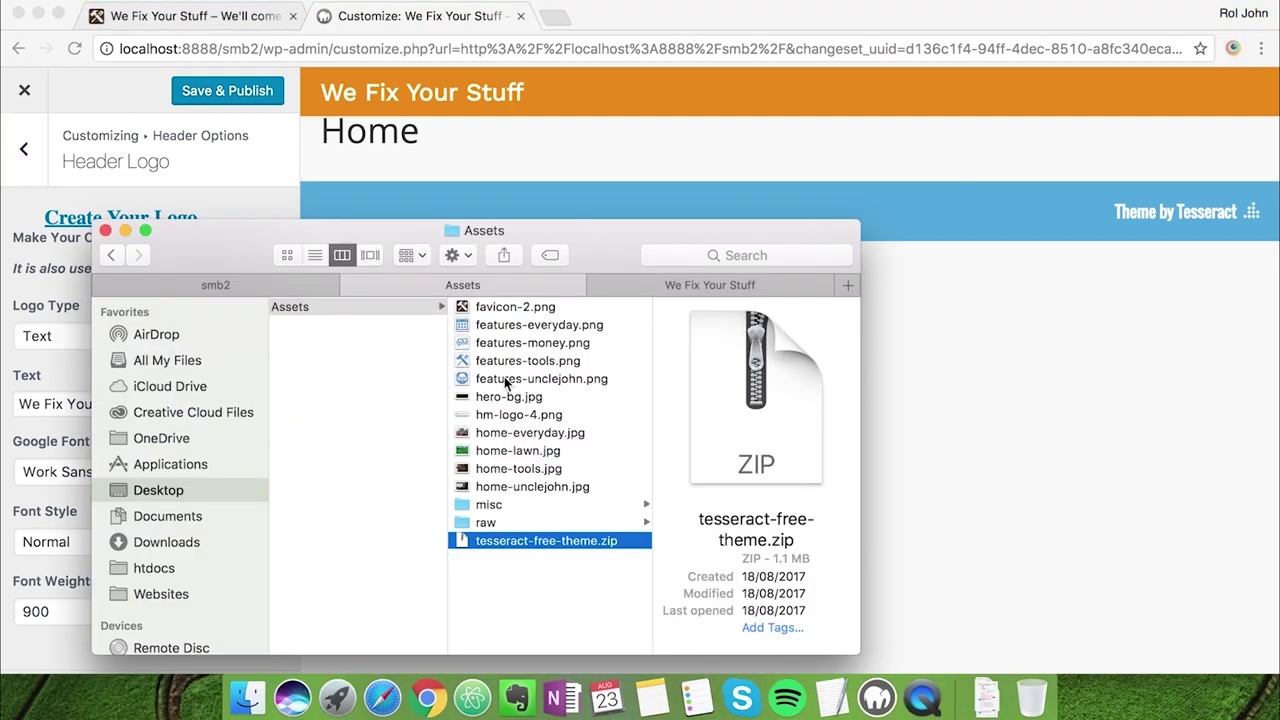
click(503, 414)
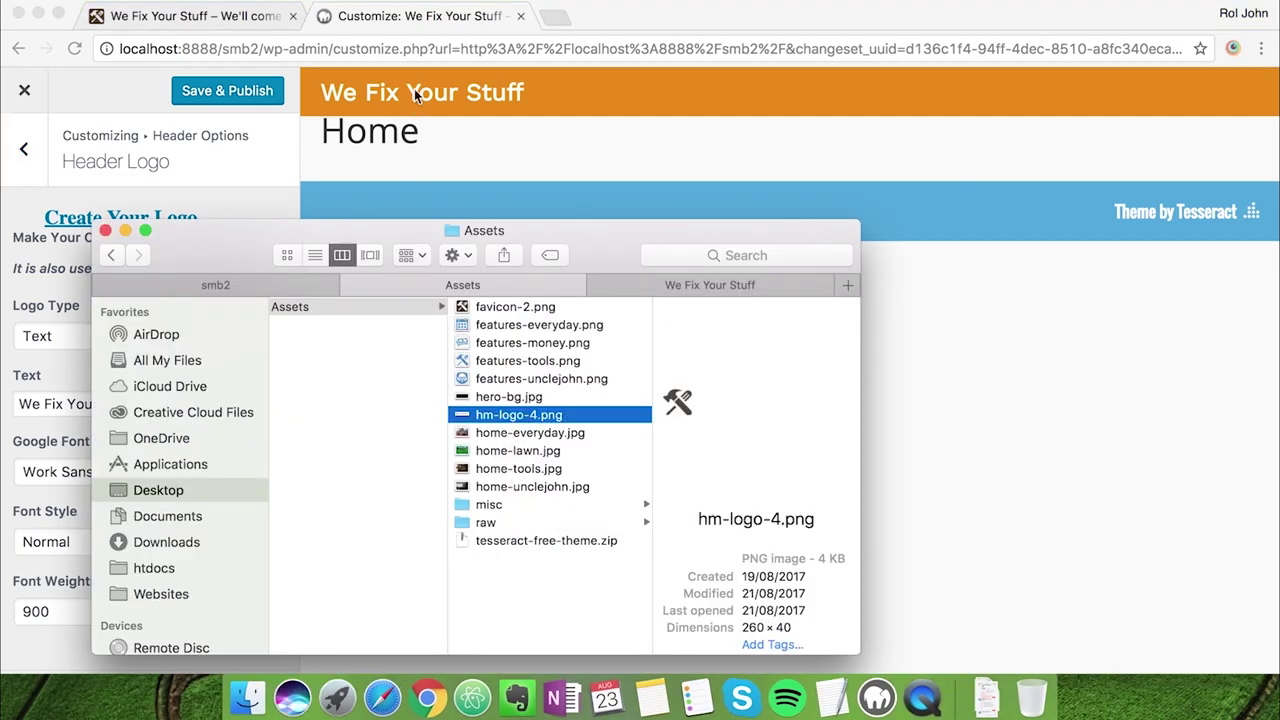
click(408, 30)
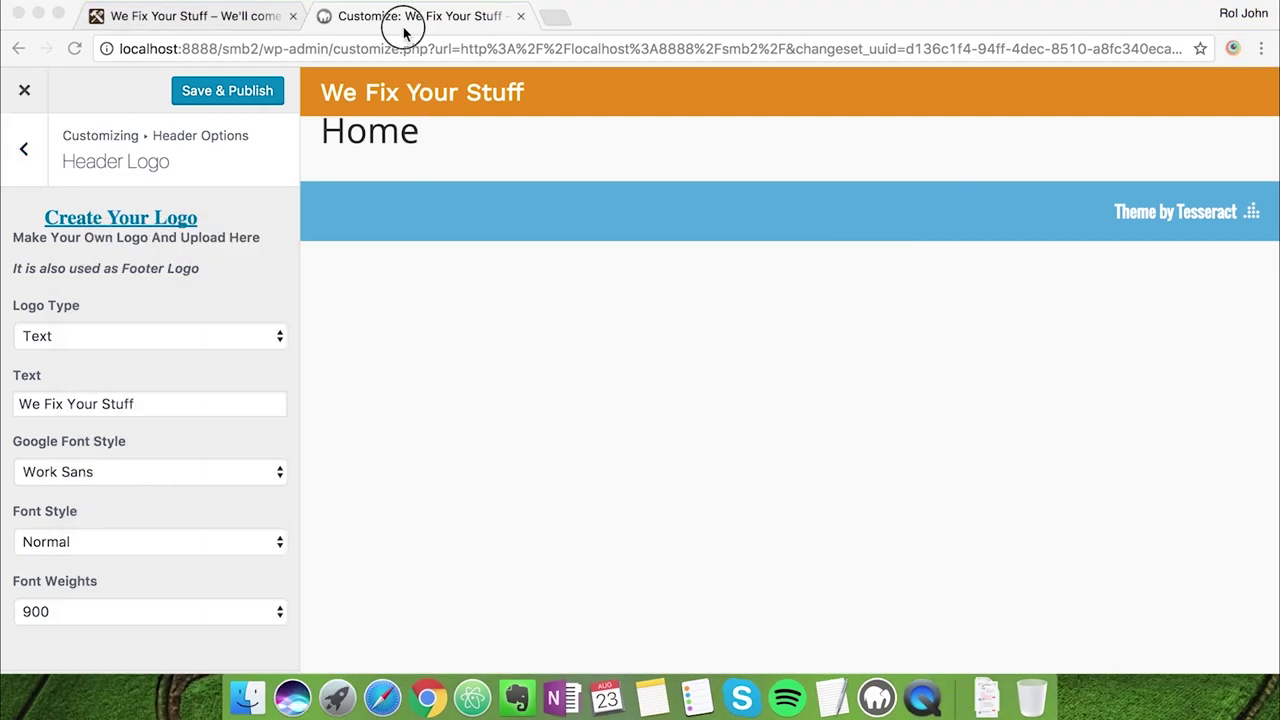
In Logomakr, search 'tools' and place the shovel-and-rake icon left of centre
click(141, 226)
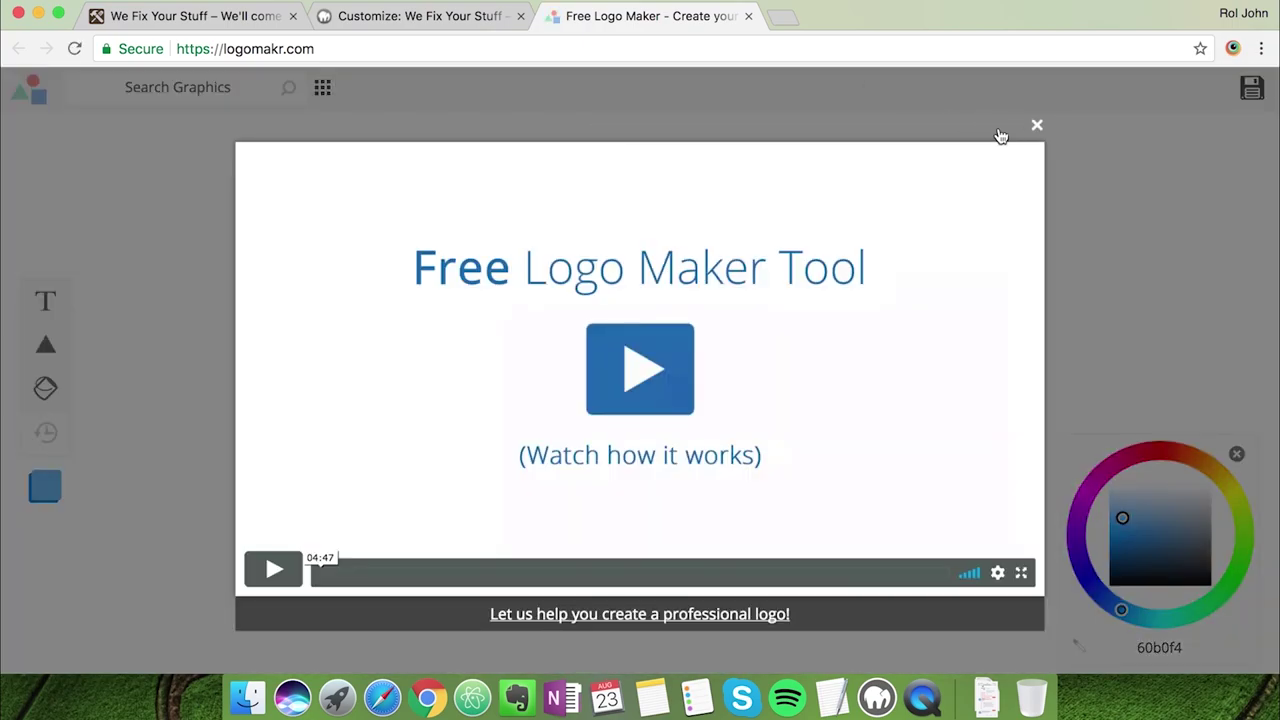
click(1033, 126)
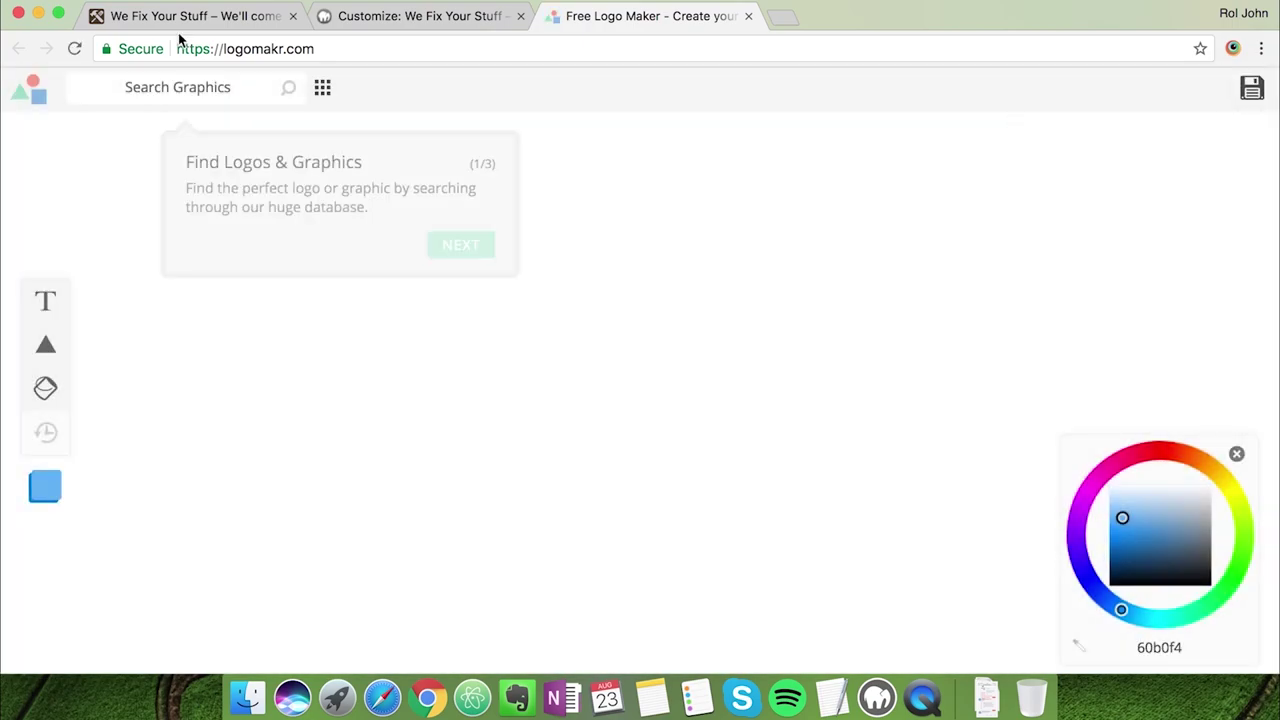
click(129, 84)
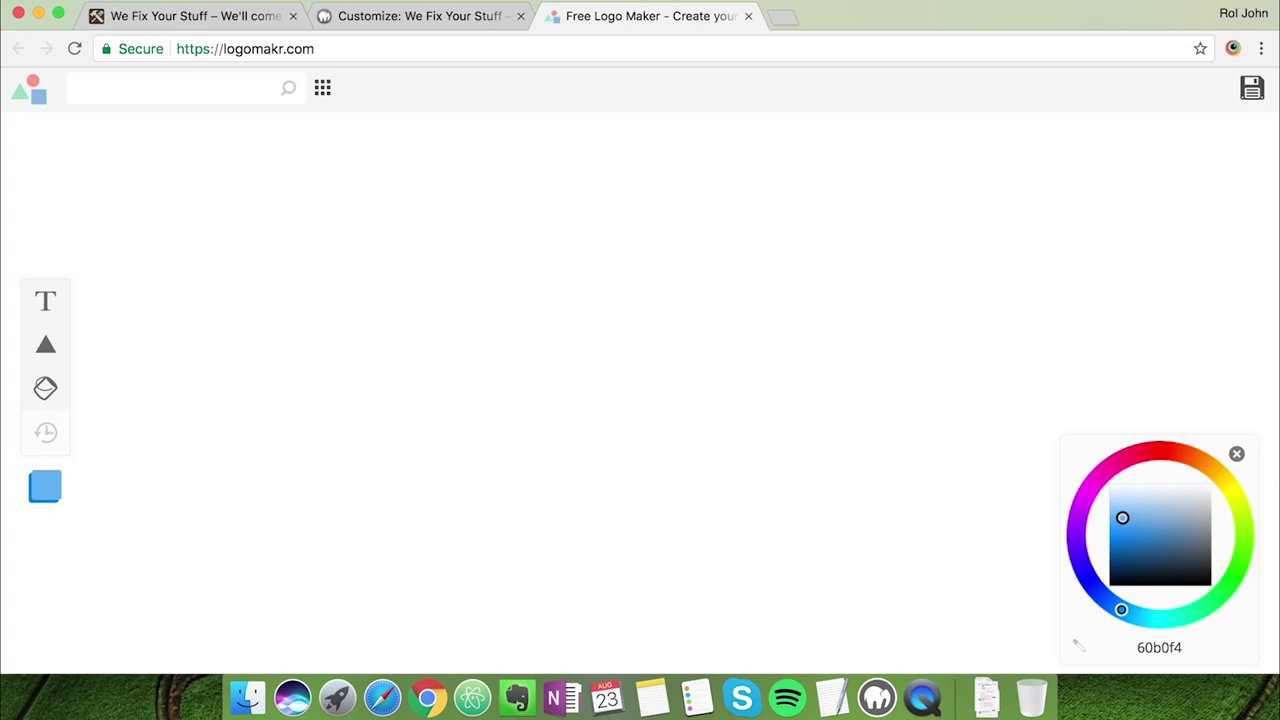
text(tools)
key(Return)
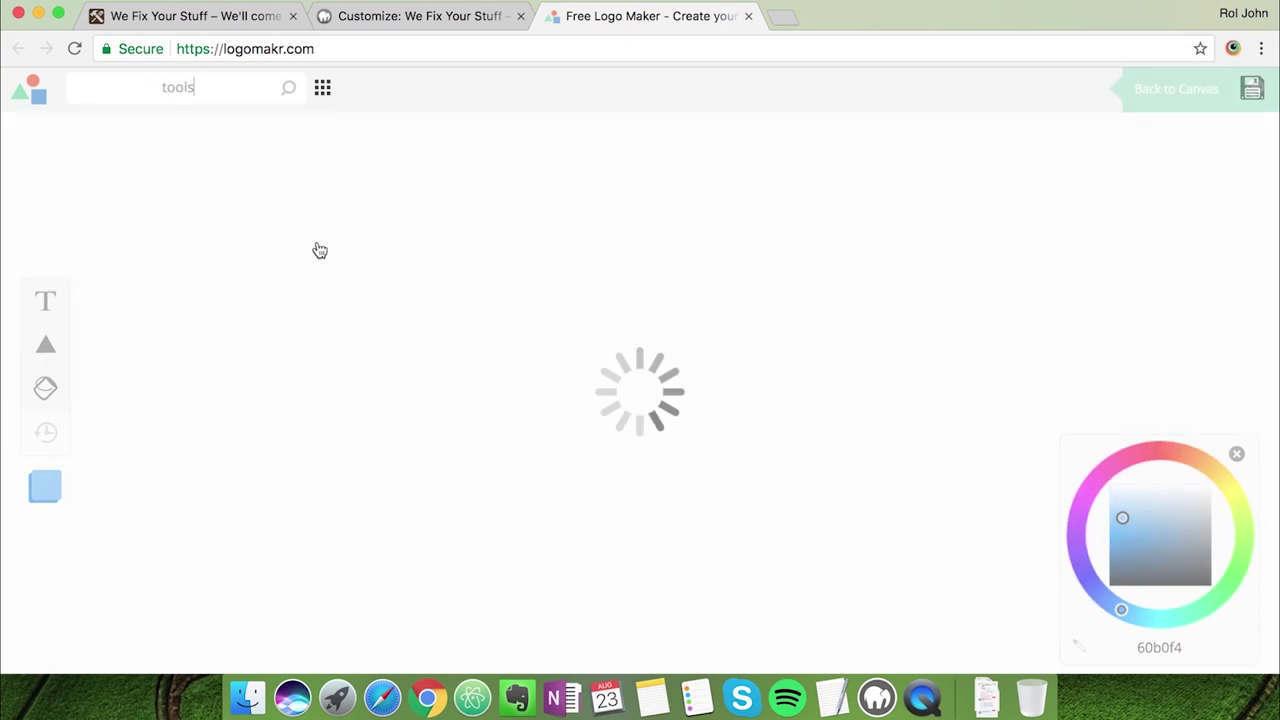
click(232, 266)
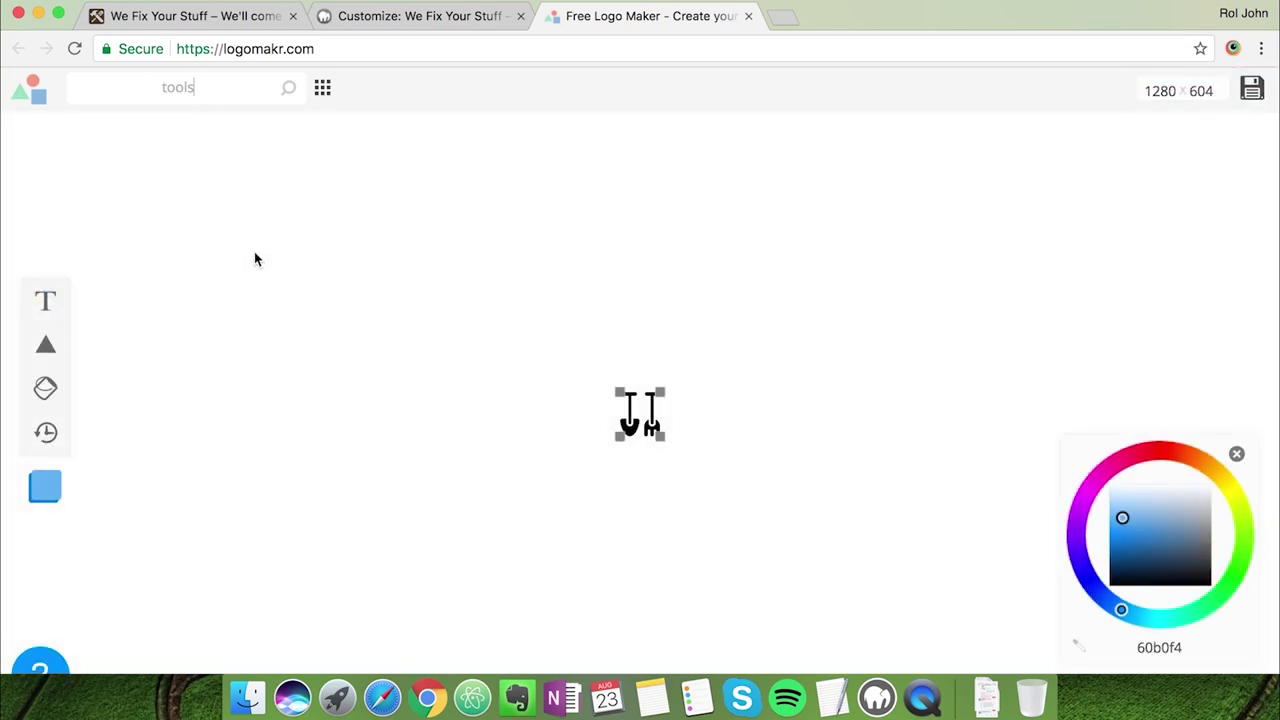
drag(649, 414, 458, 414)
Add black 000000 text 'We Fix Your Stuff' to the right of the icon
click(47, 305)
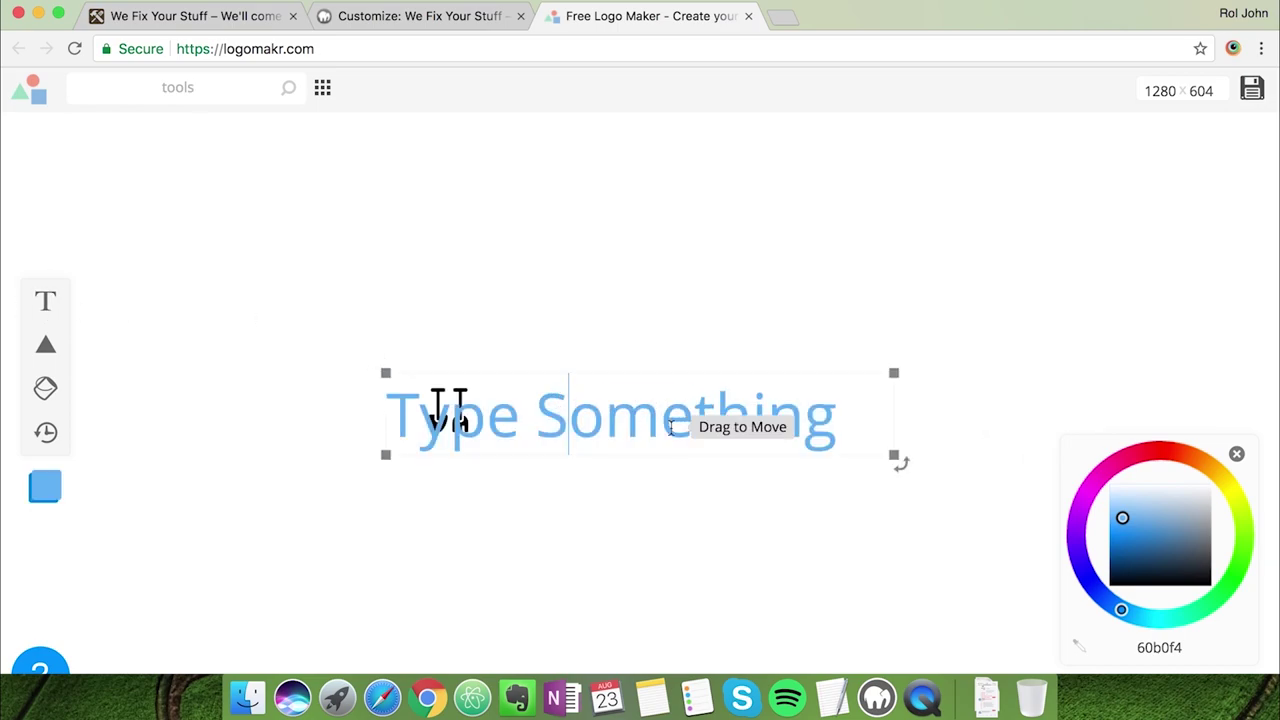
key(BackSpace)
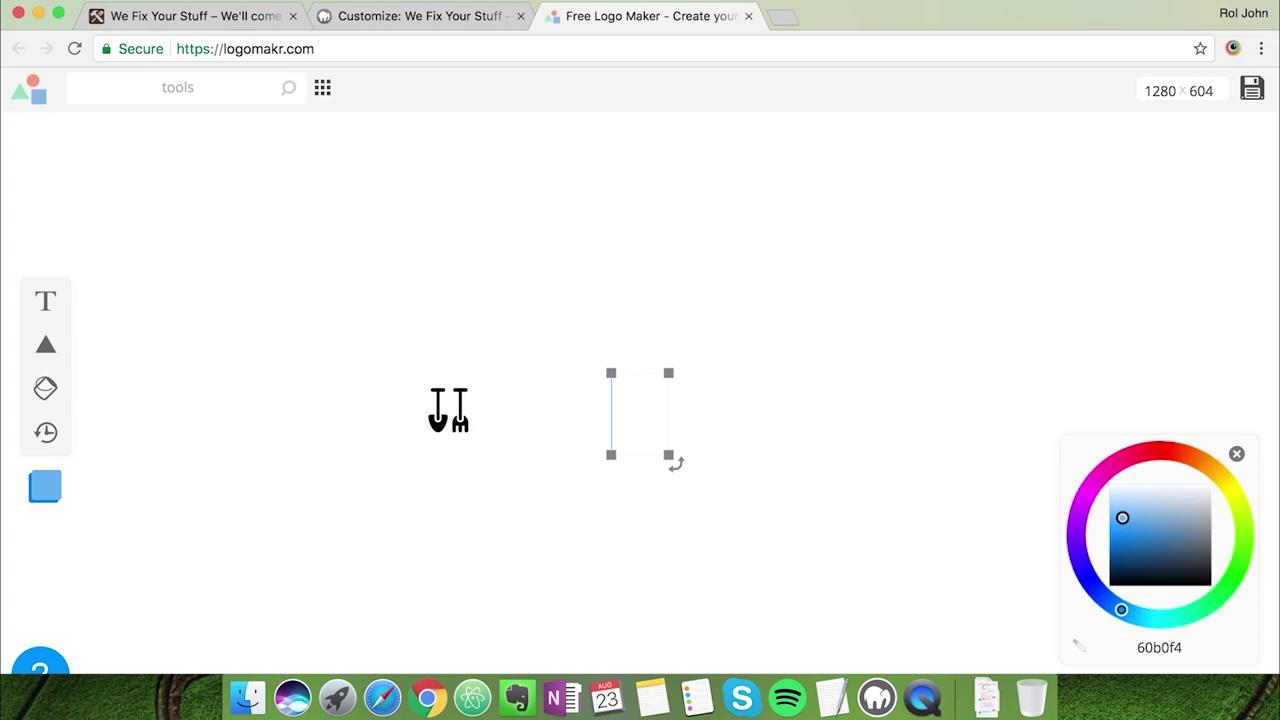
text(We Fix Your St)
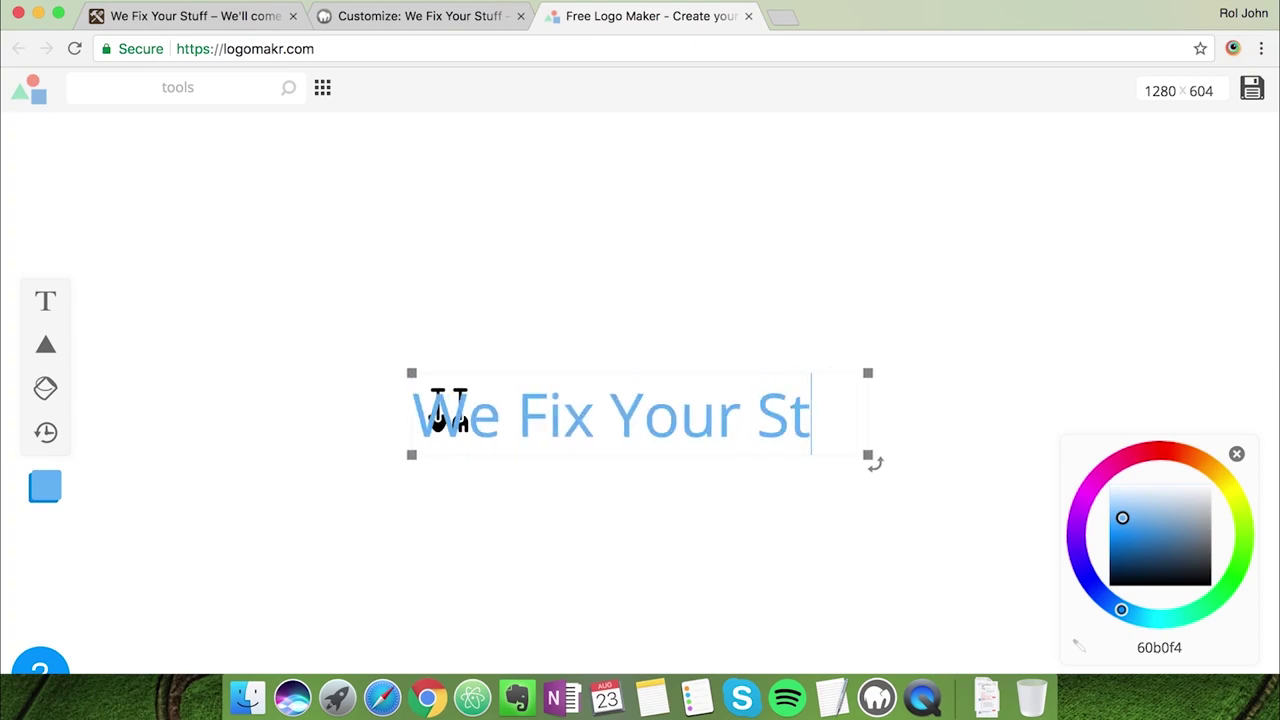
text(uff)
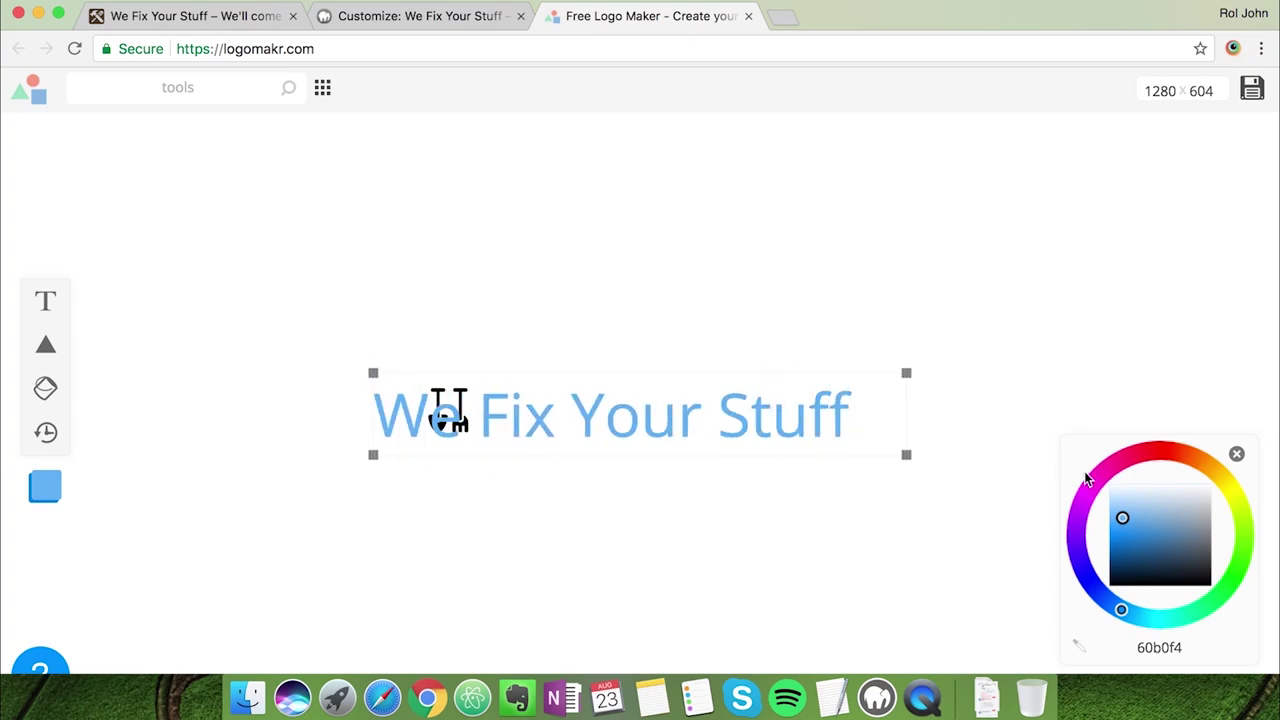
key(super+a)
drag(1122, 518, 1090, 597)
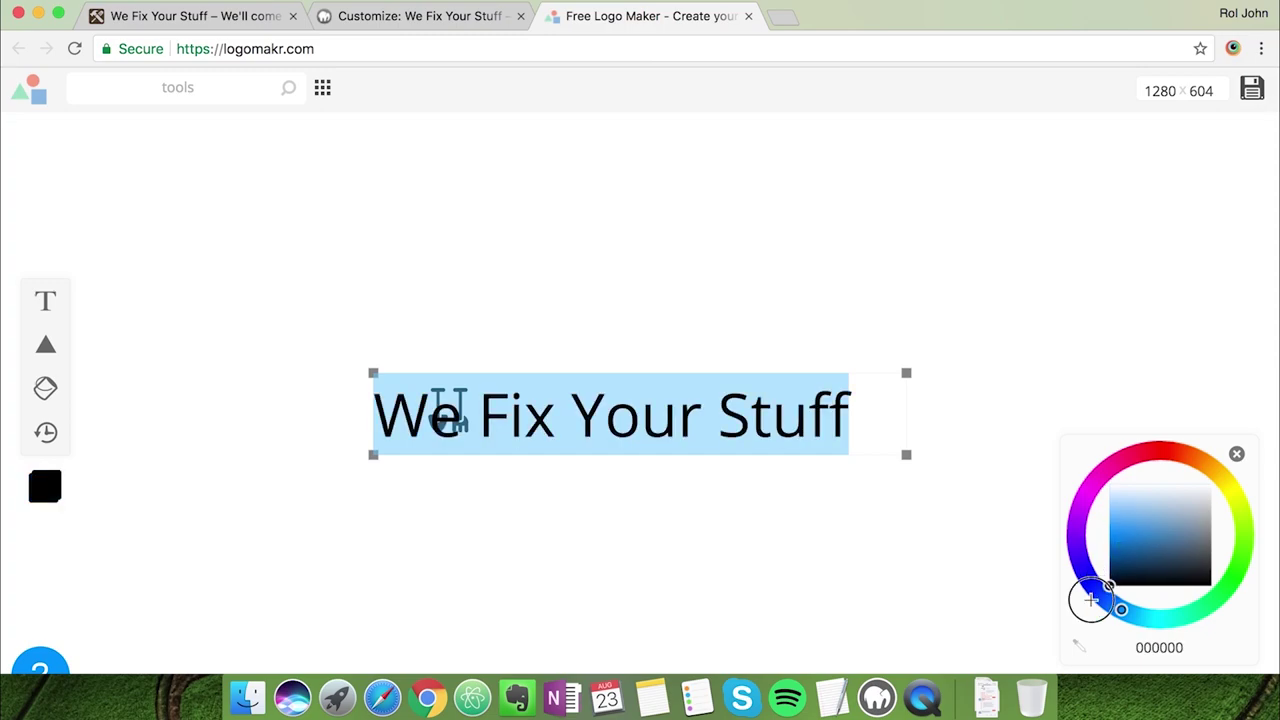
click(992, 466)
drag(723, 409, 830, 409)
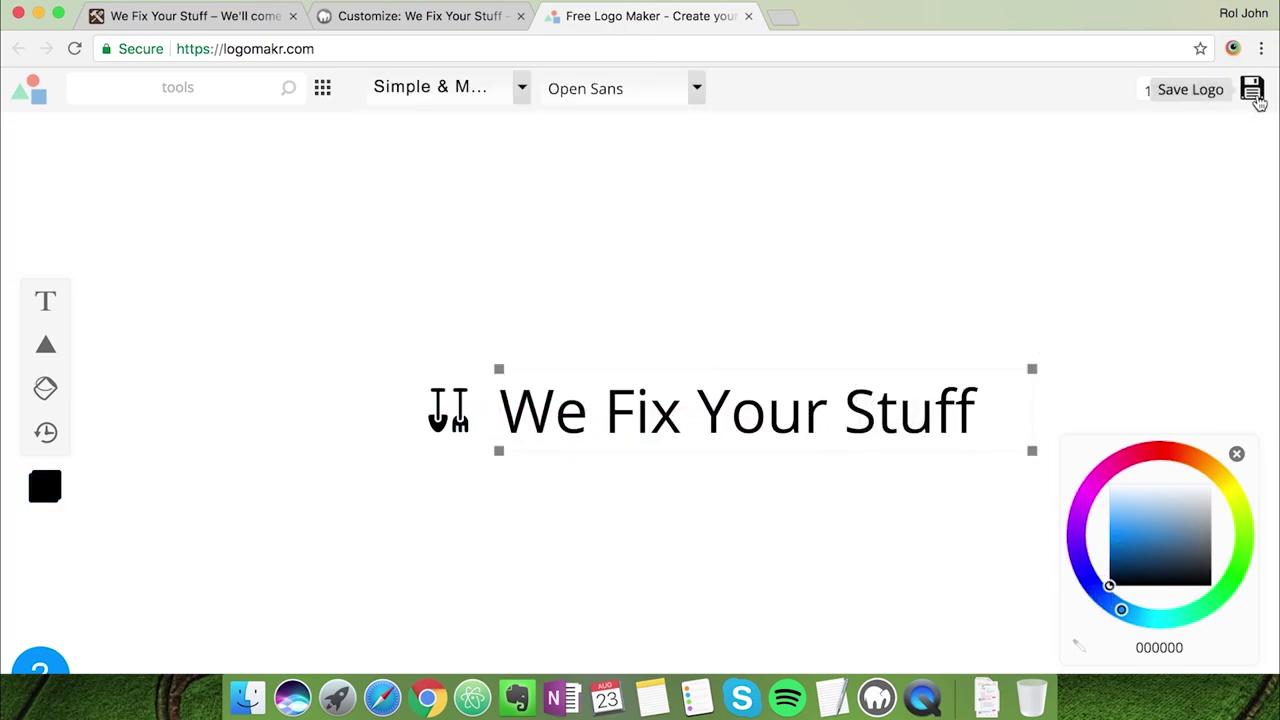
Crop the logo tightly to 557×82 and close the Logomakr tab
click(1247, 620)
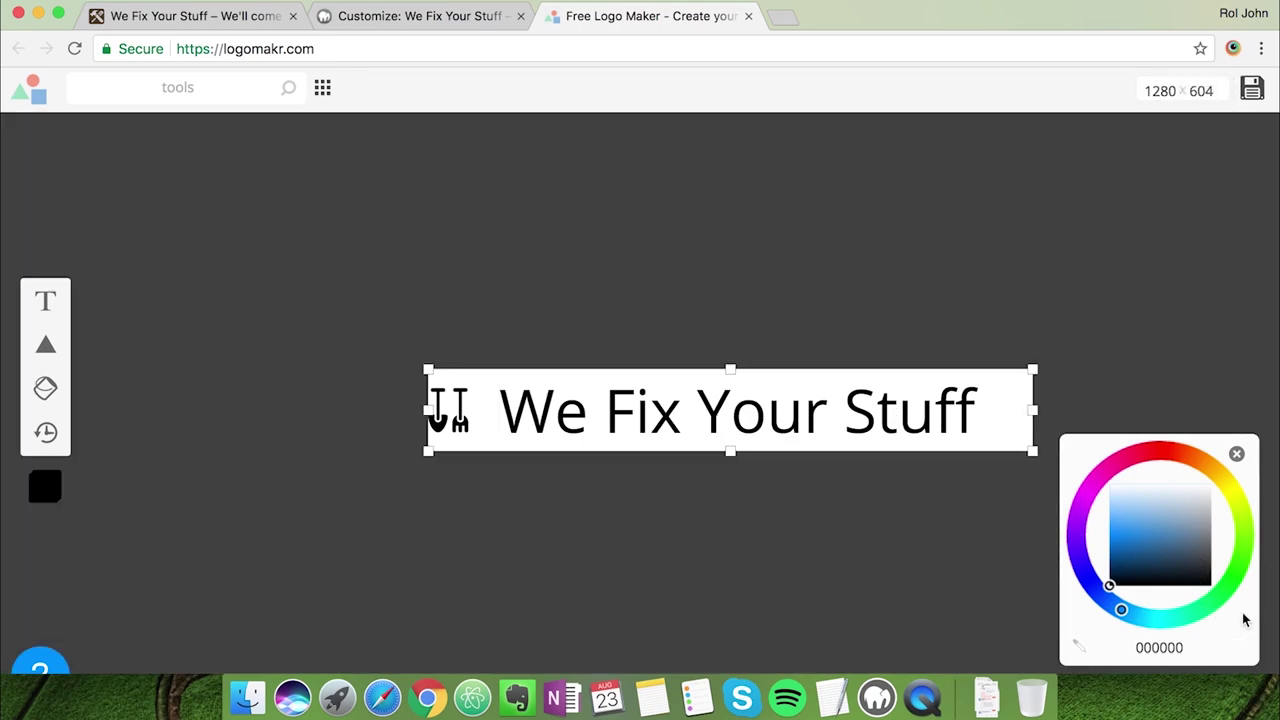
drag(1033, 410, 986, 410)
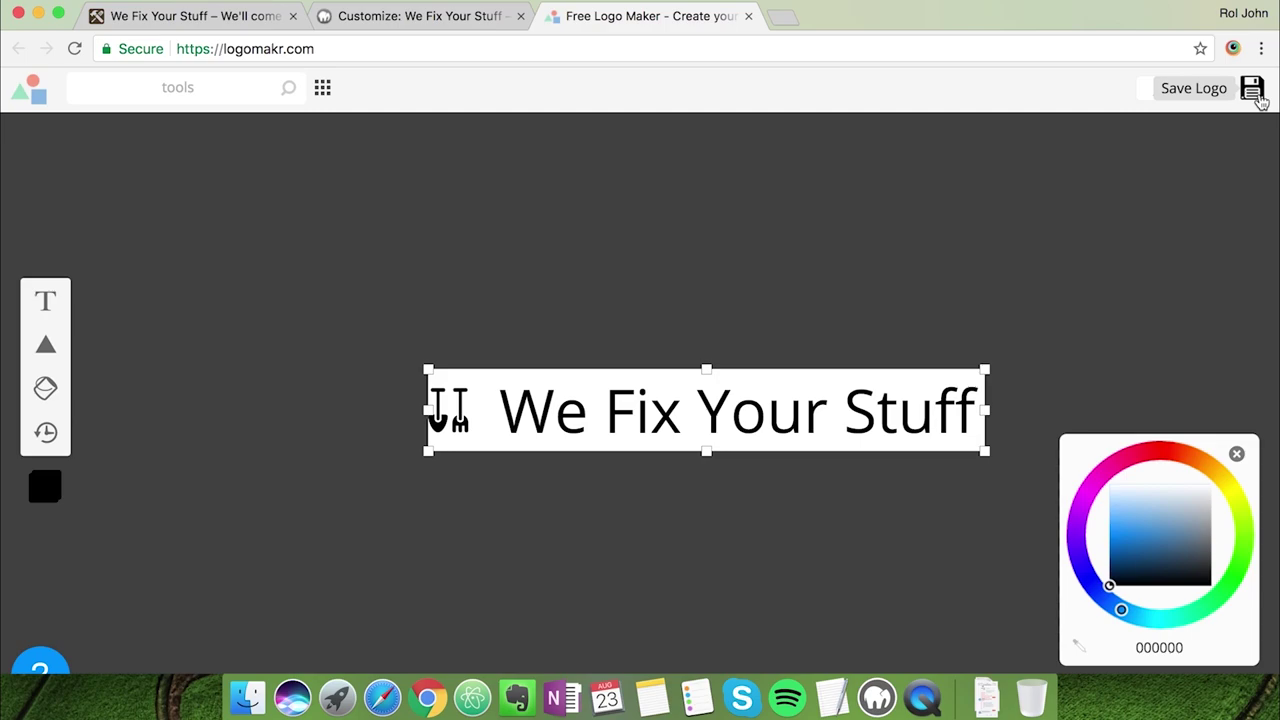
click(749, 17)
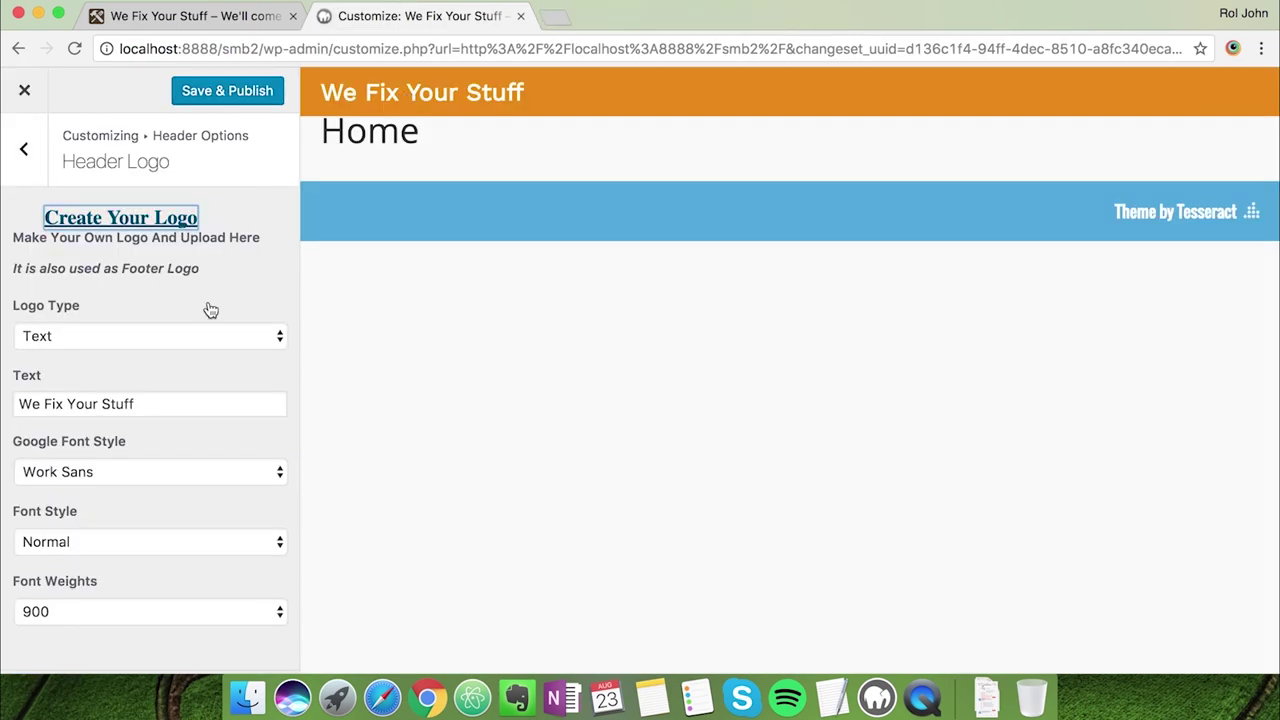
Switch Logo Type to Image and upload hm-logo-4.png as the header logo
click(112, 323)
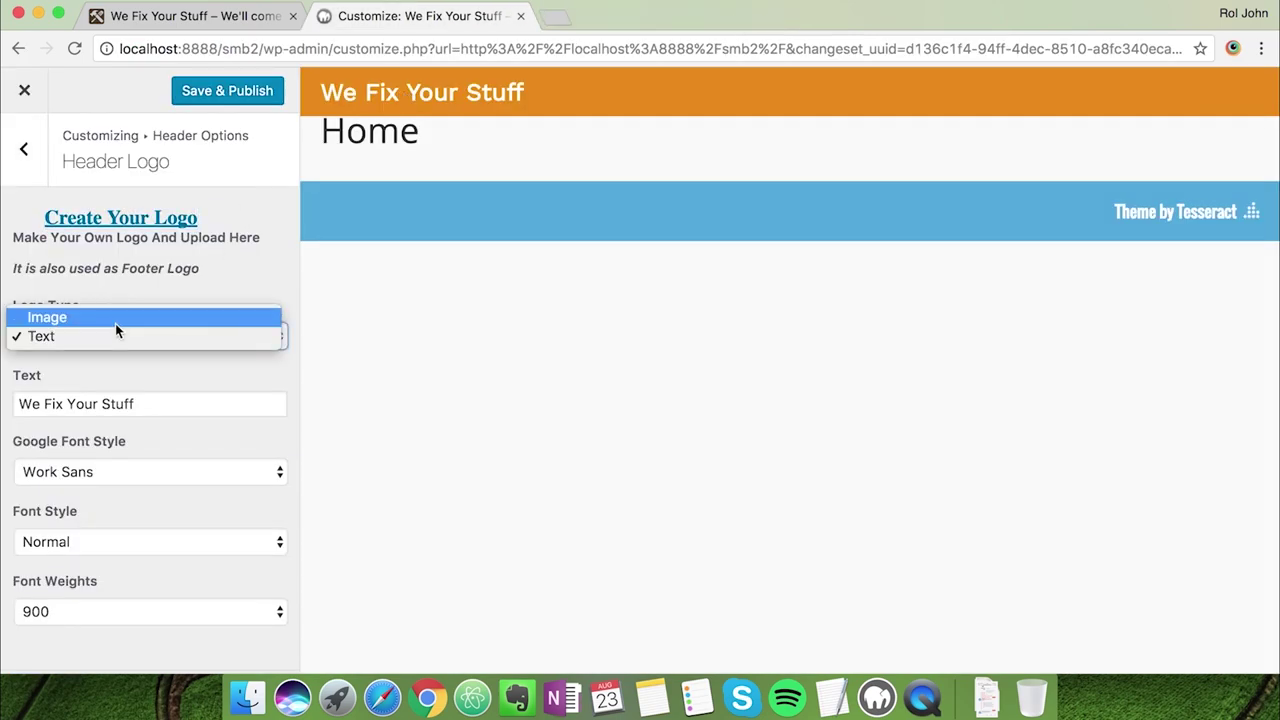
click(114, 321)
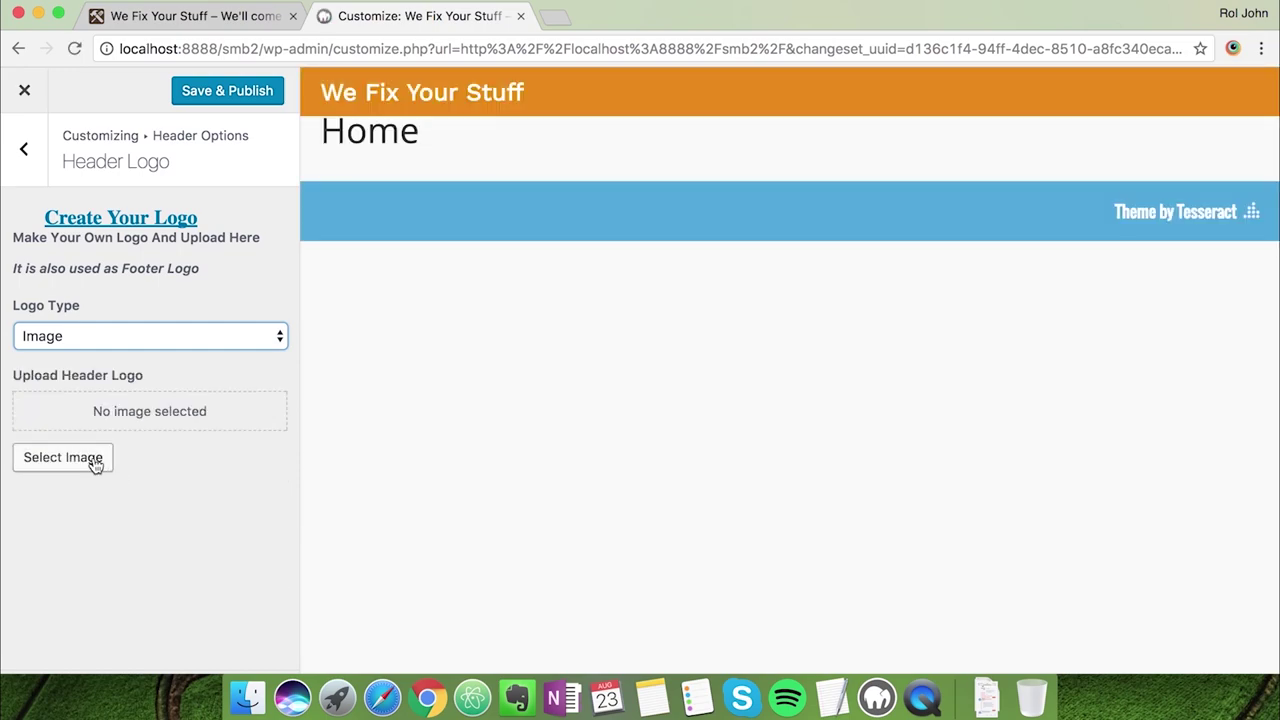
click(95, 462)
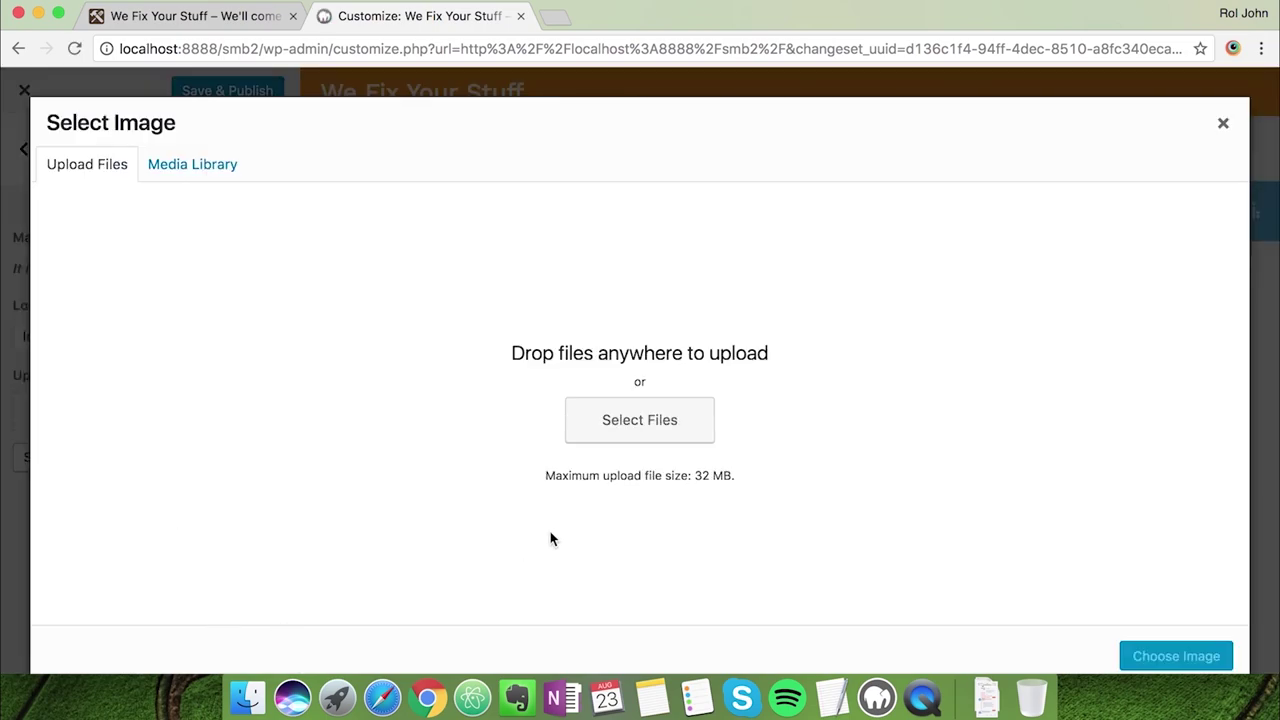
click(629, 440)
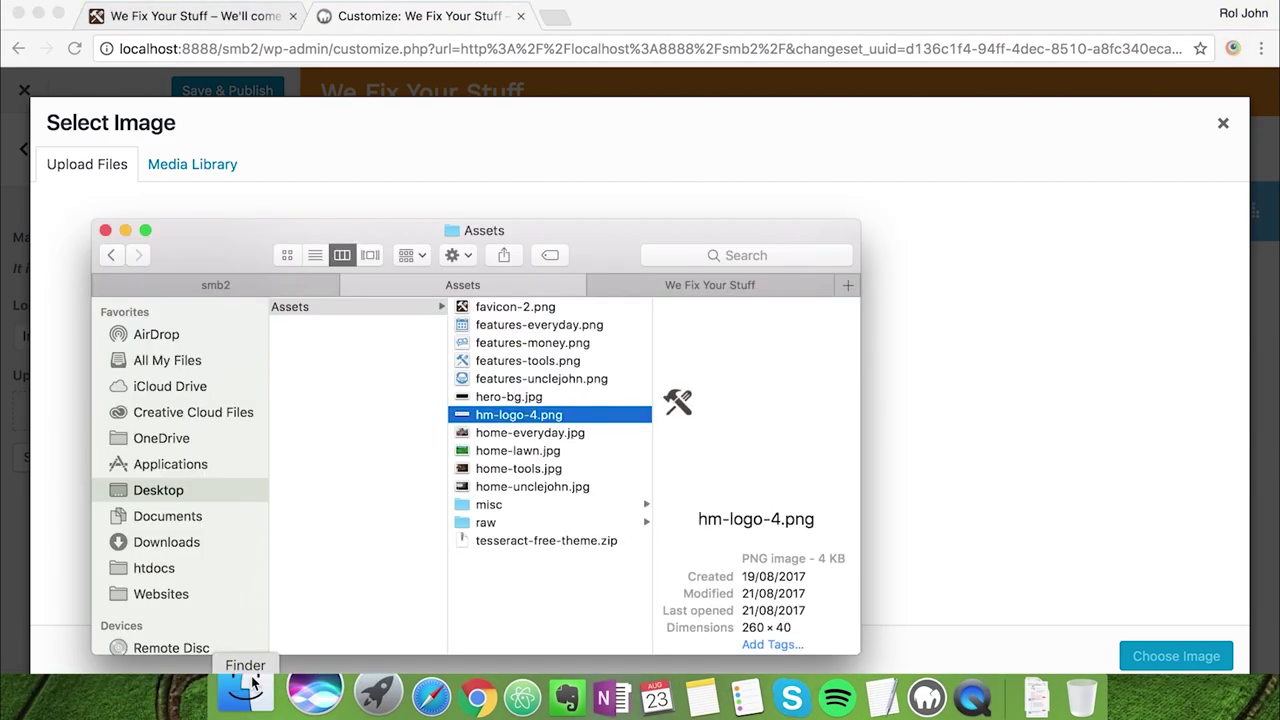
drag(520, 414, 994, 394)
click(940, 413)
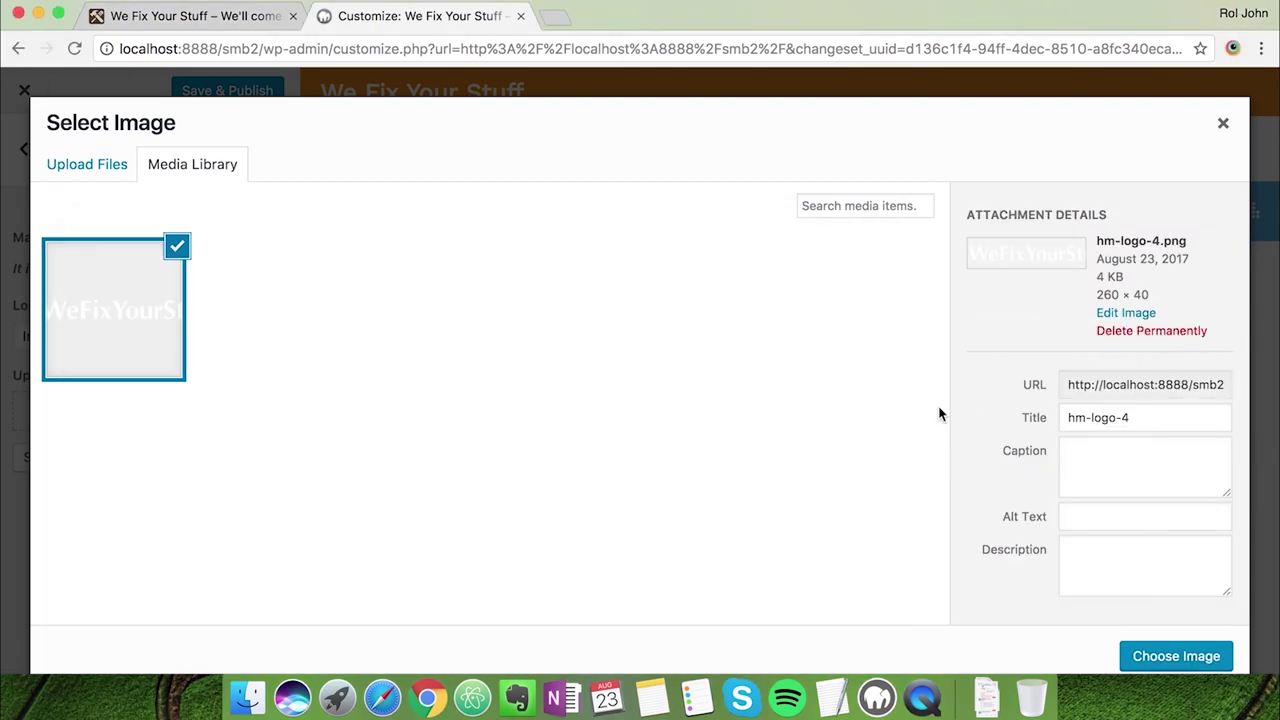
click(1190, 656)
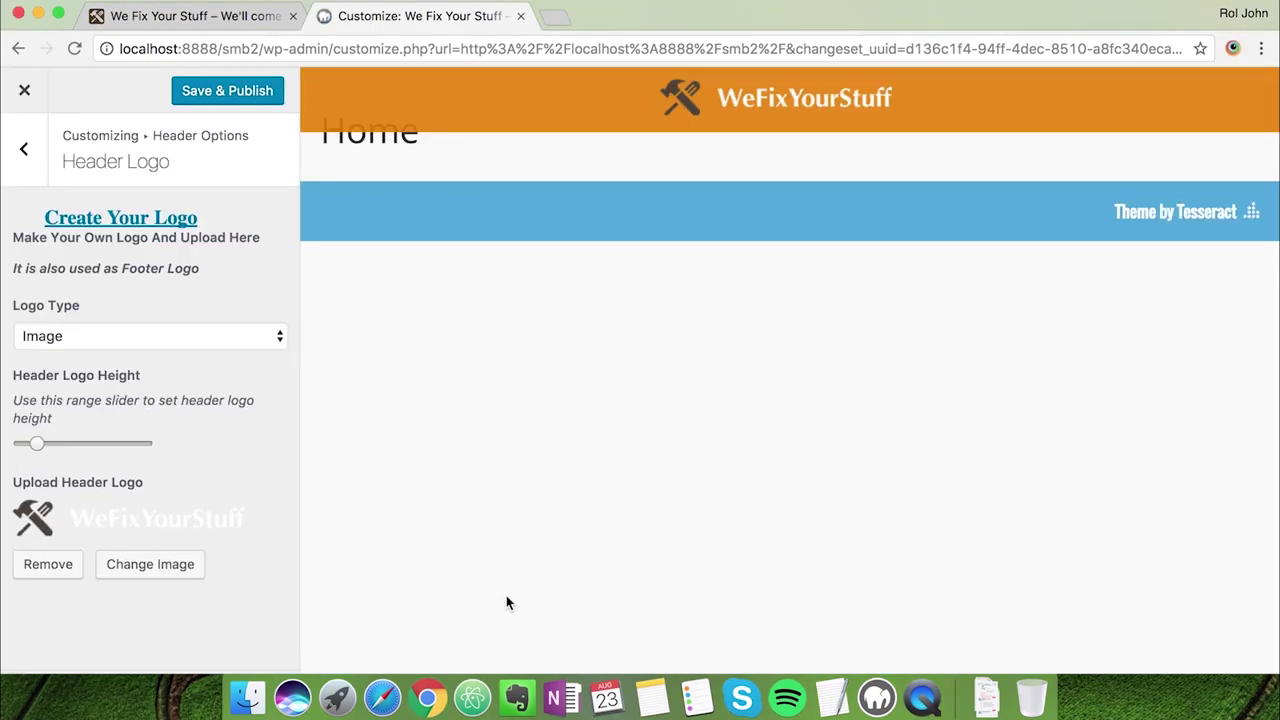
click(24, 148)
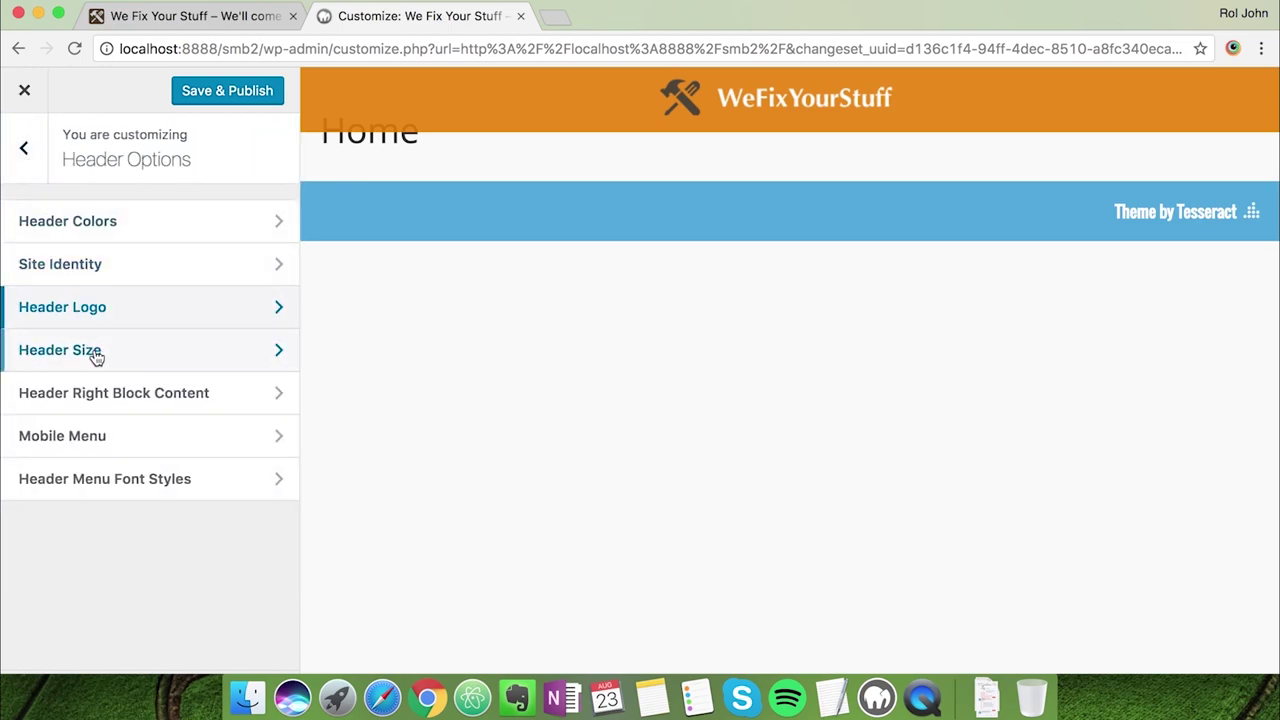
Make the header slightly taller with the Header Height slider
click(99, 352)
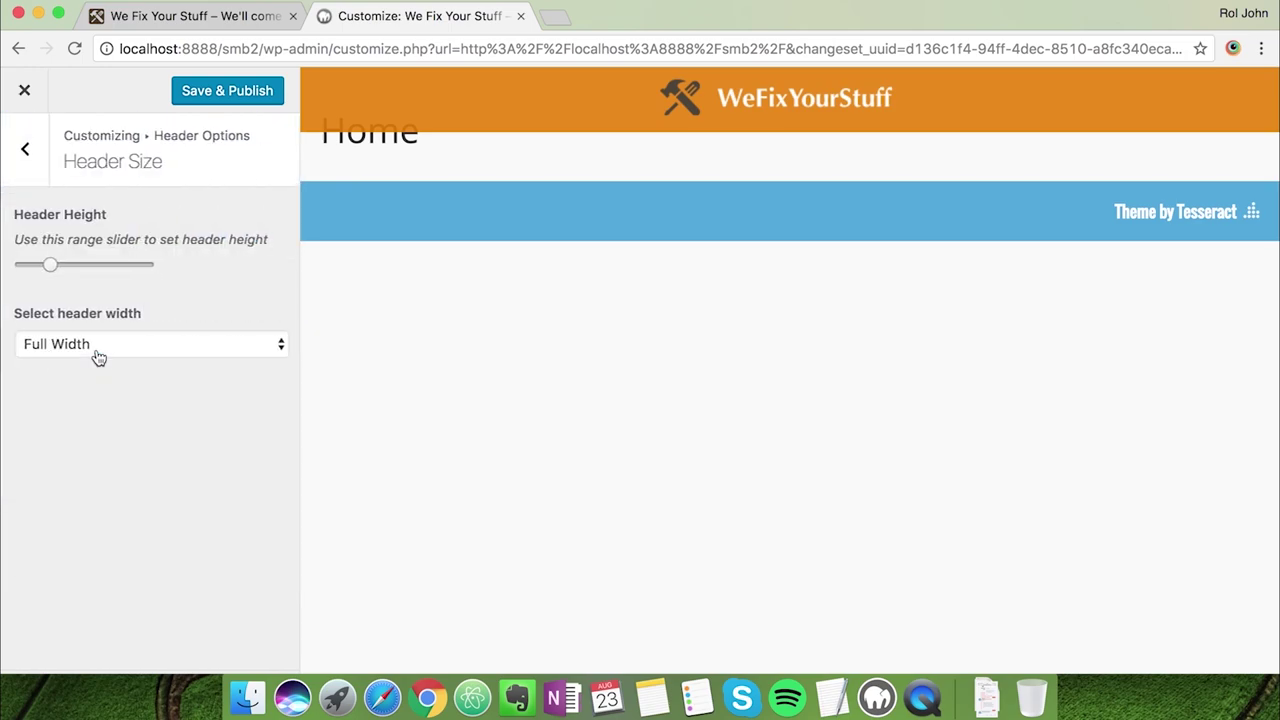
click(47, 265)
drag(45, 267, 61, 266)
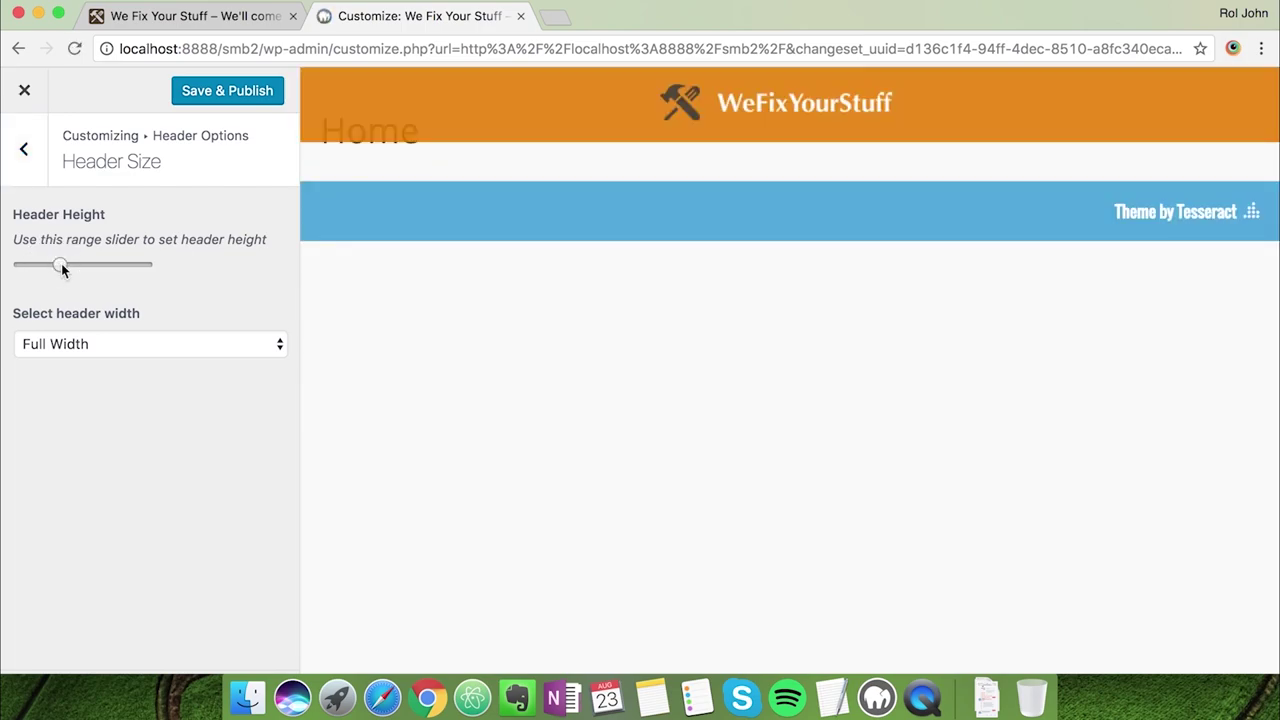
click(20, 148)
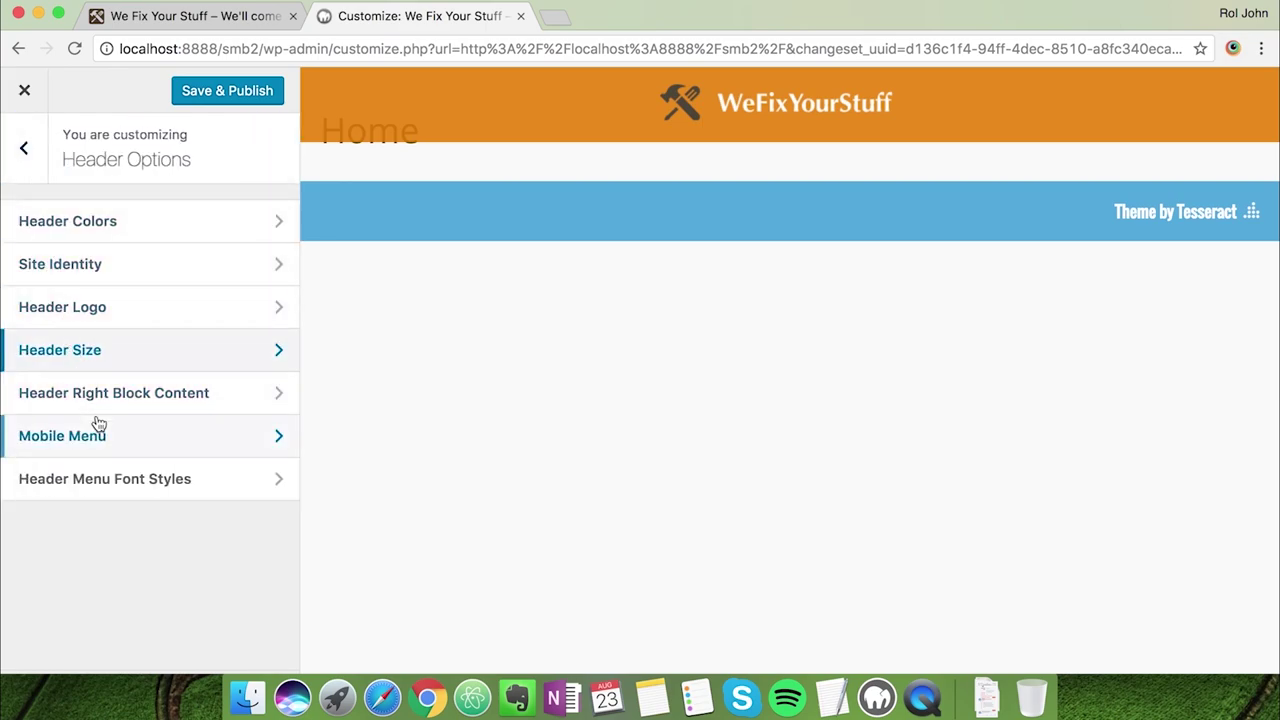
Set the Header Menu Font Styles to weight 300 and size 17
click(105, 478)
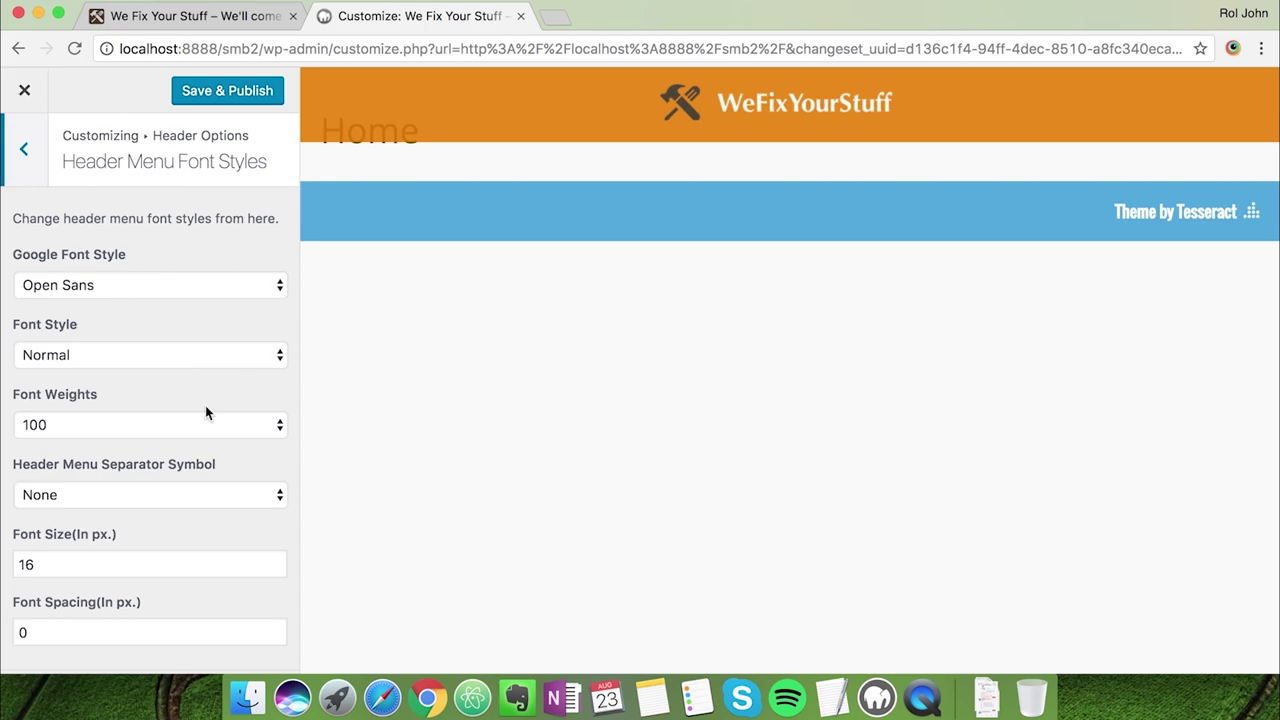
click(61, 427)
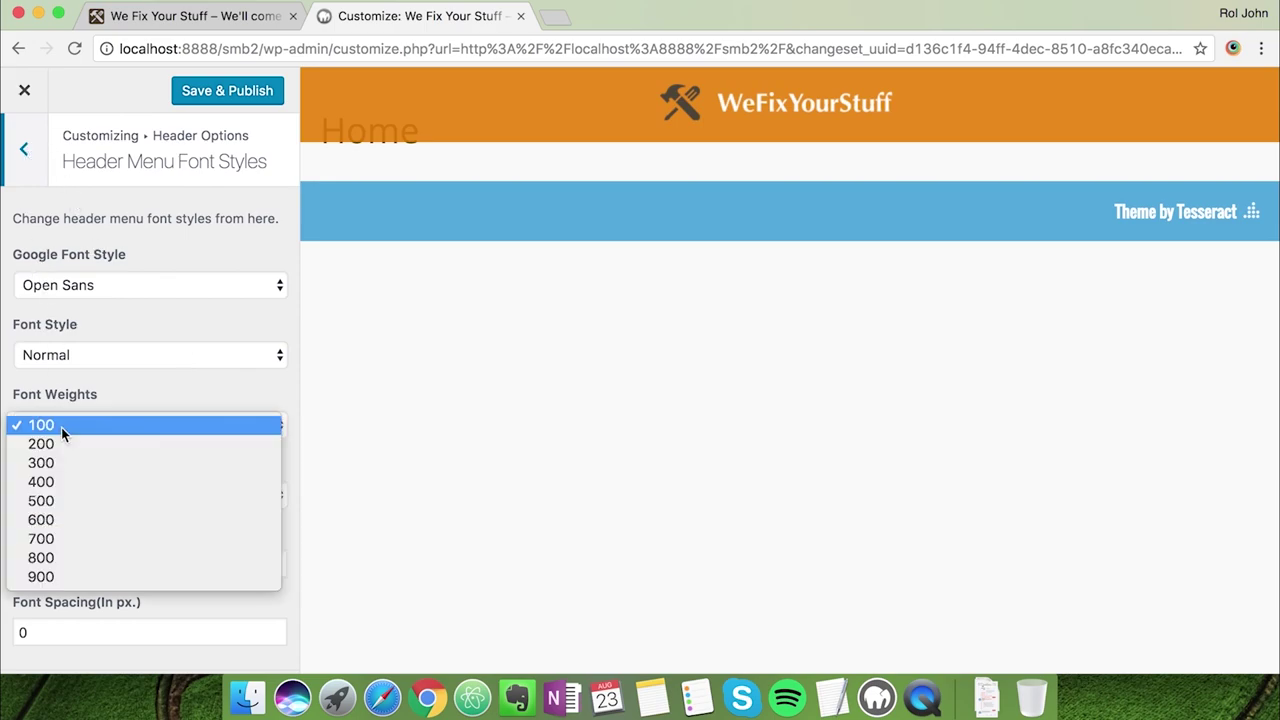
click(55, 463)
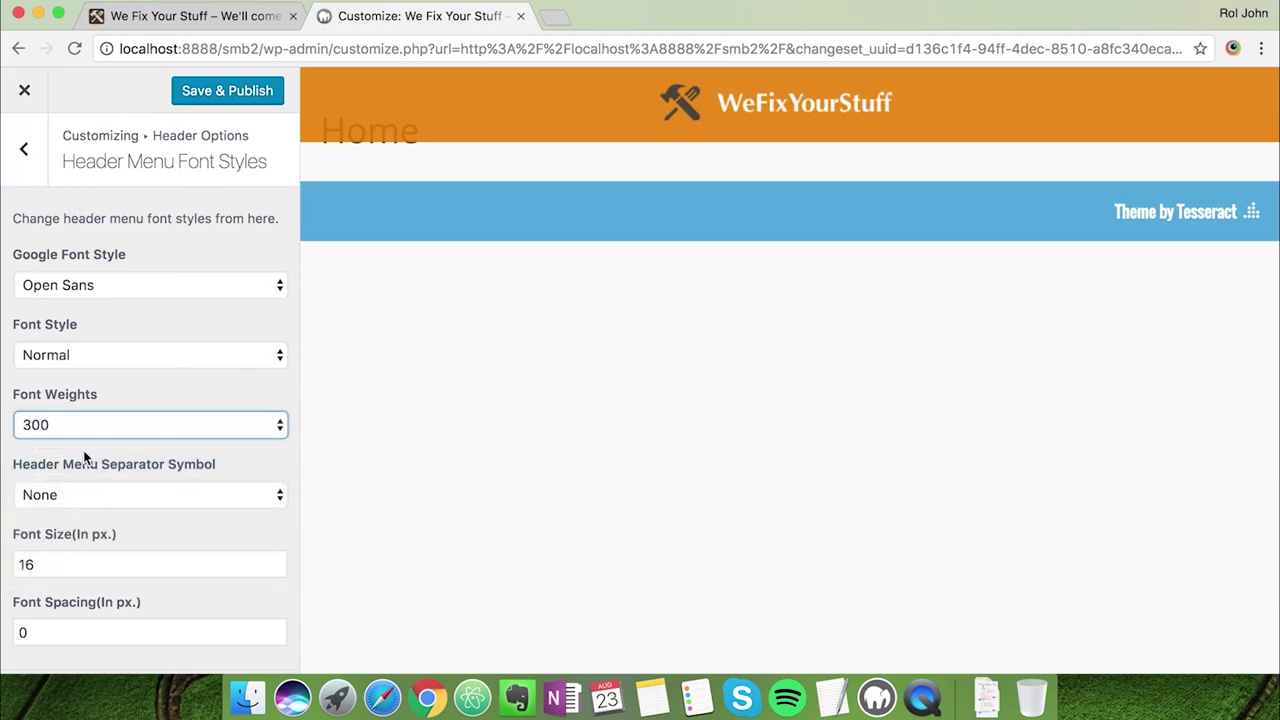
click(66, 563)
double_click(26, 564)
text(17)
click(24, 148)
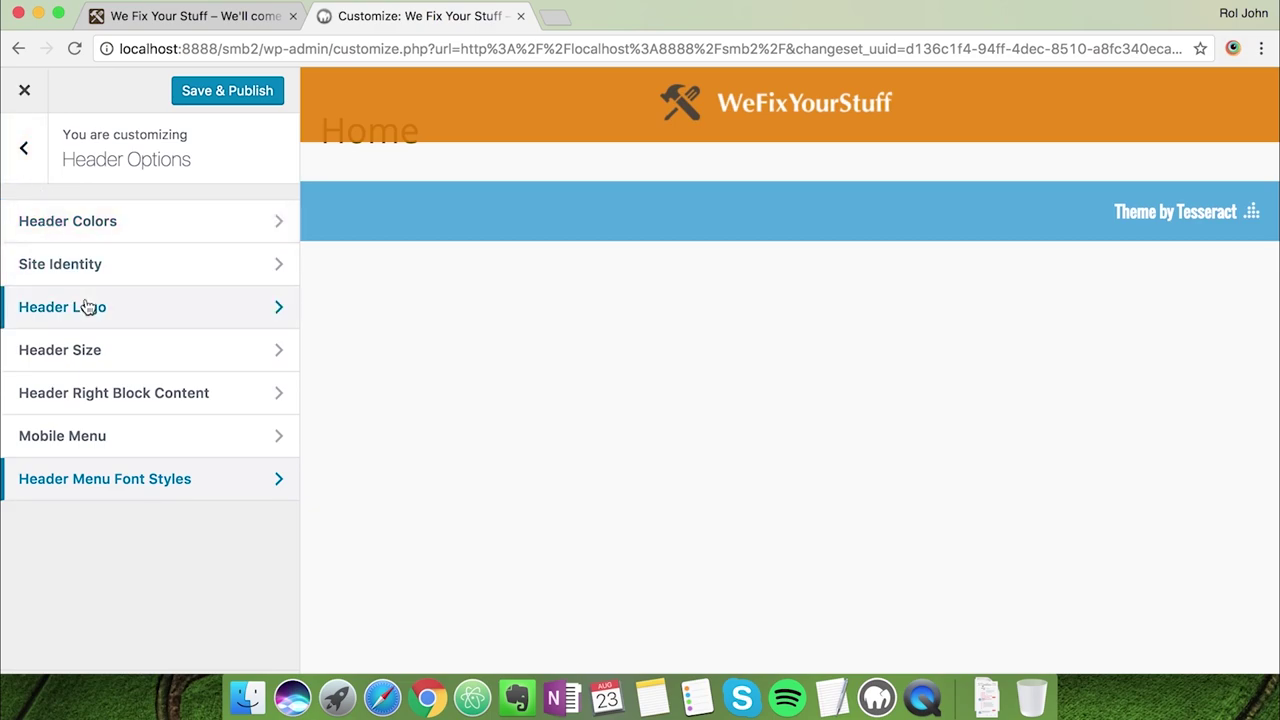
Create a menu named 'Main Menu' and tick its Header display location
click(24, 150)
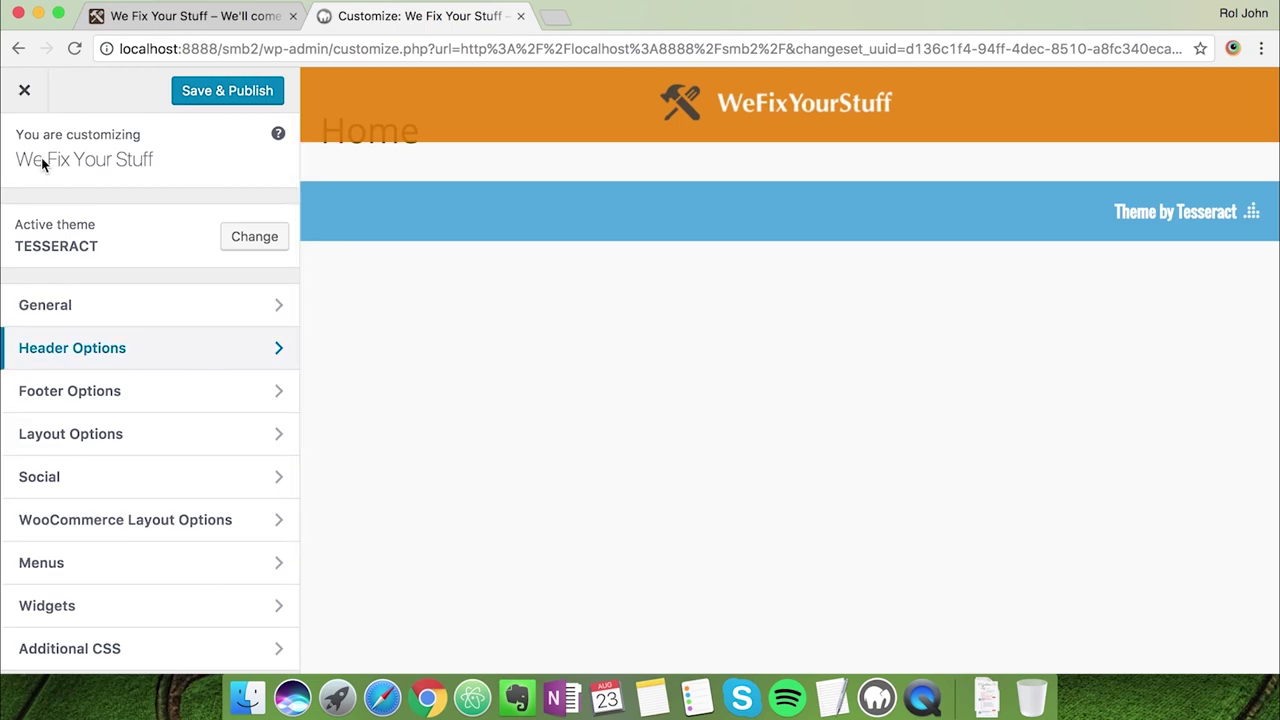
click(59, 562)
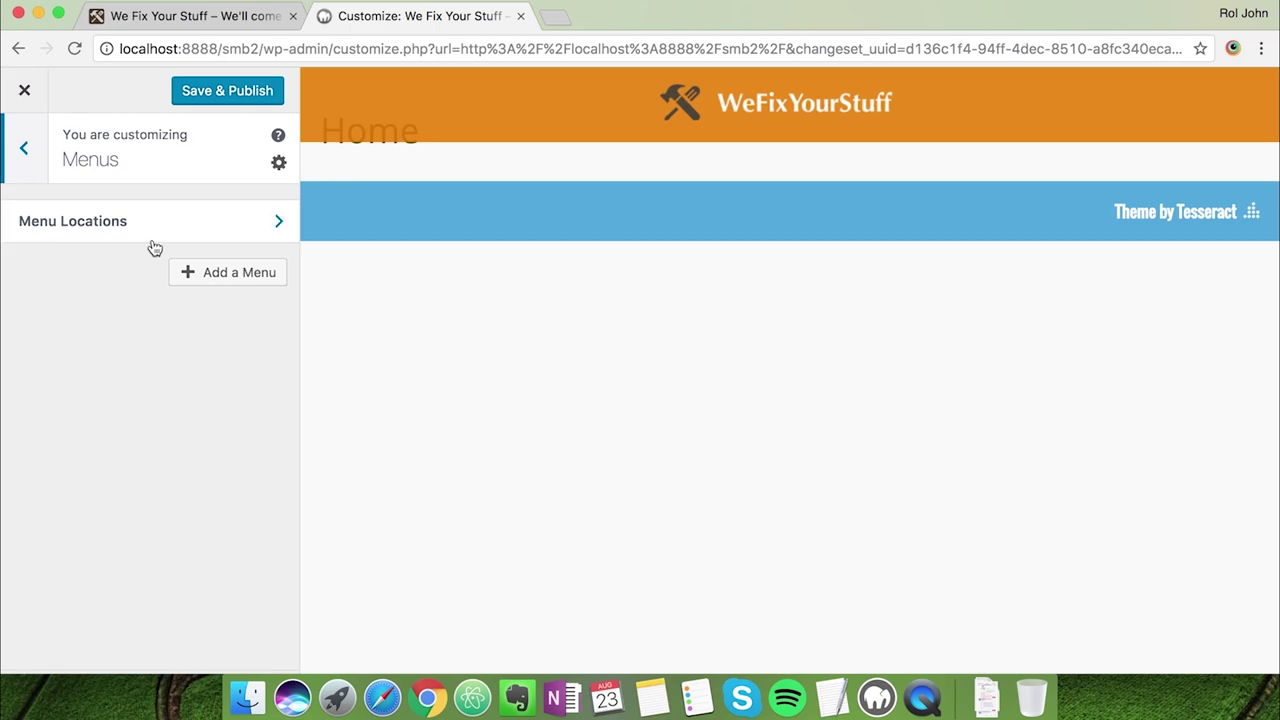
click(207, 280)
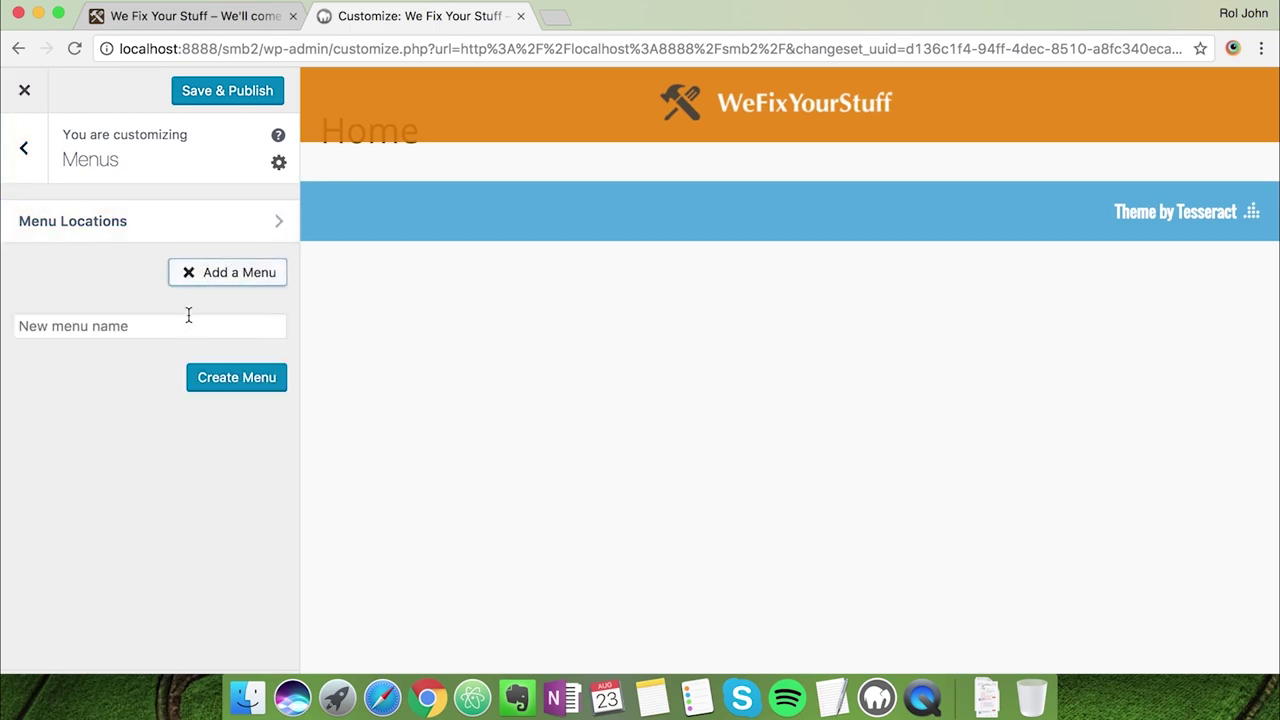
click(188, 315)
text(Main Menu)
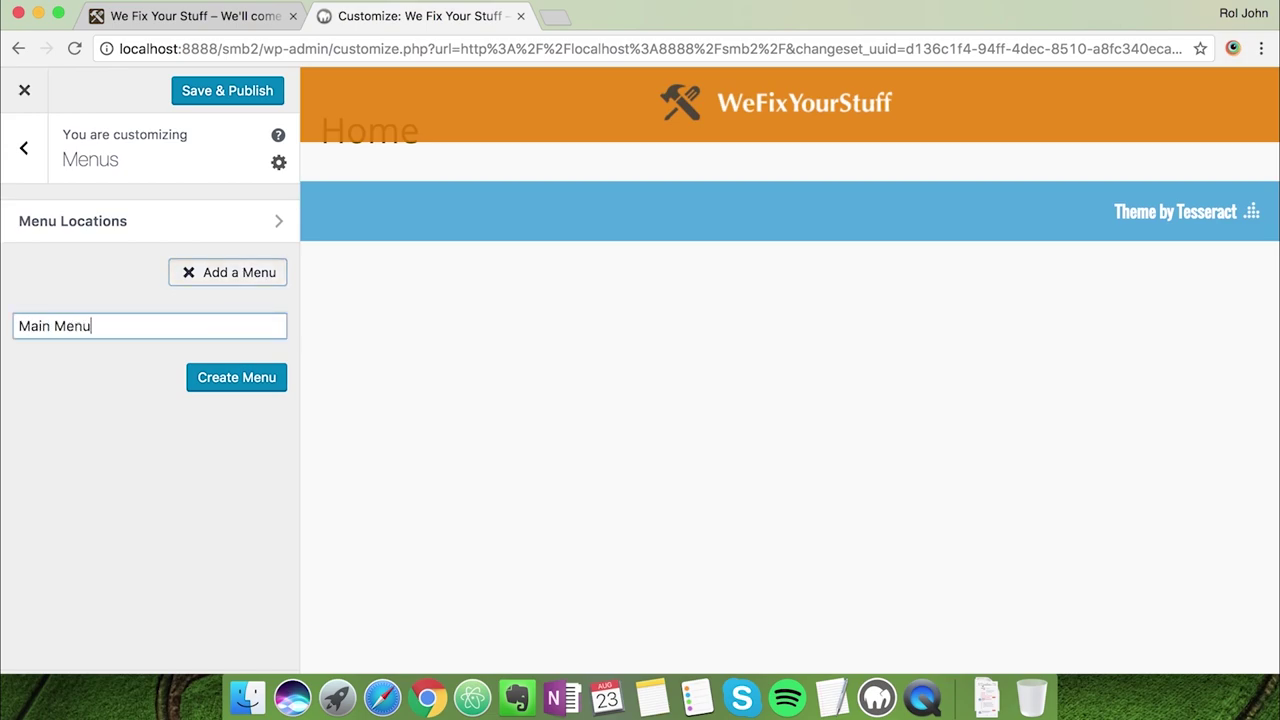
click(248, 385)
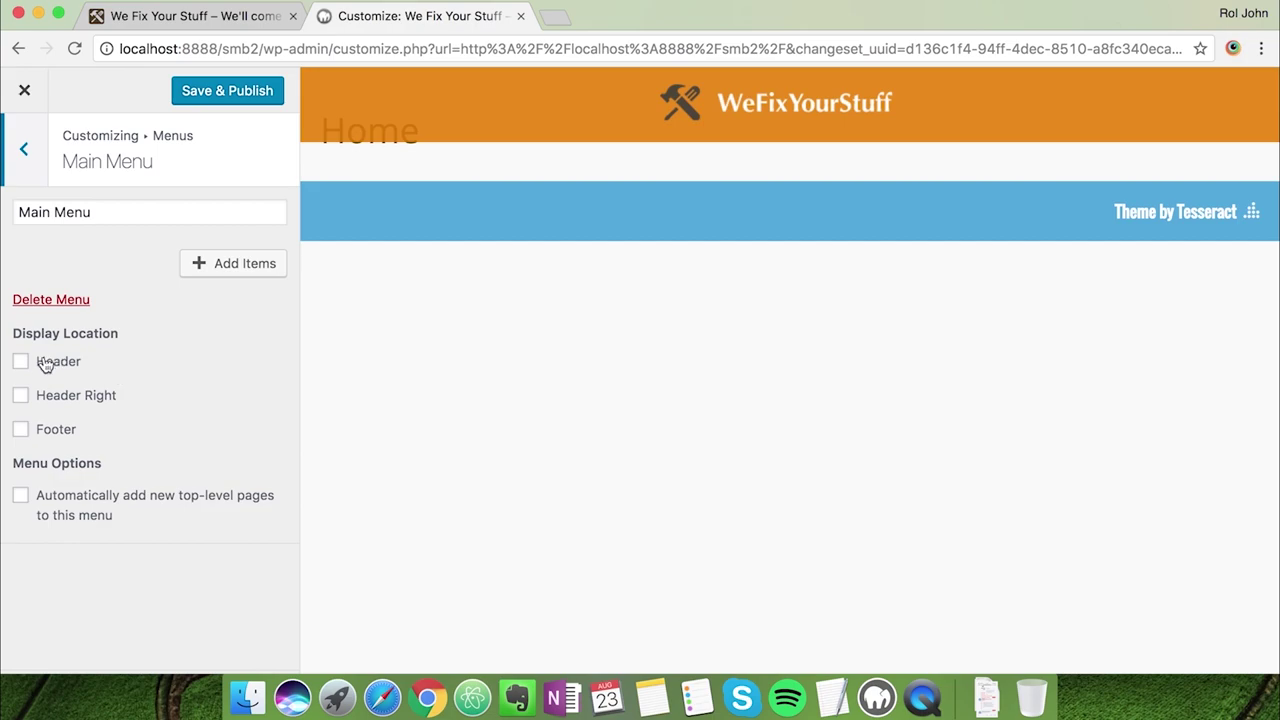
click(21, 364)
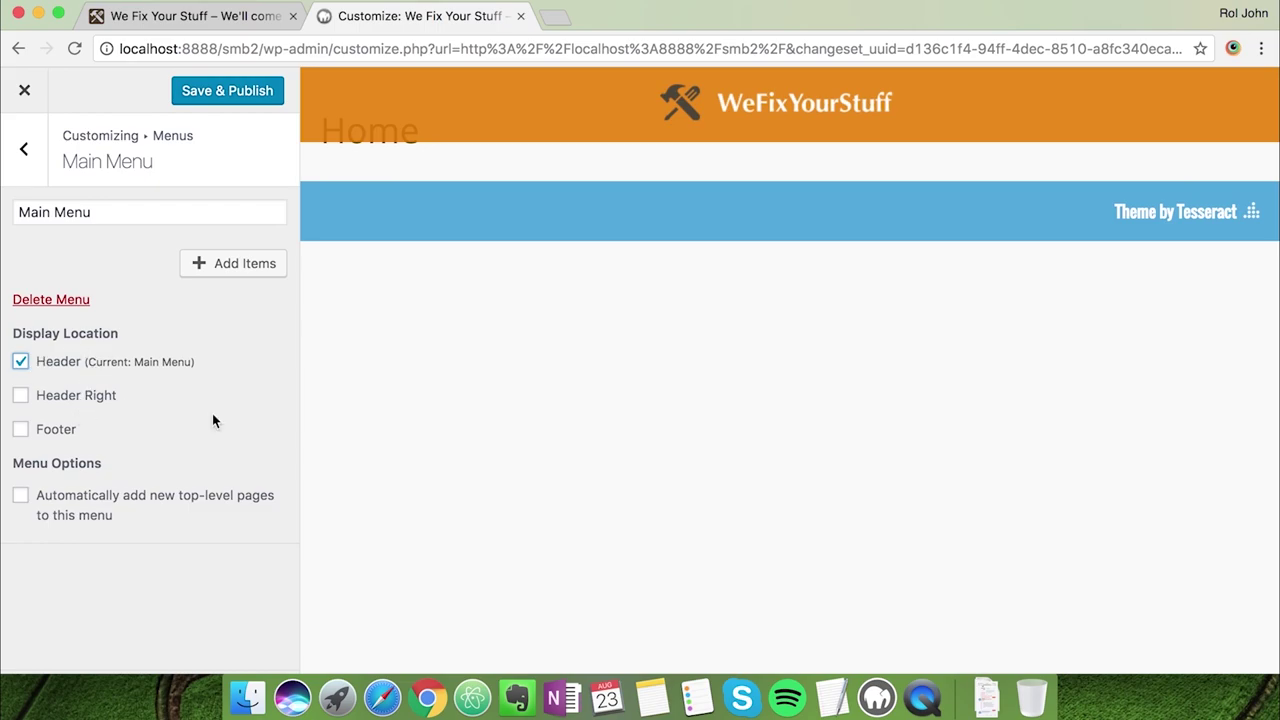
Add Home, Testimonials, Contact Us, About Us and Our Services pages to Main Menu
click(229, 264)
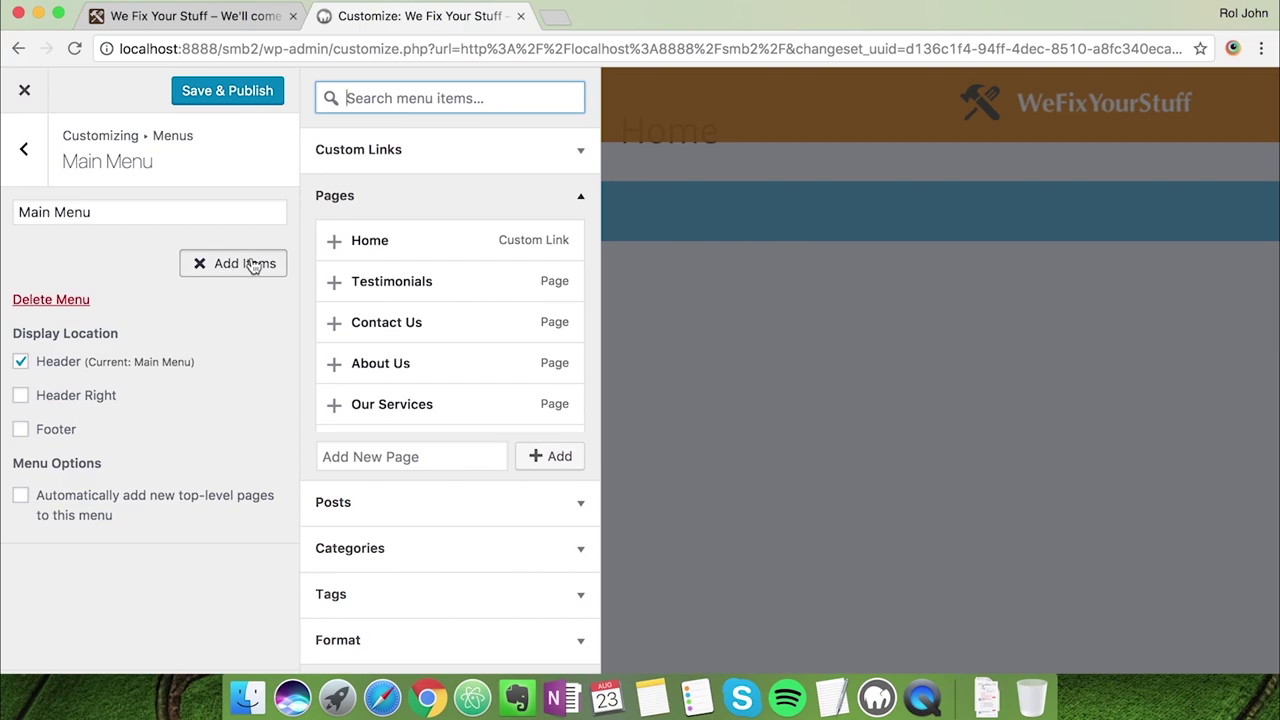
click(334, 241)
click(334, 281)
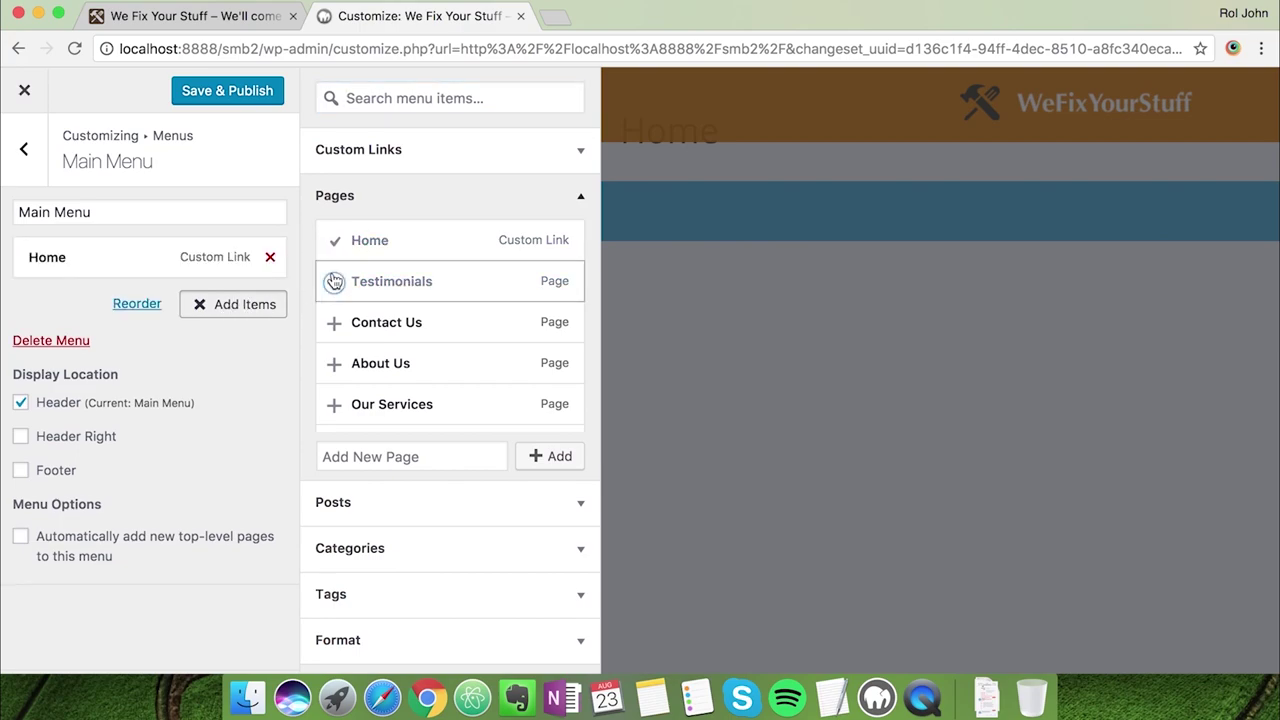
click(336, 334)
click(334, 365)
click(334, 405)
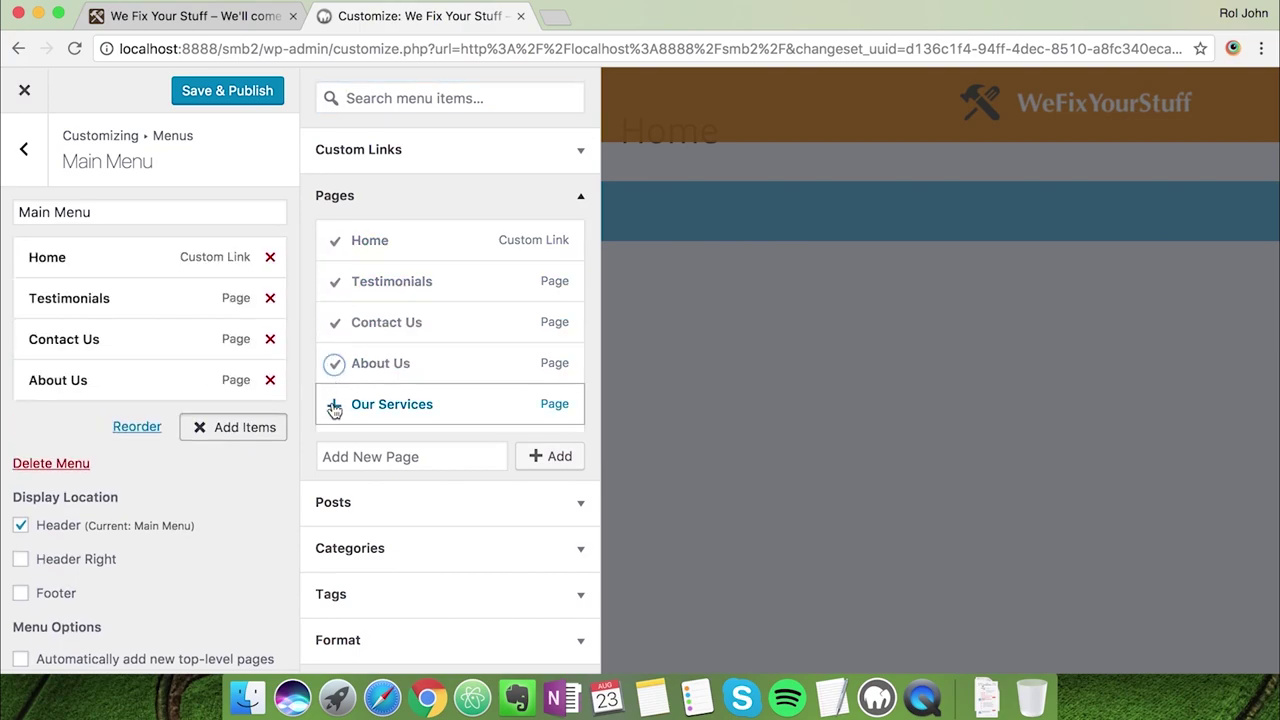
click(247, 467)
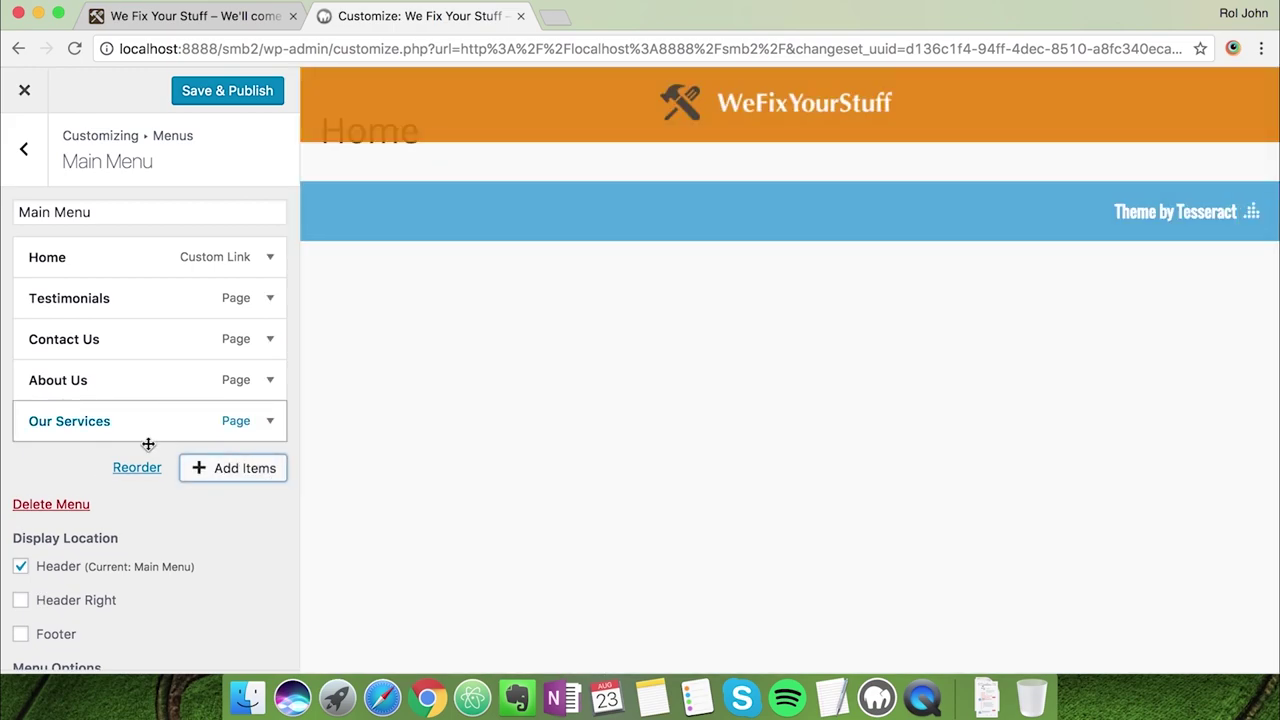
Reorder the menu to Home, Our Services, About Us, Contact Us, Testimonials
click(136, 467)
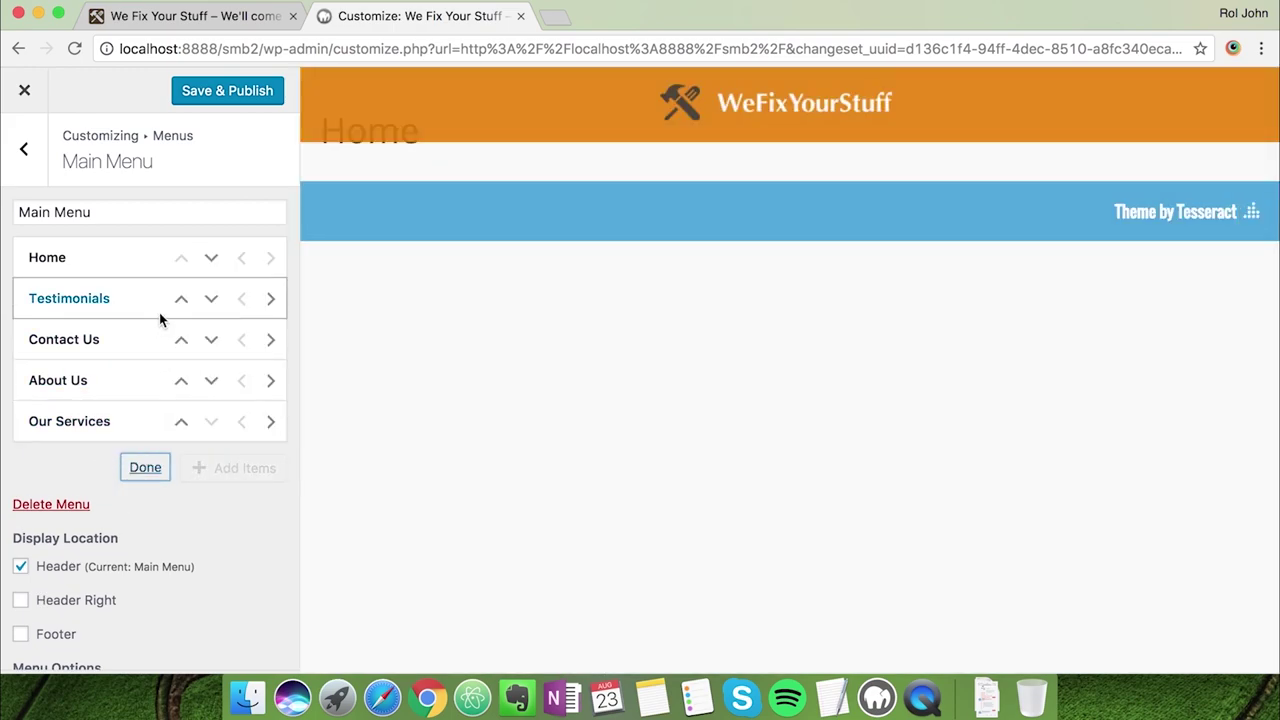
click(181, 421)
click(181, 380)
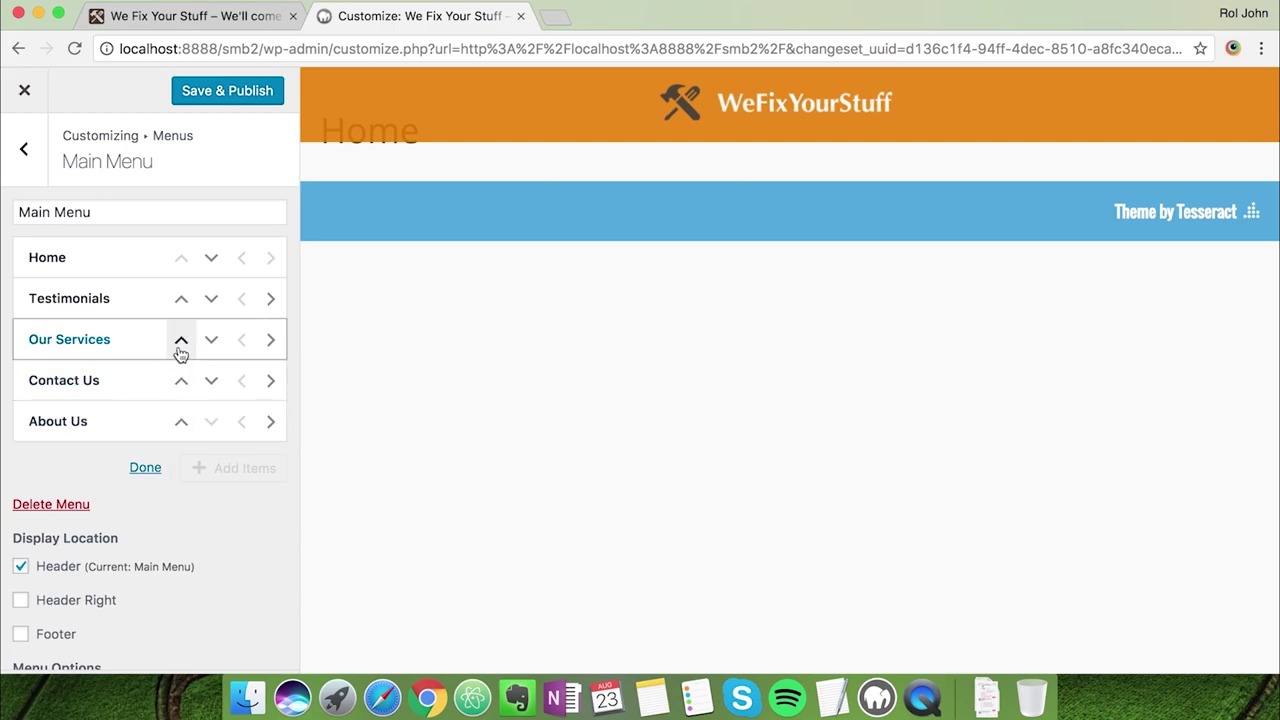
click(181, 345)
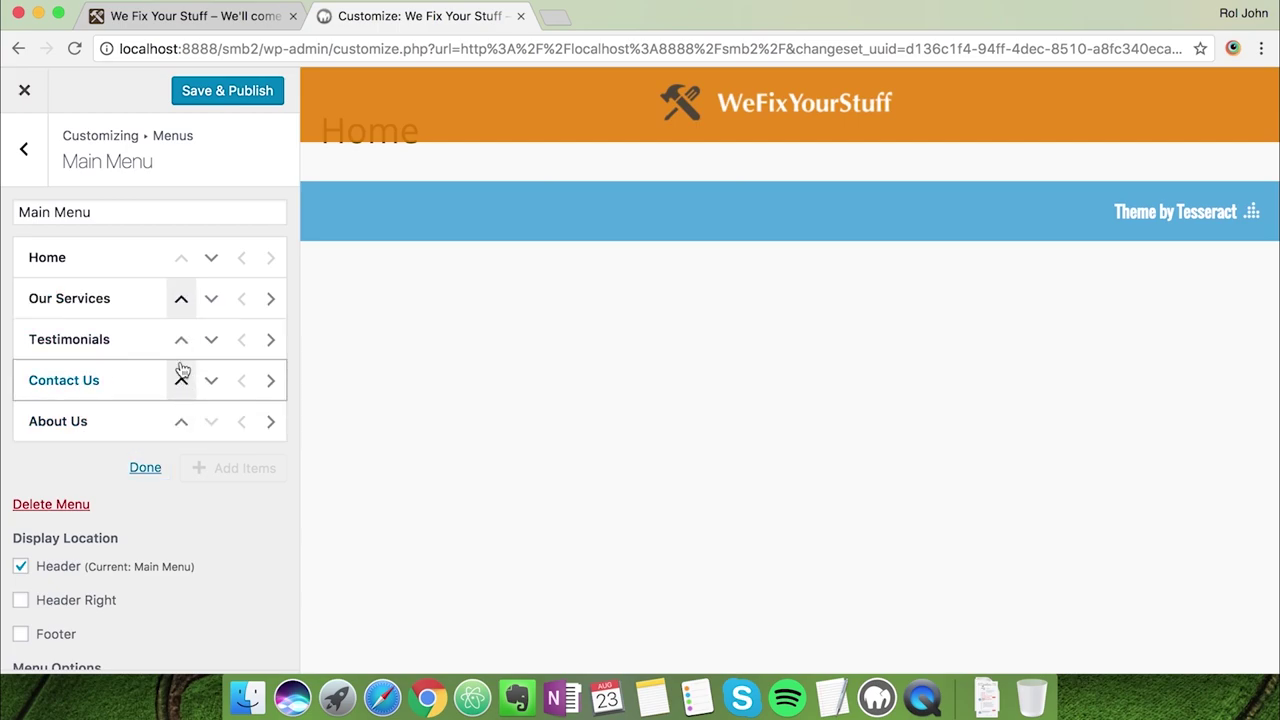
click(212, 340)
click(213, 340)
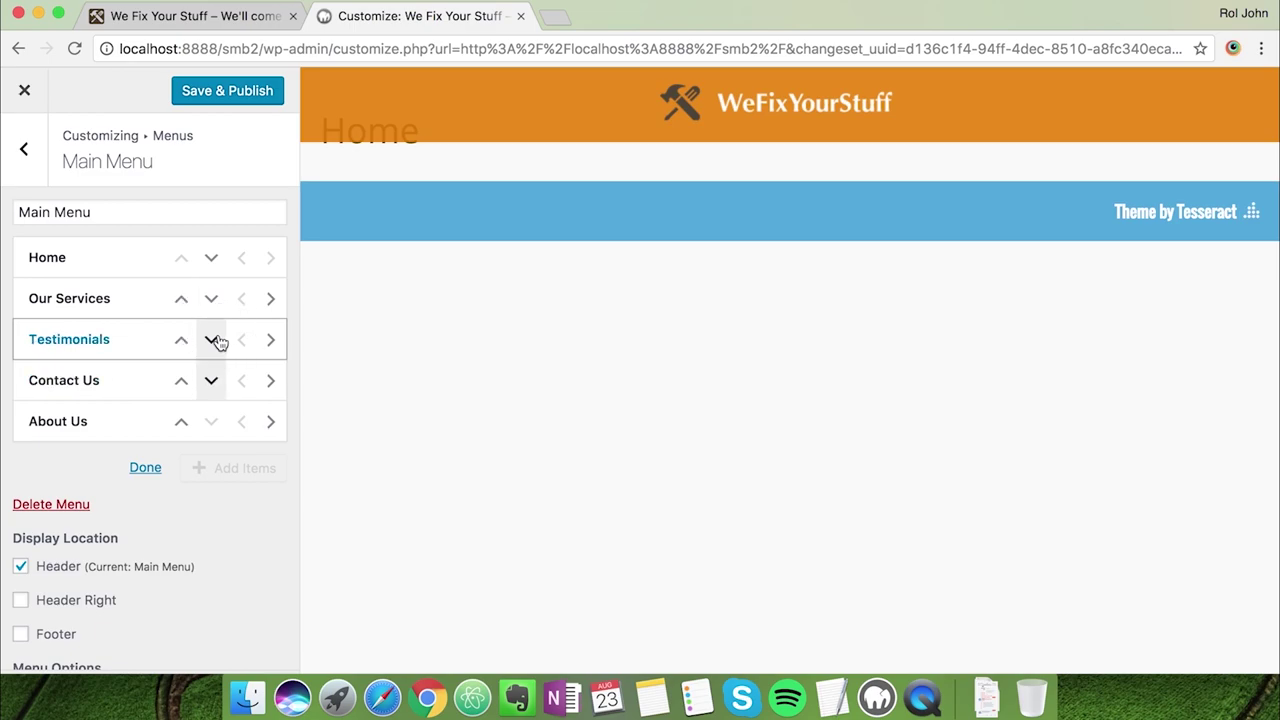
click(217, 341)
click(214, 378)
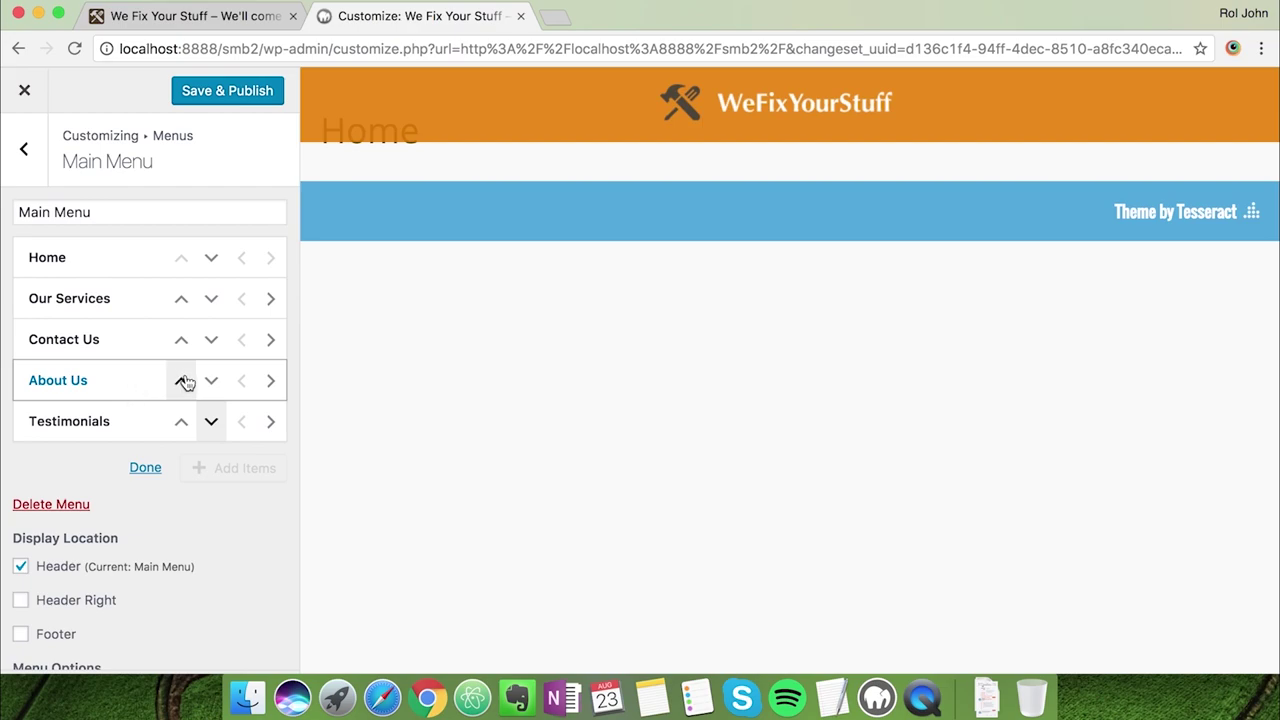
click(181, 381)
click(148, 469)
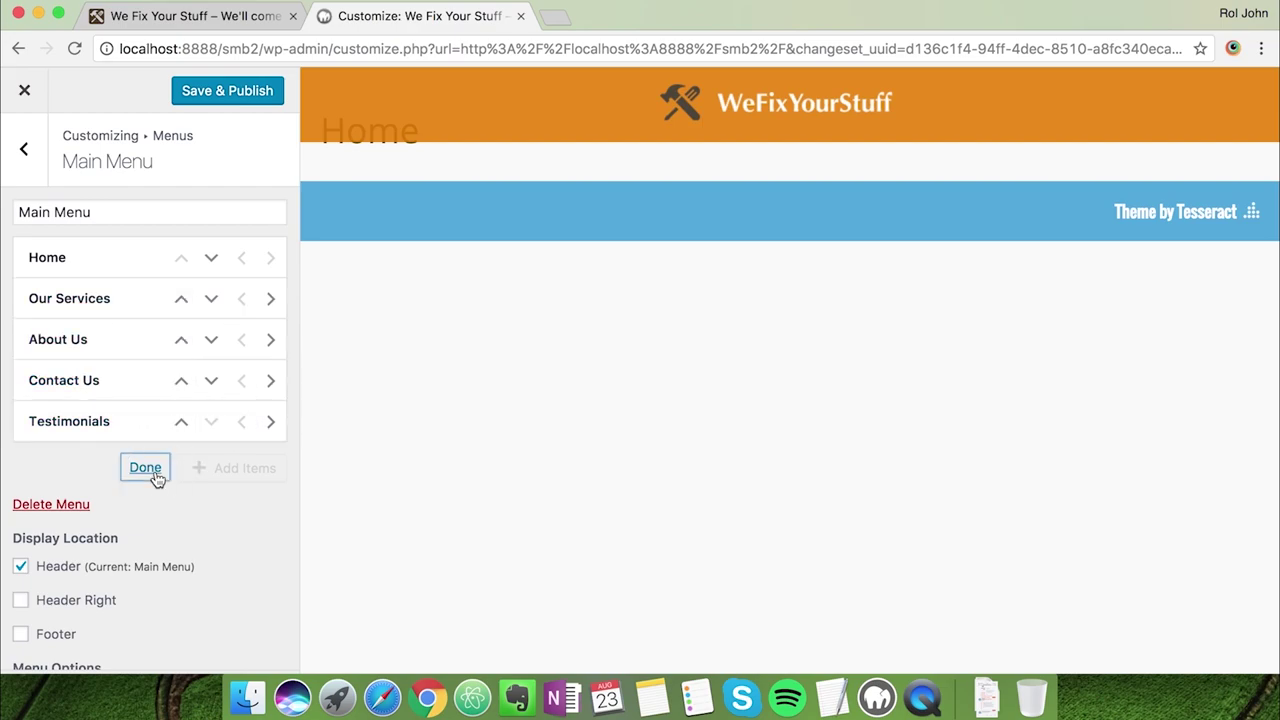
Save & Publish the new Main Menu
scroll(160, 391, down, 2)
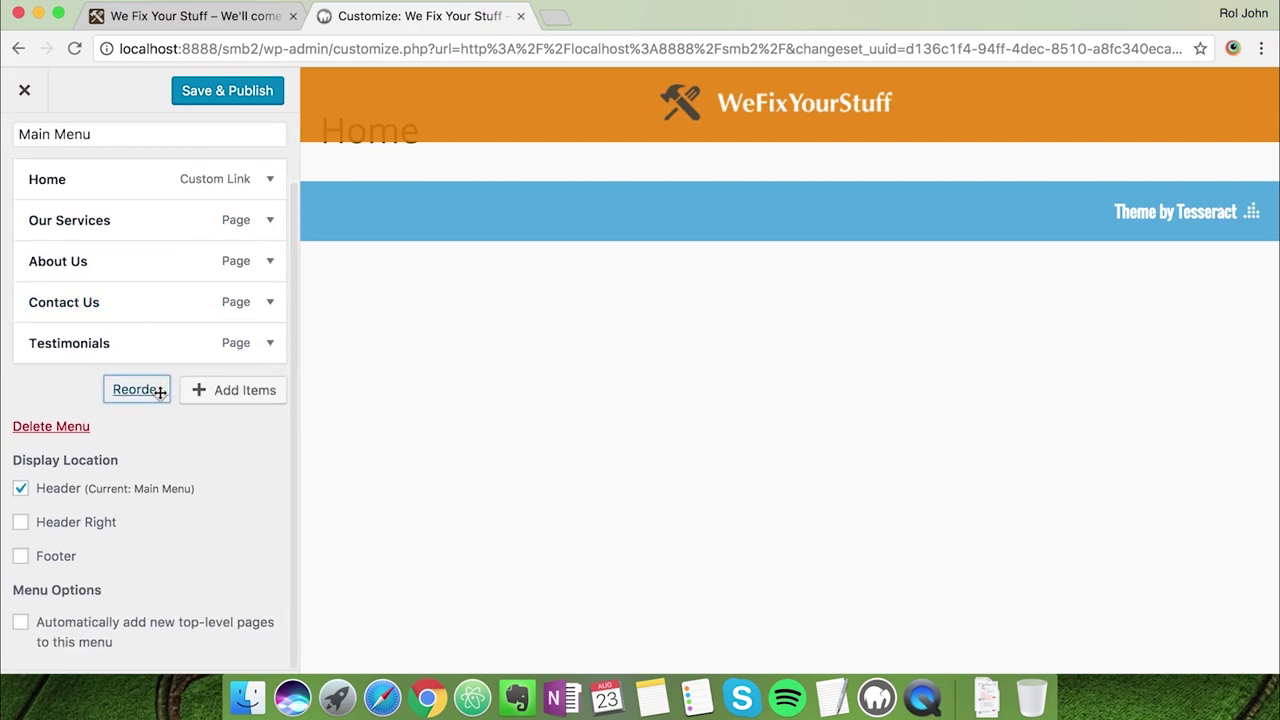
scroll(160, 393, up, 2)
click(212, 100)
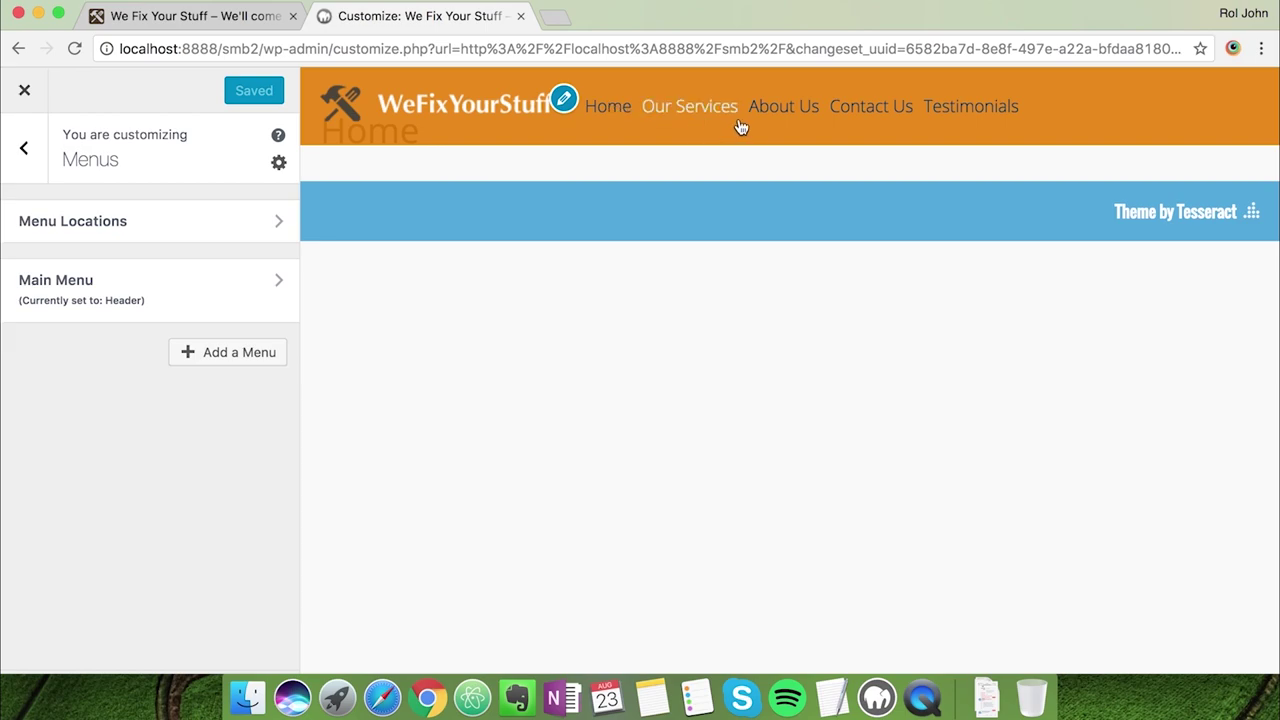
Change the Header Menu Font Styles font weight to 600
click(24, 152)
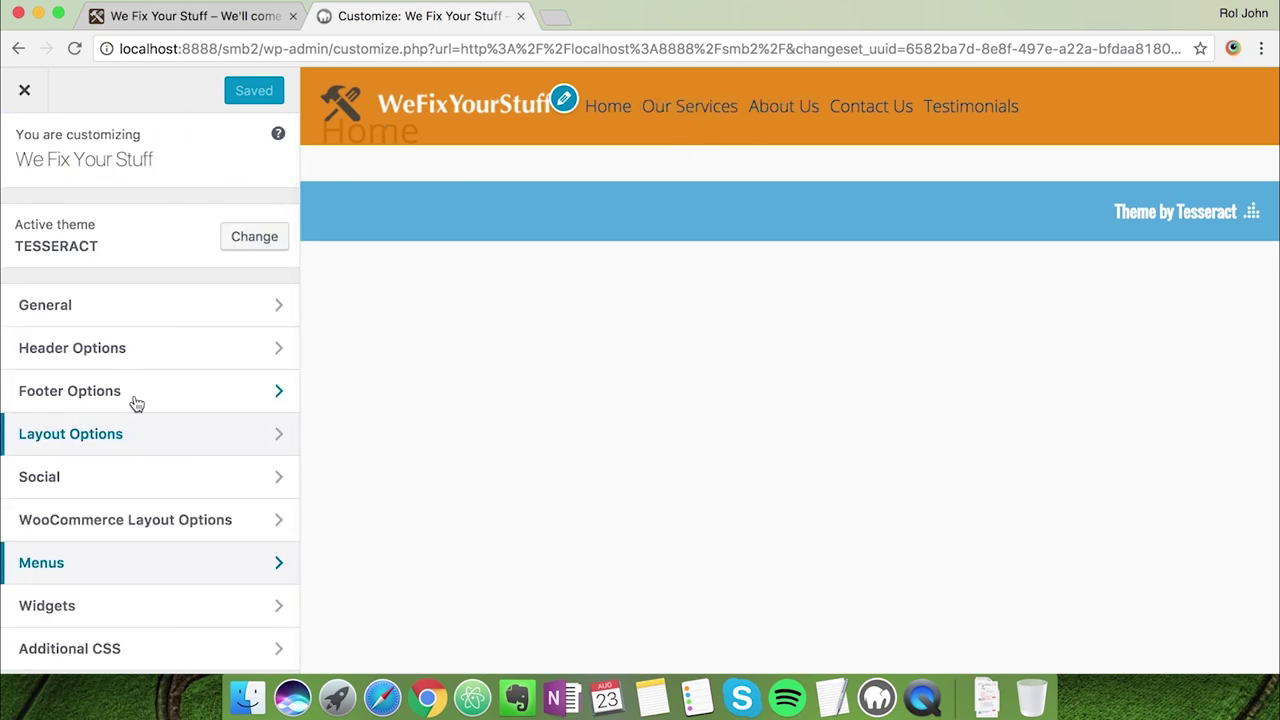
click(154, 355)
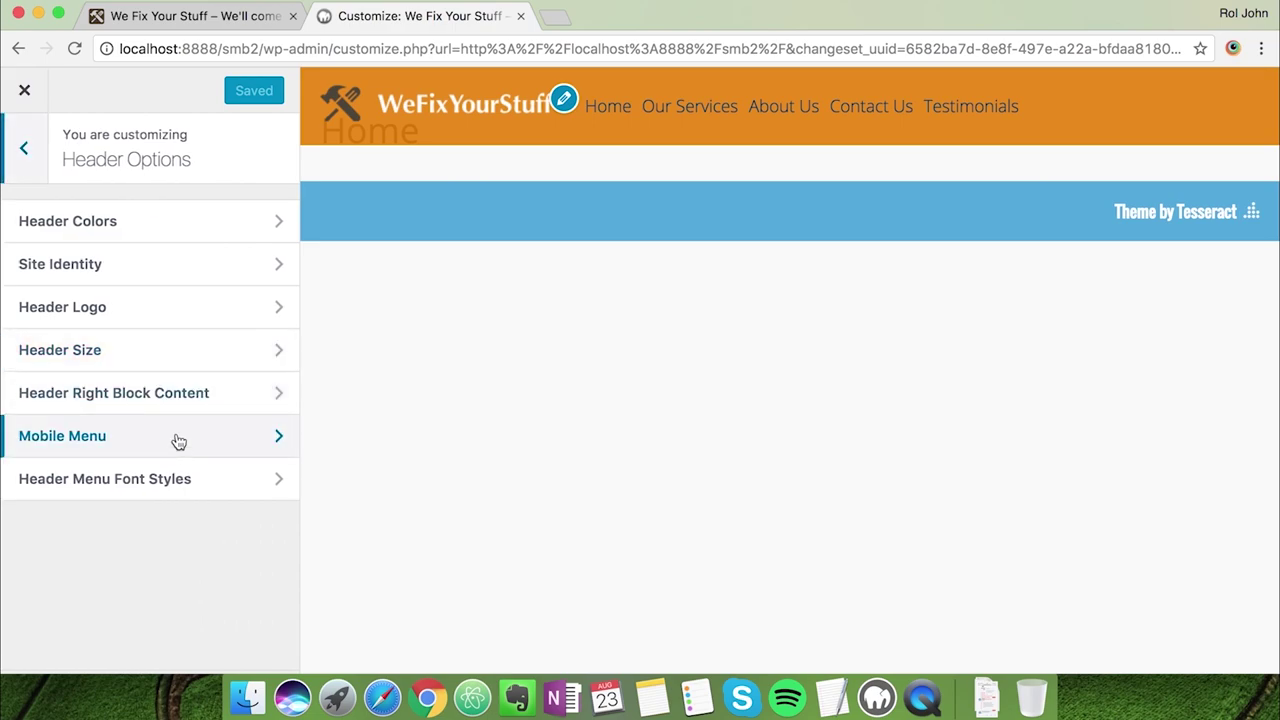
click(173, 479)
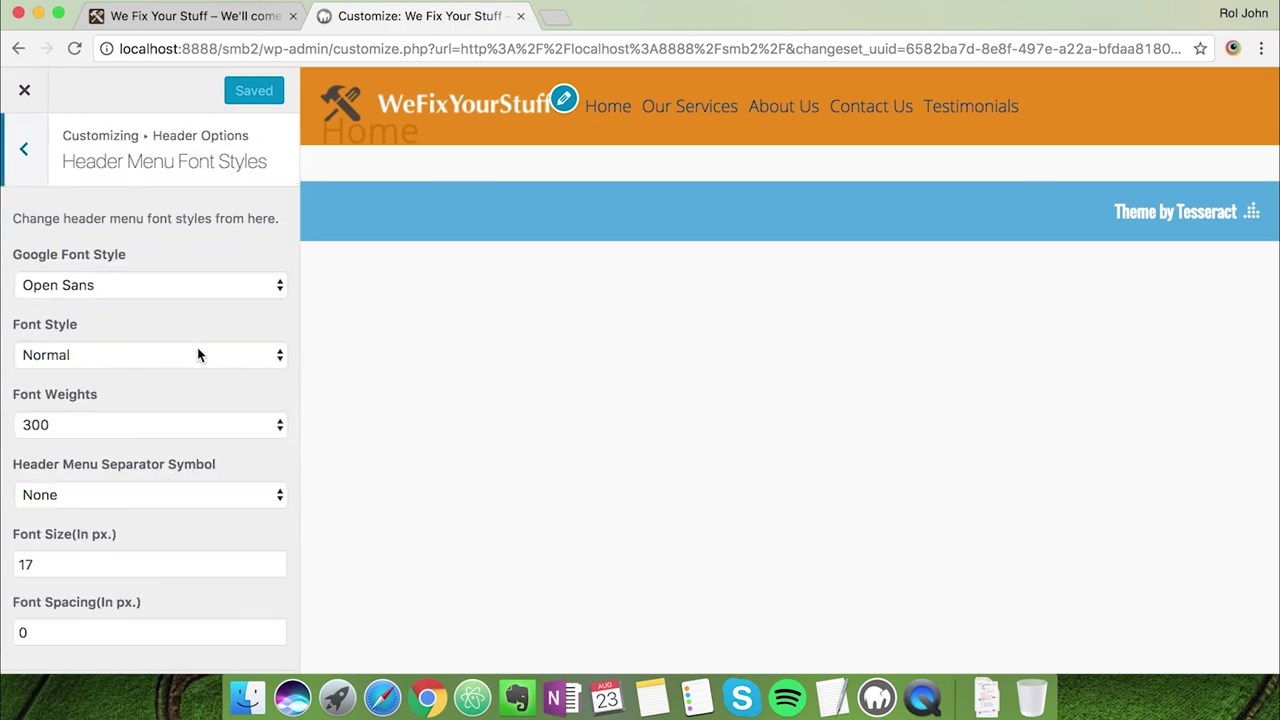
click(195, 354)
click(190, 381)
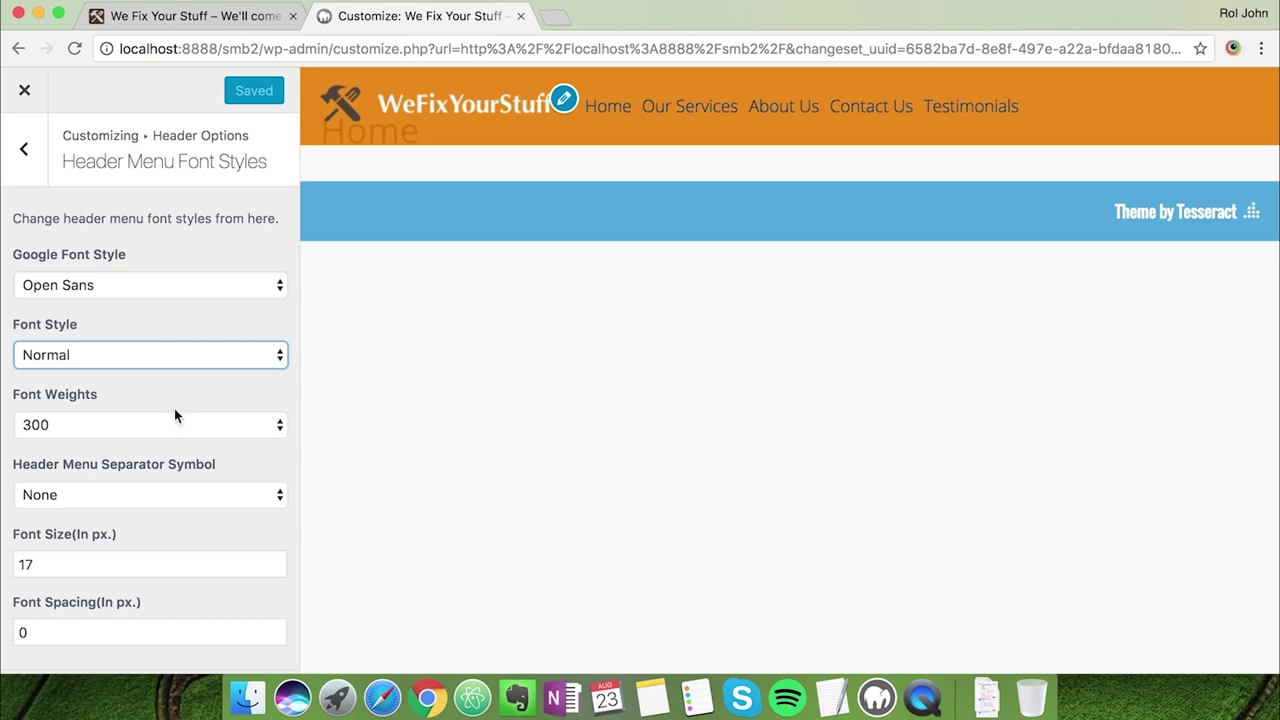
click(175, 420)
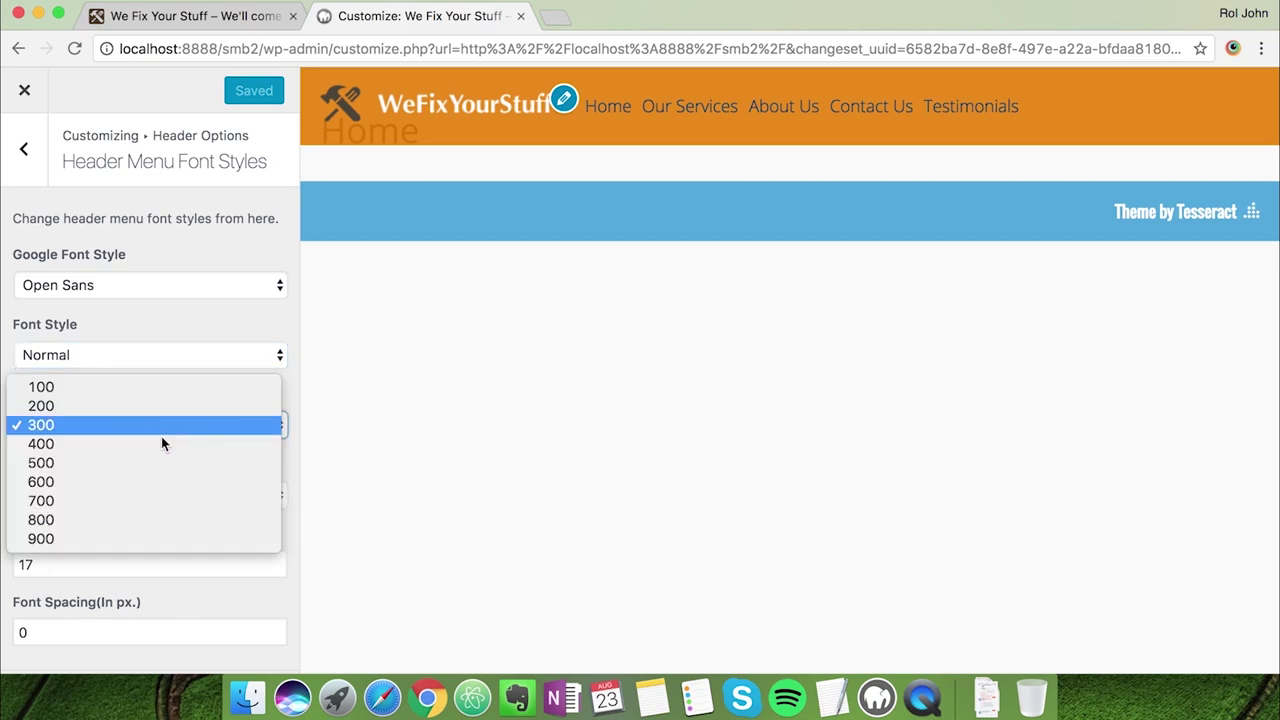
click(146, 476)
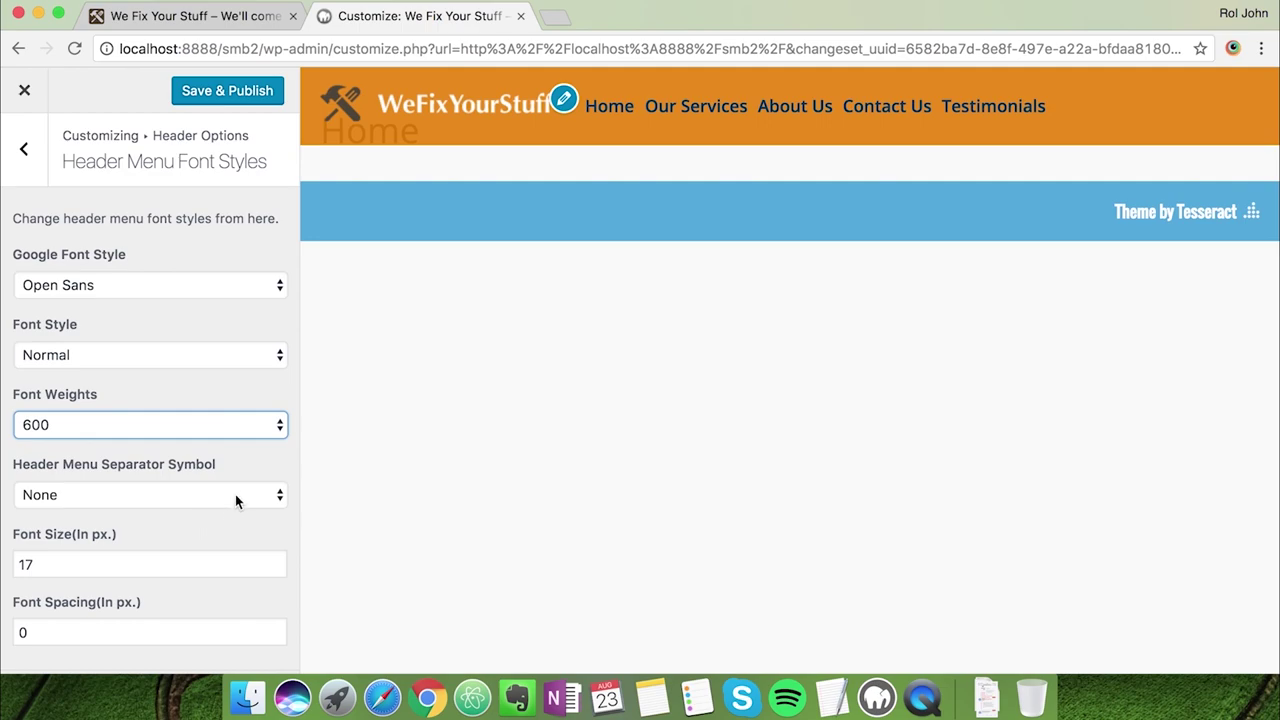
click(26, 153)
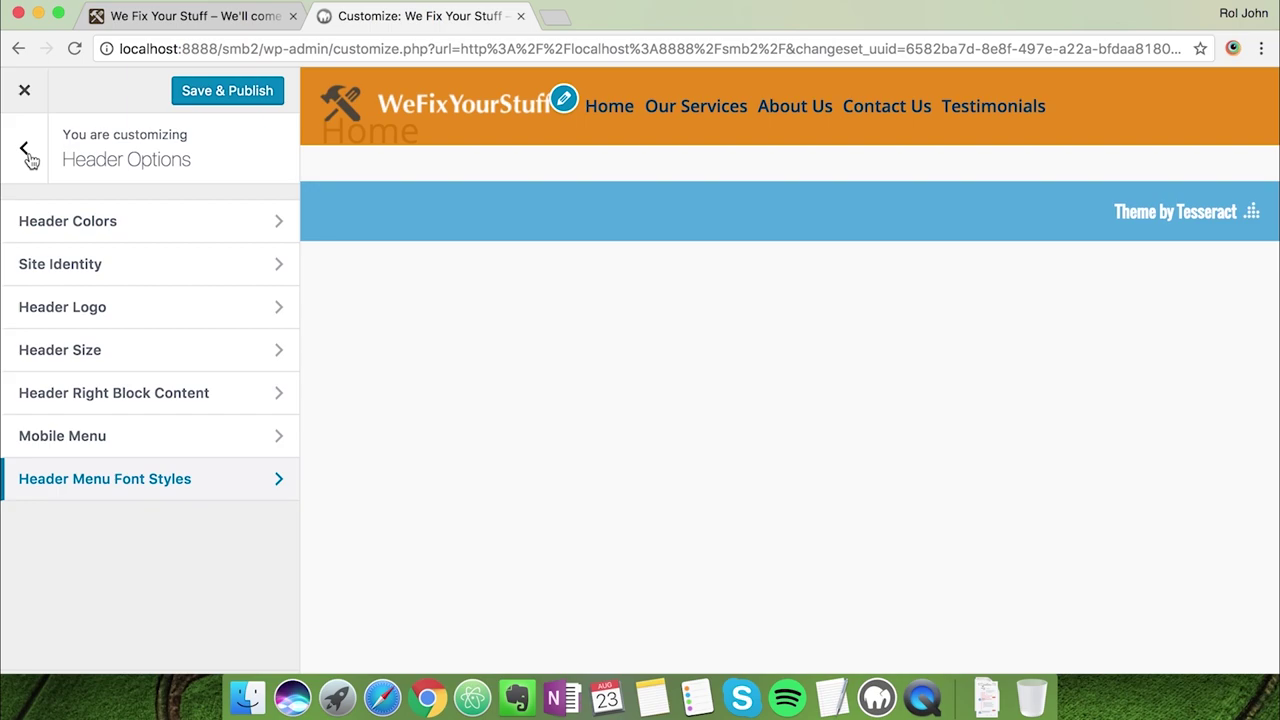
click(190, 16)
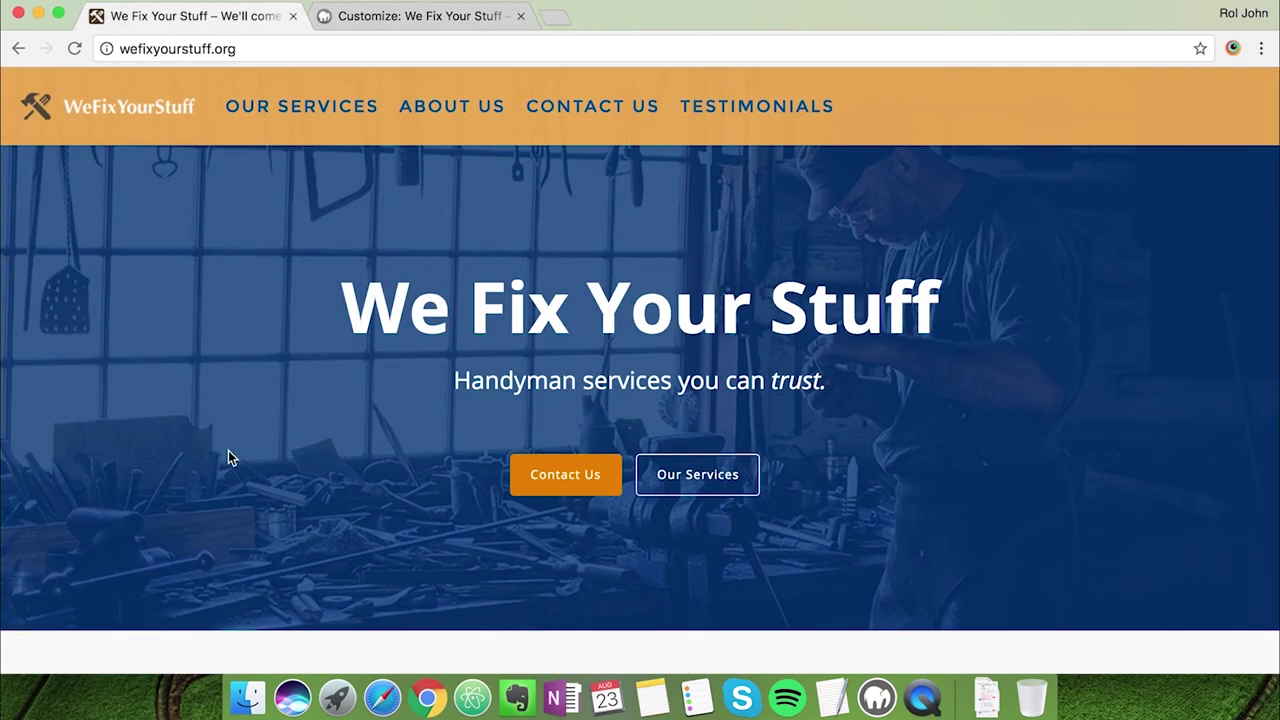
Select and copy the footer copyright line on the live We Fix Your Stuff site
scroll(228, 452, down, 15)
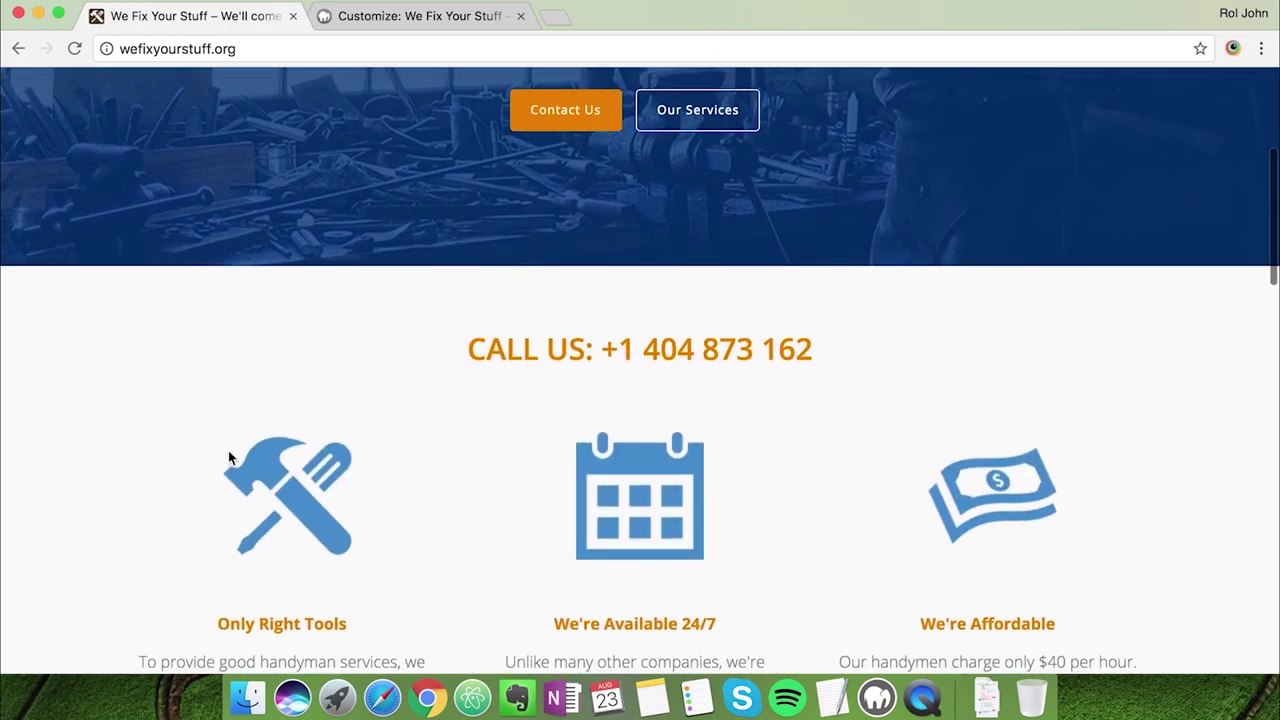
scroll(228, 450, down, 10)
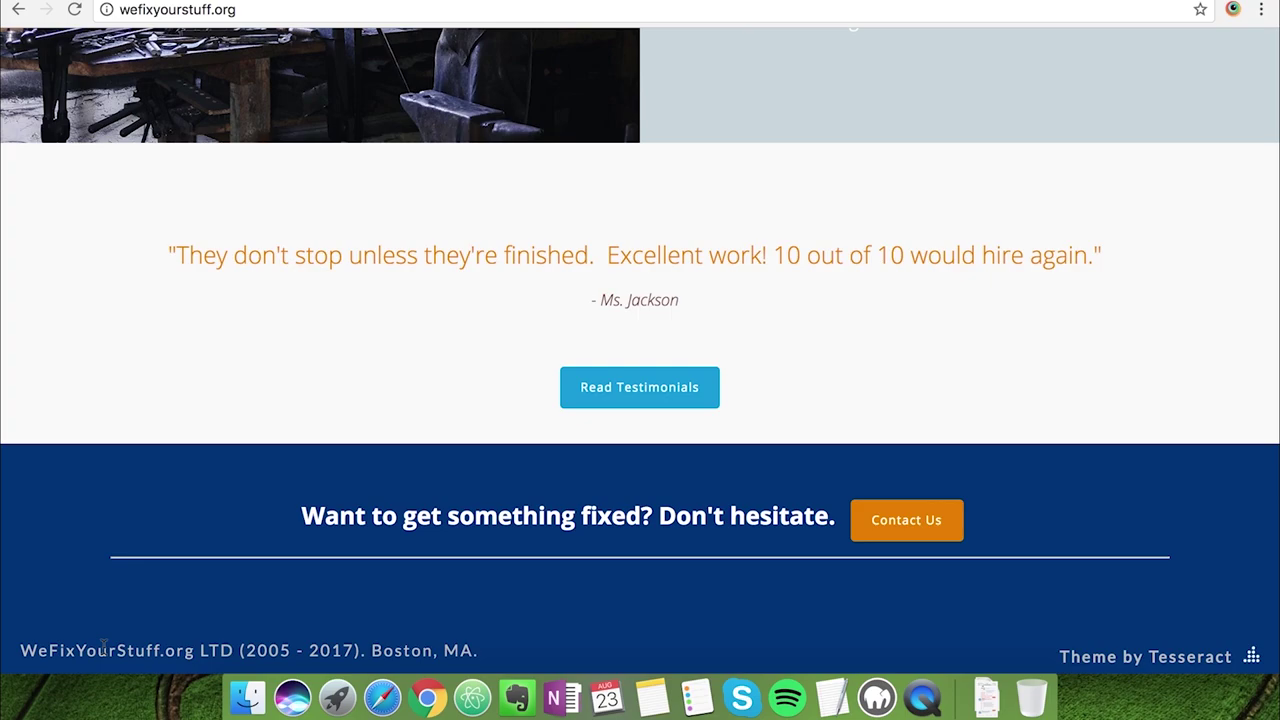
drag(24, 655, 342, 648)
click(451, 640)
triple_click(480, 655)
click(479, 653)
drag(479, 653, 148, 655)
drag(26, 651, 21, 651)
key(super+c)
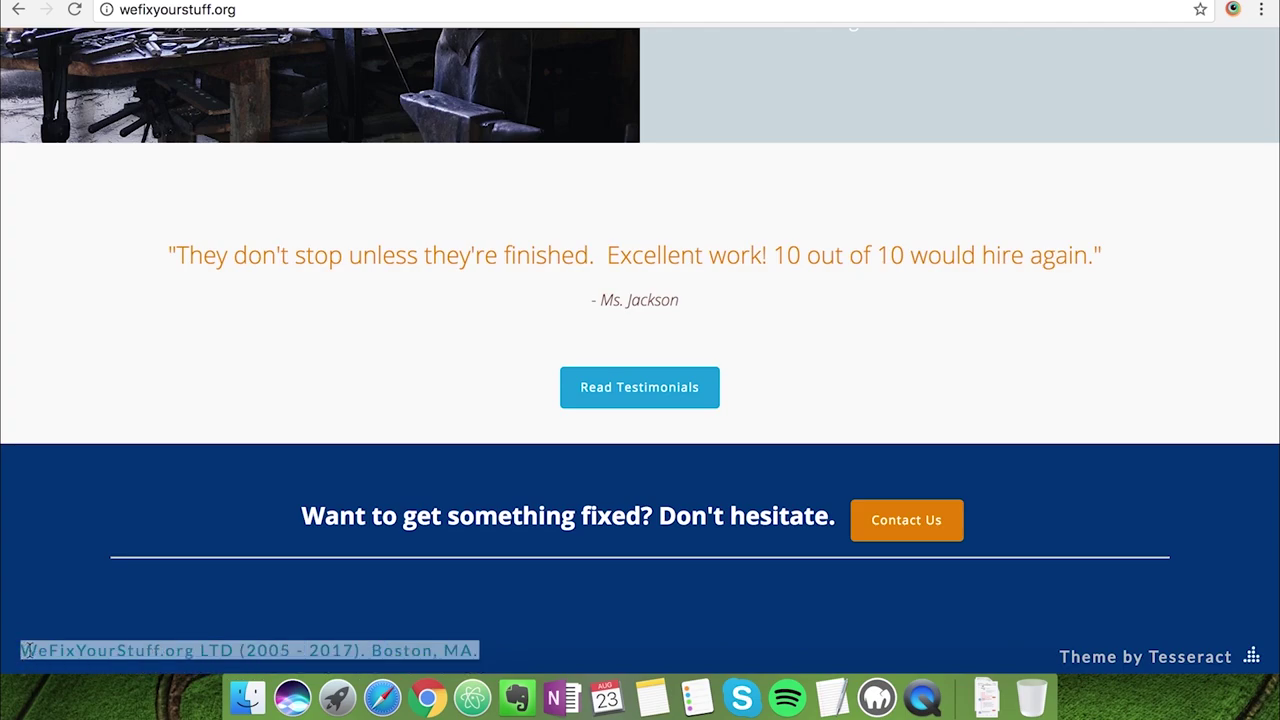
In Footer Options > Footer Content, set the left footer area to HTML
click(351, 18)
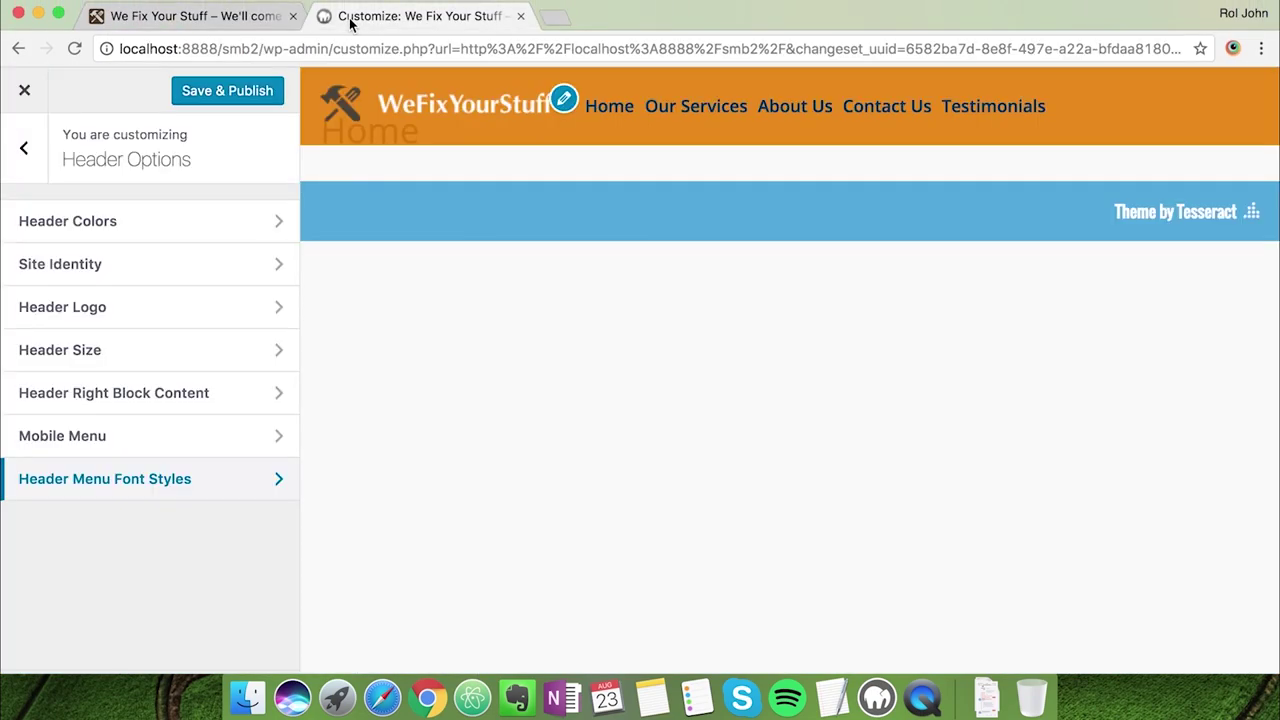
click(24, 147)
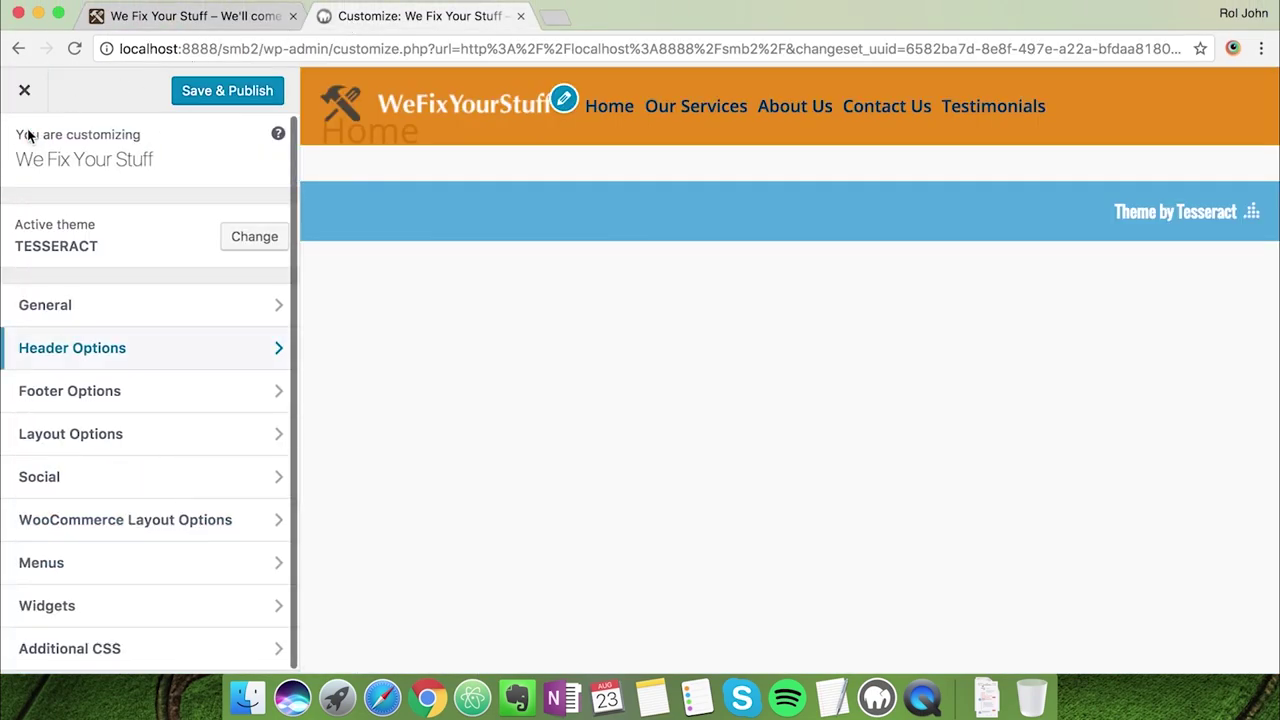
click(106, 401)
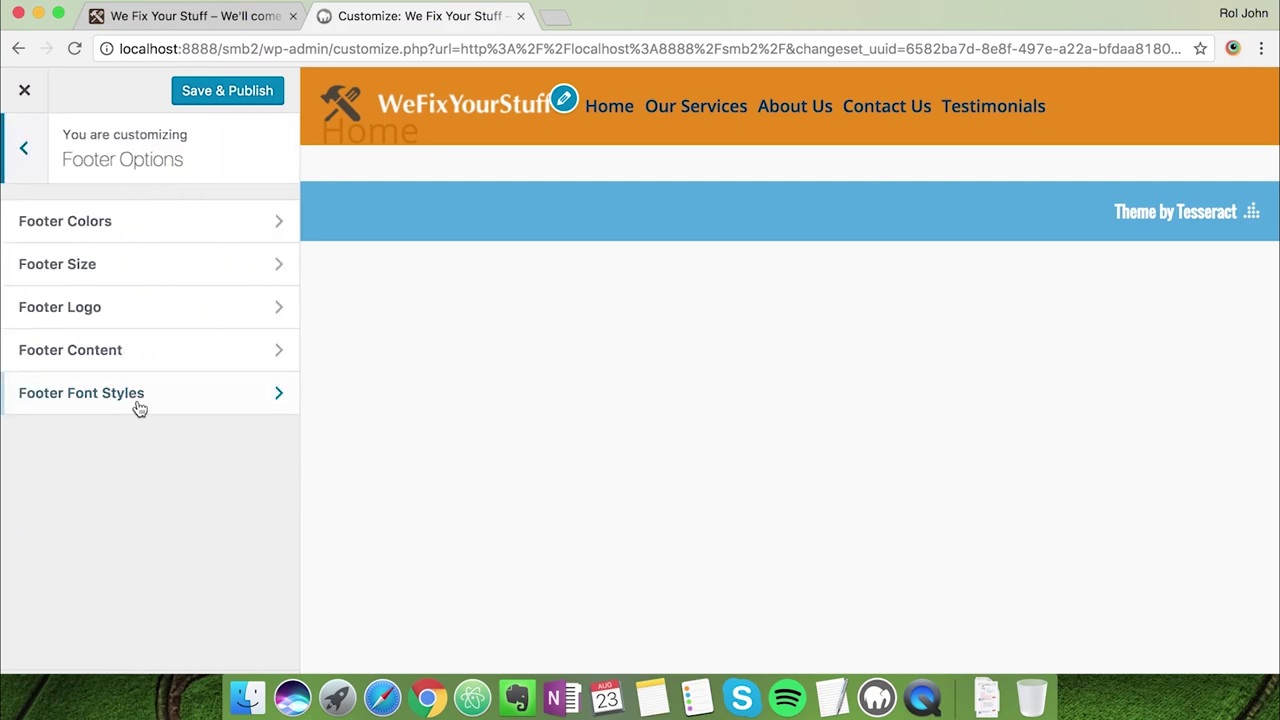
click(137, 349)
scroll(160, 411, down, 1)
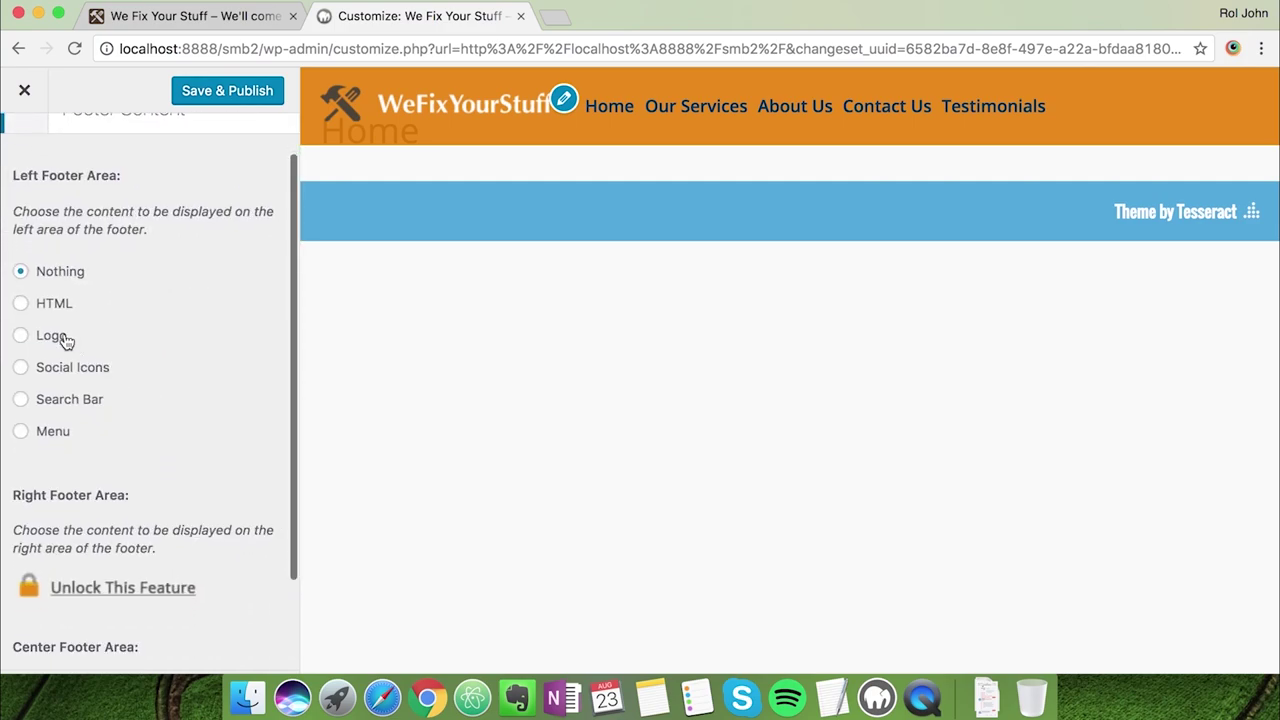
click(21, 304)
Paste 'WeFixYourStuff.org LTD (2005 - 2017). Boston, MA.' inside the strong tags
scroll(172, 434, down, 1)
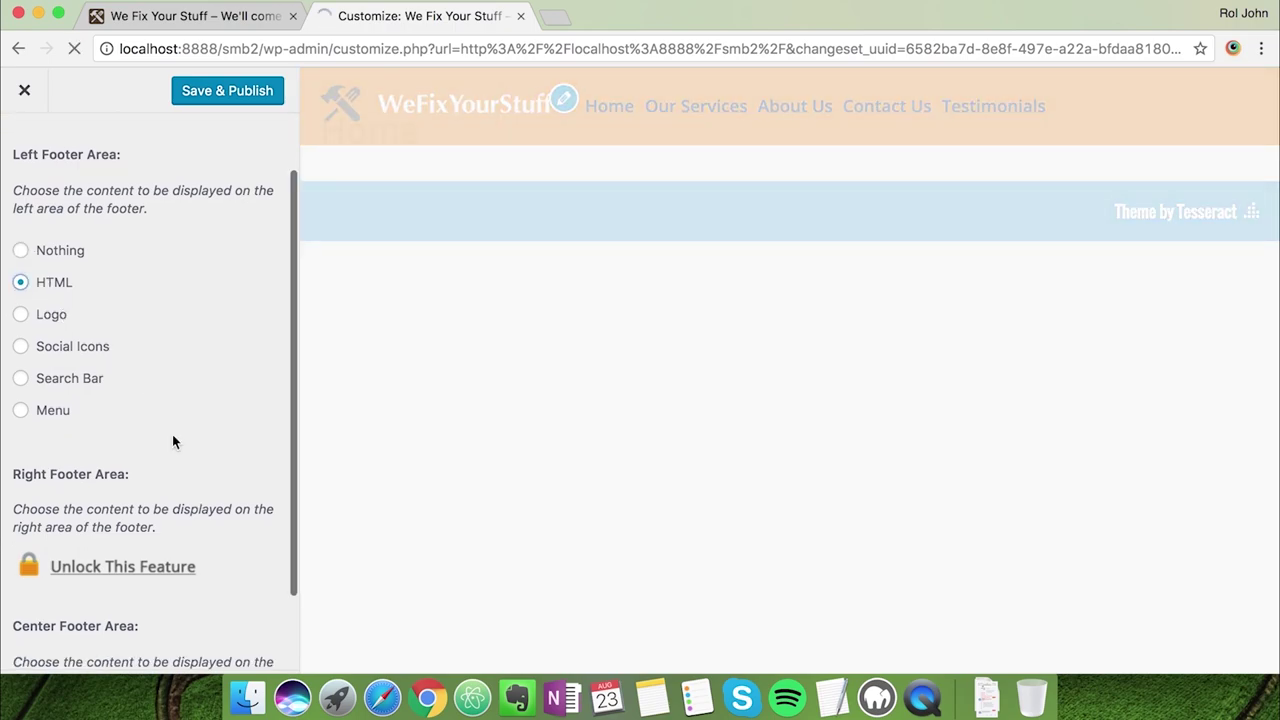
scroll(172, 434, down, 1)
scroll(172, 442, down, 1)
drag(96, 494, 80, 459)
key(super+v)
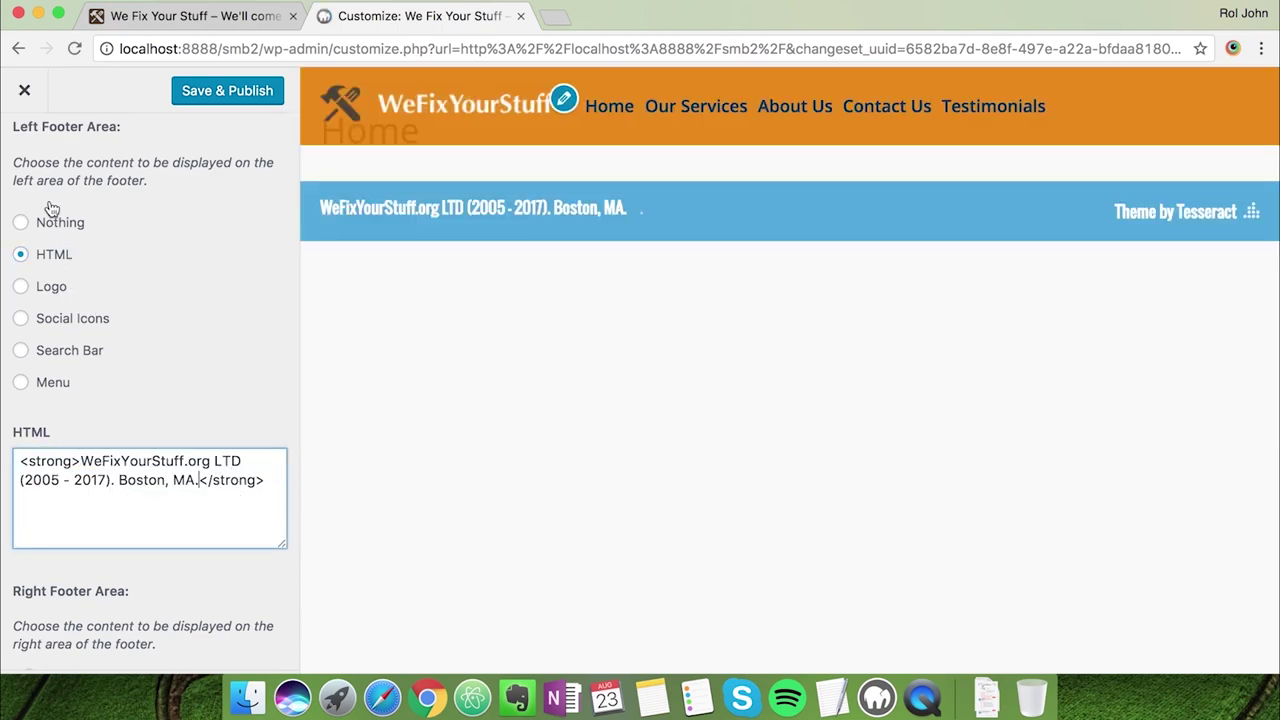
scroll(100, 297, down, 5)
scroll(103, 294, up, 10)
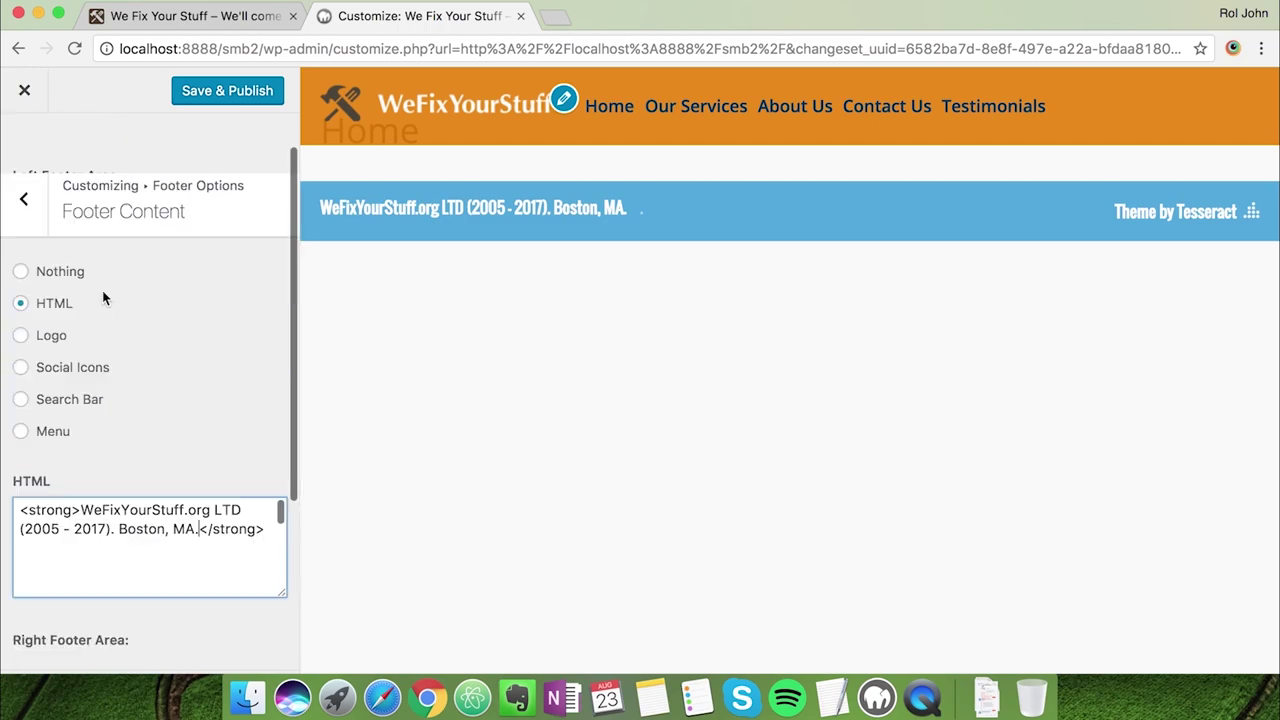
click(24, 148)
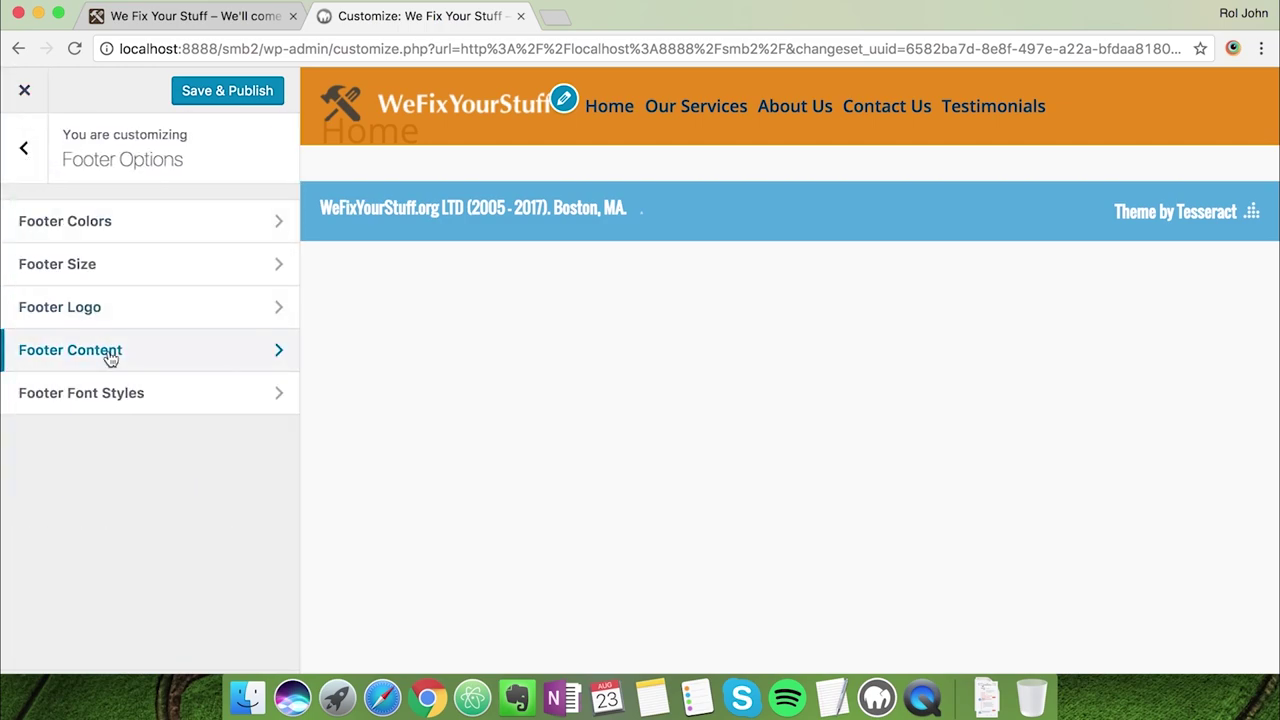
Open the Footer Colors settings and compare the footer with the live site and hex-code notes
click(145, 238)
click(171, 15)
scroll(345, 395, down, 1)
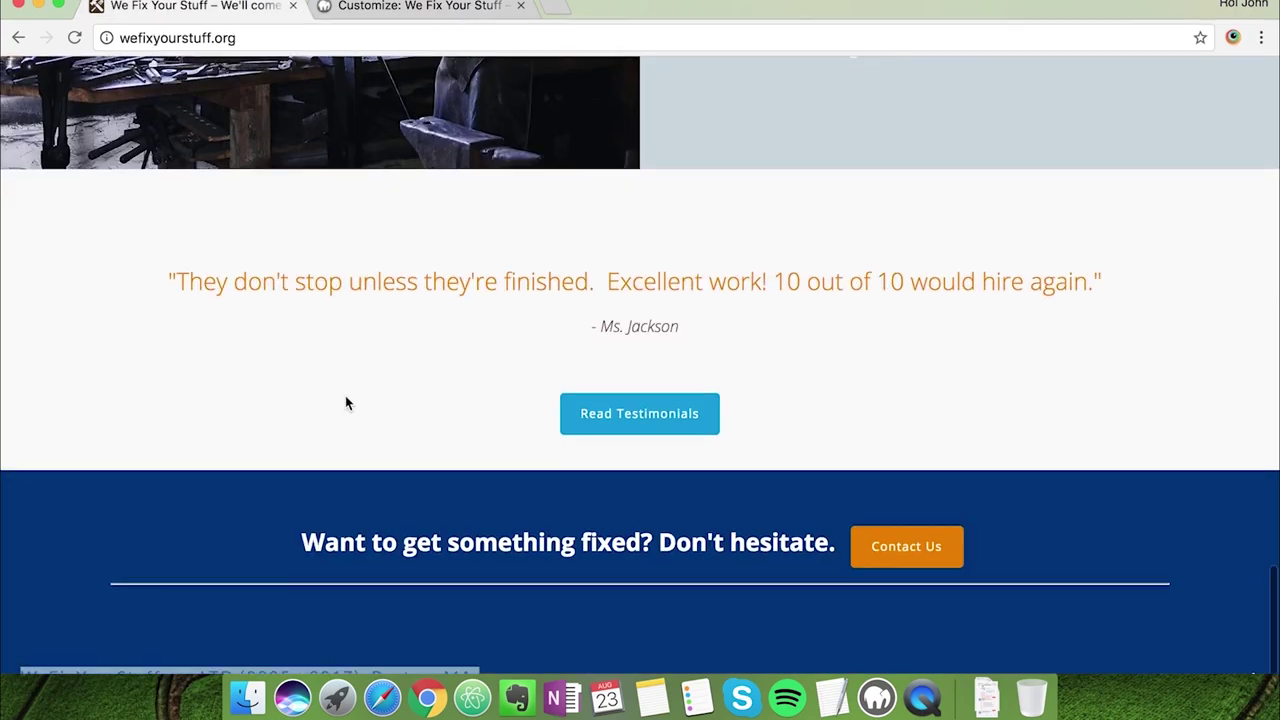
key(ctrl+super+f)
key(ctrl+Tab)
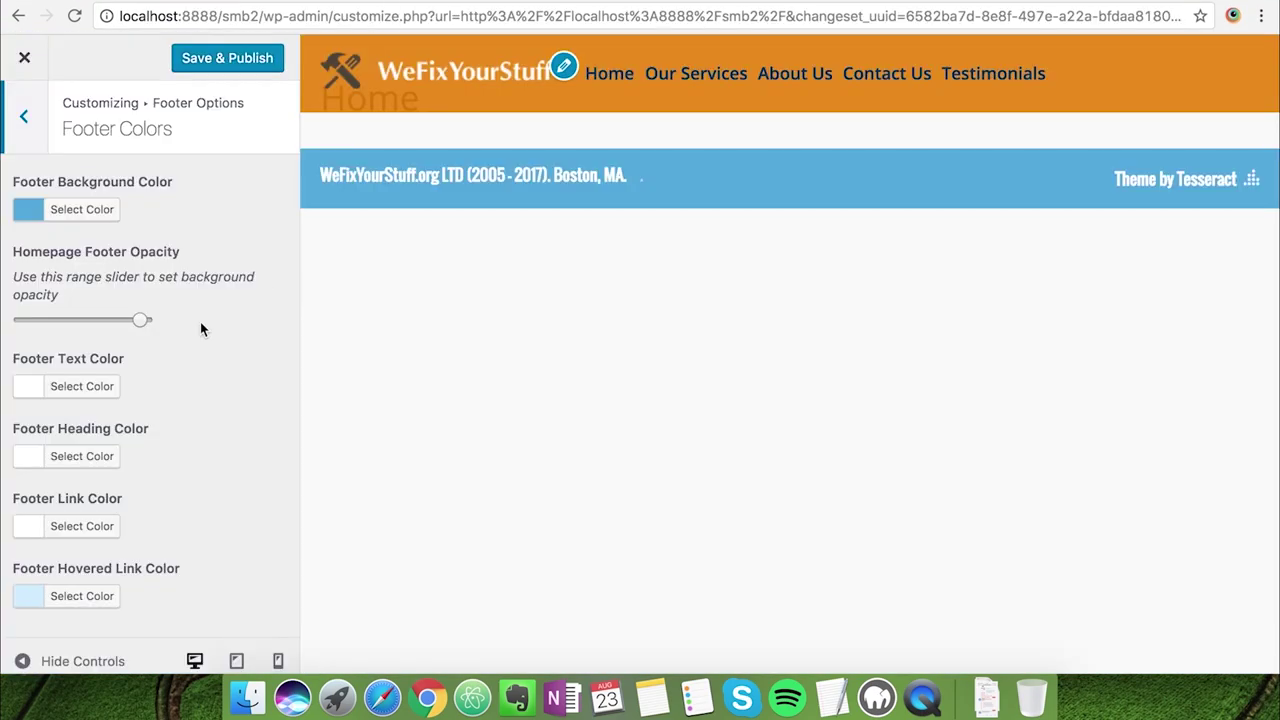
click(830, 697)
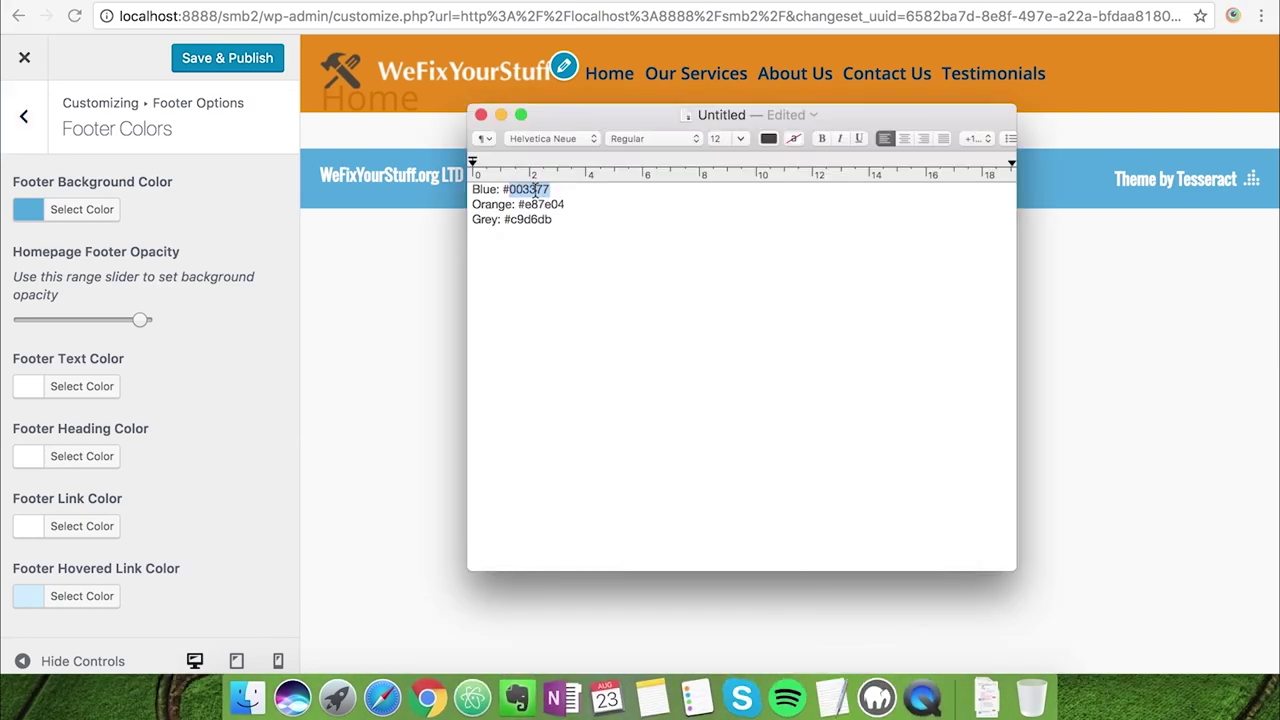
click(197, 300)
Set the Footer Background colour to dark blue #003377
click(82, 209)
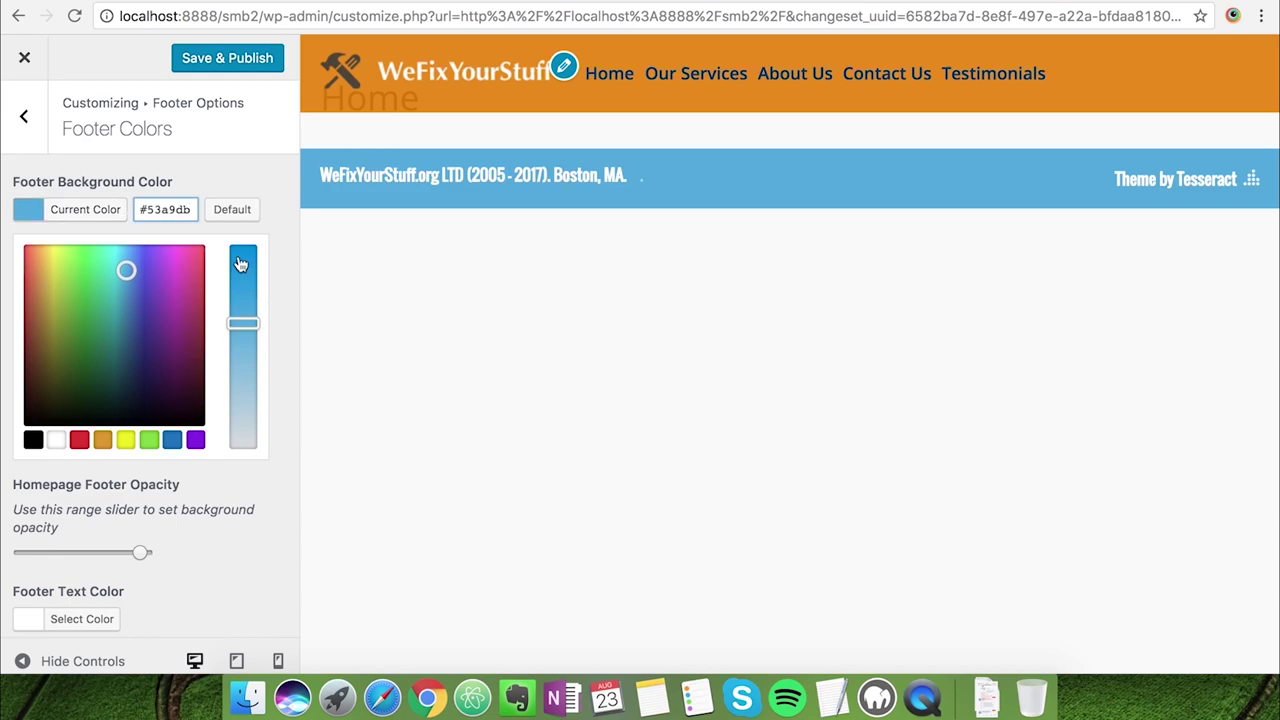
click(166, 210)
text(#063377)
click(244, 207)
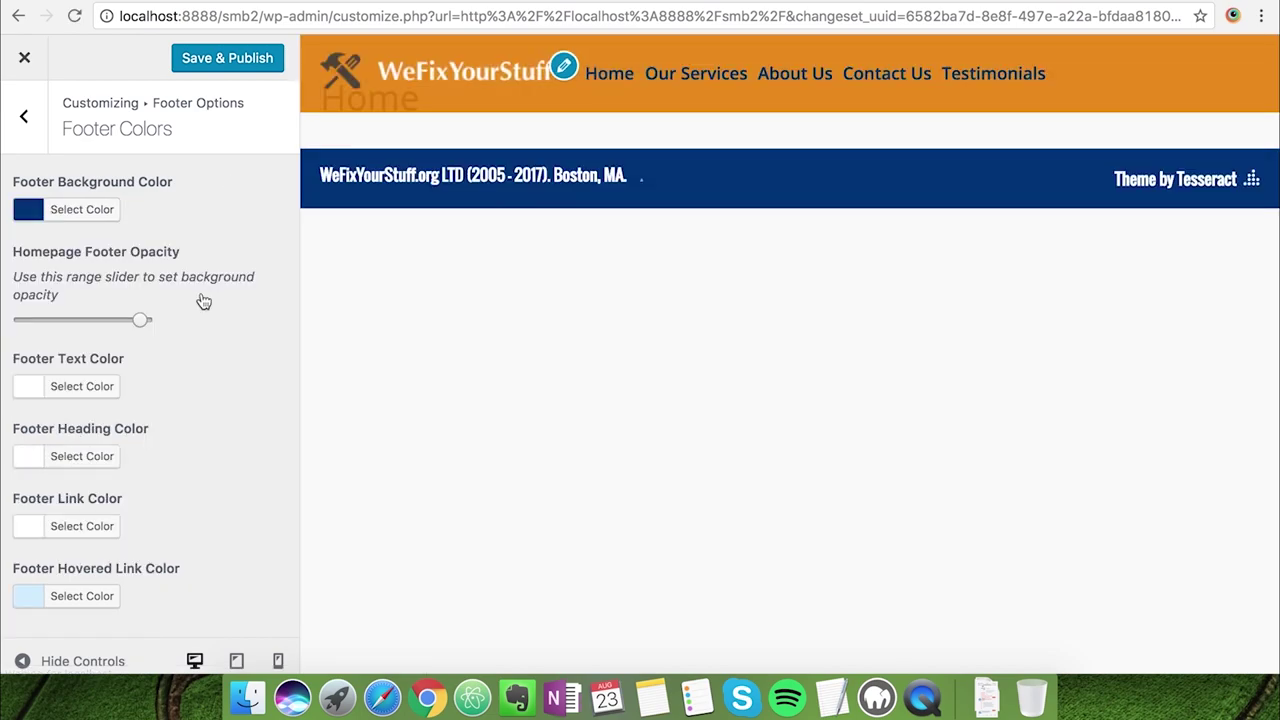
click(27, 132)
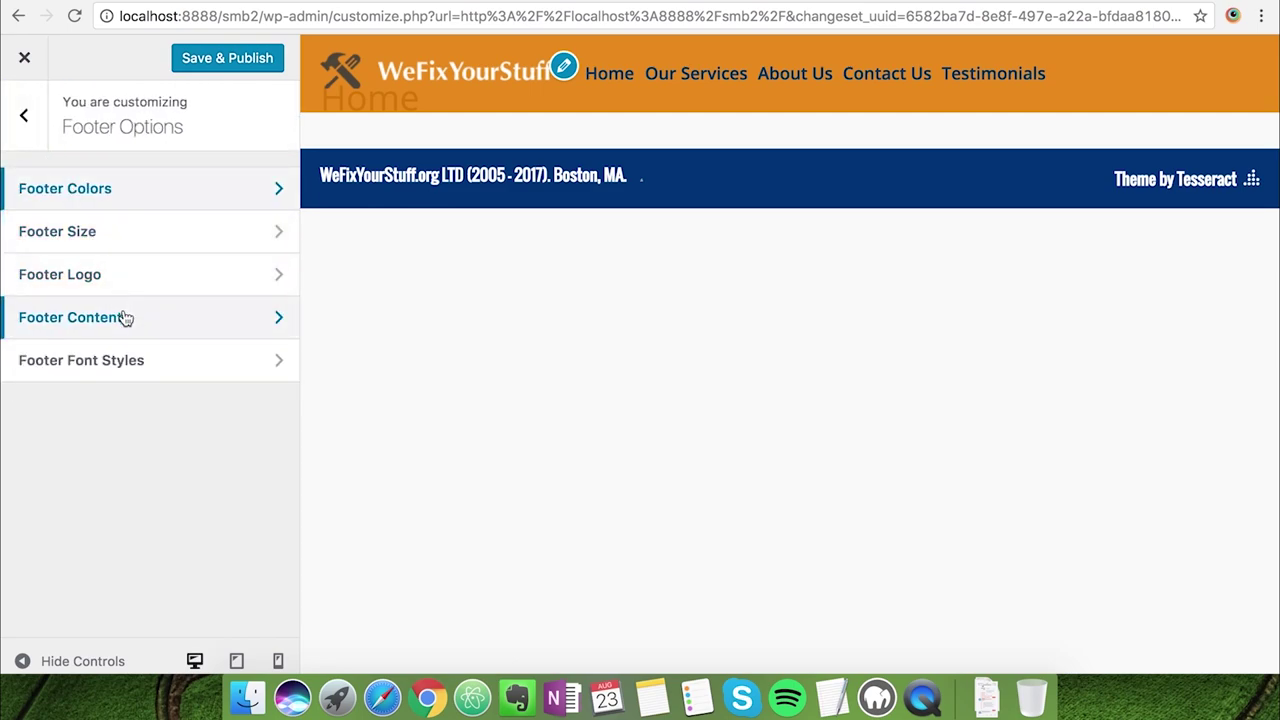
Set the footer's Google Font Style to Lato
click(128, 368)
click(220, 256)
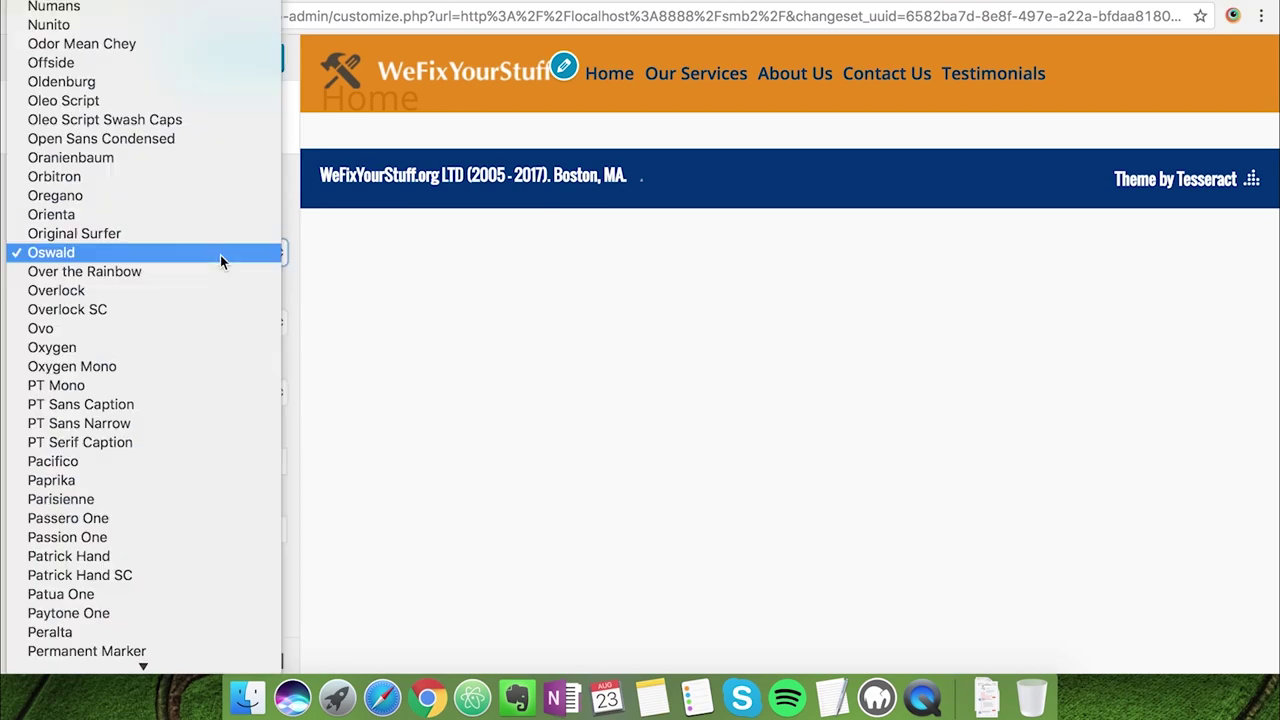
key(l)
key(a)
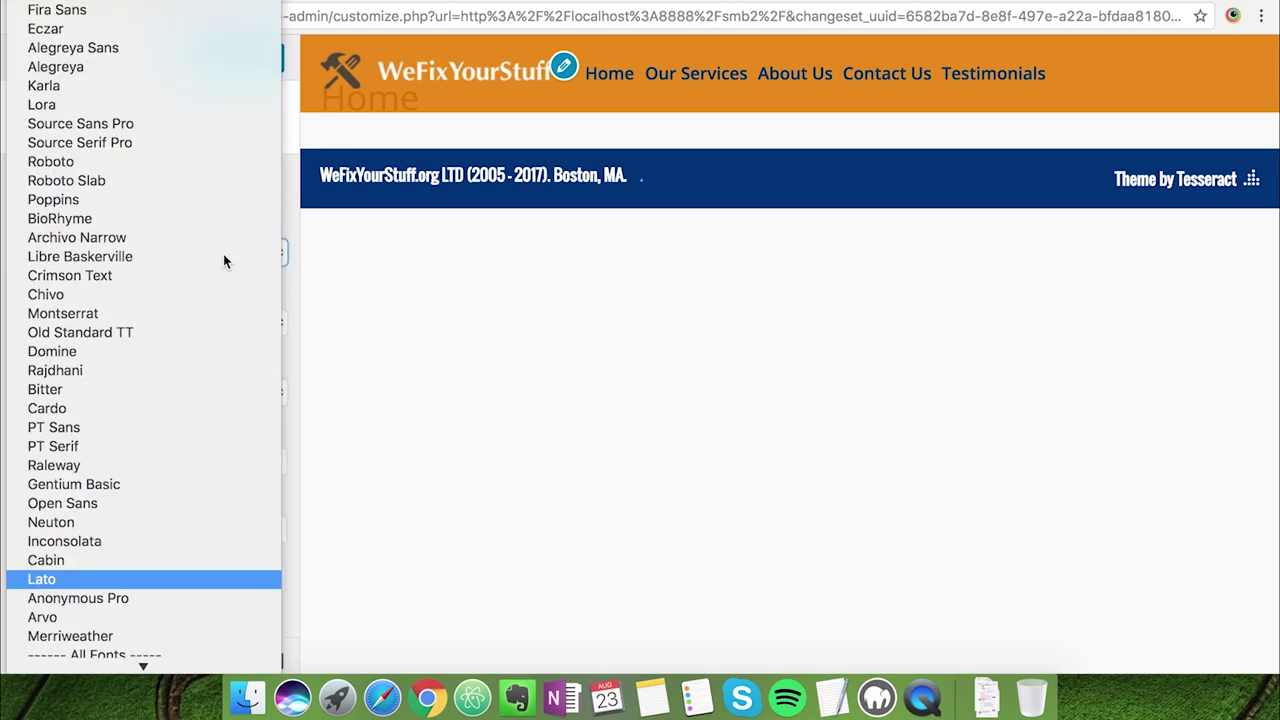
click(138, 577)
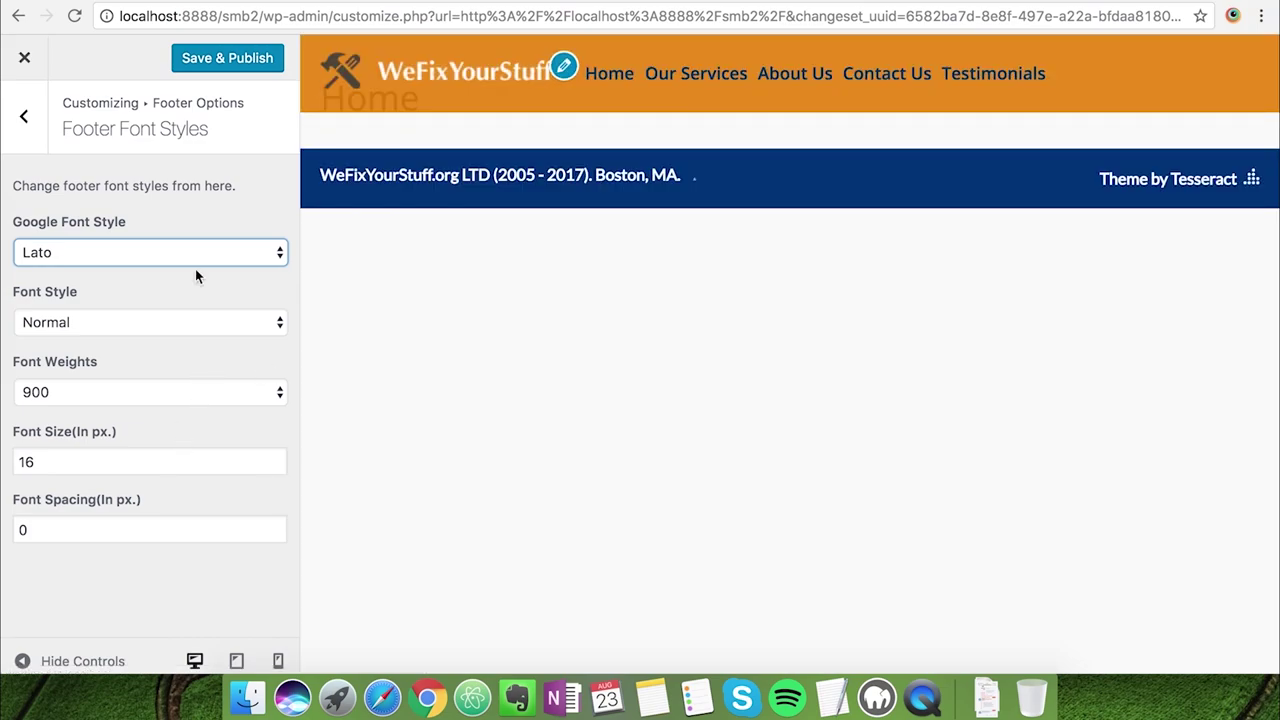
click(38, 128)
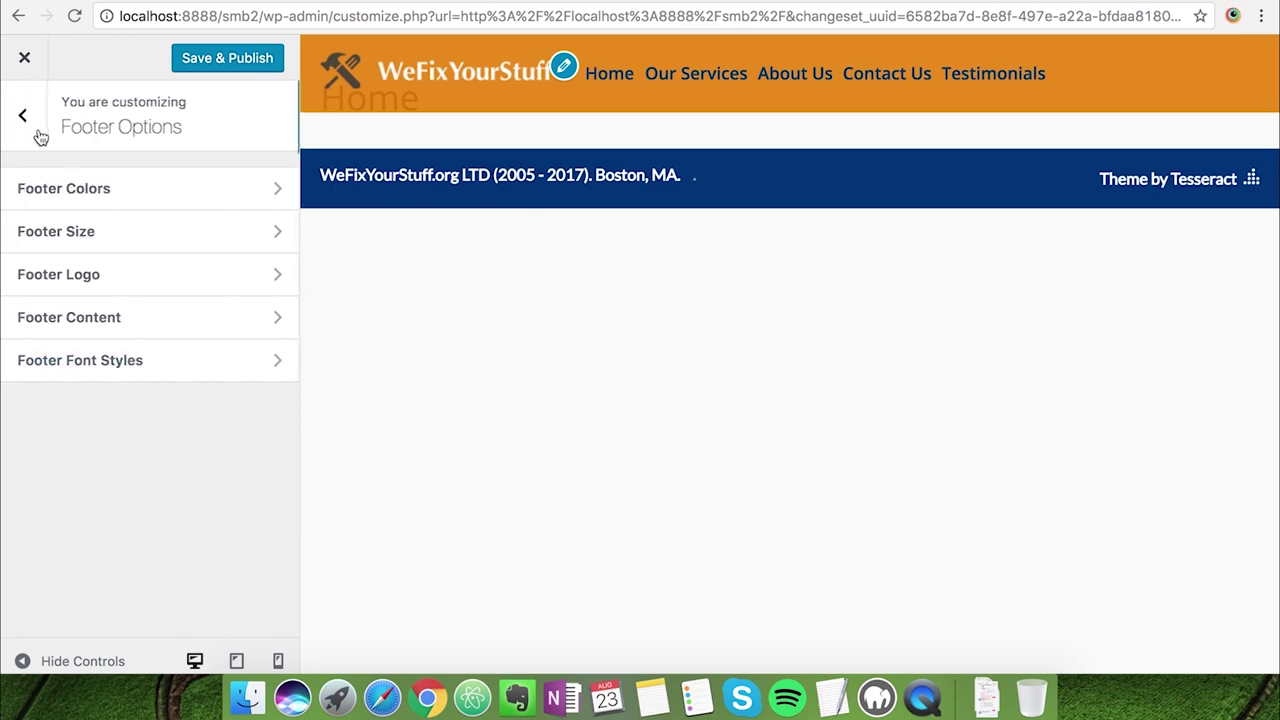
Set the Footer Text Color to light grey #d3d3d3 and copy that hex value
click(108, 195)
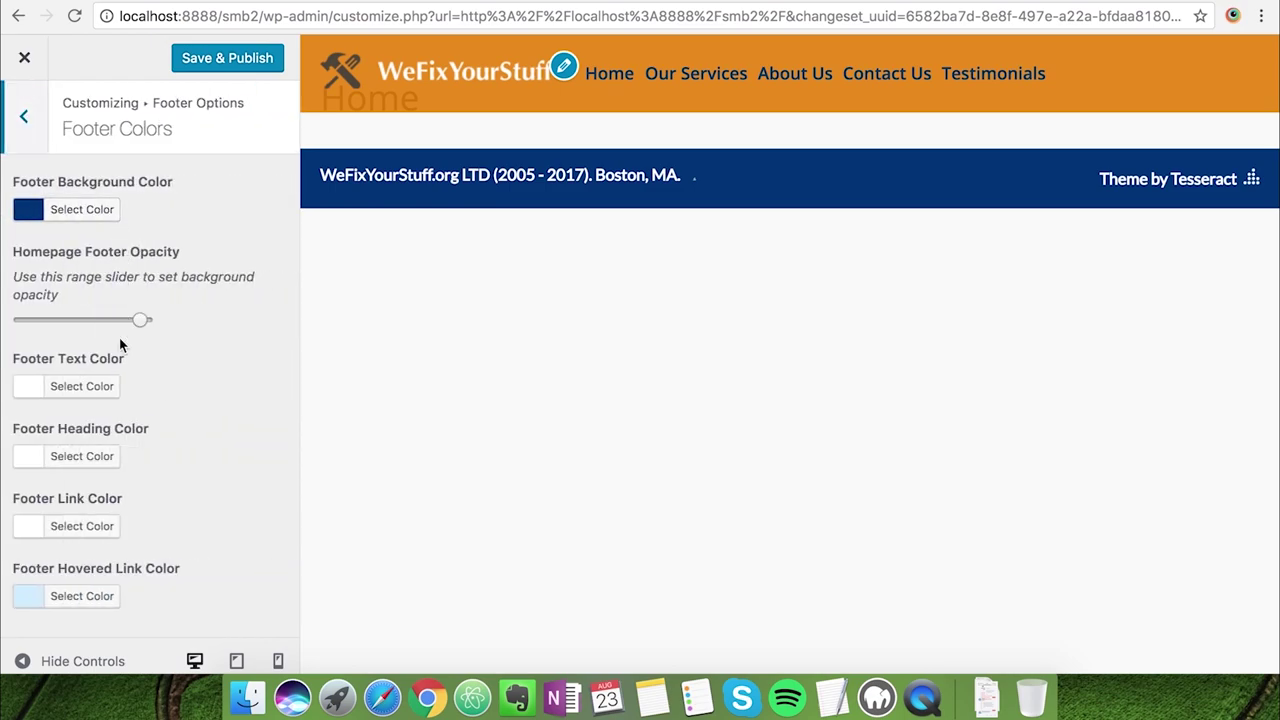
click(88, 388)
drag(46, 443, 18, 453)
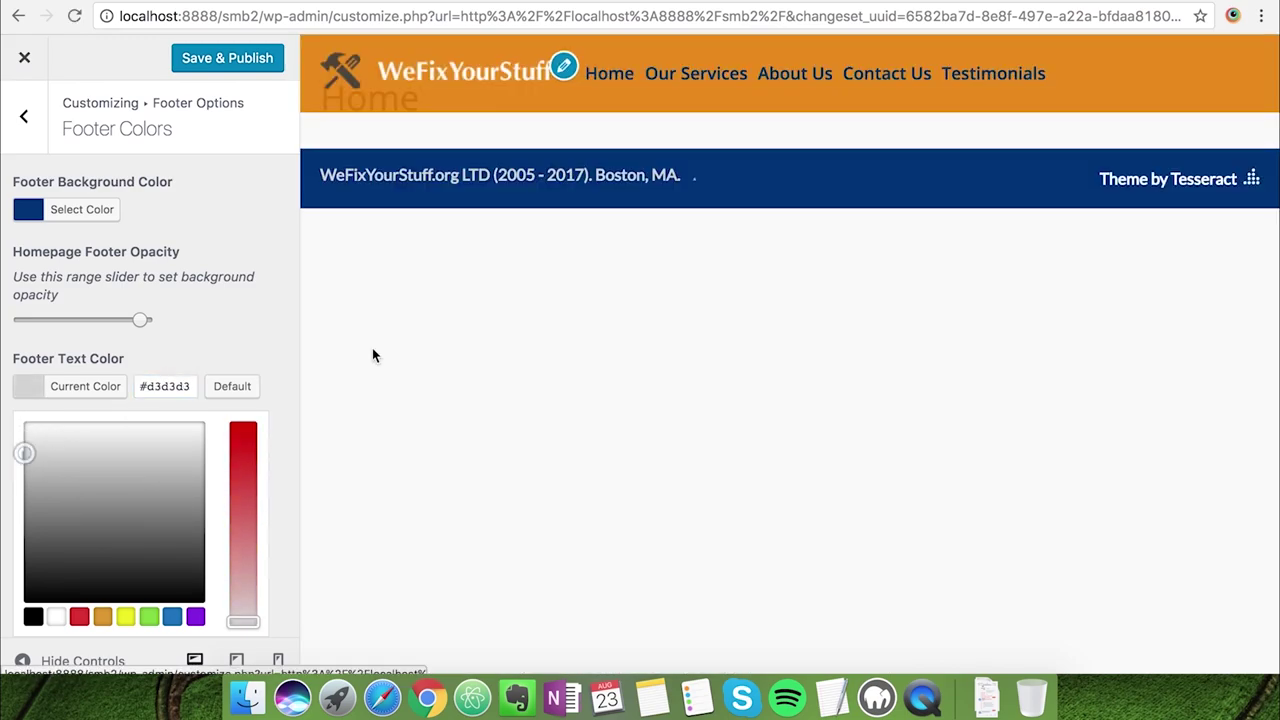
click(224, 333)
click(103, 528)
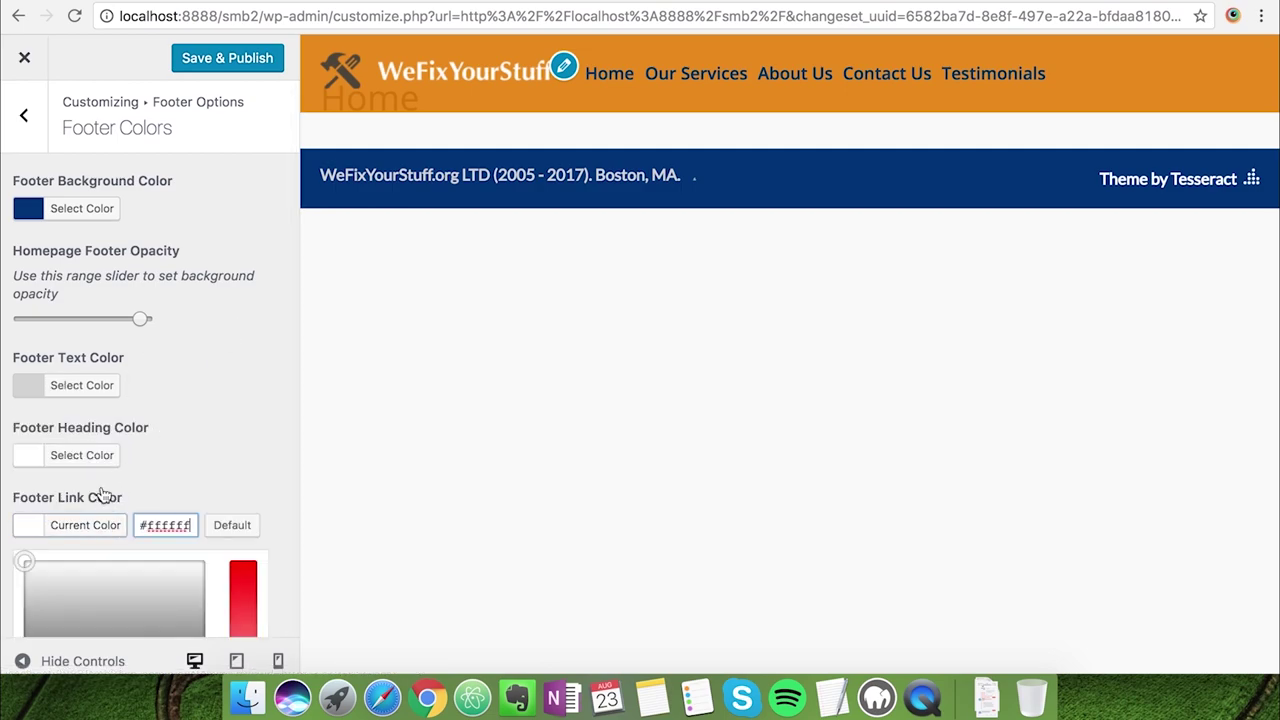
click(94, 385)
double_click(151, 385)
key(ctrl+c)
click(185, 350)
Change the Footer Link Color from #ffffff to #d3d3d3
click(90, 525)
double_click(165, 525)
key(ctrl+v)
click(194, 463)
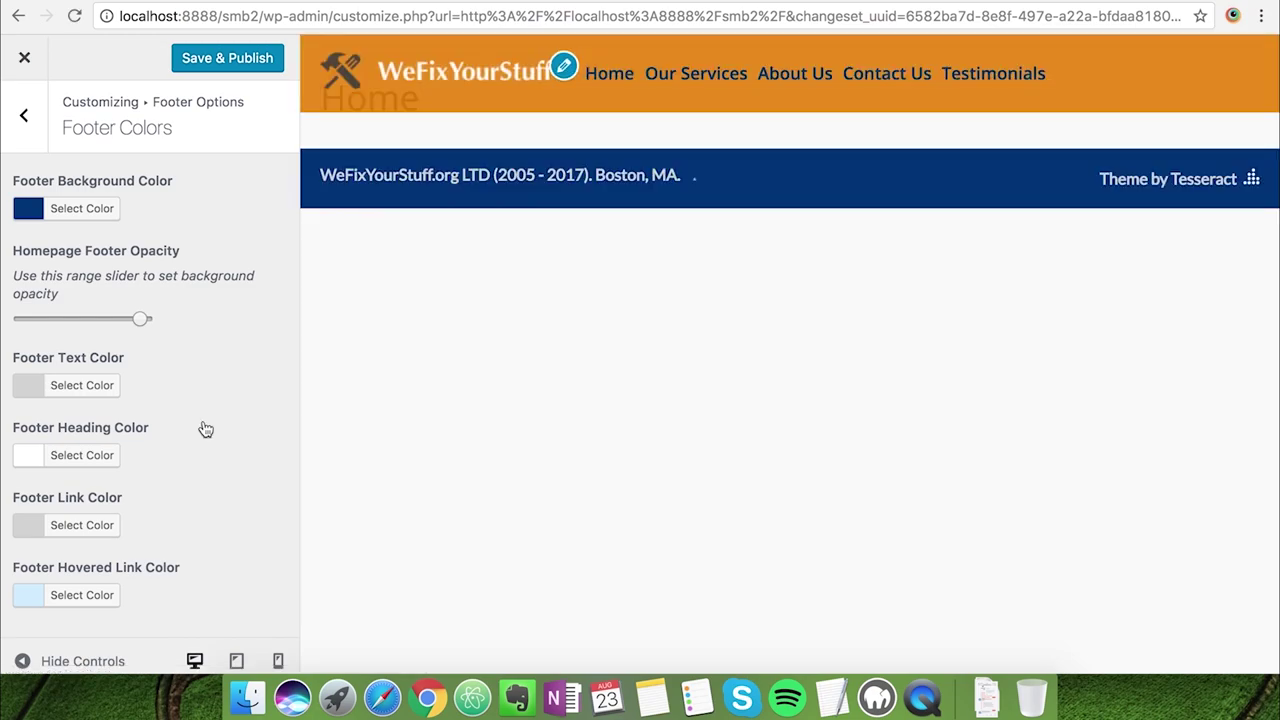
Save & Publish the Customizer changes and close the Customizer
click(34, 140)
click(40, 140)
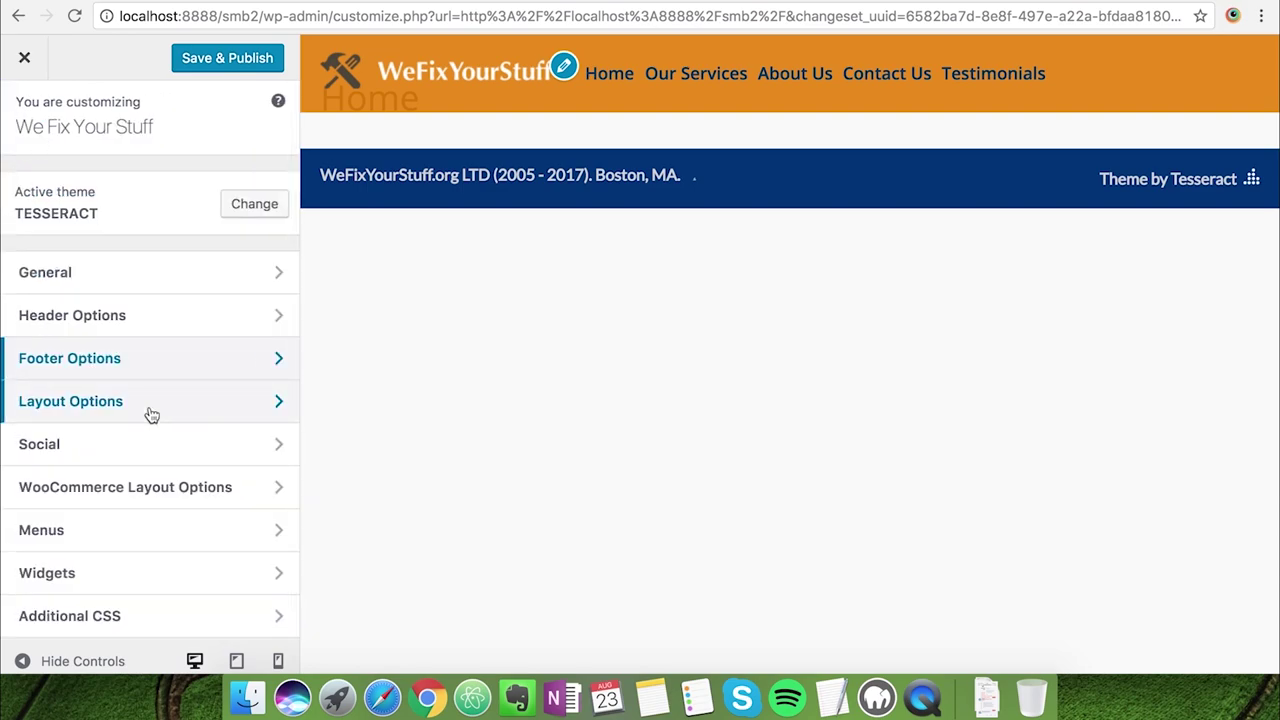
click(229, 63)
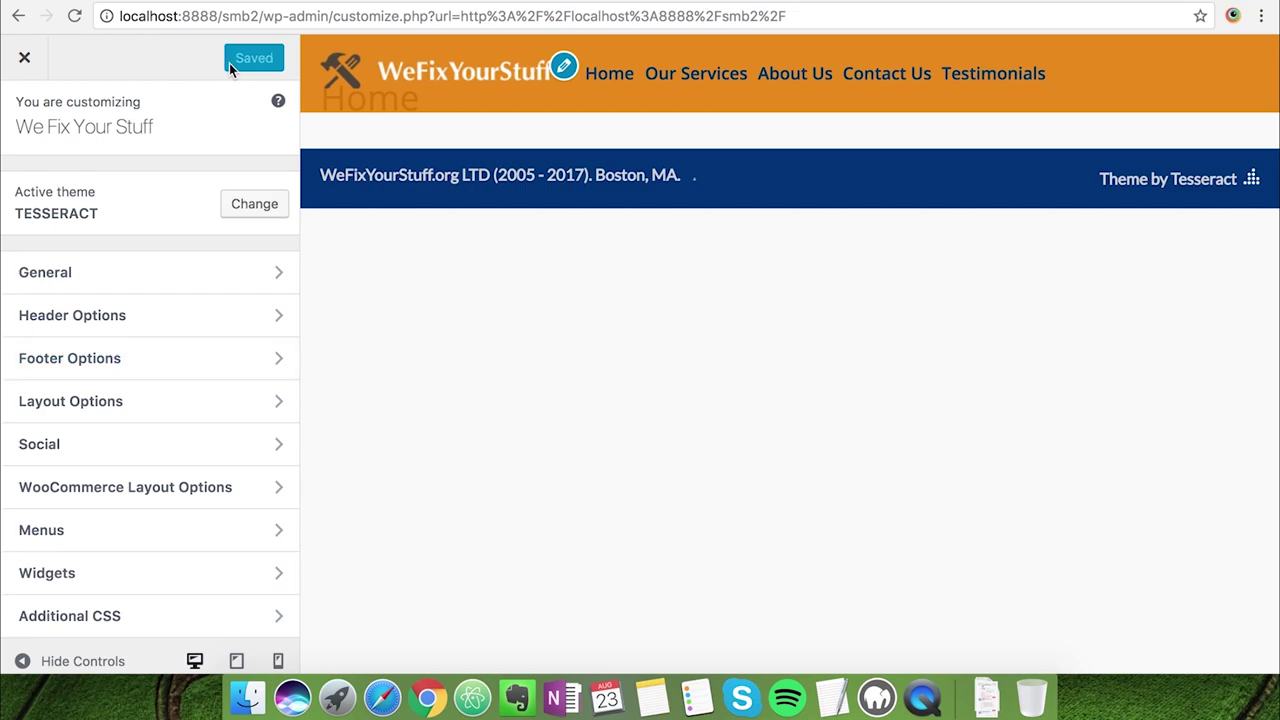
click(24, 57)
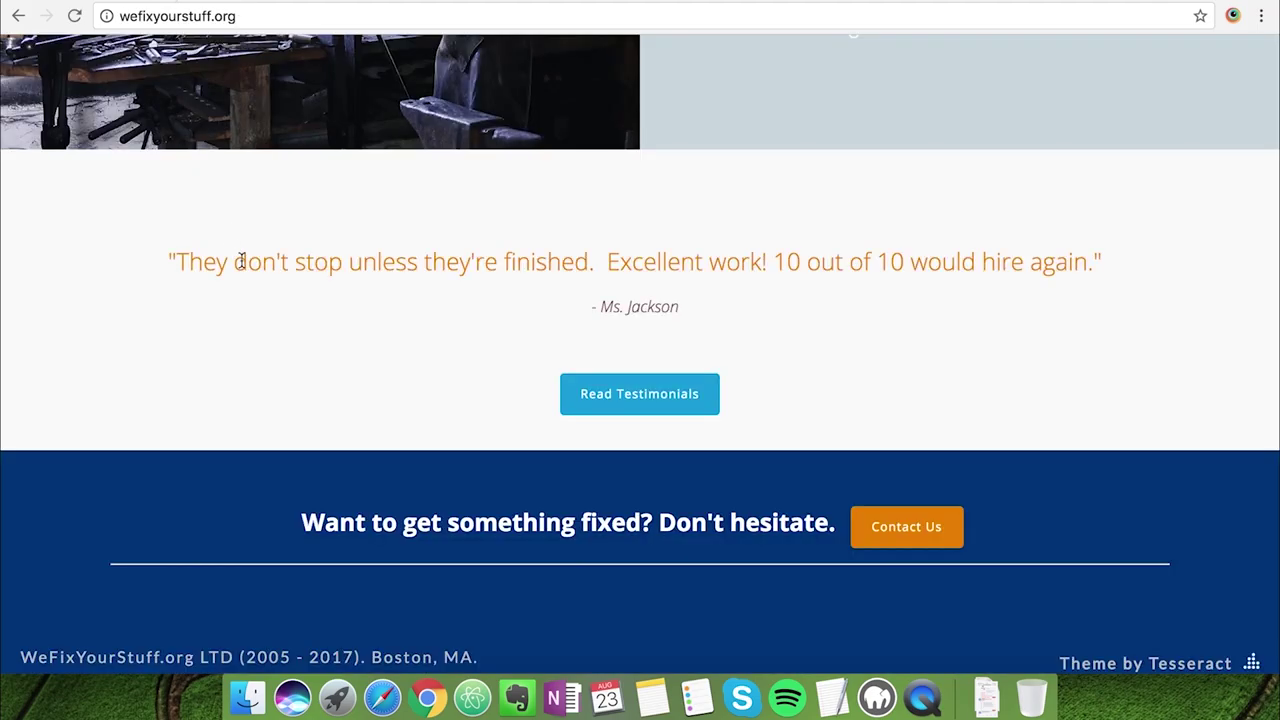
Compare the local front page with the live reference site, then return to the local site
scroll(241, 261, up, 15)
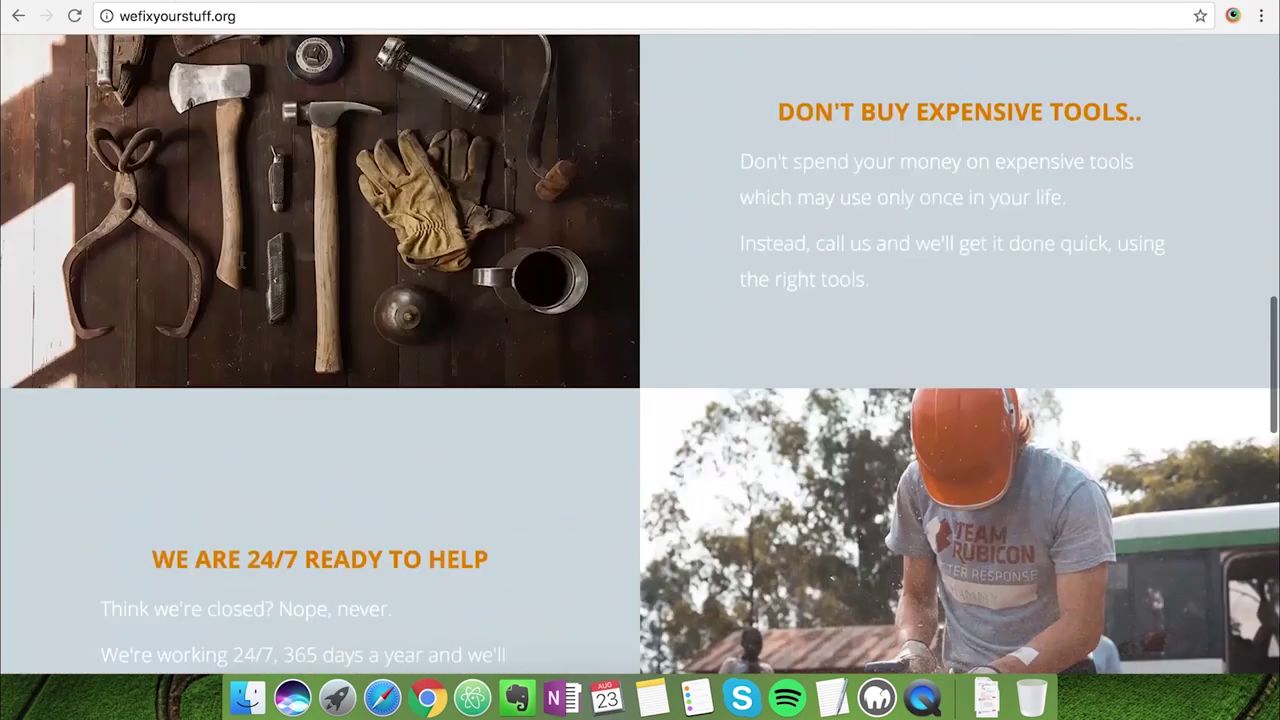
scroll(508, 500, down, 15)
scroll(514, 502, down, 10)
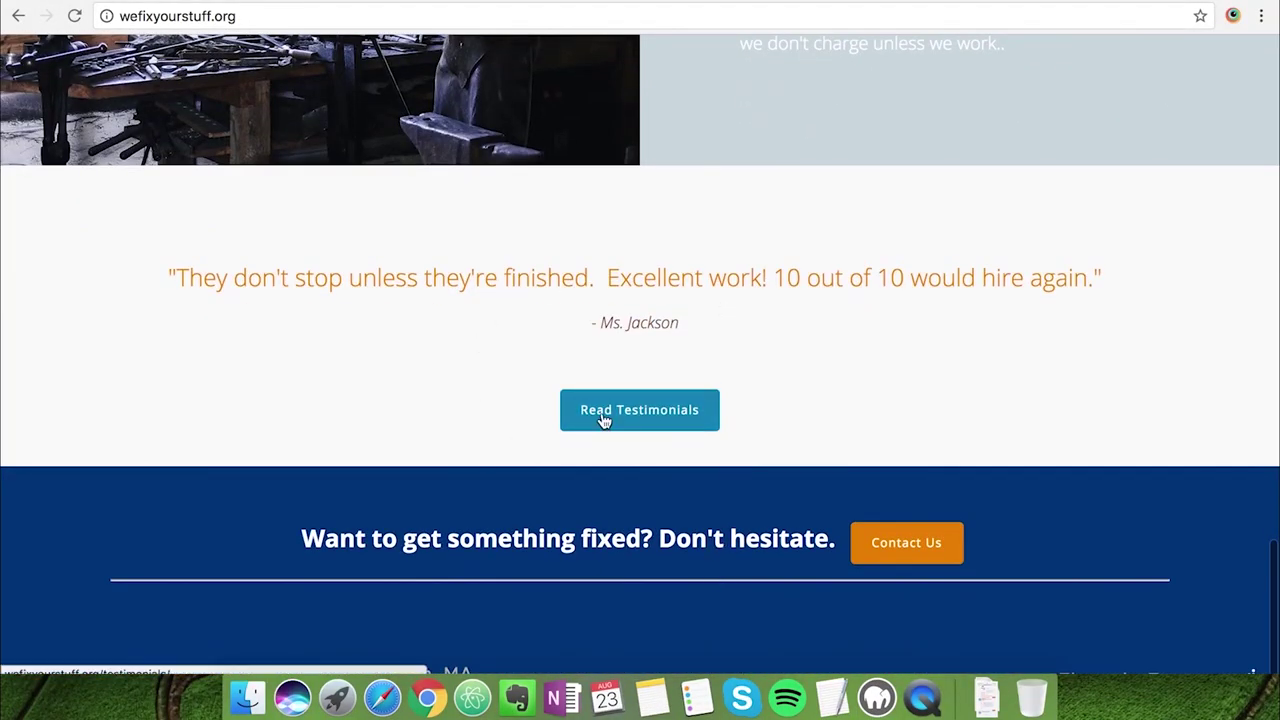
click(441, 2)
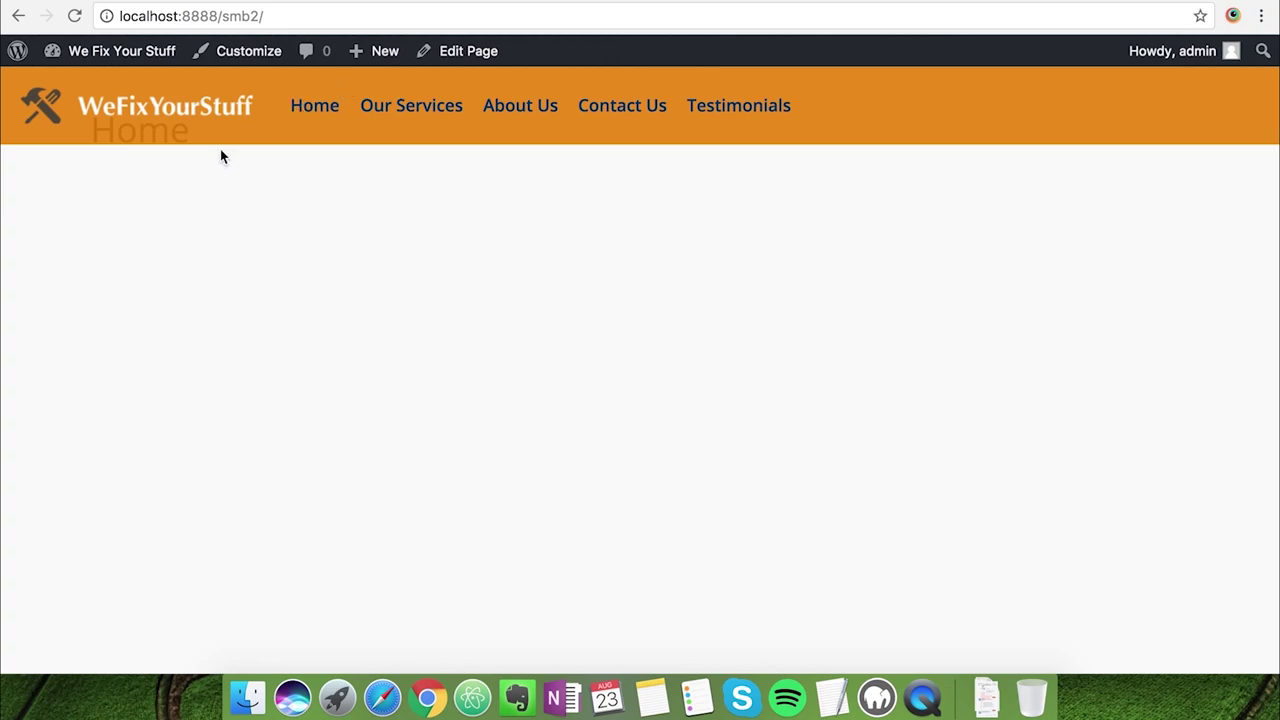
scroll(220, 154, down, 3)
scroll(200, 130, up, 3)
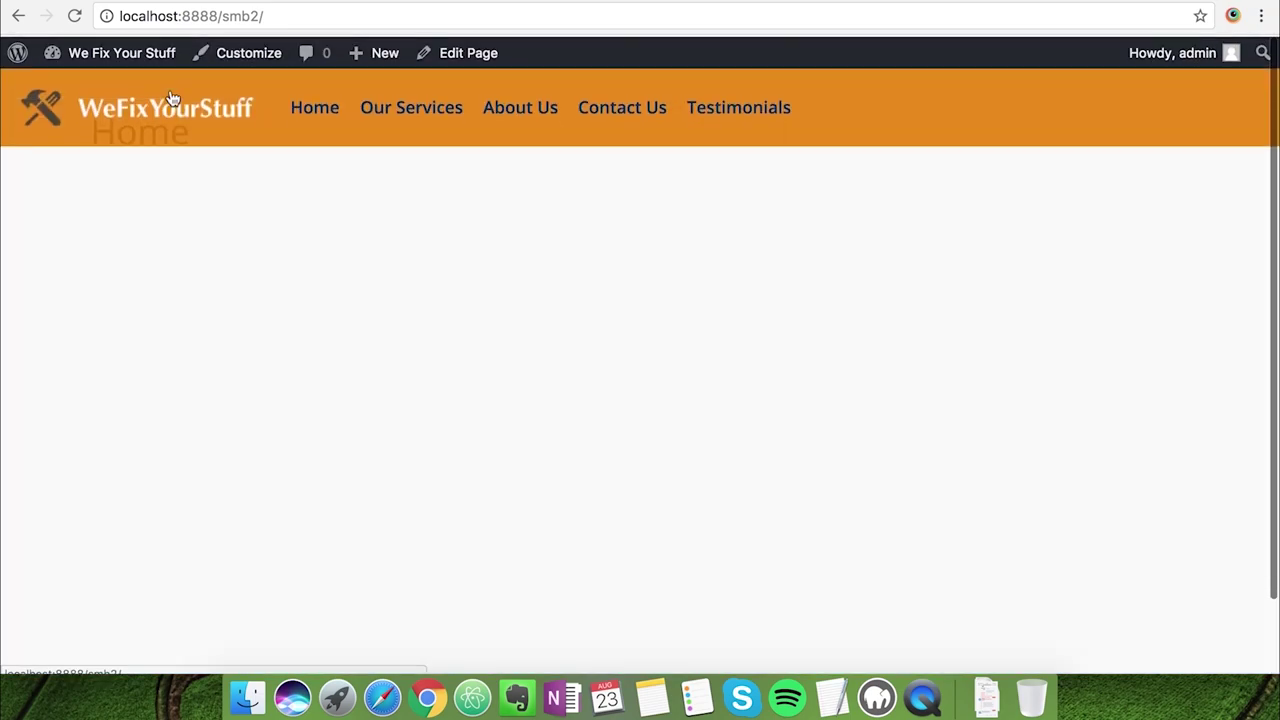
Go from the admin Dashboard to Plugins > Add New
mouse_move(132, 56)
click(112, 88)
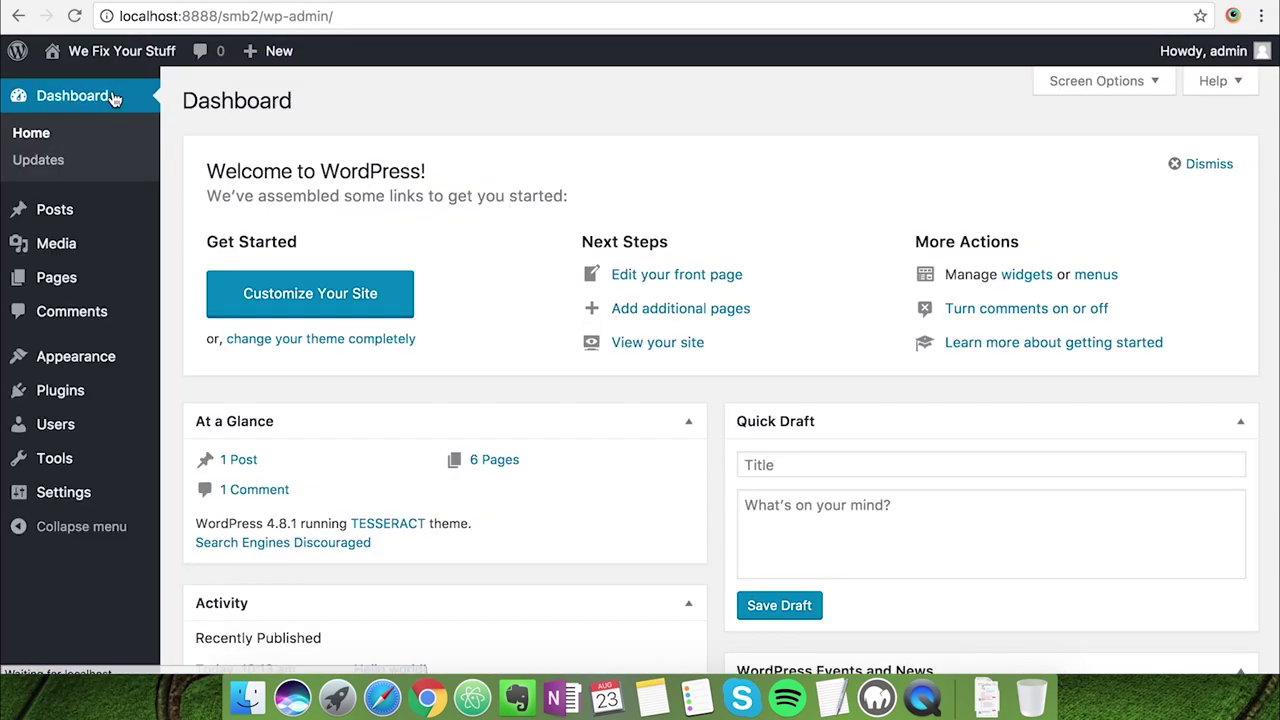
click(77, 393)
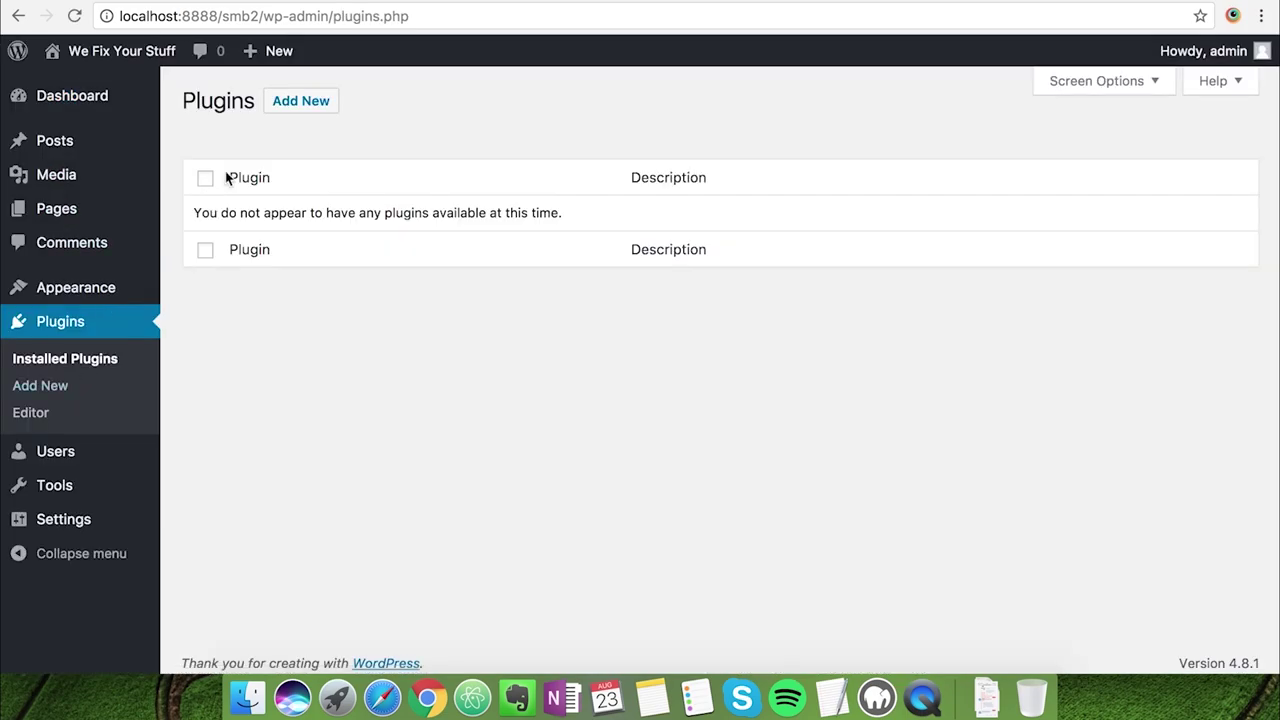
click(316, 104)
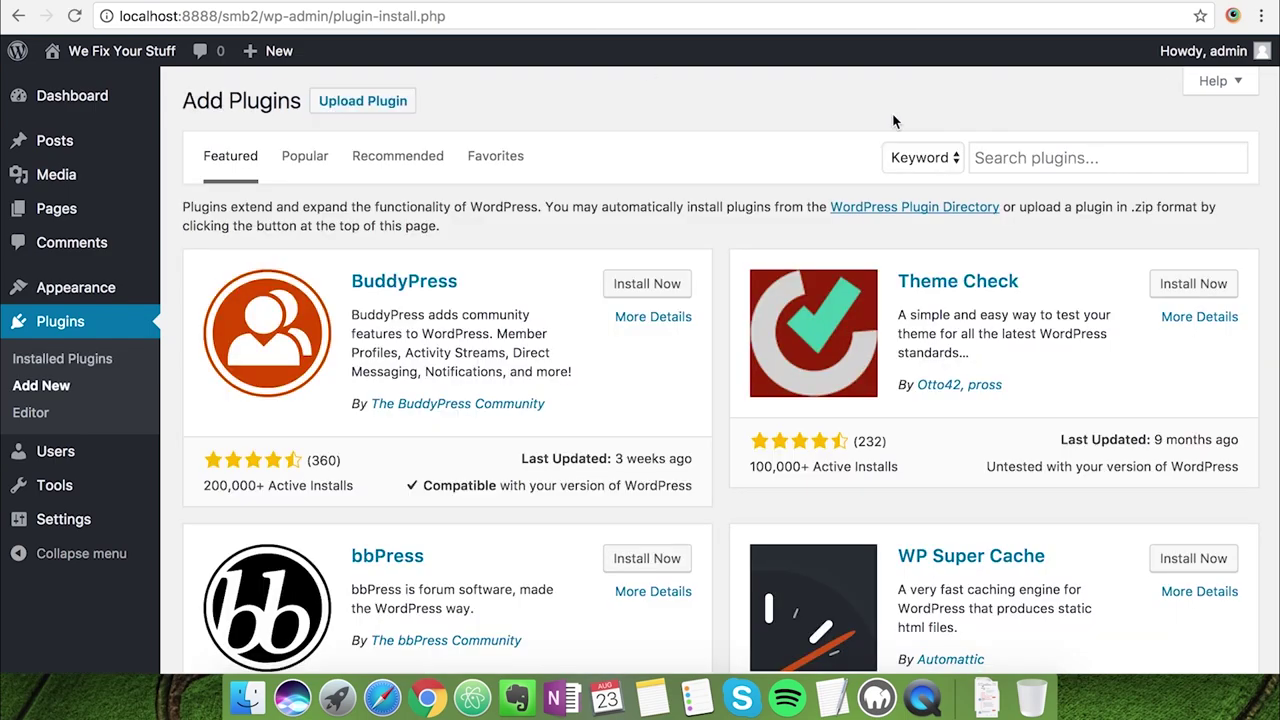
Search for 'Beaver', then install and activate WordPress Page Builder – Beaver Builder
click(991, 157)
text(Buil)
key(BackSpace)
key(BackSpace)
key(BackSpace)
text(ea)
key(Down)
key(Escape)
text(ver)
key(Escape)
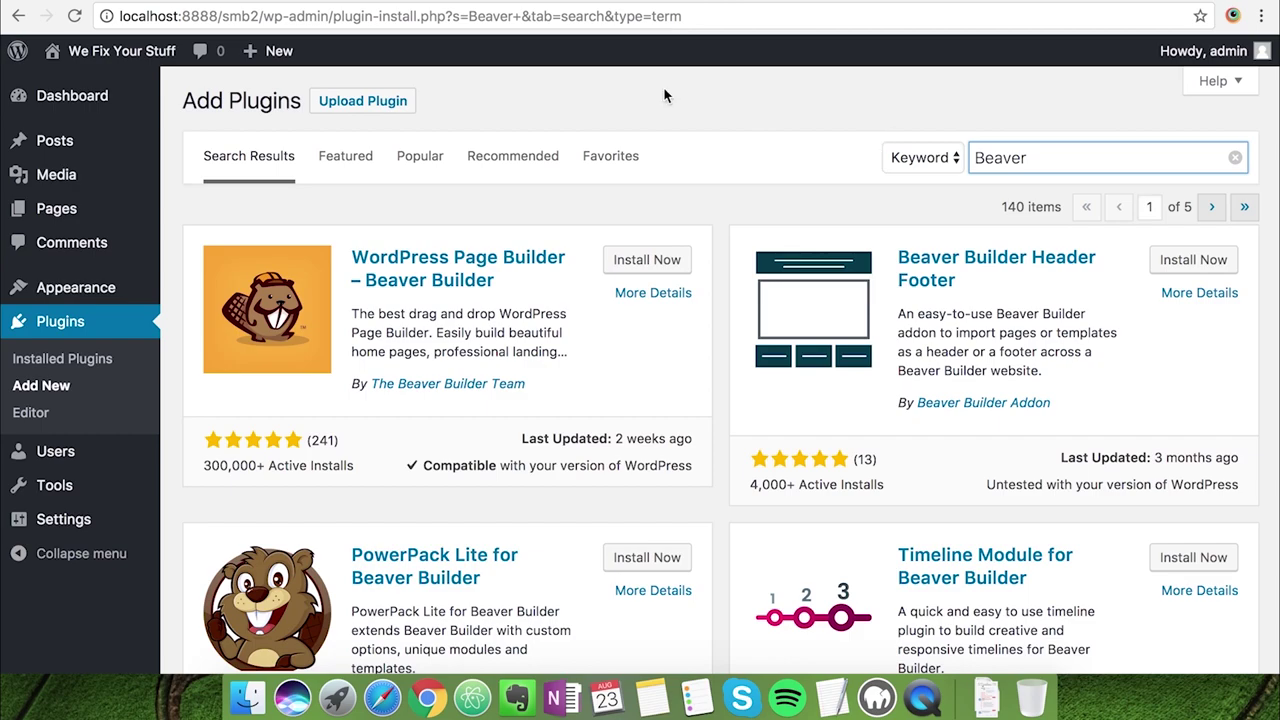
click(637, 262)
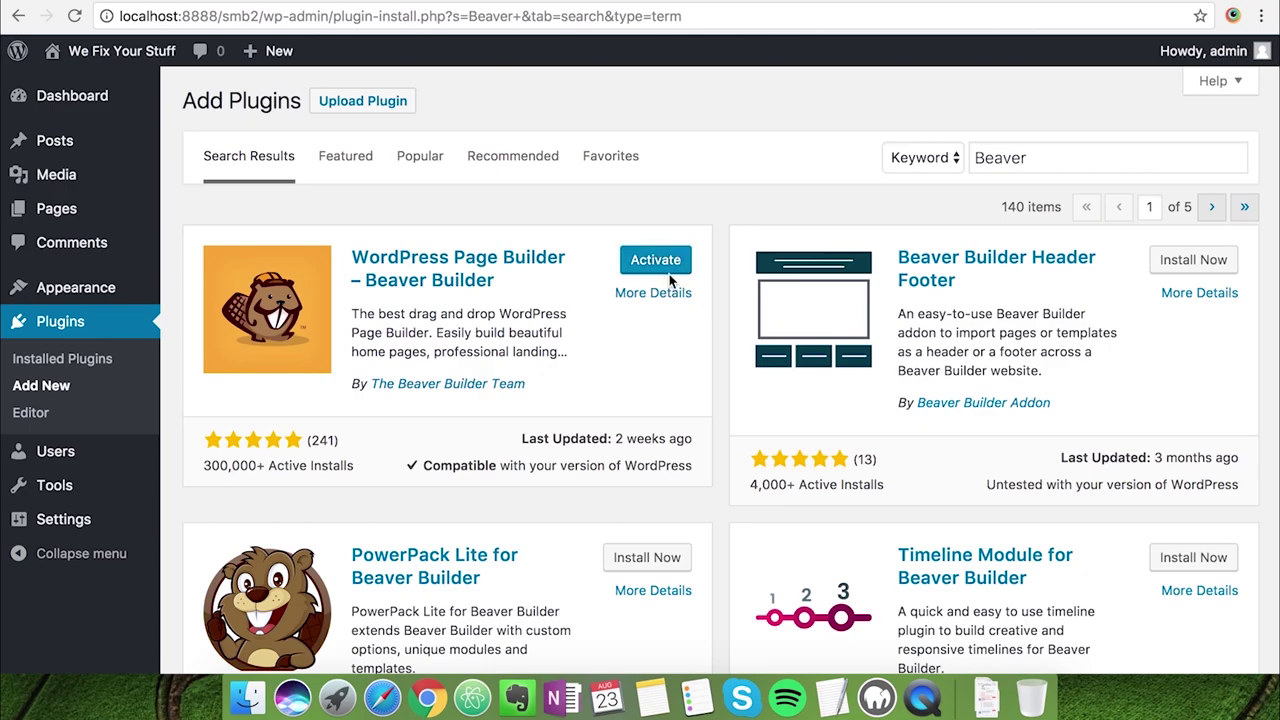
click(662, 272)
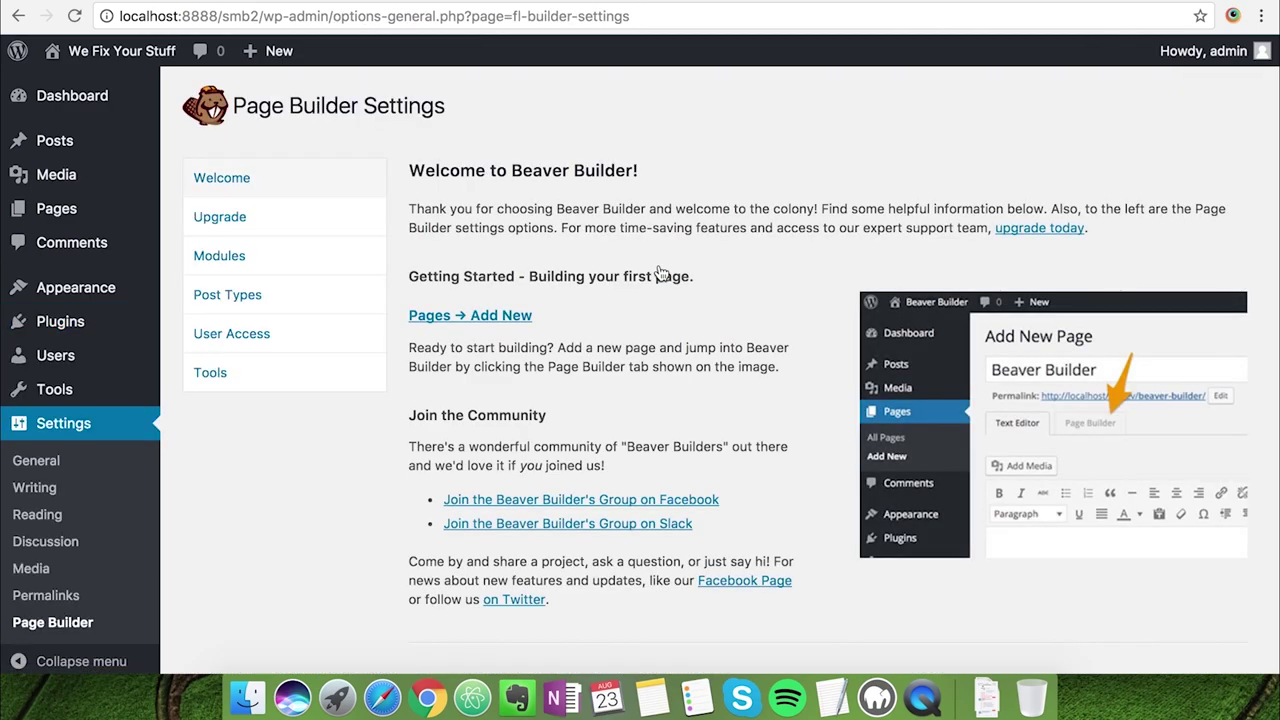
Visit the site's Home page from the admin bar's site-name menu
scroll(651, 385, down, 3)
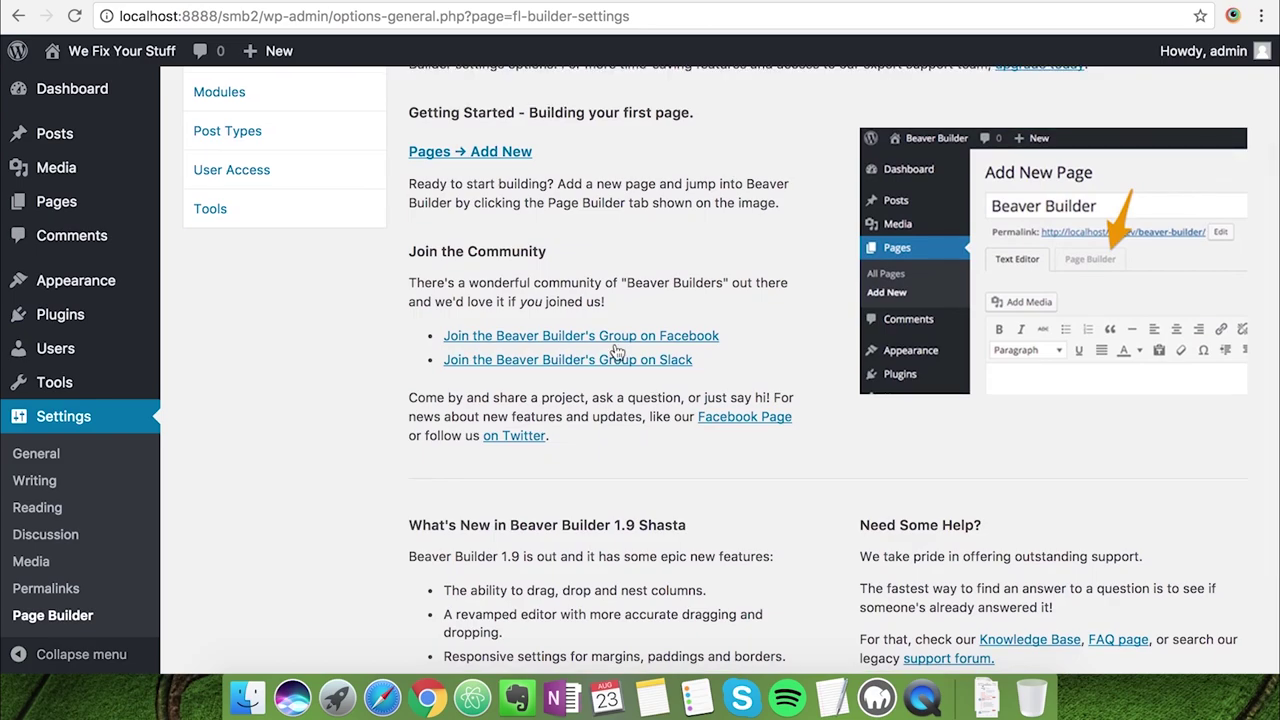
scroll(87, 316, down, 1)
mouse_move(87, 316)
scroll(87, 316, up, 2)
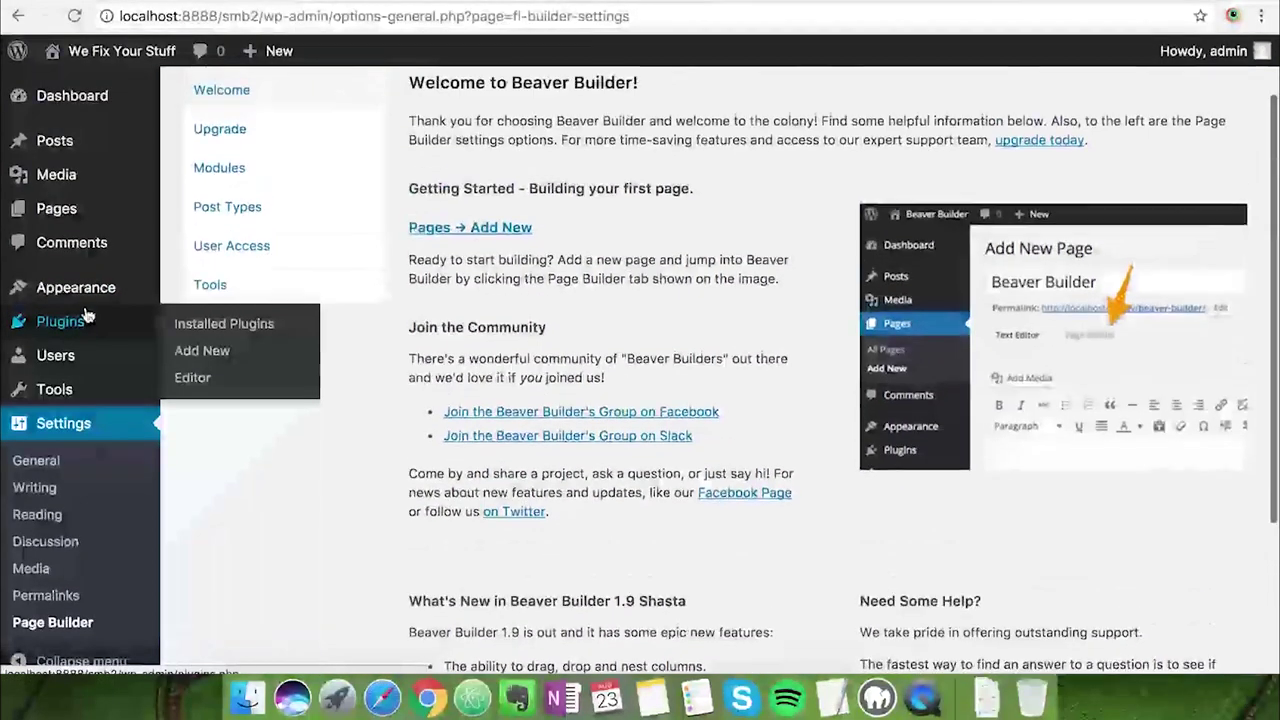
mouse_move(100, 51)
click(79, 84)
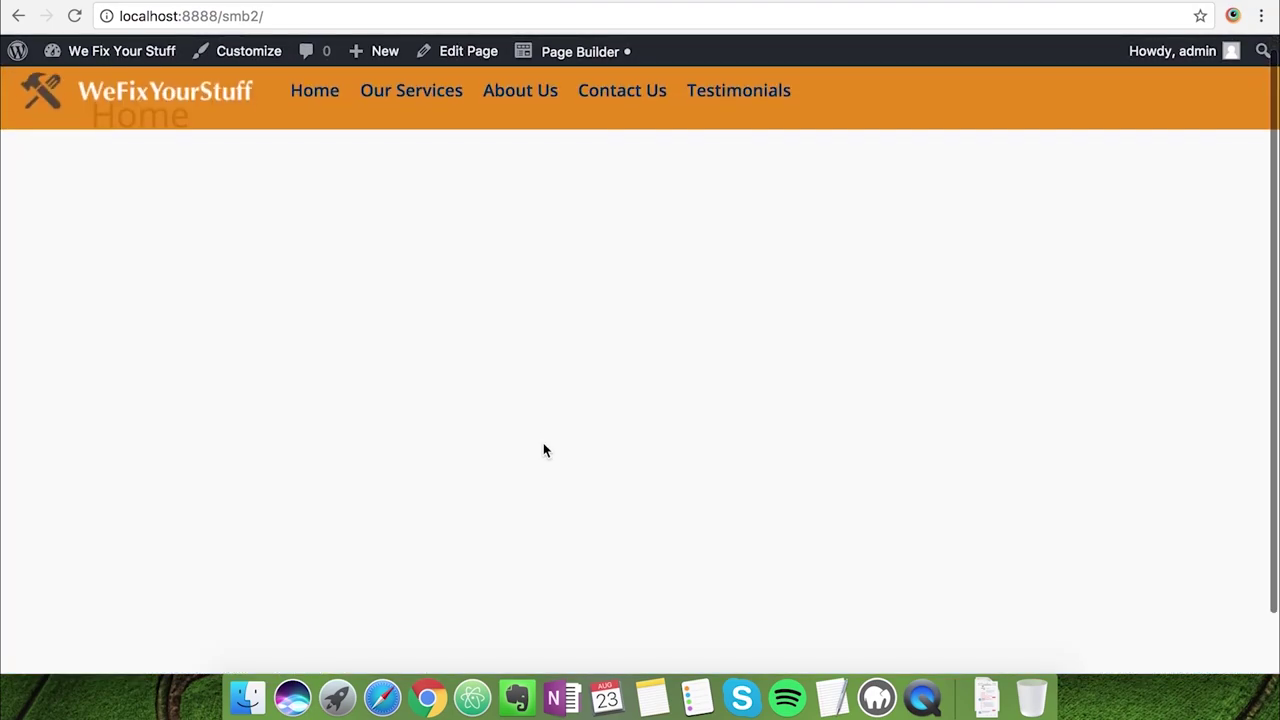
Launch Page Builder on the Home page, decline the welcome tour and close the module panel
click(575, 62)
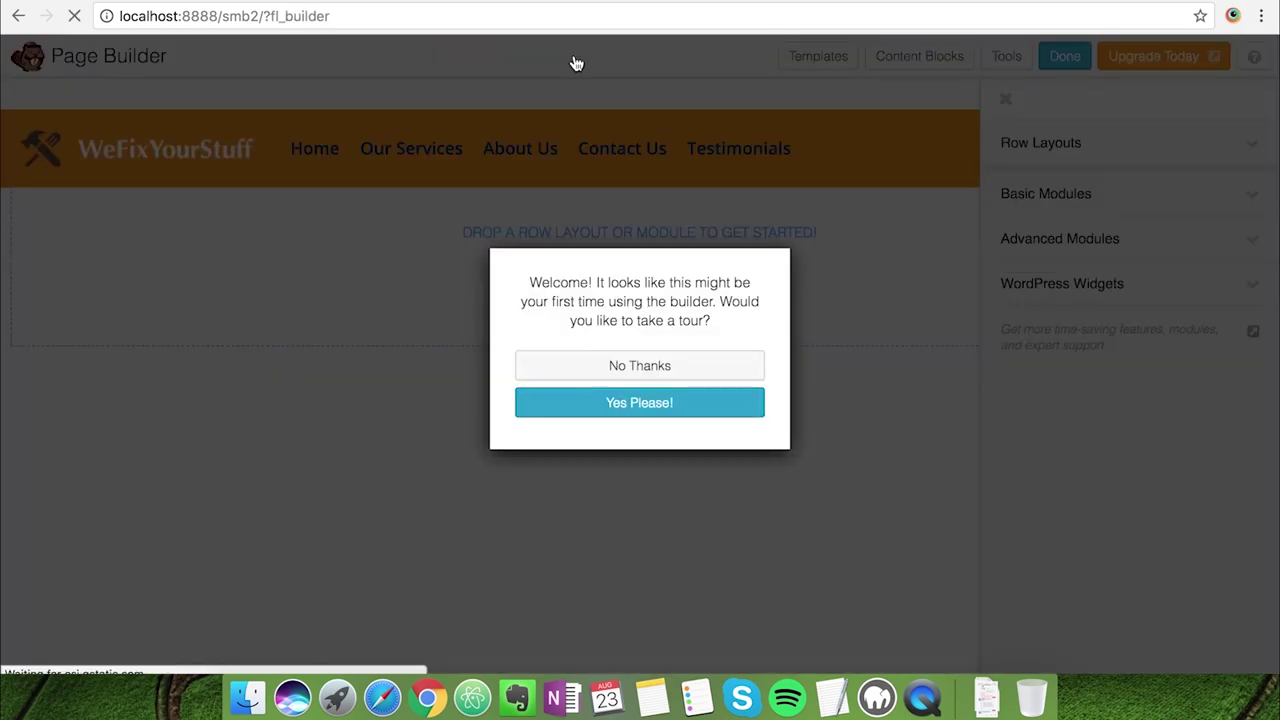
click(647, 370)
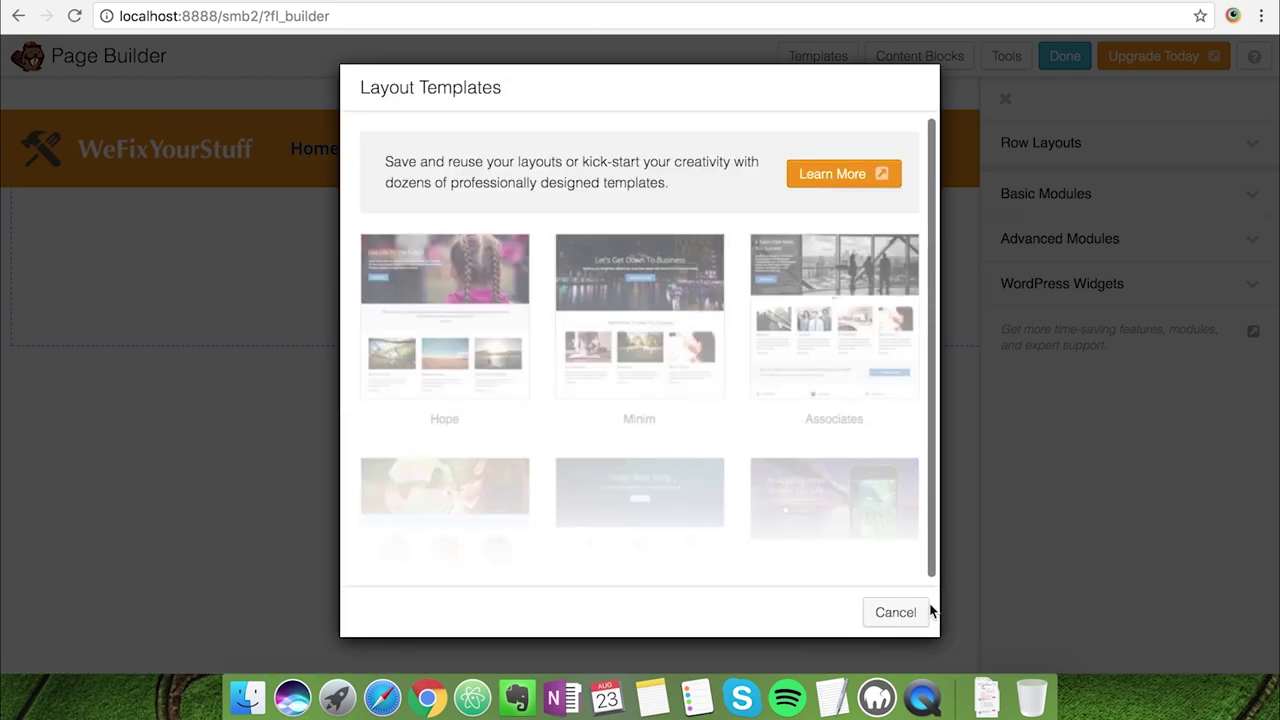
click(925, 612)
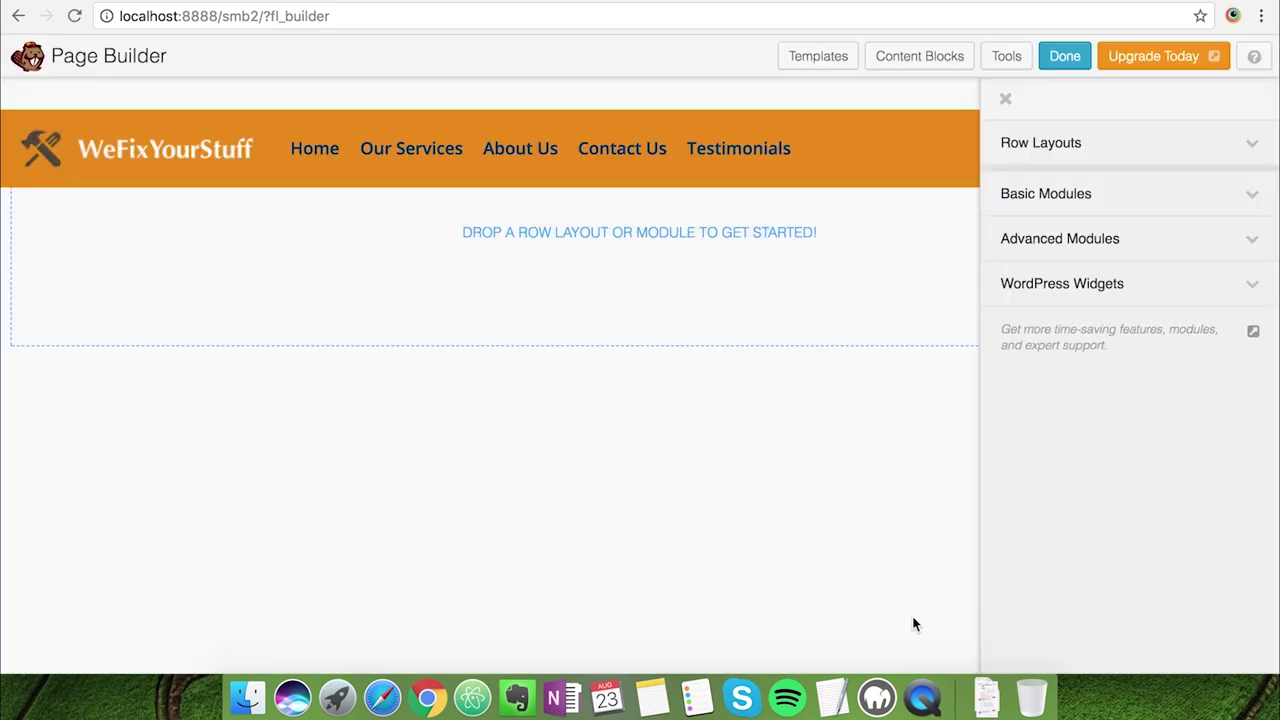
click(1006, 100)
scroll(1010, 298, down, 5)
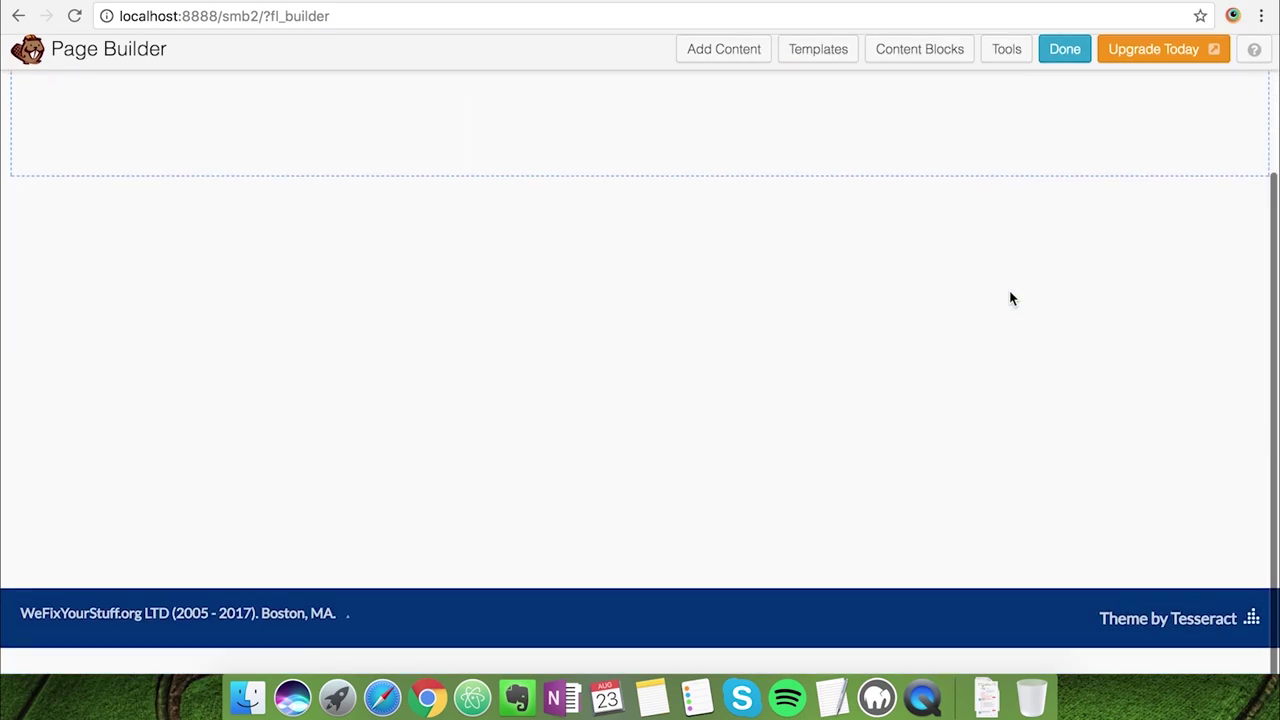
scroll(1010, 298, up, 5)
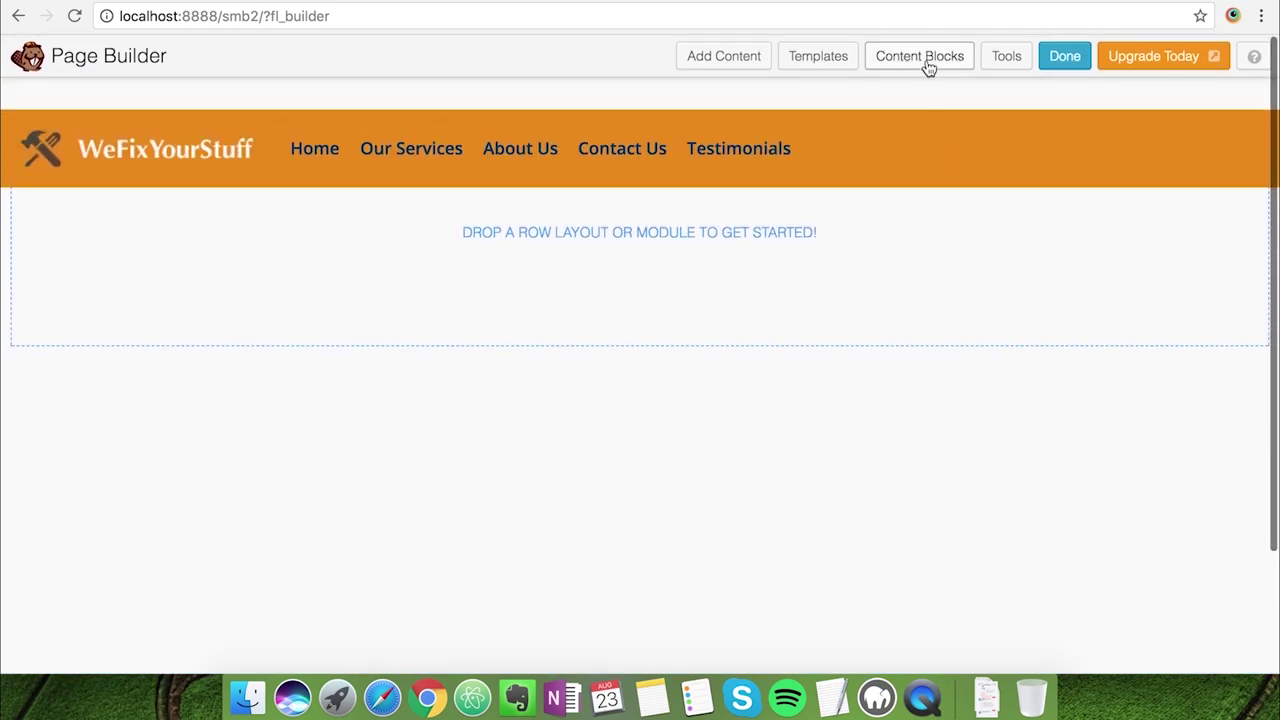
Insert the Hero Explore template from the free Content Blocks into the page
click(928, 64)
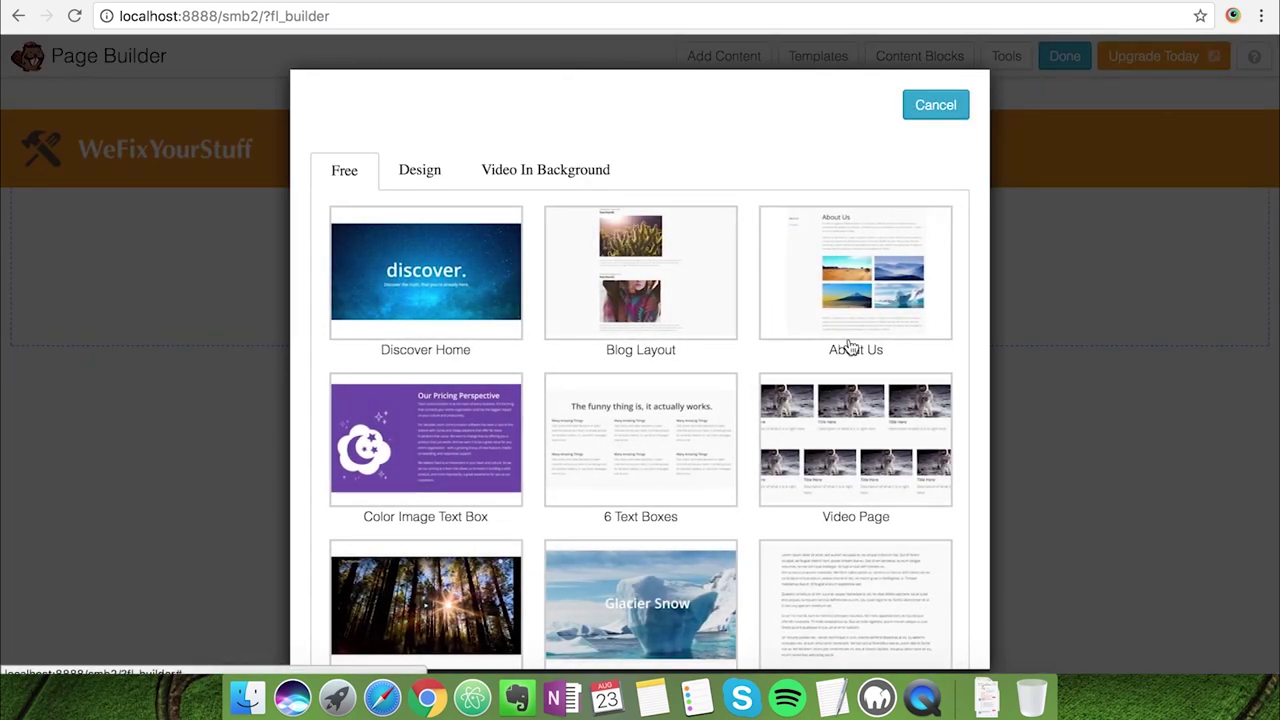
scroll(848, 346, down, 10)
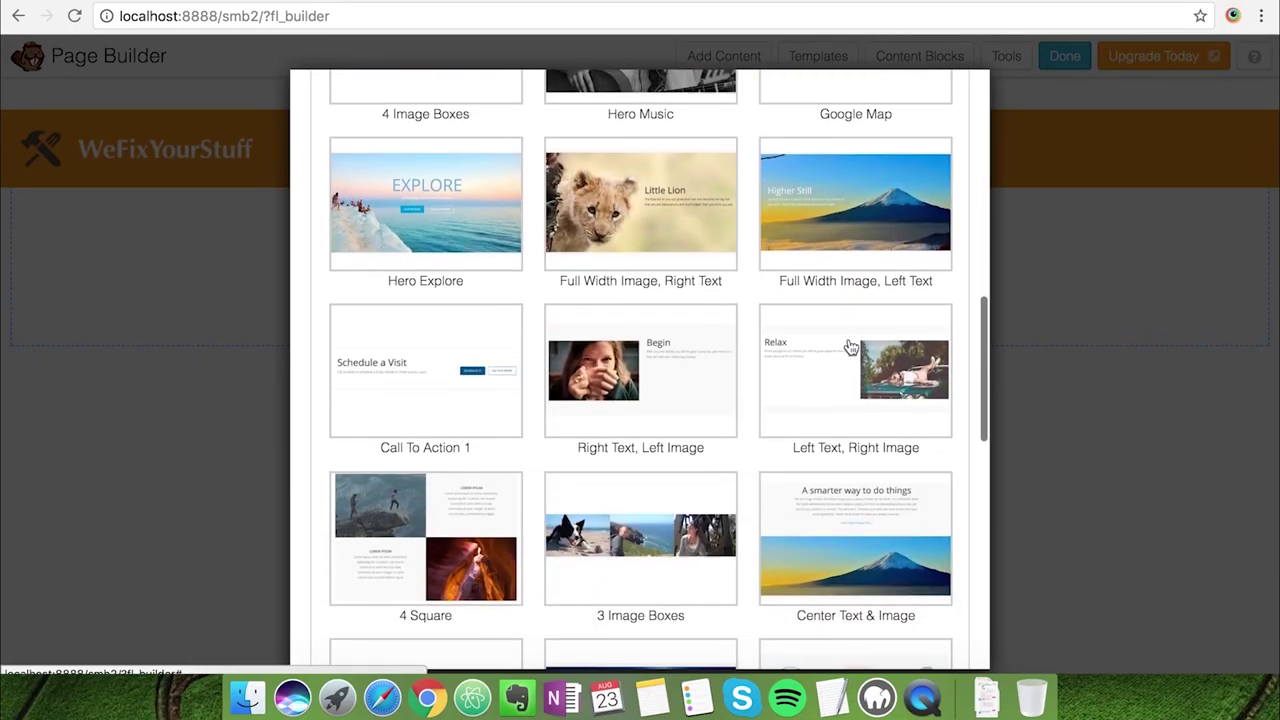
scroll(848, 346, up, 1)
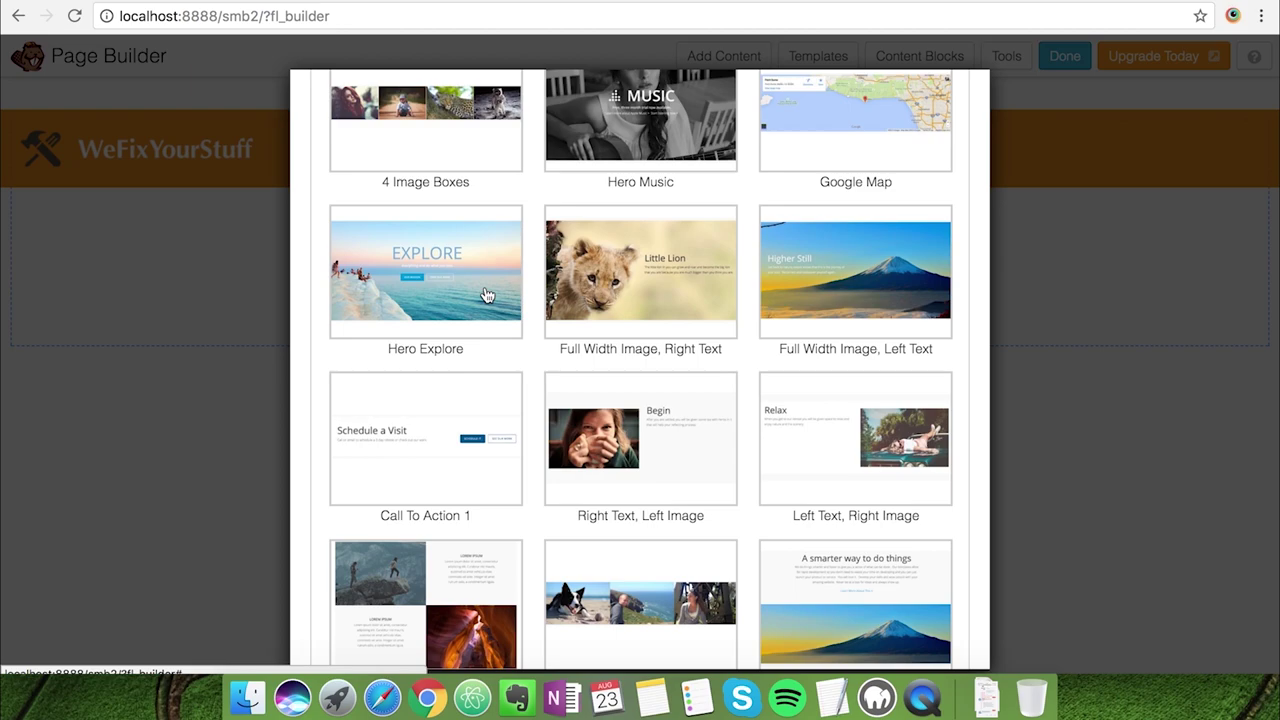
click(486, 295)
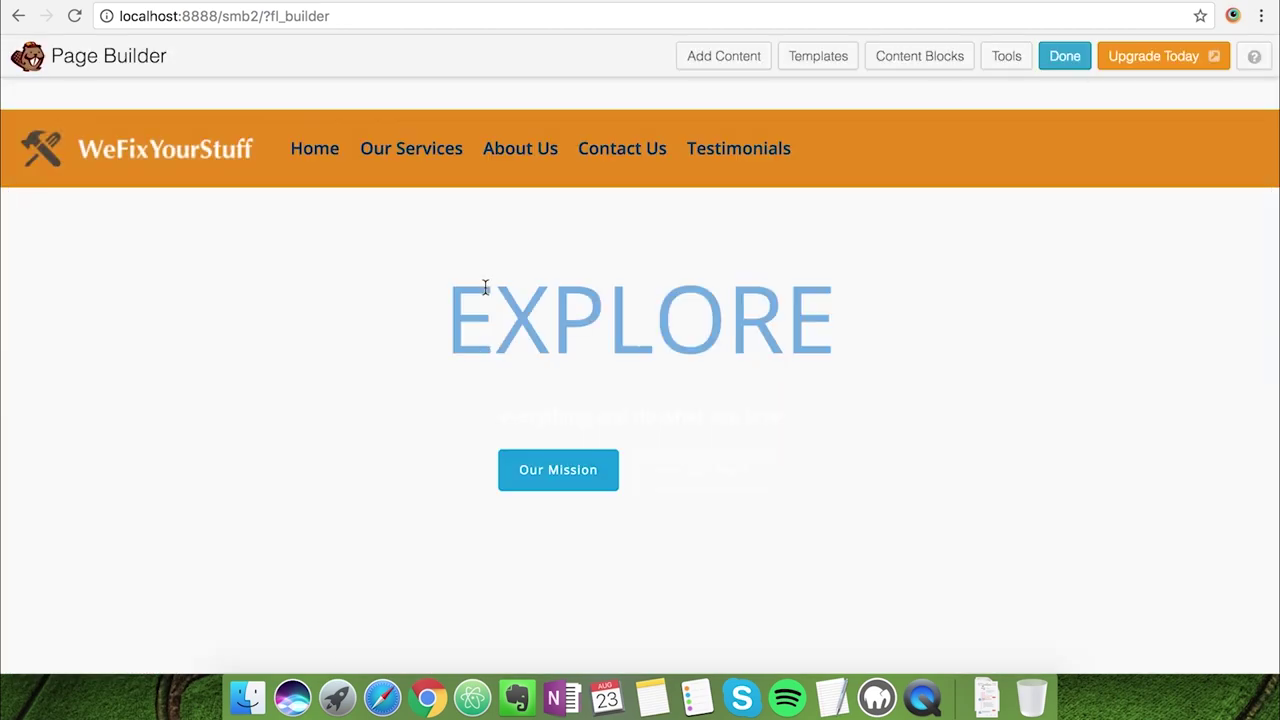
scroll(634, 426, down, 1)
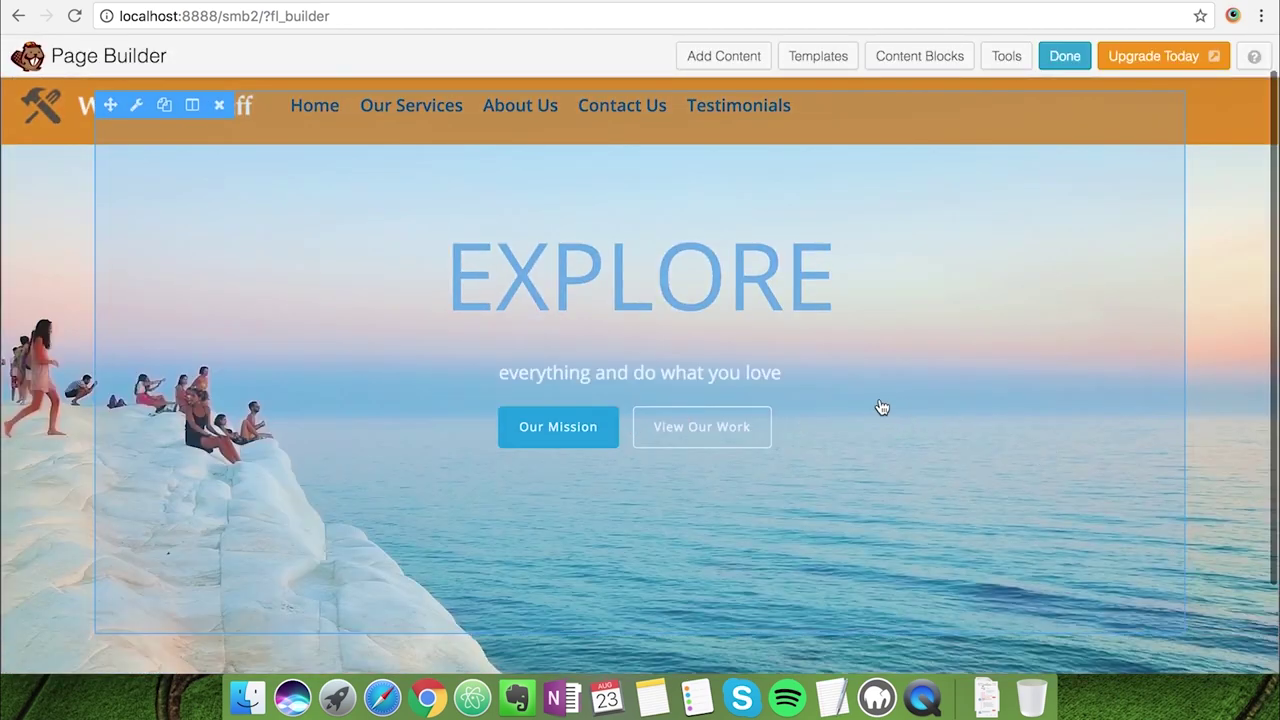
scroll(1224, 336, down, 3)
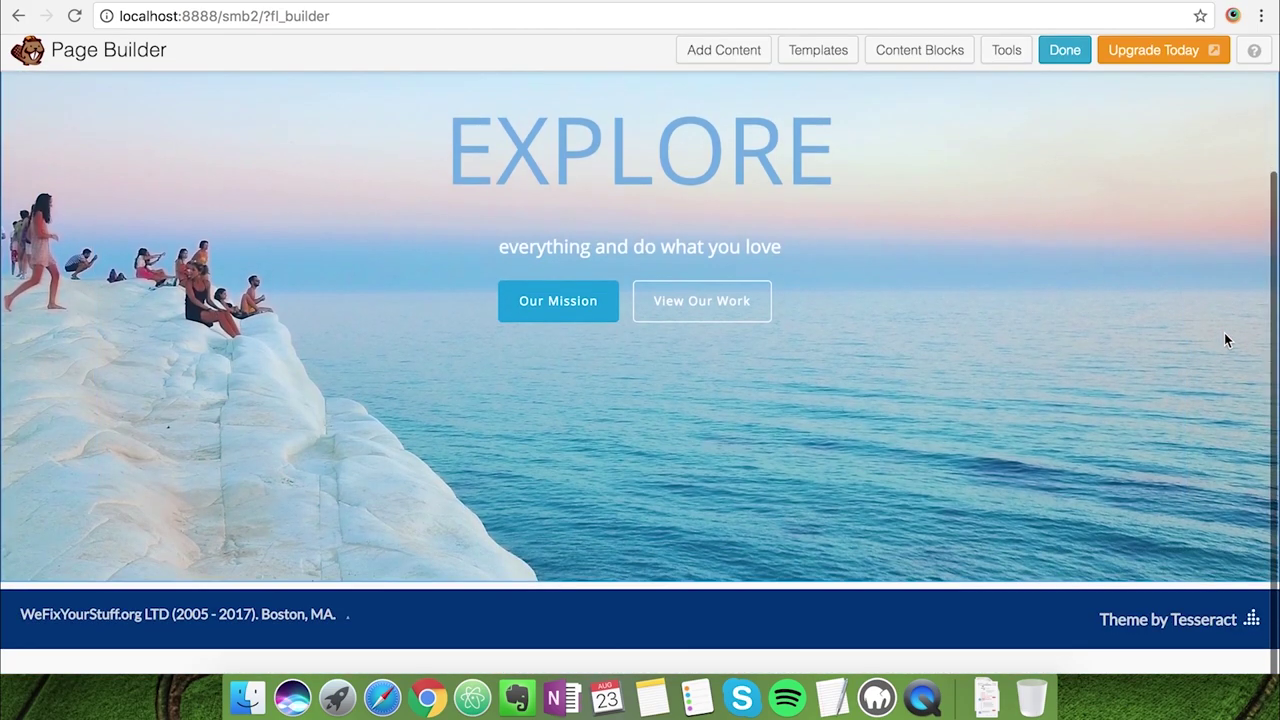
scroll(1224, 338, up, 4)
scroll(870, 272, up, 1)
Replace the EXPLORE heading with 'We Fix Your Stuff' and make it white
click(735, 292)
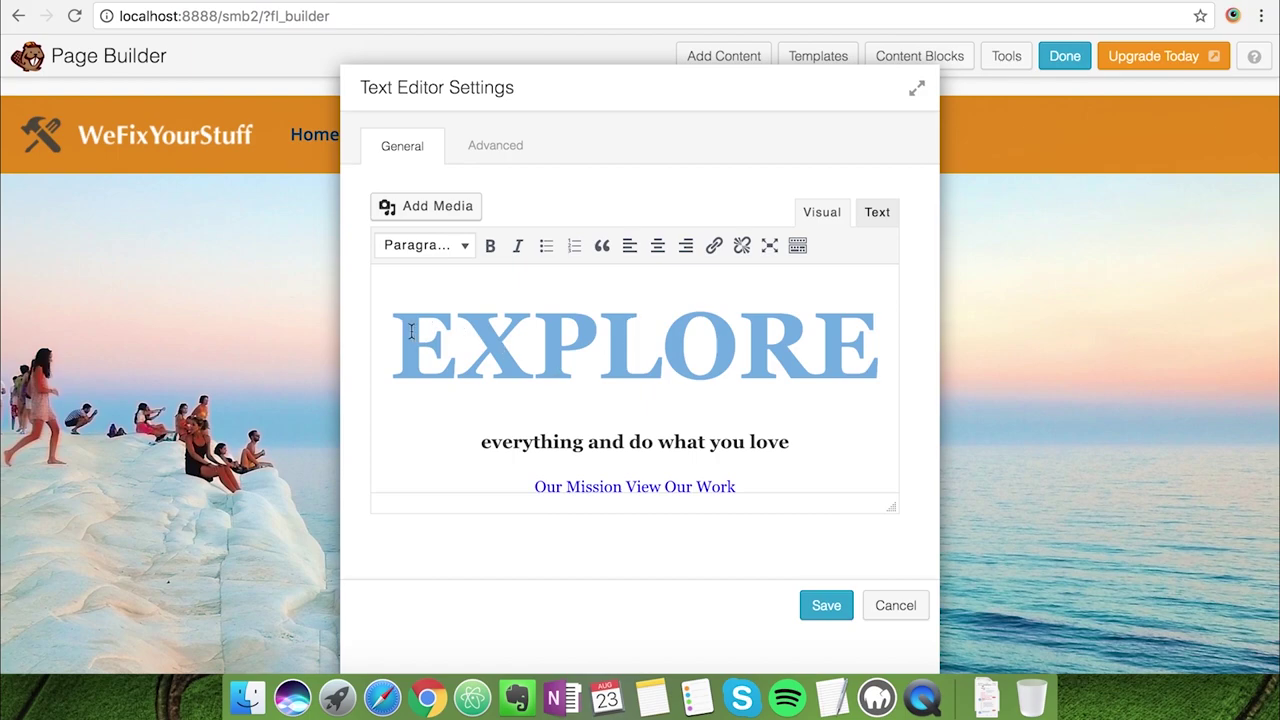
drag(410, 332, 851, 331)
text(We F)
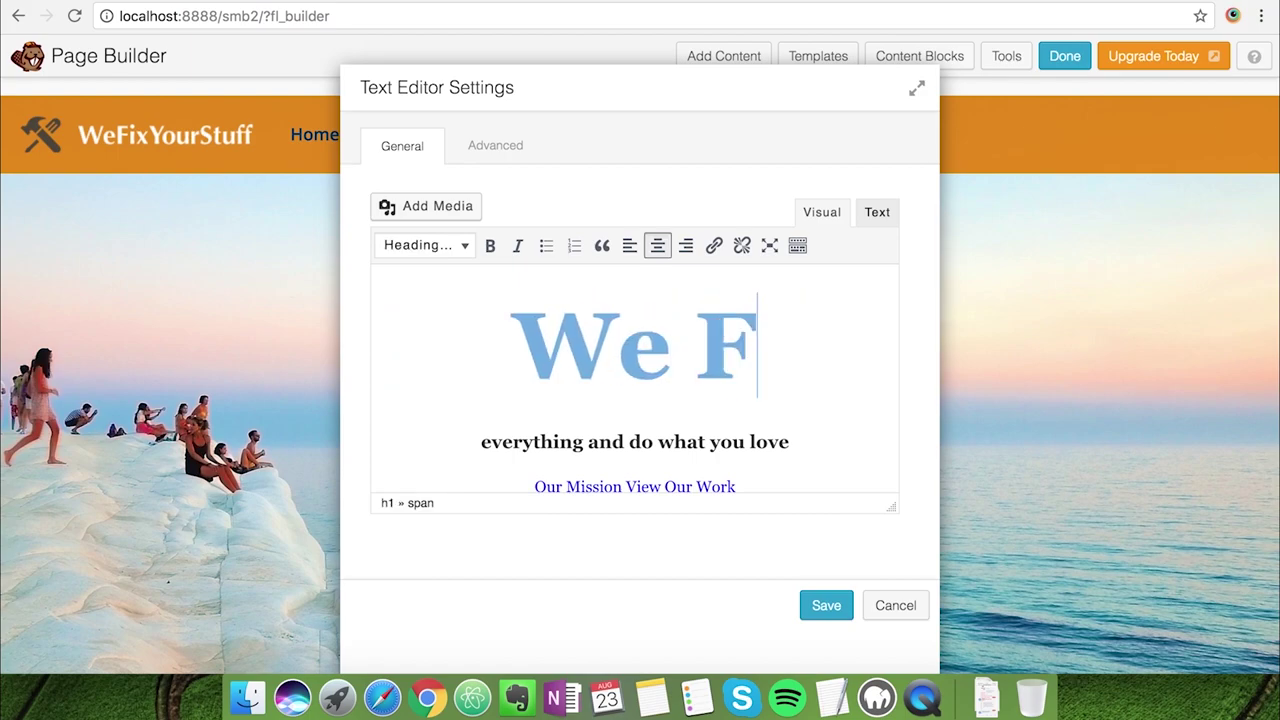
text(ix Your Stuff)
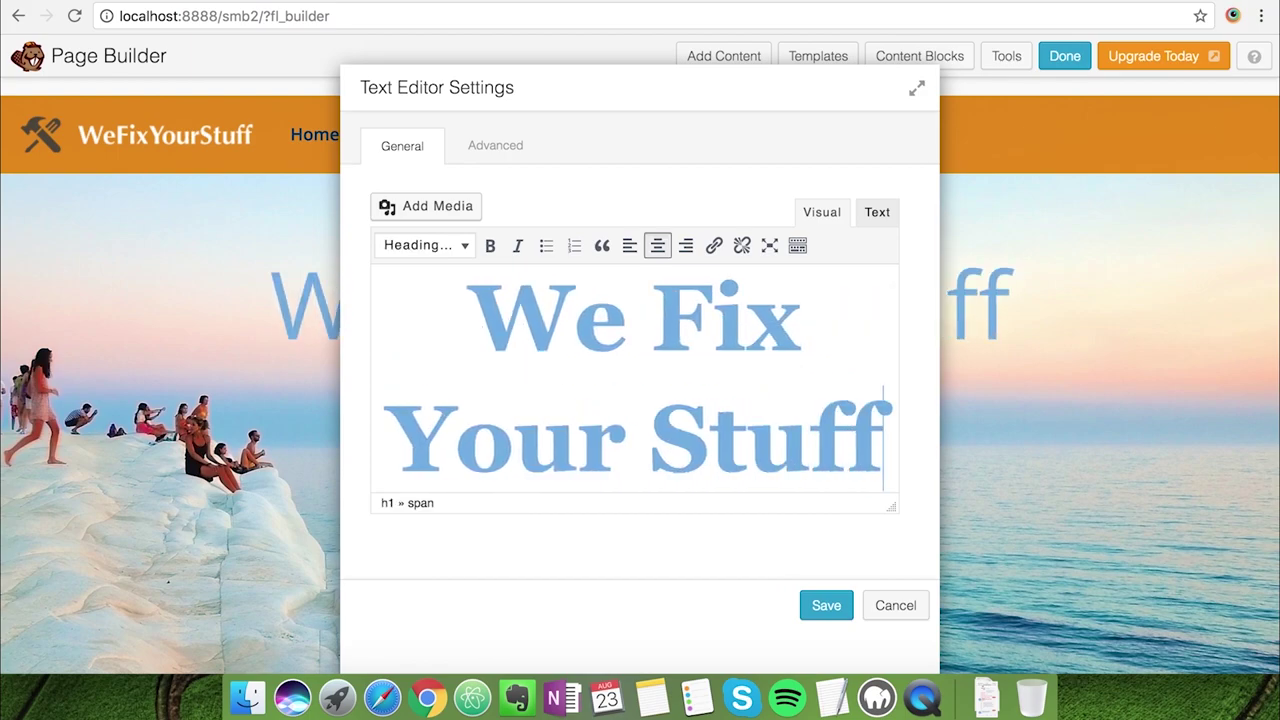
key(shift+Up)
key(shift+Up)
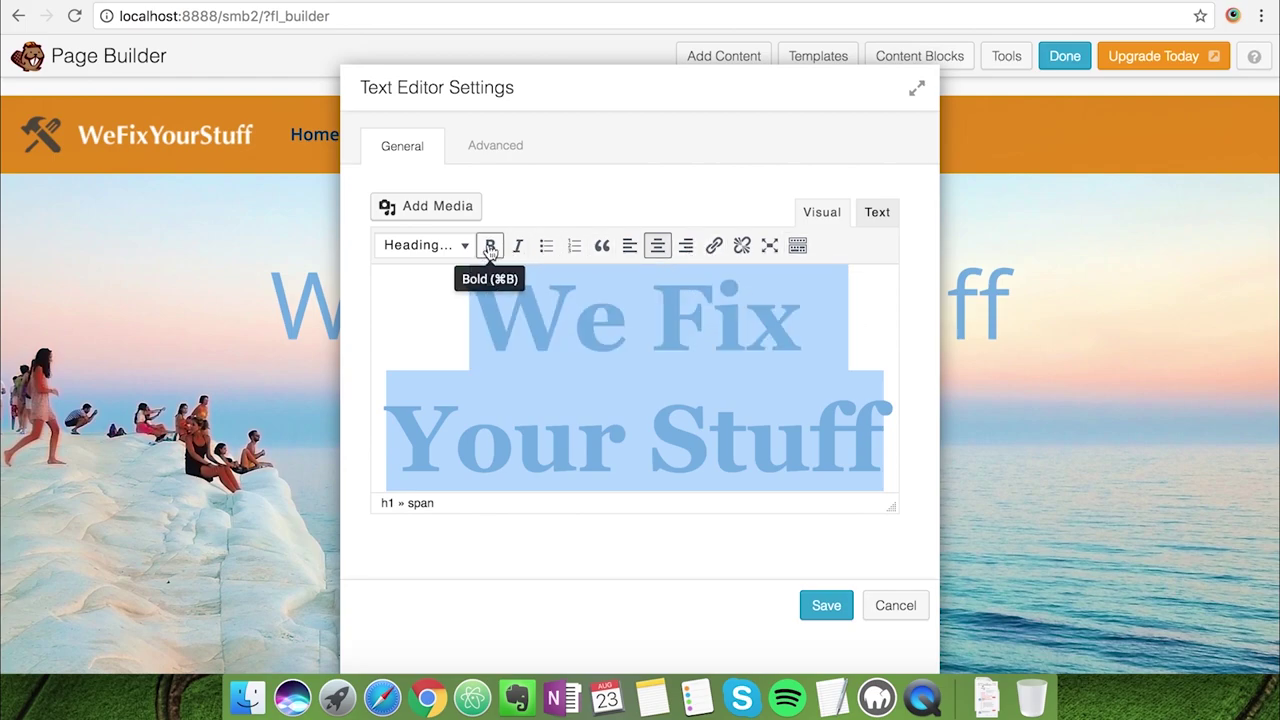
click(797, 245)
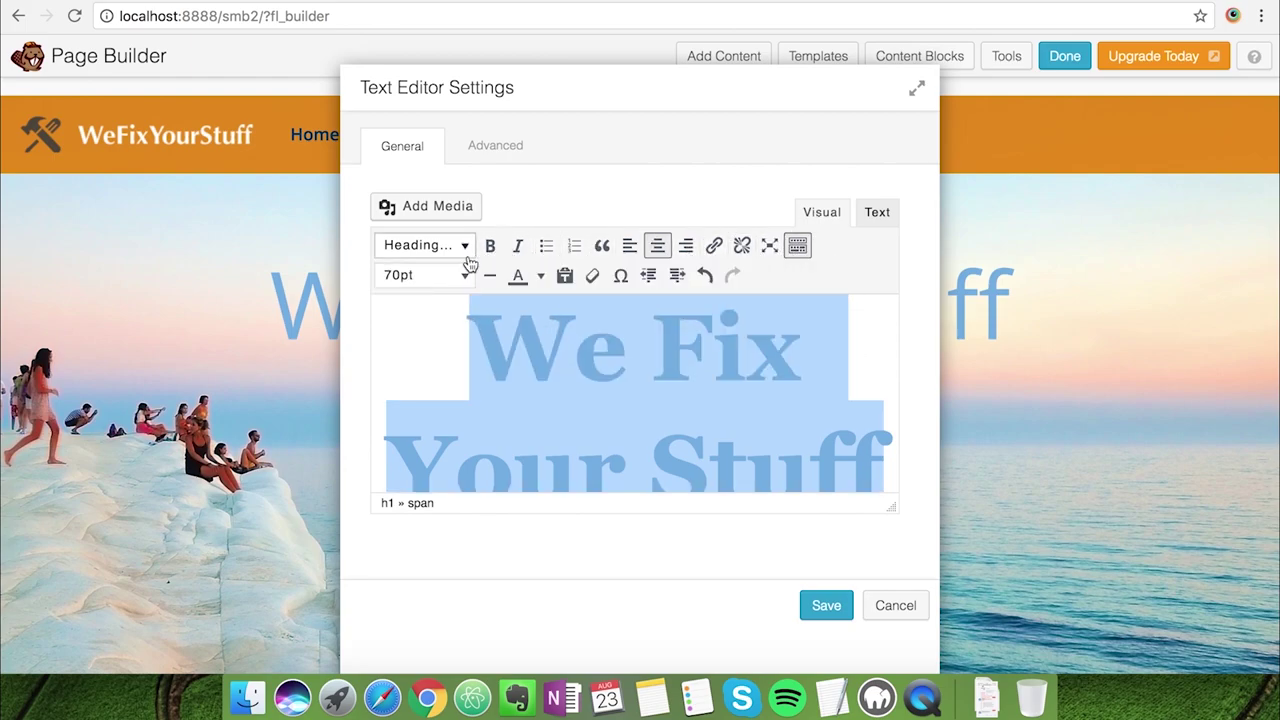
click(540, 276)
click(652, 364)
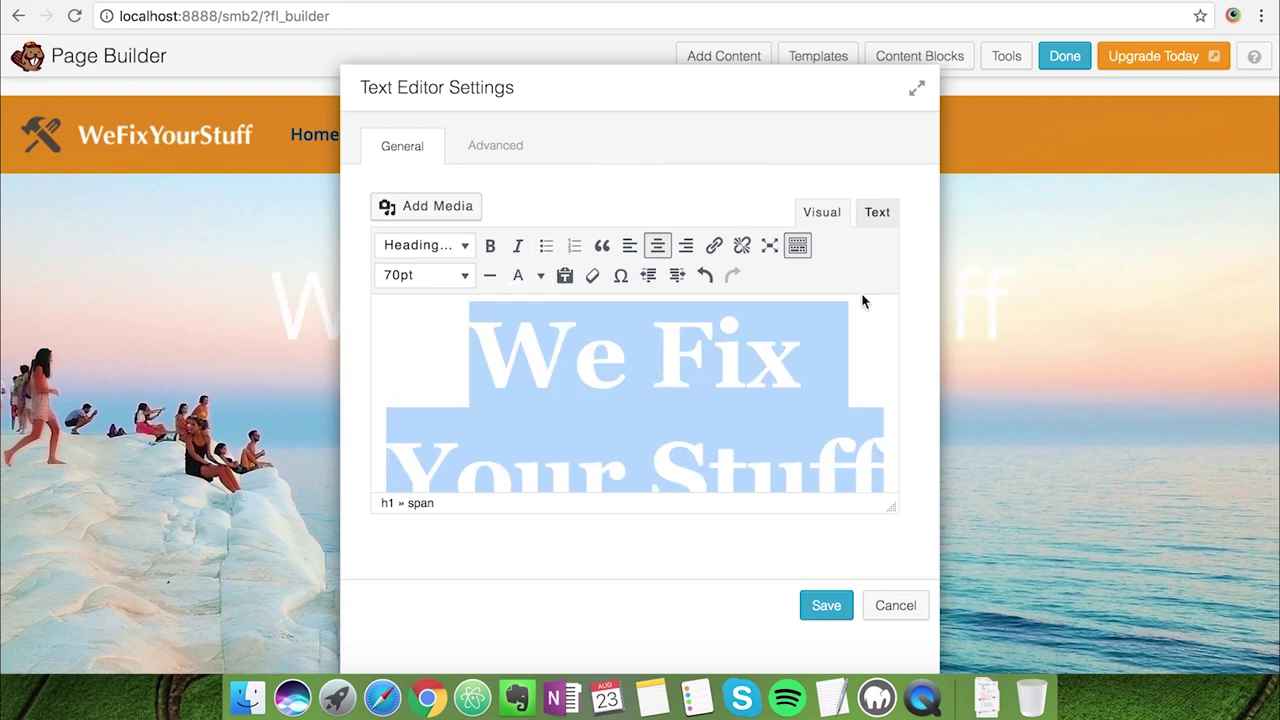
click(837, 371)
Make the 'We Fix Your Stuff' heading bold
scroll(832, 383, down, 5)
scroll(832, 384, up, 5)
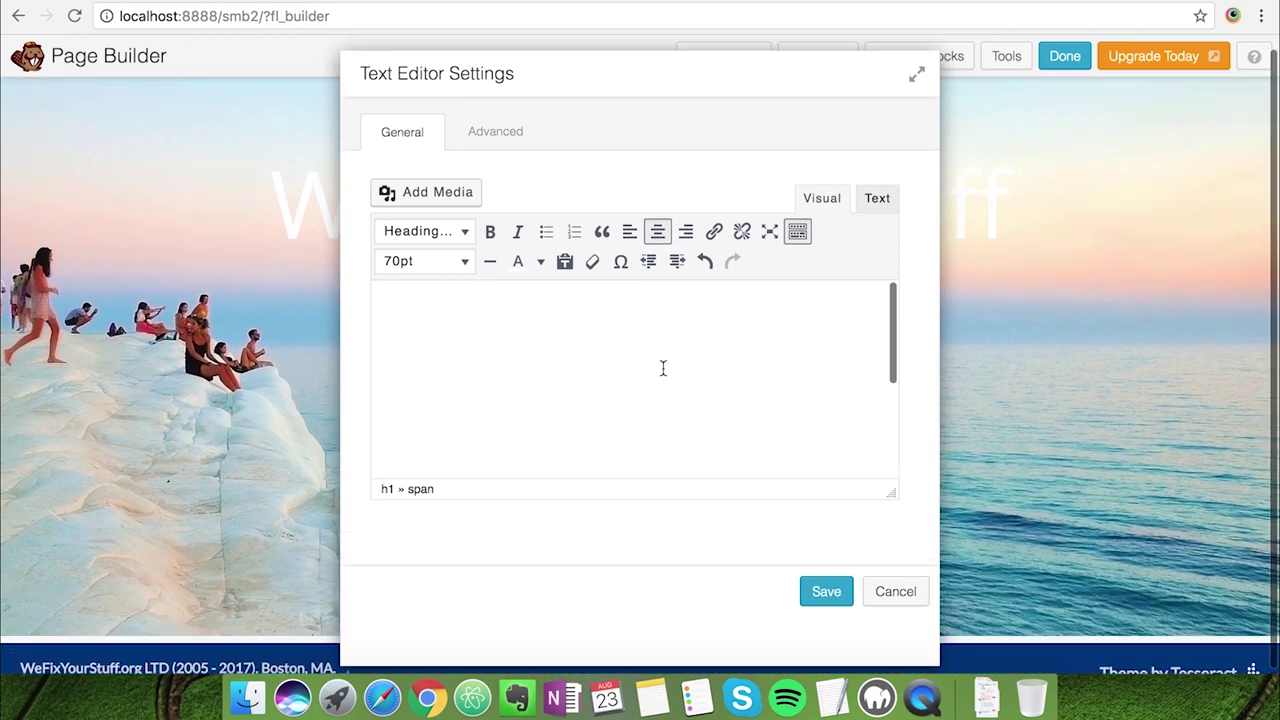
triple_click(521, 338)
scroll(575, 385, down, 2)
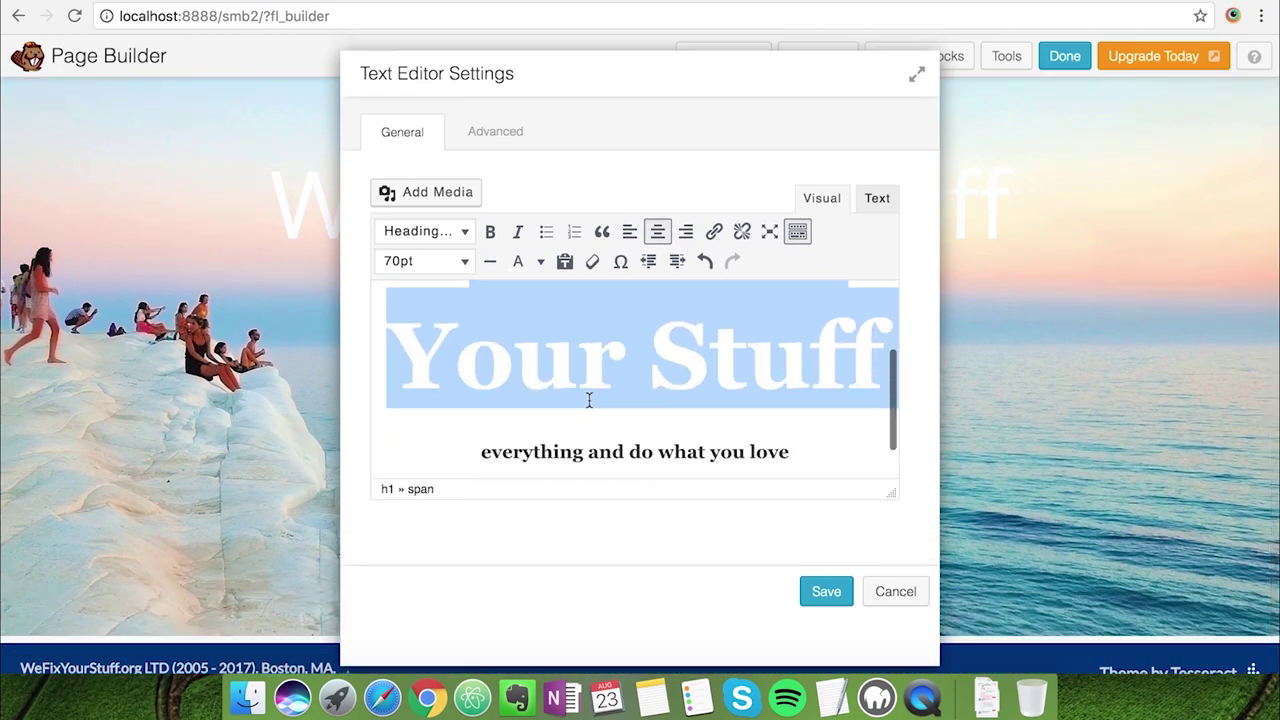
scroll(589, 400, up, 1)
click(491, 232)
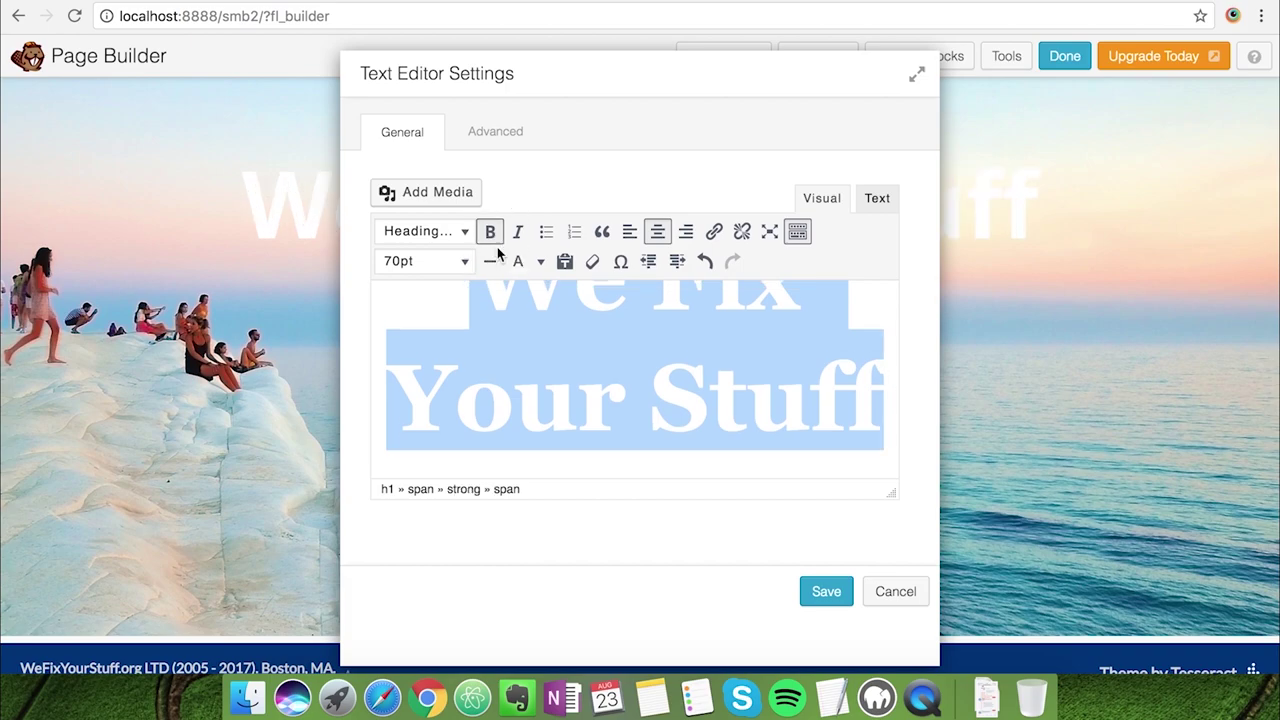
scroll(664, 409, down, 2)
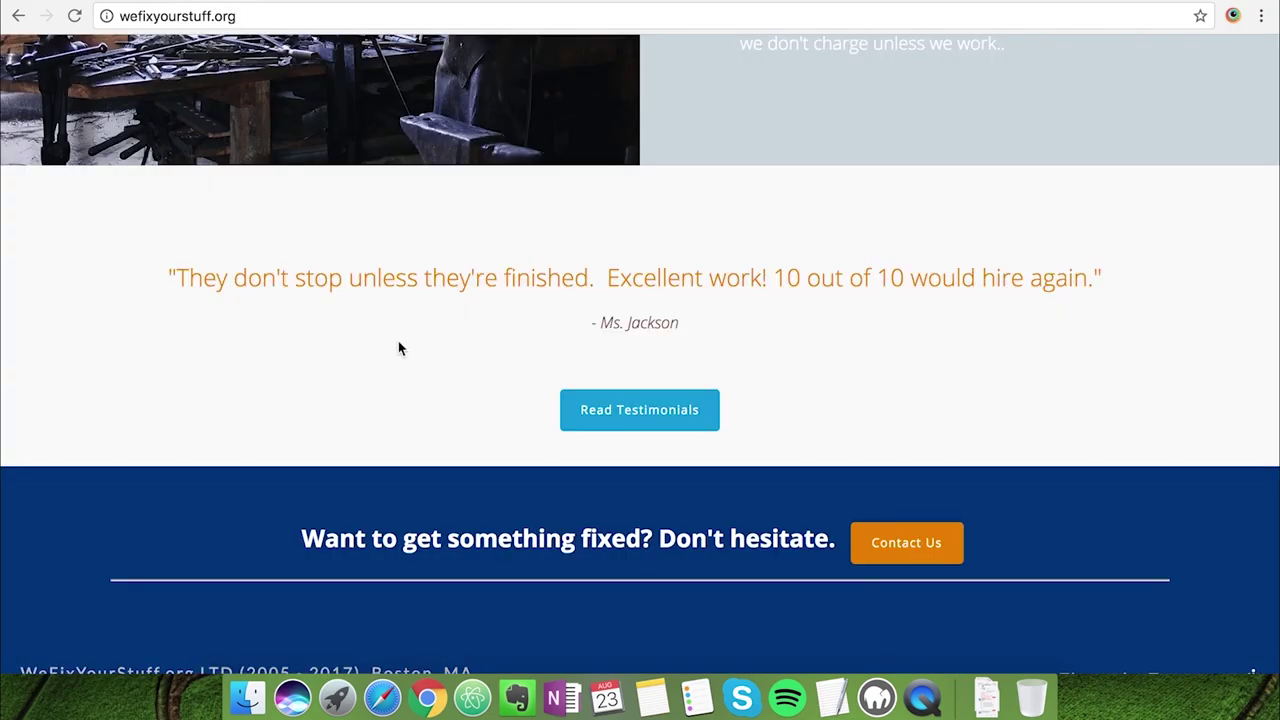
scroll(398, 341, up, 15)
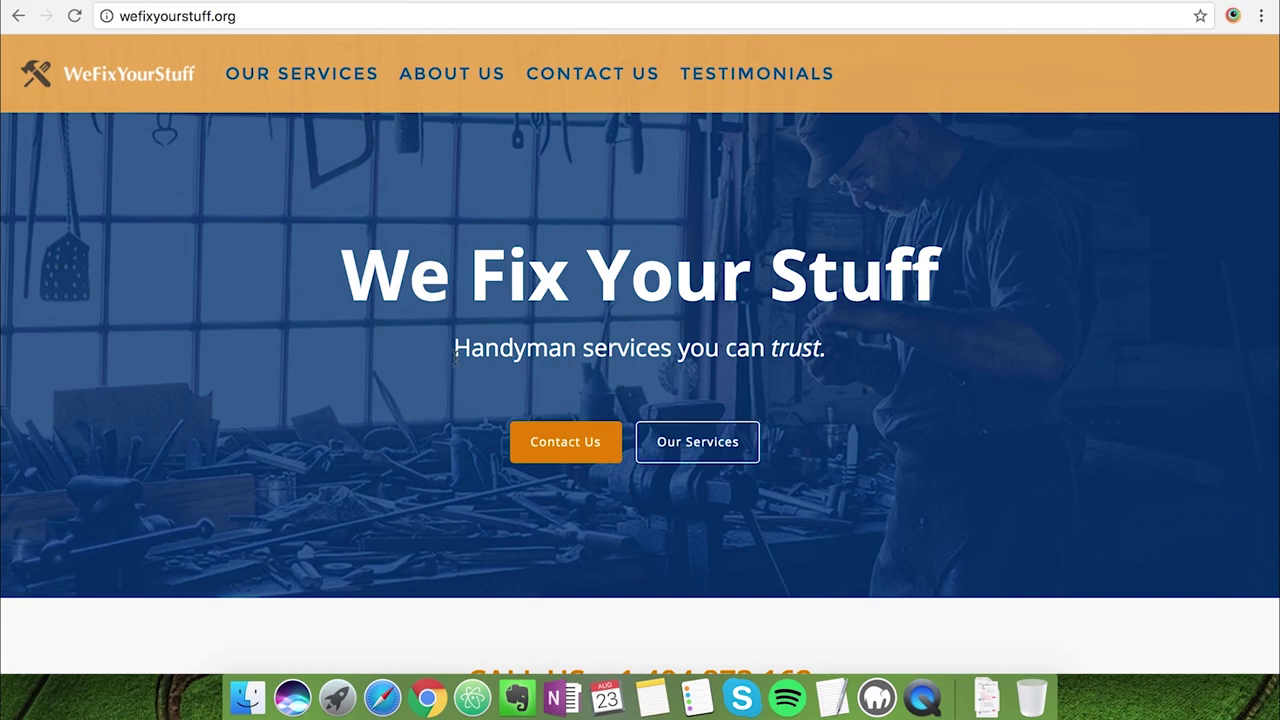
Copy 'Handyman services you can trust.' from the live site over the old hero subtitle
drag(454, 348, 826, 355)
key(super+c)
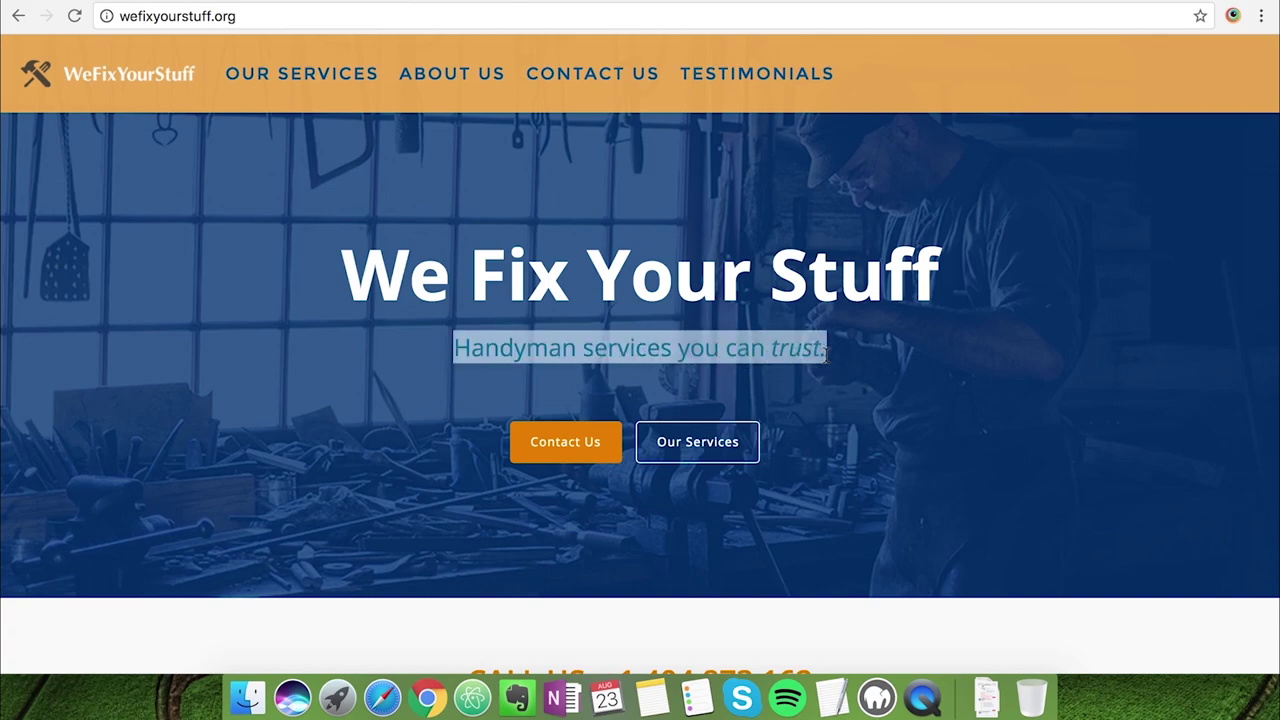
click(826, 352)
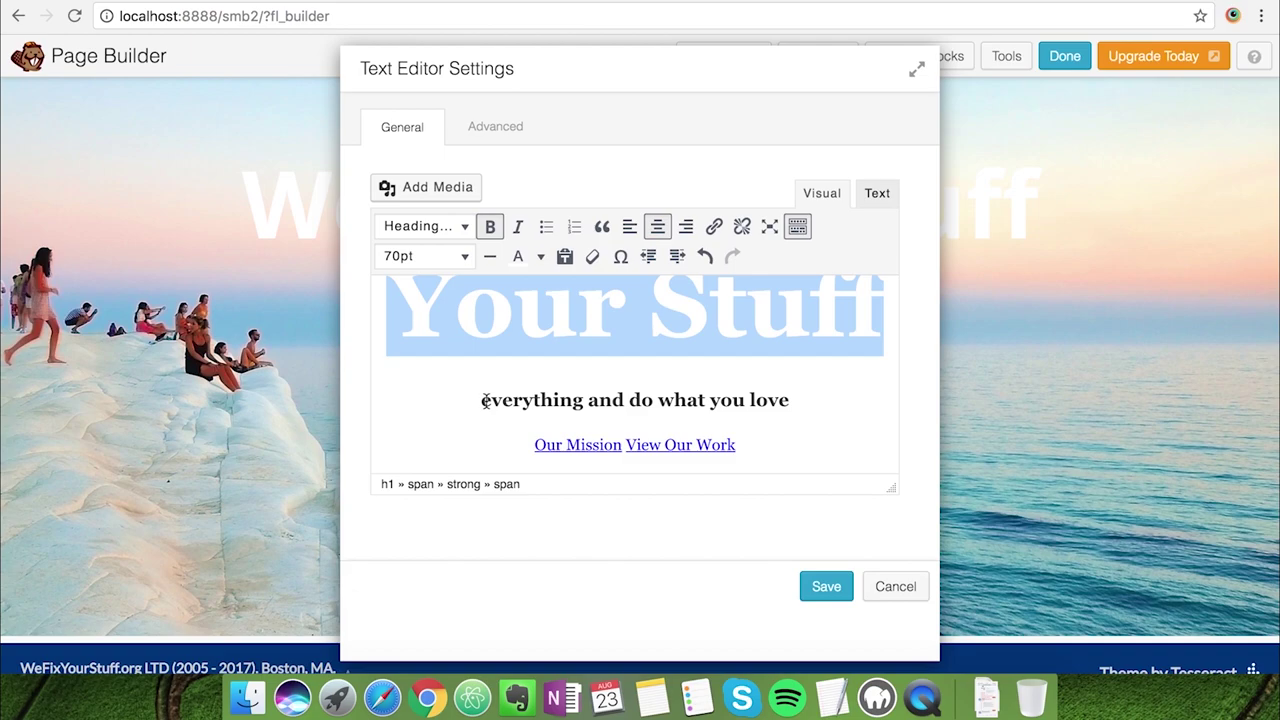
drag(484, 400, 782, 404)
key(super+v)
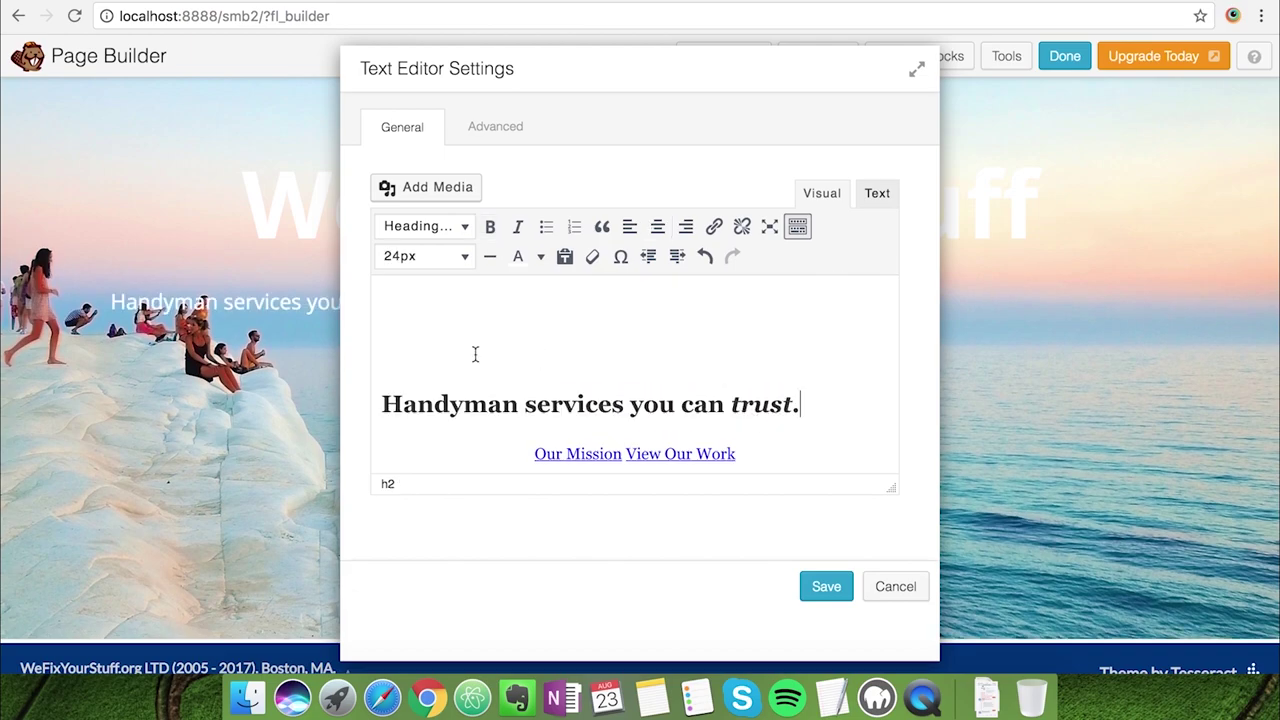
triple_click(384, 403)
Centre the subtitle and point the two hero links to /contact-us and /our-services
click(657, 226)
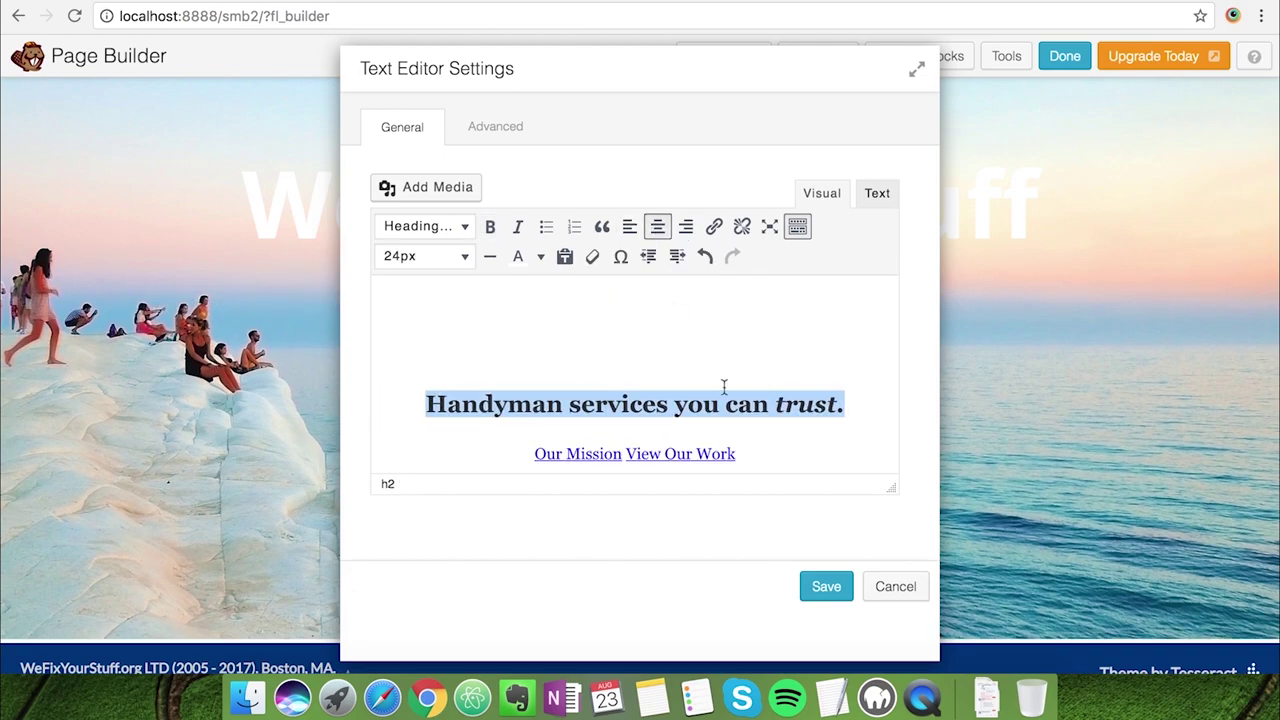
click(808, 403)
scroll(806, 400, down, 1)
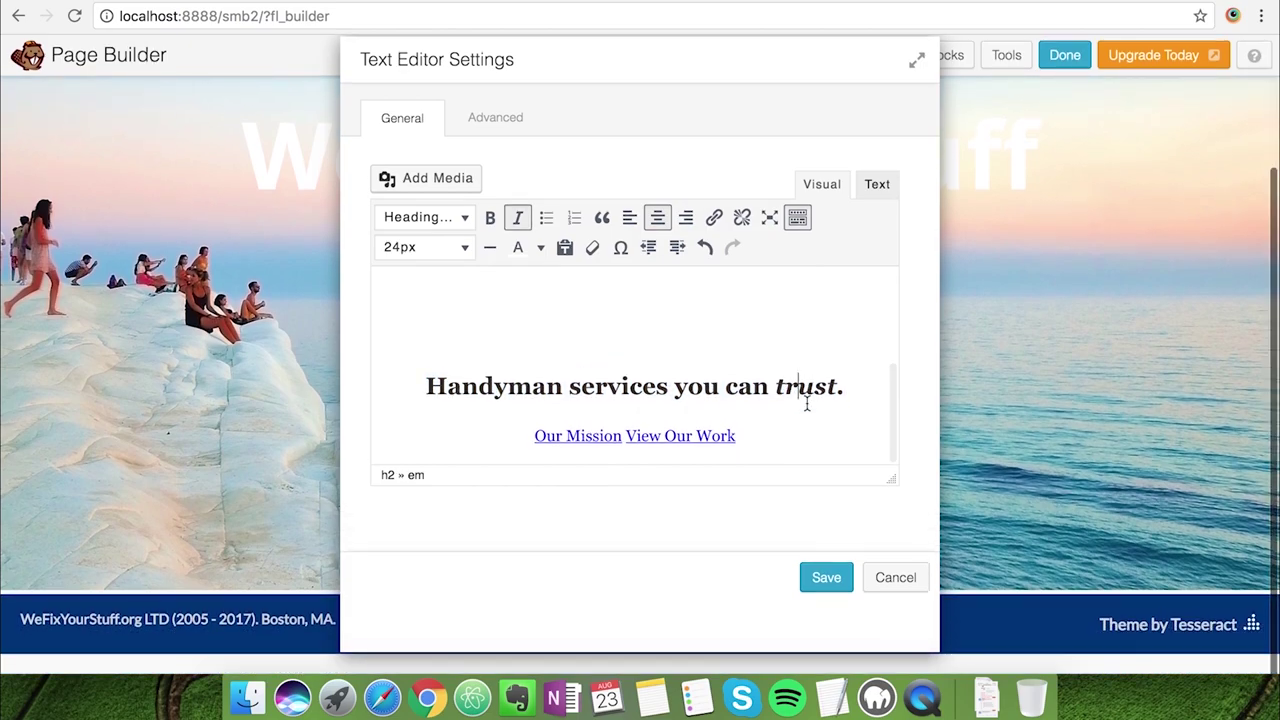
click(588, 436)
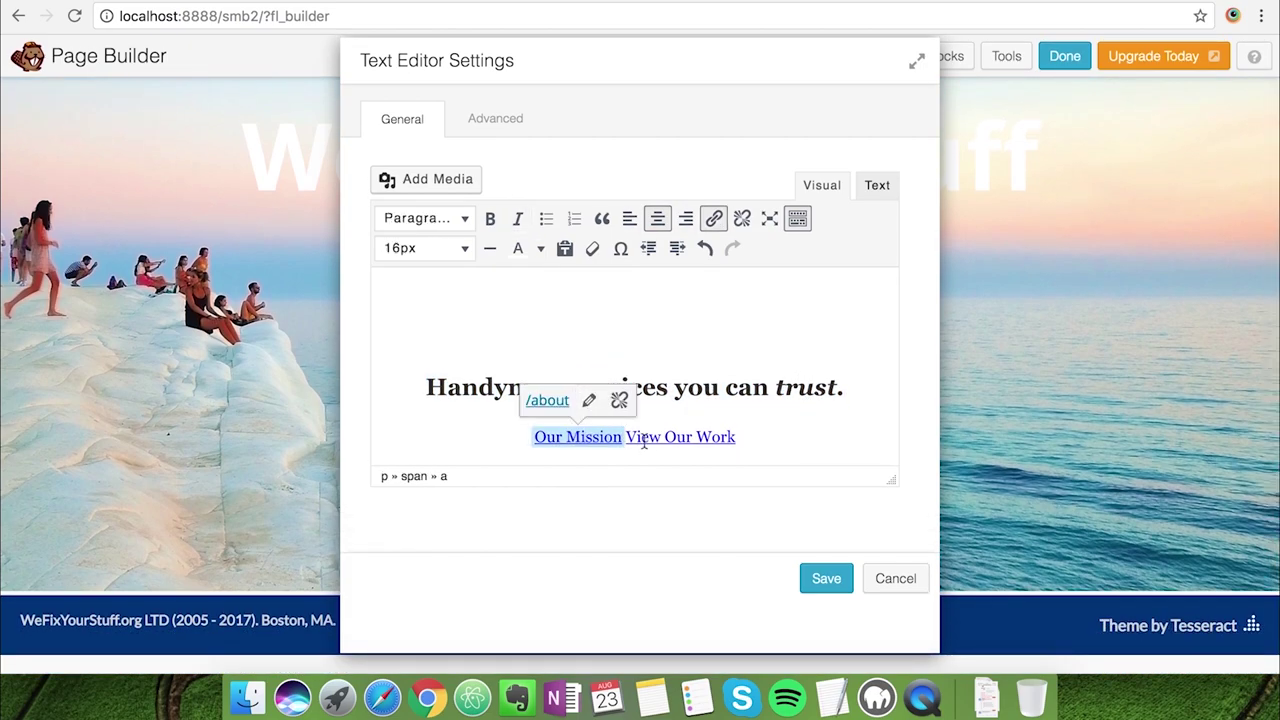
click(589, 400)
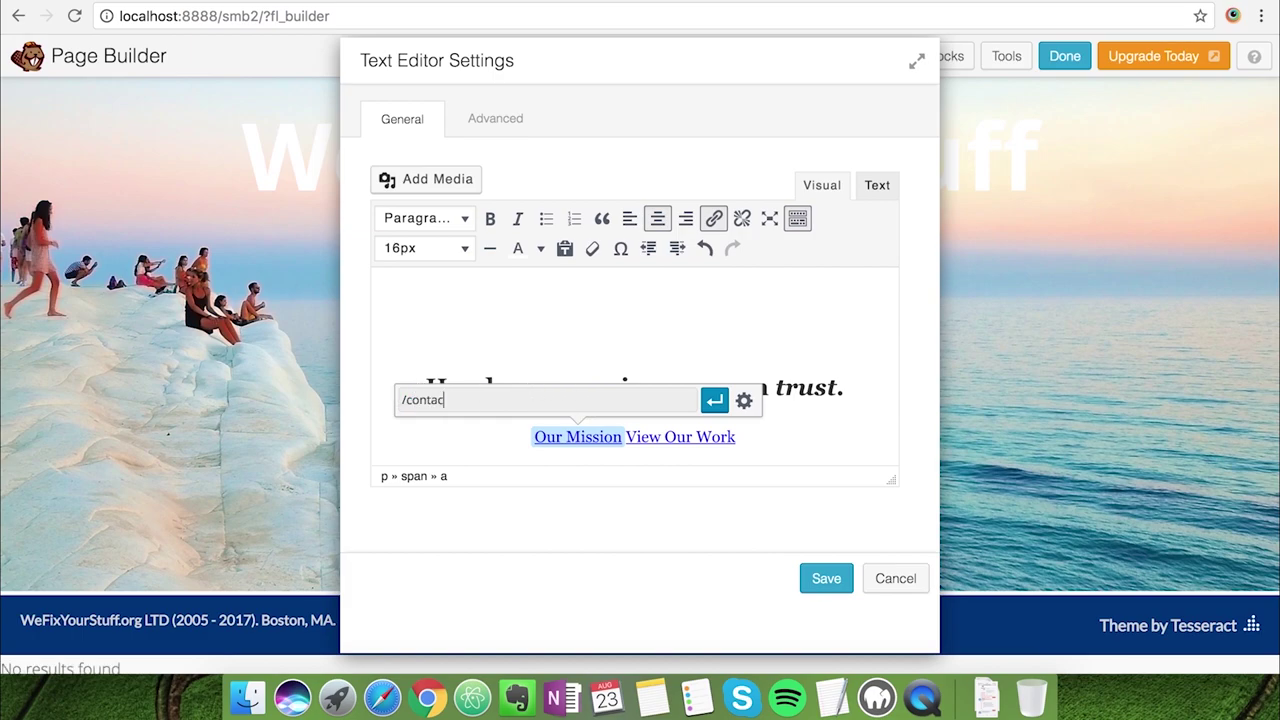
key(Return)
click(663, 440)
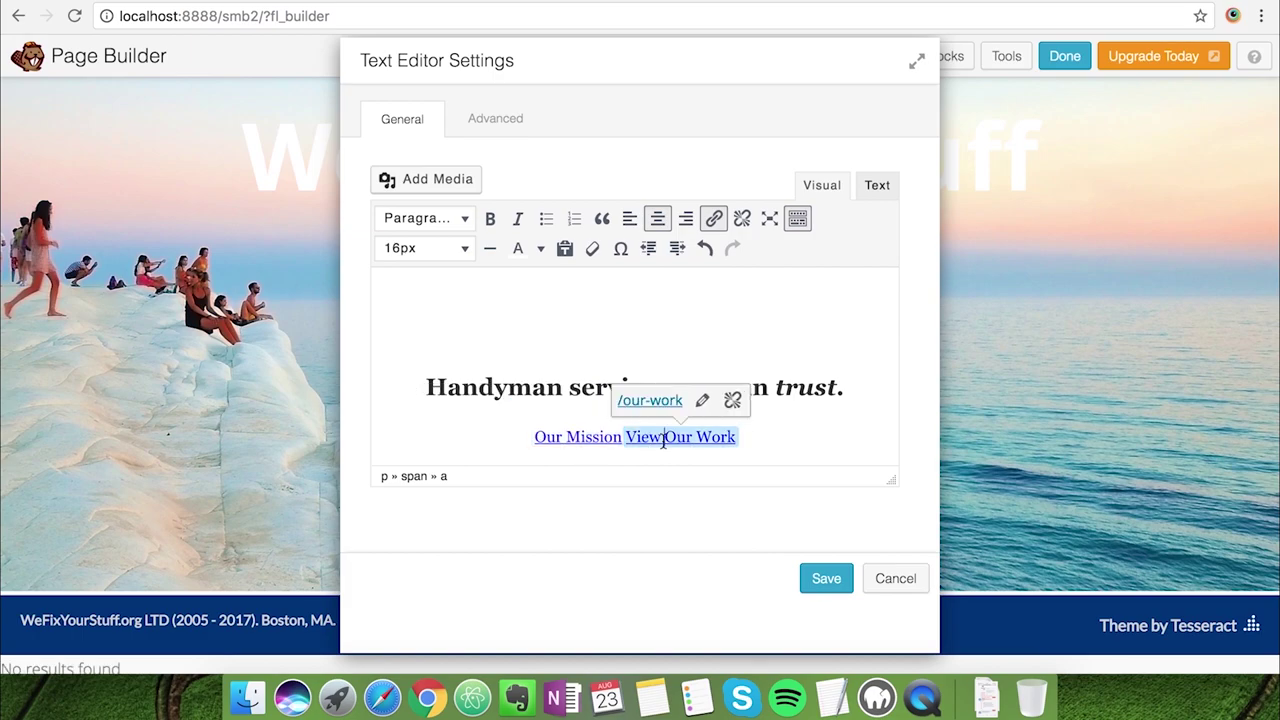
click(702, 400)
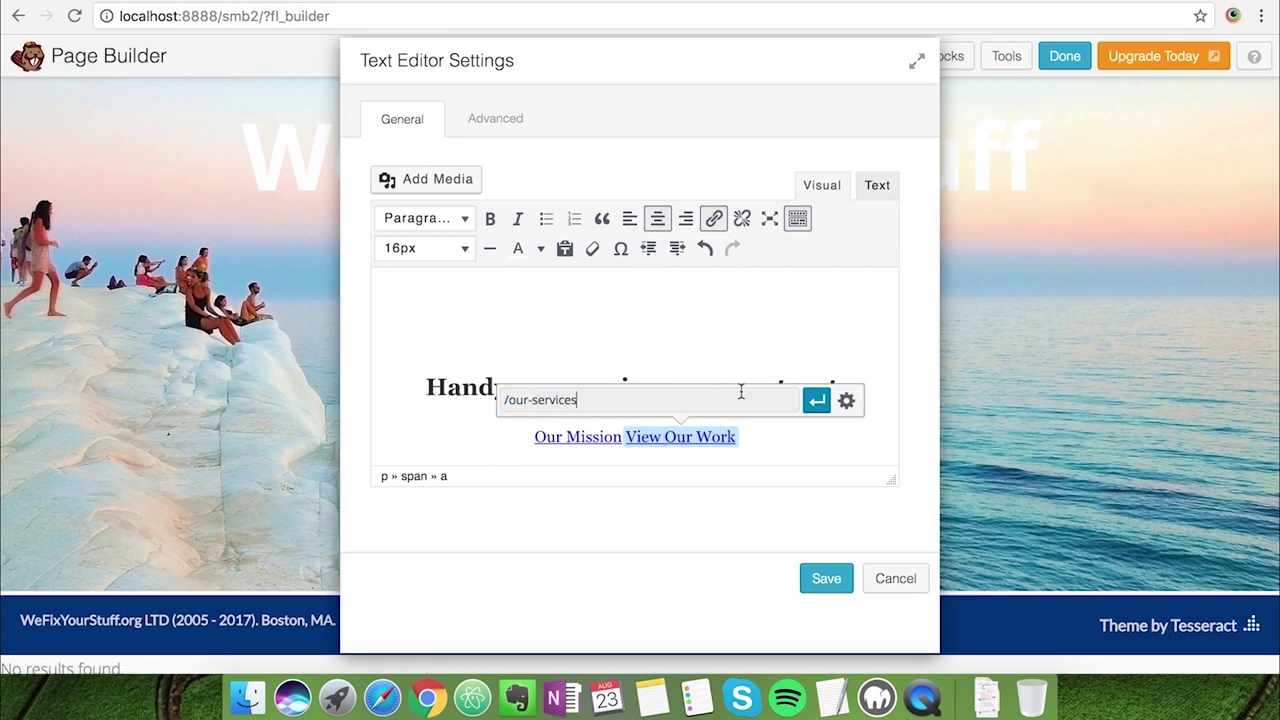
key(Return)
Retype the hero link texts as 'Contact Us' and 'Our Services' and save the text
click(623, 440)
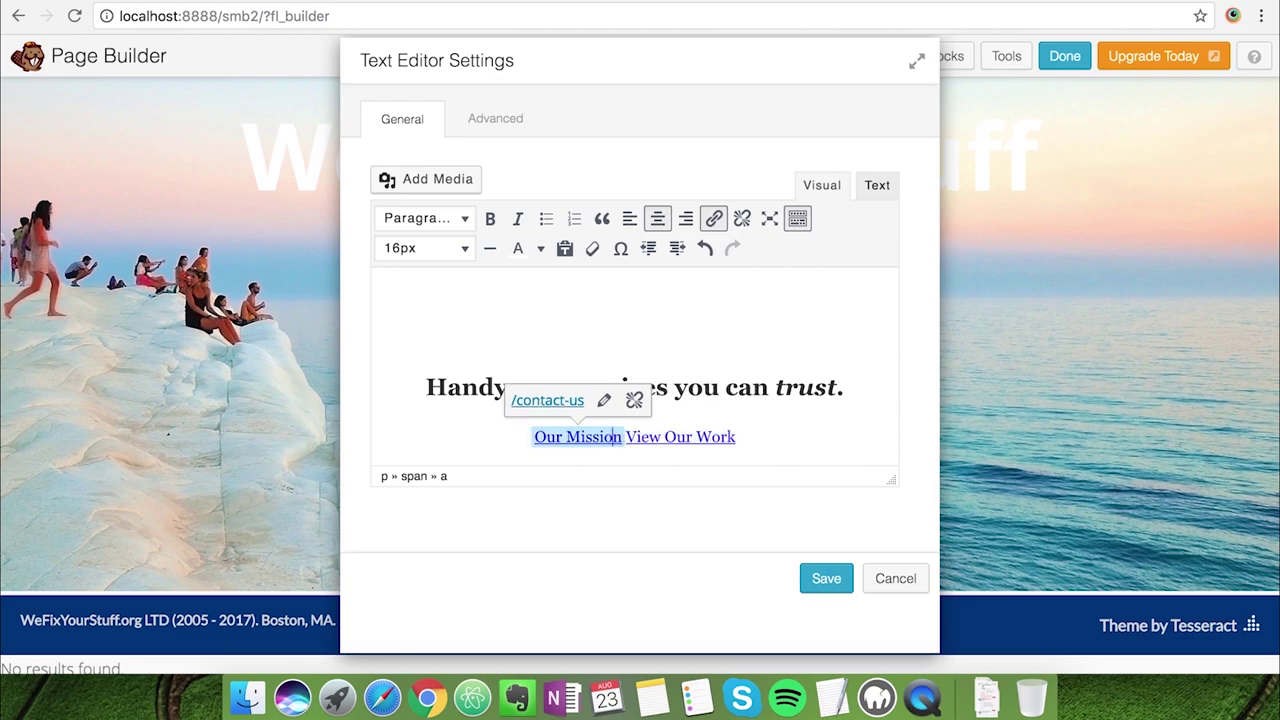
key(super+shift+Left)
text(Contact U)
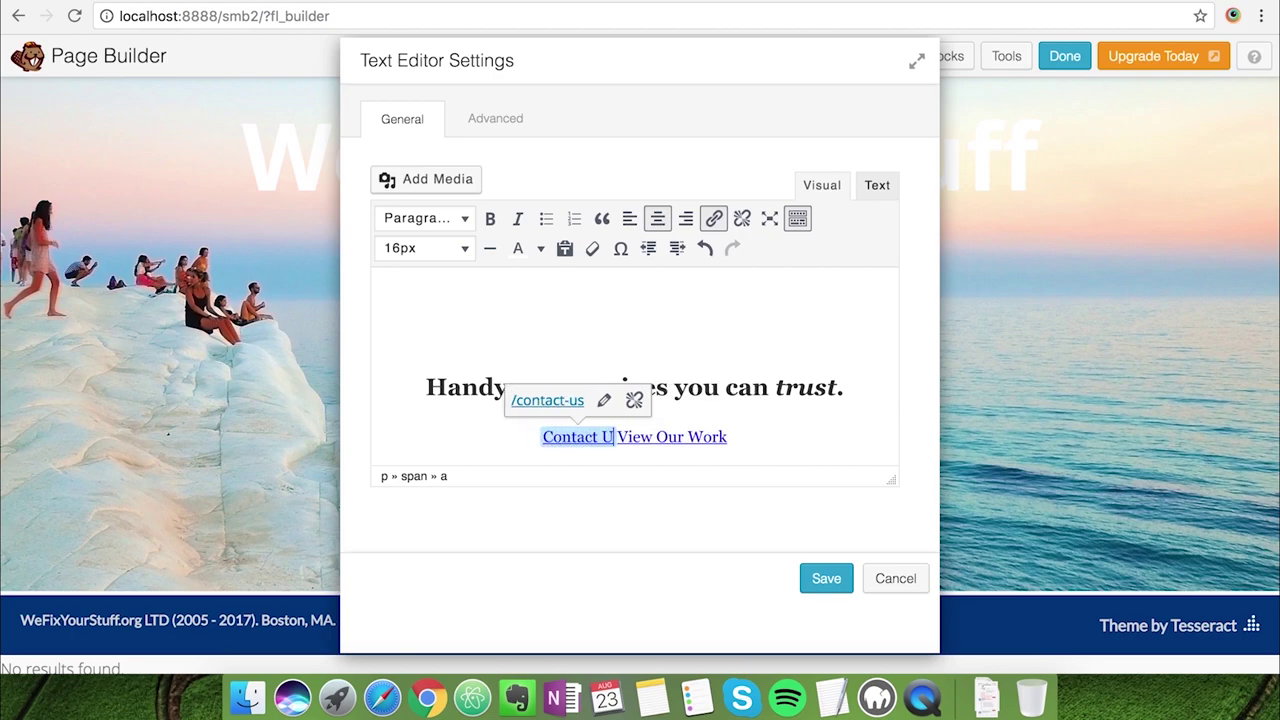
text(s)
key(Right)
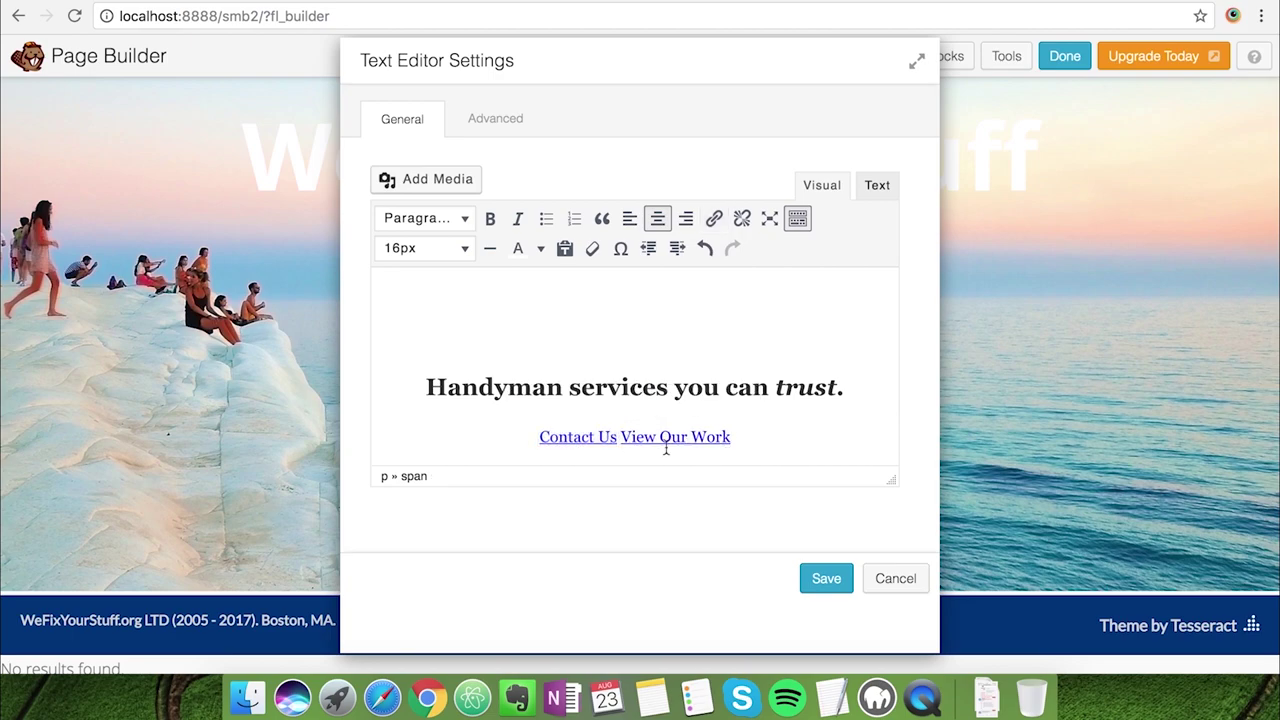
click(643, 436)
key(shift+End)
text(Our Services)
click(828, 390)
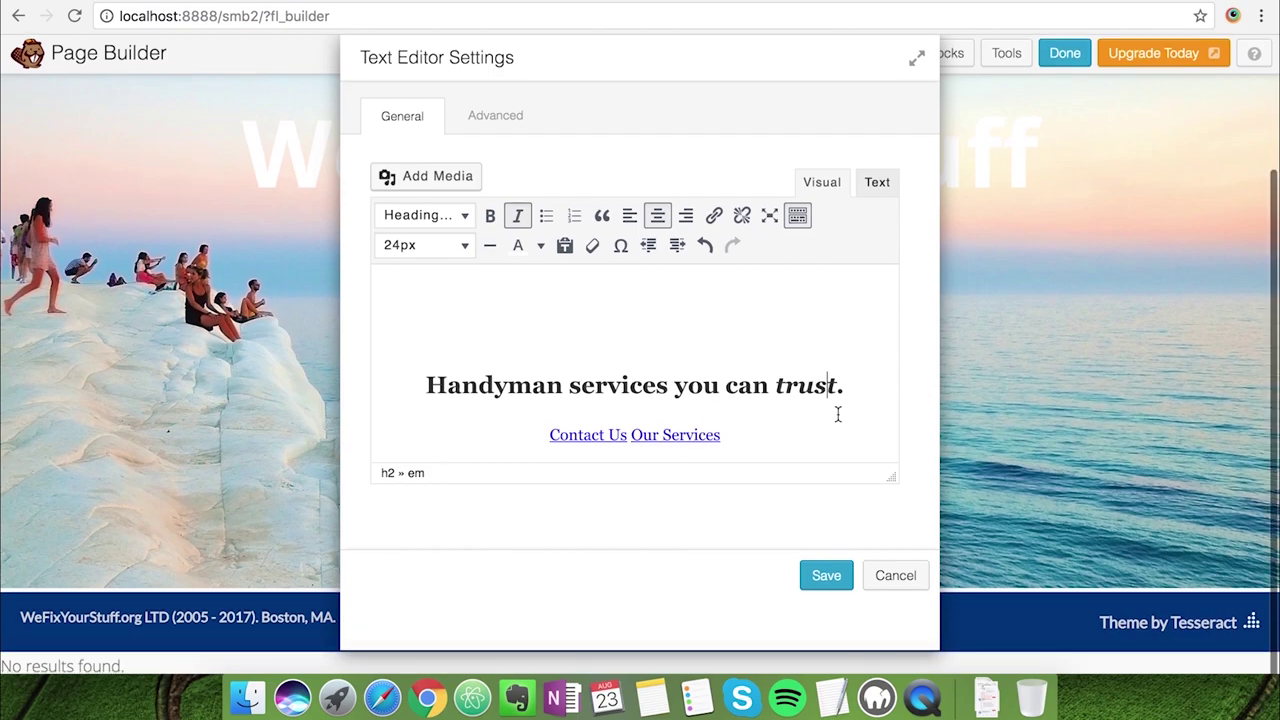
scroll(838, 414, up, 5)
scroll(838, 414, down, 5)
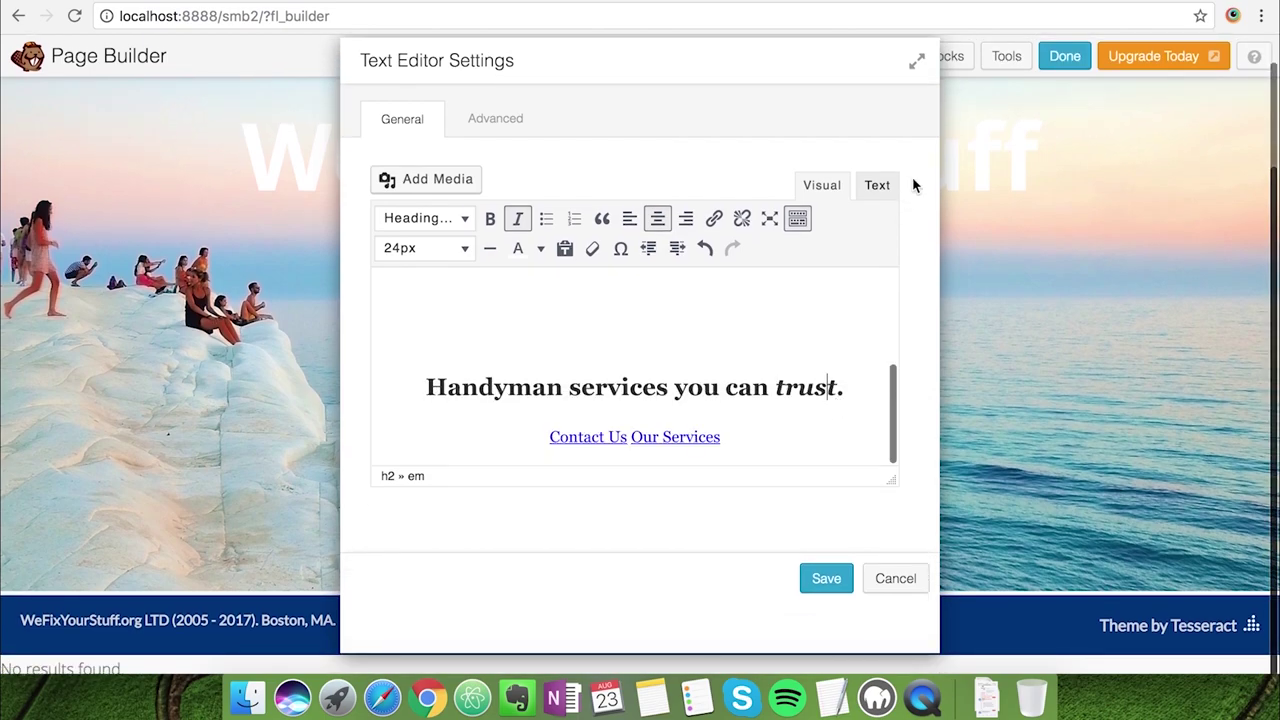
click(825, 578)
scroll(855, 449, up, 2)
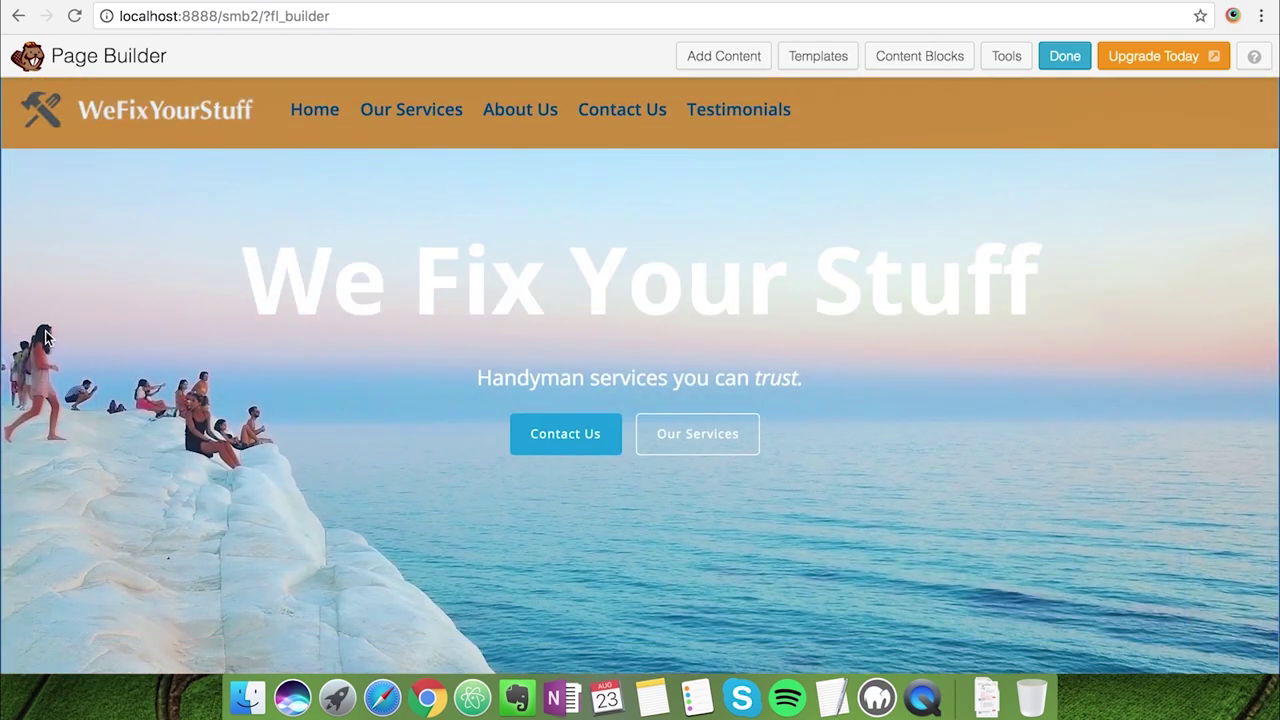
Leave full screen and keep Photo as the hero row's background type
key(ctrl+super+f)
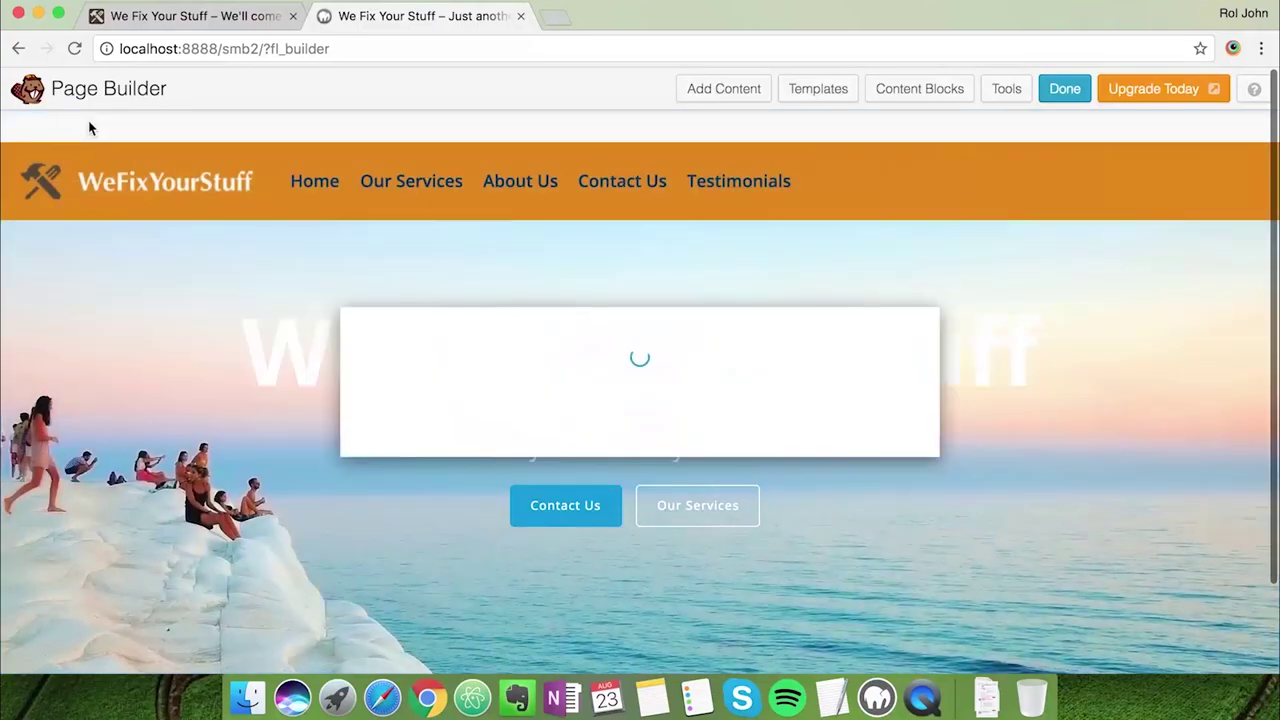
mouse_move(463, 285)
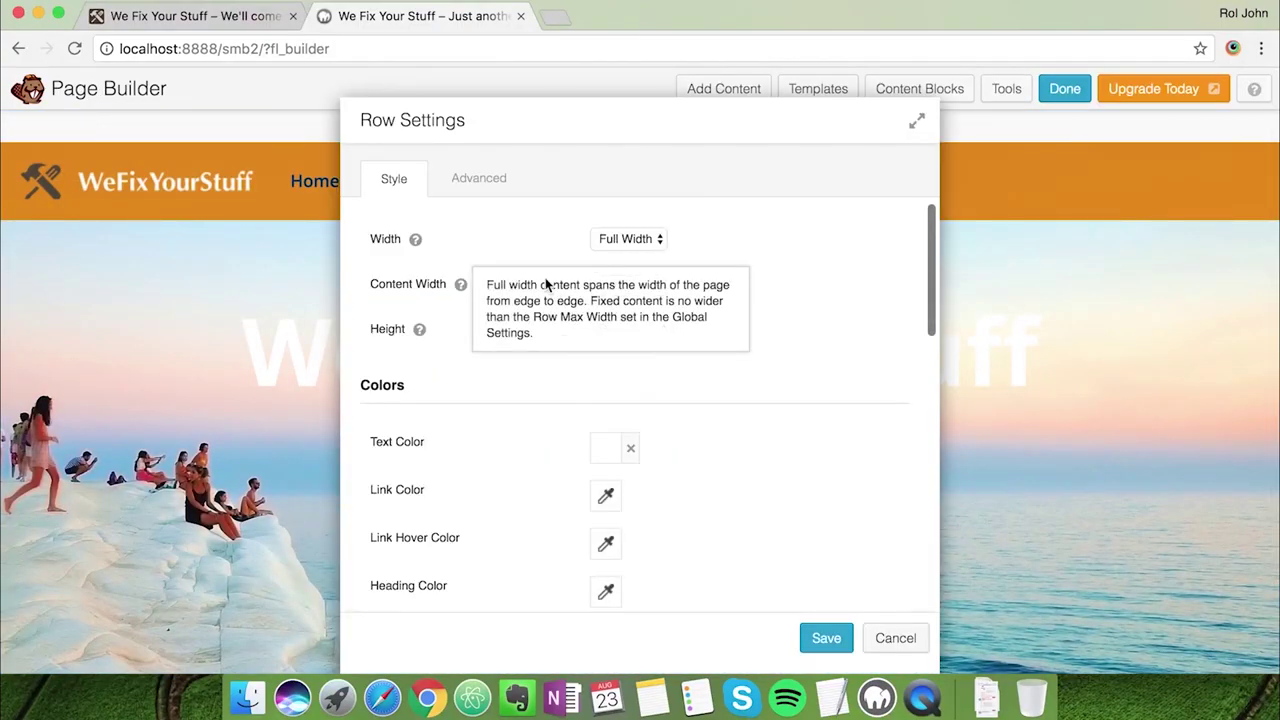
scroll(492, 241, down, 1)
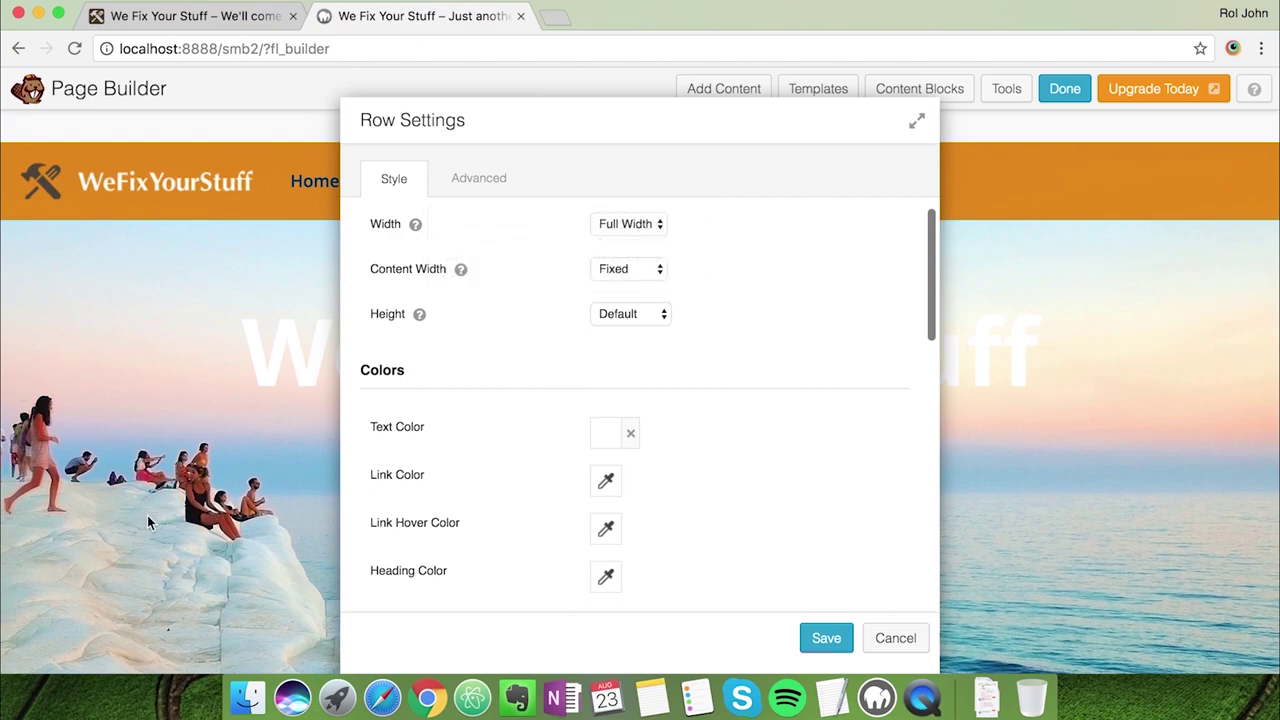
scroll(449, 507, down, 3)
scroll(449, 507, down, 4)
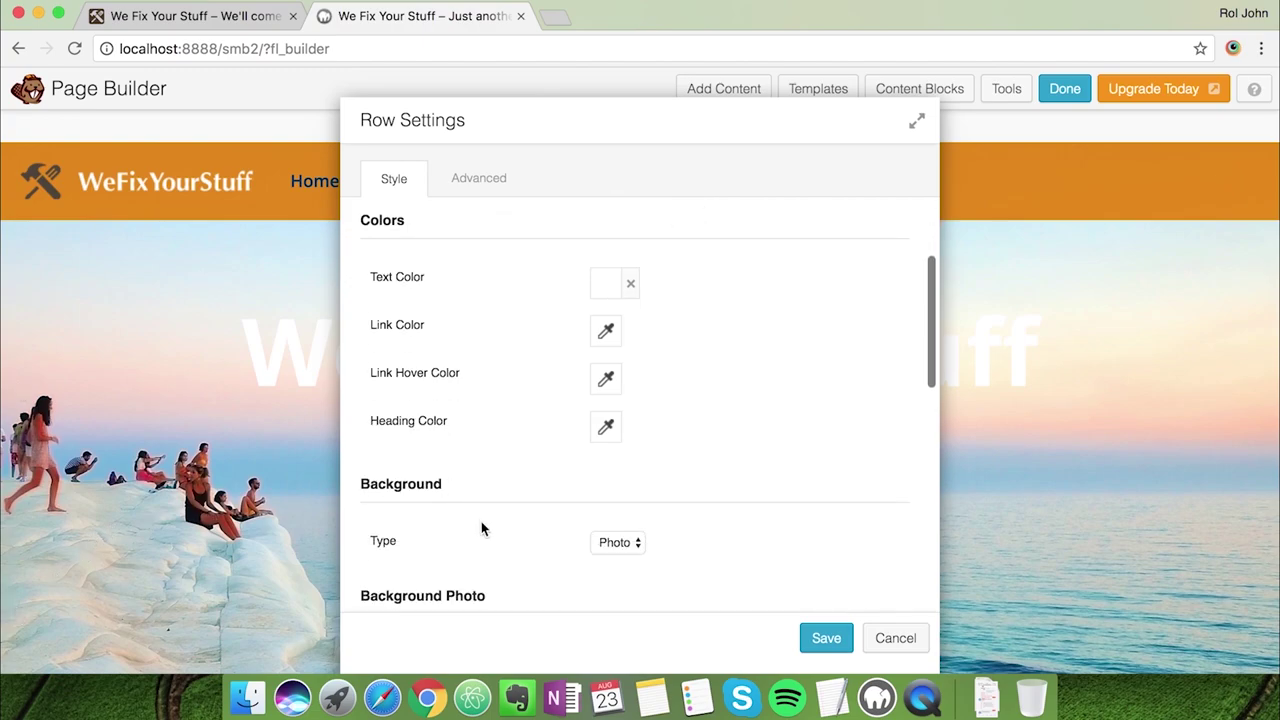
scroll(481, 527, down, 2)
scroll(481, 527, up, 3)
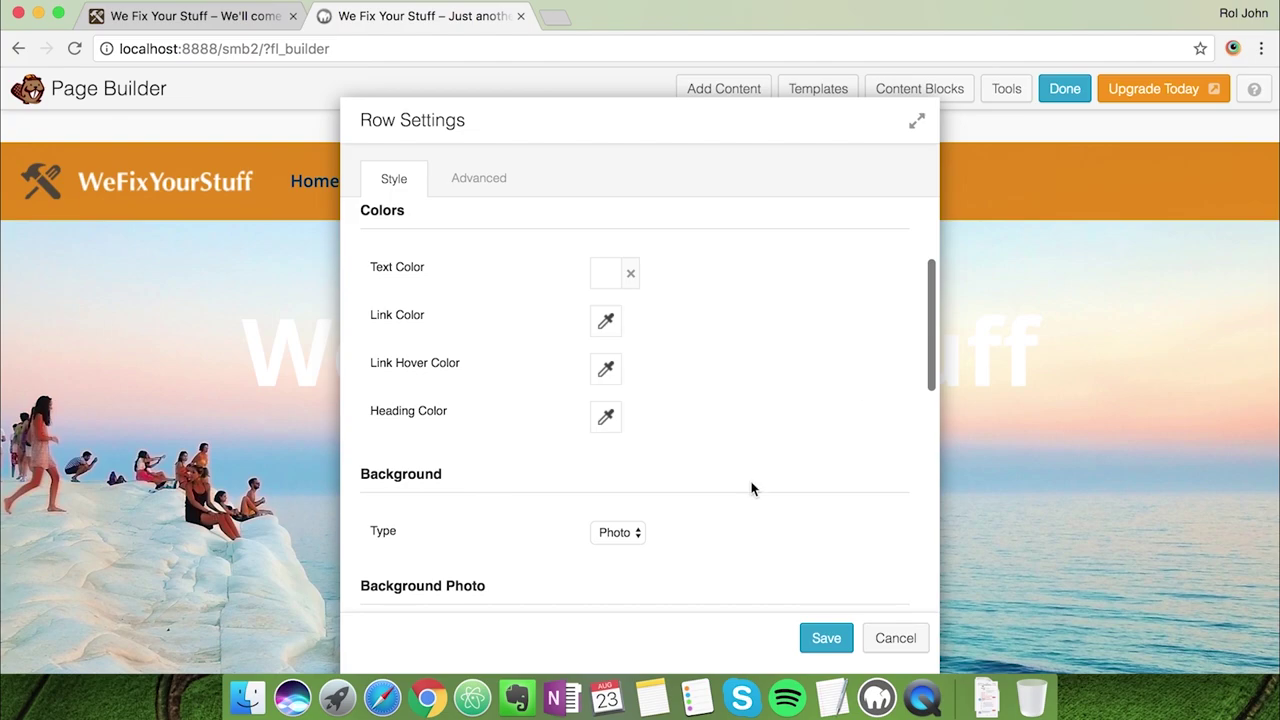
scroll(751, 486, down, 8)
click(628, 424)
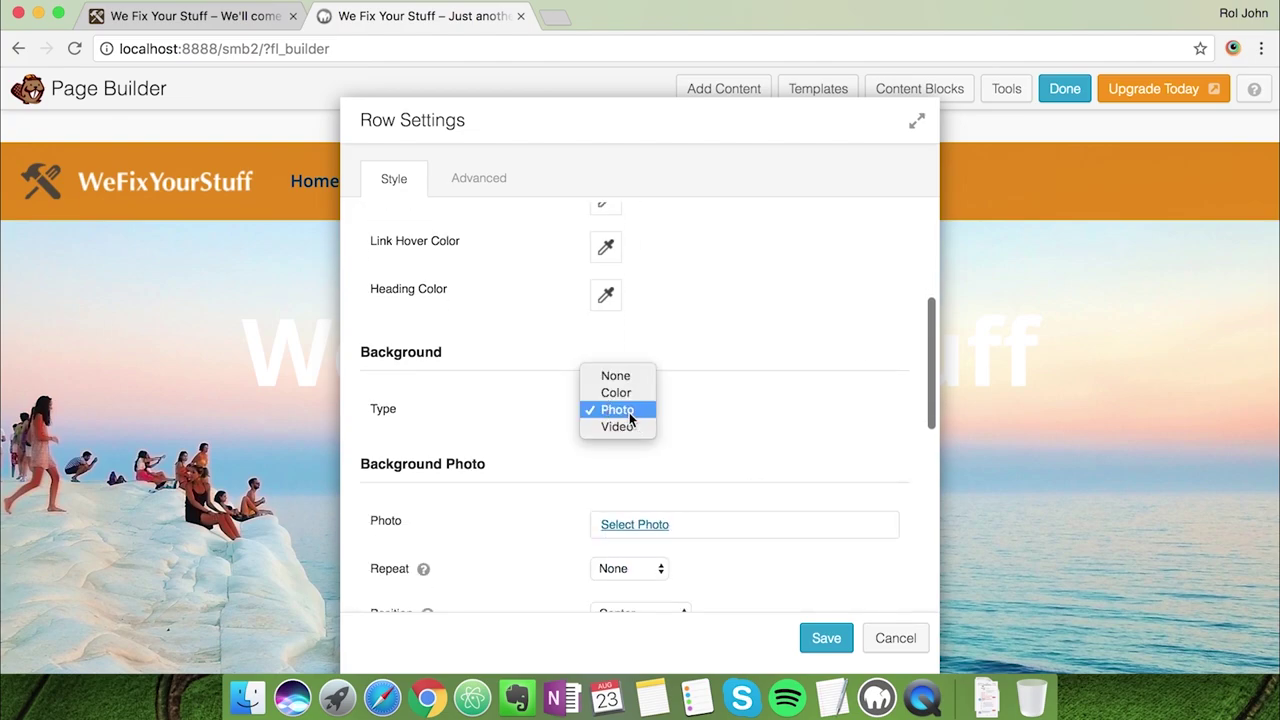
click(629, 412)
scroll(723, 471, down, 3)
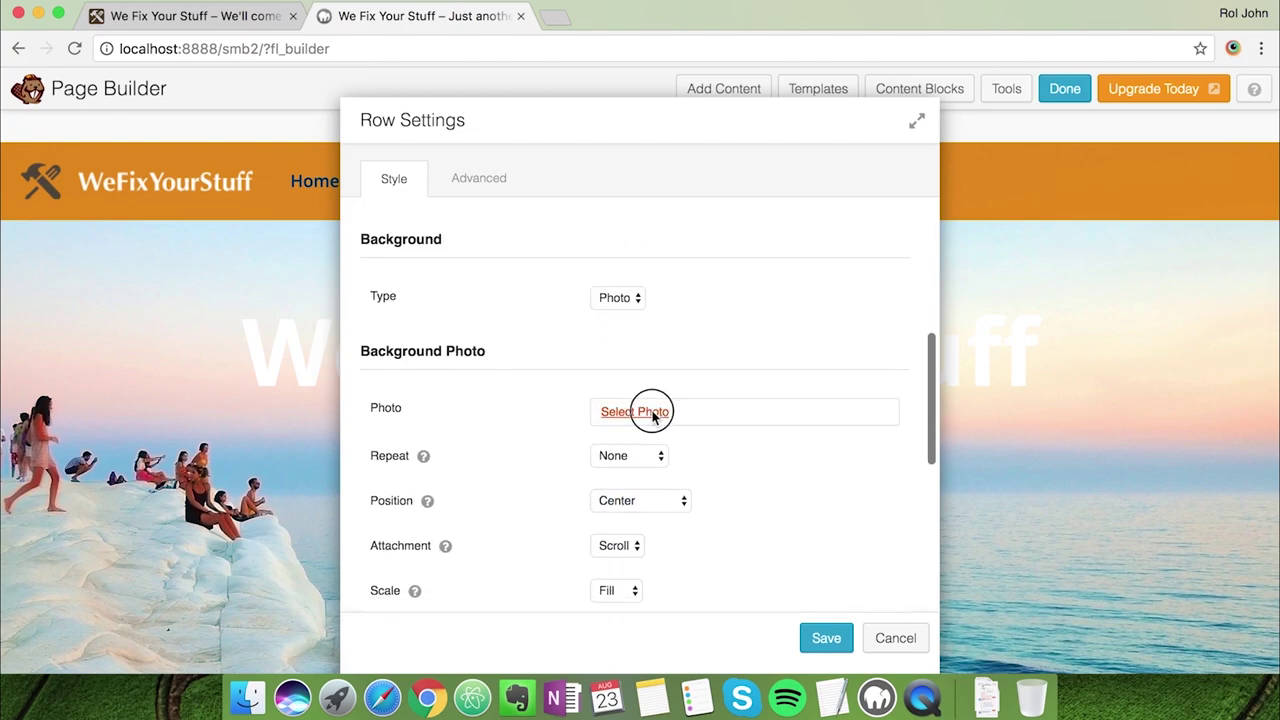
Upload the four home images to the media library and choose home-unclejohn.jpg
click(653, 413)
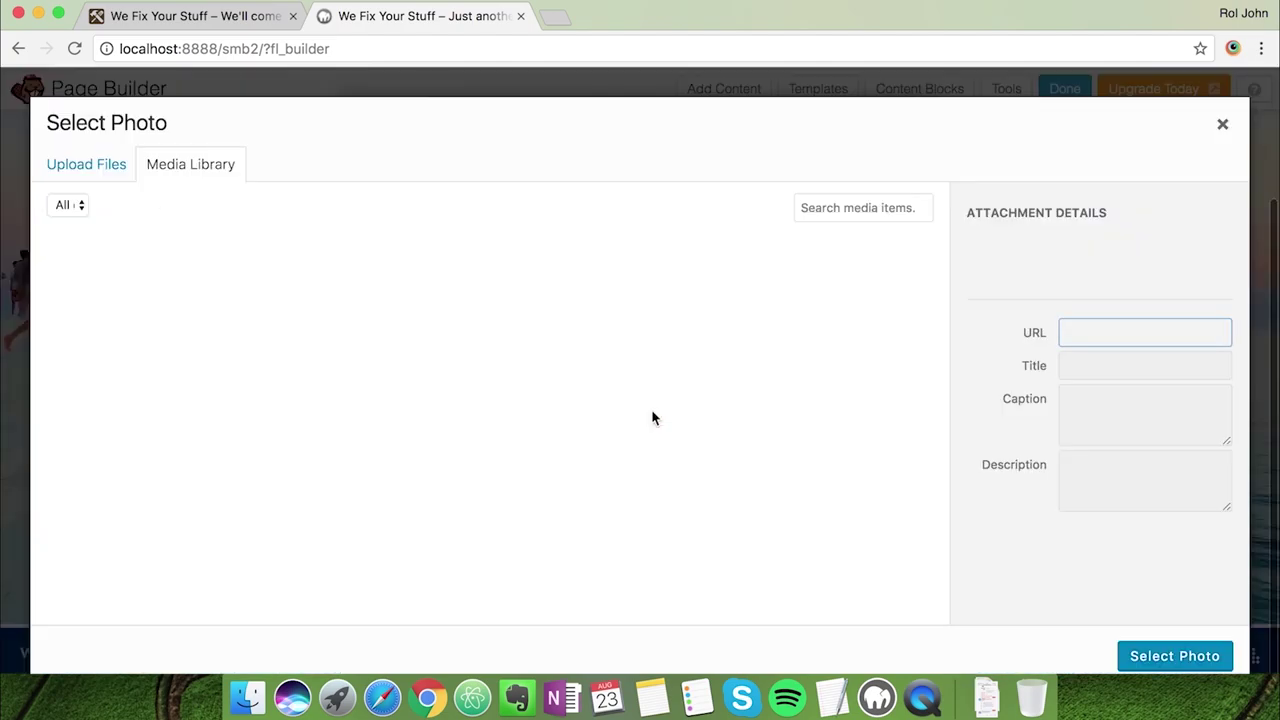
click(247, 690)
click(521, 400)
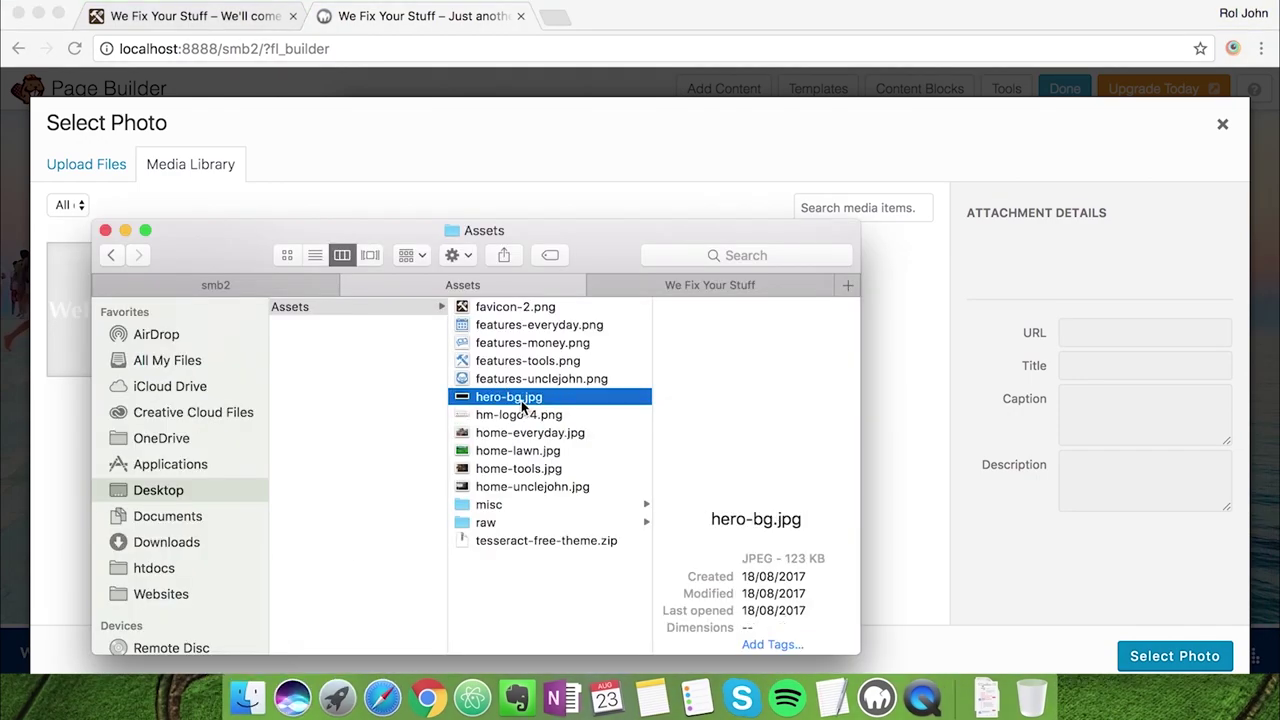
key(Down)
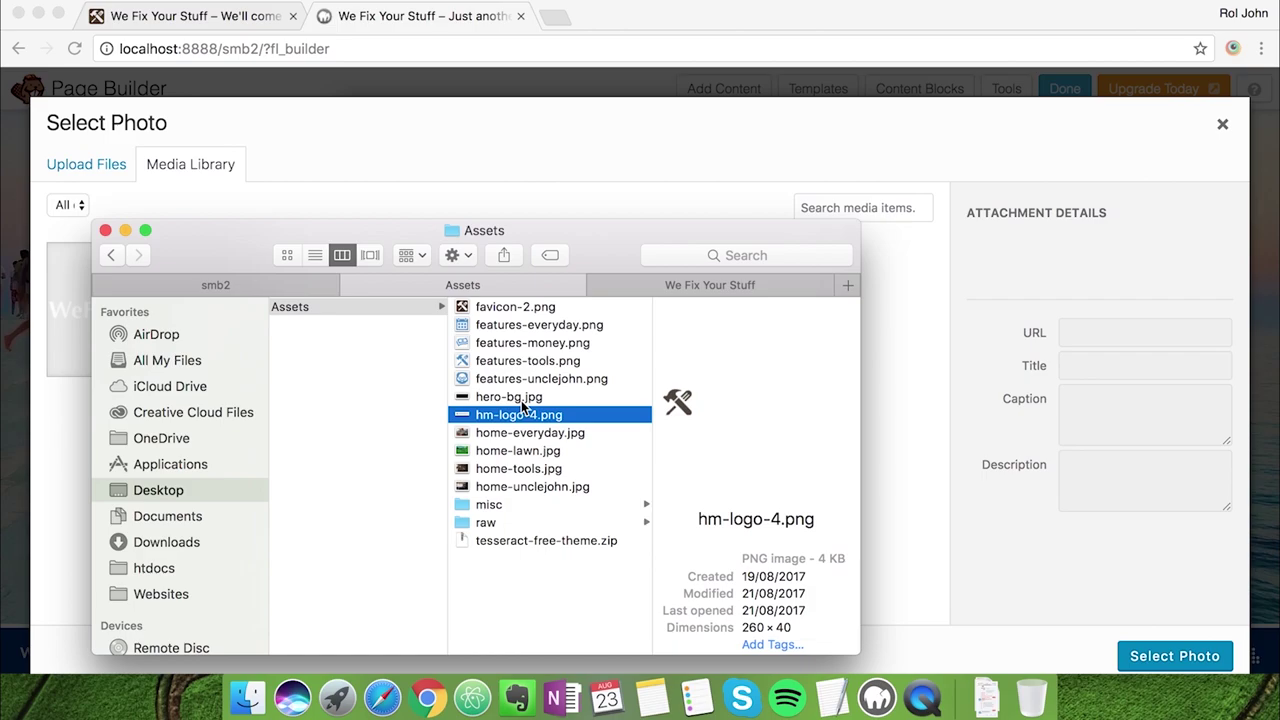
key(Down)
key(shift+Down)
key(shift+Down)
key(shift+Down)
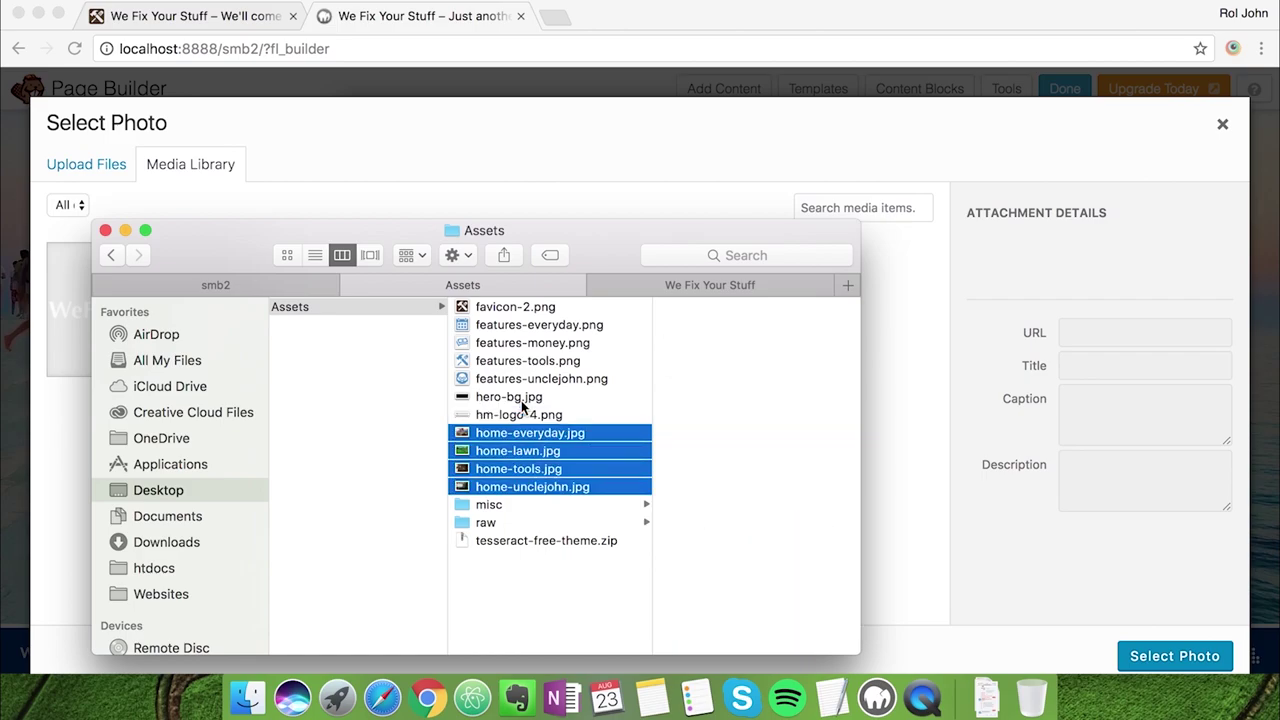
drag(525, 435, 878, 430)
click(879, 428)
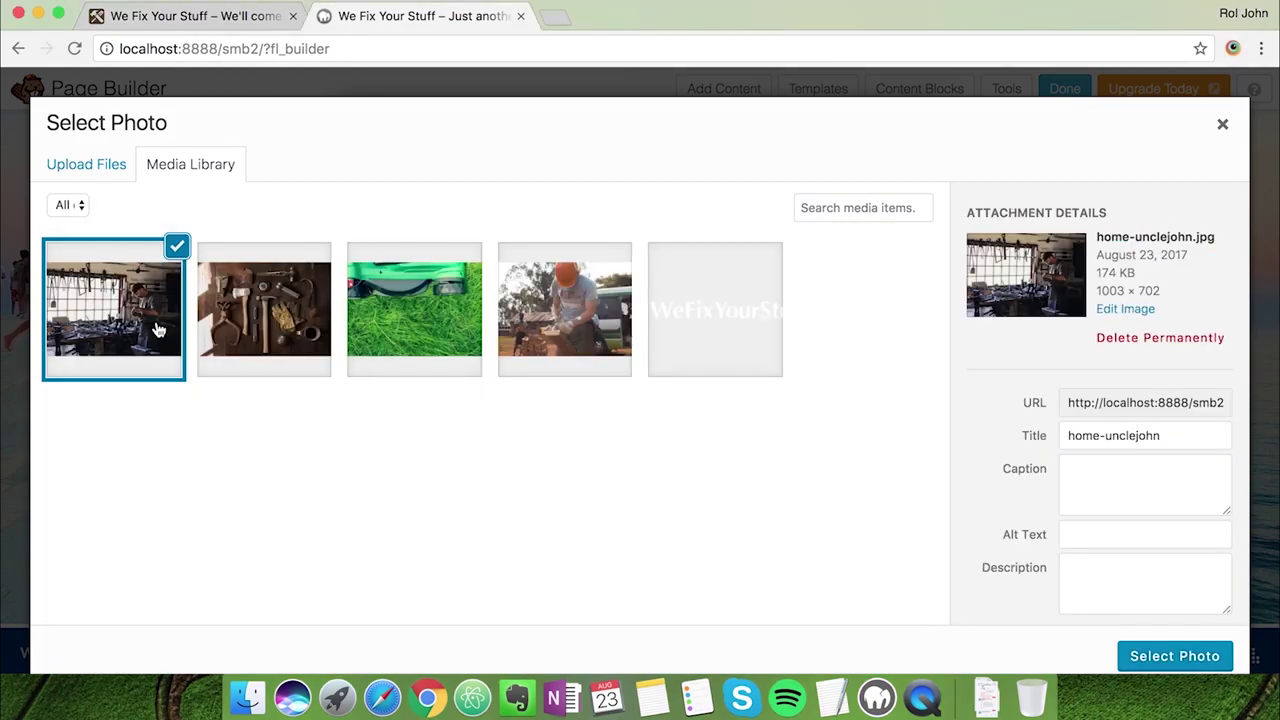
Use home-unclejohn.jpg as the row background and set the overlay colour to #003377
click(1186, 657)
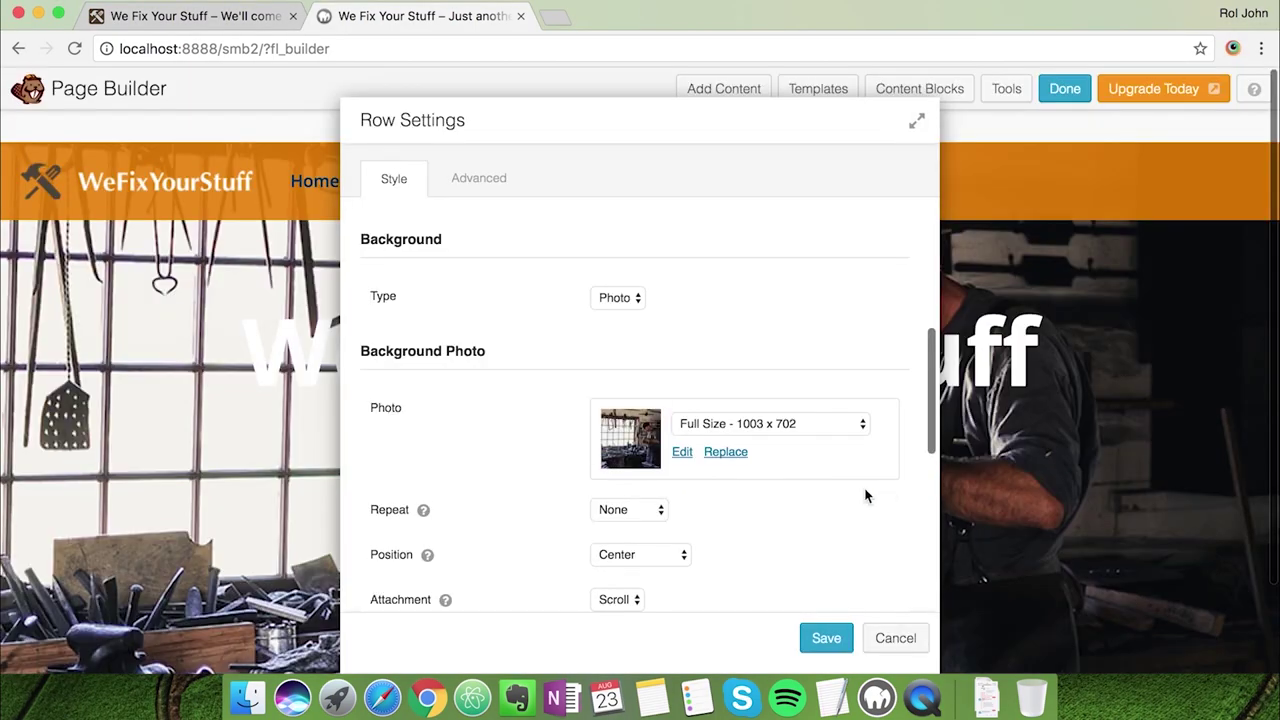
scroll(866, 496, down, 5)
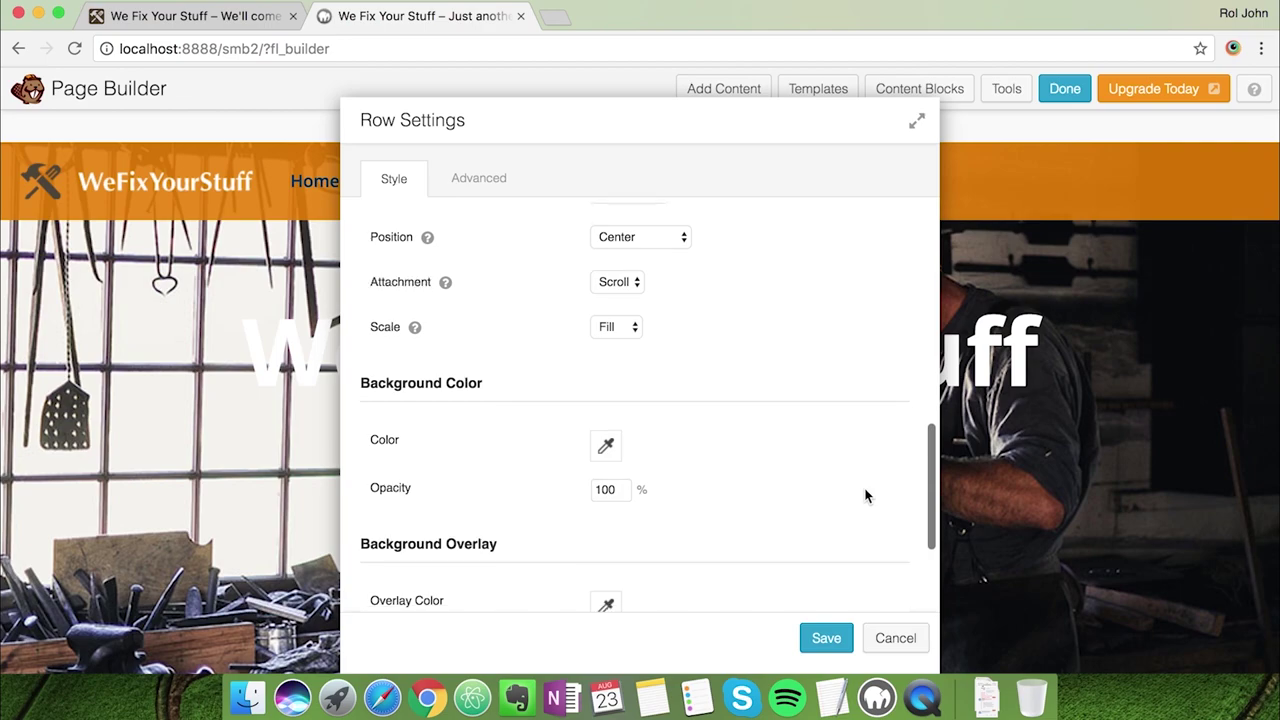
scroll(866, 496, down, 3)
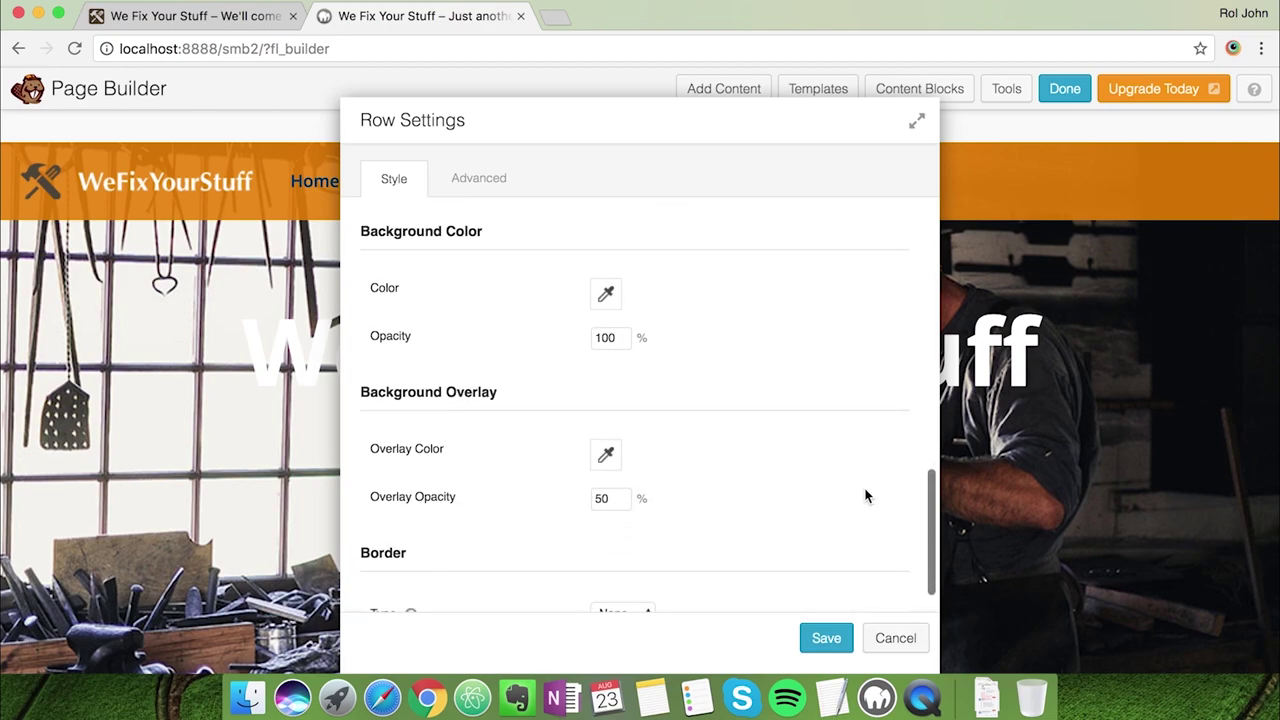
click(606, 445)
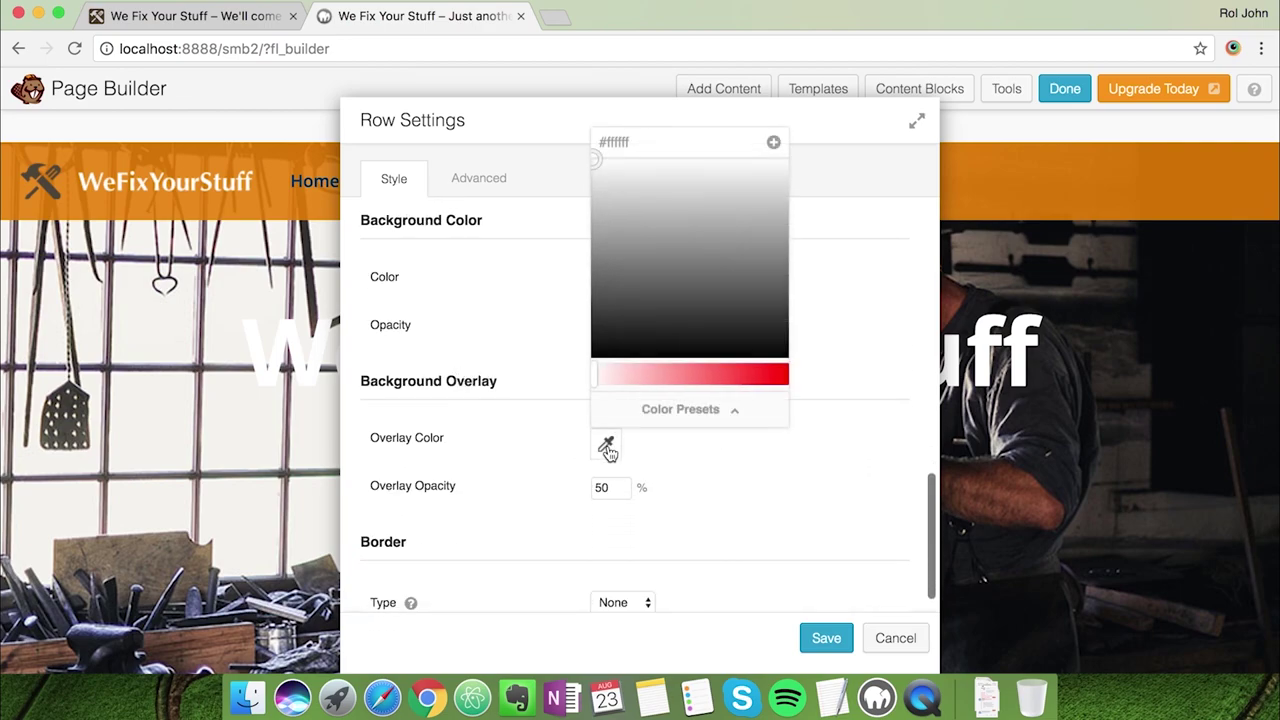
click(832, 697)
double_click(524, 220)
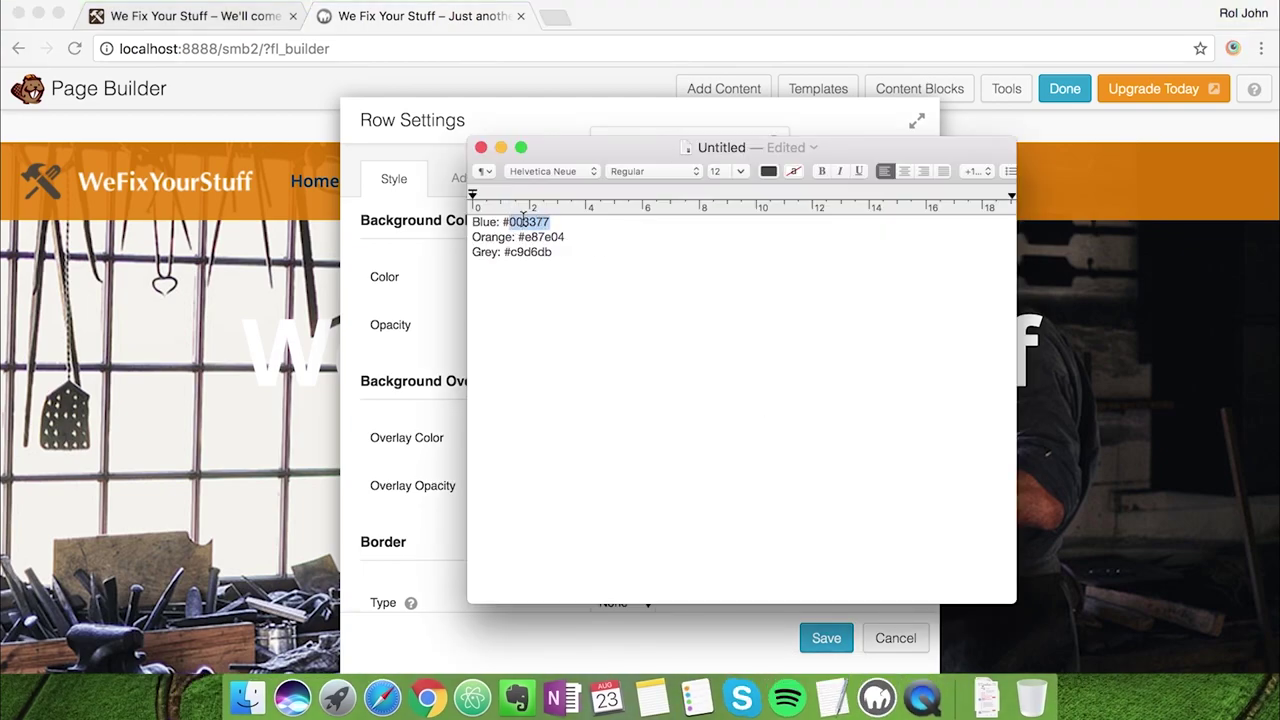
click(437, 277)
click(628, 141)
key(super+a)
text(#003377)
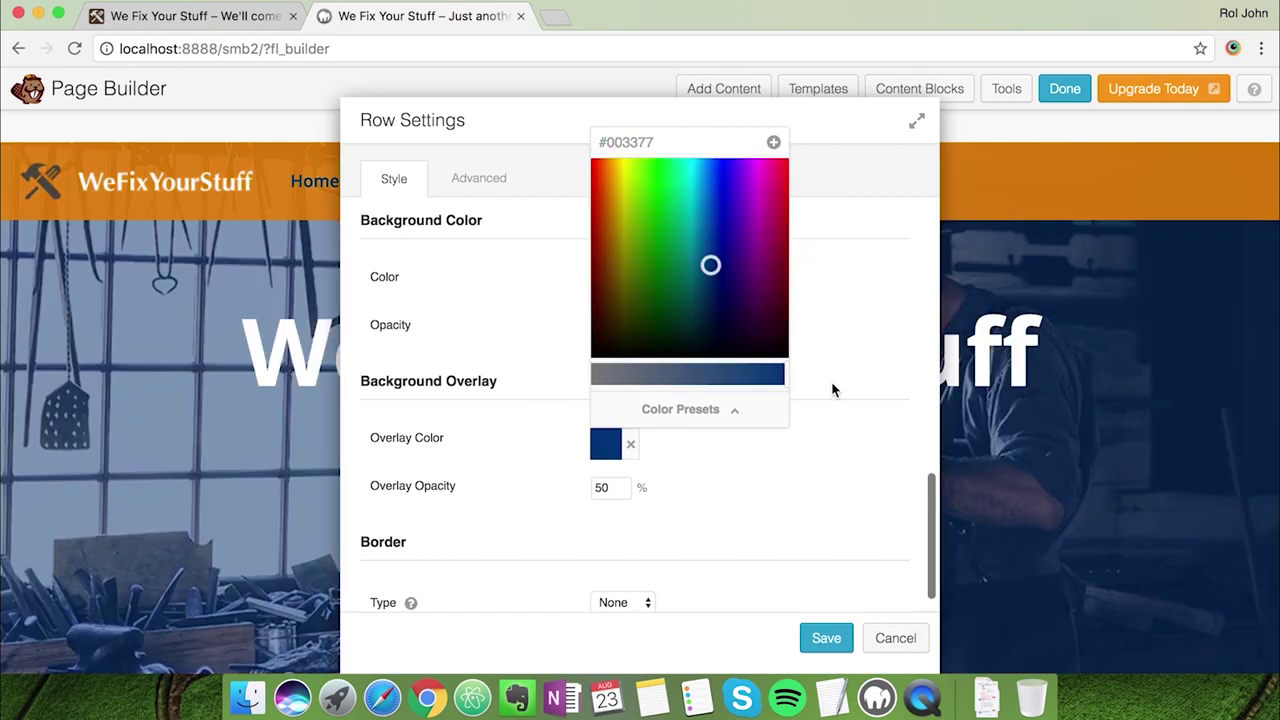
click(831, 381)
Set the overlay opacity to 80 and save the hero row
click(583, 487)
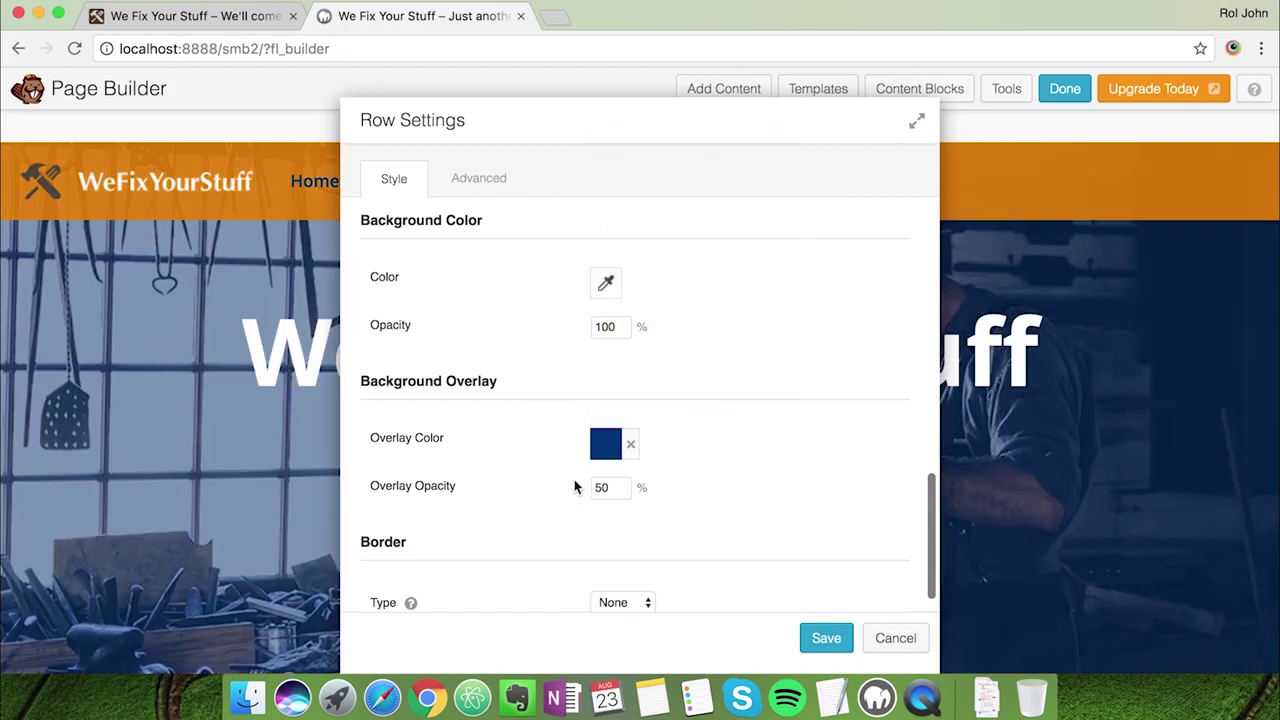
text(80)
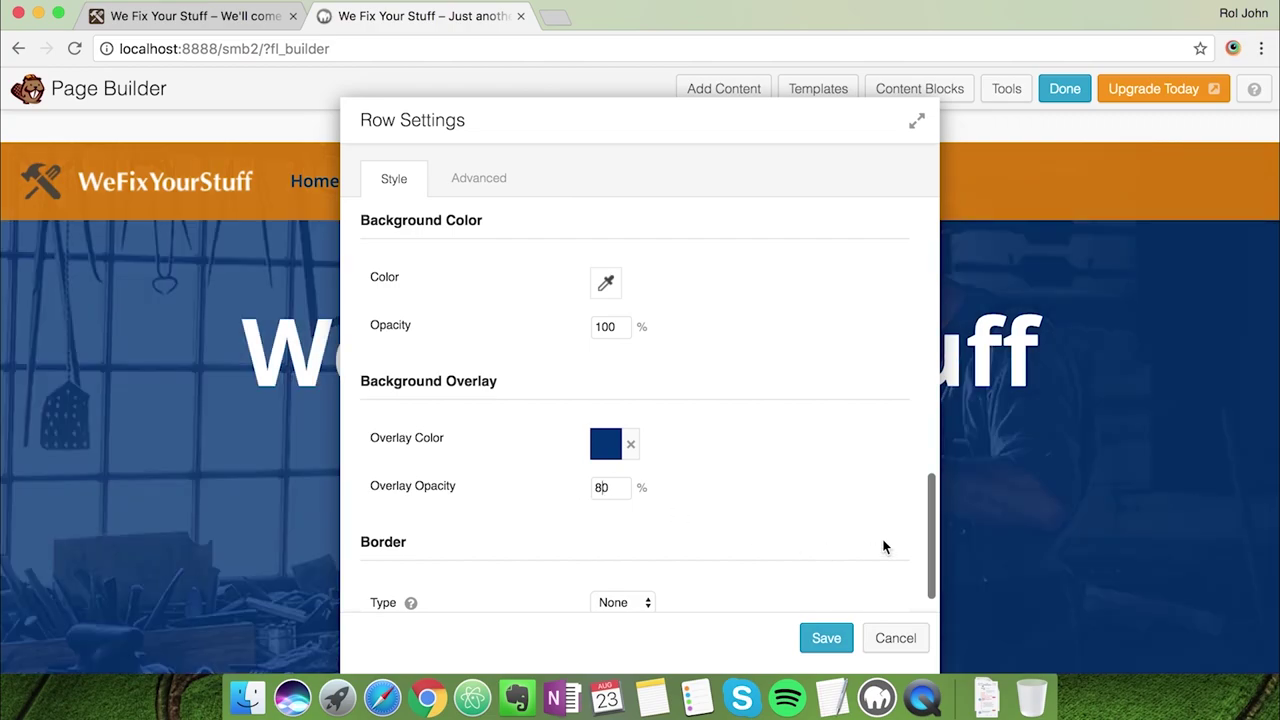
scroll(883, 547, down, 1)
scroll(797, 483, up, 4)
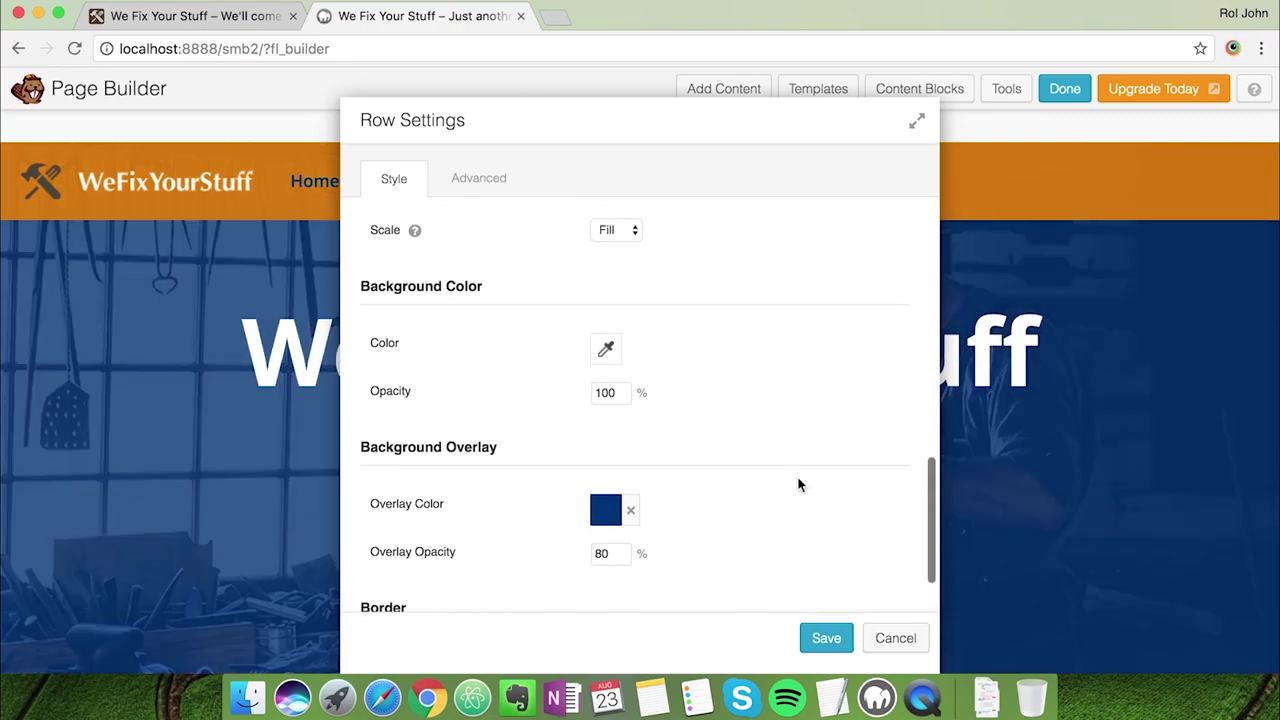
scroll(798, 485, up, 3)
click(826, 638)
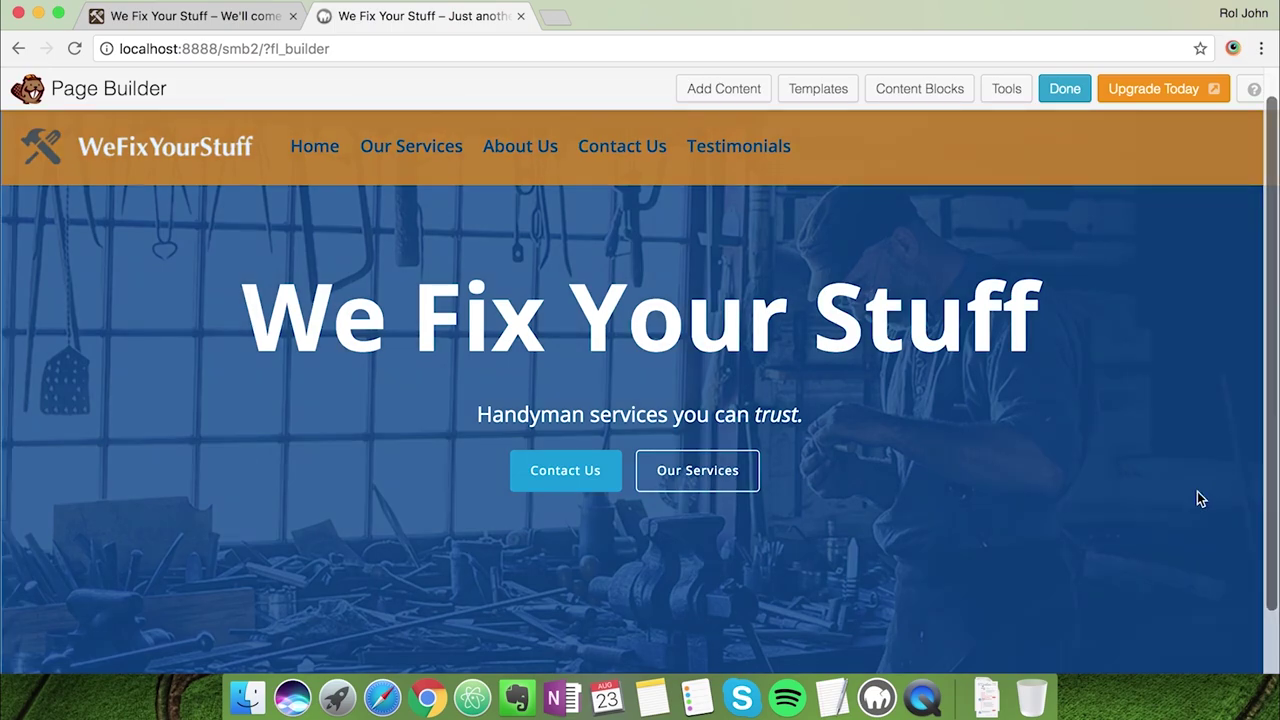
Set the hero row's bottom padding to 0 in the Advanced tab, then return to Style
click(86, 128)
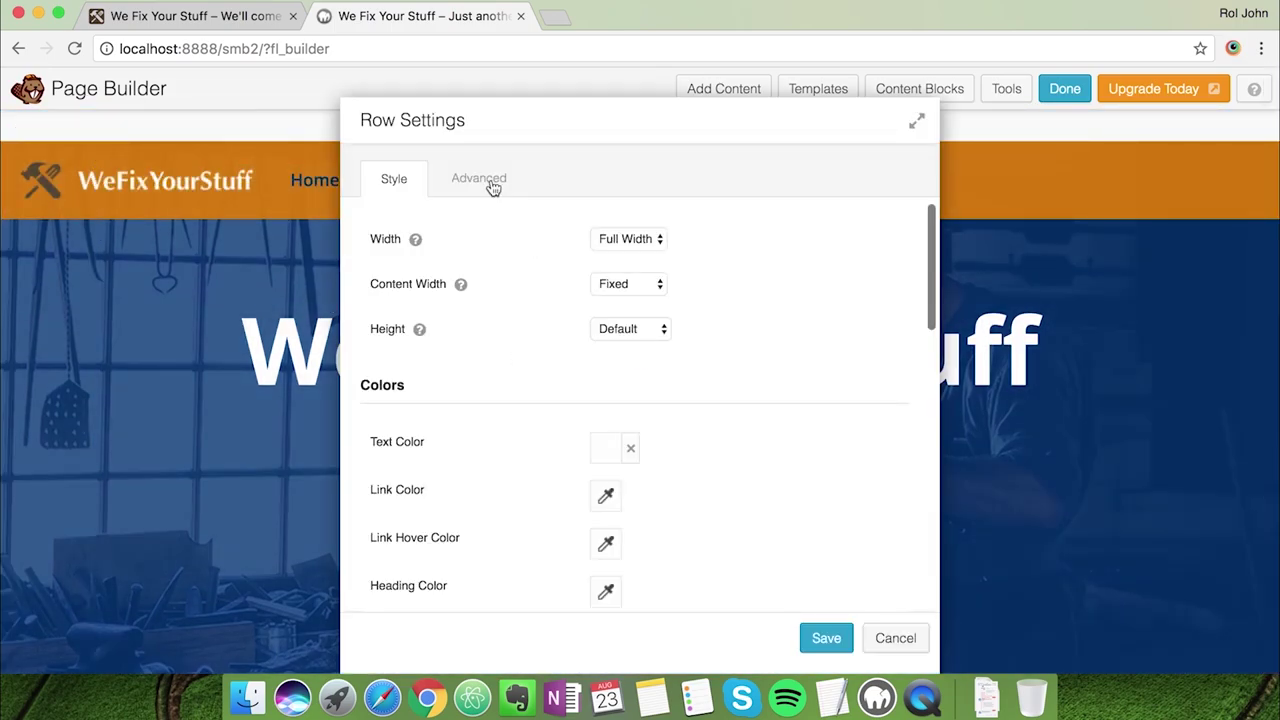
click(484, 186)
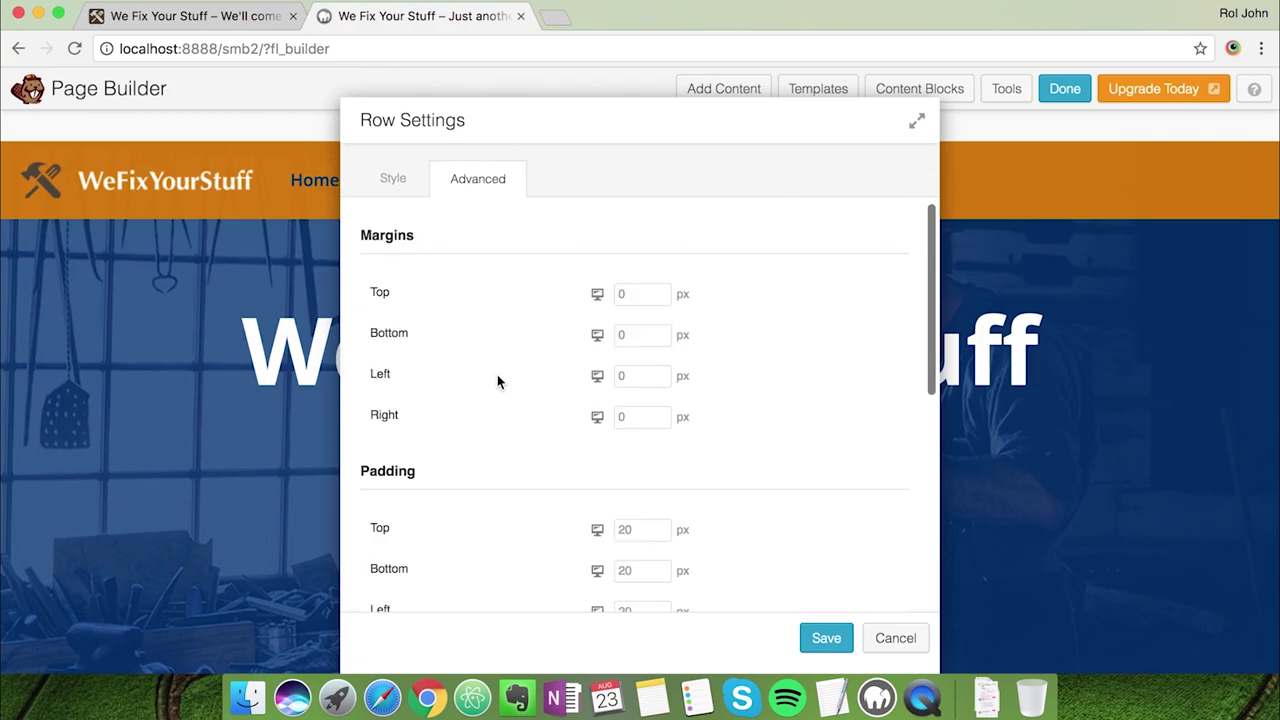
scroll(497, 376, down, 3)
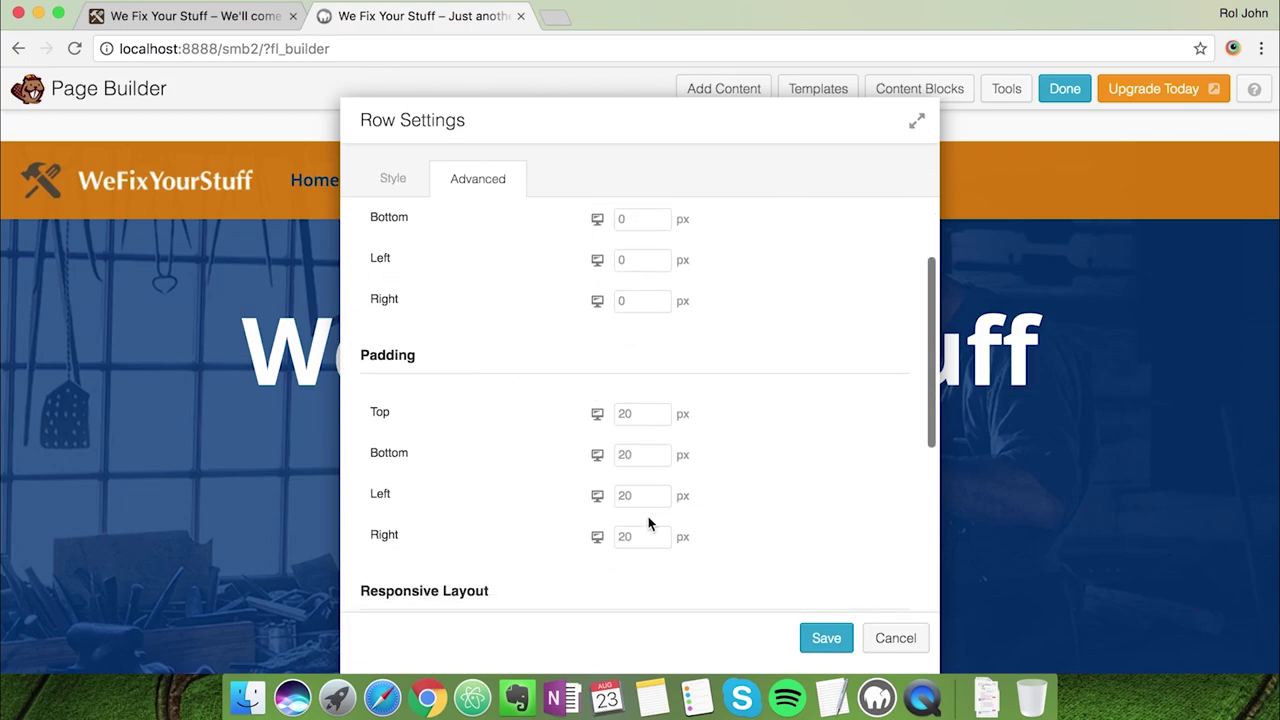
click(651, 454)
text(0)
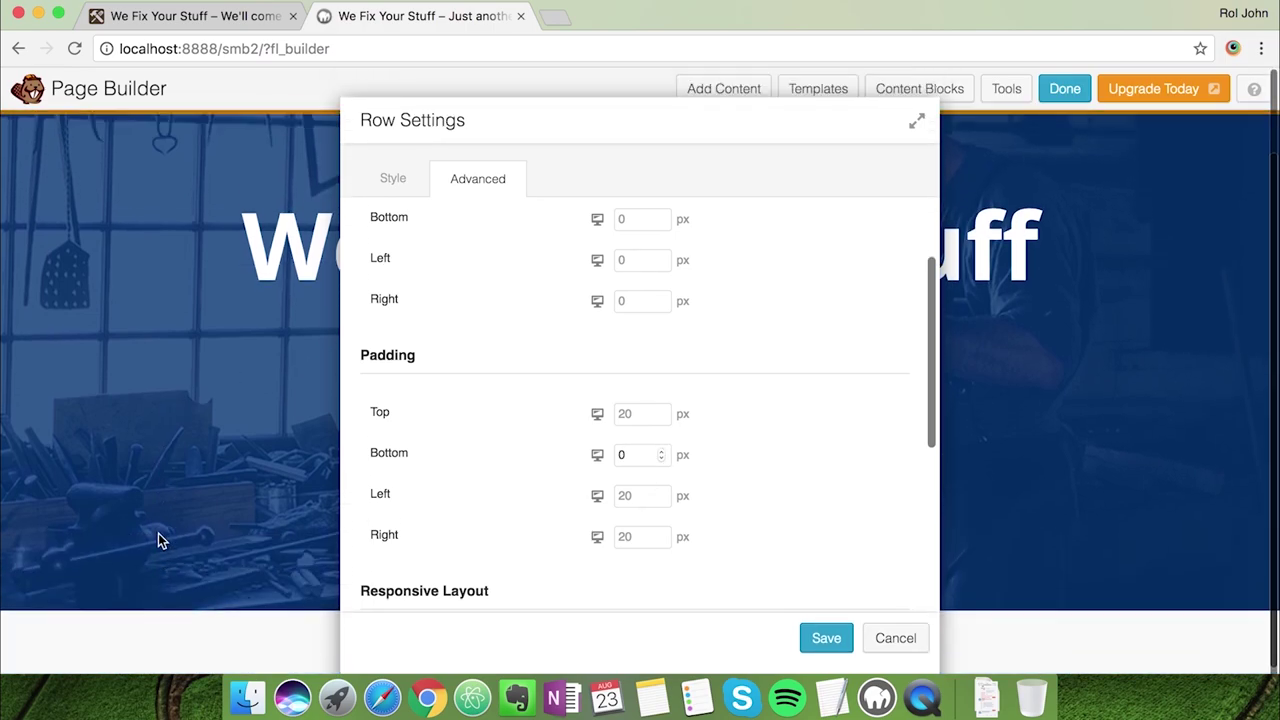
scroll(488, 531, down, 5)
scroll(488, 529, up, 5)
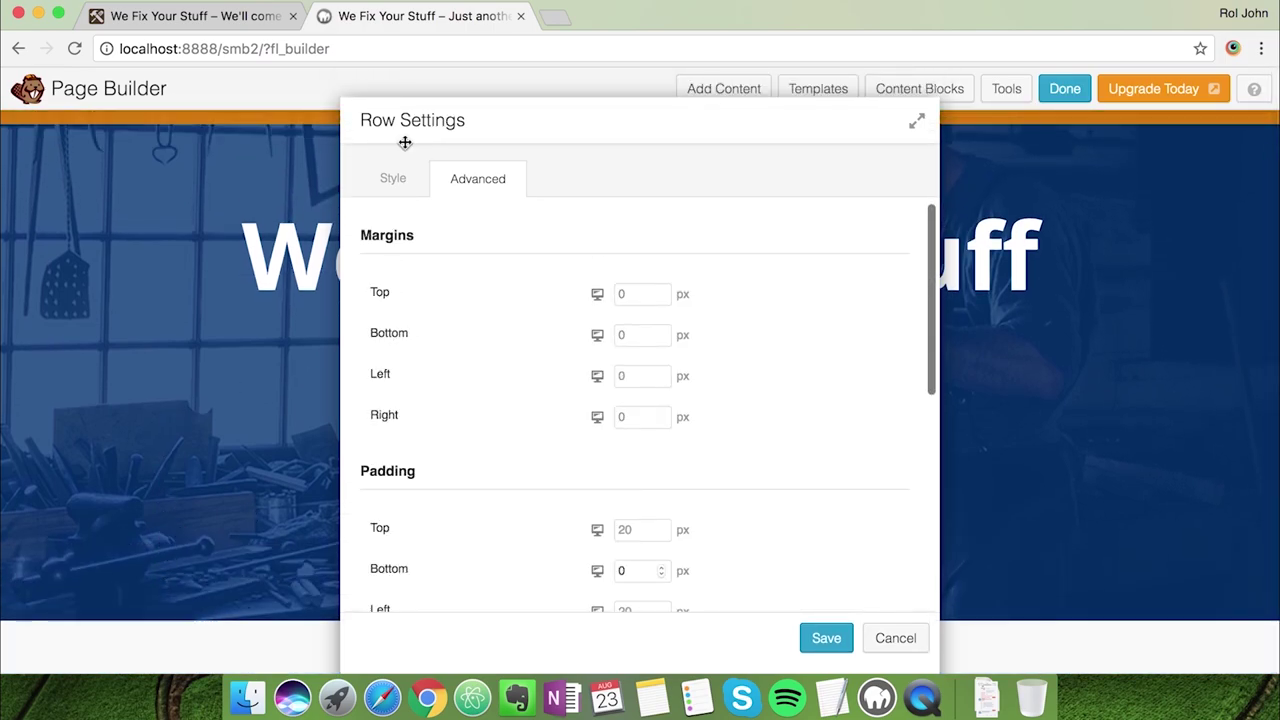
click(392, 178)
scroll(454, 374, down, 10)
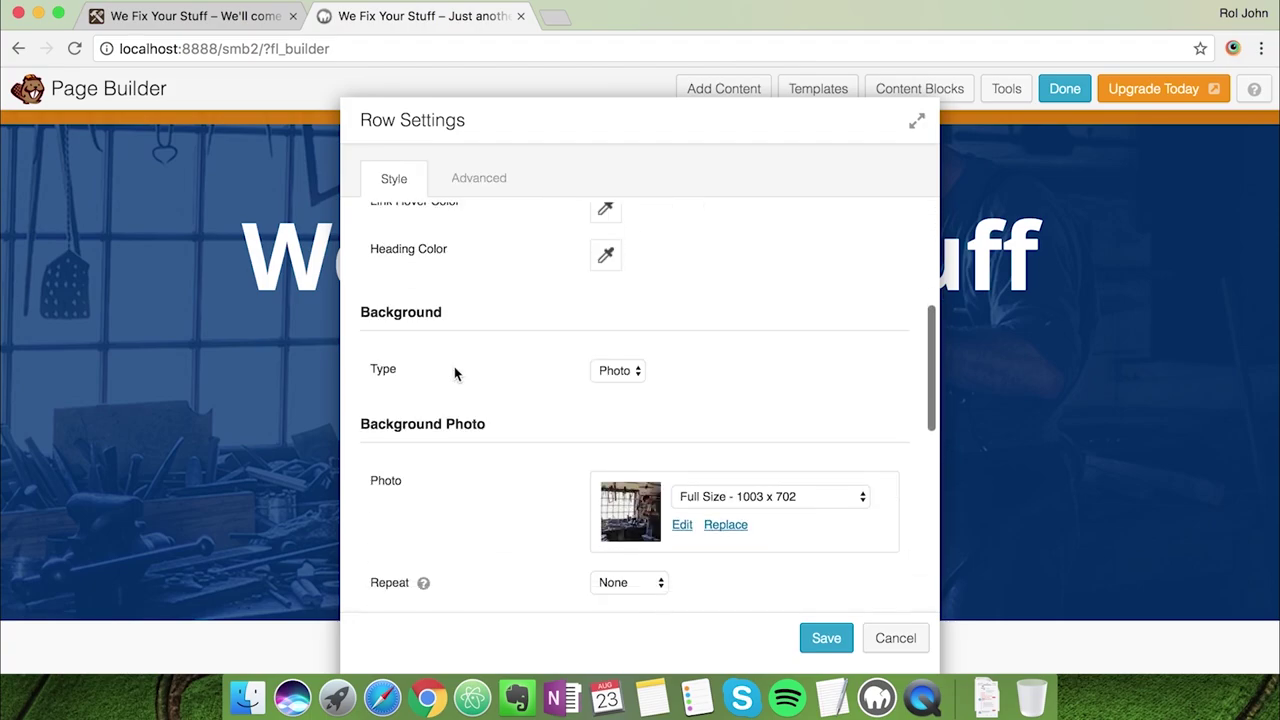
Save the row padding, then change the heading's font-size from 70pt to 70px in the HTML and save
click(827, 642)
click(664, 272)
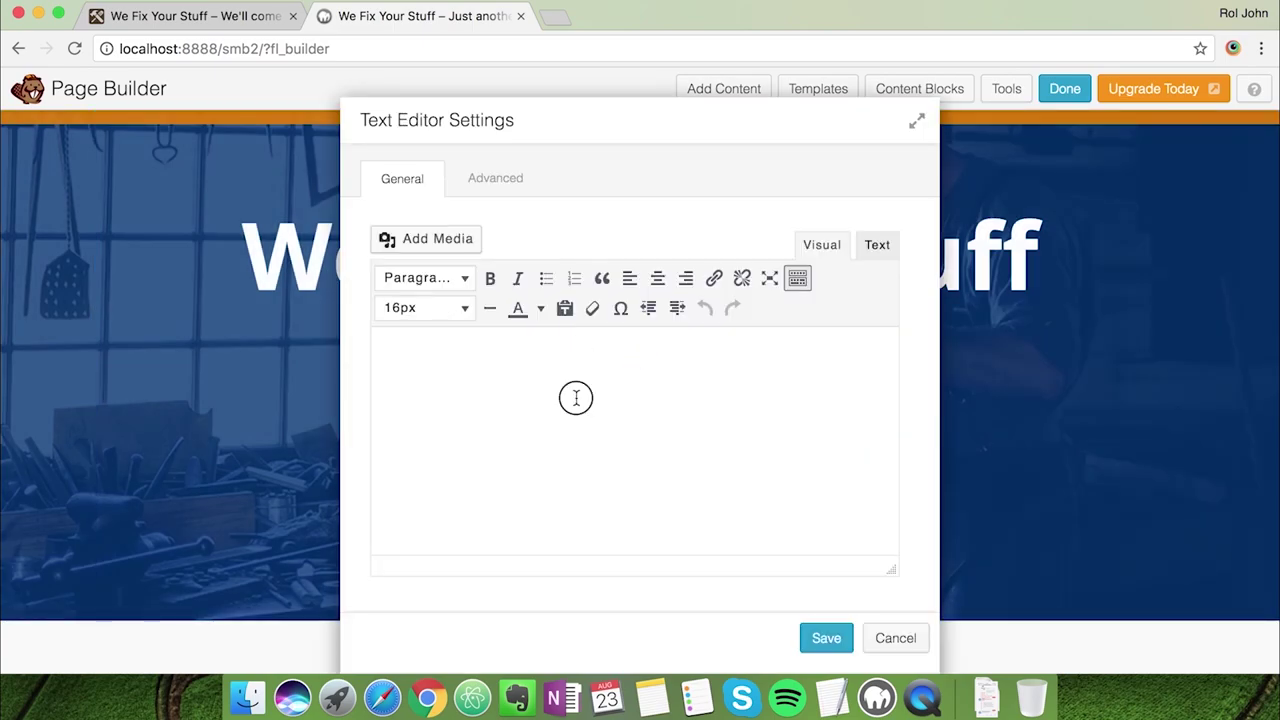
scroll(586, 406, down, 3)
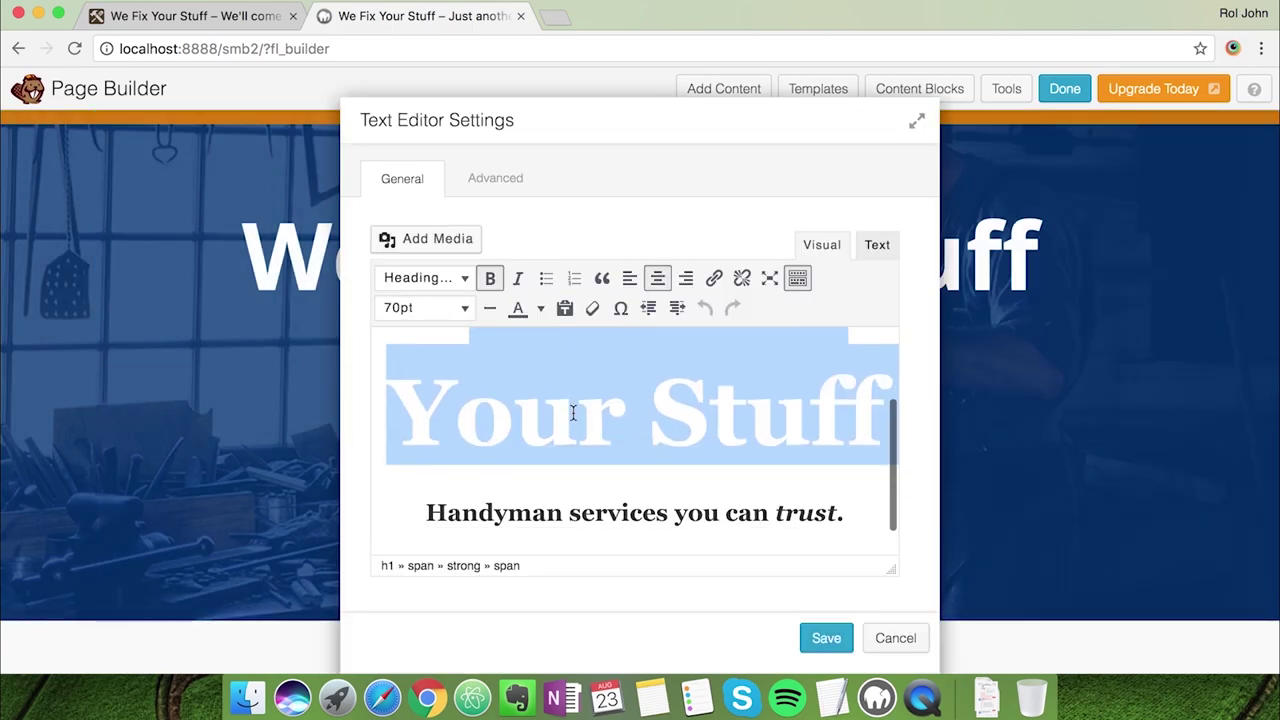
click(878, 245)
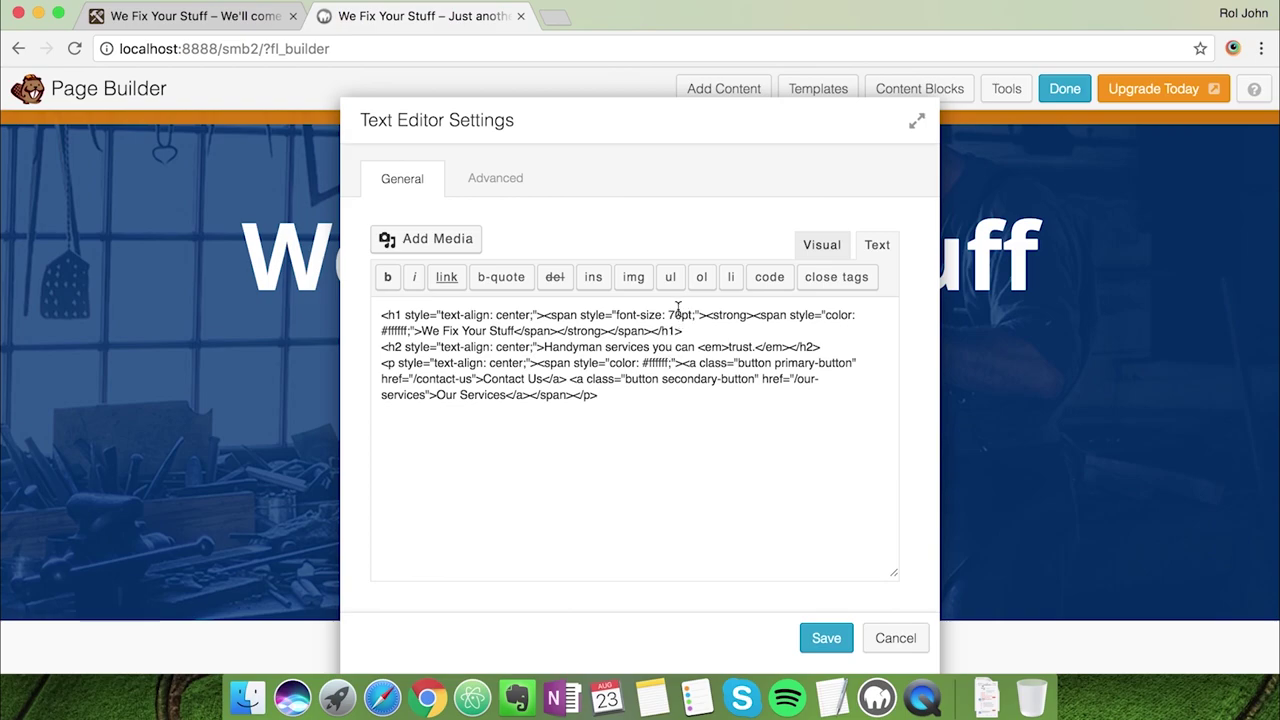
key(BackSpace)
text(x)
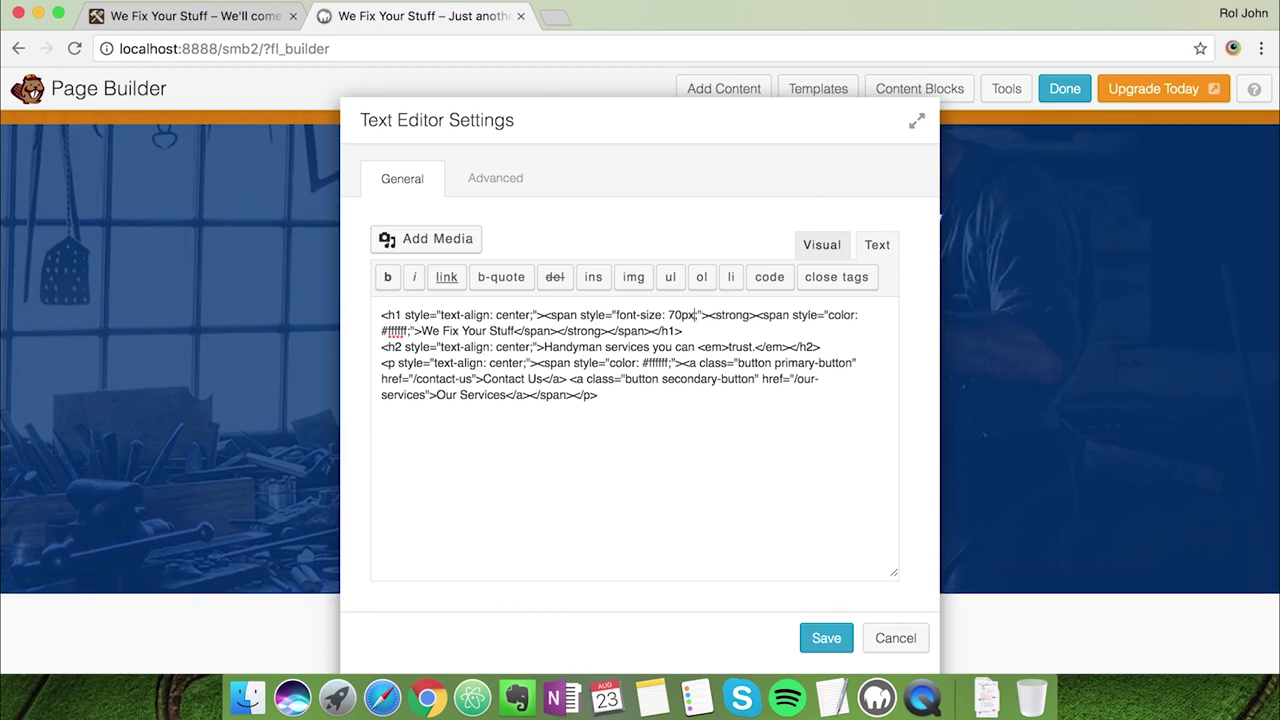
drag(769, 108, 979, 93)
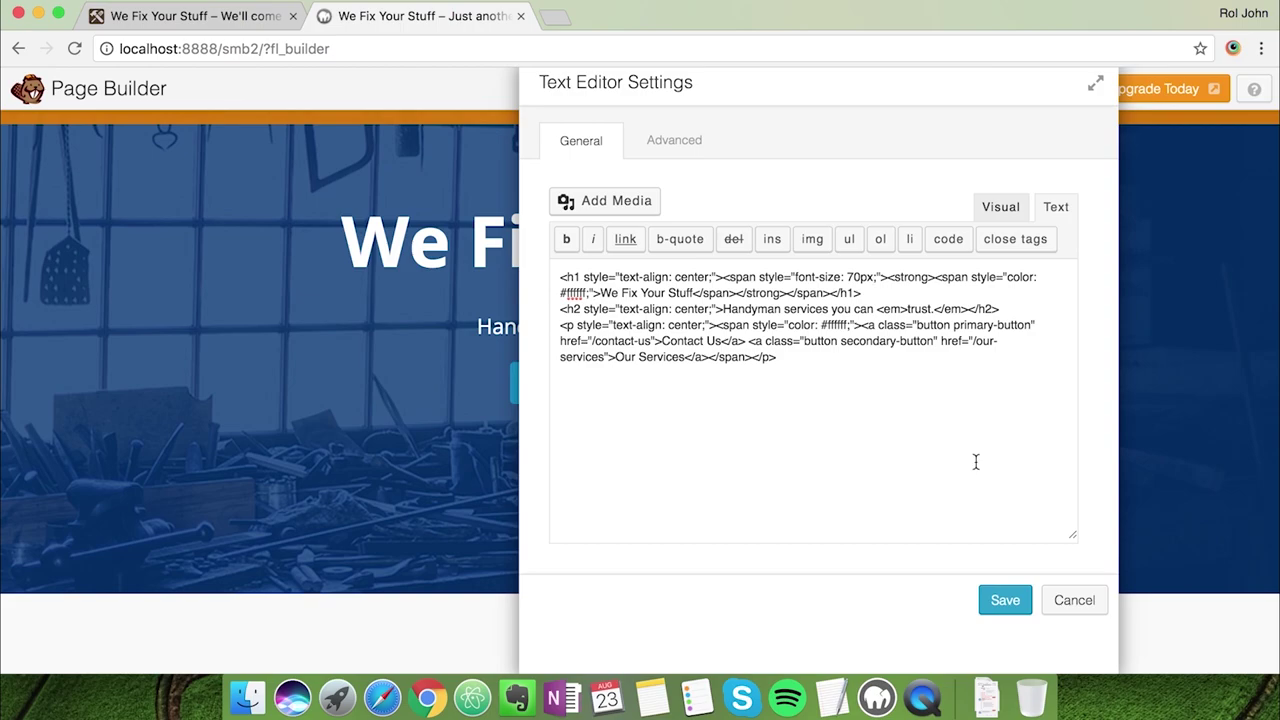
click(1005, 601)
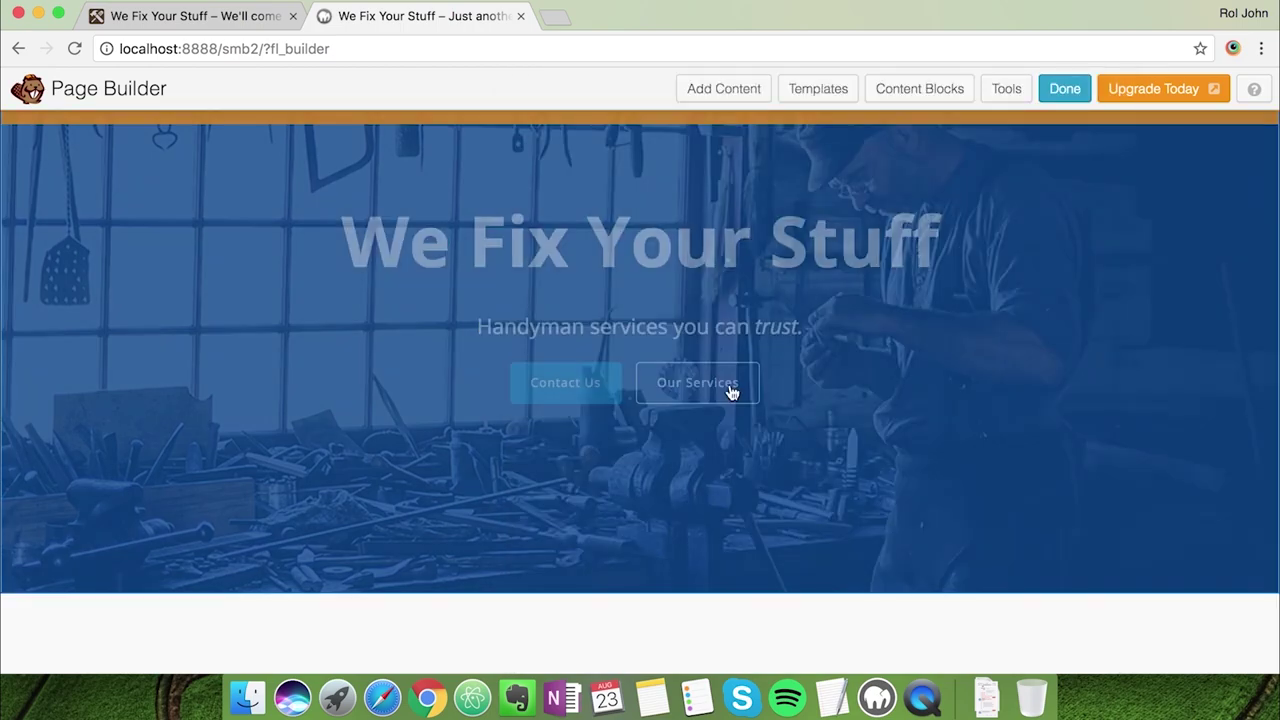
Change the hero text module's bottom margin from 175 to 100 px and save
scroll(957, 551, down, 2)
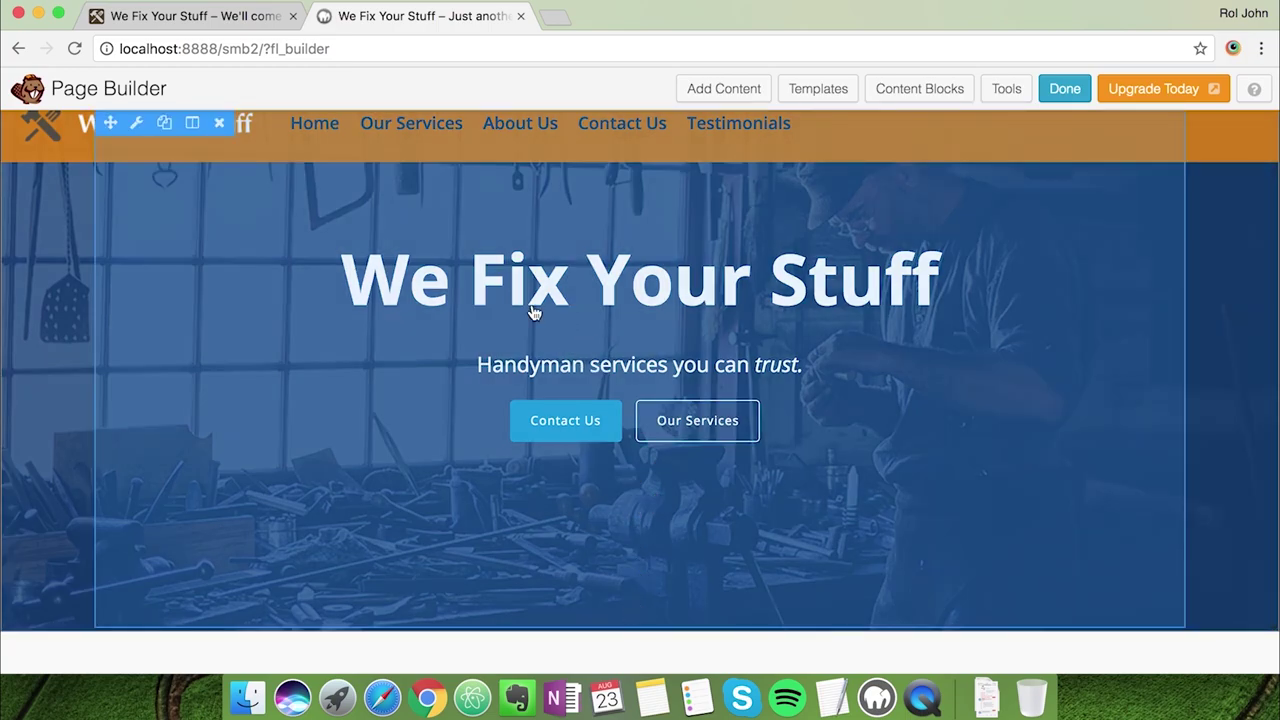
click(138, 125)
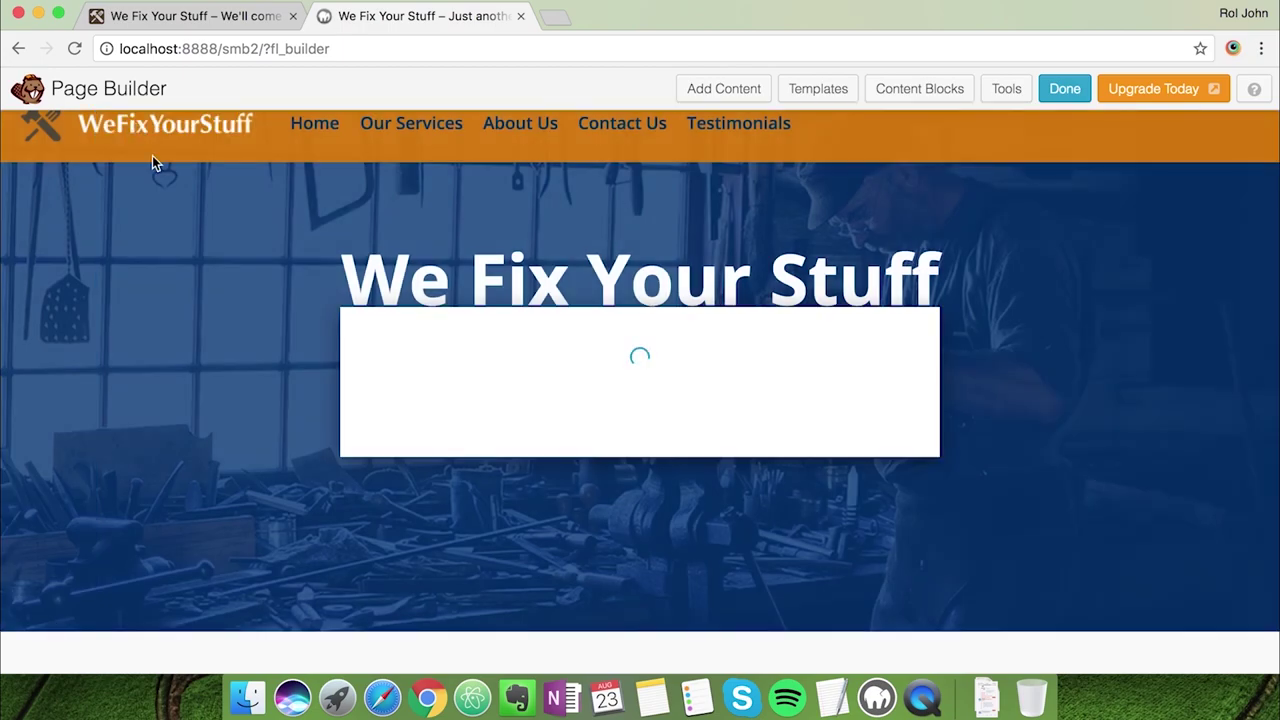
click(482, 186)
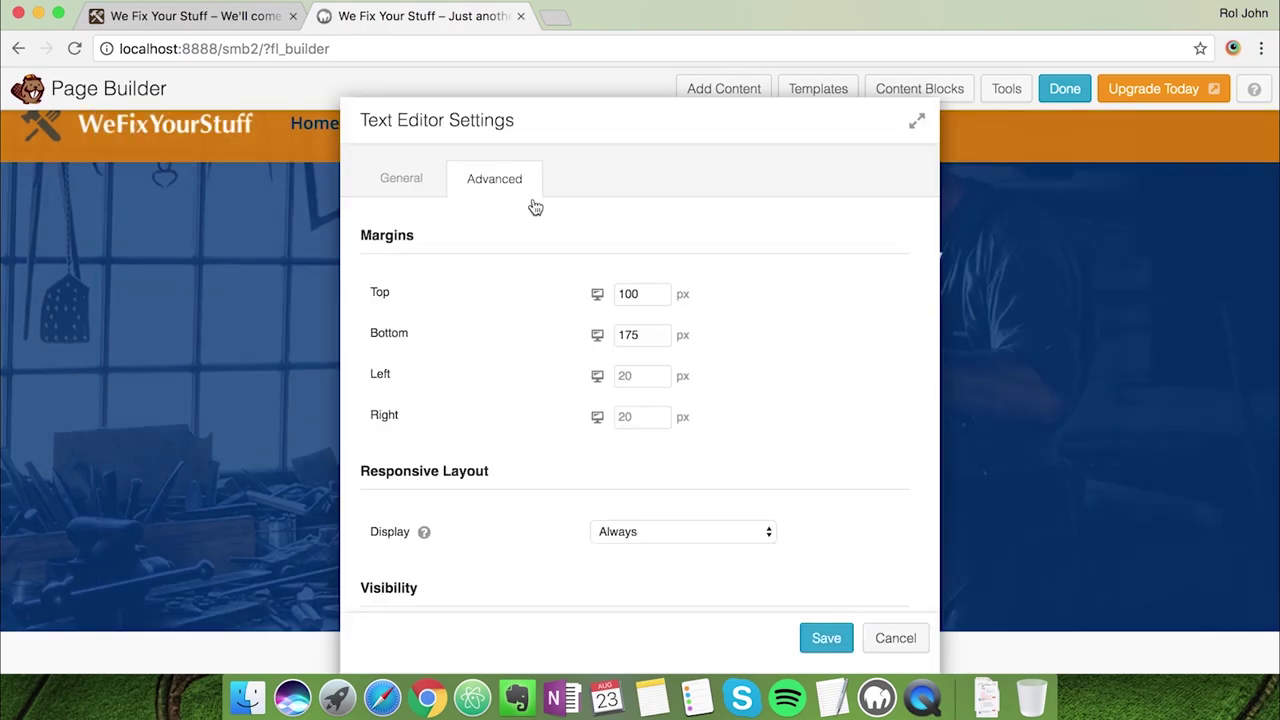
scroll(722, 363, down, 1)
double_click(629, 309)
text(100)
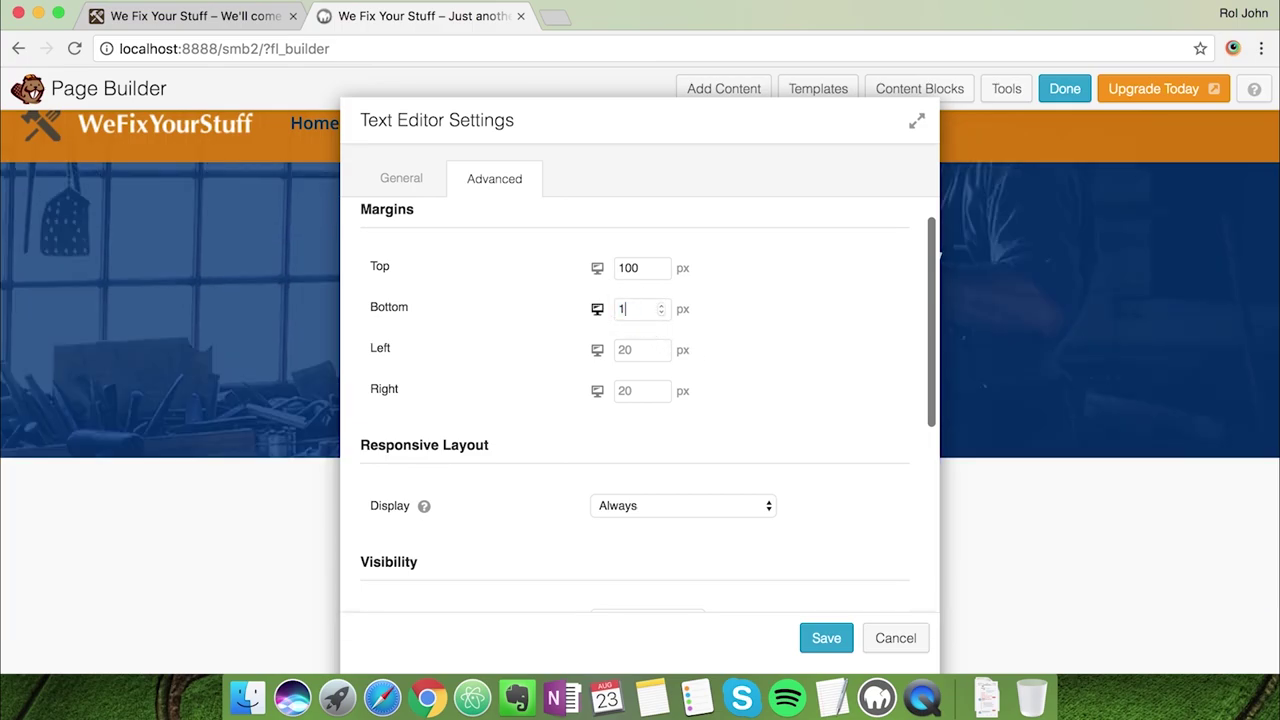
click(704, 122)
drag(704, 122, 1163, 114)
drag(1069, 134, 800, 116)
scroll(1046, 510, down, 1)
click(1043, 625)
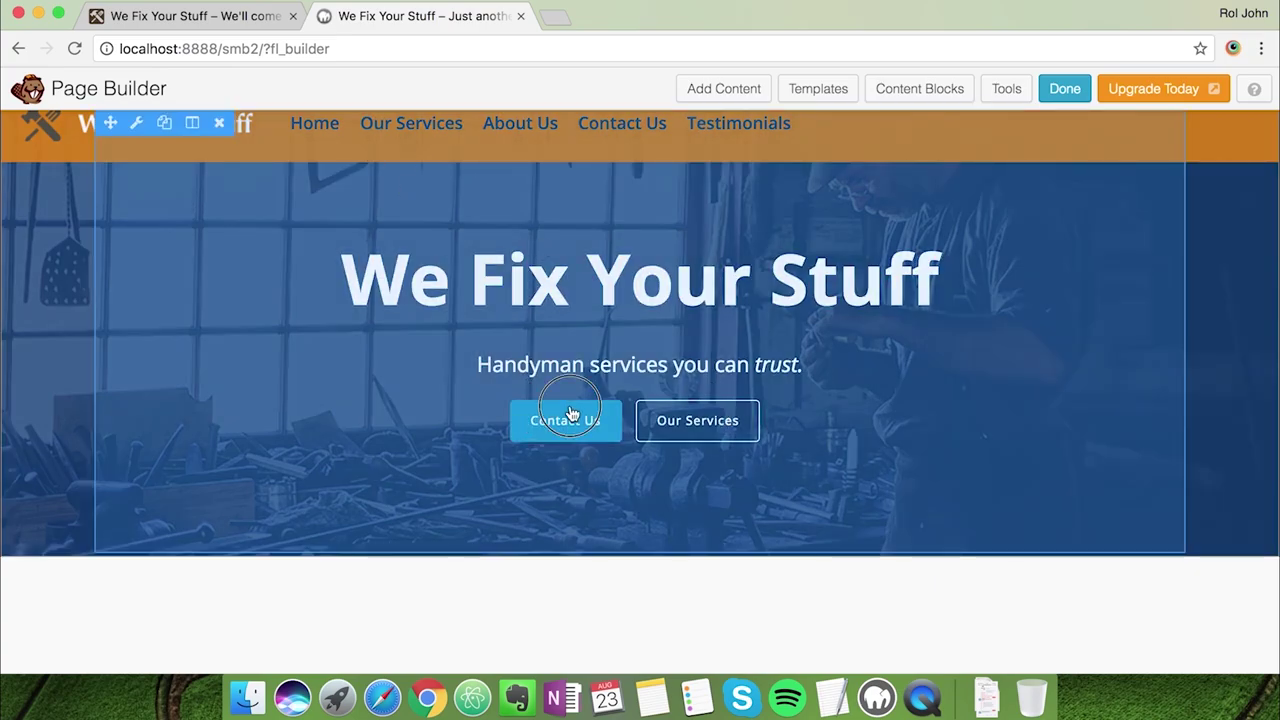
Replace primary with orange in the Contact Us button class, save, and view the live homepage
click(572, 411)
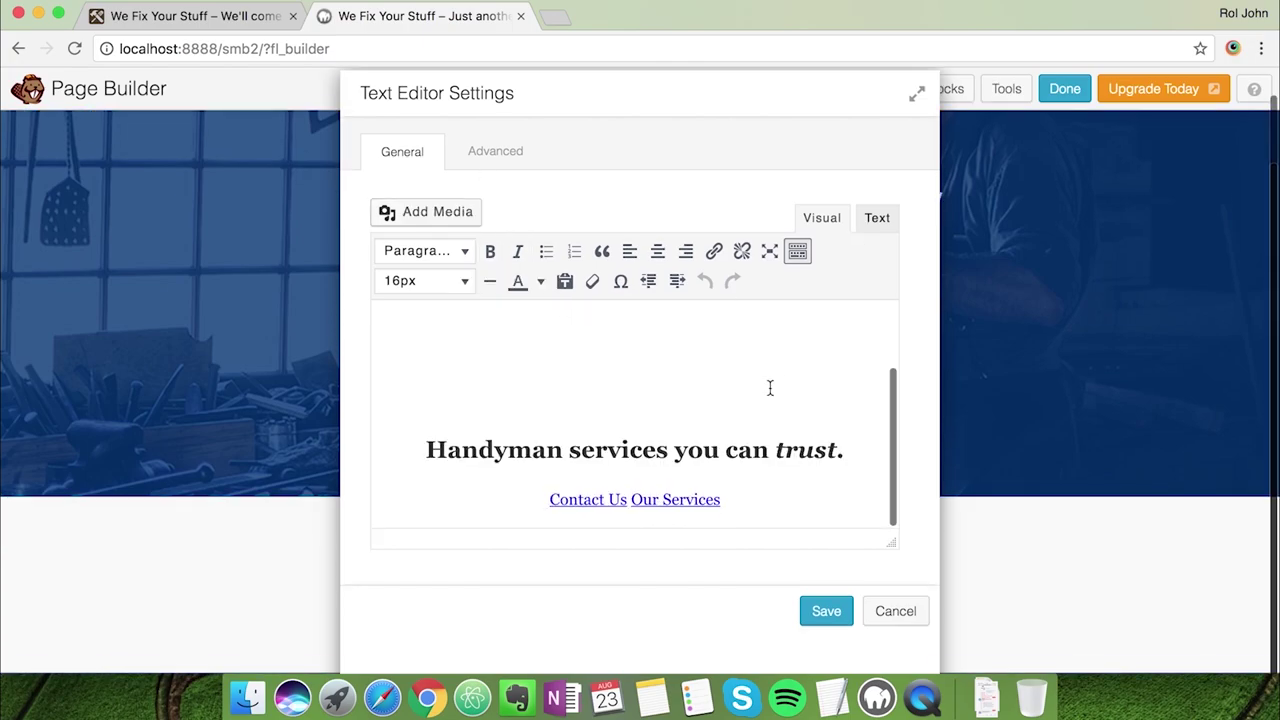
click(877, 244)
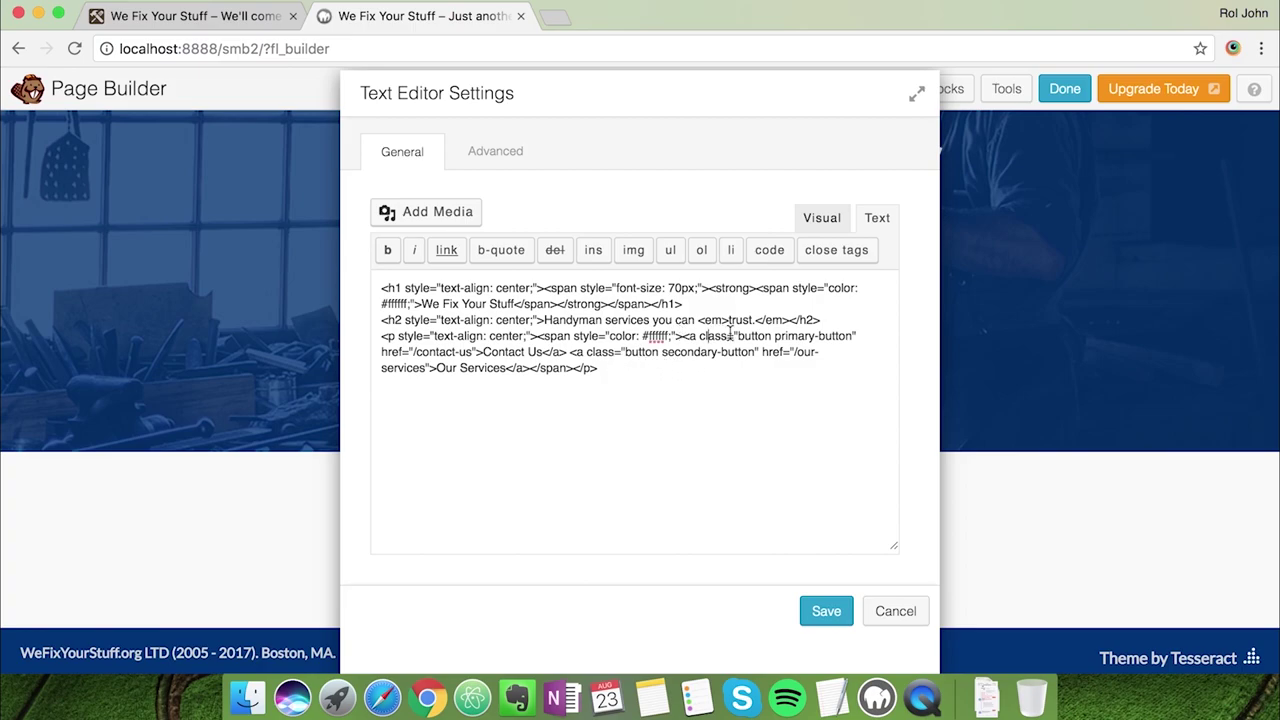
double_click(741, 337)
double_click(784, 337)
double_click(834, 336)
text(orange)
click(820, 611)
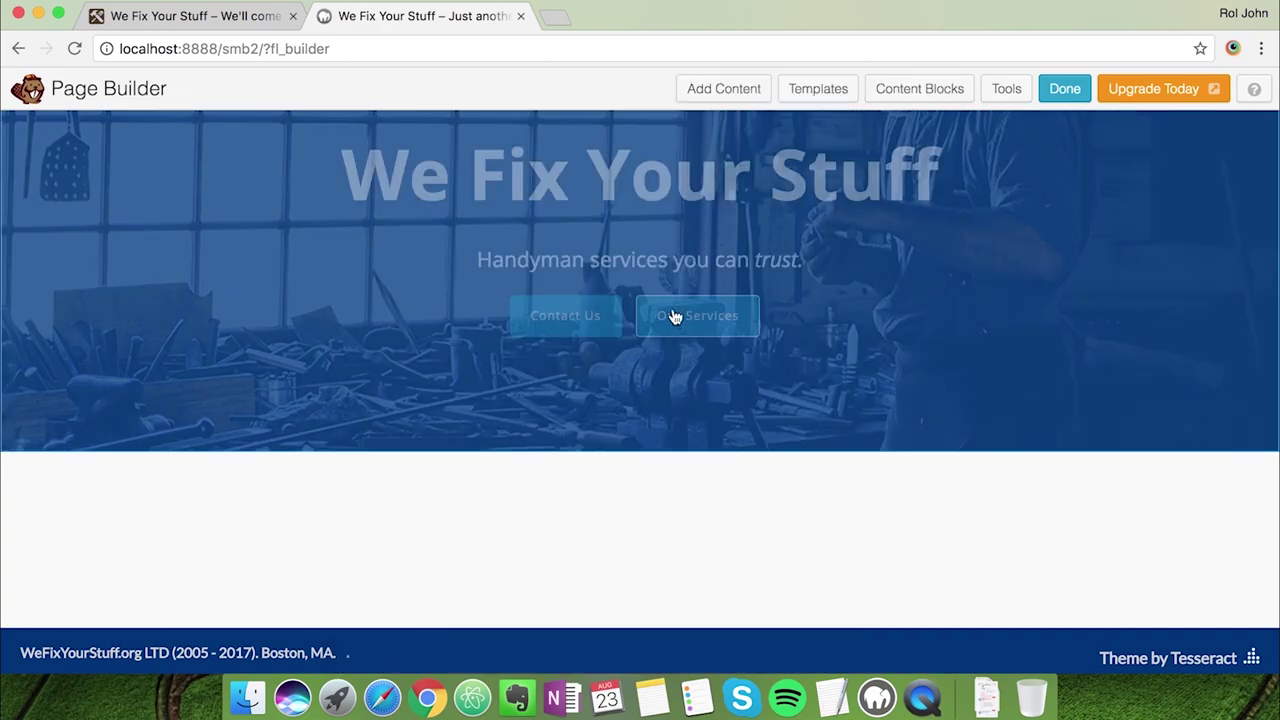
scroll(566, 346, up, 3)
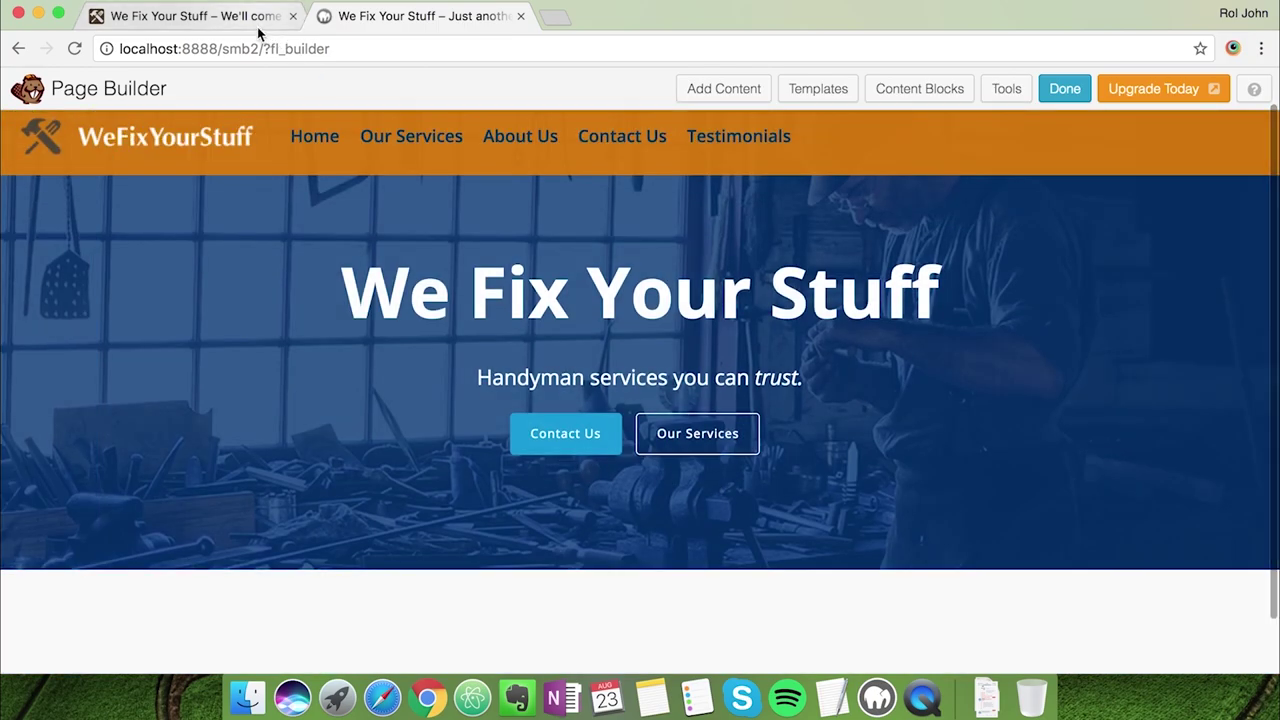
click(258, 30)
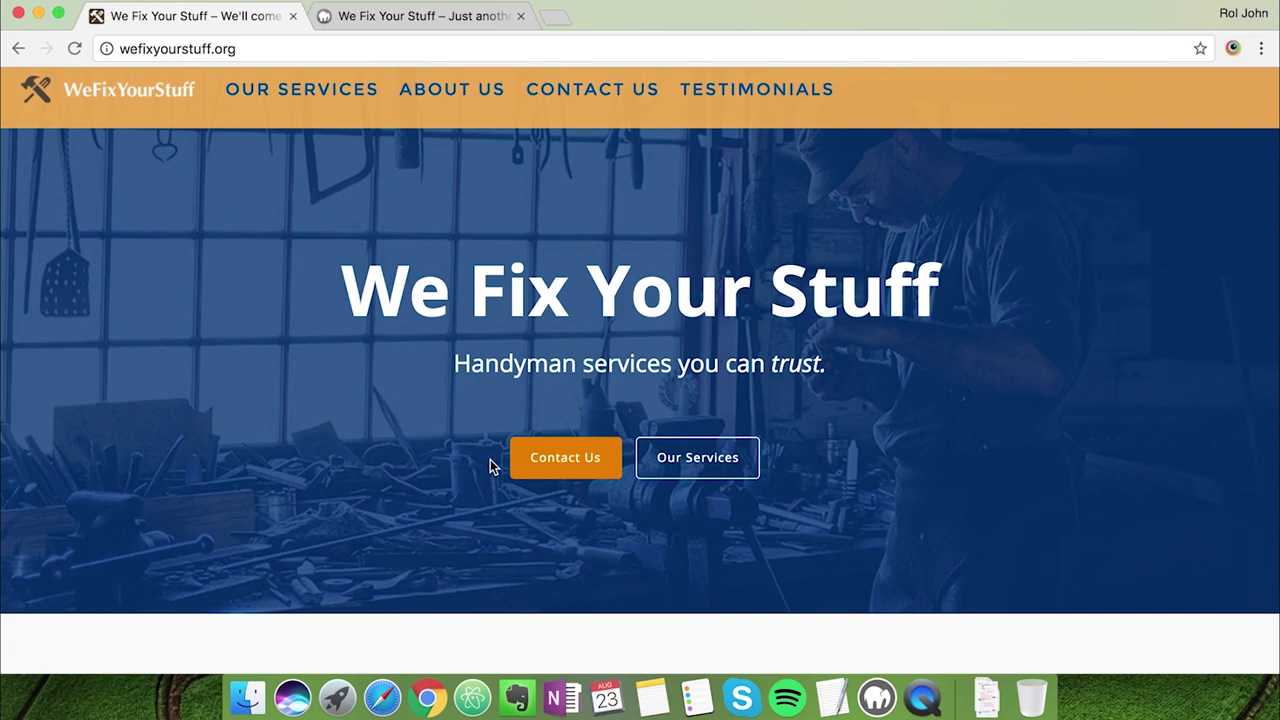
Inspect the live site's Contact Us button to see its 'button orange' class
right_click(534, 463)
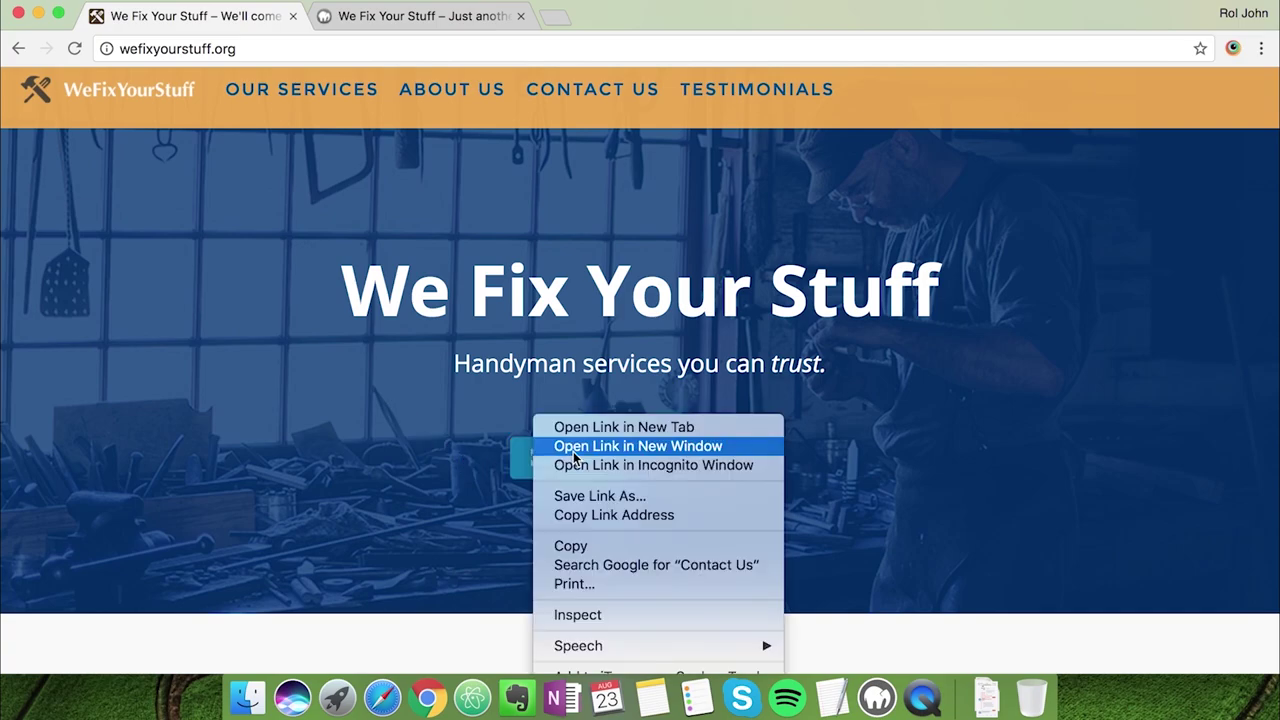
click(600, 614)
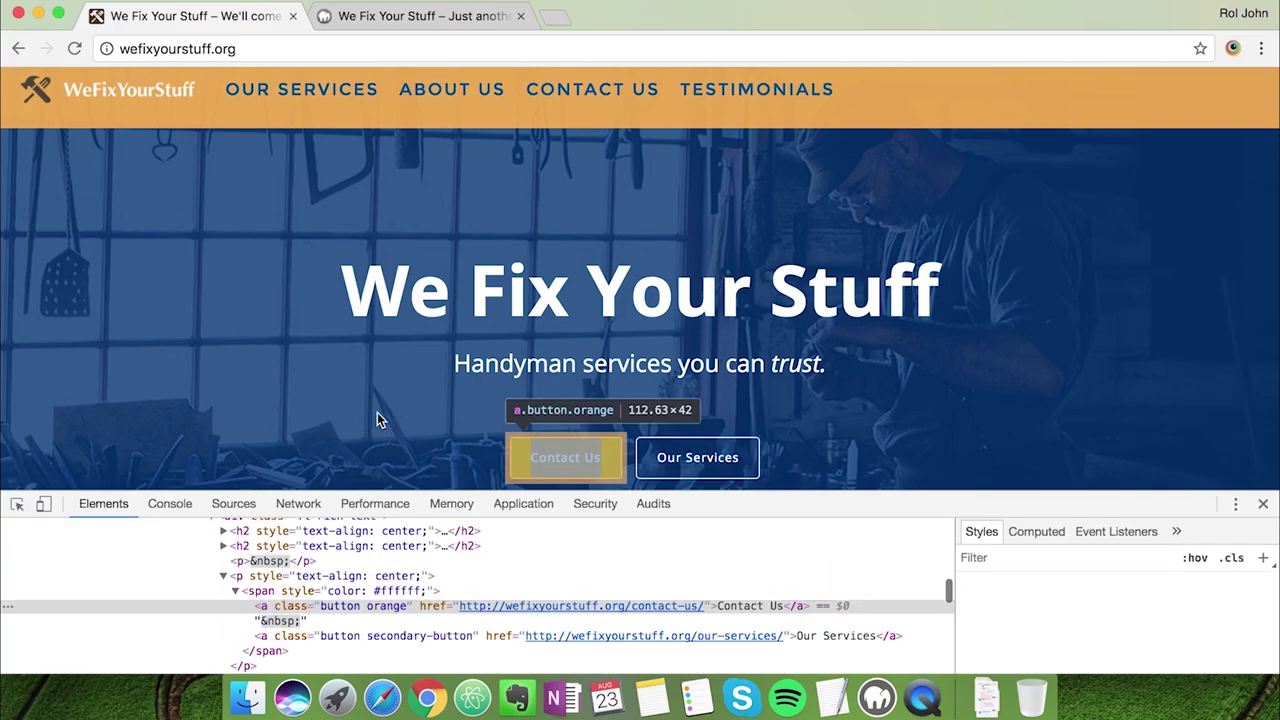
scroll(366, 444, down, 1)
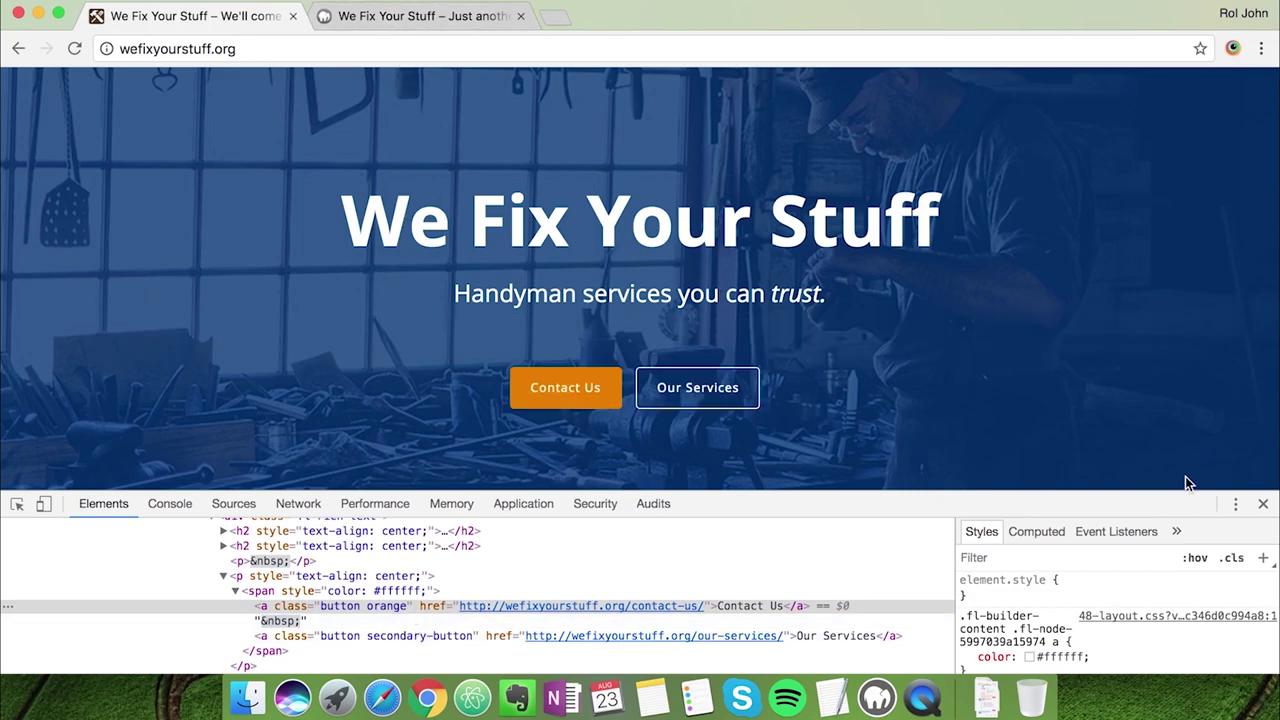
Close DevTools and correct the Contact Us class to 'button orange' in the builder, then save
click(1263, 505)
click(465, 20)
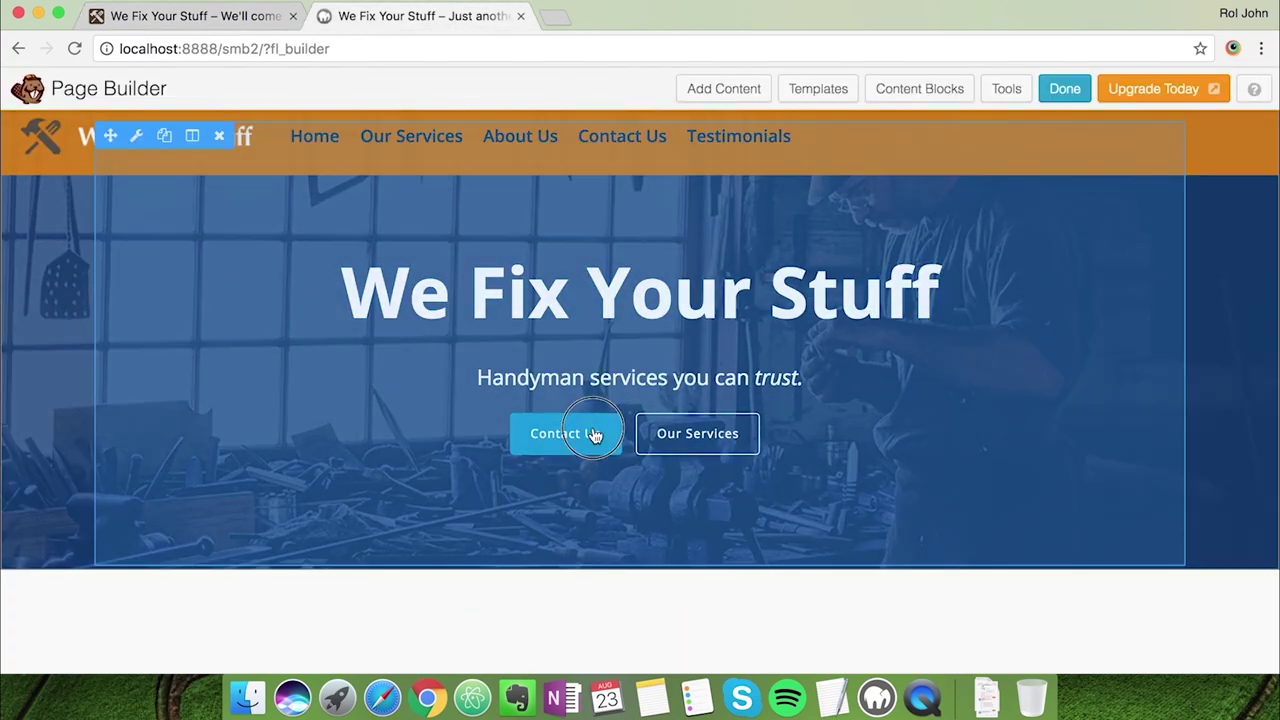
click(593, 434)
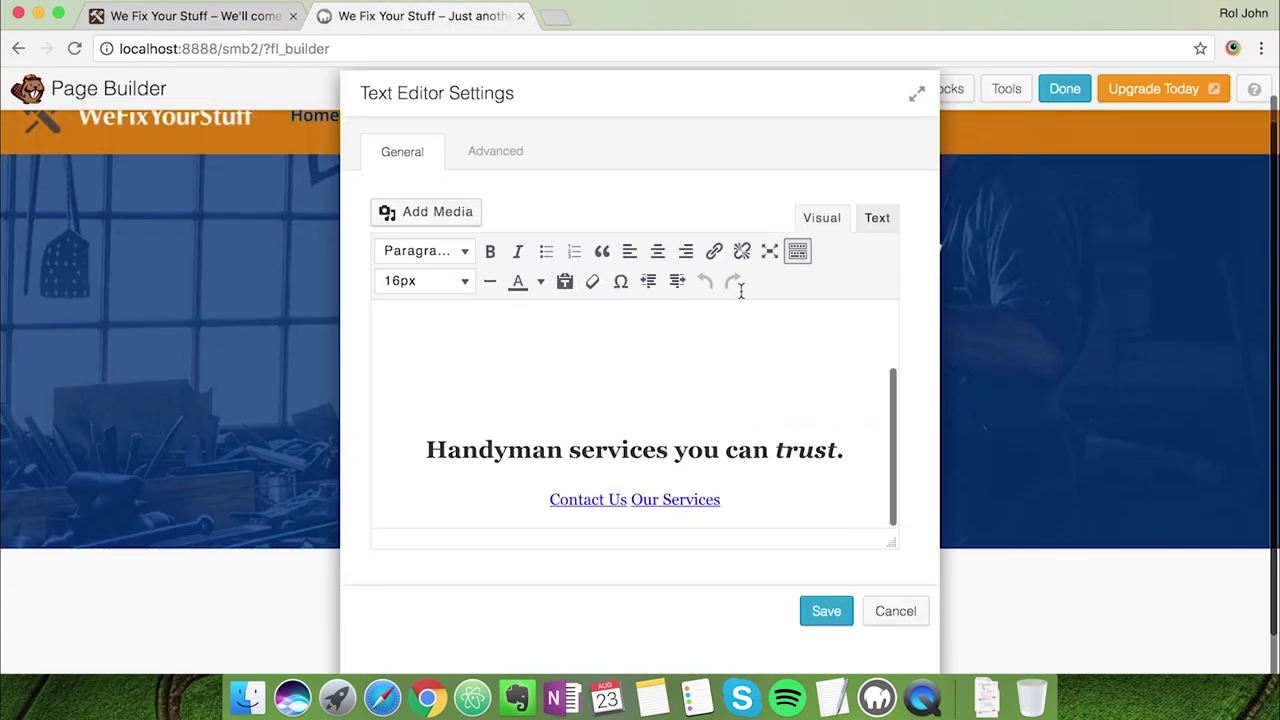
click(876, 219)
double_click(834, 336)
key(BackSpace)
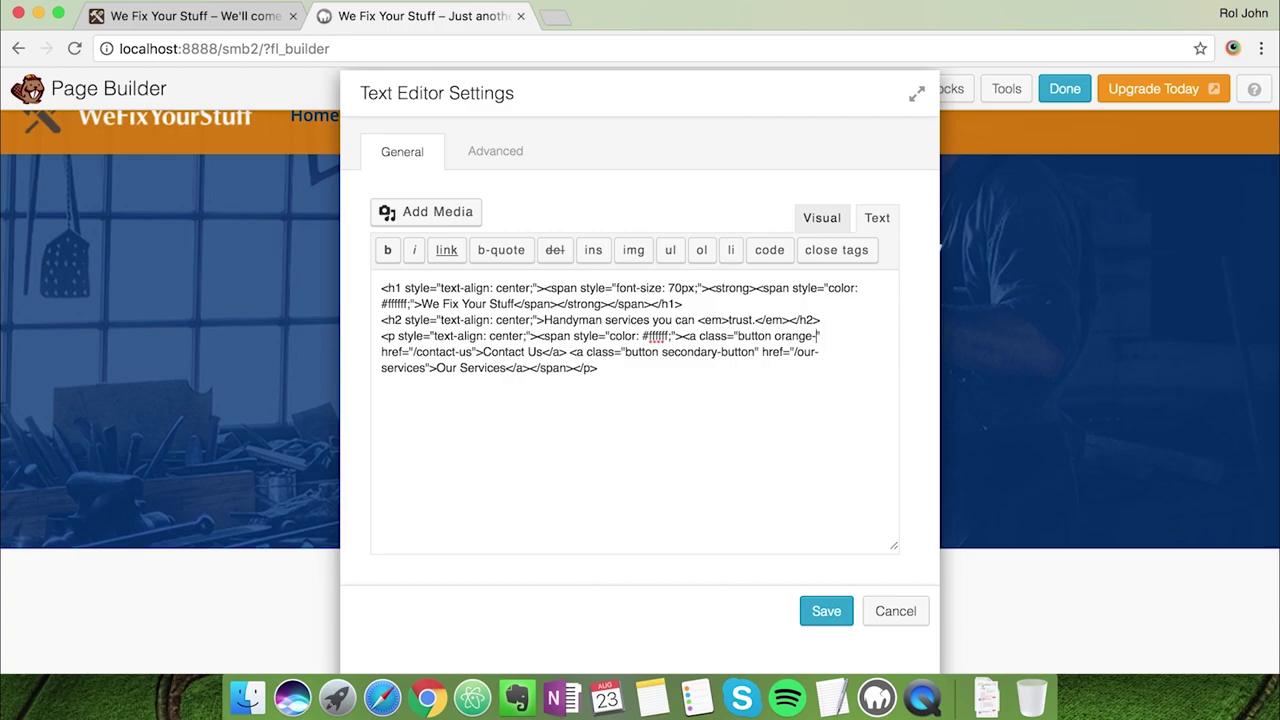
click(823, 610)
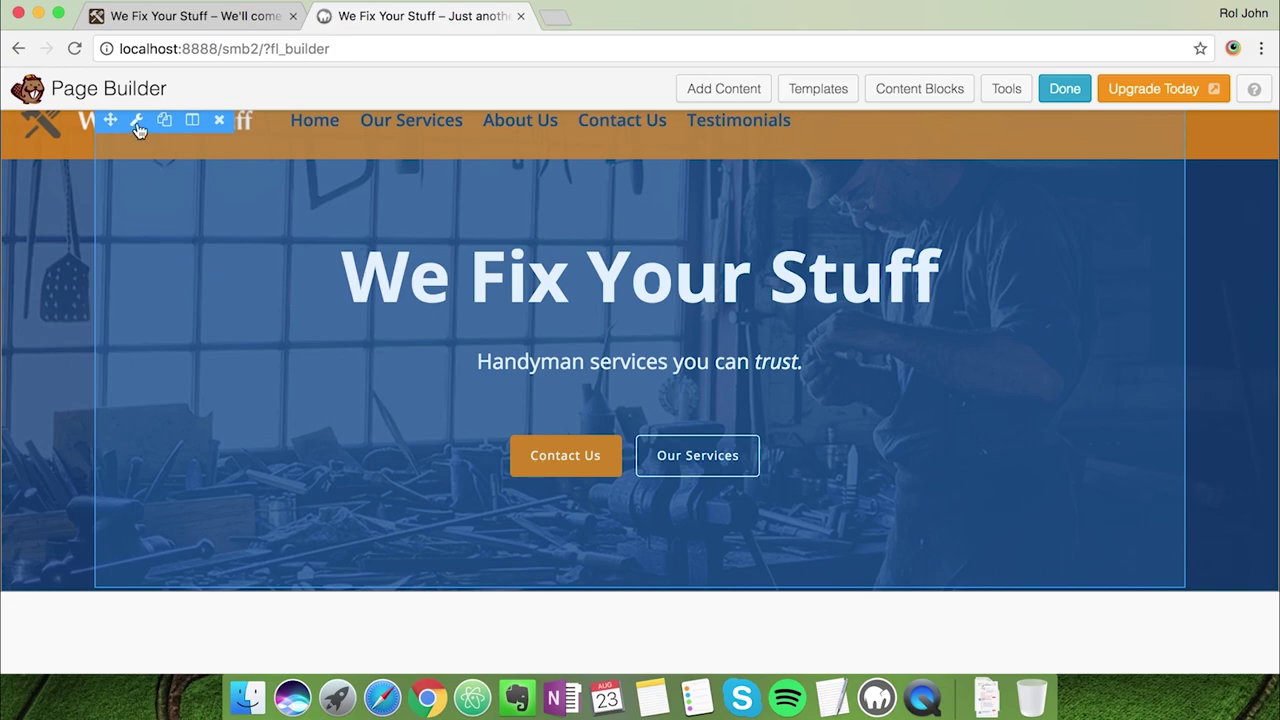
Set the hero text module margins to 140 px top and 120 px bottom and save
click(138, 122)
click(503, 182)
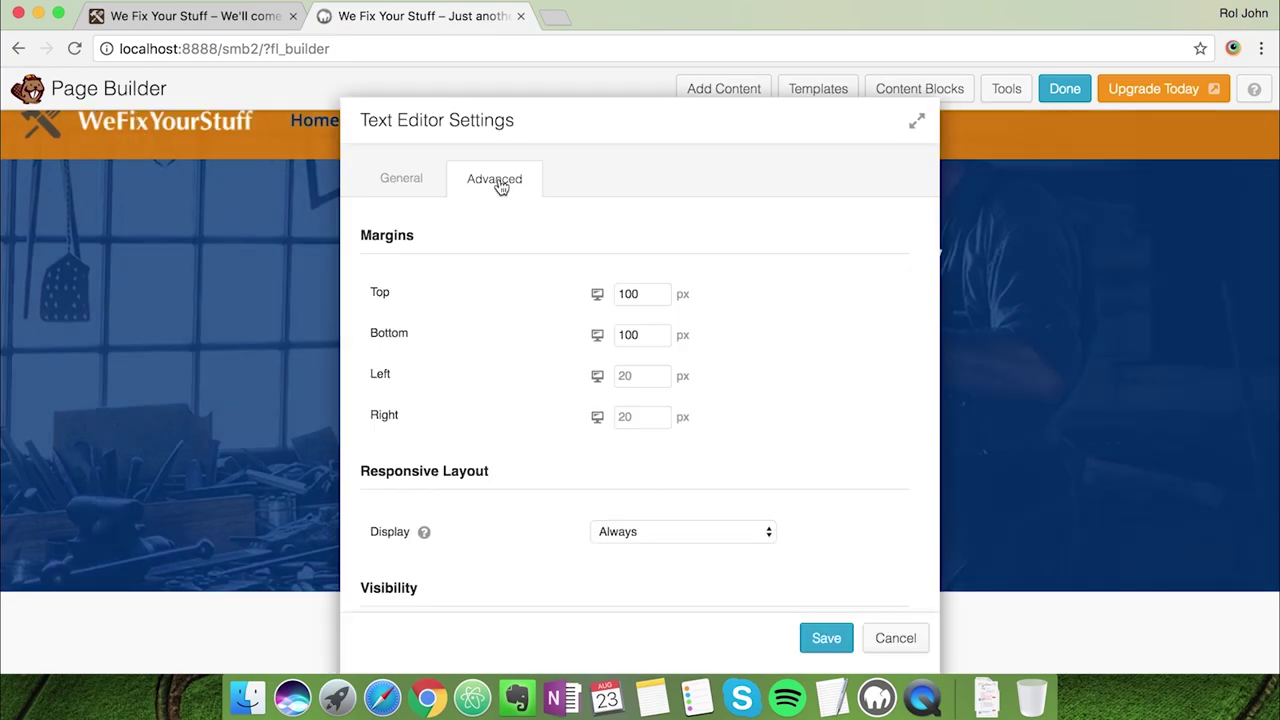
double_click(621, 293)
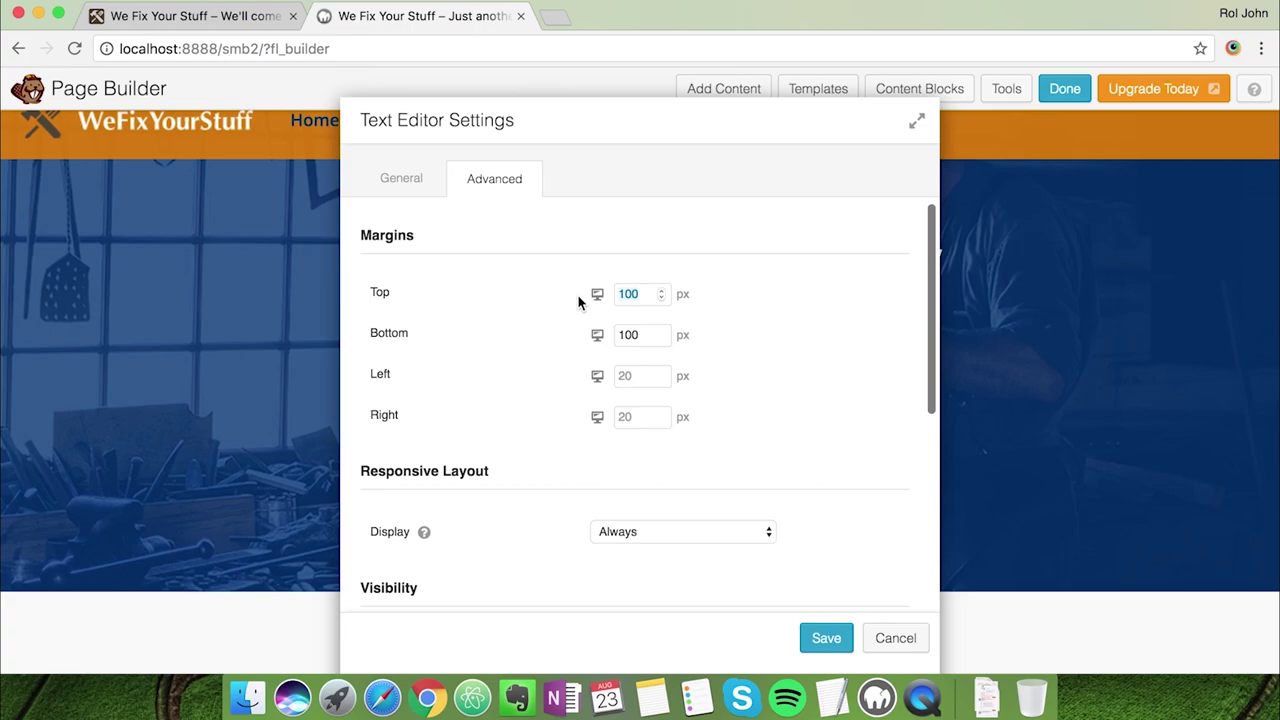
text(160)
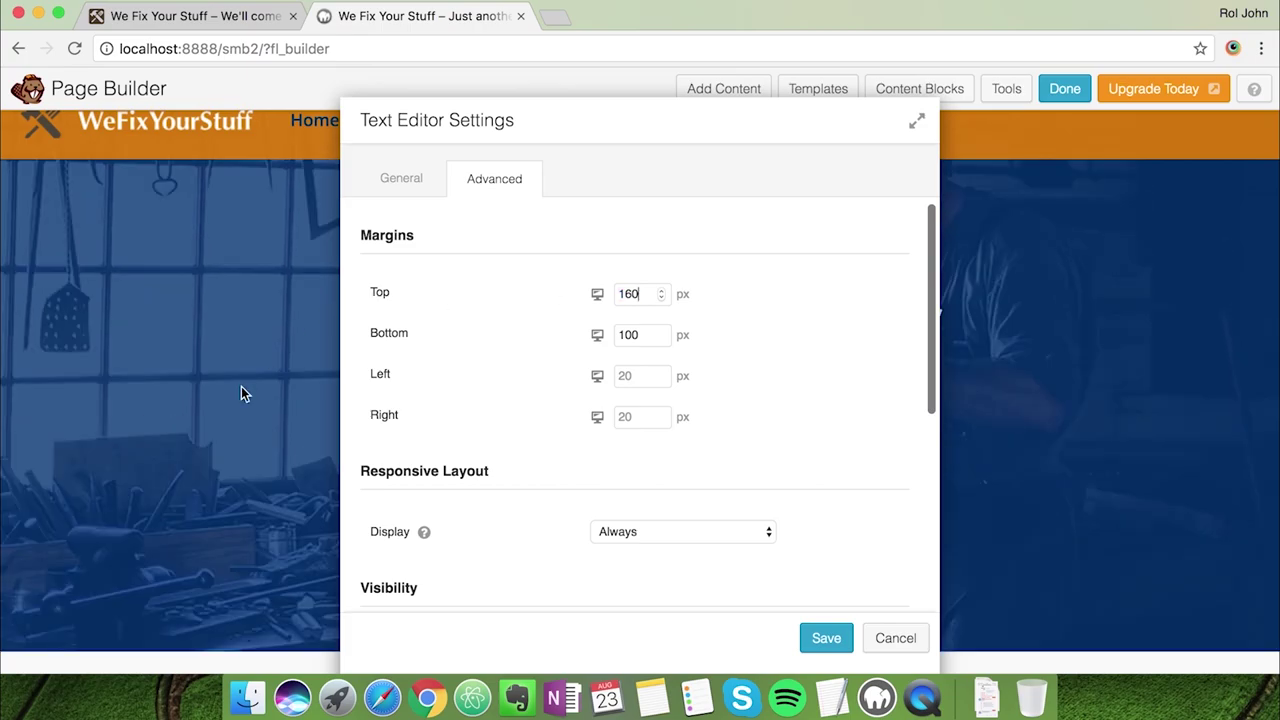
drag(600, 134, 1040, 117)
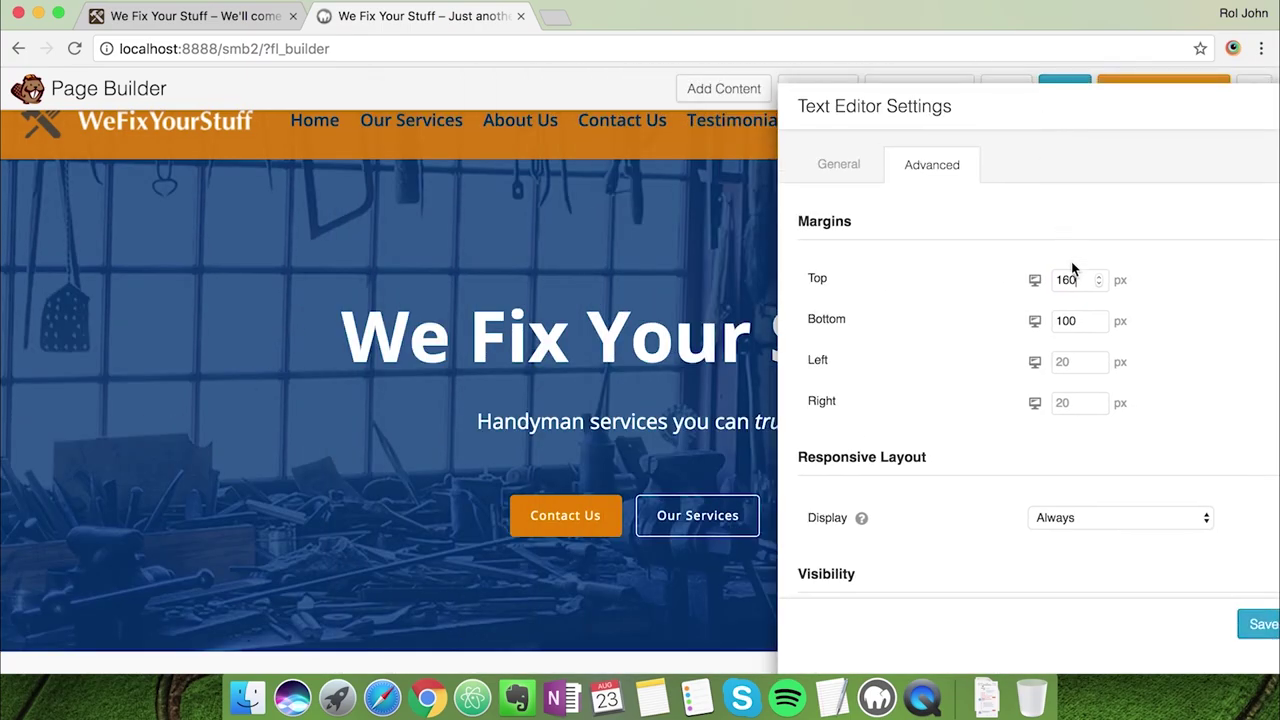
key(BackSpace)
key(BackSpace)
text(40)
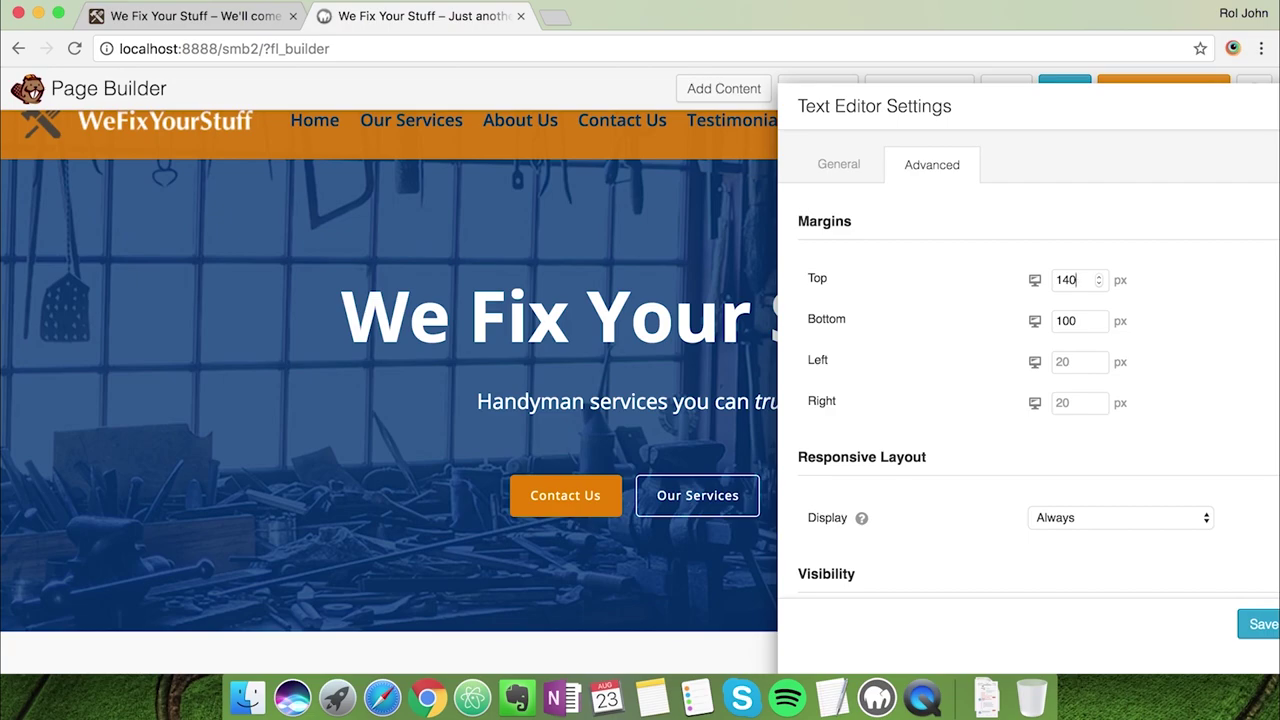
click(1068, 320)
key(BackSpace)
text(2)
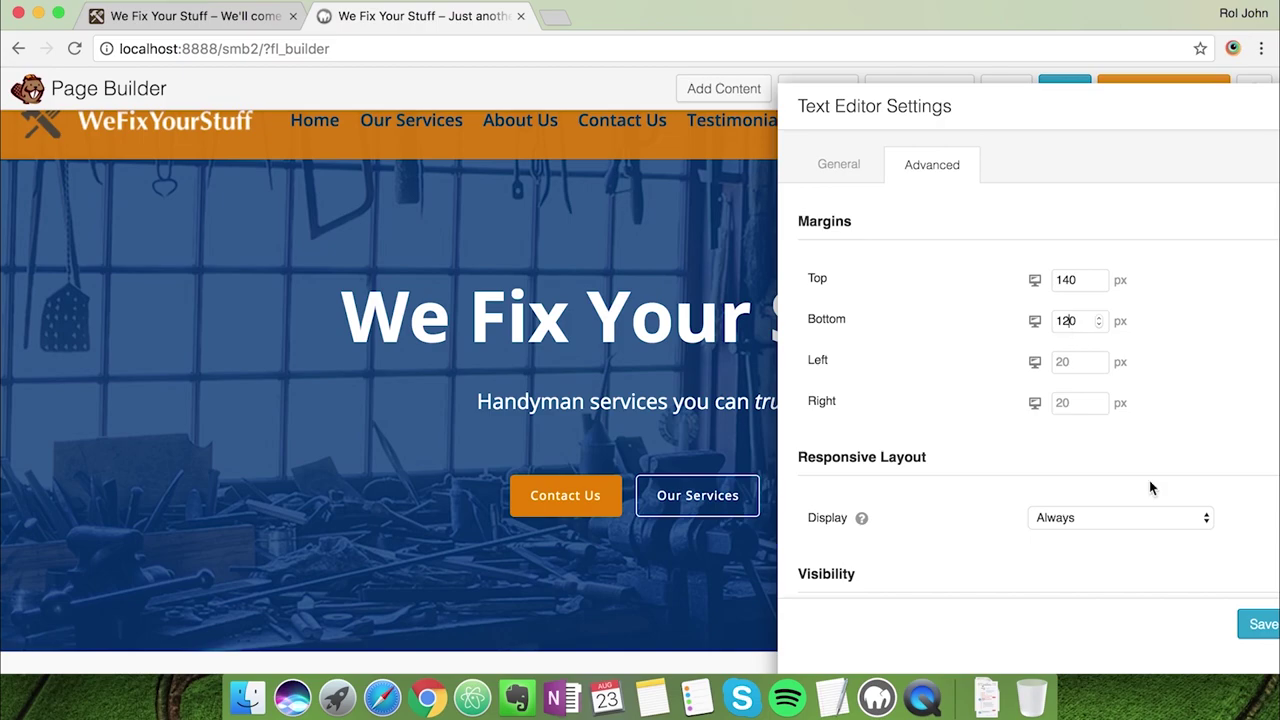
drag(1107, 157, 709, 111)
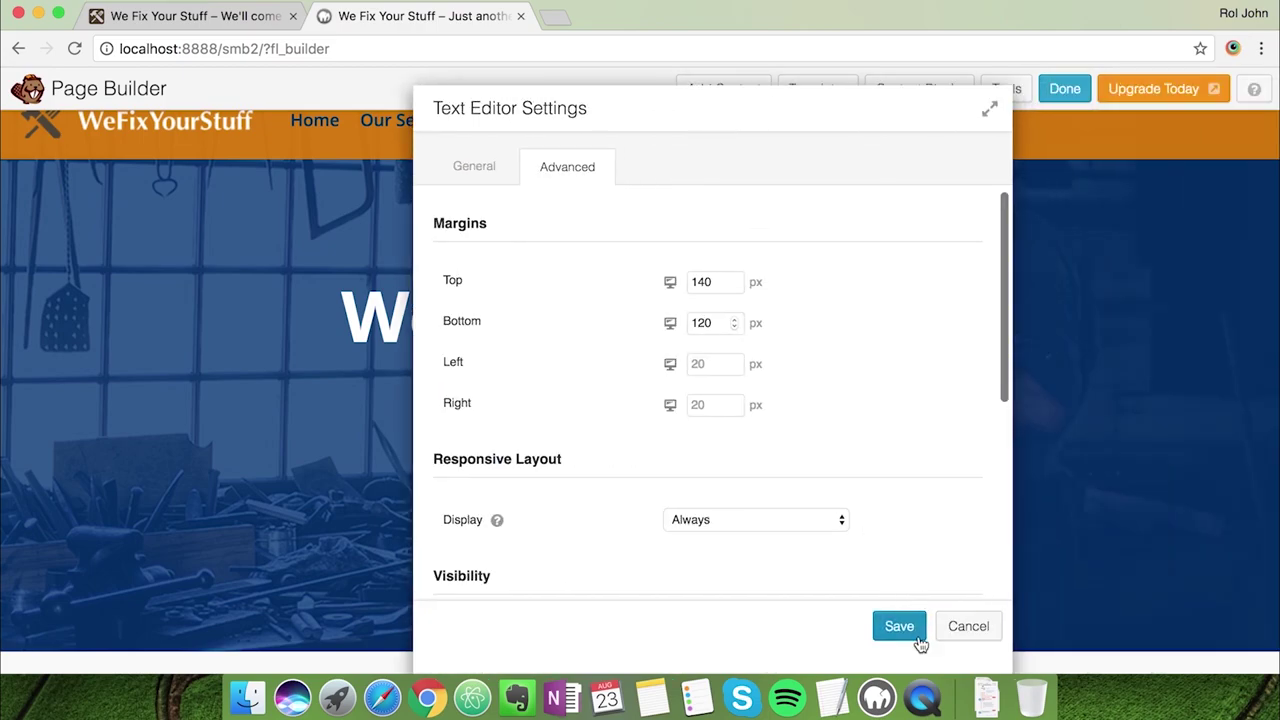
click(912, 625)
scroll(1114, 543, down, 1)
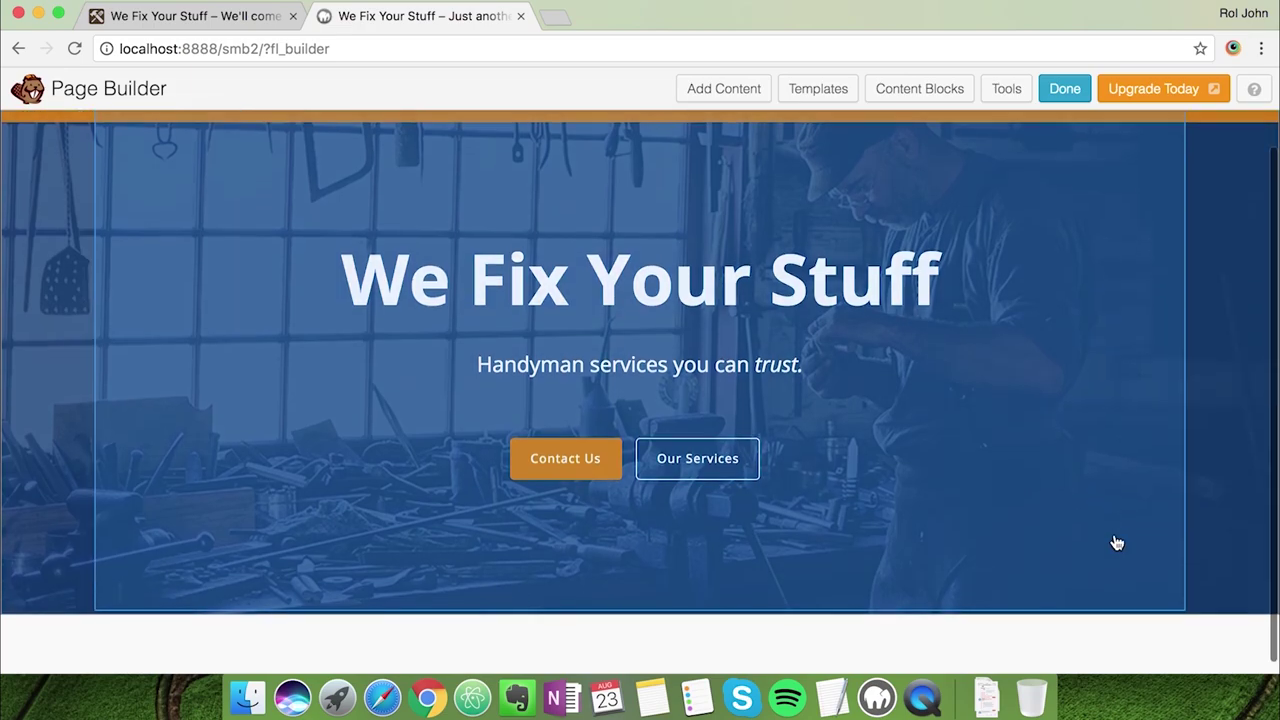
Look over the live wefixyourstuff.org site for reference, then return to the builder
click(1163, 663)
scroll(1162, 657, up, 2)
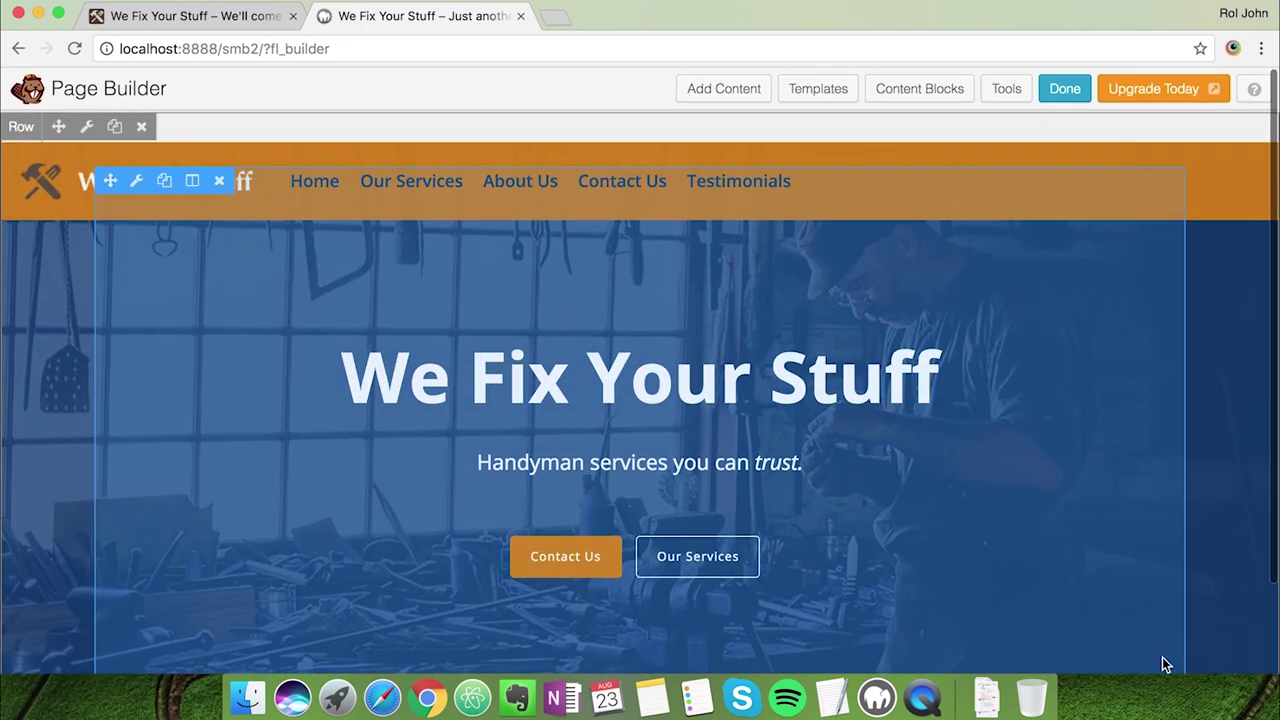
scroll(392, 489, down, 3)
click(230, 15)
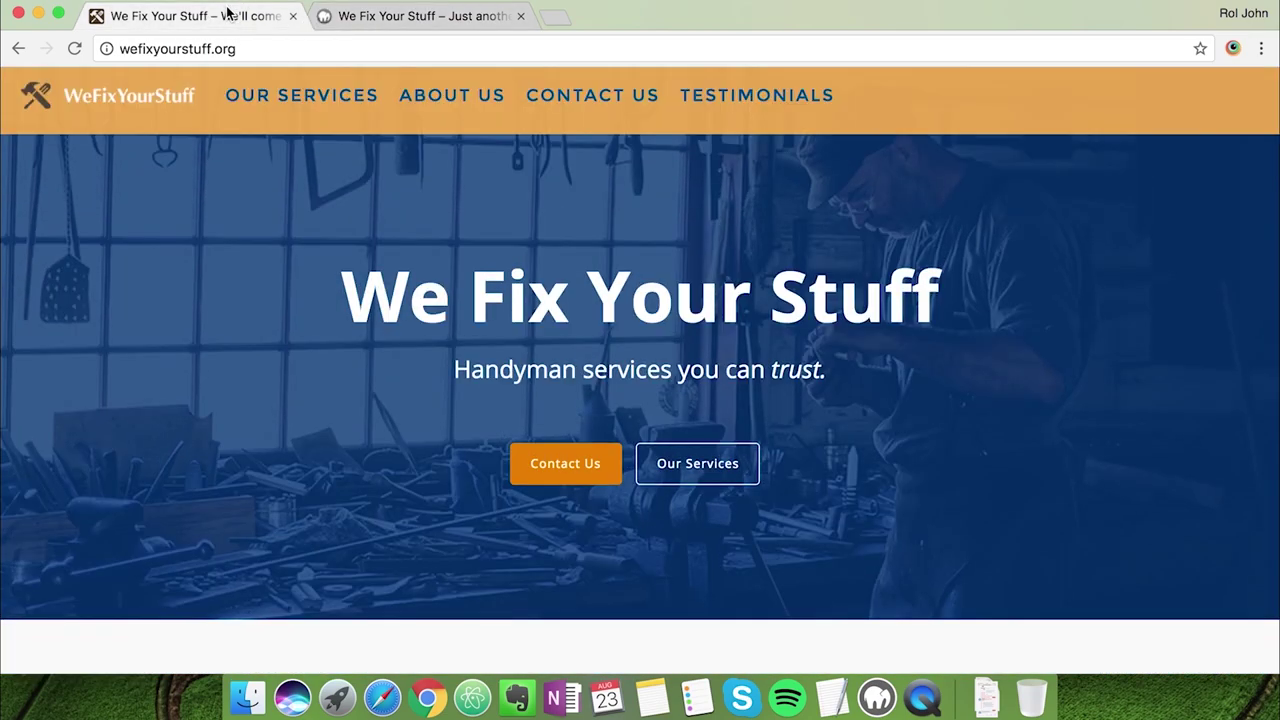
scroll(196, 365, down, 3)
scroll(196, 359, down, 5)
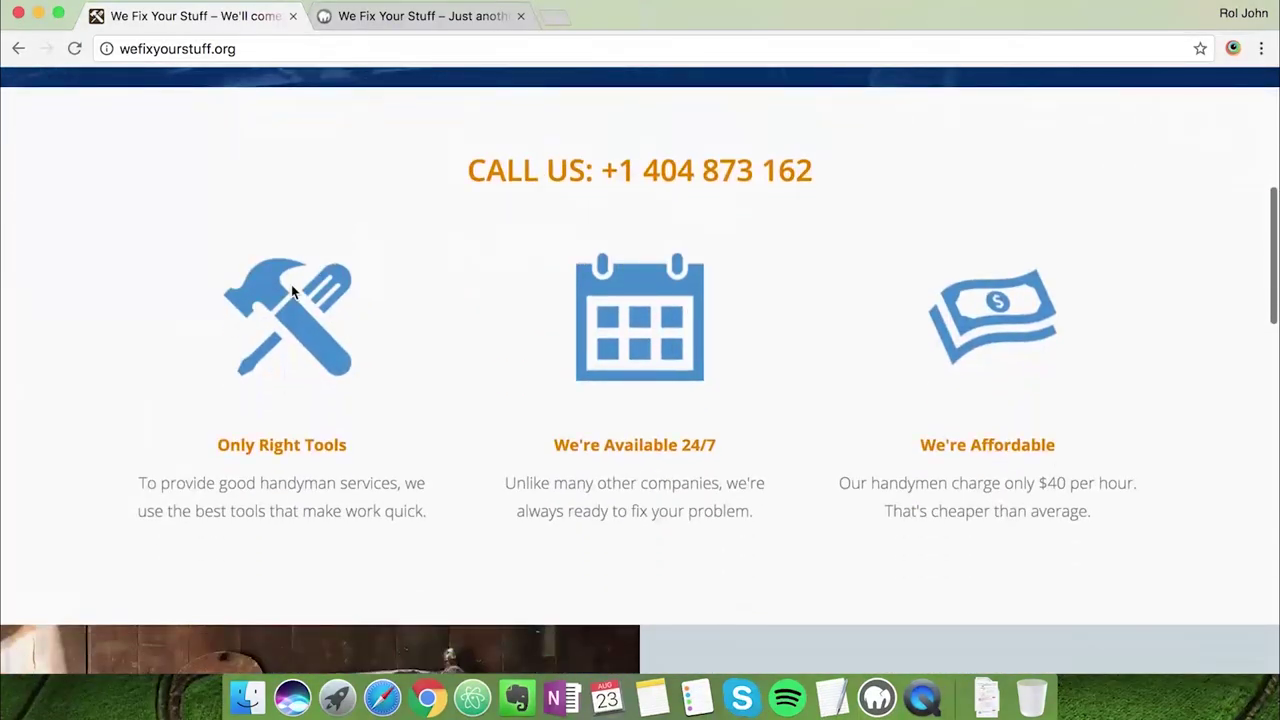
click(415, 24)
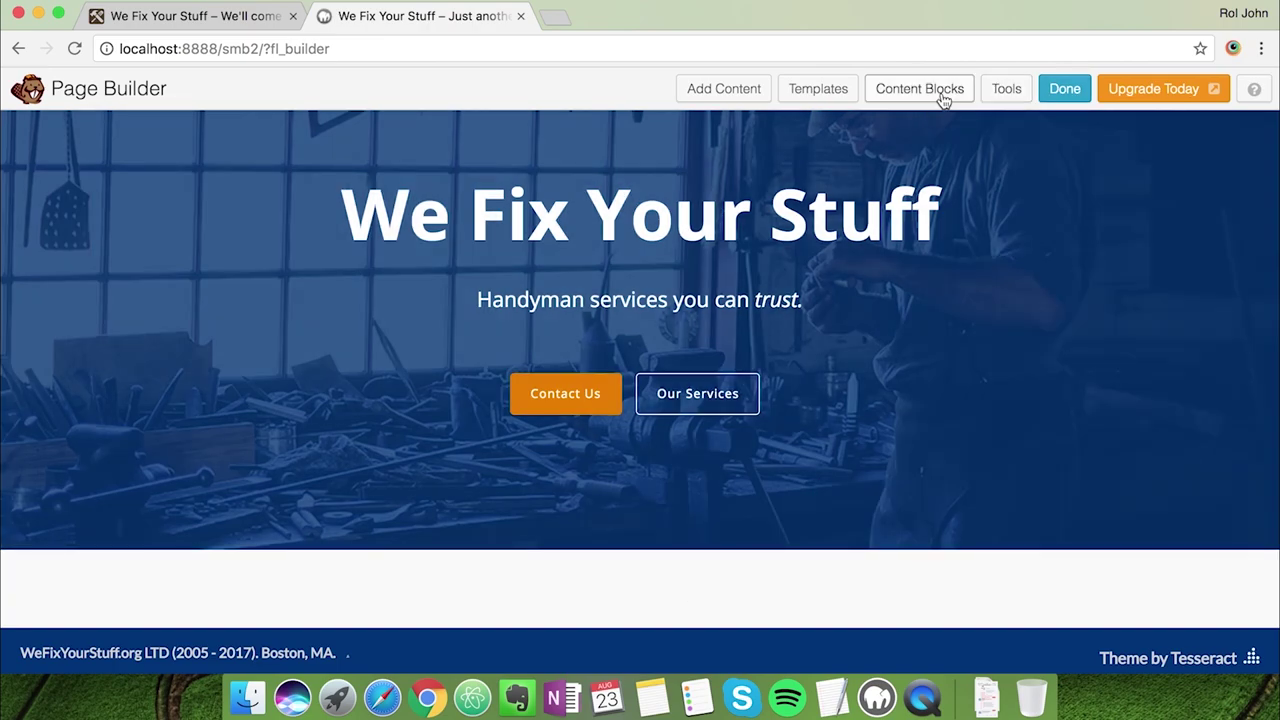
Insert the 'services 2' block from the Content Blocks library below the hero
click(940, 96)
scroll(768, 395, up, 7)
scroll(771, 391, up, 5)
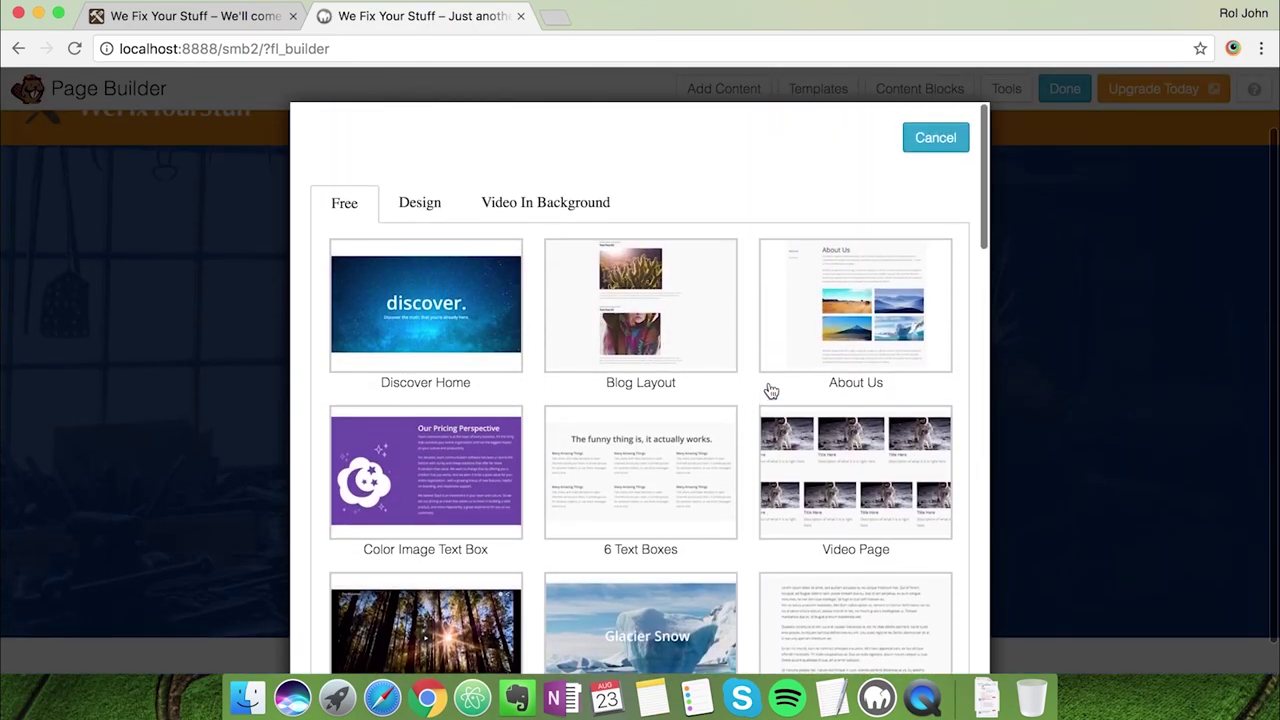
scroll(771, 391, down, 10)
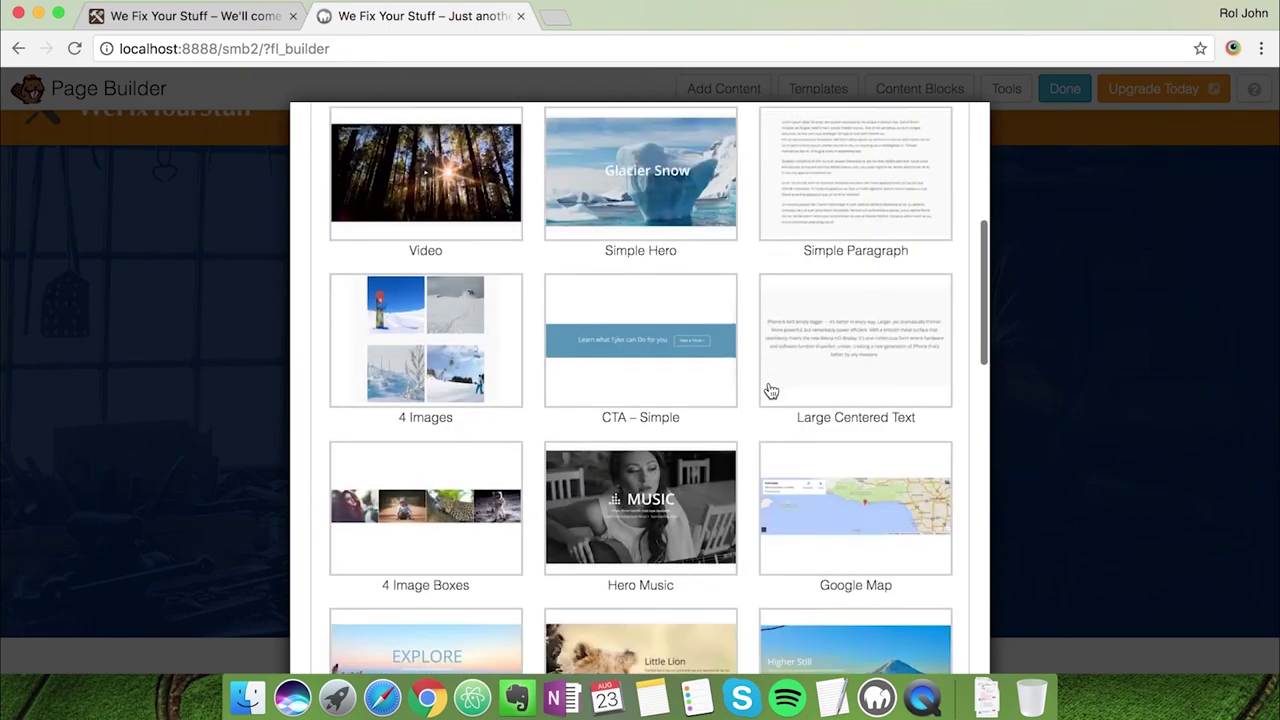
scroll(771, 391, down, 10)
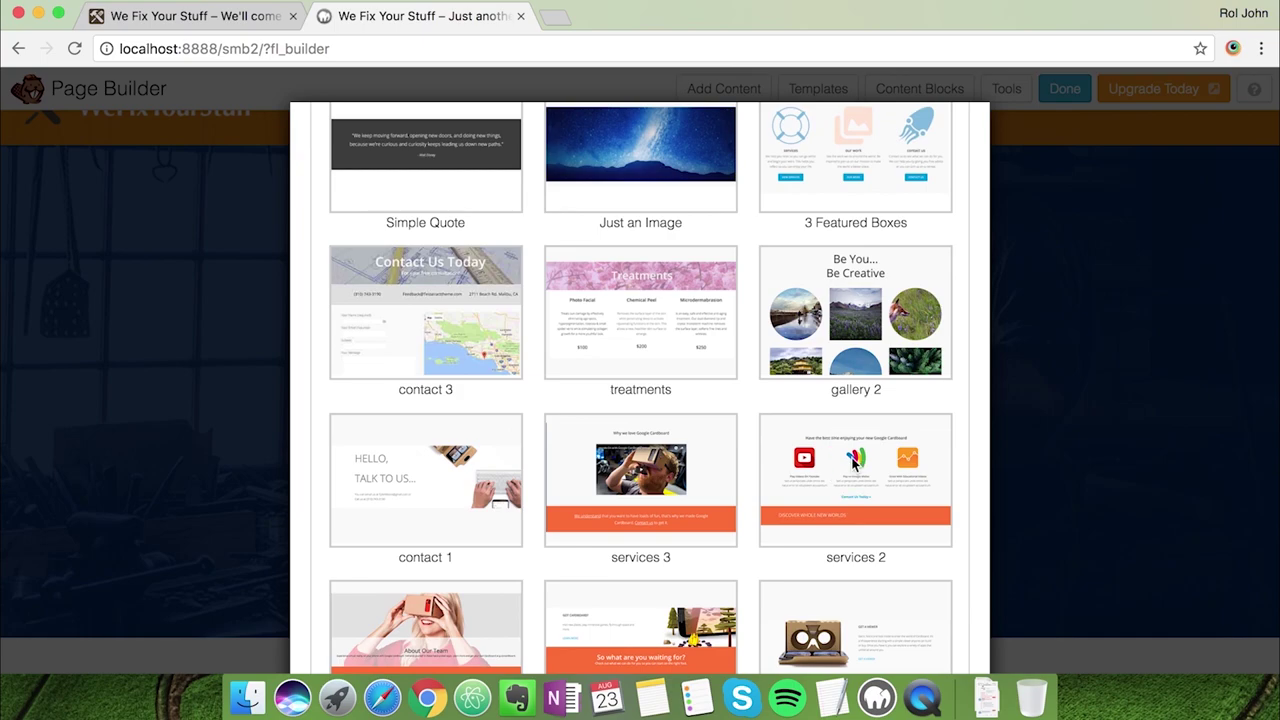
click(853, 459)
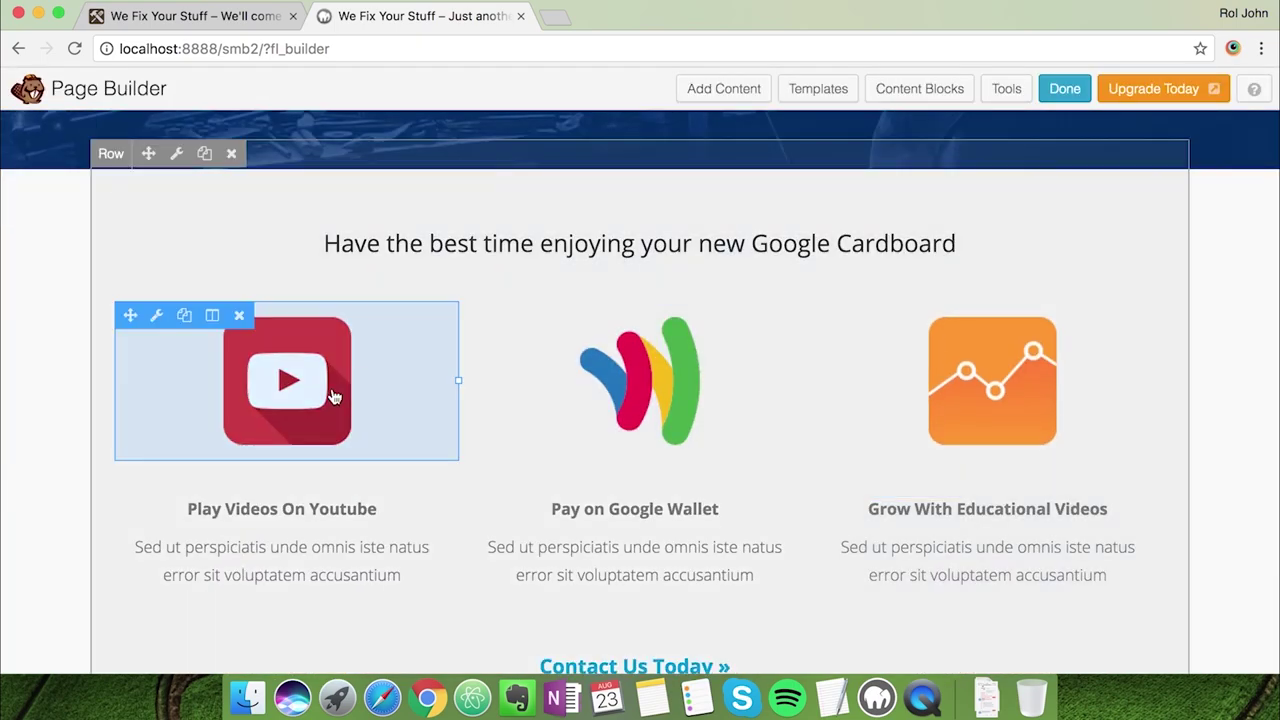
scroll(366, 443, down, 1)
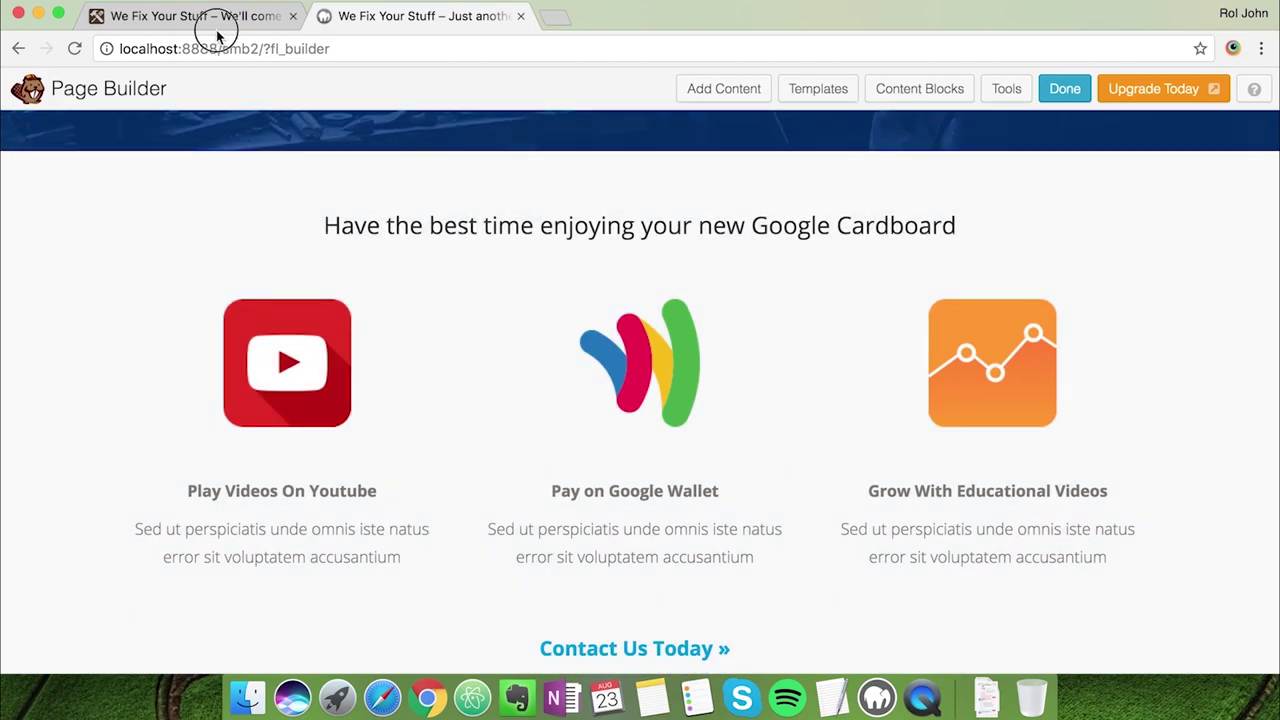
click(195, 16)
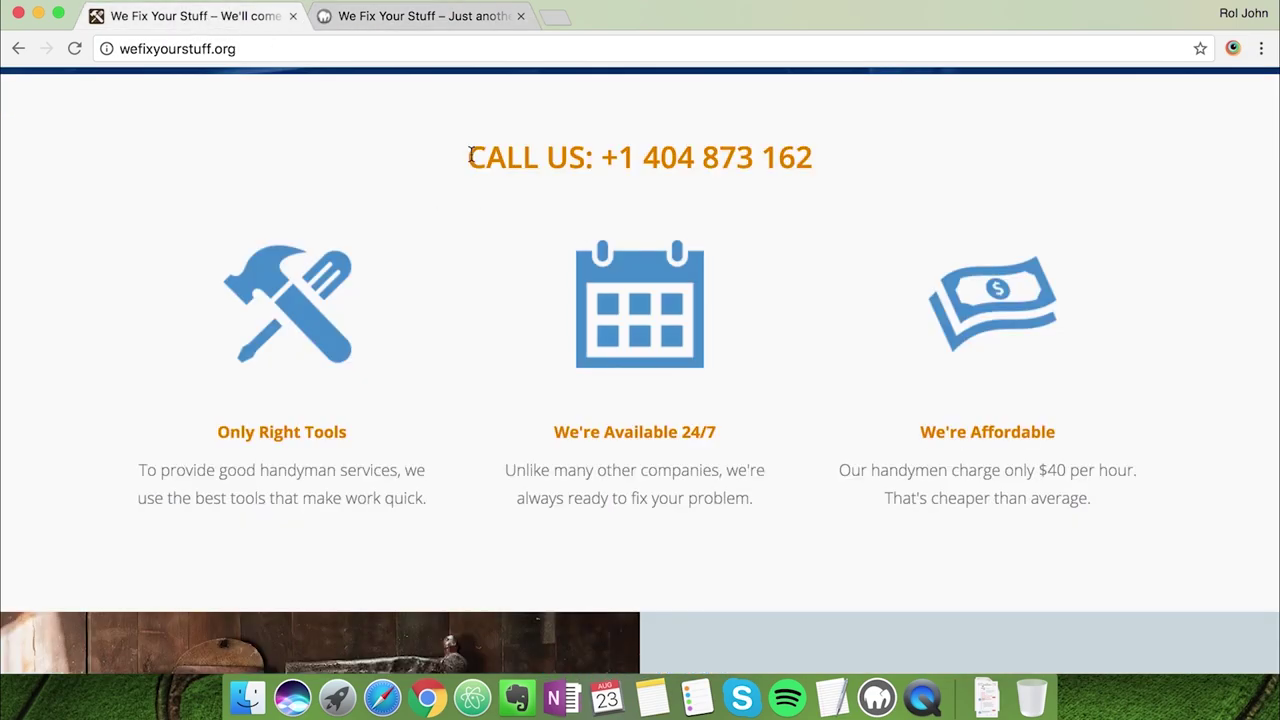
drag(470, 157, 808, 162)
key(super+c)
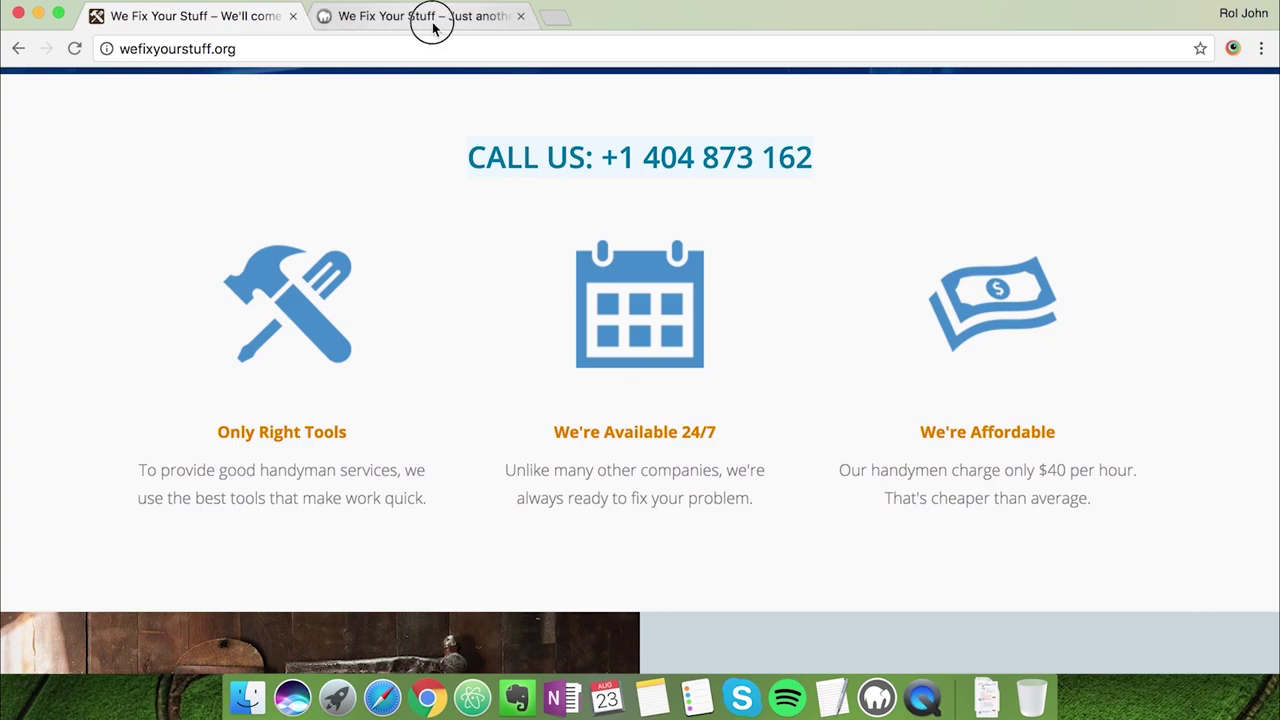
click(433, 28)
click(471, 224)
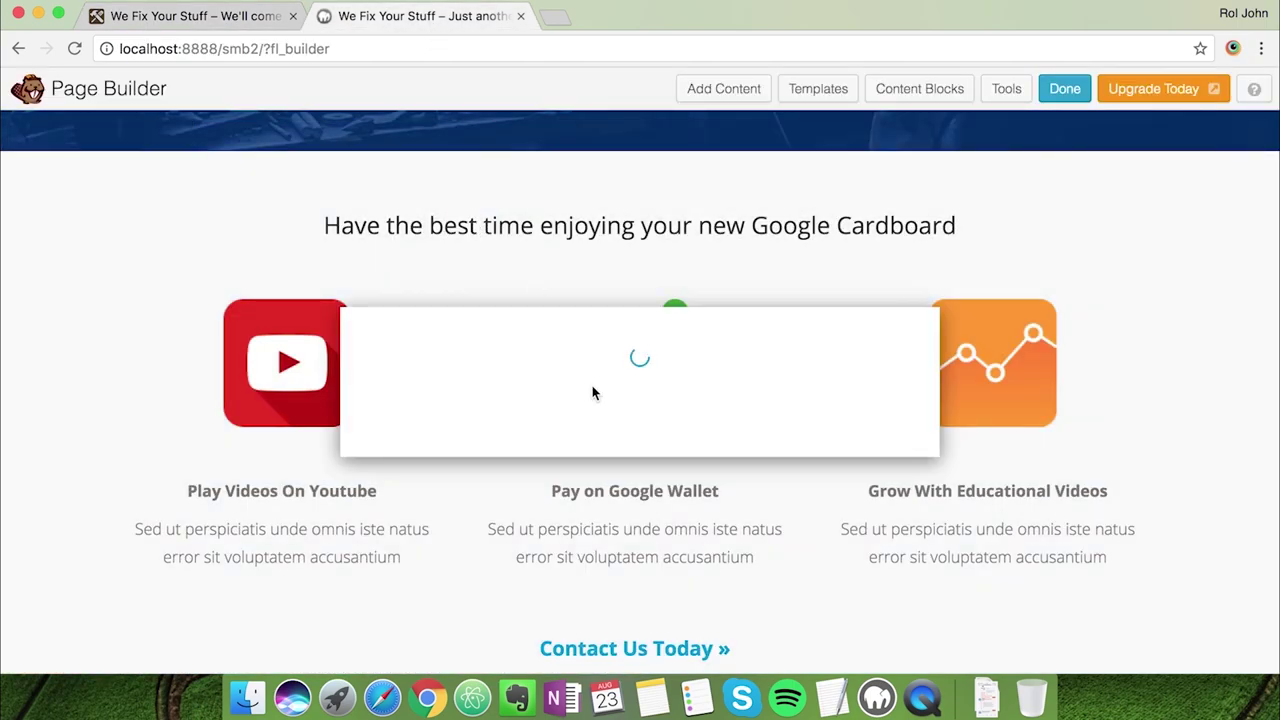
double_click(600, 336)
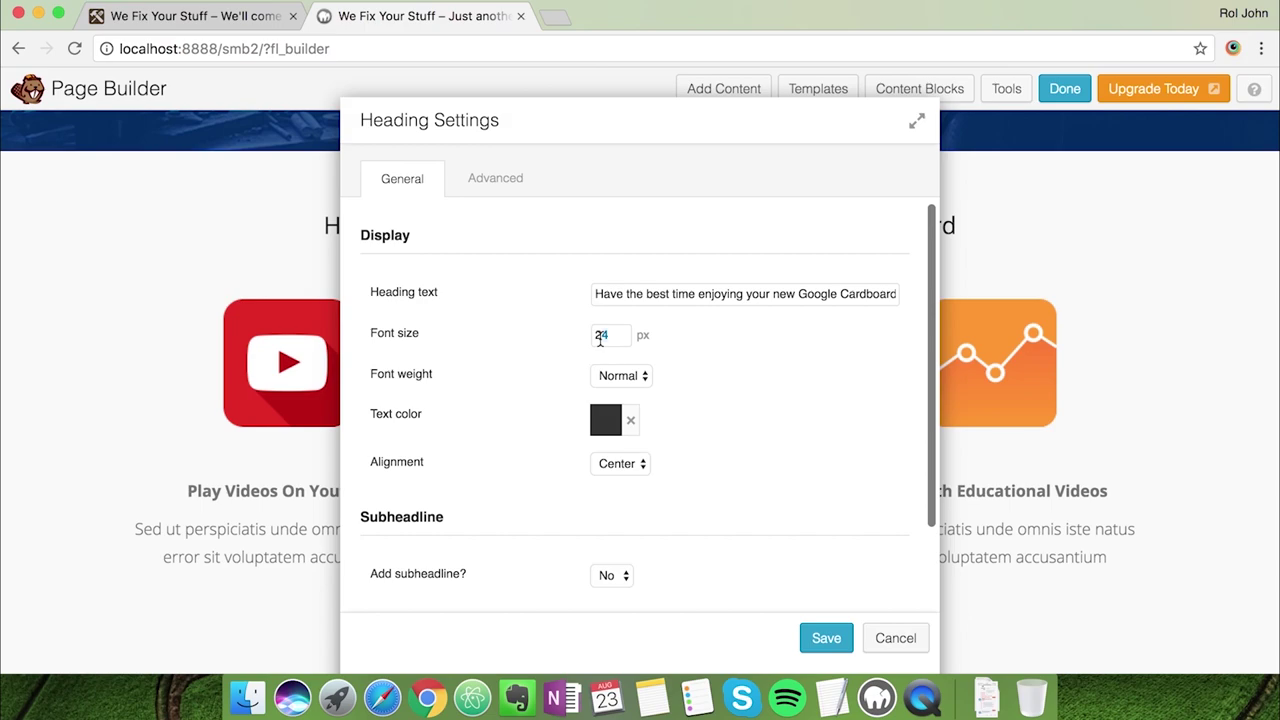
text(26)
key(BackSpace)
text(8)
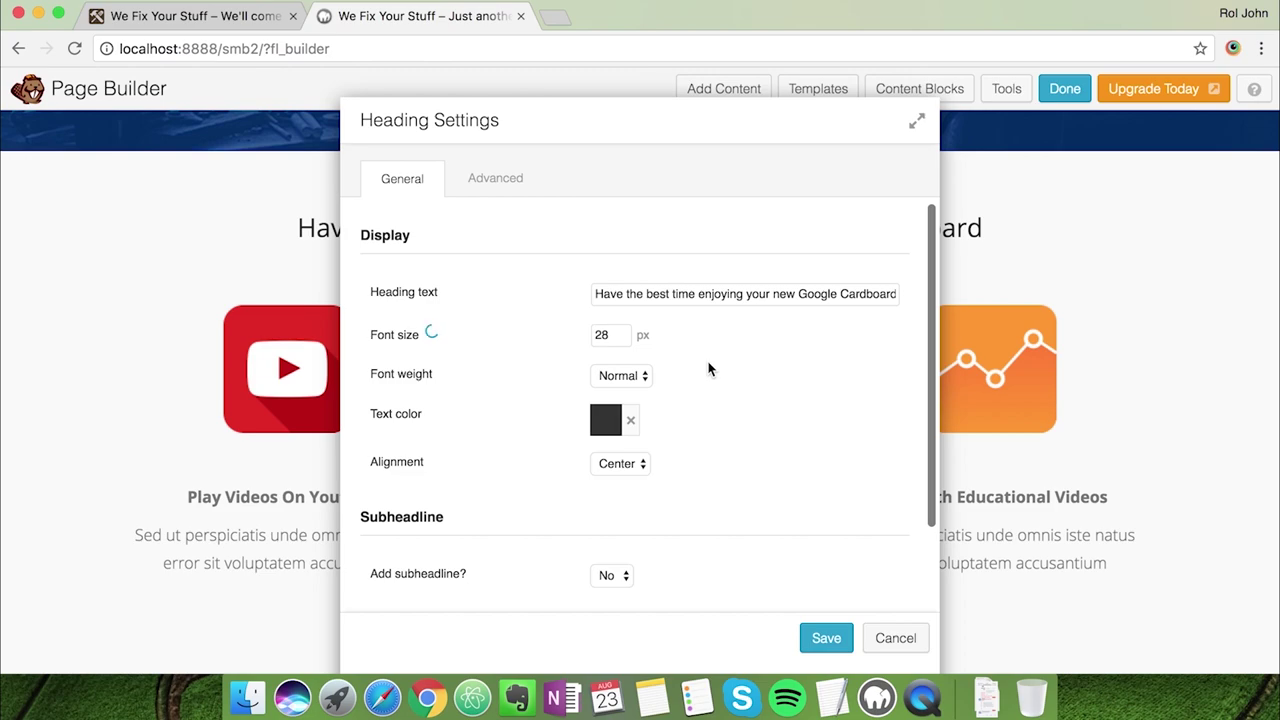
triple_click(687, 294)
key(super+v)
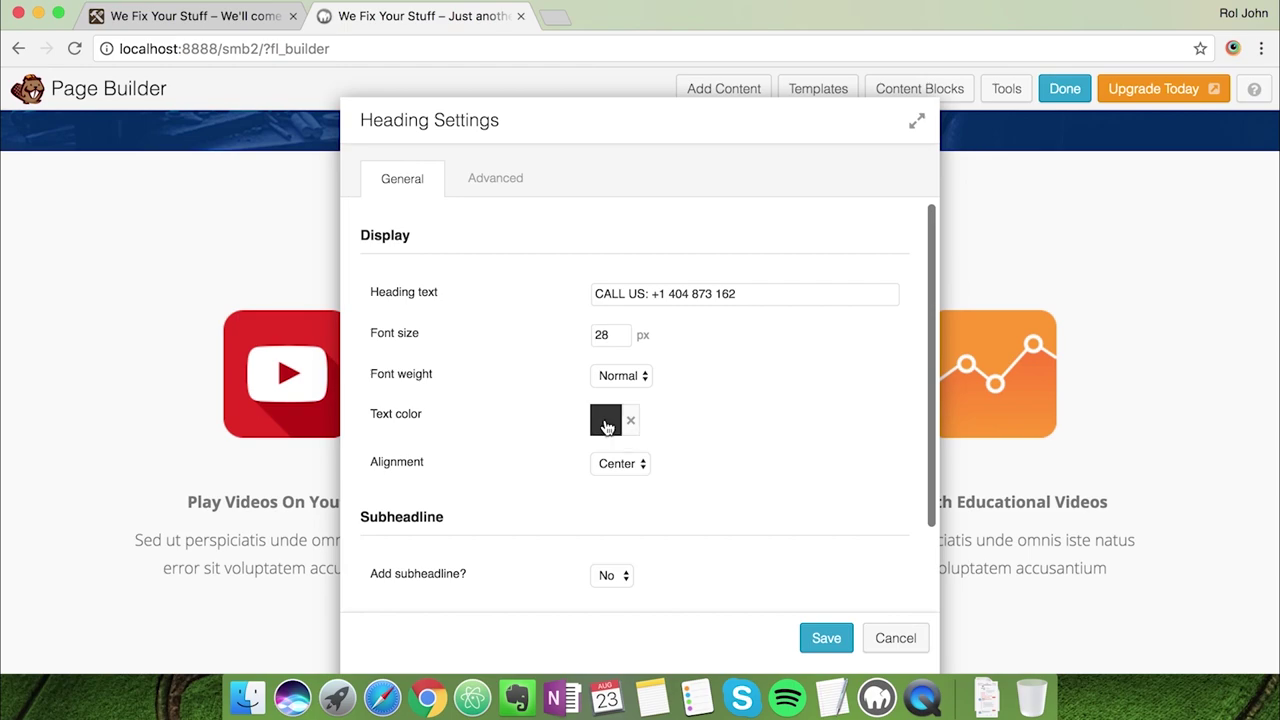
Colour the heading text orange with custom hex e87e04
click(606, 423)
click(833, 700)
double_click(541, 237)
click(435, 380)
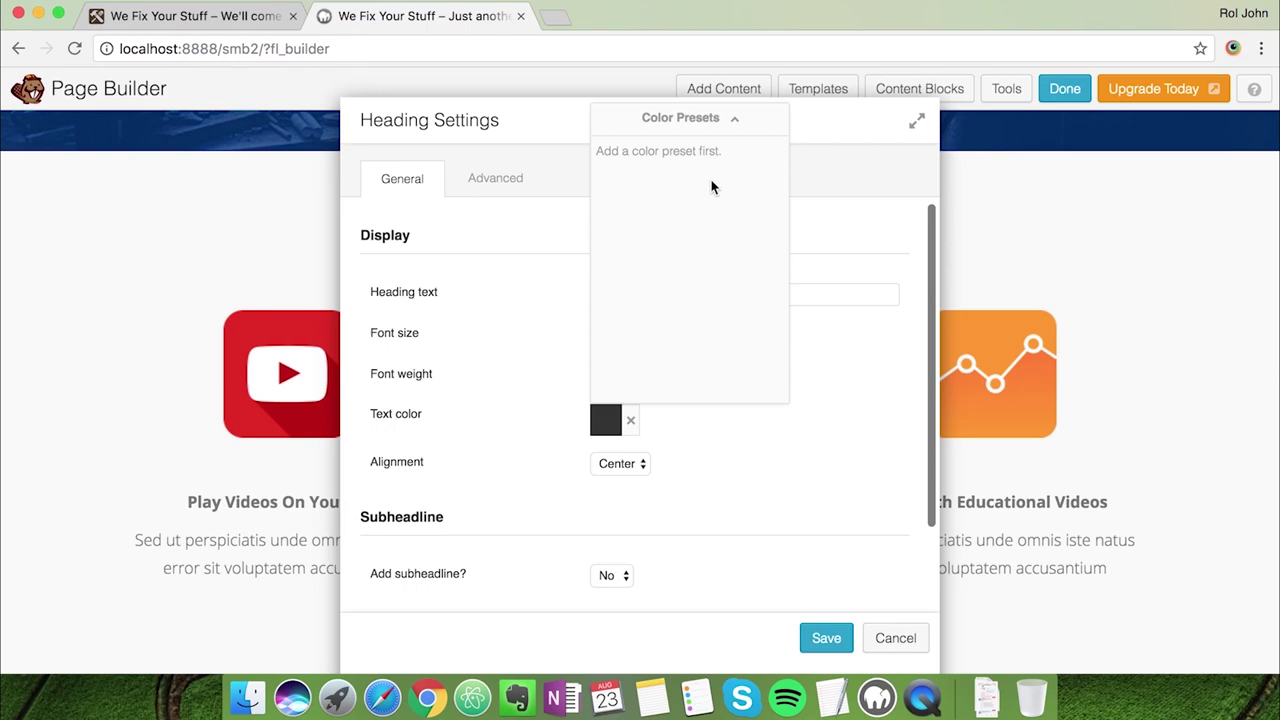
click(845, 388)
click(598, 428)
click(716, 118)
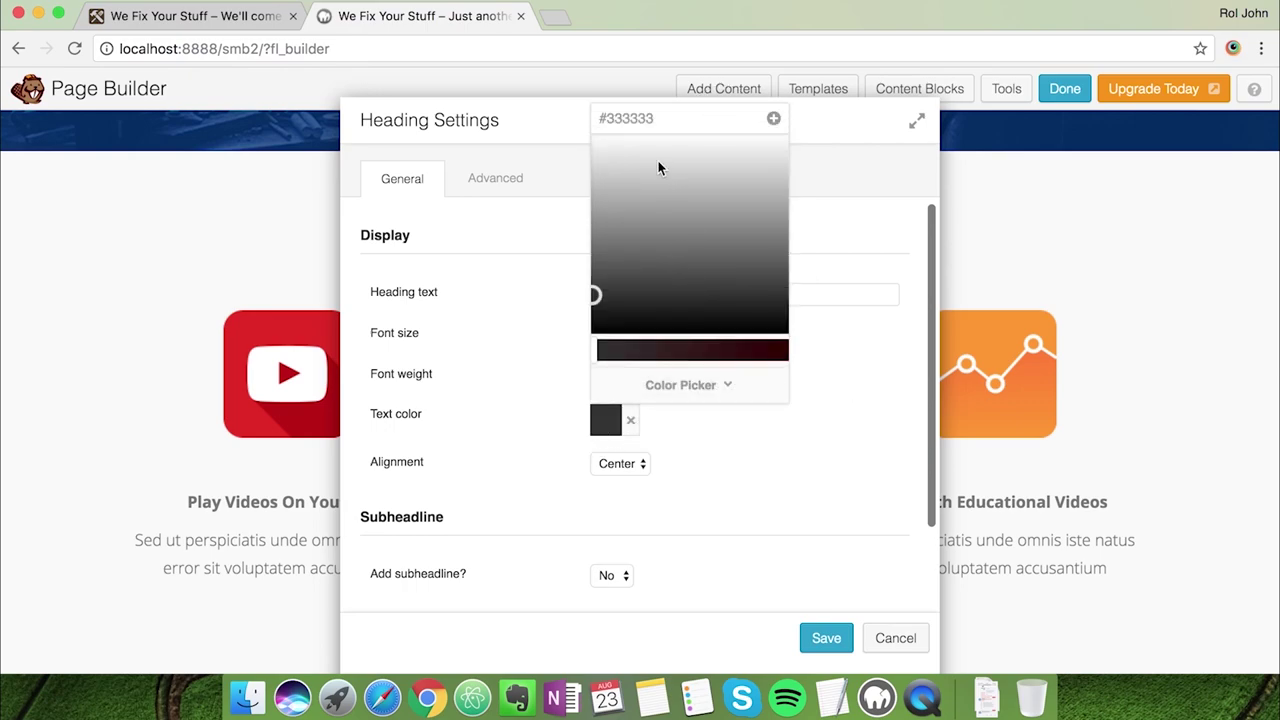
double_click(634, 117)
key(ctrl+v)
click(829, 394)
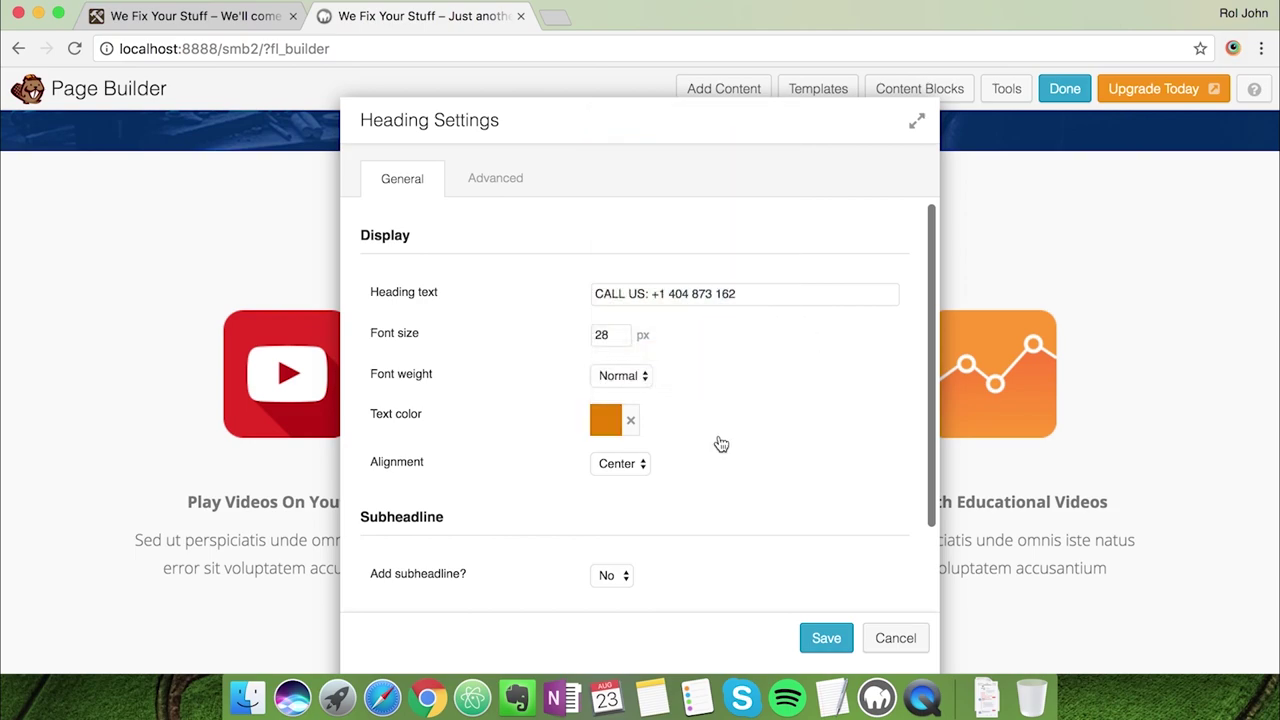
Remove the stray strong tag and set the heading font size to 32
drag(666, 117, 781, 165)
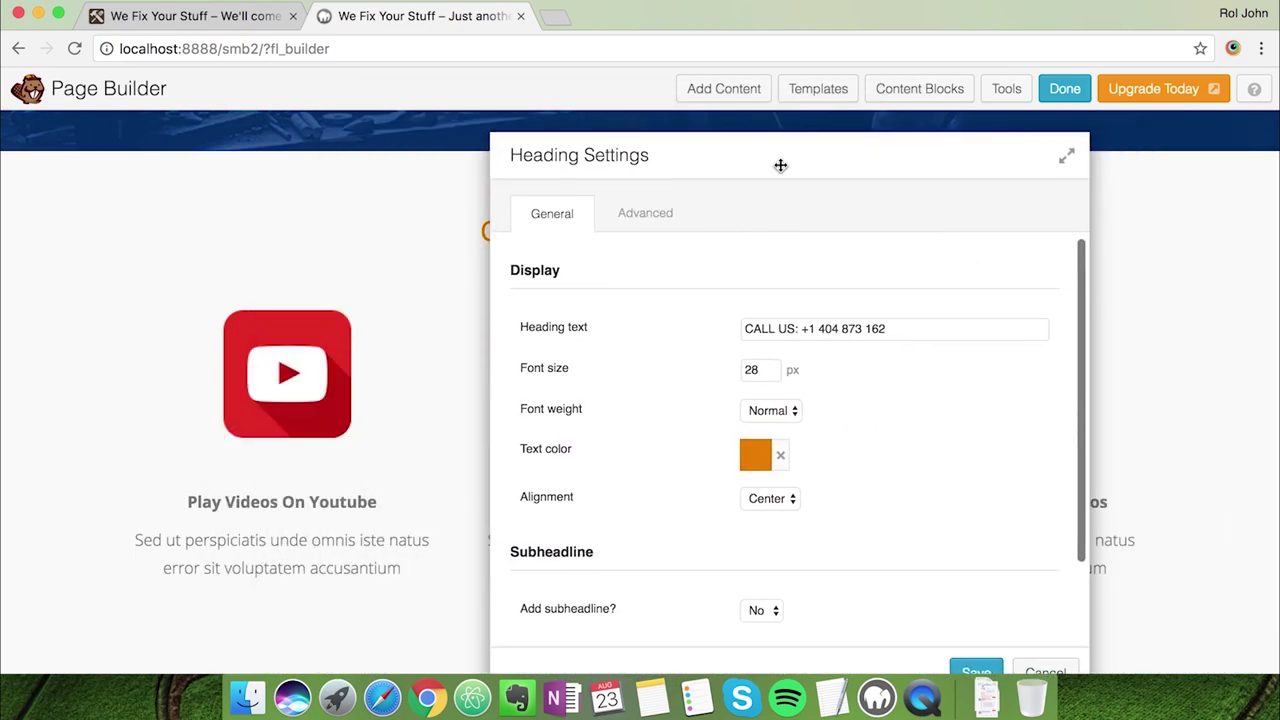
click(744, 328)
text(<strong>)
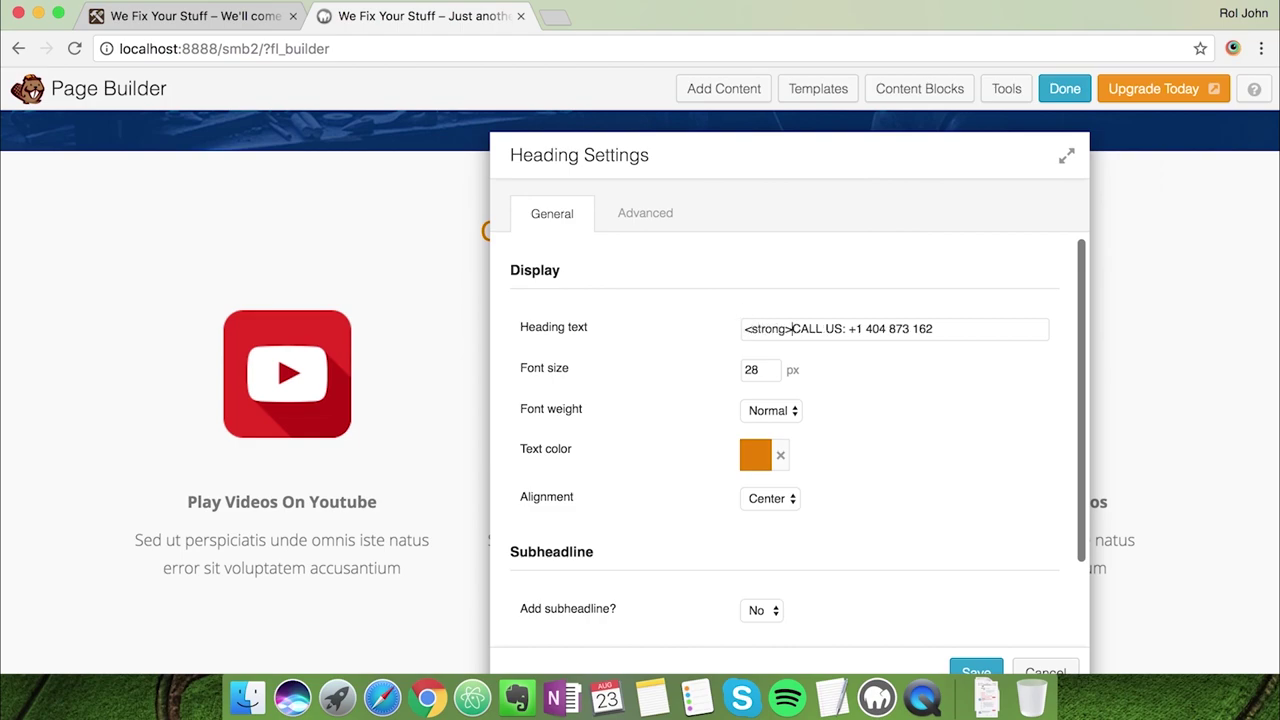
text(</s)
drag(732, 152, 951, 177)
drag(1010, 353, 943, 351)
key(BackSpace)
key(BackSpace)
key(BackSpace)
key(BackSpace)
drag(1000, 395, 957, 406)
text(32)
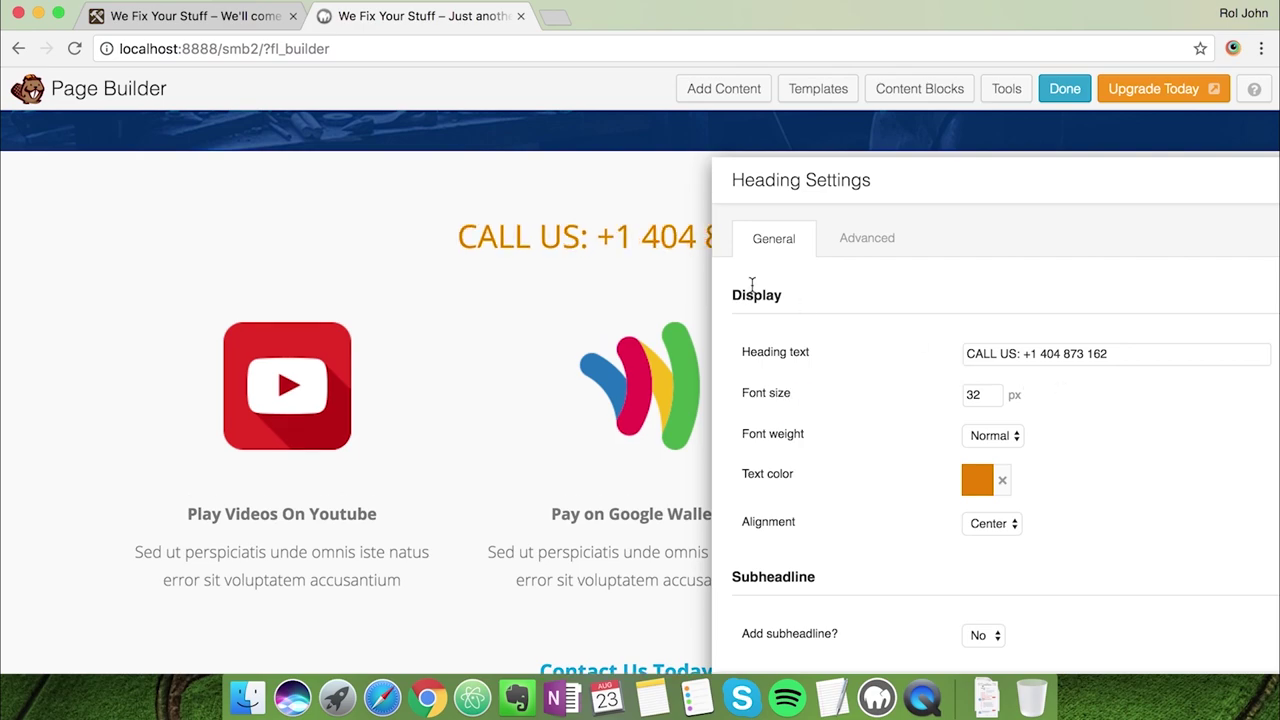
Set the heading font weight to Bold and save the module
scroll(863, 418, down, 1)
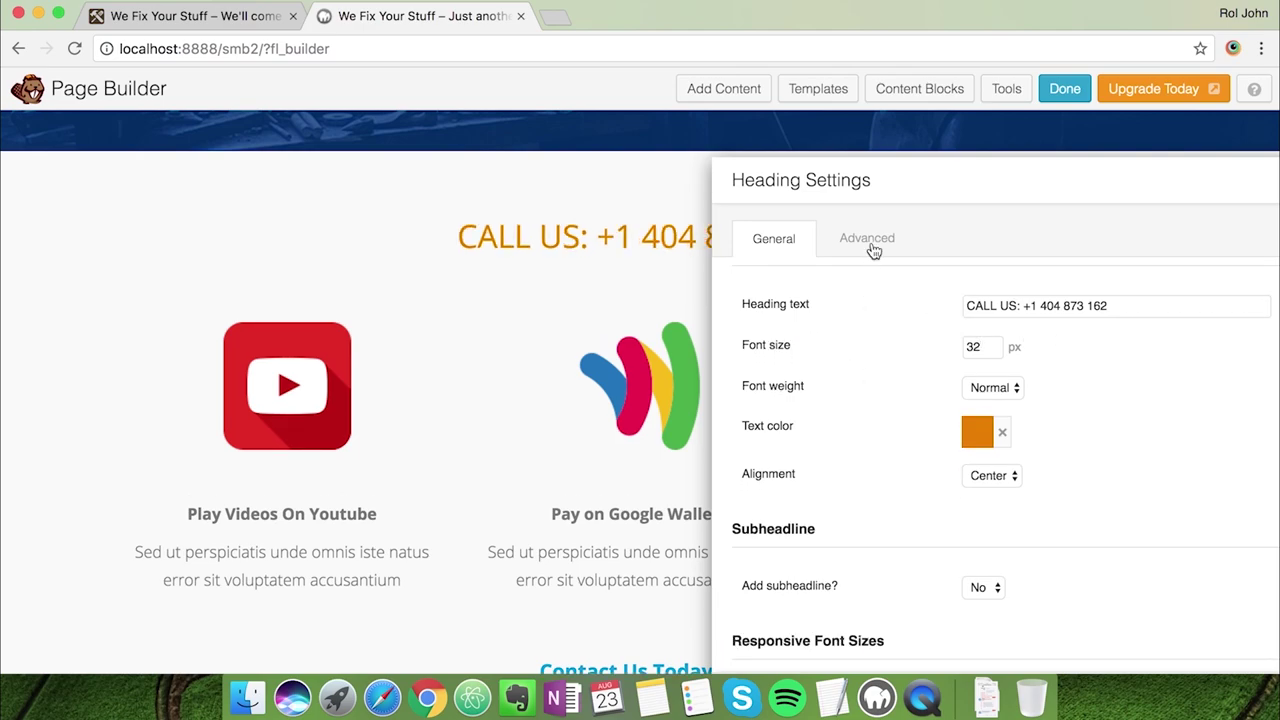
drag(844, 171, 731, 123)
scroll(837, 371, down, 2)
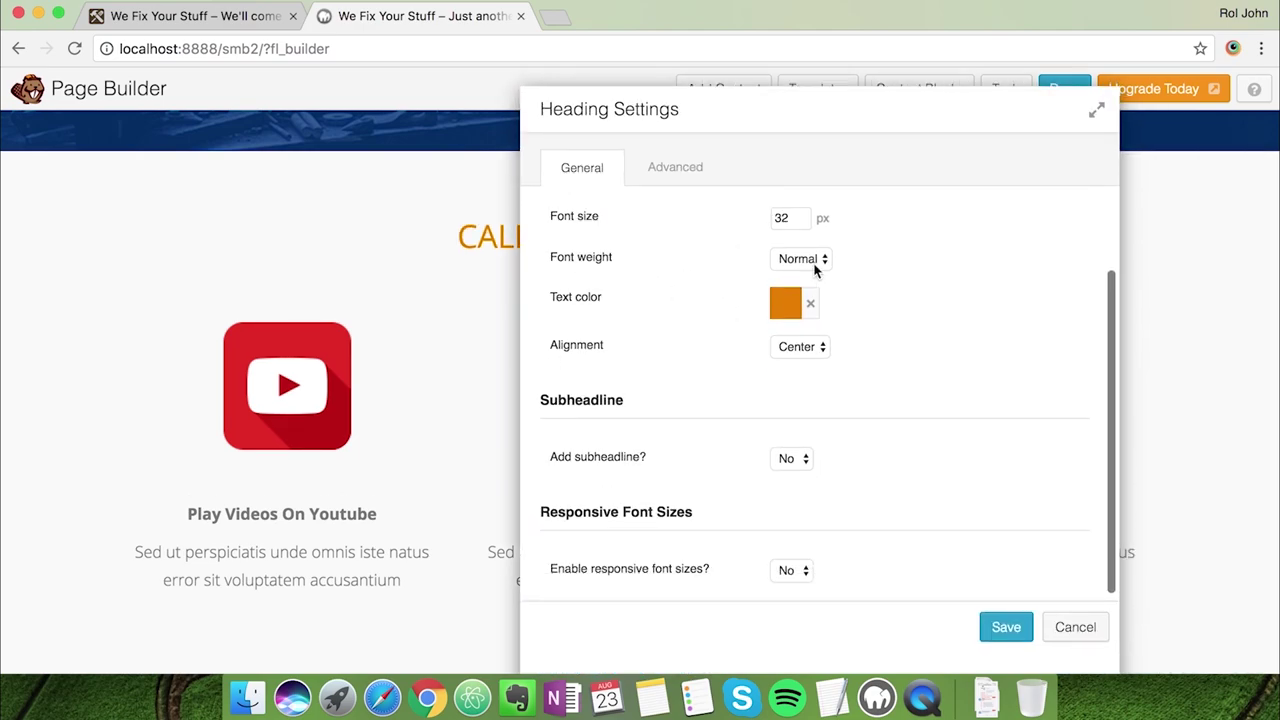
click(813, 257)
click(800, 274)
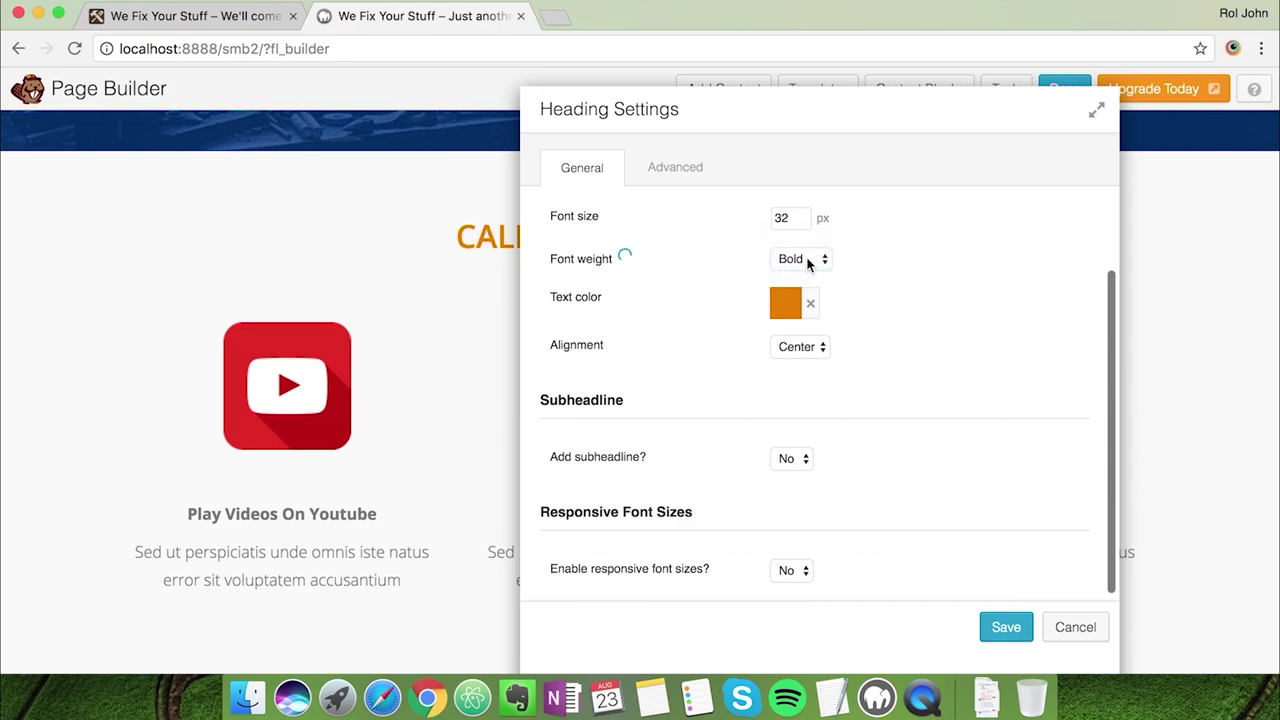
scroll(940, 388, up, 1)
scroll(940, 388, down, 1)
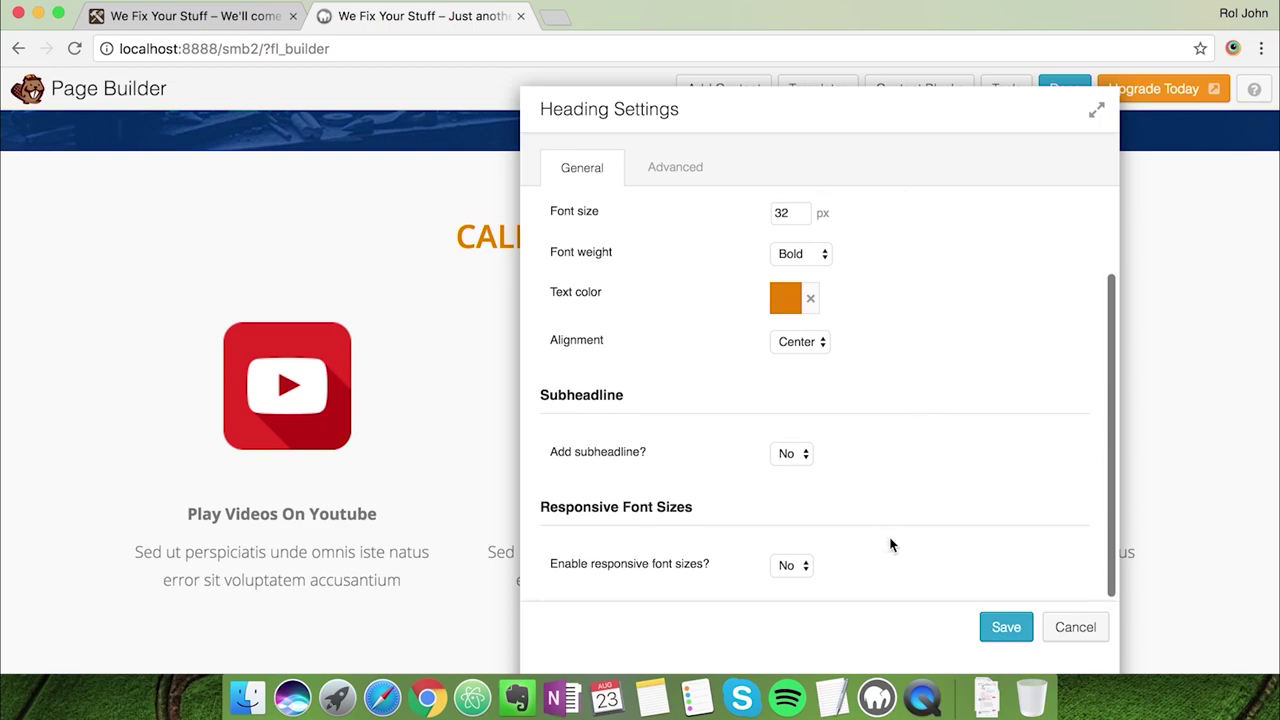
click(1005, 627)
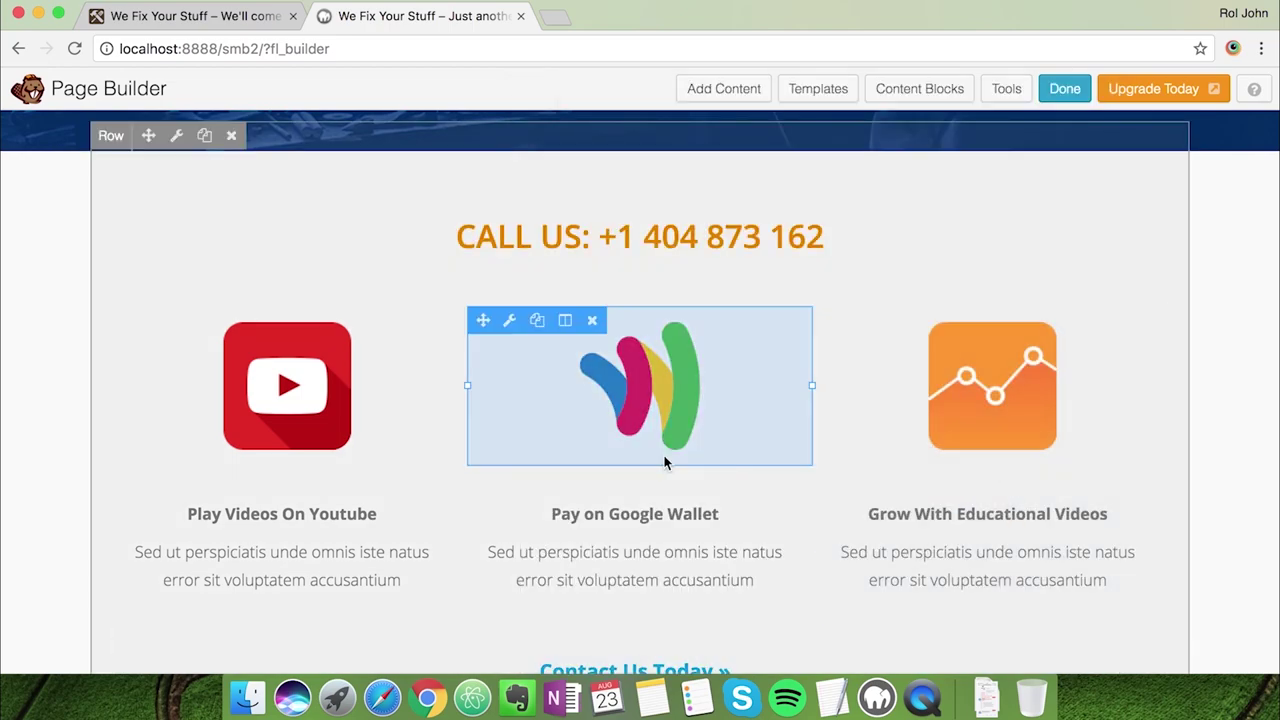
Preview the features icon files such as features-tools.png in Finder
scroll(1225, 383, down, 2)
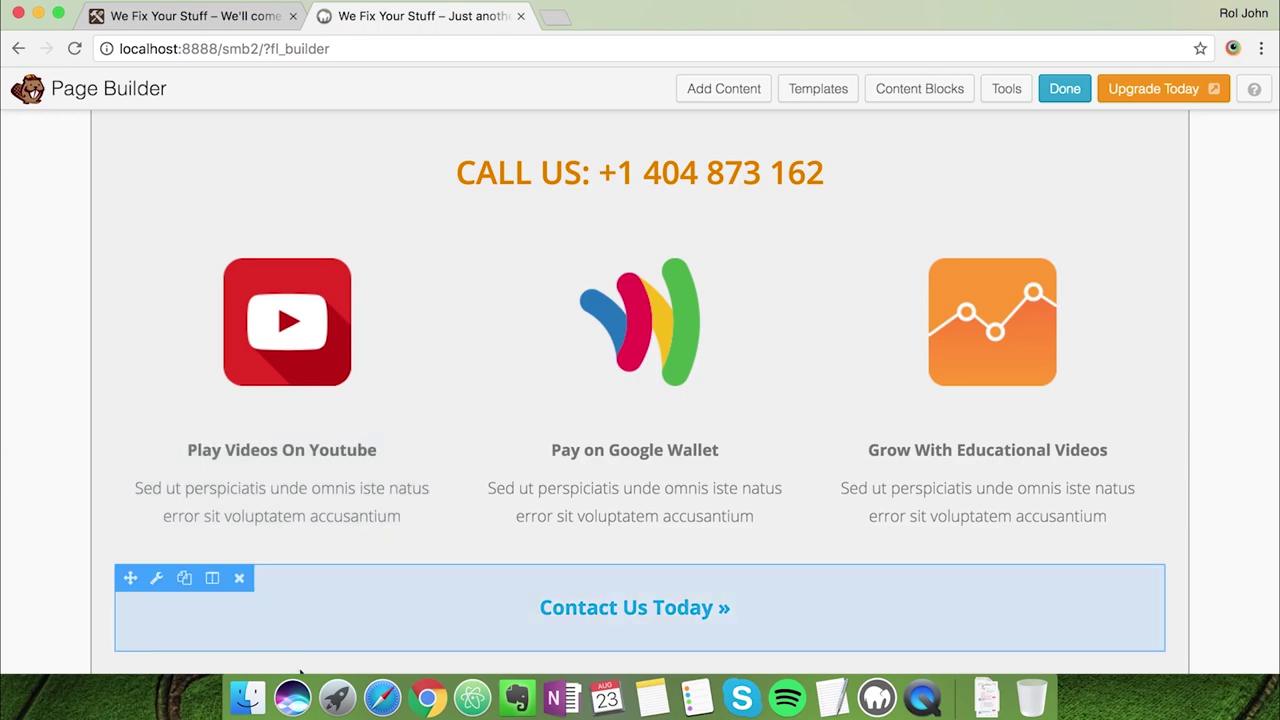
click(248, 700)
click(551, 362)
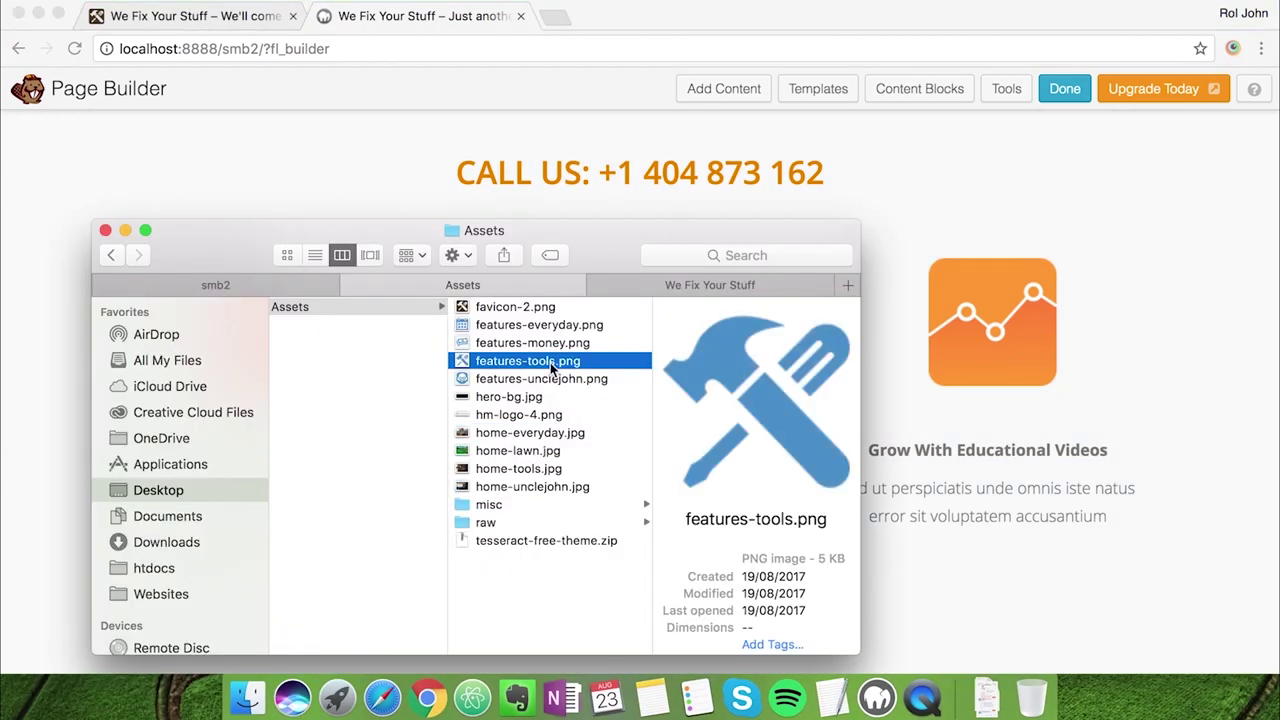
key(Up)
key(Up)
click(379, 15)
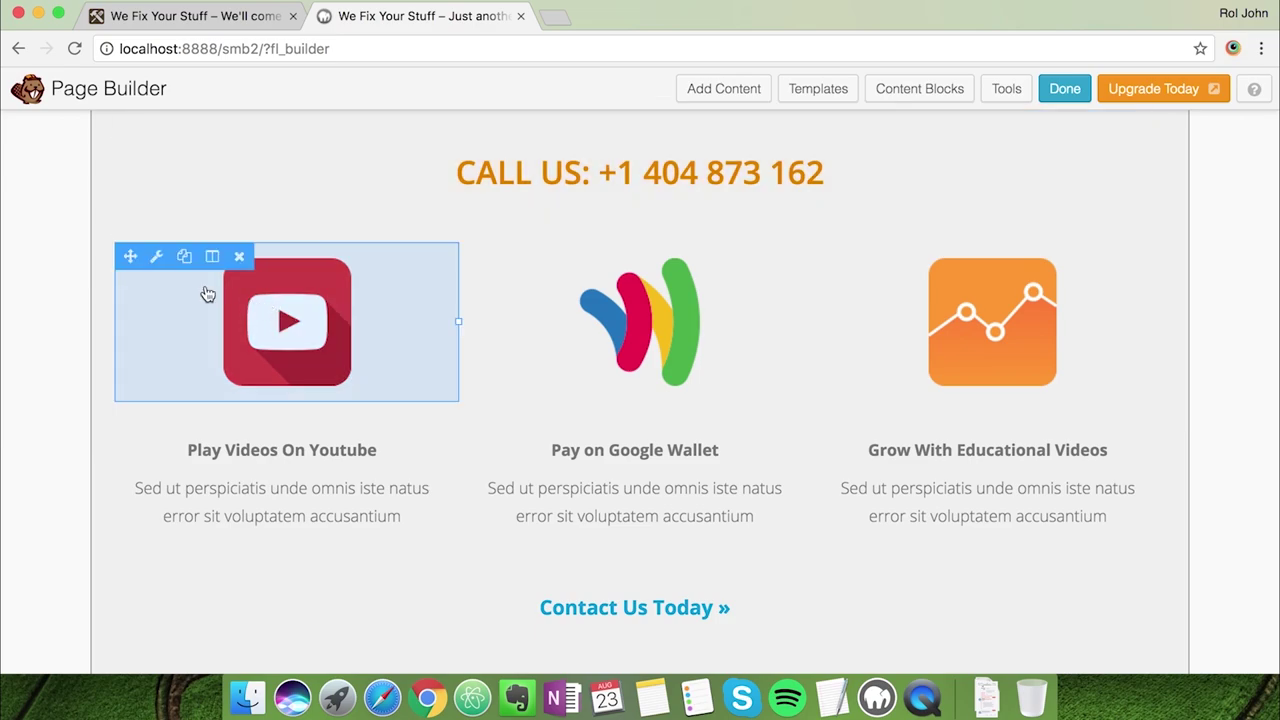
Upload the three features icons to the media library and set the left photo to the tools image
click(157, 258)
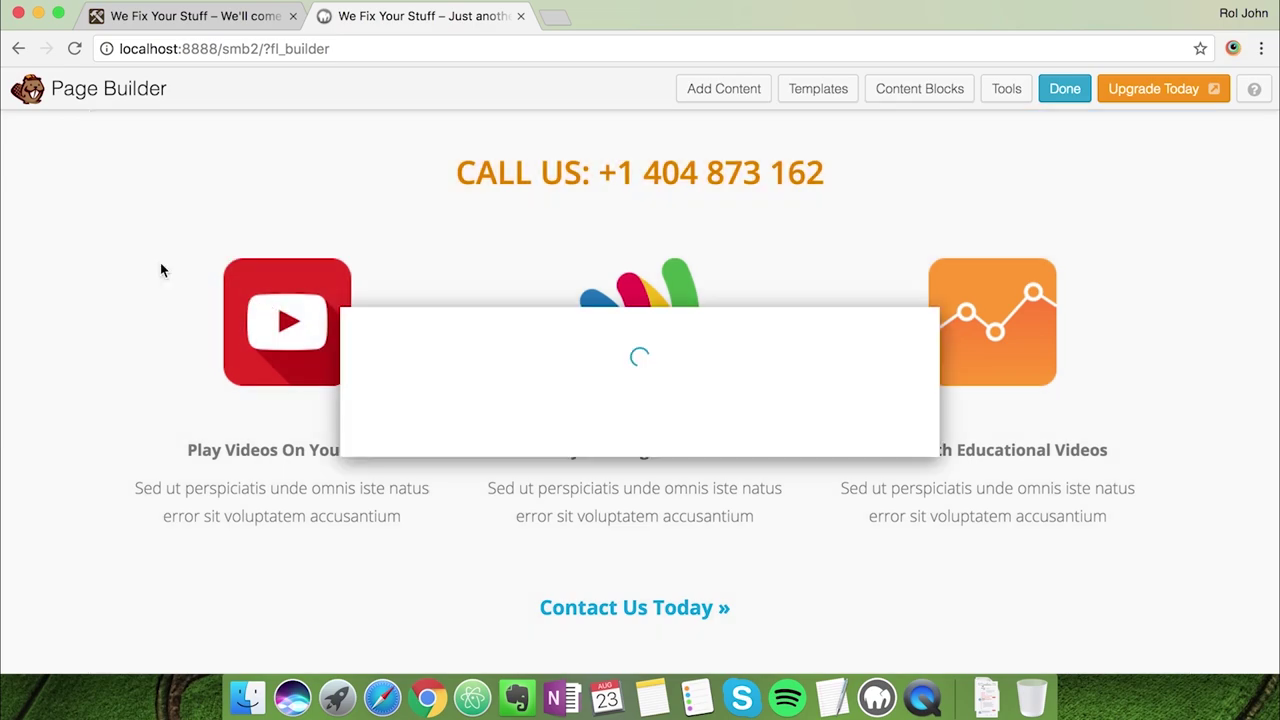
scroll(676, 452, up, 1)
click(646, 288)
click(248, 697)
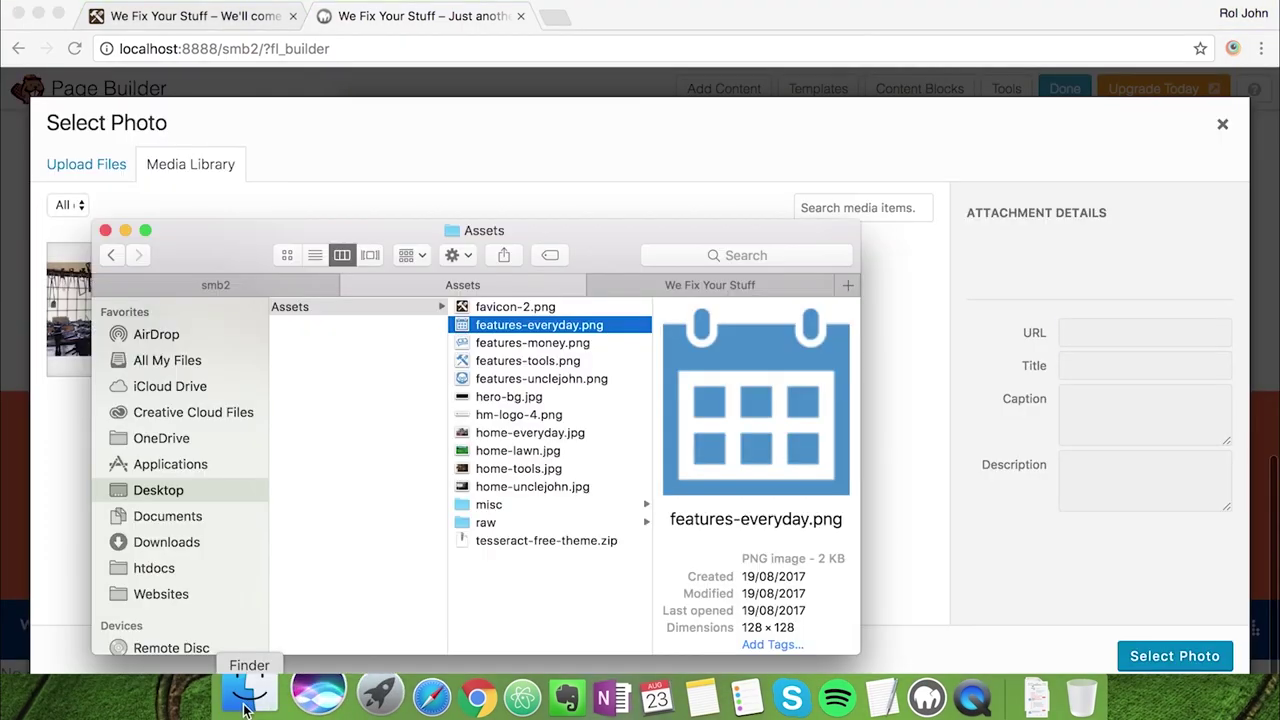
shift+click(513, 360)
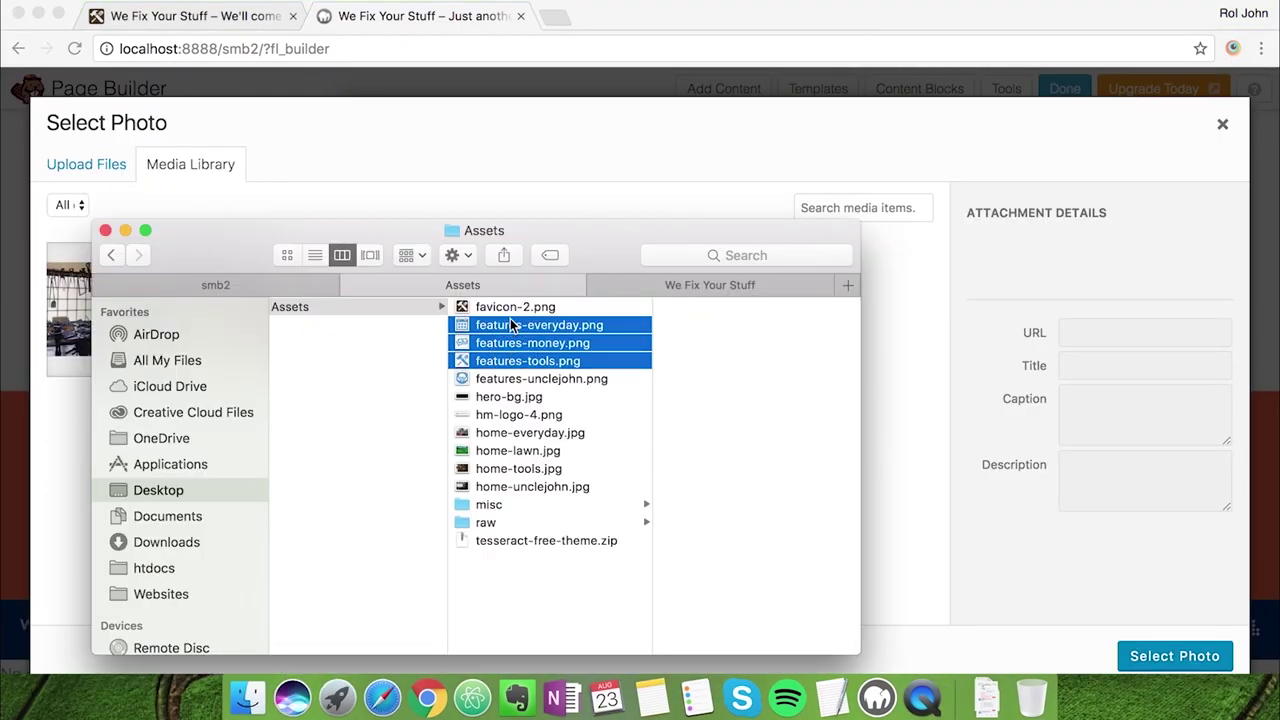
drag(510, 324, 905, 370)
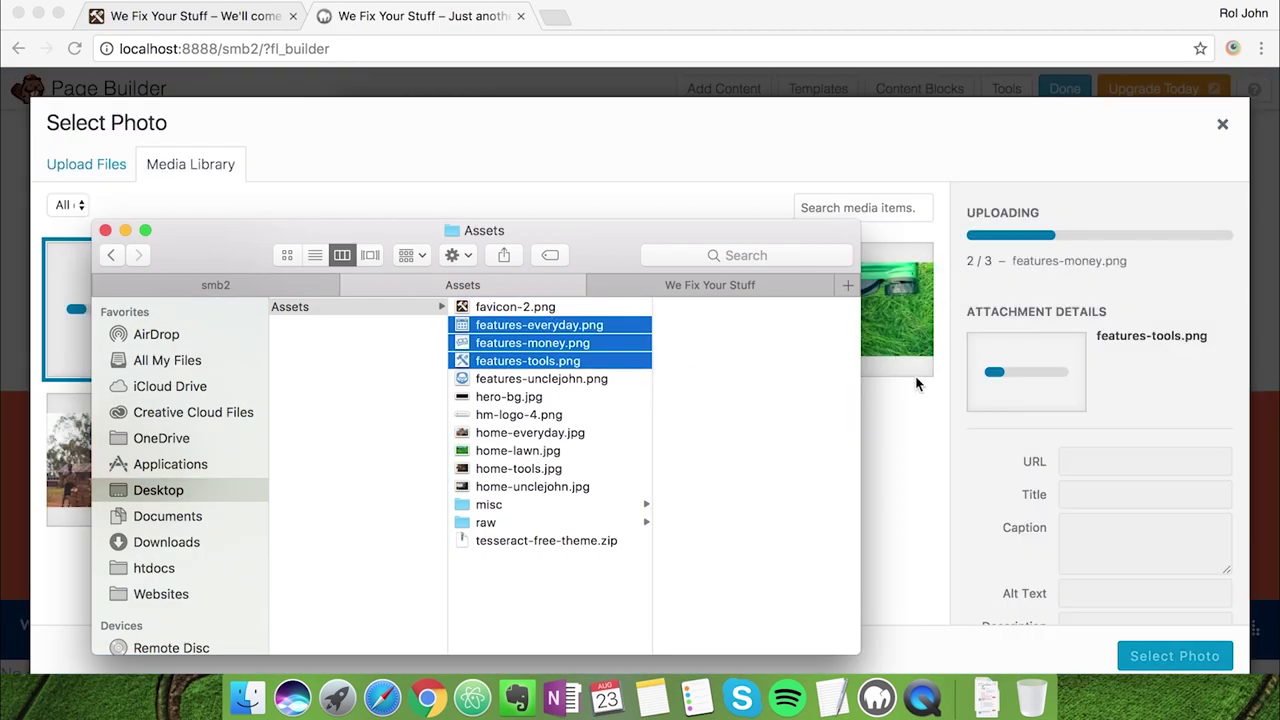
click(920, 423)
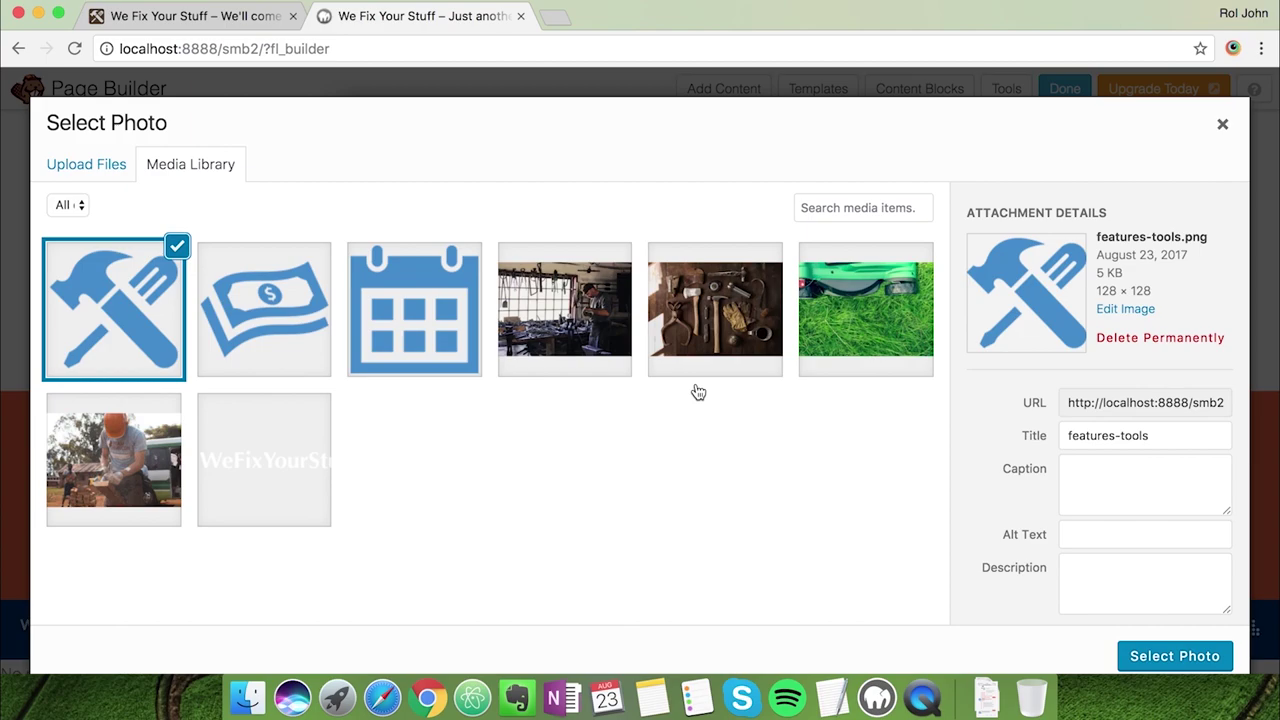
click(1160, 664)
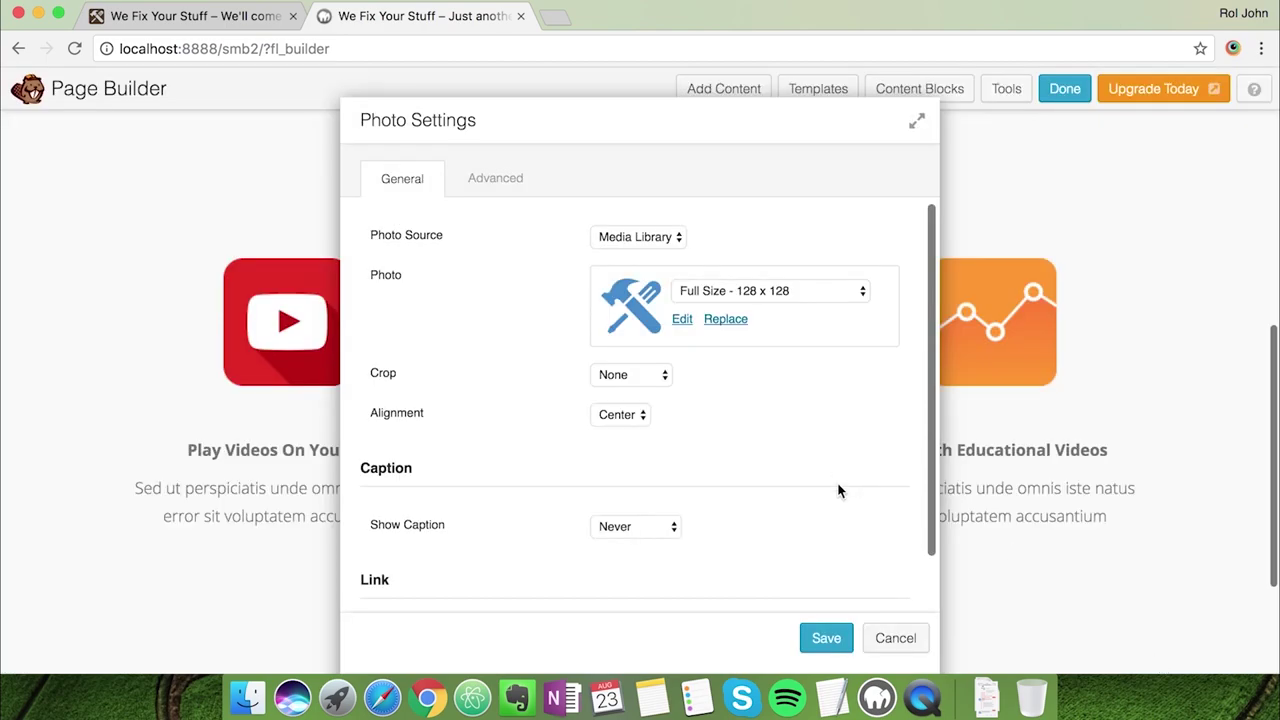
scroll(829, 521, down, 2)
click(823, 636)
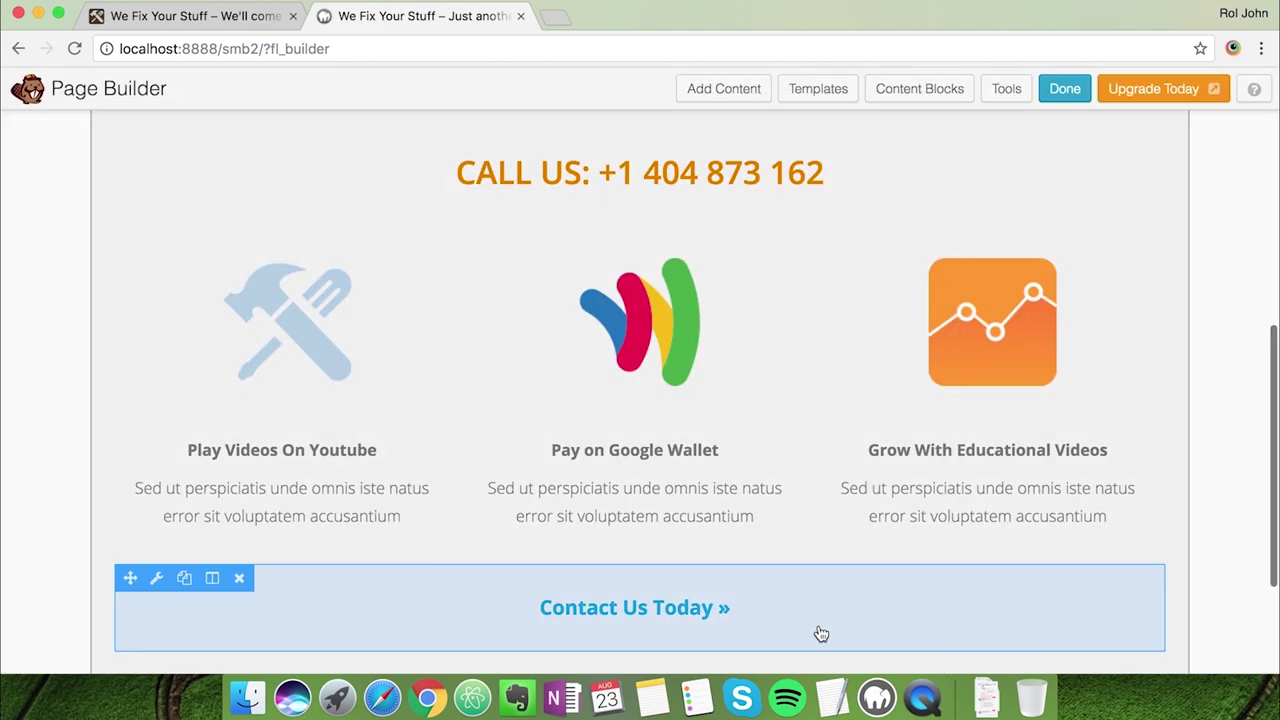
Set the middle feature photo to the calendar image
click(510, 258)
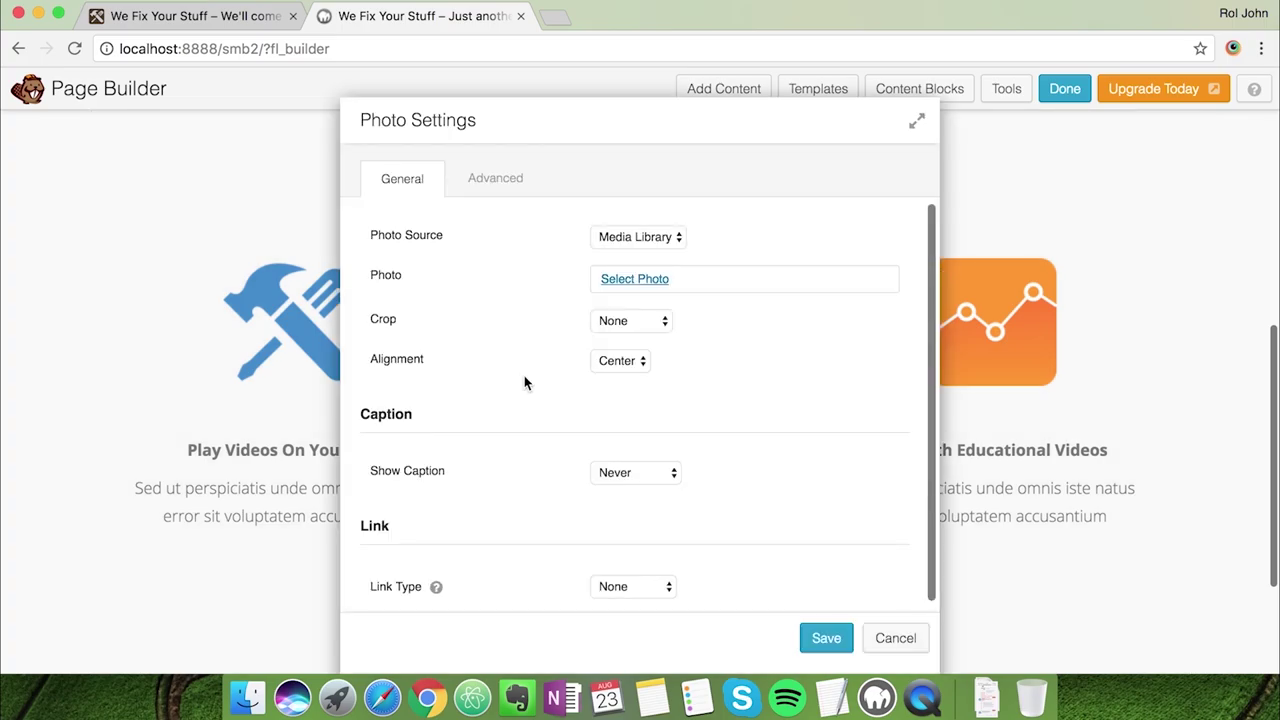
click(607, 278)
click(376, 322)
click(1155, 655)
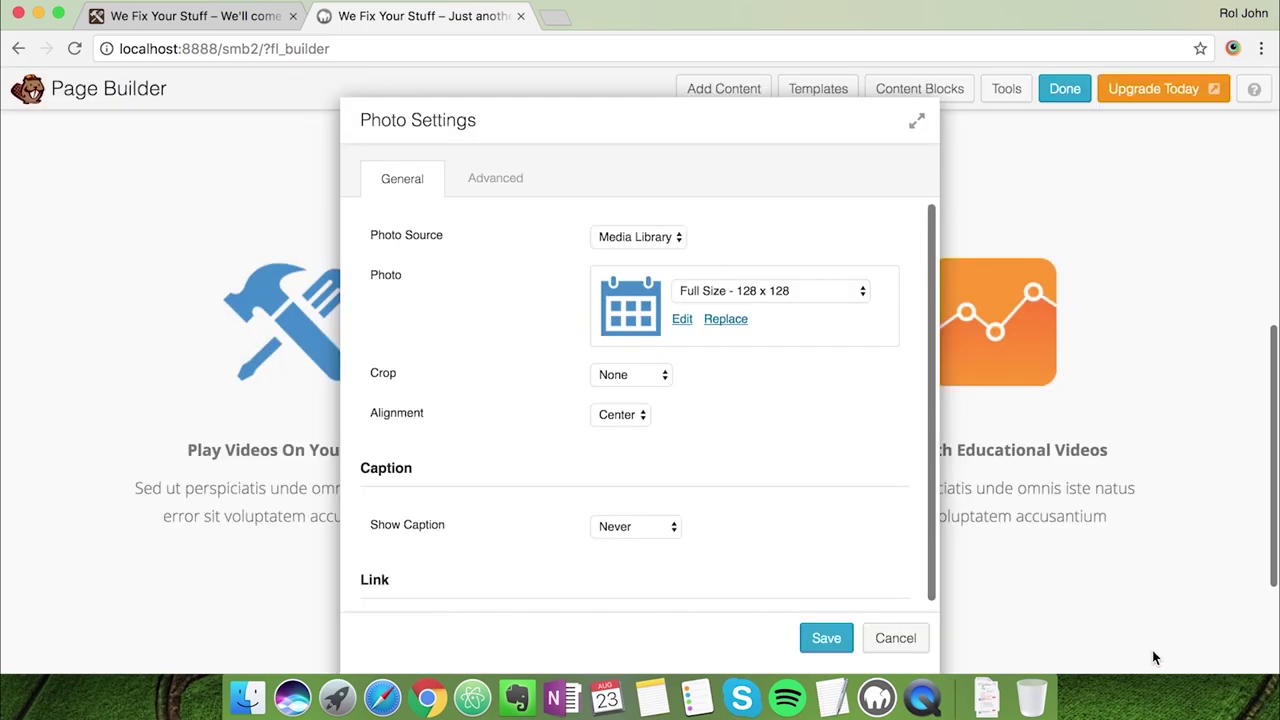
click(826, 638)
Set the right feature photo to the money image and save
click(860, 257)
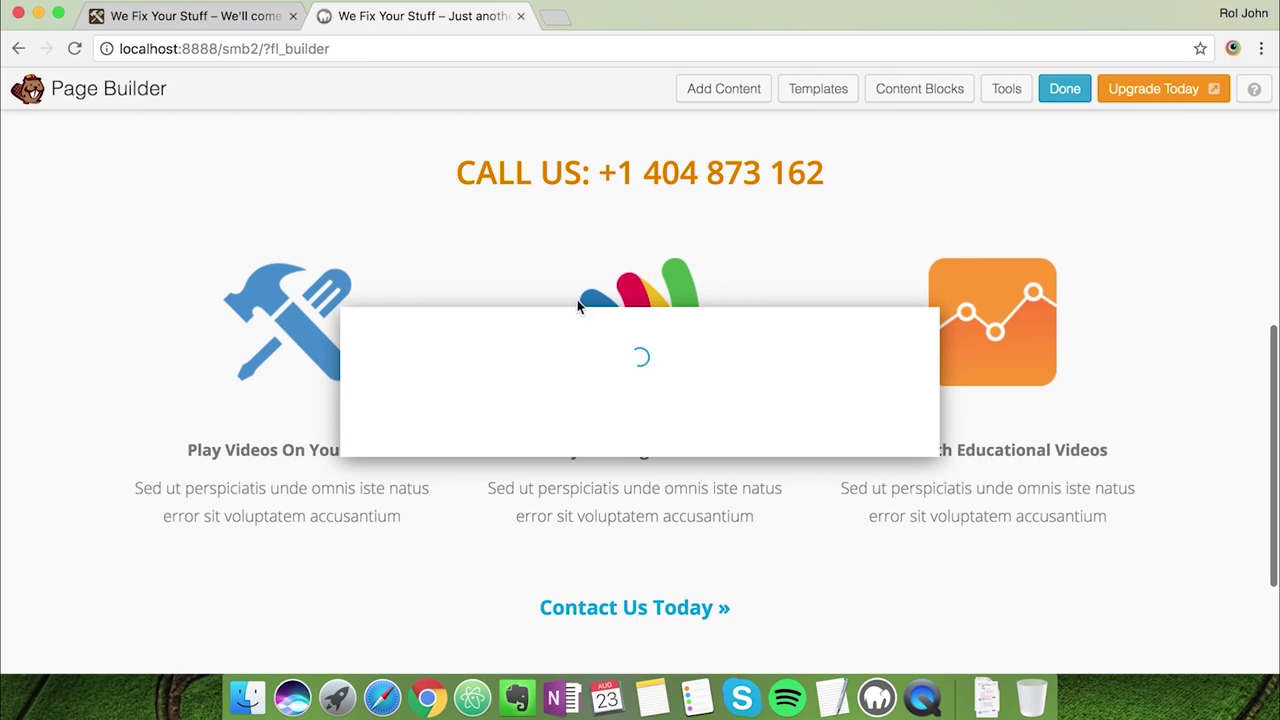
click(634, 278)
click(297, 331)
click(1149, 654)
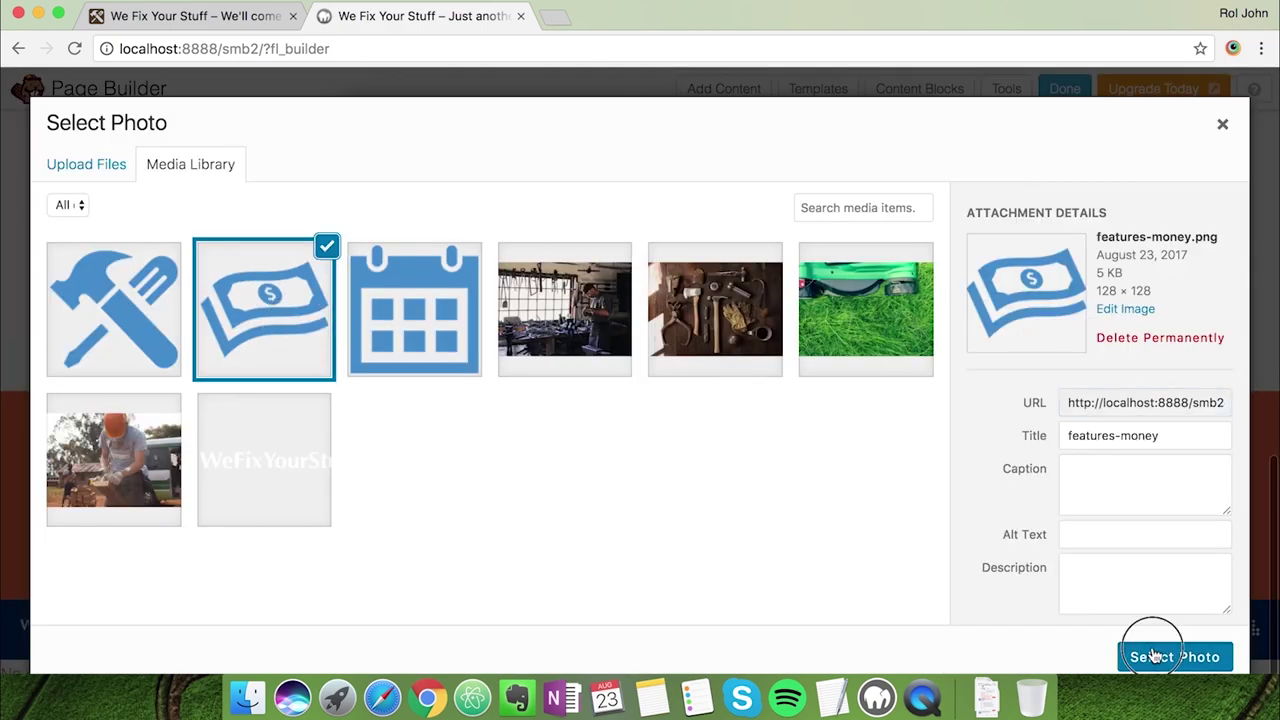
click(826, 638)
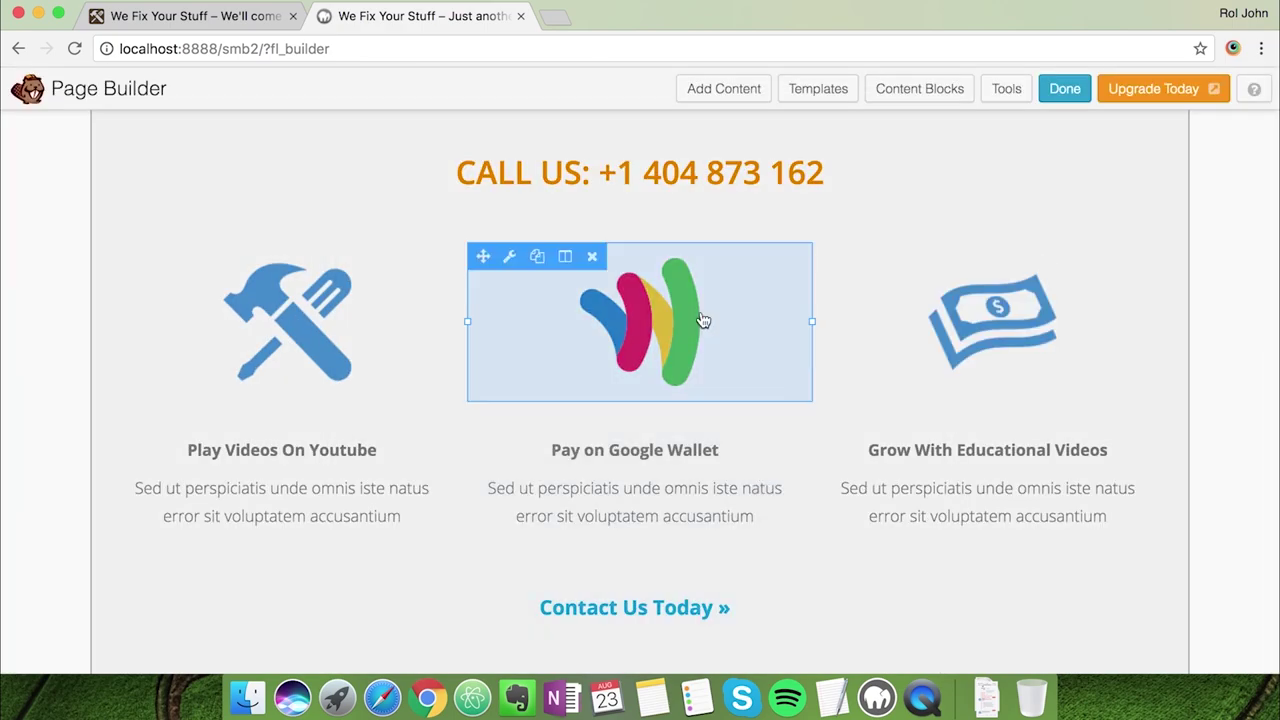
Re-save the middle calendar photo and compare with the live site
click(510, 257)
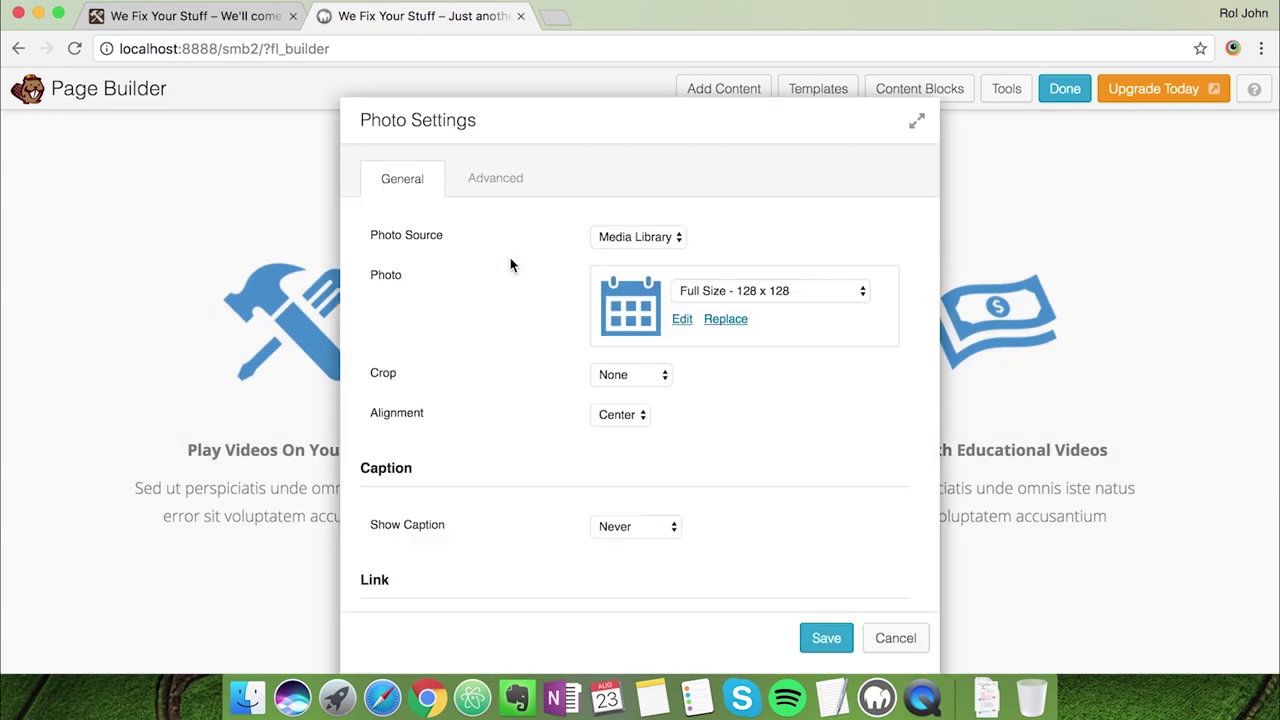
click(815, 637)
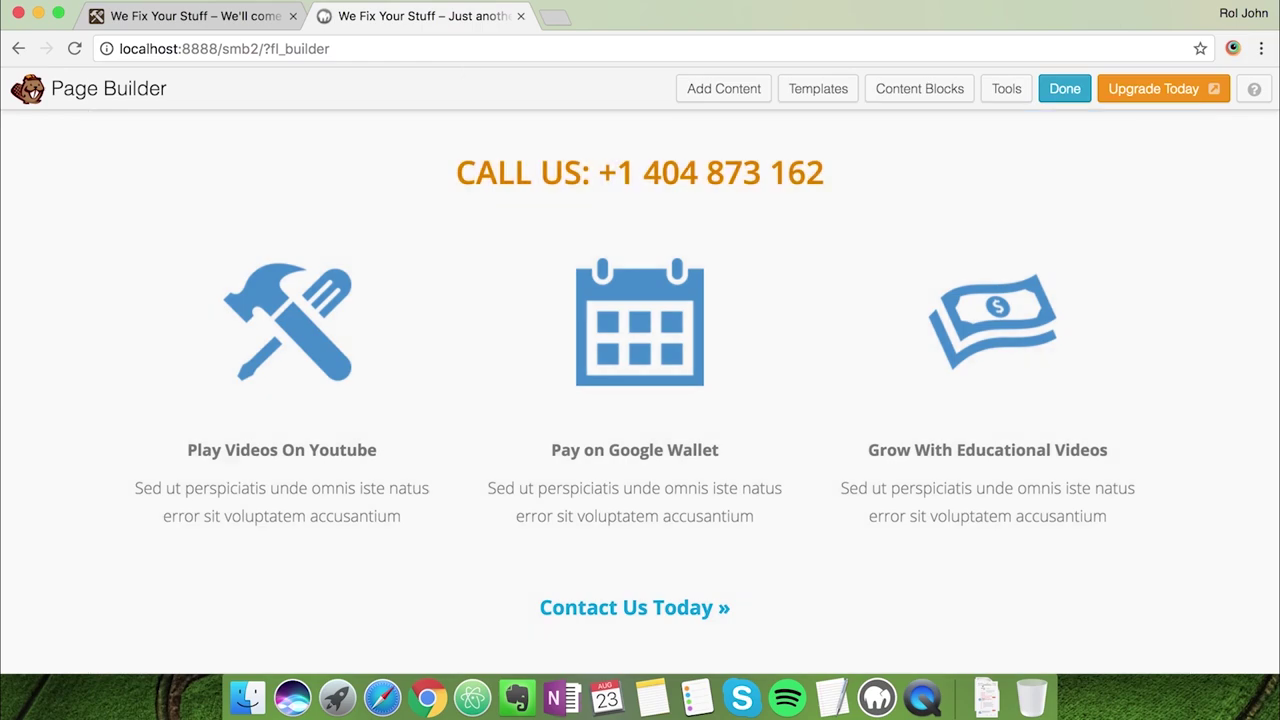
click(214, 19)
Replace the first feature's 'Play Videos On Youtube' heading with 'Only Right Tools'
scroll(350, 400, down, 1)
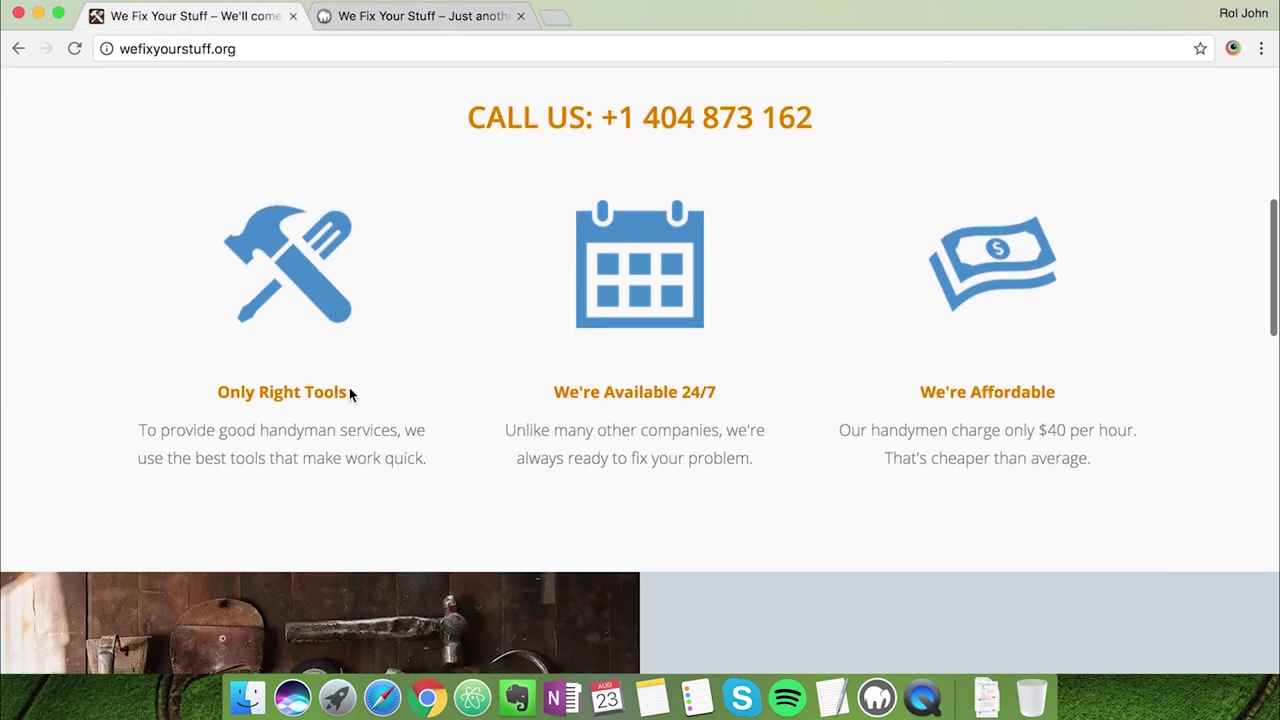
click(400, 18)
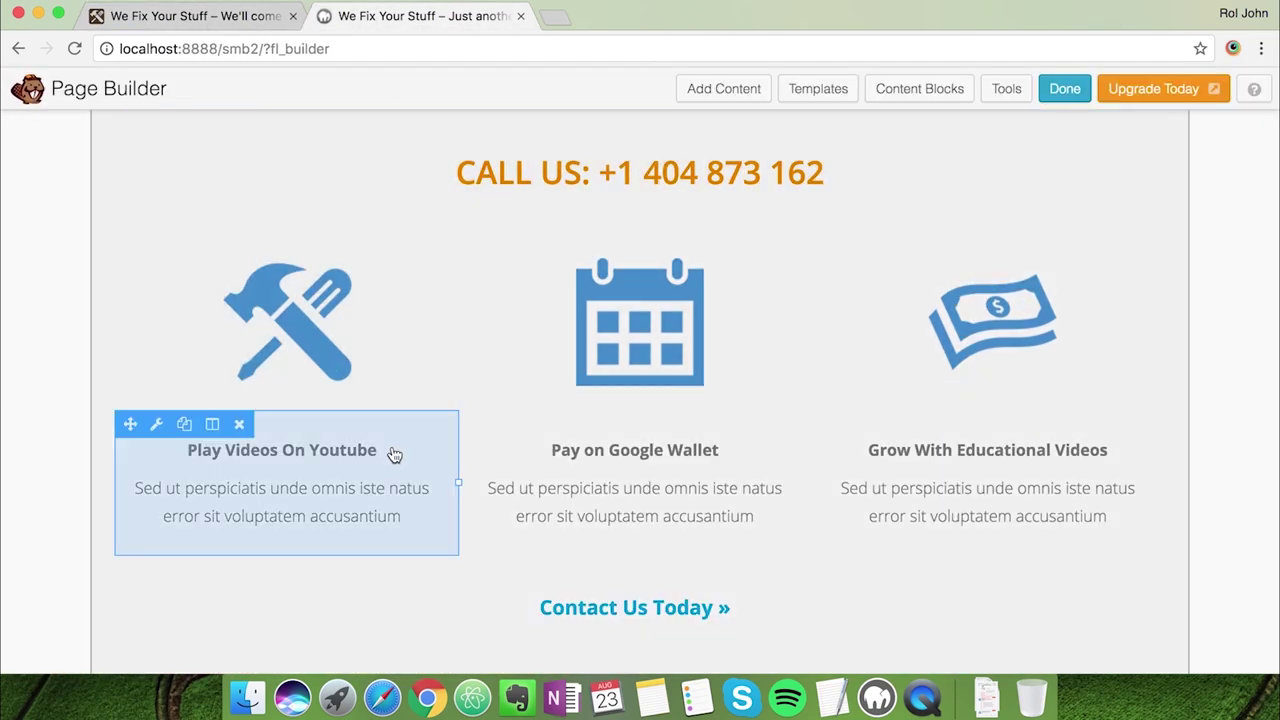
click(343, 453)
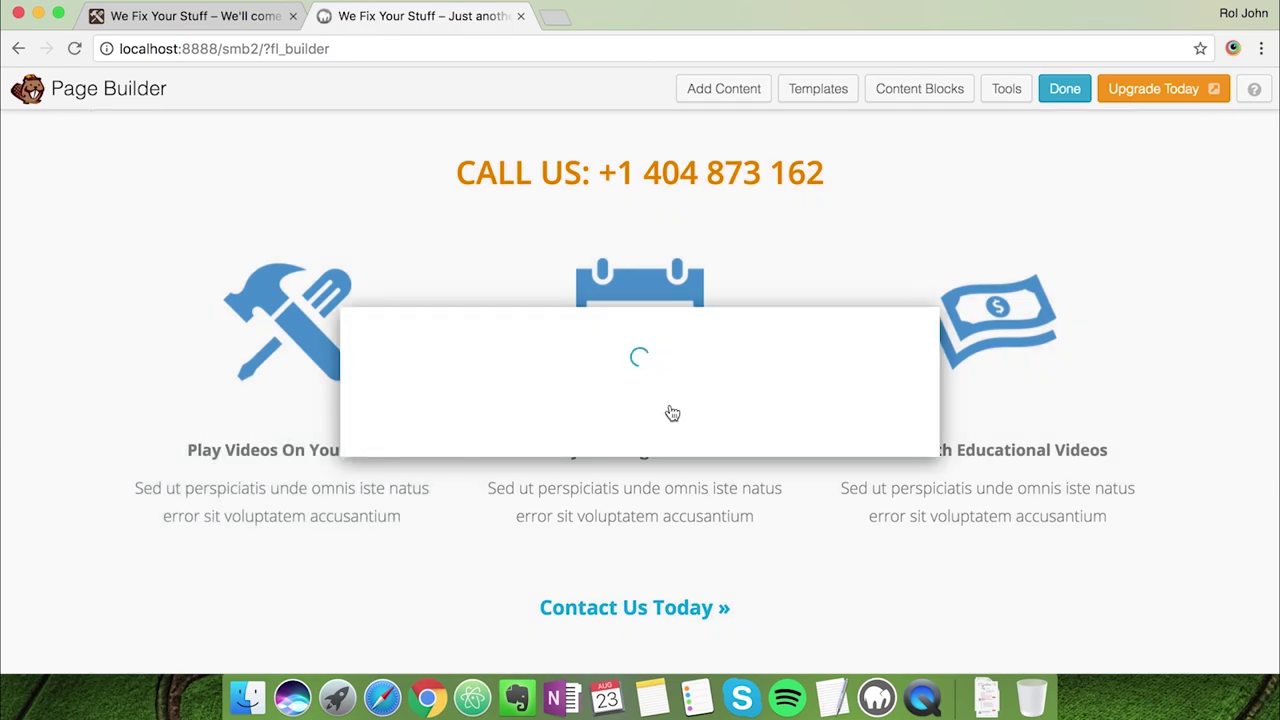
drag(539, 354, 749, 354)
text(Only Right Tools)
Replace the placeholder paragraph with the live site's handyman tools description
click(208, 18)
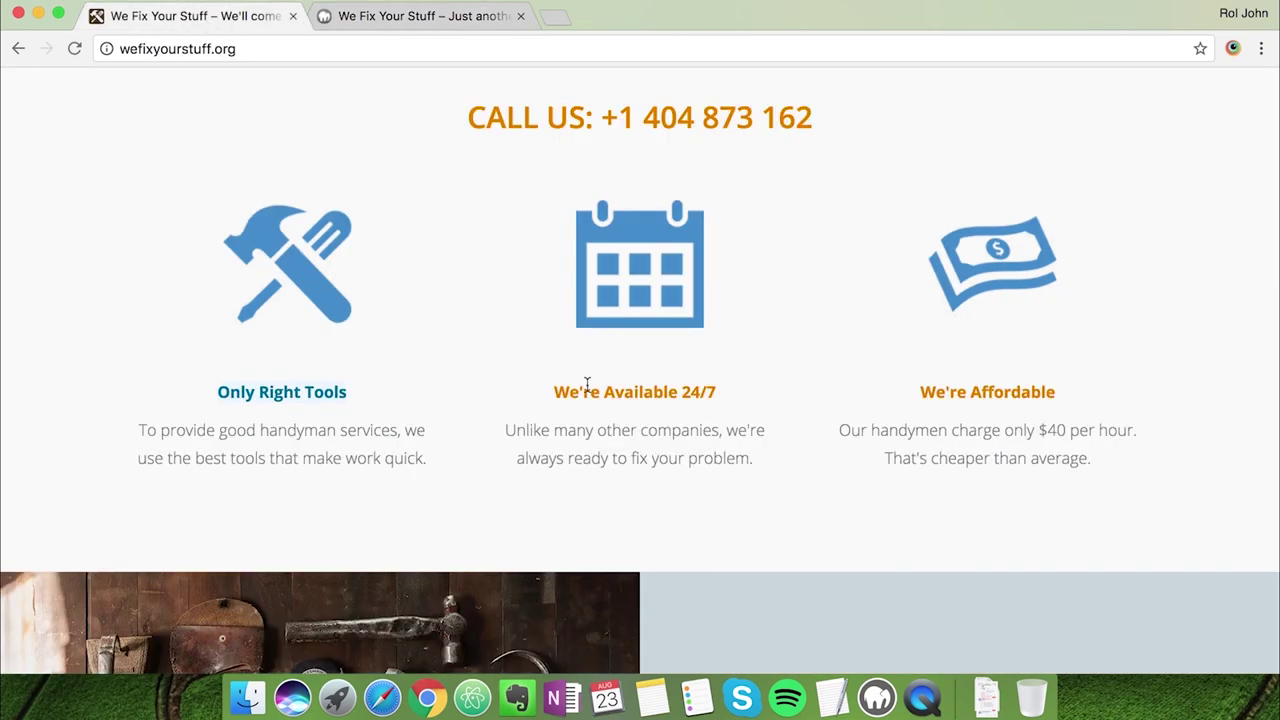
click(466, 462)
drag(452, 460, 122, 431)
key(ctrl+c)
click(366, 18)
drag(691, 427, 419, 394)
key(ctrl+v)
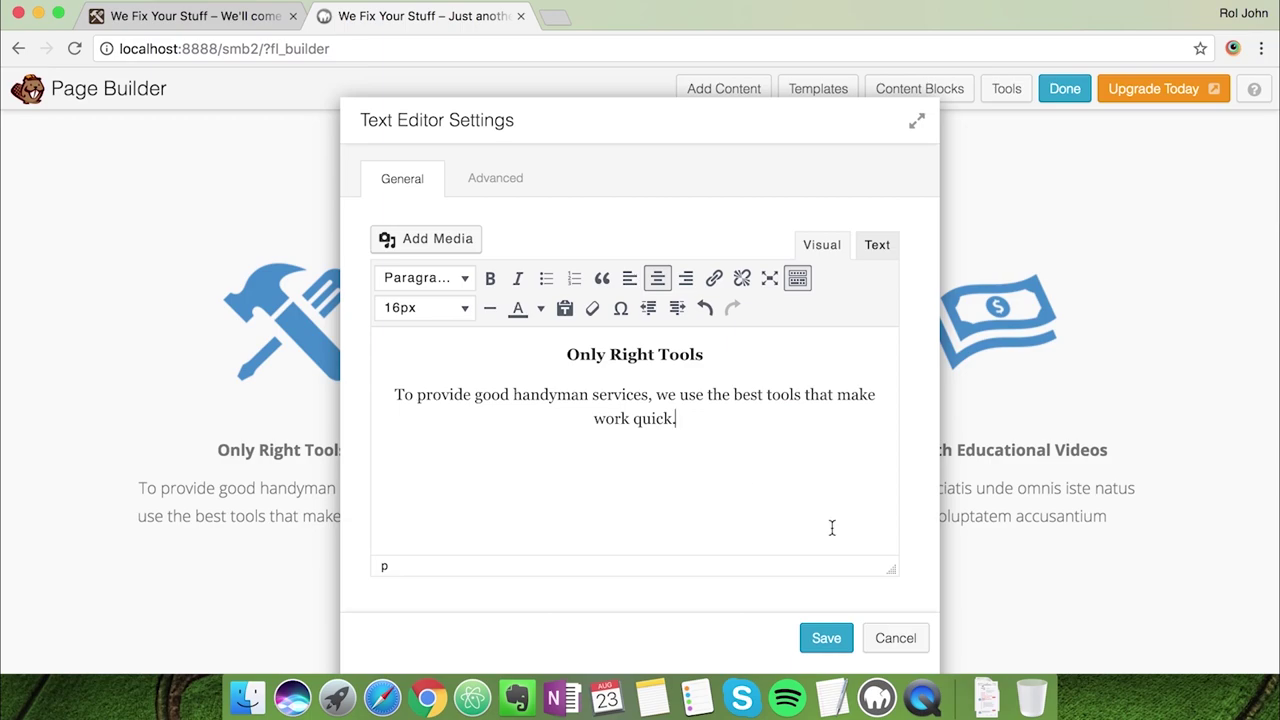
Colour the 'Only Right Tools' heading orange from the palette and save the module
drag(707, 354, 560, 354)
click(540, 308)
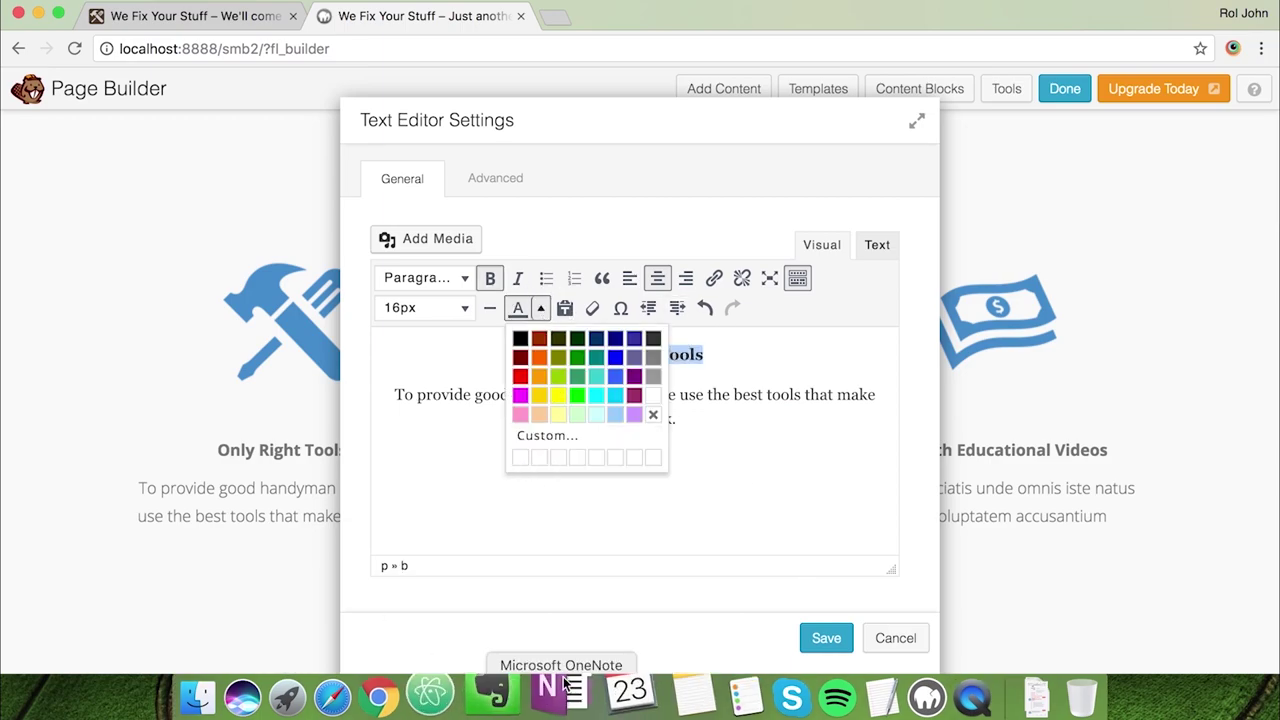
click(831, 697)
key(super+Tab)
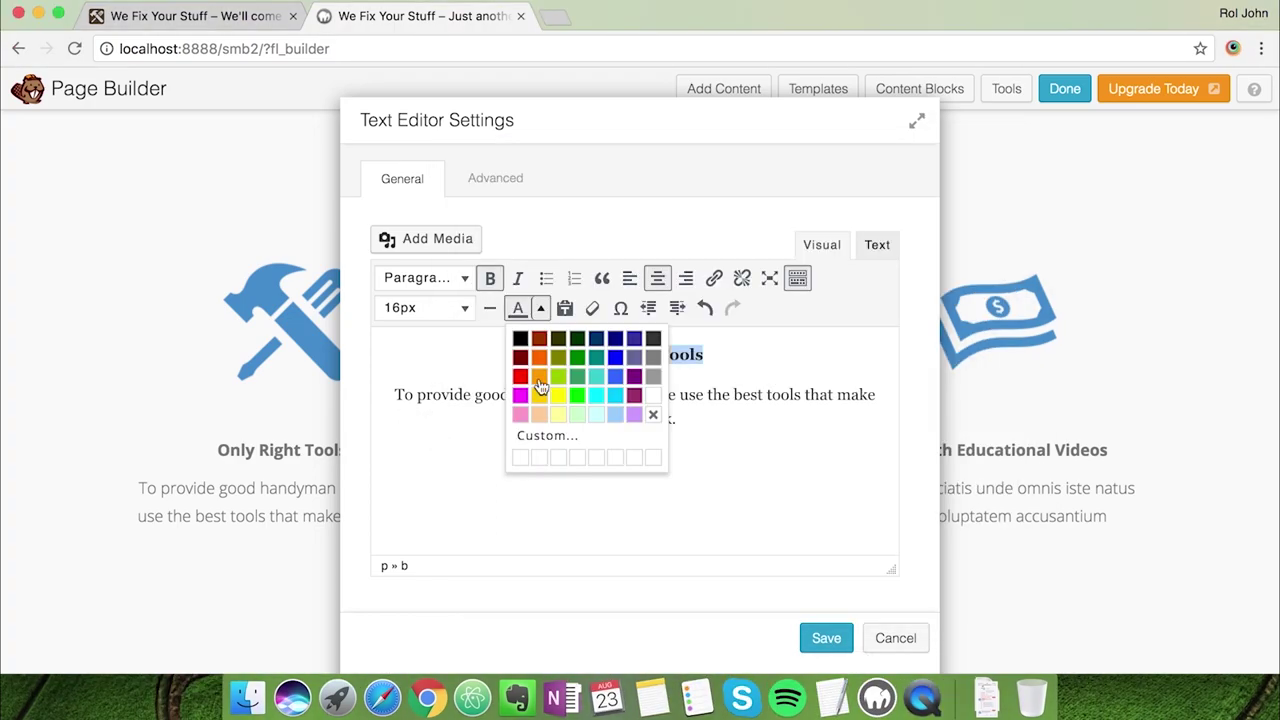
click(540, 386)
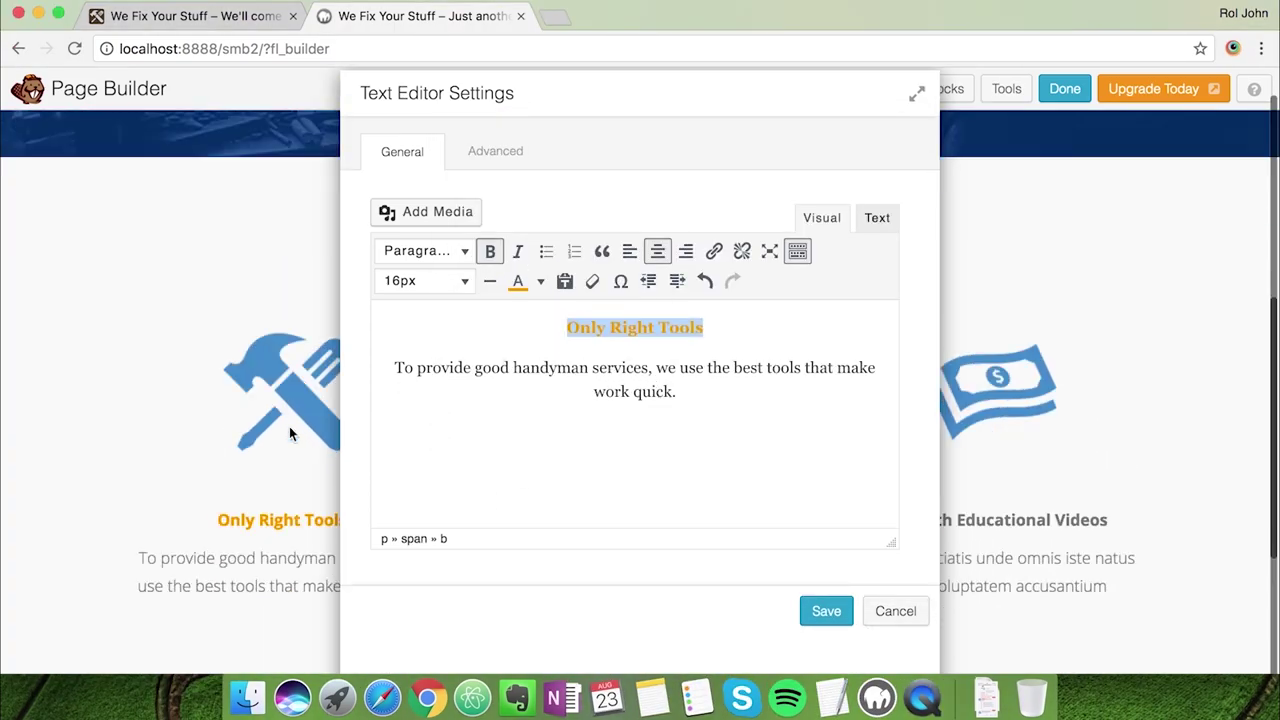
click(826, 638)
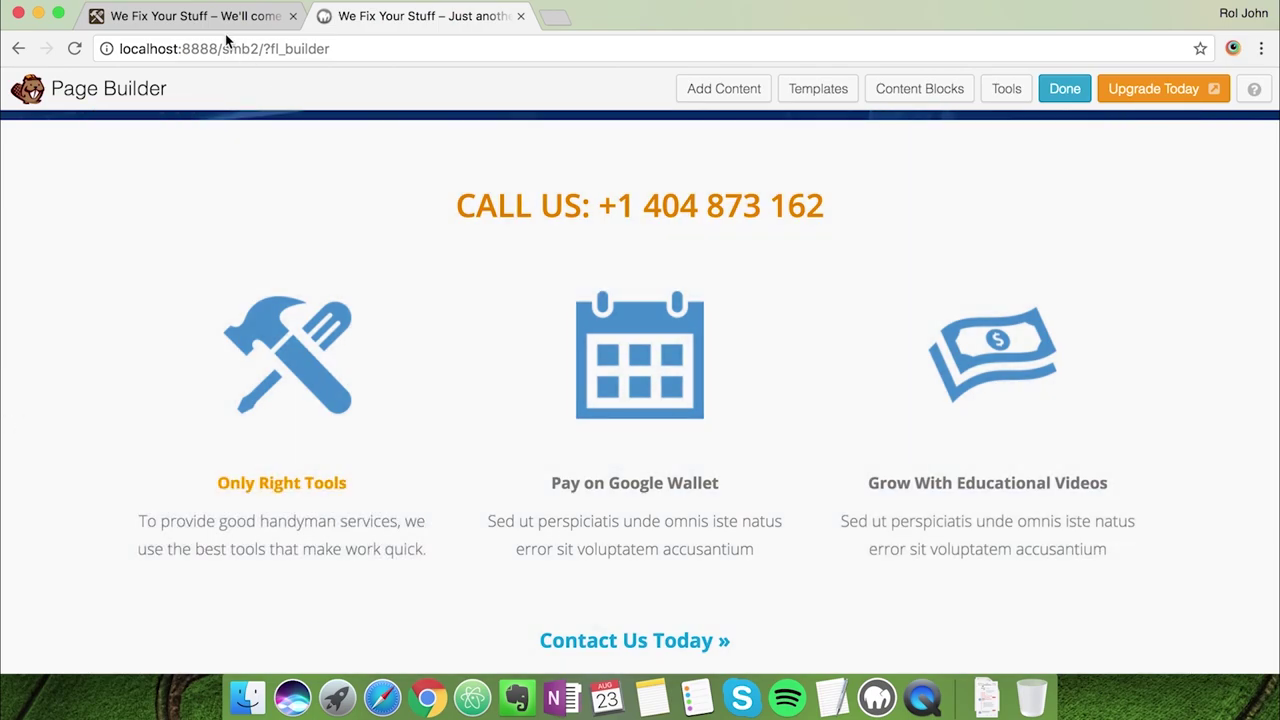
click(220, 28)
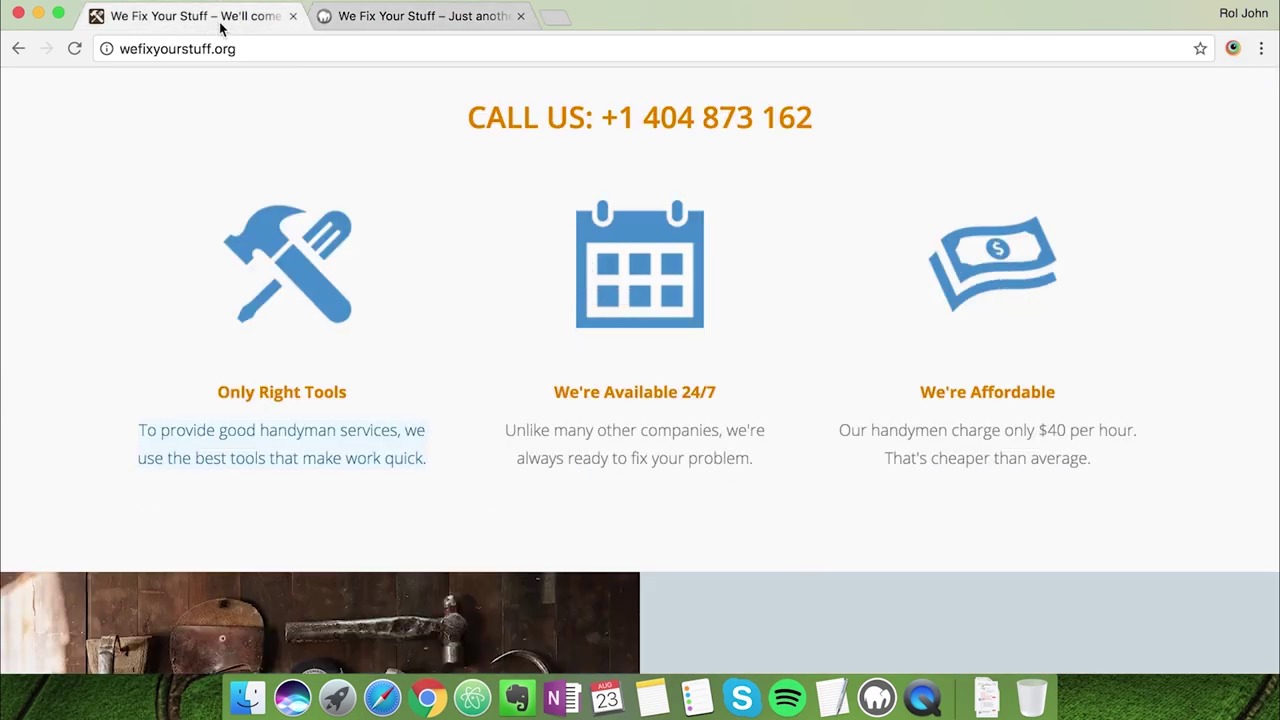
Recolour the 'Only Right Tools' heading to custom hex e87e04 instead of #ff6600 and save
click(415, 16)
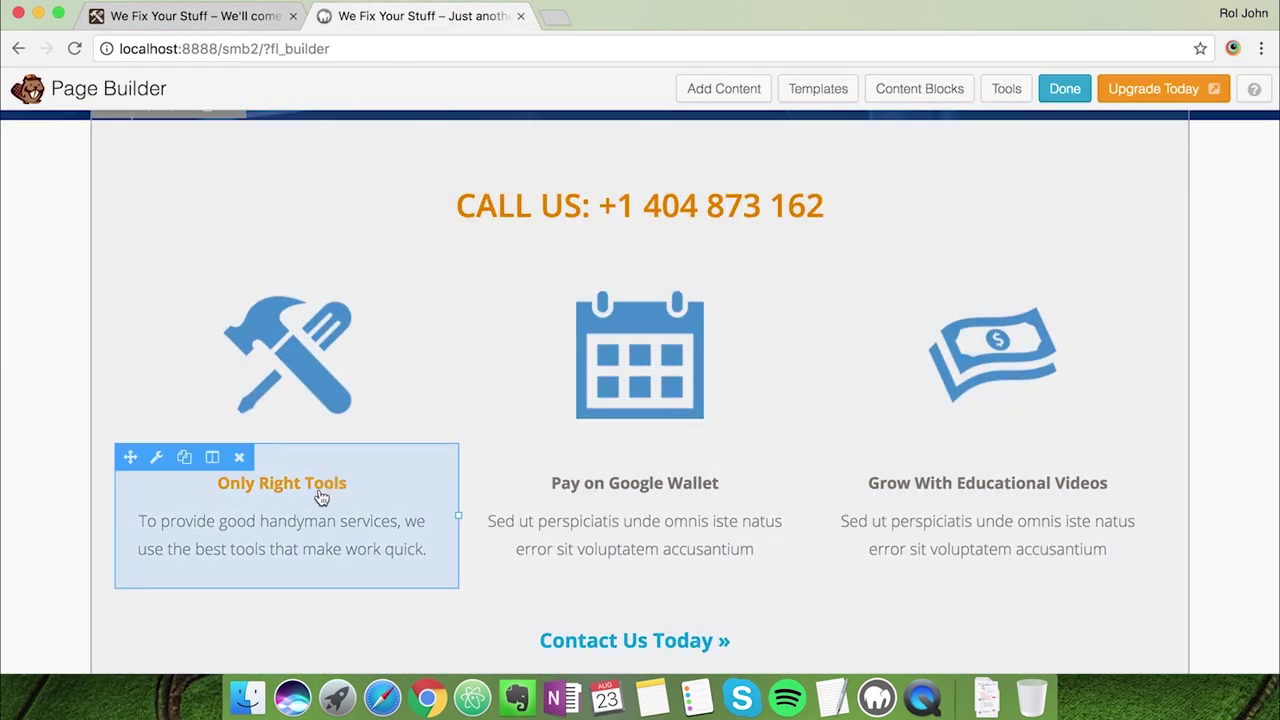
click(315, 483)
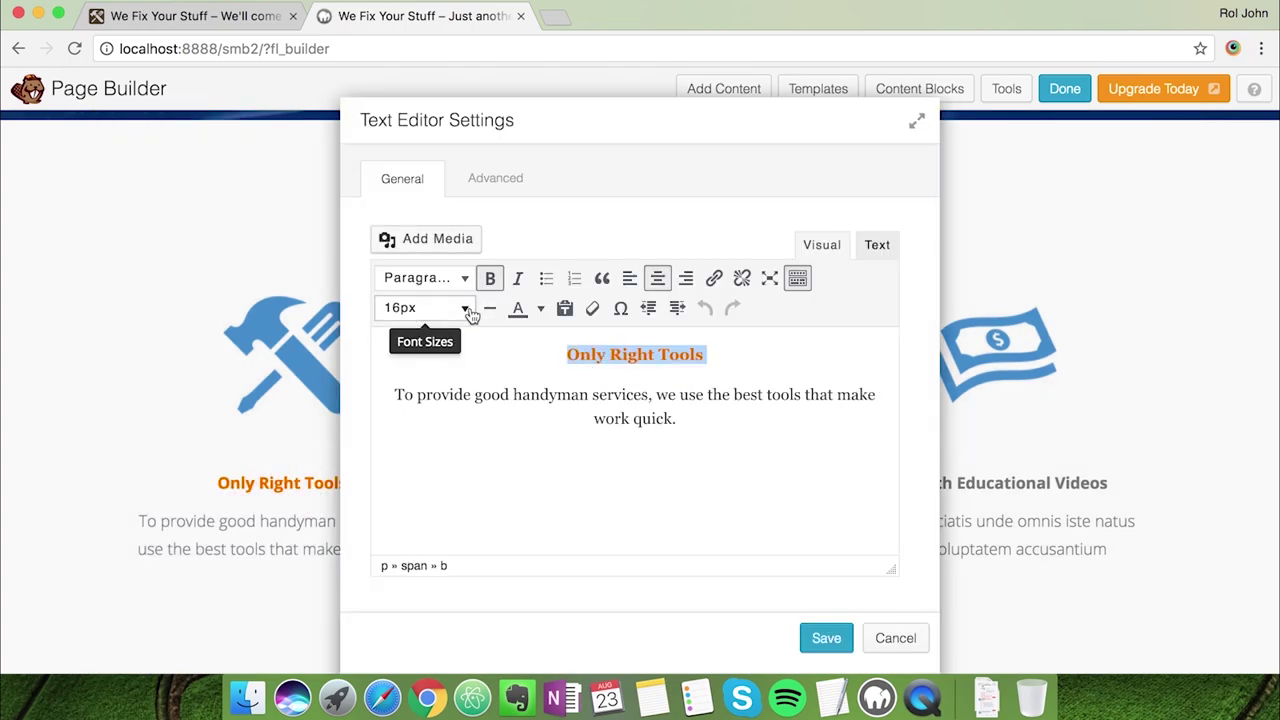
click(538, 309)
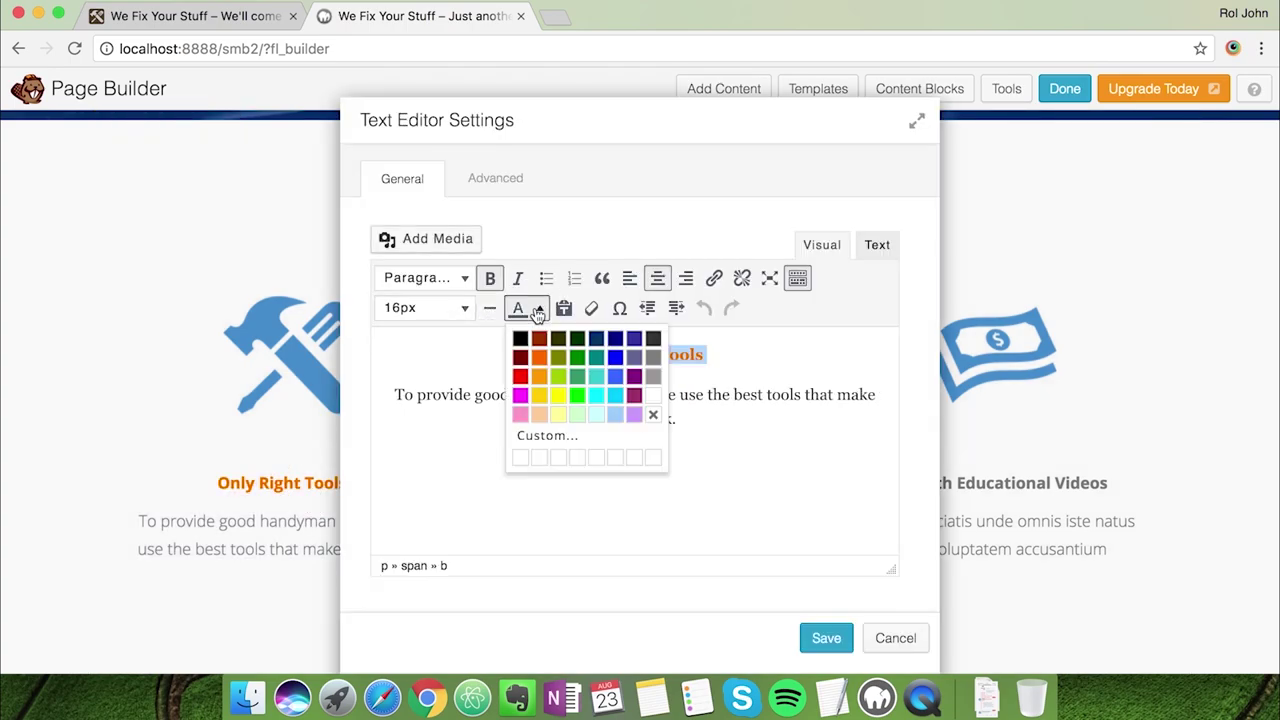
click(549, 437)
click(779, 470)
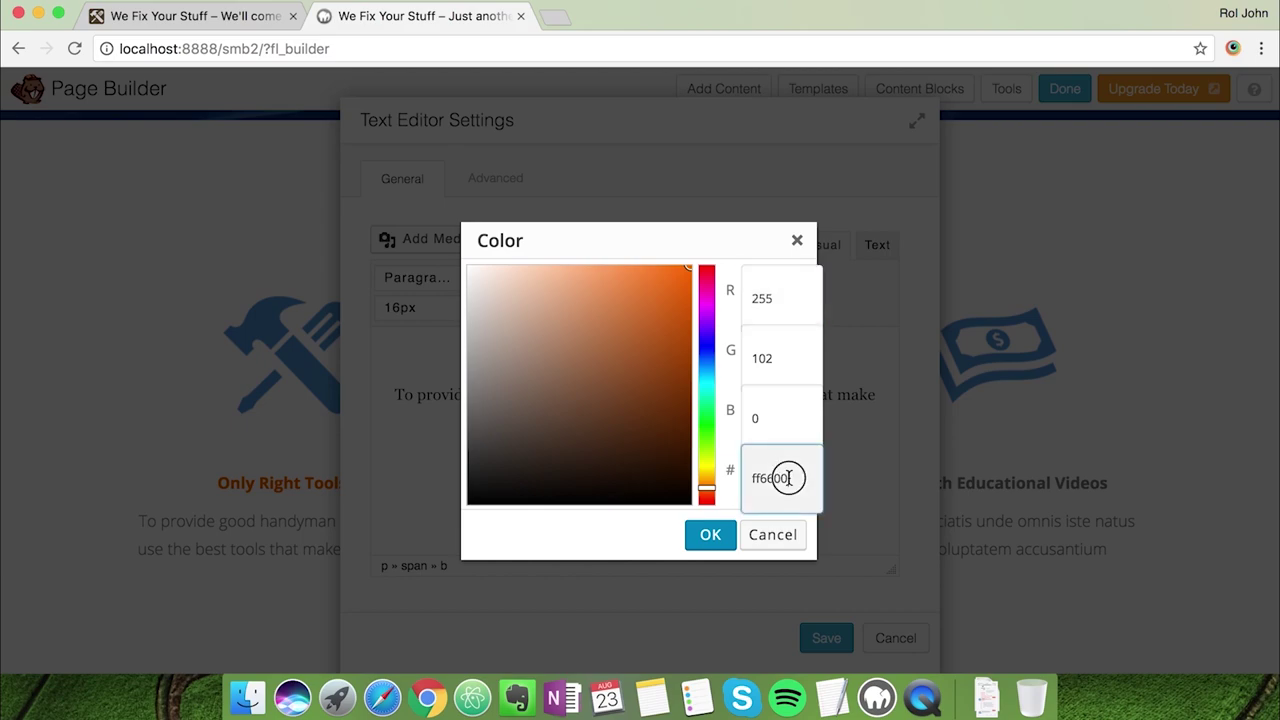
double_click(779, 470)
text(e87e04)
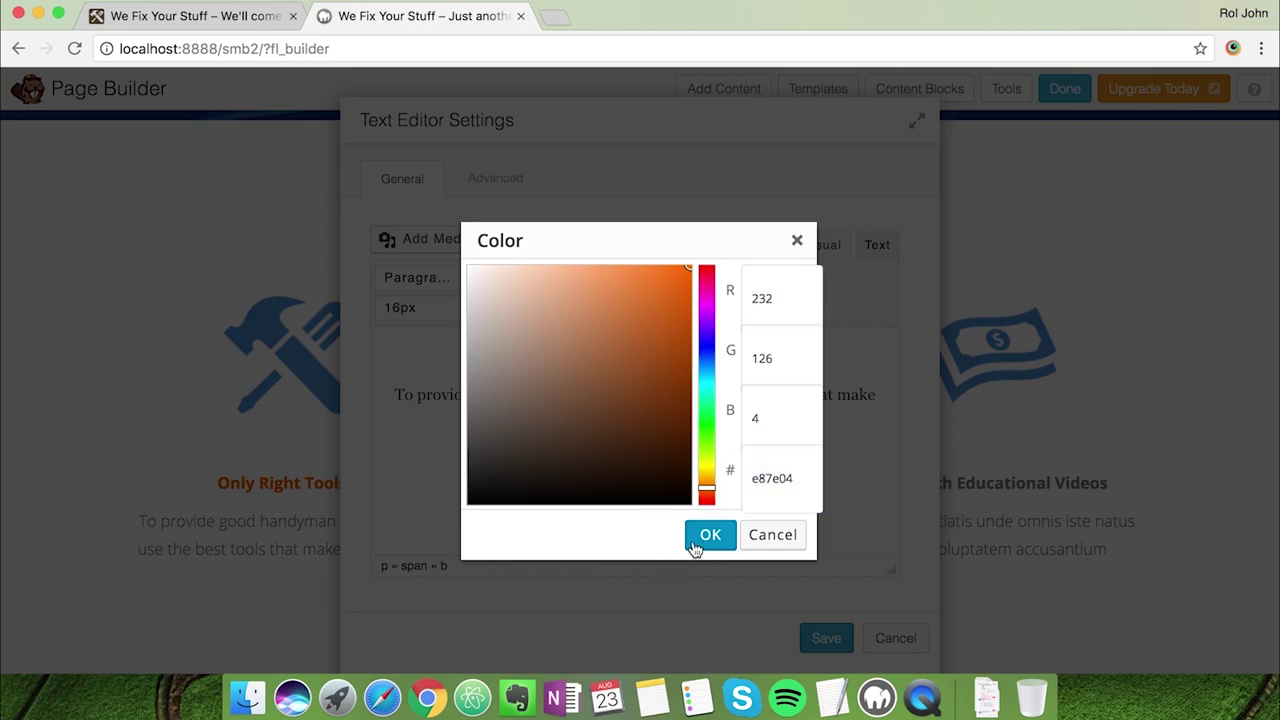
click(692, 542)
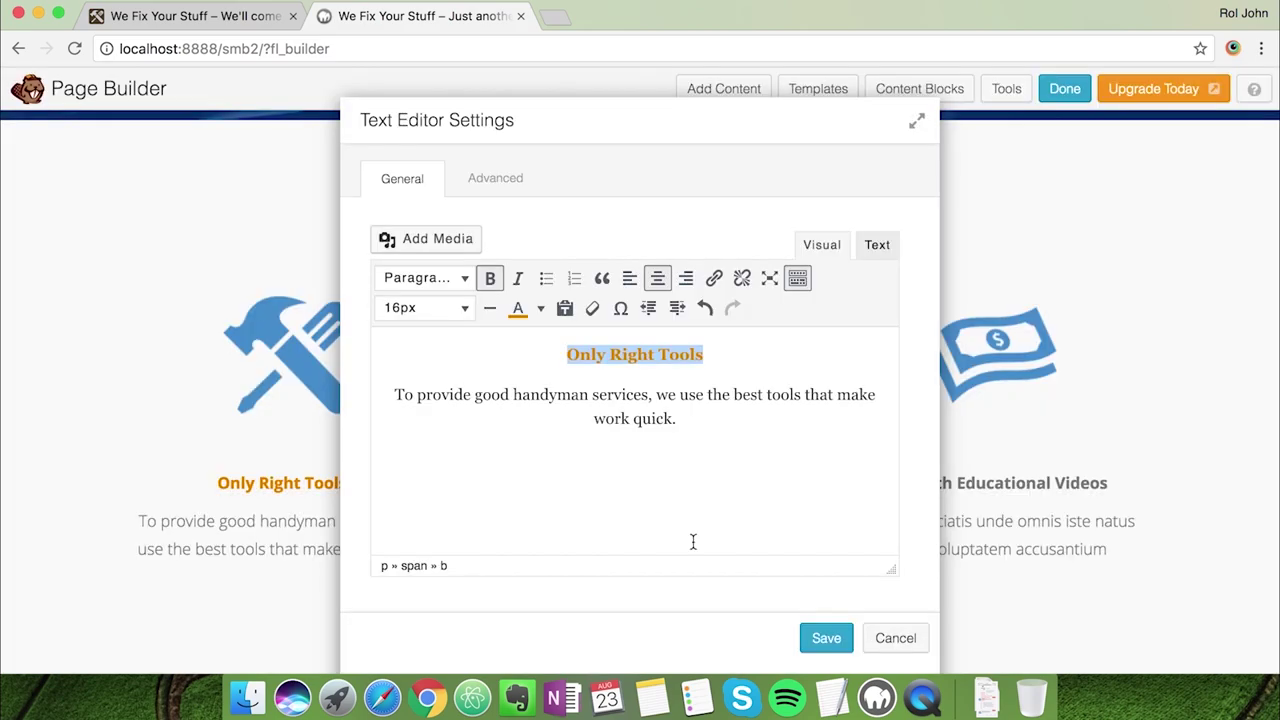
click(540, 308)
click(739, 445)
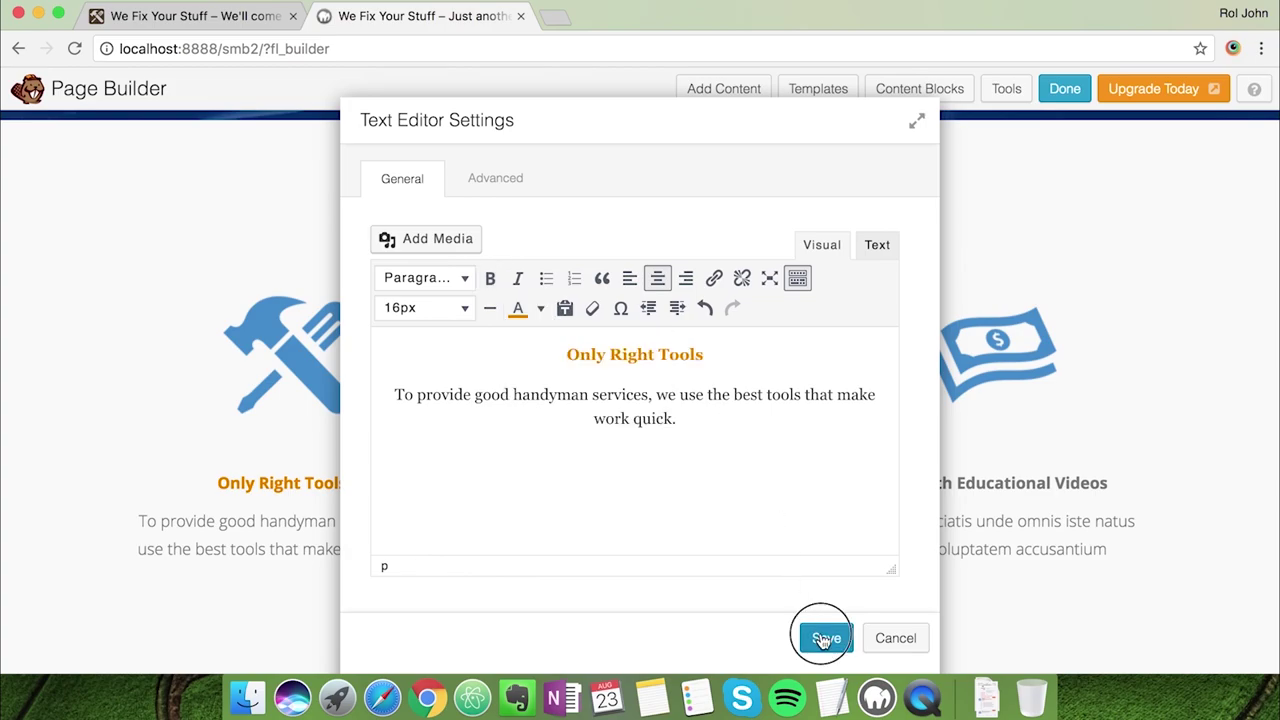
click(822, 640)
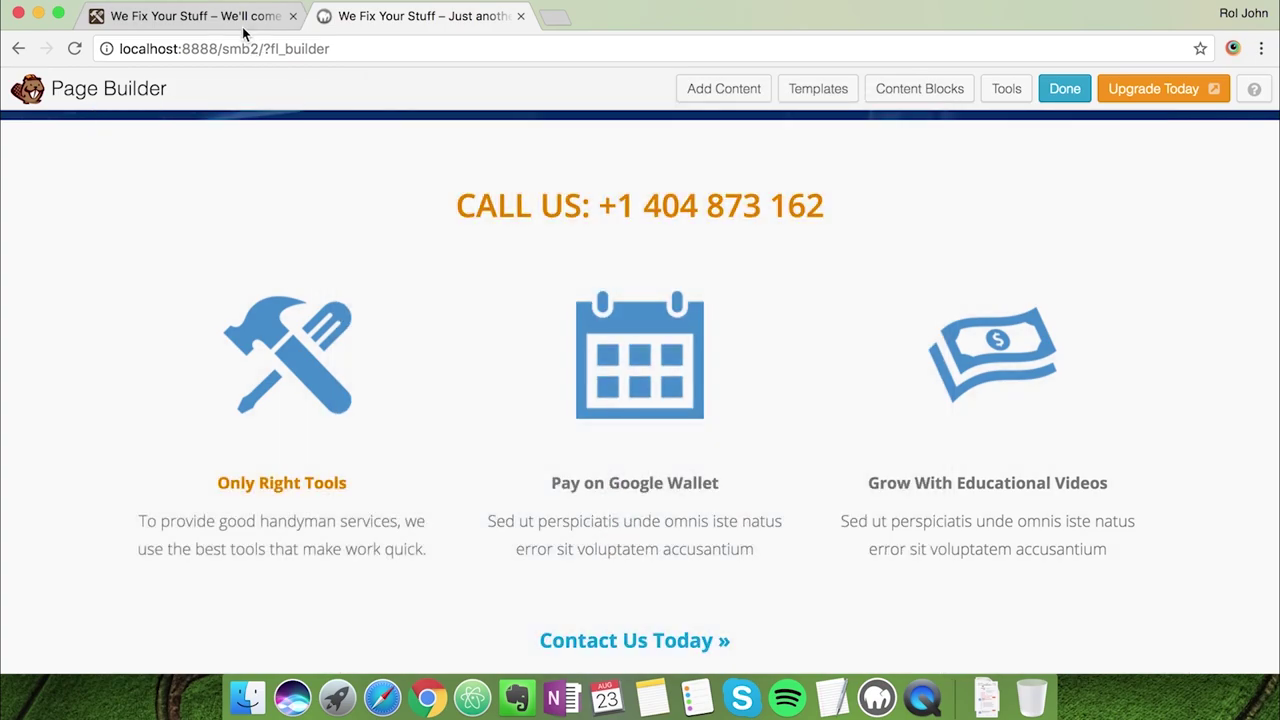
click(243, 30)
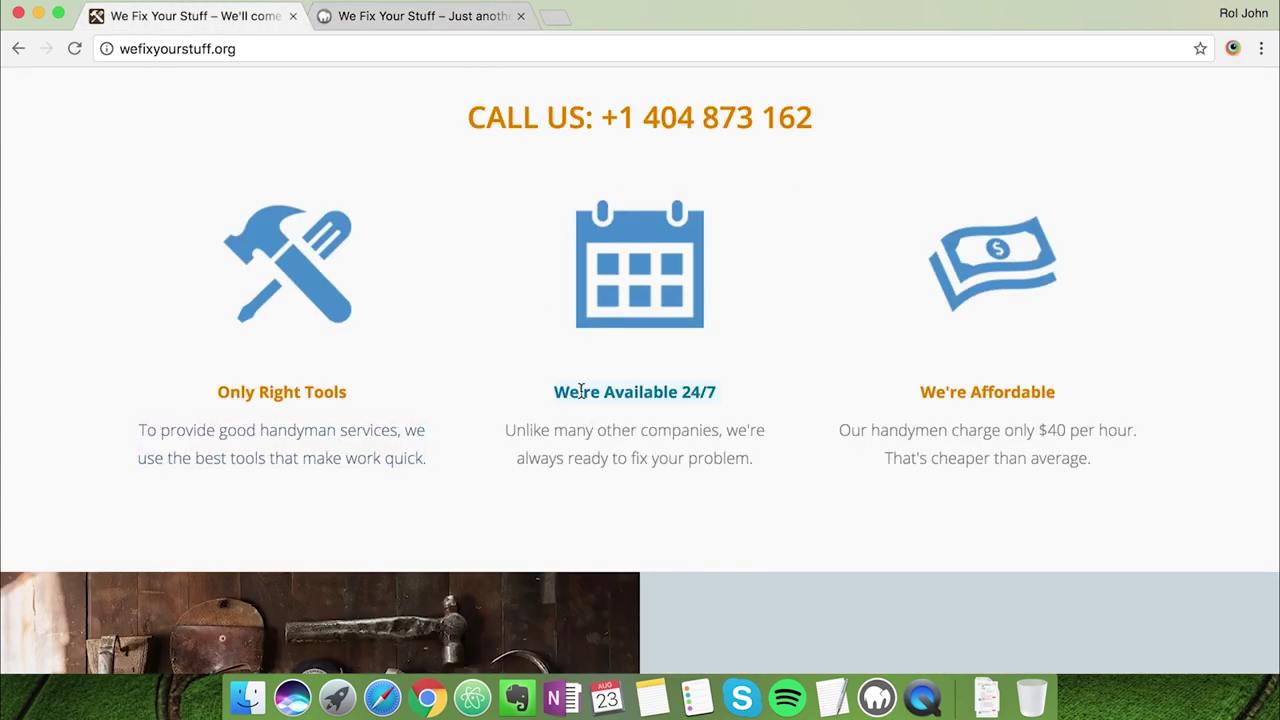
Retitle the middle column 'We're Available 24/7', centred, with the live site's availability description
click(420, 16)
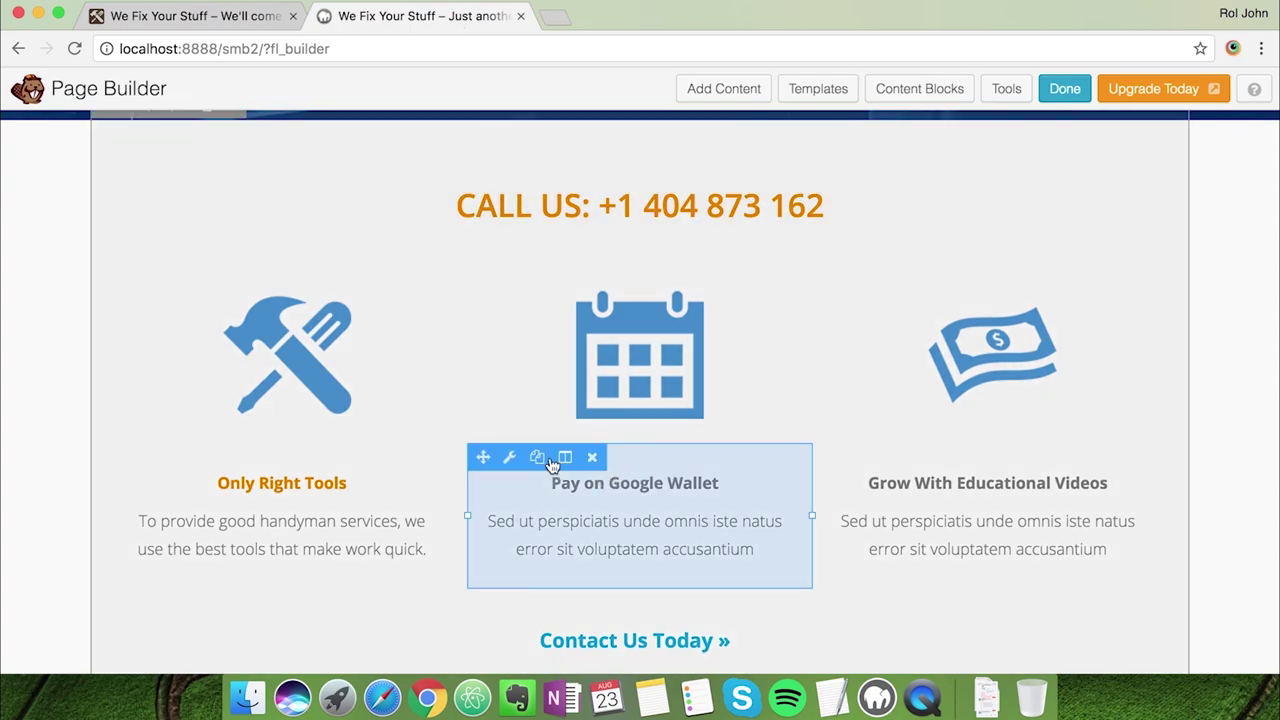
click(509, 459)
drag(548, 355, 743, 357)
text(We're Available 24/7)
key(super+shift+Left)
click(658, 279)
drag(692, 424, 414, 394)
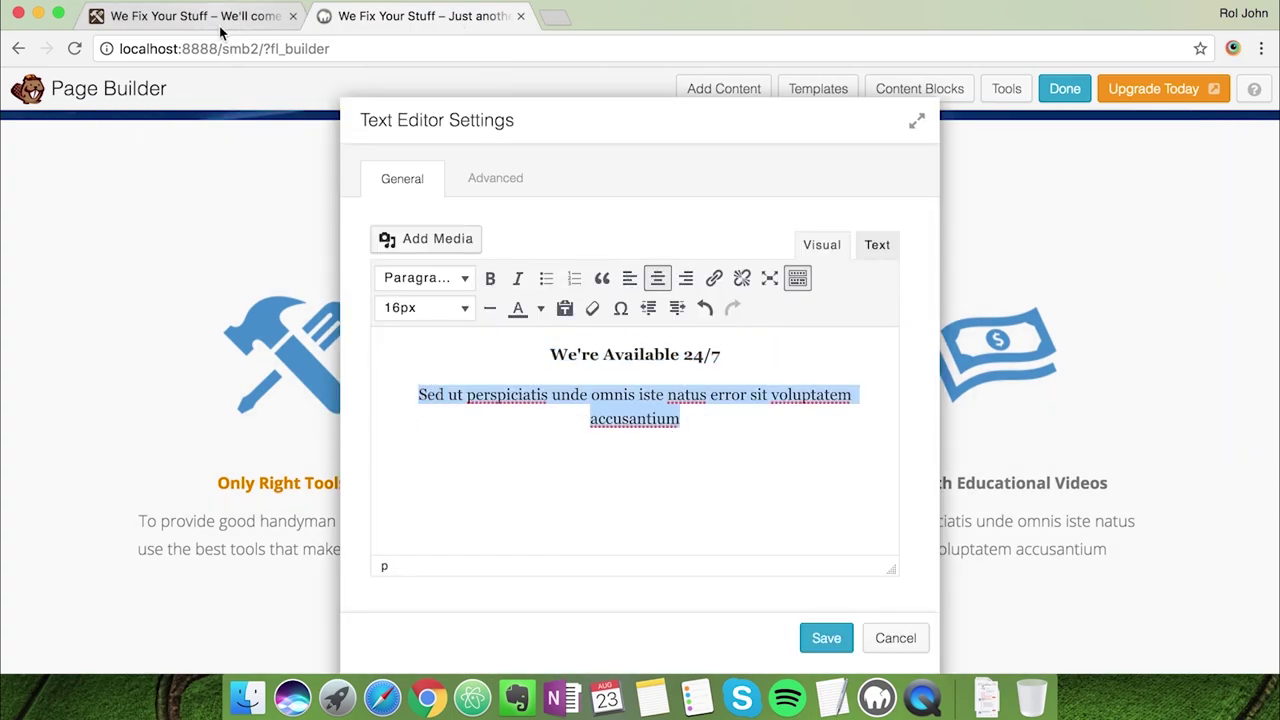
click(221, 30)
drag(755, 463, 511, 422)
key(super+c)
click(400, 16)
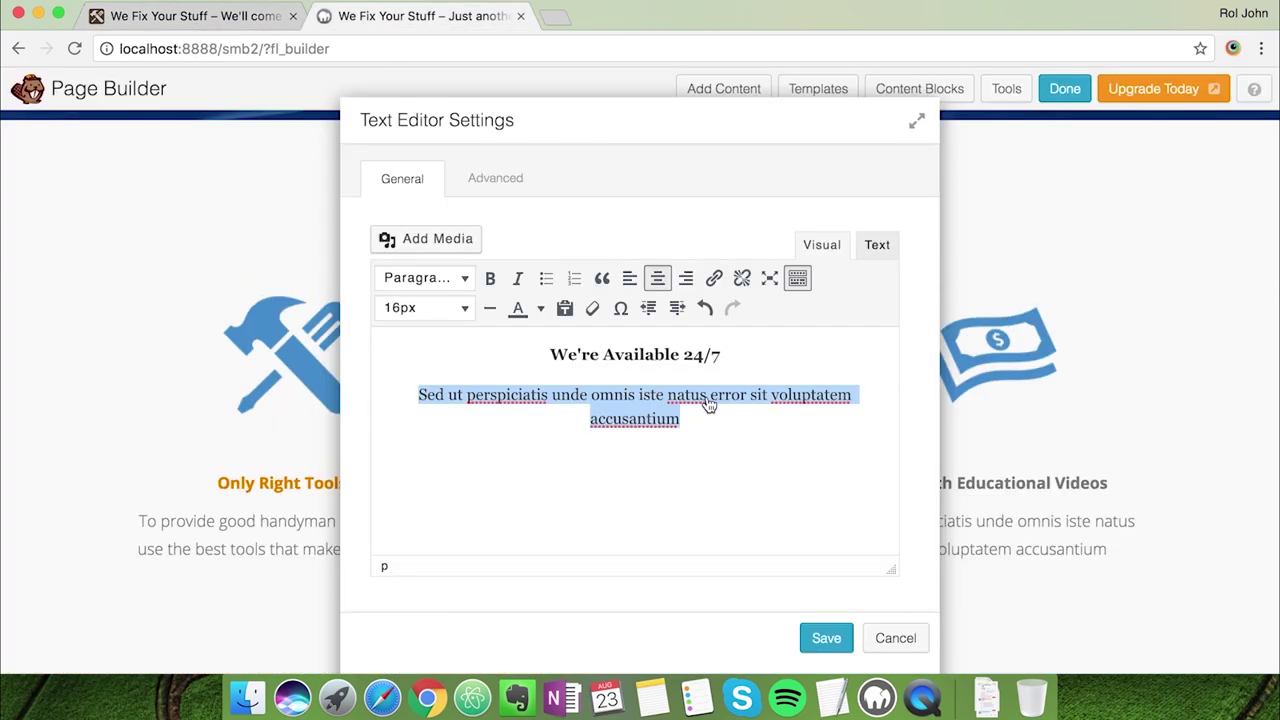
key(super+v)
Colour the 'We're Available 24/7' title with custom hex e87e04 and save
drag(720, 355, 552, 355)
click(540, 309)
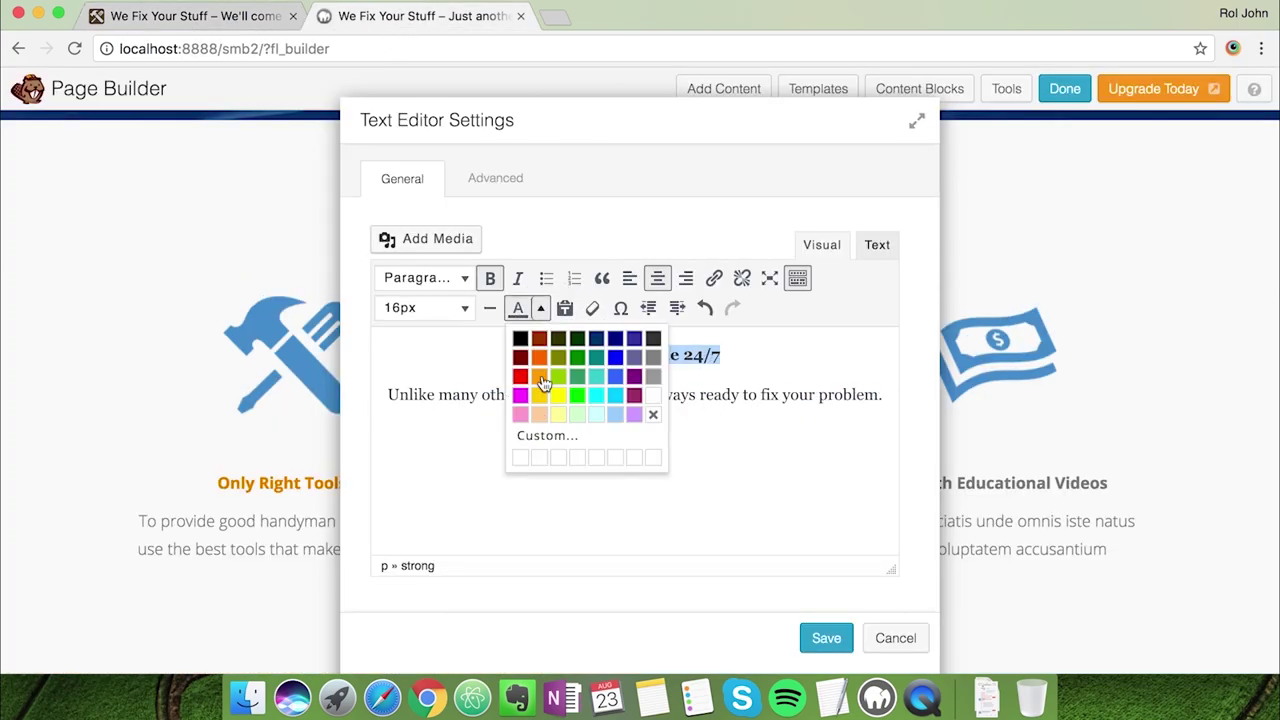
click(547, 435)
click(832, 697)
key(super+c)
key(super+Tab)
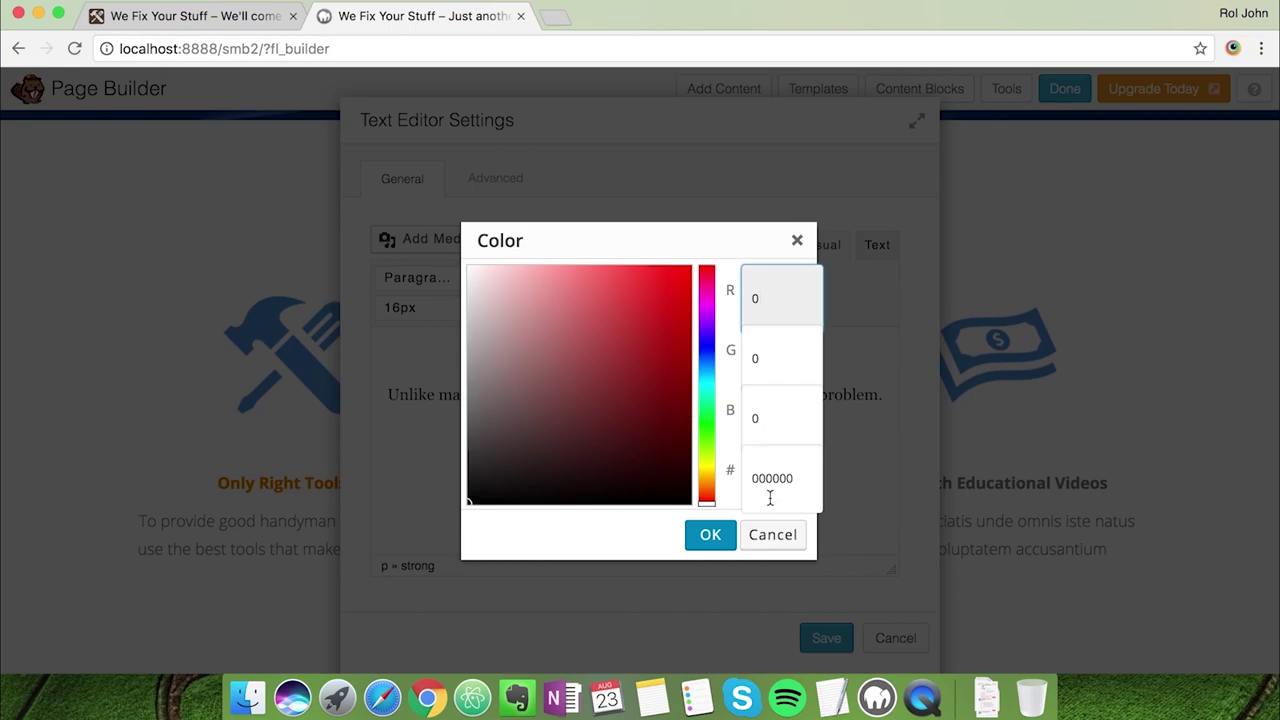
key(super+v)
click(718, 533)
click(826, 638)
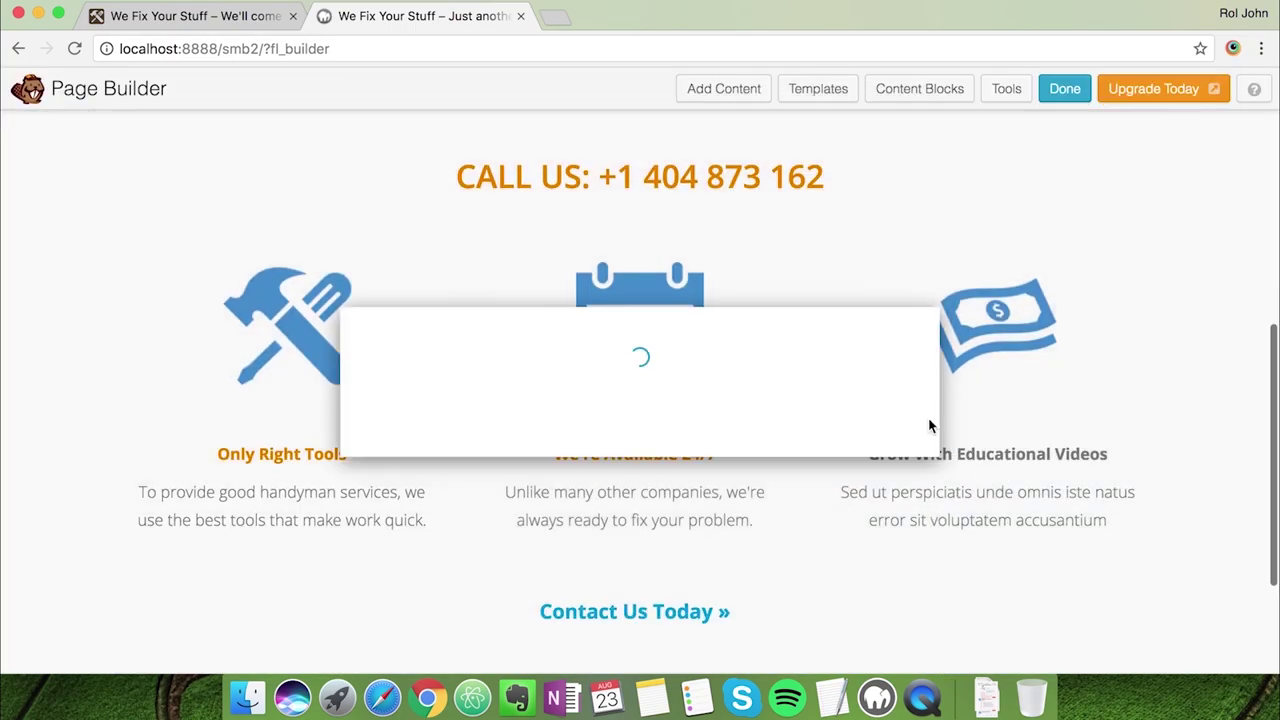
Retype the third column heading as 'We're Affordable'
key(super+alt+Left)
key(super+alt+Right)
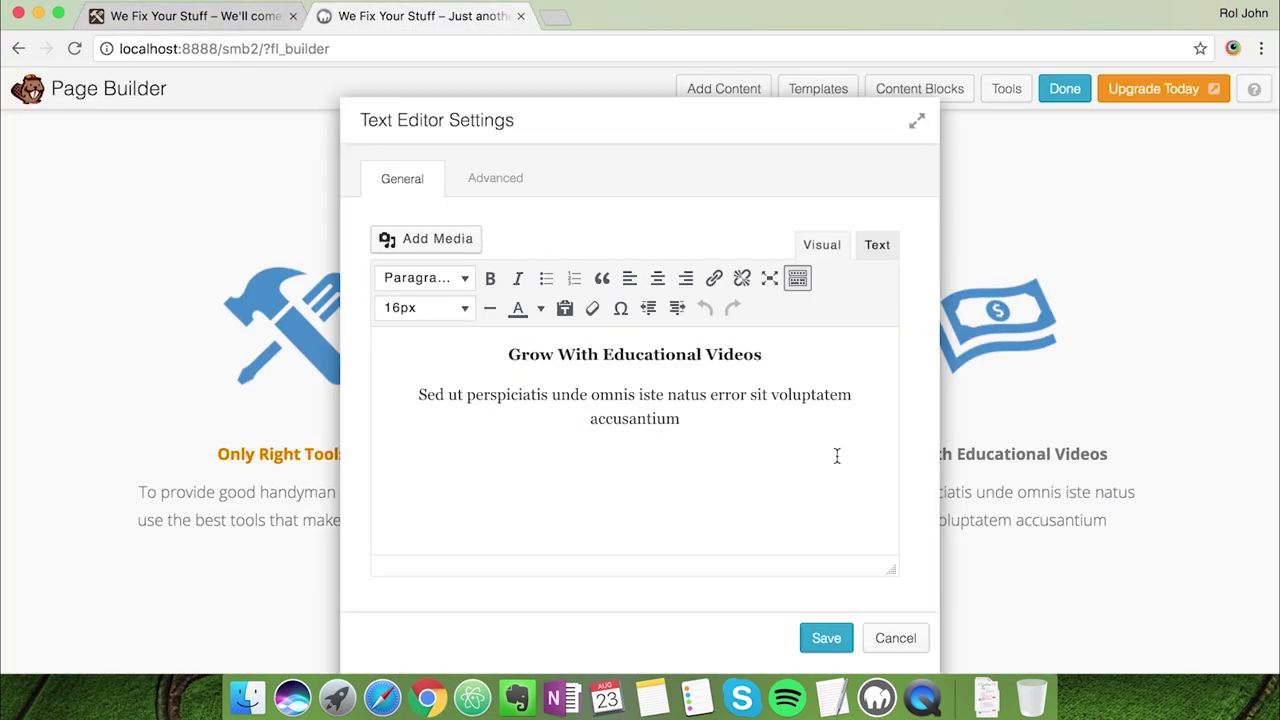
click(760, 352)
key(shift+Home)
text(We're Affordable)
key(shift+Home)
Colour the 'We're Affordable' heading with custom hex e87e04
click(540, 308)
click(545, 432)
key(super+Tab)
key(super+c)
key(super+Tab)
click(771, 478)
key(super+v)
click(710, 534)
Replace the old paragraph with the live site's 'Our handymen' $40-per-hour text and save
click(170, 14)
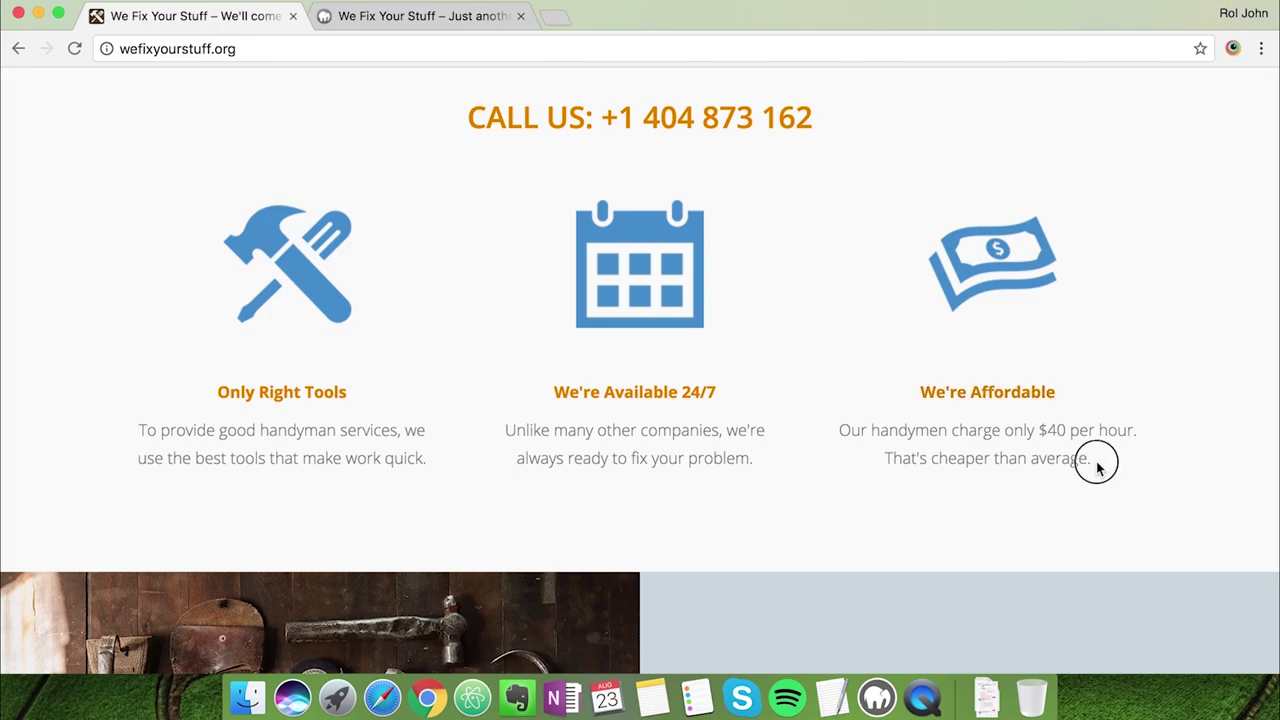
click(430, 16)
drag(723, 446, 420, 380)
key(super+v)
click(823, 637)
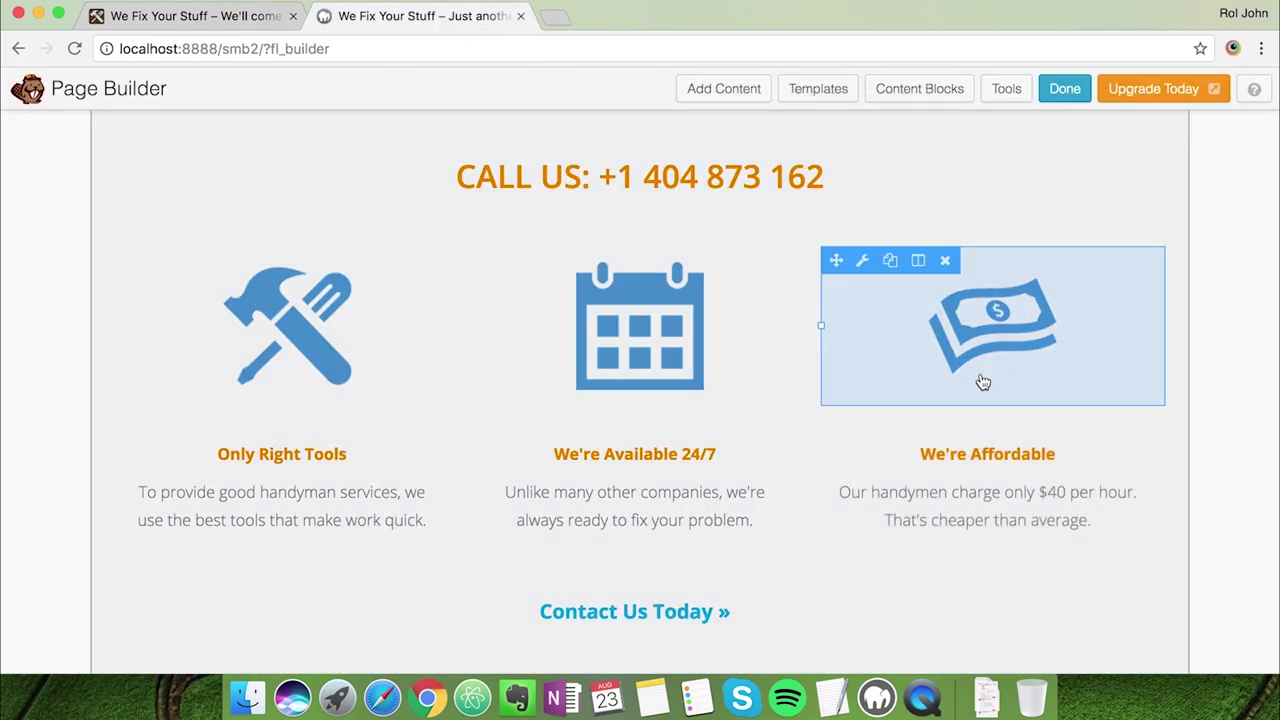
Delete the Contact Us Today module, then compare against the live site
scroll(701, 508, down, 2)
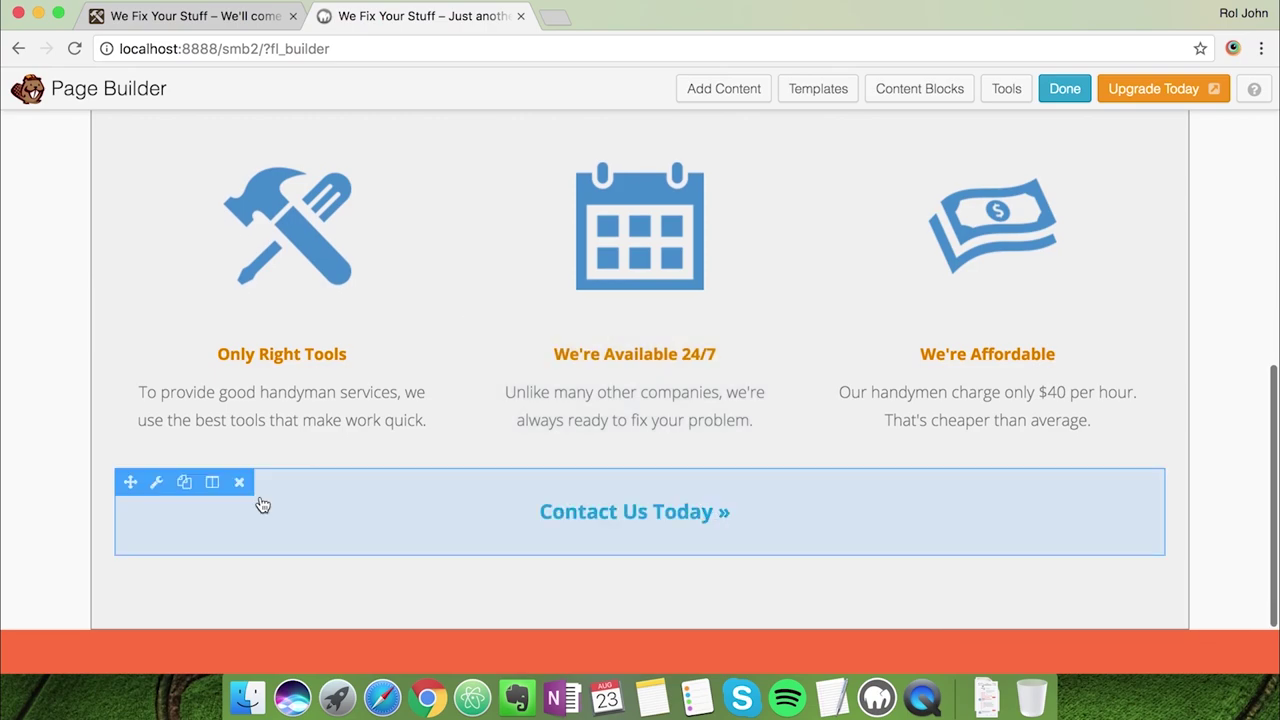
click(239, 482)
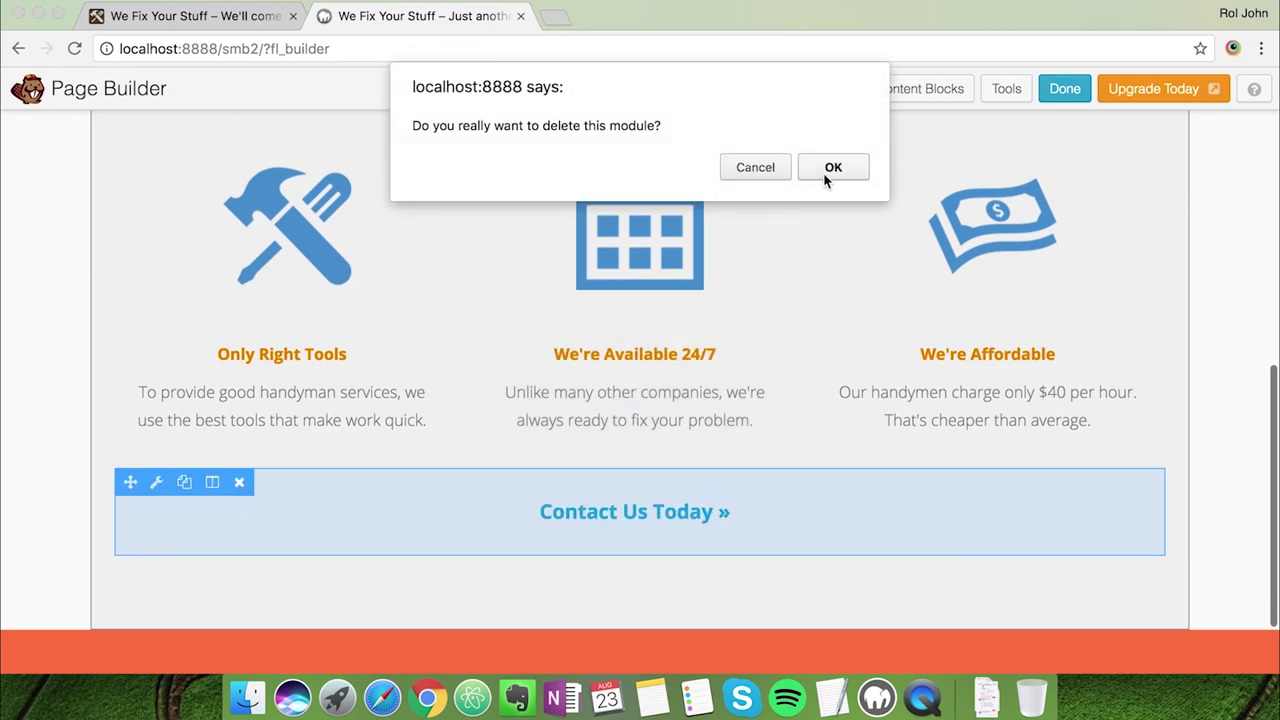
click(826, 172)
click(243, 42)
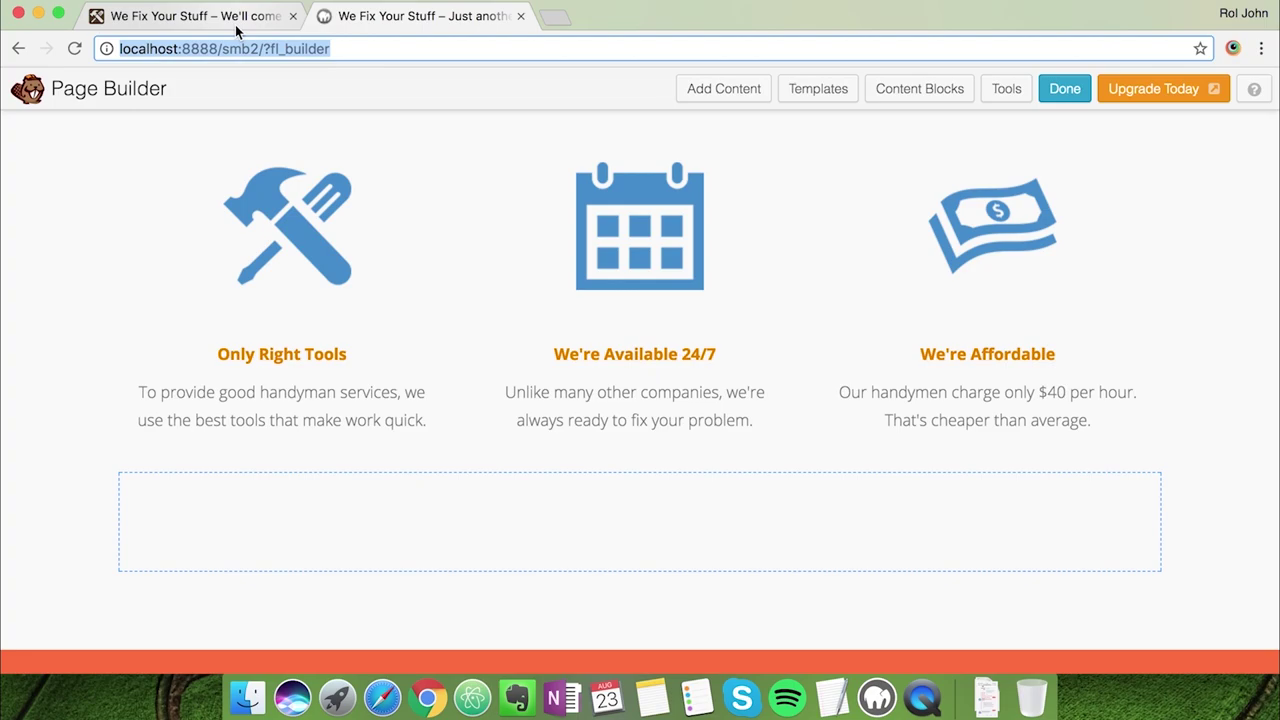
click(233, 20)
click(372, 20)
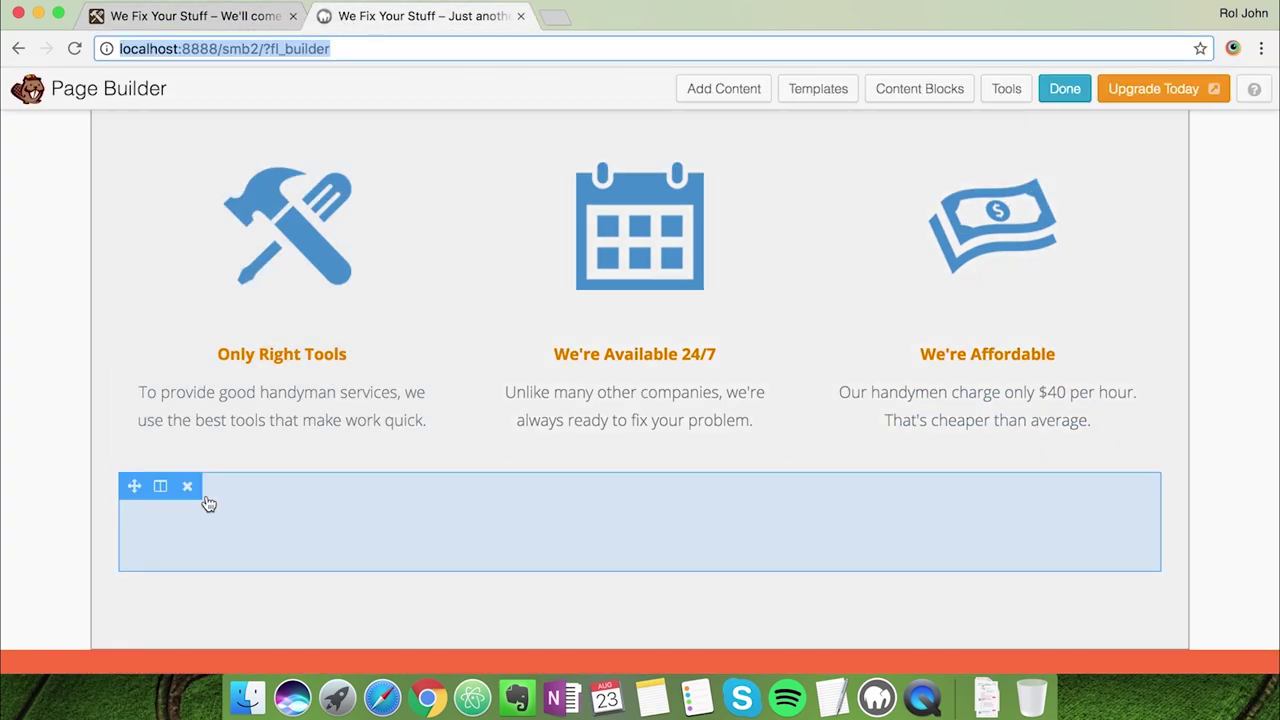
Delete the red 'Discover Whole New Worlds' row and check the live site again
scroll(342, 529, down, 3)
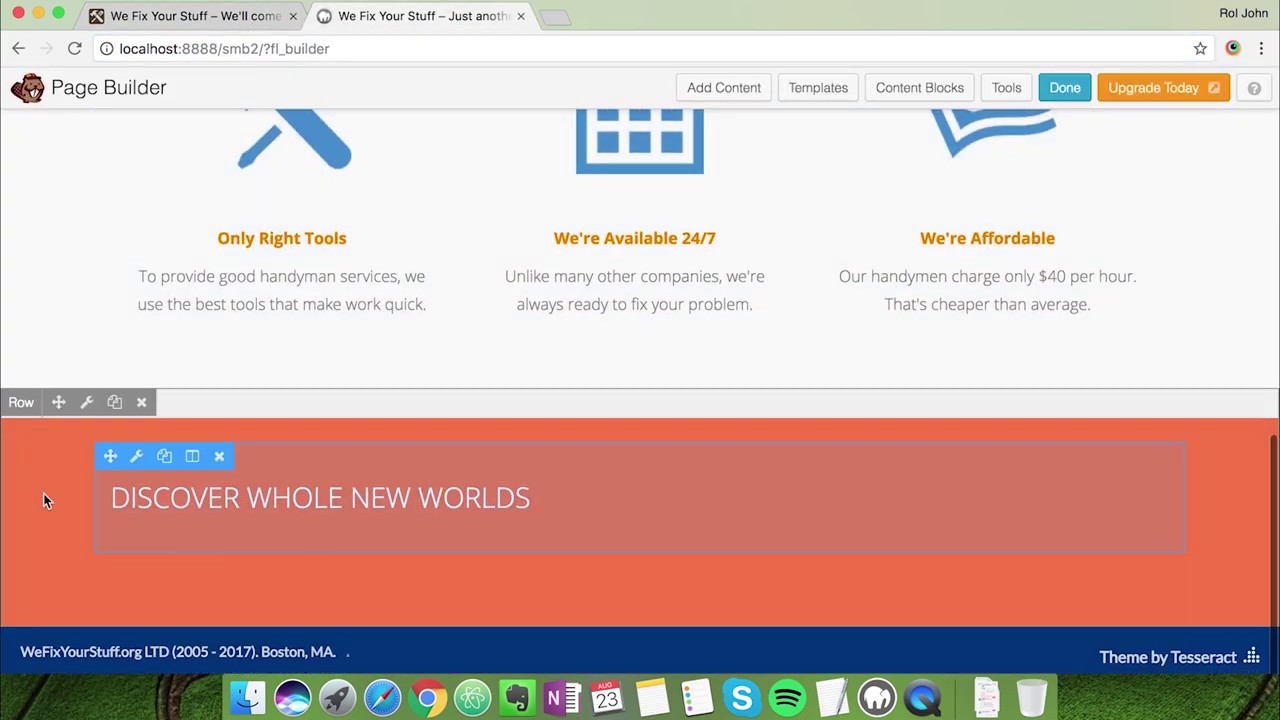
click(141, 403)
click(824, 175)
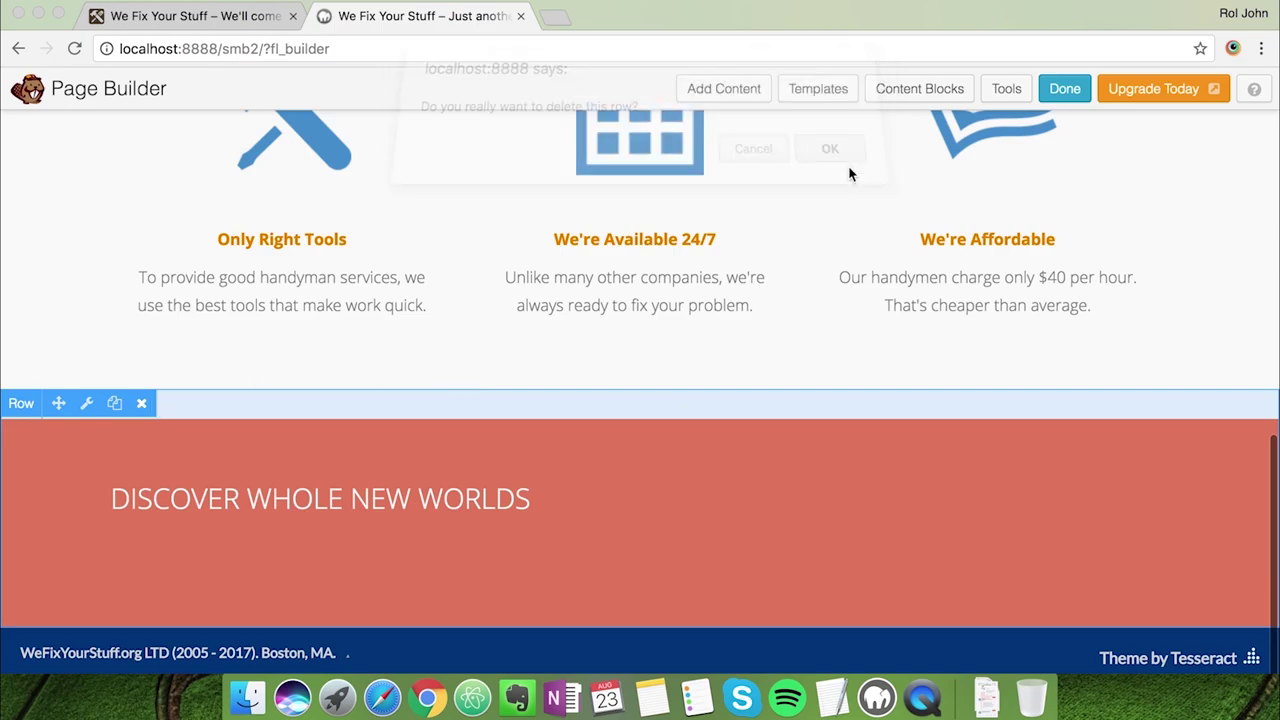
scroll(771, 380, up, 8)
scroll(773, 383, down, 5)
scroll(774, 383, up, 8)
click(233, 28)
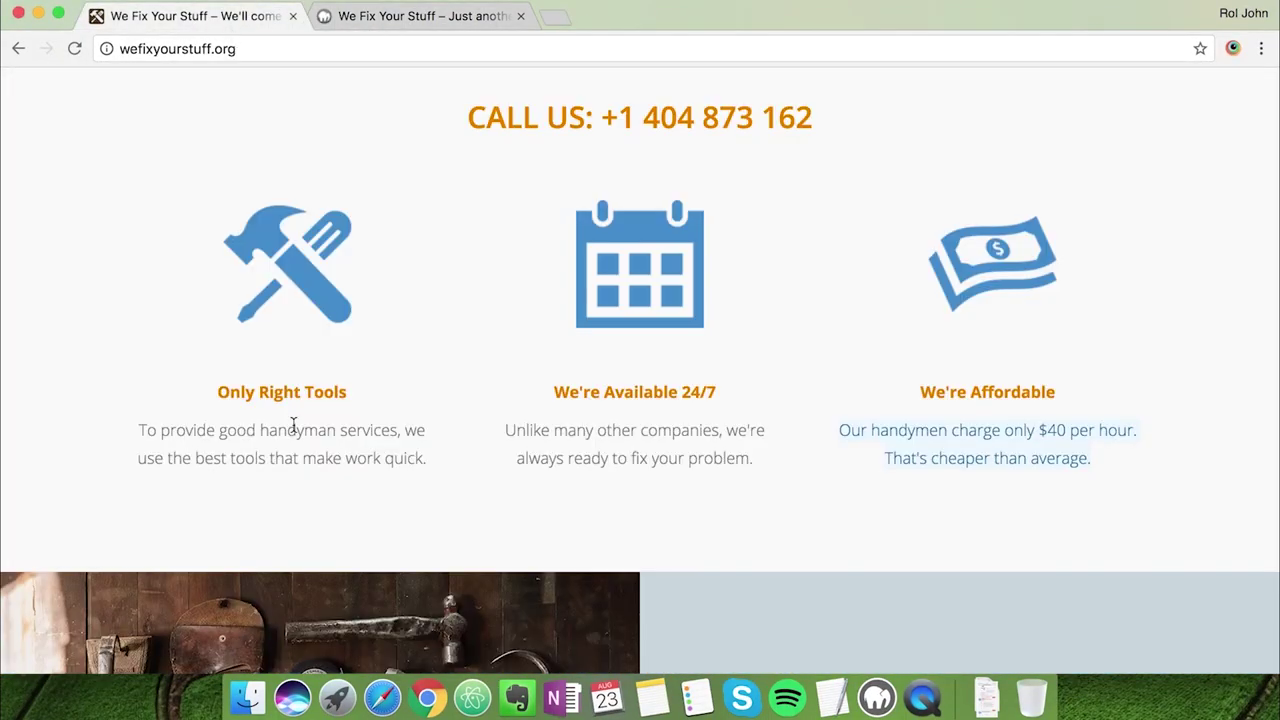
Insert the 4 Square content block (cliff photo with Lorem Ipsum text) below the services section
scroll(293, 428, down, 10)
scroll(293, 428, down, 5)
scroll(293, 428, up, 8)
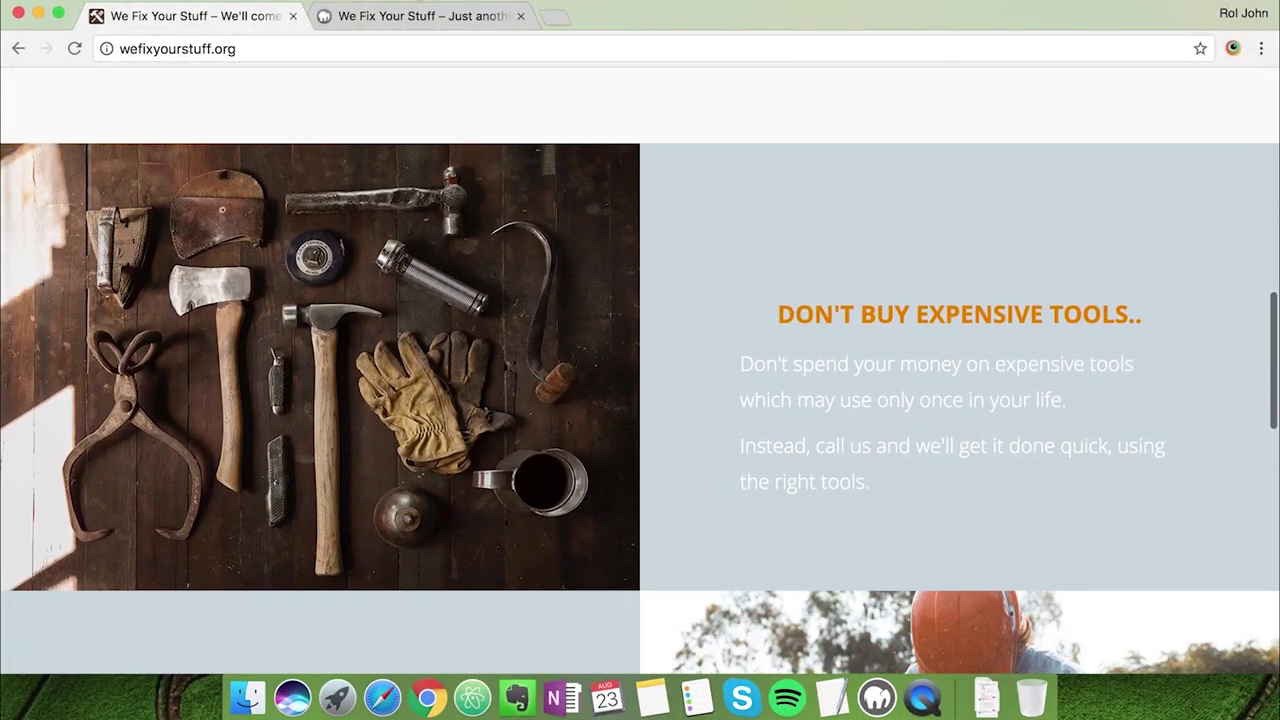
click(414, 15)
scroll(452, 300, down, 15)
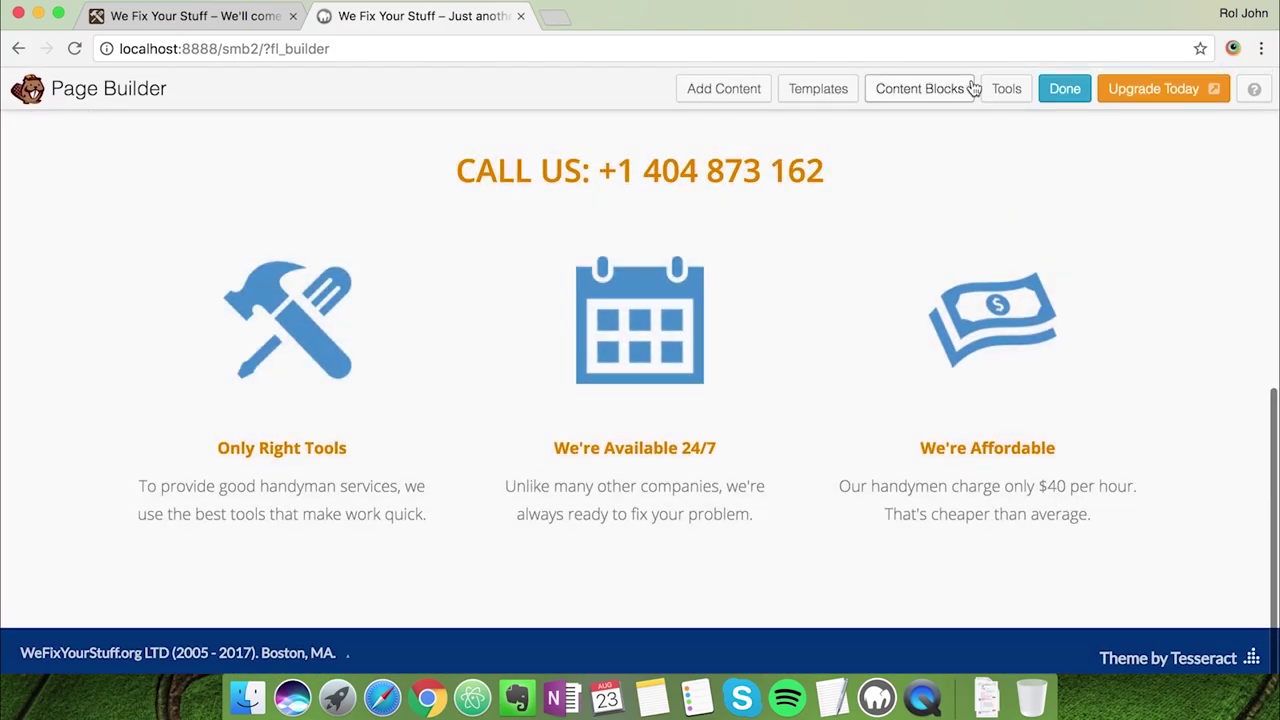
click(920, 89)
scroll(834, 440, down, 5)
scroll(834, 438, up, 10)
scroll(831, 437, down, 3)
click(478, 452)
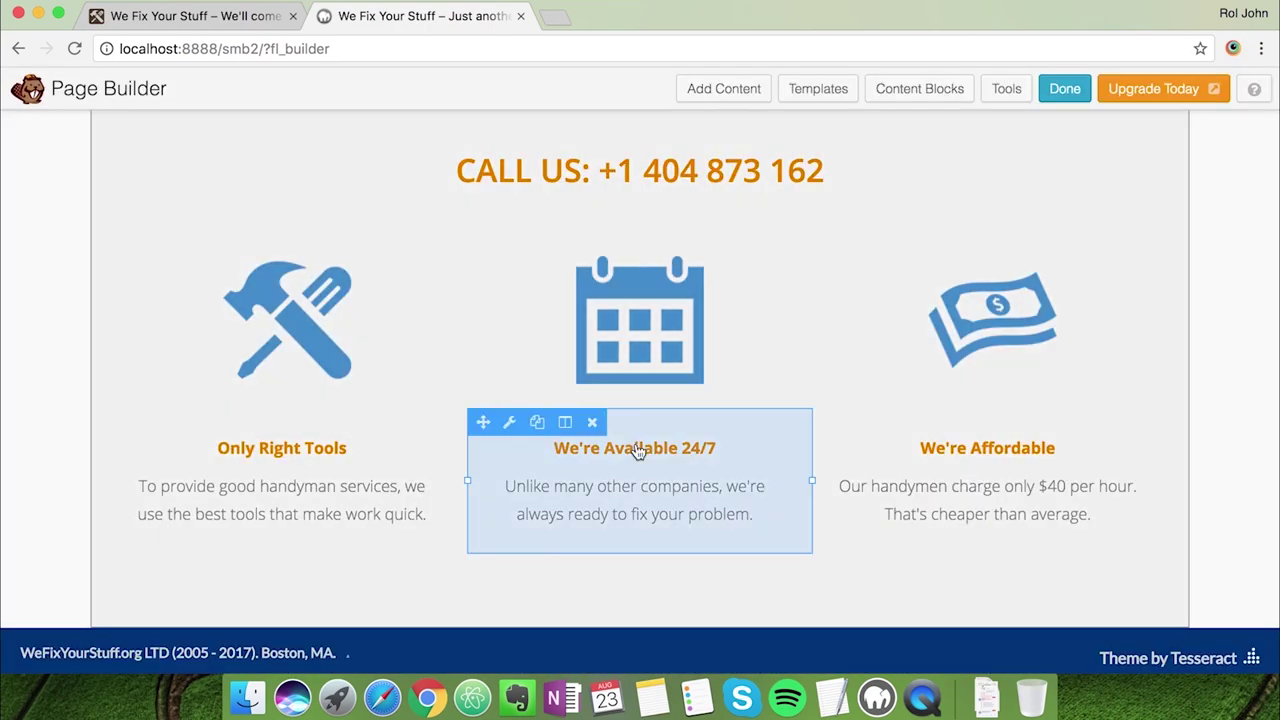
scroll(636, 443, down, 5)
scroll(636, 443, down, 5)
scroll(450, 330, up, 1)
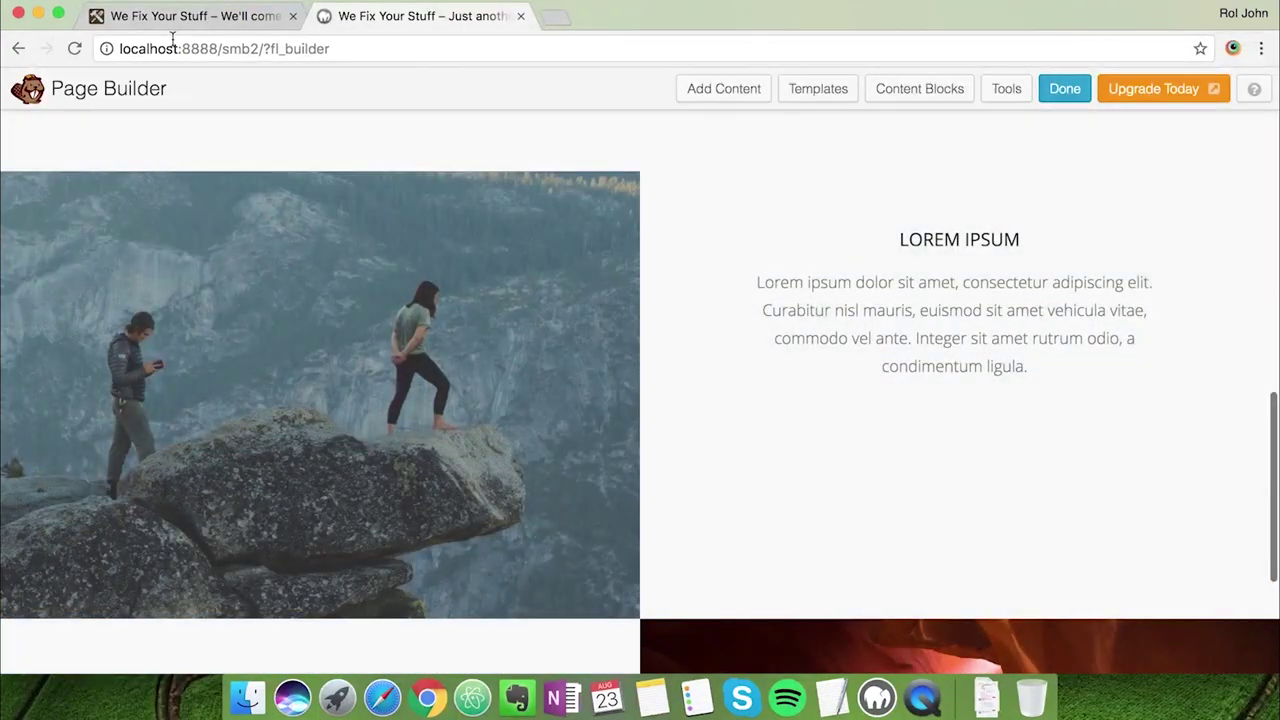
Set the 4 Square row's background type to Color with #c9d6db and save the row settings
click(175, 18)
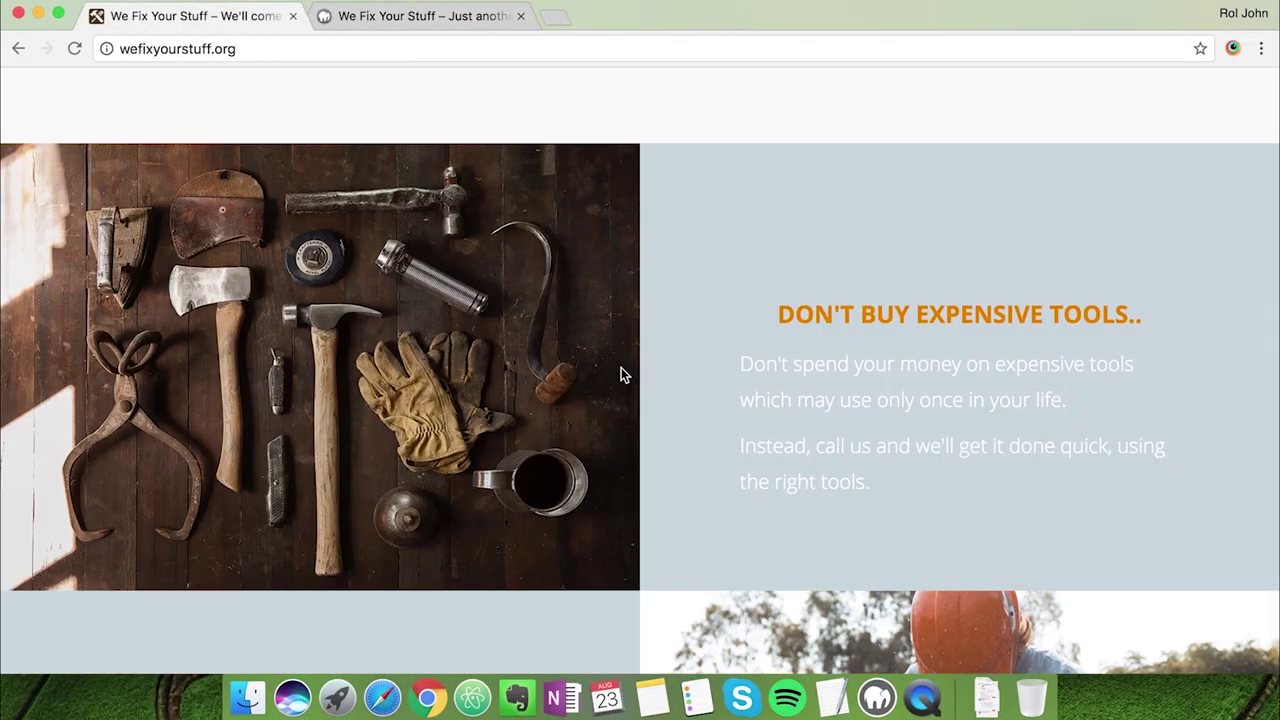
key(ctrl+Tab)
scroll(809, 432, down, 1)
scroll(137, 274, up, 2)
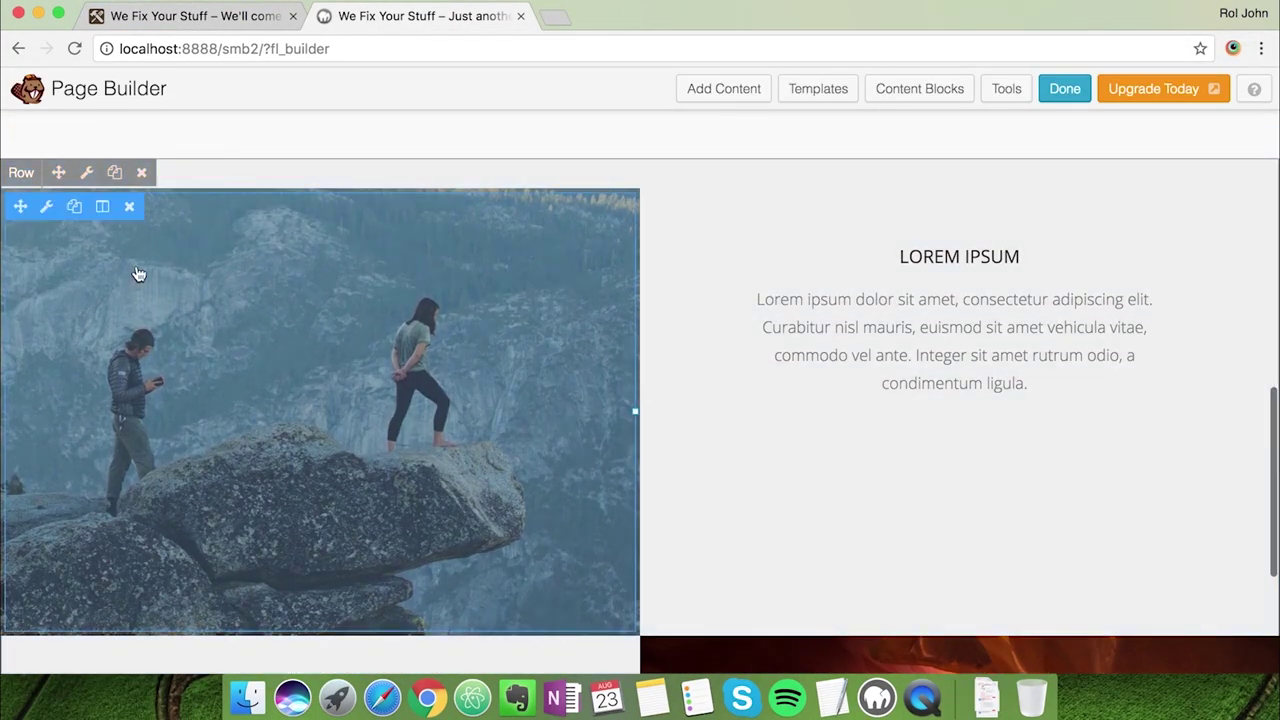
click(86, 175)
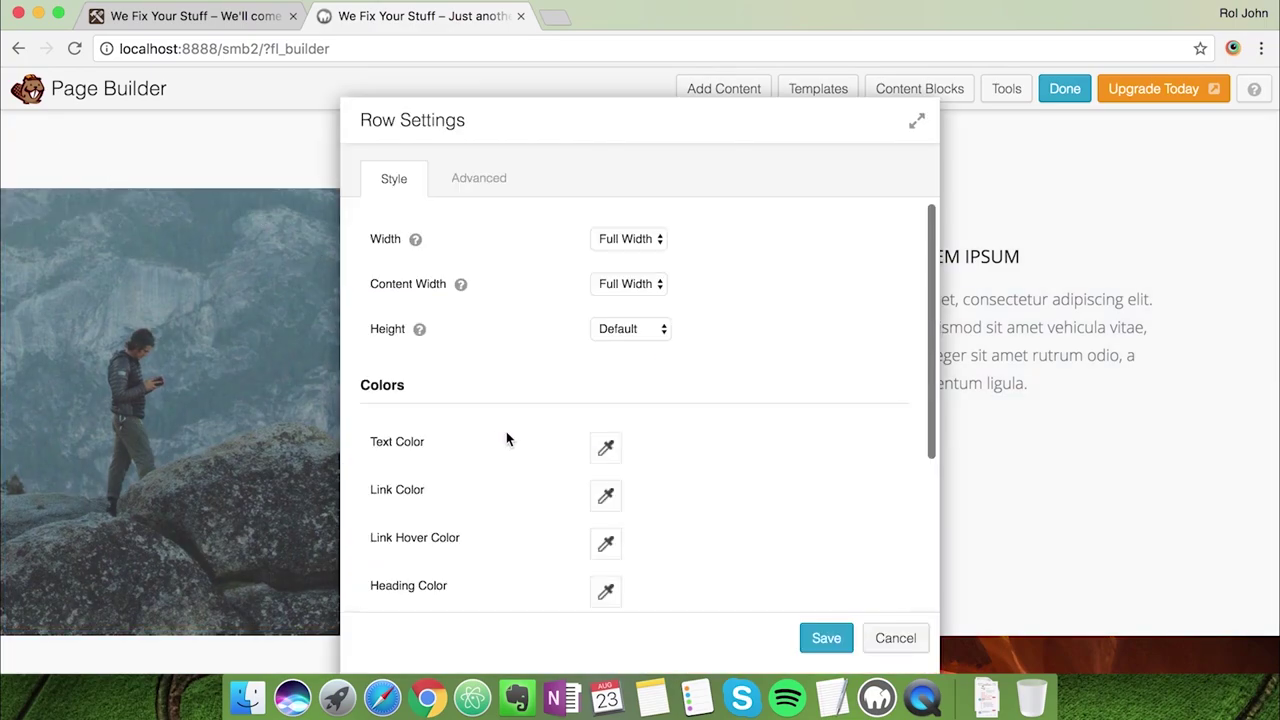
scroll(534, 340, down, 5)
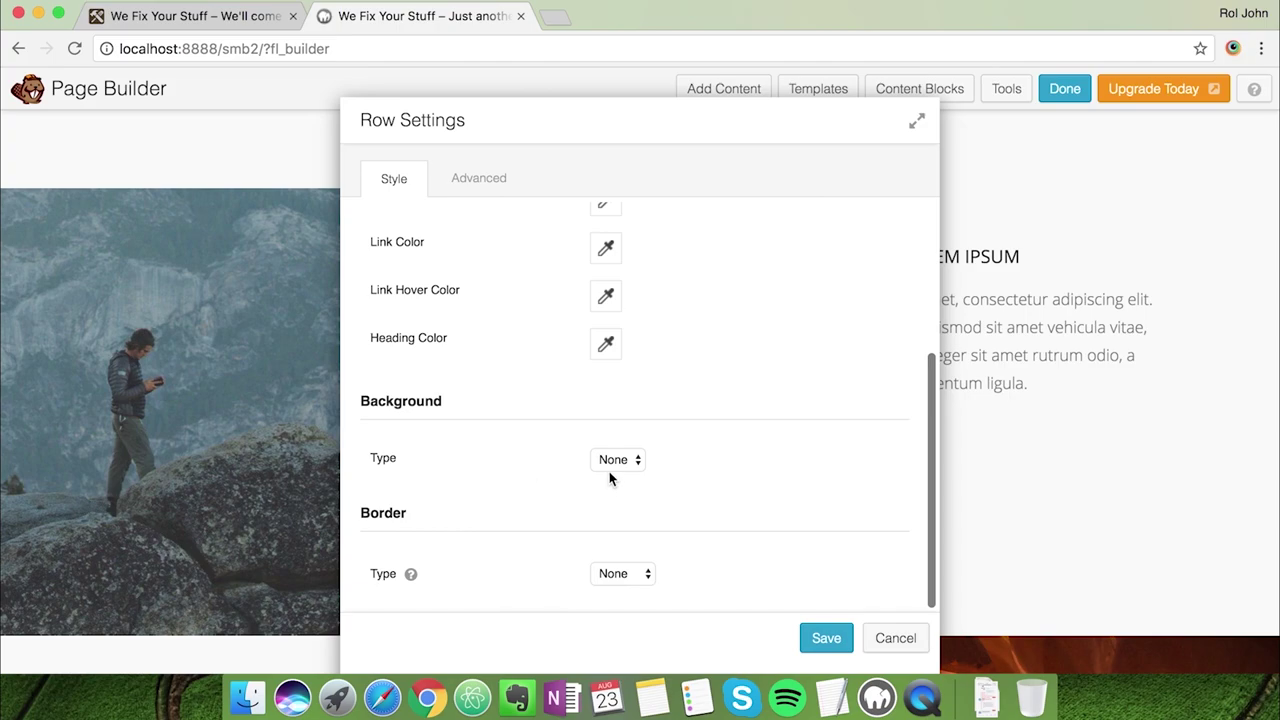
click(612, 462)
click(620, 476)
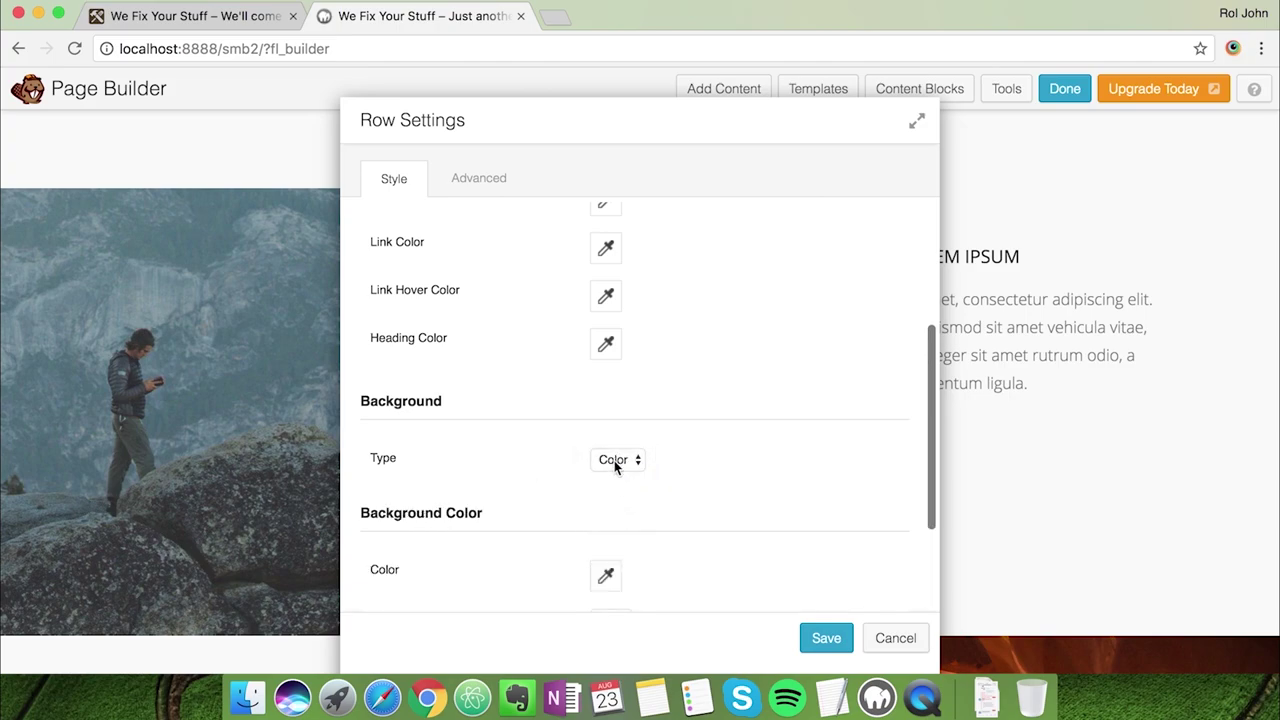
click(607, 575)
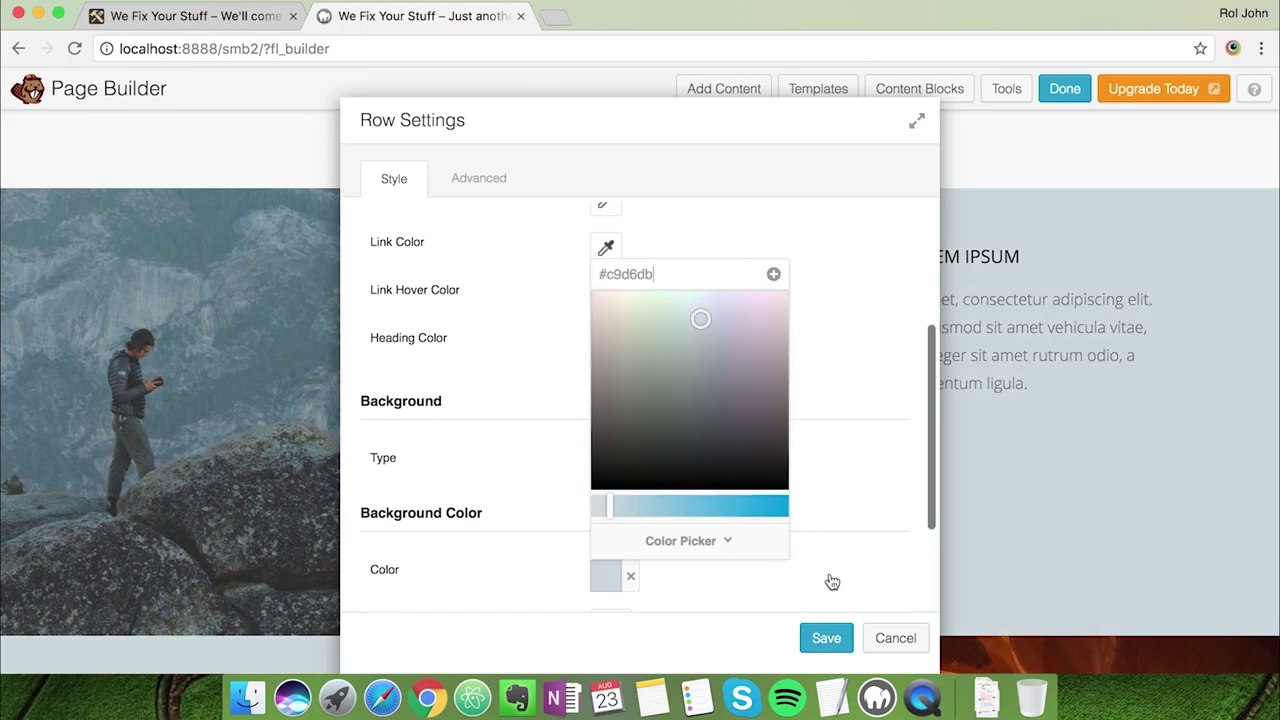
click(832, 582)
scroll(777, 597, down, 4)
click(822, 638)
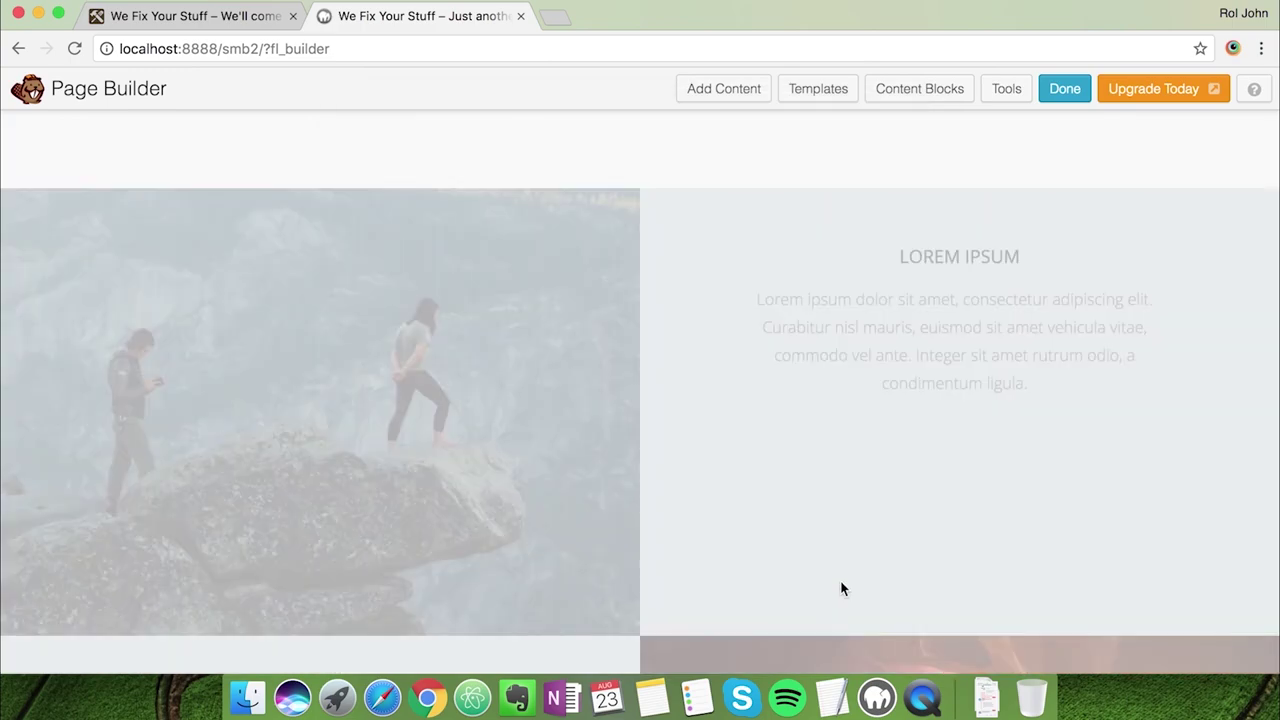
scroll(843, 471, down, 5)
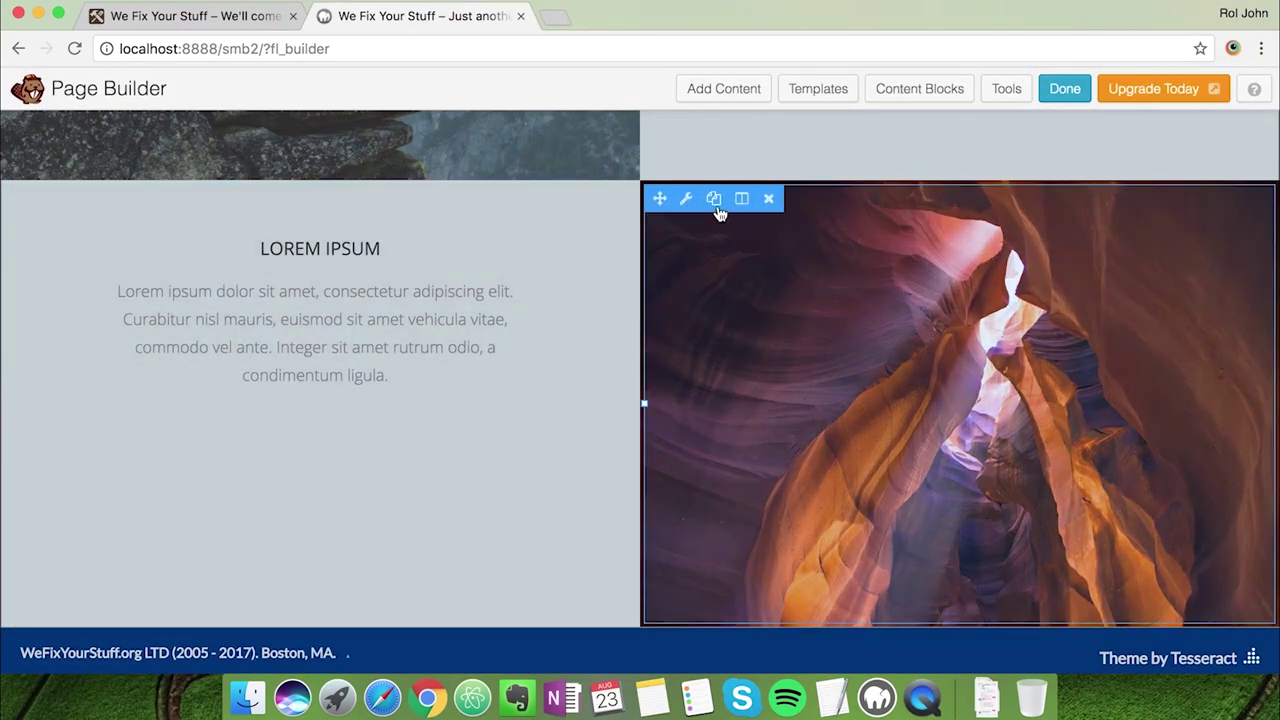
Duplicate the canyon photo module and drag the copy to a new spot
click(715, 203)
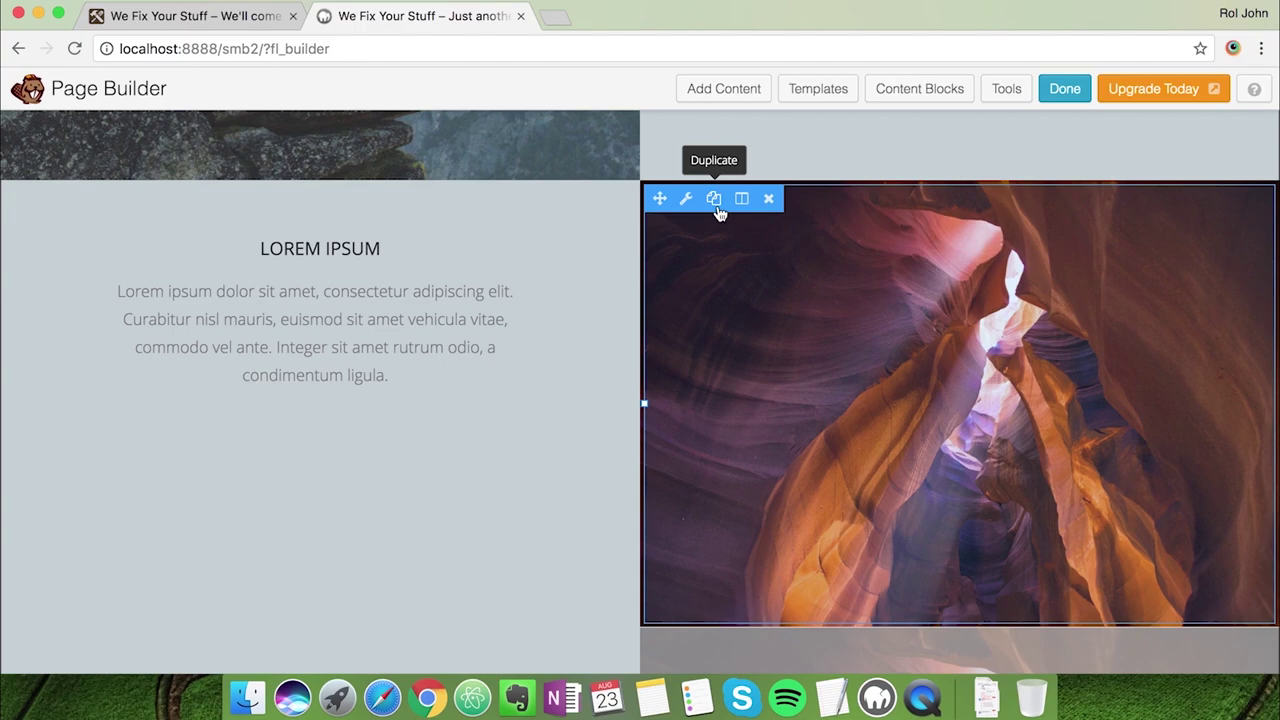
scroll(467, 557, down, 5)
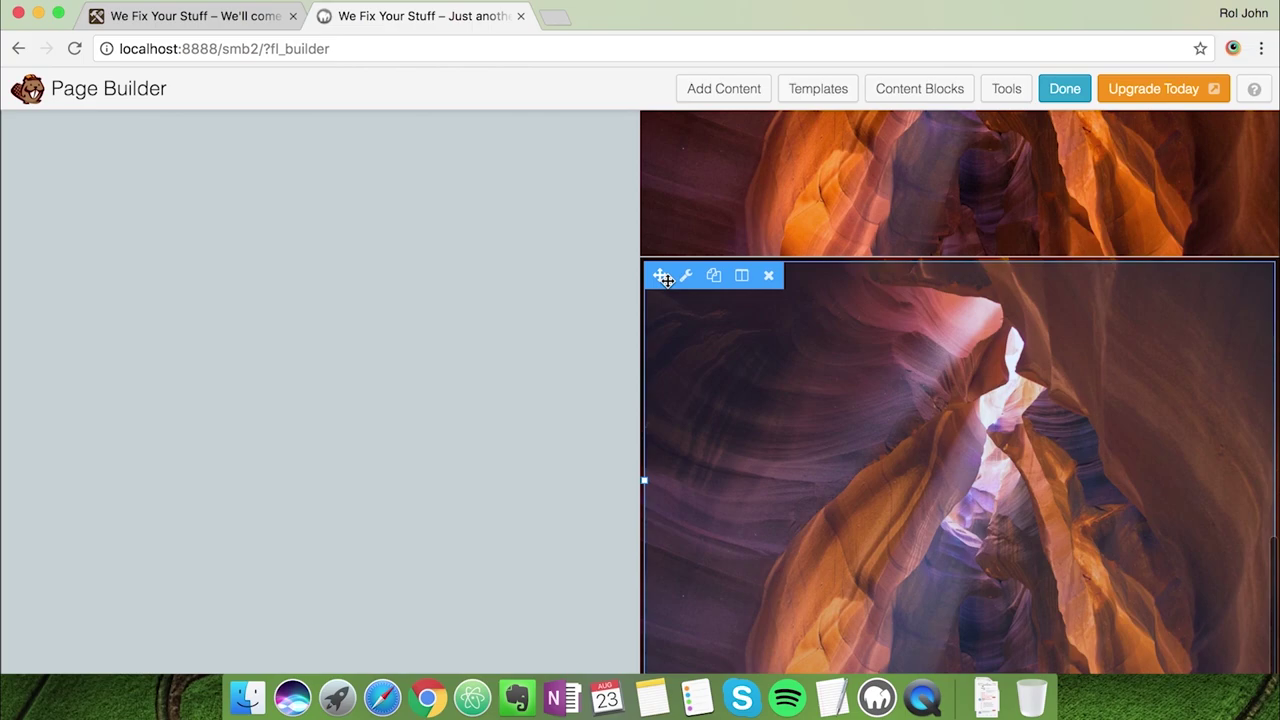
drag(666, 279, 520, 590)
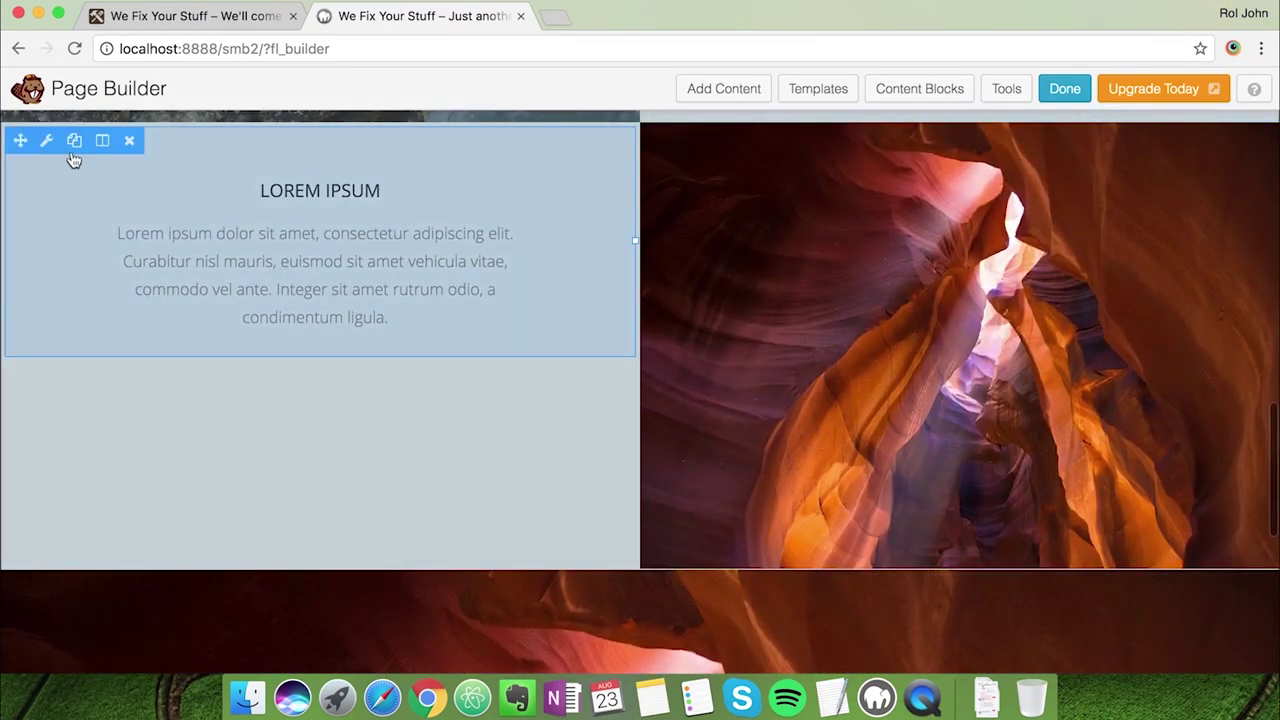
Duplicate the Lorem Ipsum text module and drag the copy to a new position
click(74, 142)
scroll(74, 148, down, 2)
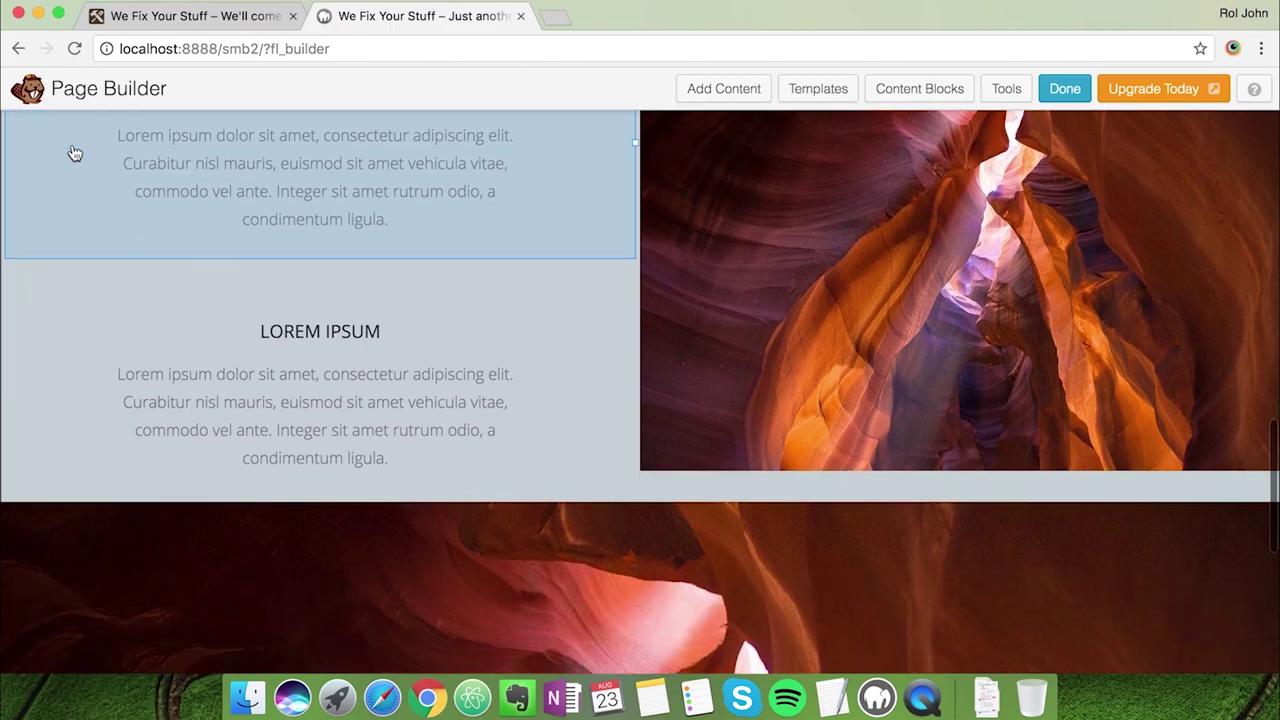
scroll(143, 390, down, 3)
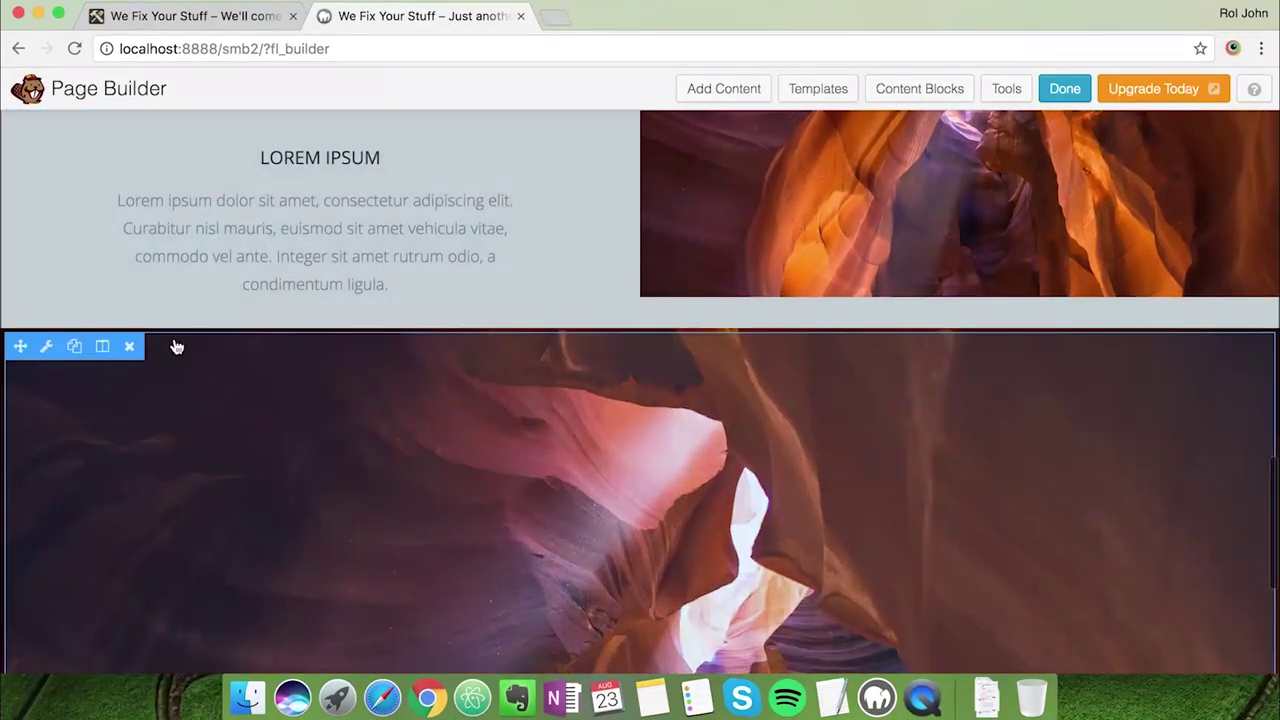
scroll(174, 343, up, 1)
drag(20, 167, 1262, 543)
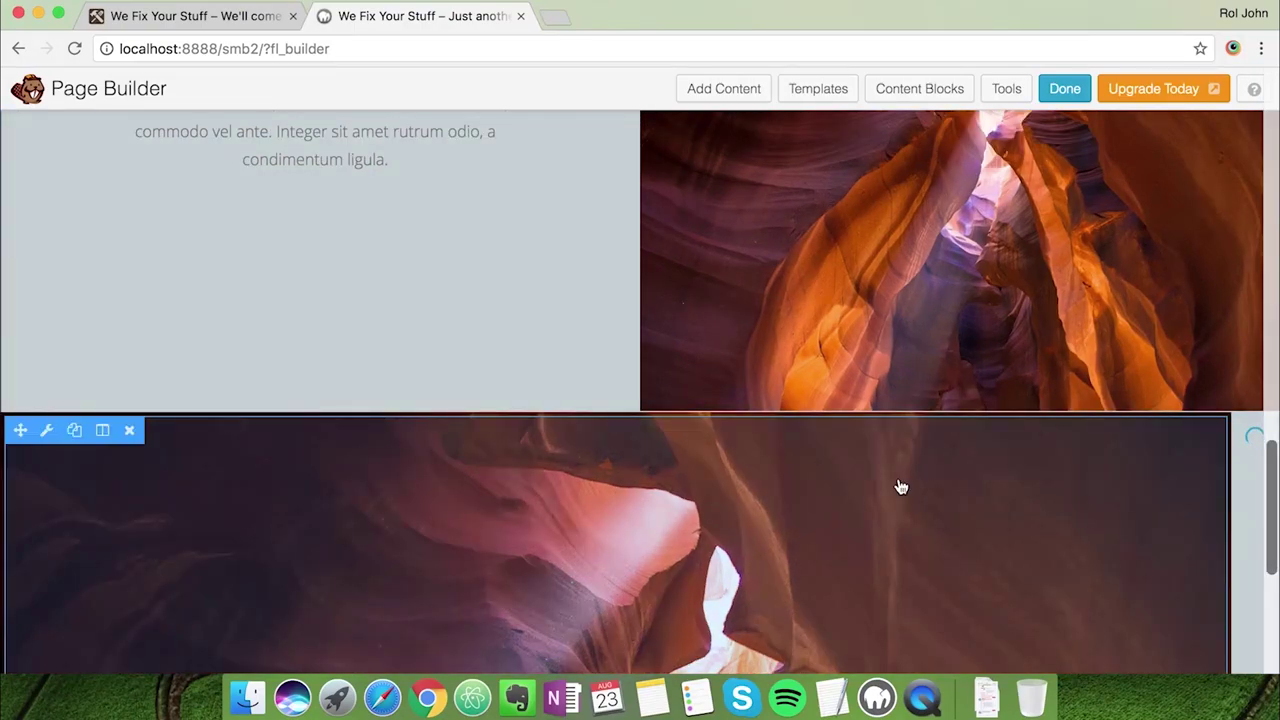
scroll(900, 484, down, 3)
scroll(900, 487, up, 5)
scroll(900, 487, up, 5)
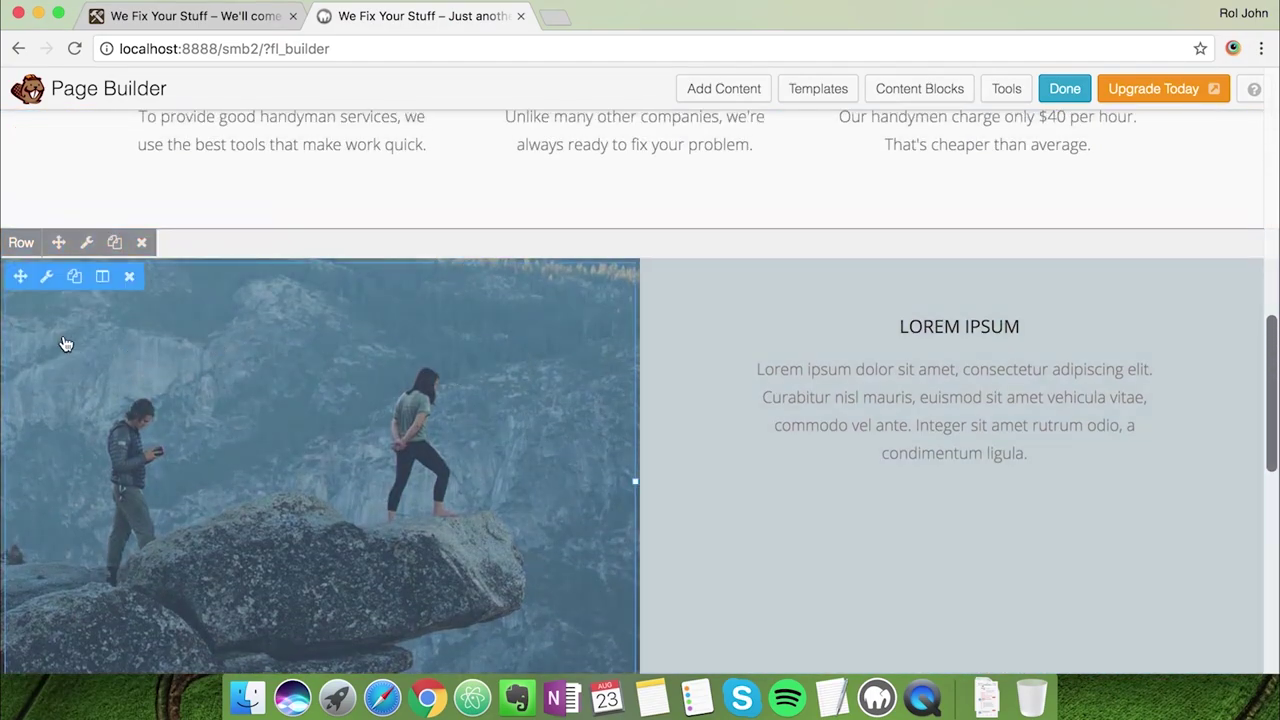
Replace the climber photo with home-tools.jpg from the Media Library and save the photo module
click(63, 344)
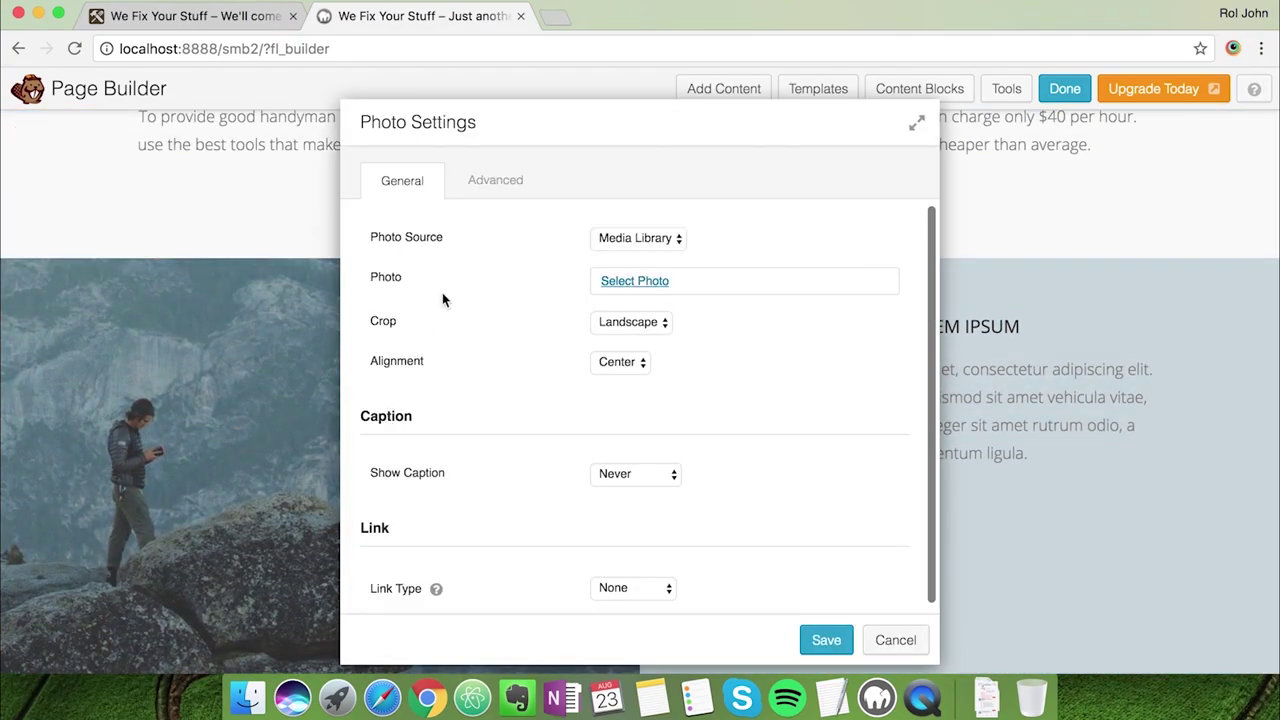
click(652, 280)
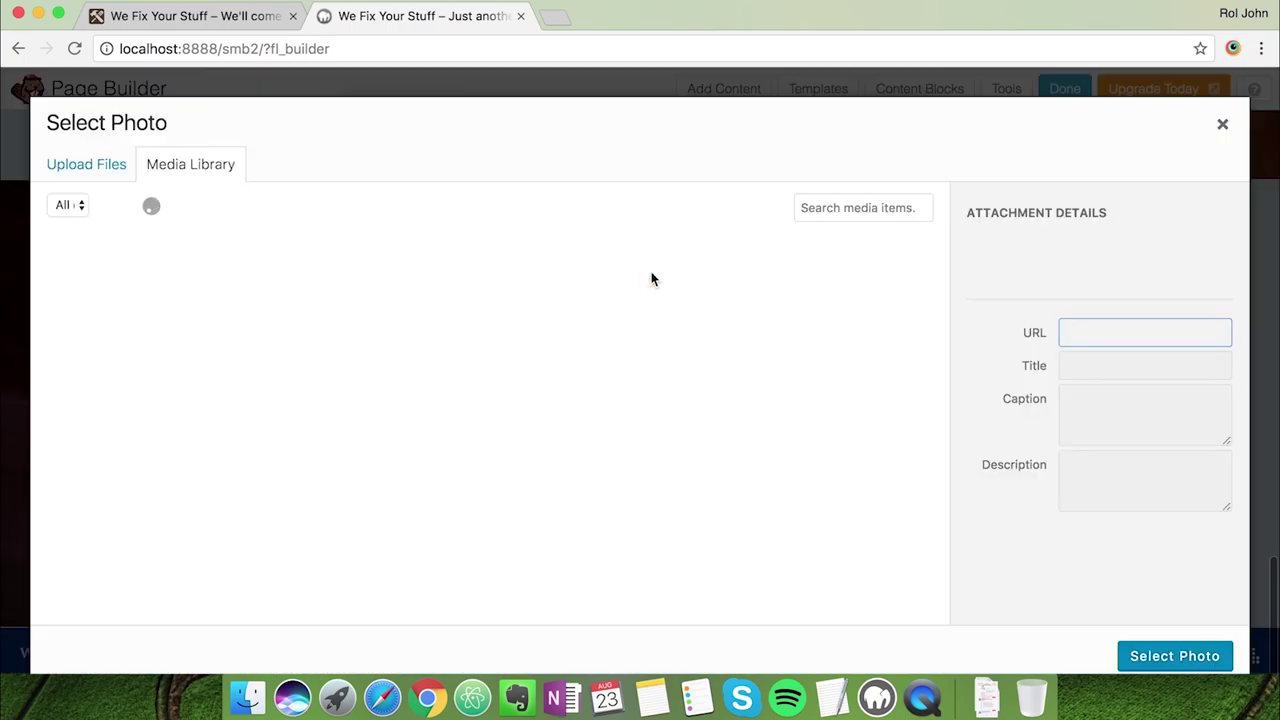
click(245, 697)
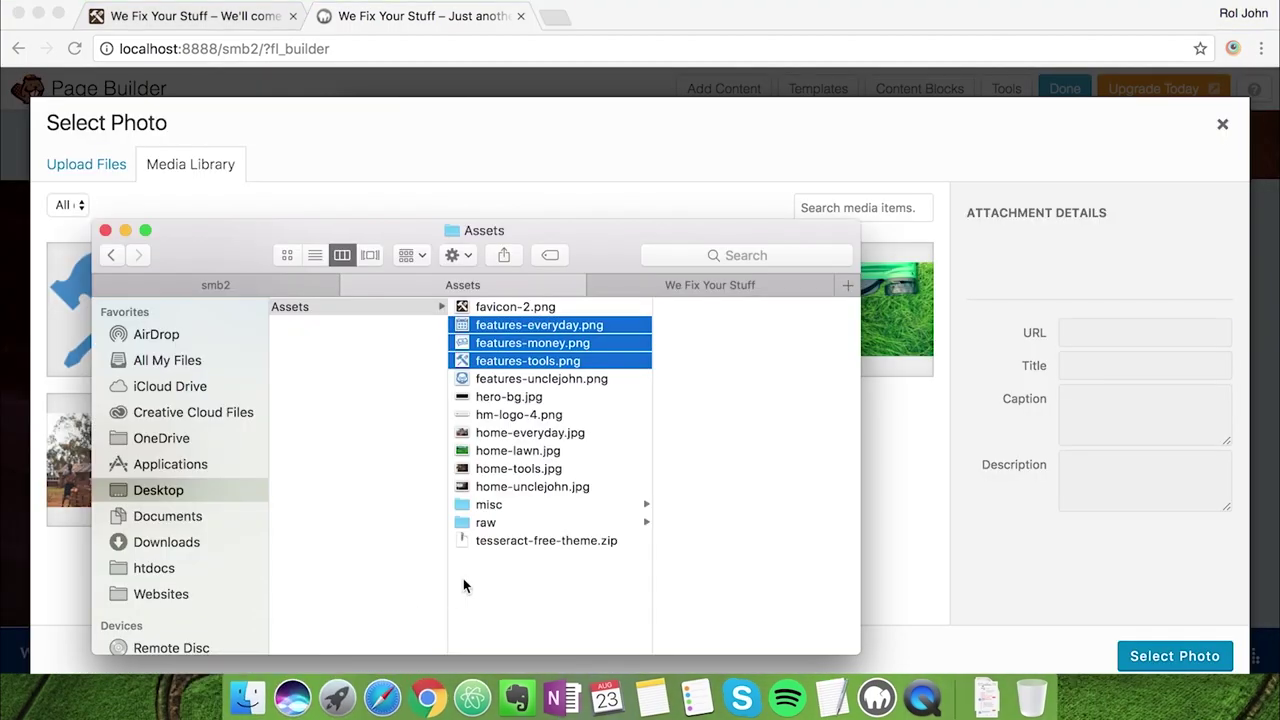
click(507, 451)
click(506, 437)
key(Down)
key(Down)
key(Down)
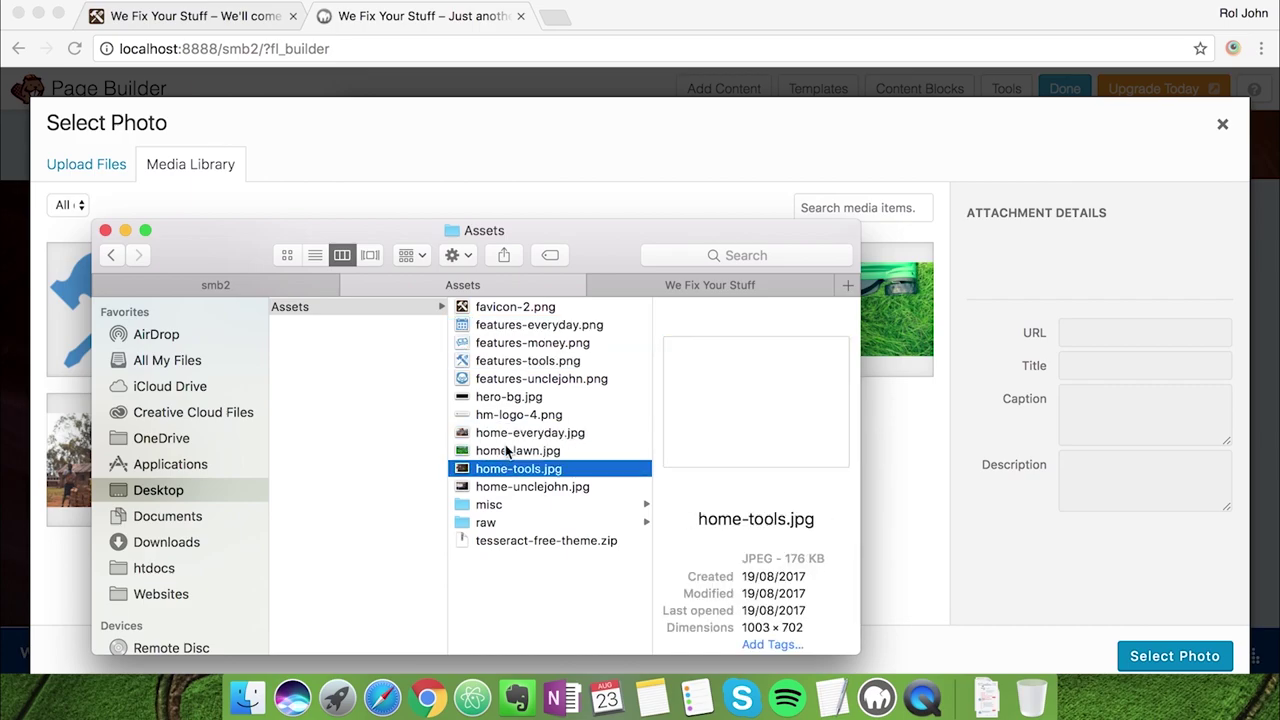
click(314, 151)
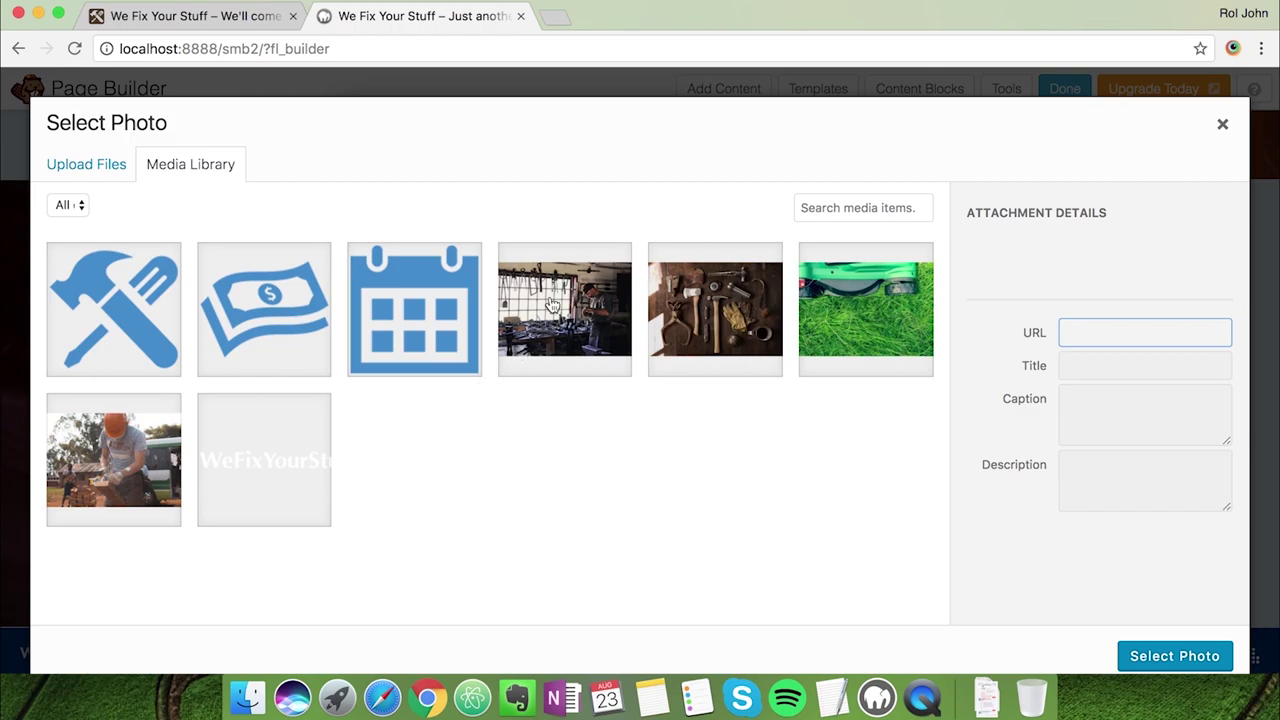
click(680, 308)
click(1160, 658)
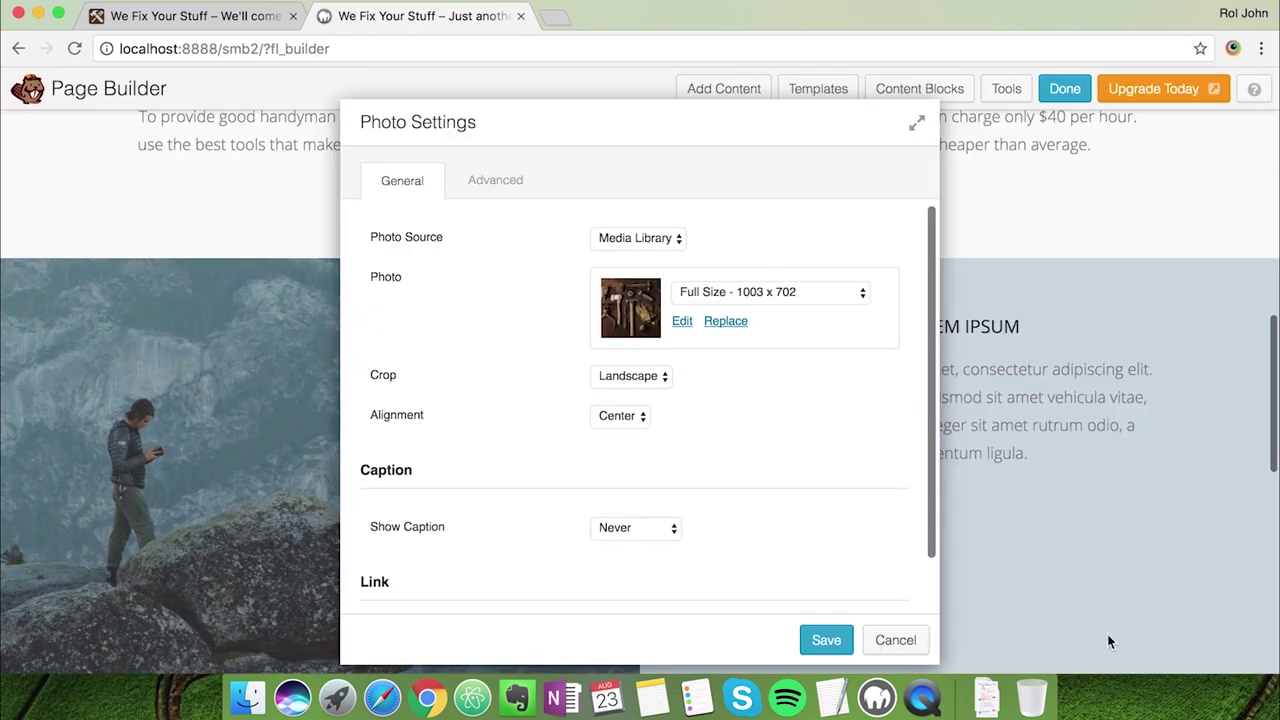
click(826, 640)
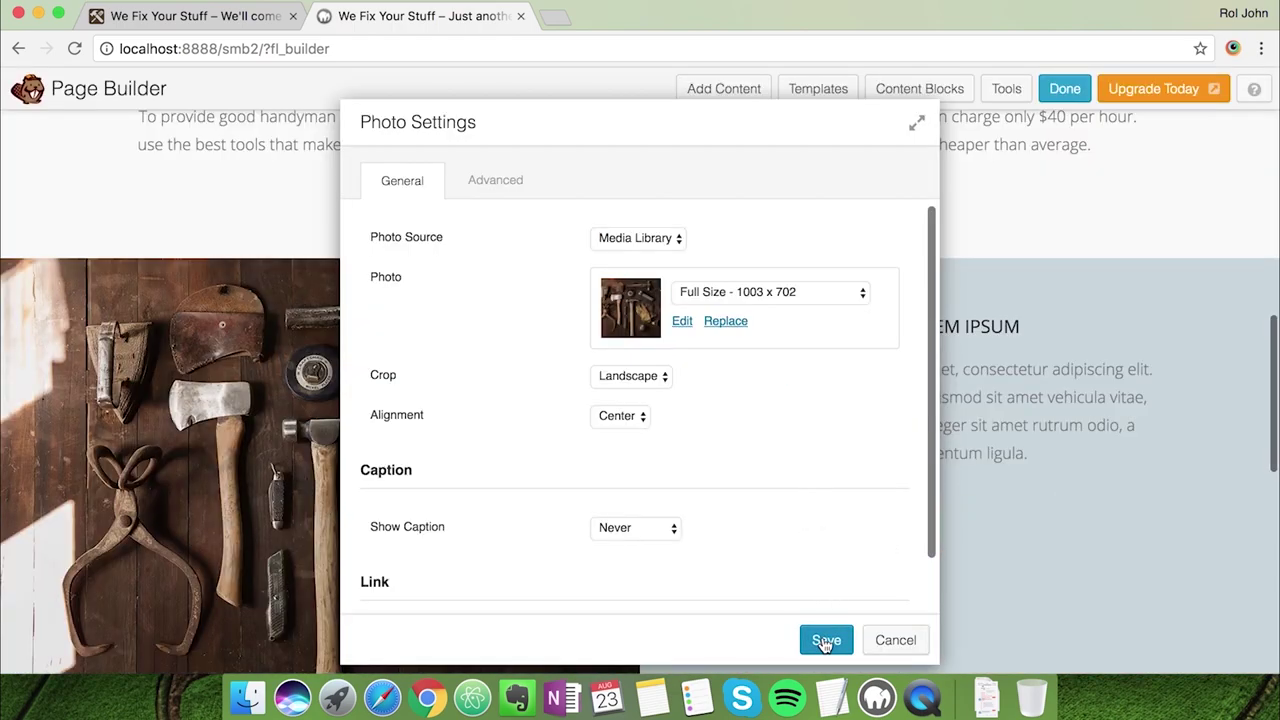
scroll(841, 590, down, 4)
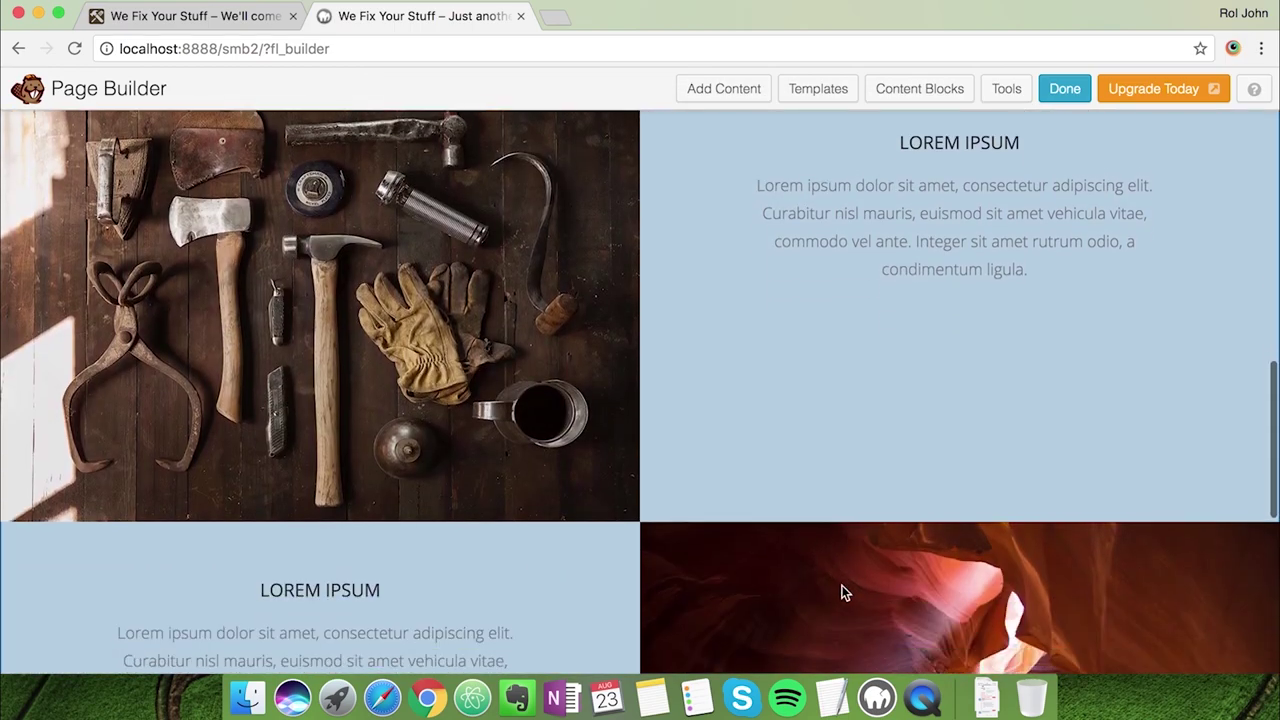
Replace the LOREM IPSUM heading with the live site's 'DON'T BUY EXPENSIVE TOOLS..' heading
click(190, 16)
scroll(444, 397, up, 1)
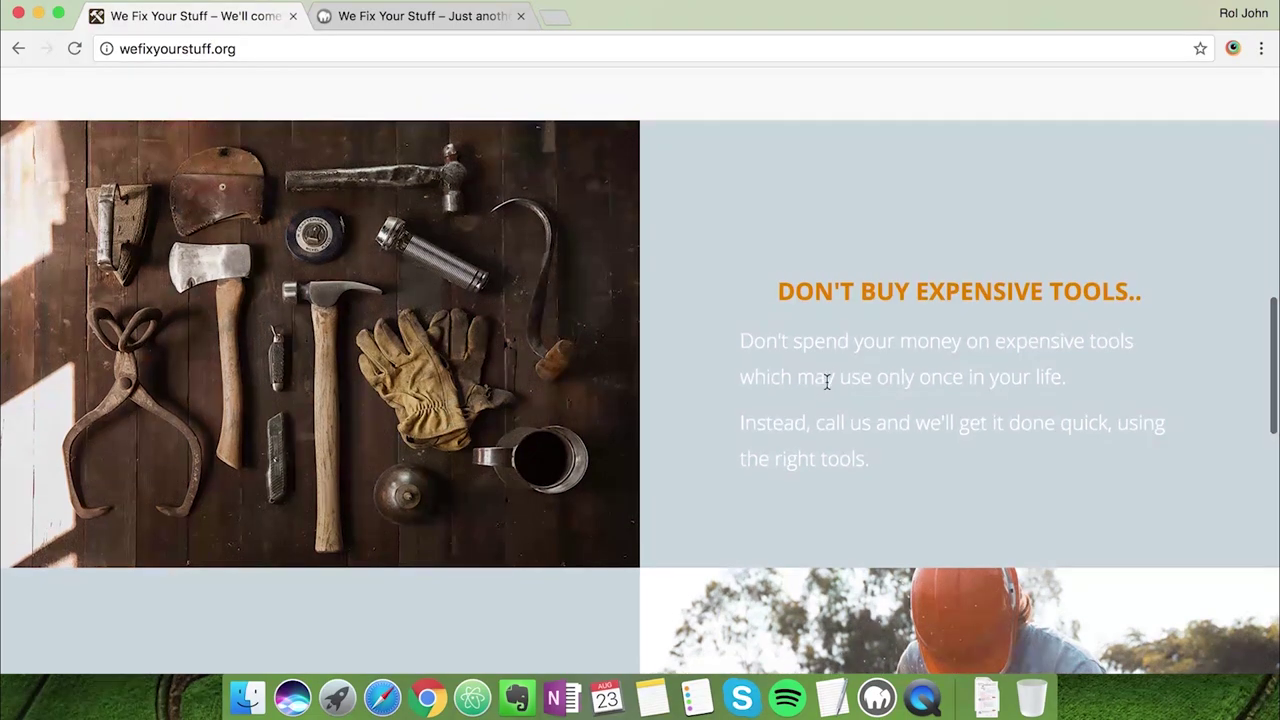
drag(781, 297, 1136, 318)
key(ctrl+c)
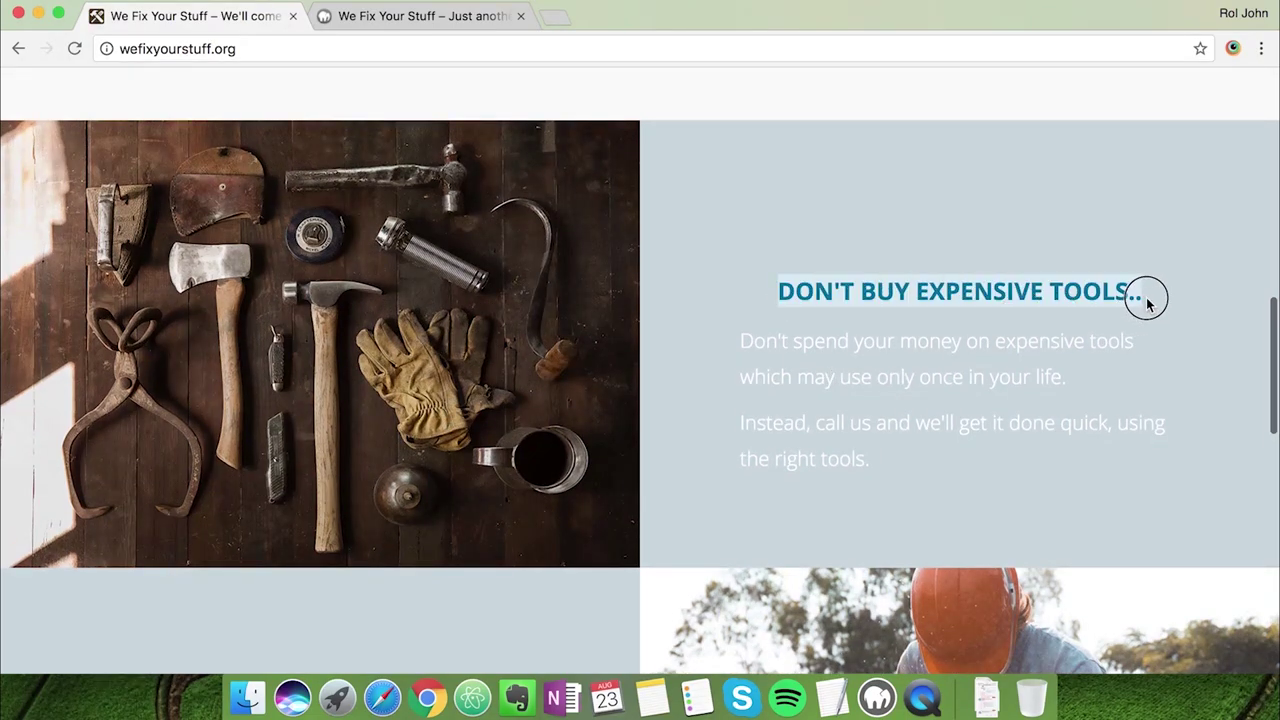
click(432, 18)
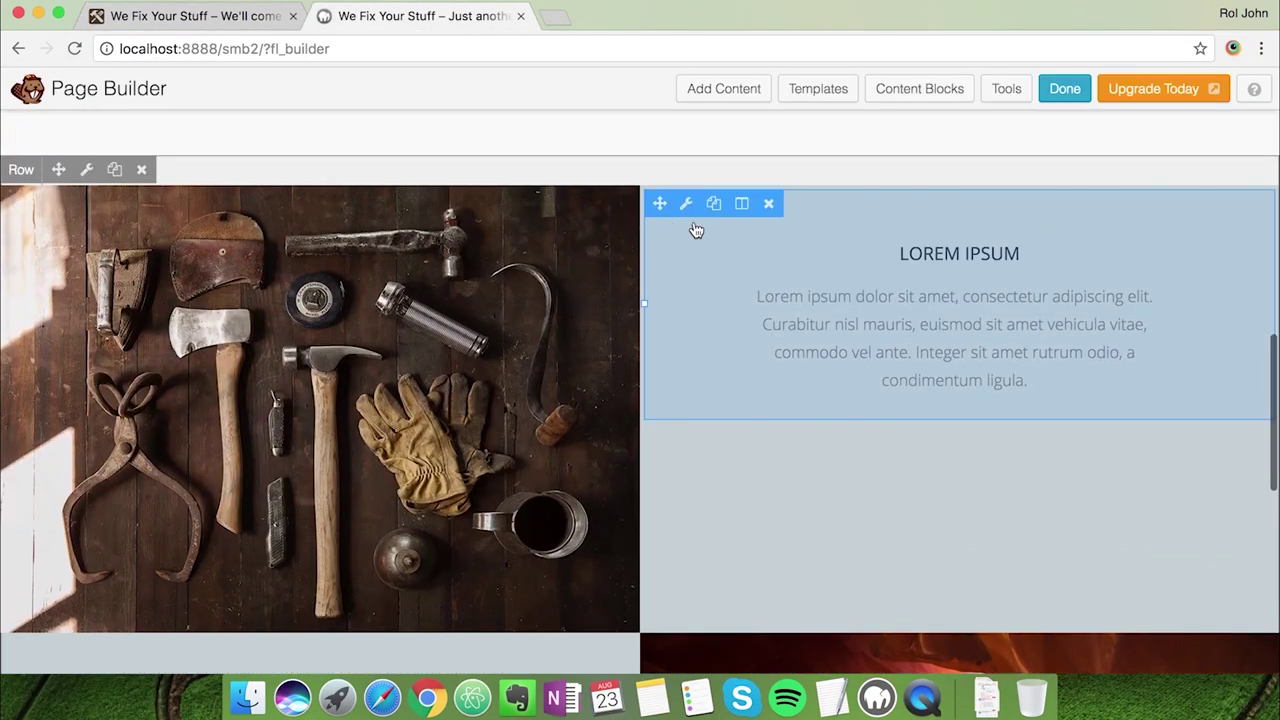
click(686, 204)
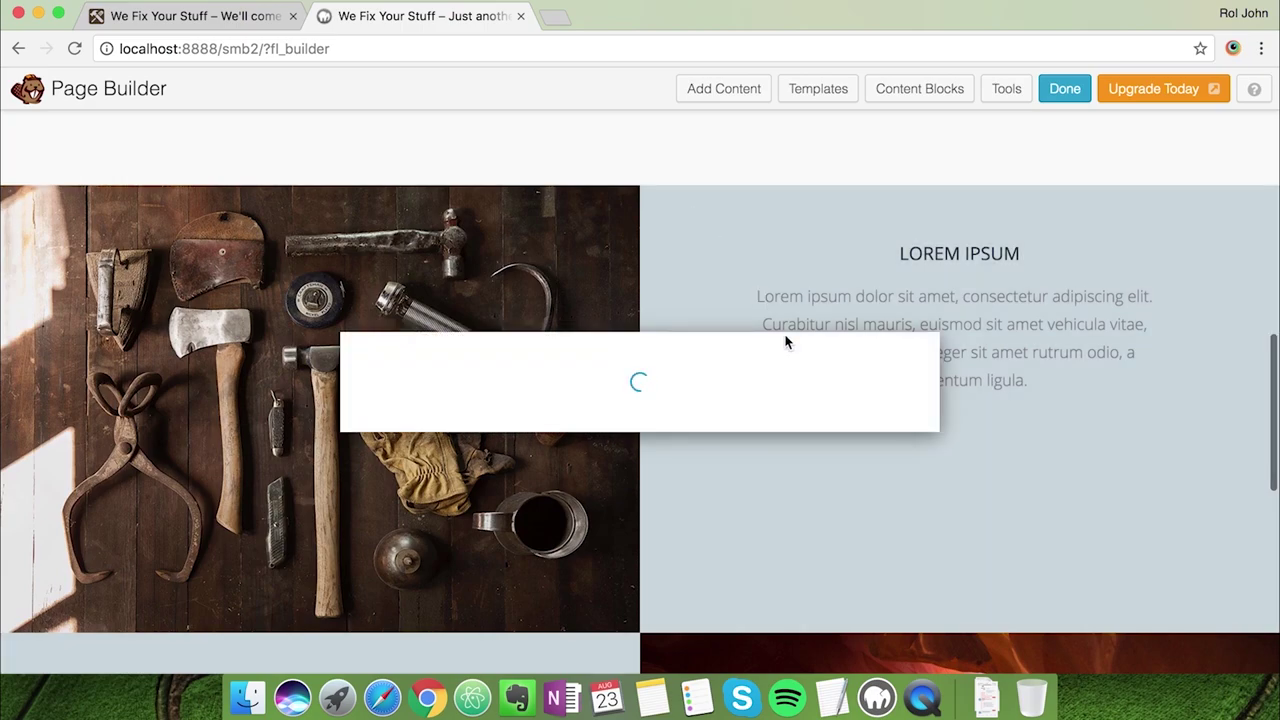
click(723, 360)
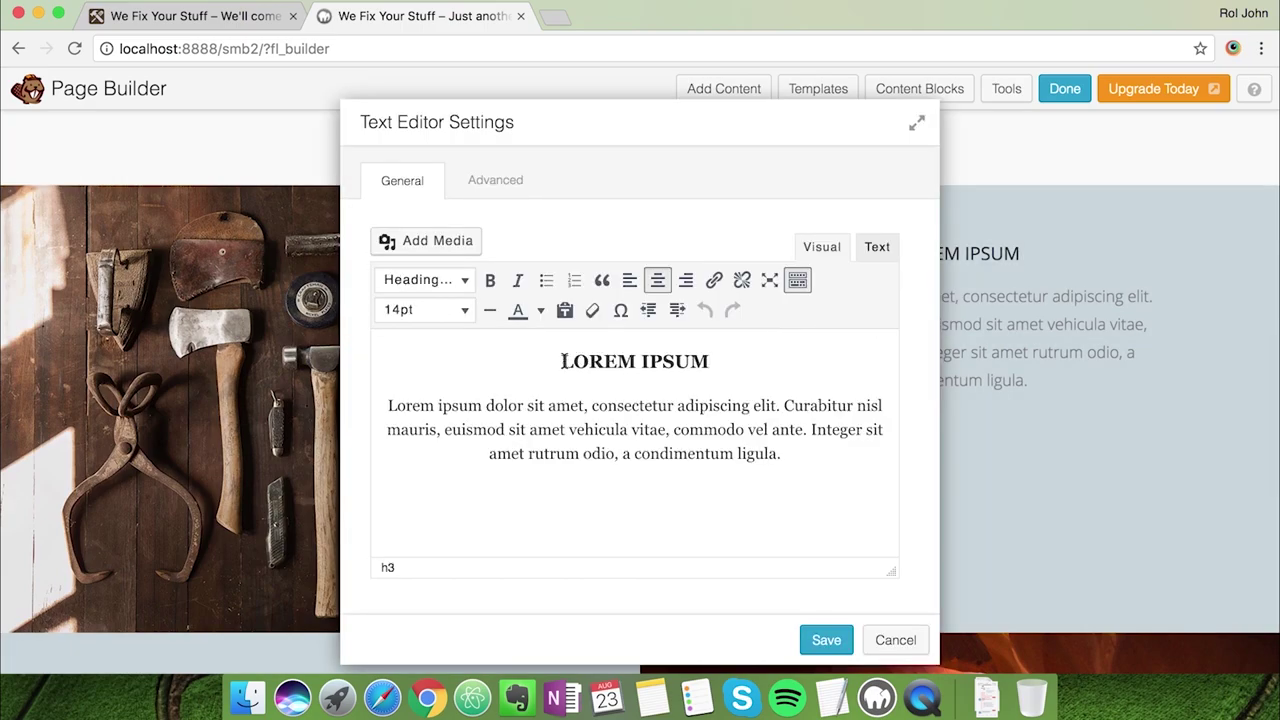
drag(563, 361, 709, 361)
key(ctrl+v)
Replace the Lorem placeholder with the live site's two paragraphs, left-aligned
click(172, 17)
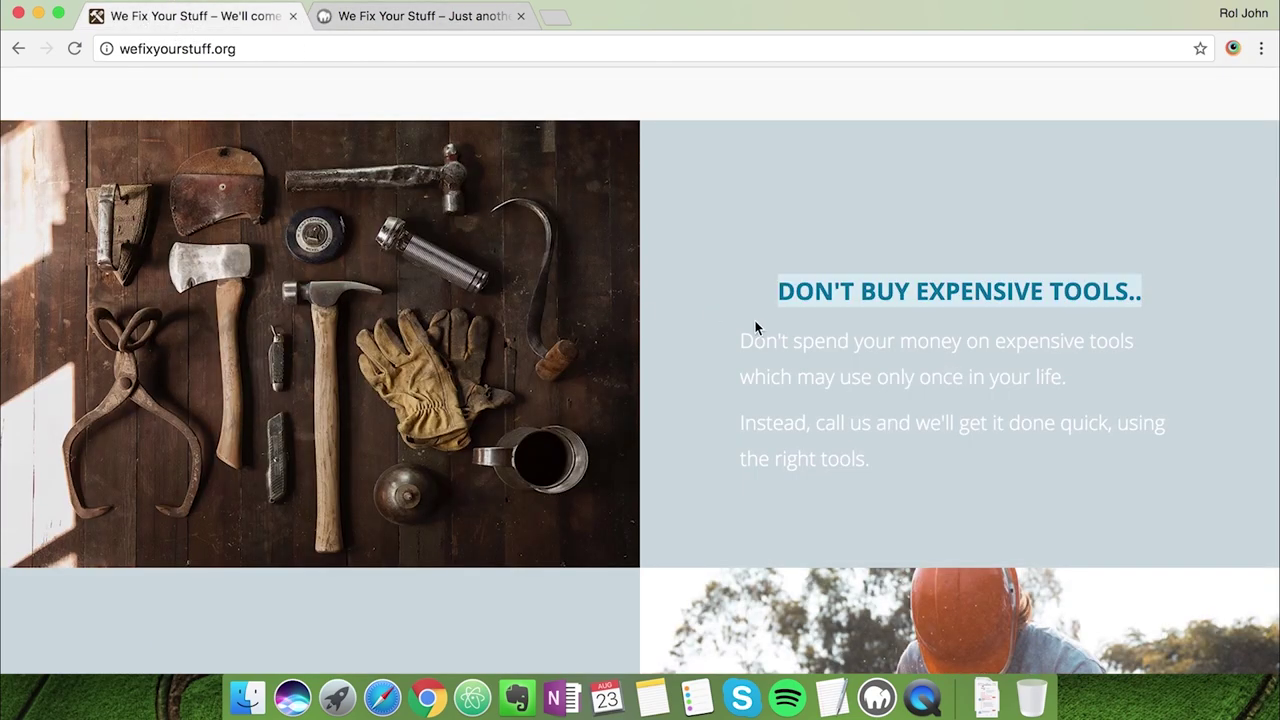
drag(879, 460, 730, 350)
key(super+c)
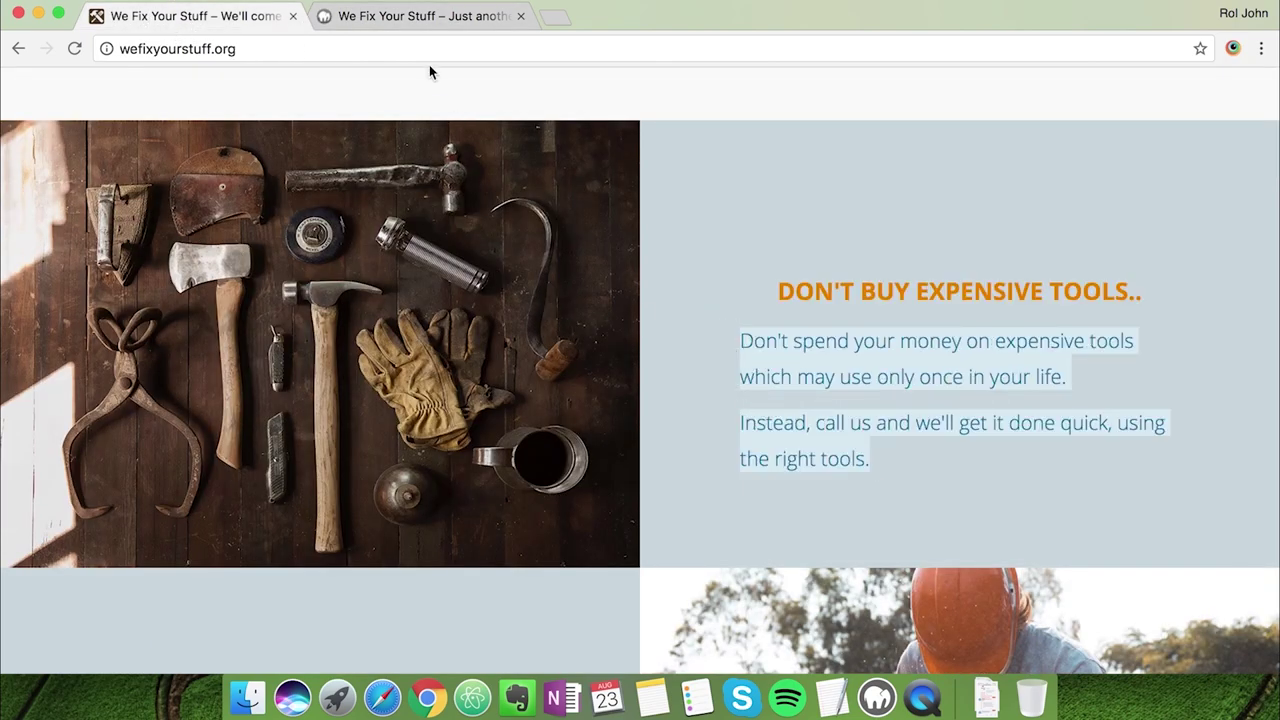
click(422, 24)
drag(789, 467, 363, 417)
key(super+v)
key(super+a)
click(659, 282)
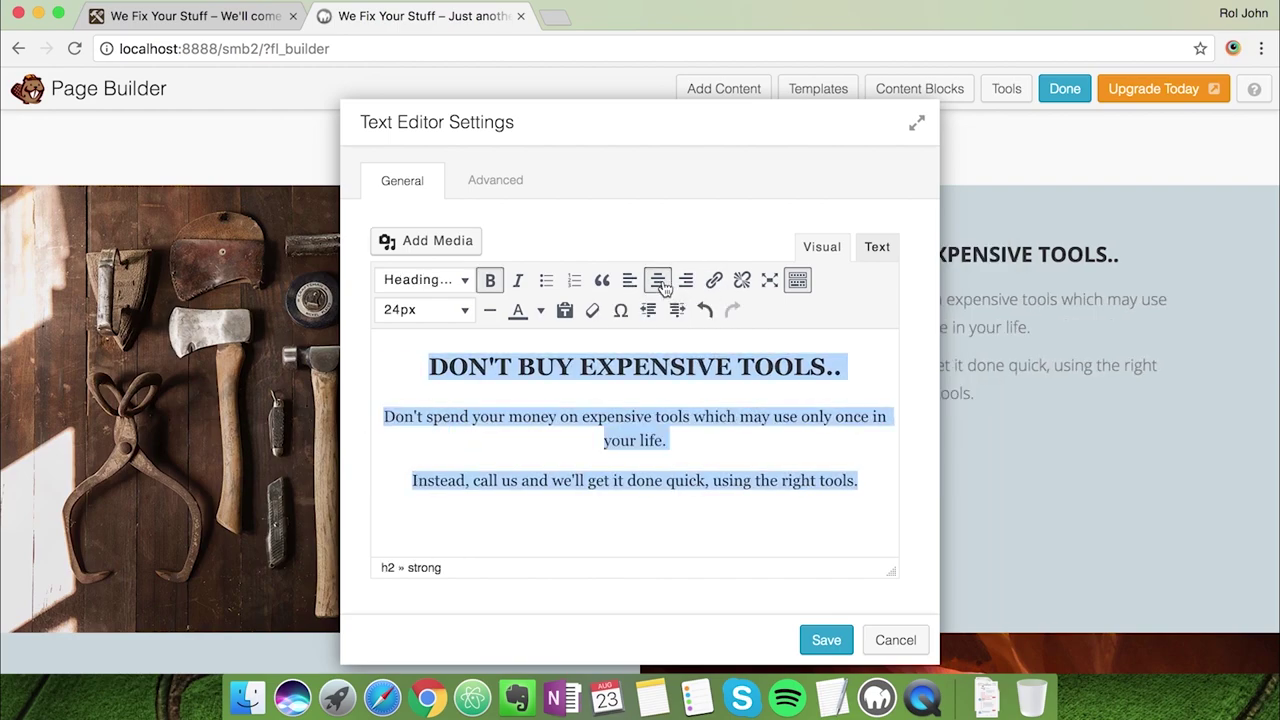
click(694, 454)
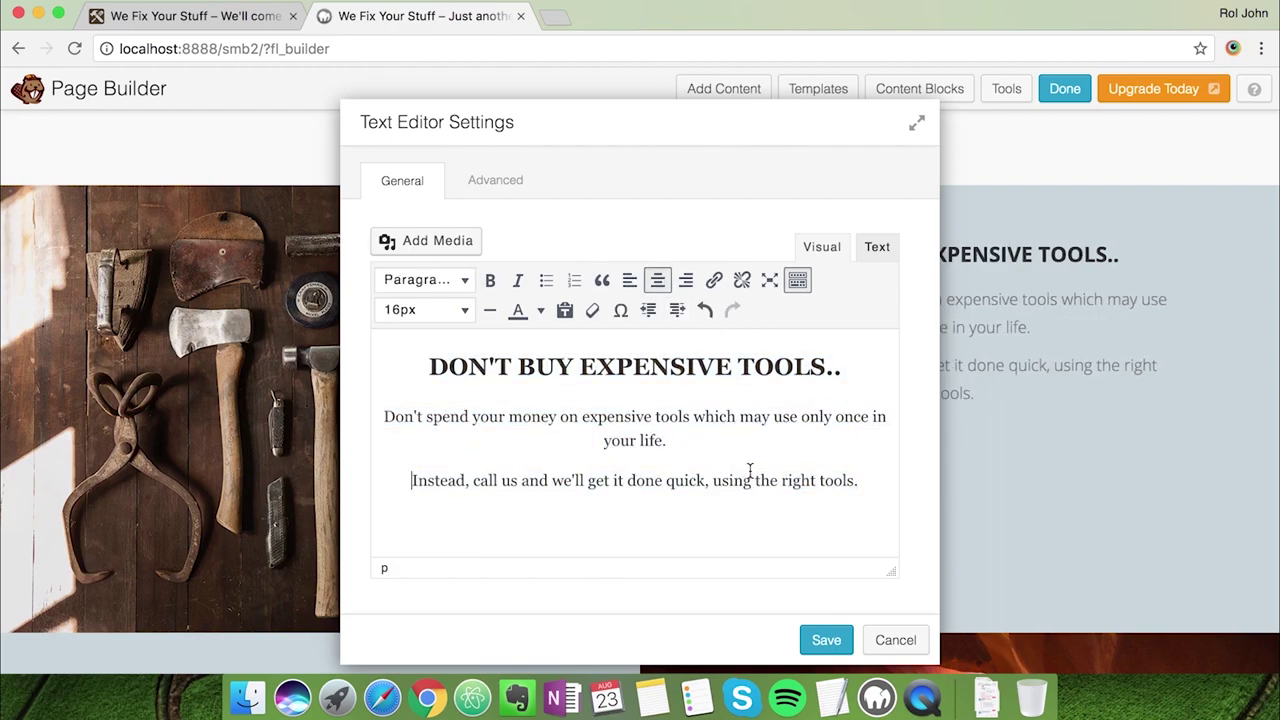
click(206, 30)
click(380, 14)
drag(868, 483, 380, 409)
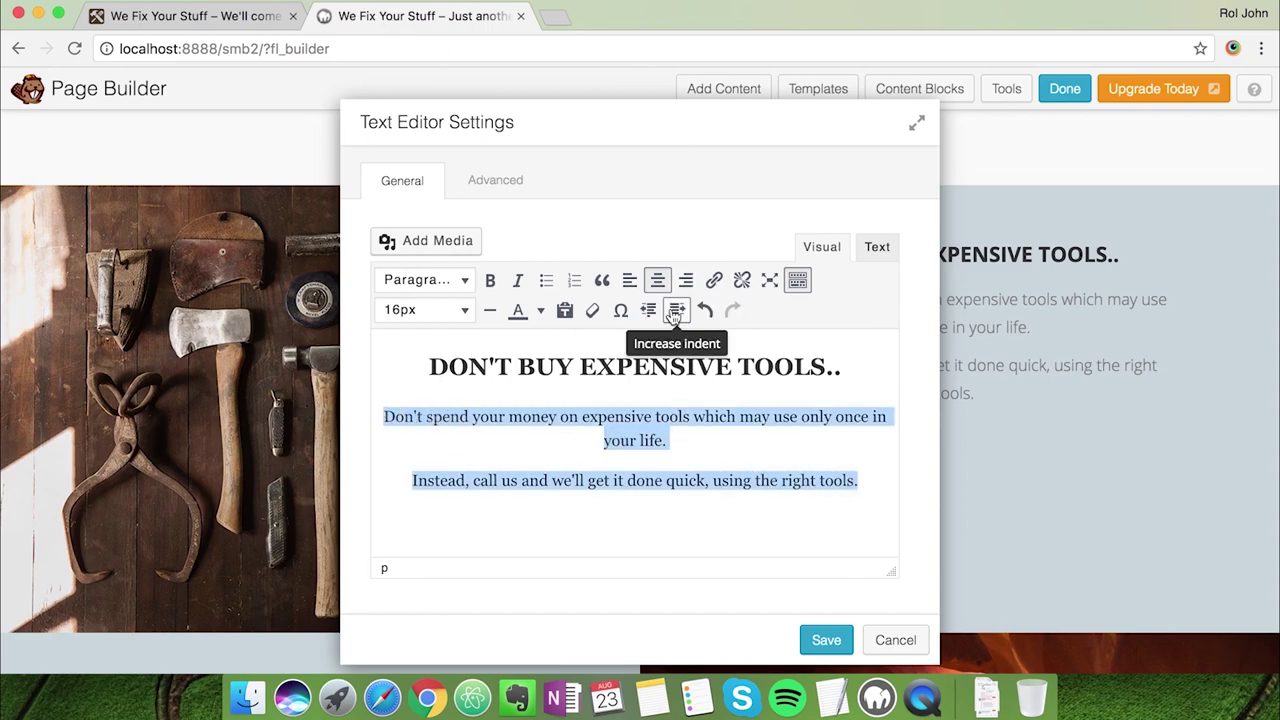
click(630, 282)
click(664, 358)
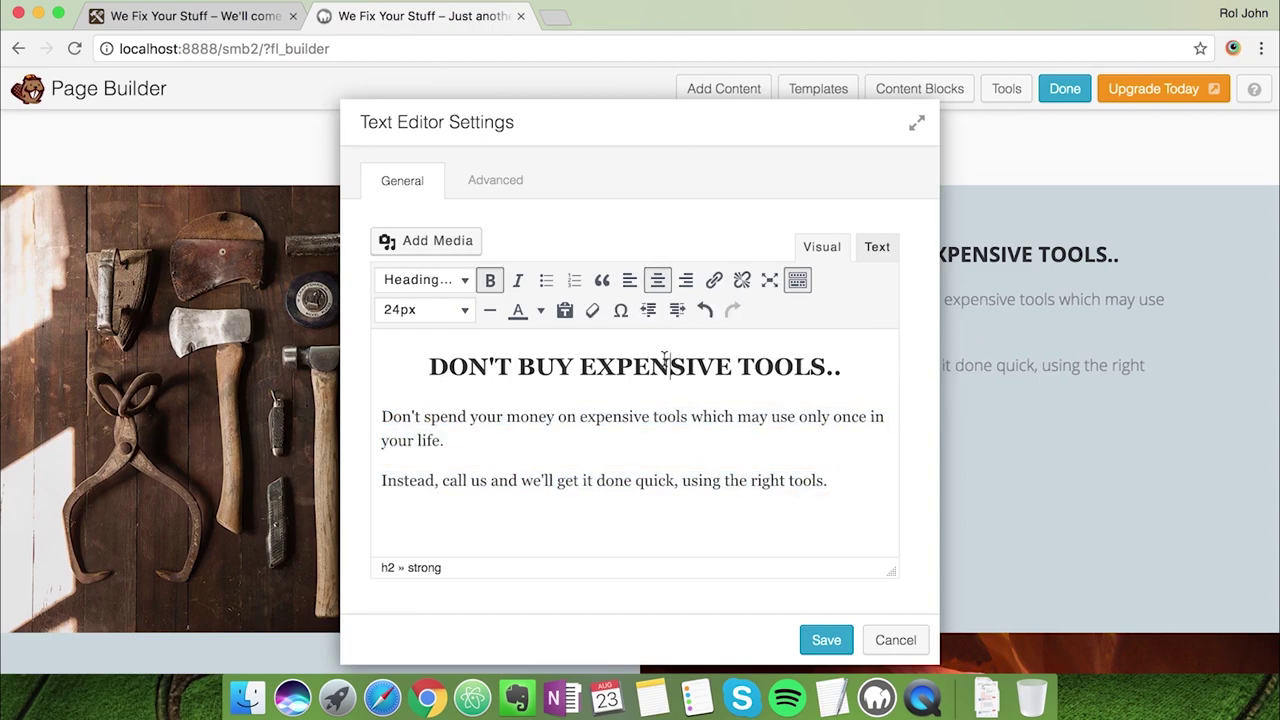
Make the heading 26px in orange #e87e04 and save the text module
click(834, 708)
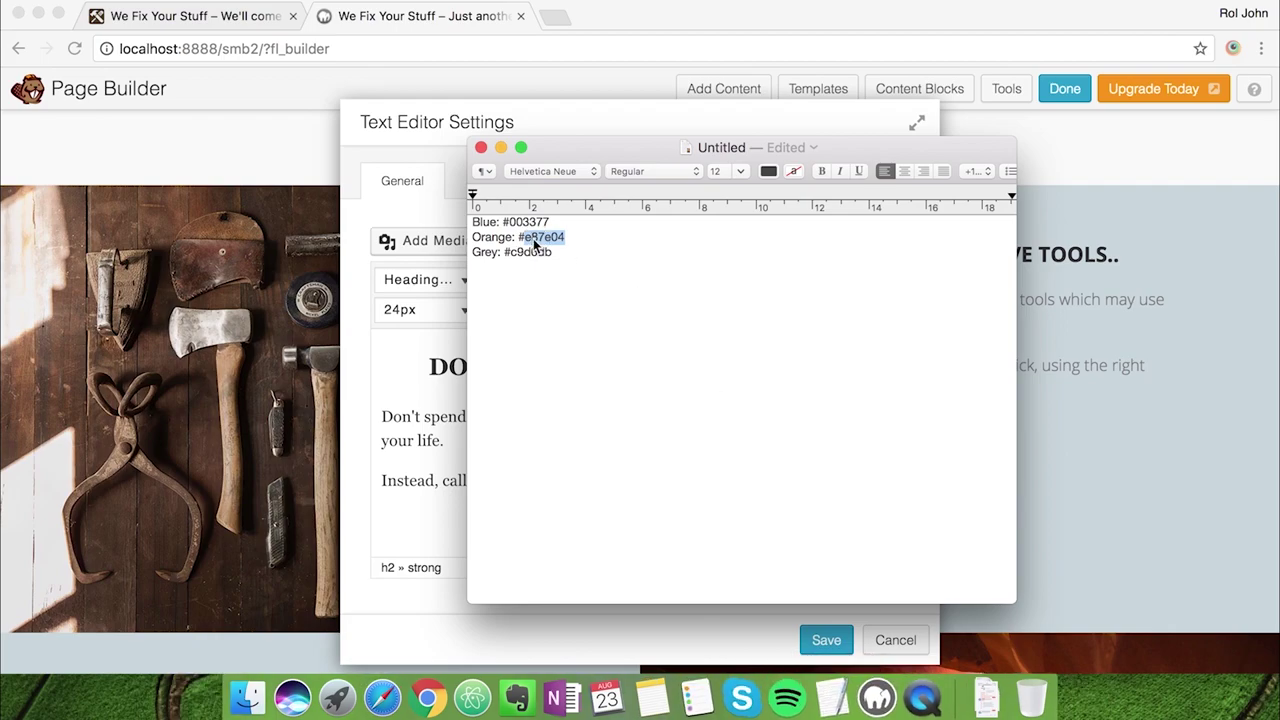
click(432, 215)
triple_click(690, 367)
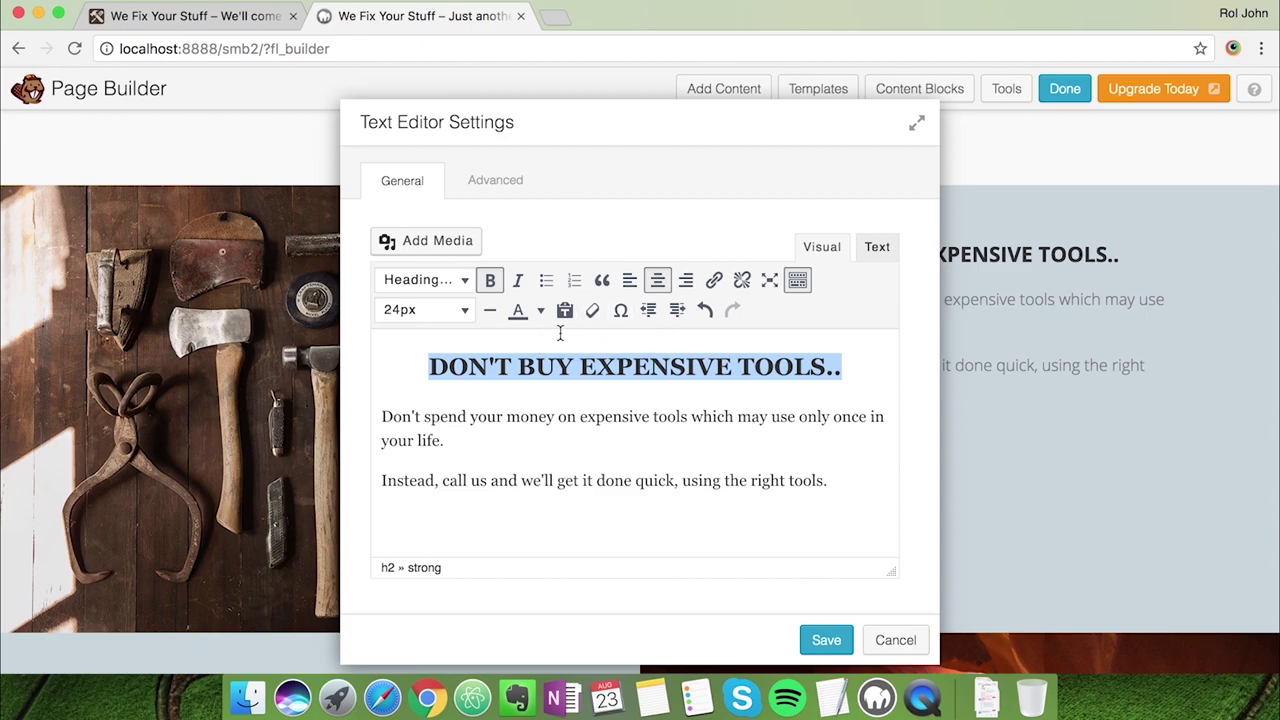
click(460, 310)
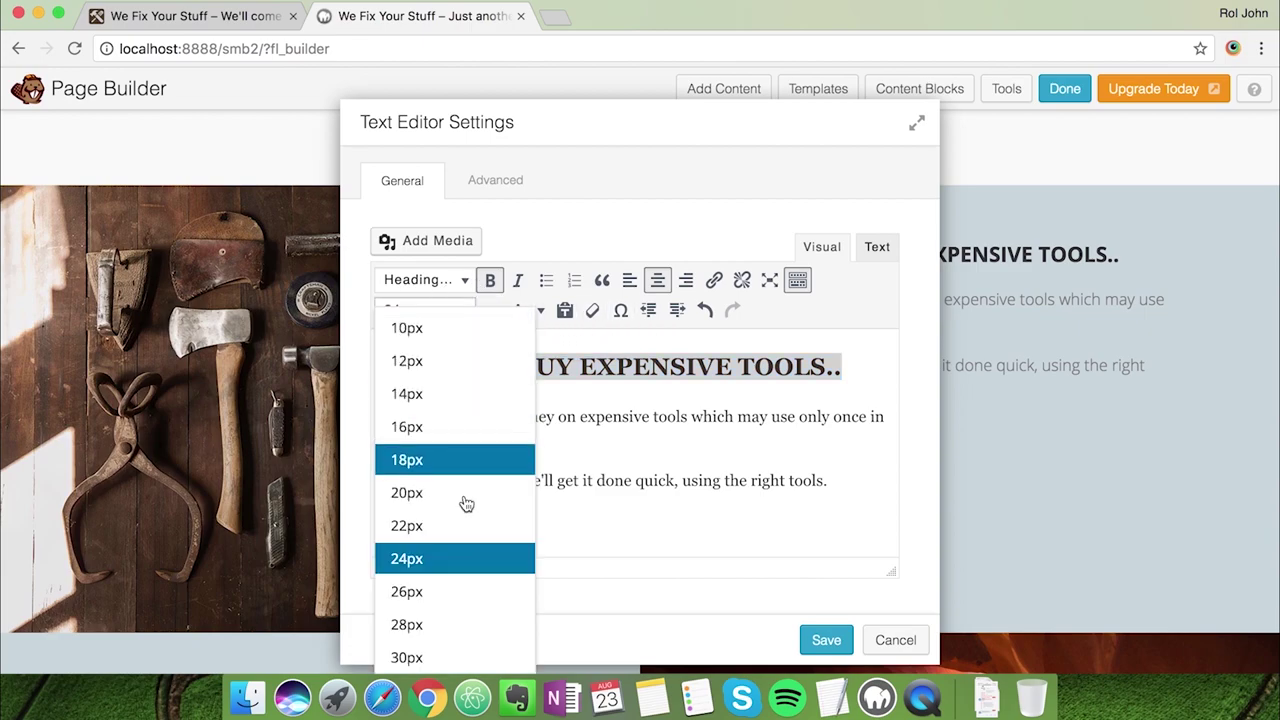
click(437, 624)
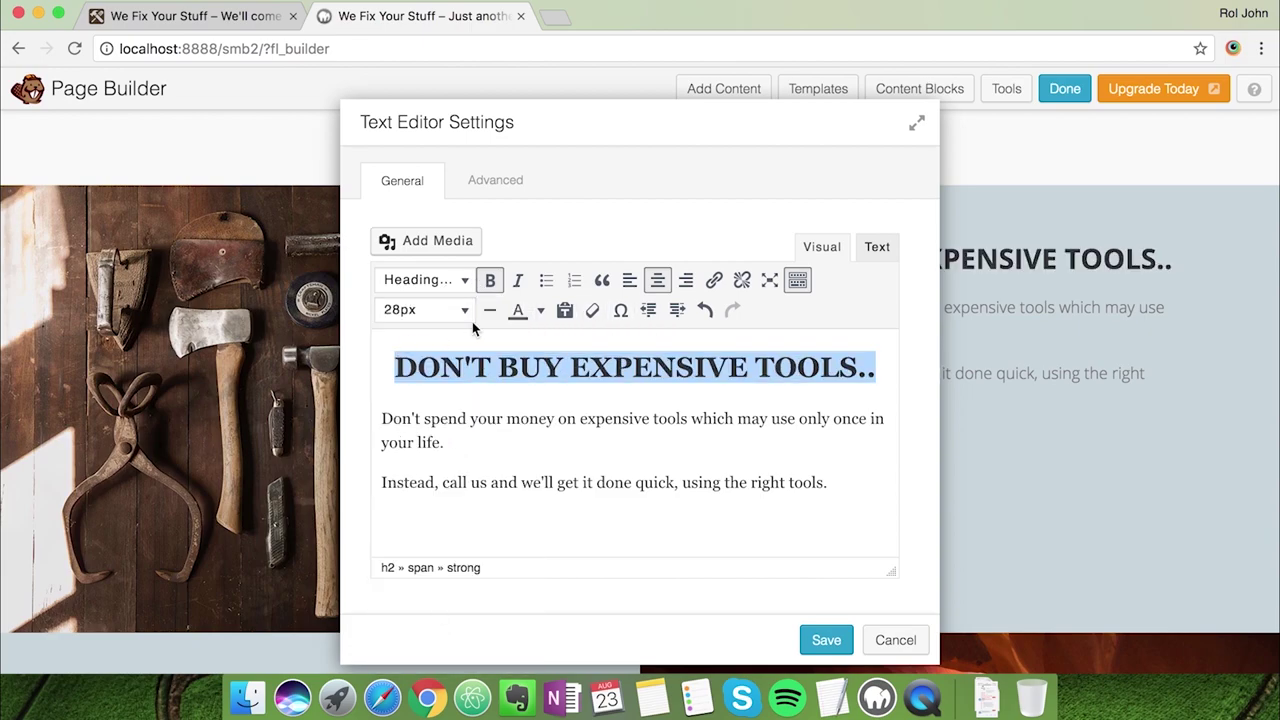
click(466, 312)
click(443, 594)
click(543, 313)
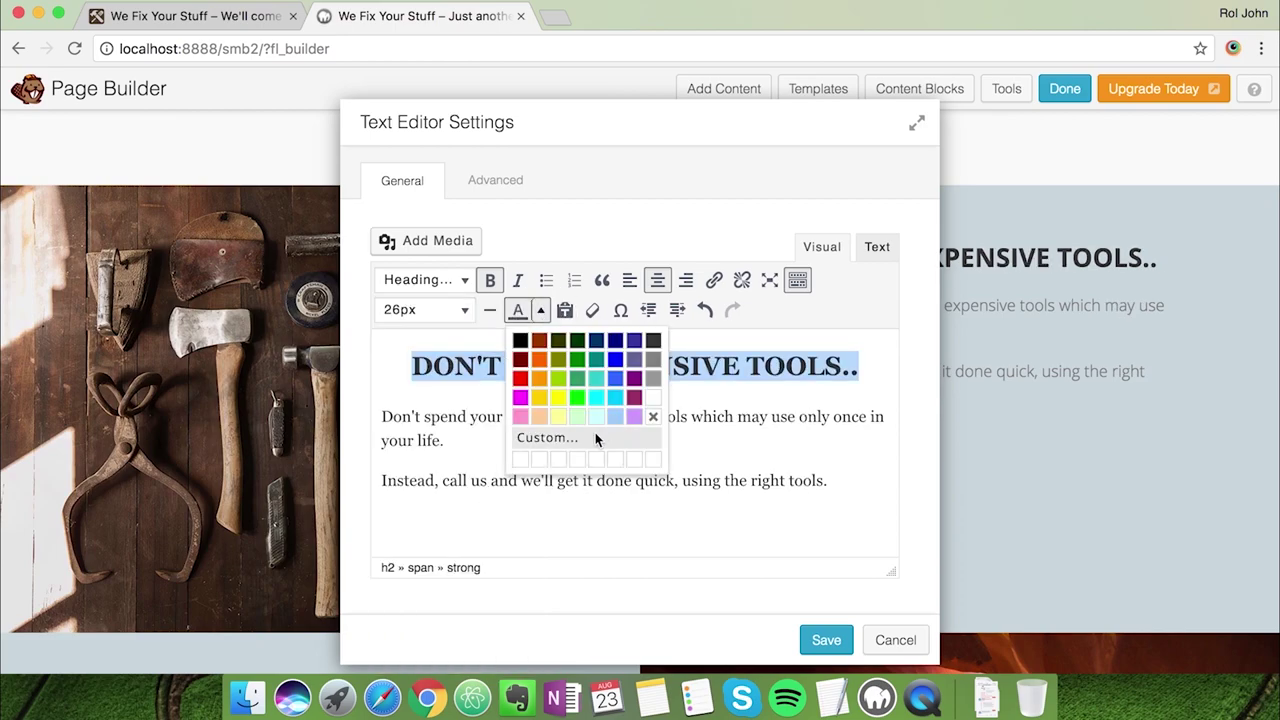
click(595, 437)
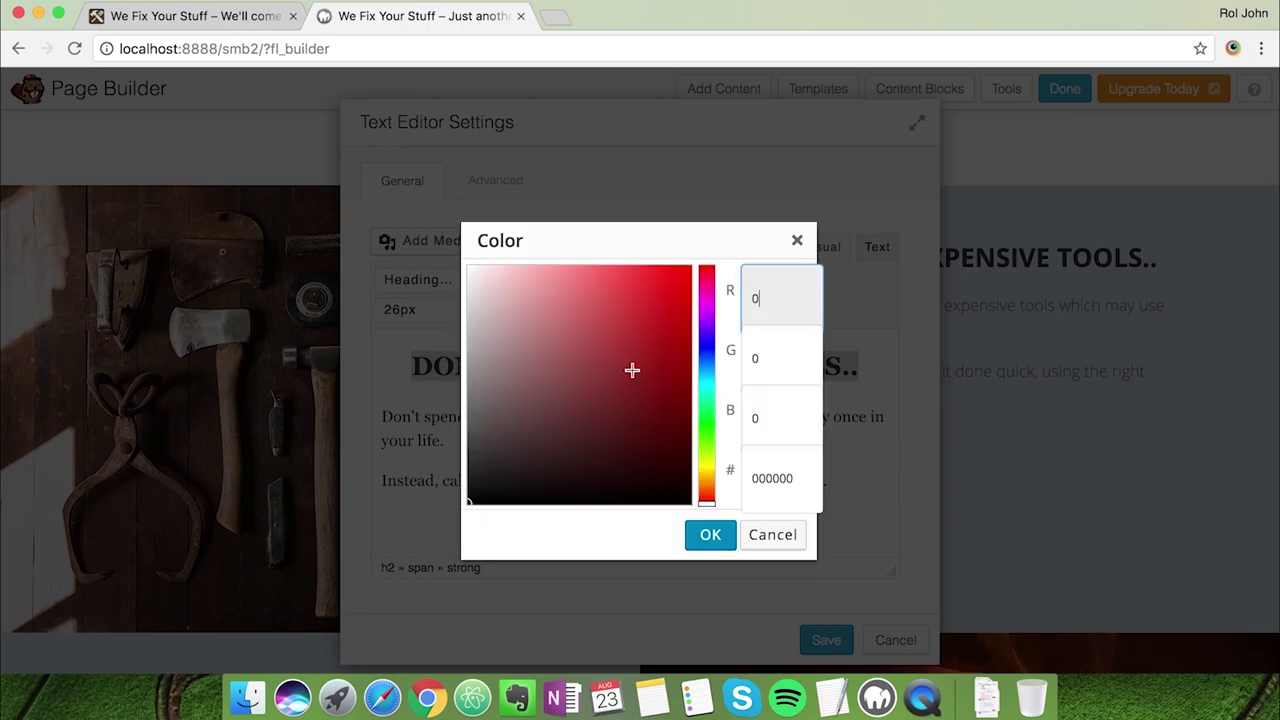
click(760, 470)
click(726, 537)
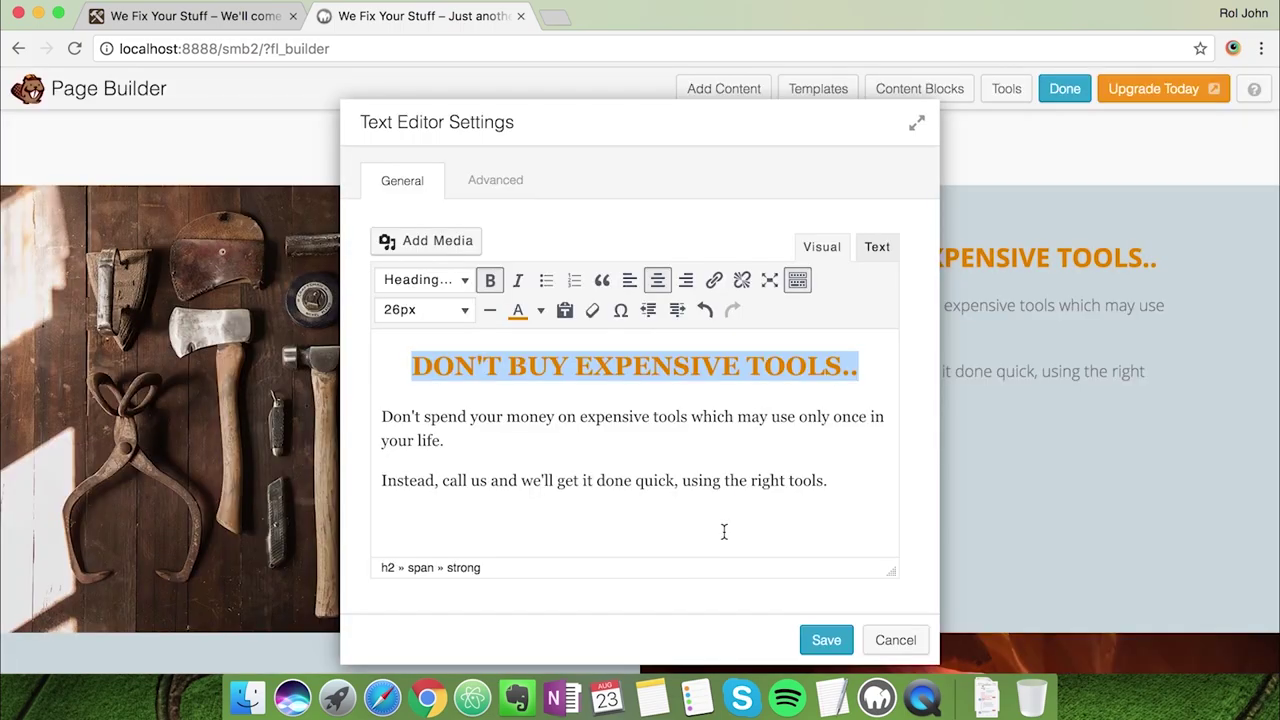
click(838, 628)
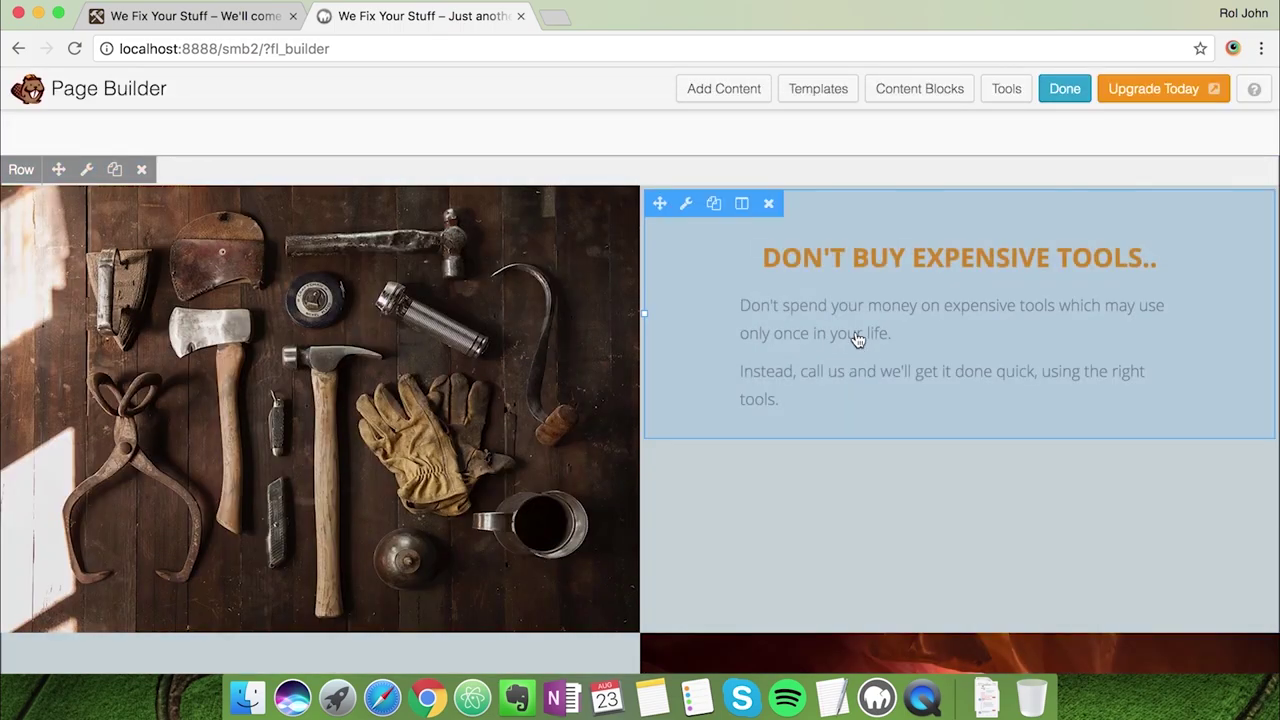
Set the 'DON'T BUY EXPENSIVE TOOLS..' text module's top margin to 120 px and save
click(688, 204)
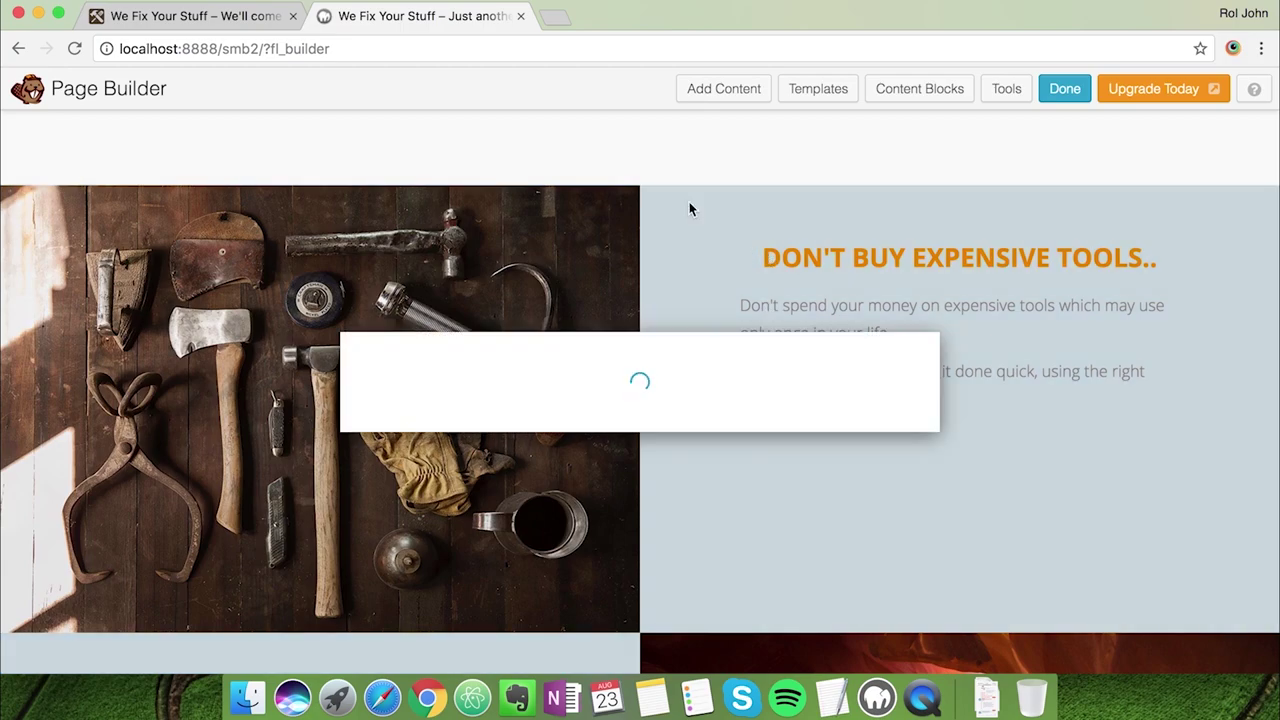
click(499, 186)
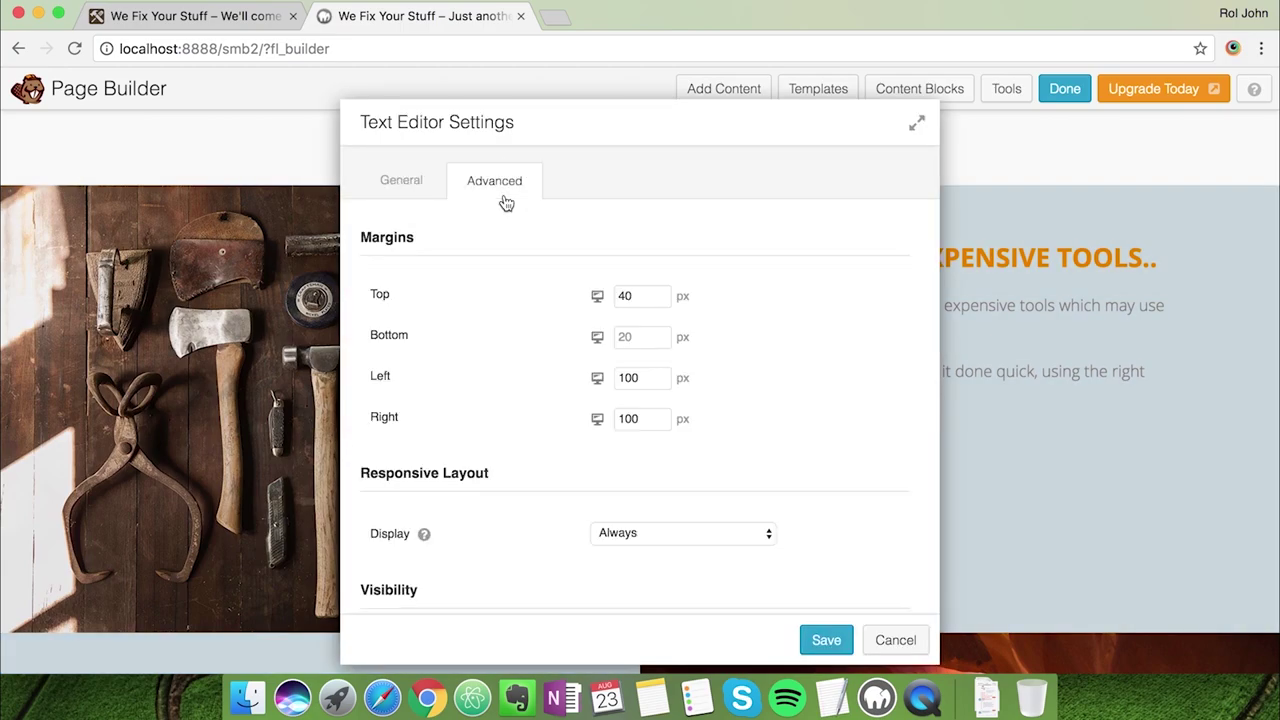
scroll(640, 290, down, 1)
click(581, 272)
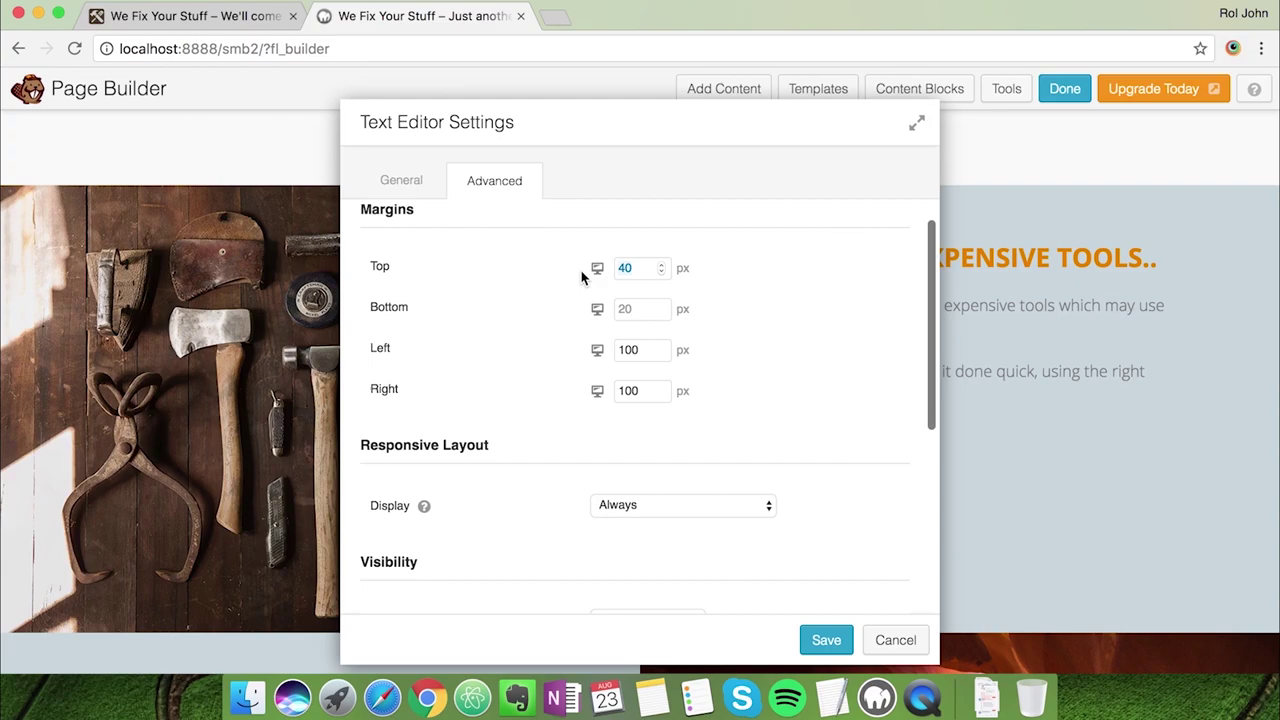
text(80)
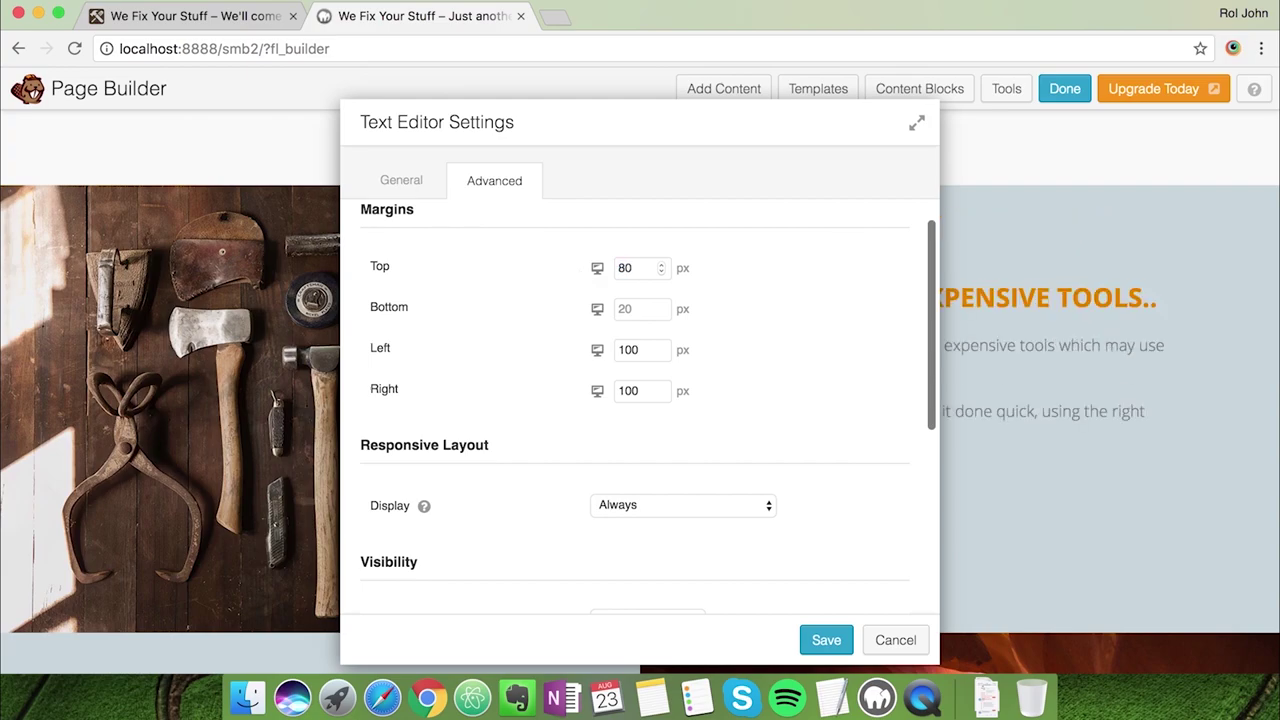
drag(637, 124, 317, 127)
double_click(308, 271)
text(120)
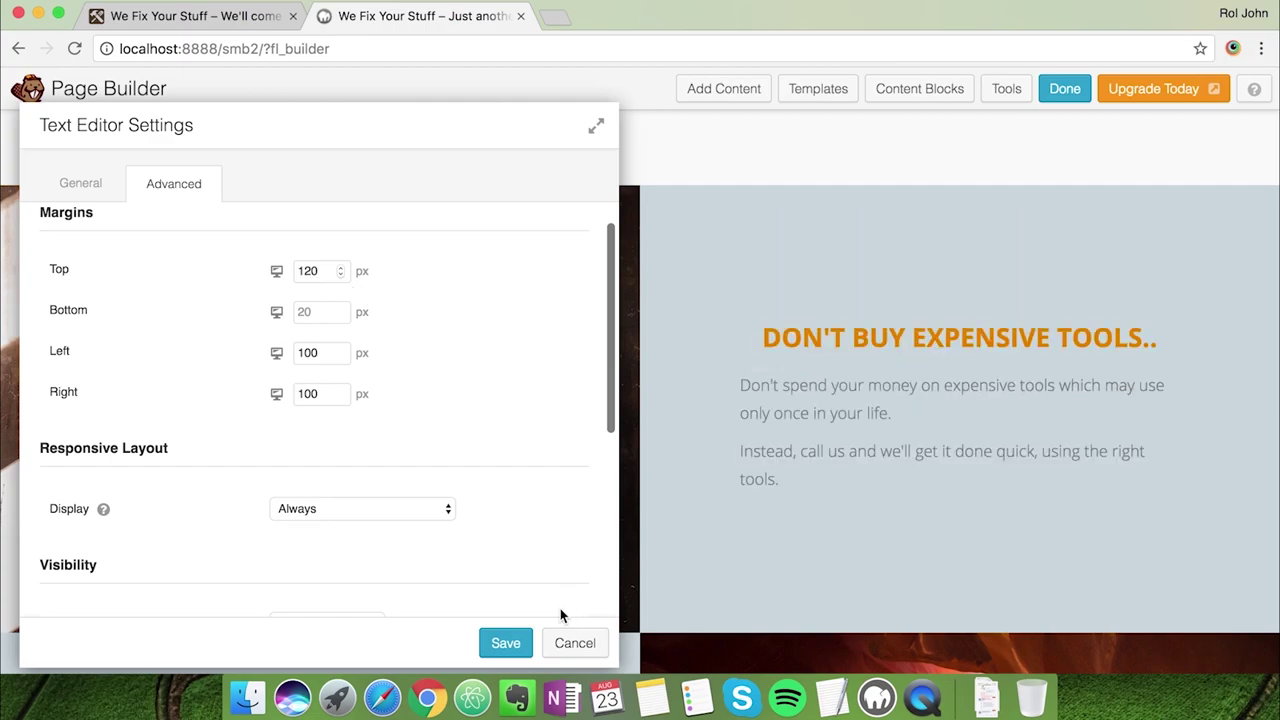
click(507, 641)
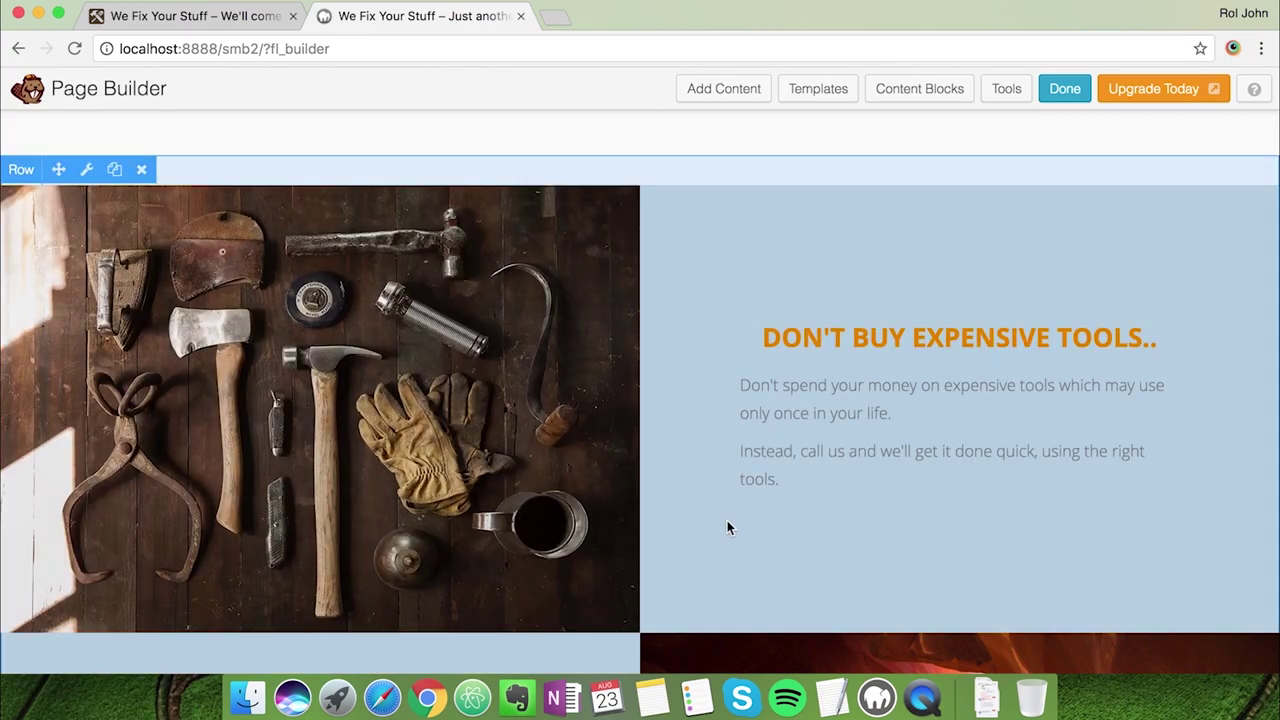
scroll(728, 524, down, 4)
Replace the Lorem placeholder paragraph with the 24/7 paragraphs copied from the live site
mouse_move(265, 583)
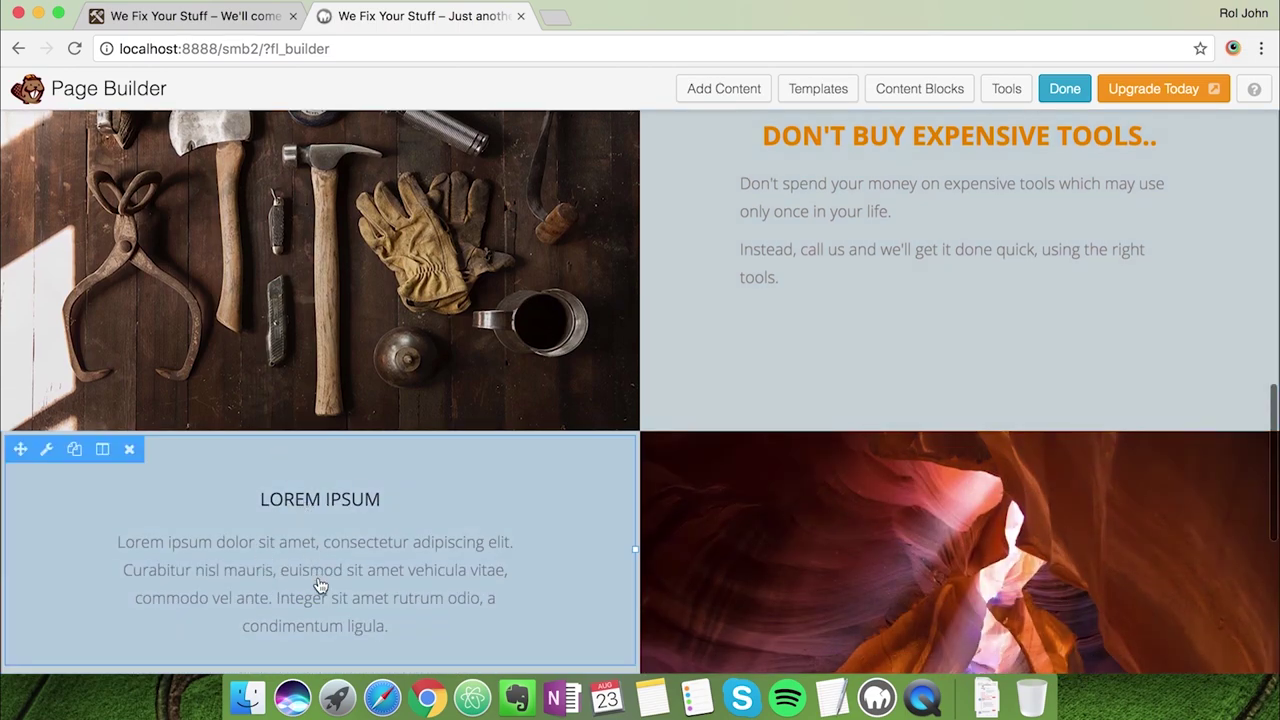
scroll(320, 585, down, 2)
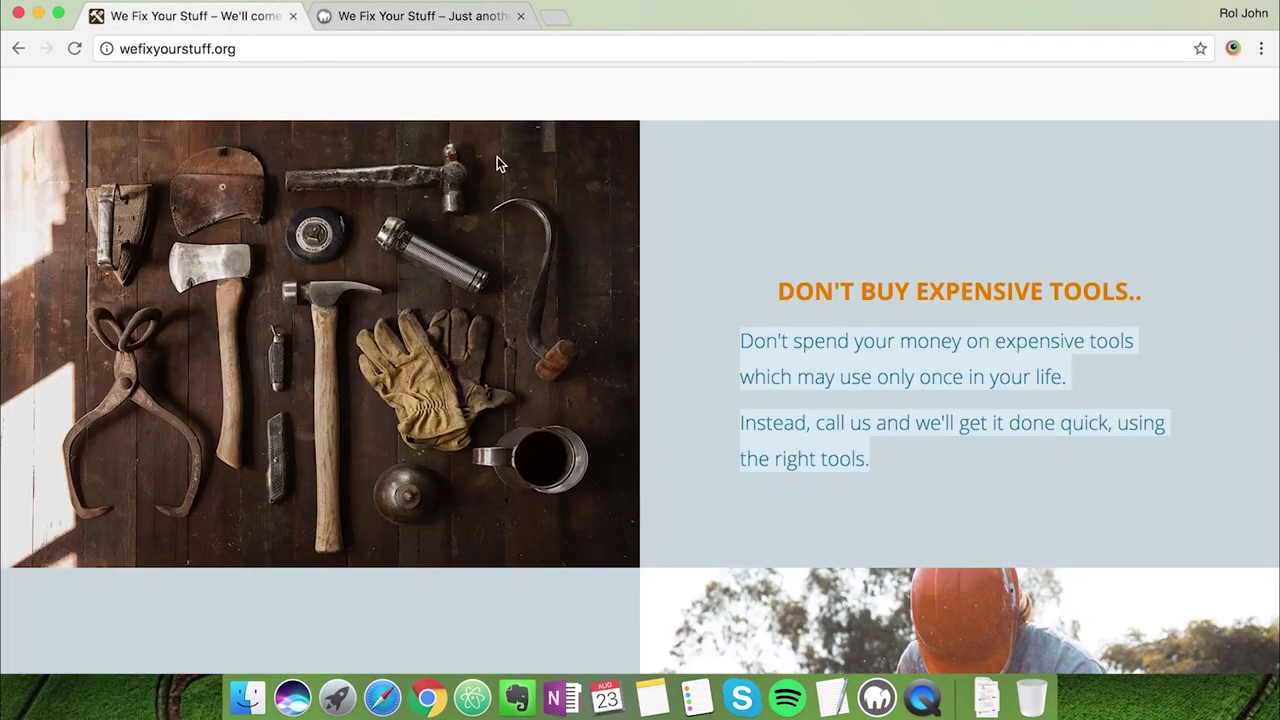
scroll(535, 188, down, 10)
drag(428, 373, 89, 277)
key(super+c)
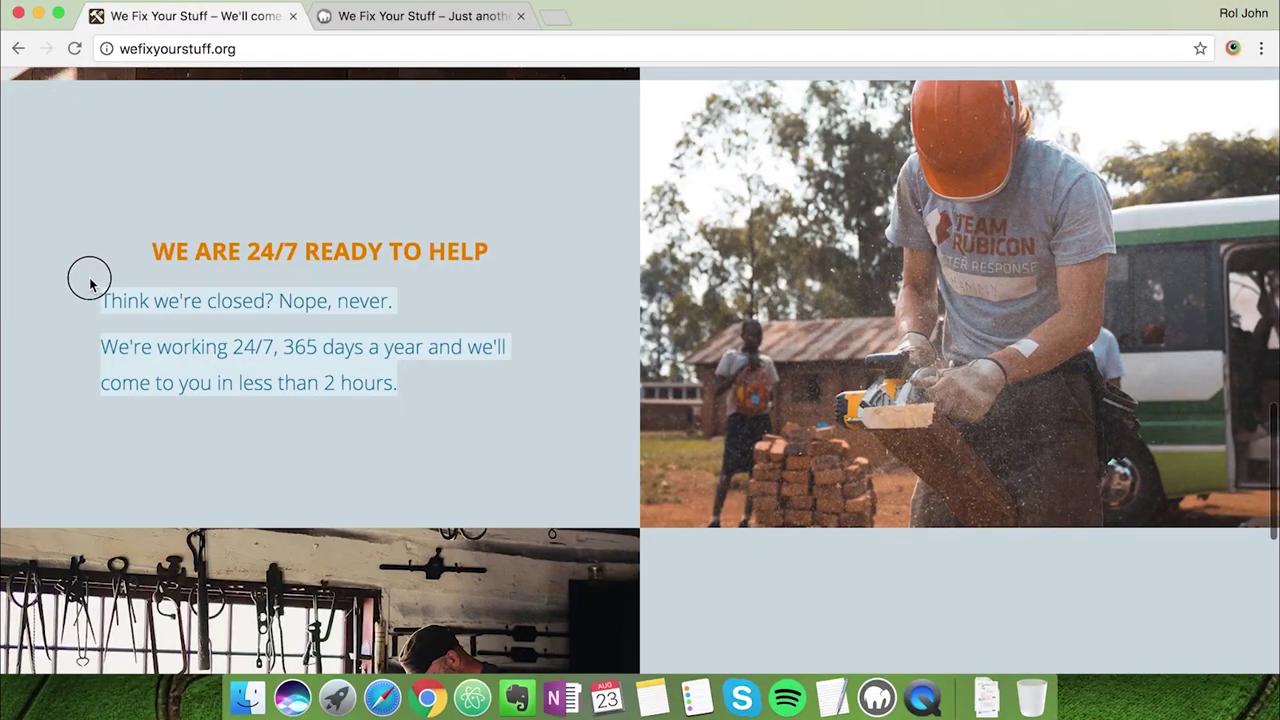
click(363, 26)
click(48, 314)
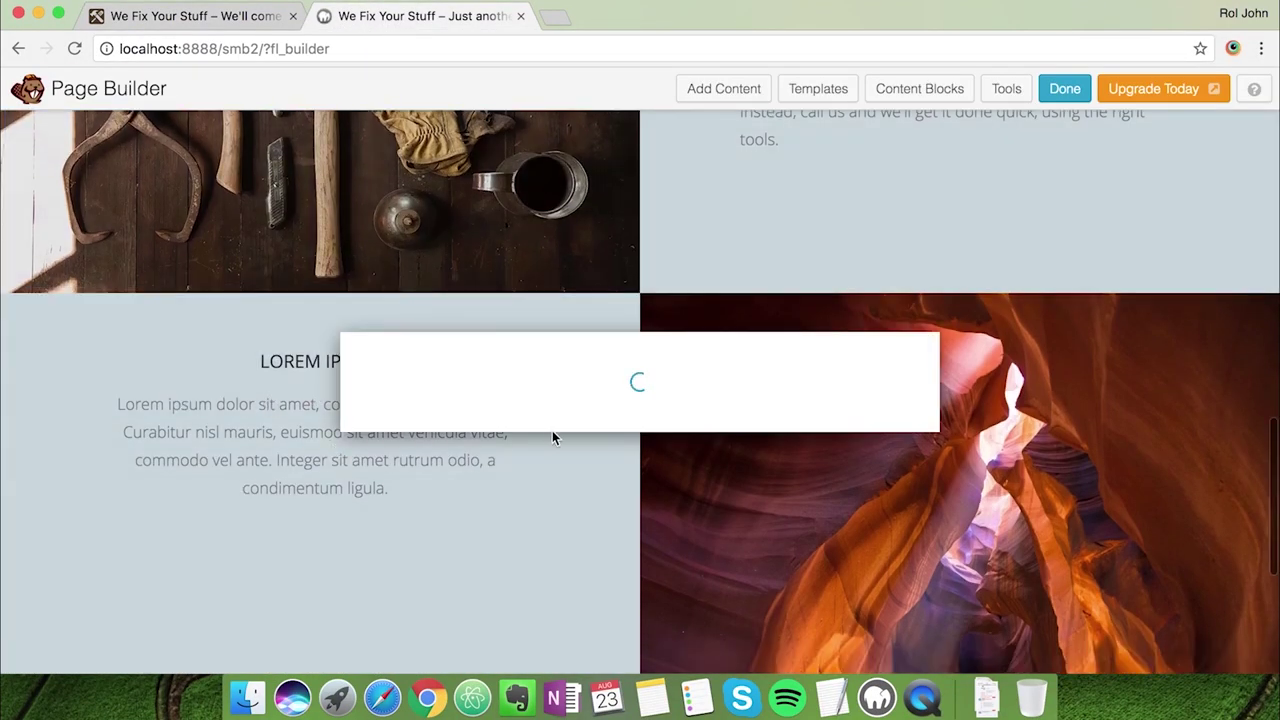
drag(783, 453, 362, 419)
key(super+v)
Replace the LOREM IPSUM heading with 'WE ARE 24/7 READY TO HELP' from the live site
drag(561, 361, 710, 361)
text(W)
key(super+alt+Left)
drag(490, 252, 375, 58)
key(super+c)
click(395, 22)
key(super+v)
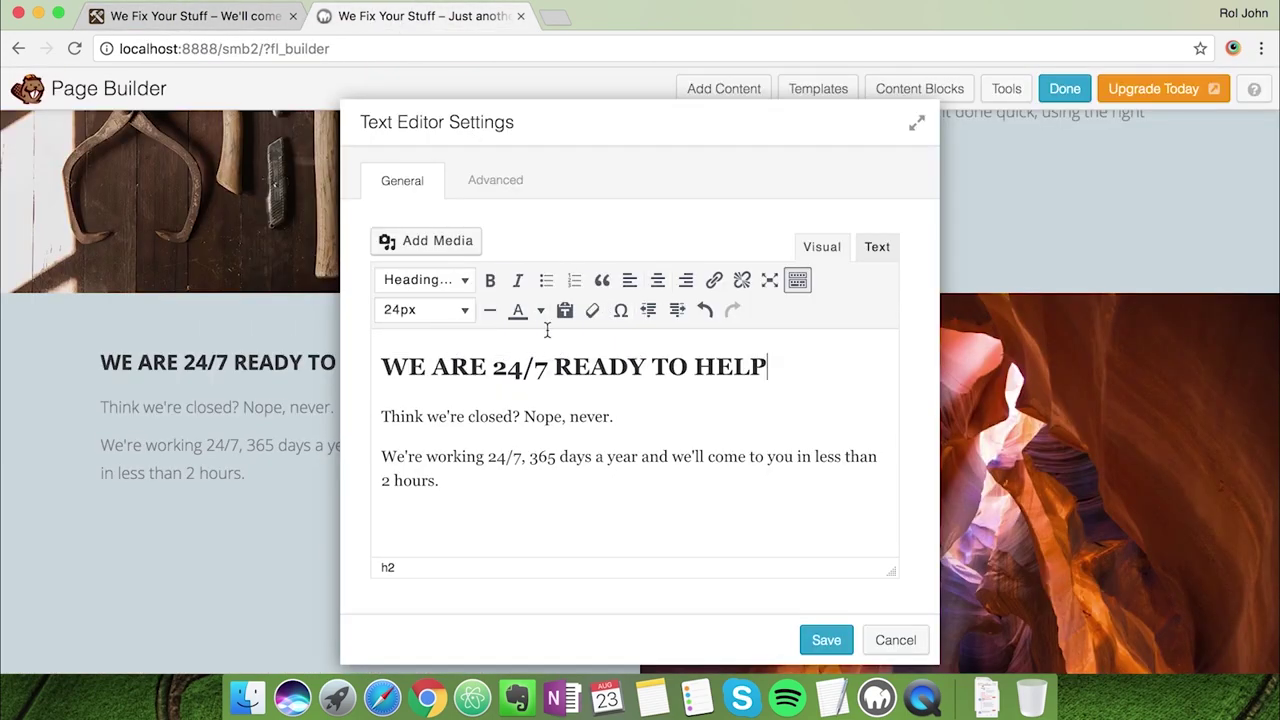
Make the 24/7 heading bold, centered, 26px and orange
triple_click(570, 366)
click(490, 280)
click(657, 280)
click(425, 310)
click(434, 617)
click(540, 310)
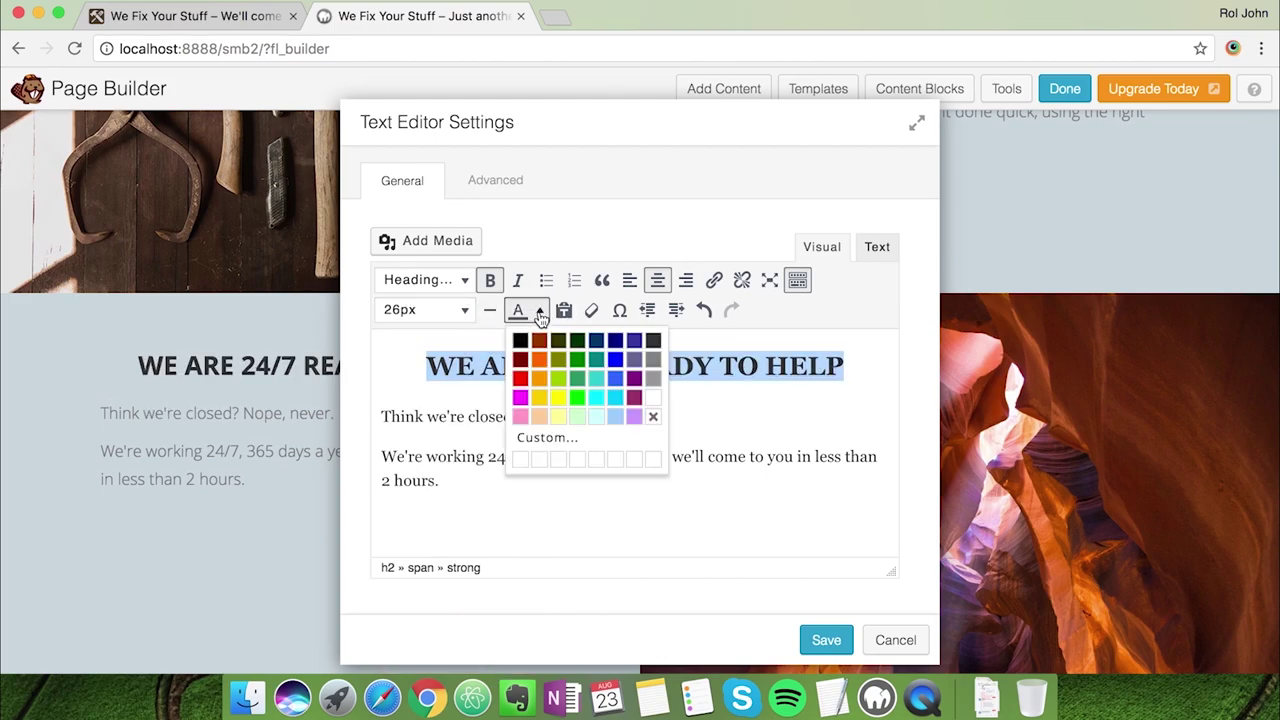
key(super+Tab)
key(super+Tab)
click(538, 437)
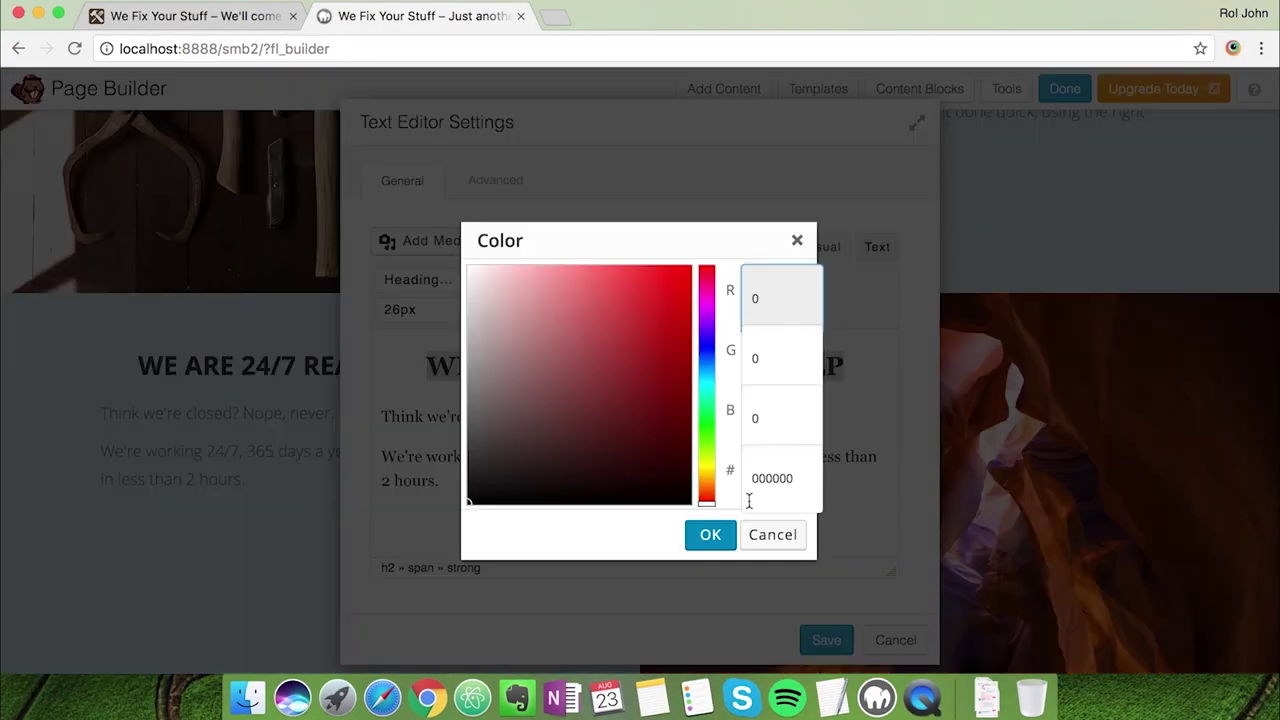
key(super+v)
click(706, 534)
Save the text module and give it a 120px top margin
drag(558, 525, 338, 410)
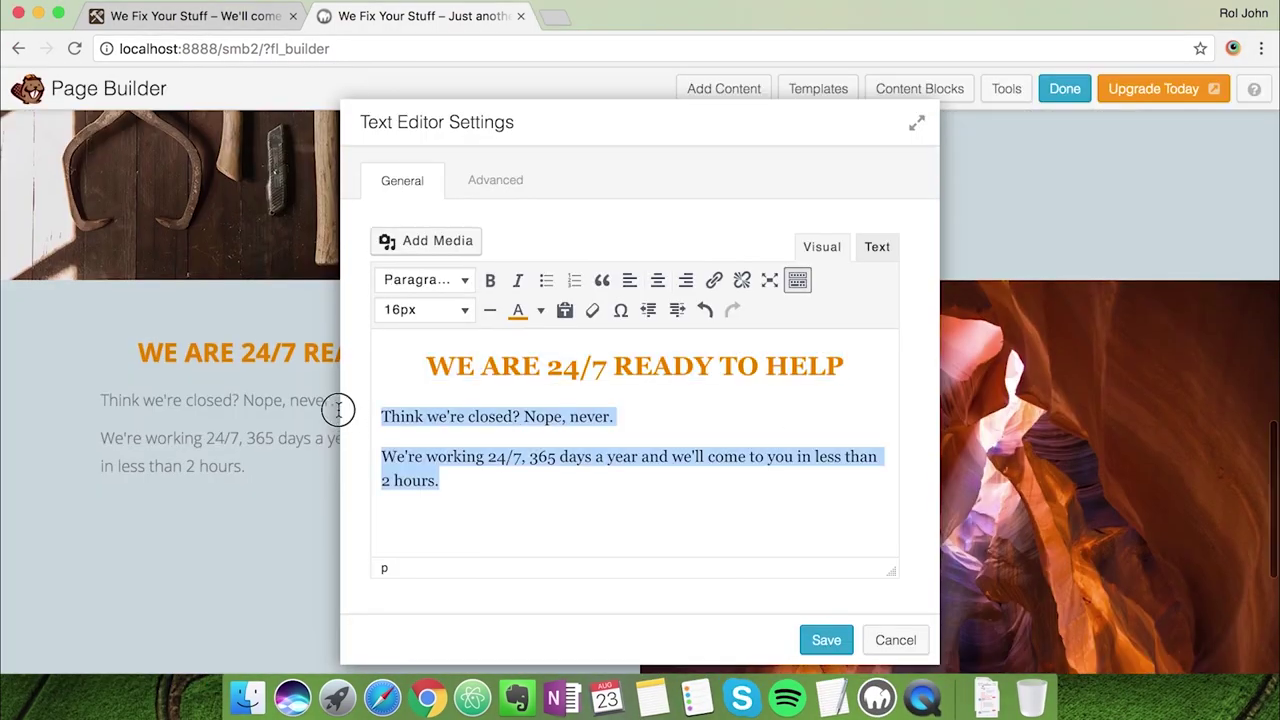
click(541, 310)
click(658, 404)
click(826, 640)
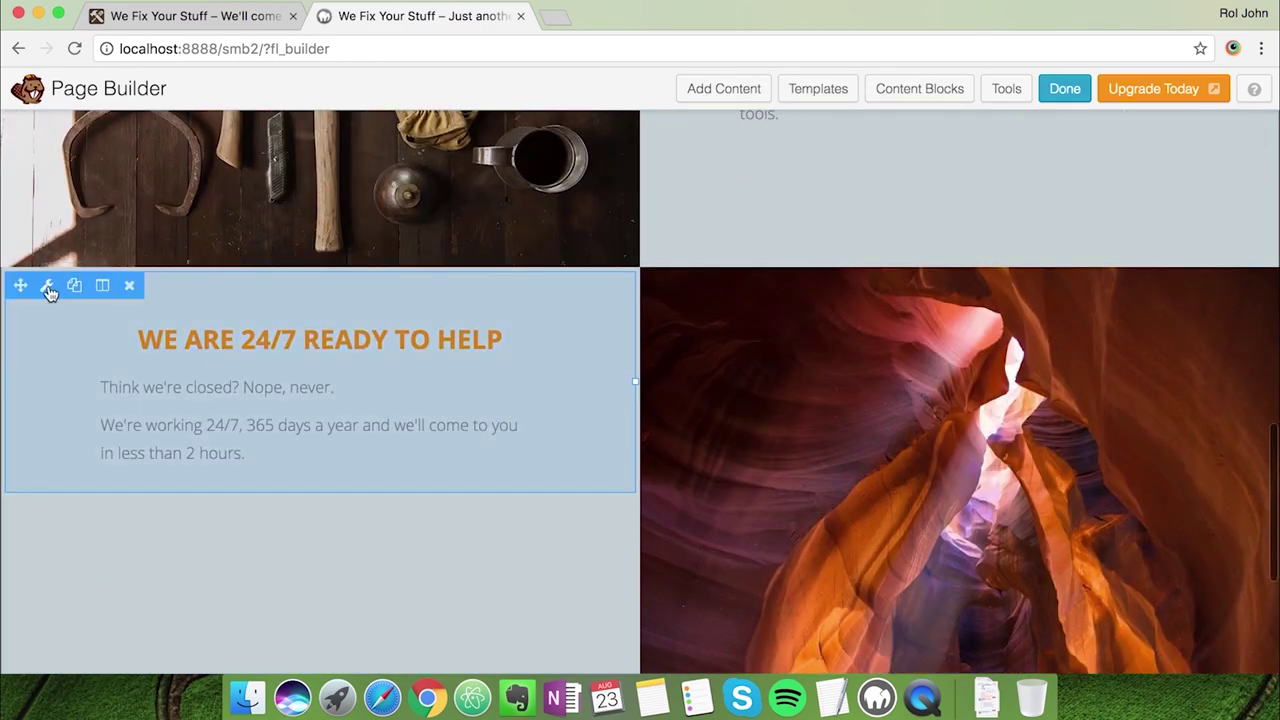
click(48, 287)
click(494, 180)
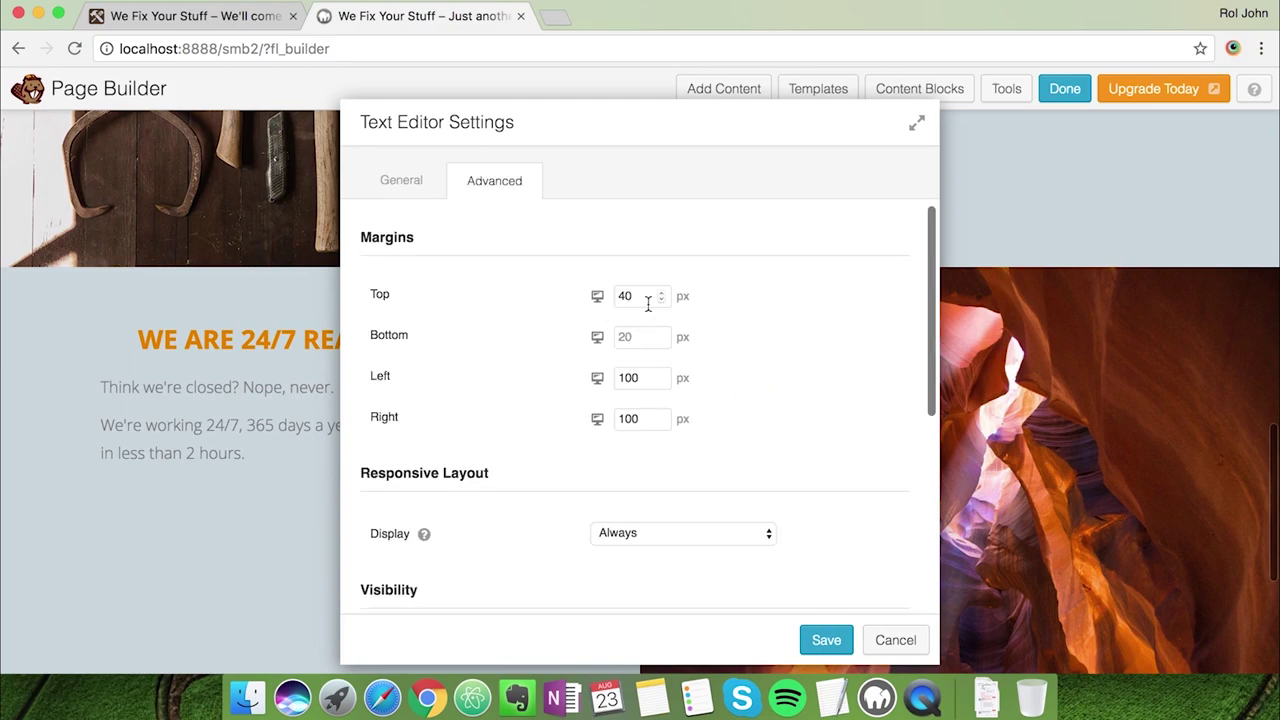
text(120)
click(398, 180)
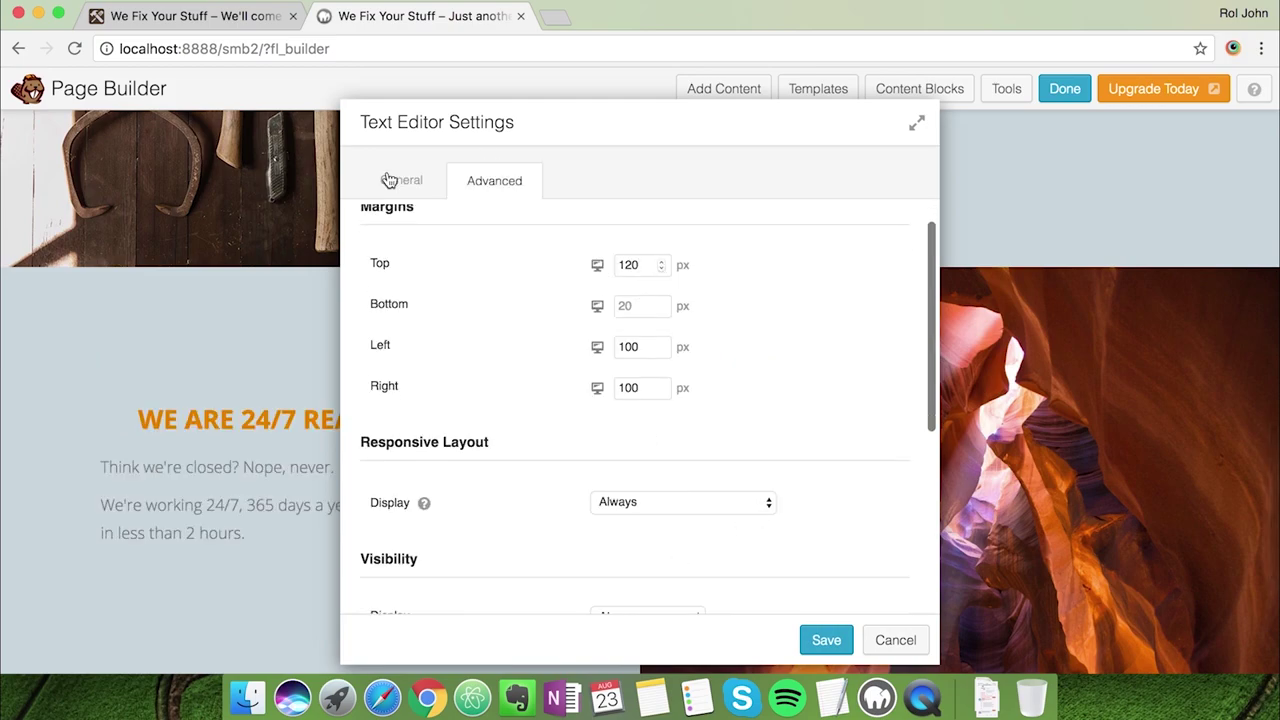
click(493, 182)
scroll(543, 457, down, 5)
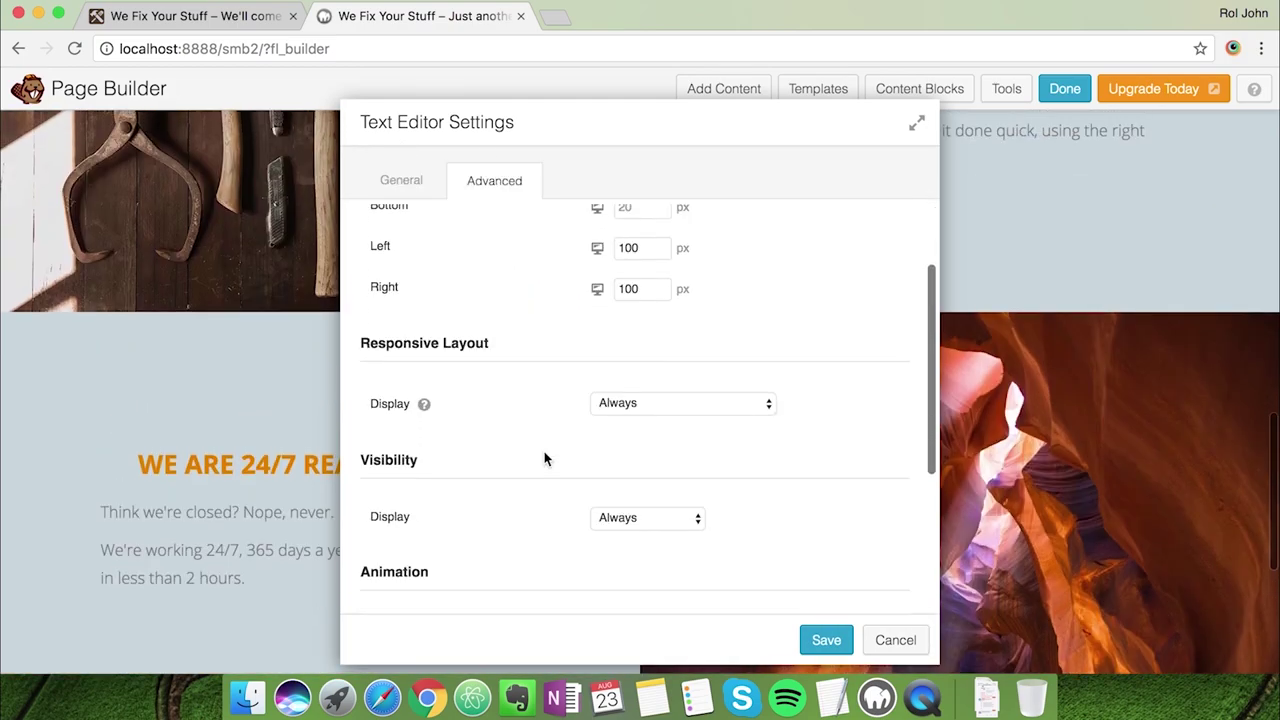
Give the 24/7 body paragraphs a light colour and save the module
click(401, 181)
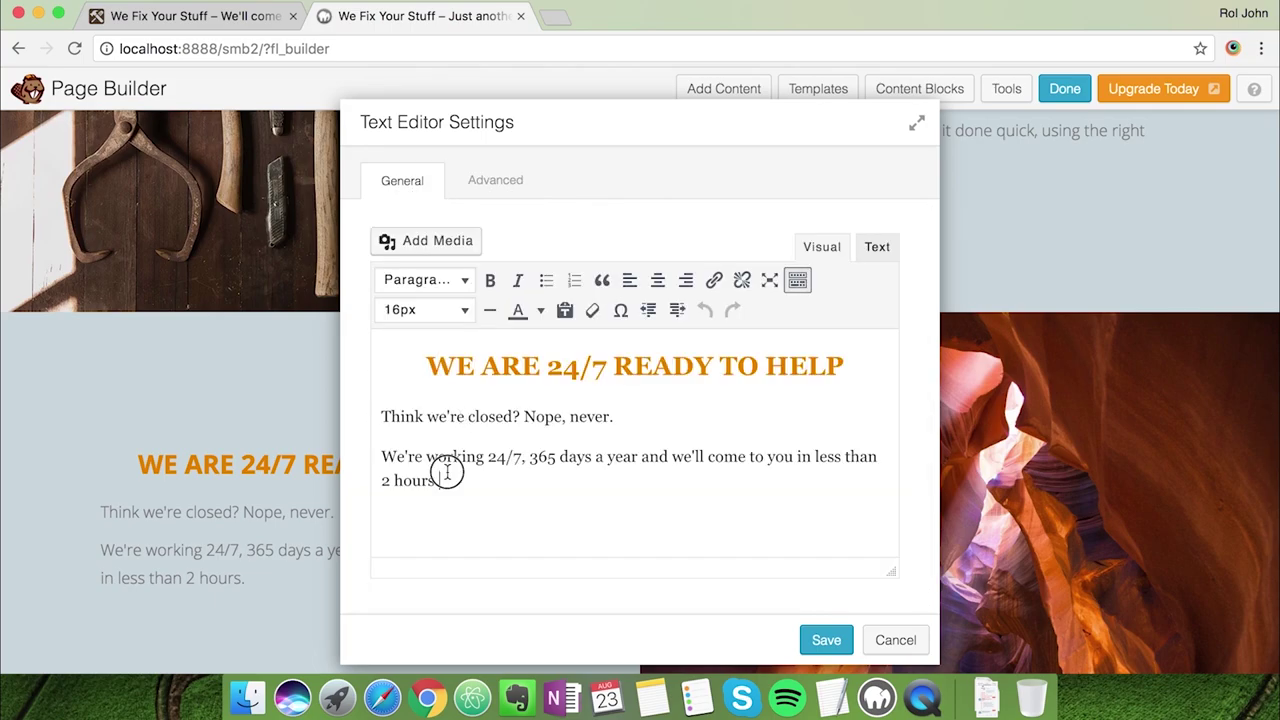
drag(443, 471, 382, 416)
click(540, 310)
click(652, 399)
click(824, 638)
scroll(903, 283, up, 4)
click(798, 362)
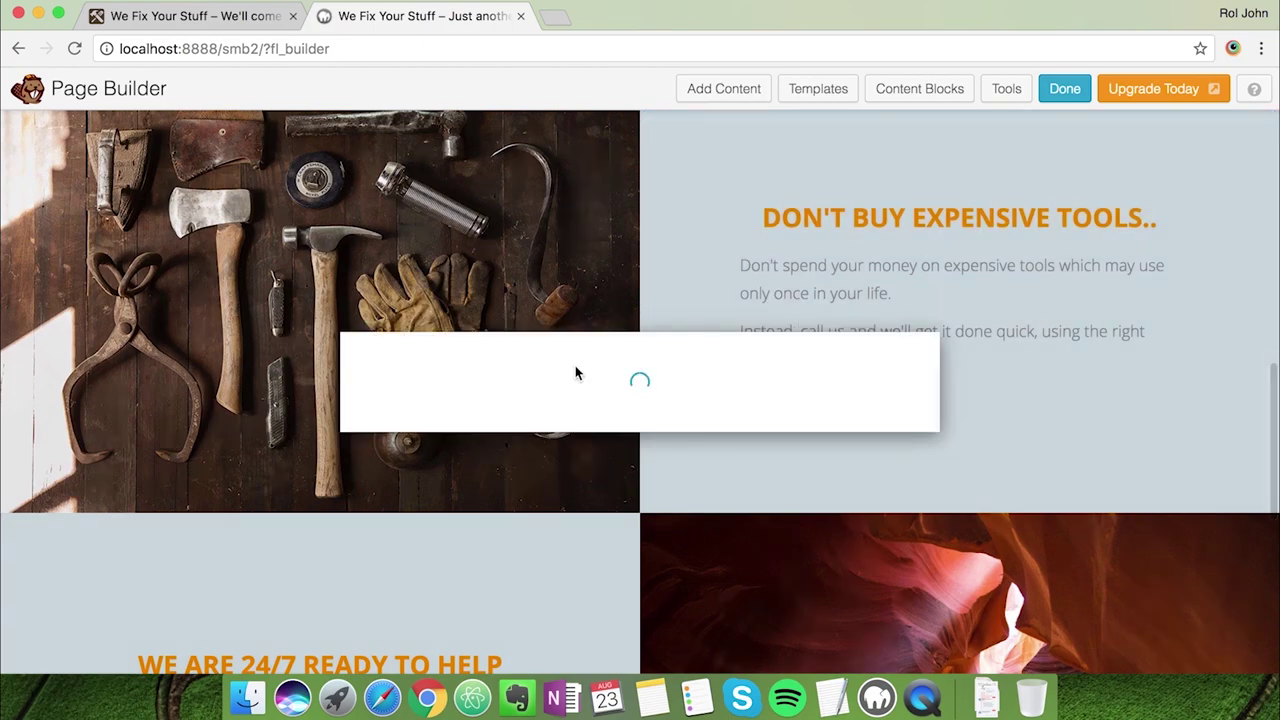
Make the Don't Buy Expensive Tools paragraphs a pale colour and save
drag(830, 481, 382, 414)
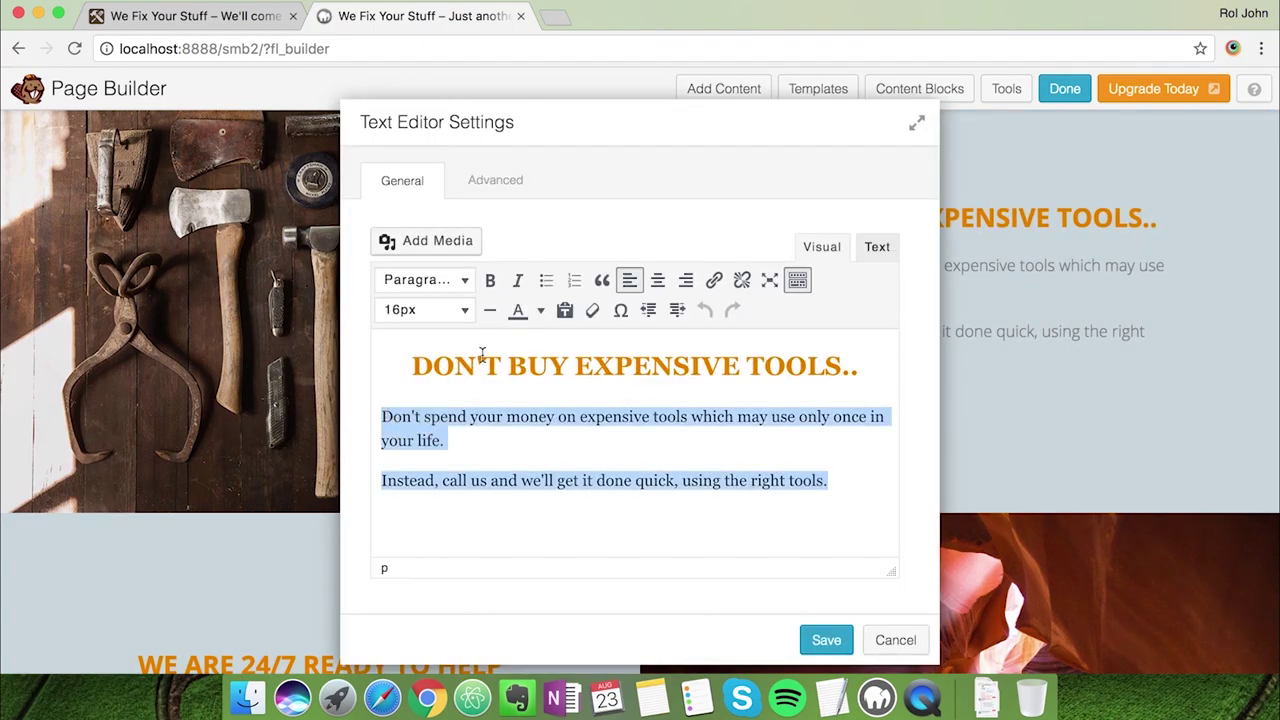
click(540, 310)
click(652, 401)
click(824, 640)
scroll(869, 472, down, 5)
Replace the canyon photo beside the 24/7 text with the hard-hat worker photo
click(674, 311)
click(638, 282)
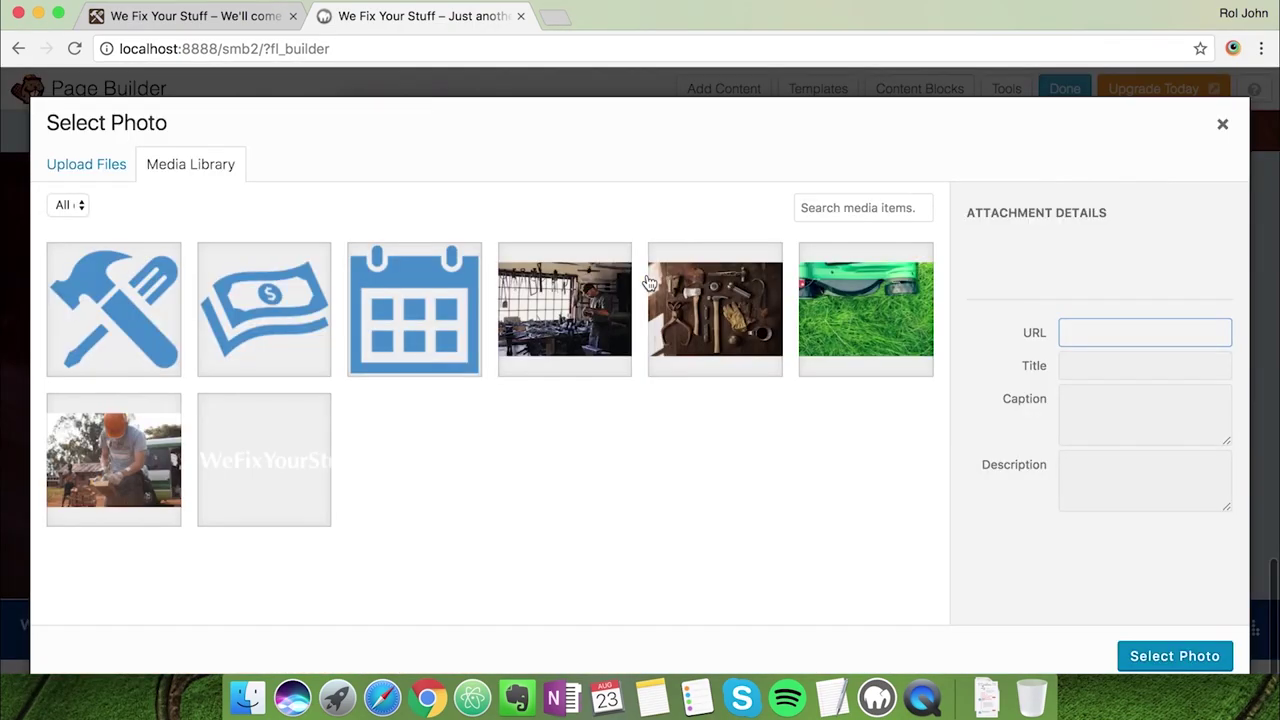
click(240, 14)
scroll(371, 377, up, 2)
click(406, 22)
click(145, 455)
click(1175, 656)
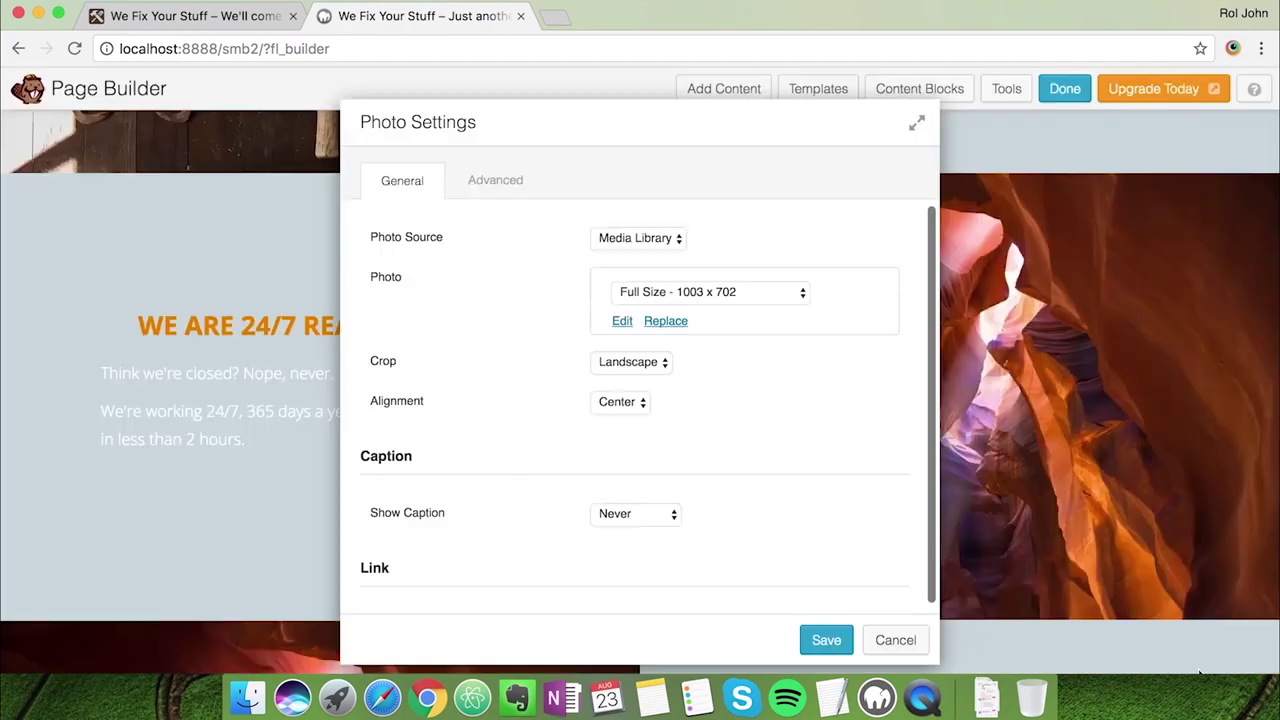
click(826, 637)
scroll(600, 500, down, 5)
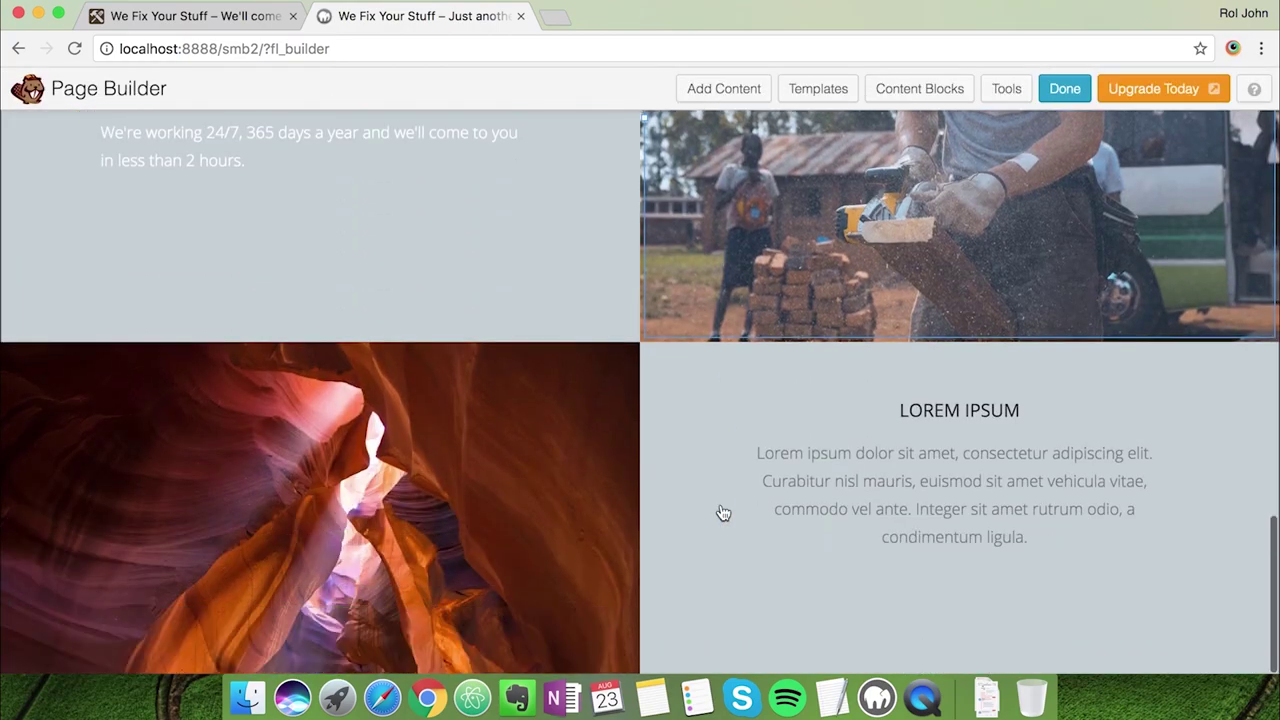
Swap the lower canyon photo for the workshop image and save it
click(48, 377)
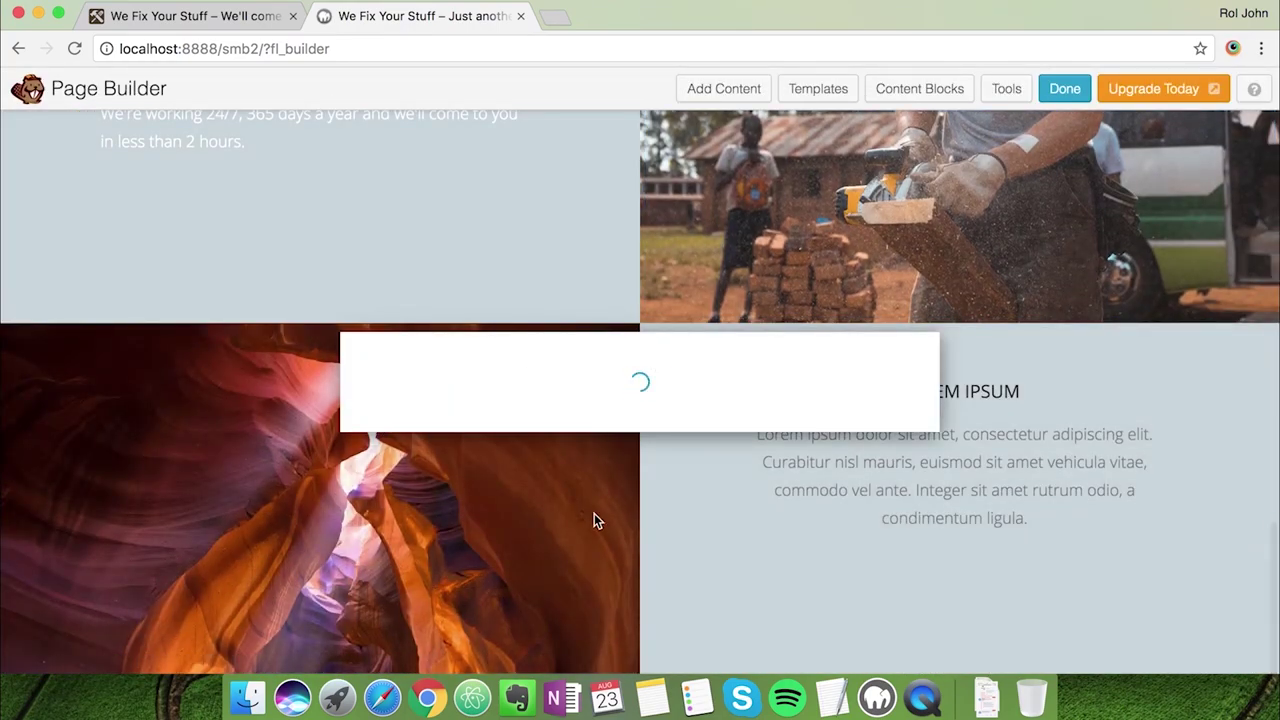
scroll(589, 523, down, 3)
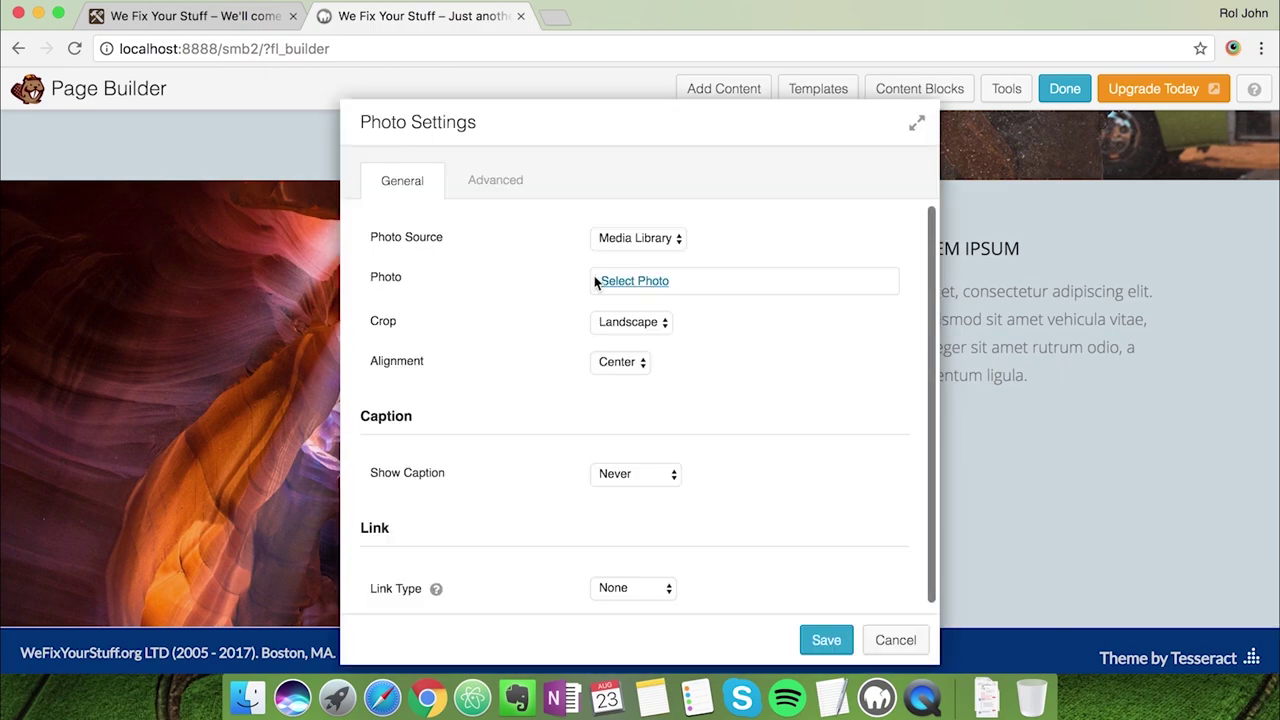
click(608, 283)
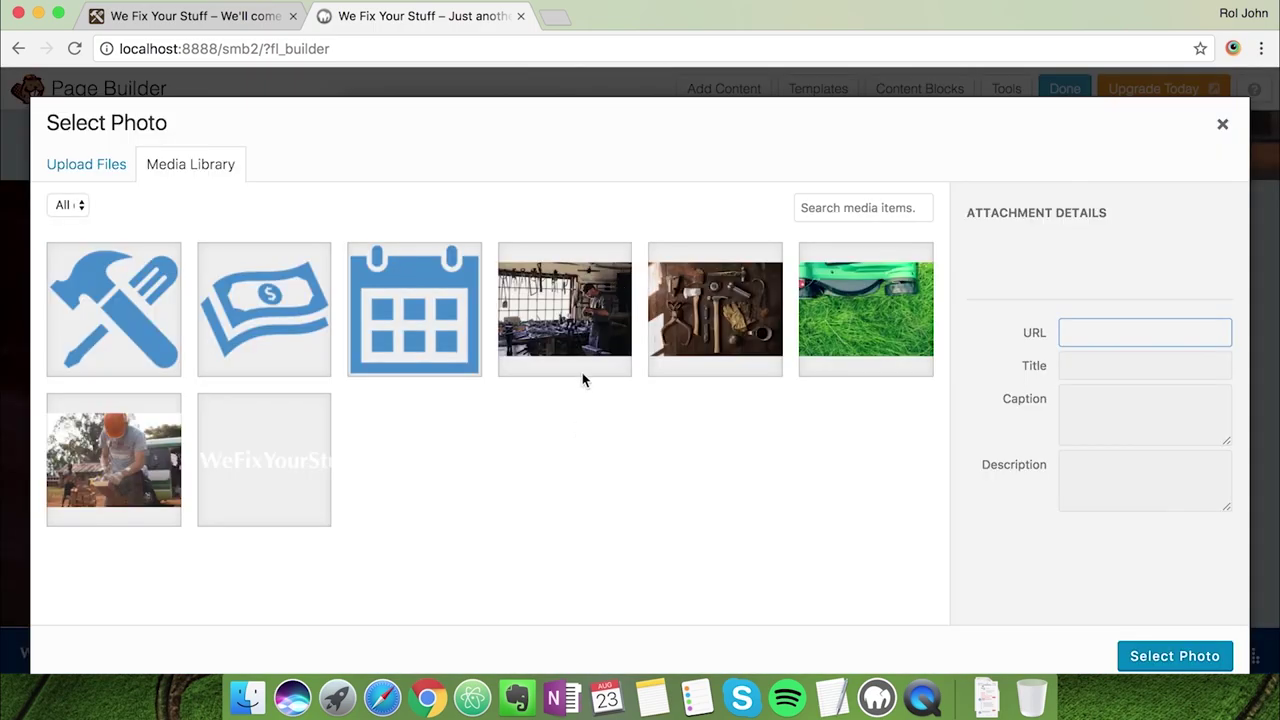
click(587, 346)
click(1178, 657)
key(ctrl+shift+Tab)
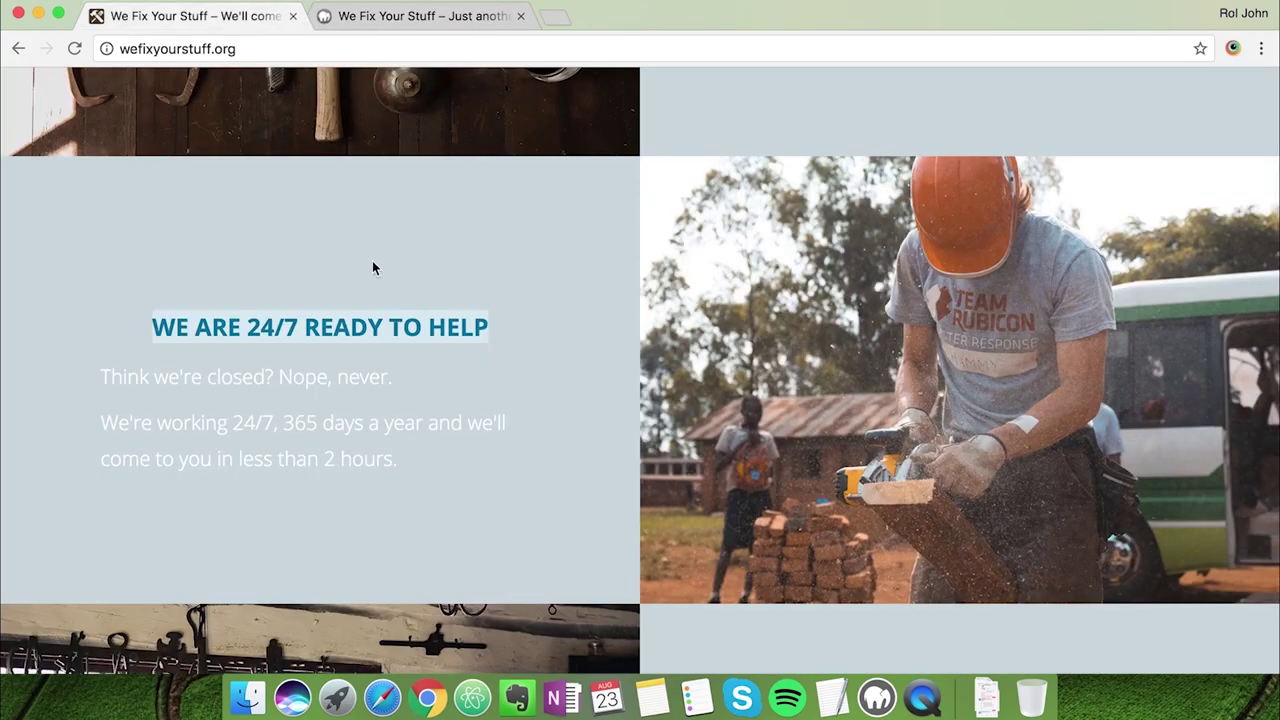
scroll(372, 262, down, 5)
drag(761, 361, 1160, 362)
key(super+c)
key(ctrl+Tab)
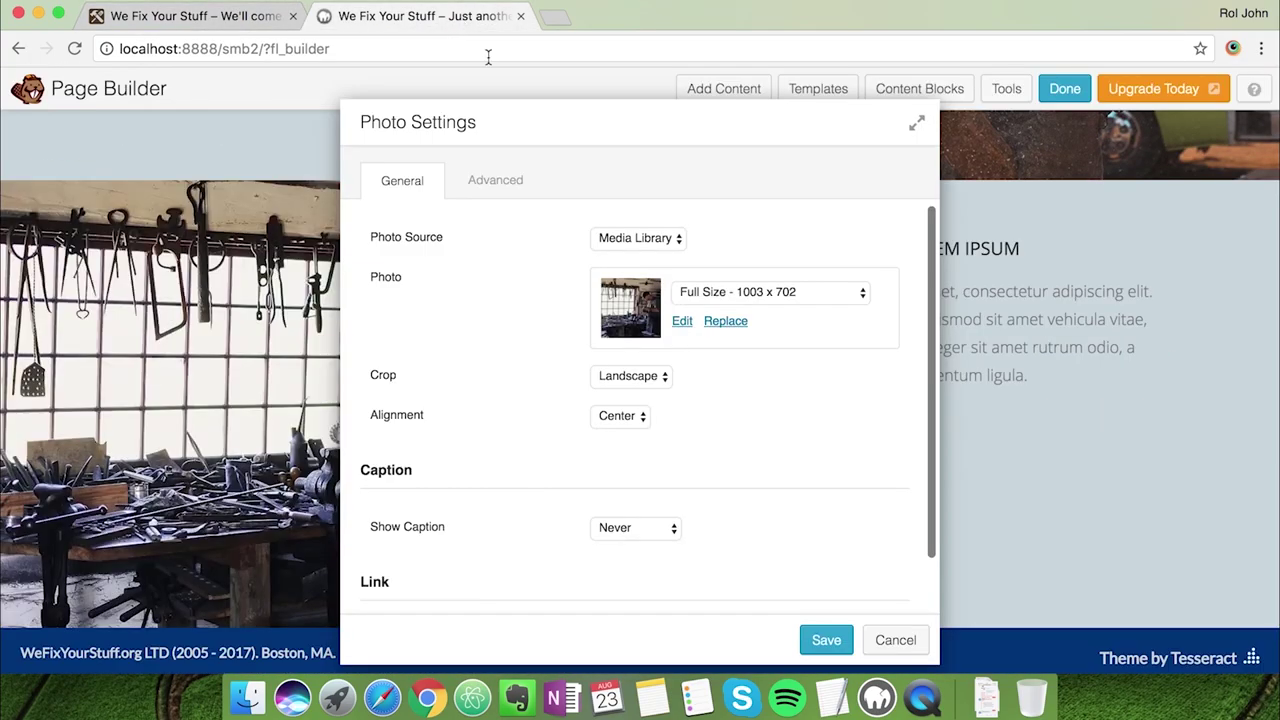
click(829, 634)
Replace the Lorem heading with 'OUR RATE STARTS FROM $40/hour', centered at 26px
click(953, 255)
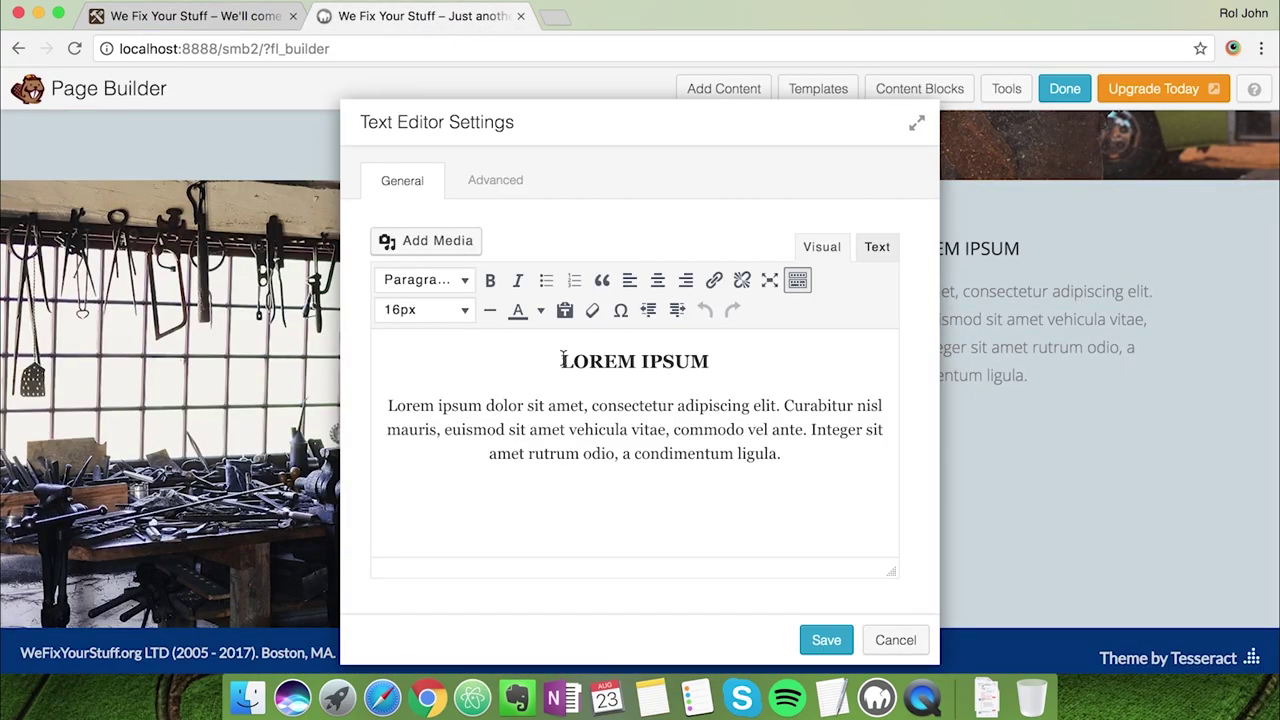
triple_click(560, 357)
key(super+v)
triple_click(665, 366)
click(658, 280)
click(460, 309)
click(443, 591)
Colour the rate heading orange using the saved colour code
click(540, 310)
click(570, 441)
click(831, 697)
key(super+c)
click(777, 480)
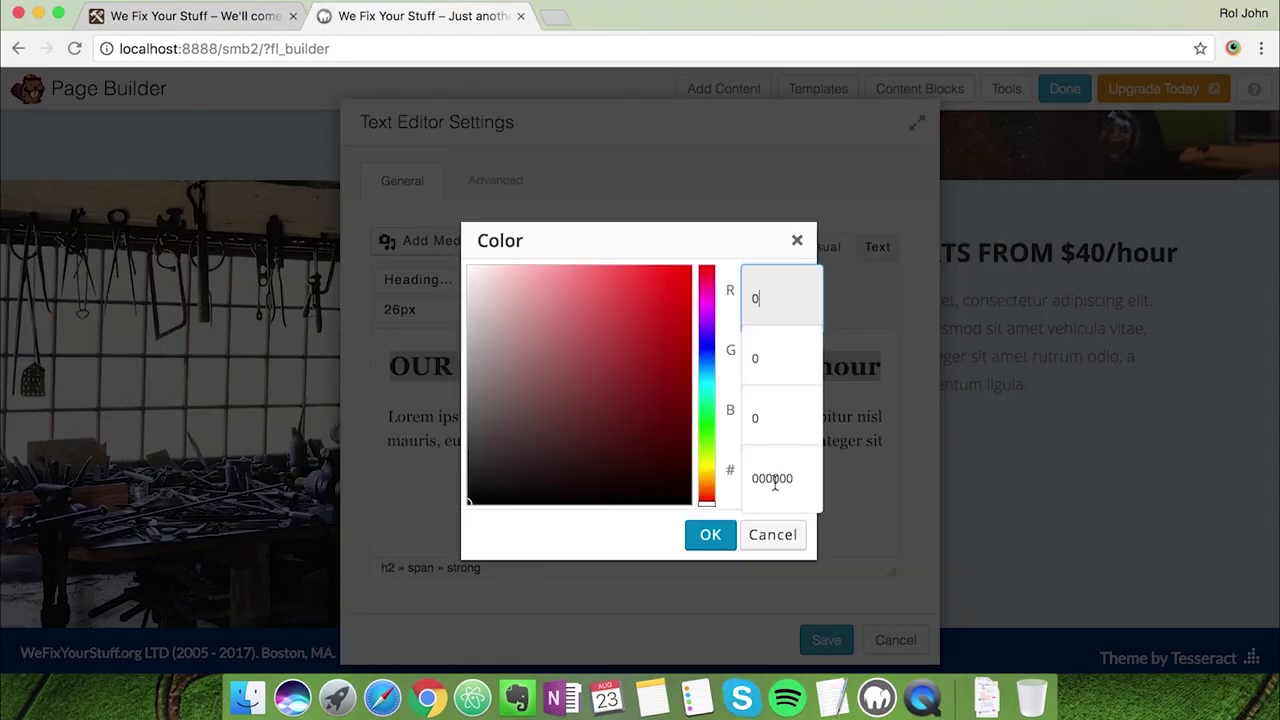
key(super+v)
click(706, 534)
Paste the live site's two rate paragraphs and make them white
click(242, 22)
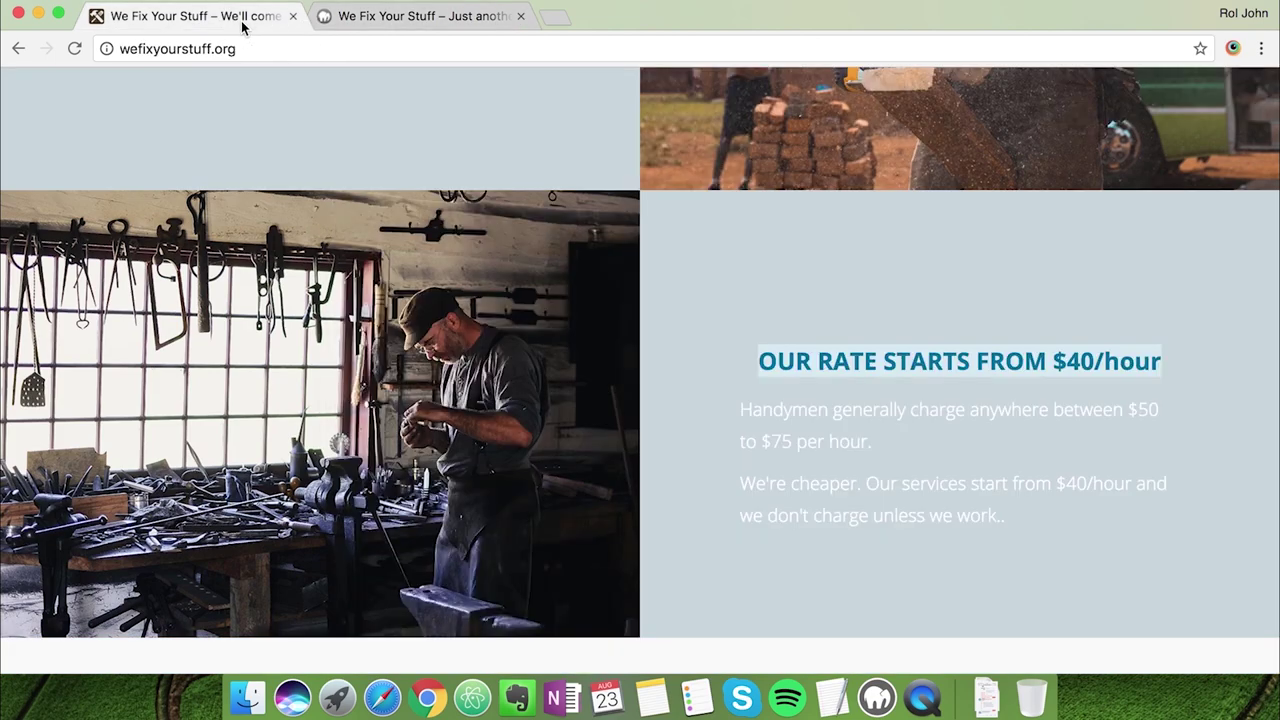
drag(1013, 520, 709, 397)
click(420, 16)
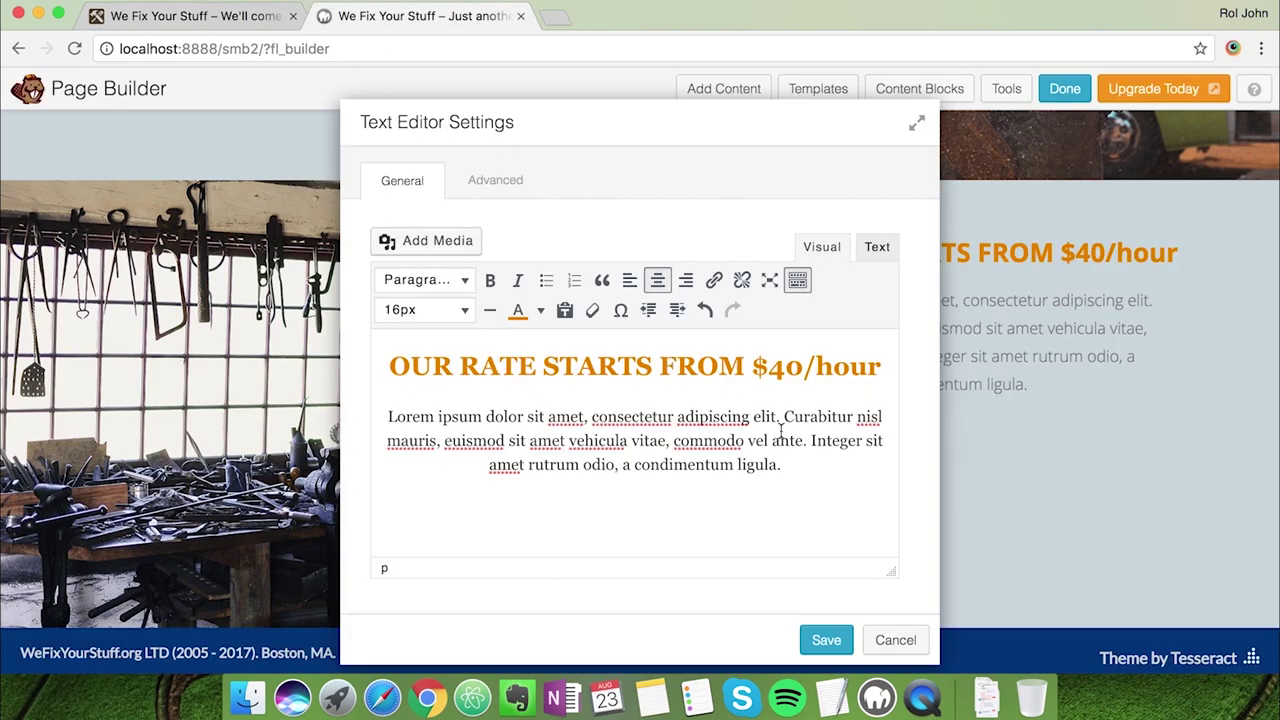
key(super+v)
drag(497, 481, 381, 416)
click(540, 310)
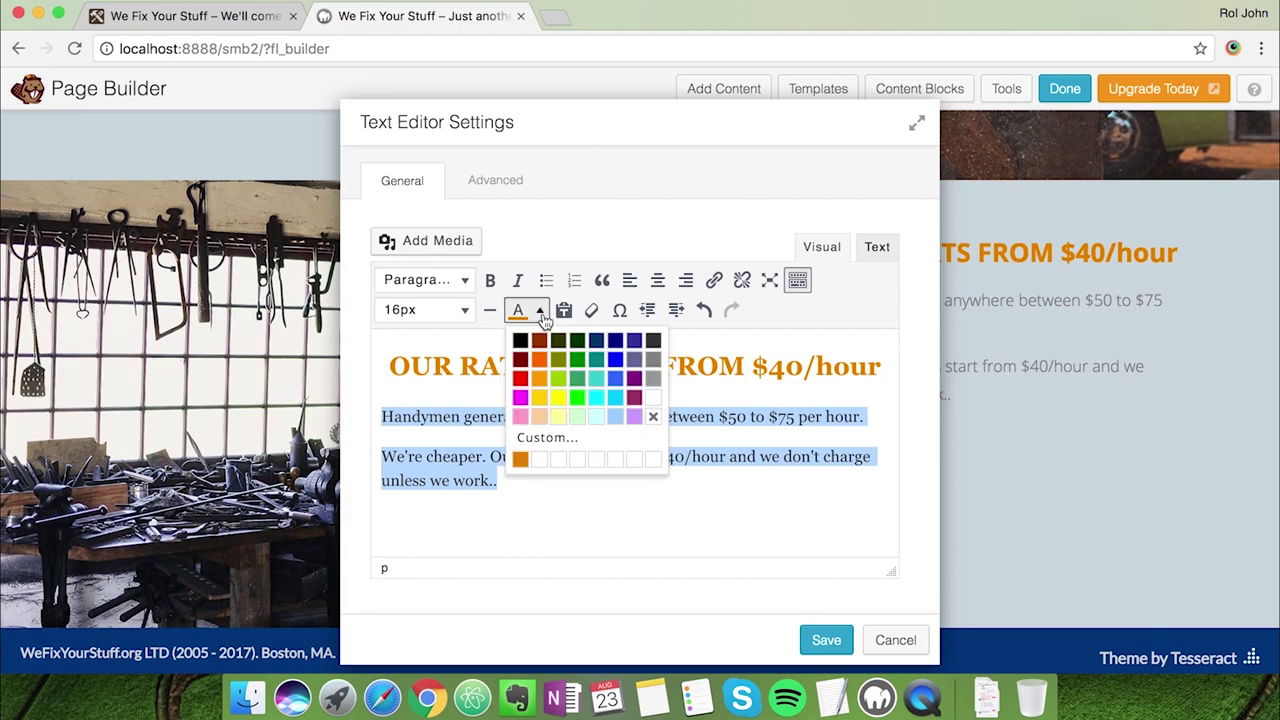
click(656, 399)
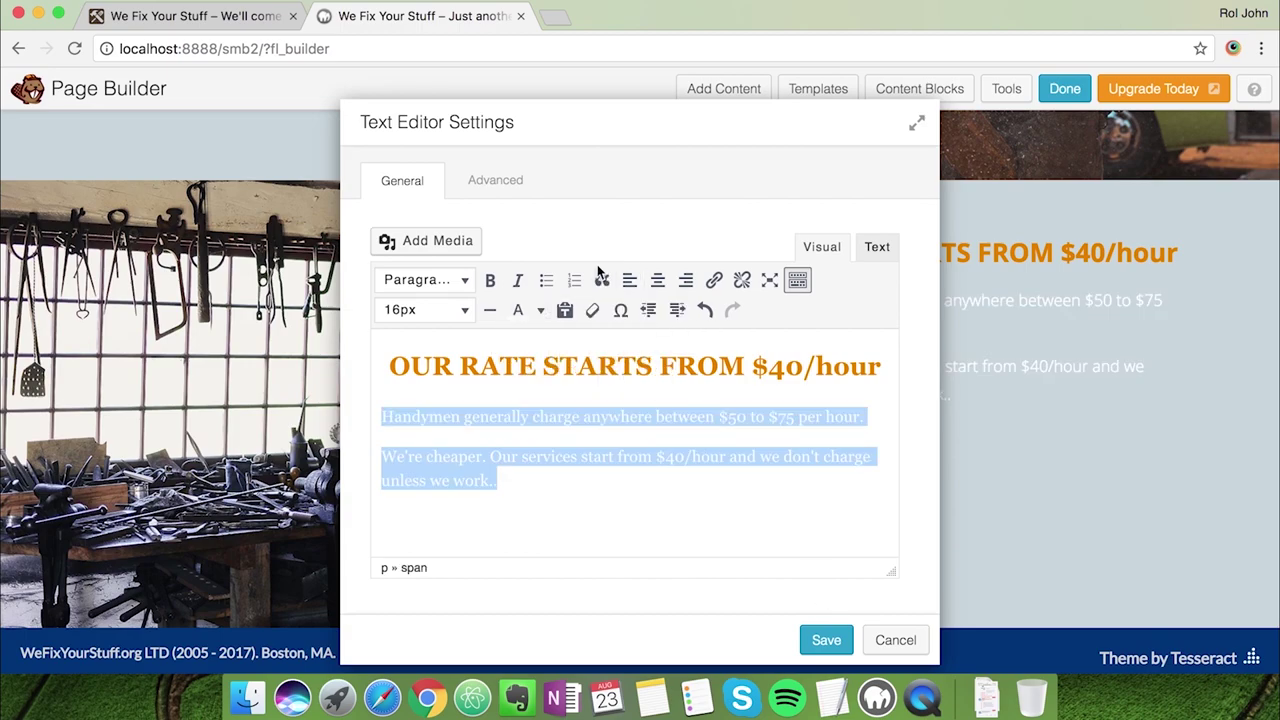
Set the rate module's top margin to 100 and save
click(879, 250)
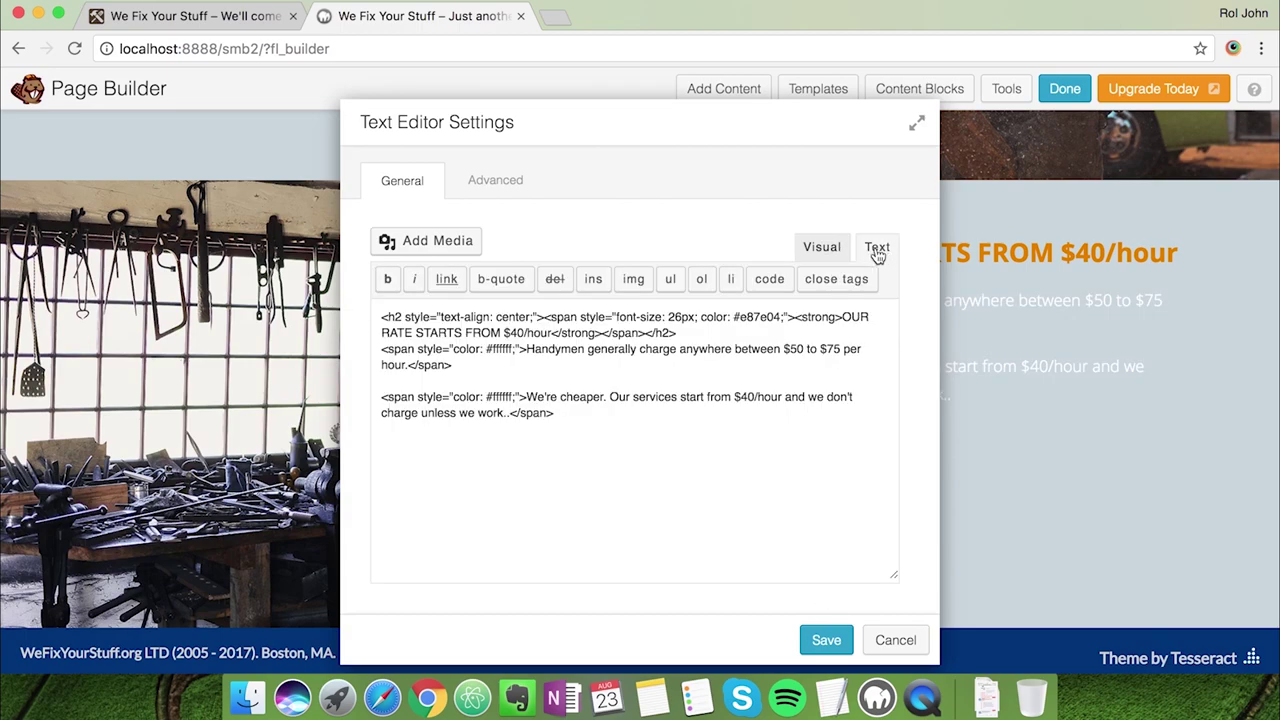
click(826, 250)
click(500, 181)
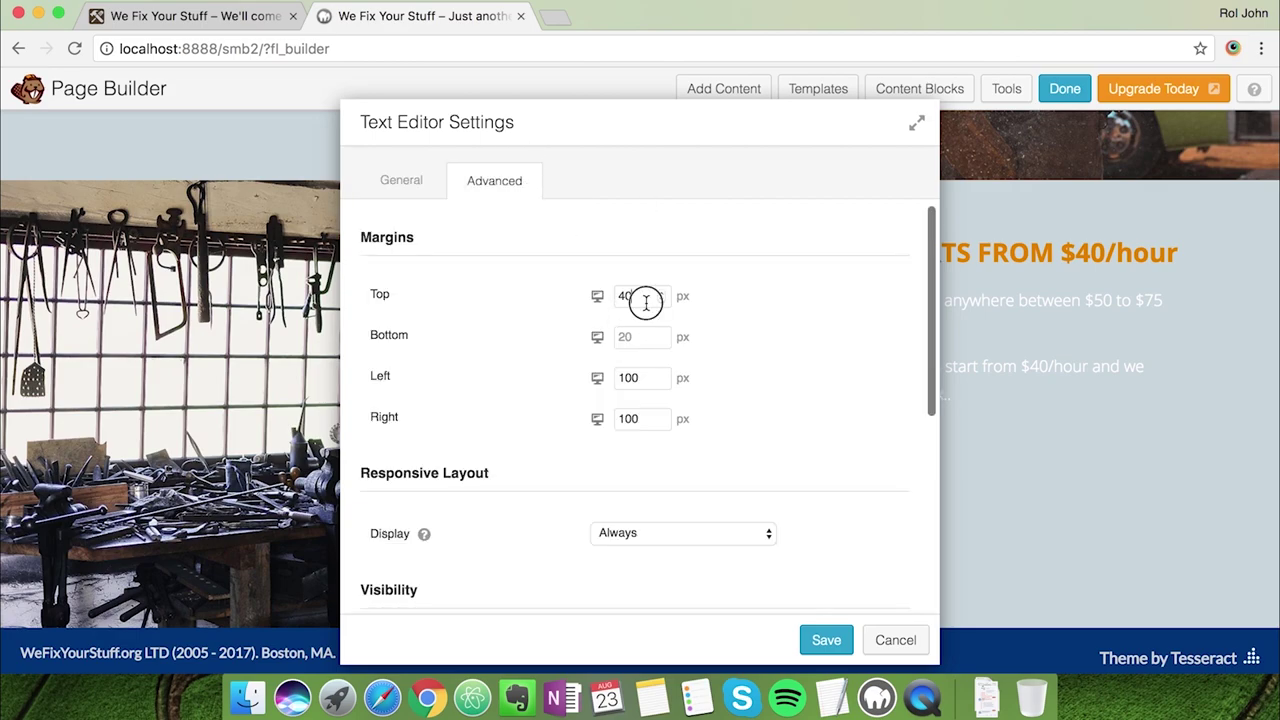
text(100)
click(826, 640)
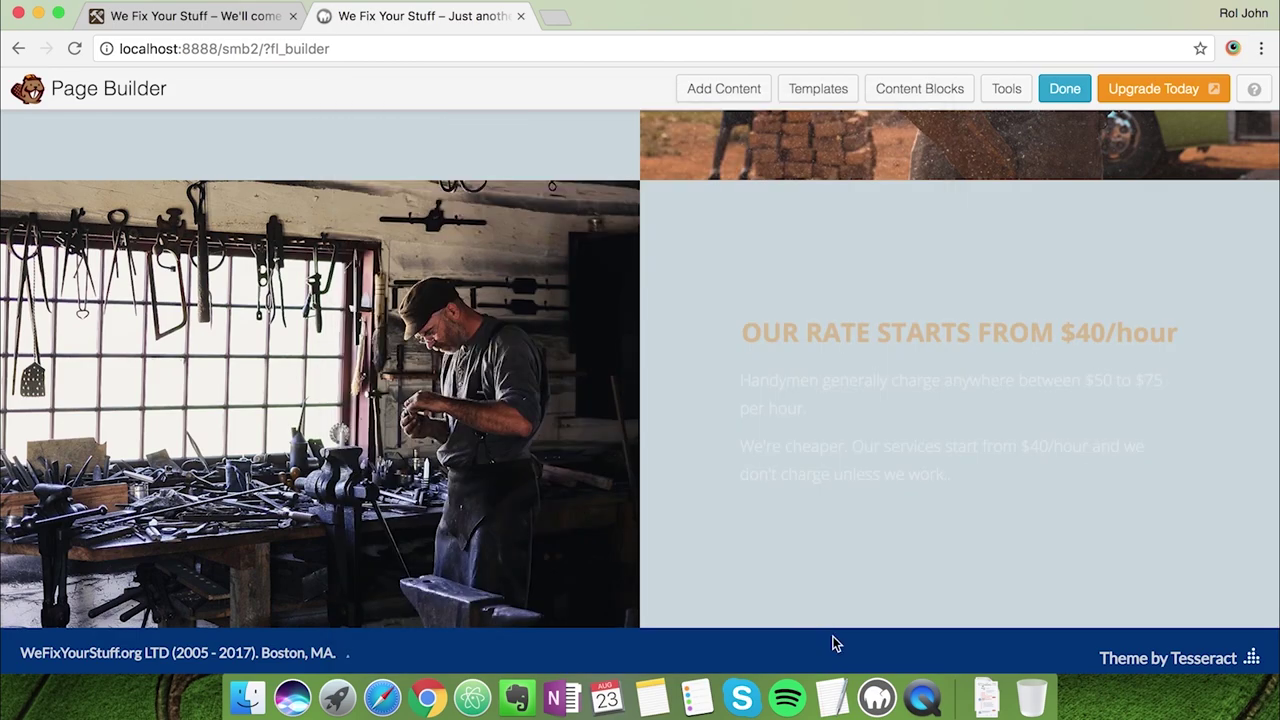
Enlarge the Don't Buy Expensive Tools body paragraphs to 18px
scroll(914, 414, up, 3)
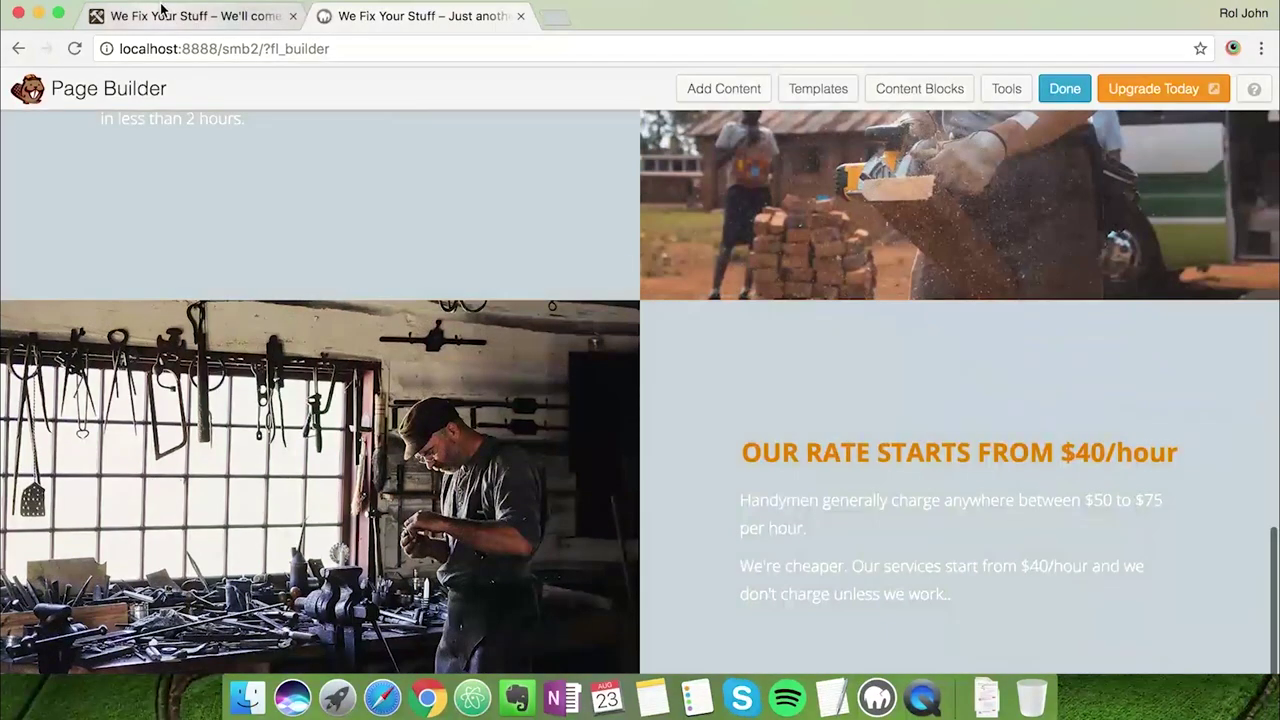
click(161, 12)
click(714, 352)
scroll(760, 349, up, 5)
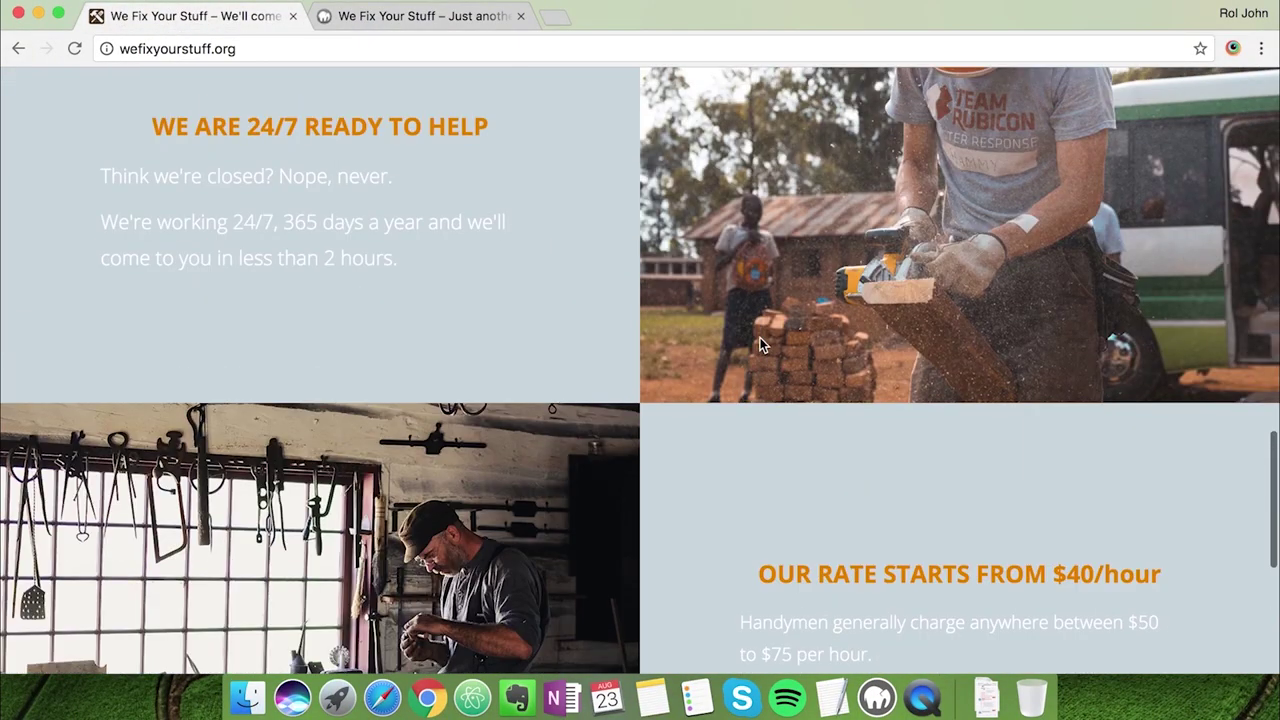
click(422, 30)
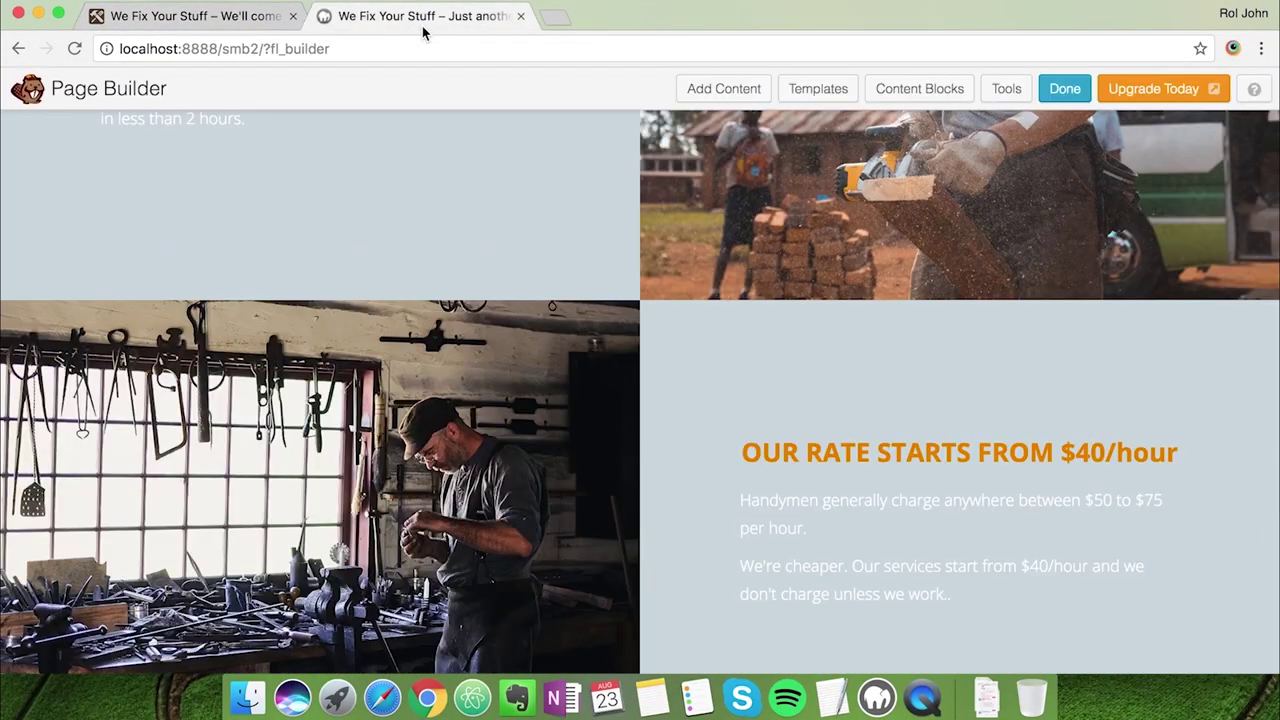
scroll(586, 355, up, 5)
scroll(586, 357, up, 5)
click(781, 268)
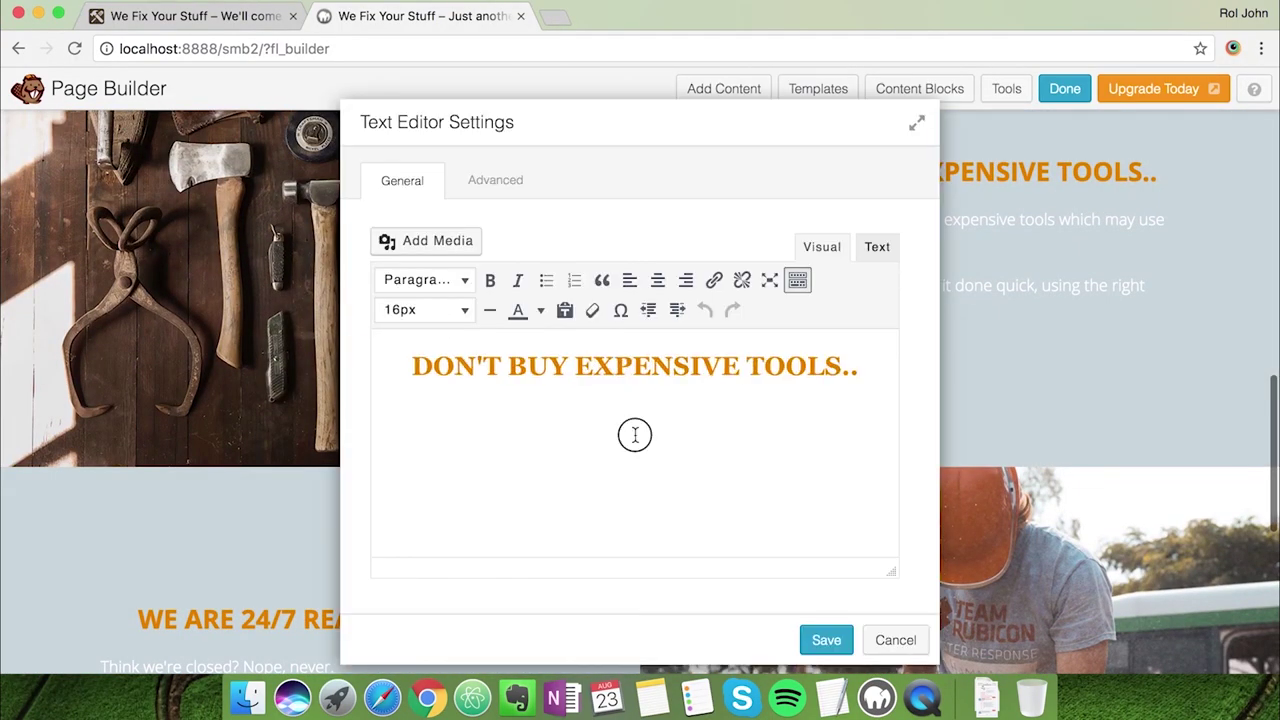
click(634, 434)
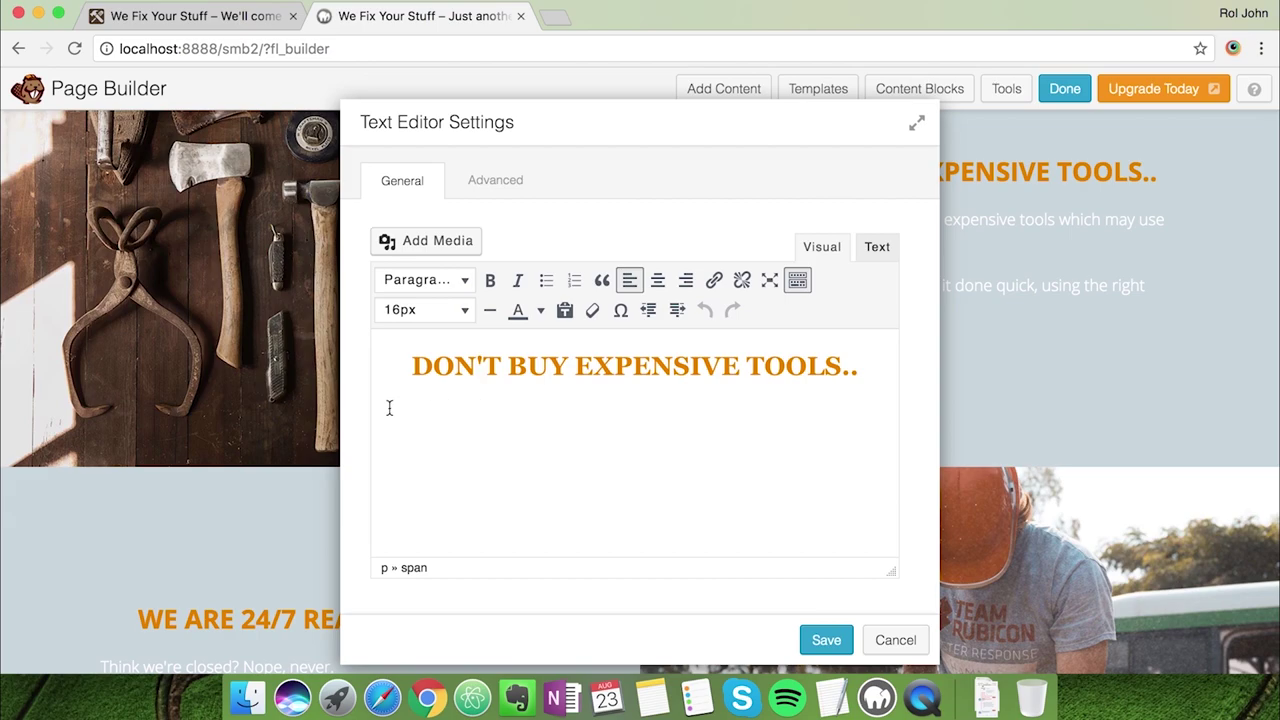
click(757, 534)
click(850, 476)
drag(830, 481, 391, 416)
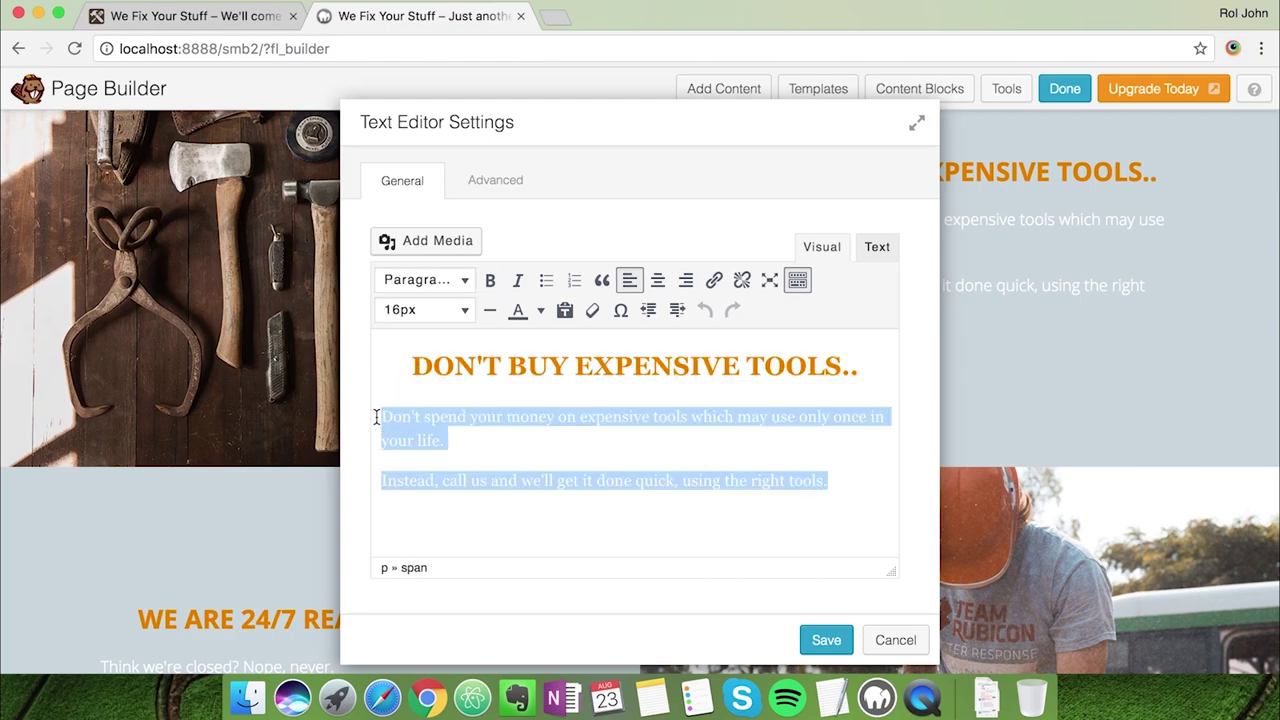
click(437, 310)
click(442, 458)
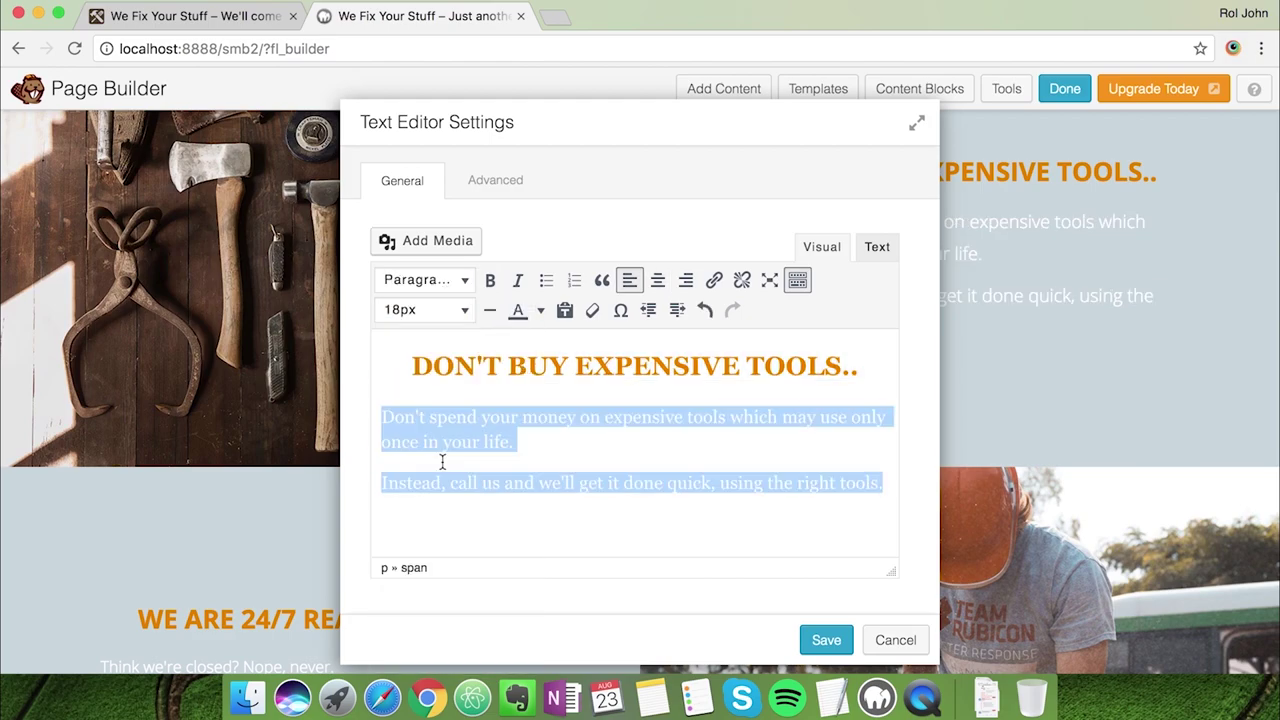
click(827, 639)
Set the 24/7 section's body paragraphs to 18px
scroll(789, 398, down, 3)
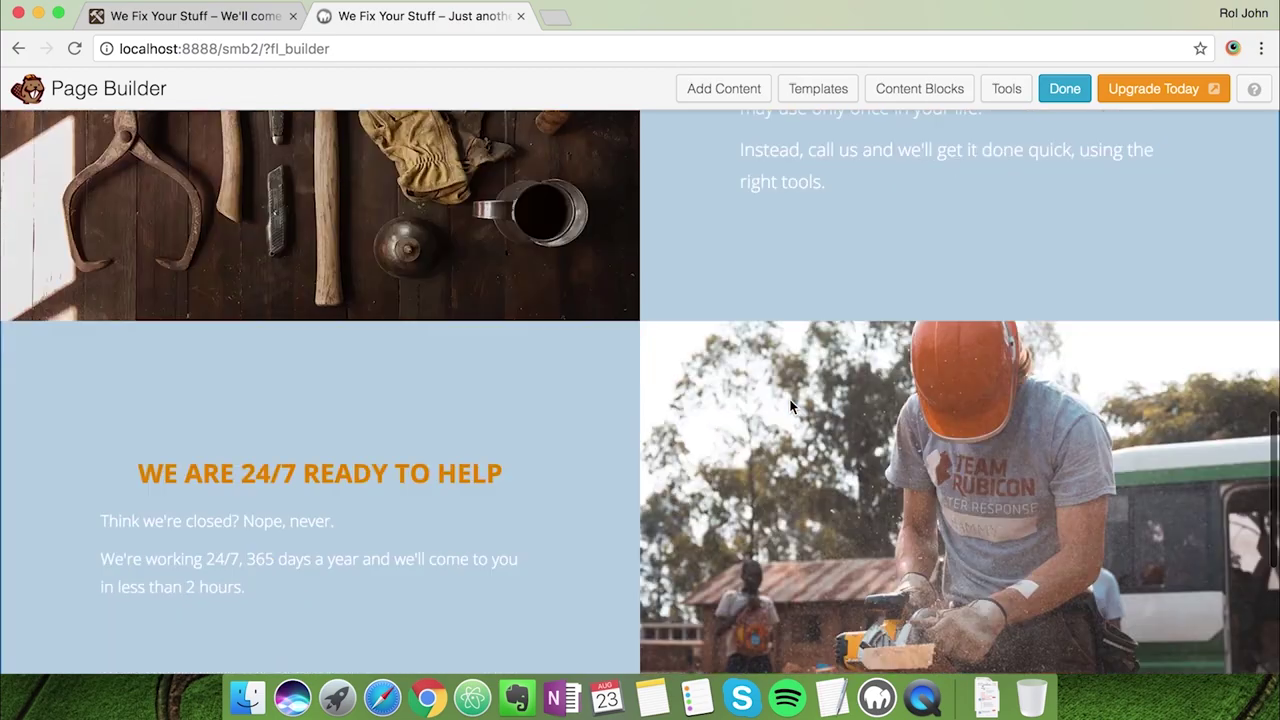
click(285, 555)
drag(380, 416, 717, 515)
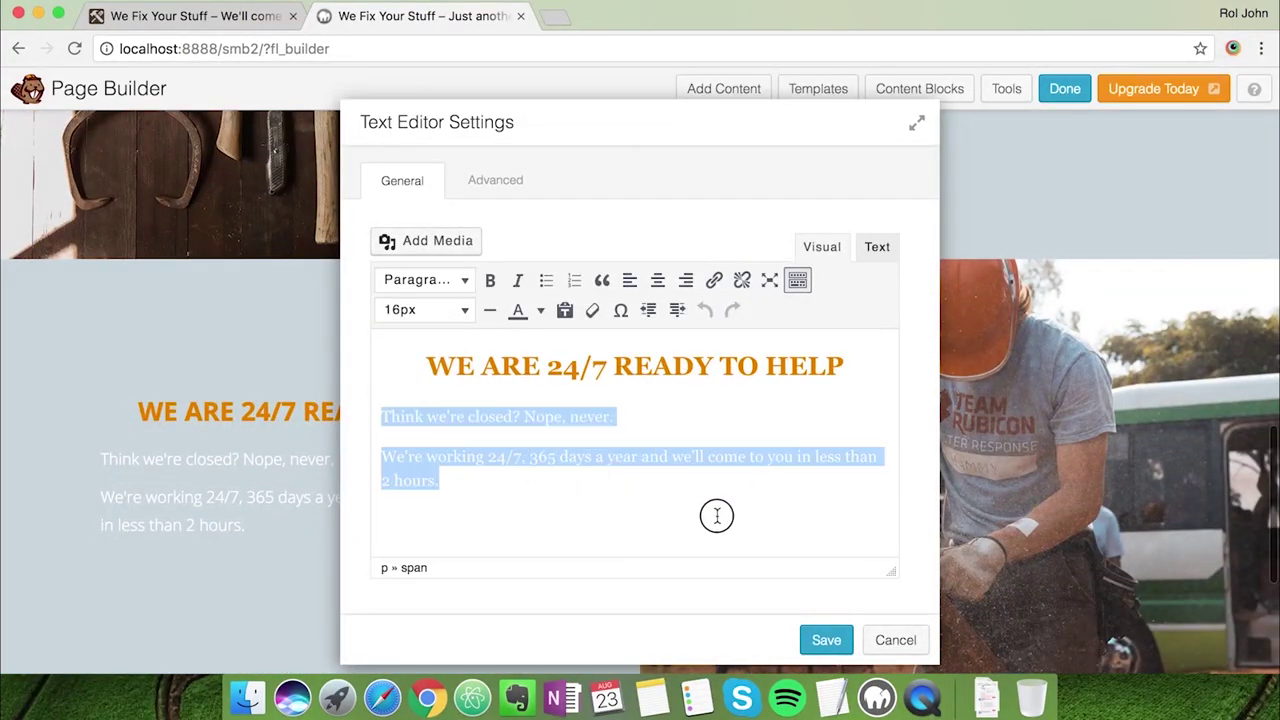
click(426, 310)
click(442, 458)
click(827, 639)
Set the $40/hour section's paragraphs to 18px and save
scroll(843, 512, down, 3)
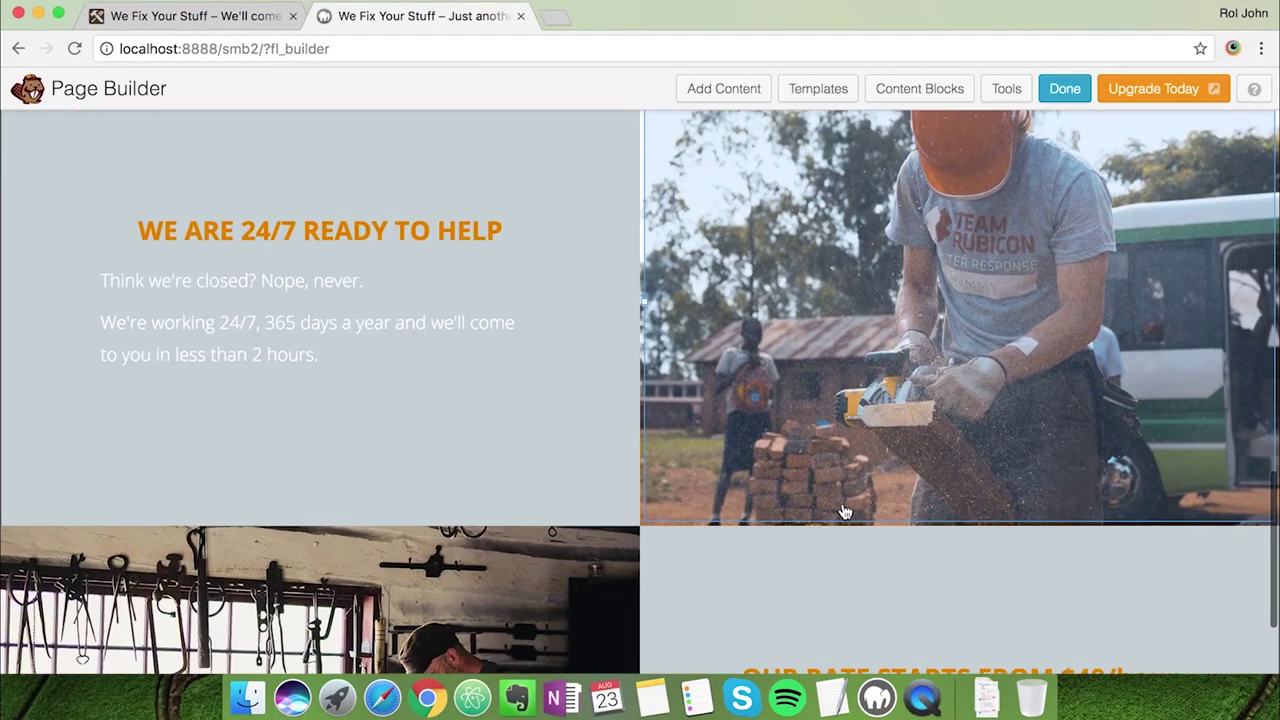
scroll(843, 512, down, 3)
click(843, 470)
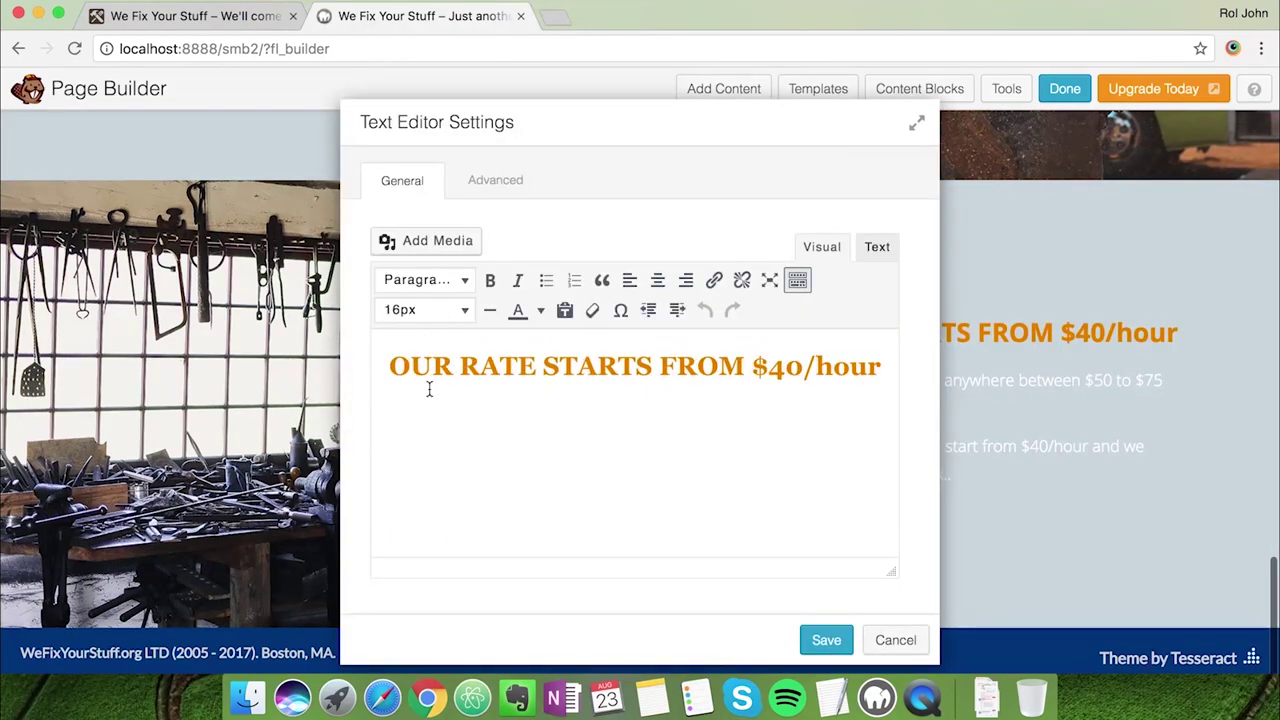
drag(381, 414, 923, 532)
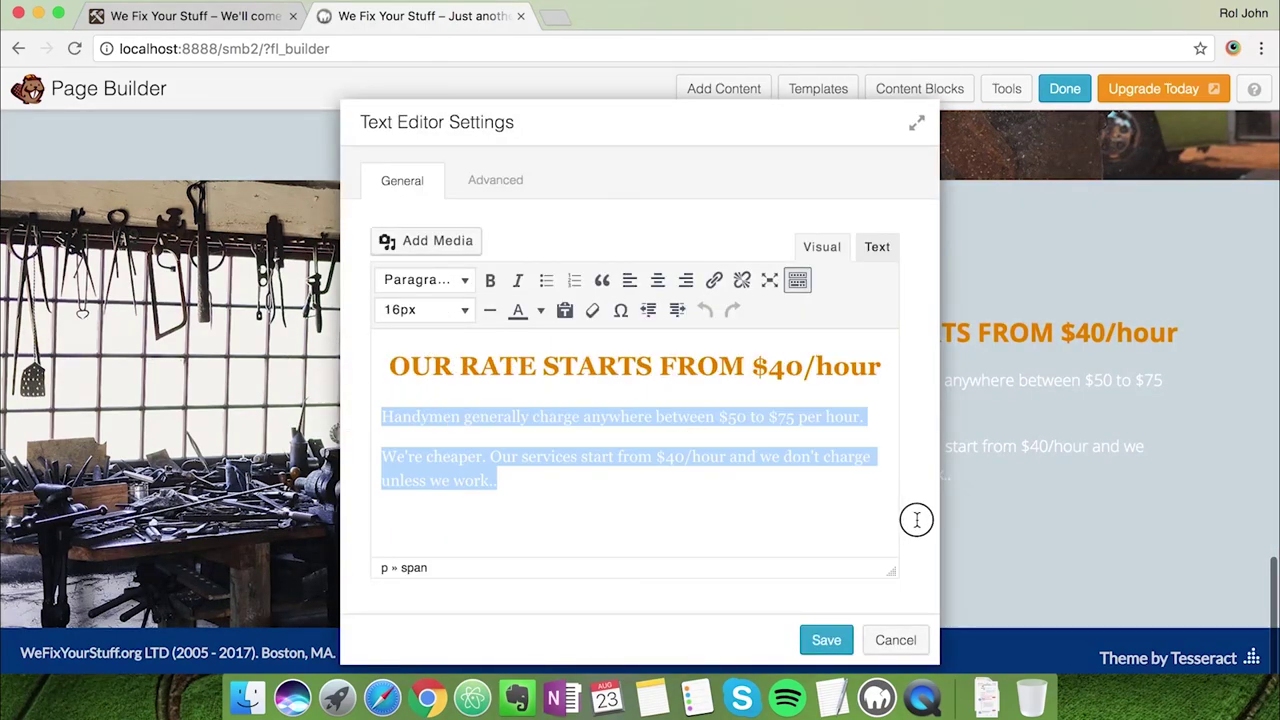
click(460, 311)
click(443, 458)
click(825, 639)
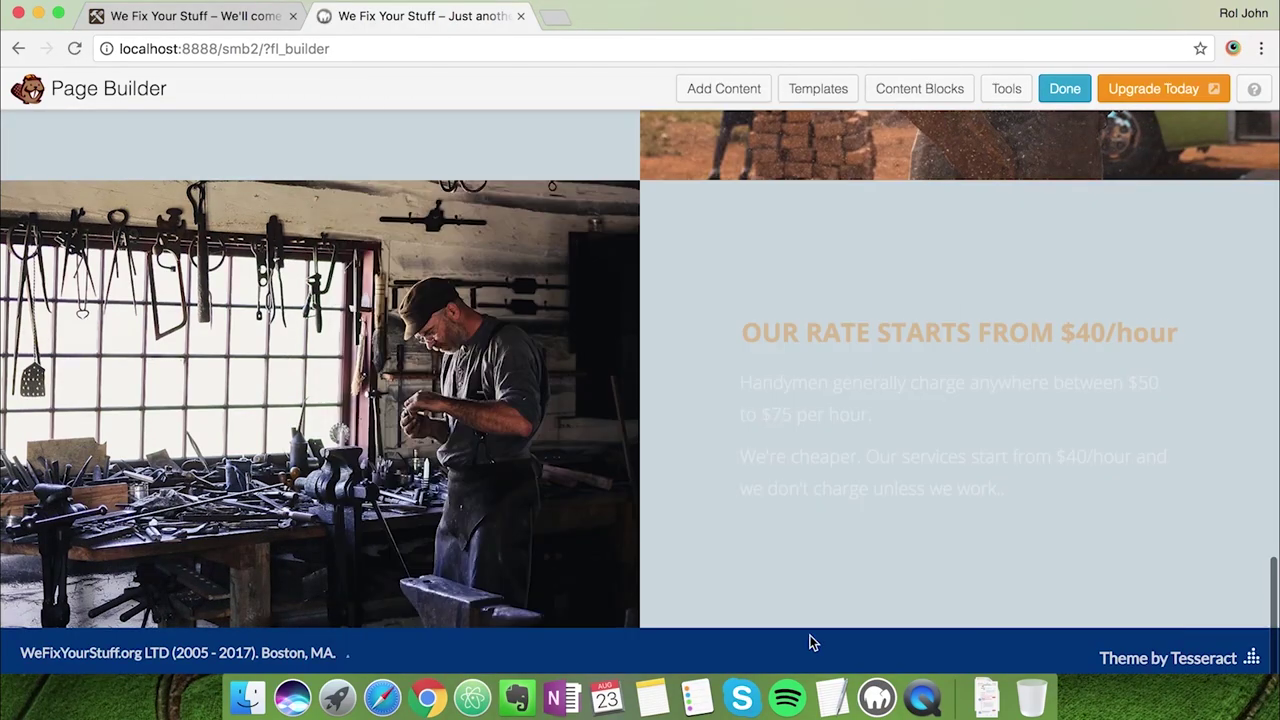
click(1044, 96)
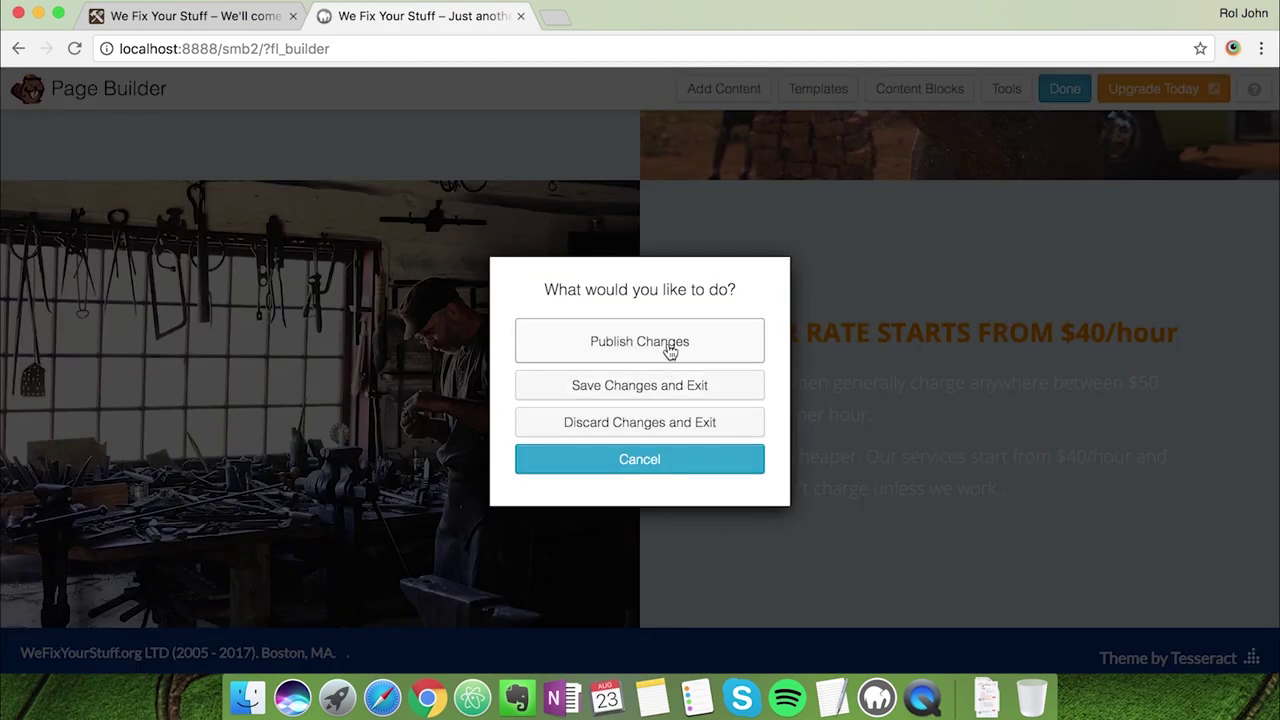
Publish the changes, review the live Home page, and reopen it in the page builder
click(668, 343)
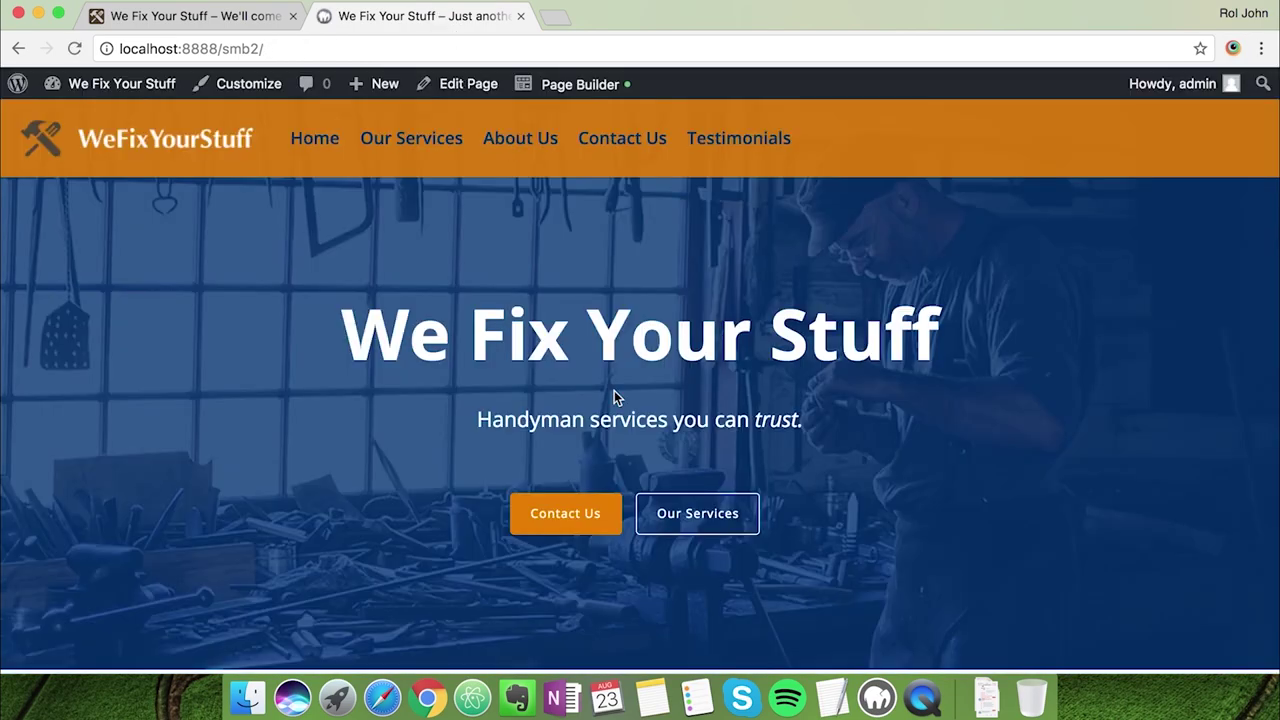
scroll(614, 392, down, 8)
scroll(614, 398, down, 8)
scroll(614, 398, up, 20)
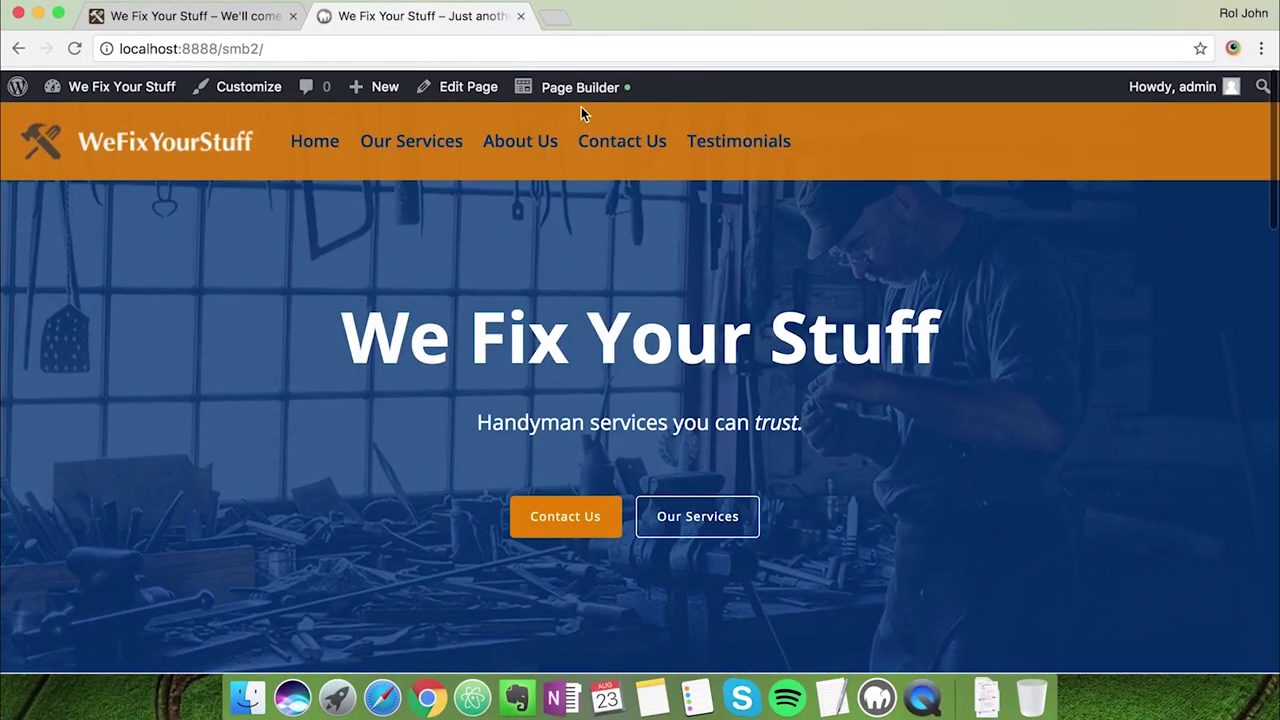
click(571, 89)
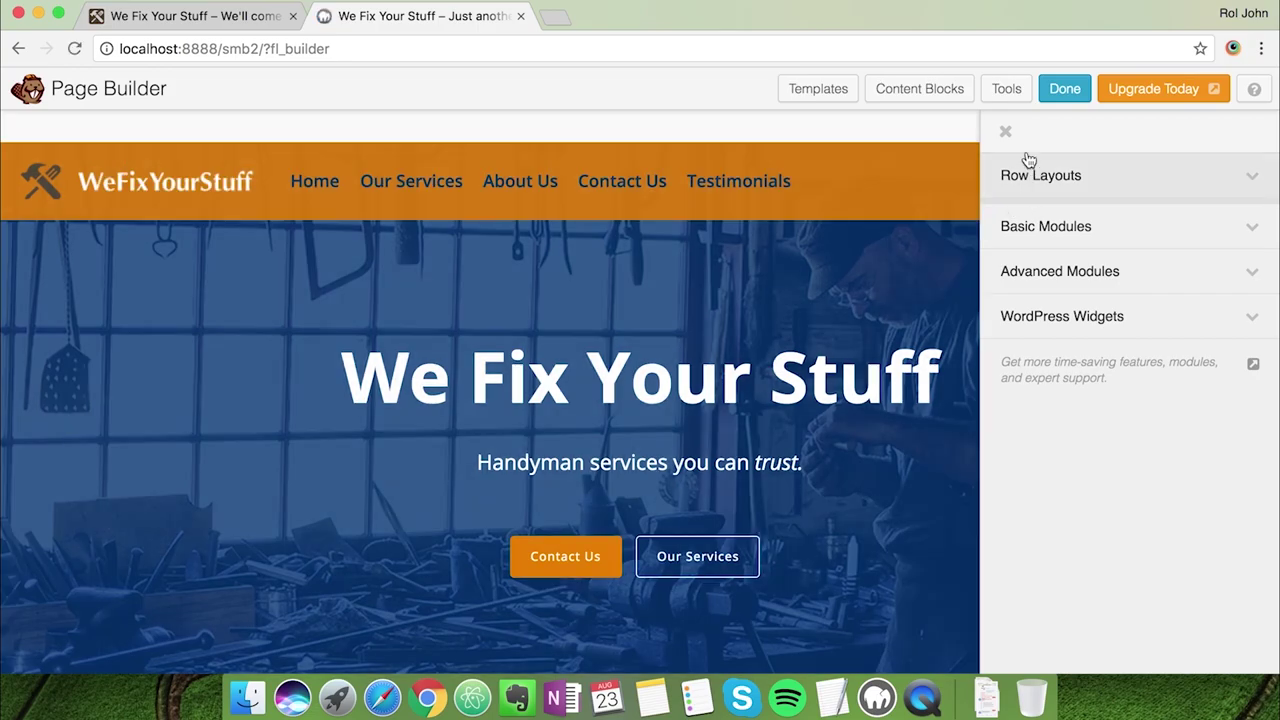
click(1005, 132)
Insert the Simple Quote content block below the $40/hour section
scroll(990, 150, down, 15)
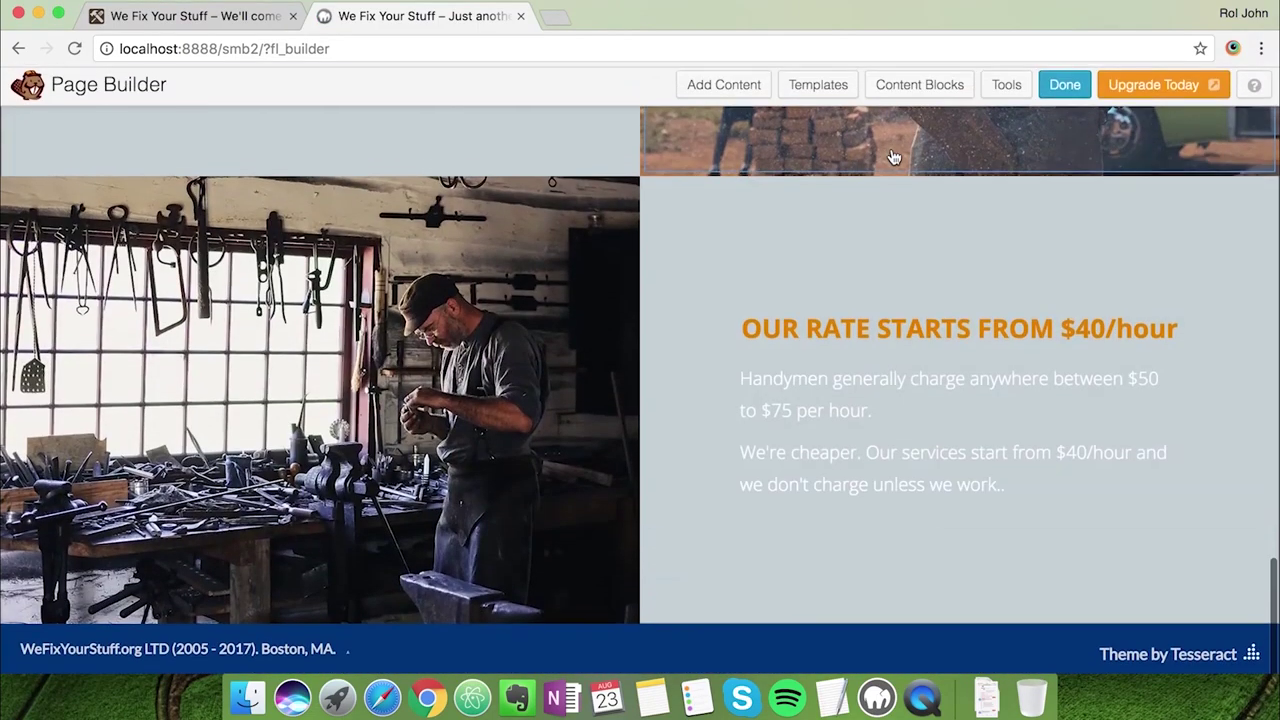
click(902, 100)
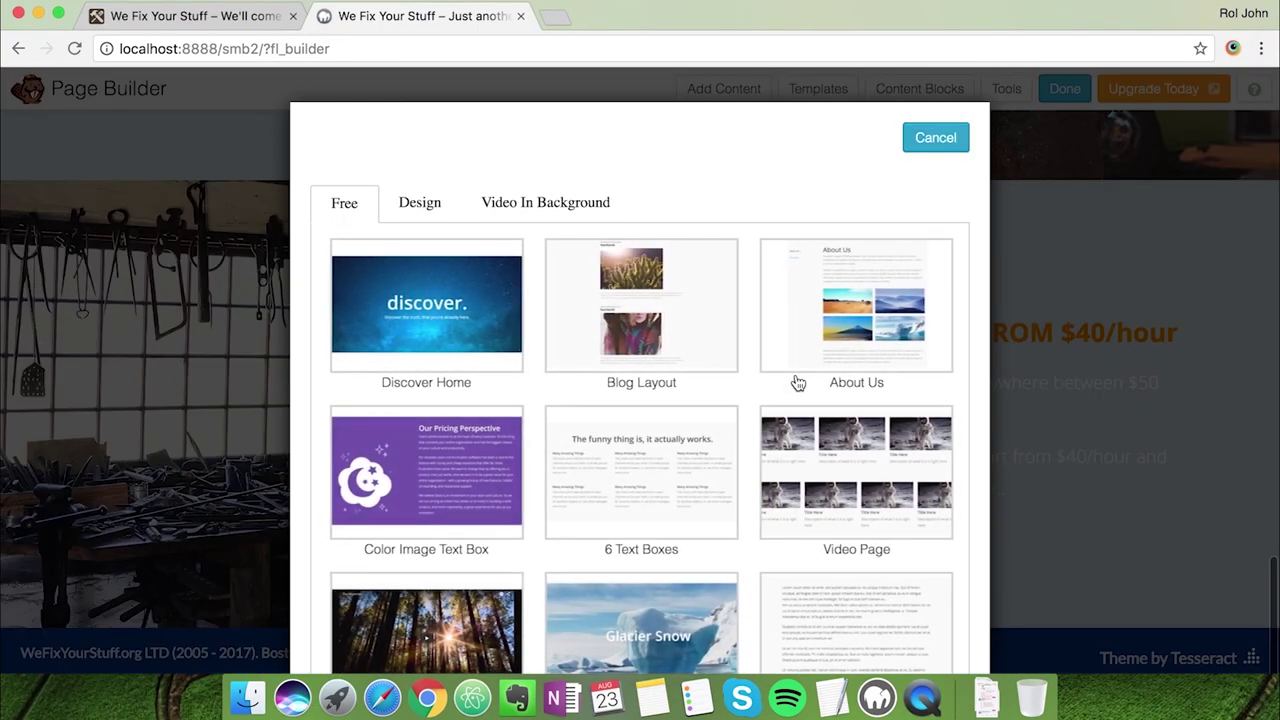
scroll(795, 381, down, 2)
scroll(797, 383, down, 20)
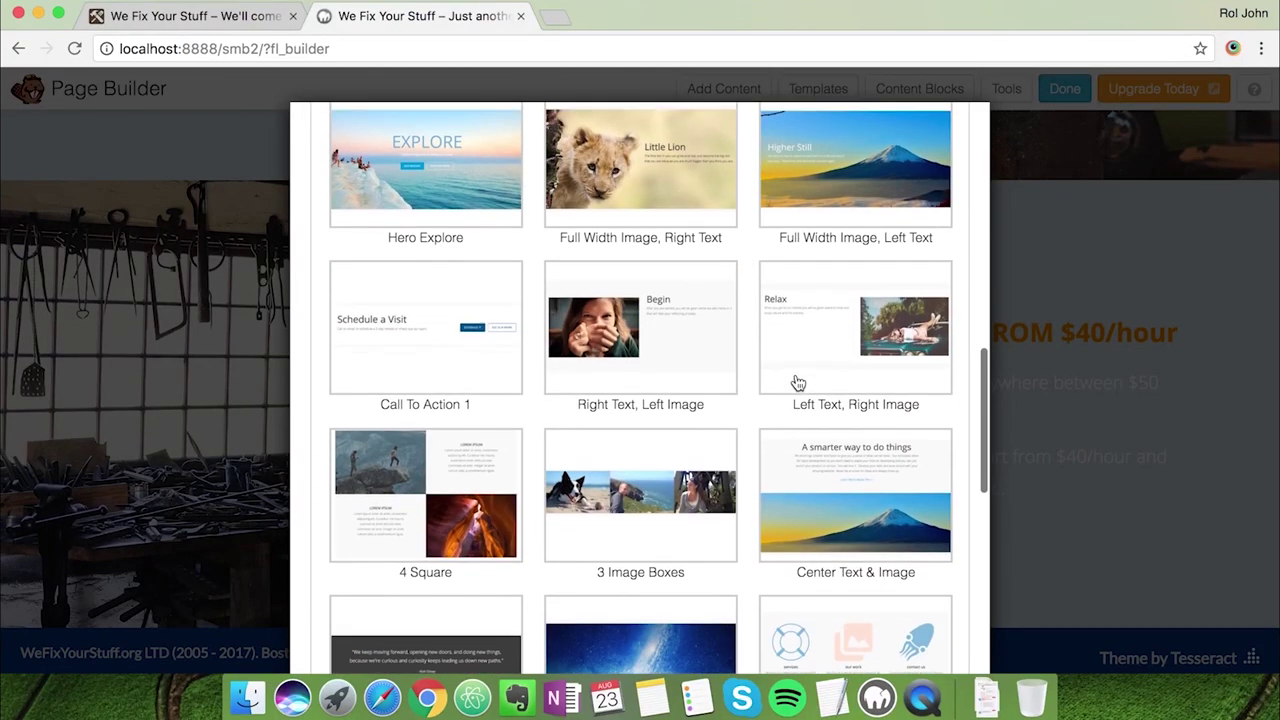
scroll(797, 383, down, 10)
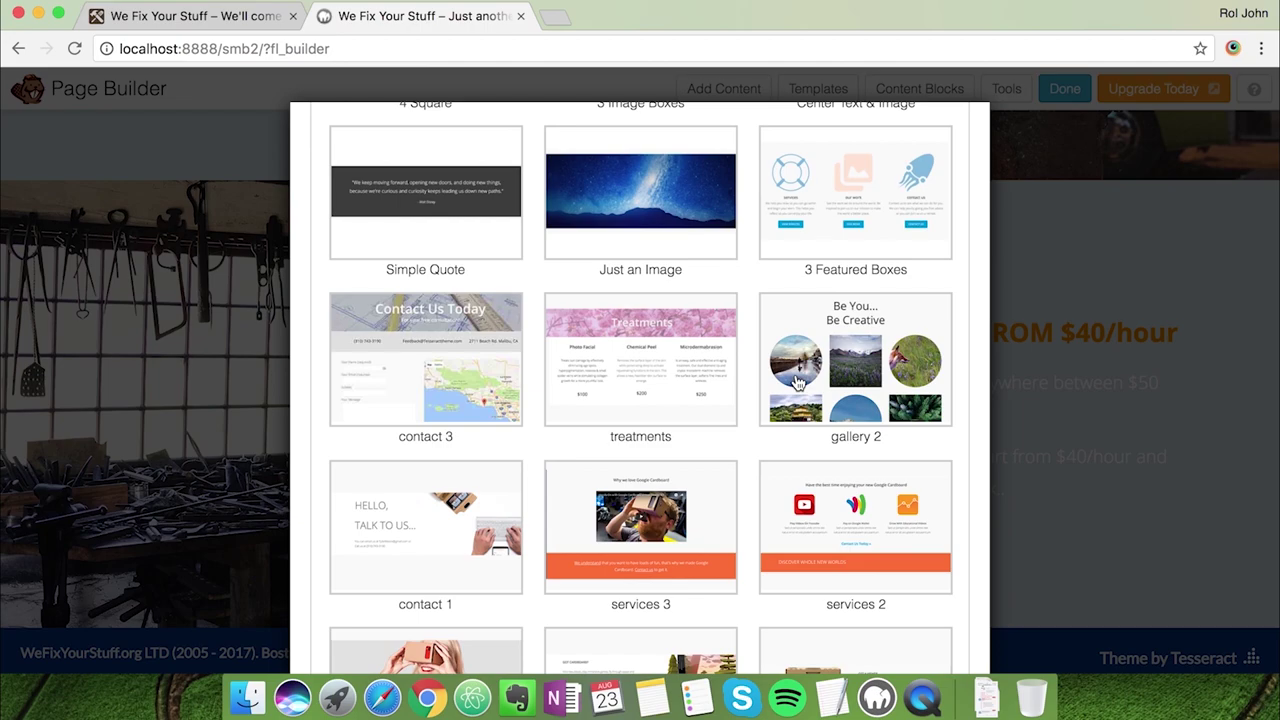
click(469, 188)
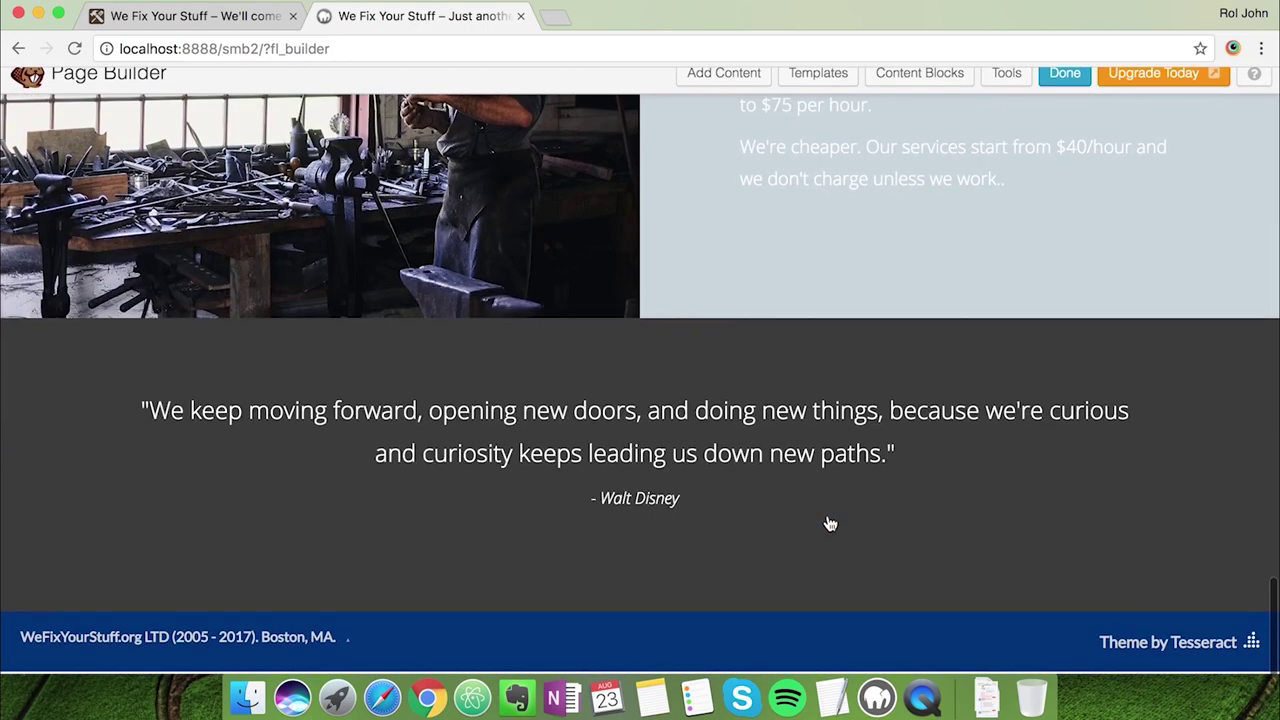
View the live site's testimonial for comparison
mouse_move(329, 354)
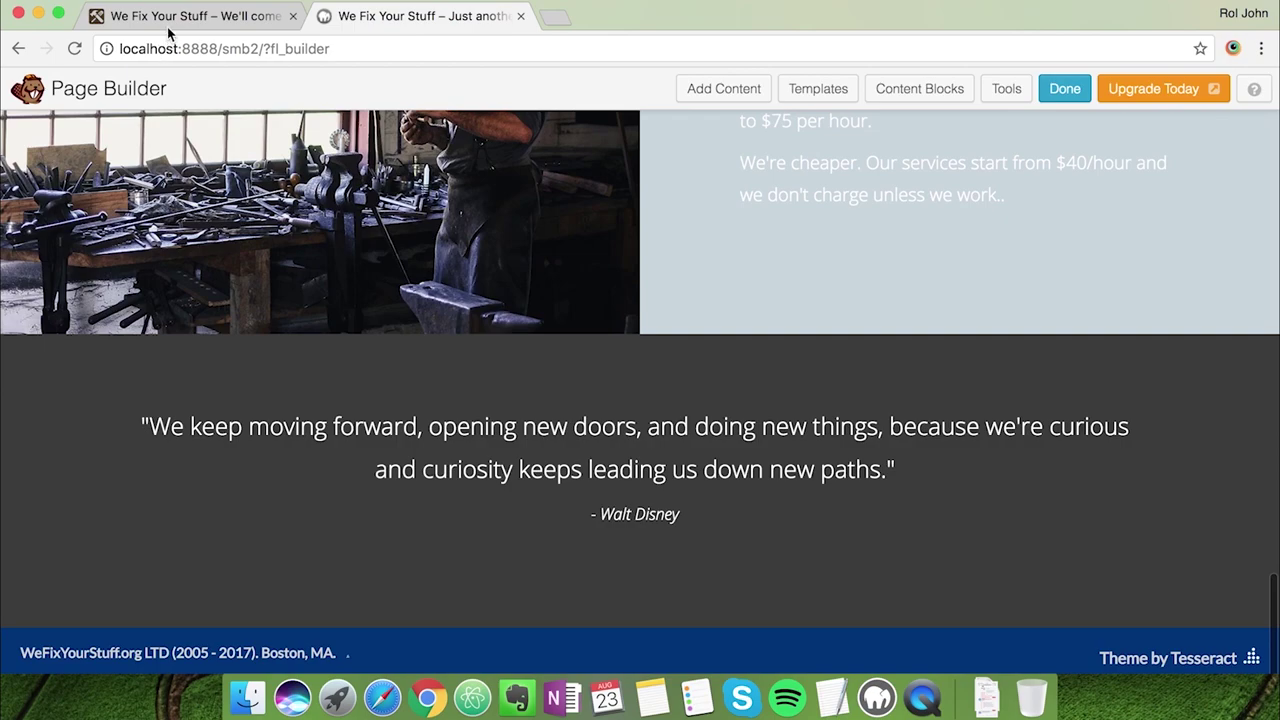
click(168, 27)
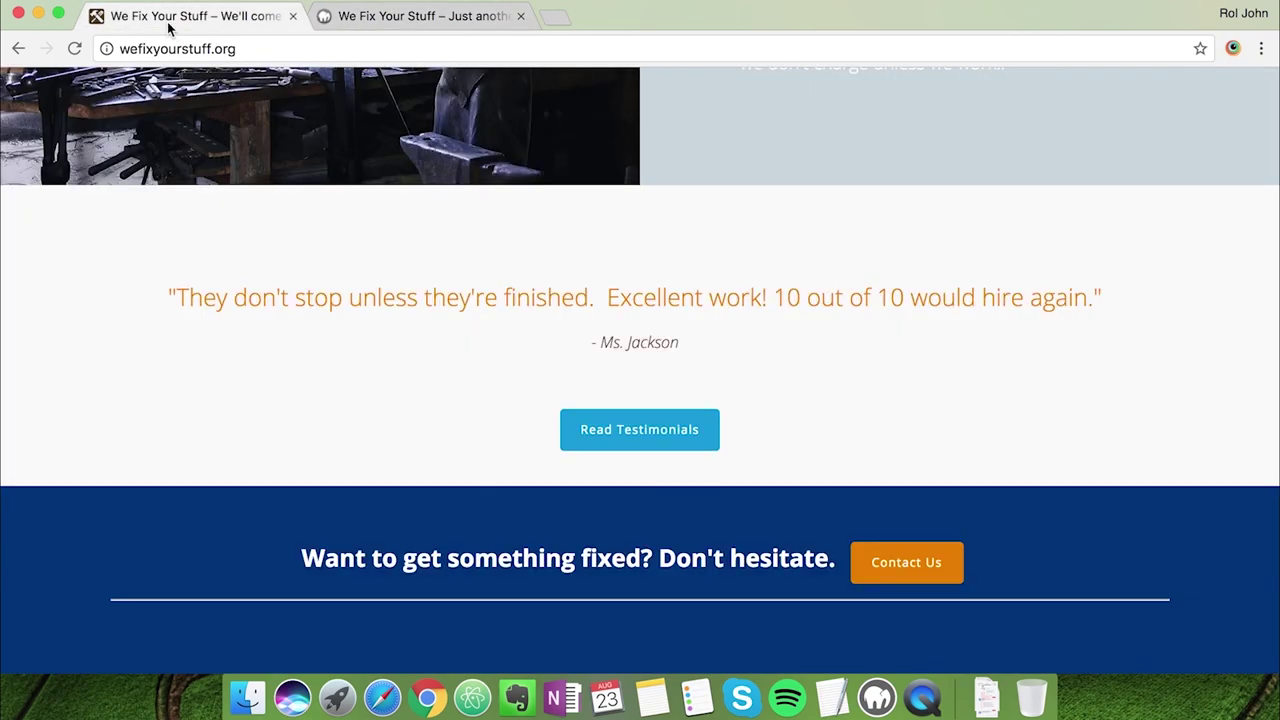
click(312, 28)
Set the quote row's text colour to near-black in its Row Settings
mouse_move(84, 377)
click(89, 330)
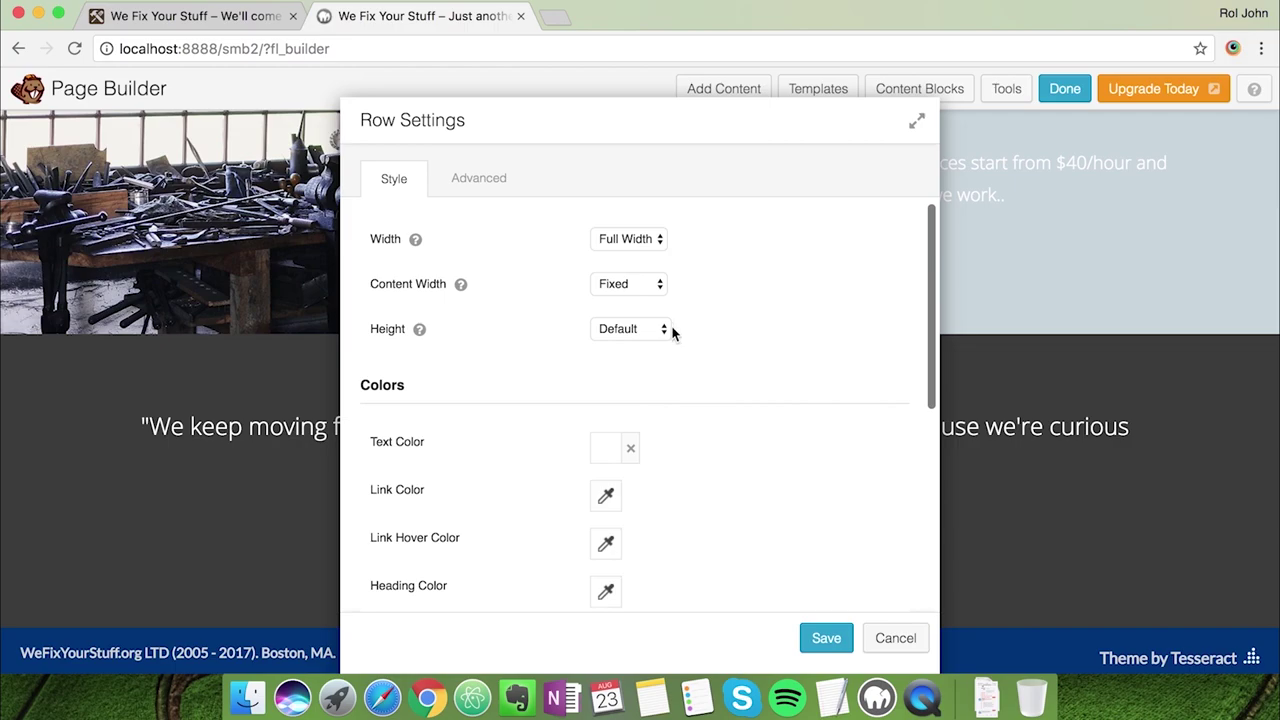
scroll(541, 461, down, 2)
click(607, 405)
click(657, 255)
drag(657, 255, 557, 331)
click(749, 466)
Change the row's Background Type to None and save the row settings
scroll(650, 560, down, 4)
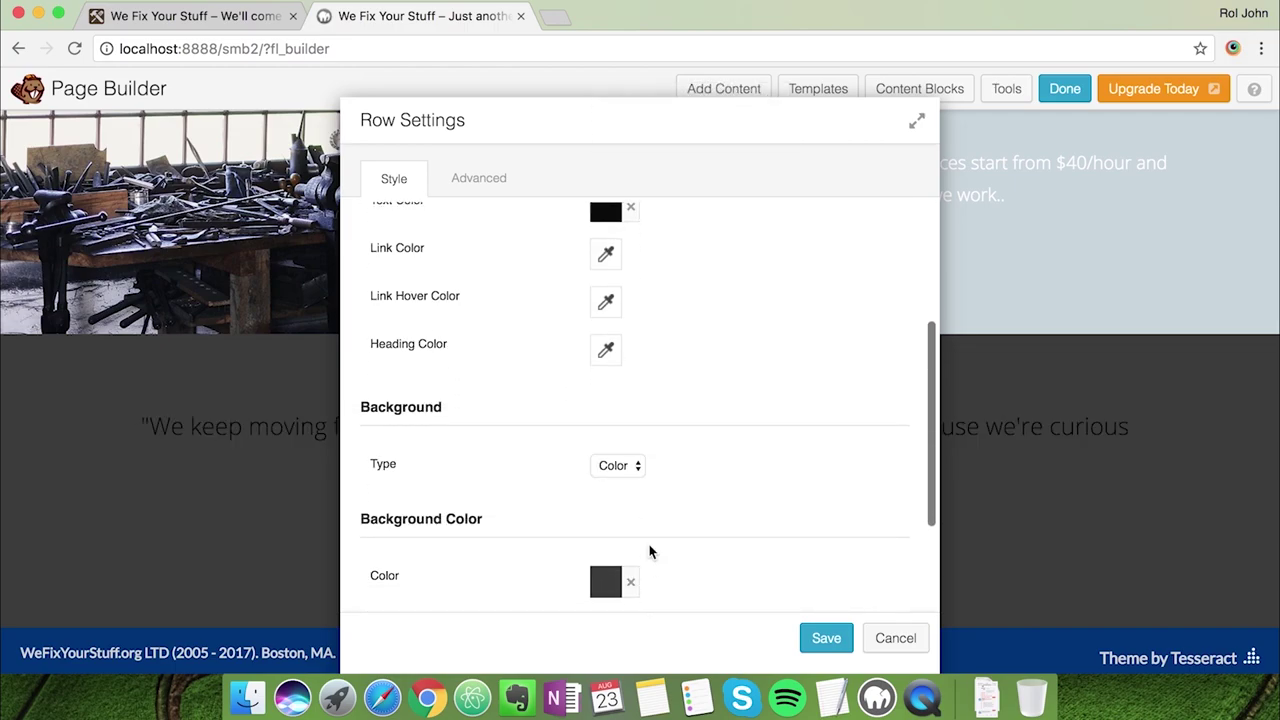
click(603, 584)
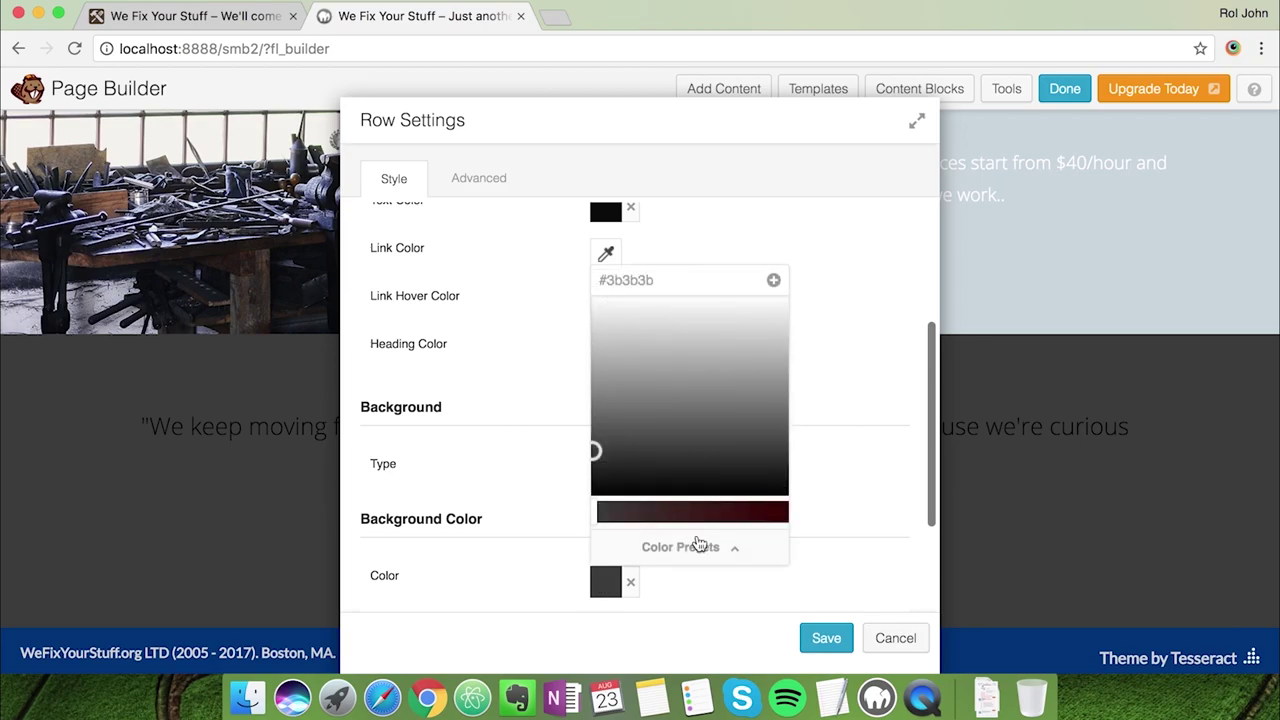
click(849, 403)
click(629, 467)
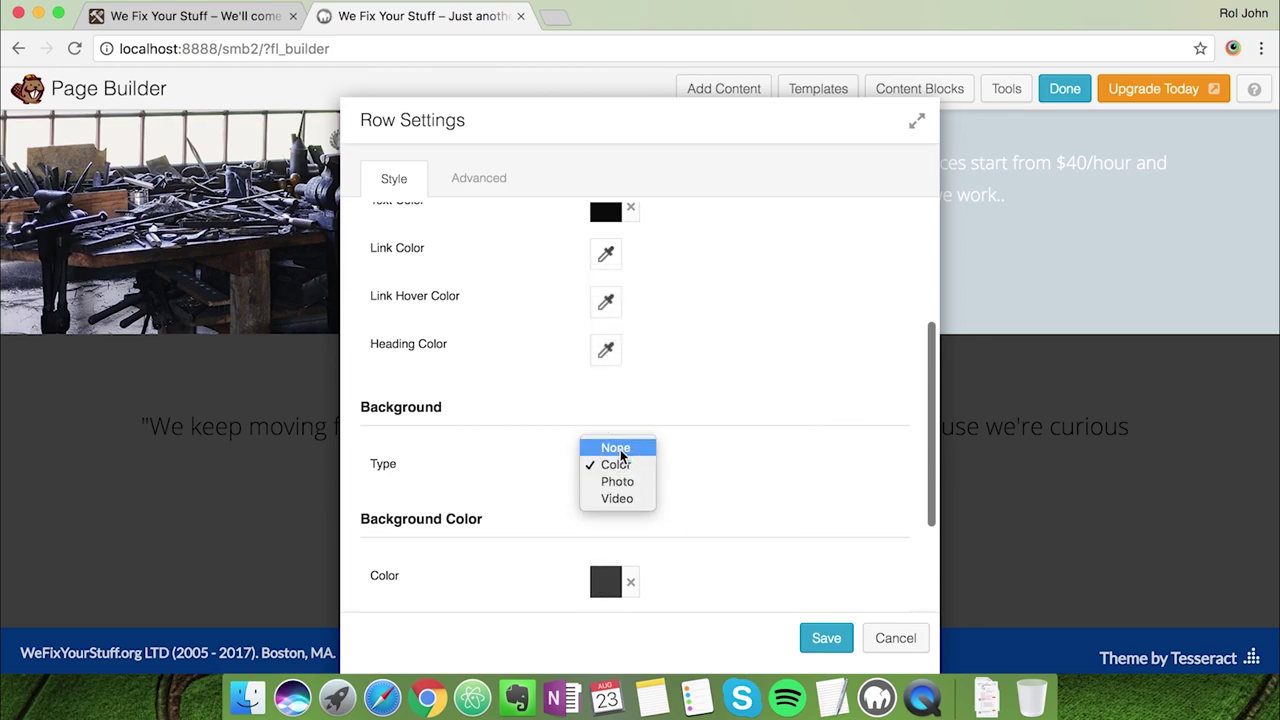
click(616, 448)
scroll(830, 510, up, 5)
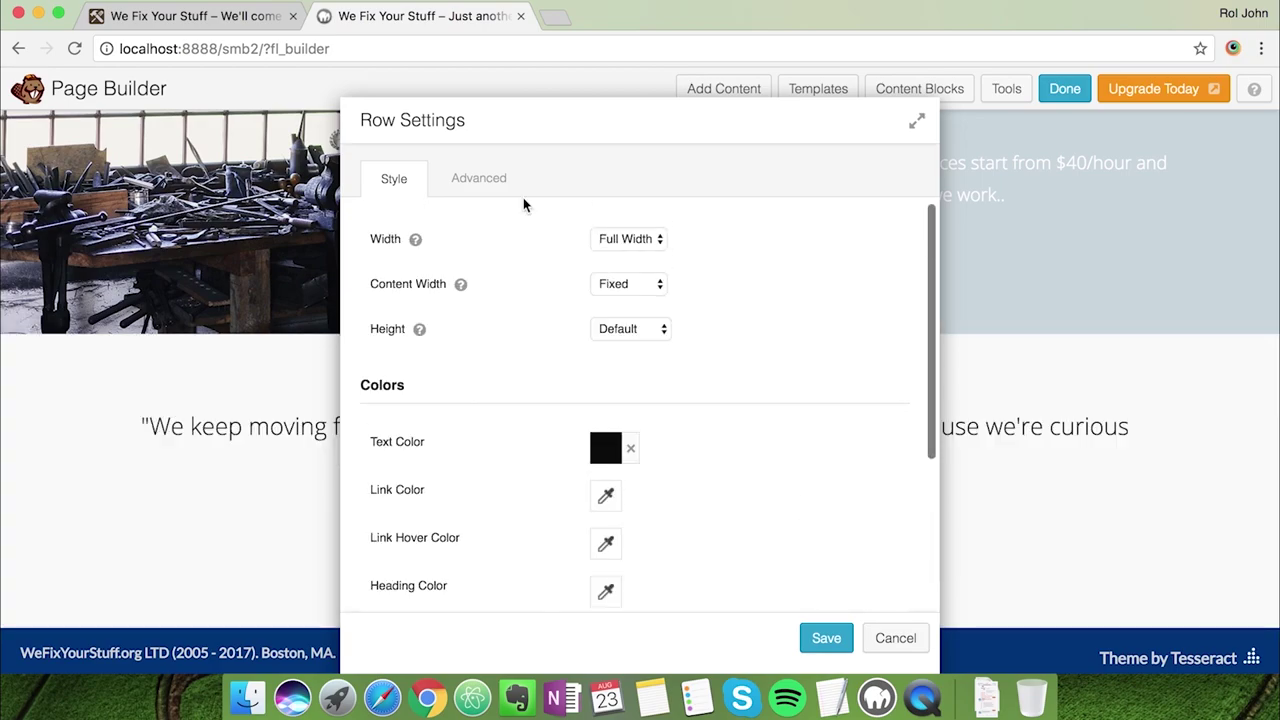
click(817, 638)
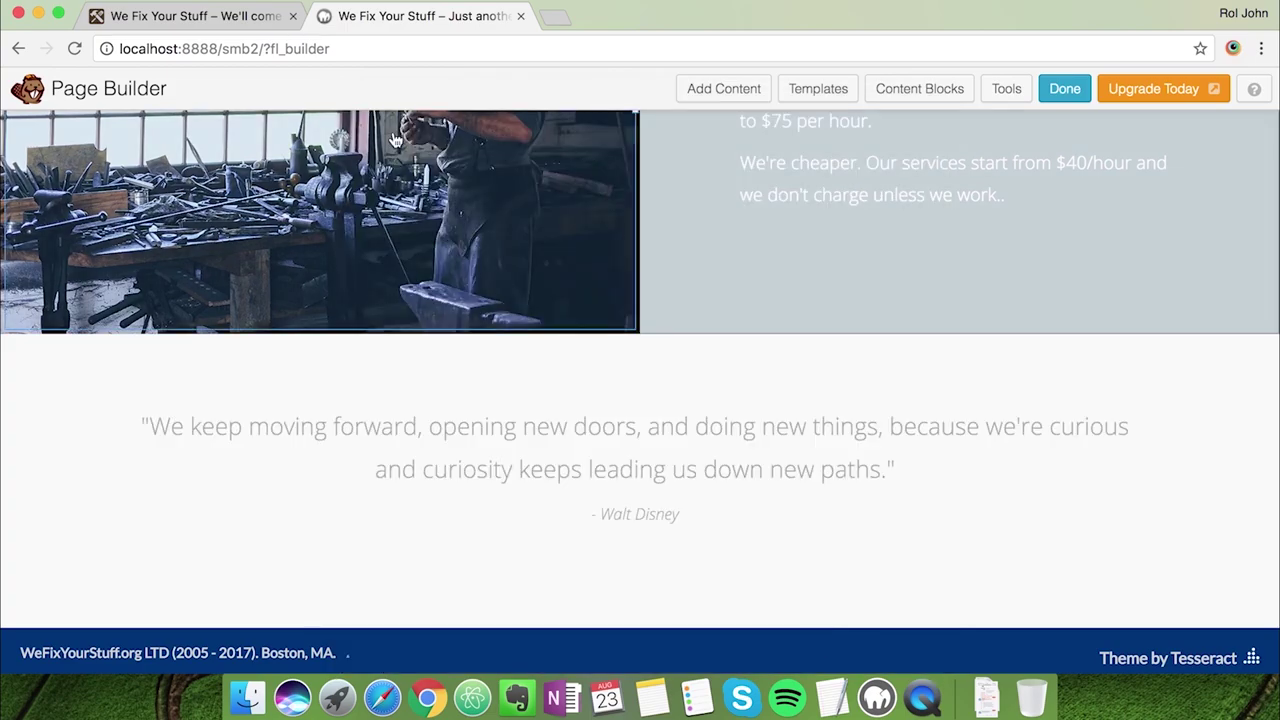
Copy the hire-again testimonial quote text from the live site
click(240, 18)
scroll(415, 388, down, 1)
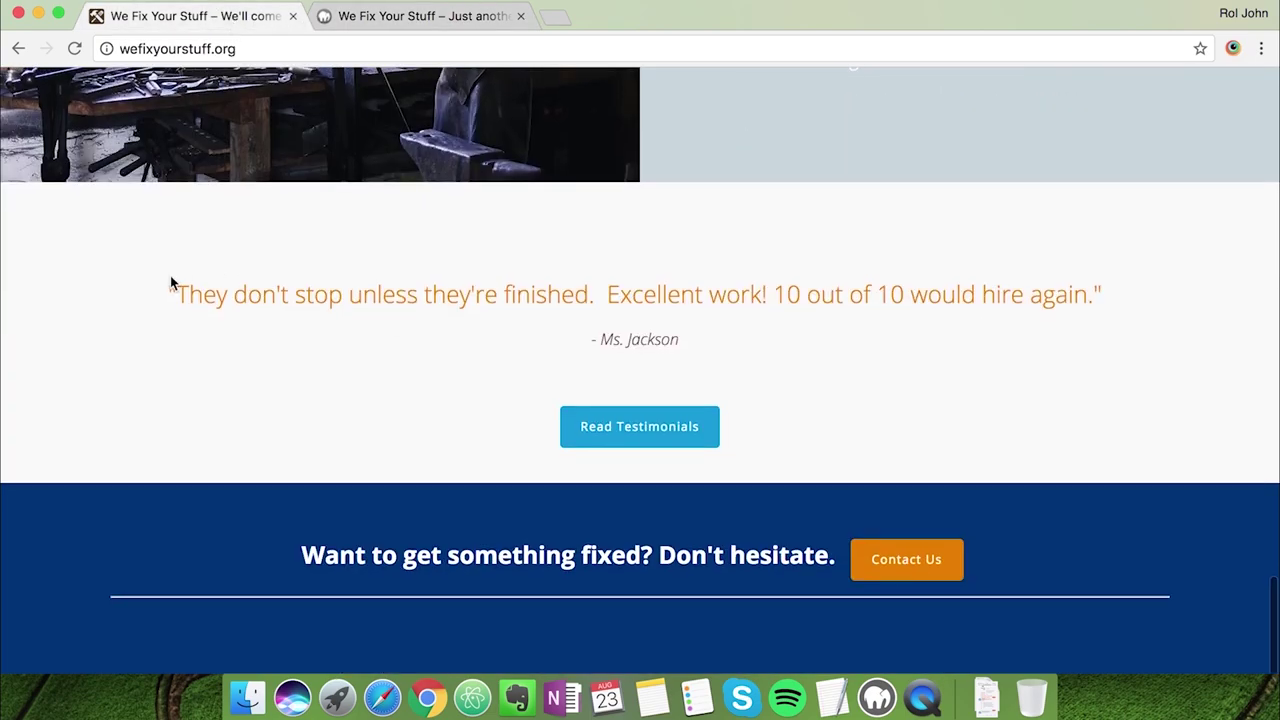
drag(244, 279, 1093, 289)
key(super+c)
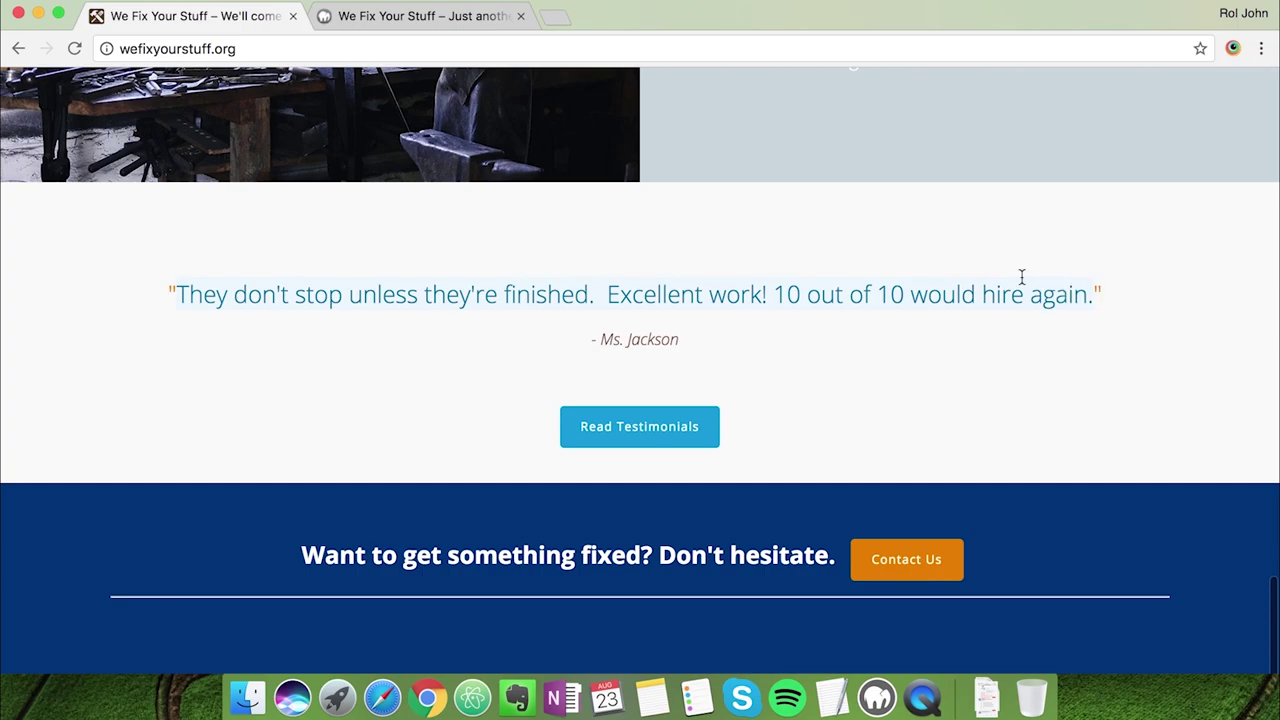
click(430, 20)
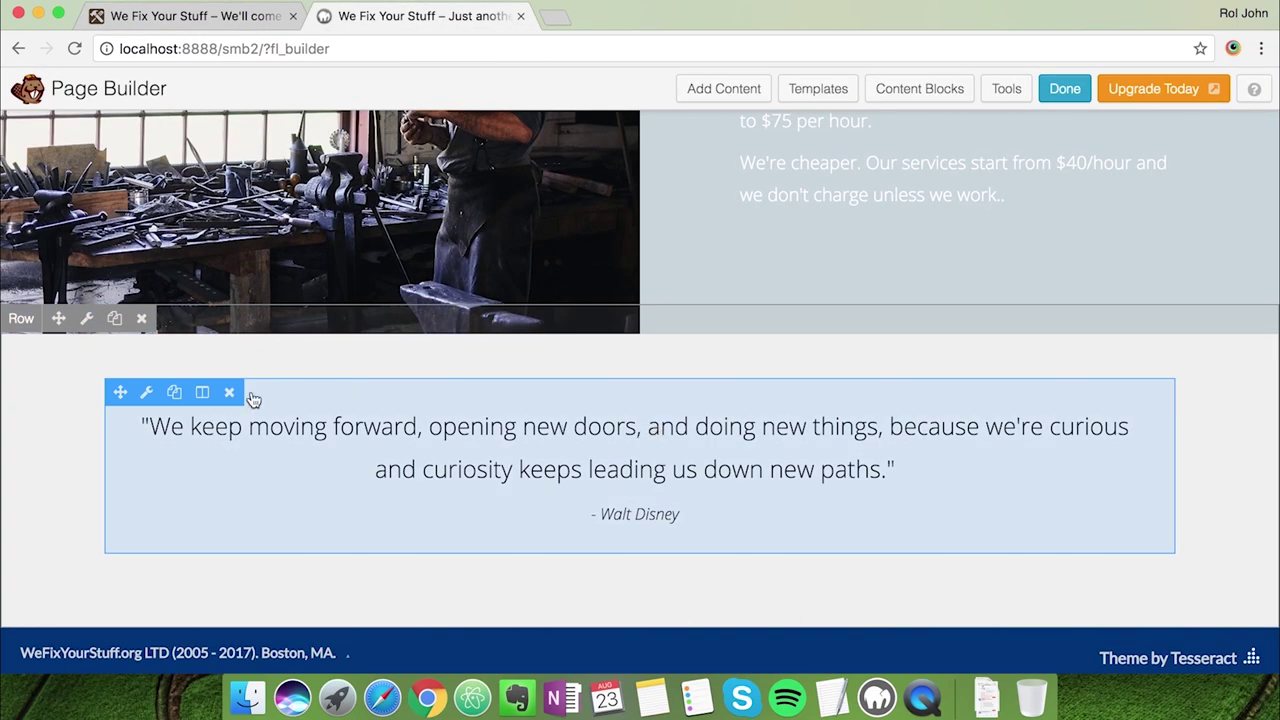
Paste the new testimonial over the old quote in the quote module
click(146, 392)
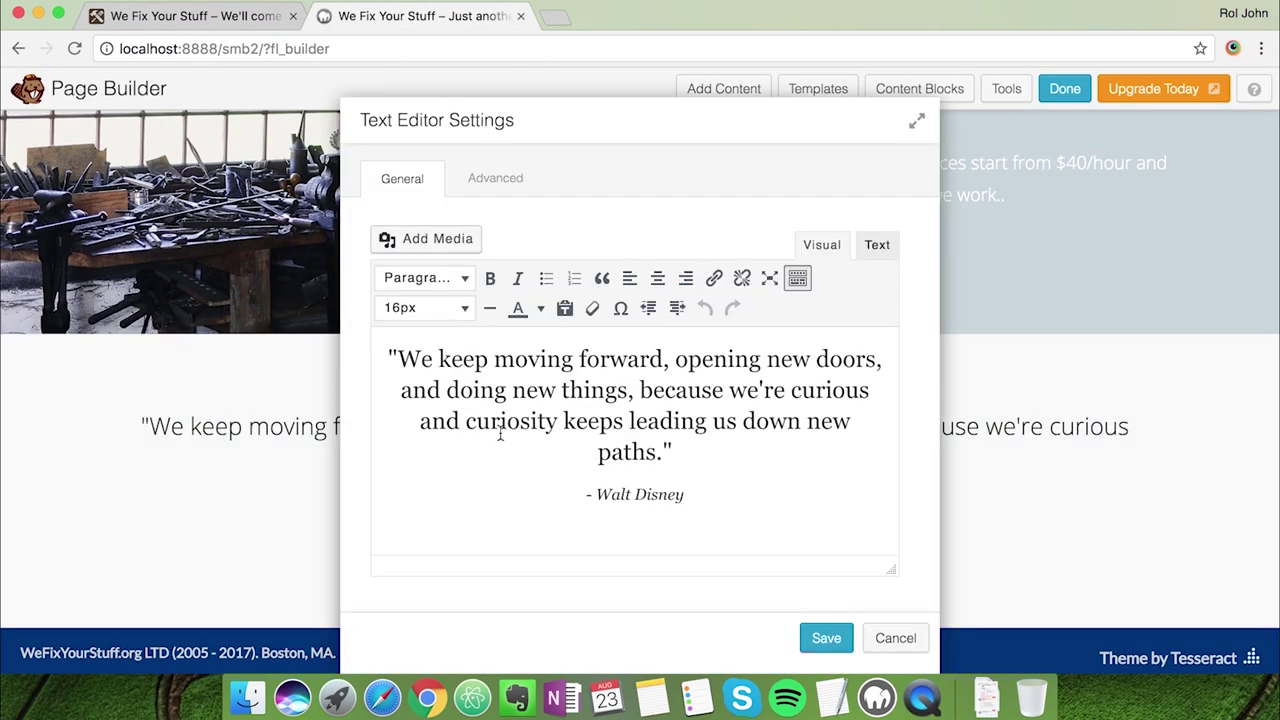
drag(402, 358, 672, 455)
key(super+v)
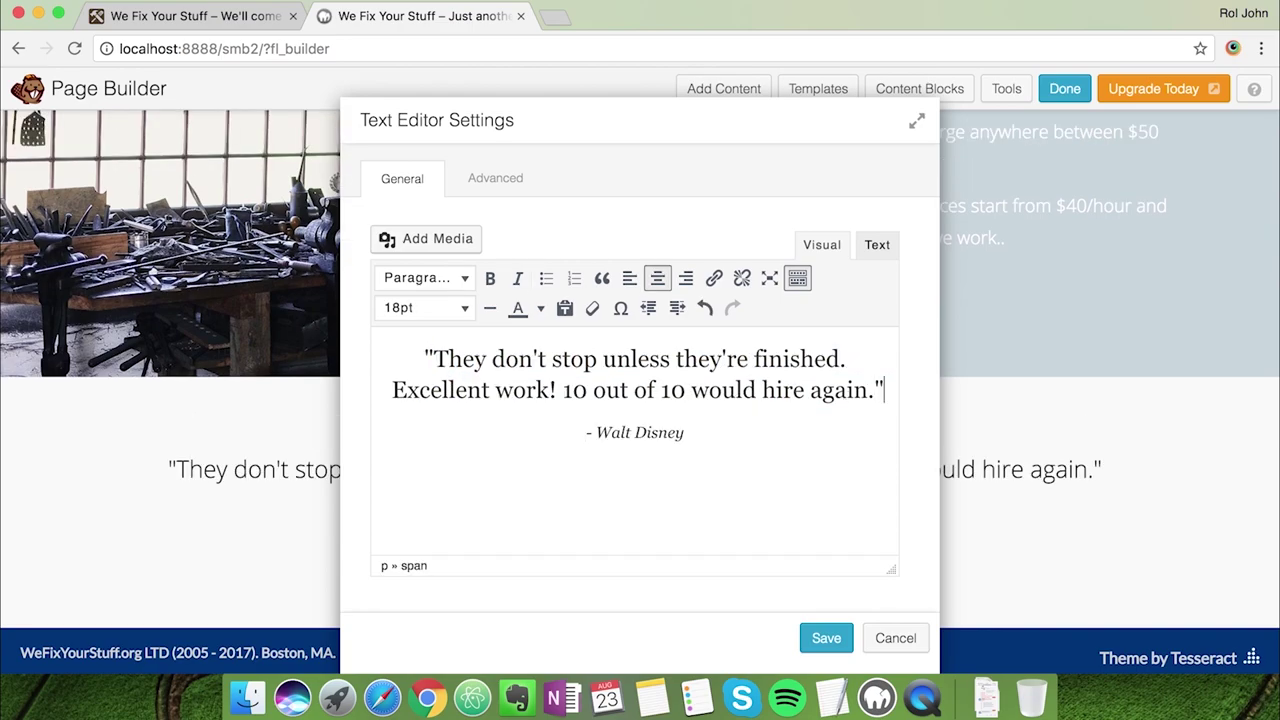
drag(882, 390, 388, 390)
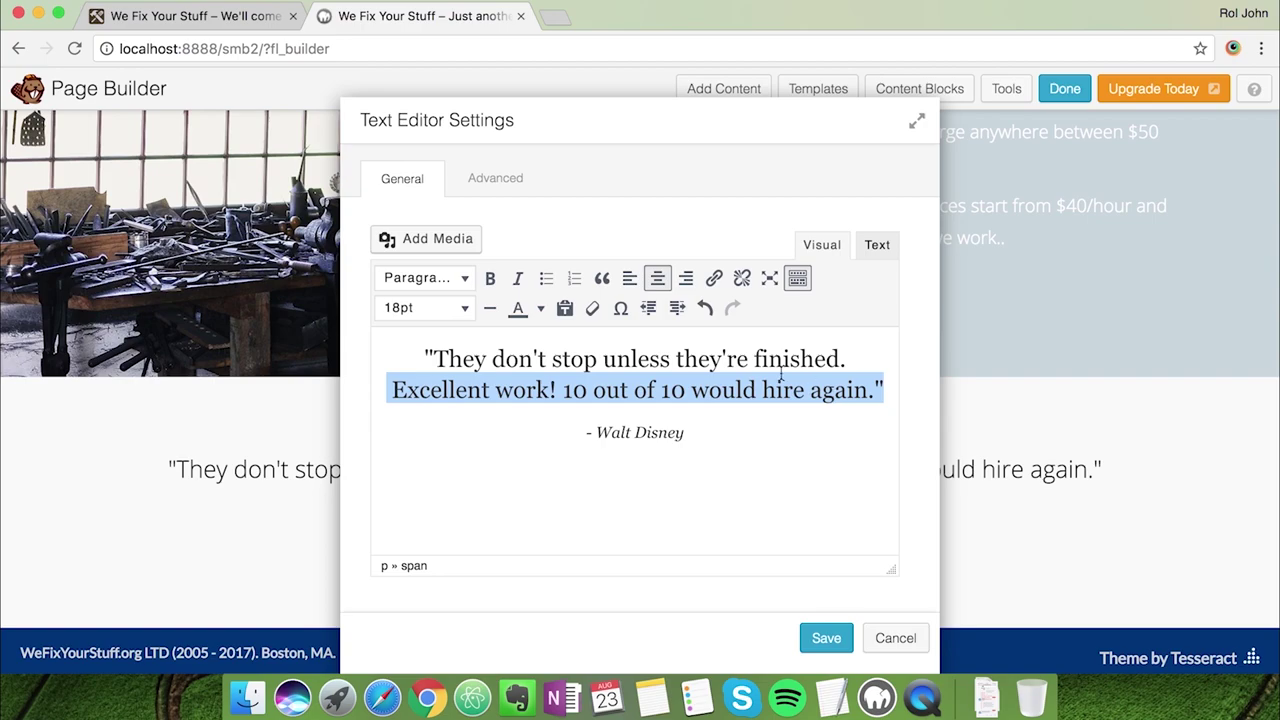
click(553, 362)
drag(426, 360, 1054, 391)
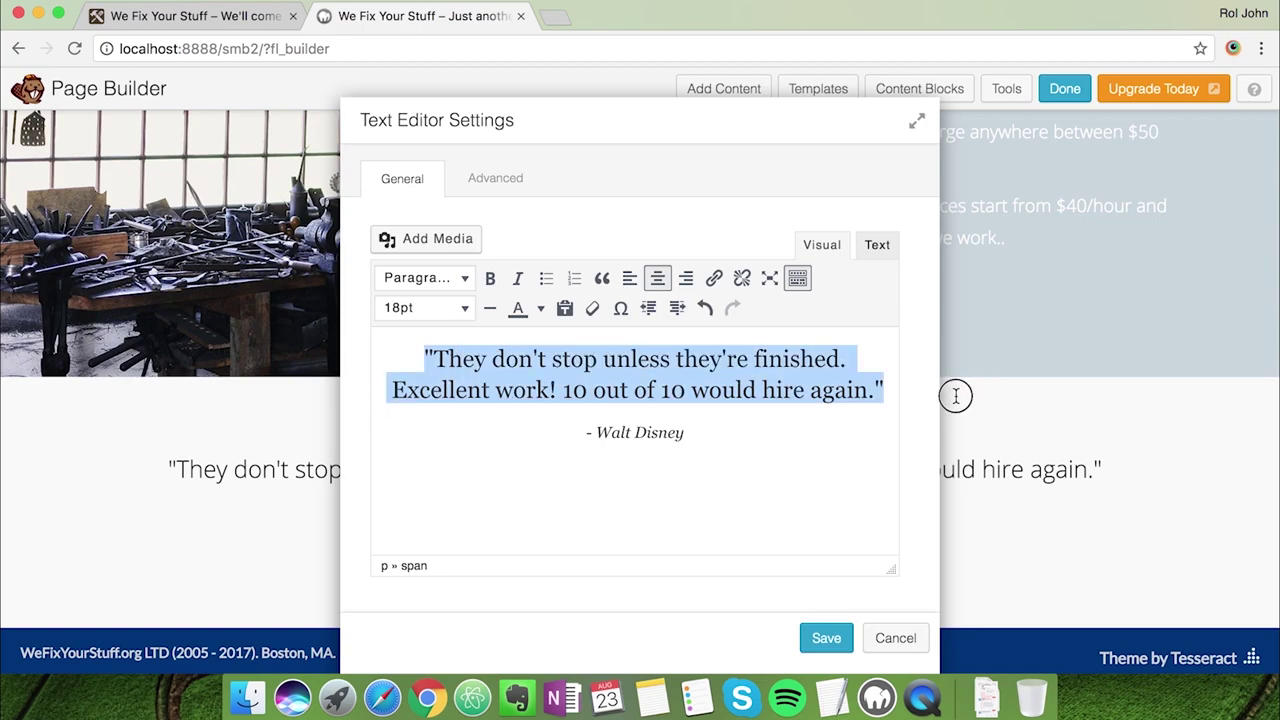
Set the quote text to the custom orange colour #e87e04
click(831, 697)
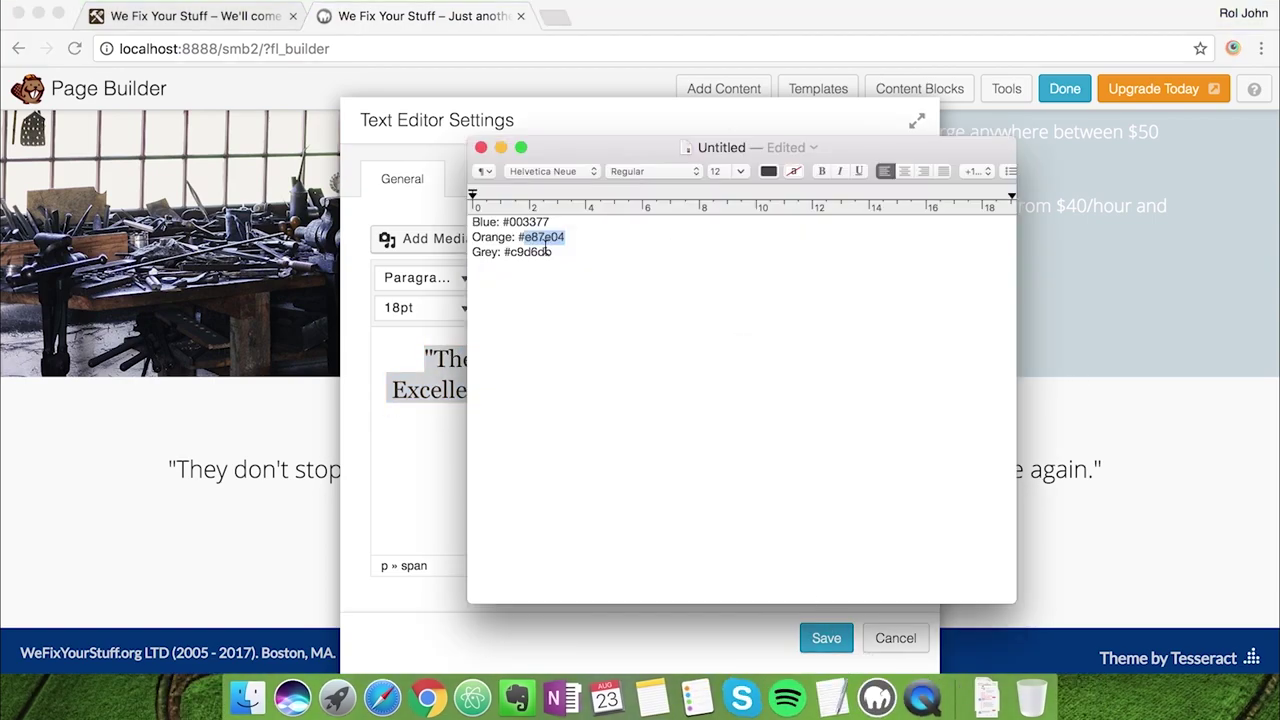
key(super+Tab)
click(535, 307)
click(540, 433)
double_click(790, 480)
text(e87e04)
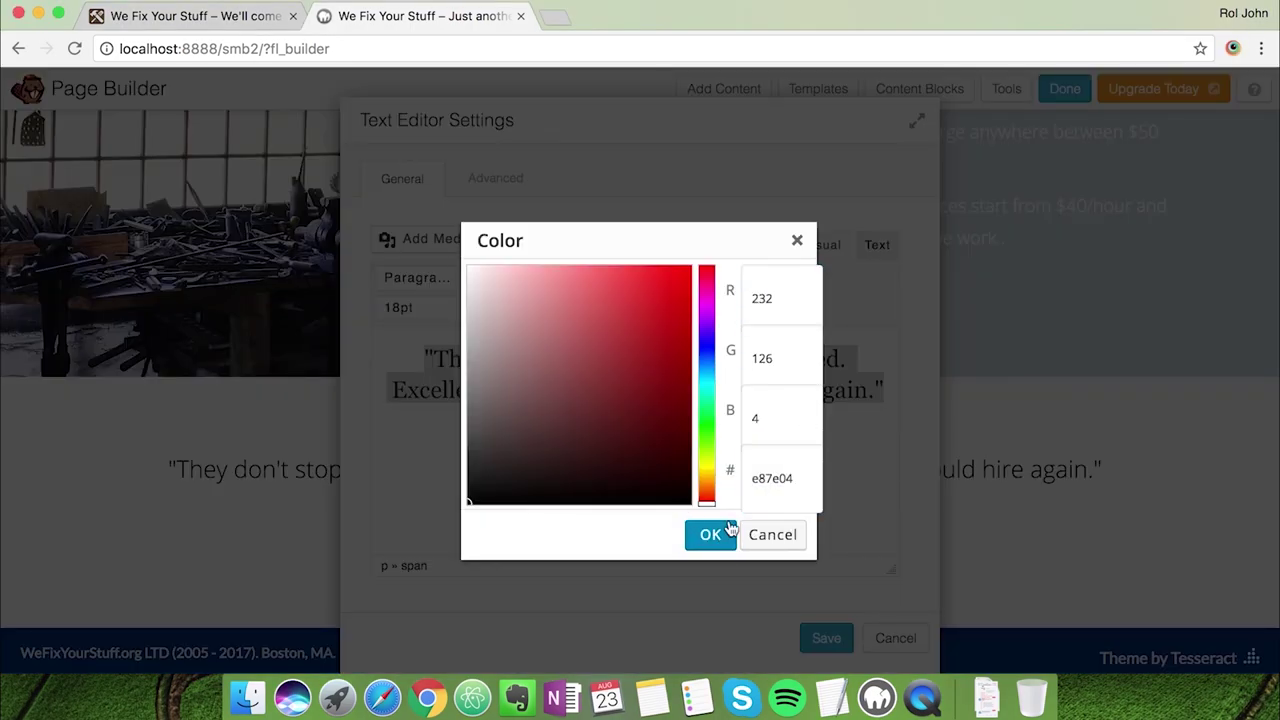
click(710, 535)
Replace the Walt Disney attribution with the client's name
click(690, 477)
key(super+Tab)
key(super+Tab)
drag(597, 433, 684, 433)
text(Ms. Jackson)
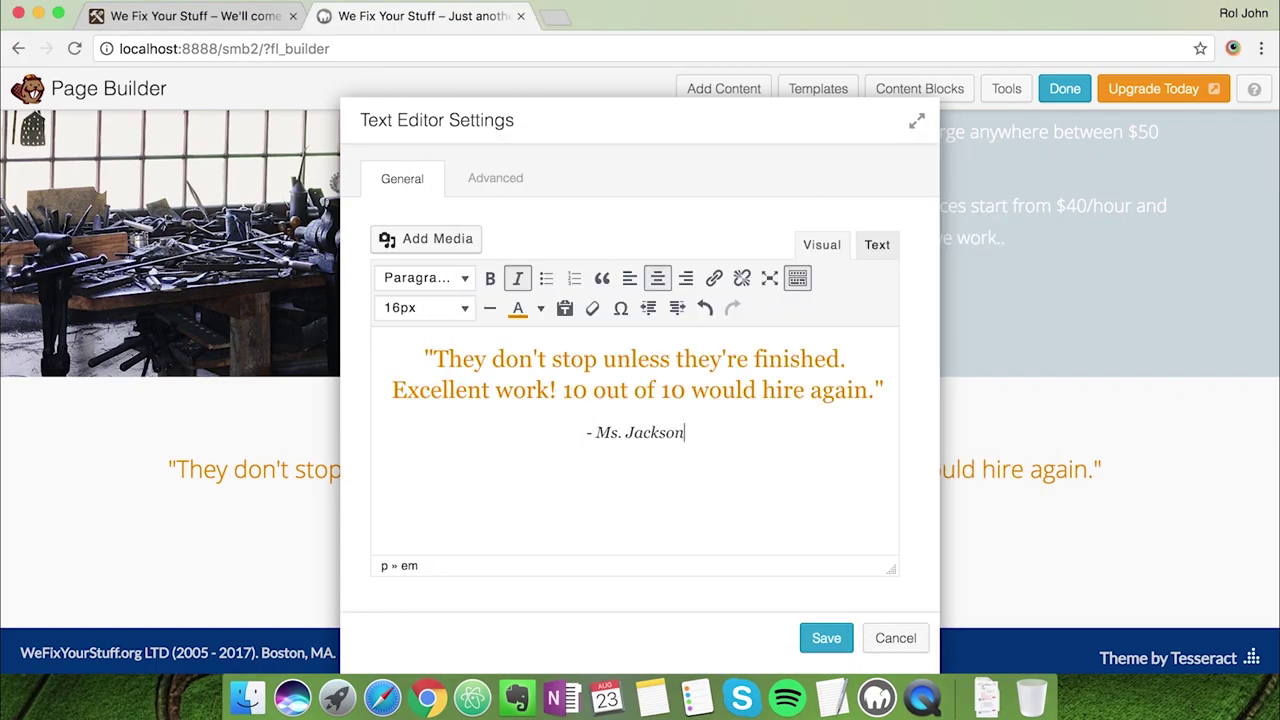
Start a new paragraph below the attribution for the Read Testimonials line
drag(749, 125, 720, 156)
key(Return)
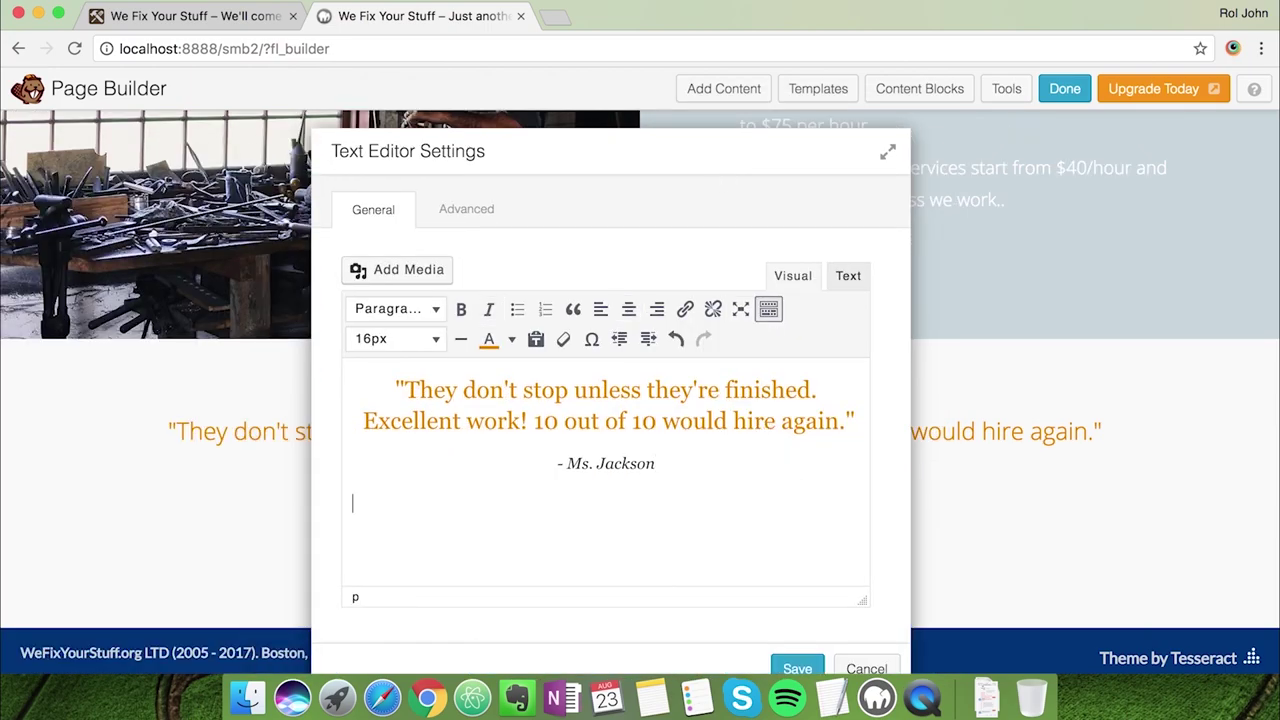
click(167, 22)
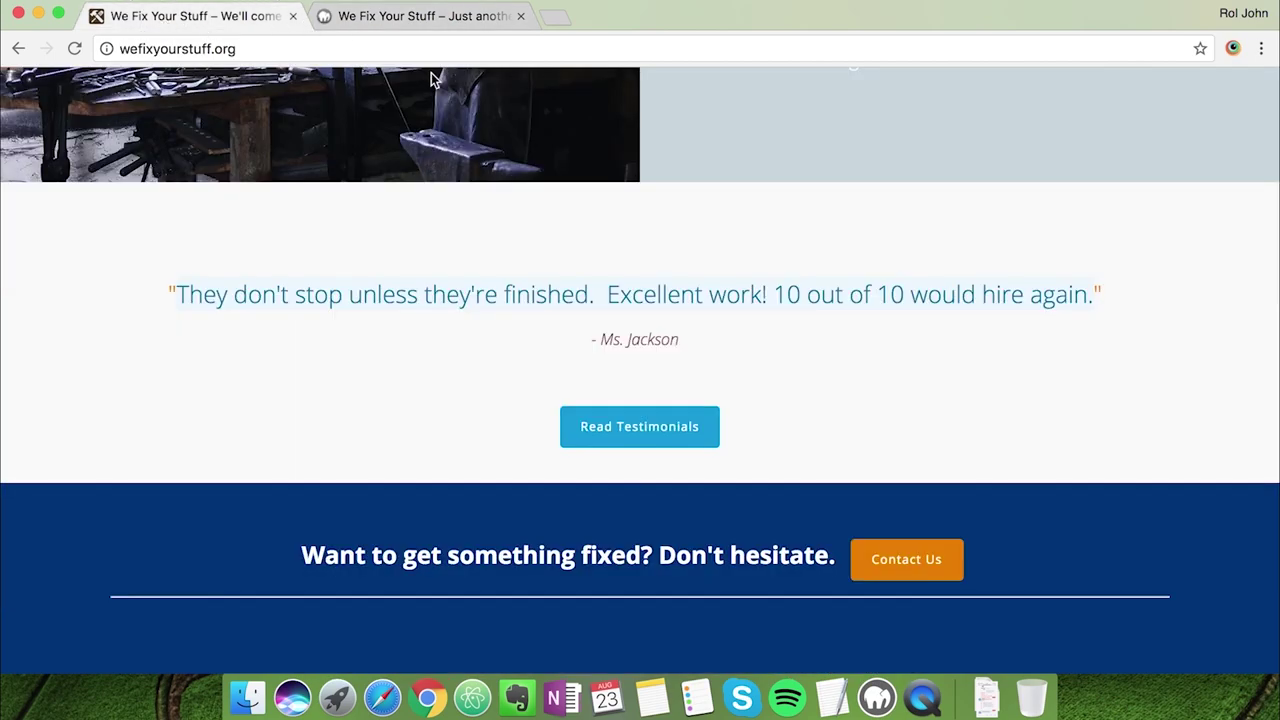
click(405, 20)
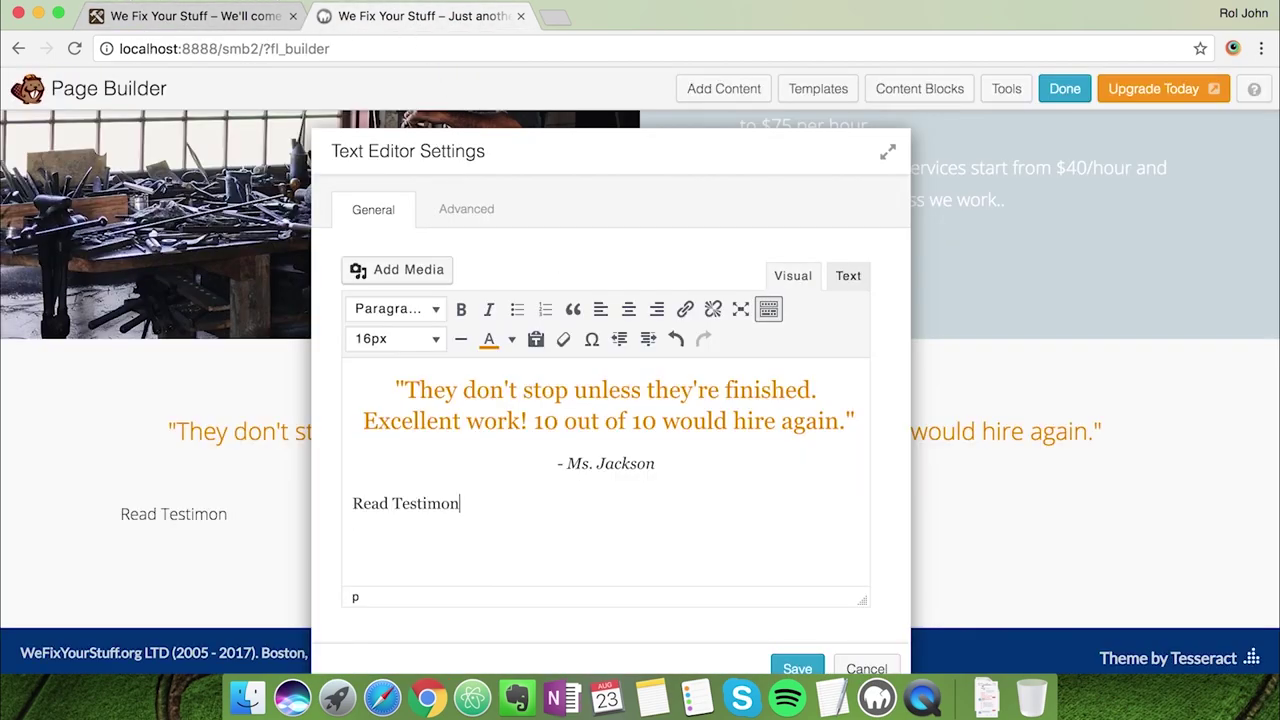
Centre the Read Testimonials text and link it to /testimonials
key(super+shift+Left)
click(629, 309)
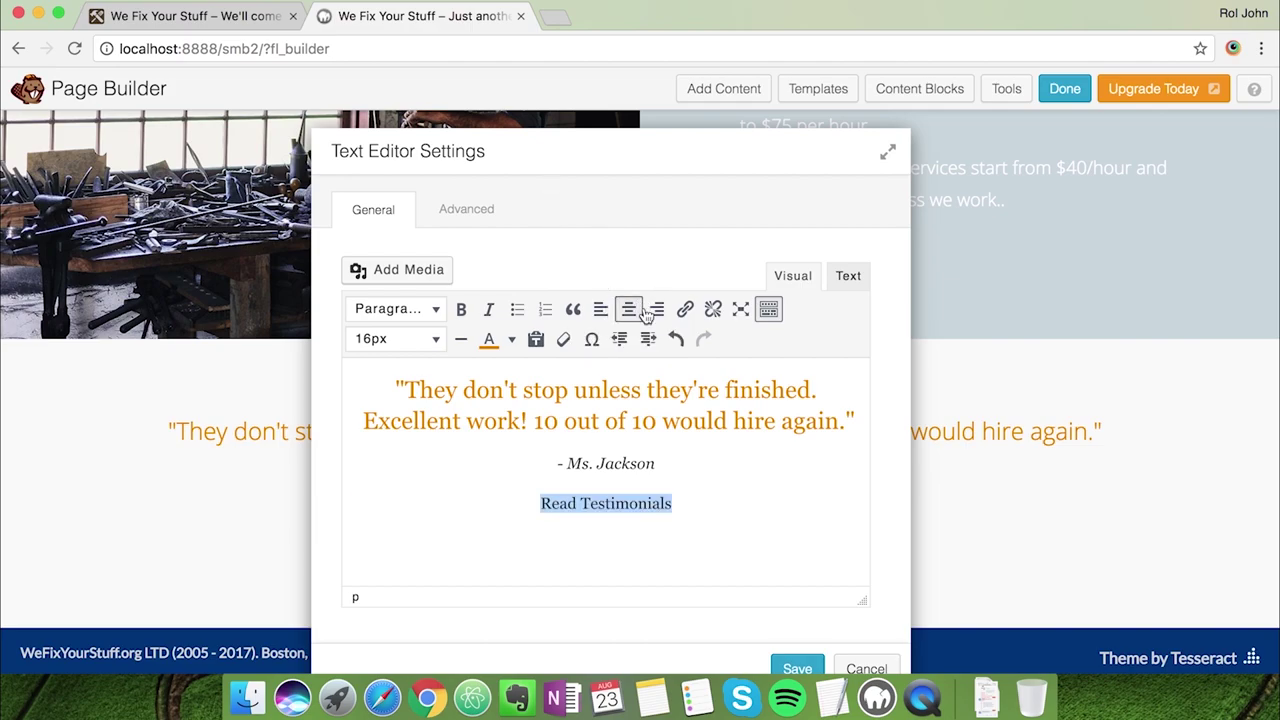
click(697, 312)
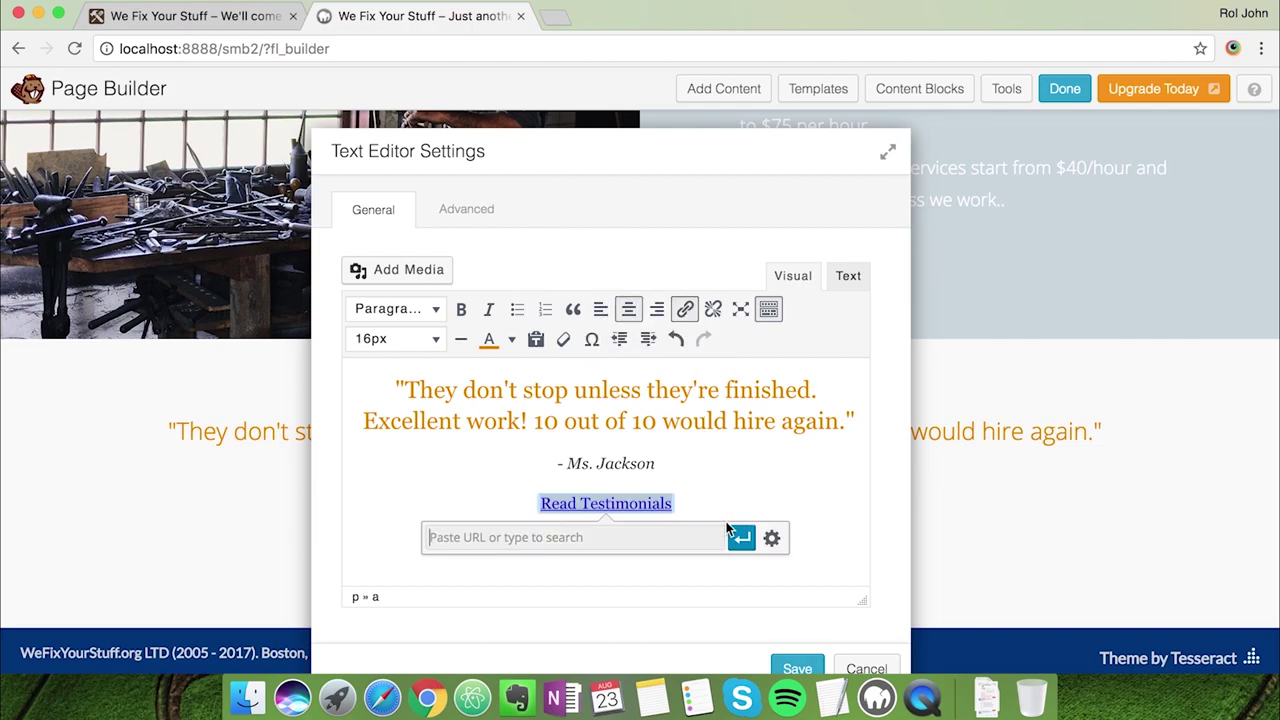
text(/testimonials)
key(Return)
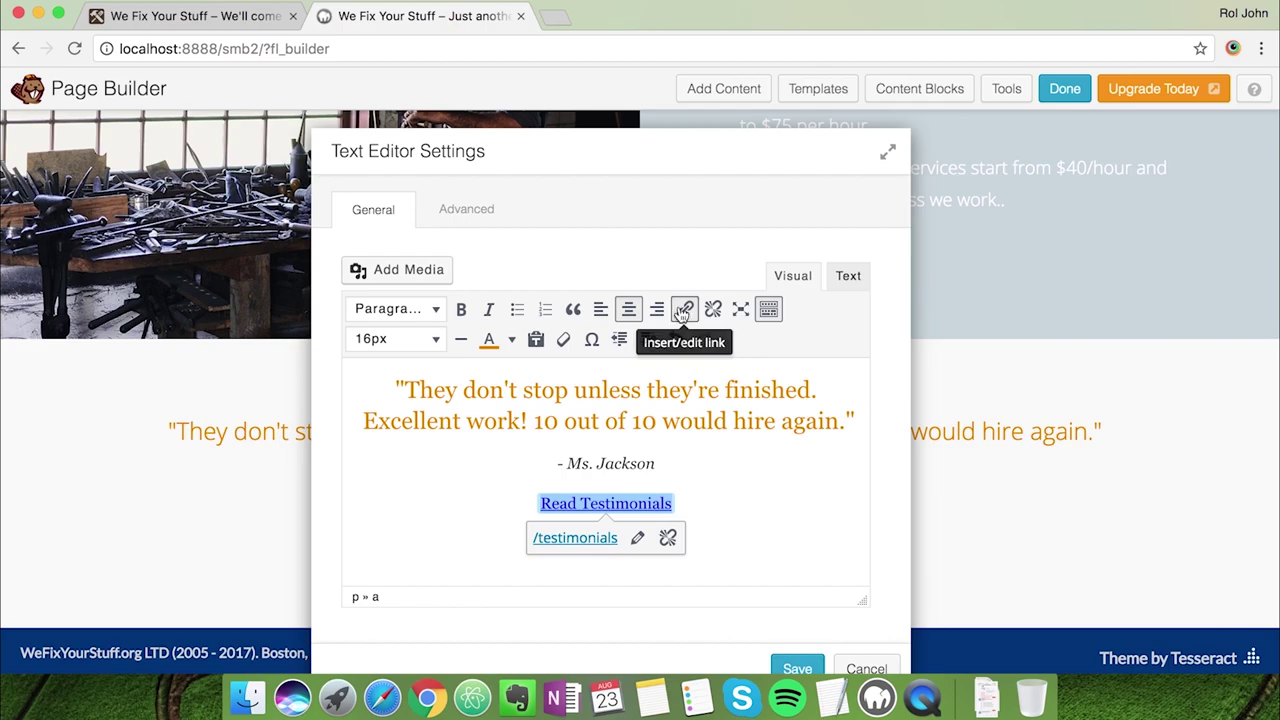
Add class="button primary-button" to the Read Testimonials link in the HTML
click(836, 284)
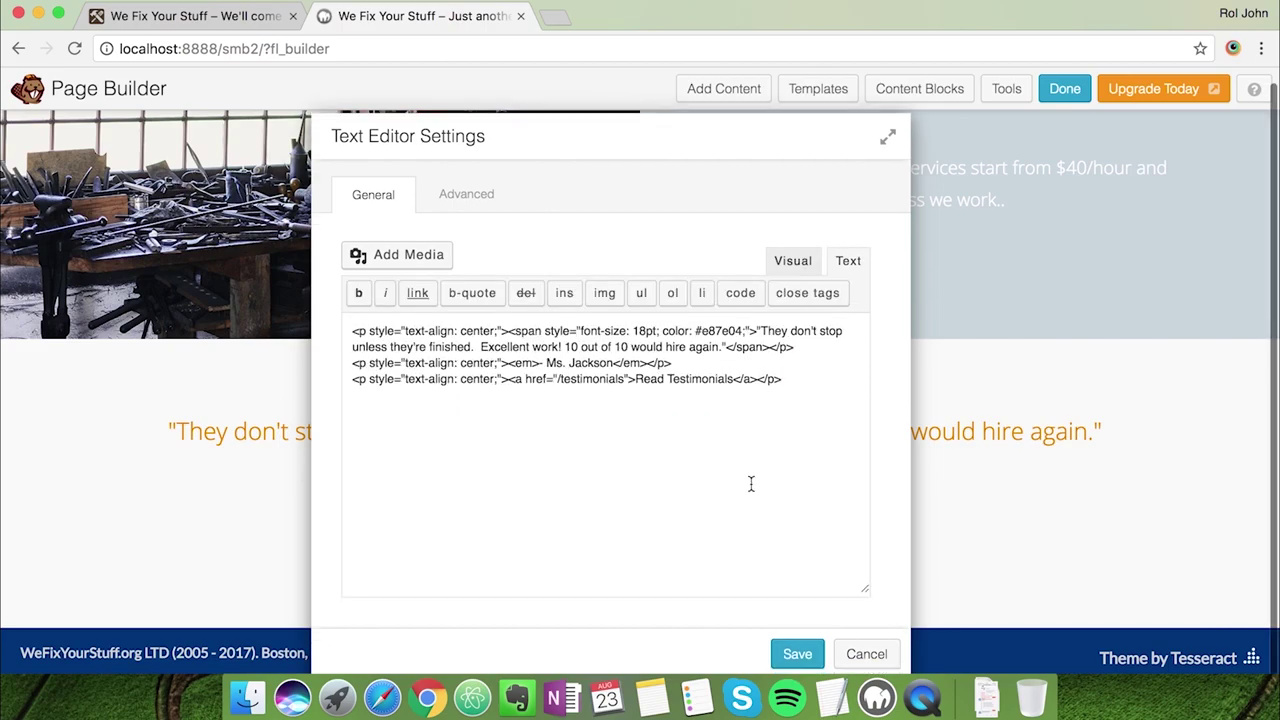
click(631, 370)
text(class=)
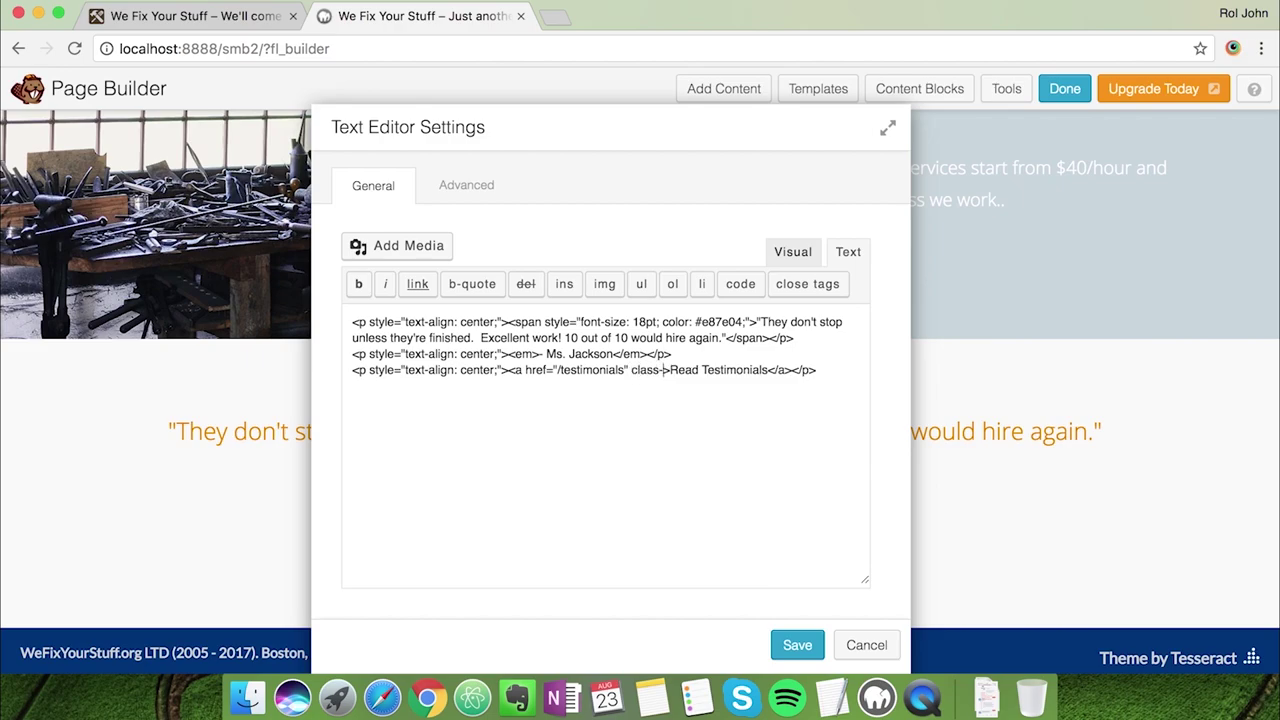
text("button button-)
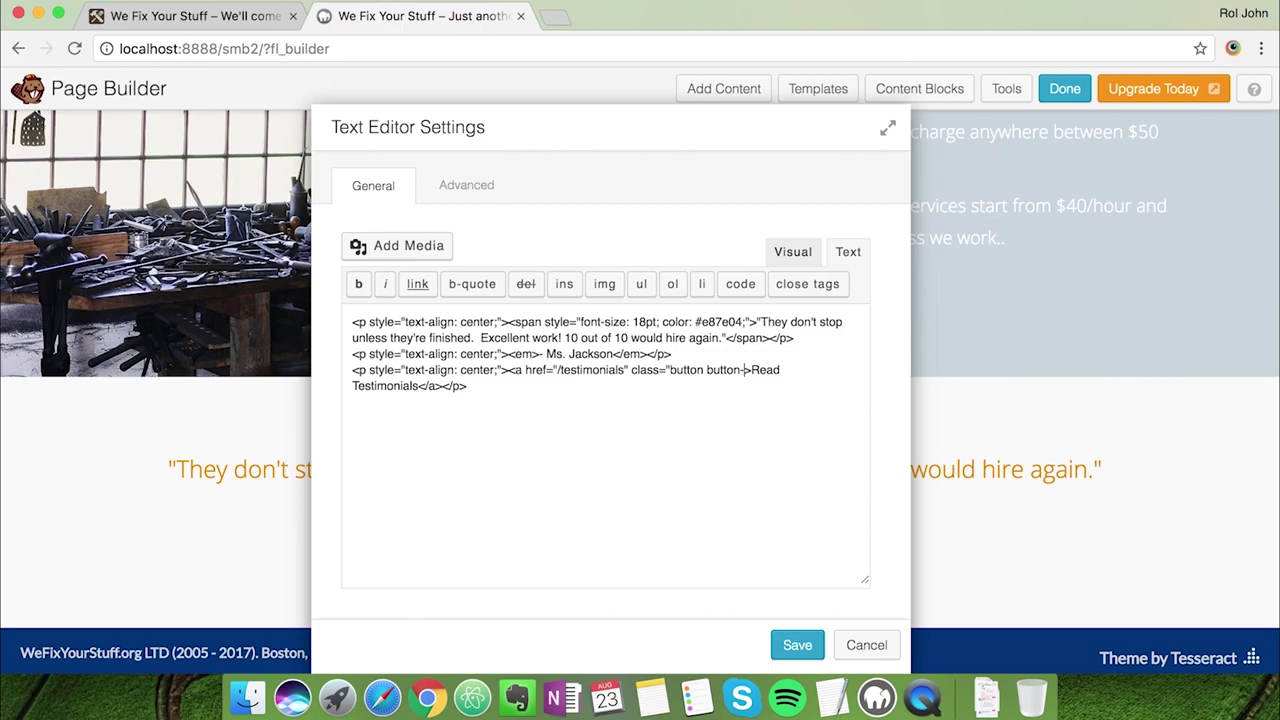
text(r)
key(BackSpace)
key(BackSpace)
key(BackSpace)
key(BackSpace)
key(BackSpace)
key(BackSpace)
key(BackSpace)
key(BackSpace)
text(primary-button")
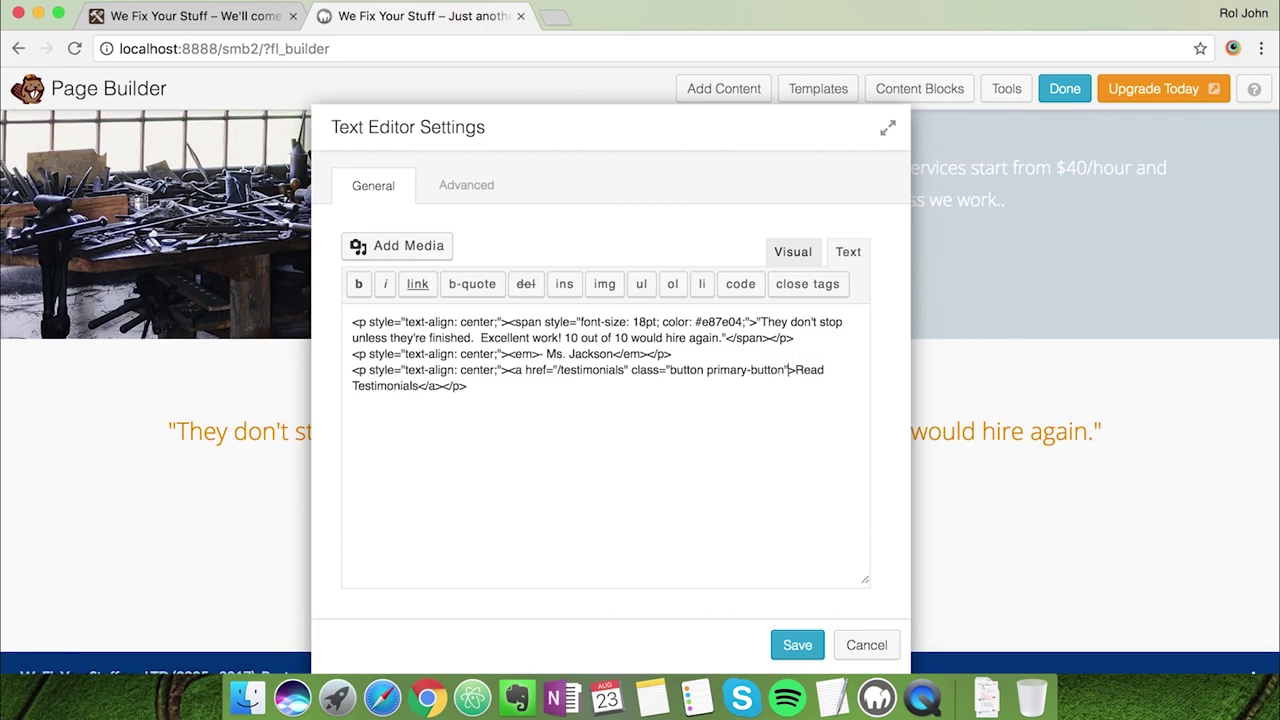
drag(645, 146, 806, 116)
click(962, 236)
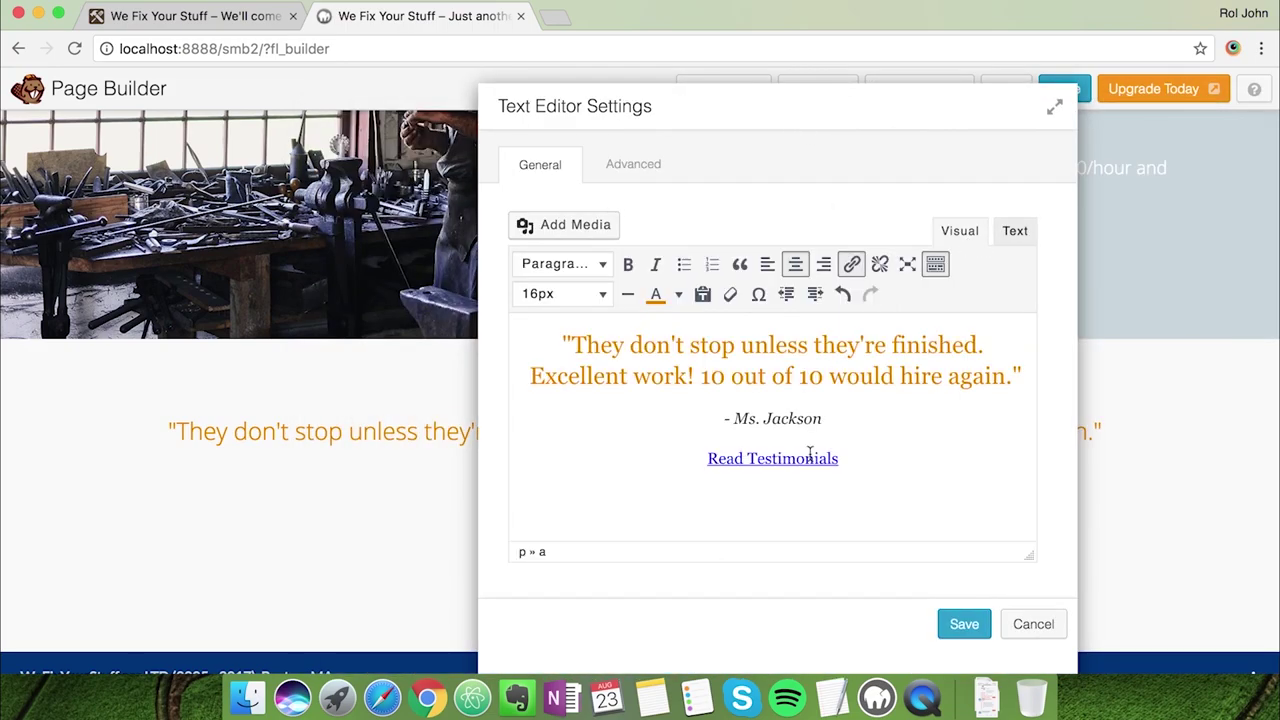
Insert a blank line between the attribution and Read Testimonials
click(837, 425)
key(Return)
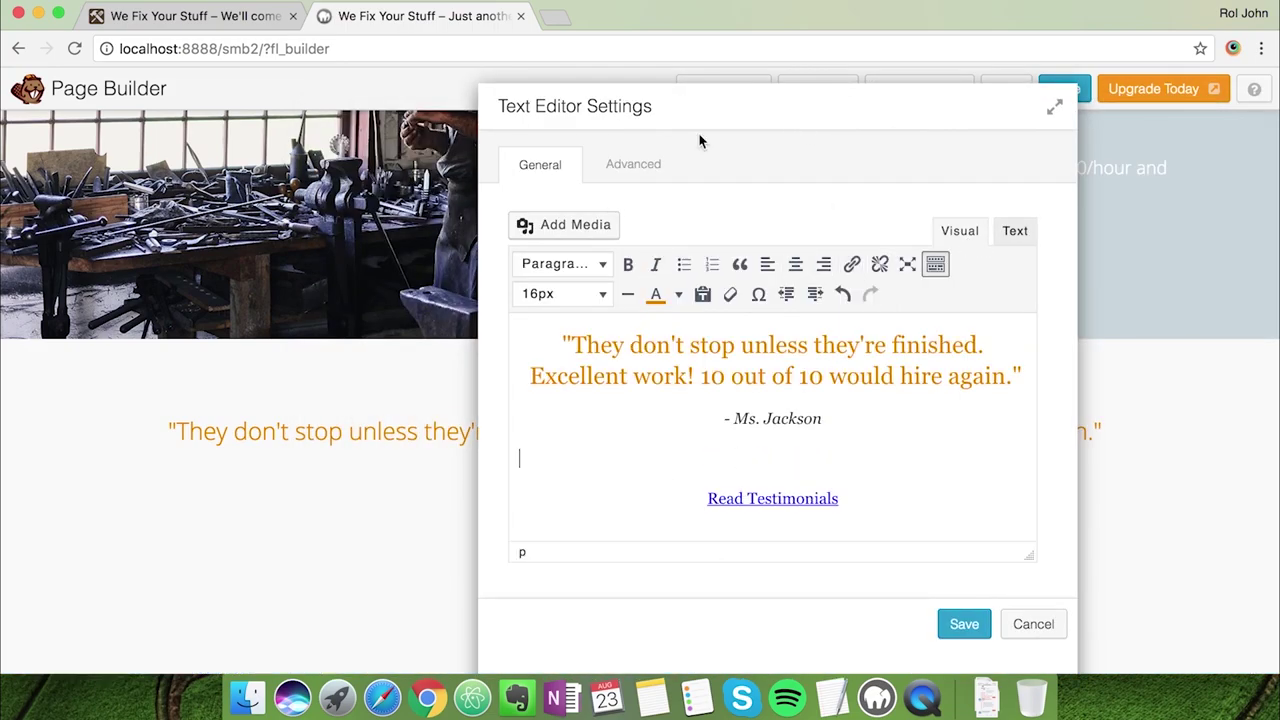
drag(708, 124, 826, 101)
Save the text module so Read Testimonials displays as a button
click(1079, 603)
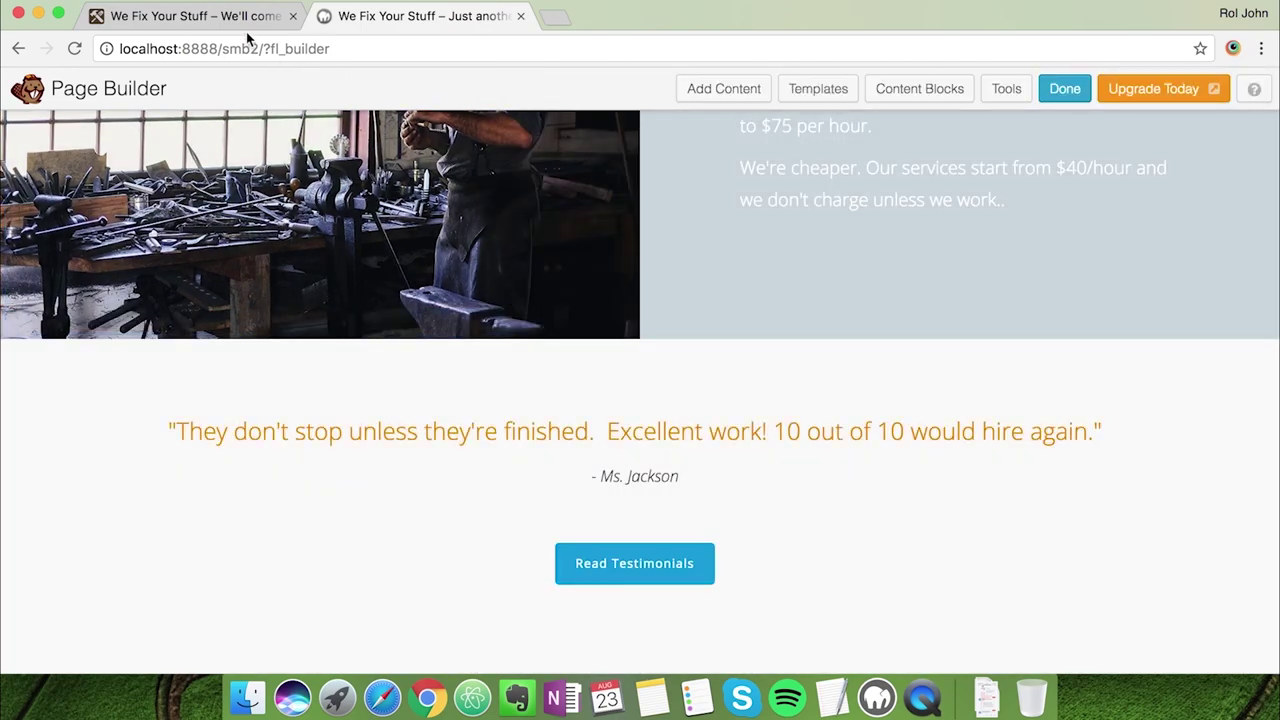
click(244, 18)
key(super+r)
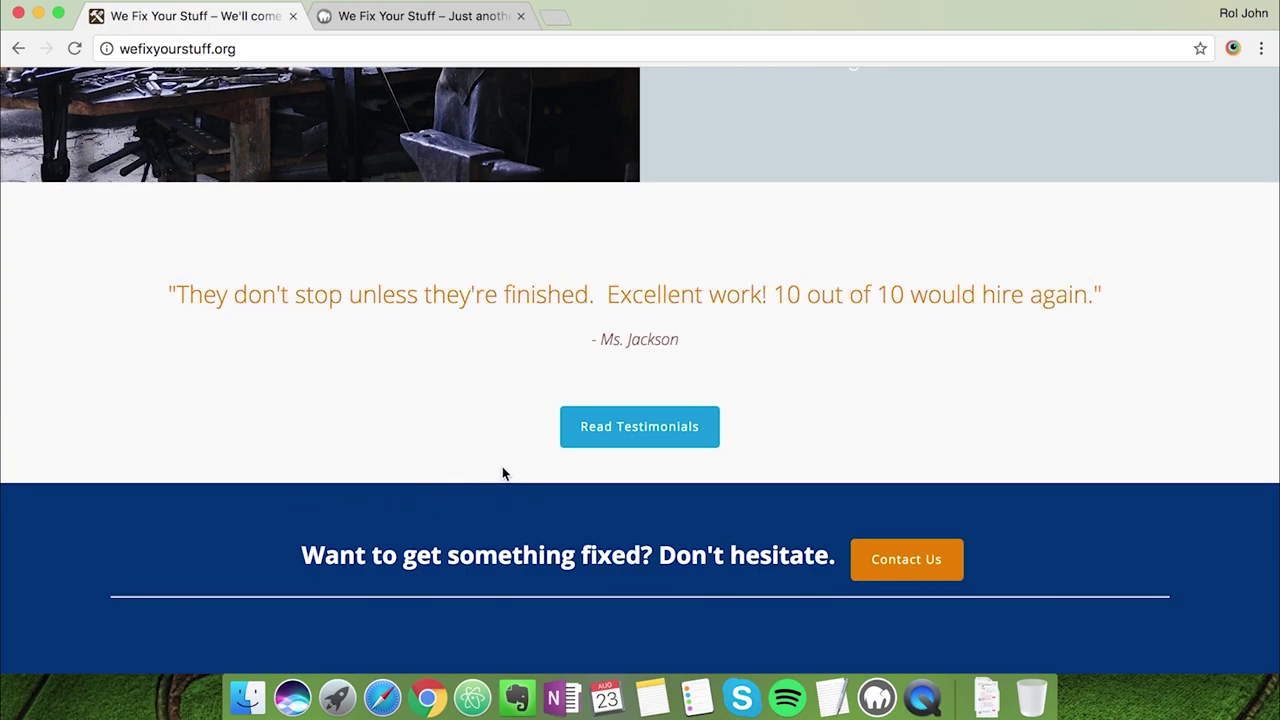
click(426, 20)
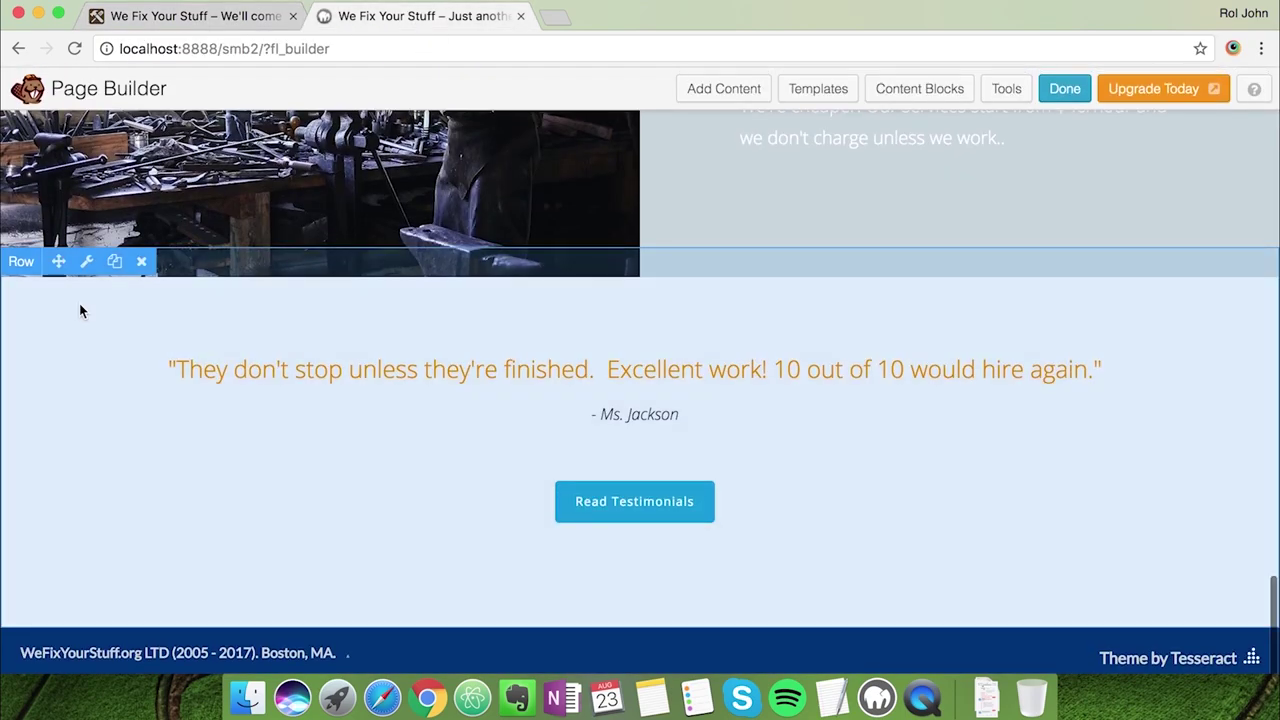
Set the testimonial row's bottom padding to 0 px and save the row
click(88, 264)
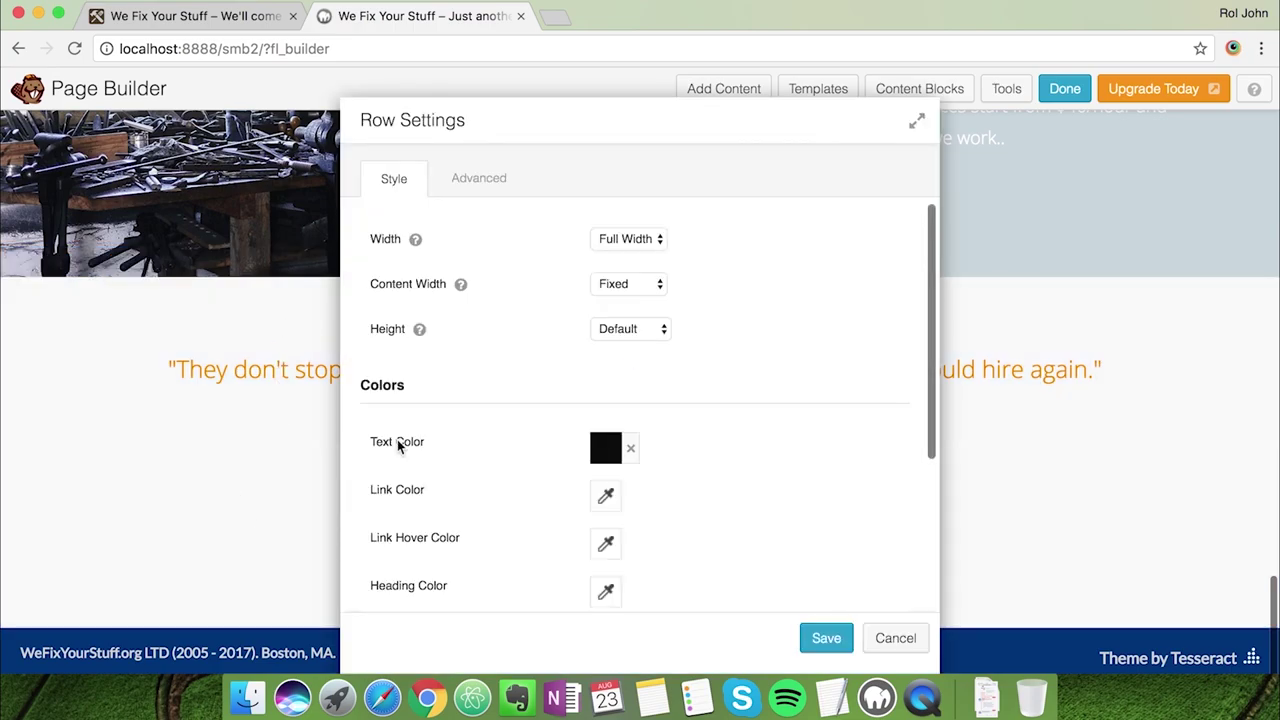
scroll(499, 347, down, 1)
click(480, 179)
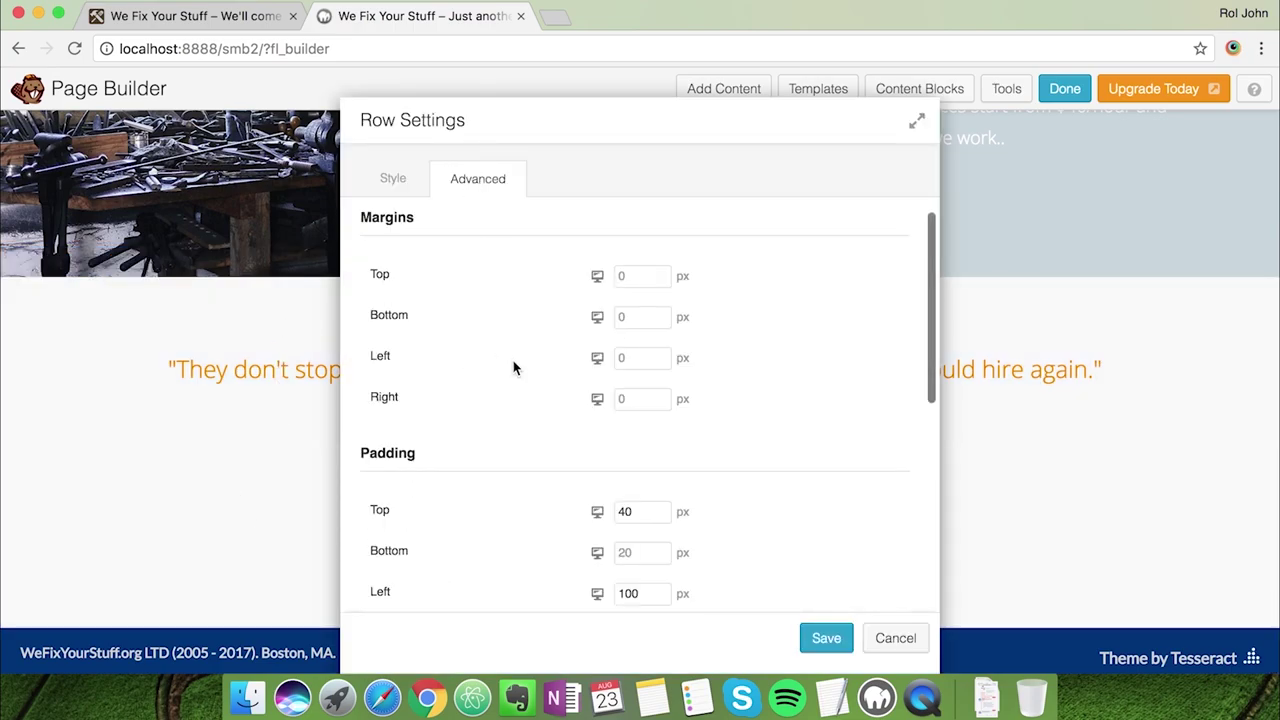
scroll(513, 365, down, 1)
scroll(513, 368, down, 1)
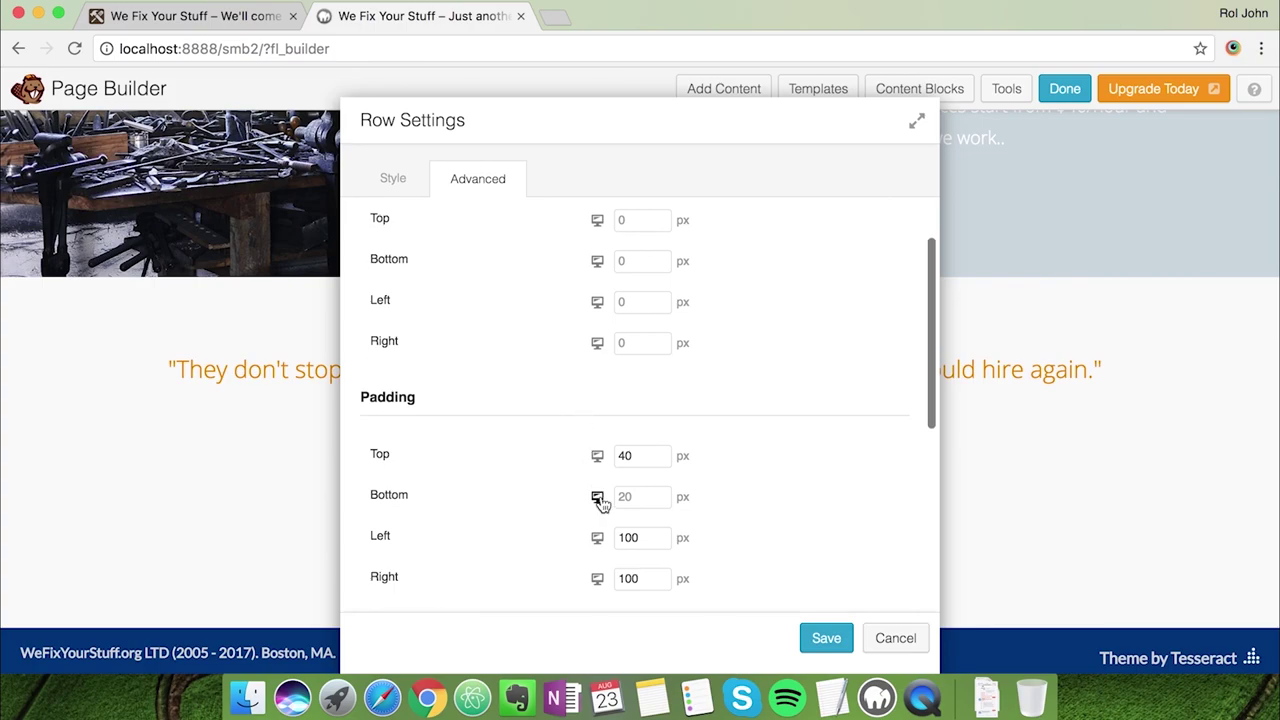
click(644, 497)
text(0)
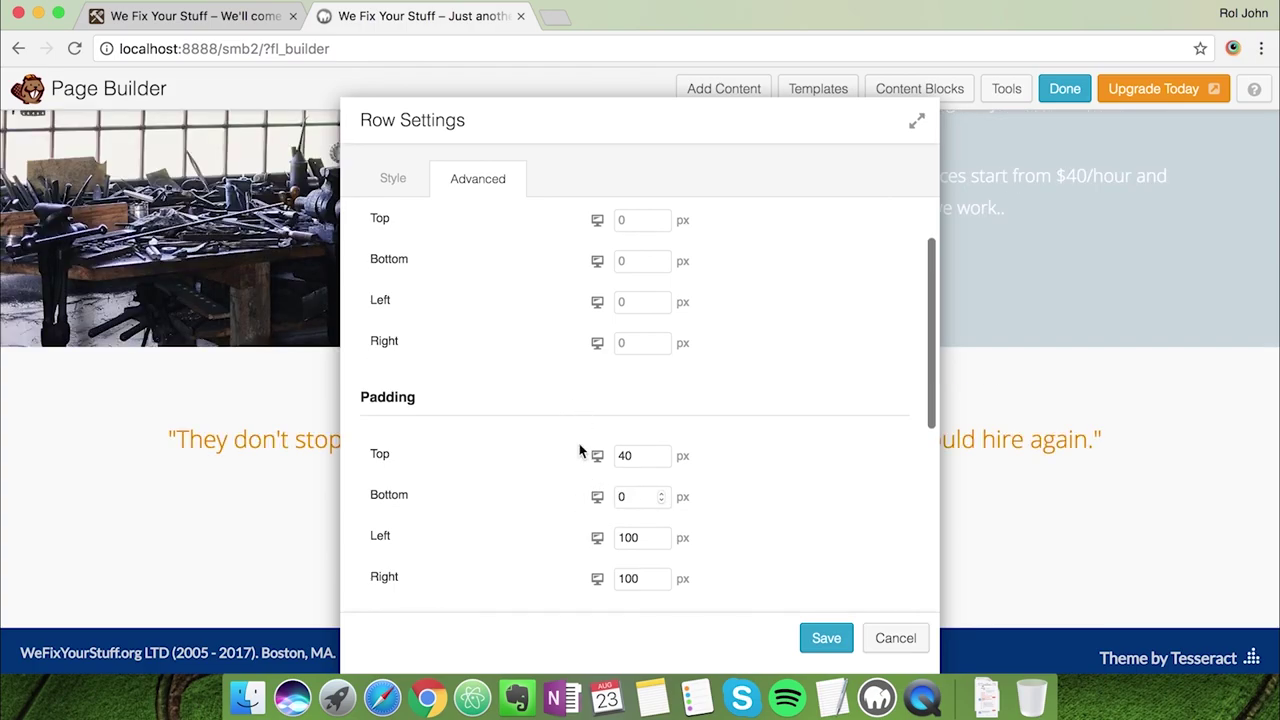
drag(573, 123, 822, 131)
click(1076, 645)
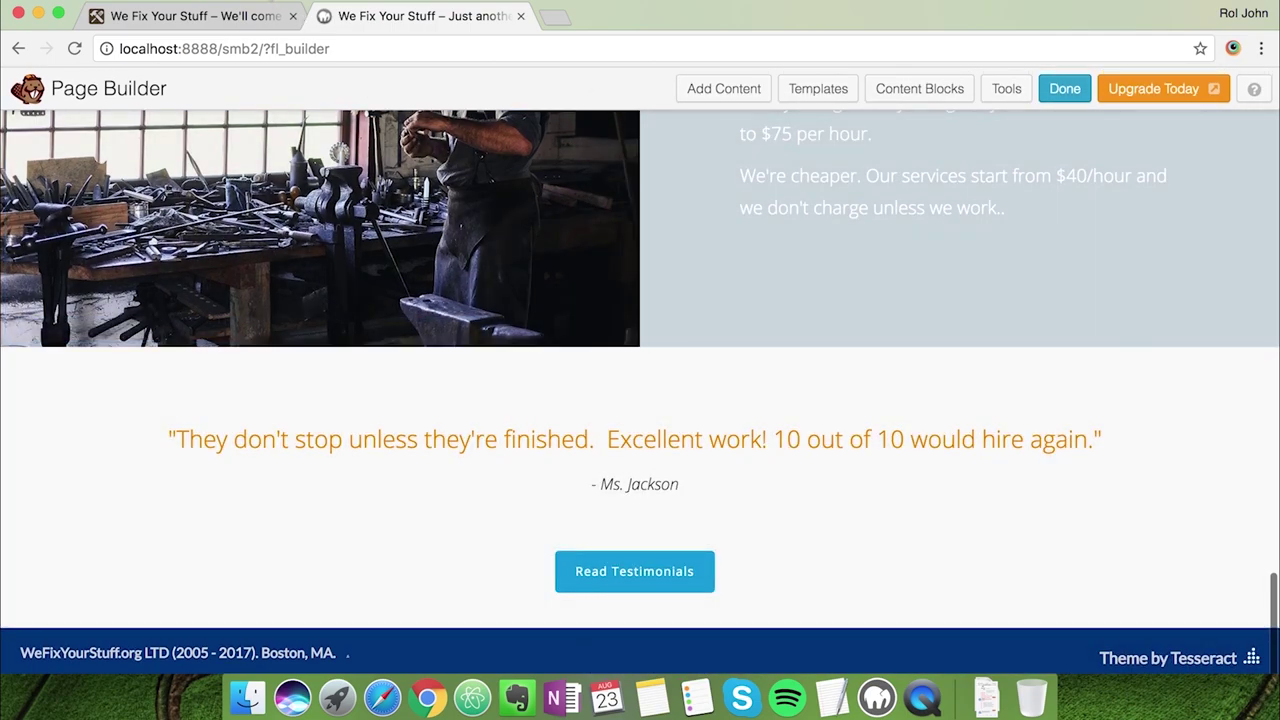
Insert the CTA – Simple content block, adding a 'Learn what Tyler can Do for you' row
click(245, 18)
scroll(343, 537, down, 1)
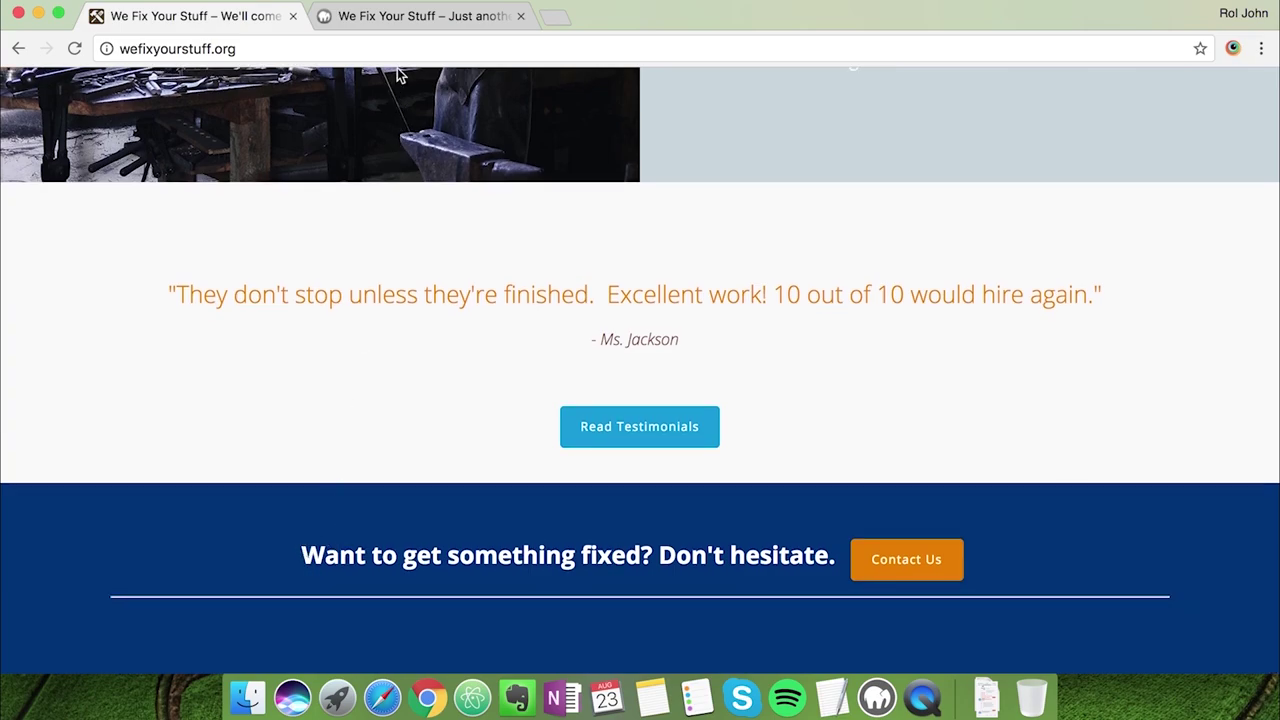
click(414, 16)
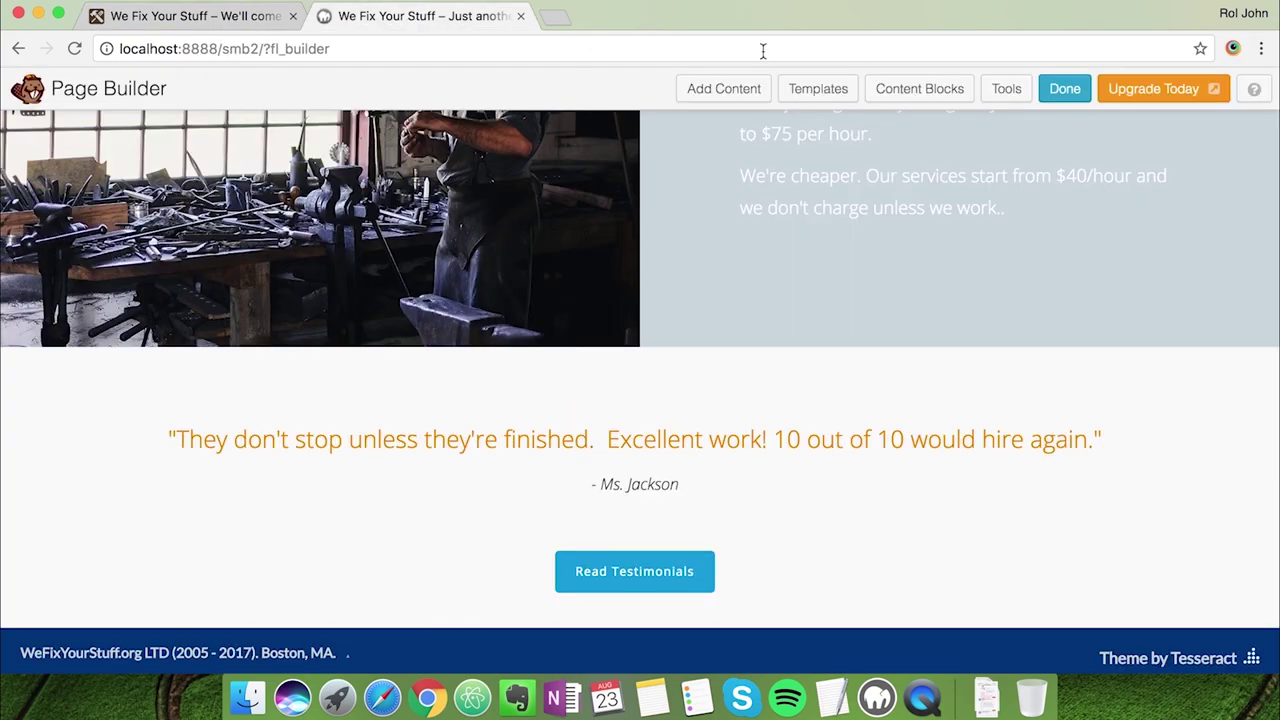
click(903, 90)
scroll(760, 423, down, 2)
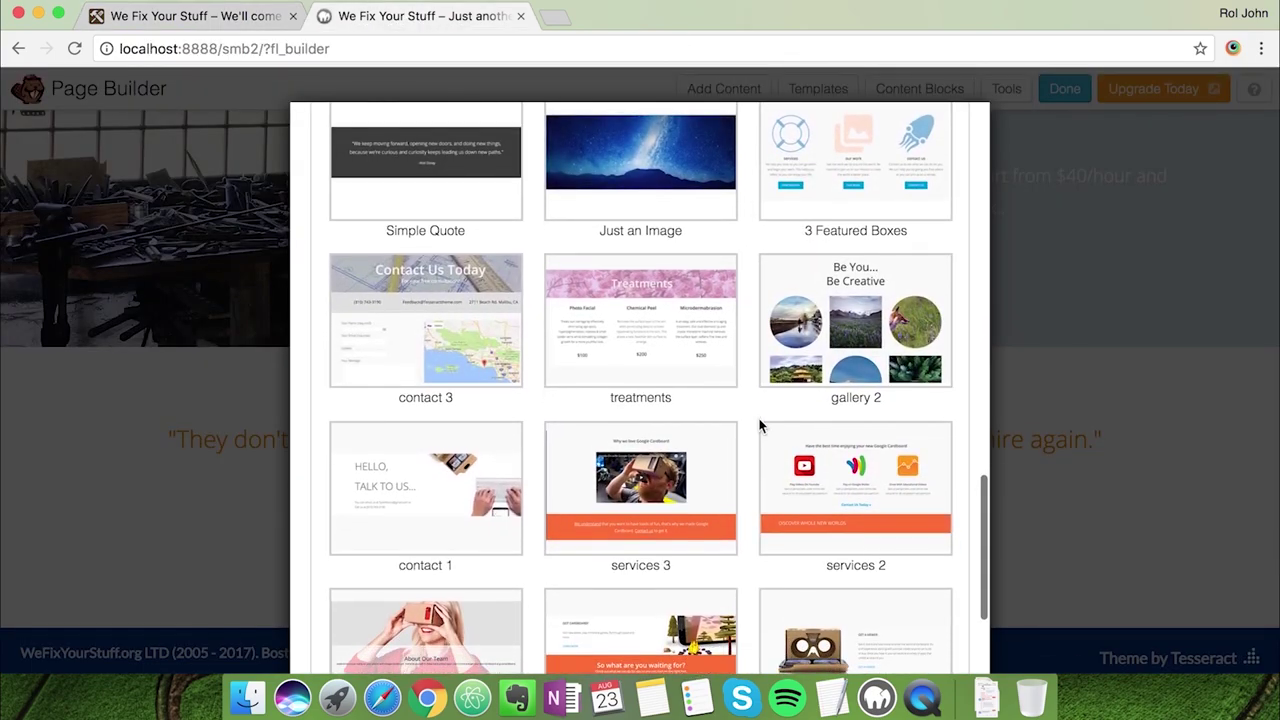
scroll(760, 426, down, 7)
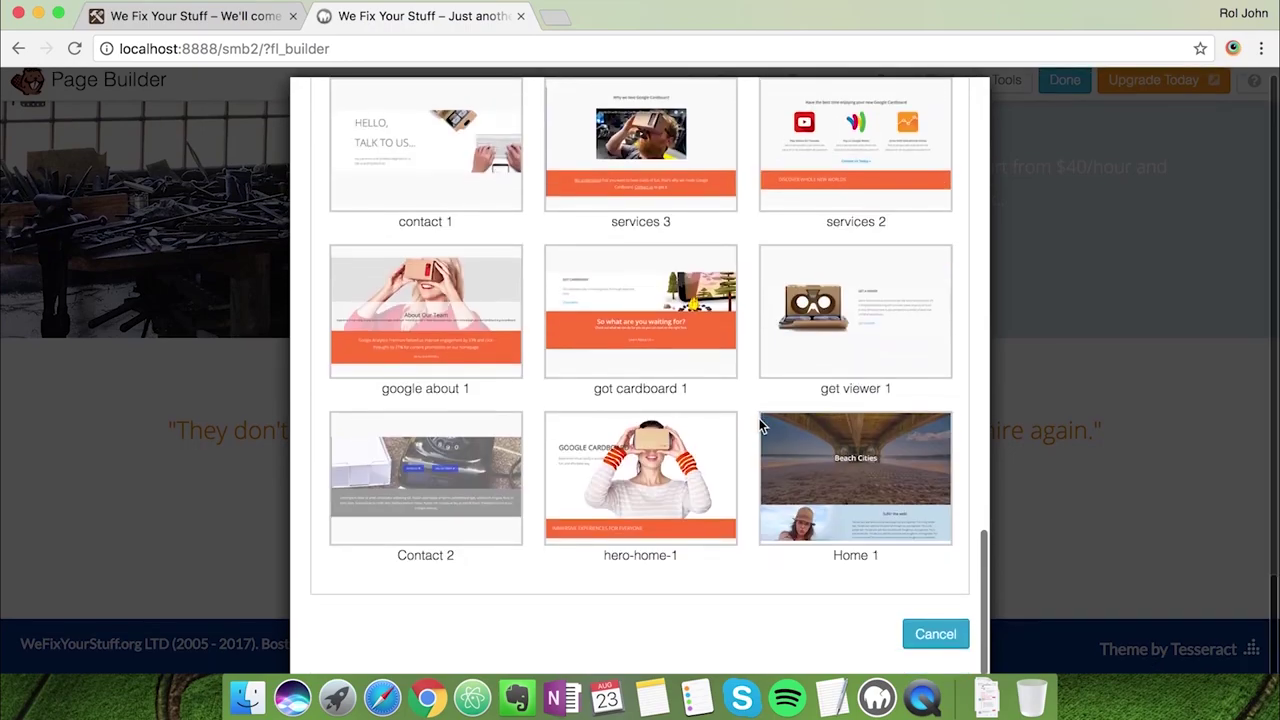
scroll(760, 426, up, 10)
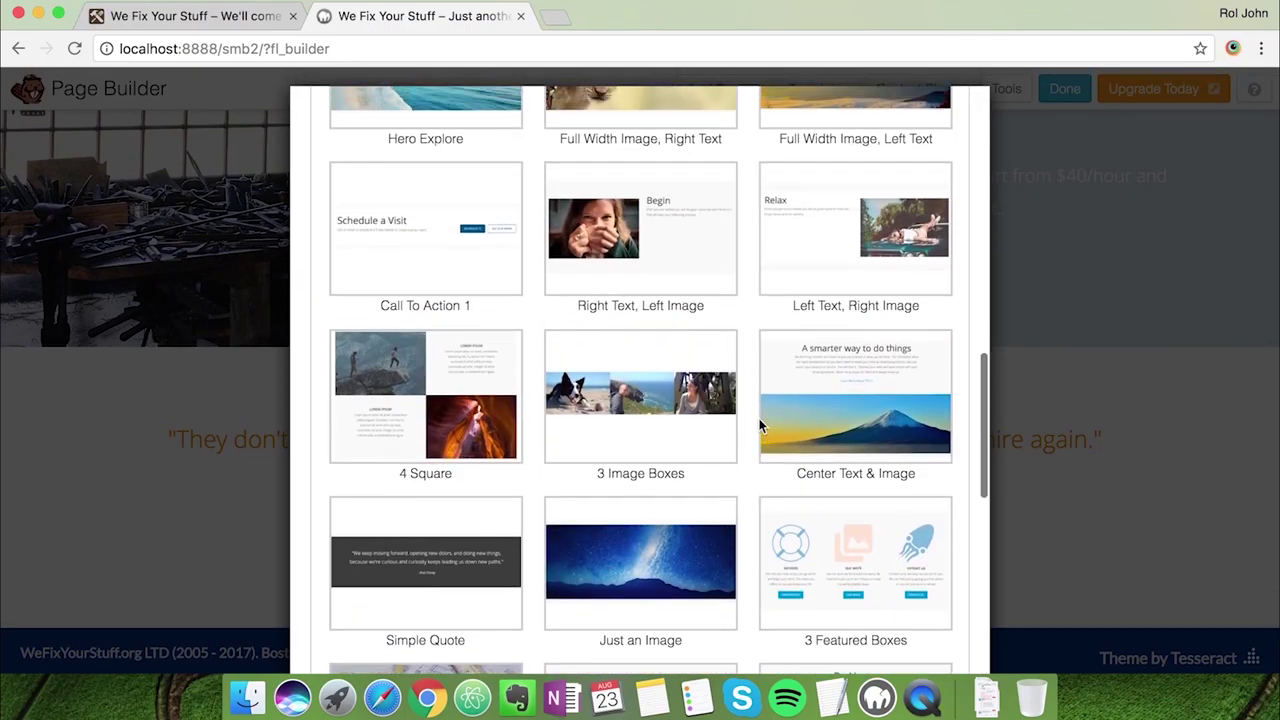
scroll(759, 426, up, 3)
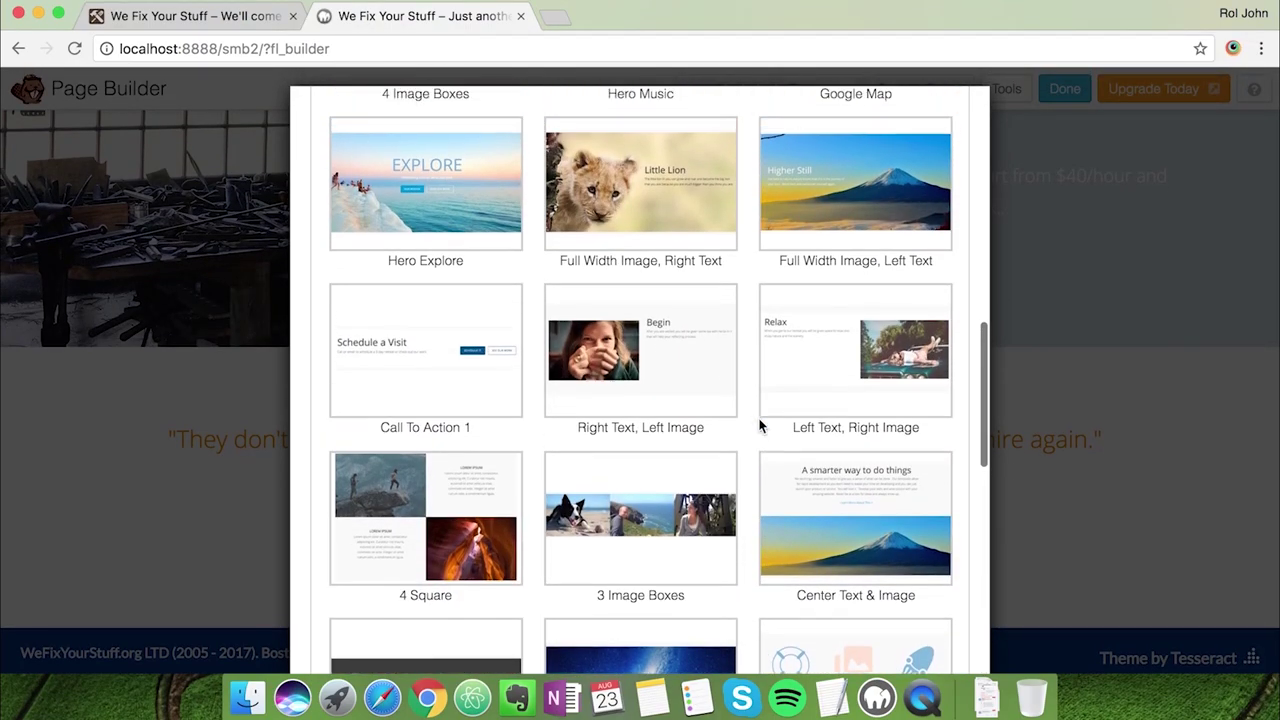
scroll(759, 426, up, 5)
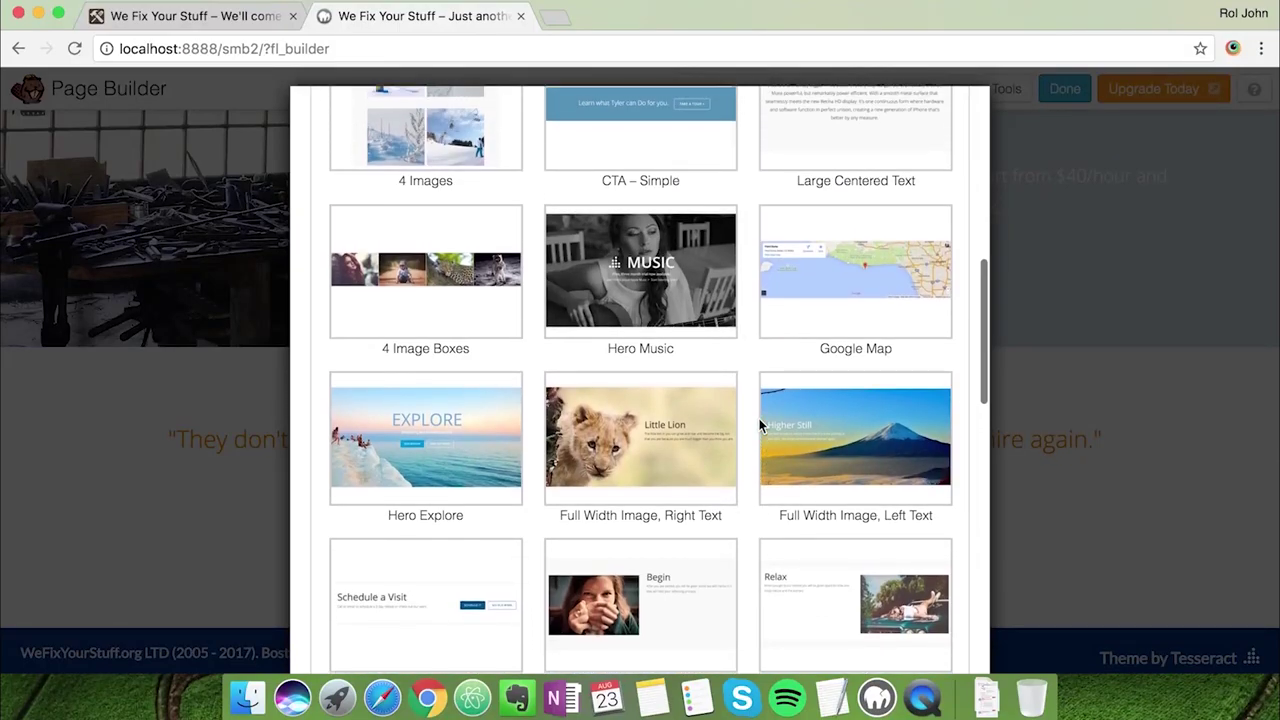
scroll(759, 418, up, 2)
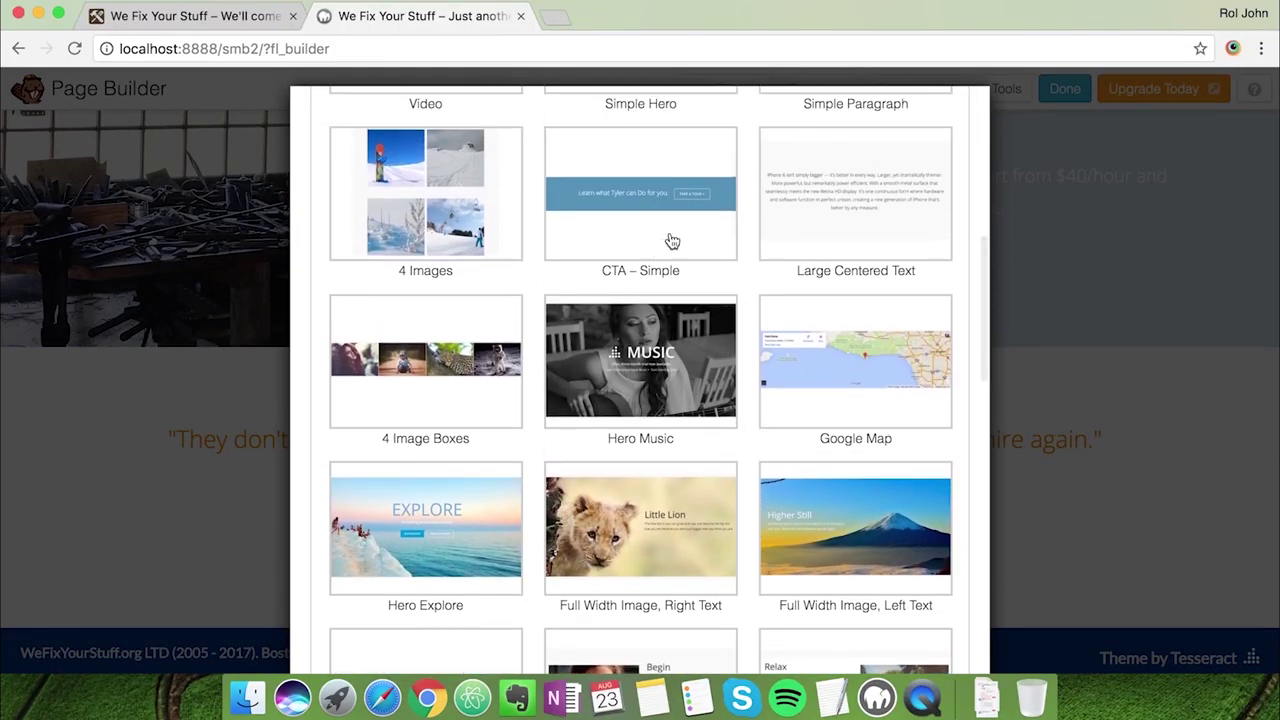
click(670, 240)
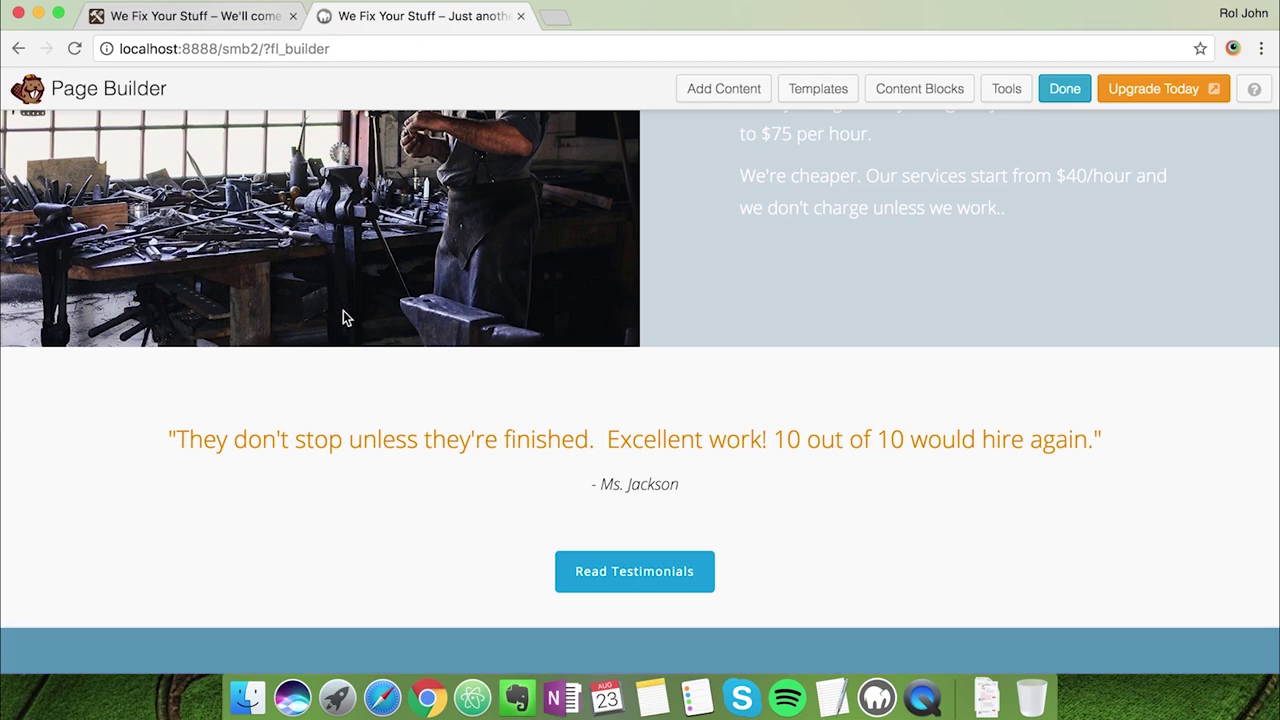
scroll(343, 314, down, 3)
click(86, 459)
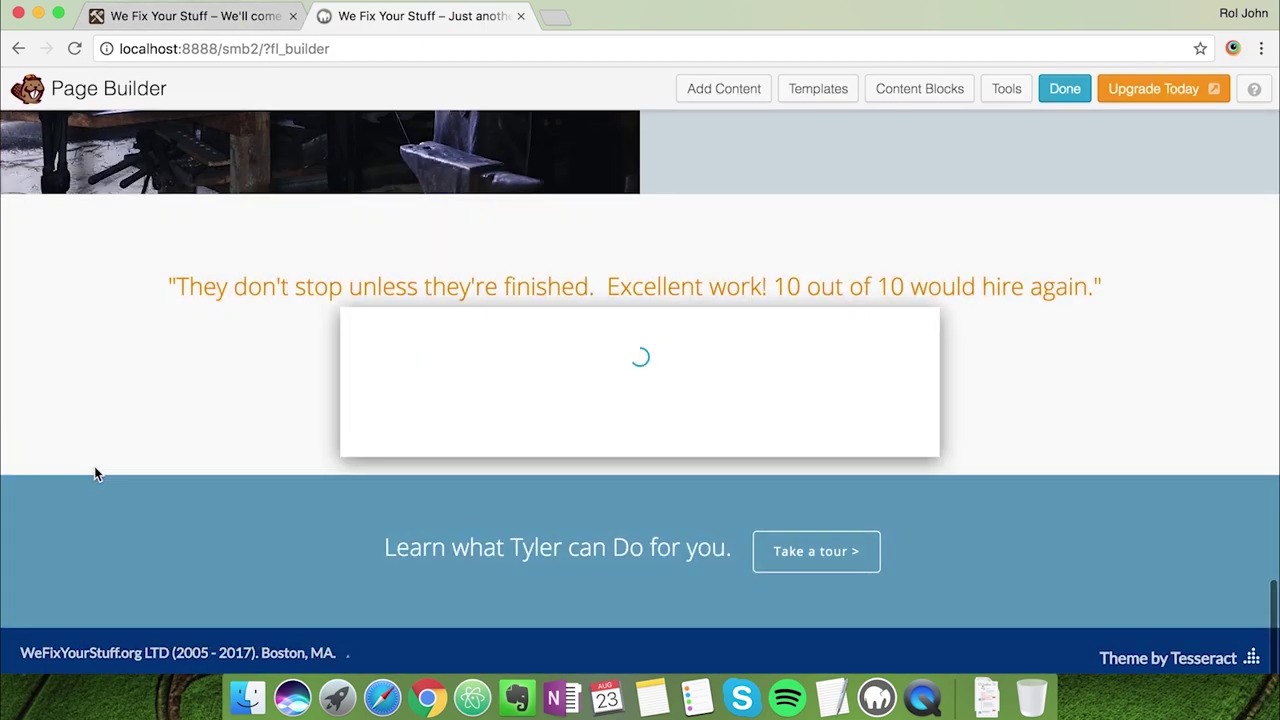
Set the call-to-action row's background colour to #003377
click(832, 705)
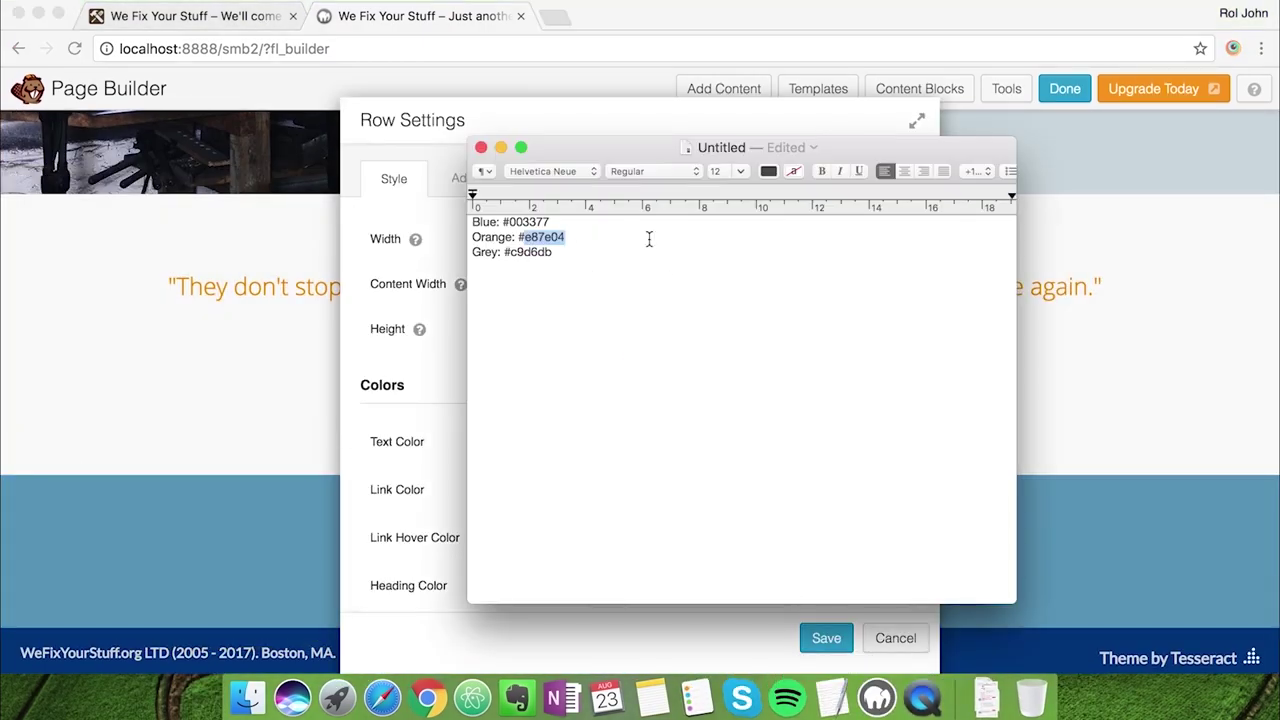
double_click(535, 222)
click(538, 124)
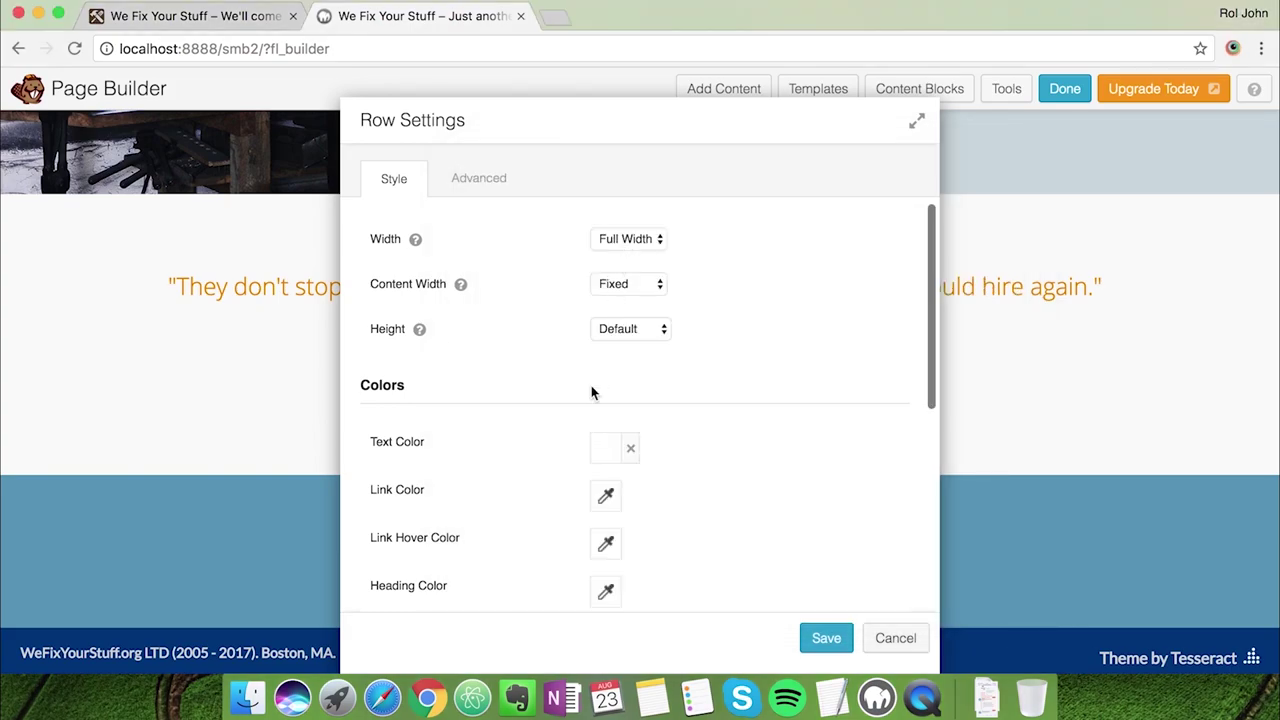
scroll(591, 390, down, 5)
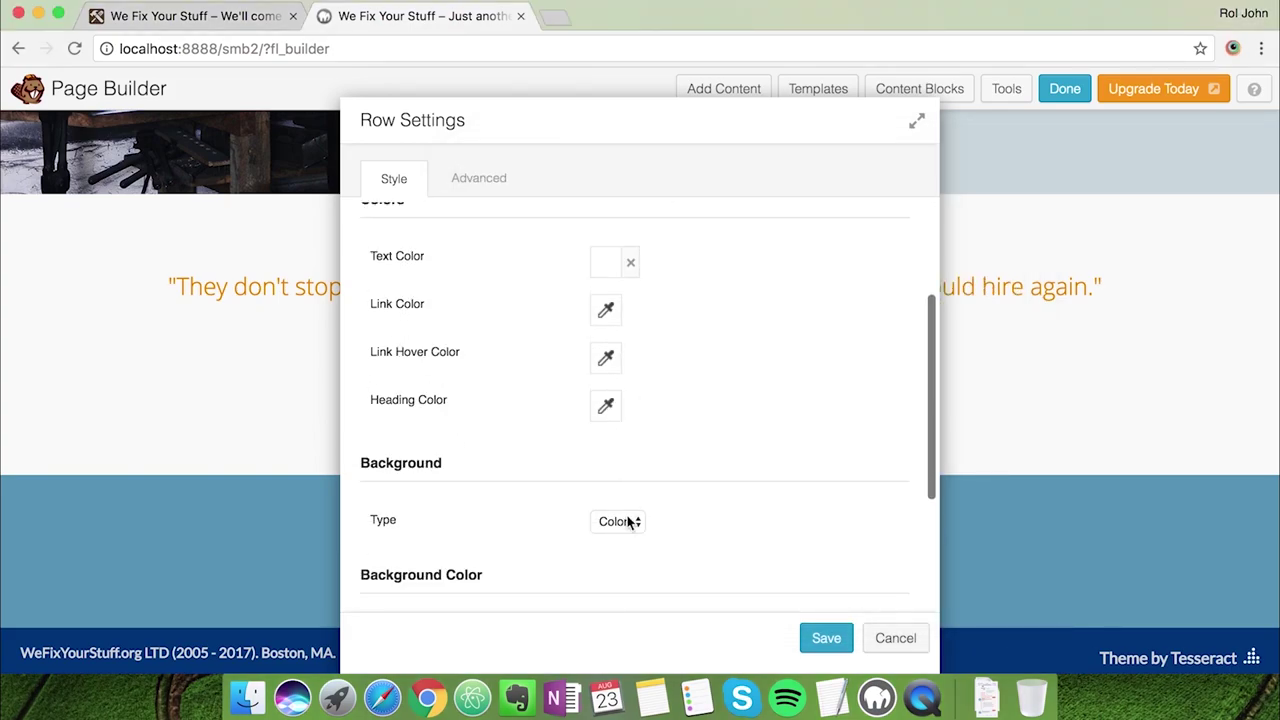
scroll(630, 523, down, 6)
click(606, 414)
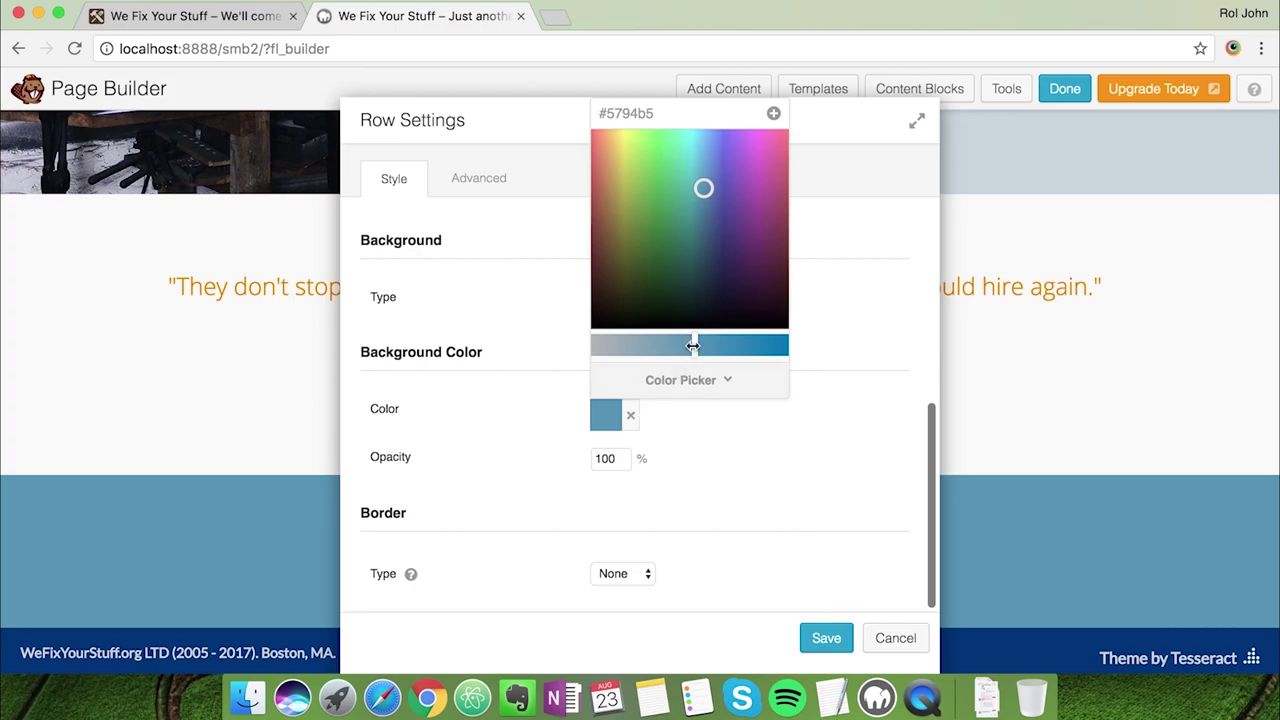
double_click(643, 117)
text(003377)
click(831, 463)
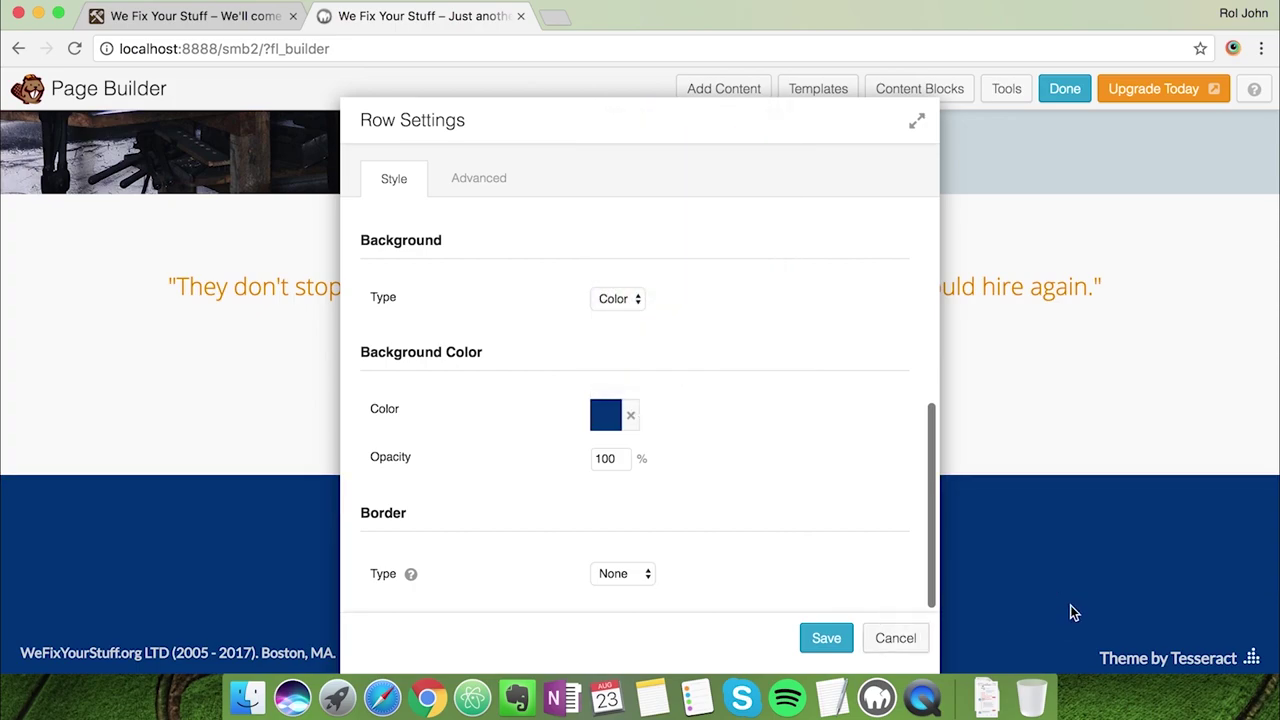
drag(605, 135, 1054, 125)
Copy the 'Want to get something fixed? Don't hesitate.' heading from the live site
click(229, 22)
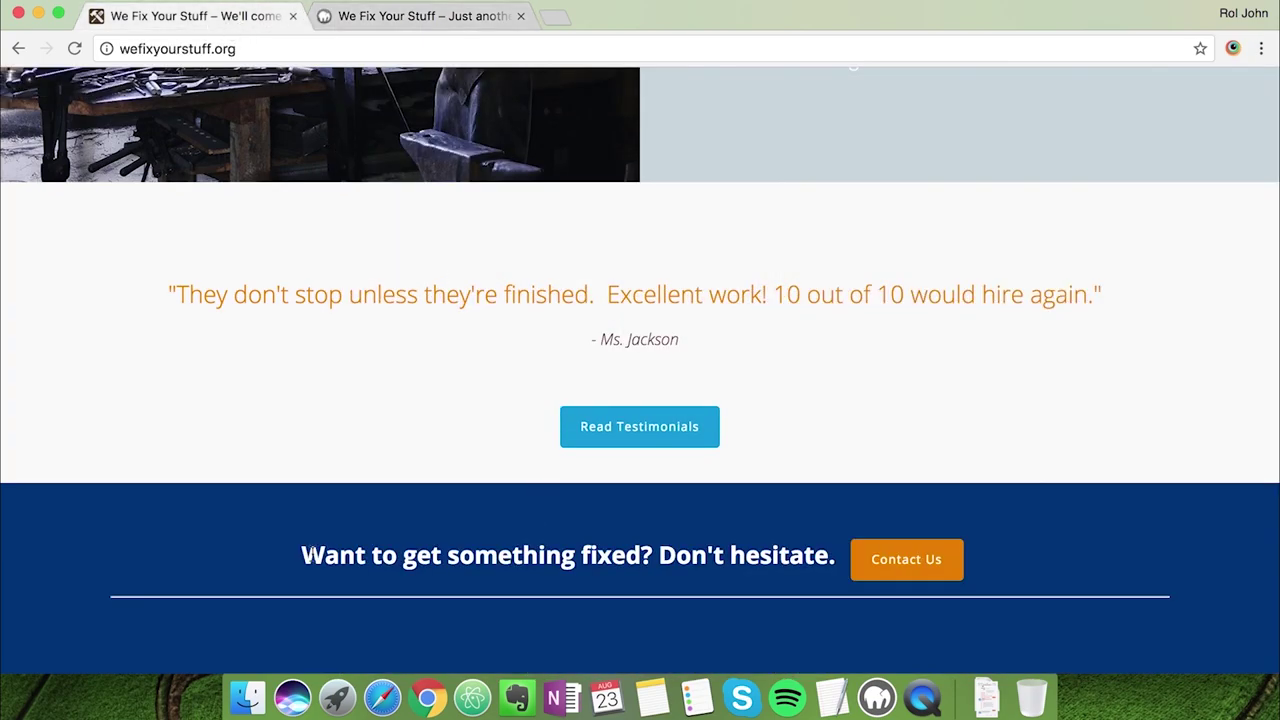
drag(306, 555, 837, 557)
key(super+c)
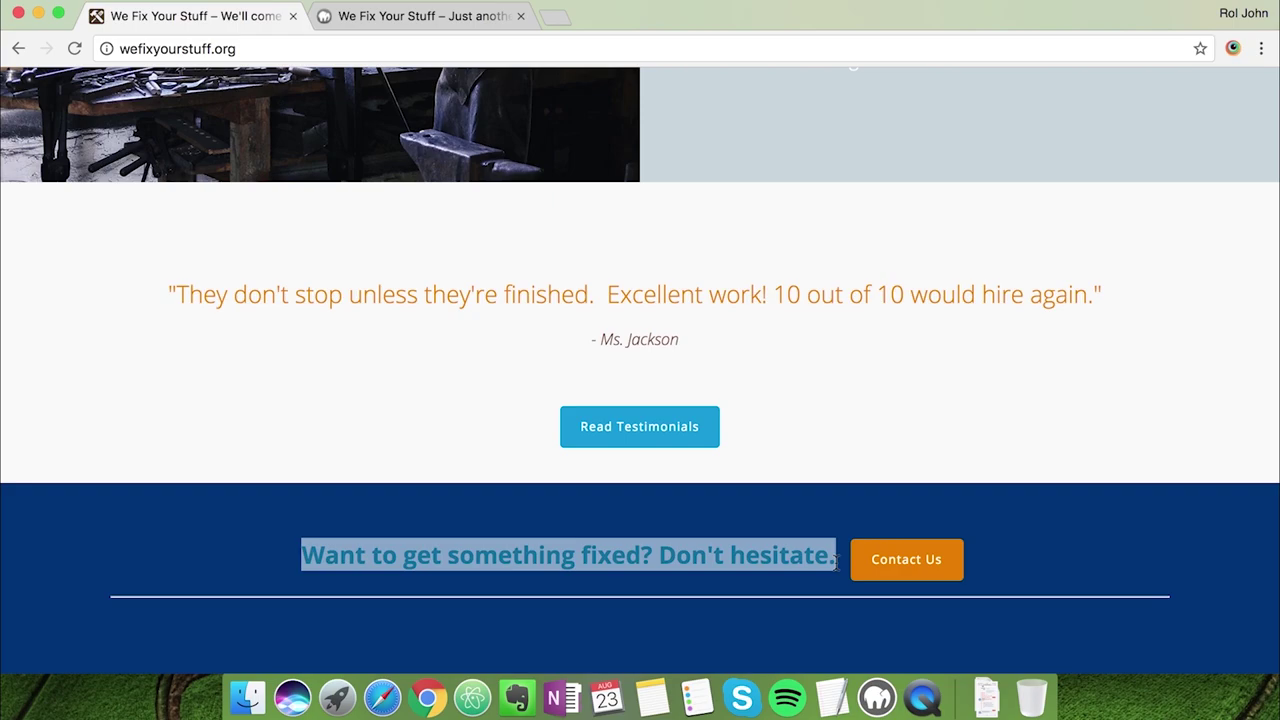
key(super+Tab)
key(super+Tab)
click(420, 16)
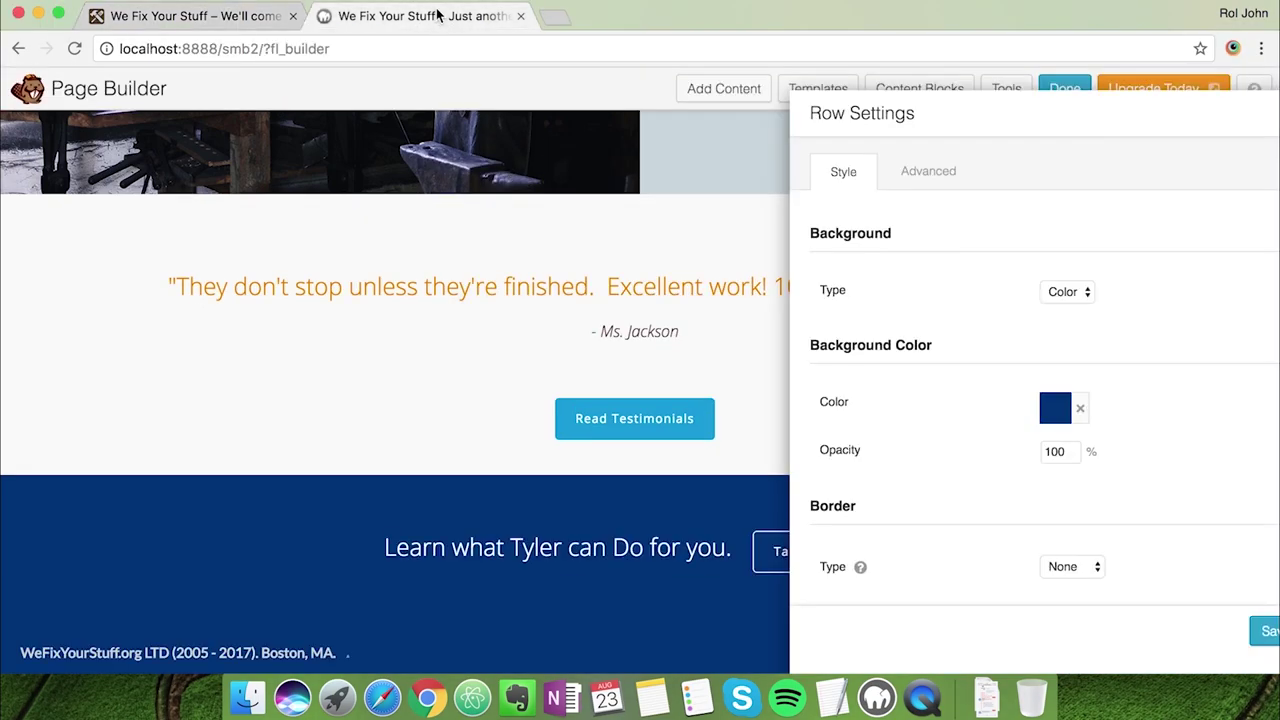
drag(940, 129, 443, 109)
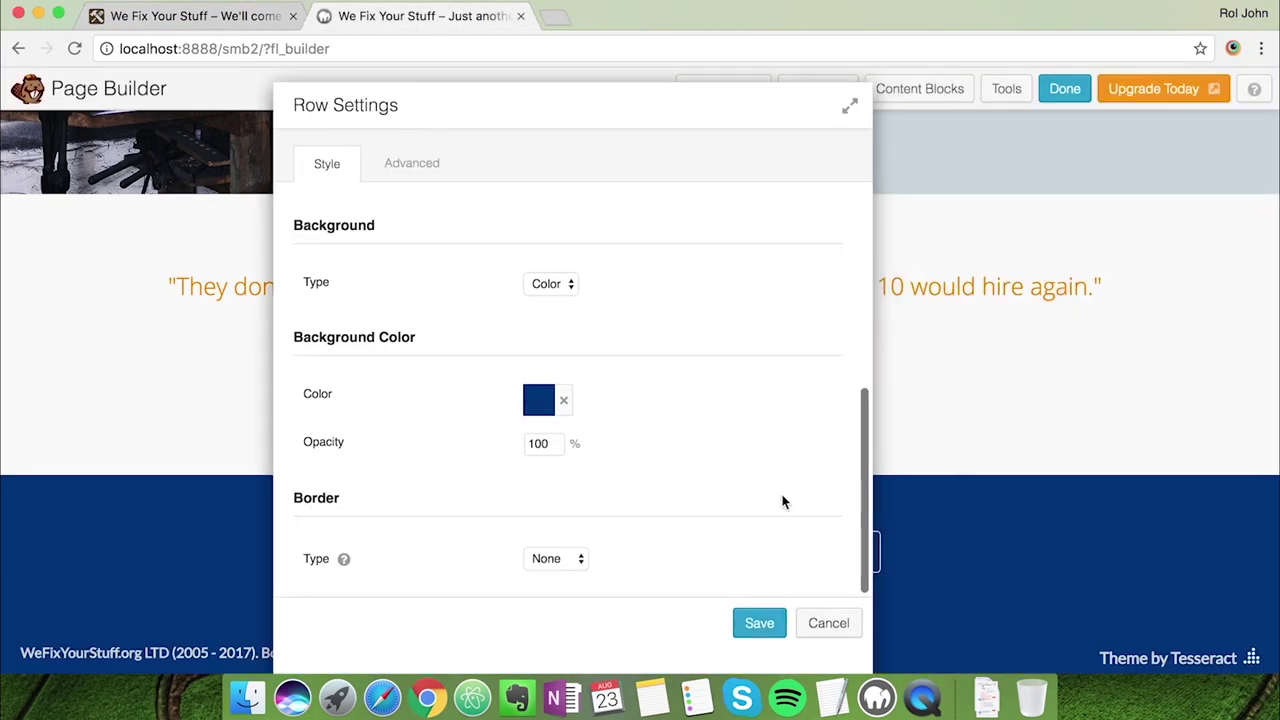
scroll(728, 580, up, 5)
Save the row and replace 'Learn what Tyler can Do for you.' with the copied heading
click(757, 623)
click(592, 545)
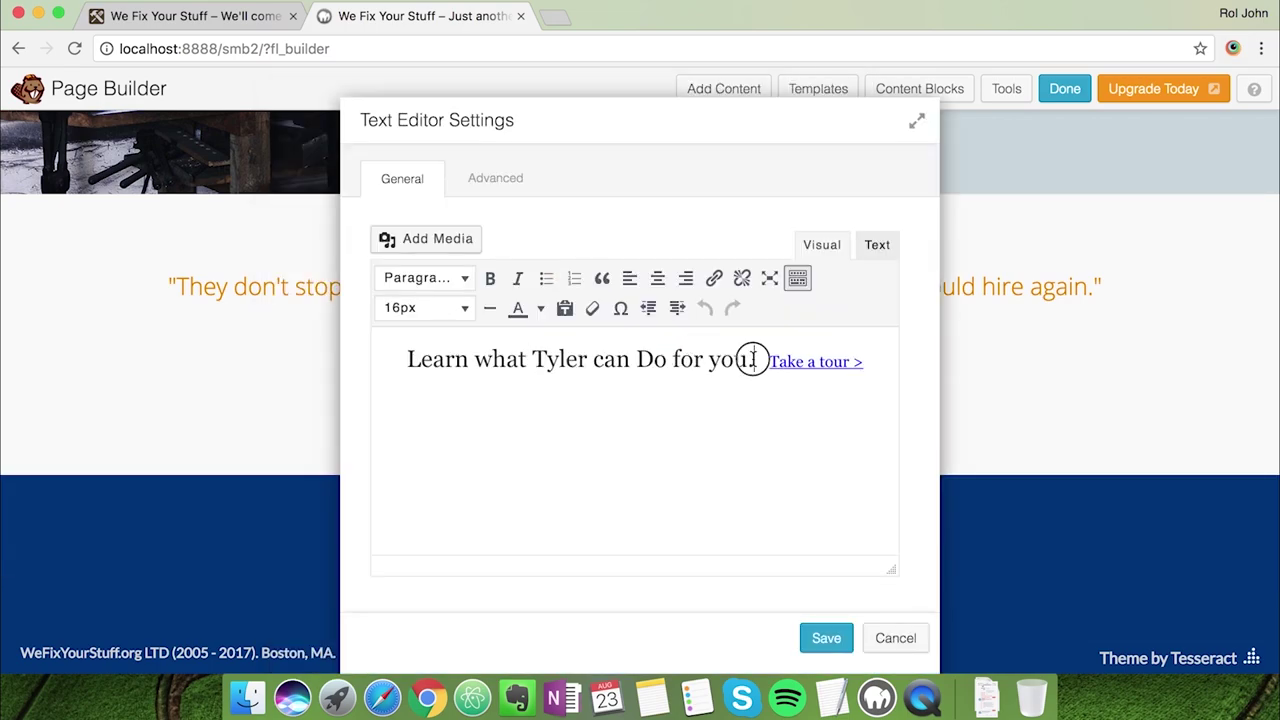
drag(753, 360, 408, 360)
key(super+v)
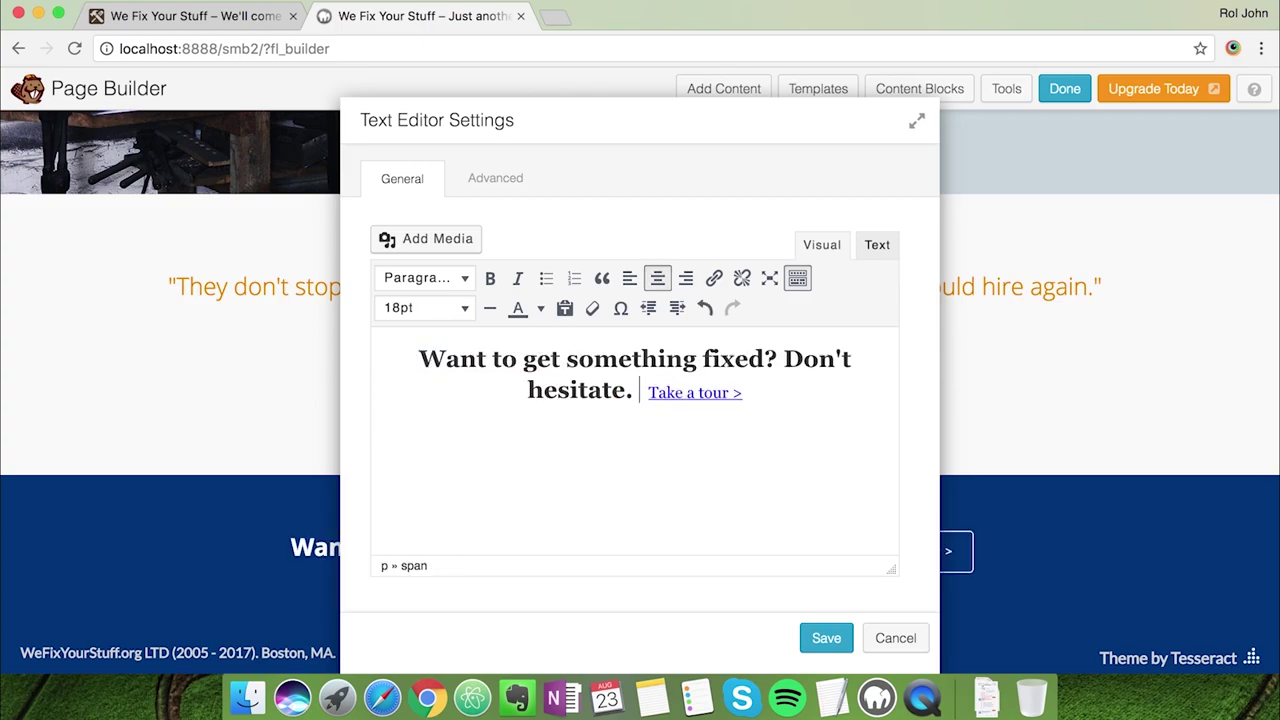
Rename the Take a tour link to Contact Us, pointing to /contact-us
click(175, 17)
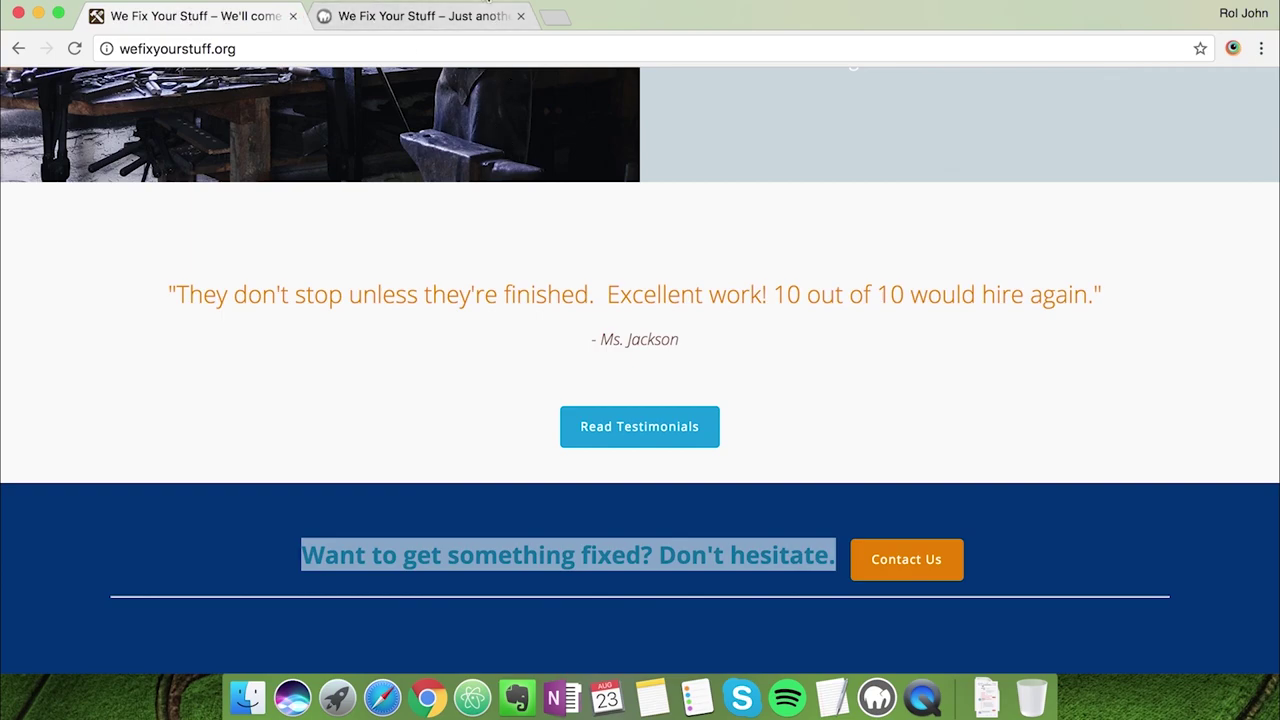
click(343, 17)
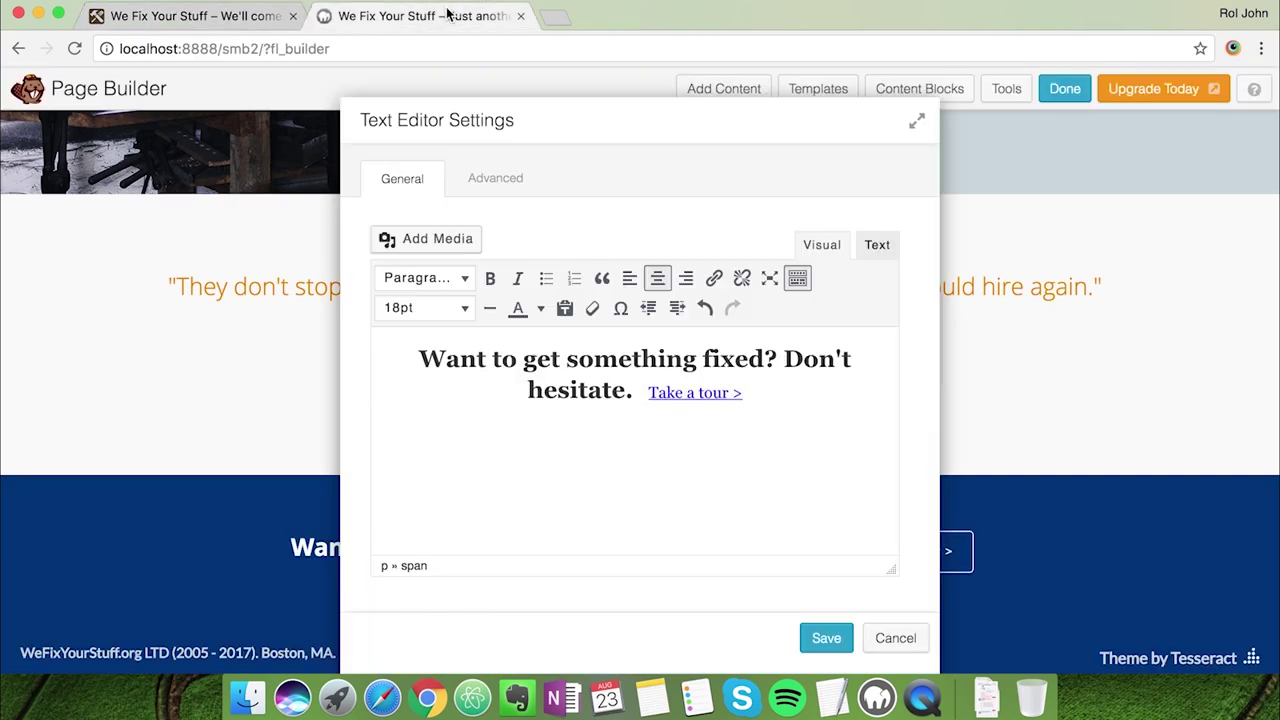
click(680, 392)
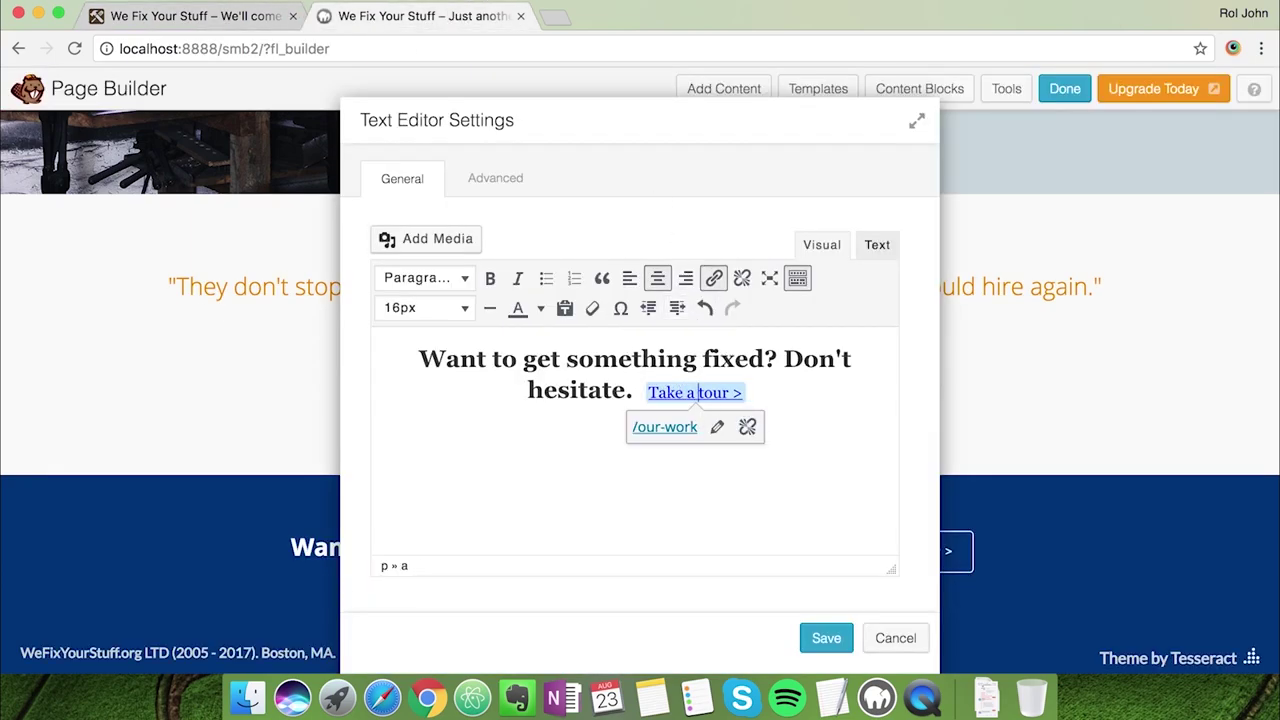
drag(731, 392, 658, 392)
text(Contact Us)
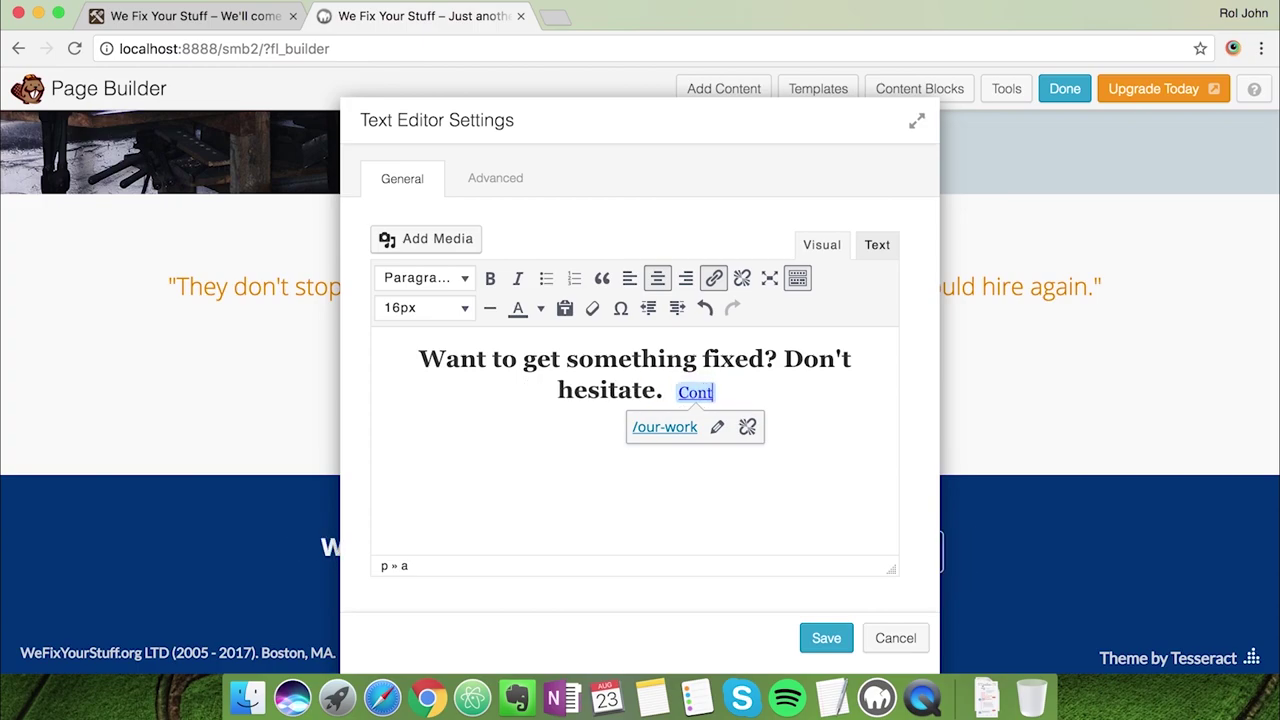
click(716, 428)
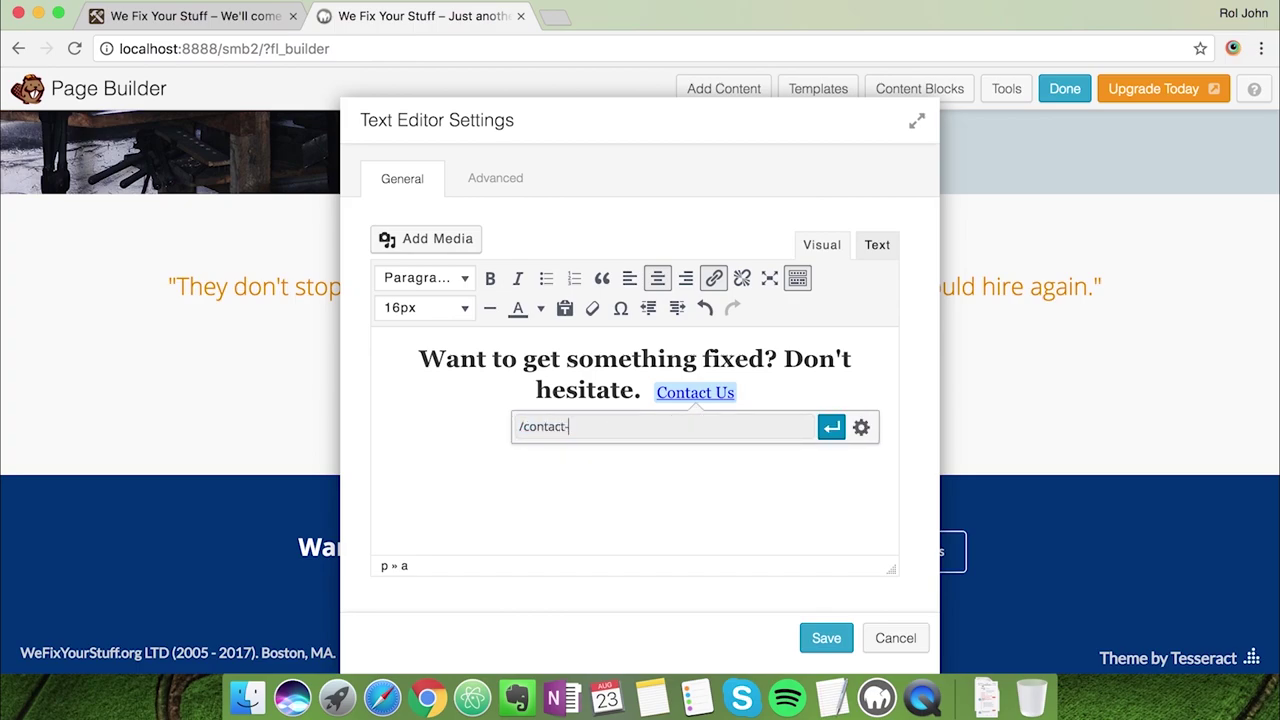
key(Return)
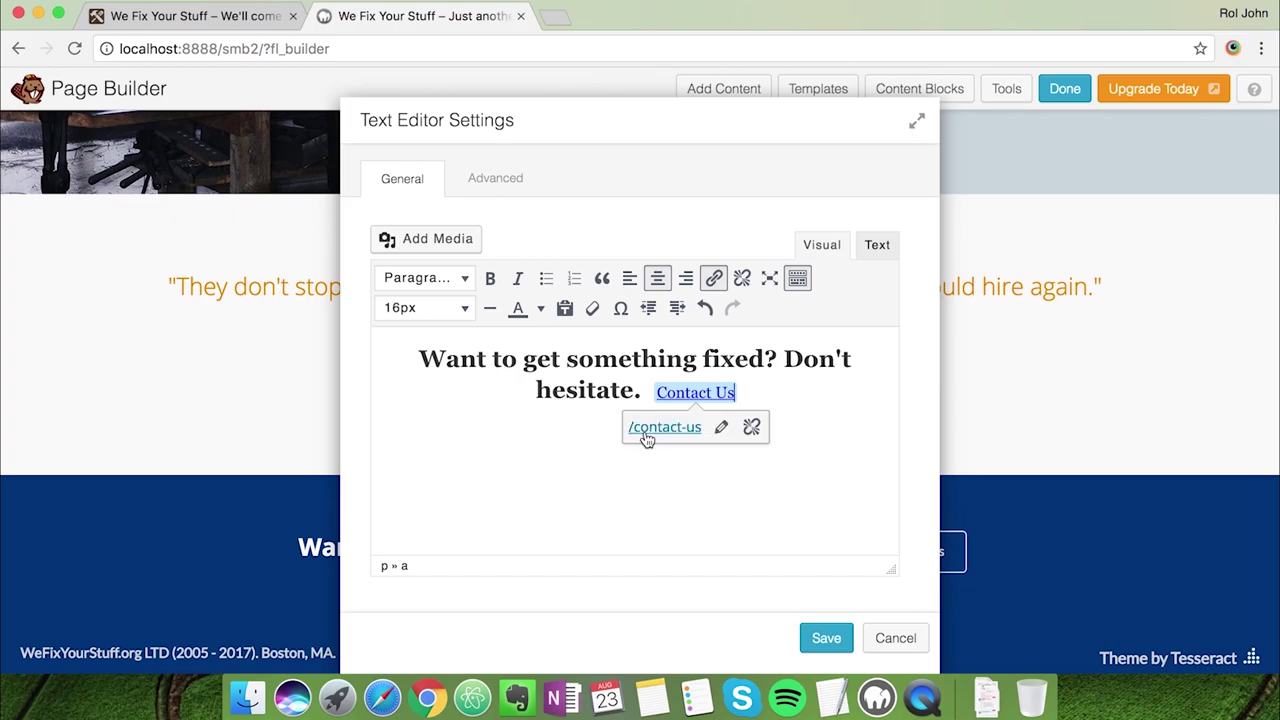
Change the Contact Us link's class from secondary-button to "button orange"
click(877, 244)
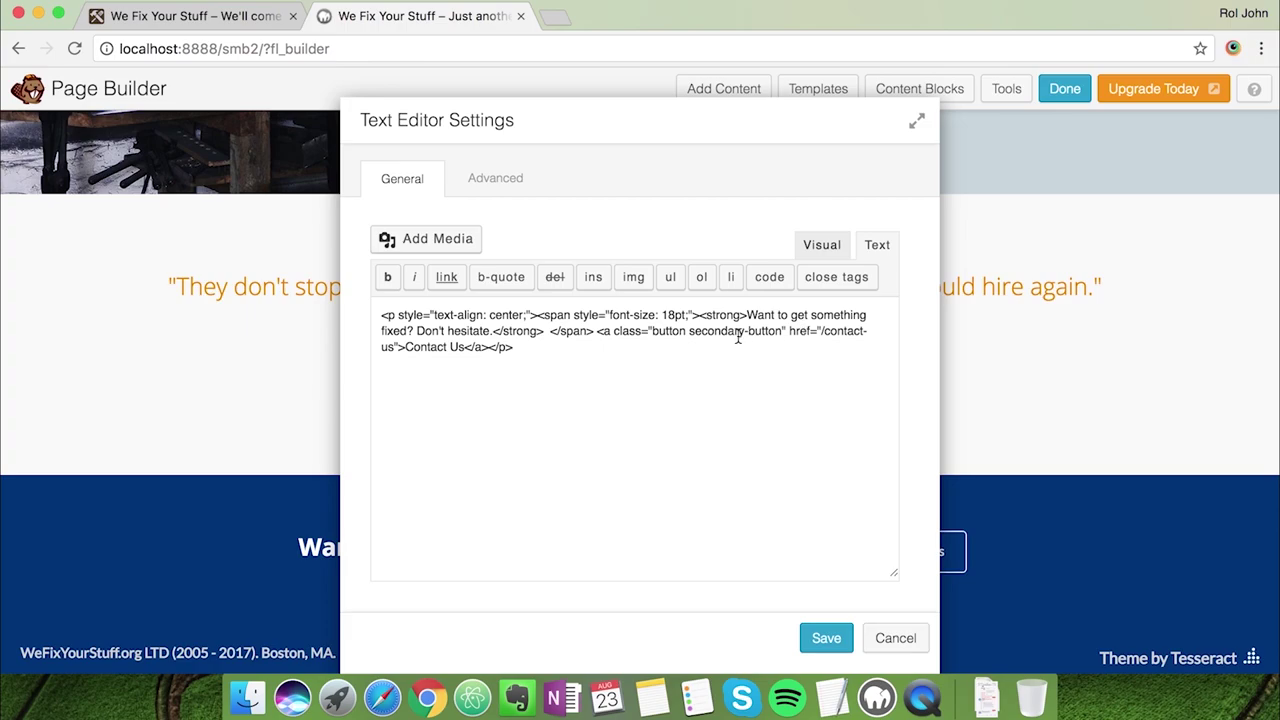
drag(688, 334, 783, 331)
text(o)
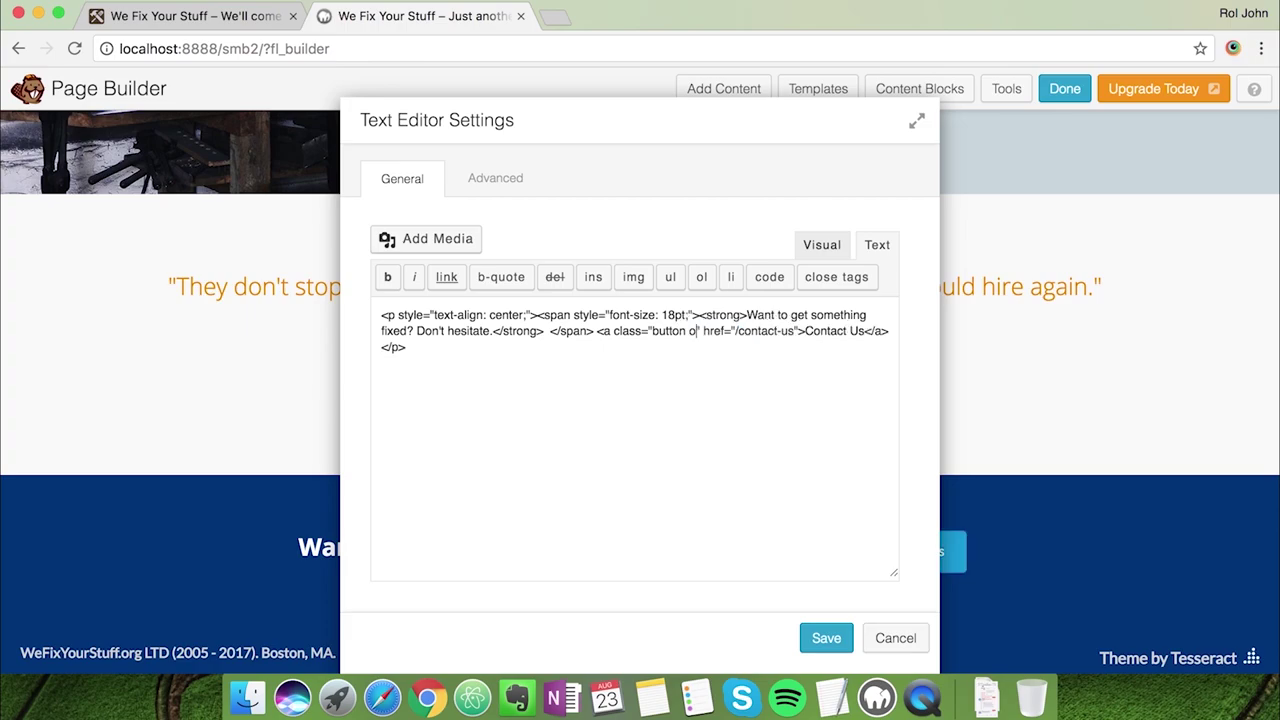
text(range)
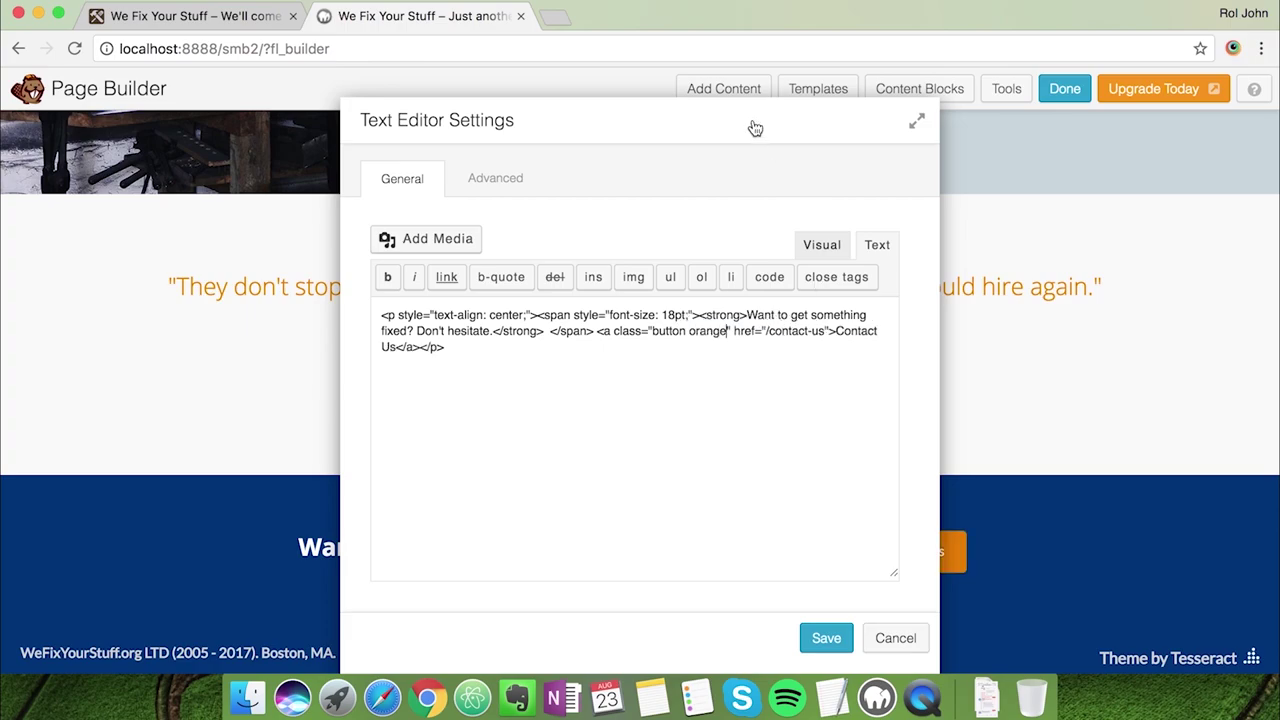
key(super+a)
drag(497, 134, 710, 150)
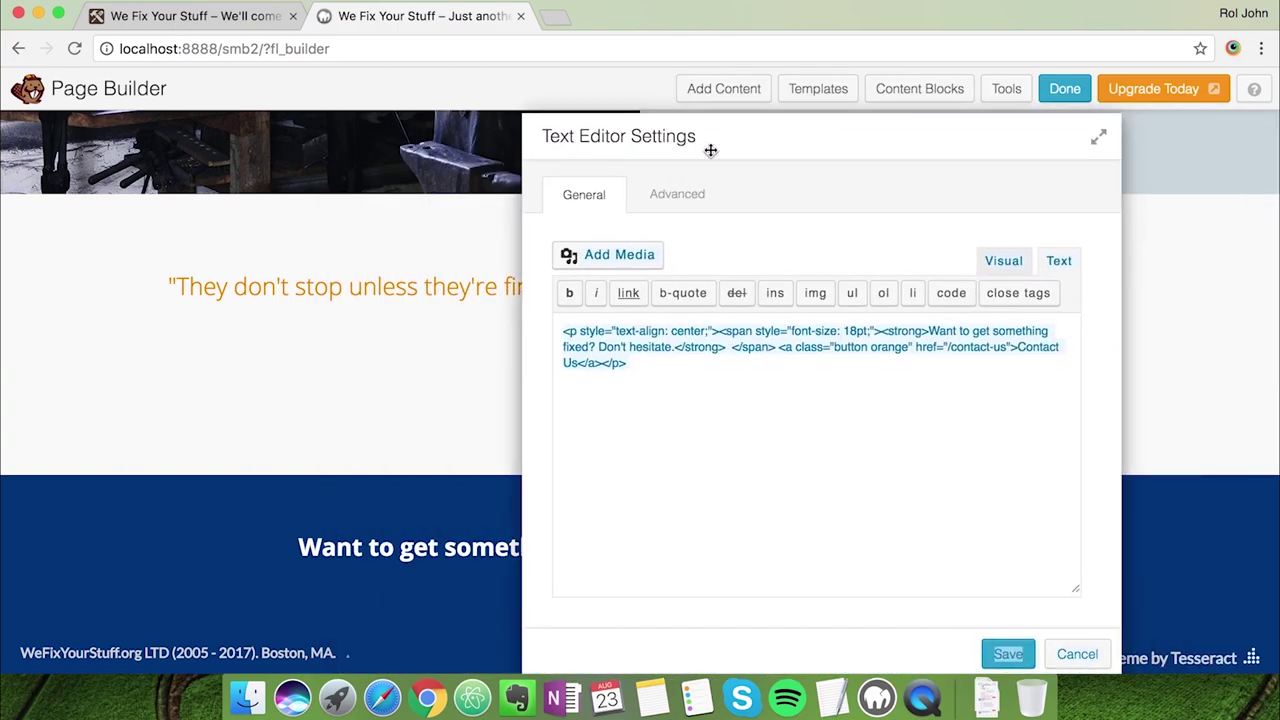
click(988, 258)
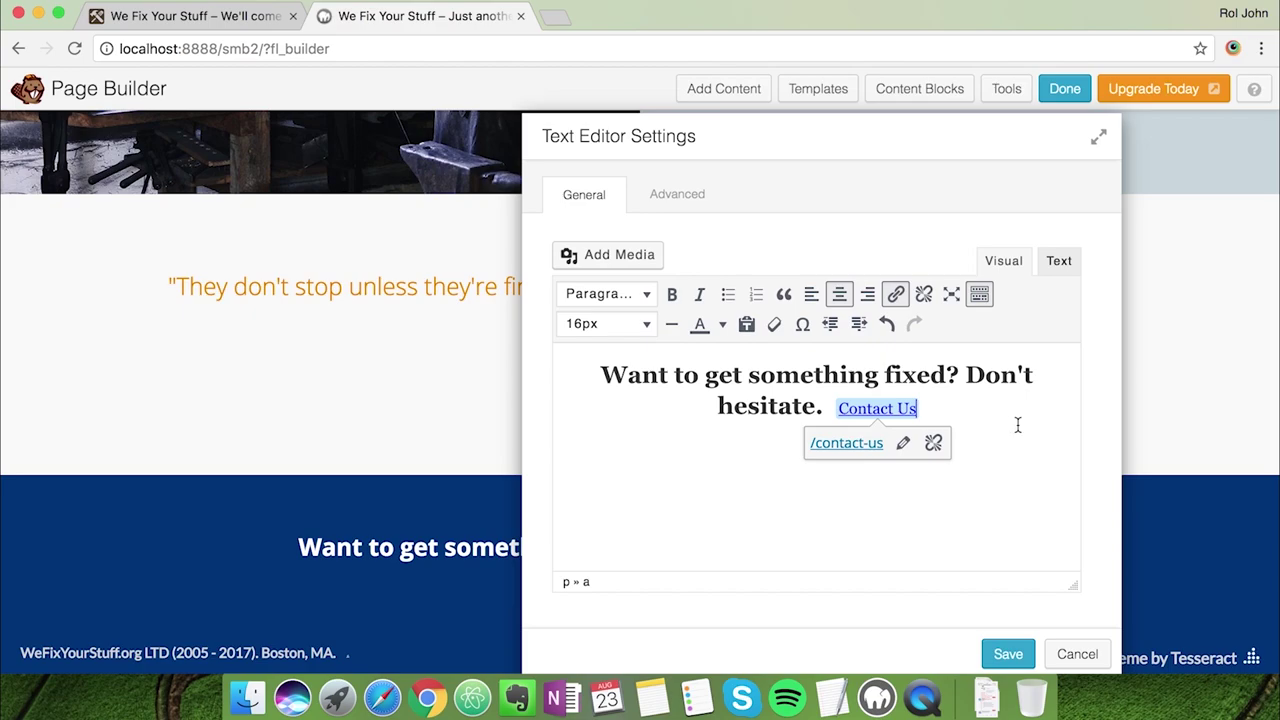
Add a horizontal line below the heading, delete the &nbsp; line, and save the text block
click(749, 350)
scroll(749, 350, down, 1)
click(671, 297)
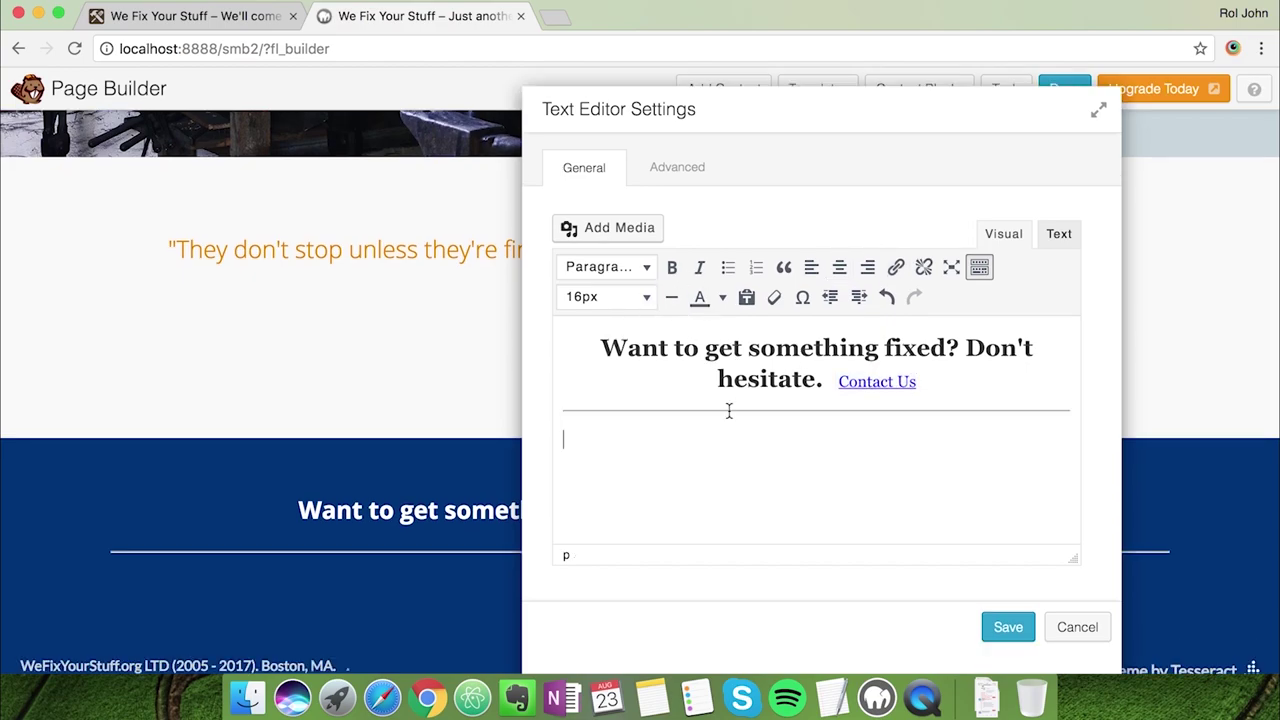
click(1062, 234)
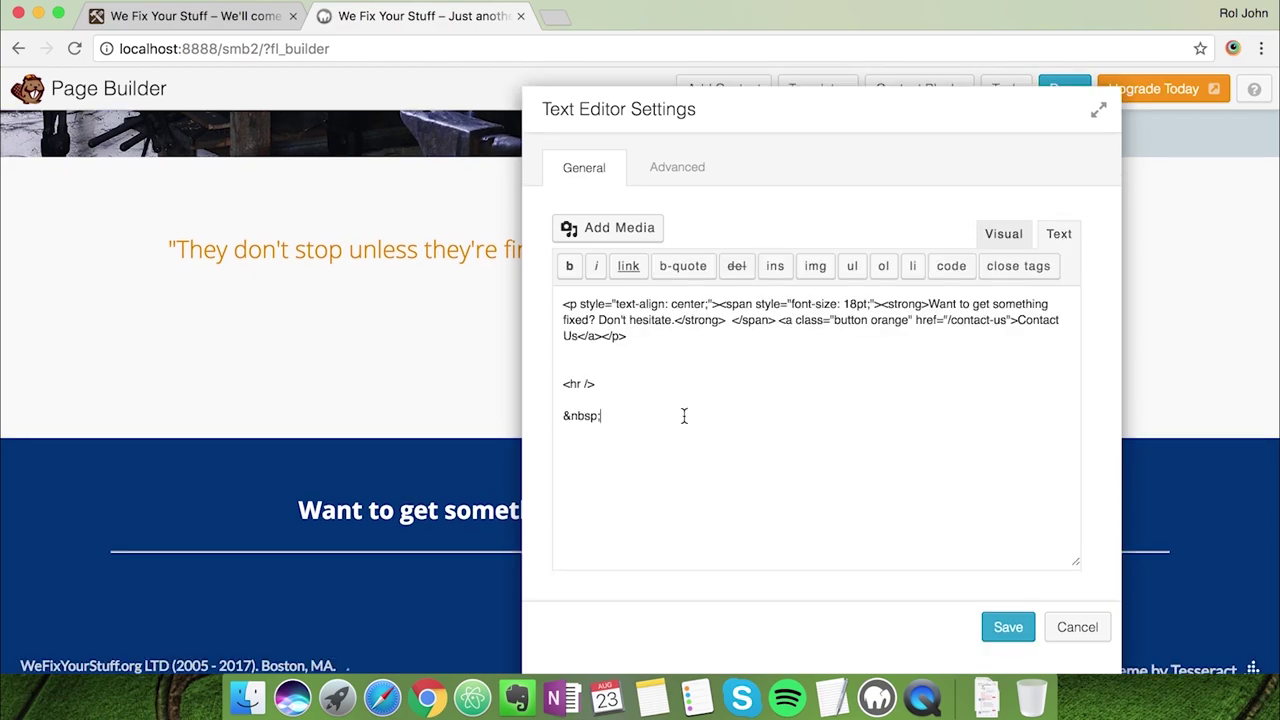
key(BackSpace)
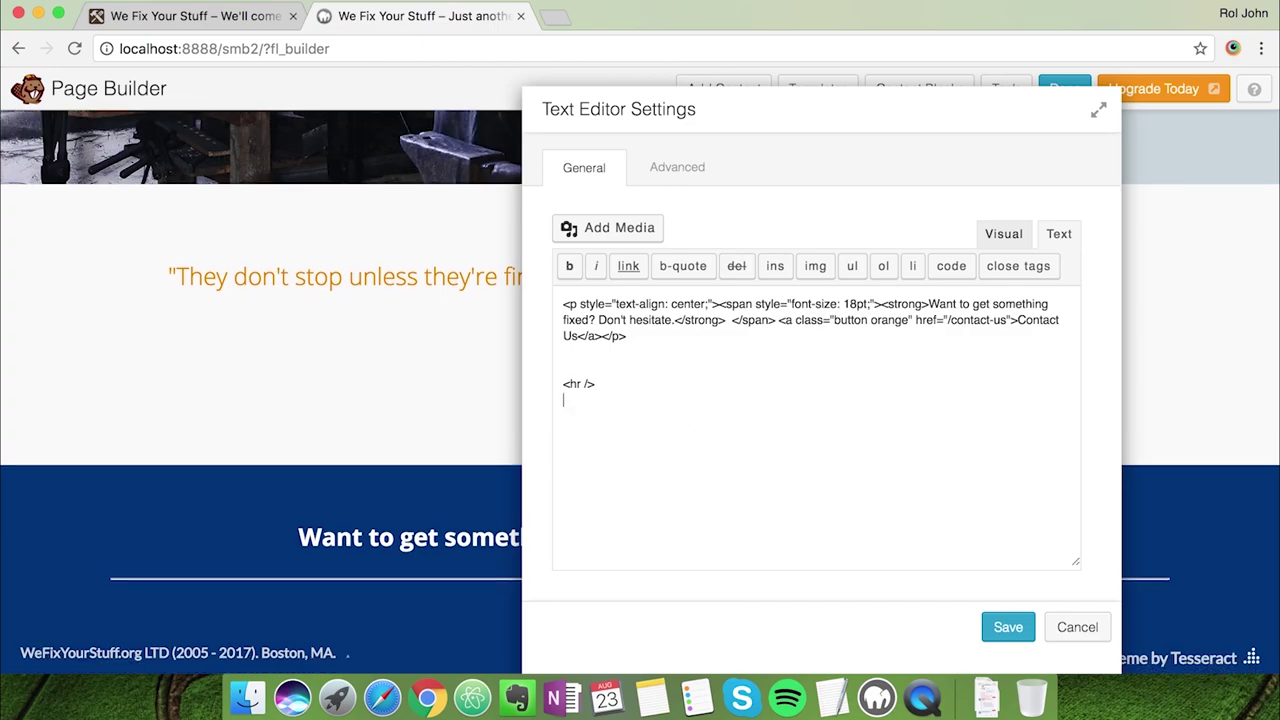
click(1000, 624)
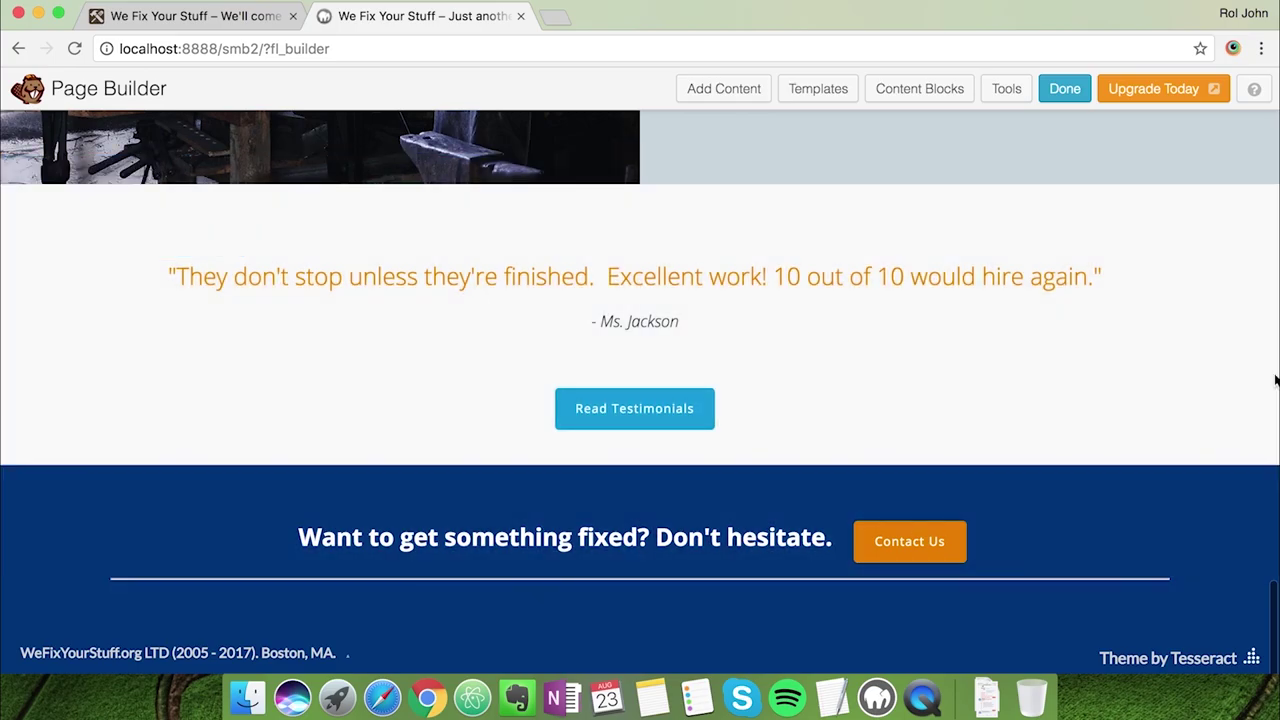
Publish the page changes and compare the finished local site with the reference site
scroll(1170, 377, up, 3)
scroll(1171, 378, up, 15)
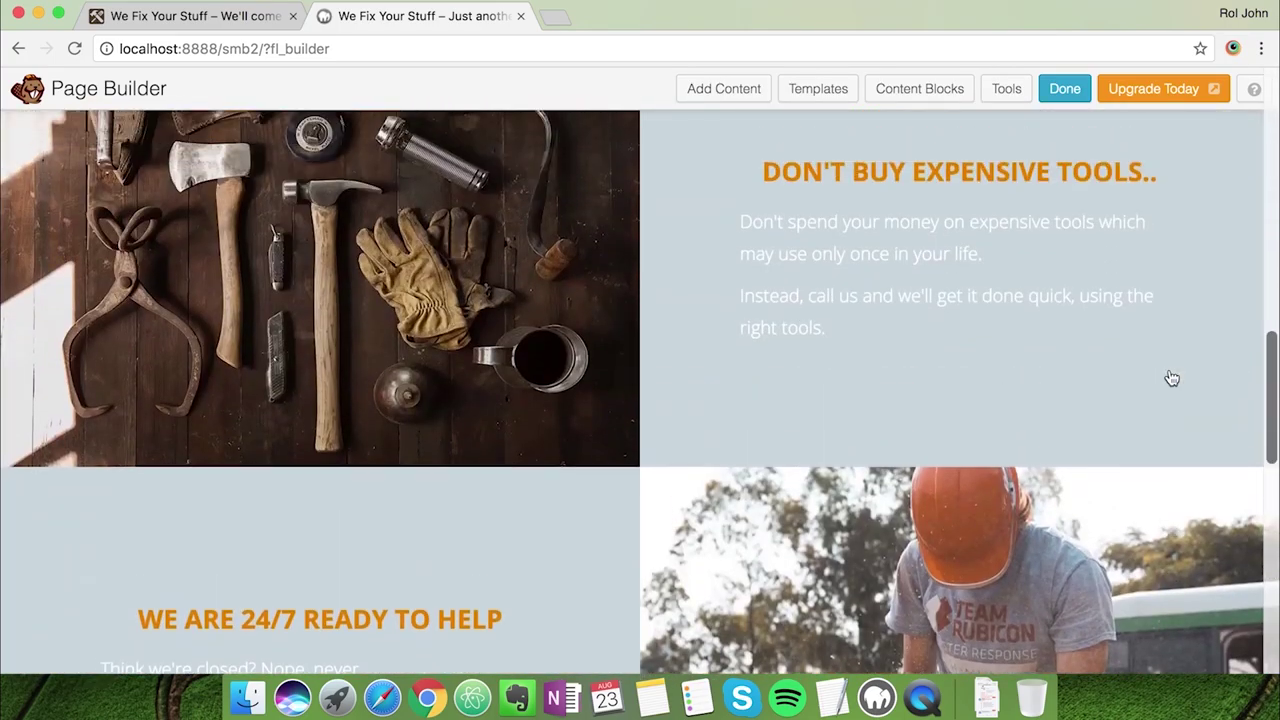
scroll(1171, 378, down, 20)
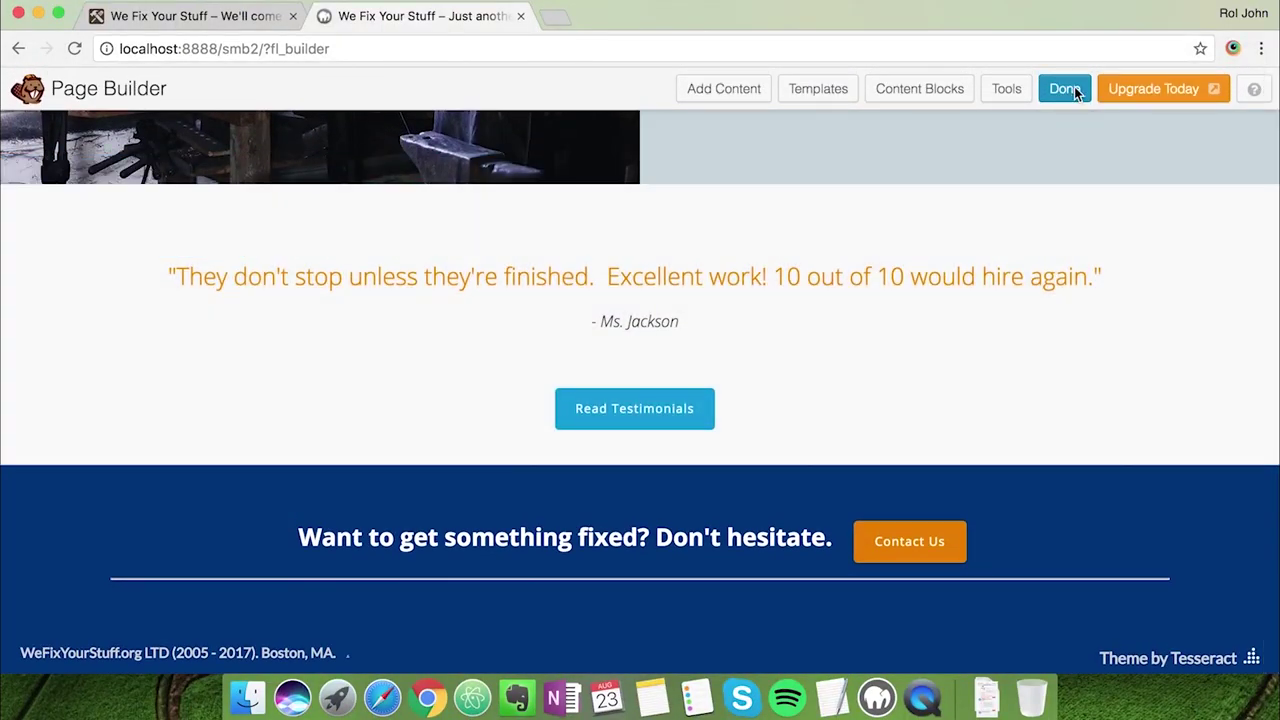
click(1074, 88)
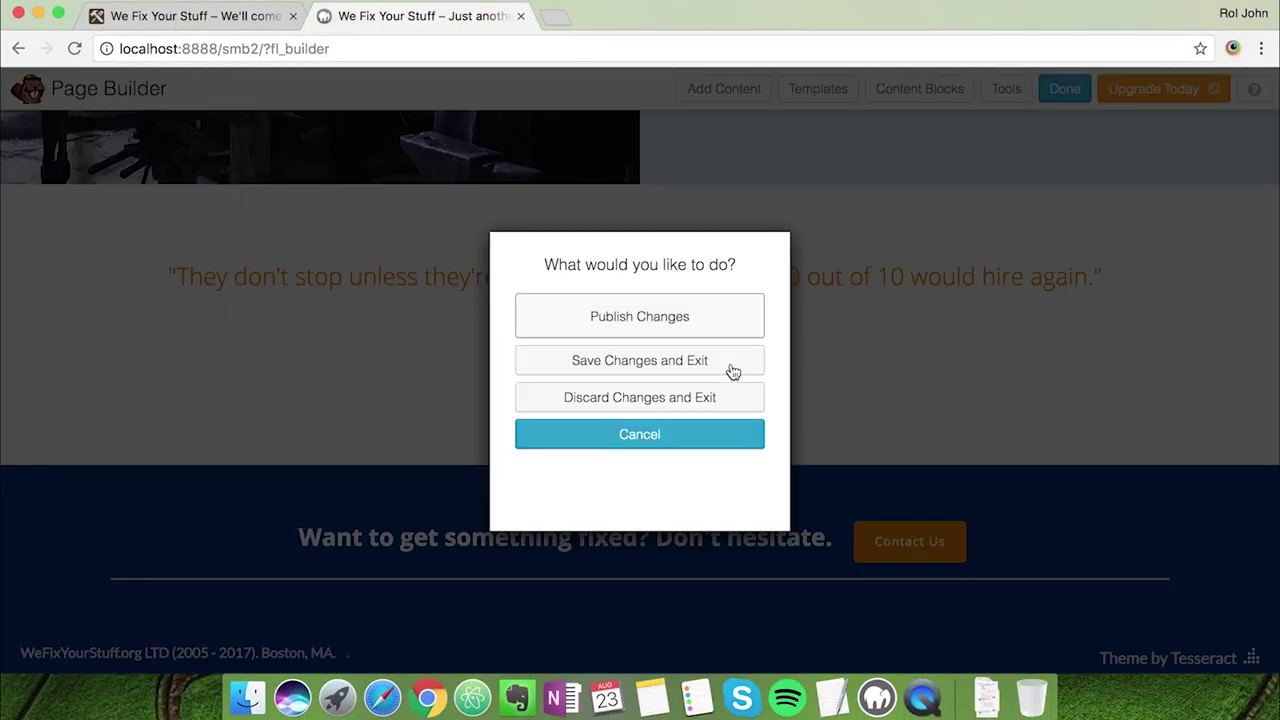
click(691, 330)
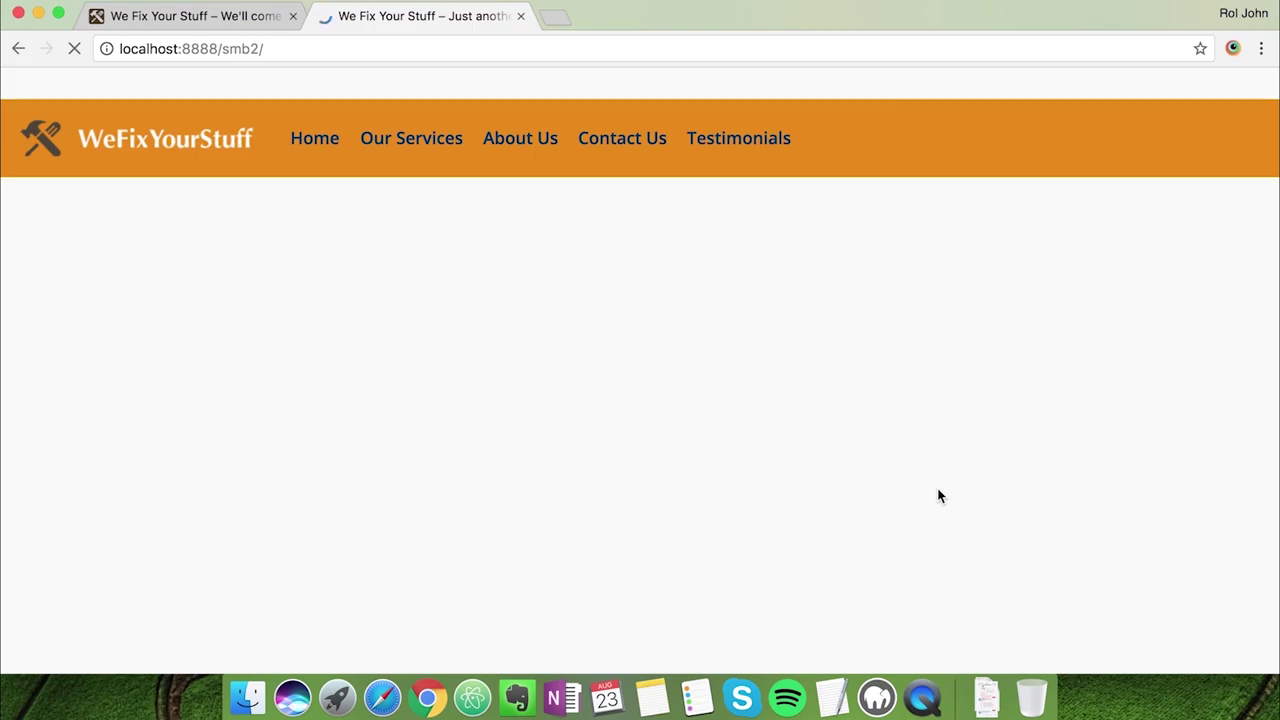
scroll(1177, 400, down, 1)
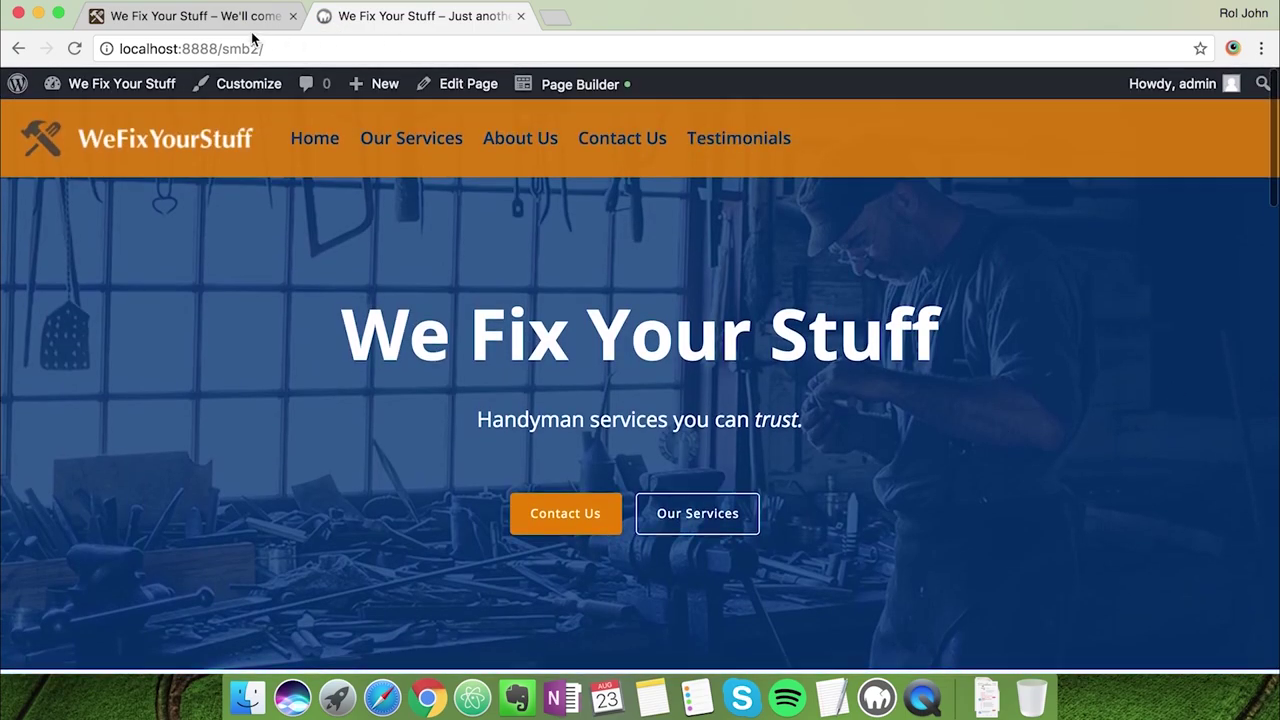
click(248, 26)
scroll(336, 360, up, 5)
scroll(336, 354, up, 10)
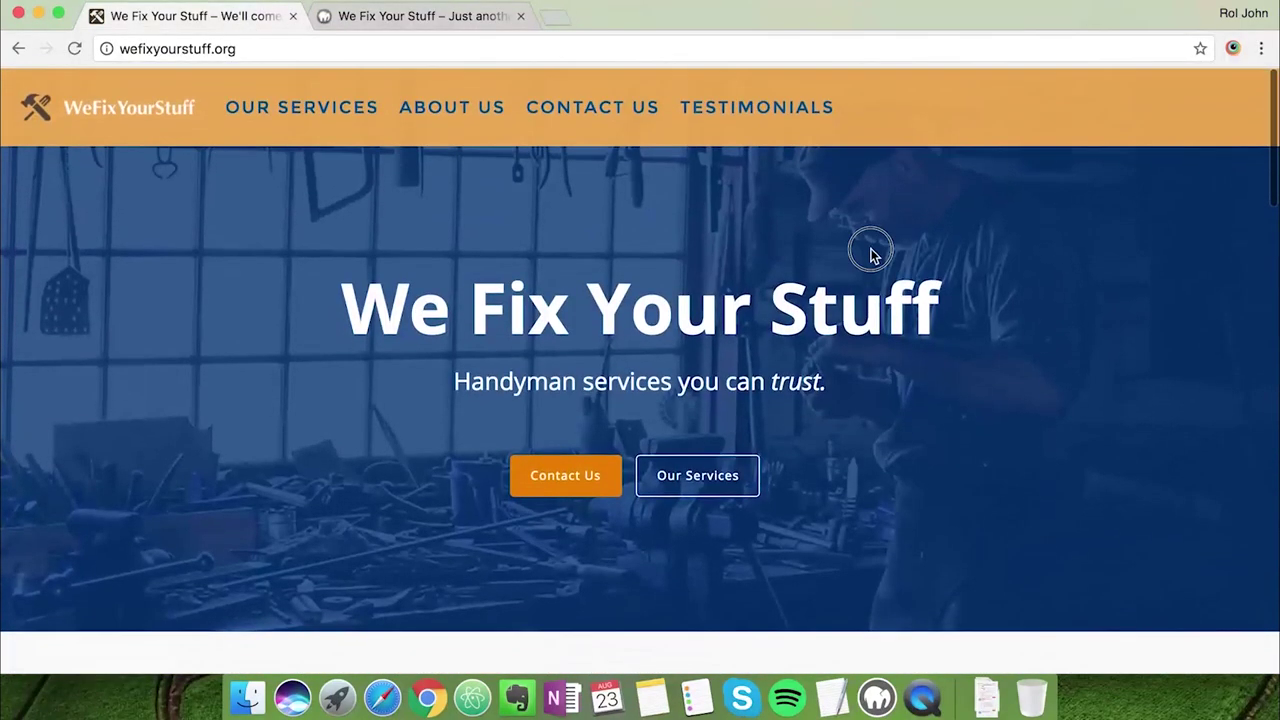
click(415, 20)
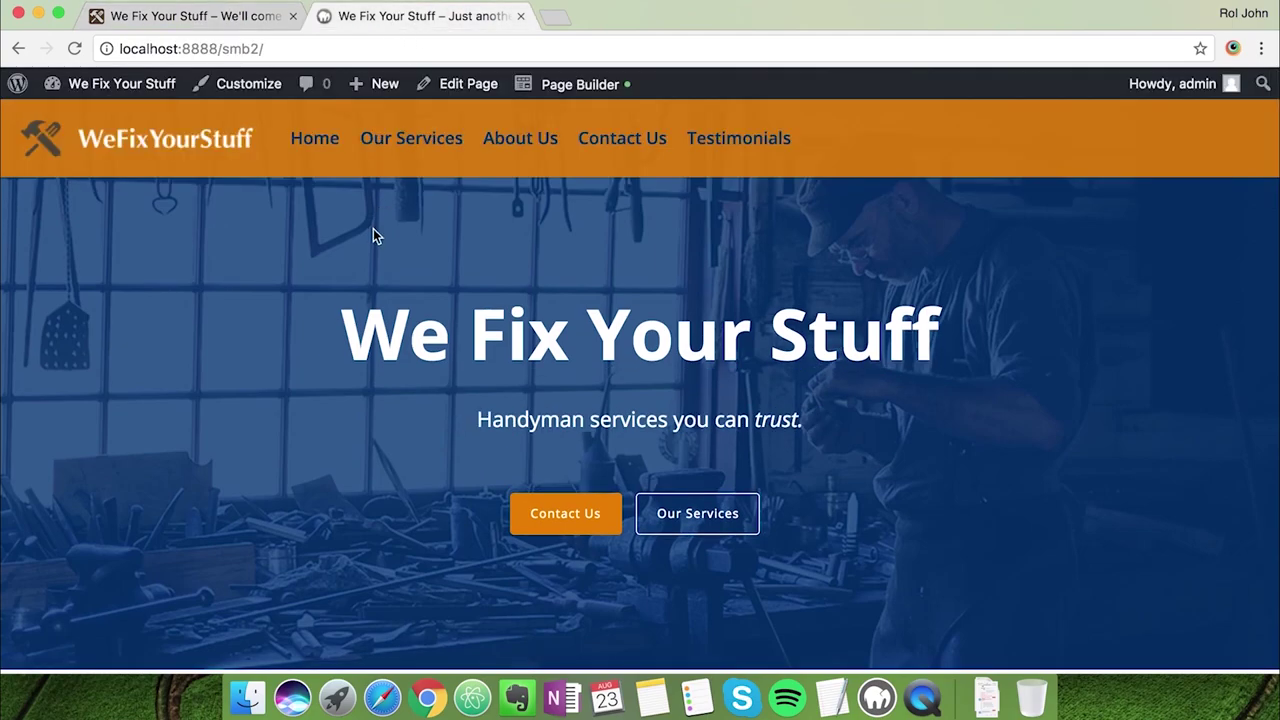
scroll(340, 245, down, 2)
Go to Appearance > Menus and remove the Home item from the Main Menu
scroll(340, 245, up, 2)
mouse_move(131, 85)
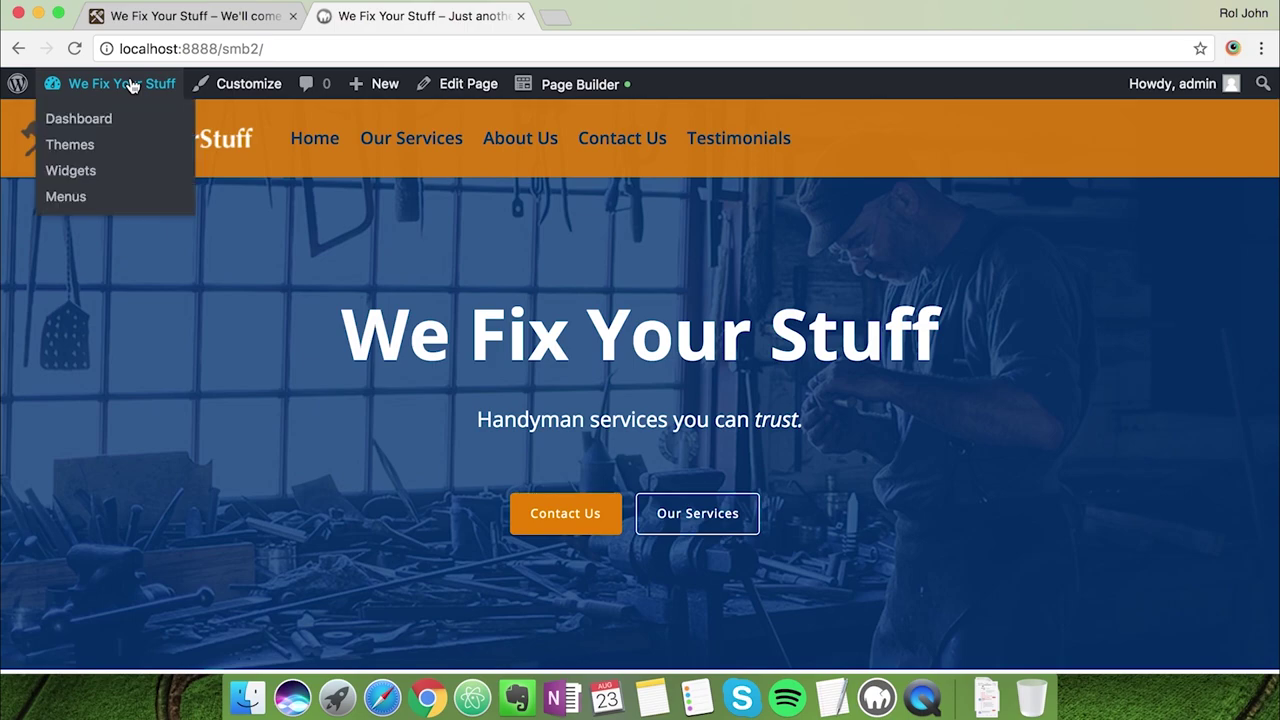
click(105, 120)
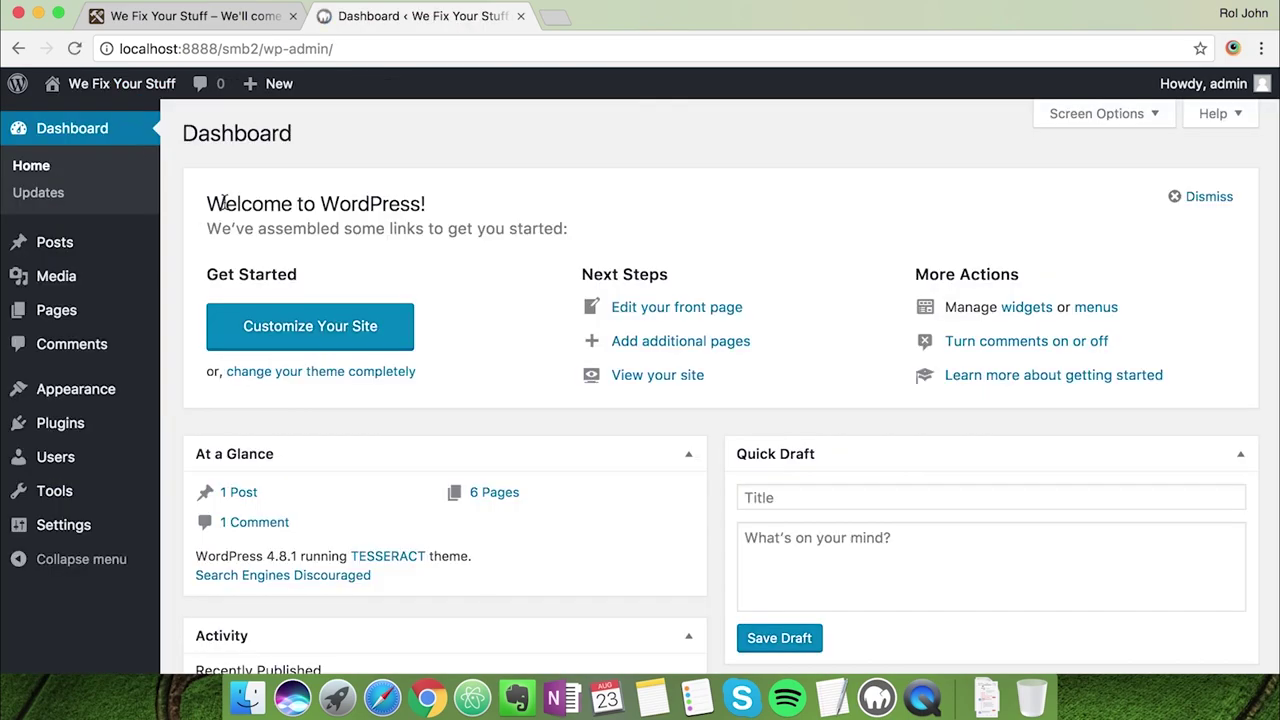
scroll(114, 374, down, 1)
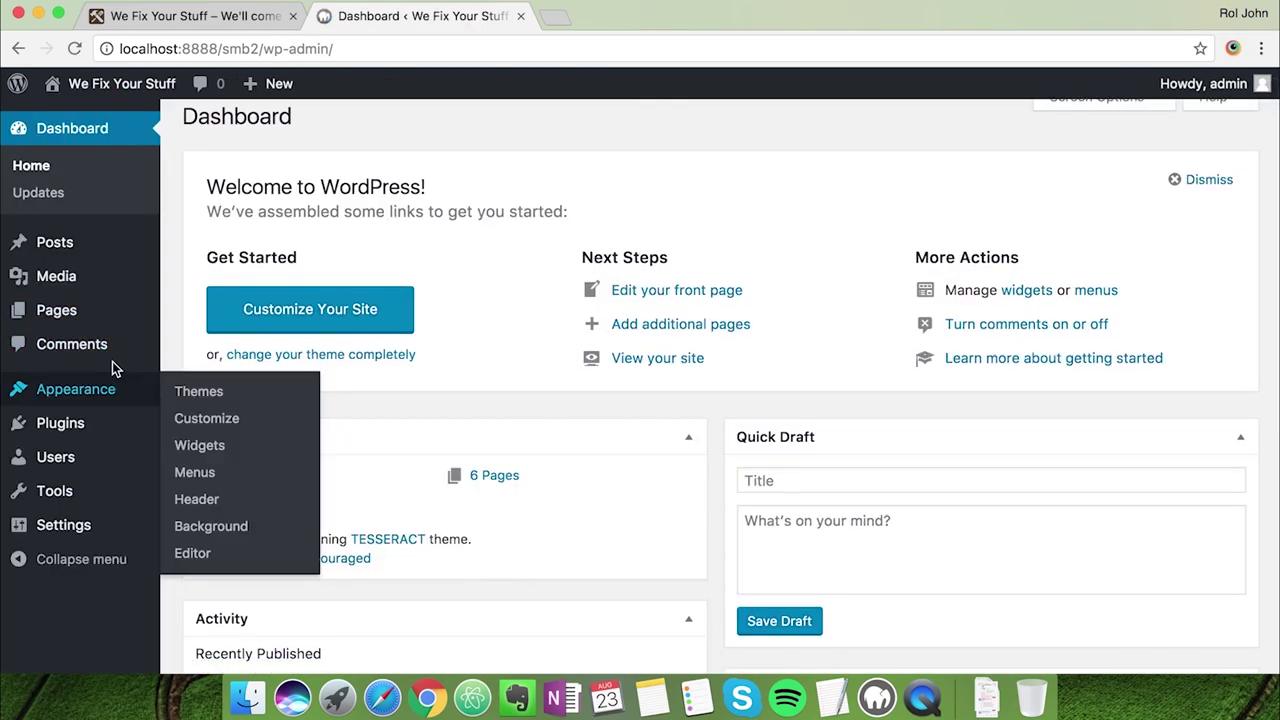
mouse_move(95, 291)
mouse_move(100, 380)
click(200, 474)
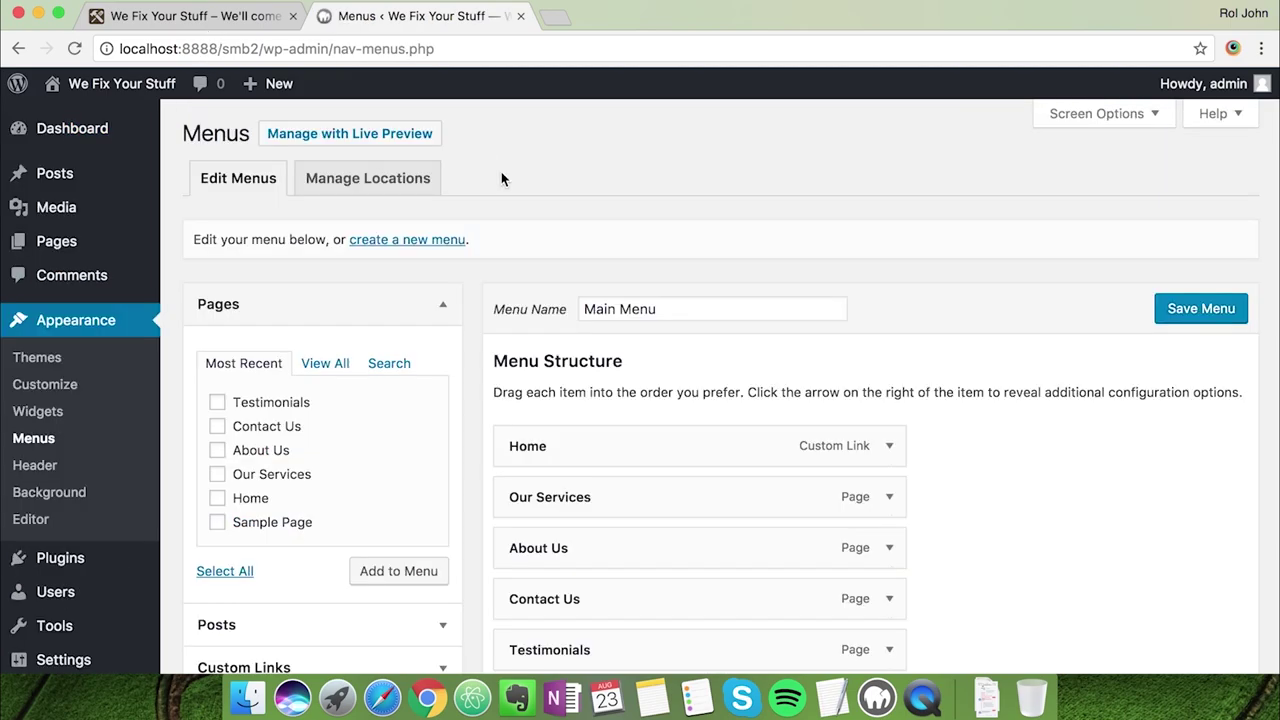
scroll(954, 520, down, 2)
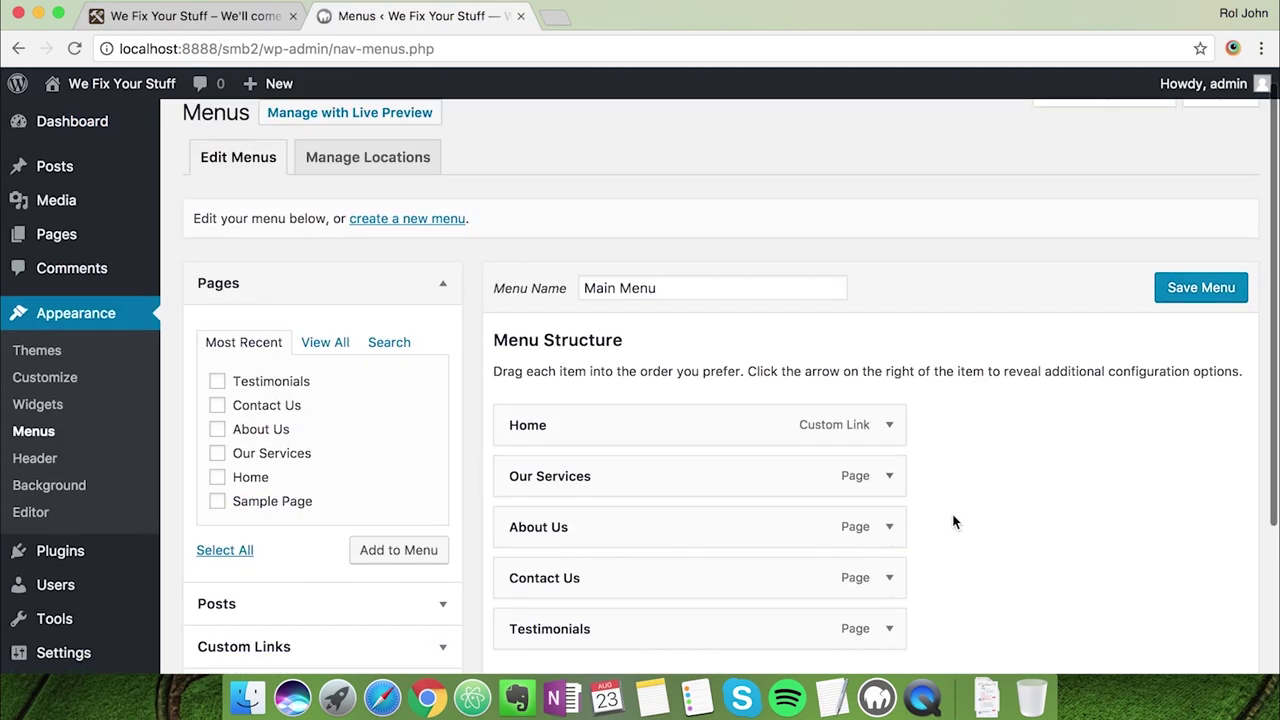
click(889, 386)
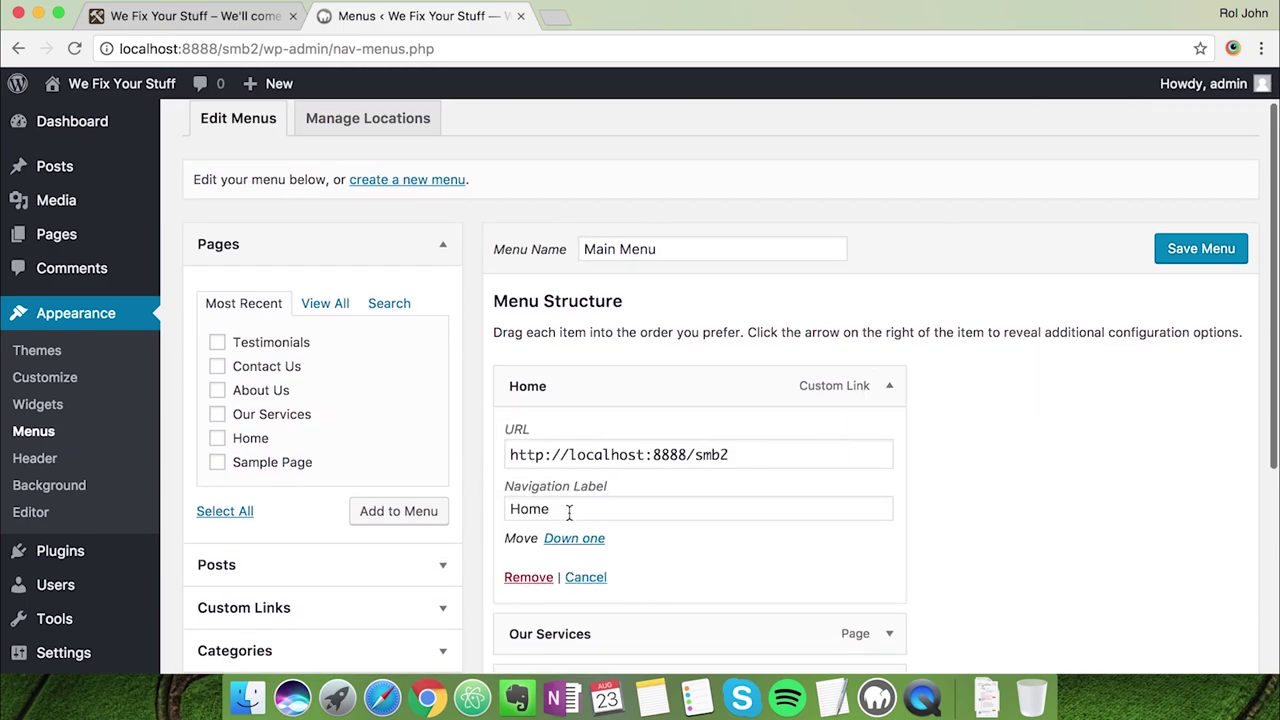
click(543, 580)
Rename the Our Services and About Us labels to OUR SERVICES and ABOUT US
click(889, 388)
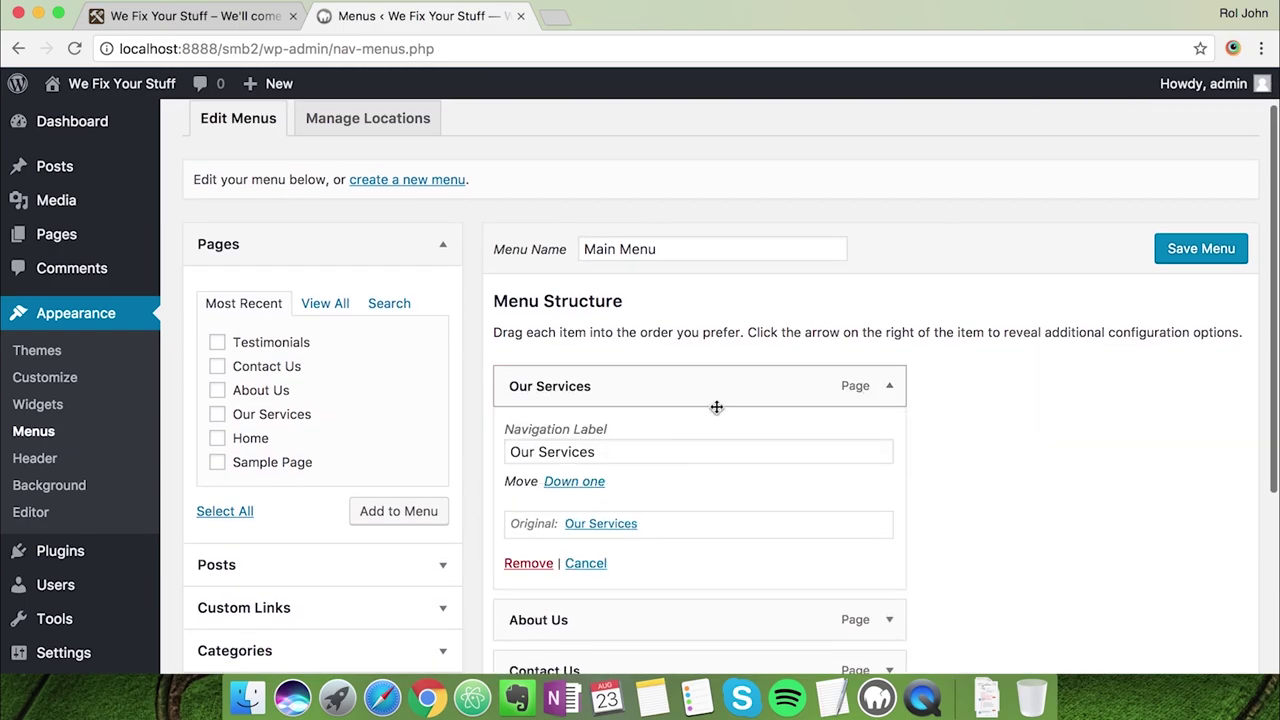
triple_click(636, 452)
text(OUR SERIC)
key(BackSpace)
key(BackSpace)
text(VICES)
click(889, 386)
click(889, 437)
triple_click(629, 491)
text(ABOUT US)
click(889, 437)
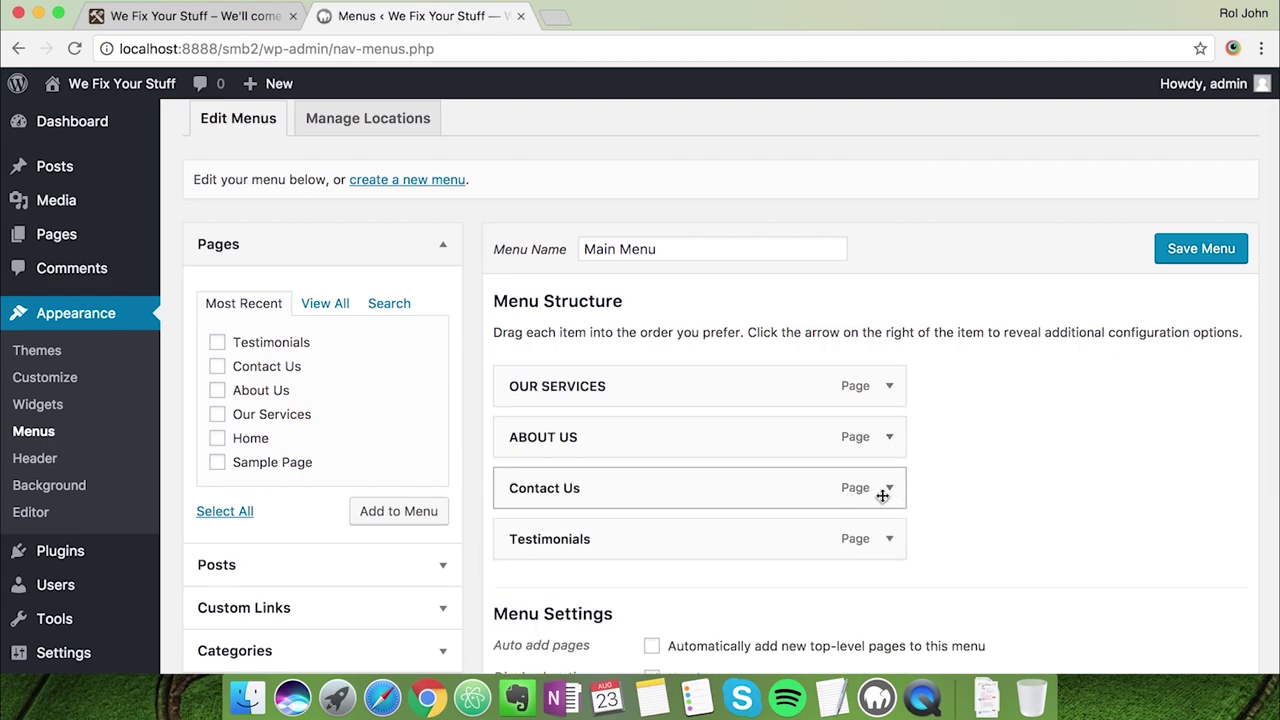
Rename Contact Us and Testimonials to CONTACT US and TESTIMONIALS, then save the menu
click(894, 490)
triple_click(663, 555)
text(CONTACT US)
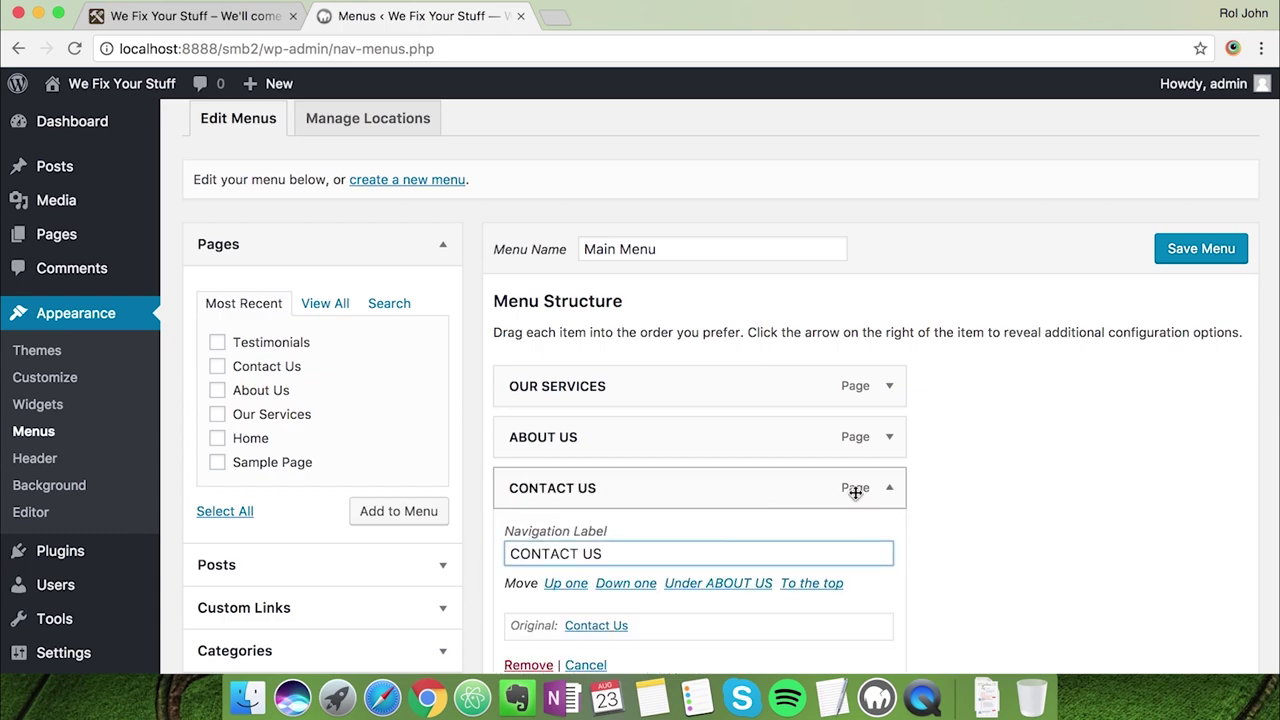
click(889, 488)
click(889, 538)
triple_click(780, 604)
text(TESTIMONIALS)
click(889, 540)
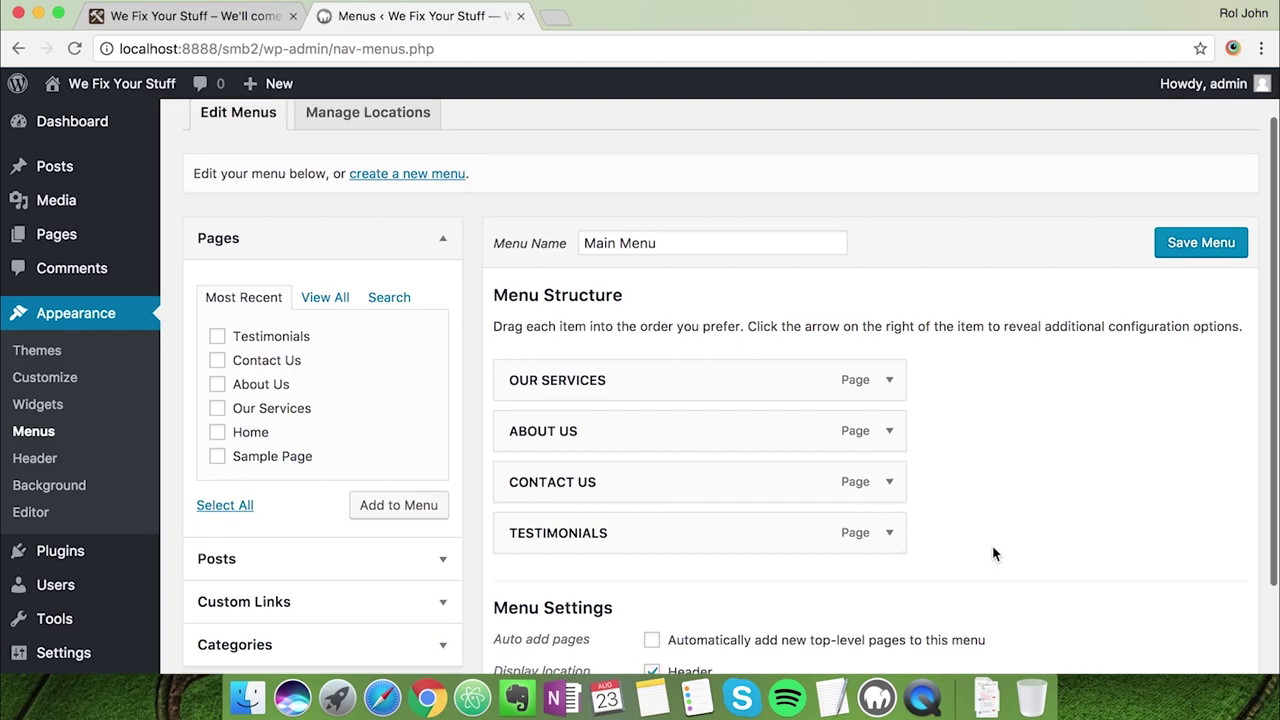
click(1180, 252)
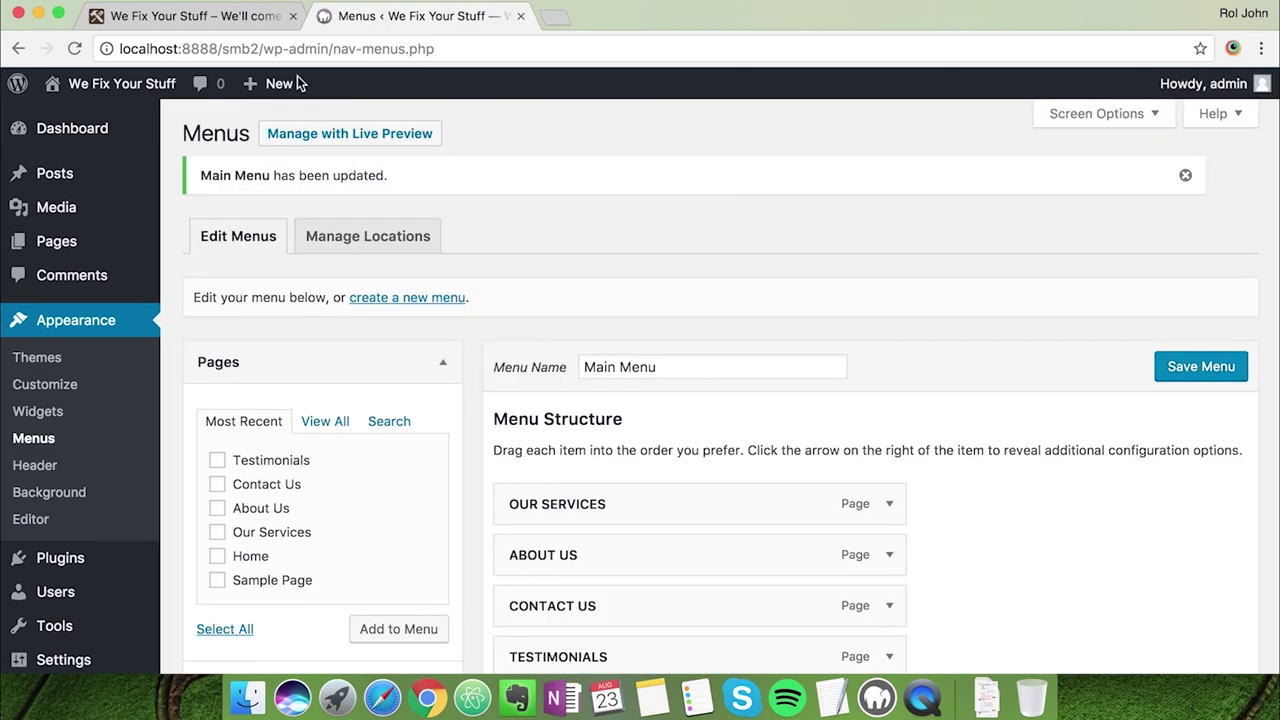
Check the live site's capitalised menu against the reference tab, then launch the Customizer
mouse_move(121, 84)
click(131, 121)
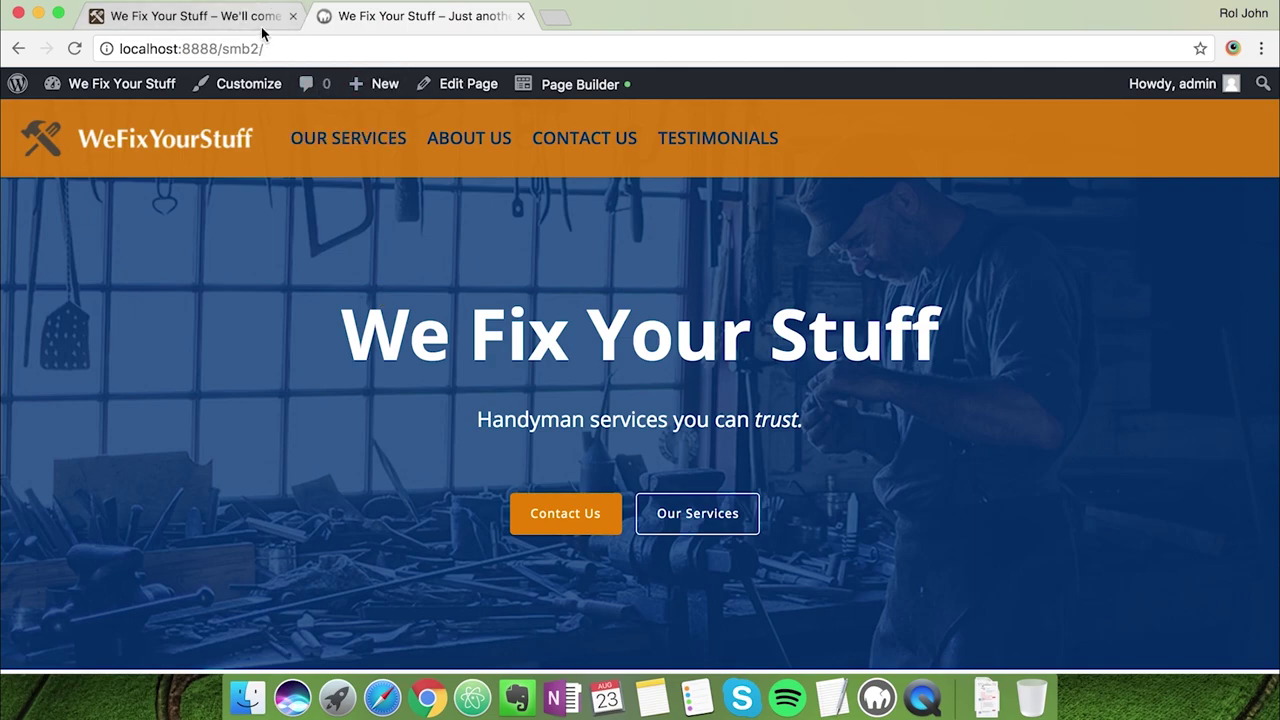
click(262, 28)
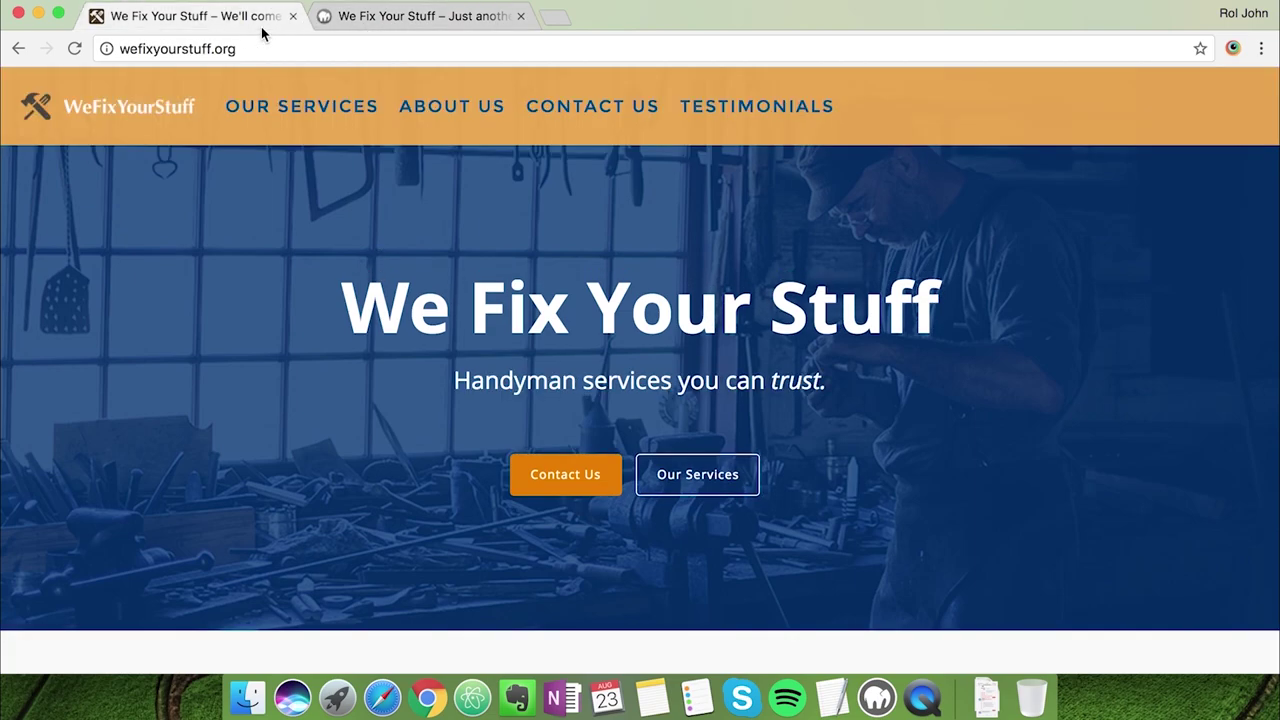
click(345, 29)
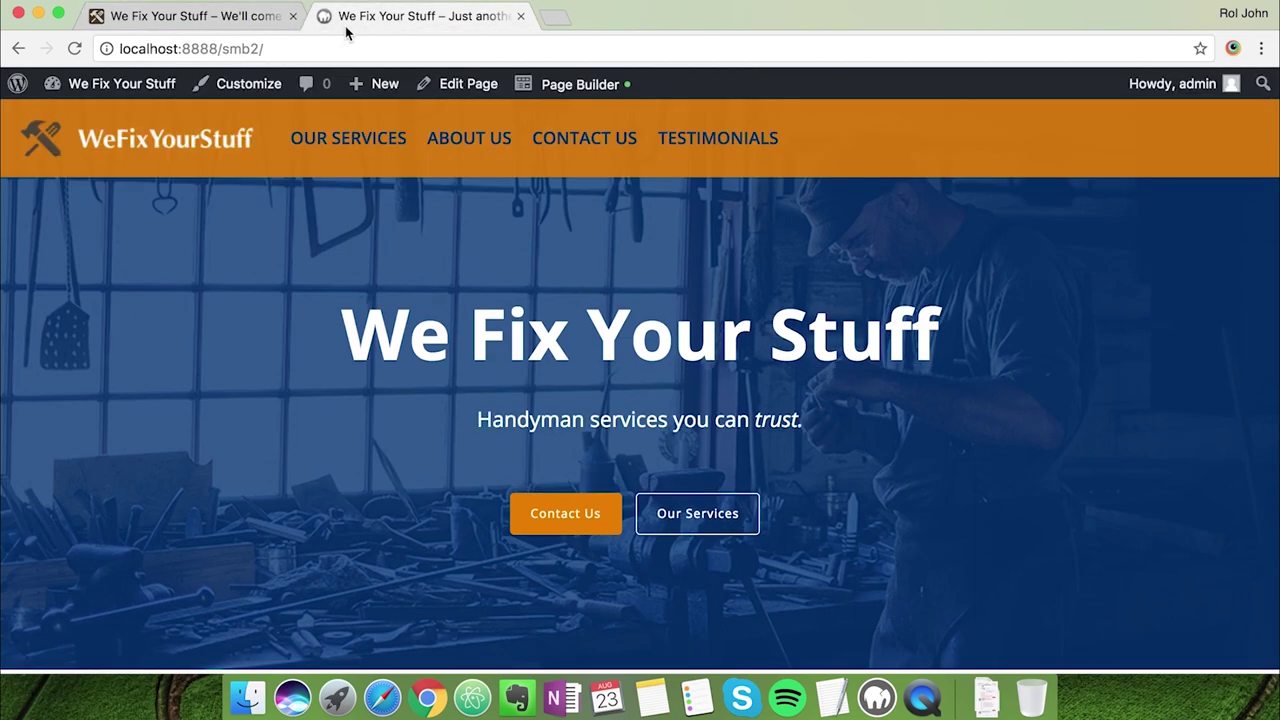
click(268, 86)
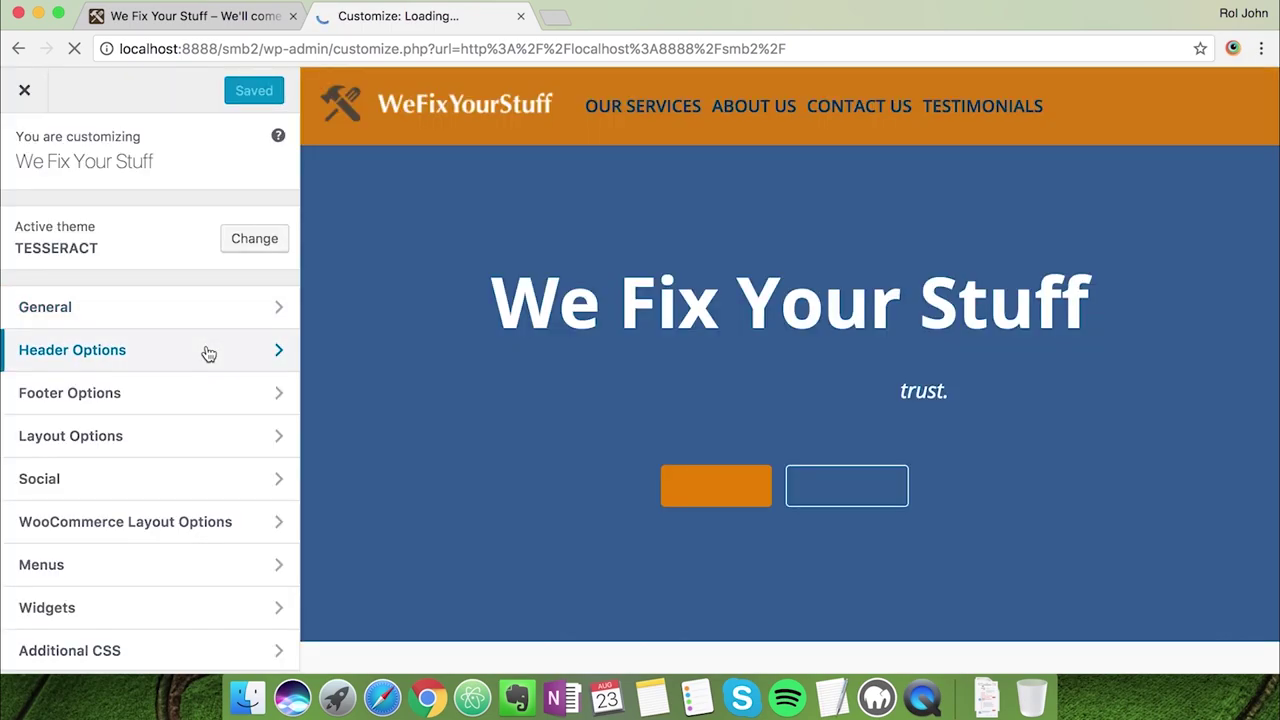
In Header Options > Header Colors, lighten the header background from #e87e04 to #e89e4a
click(206, 350)
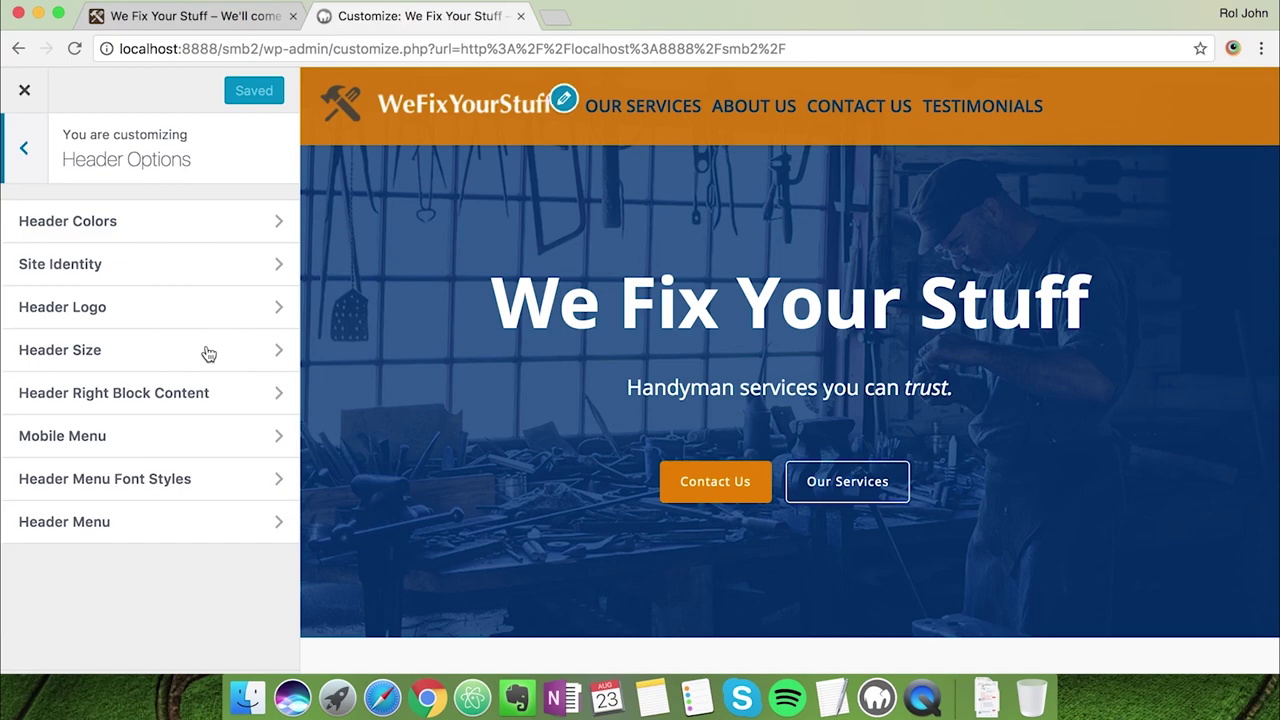
click(205, 239)
click(80, 243)
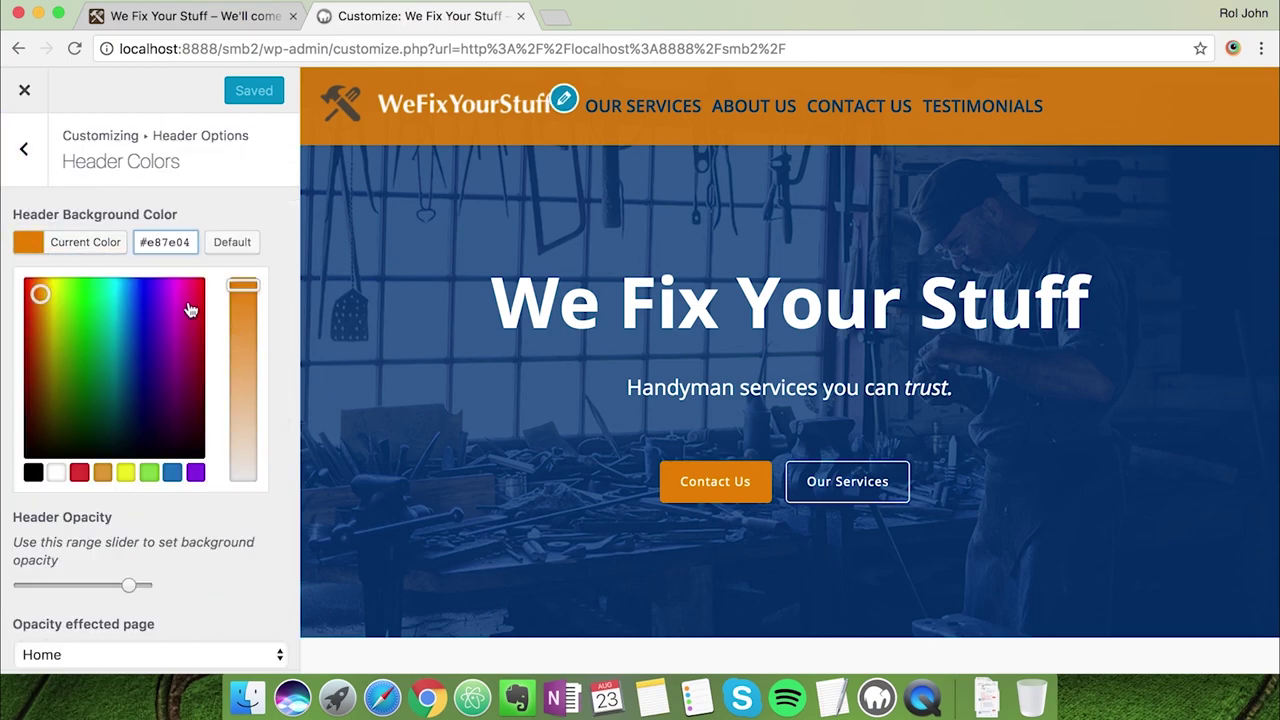
drag(248, 287, 244, 347)
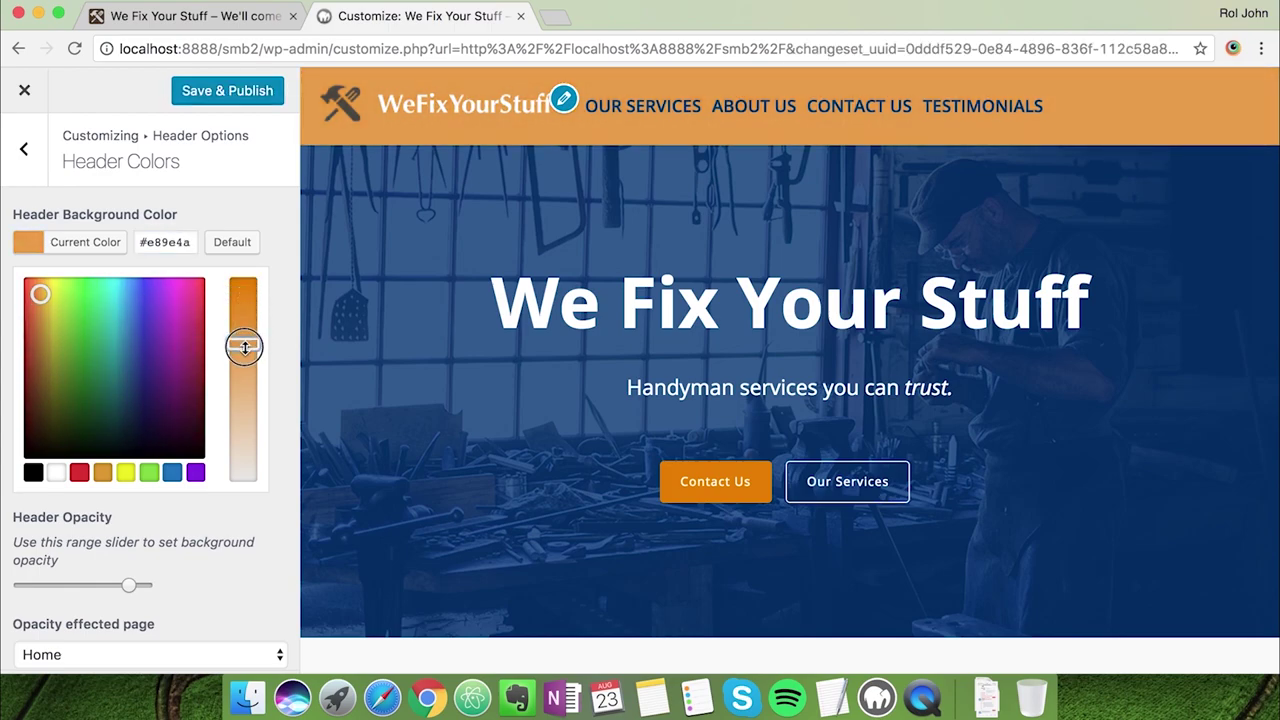
click(199, 18)
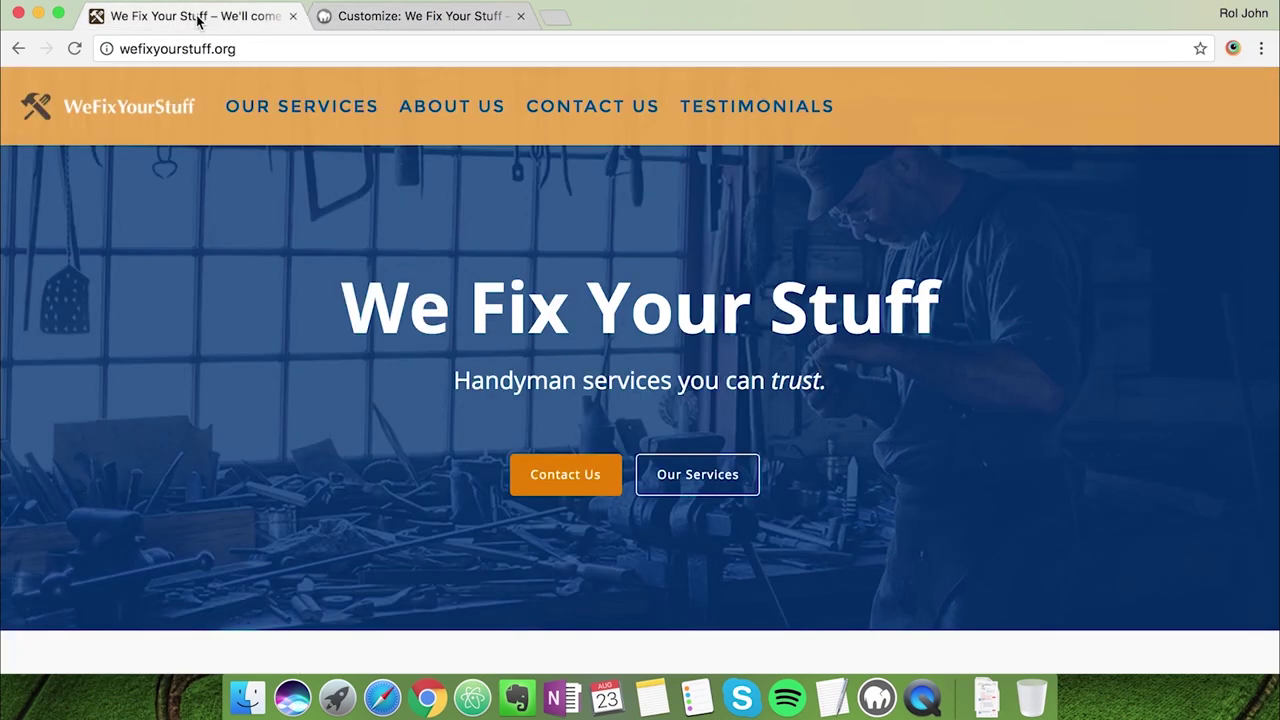
click(362, 17)
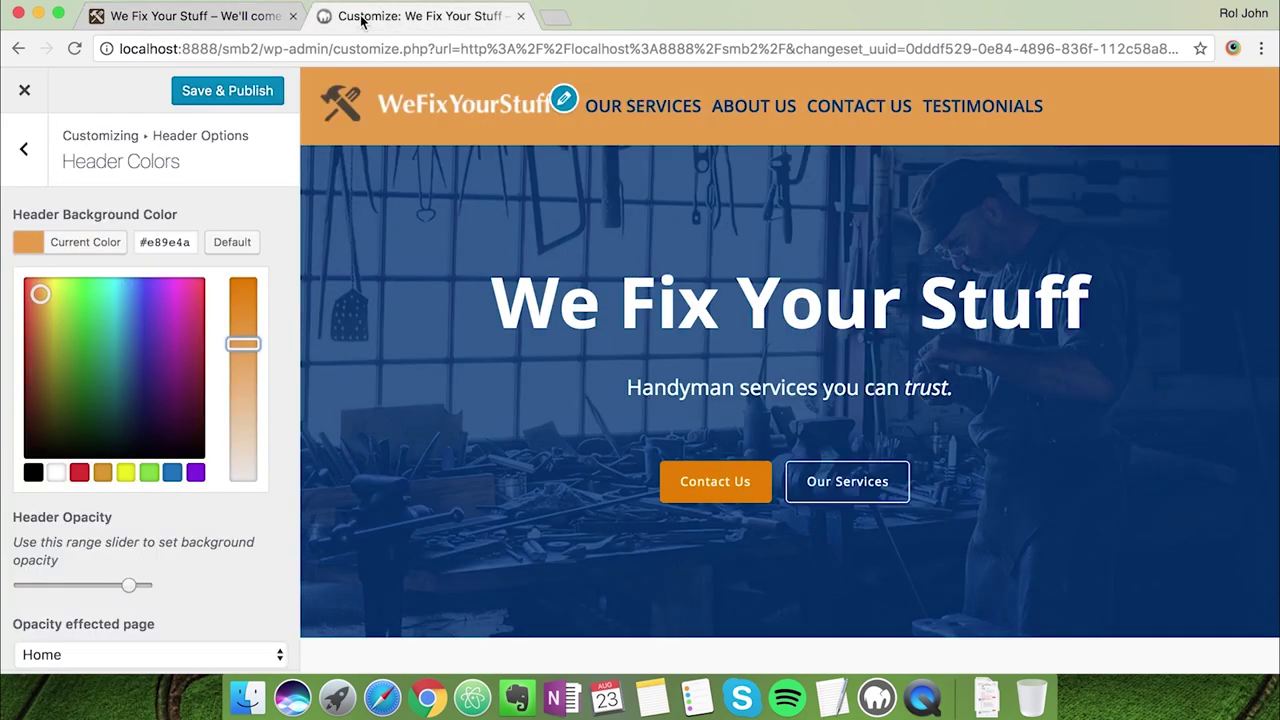
click(250, 20)
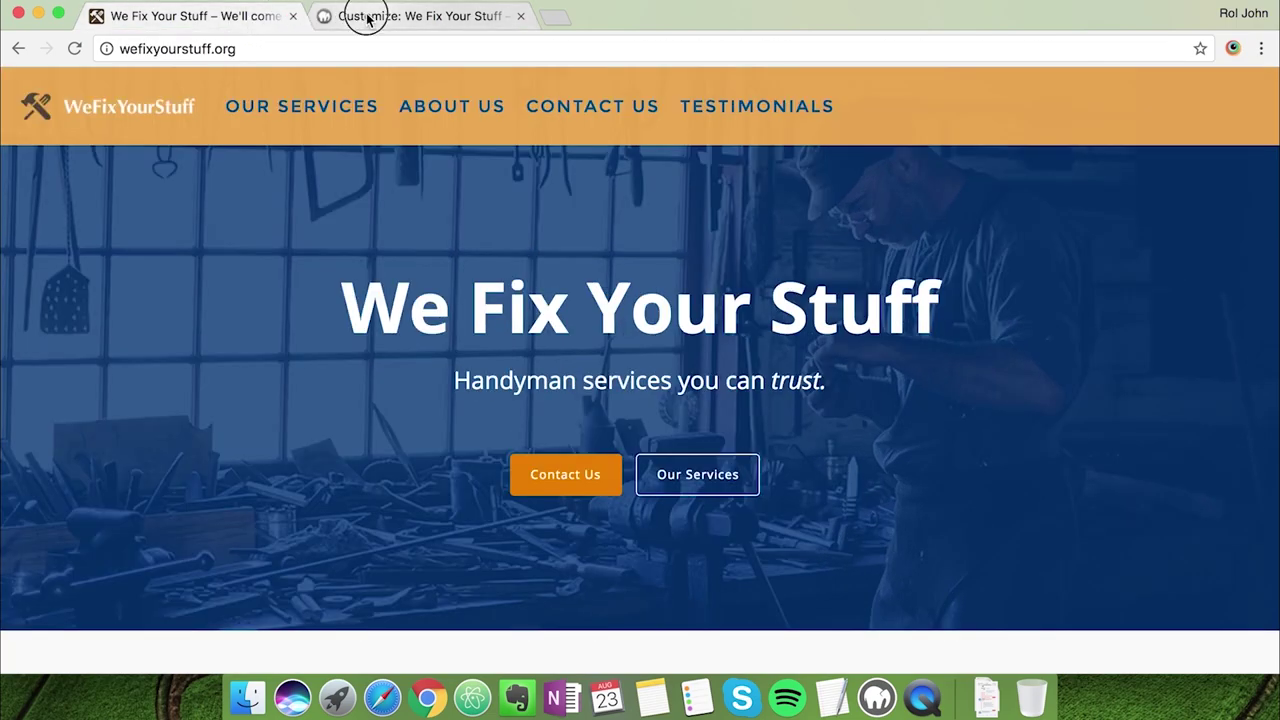
click(366, 17)
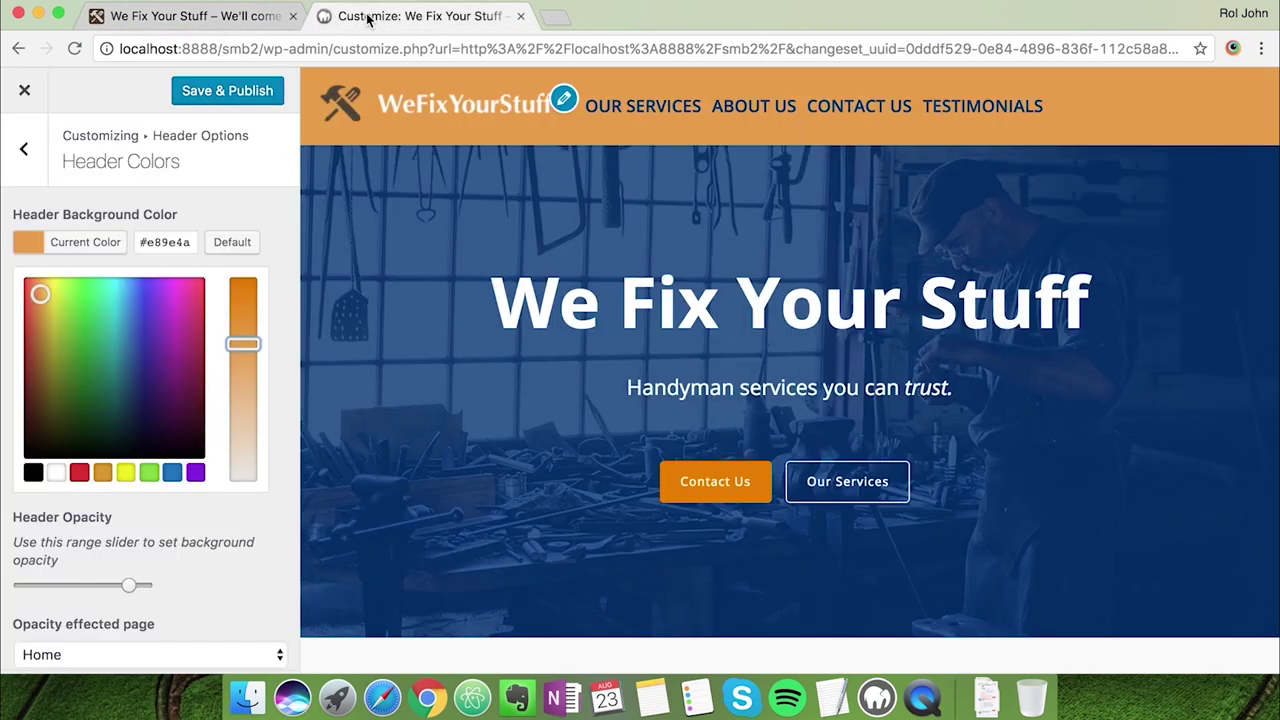
click(272, 252)
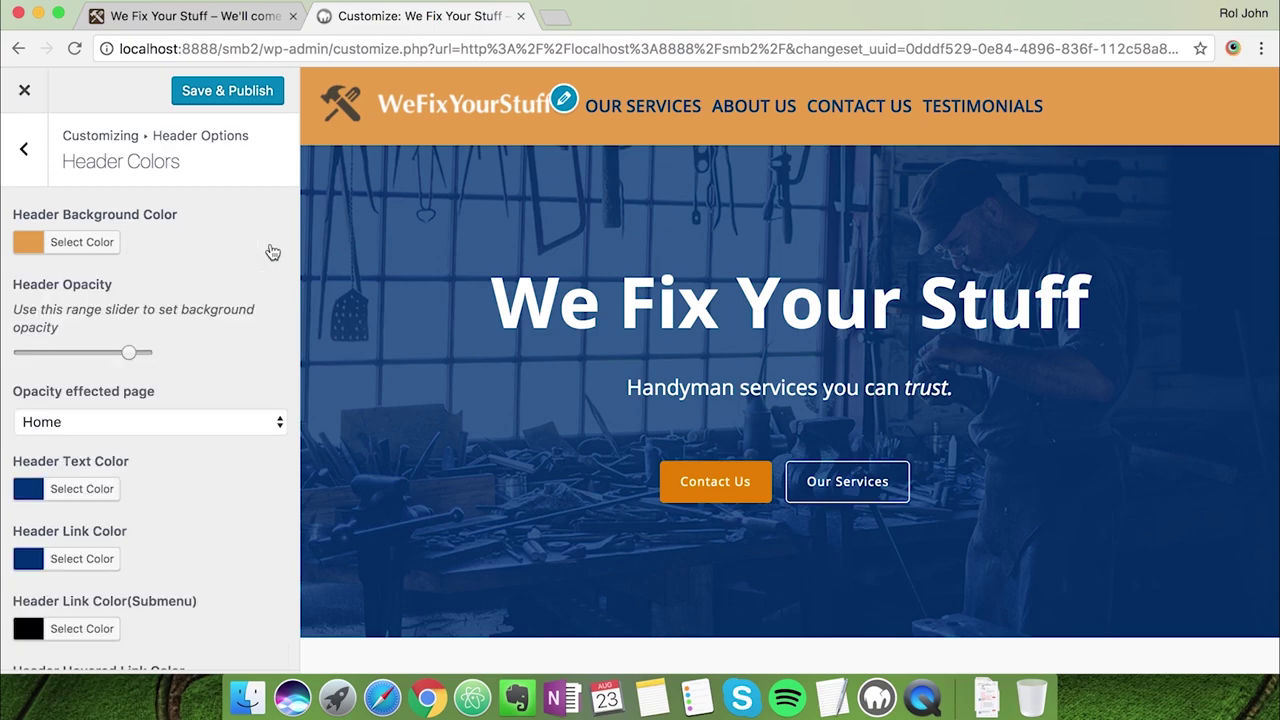
Shrink the header logo to its minimum height
click(27, 160)
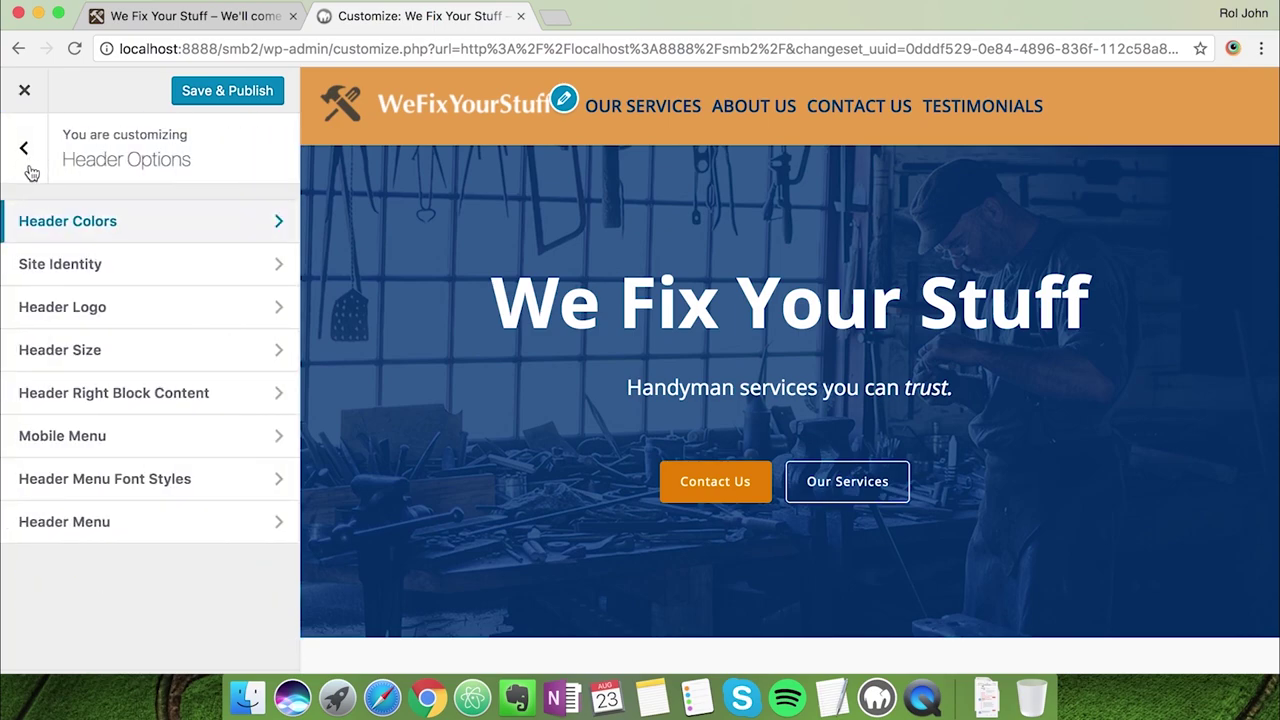
click(80, 305)
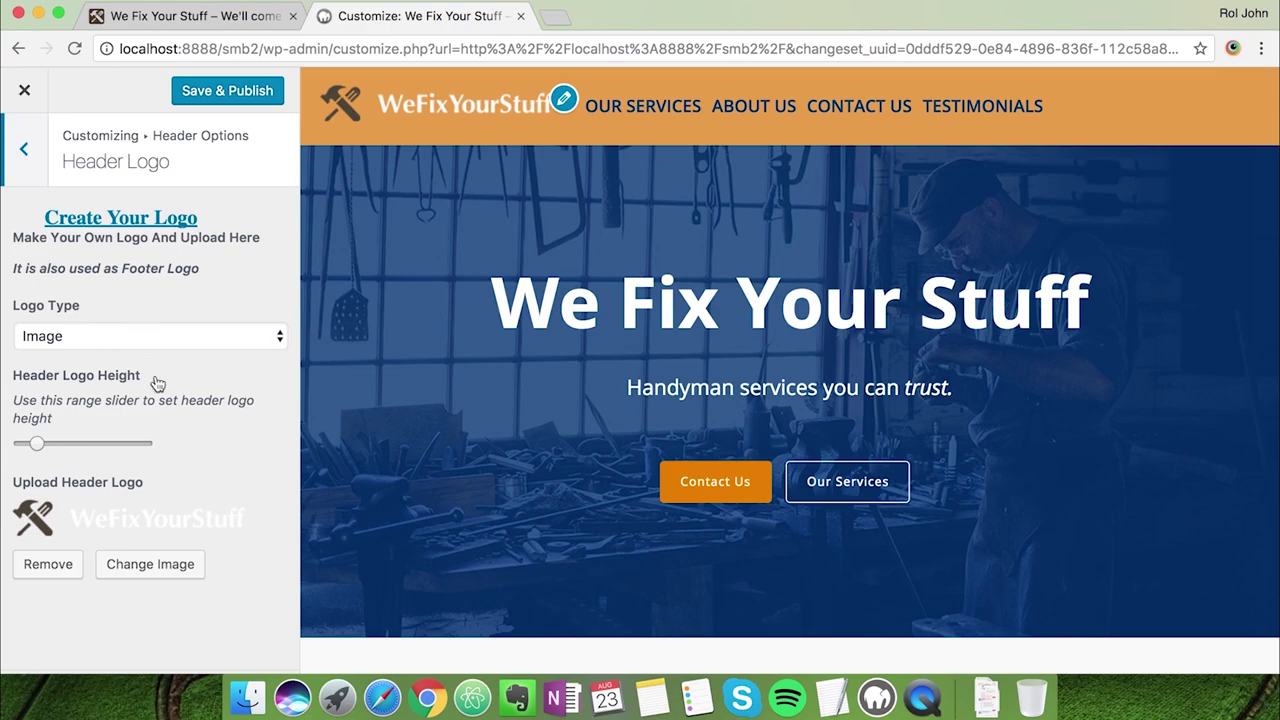
drag(37, 443, 11, 450)
Compare the header with the reference site, then bring up Header Menu Font Styles
click(255, 18)
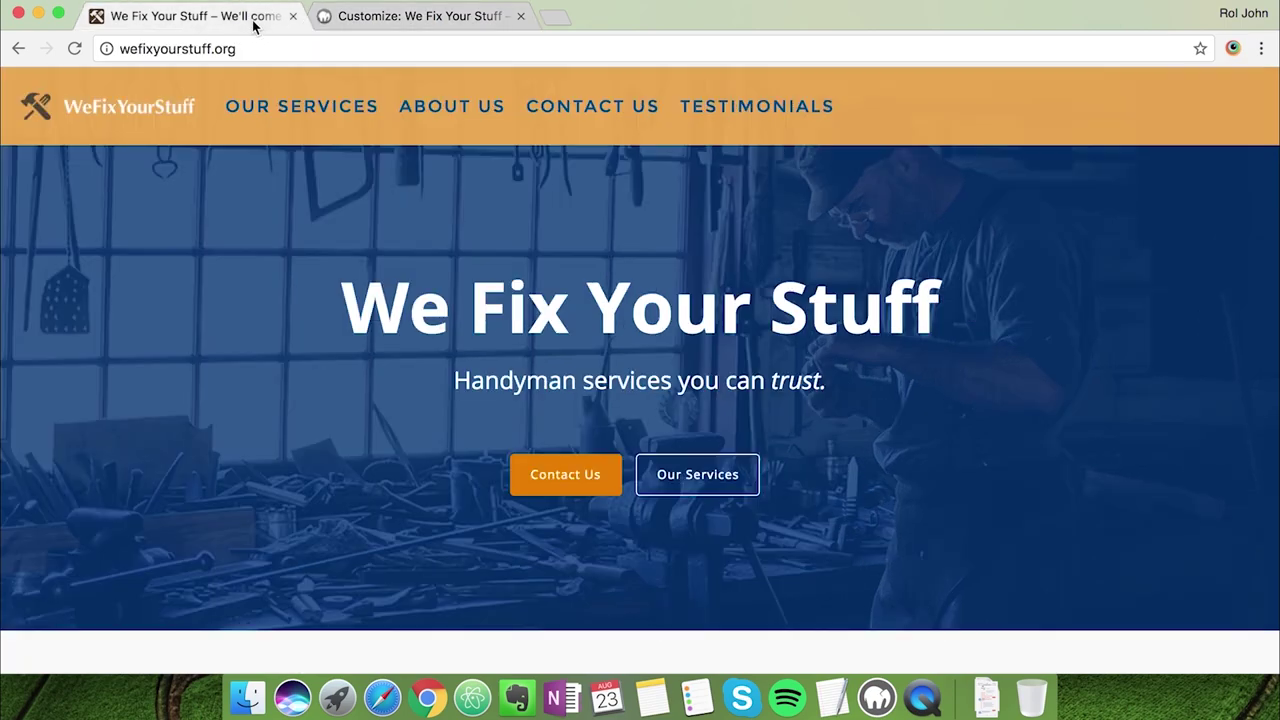
click(378, 16)
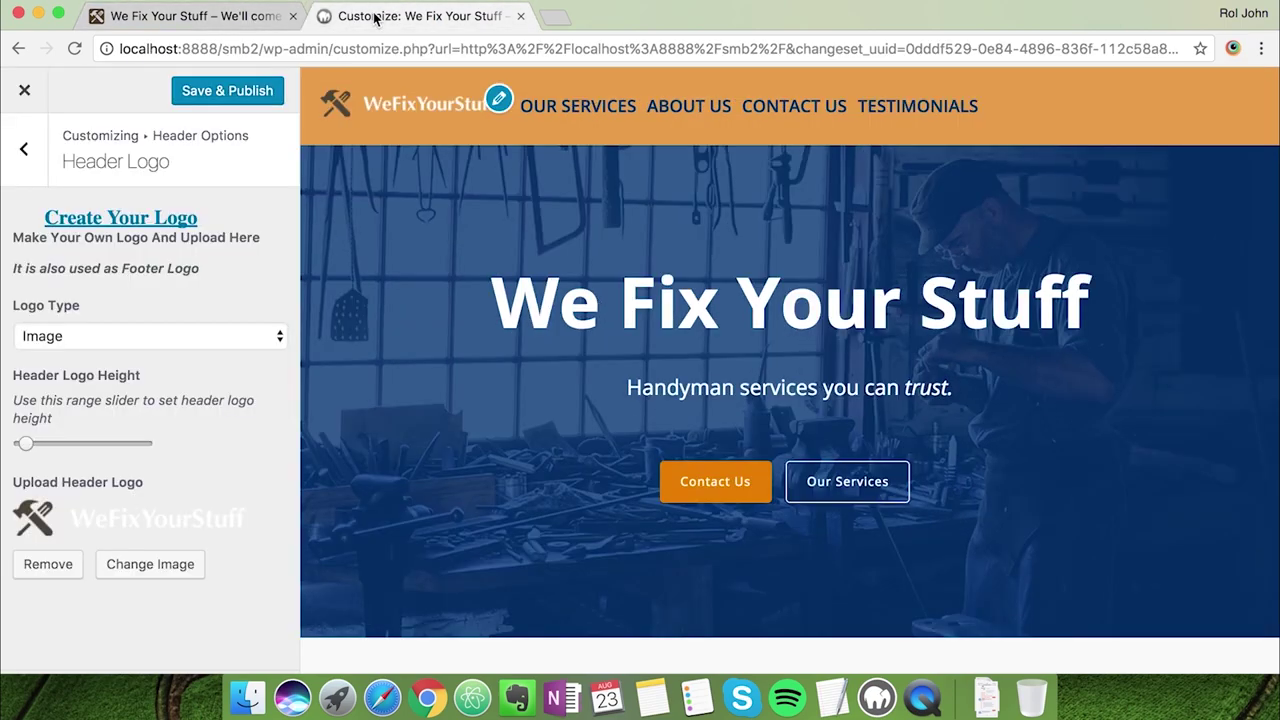
click(24, 148)
click(148, 484)
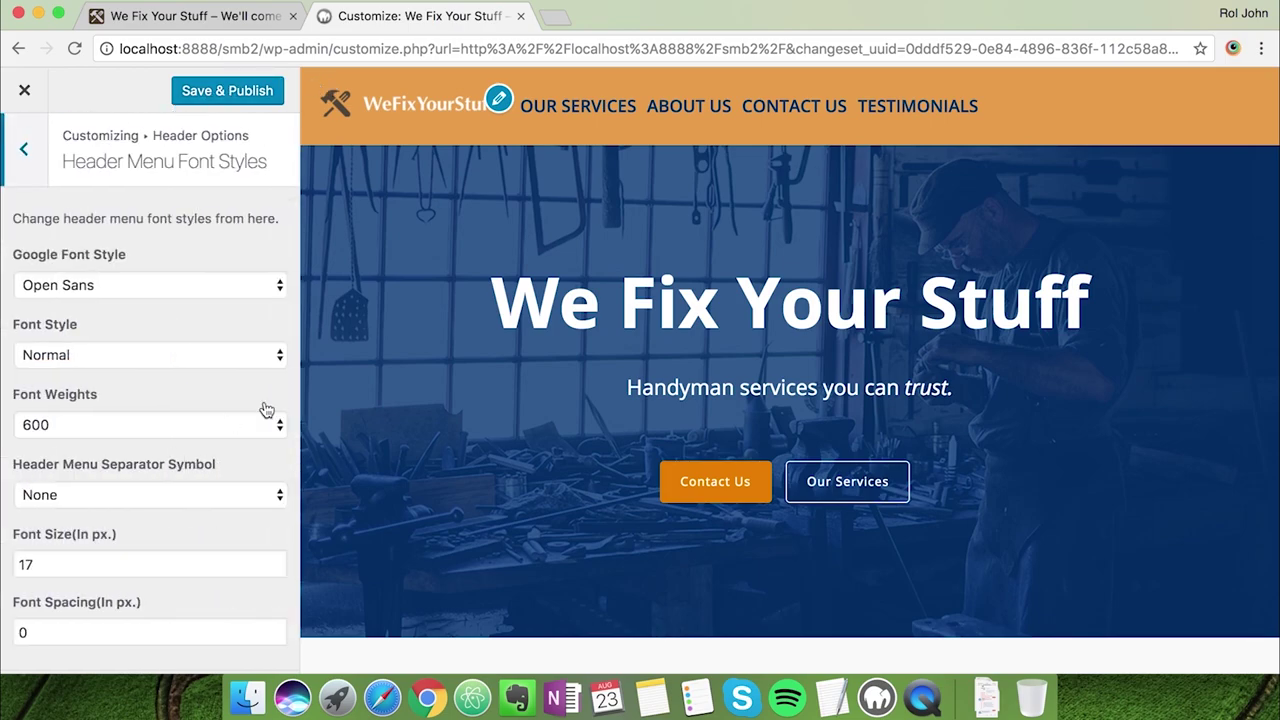
Set the header menu font to Montserrat, Normal style, weight 300
click(265, 290)
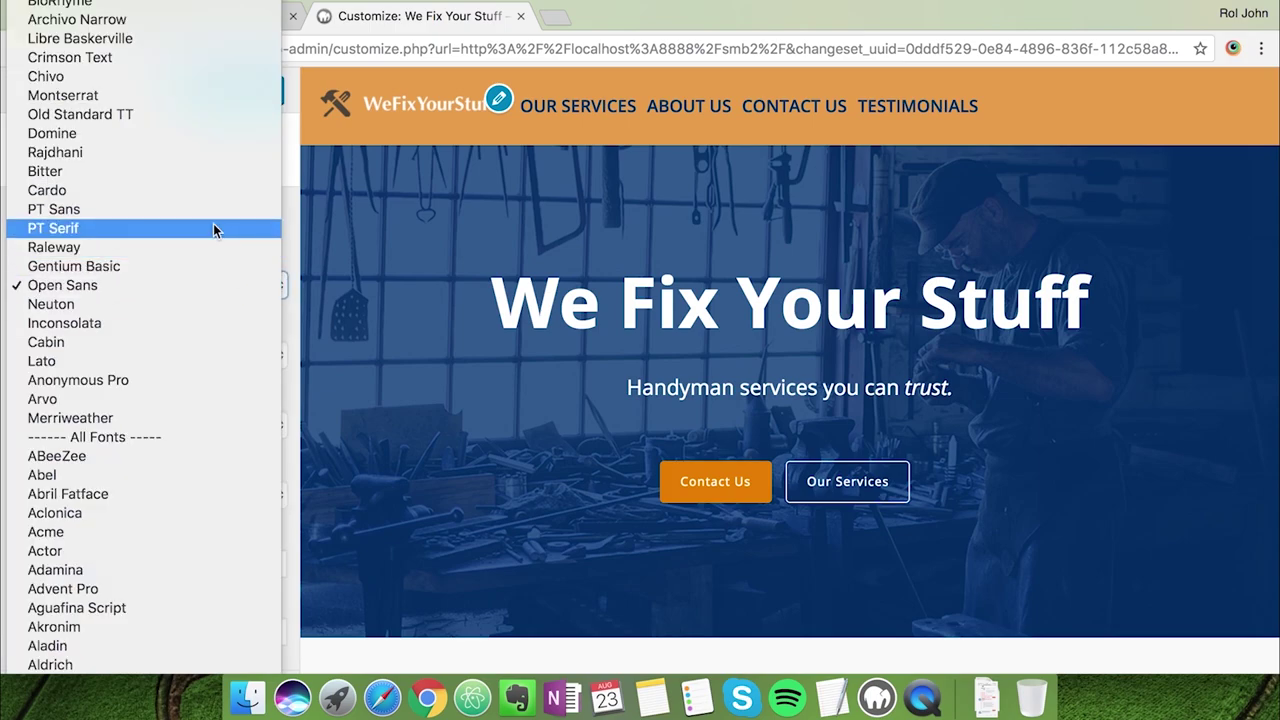
scroll(213, 225, up, 5)
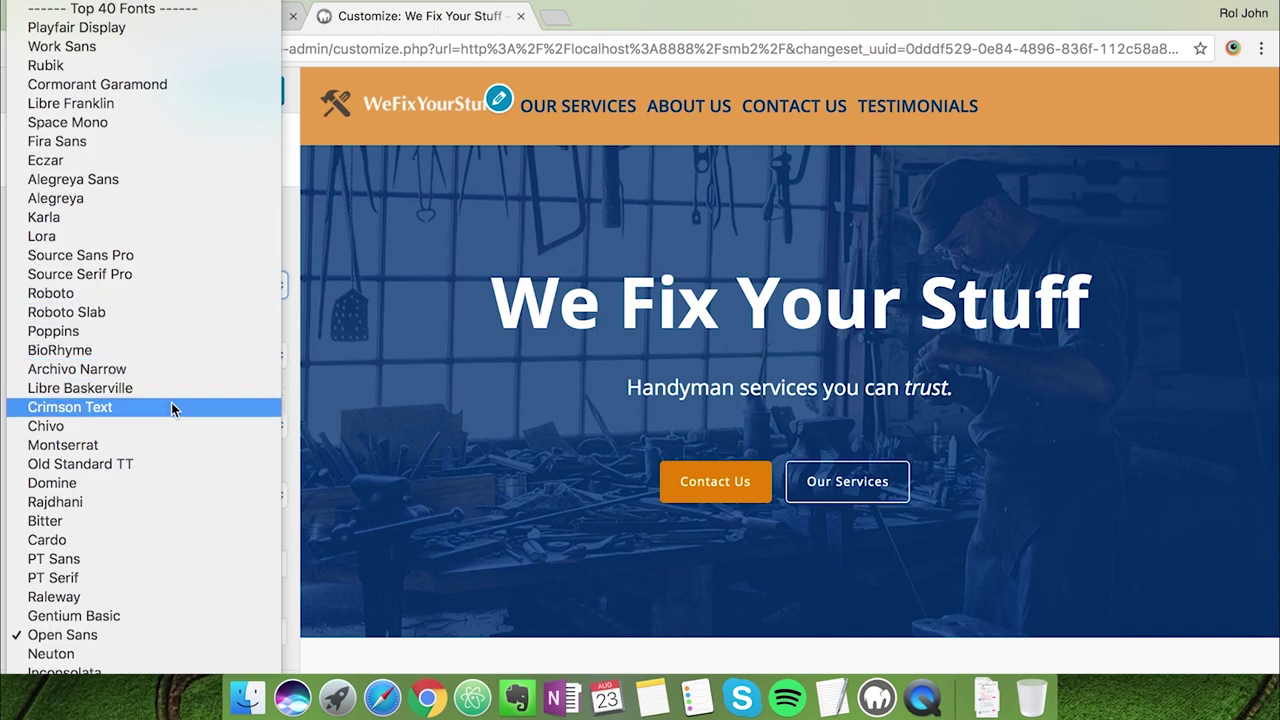
click(163, 445)
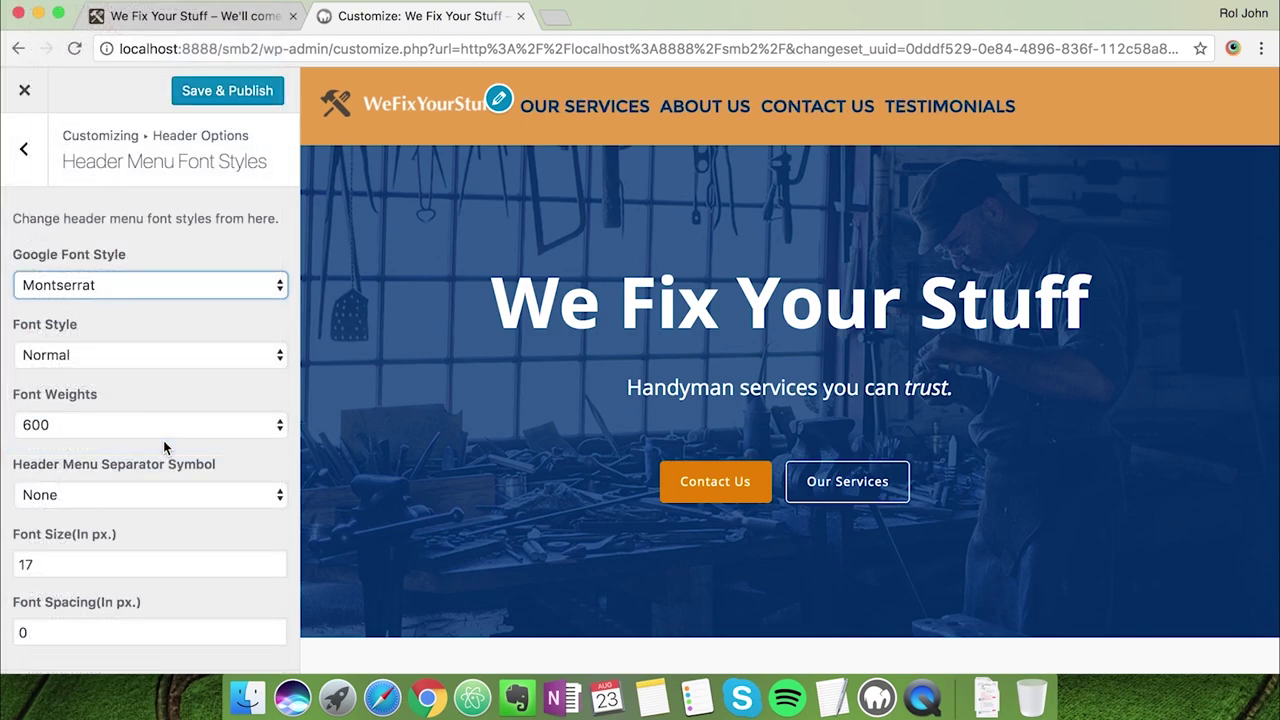
click(177, 355)
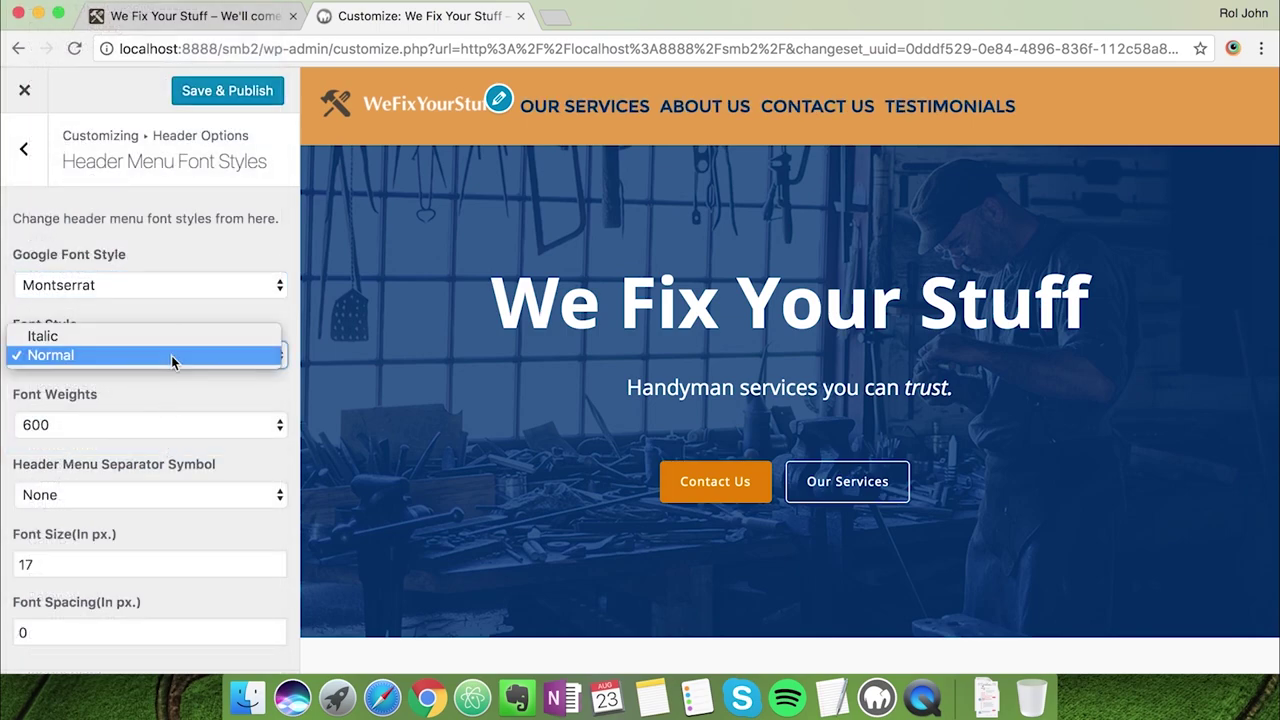
click(171, 355)
click(159, 413)
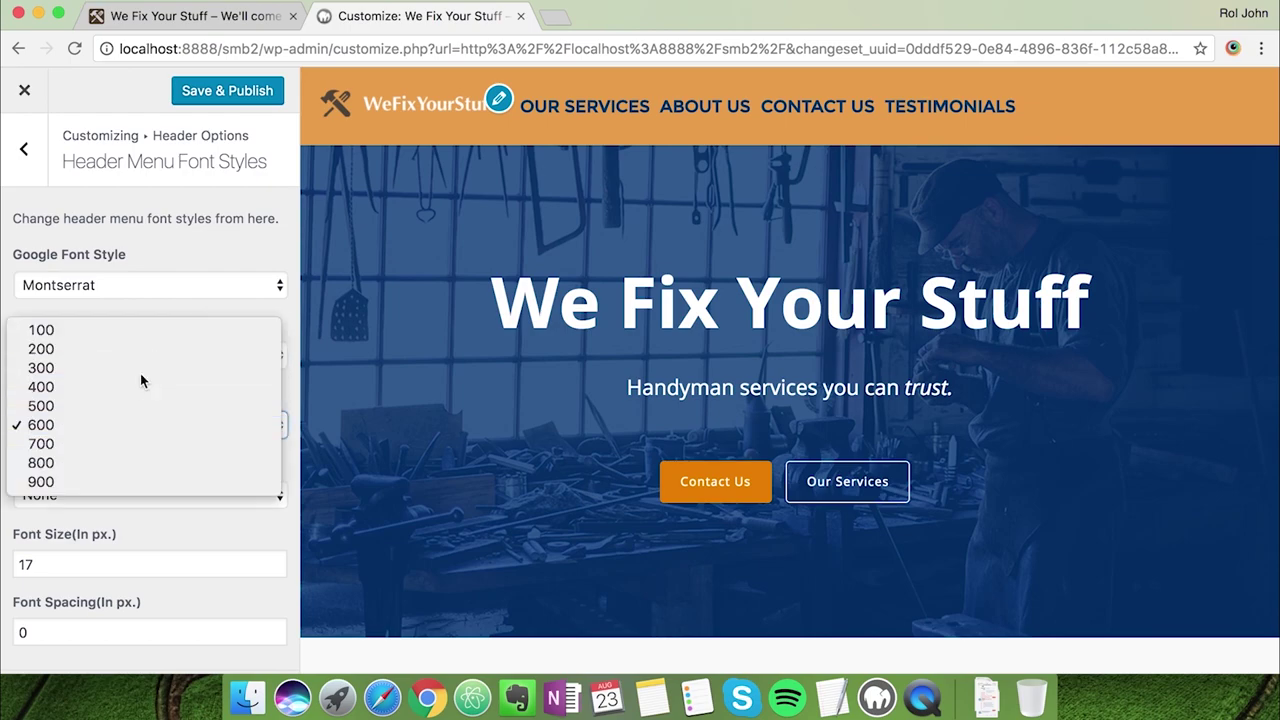
click(140, 373)
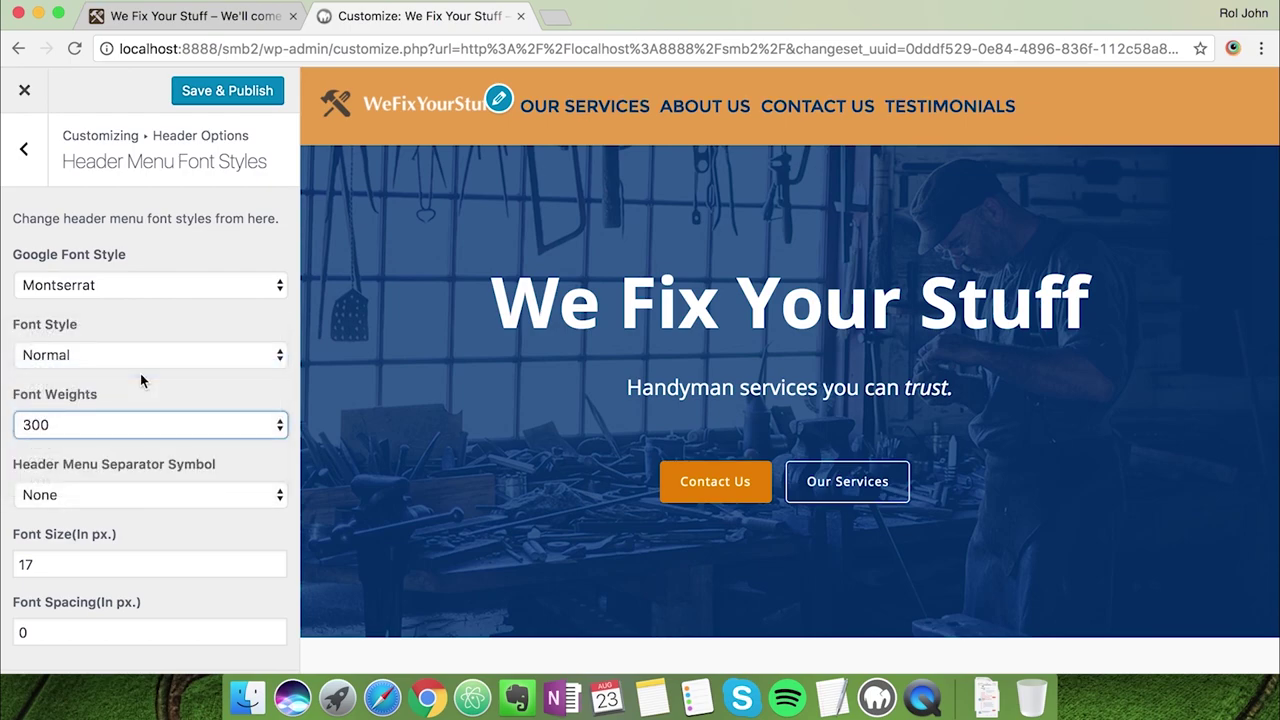
Set the header menu font spacing to 2 px, checking against the live site
click(186, 14)
click(365, 18)
drag(105, 627, 3, 622)
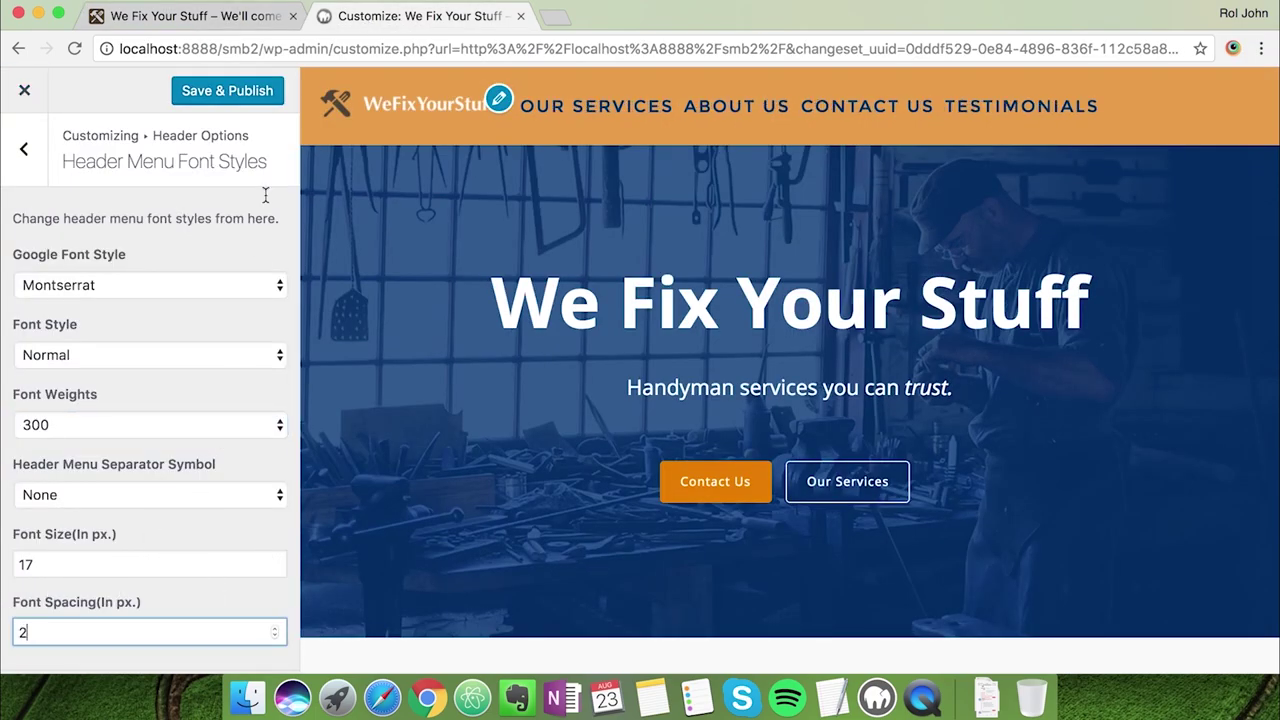
click(265, 16)
click(360, 18)
Set the header text colour to #2863ba in Header Colors
click(36, 160)
click(71, 229)
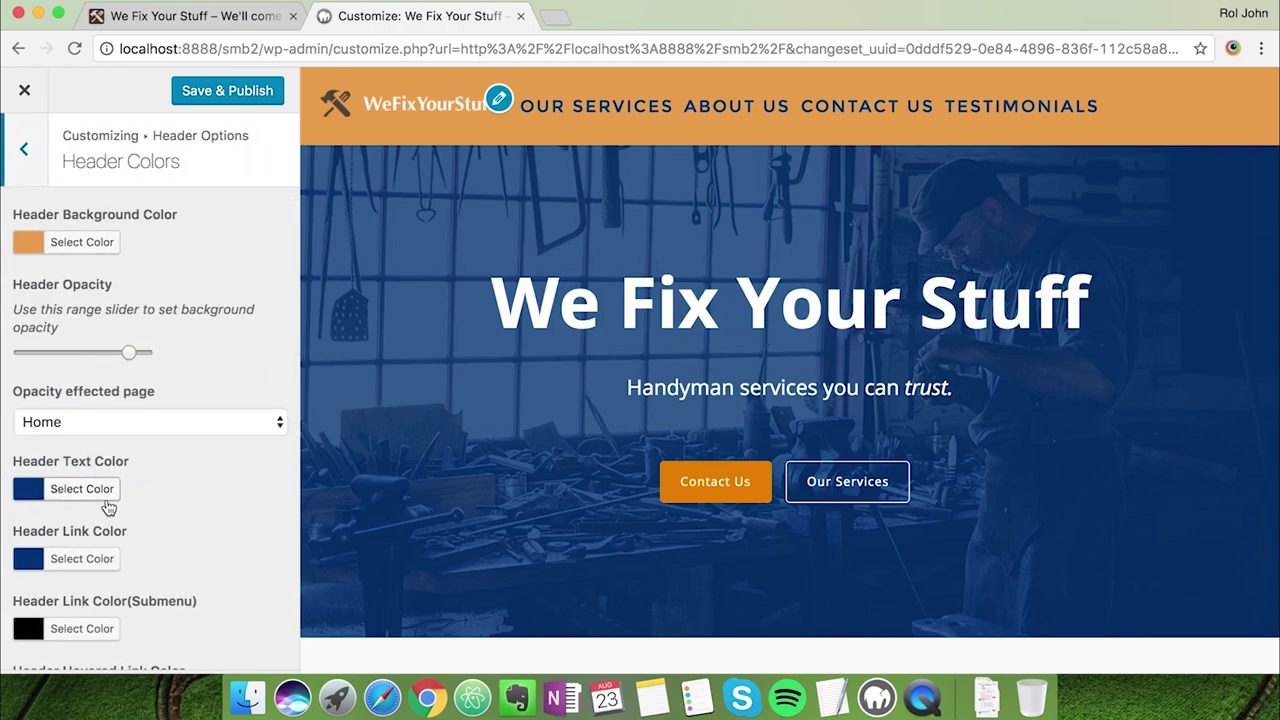
scroll(105, 500, down, 1)
click(100, 455)
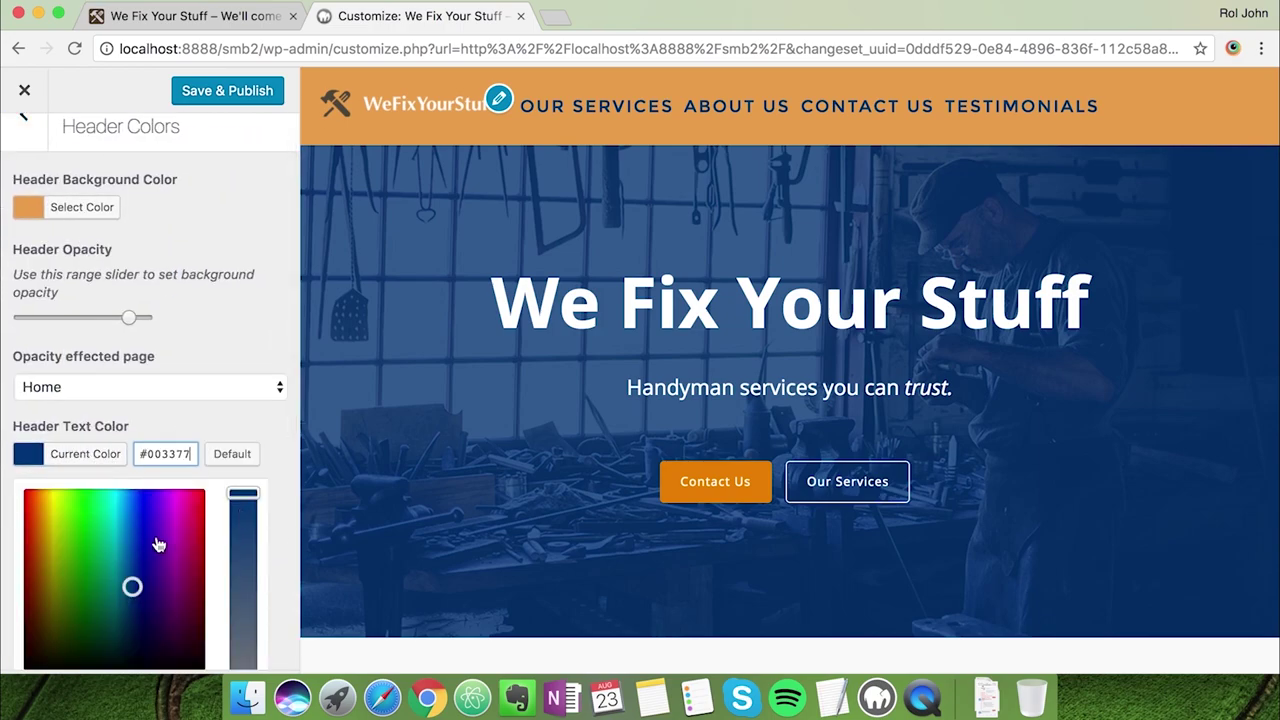
drag(132, 585, 126, 569)
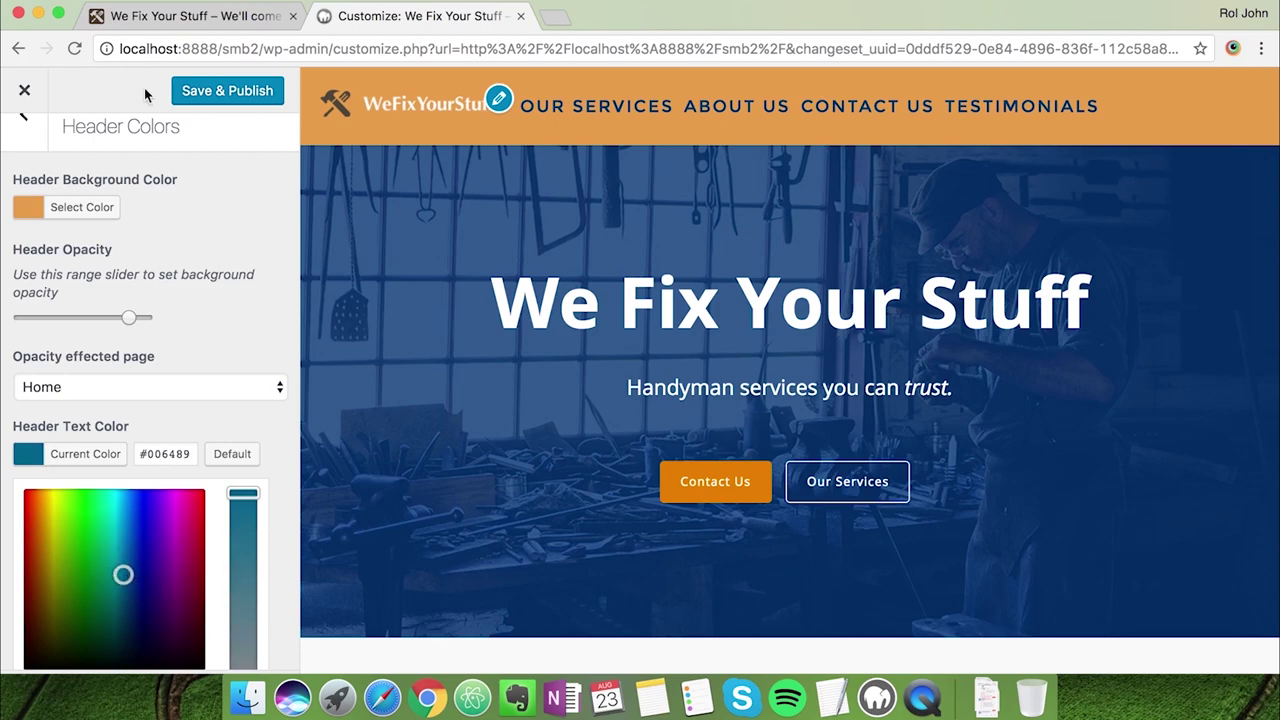
click(185, 30)
click(362, 18)
drag(141, 572, 133, 539)
drag(235, 494, 233, 543)
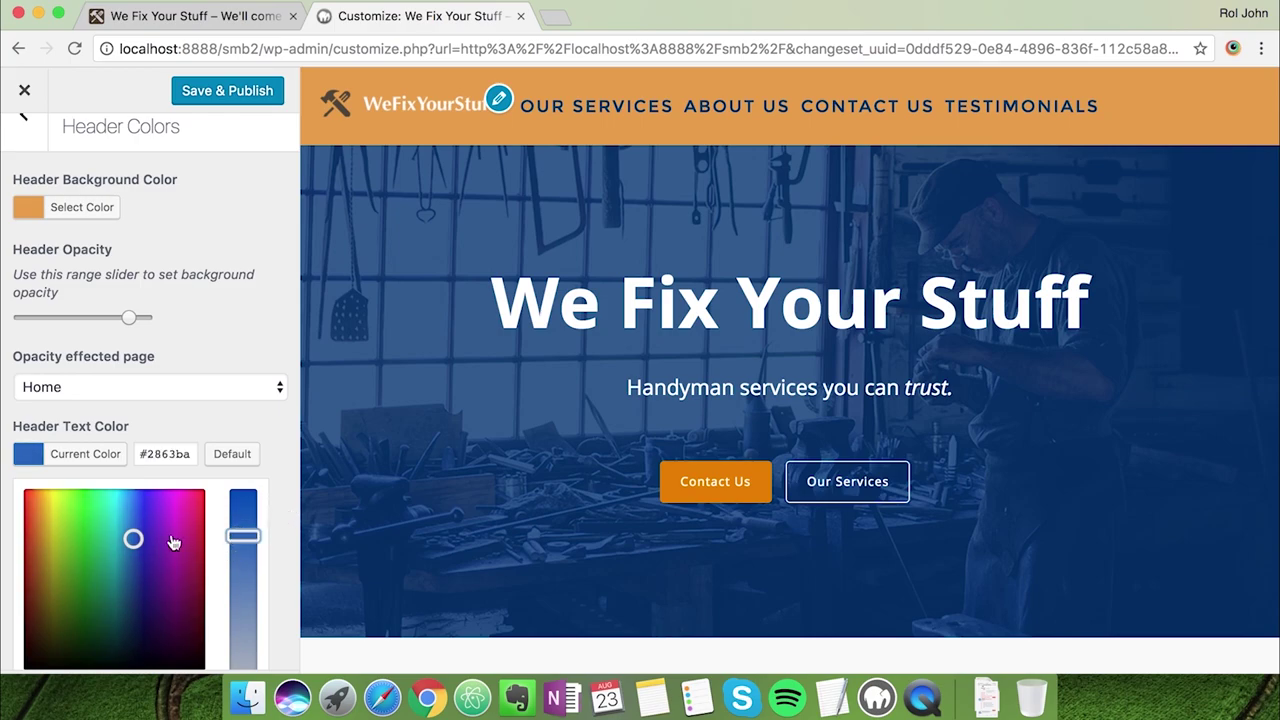
triple_click(168, 455)
key(ctrl+c)
click(220, 430)
Paste the text blue into Header Link Color and darken it slightly
scroll(257, 463, down, 2)
click(108, 489)
triple_click(165, 489)
key(ctrl+v)
scroll(210, 445, down, 1)
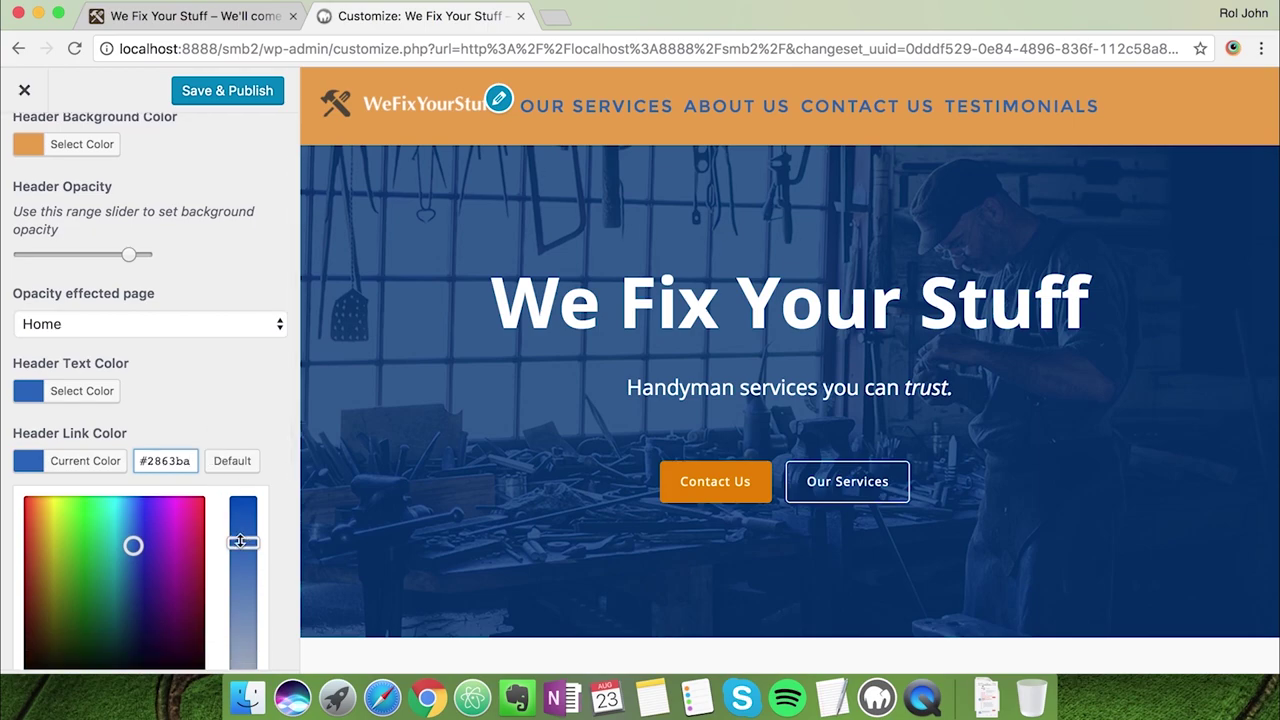
drag(241, 542, 240, 518)
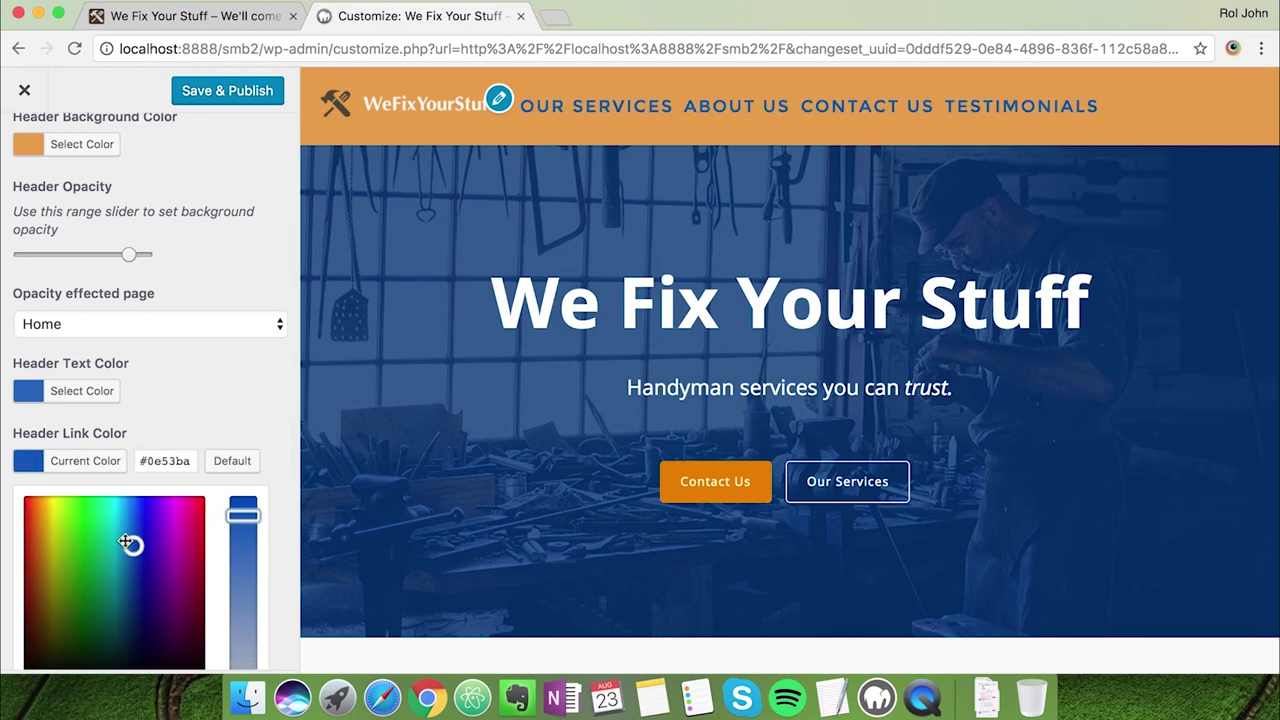
drag(132, 544, 134, 547)
mouse_move(243, 514)
mouse_down()
mouse_move(244, 541)
mouse_move(258, 498)
mouse_up()
click(266, 421)
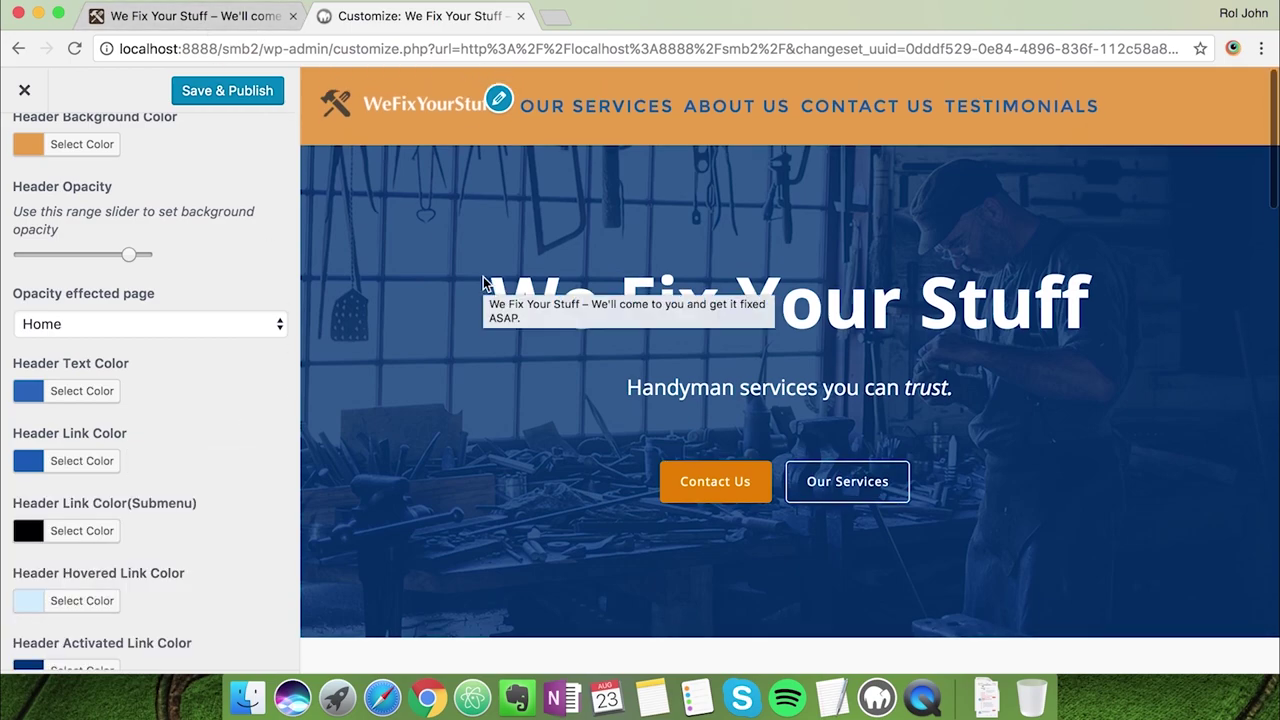
After comparing with the live site, darken the header link colour further to #17439b
scroll(191, 471, down, 3)
scroll(191, 471, up, 5)
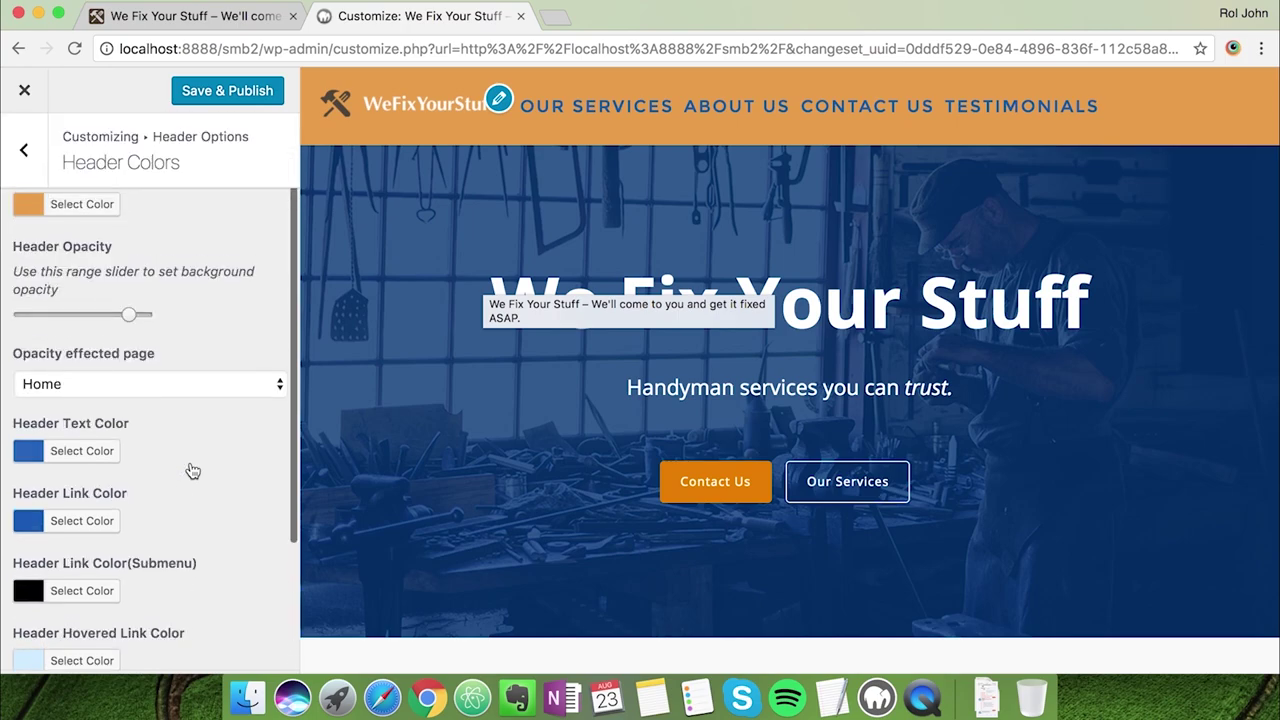
click(30, 158)
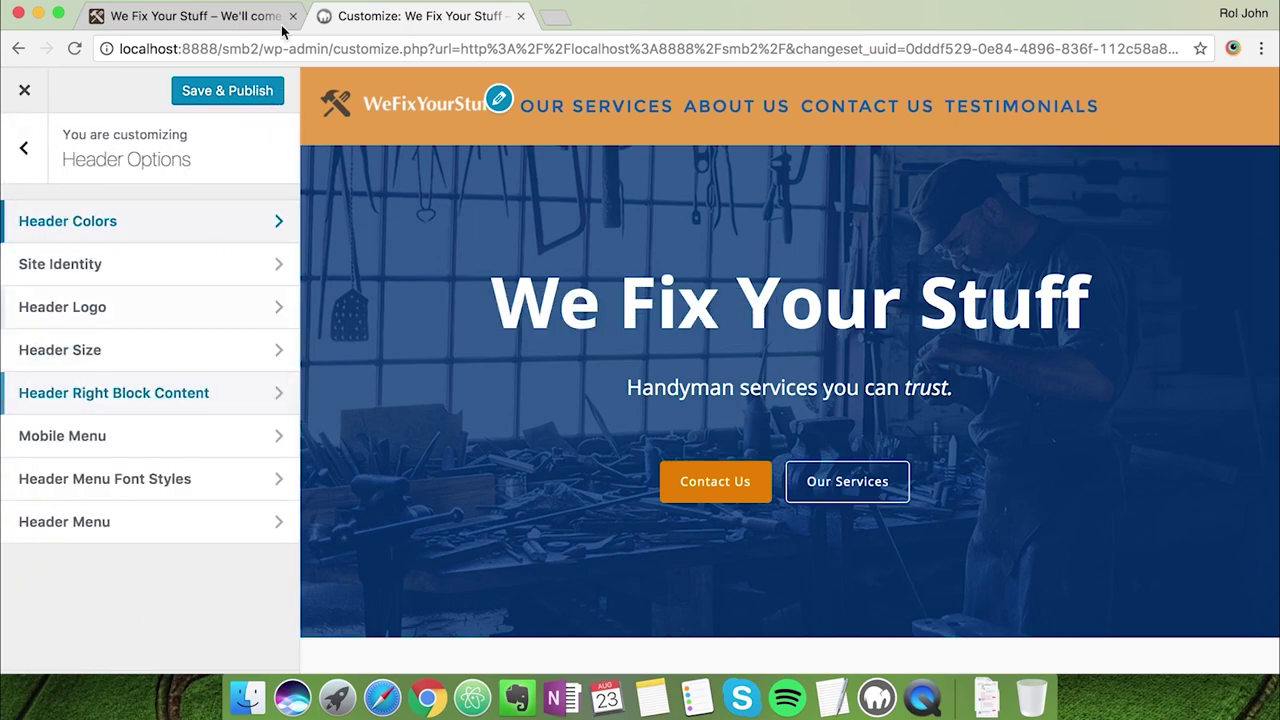
click(228, 24)
click(363, 18)
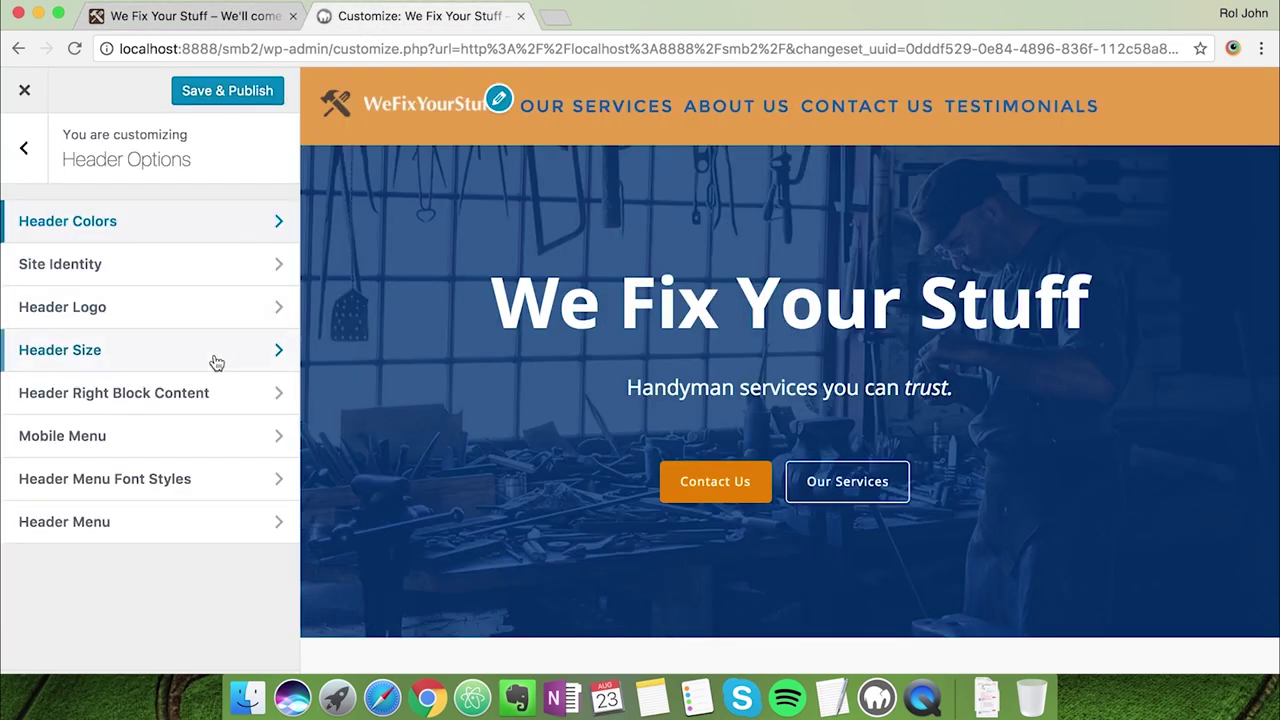
click(206, 228)
scroll(208, 370, down, 2)
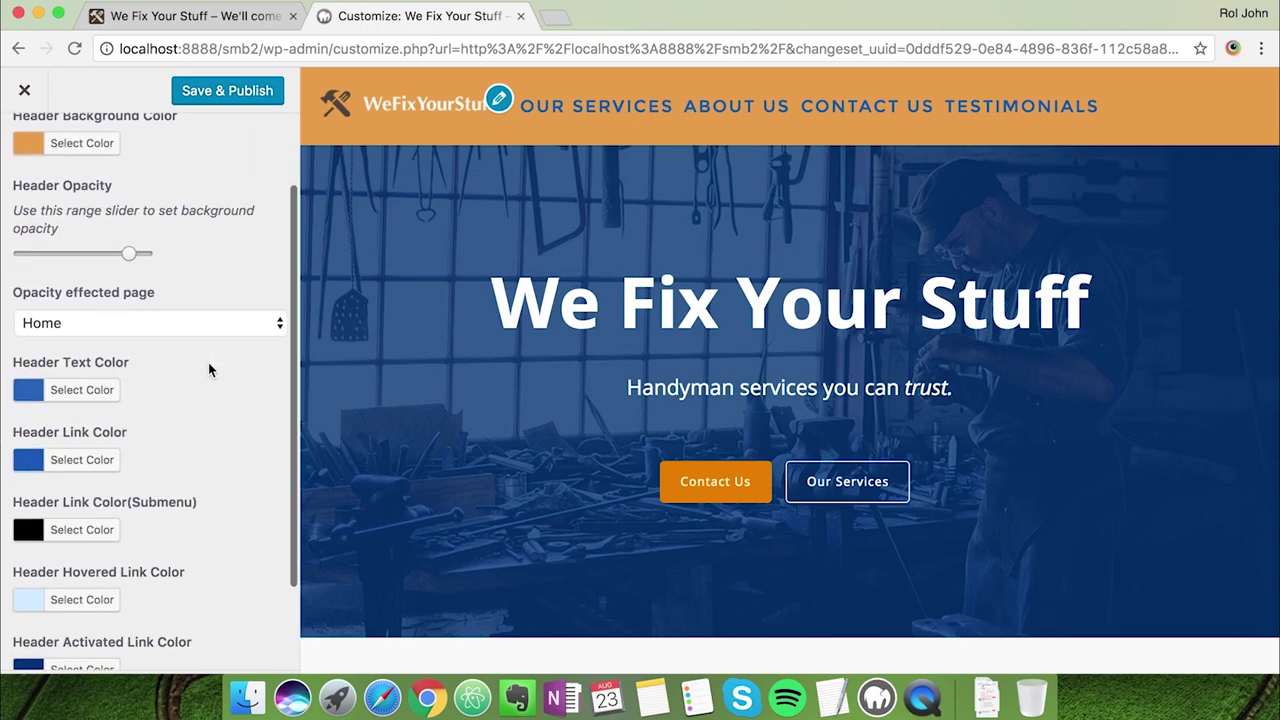
click(100, 458)
drag(133, 545, 136, 565)
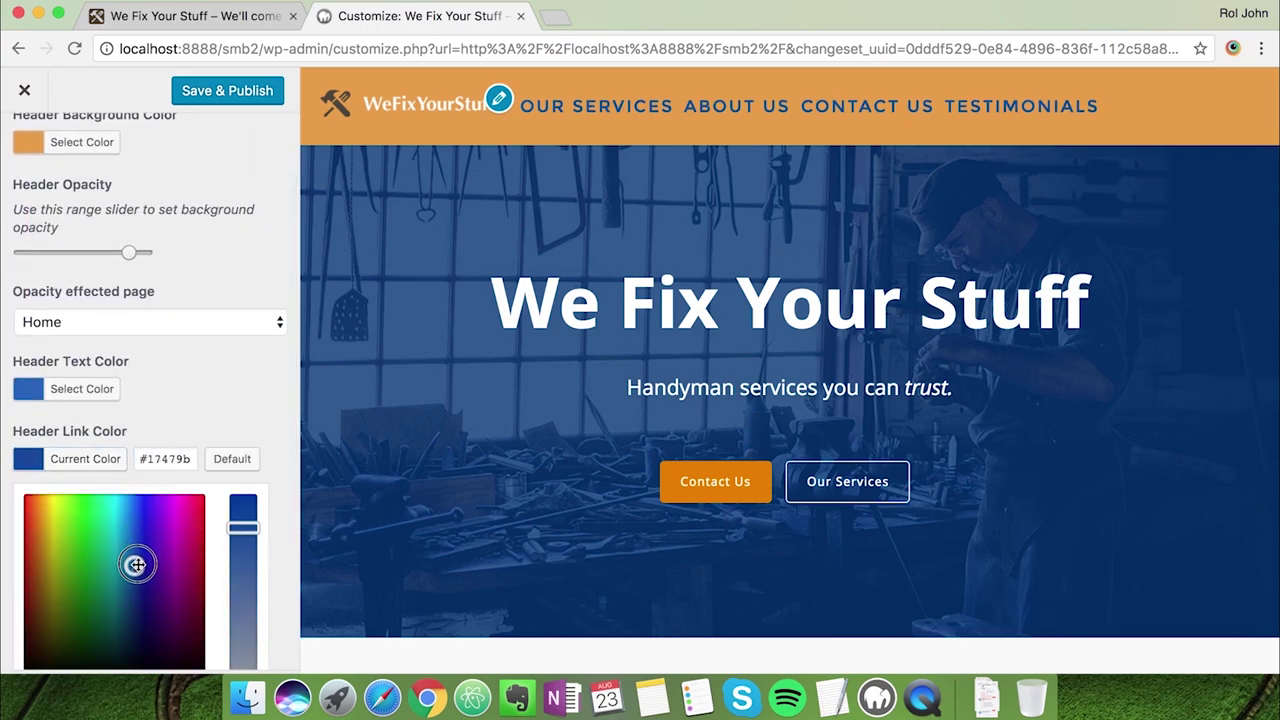
click(220, 414)
scroll(179, 362, down, 1)
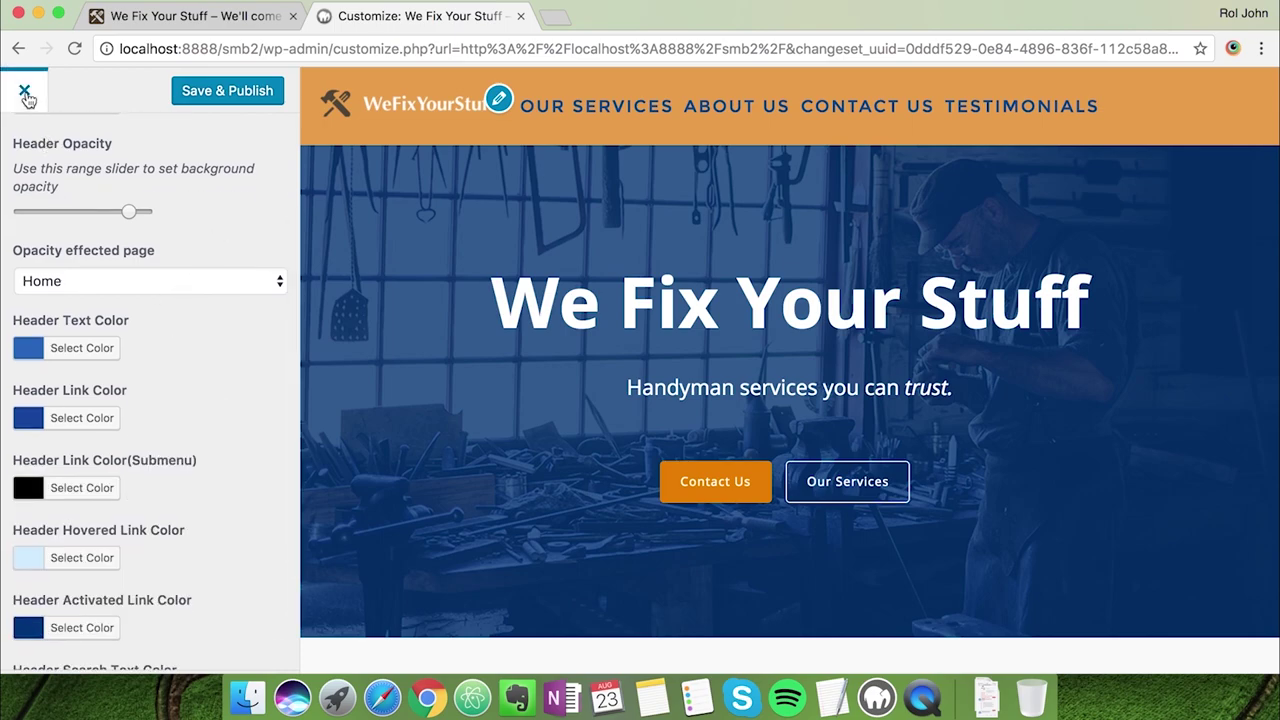
scroll(30, 187, up, 3)
Fine-tune the Header Opacity slider in Header Colors
click(28, 178)
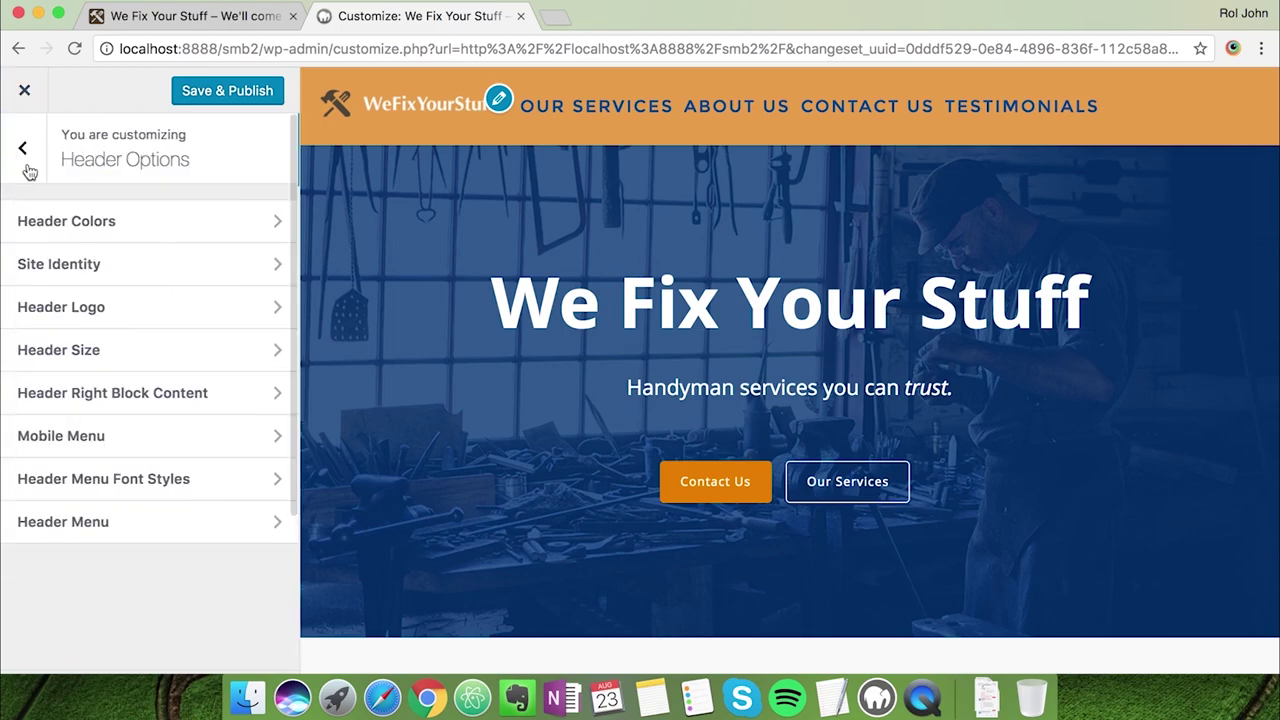
click(126, 232)
drag(130, 355, 116, 357)
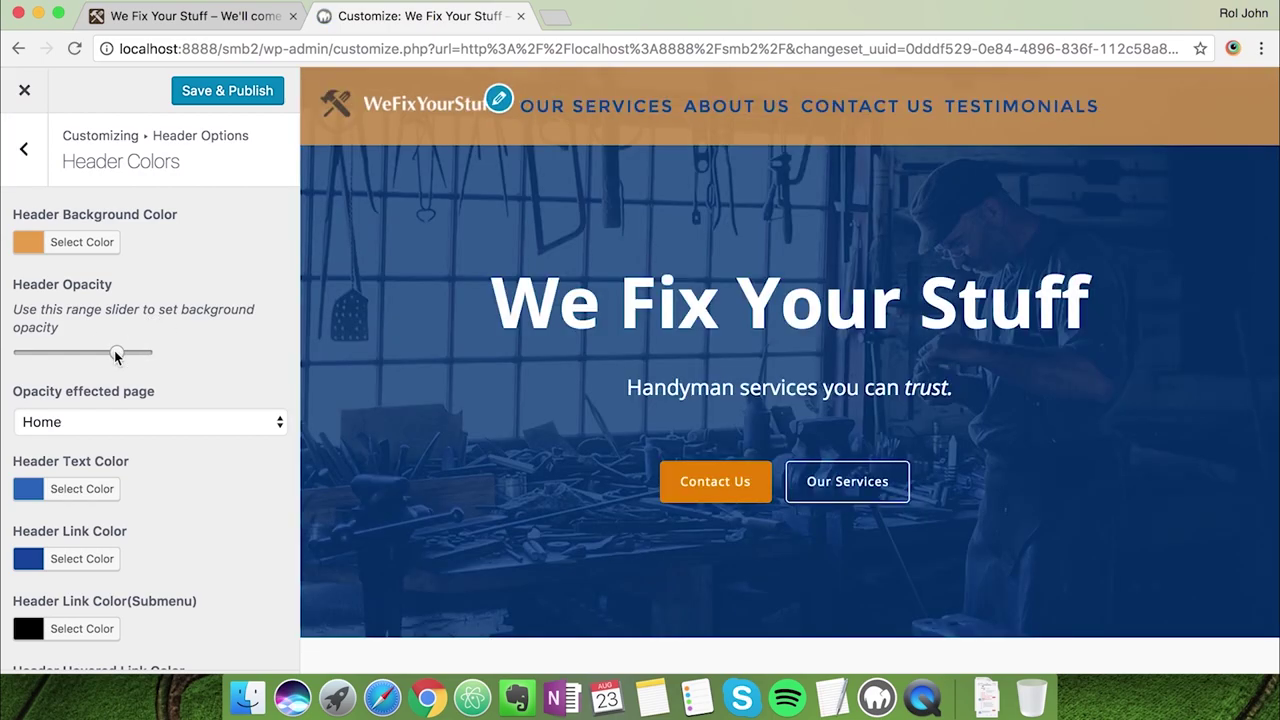
drag(116, 357, 133, 356)
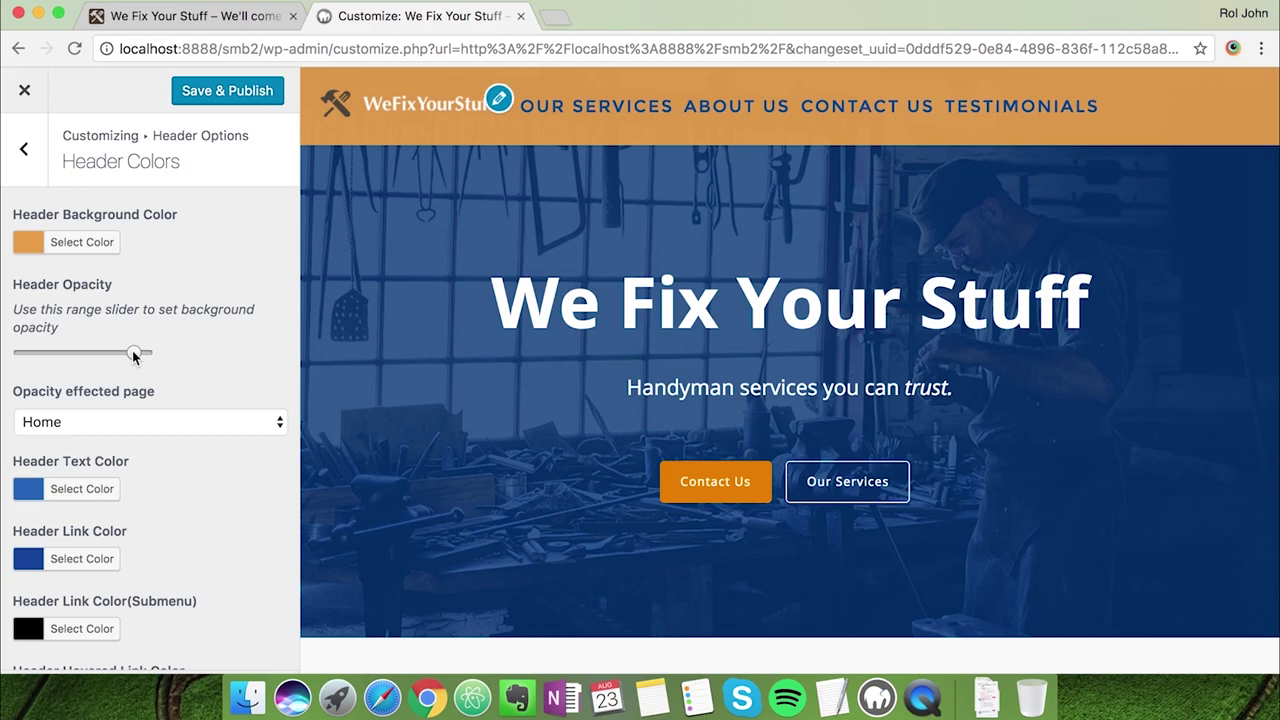
drag(135, 358, 131, 358)
drag(130, 352, 135, 352)
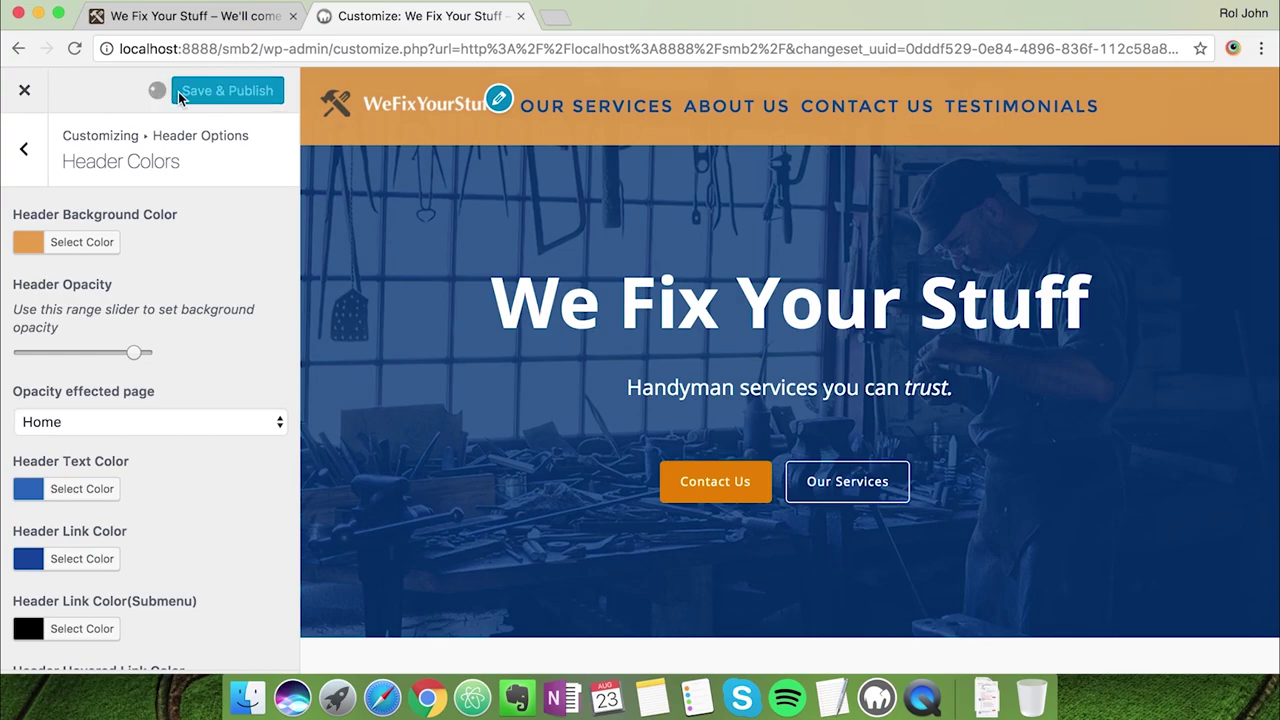
Save & Publish the Customizer changes and close it to the front page
click(178, 91)
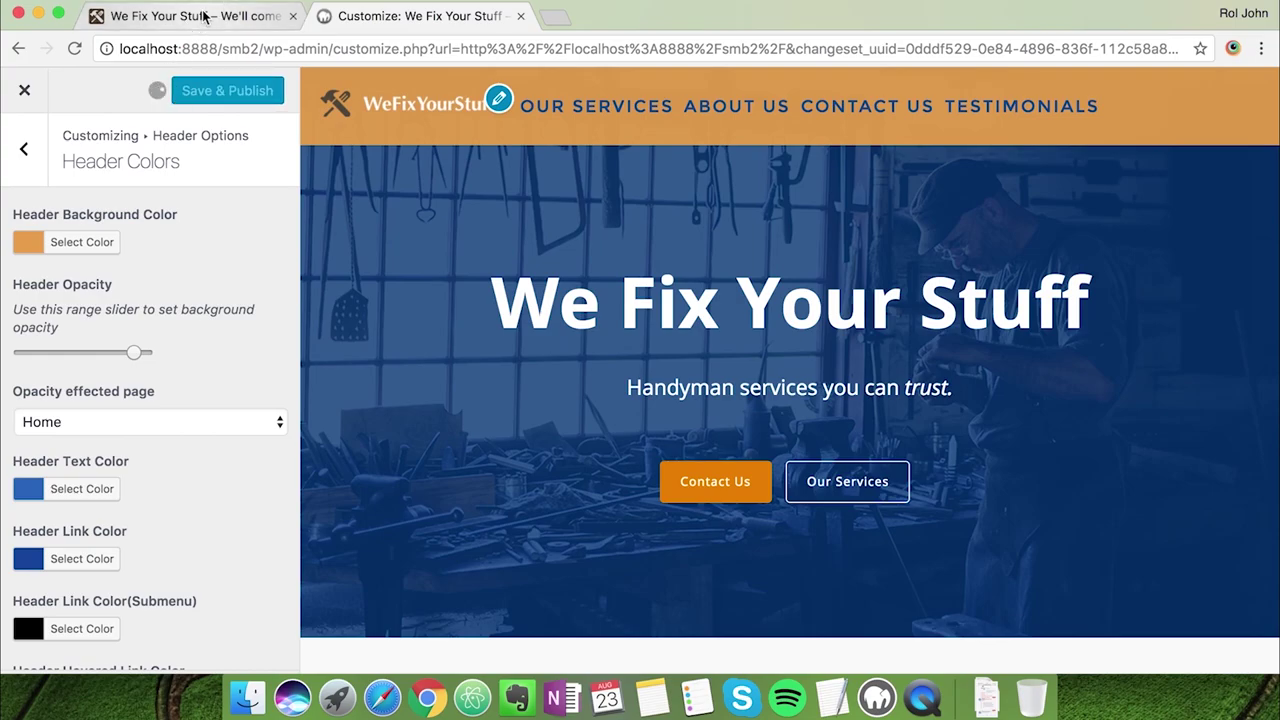
click(203, 17)
scroll(415, 400, down, 15)
scroll(415, 400, up, 10)
scroll(415, 404, up, 10)
click(427, 27)
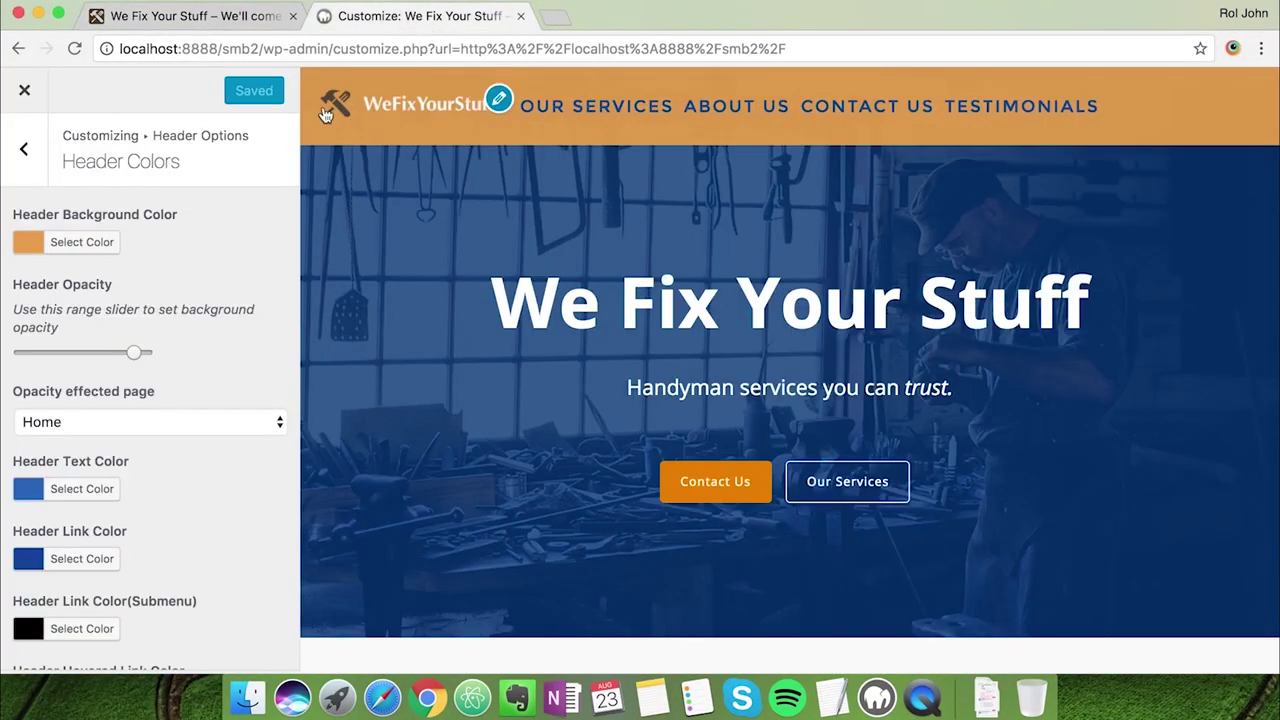
click(25, 90)
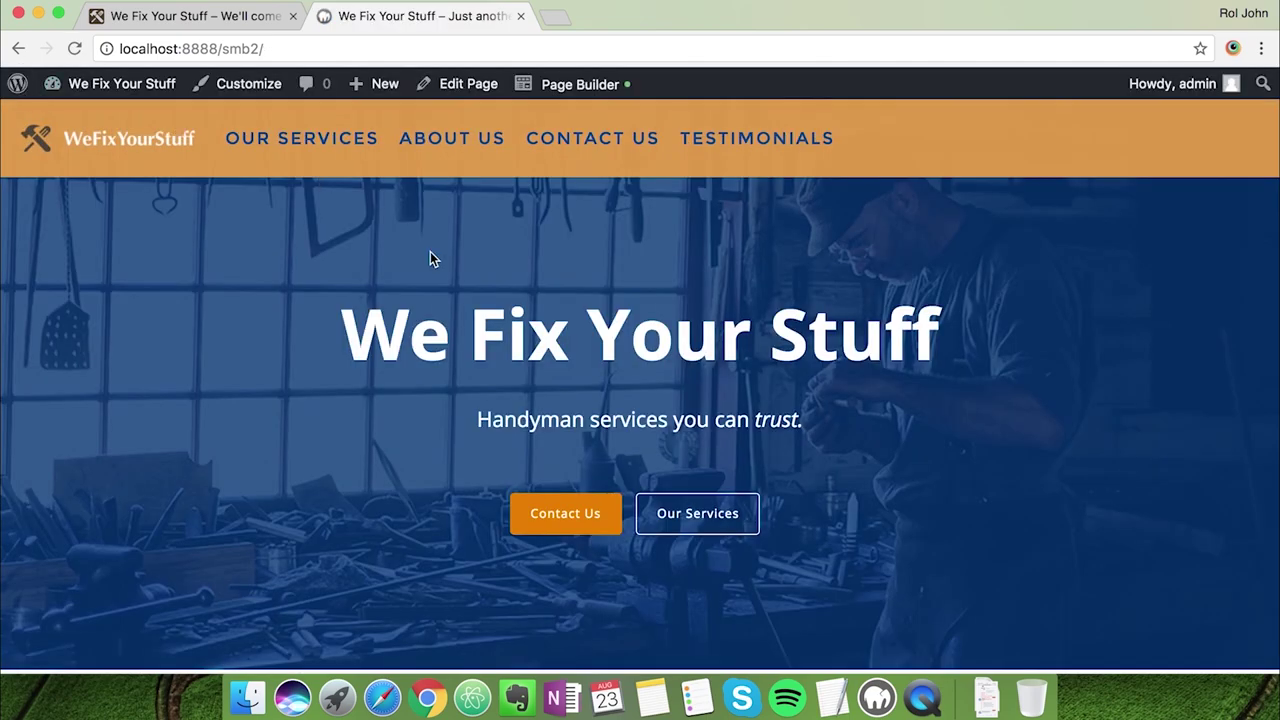
scroll(1146, 430, down, 5)
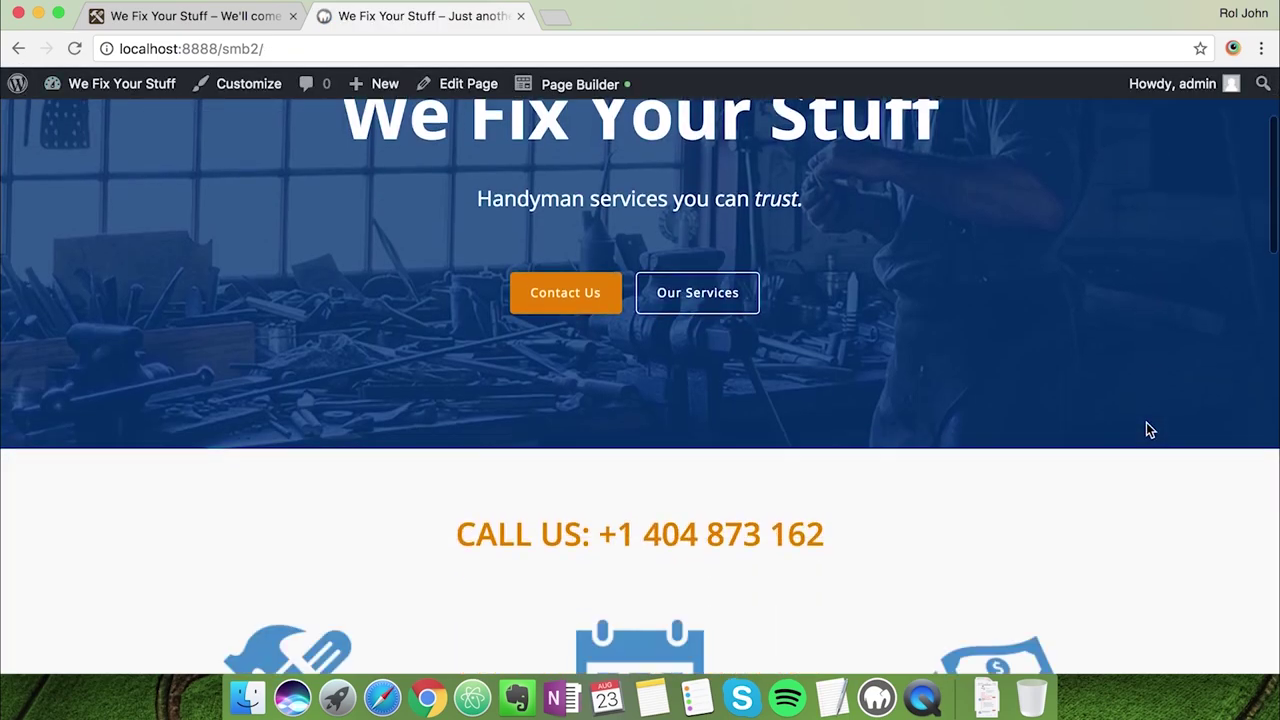
scroll(1147, 429, down, 15)
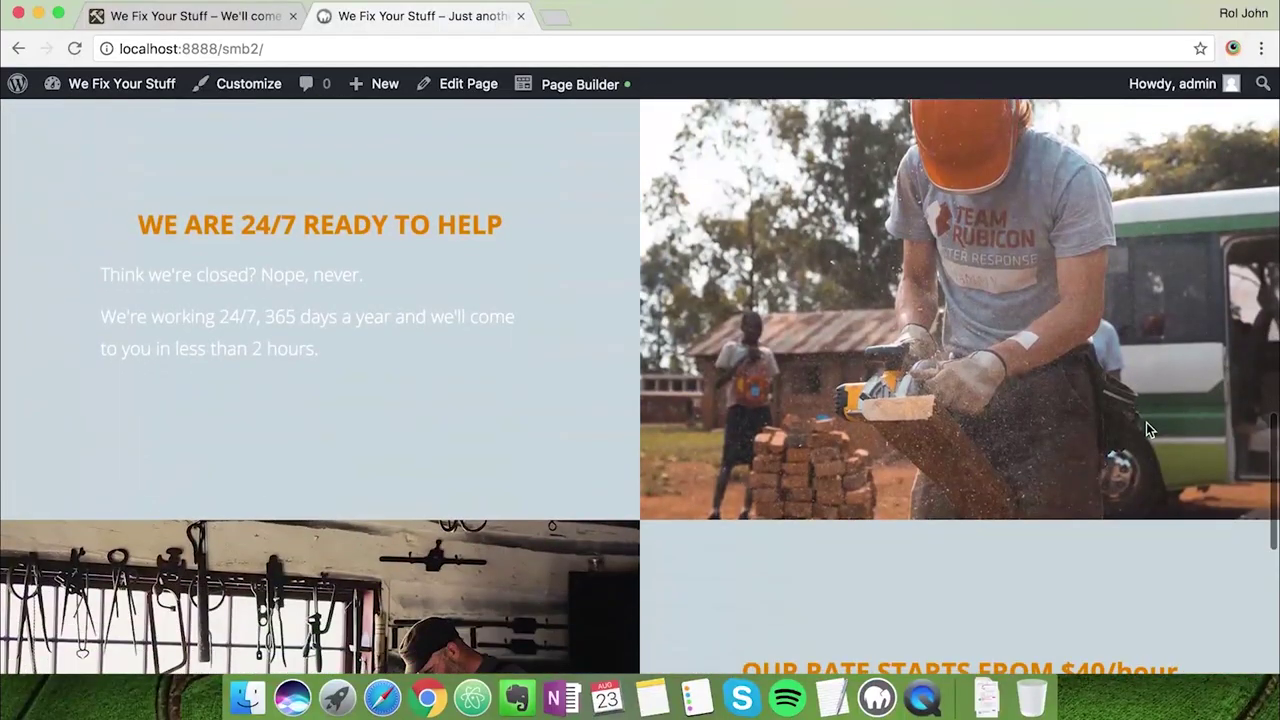
scroll(1147, 429, up, 20)
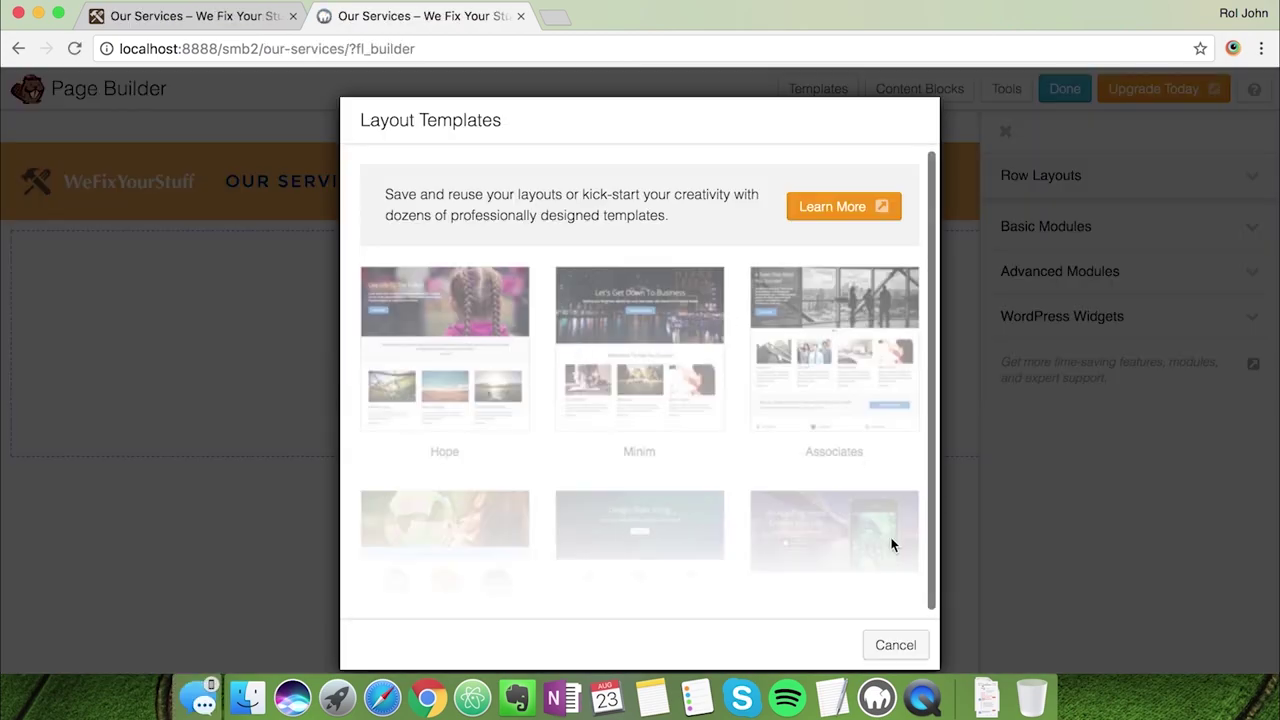
Dismiss the templates dialog and insert the free Discover Home layout from Content Blocks
click(876, 648)
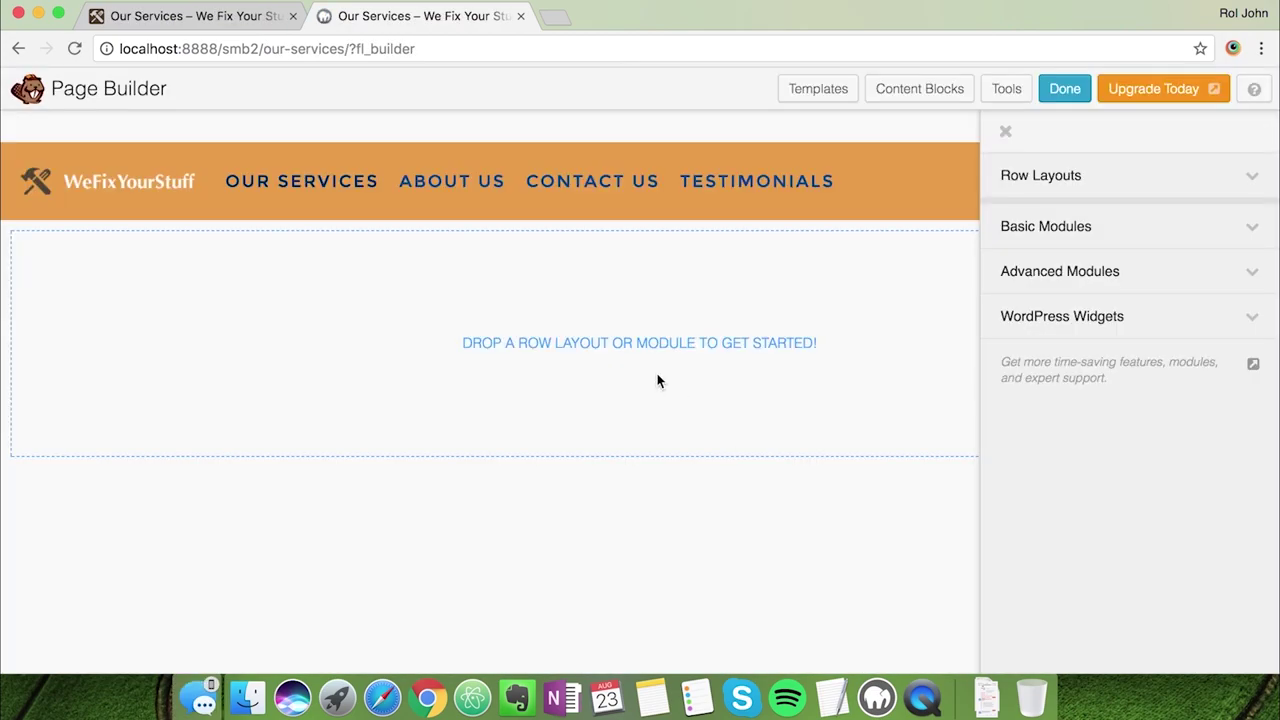
click(883, 88)
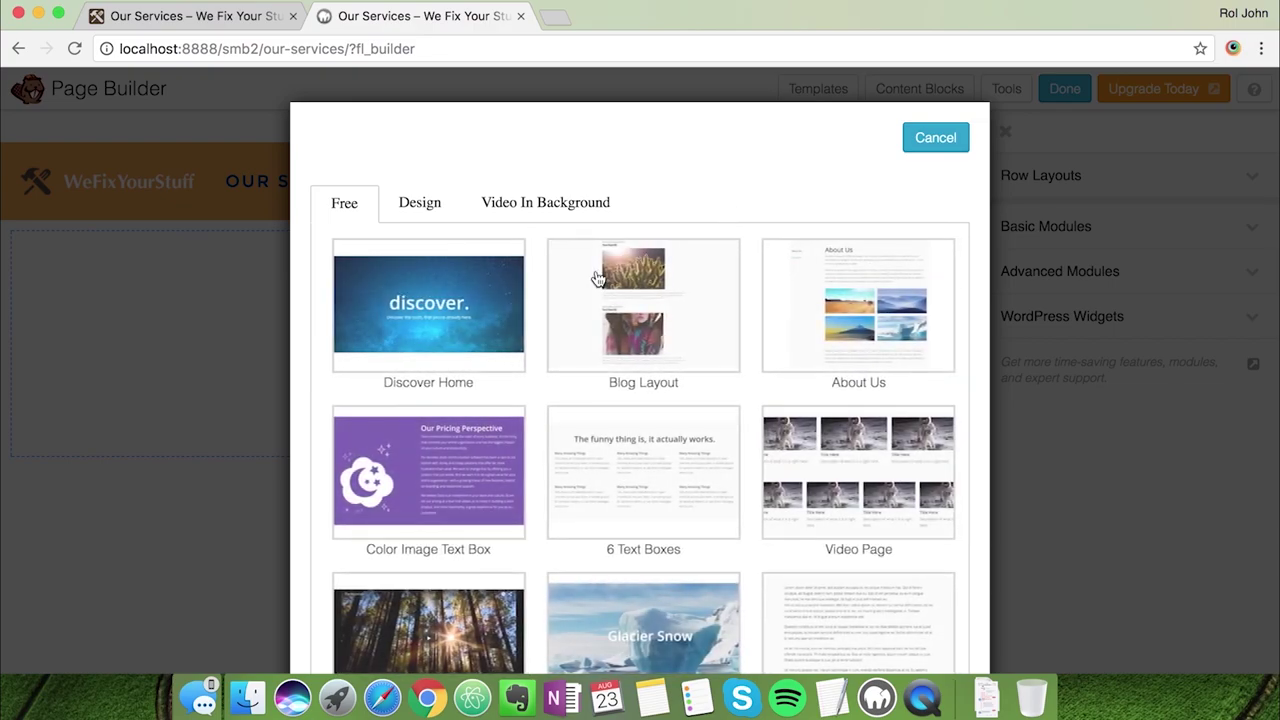
click(486, 291)
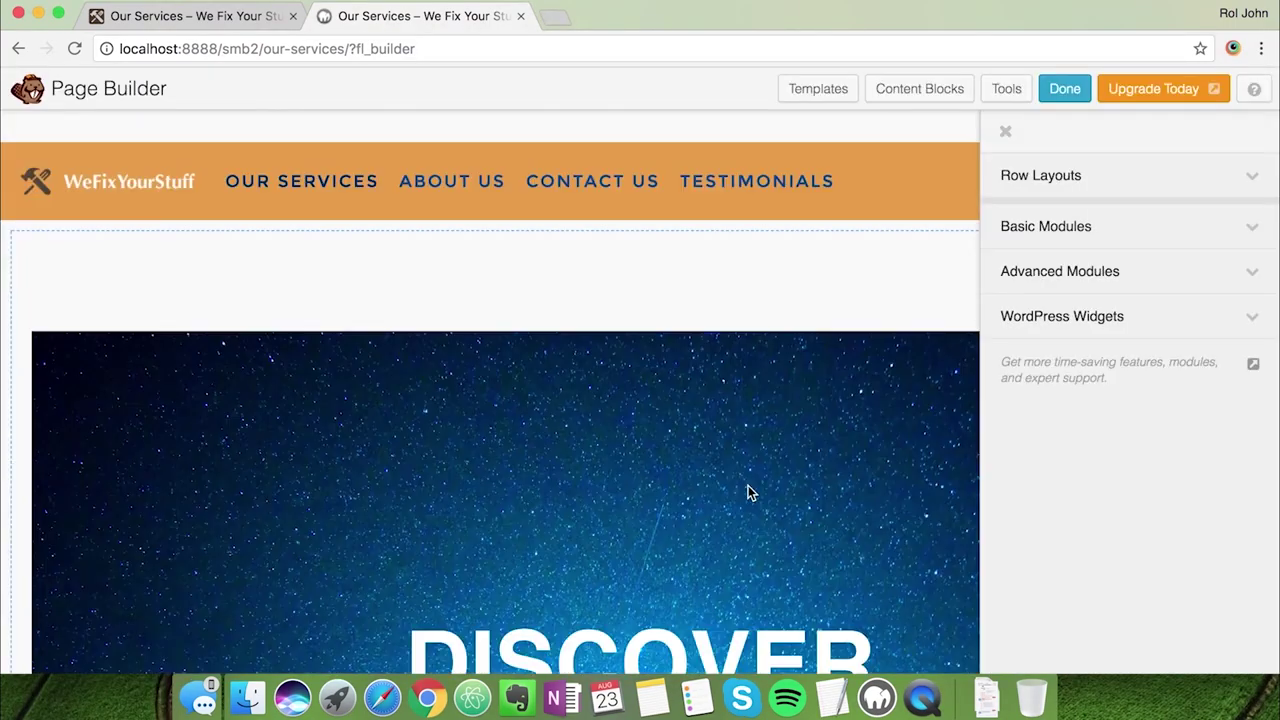
Change the DISCOVER heading text to 'Our Services' at size 70
click(1005, 131)
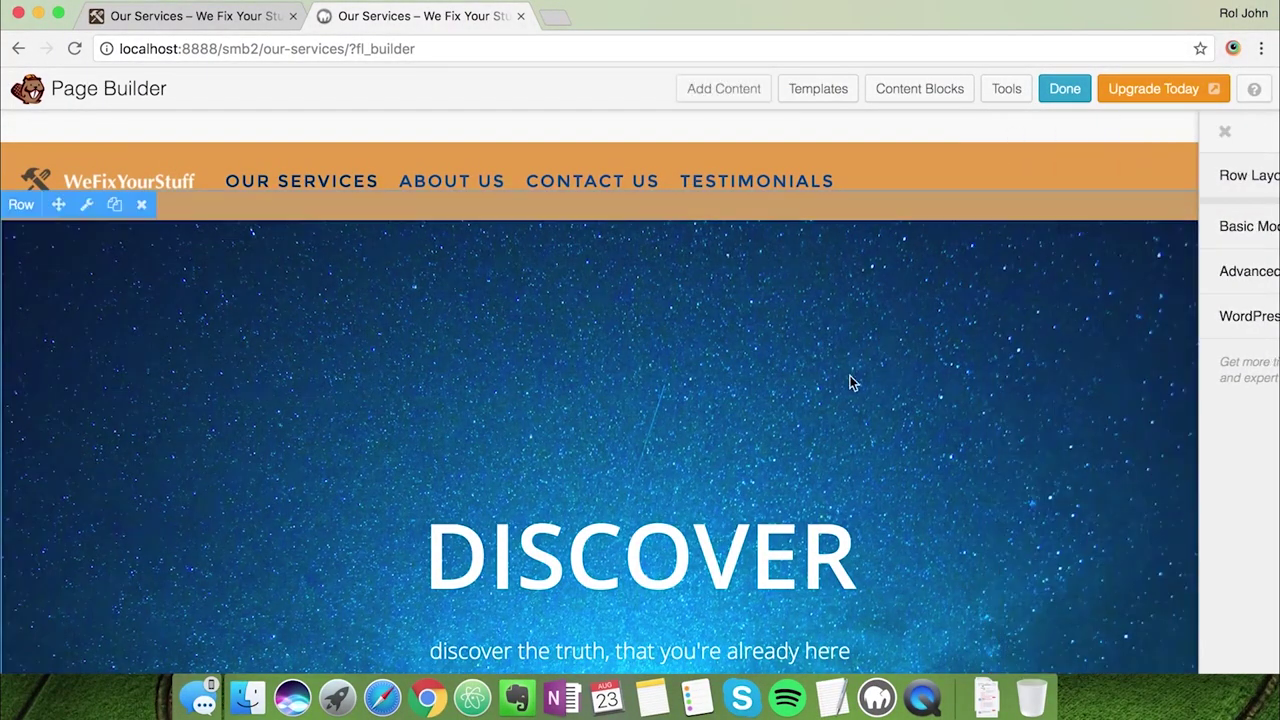
click(770, 383)
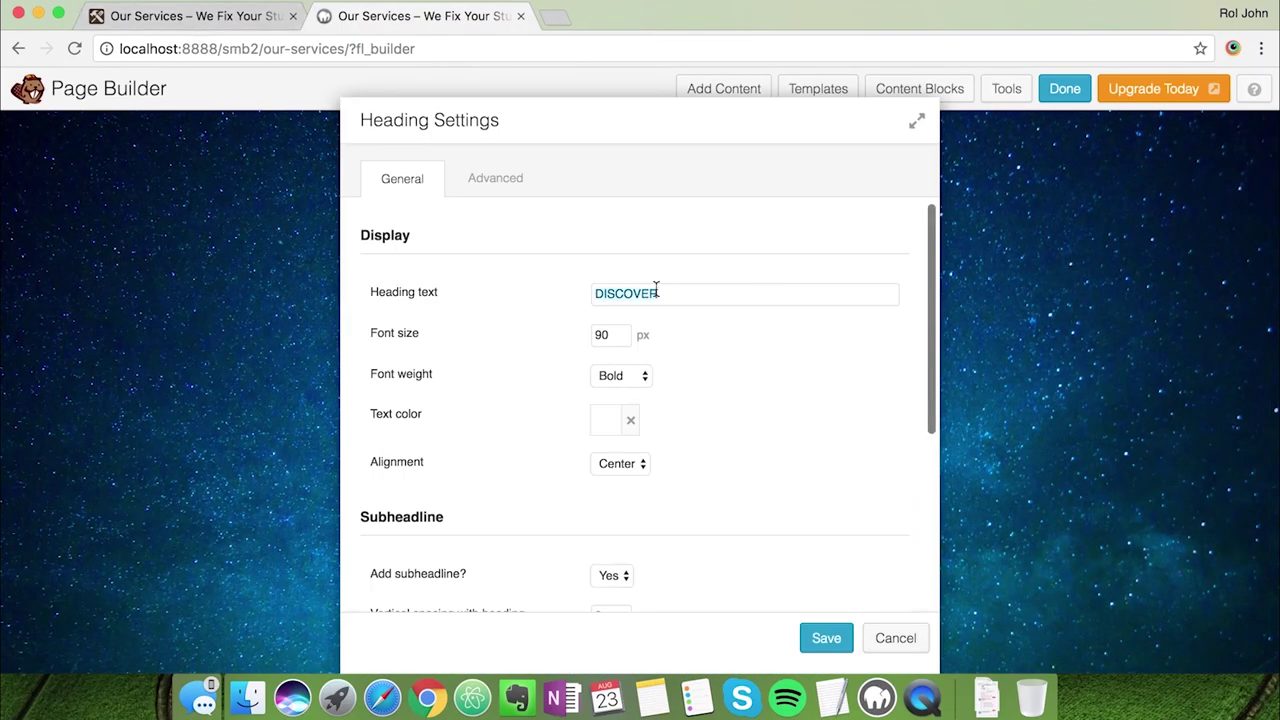
text(Our)
click(648, 322)
text(70)
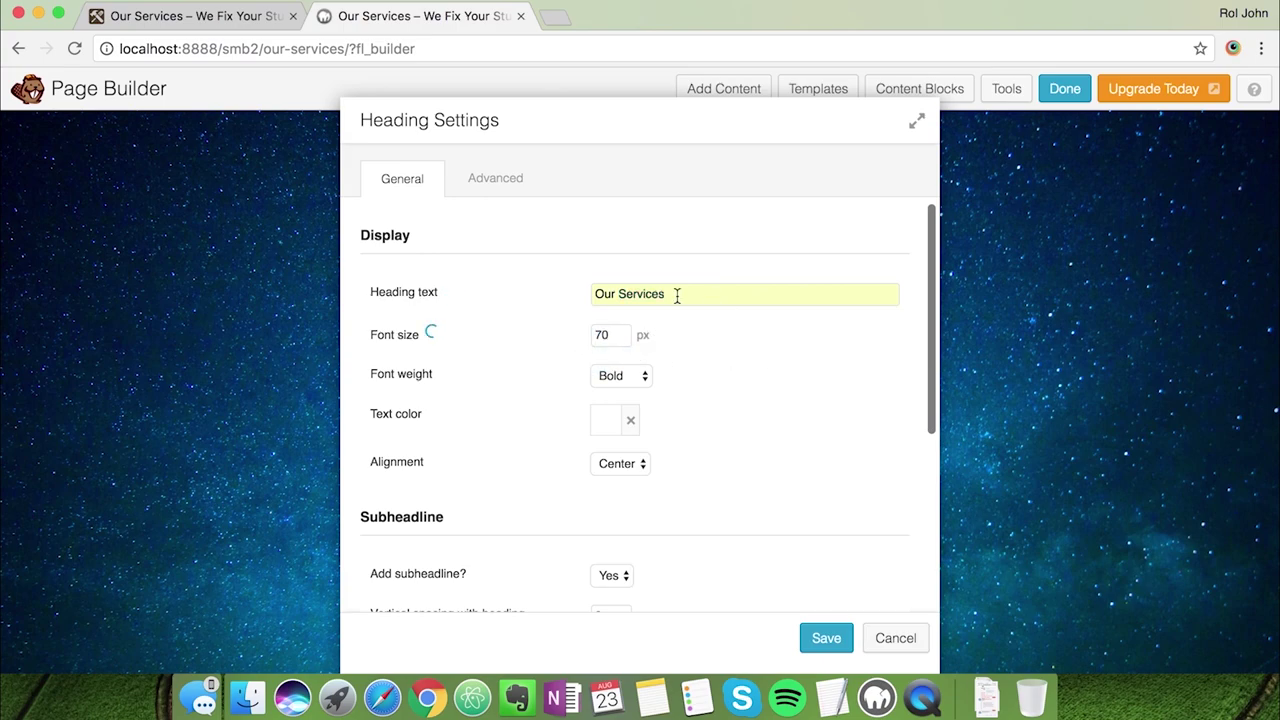
scroll(725, 475, down, 5)
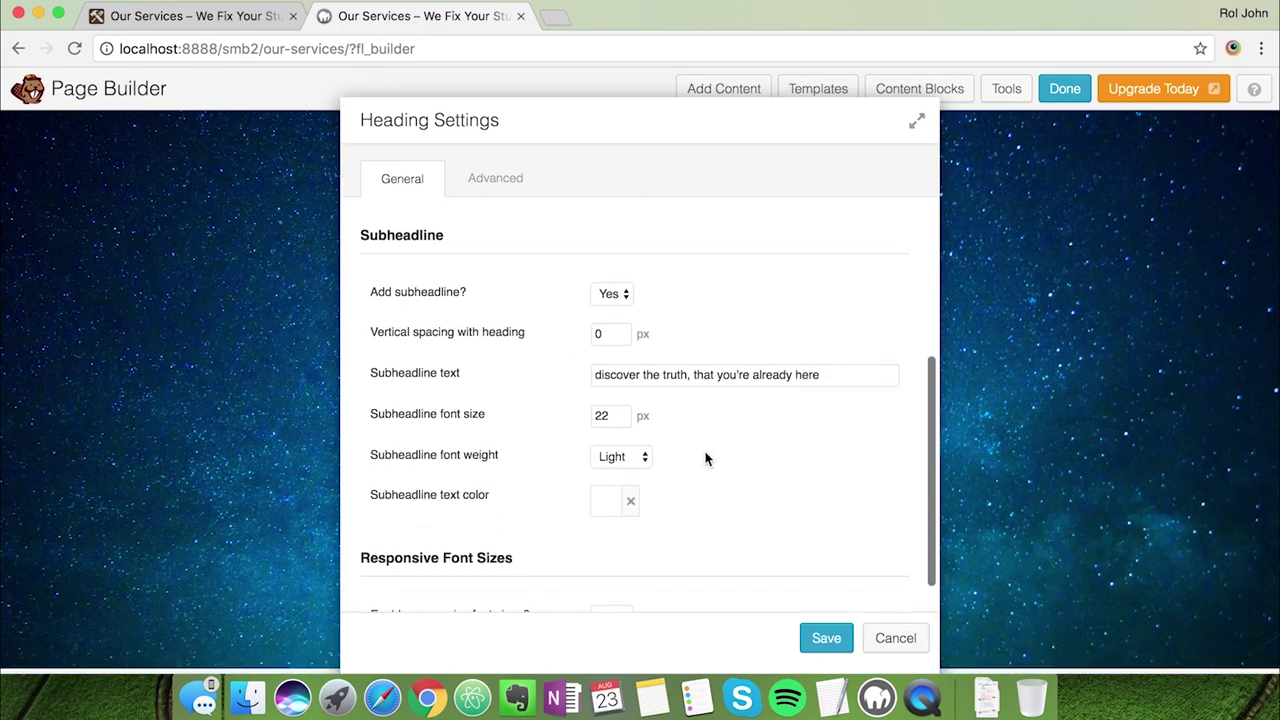
click(201, 24)
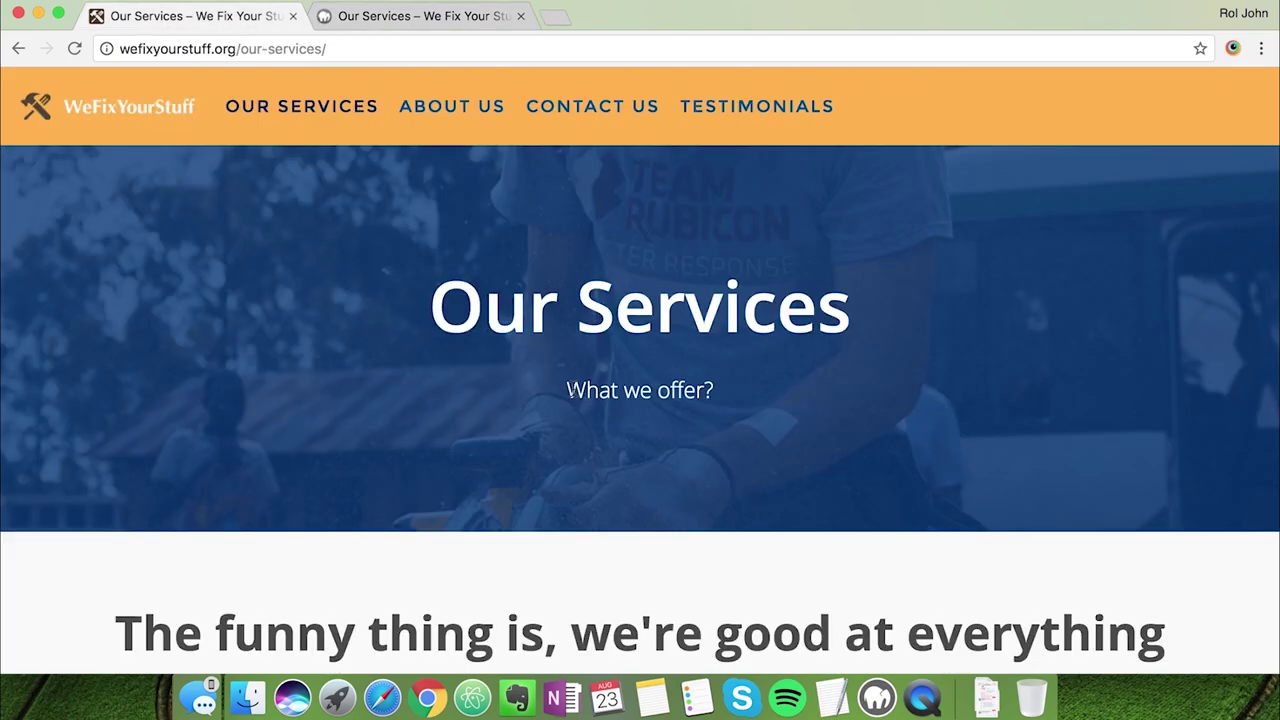
click(408, 15)
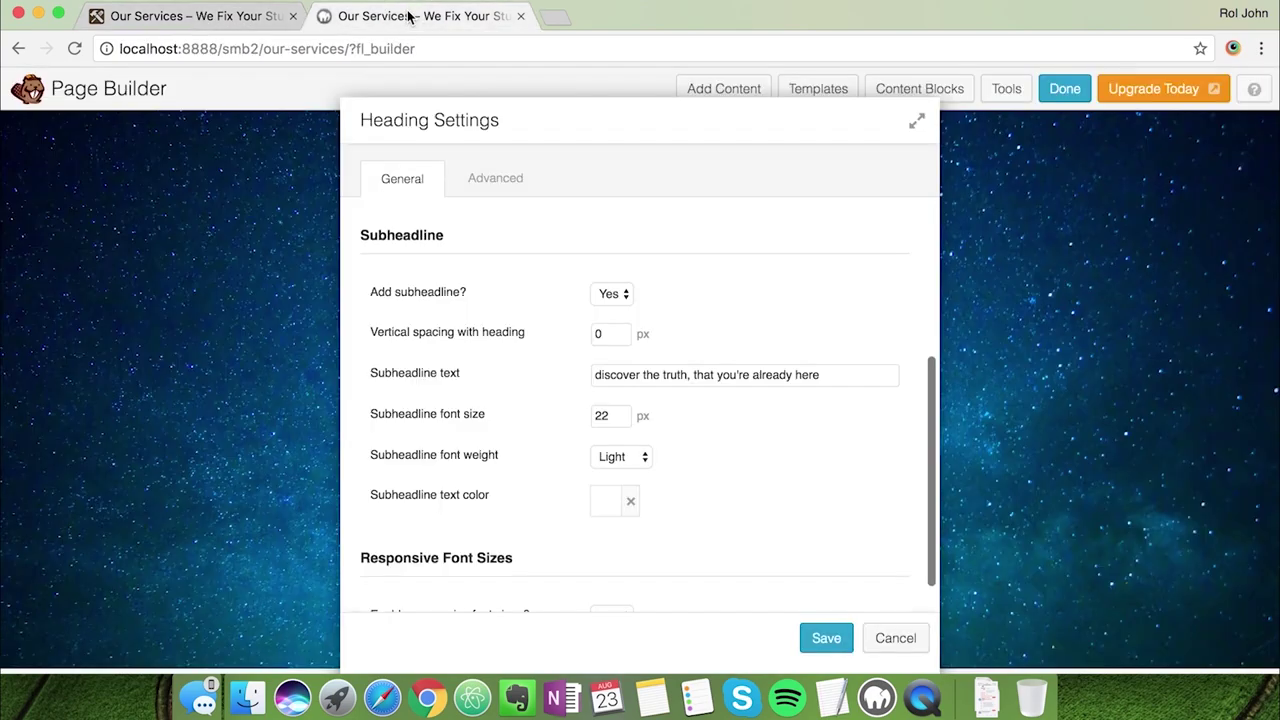
Set the subheadline to 'What we offer?' and preview the hero against the live page
triple_click(636, 377)
text(What we offer?)
click(240, 18)
click(340, 20)
scroll(684, 498, down, 2)
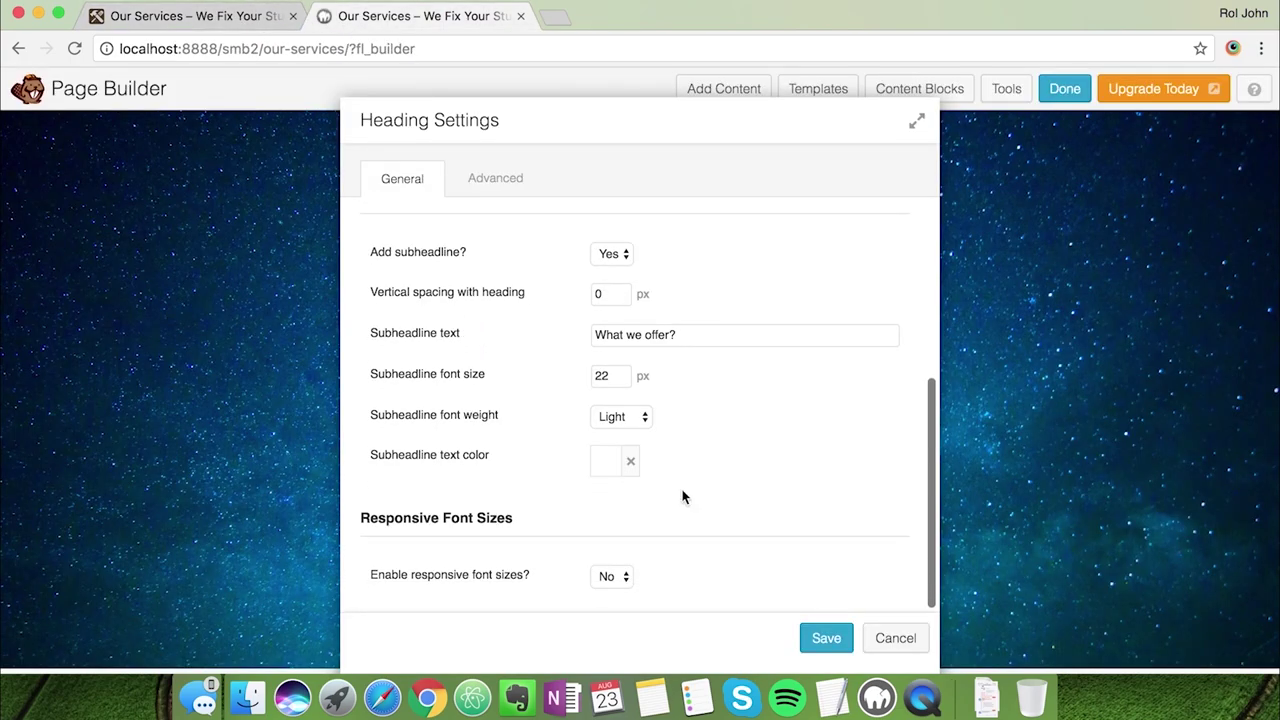
drag(540, 134, 963, 134)
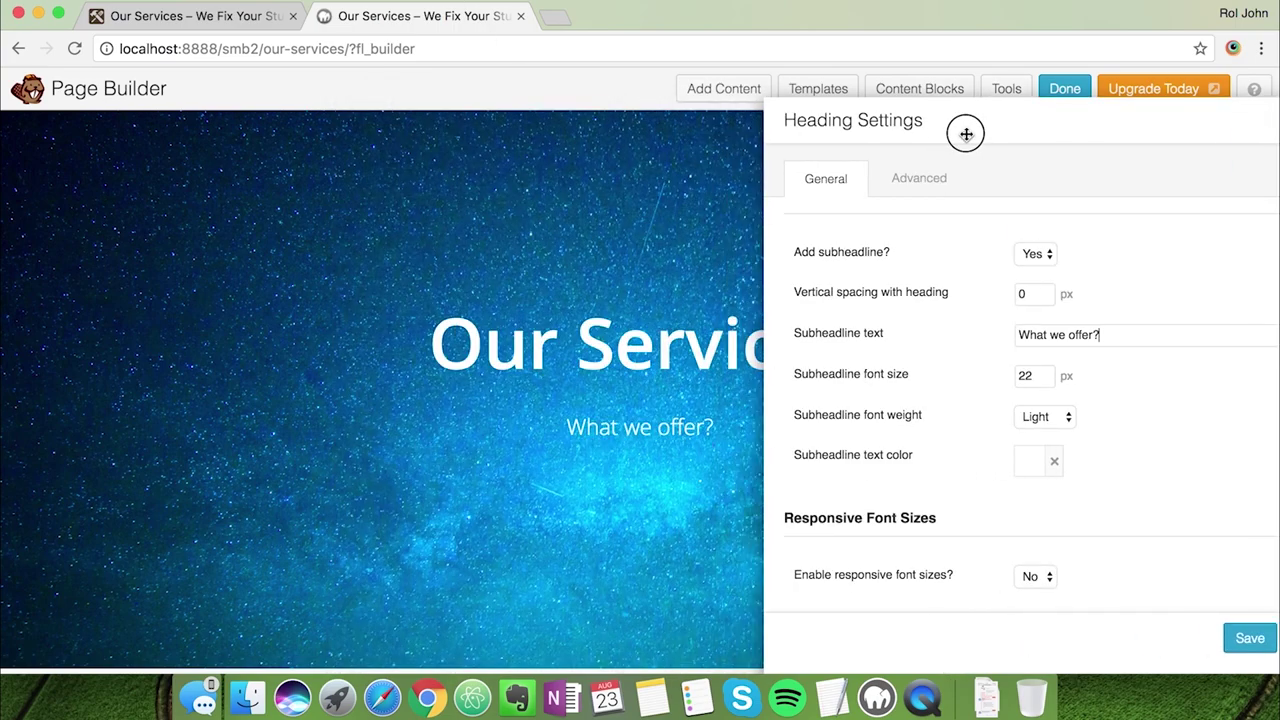
click(166, 20)
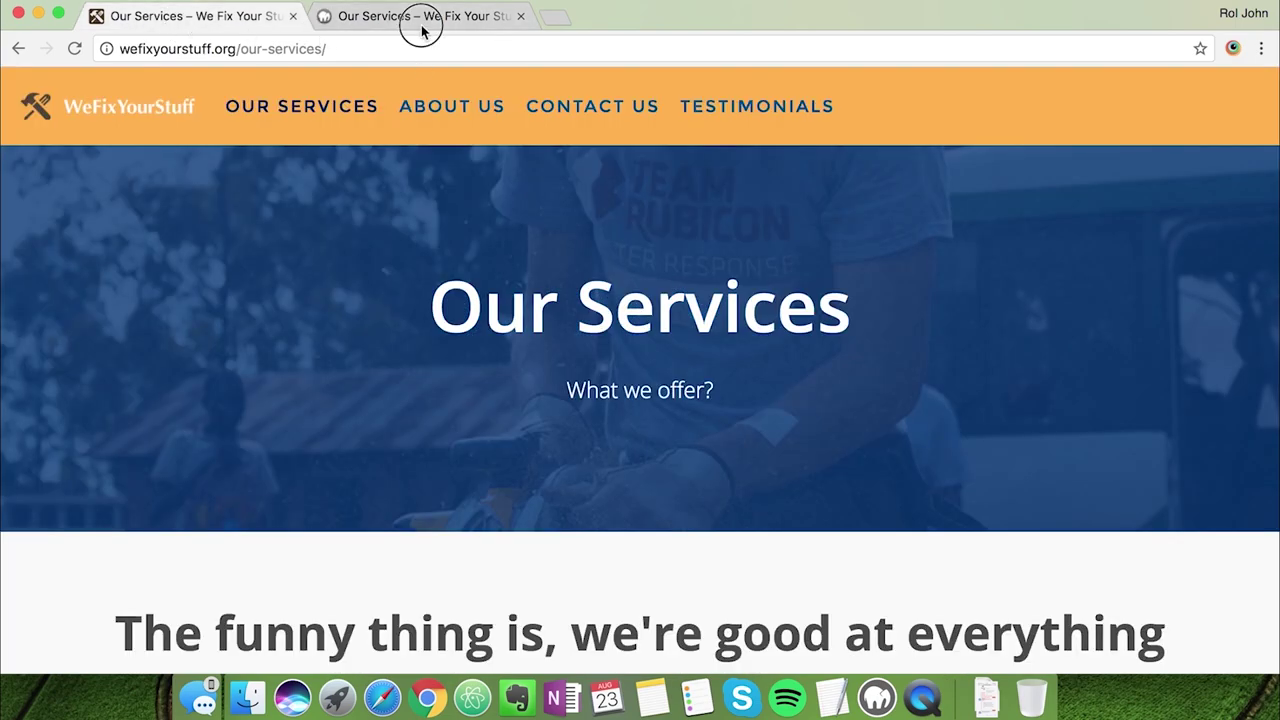
click(424, 30)
drag(981, 125, 483, 109)
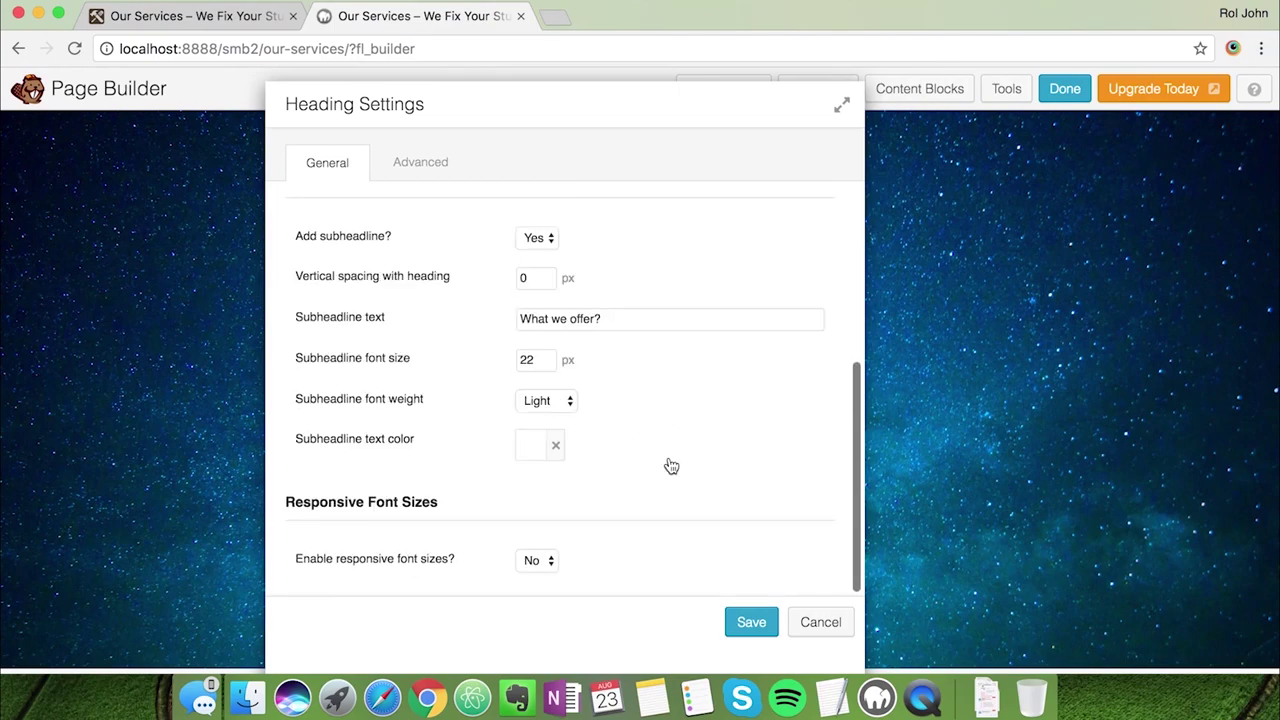
scroll(671, 466, up, 10)
Set the heading's top and bottom margins to 0 and save the module
click(398, 160)
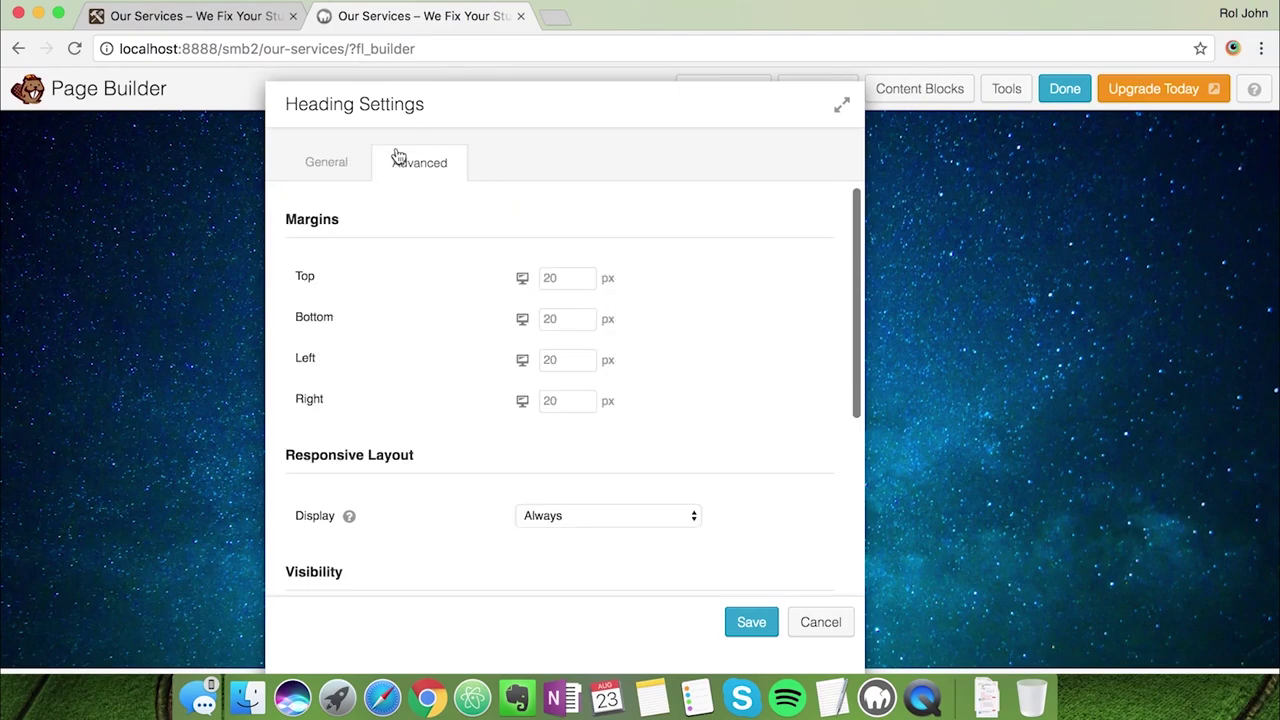
click(563, 285)
text(0)
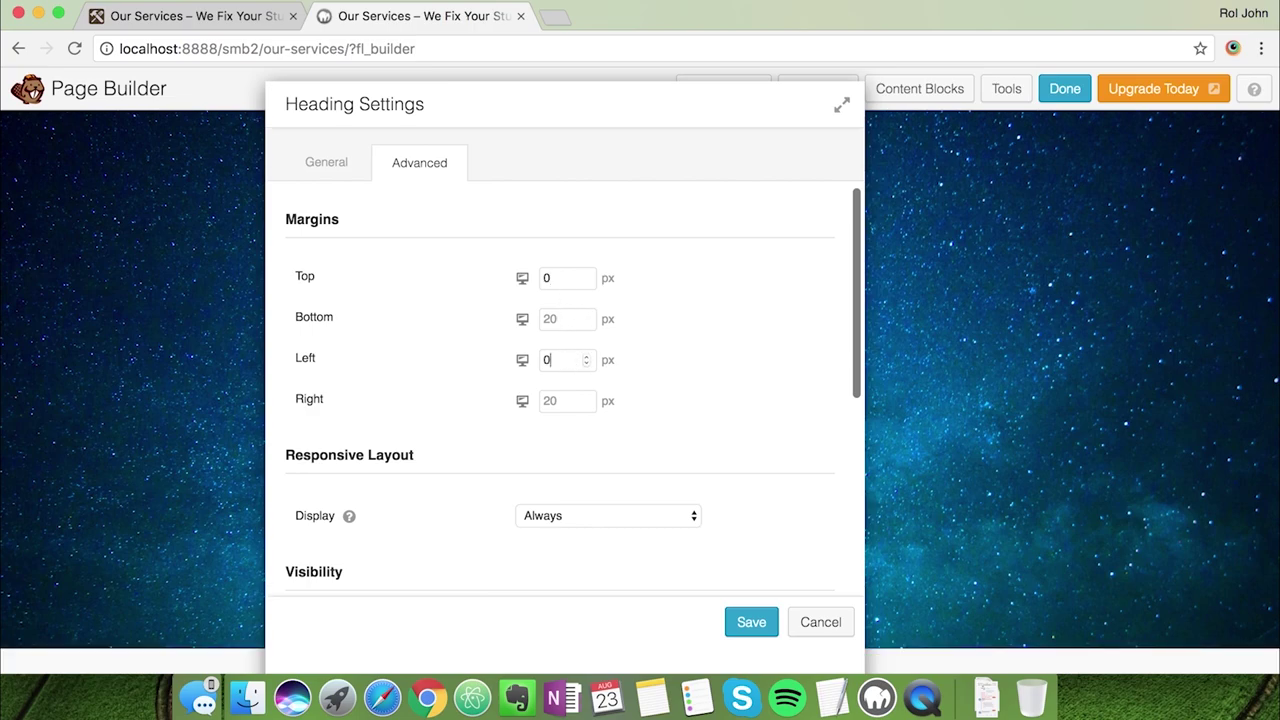
text(0)
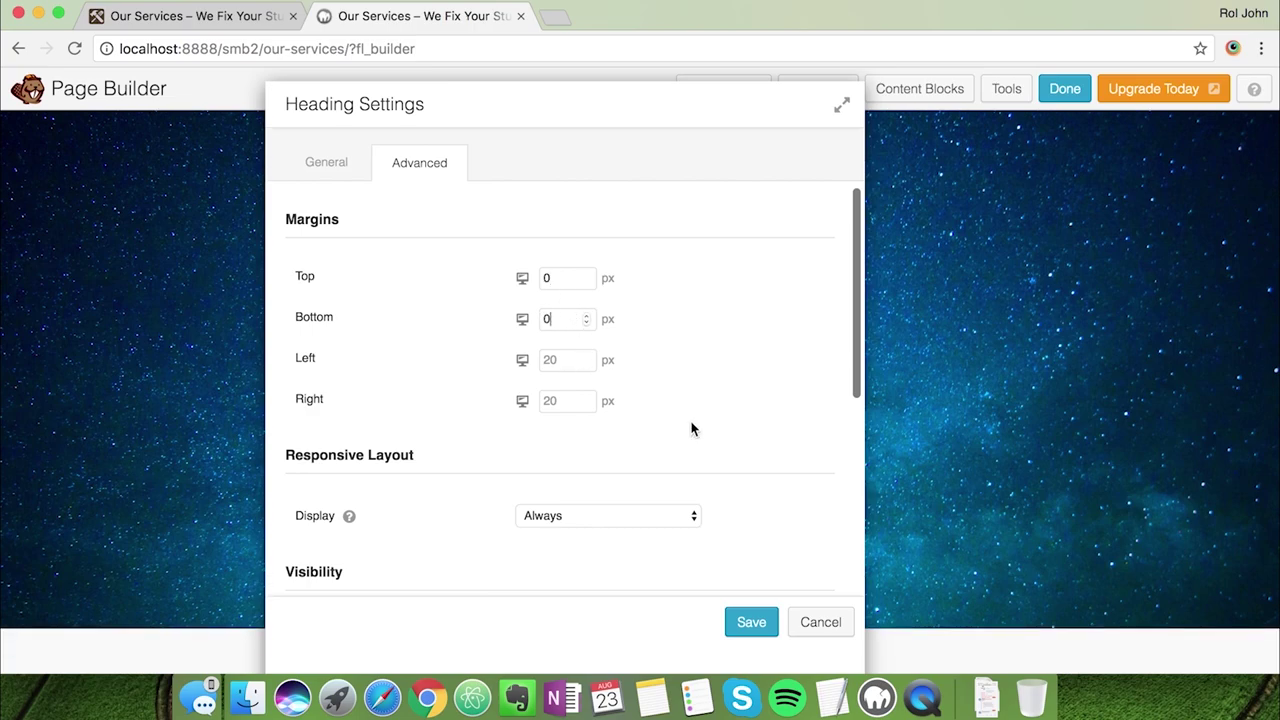
drag(563, 142, 605, 149)
scroll(684, 494, down, 5)
scroll(683, 491, up, 5)
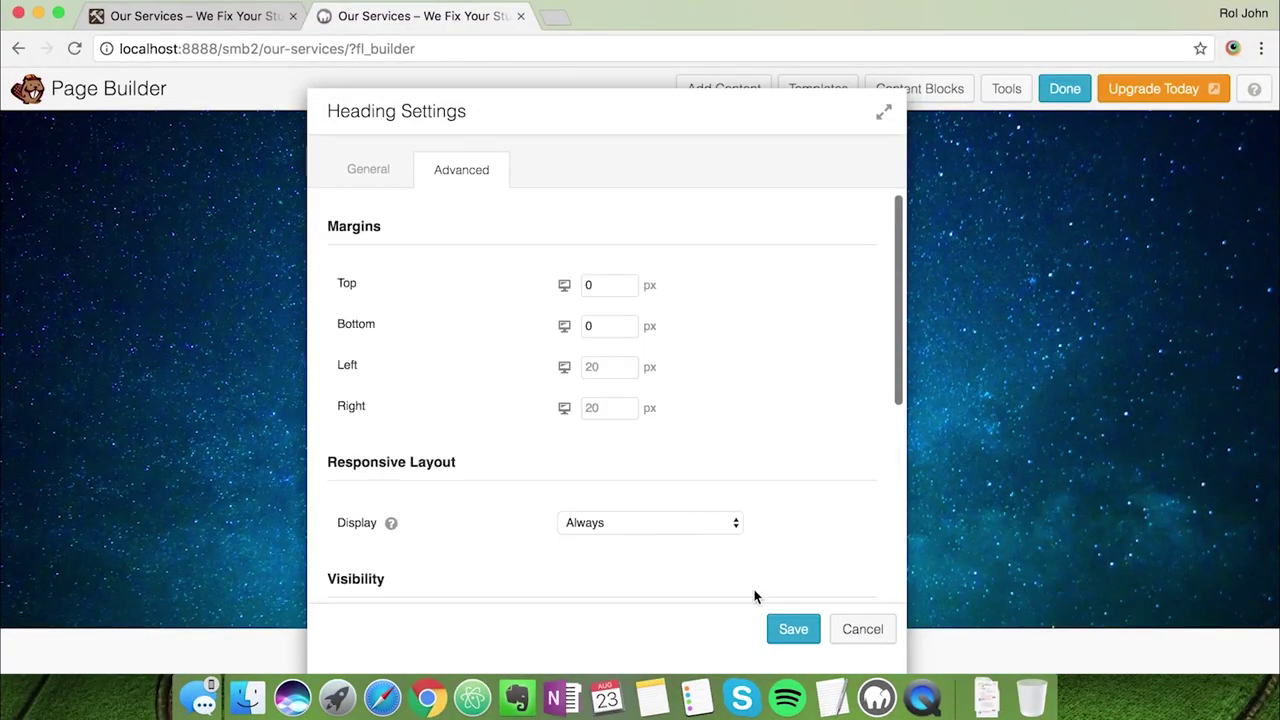
click(786, 629)
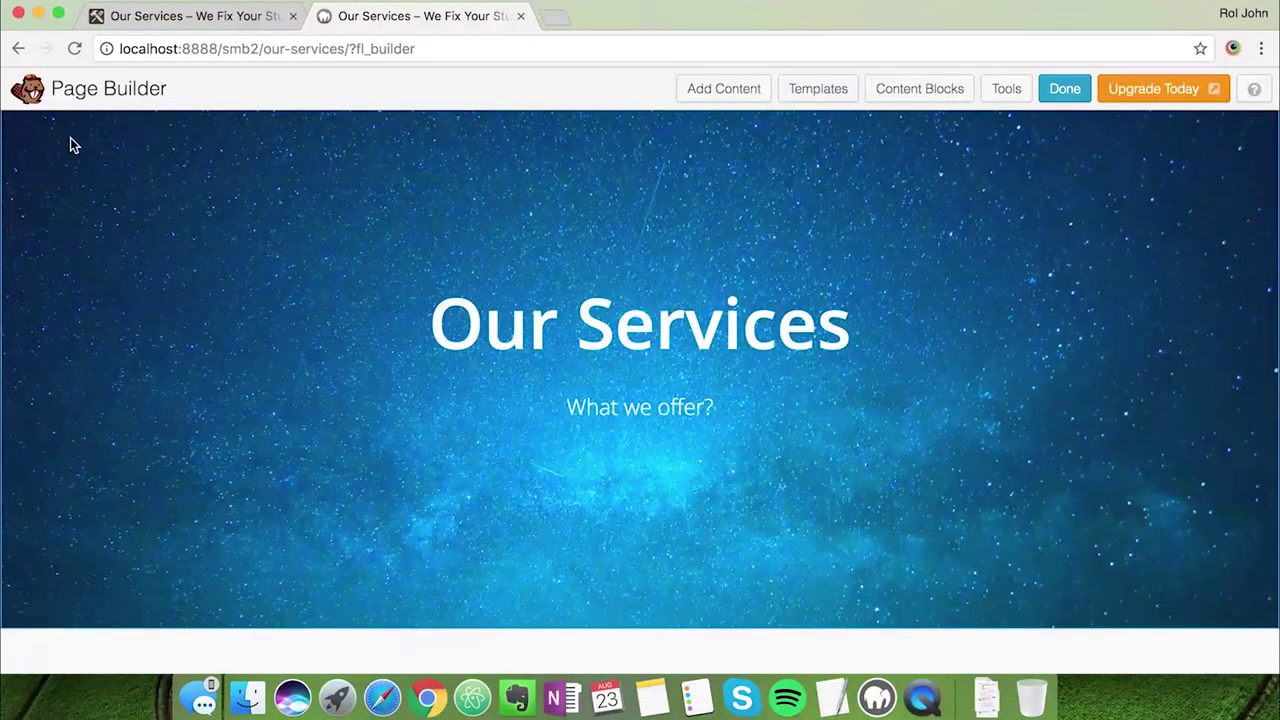
Set the hero row's background to the home-everyday photo
scroll(43, 239, up, 3)
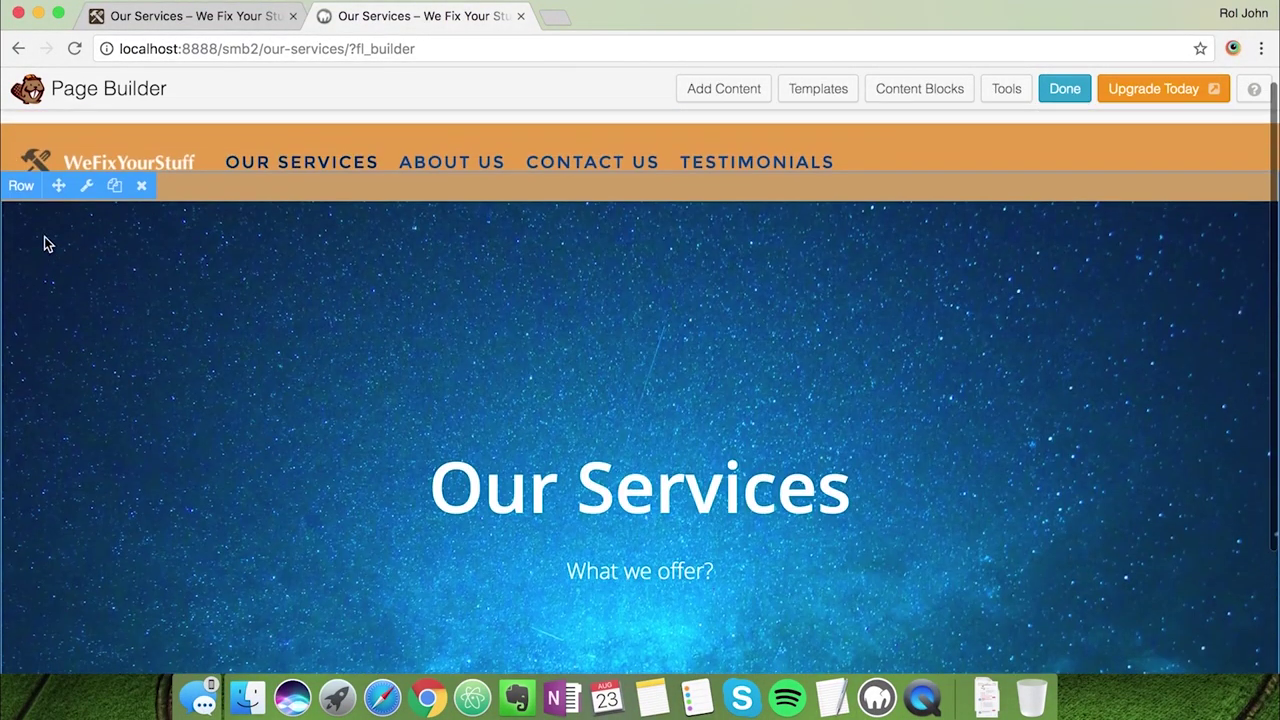
click(85, 191)
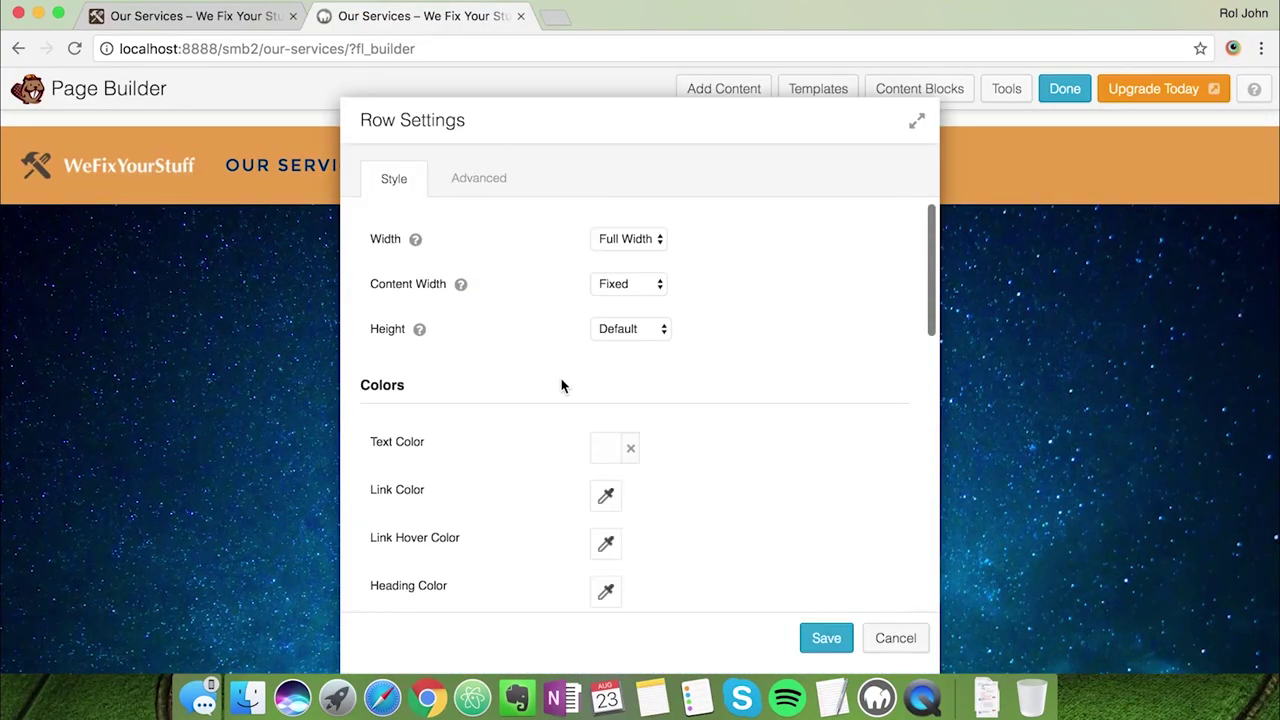
scroll(563, 383, down, 6)
click(614, 394)
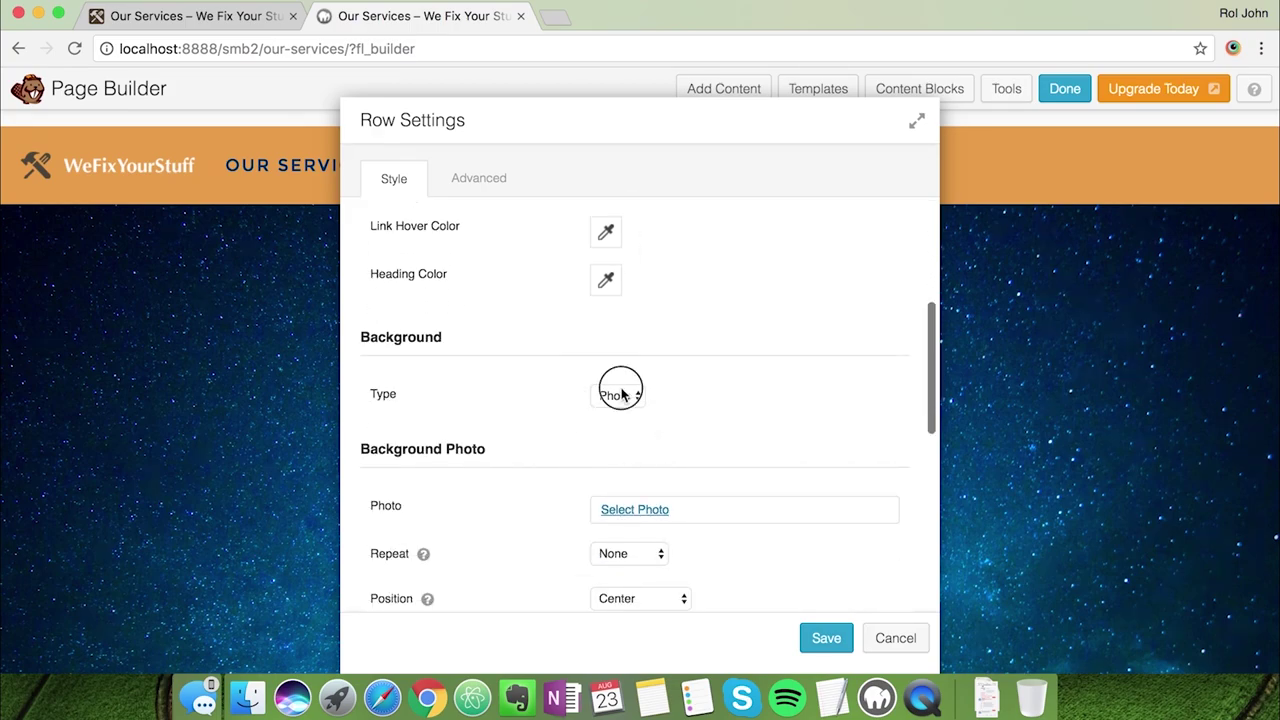
click(733, 424)
click(655, 510)
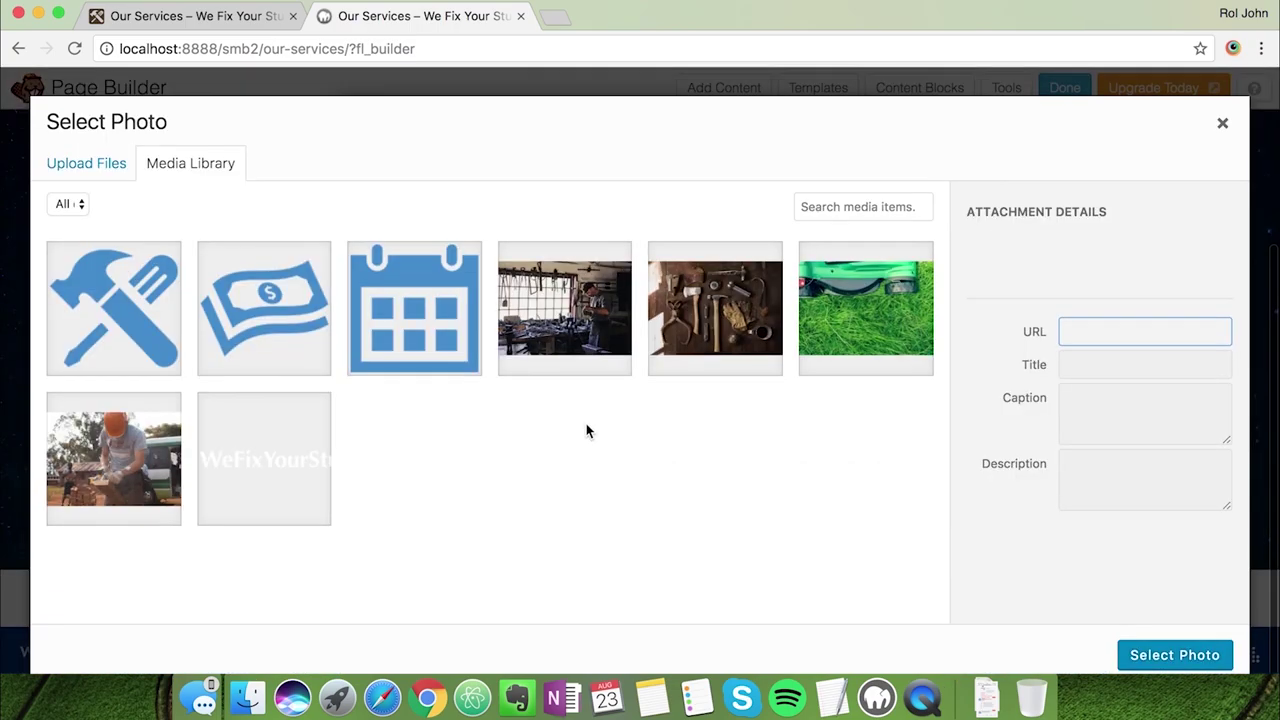
click(85, 514)
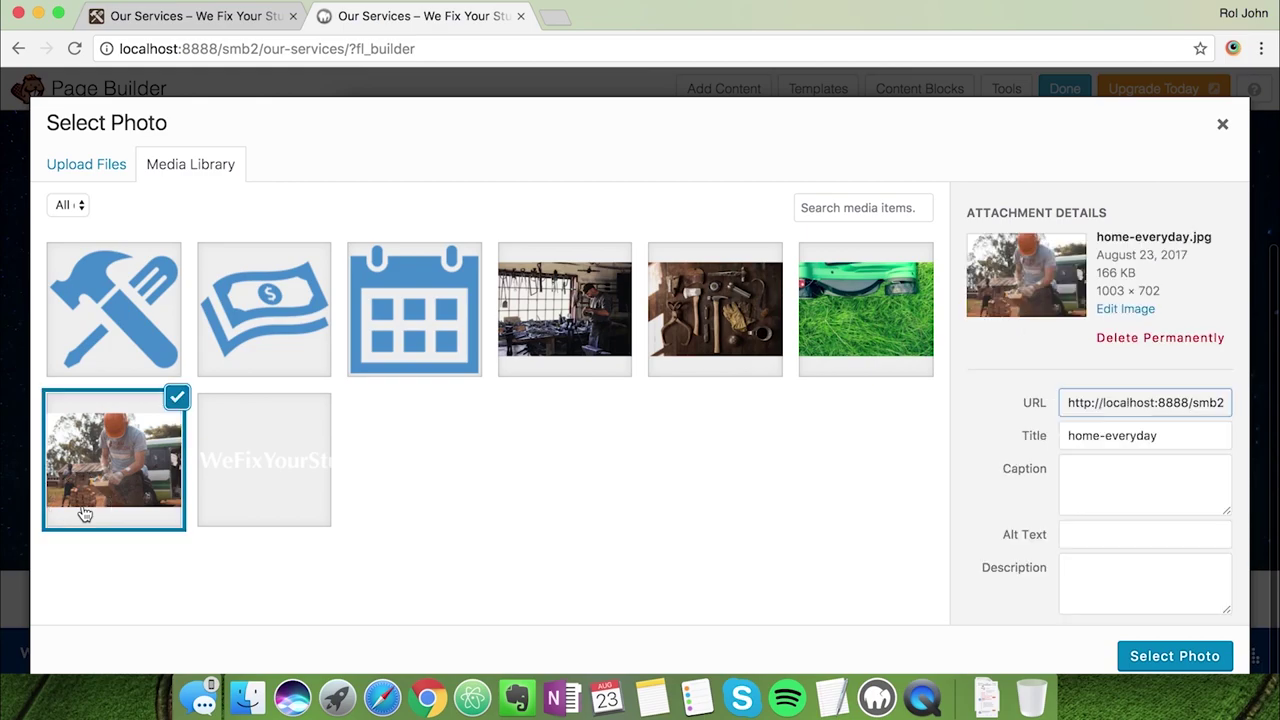
click(1135, 660)
Give the background photo a #003077 navy overlay at 80% opacity
click(832, 697)
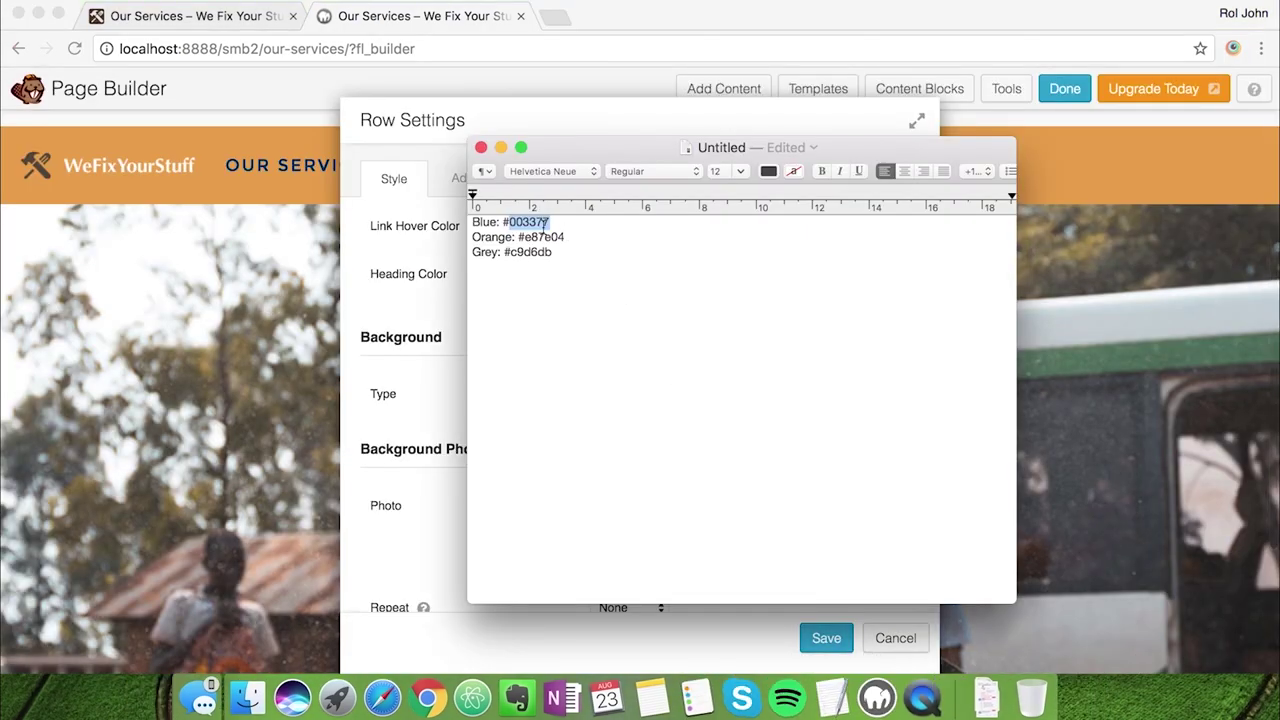
key(super+Tab)
scroll(533, 504, down, 10)
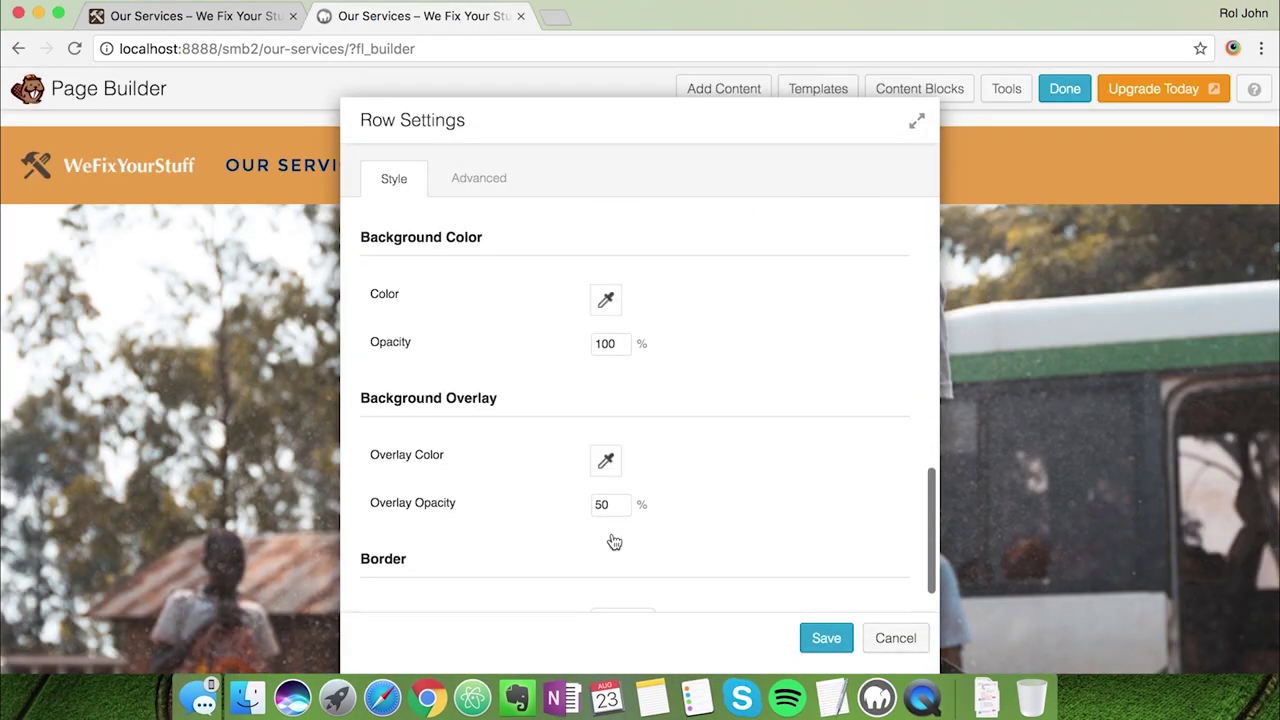
click(605, 418)
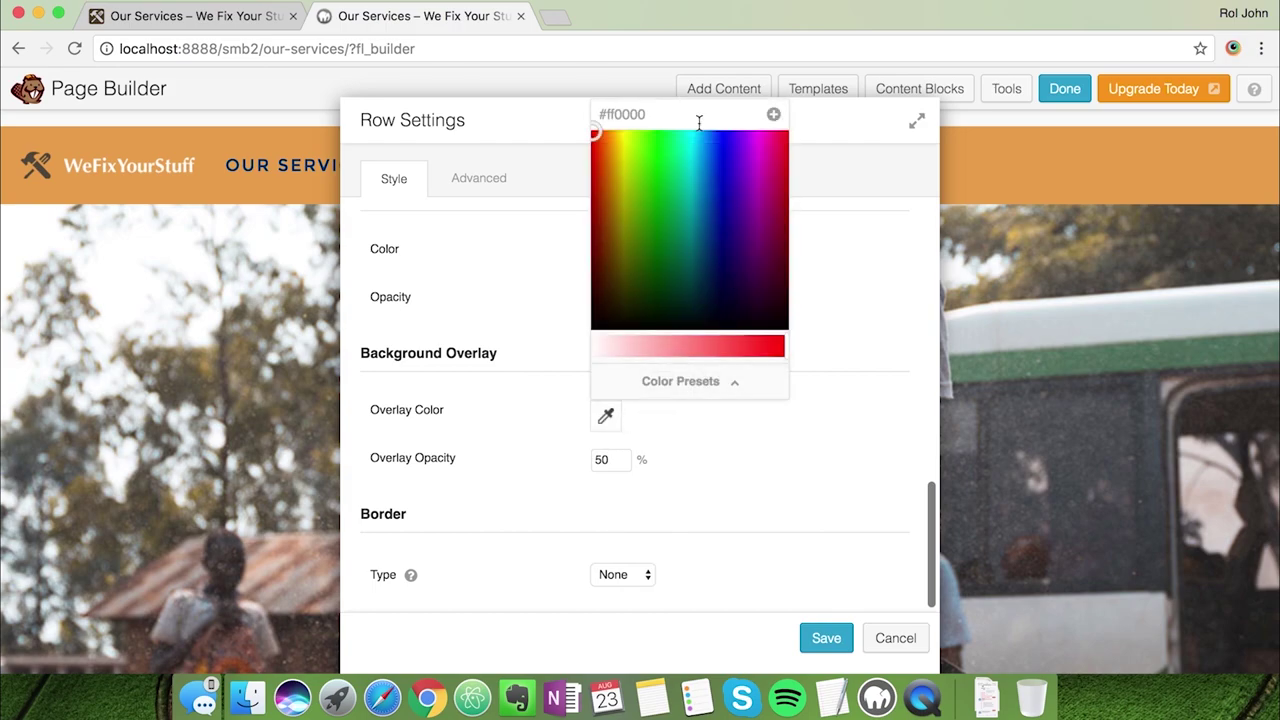
double_click(632, 114)
text(003077)
click(749, 429)
click(617, 458)
key(BackSpace)
key(BackSpace)
text(80)
click(713, 519)
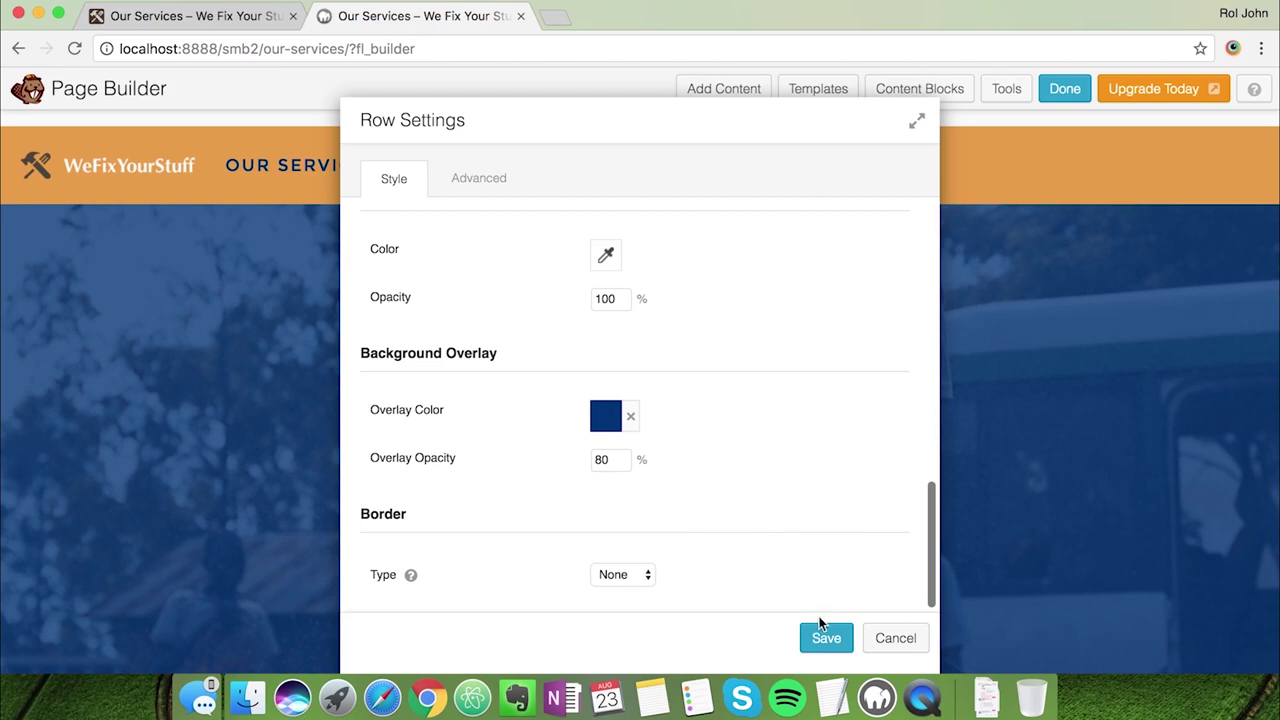
click(474, 180)
Try 80 px top and 160 px bottom padding on the hero row, checking the live page
scroll(525, 446, up, 1)
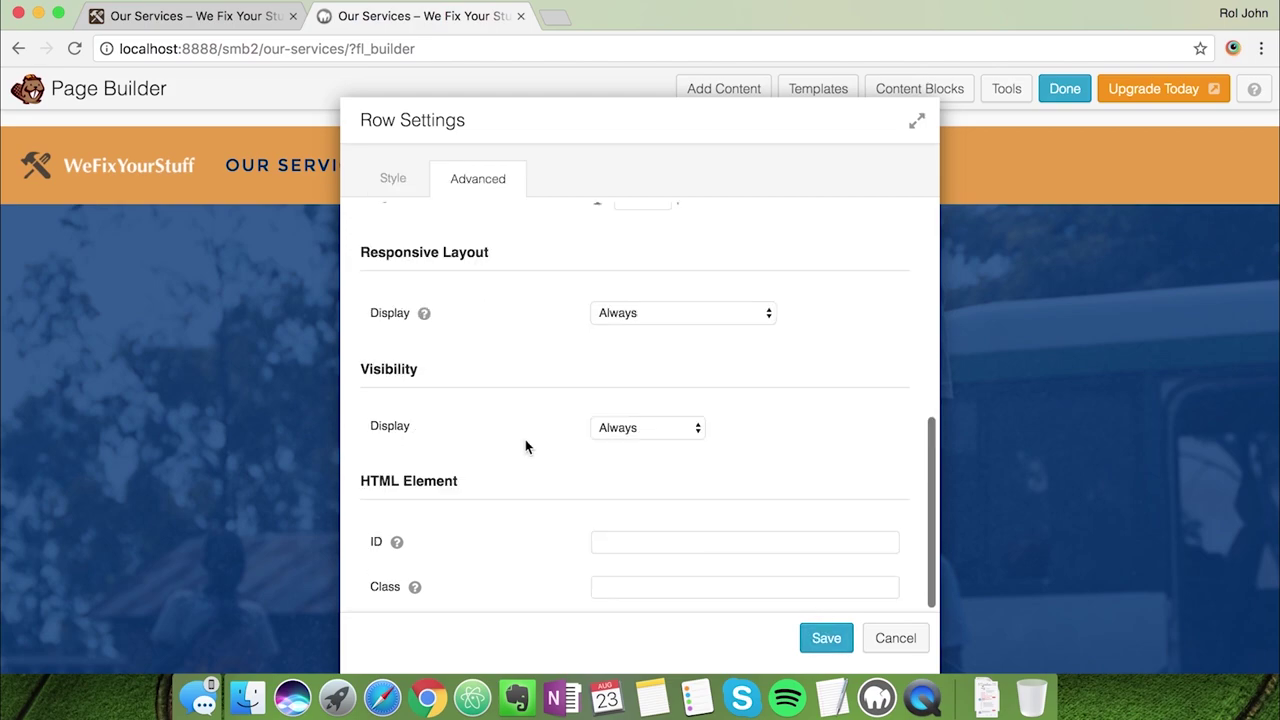
scroll(525, 446, up, 10)
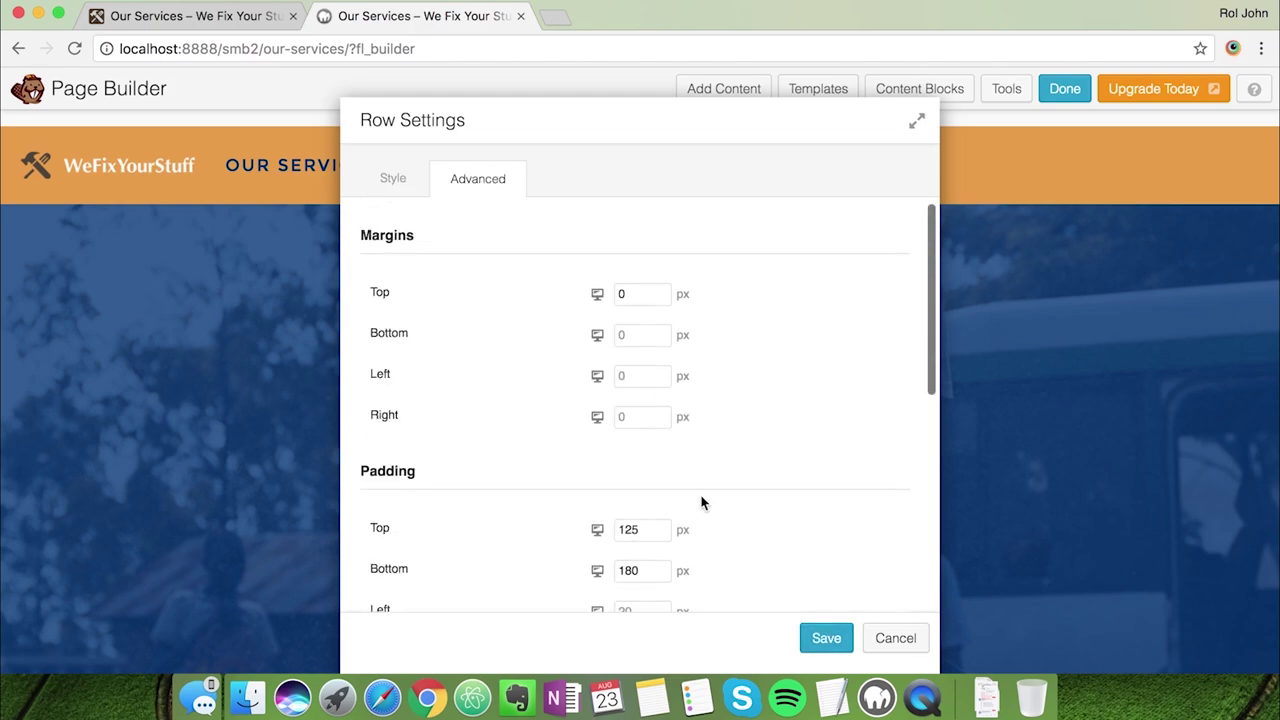
scroll(701, 502, down, 2)
drag(650, 469, 558, 472)
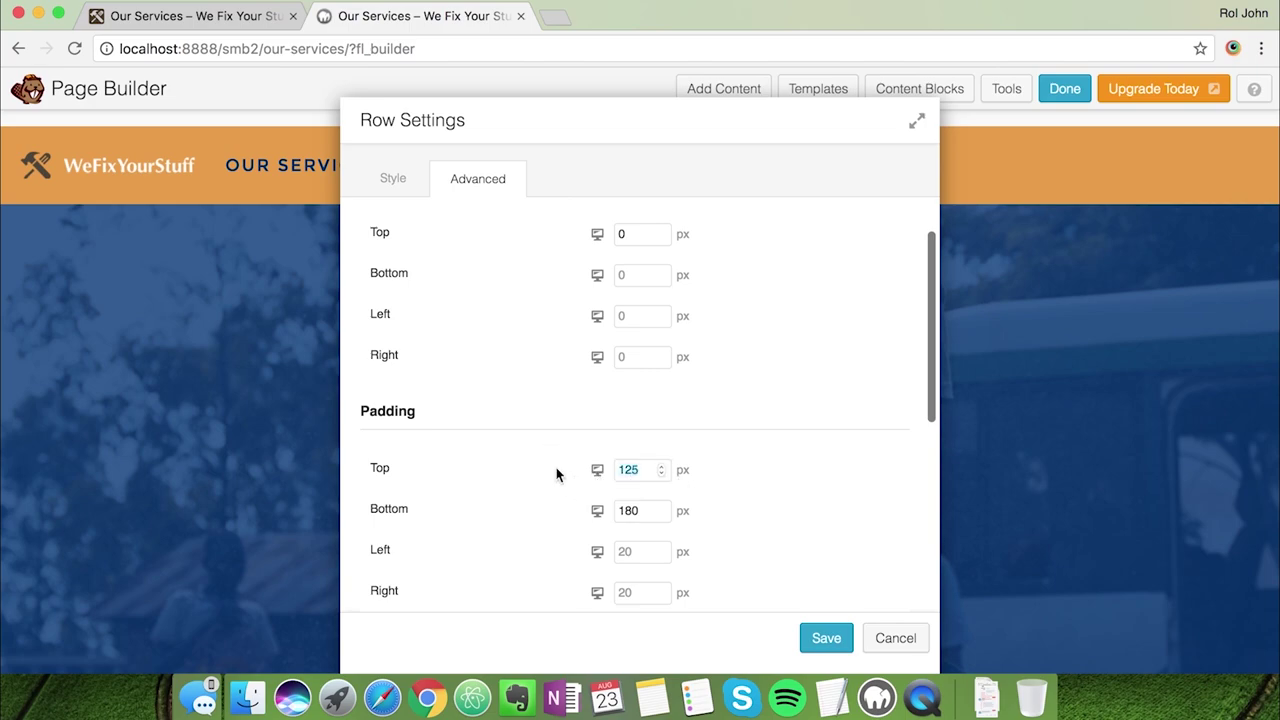
text(80)
key(Tab)
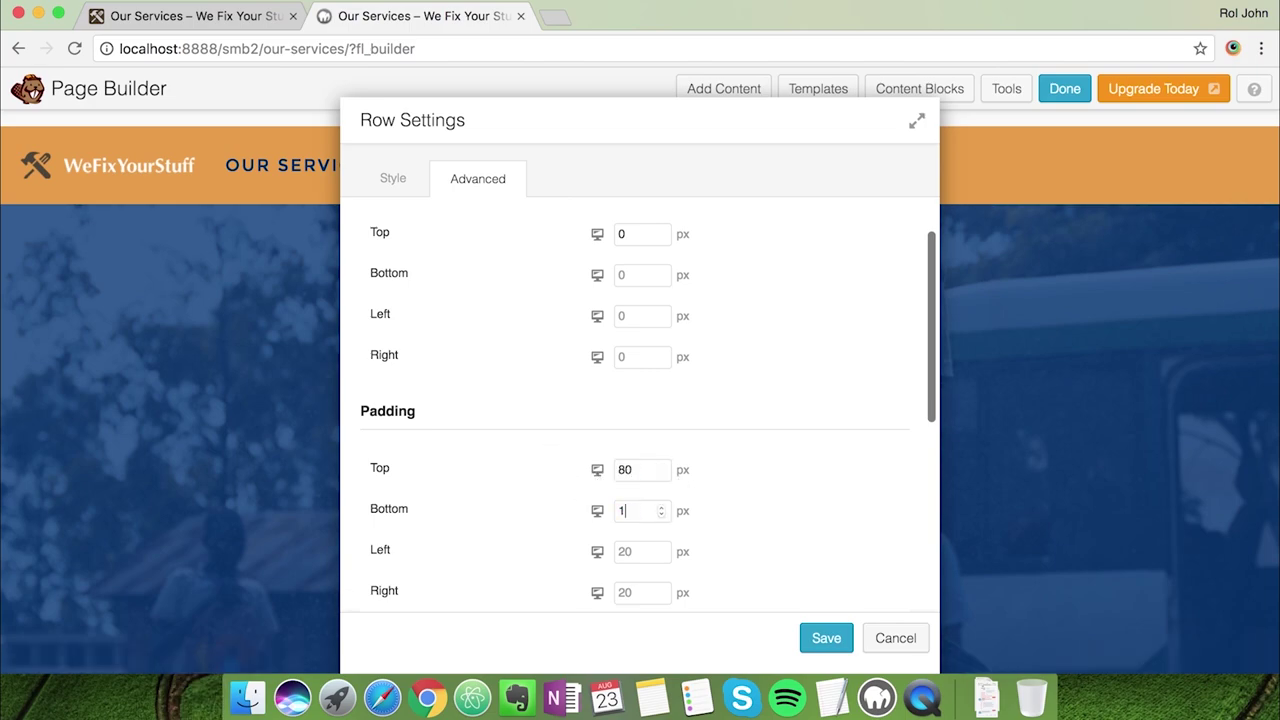
text(160)
drag(686, 117, 1083, 89)
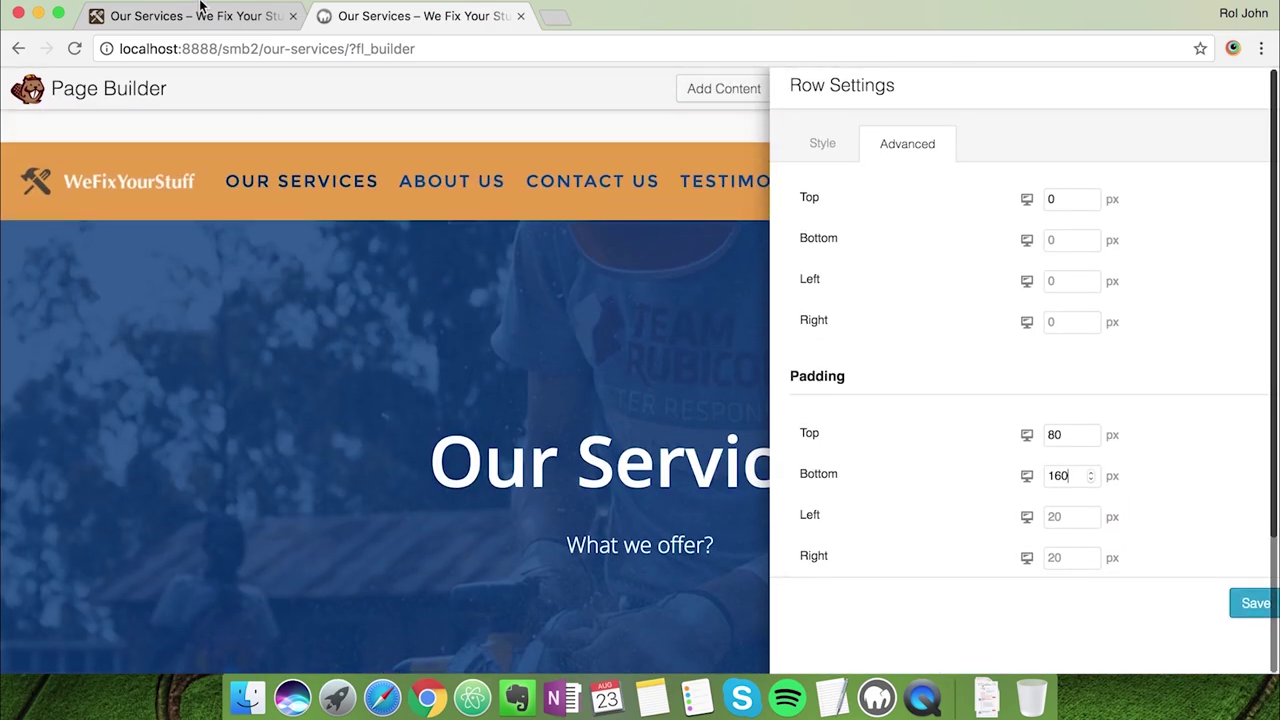
click(195, 16)
click(381, 18)
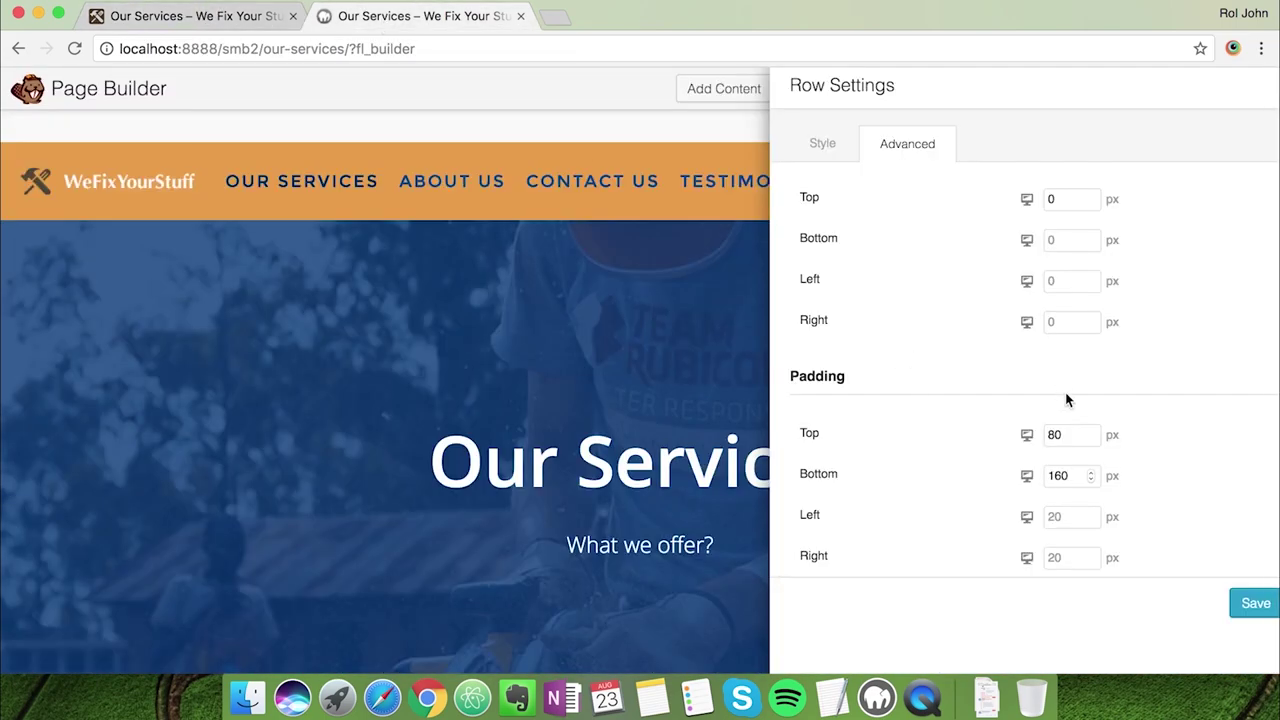
Change the hero row padding to 0 px top and 80 px bottom
drag(1074, 441, 980, 437)
text(40)
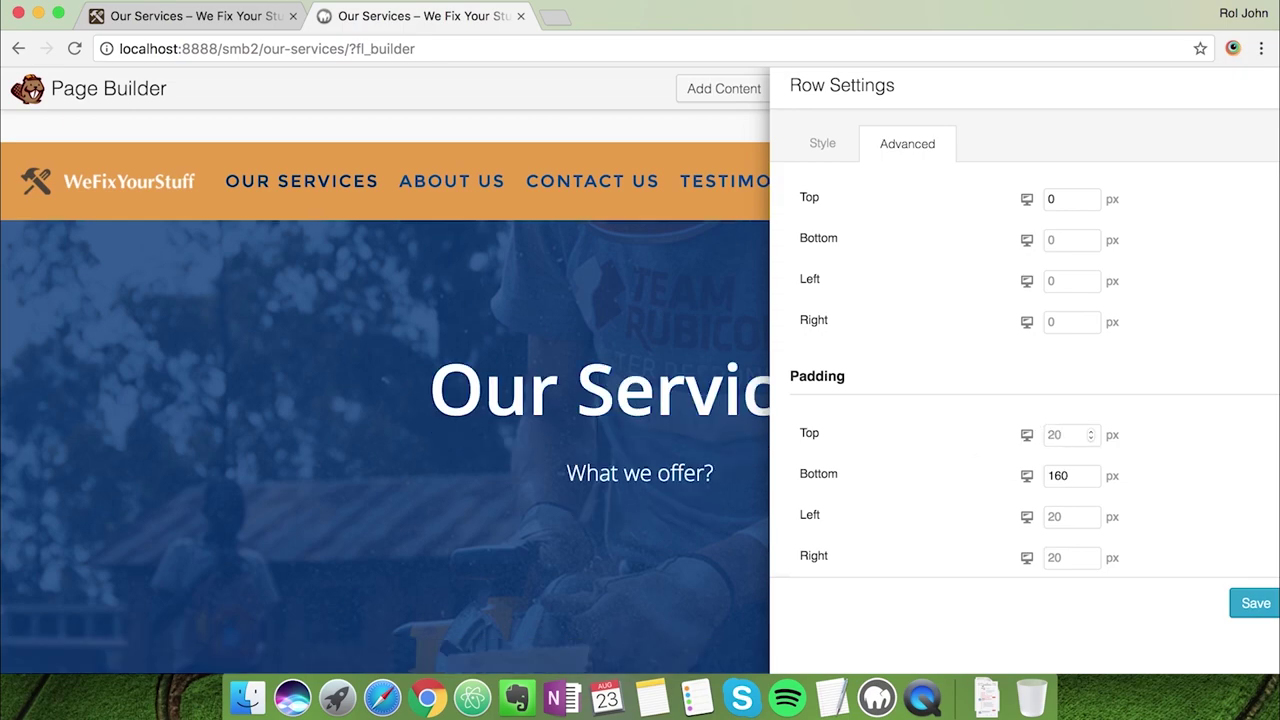
key(BackSpace)
key(BackSpace)
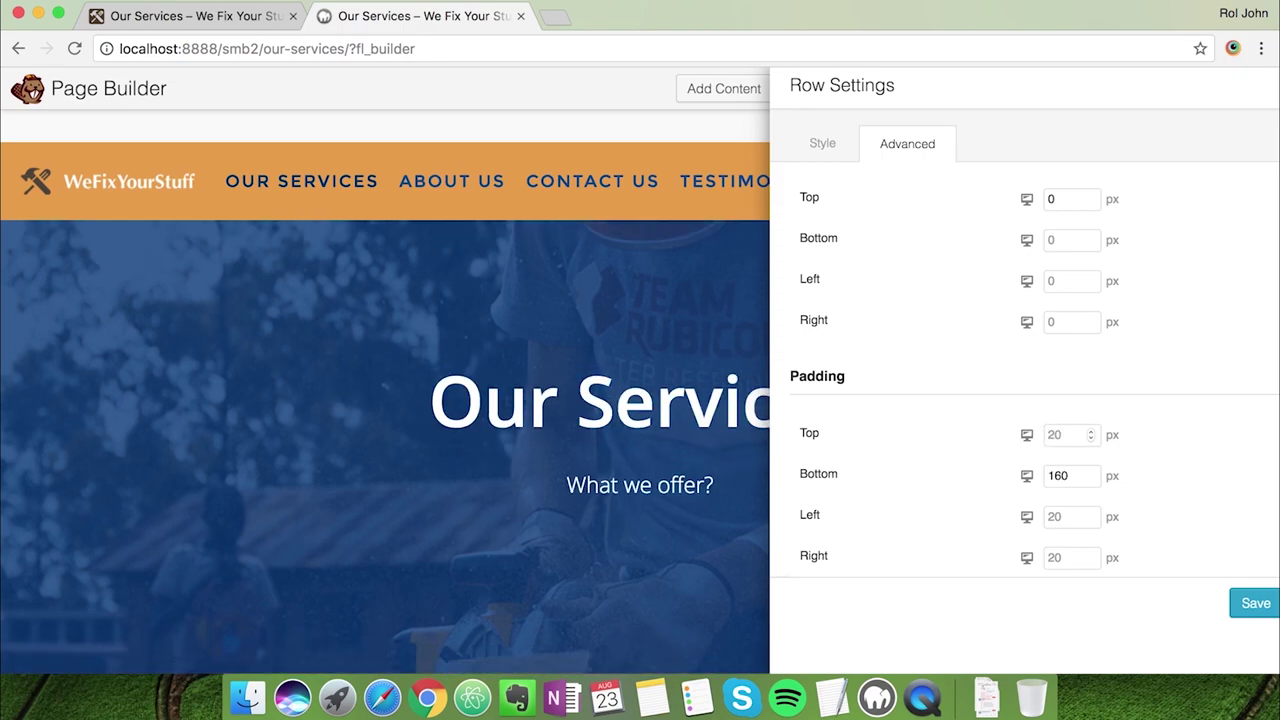
text(0)
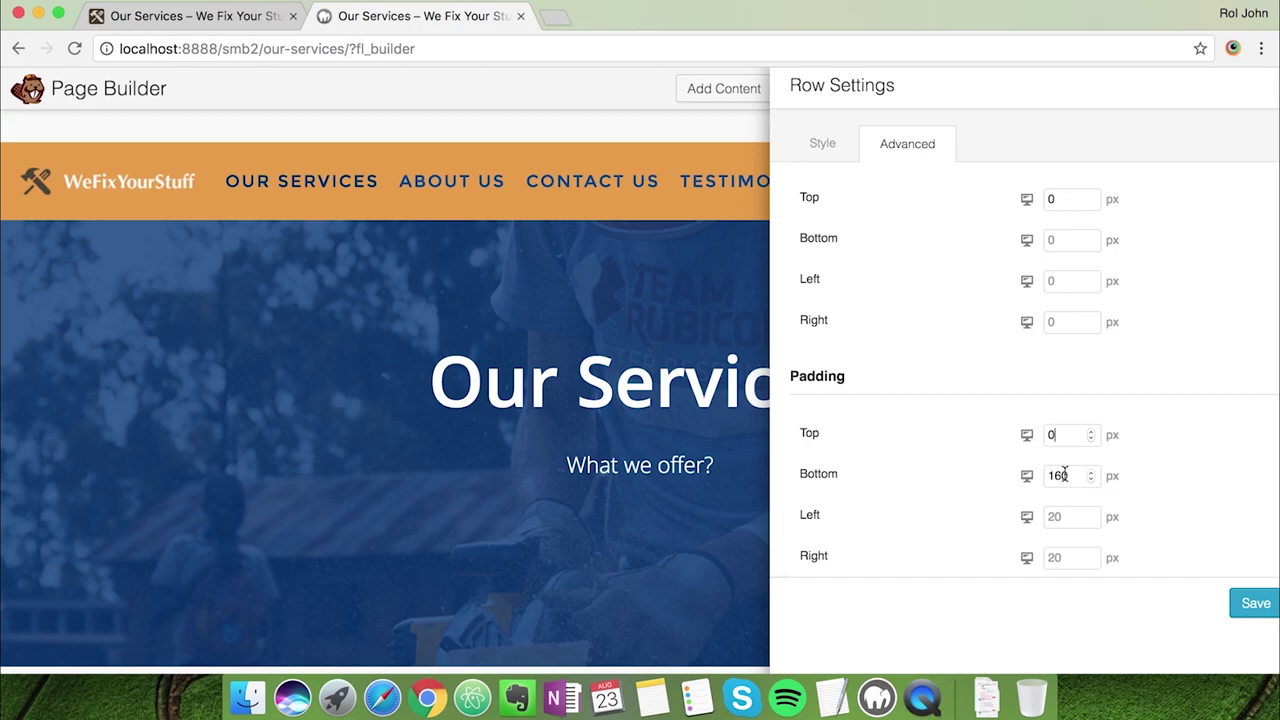
drag(1064, 472, 995, 480)
text(80)
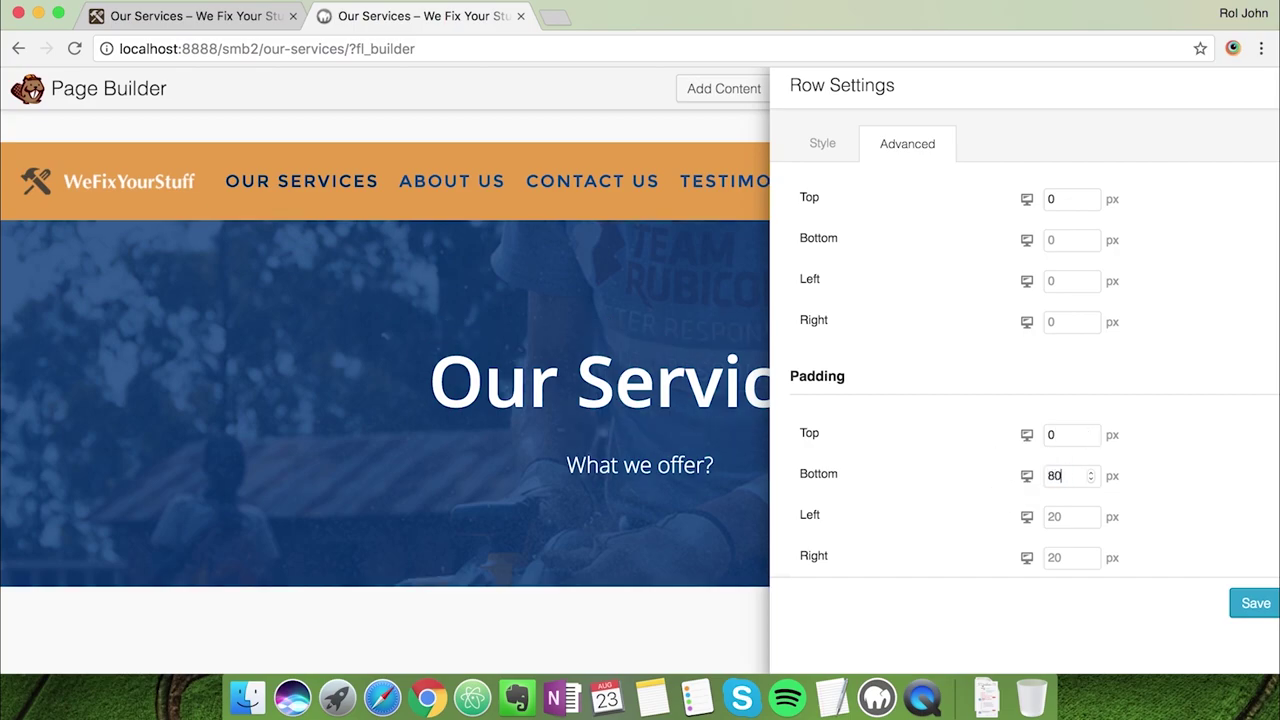
click(250, 22)
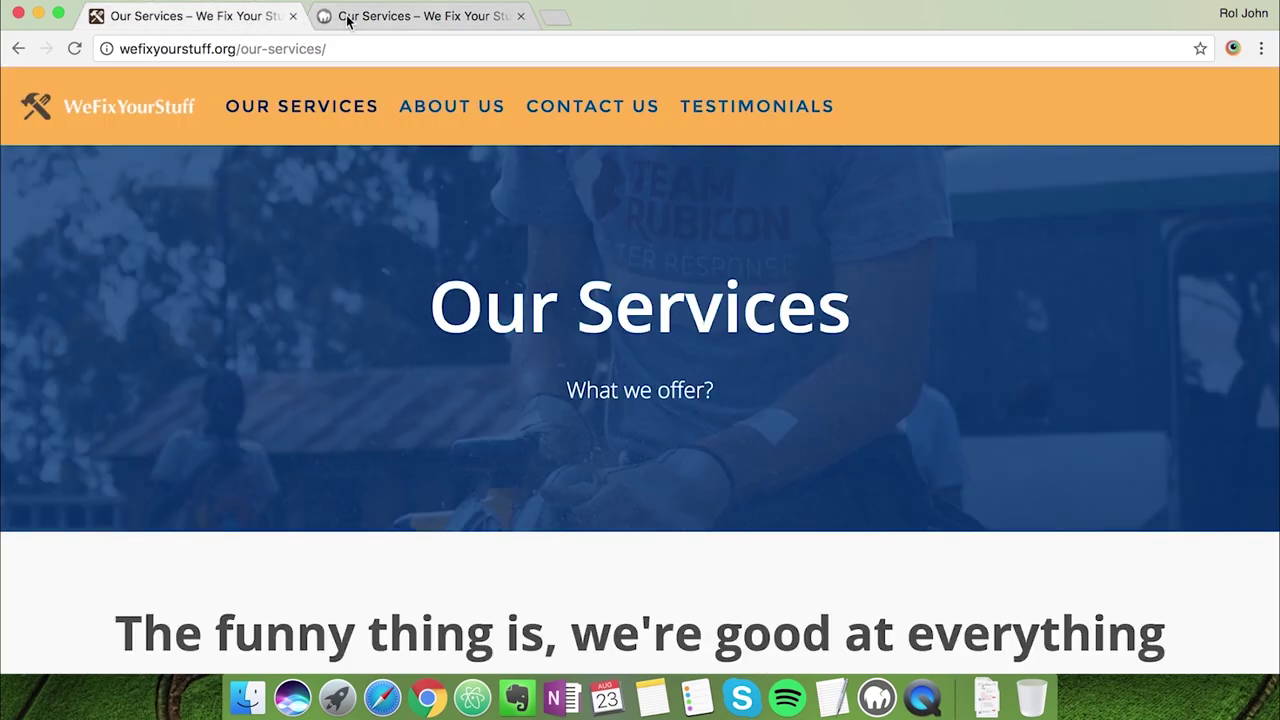
click(348, 20)
Correct the bottom padding to 100 px and save the row settings
drag(1050, 475, 995, 471)
text(100)
key(BackSpace)
key(BackSpace)
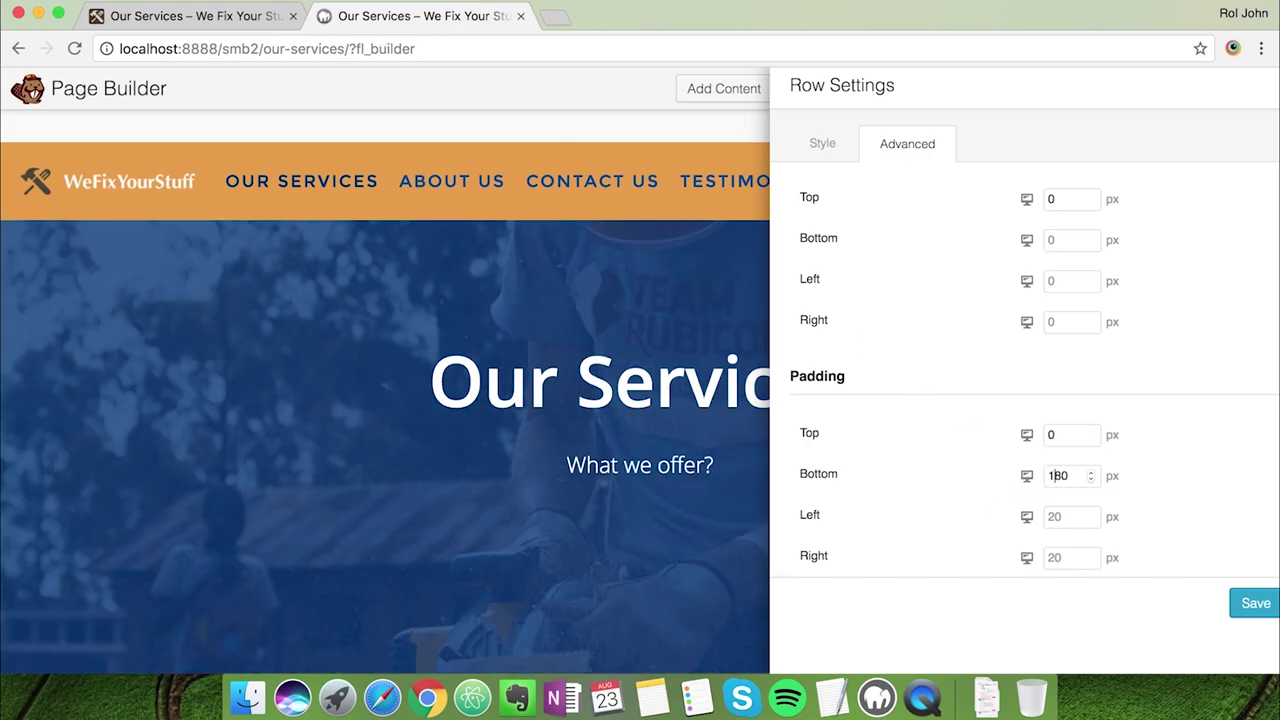
key(Delete)
text(0)
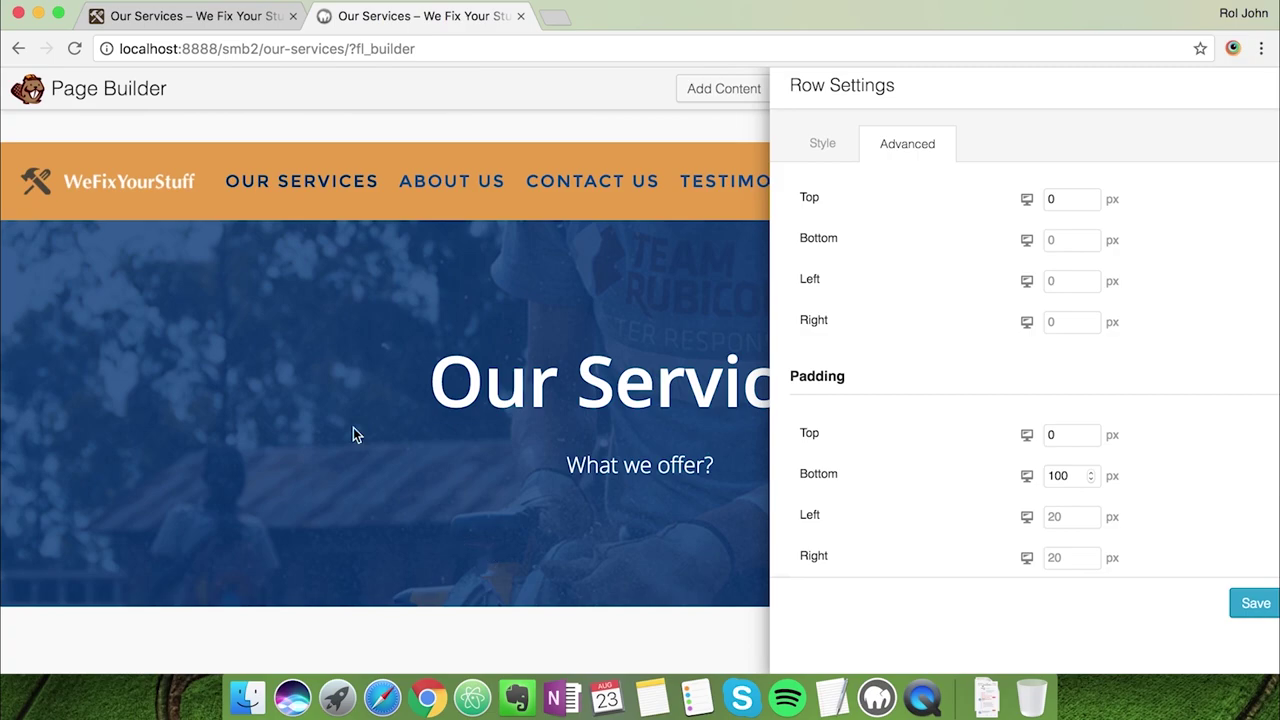
click(190, 16)
click(374, 20)
scroll(463, 291, down, 1)
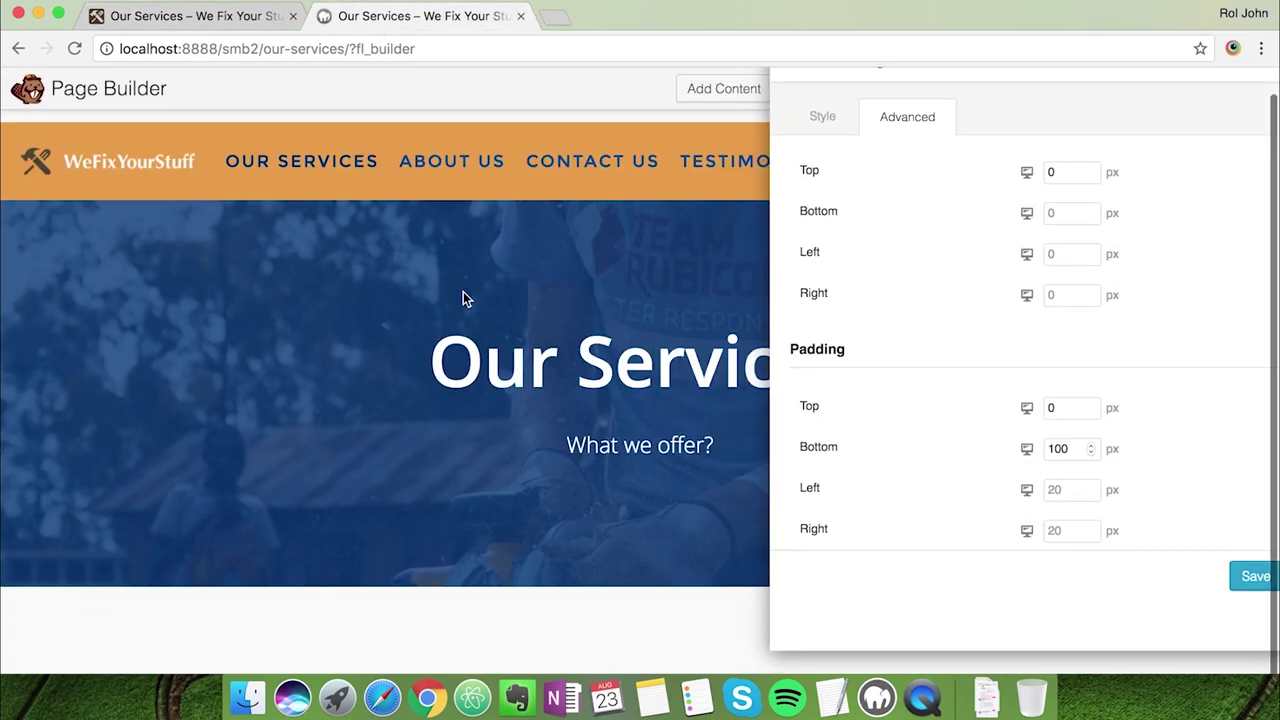
click(281, 30)
click(414, 29)
scroll(1066, 529, down, 3)
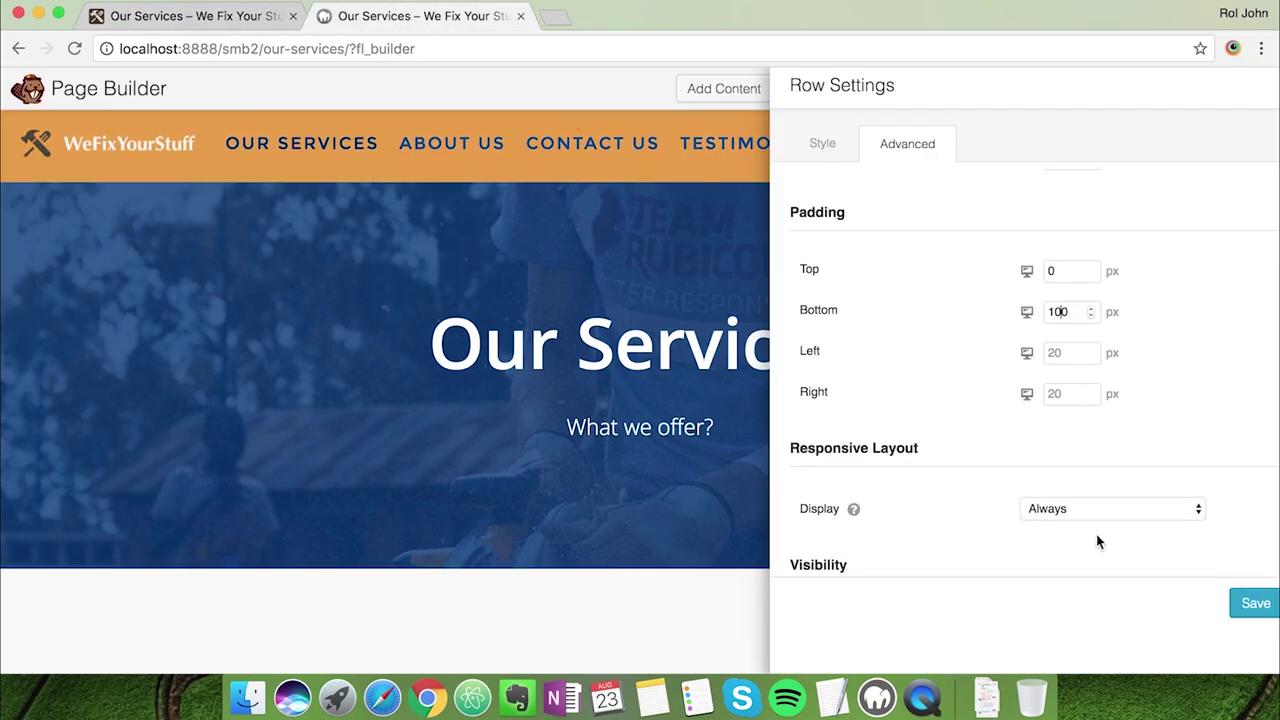
click(1250, 603)
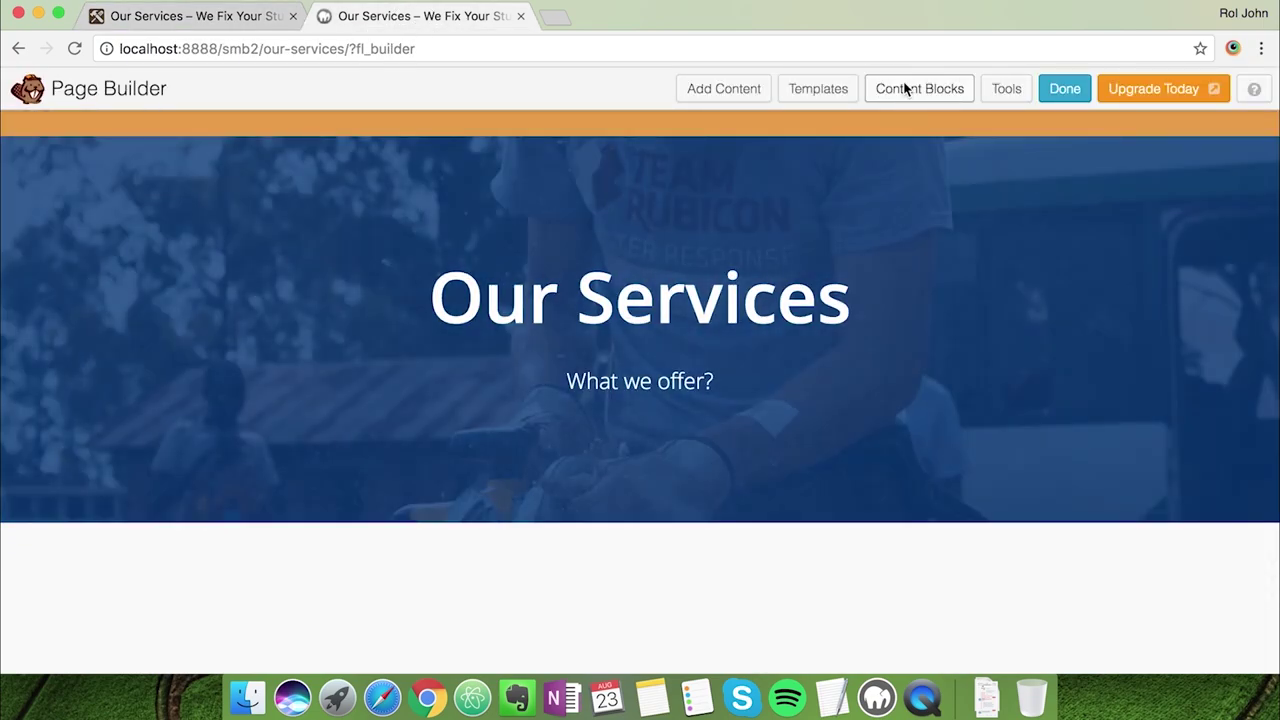
Insert the 6 Text Boxes content block below the hero row
click(905, 90)
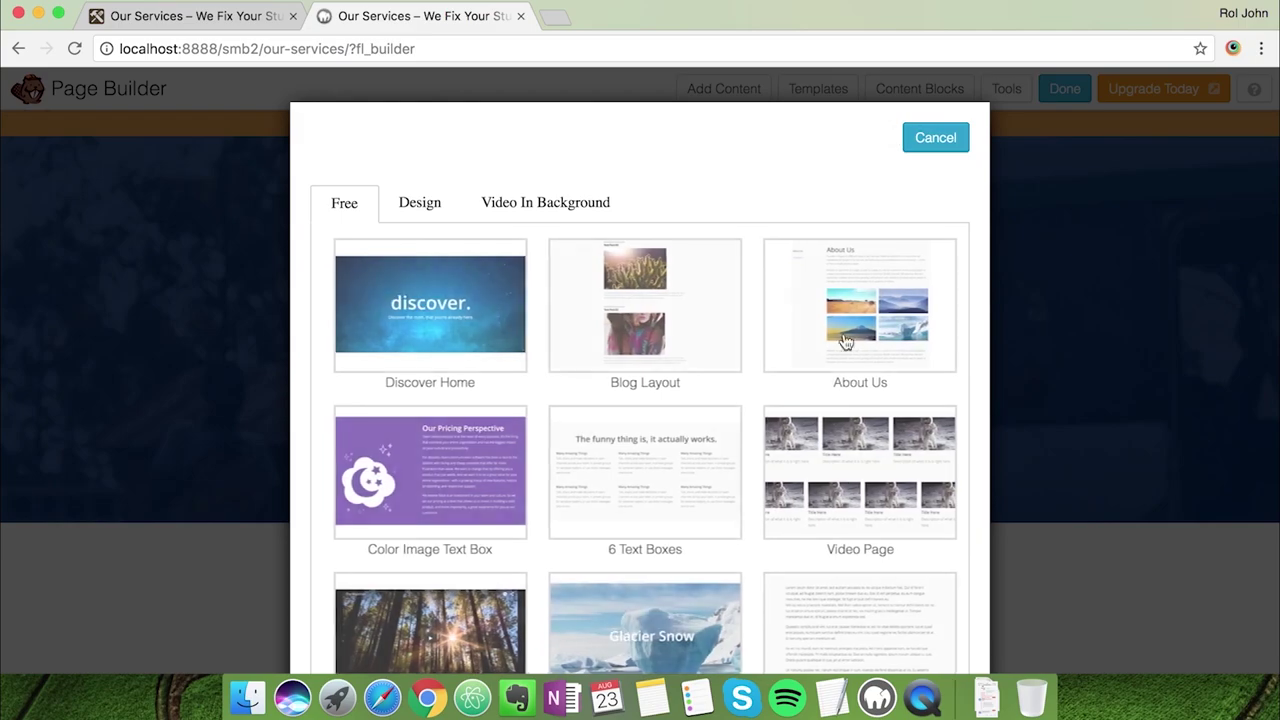
scroll(843, 366, down, 2)
right_click(848, 365)
click(688, 365)
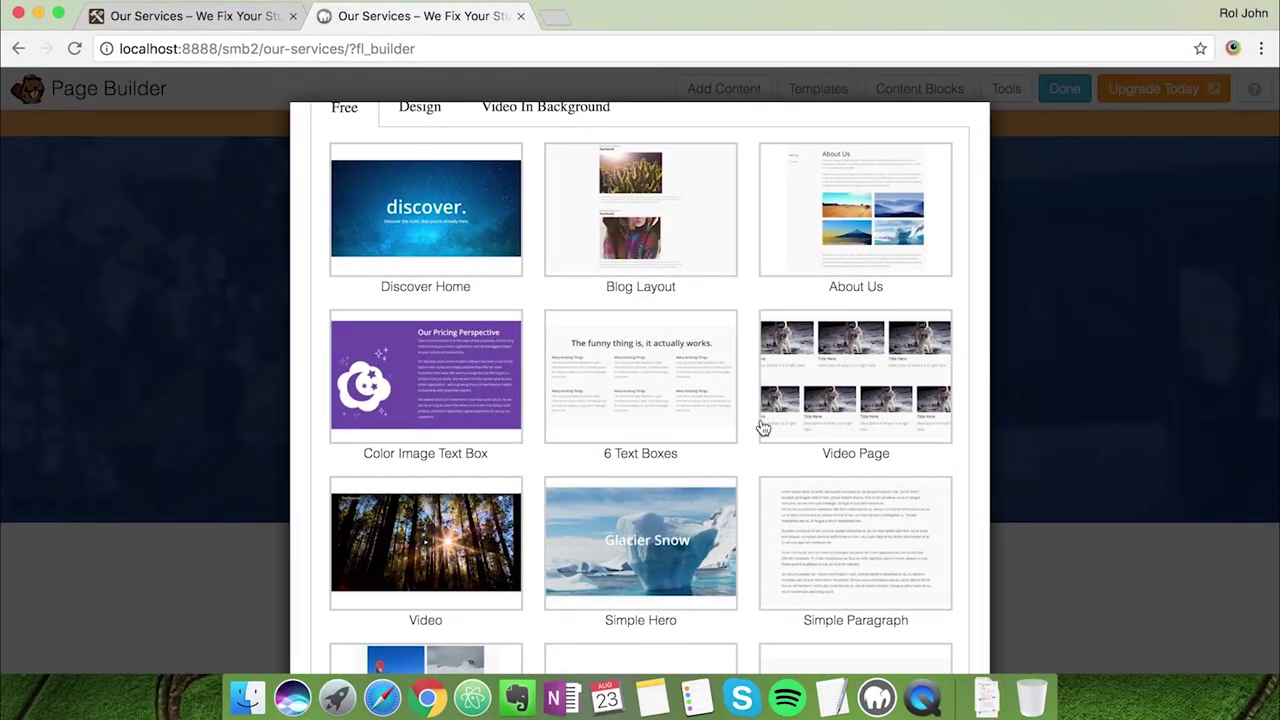
scroll(775, 460, down, 1)
click(645, 358)
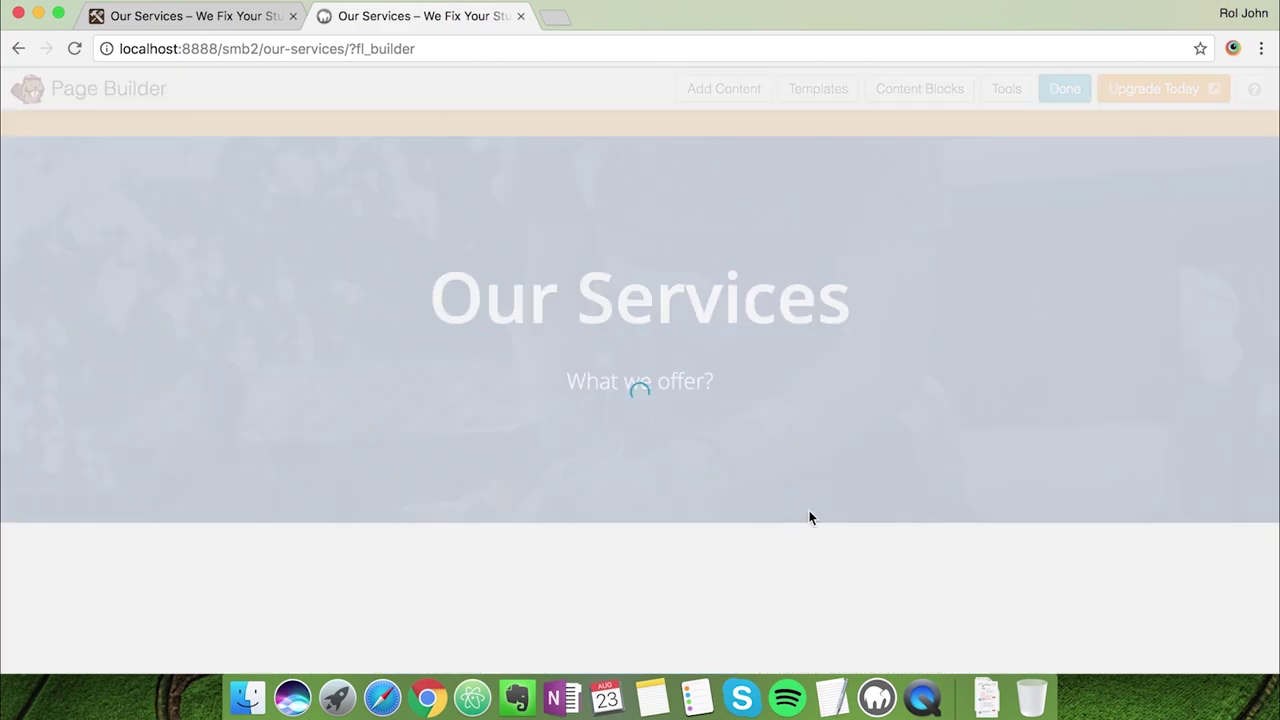
scroll(709, 609, down, 5)
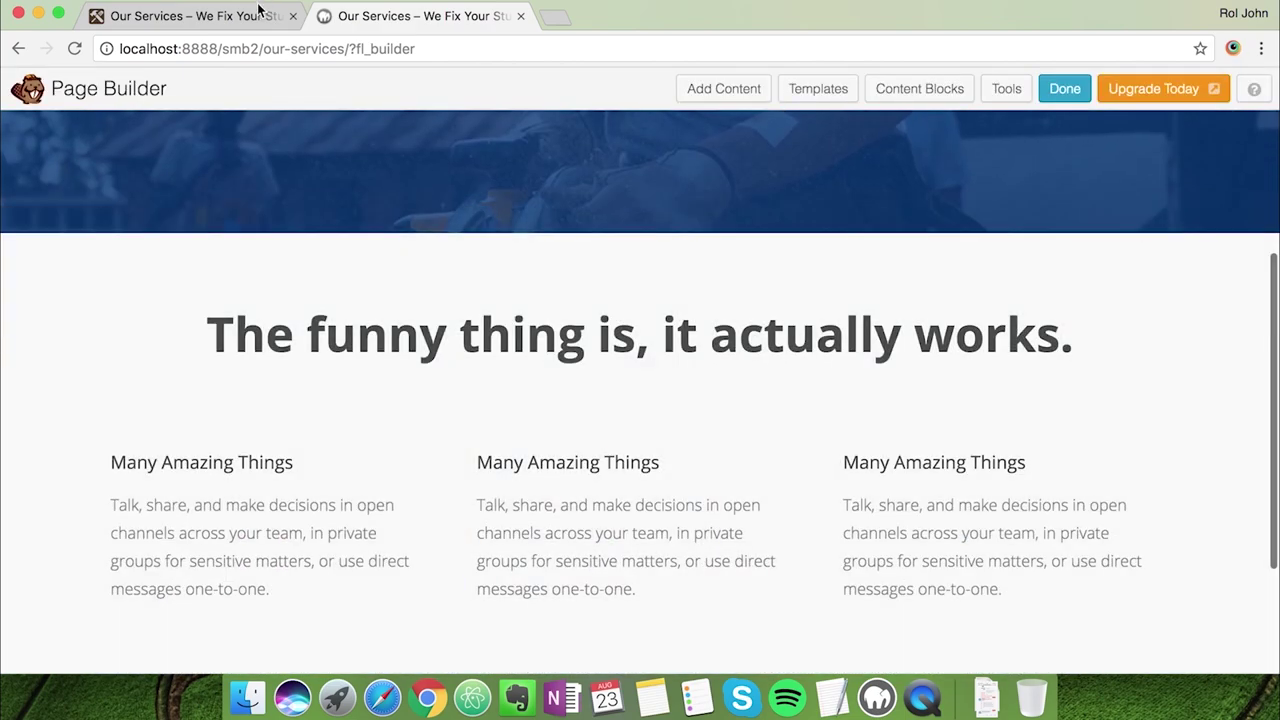
Select the 'we're good at everything' heading on the live Our Services page
click(258, 12)
scroll(403, 358, down, 5)
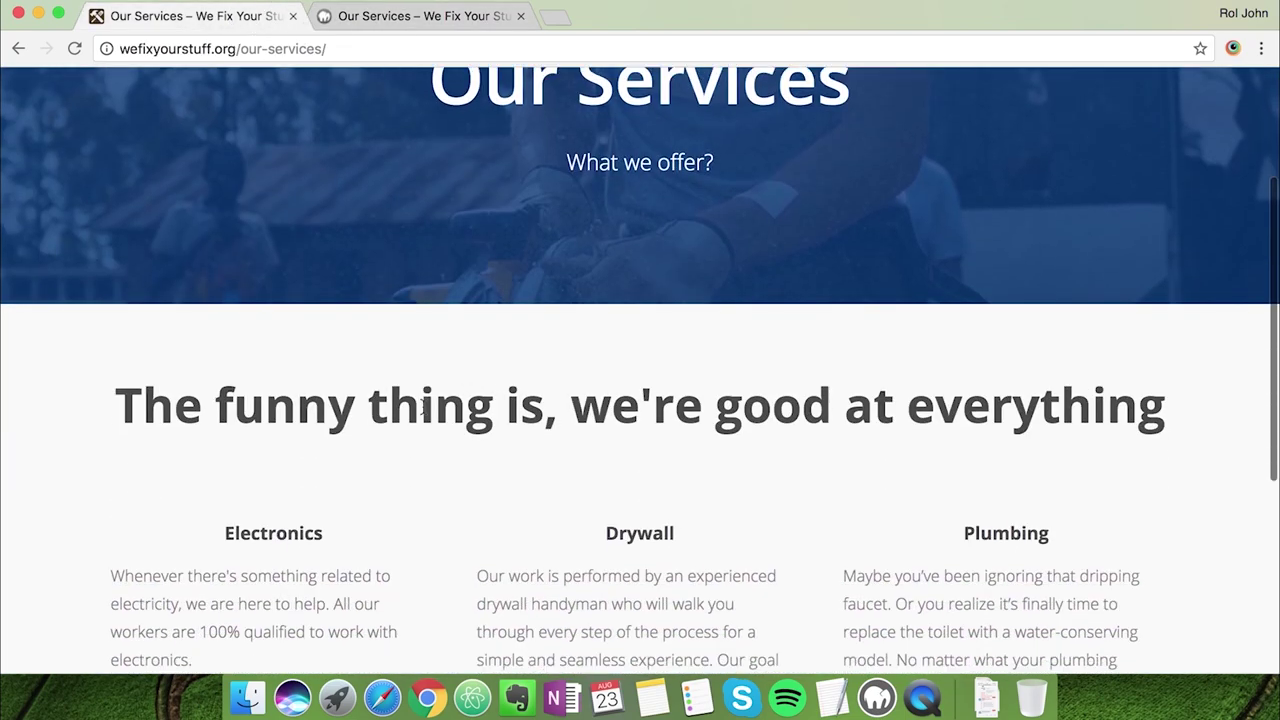
triple_click(237, 381)
key(super+c)
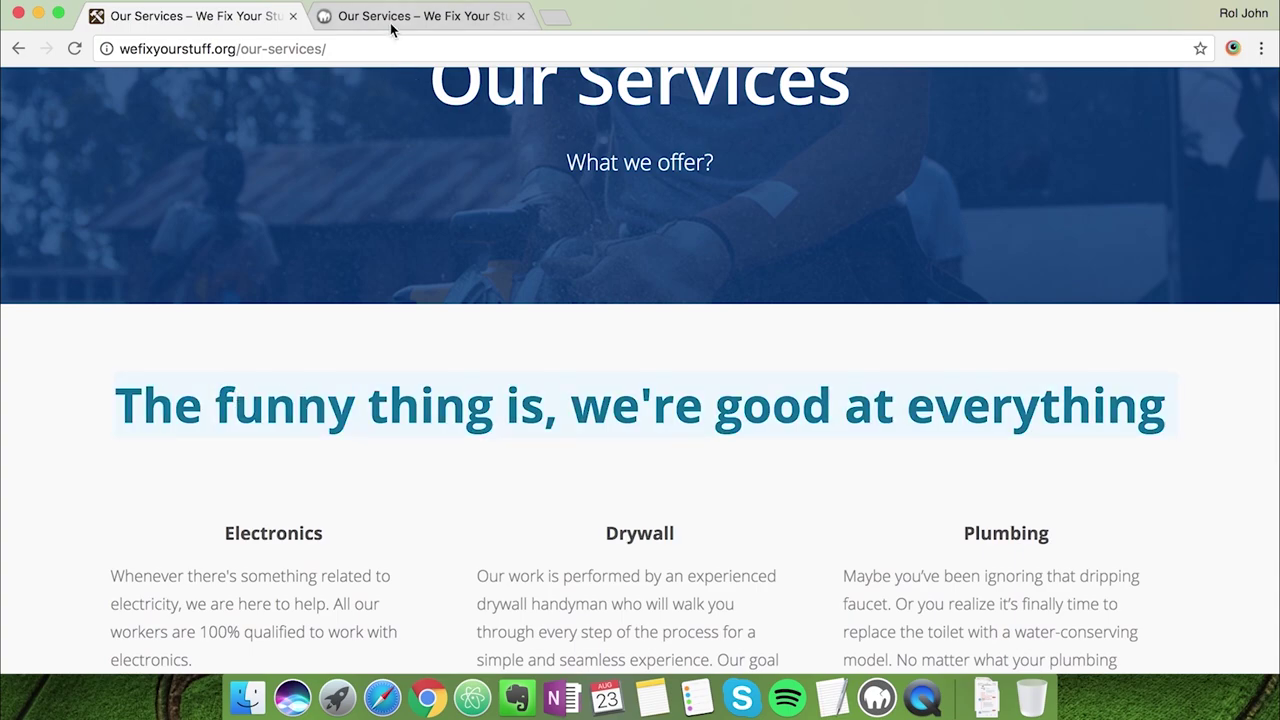
Replace the block's placeholder heading with 'The funny thing is, we're good at everything'
click(391, 28)
click(571, 334)
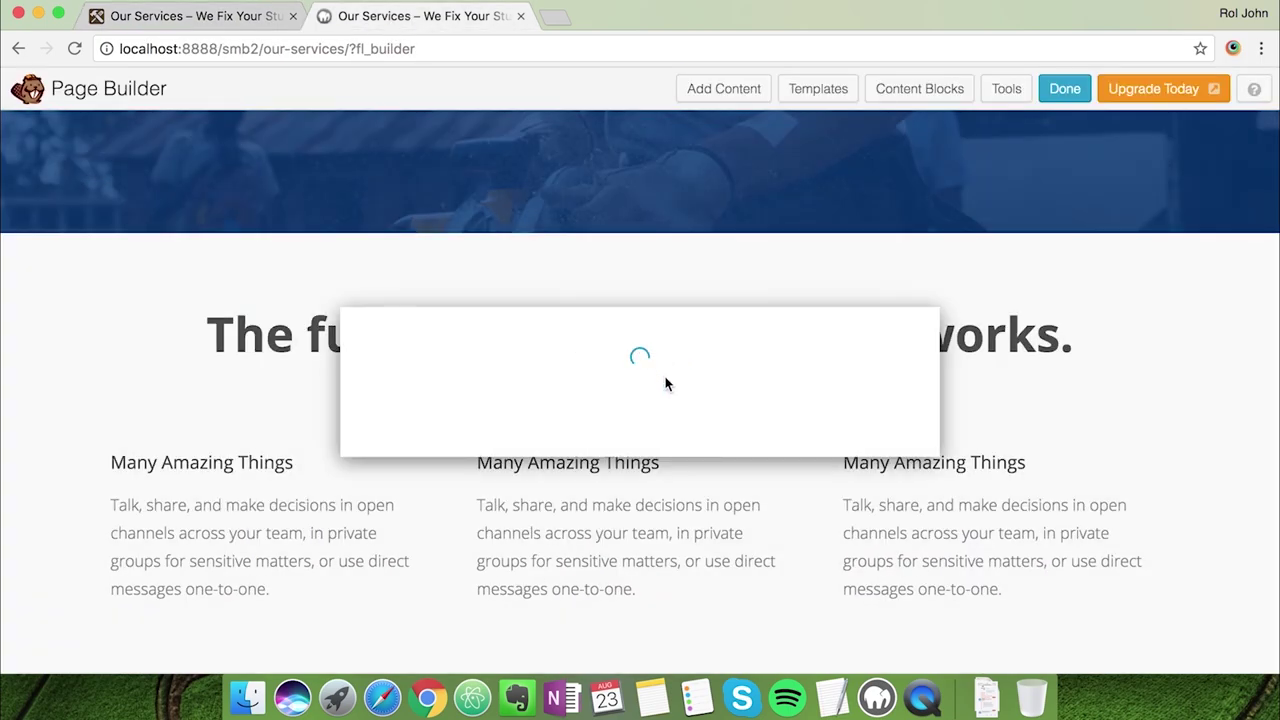
drag(409, 366, 831, 479)
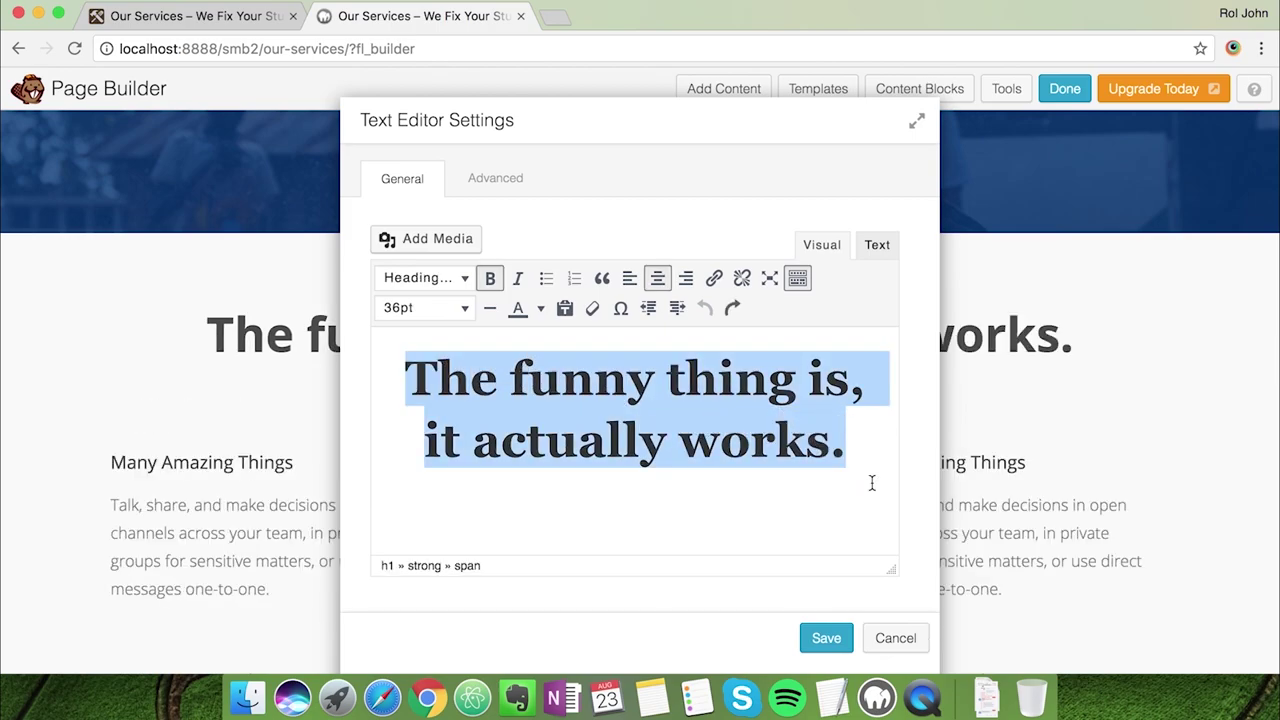
key(super+v)
key(BackSpace)
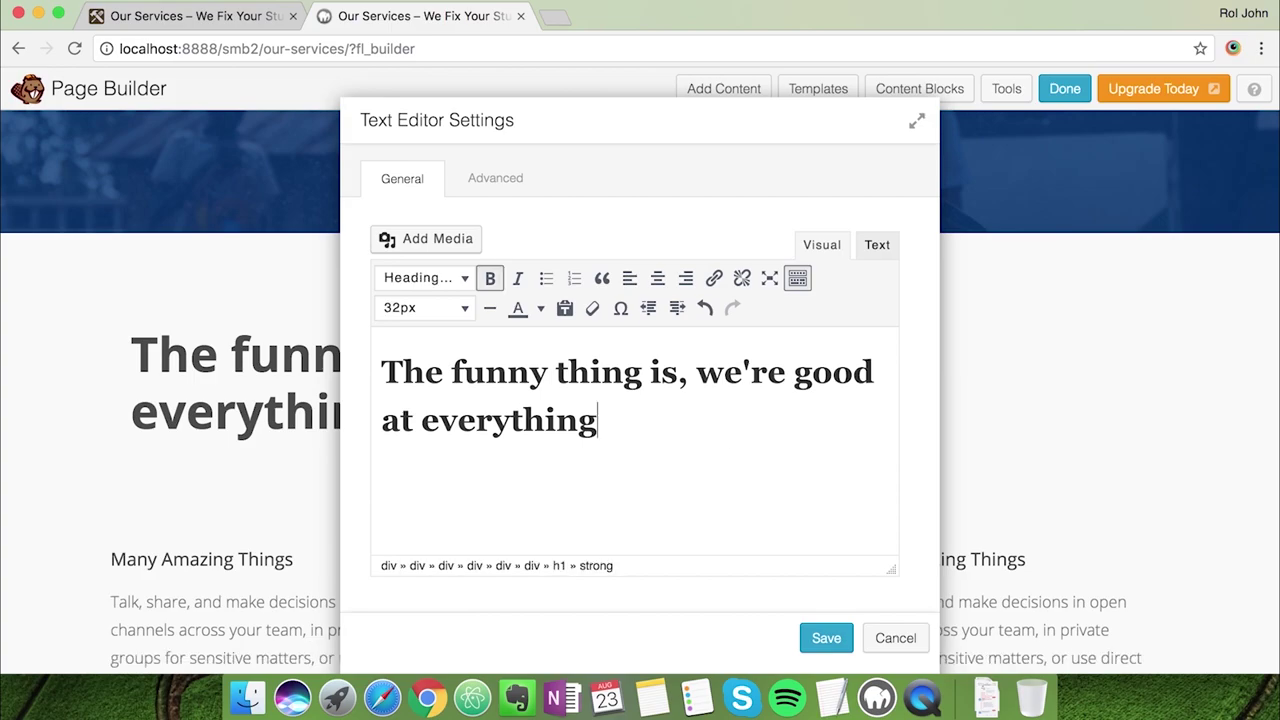
drag(533, 130, 533, 532)
click(229, 16)
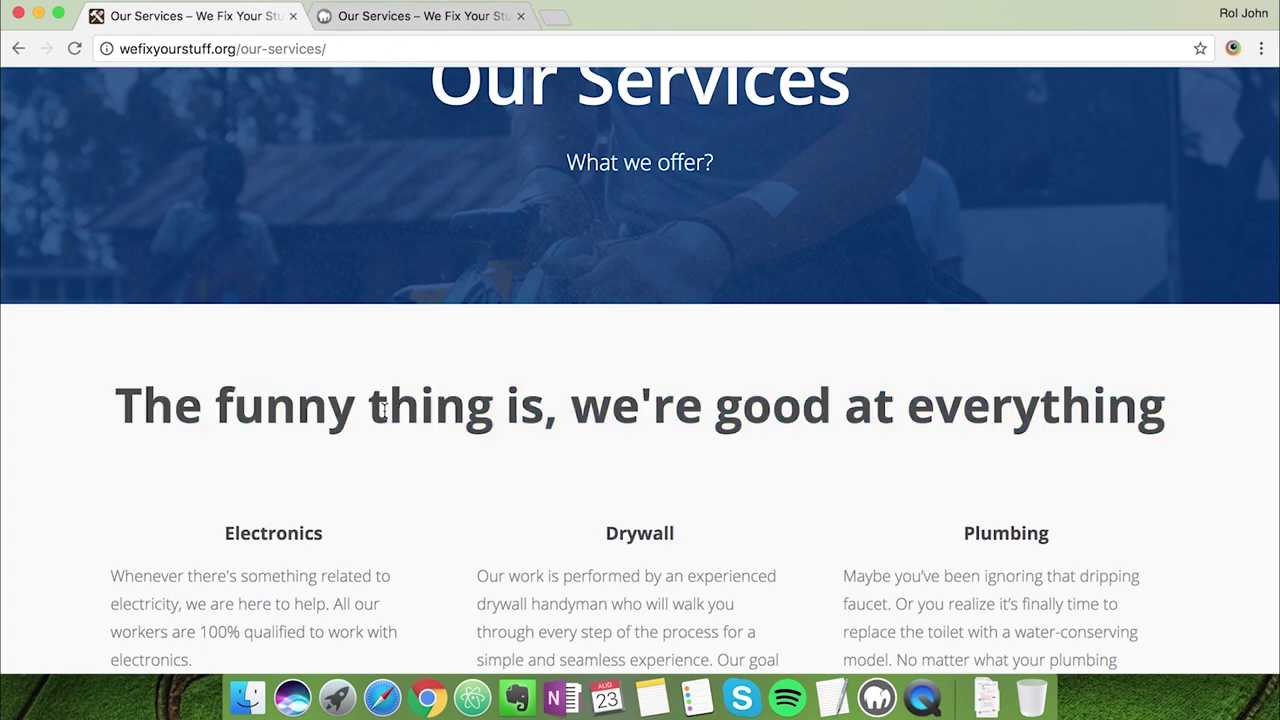
click(380, 22)
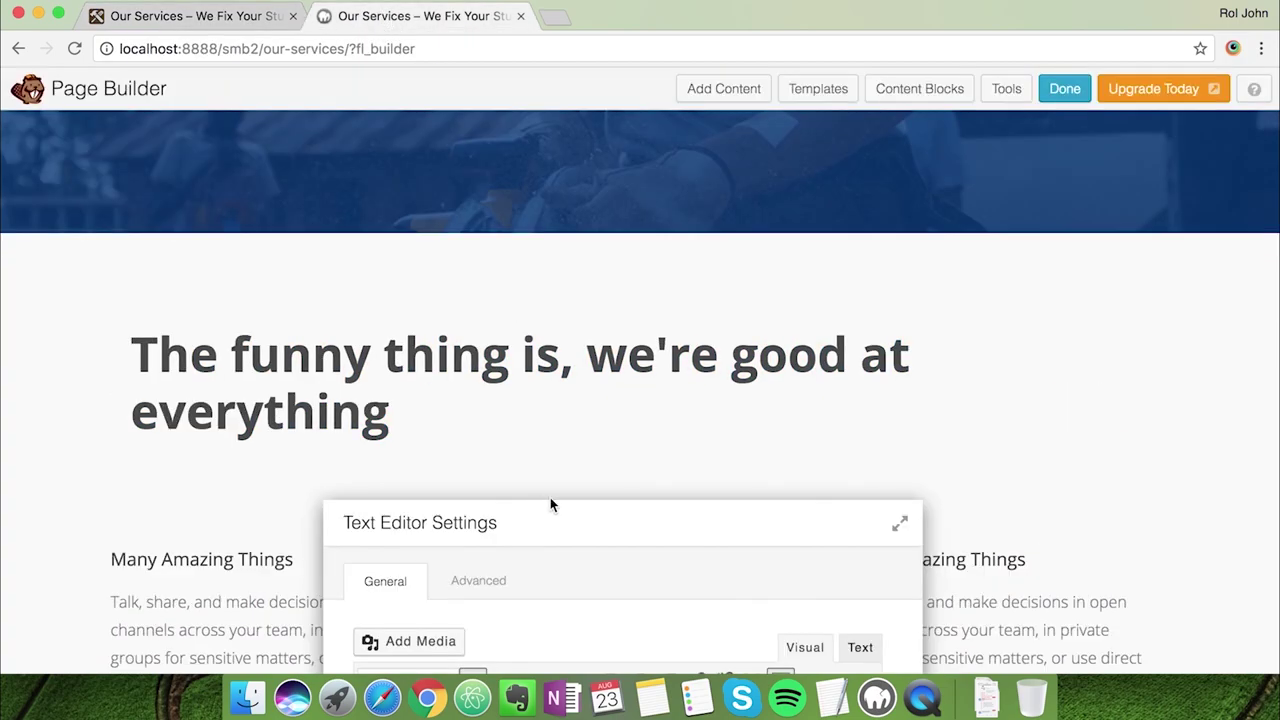
drag(556, 508, 623, 228)
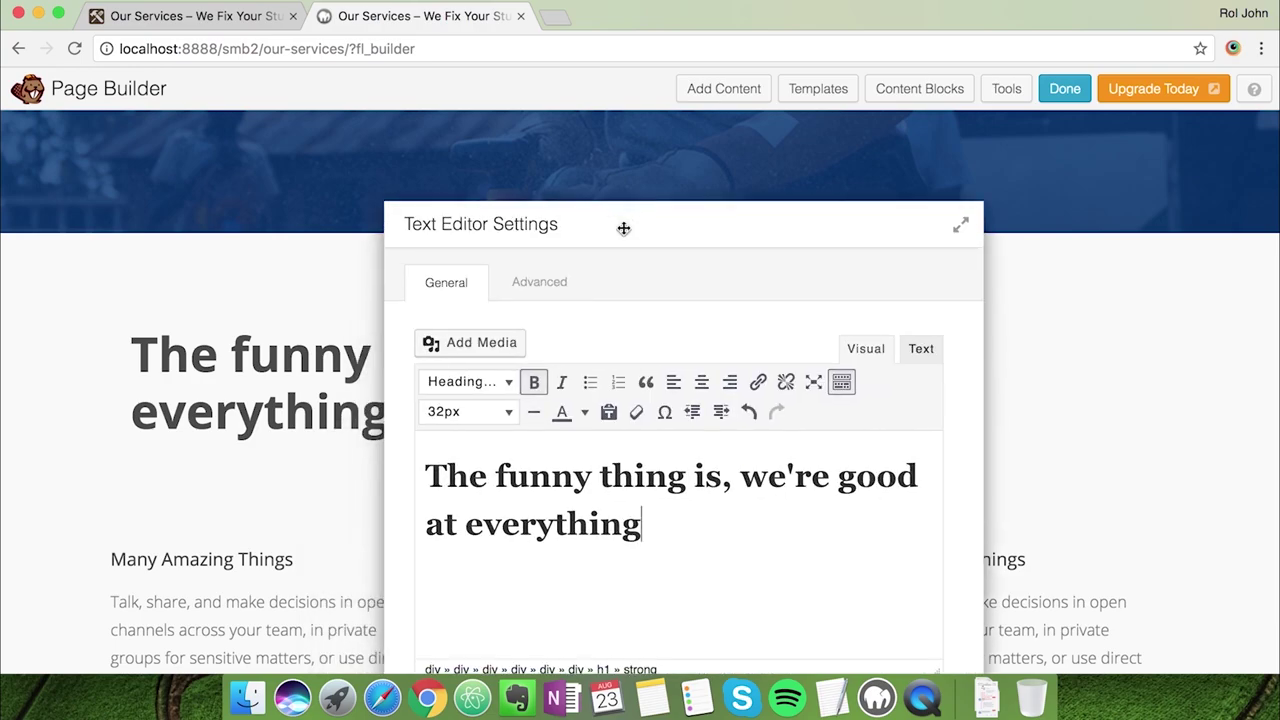
Centre the heading and keep its font size at 32px
triple_click(437, 472)
click(468, 411)
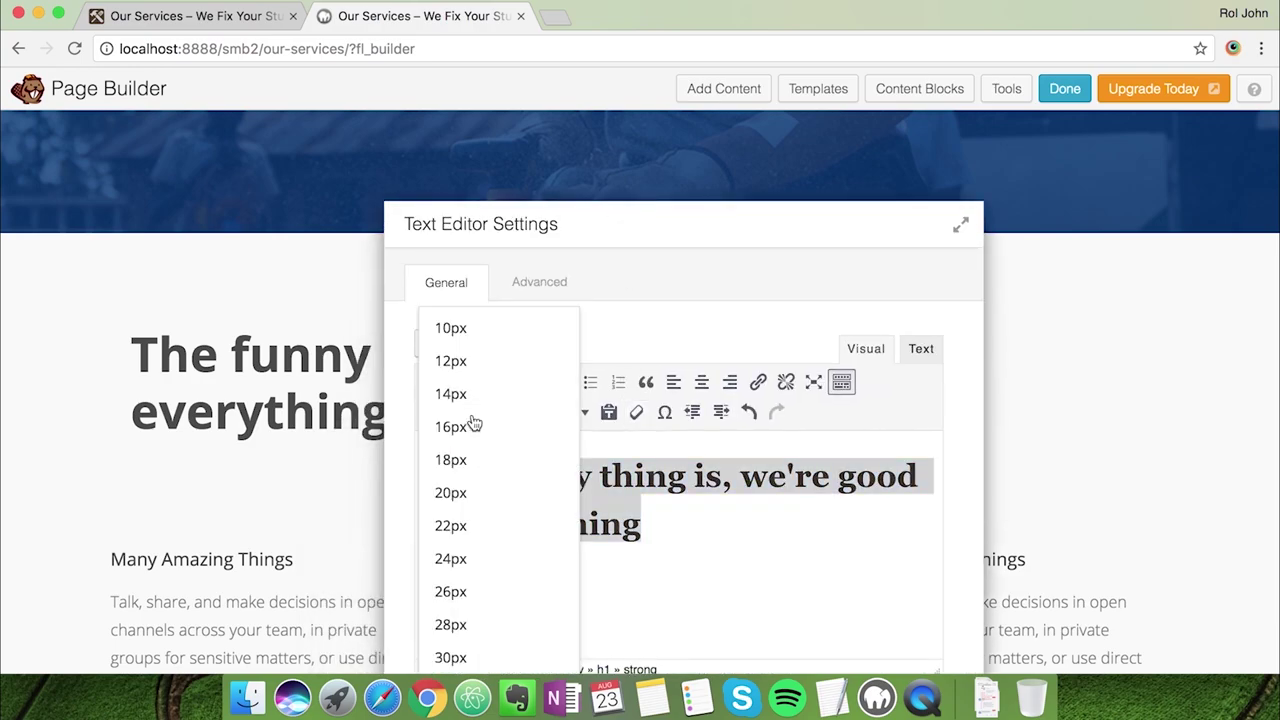
click(450, 657)
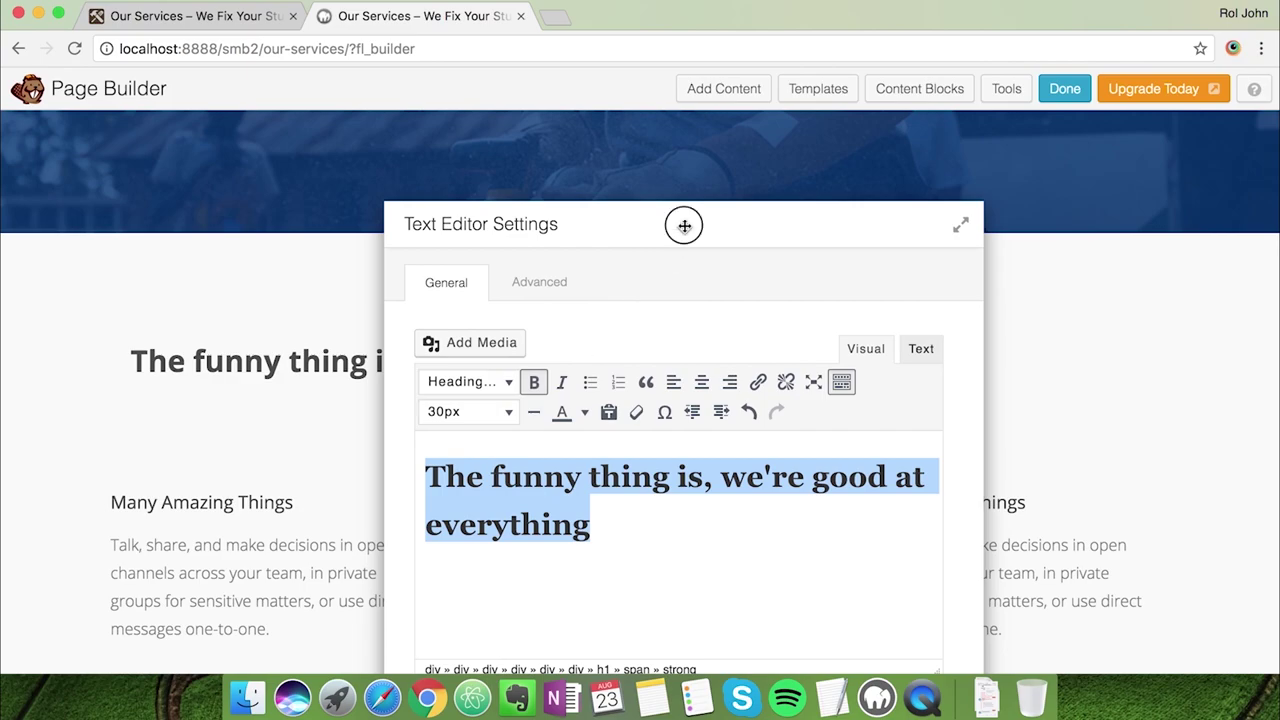
mouse_move(683, 223)
mouse_down()
mouse_move(626, 491)
mouse_move(696, 243)
mouse_up()
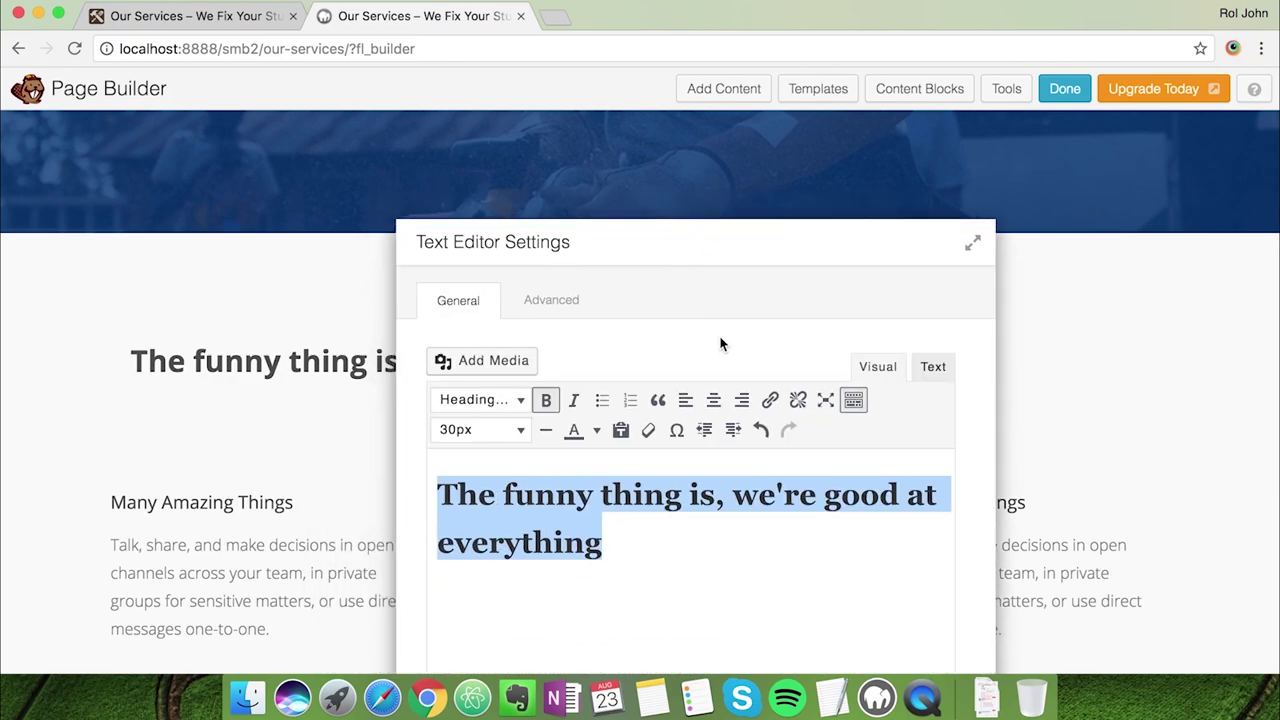
click(714, 399)
click(521, 432)
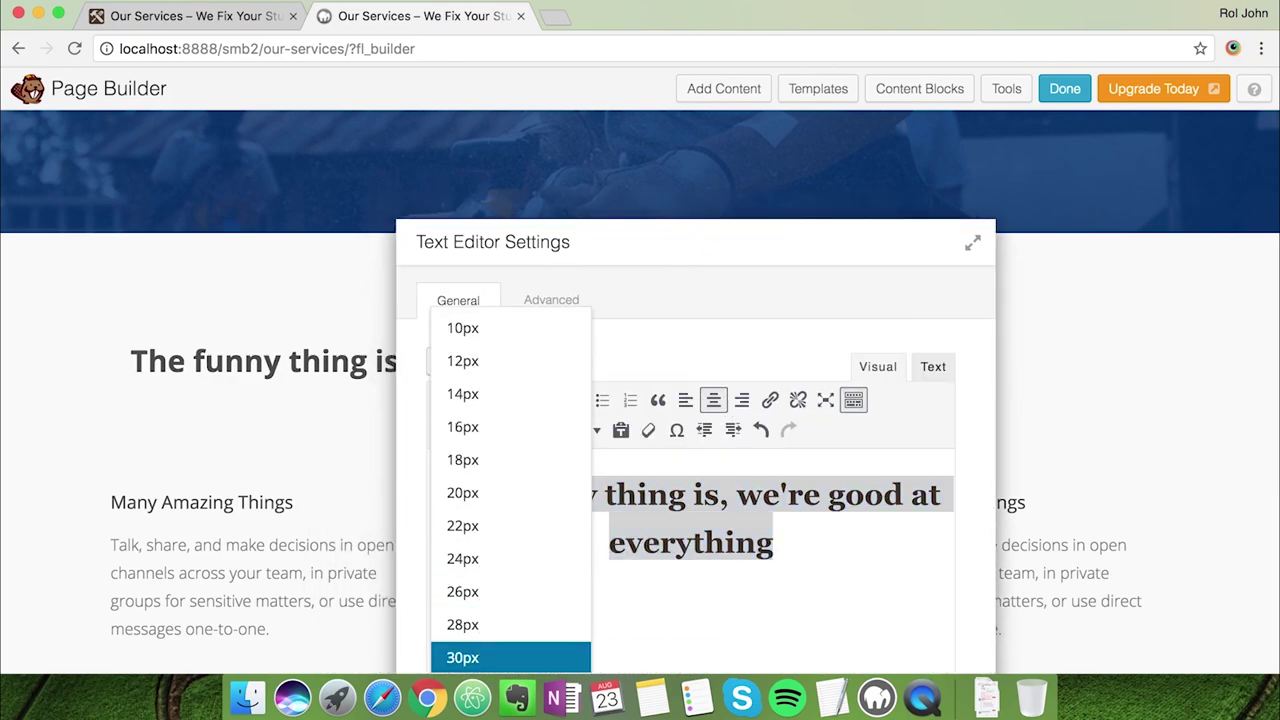
key(Down)
key(Return)
drag(650, 222, 675, 161)
Raise the heading's font-size in the HTML source to 42px
click(955, 290)
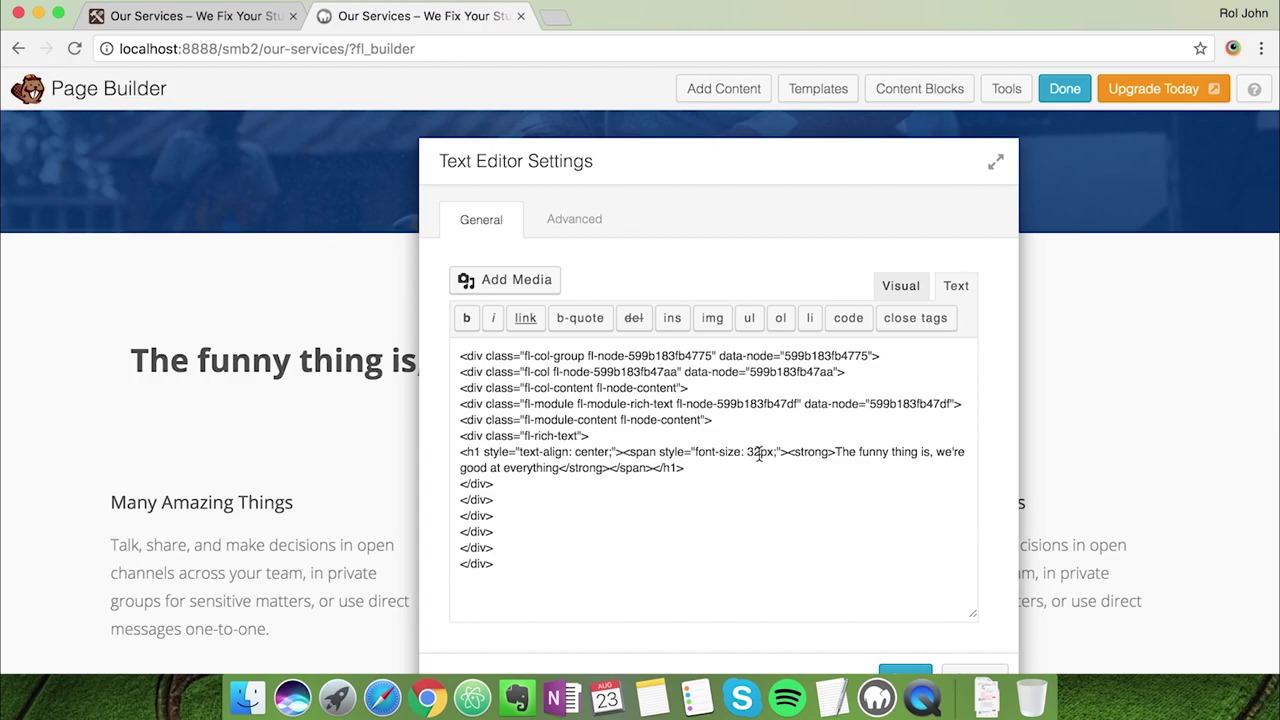
key(BackSpace)
text(6)
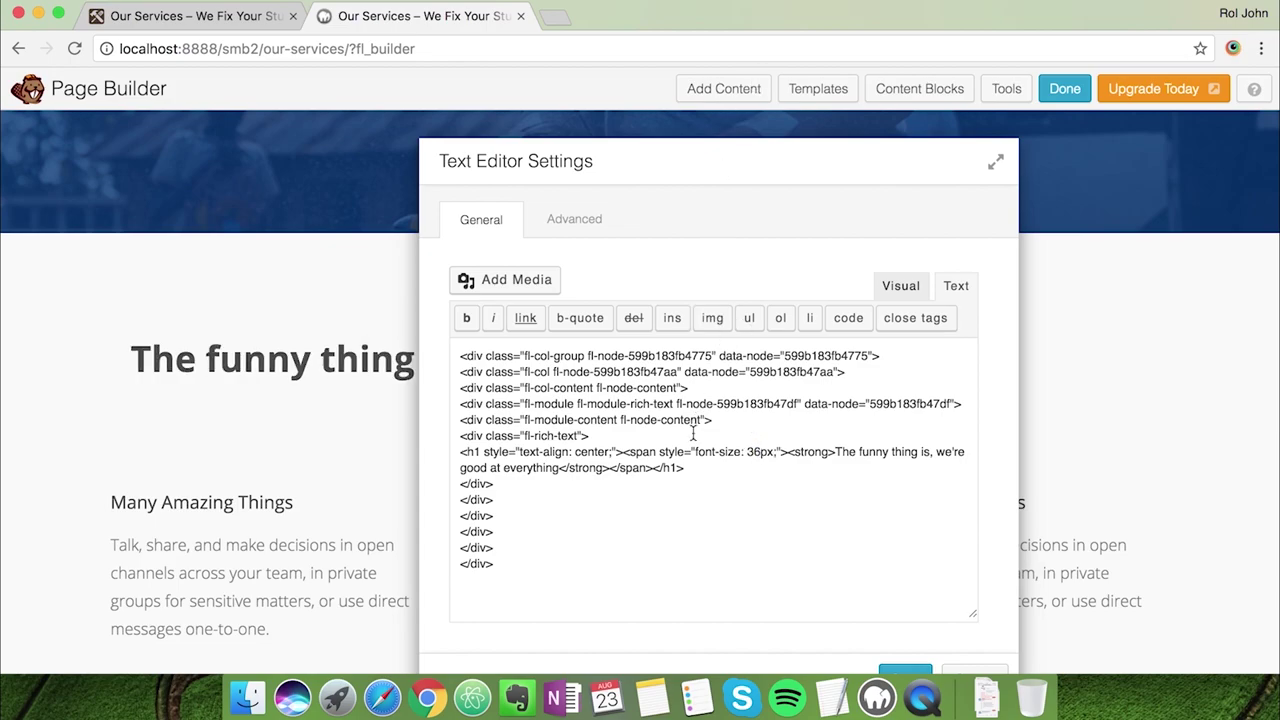
drag(735, 176, 704, 191)
text(42)
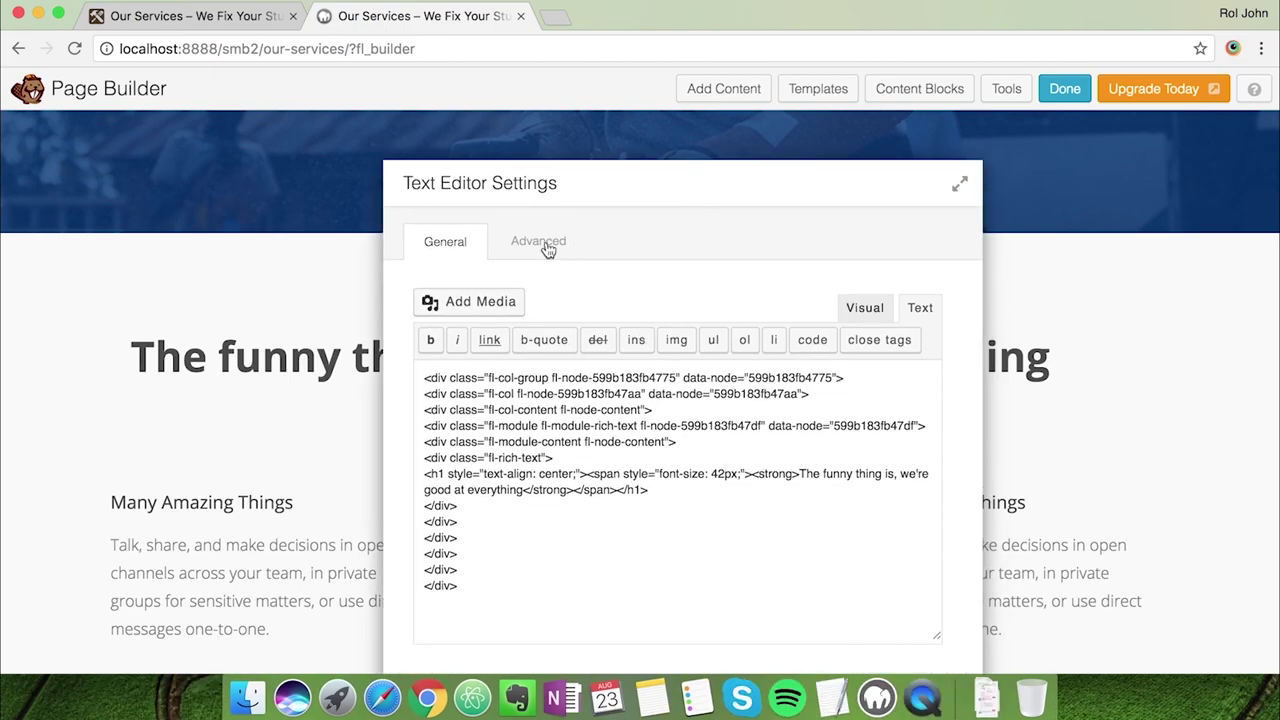
click(546, 245)
scroll(703, 497, down, 4)
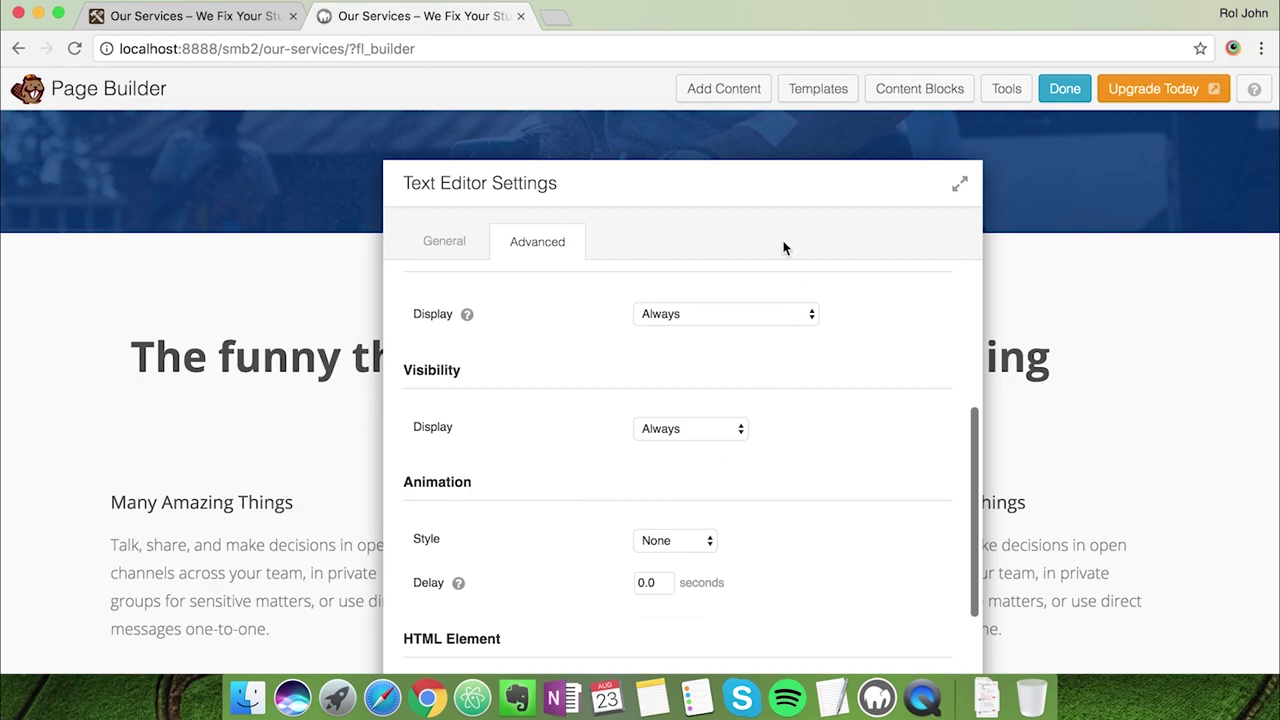
drag(763, 189, 763, 101)
Save the 42px heading, then reopen it and keep it centred
click(866, 613)
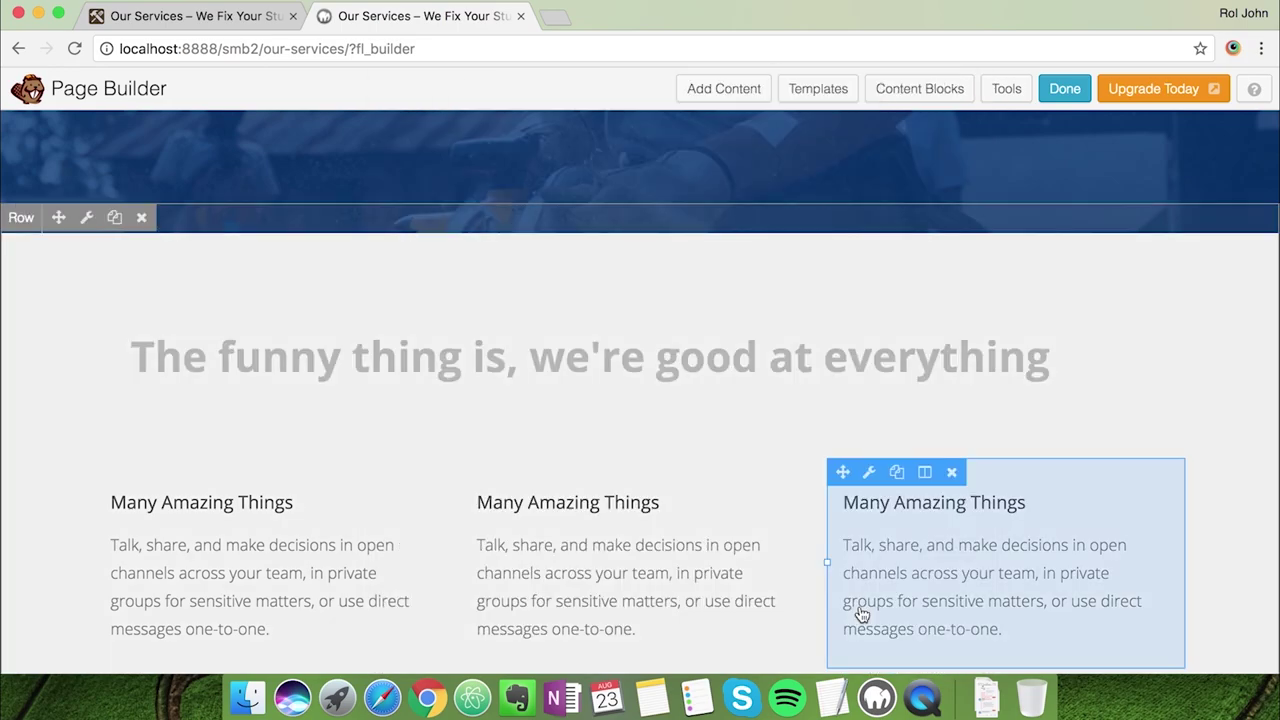
click(665, 388)
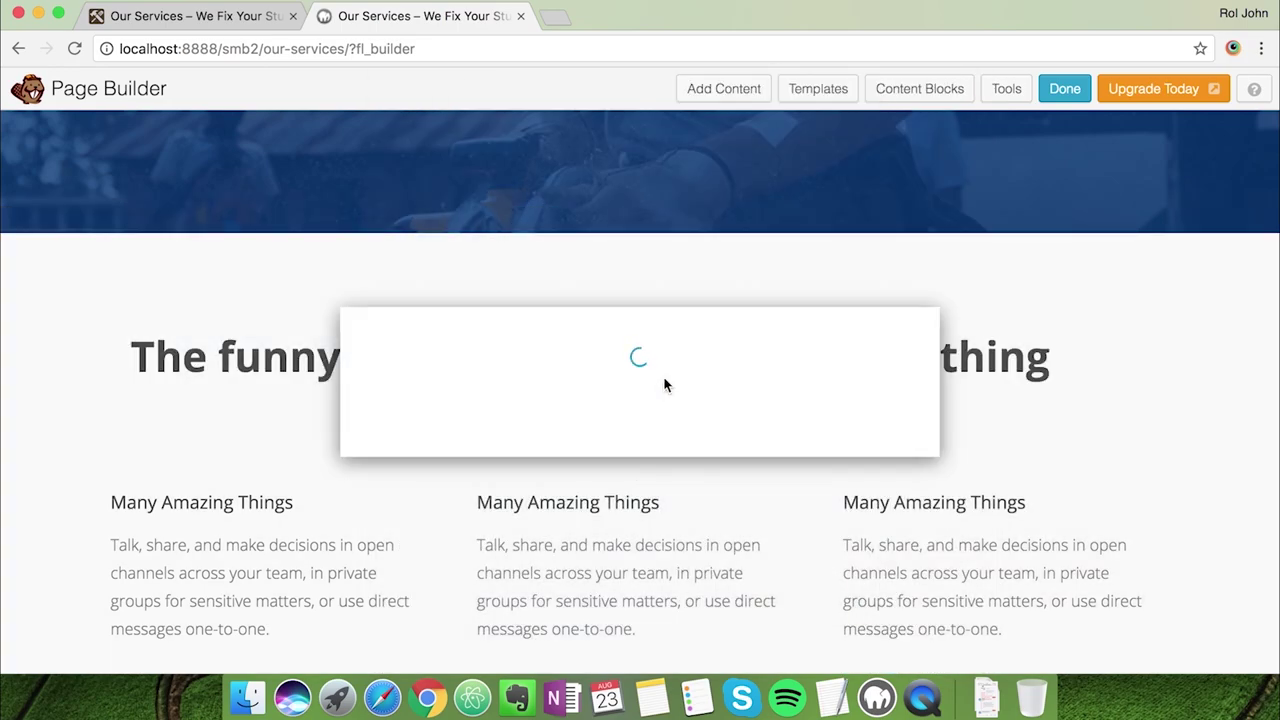
triple_click(599, 412)
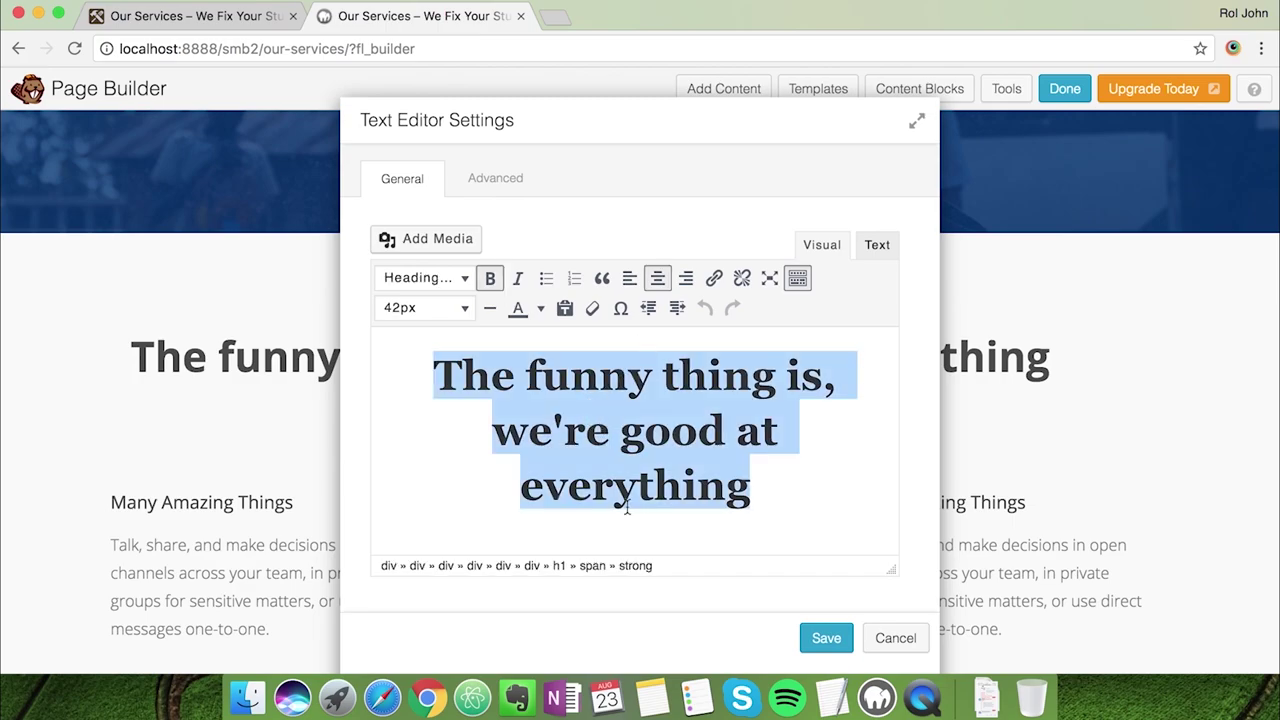
click(631, 252)
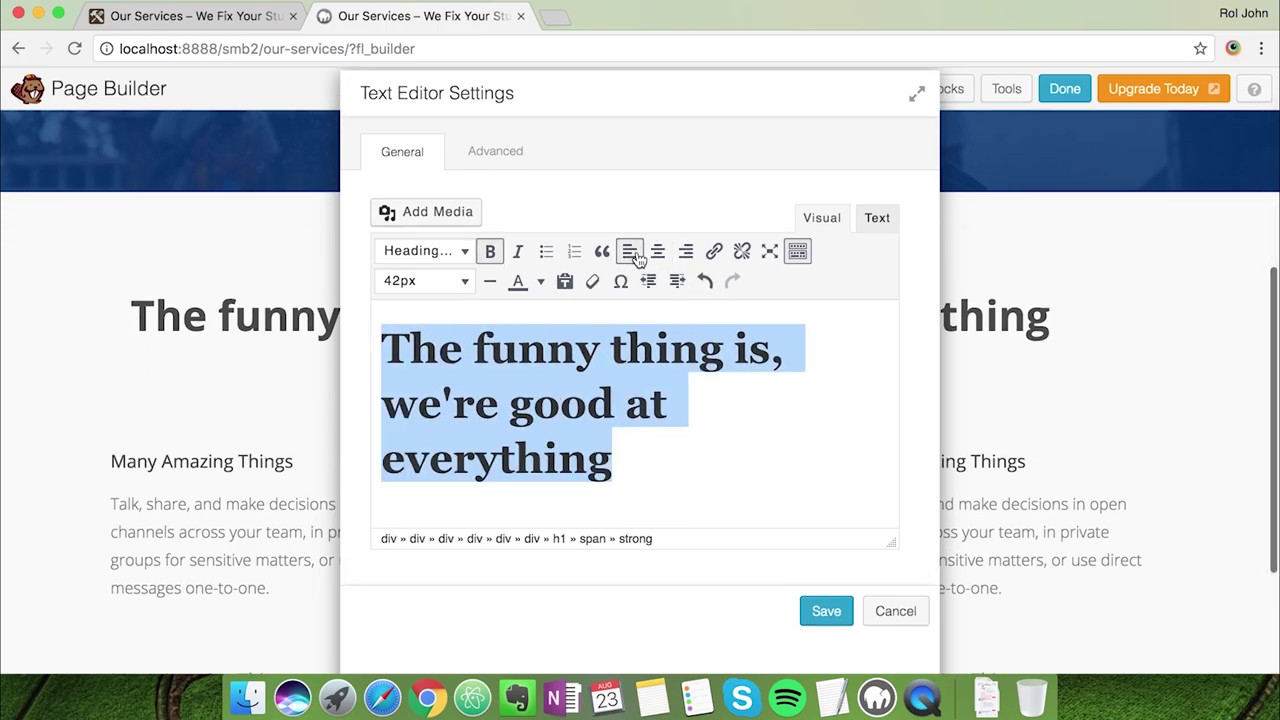
click(657, 252)
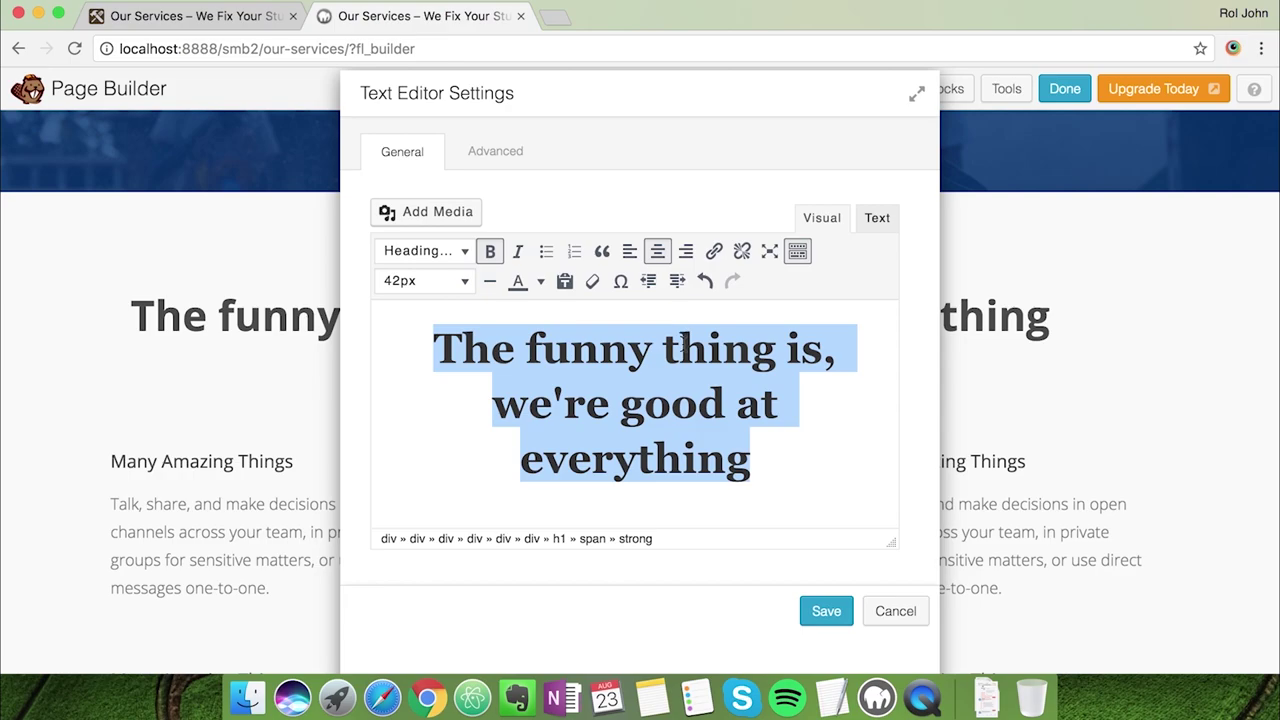
Change the heading's HTML font-size from 42px to 46px
click(876, 220)
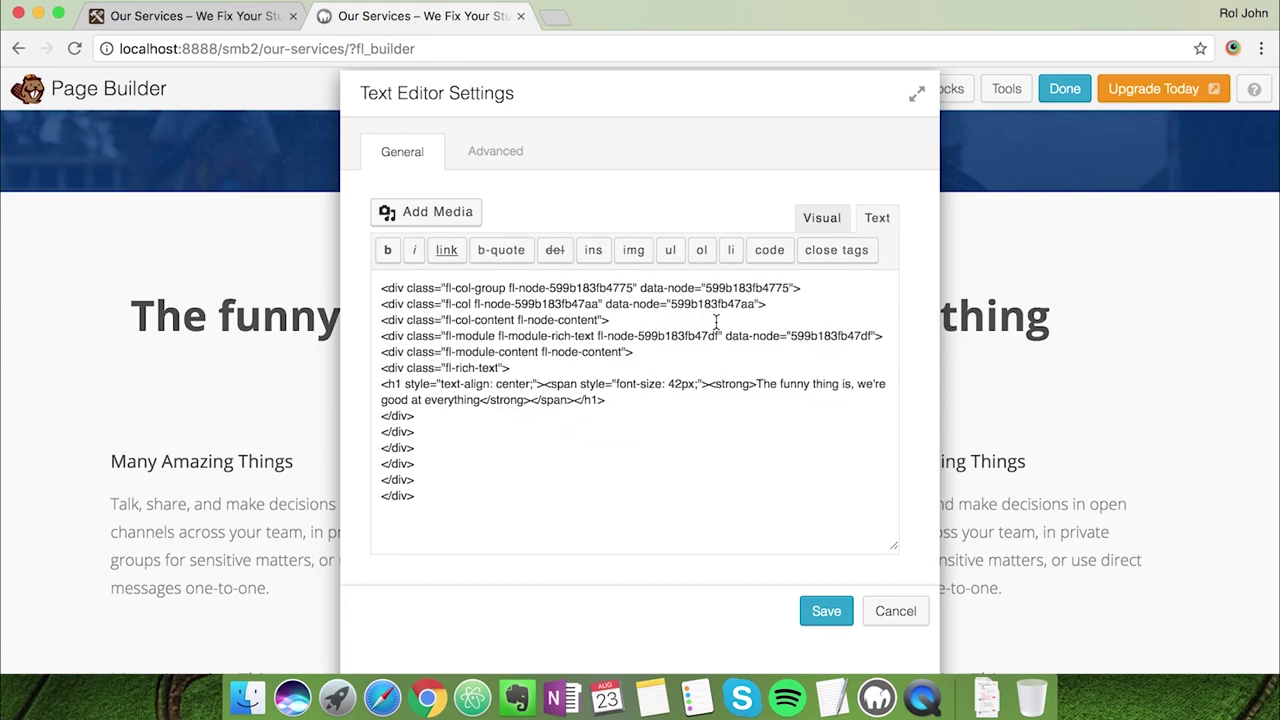
click(680, 384)
key(BackSpace)
text(4)
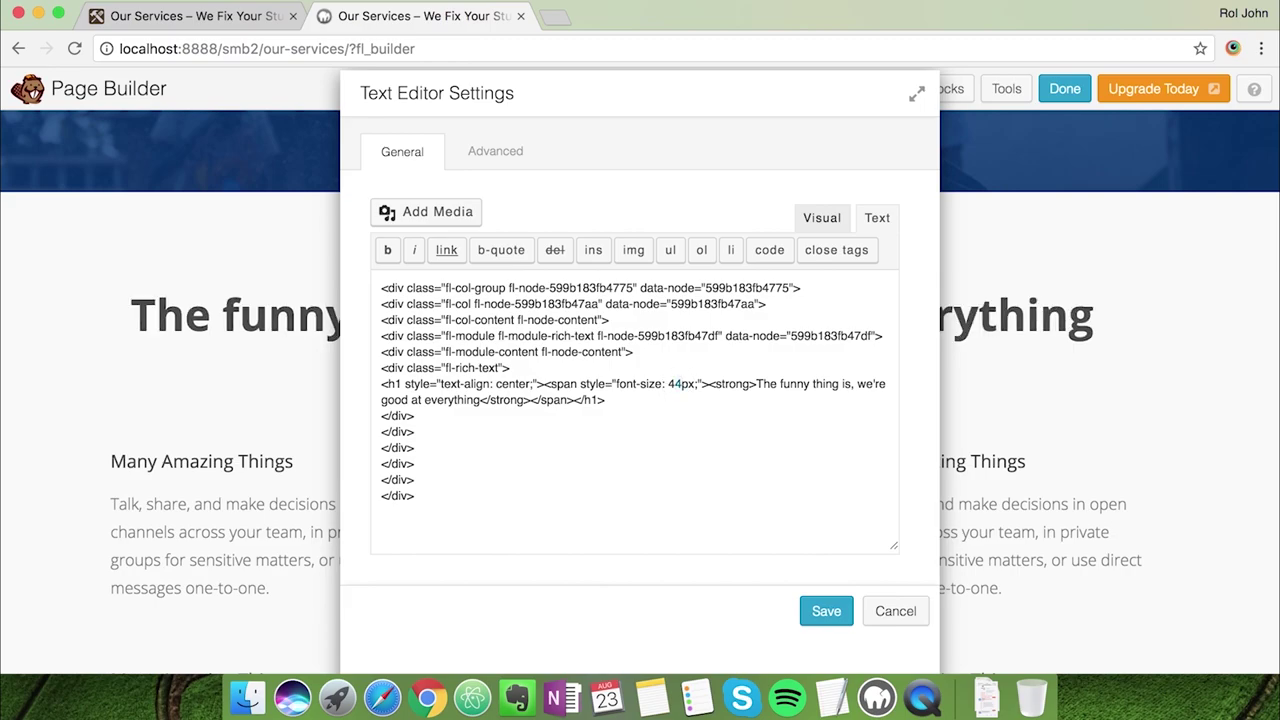
key(BackSpace)
text(6)
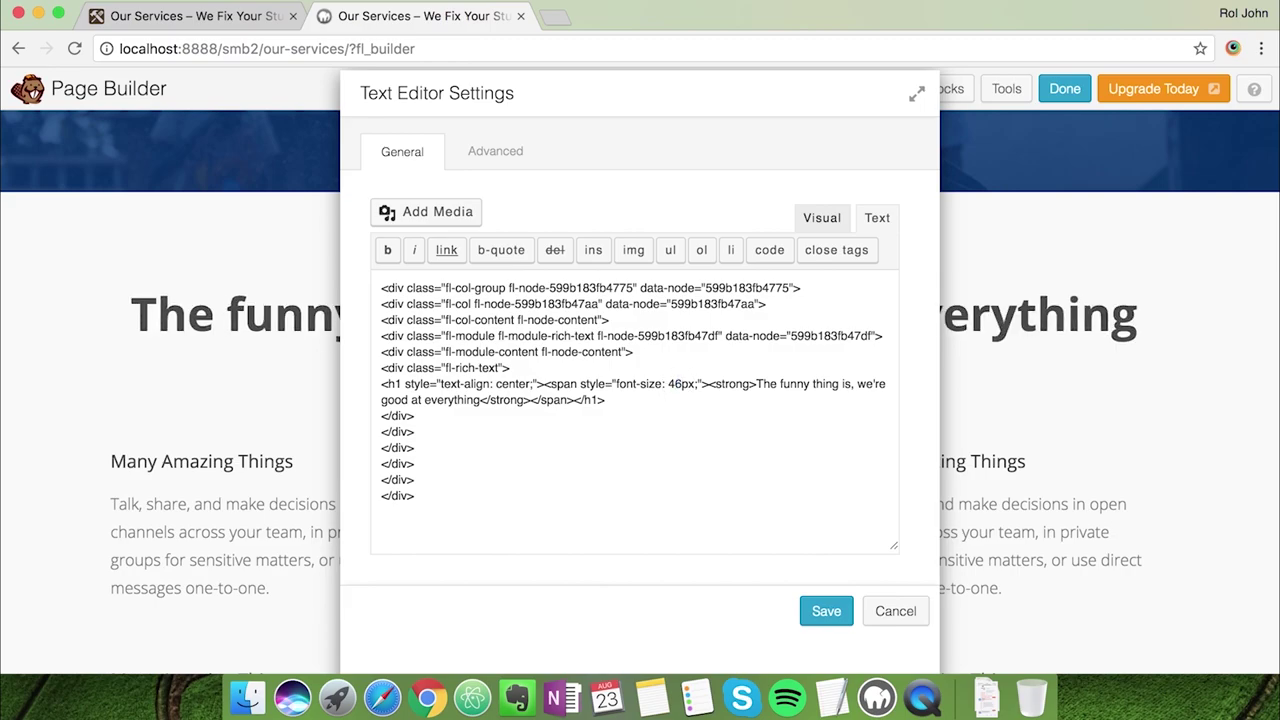
Save the enlarged heading and copy the Electronics description from the live site
click(826, 611)
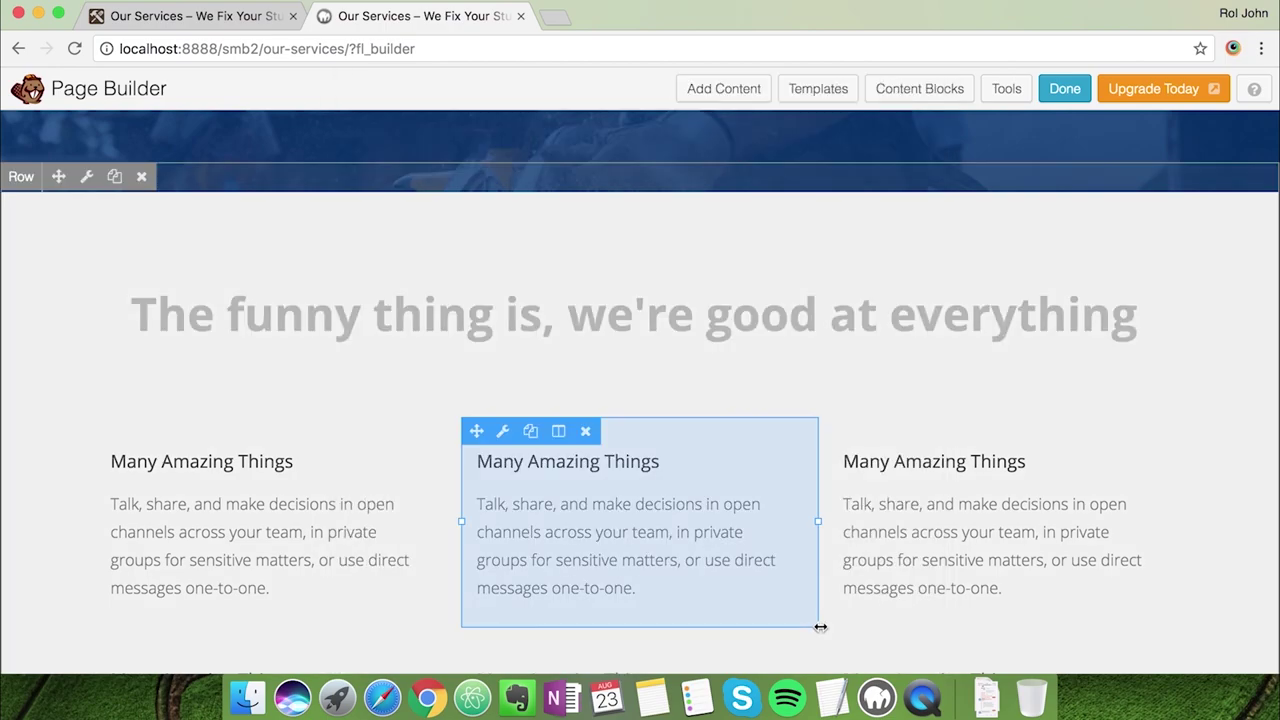
scroll(790, 420, down, 2)
click(223, 16)
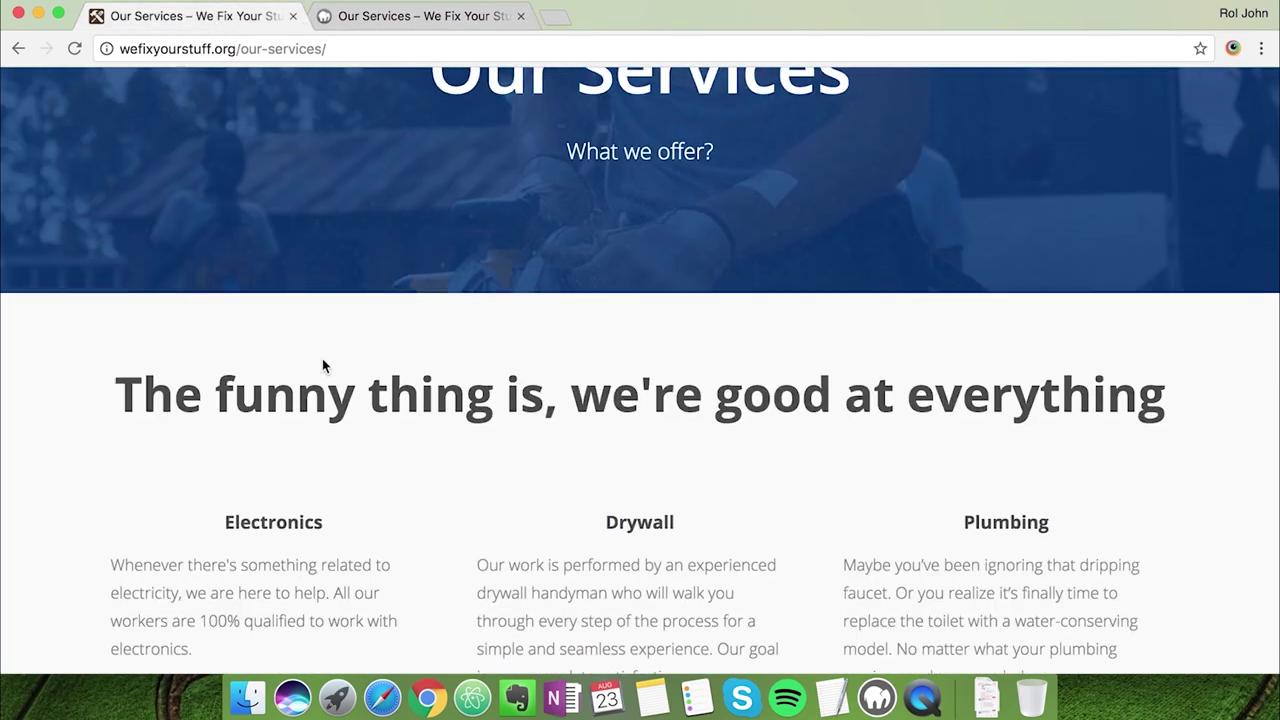
scroll(322, 358, down, 5)
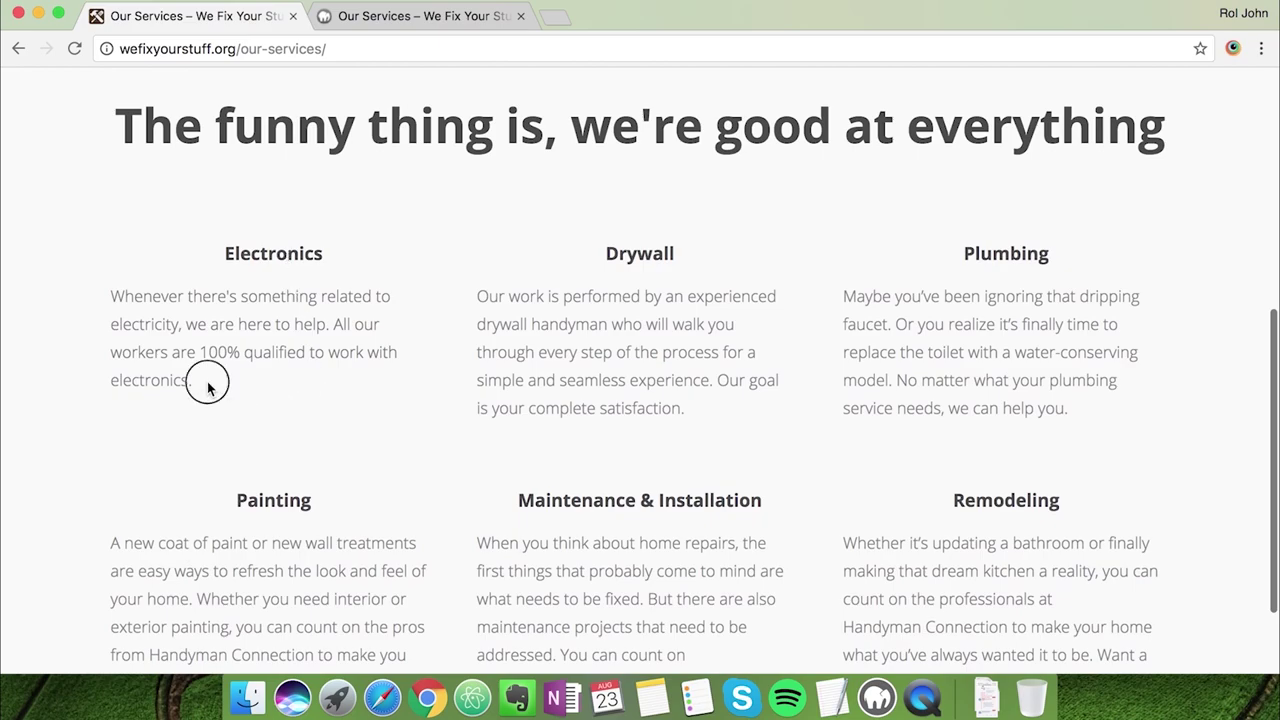
drag(206, 381, 111, 297)
key(super+c)
click(389, 20)
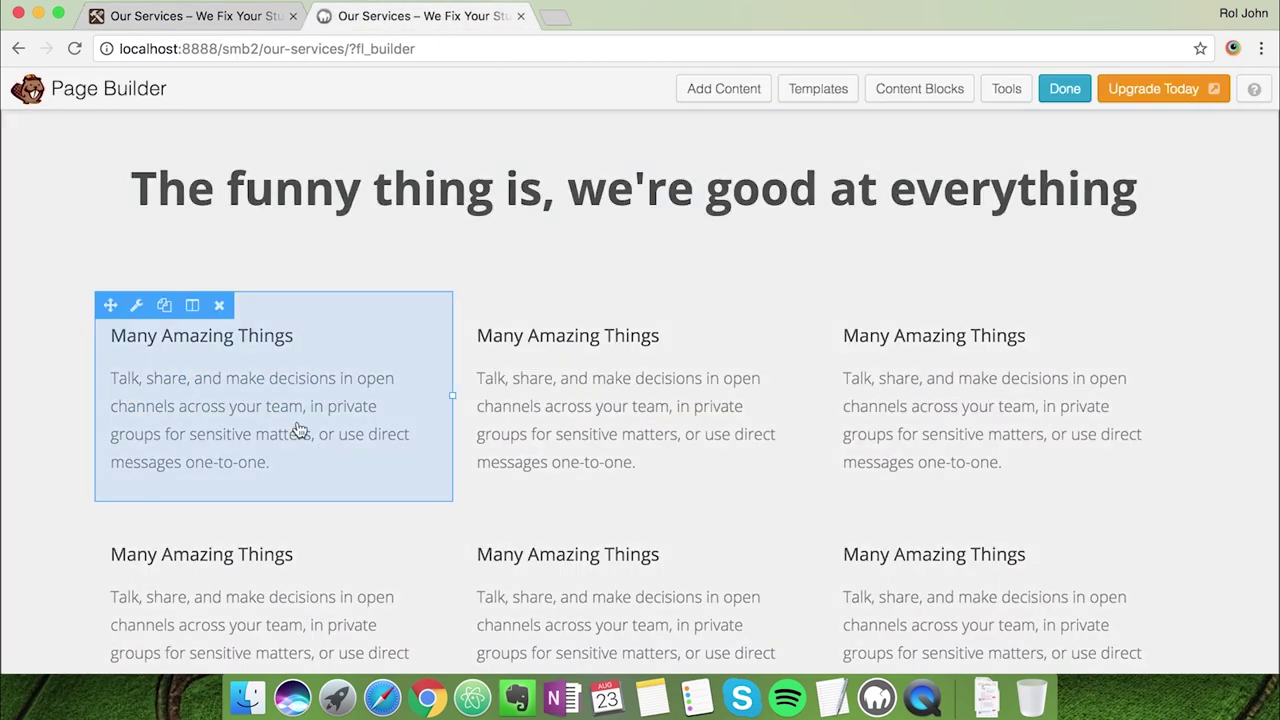
Fill the first column with the heading 'Electronics' and the pasted live-site description
click(214, 368)
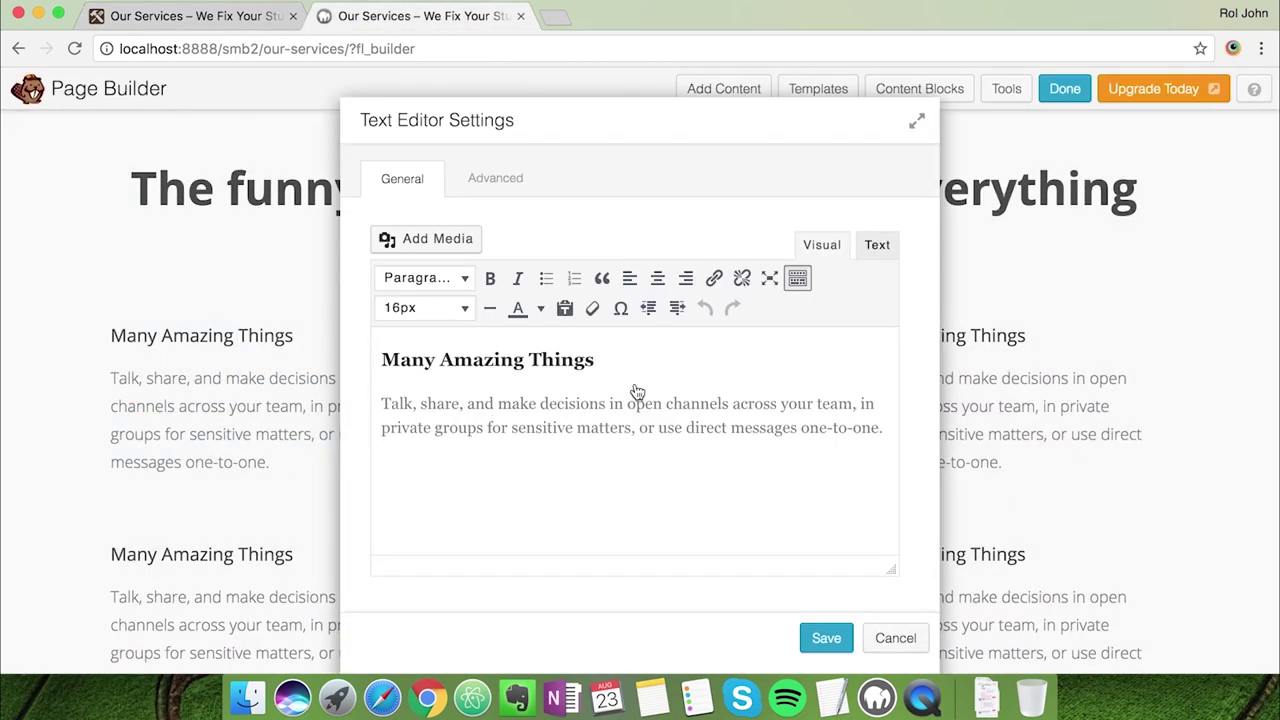
key(shift+Home)
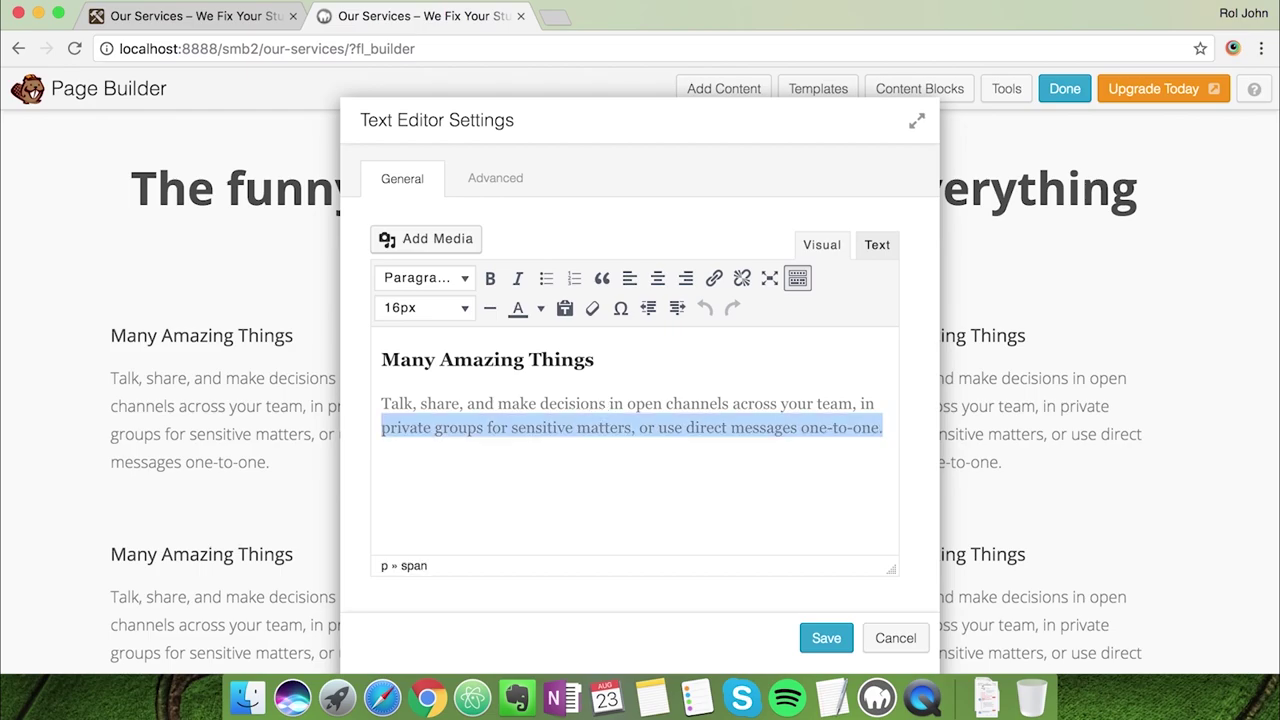
key(shift+Up)
key(shift+Up)
key(Right)
key(shift+Up)
key(shift+Home)
key(shift+Left)
key(super+z)
key(super+shift+z)
click(387, 402)
key(shift+Down)
key(shift+Down)
key(super+v)
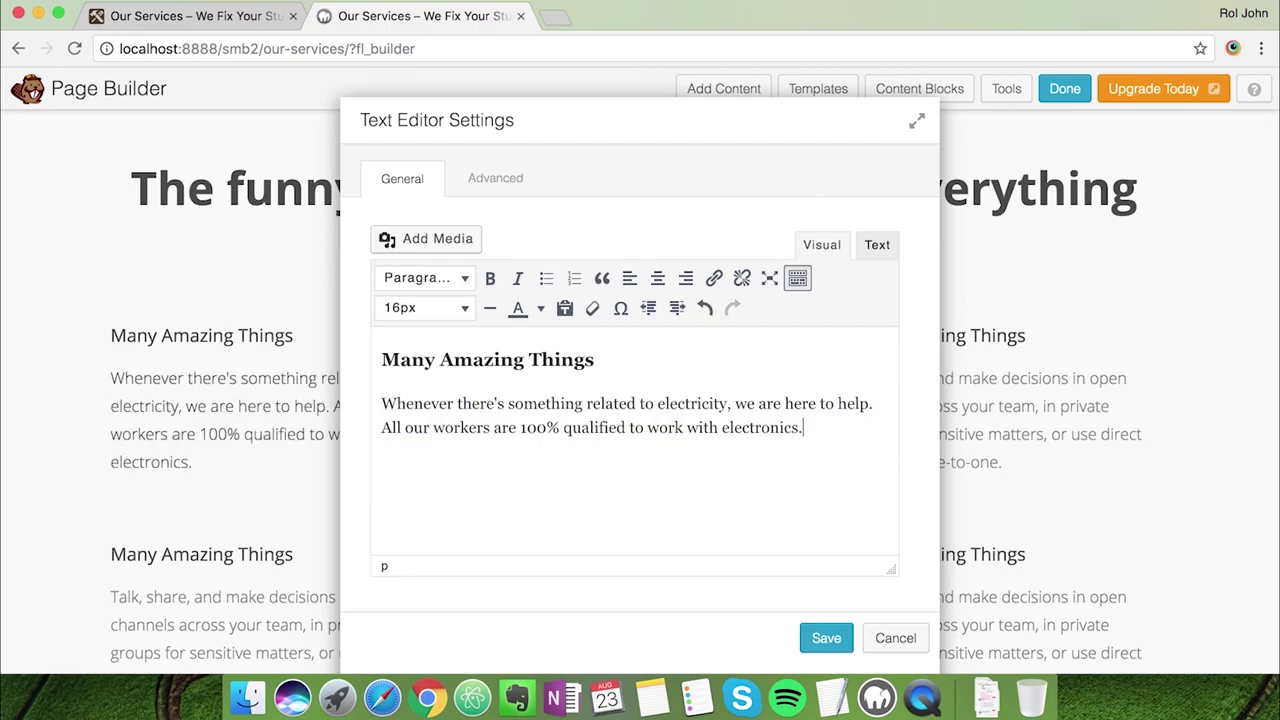
drag(383, 360, 596, 360)
text(Electronics)
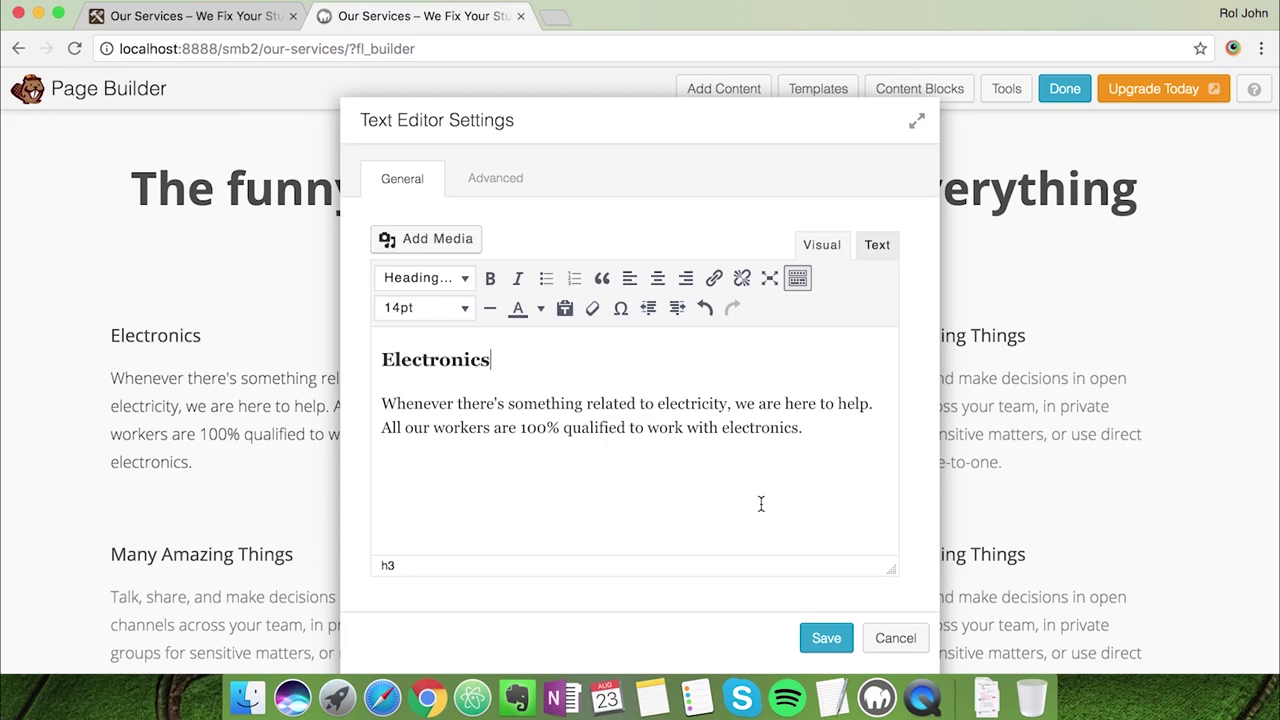
click(826, 638)
Fill the second column with the heading 'Drywall' and its live-site description
click(200, 16)
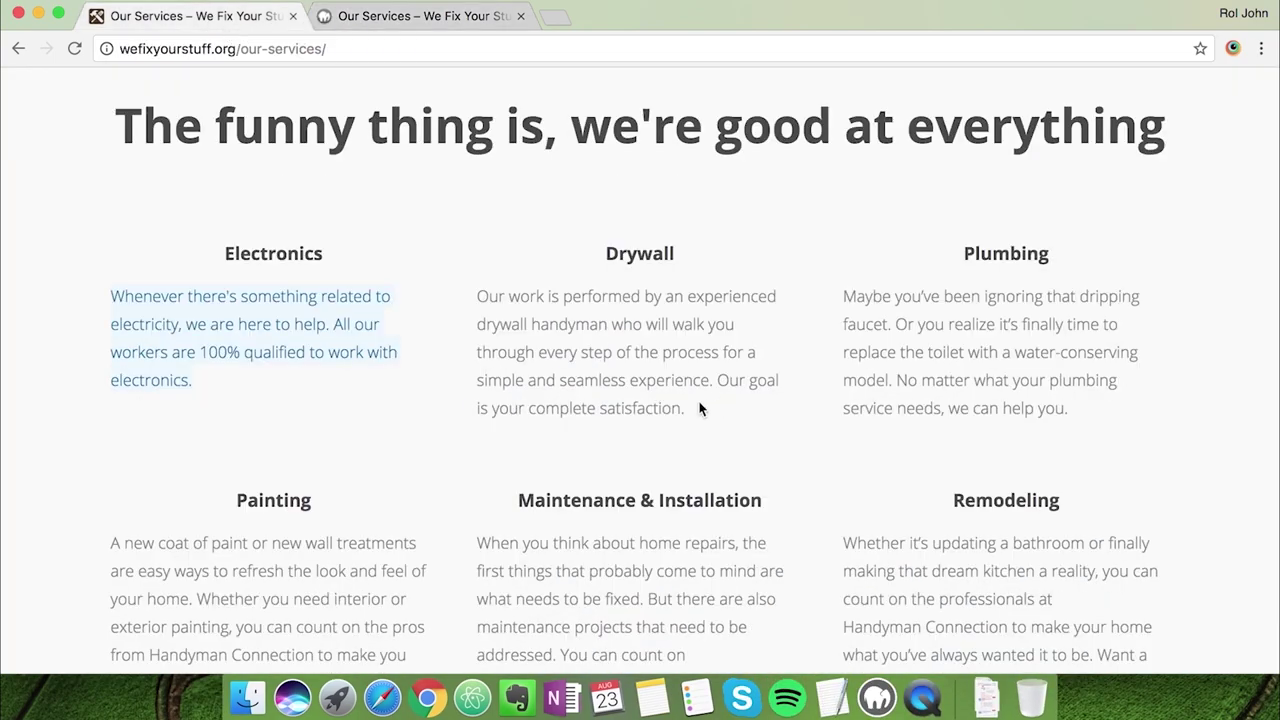
click(363, 23)
click(500, 334)
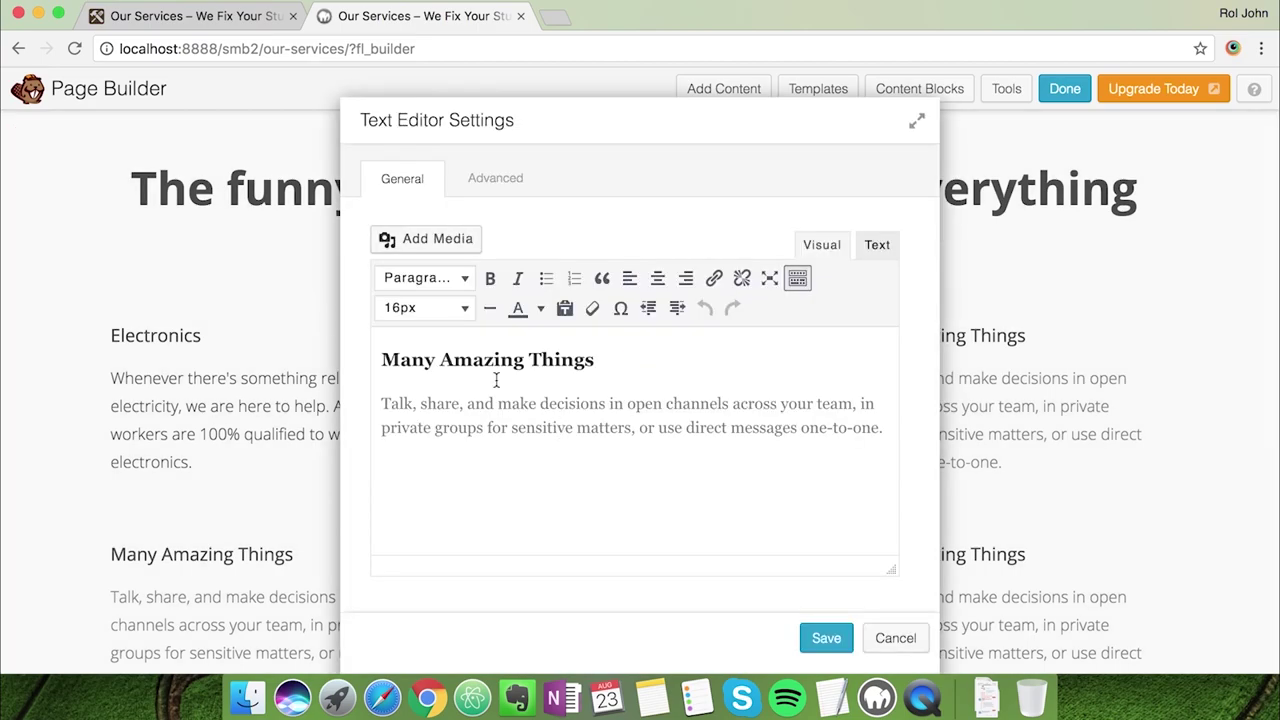
triple_click(462, 358)
text(DrywaTalk, share, and)
key(ctrl+z)
triple_click(394, 408)
text(Our work is performed by an experienced drywall handyman who will walk you through every step of the process for a simple and seamless experience. Our goal is your complete satisfaction.)
triple_click(564, 362)
text(Drywall)
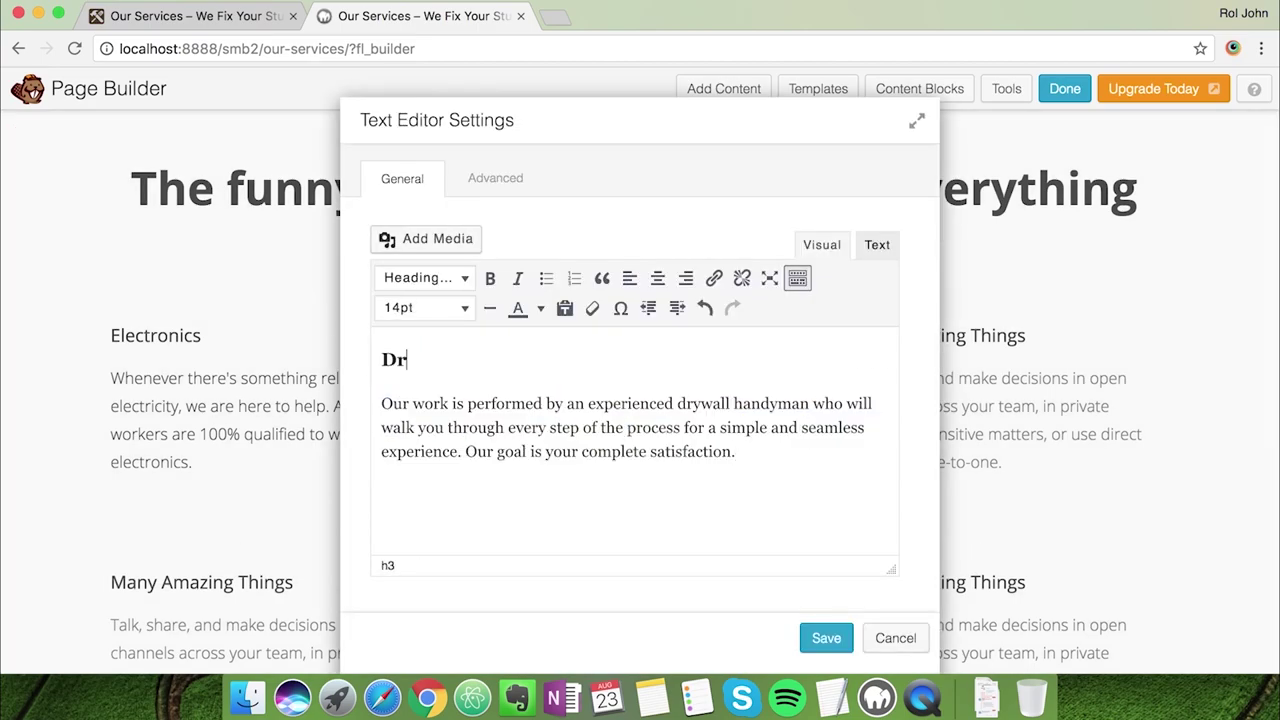
click(824, 632)
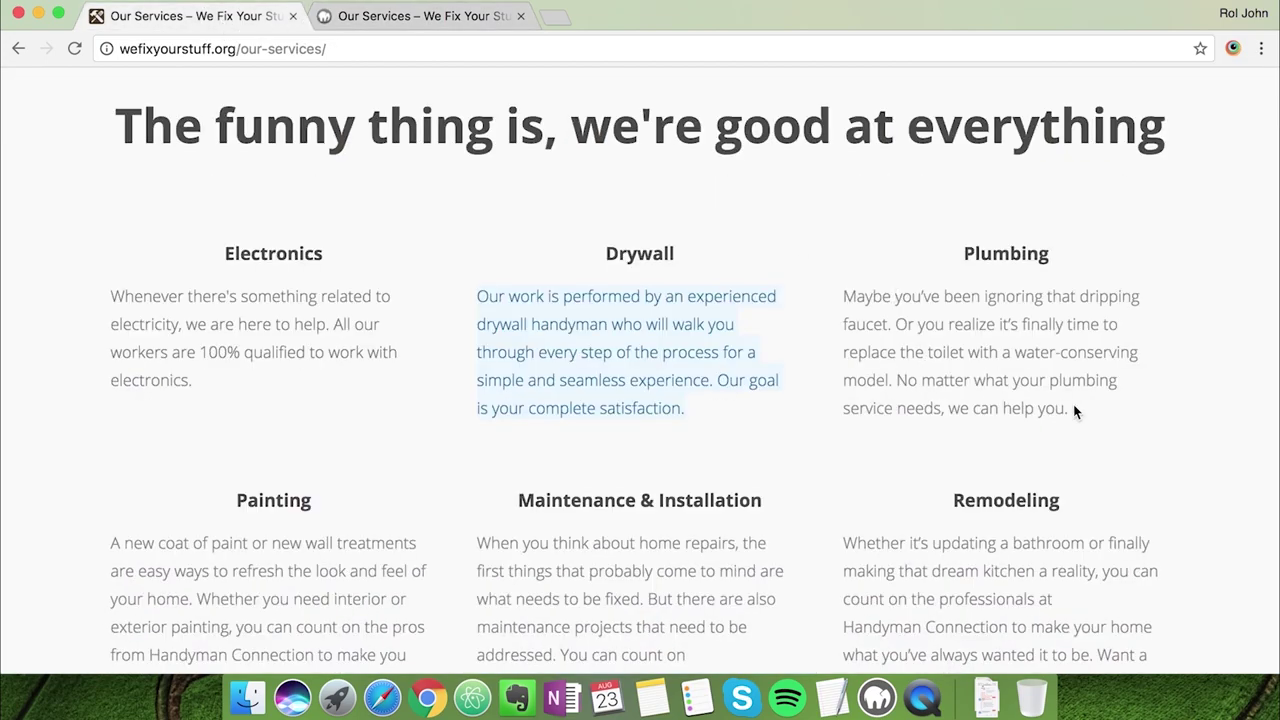
Copy the Plumbing description, then make the Electronics and Drywall headings bold
drag(1075, 411, 843, 294)
key(ctrl+c)
click(428, 16)
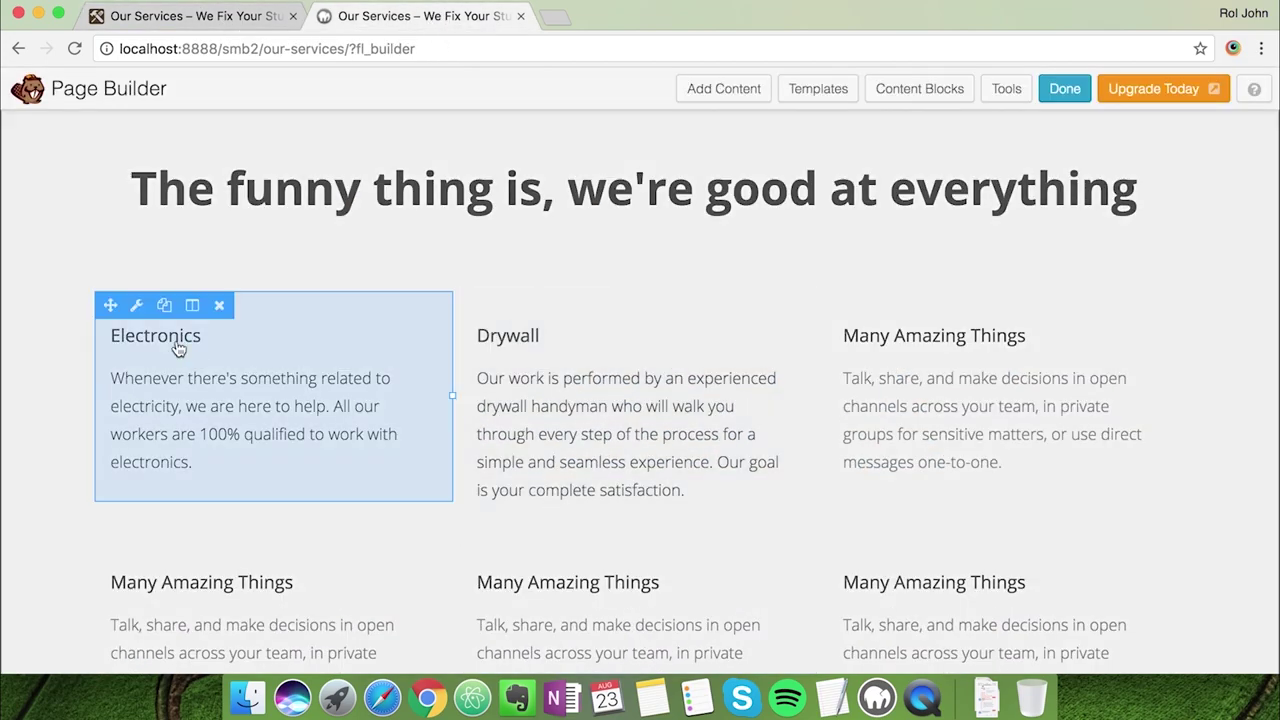
click(168, 336)
double_click(551, 363)
key(ctrl+b)
click(824, 634)
click(589, 345)
double_click(551, 350)
key(ctrl+b)
click(826, 638)
click(190, 16)
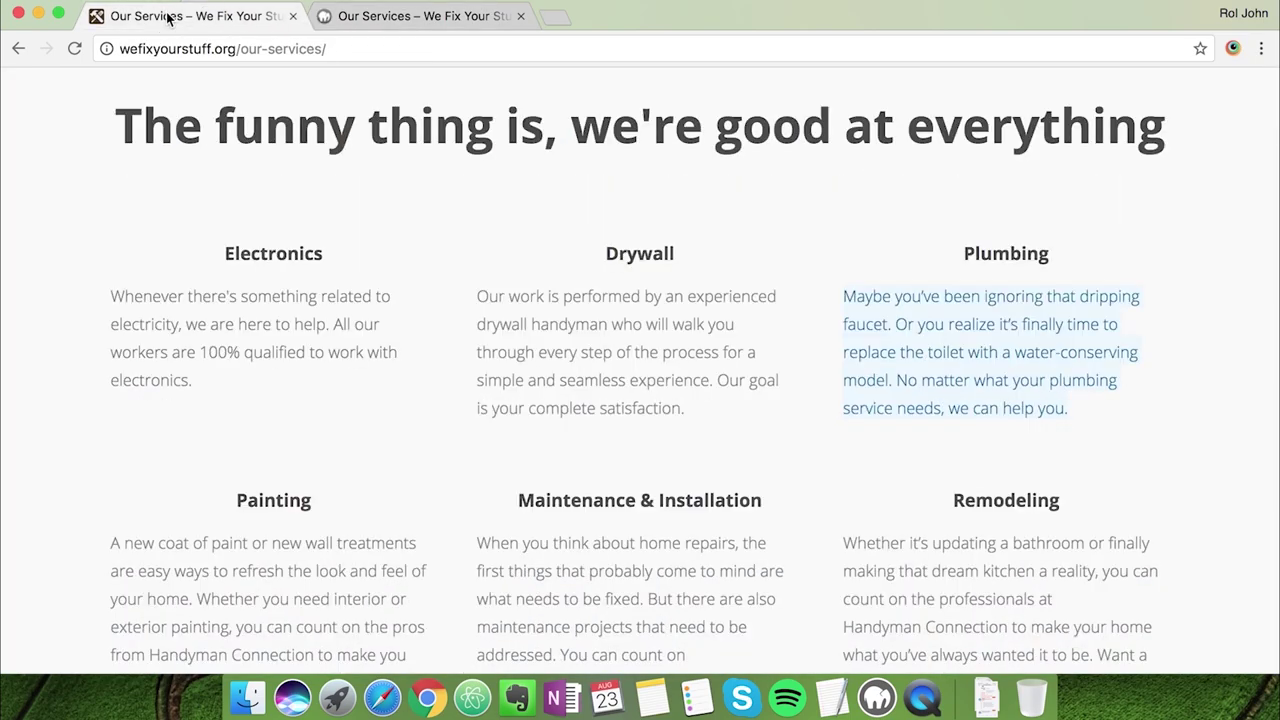
click(430, 16)
click(204, 355)
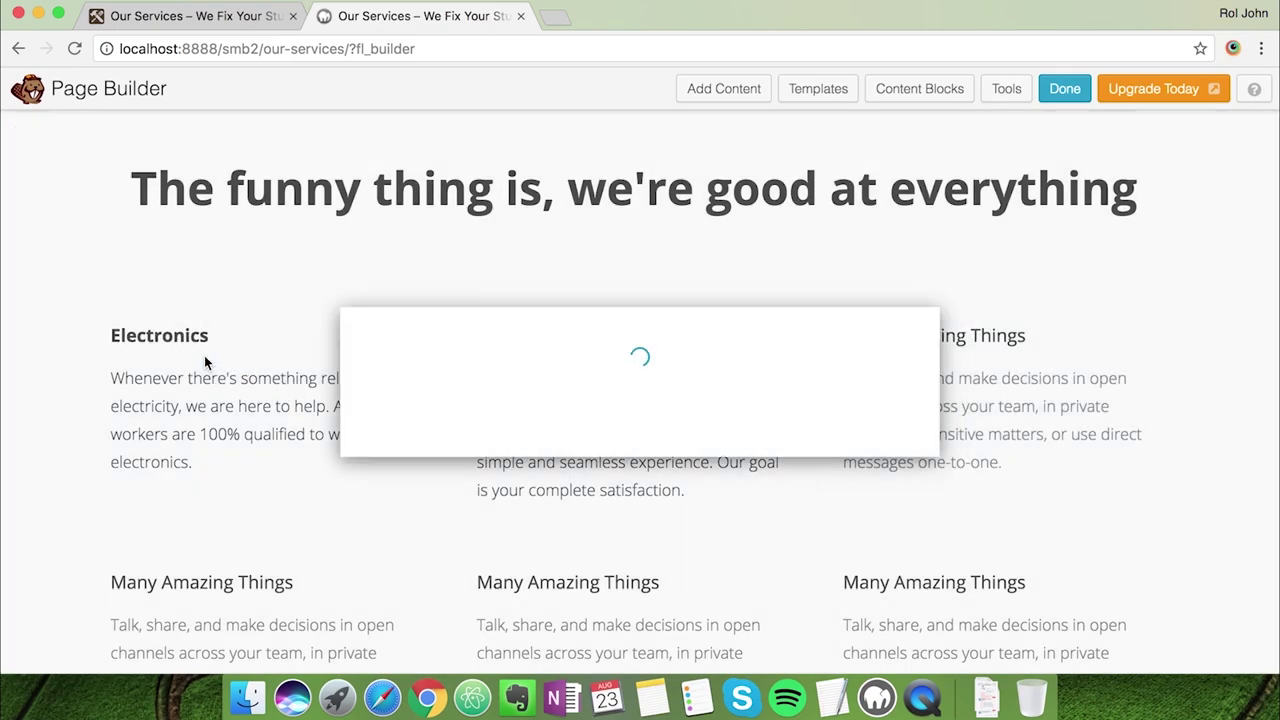
Center the Electronics and Drywall headings in their columns
click(534, 351)
double_click(534, 351)
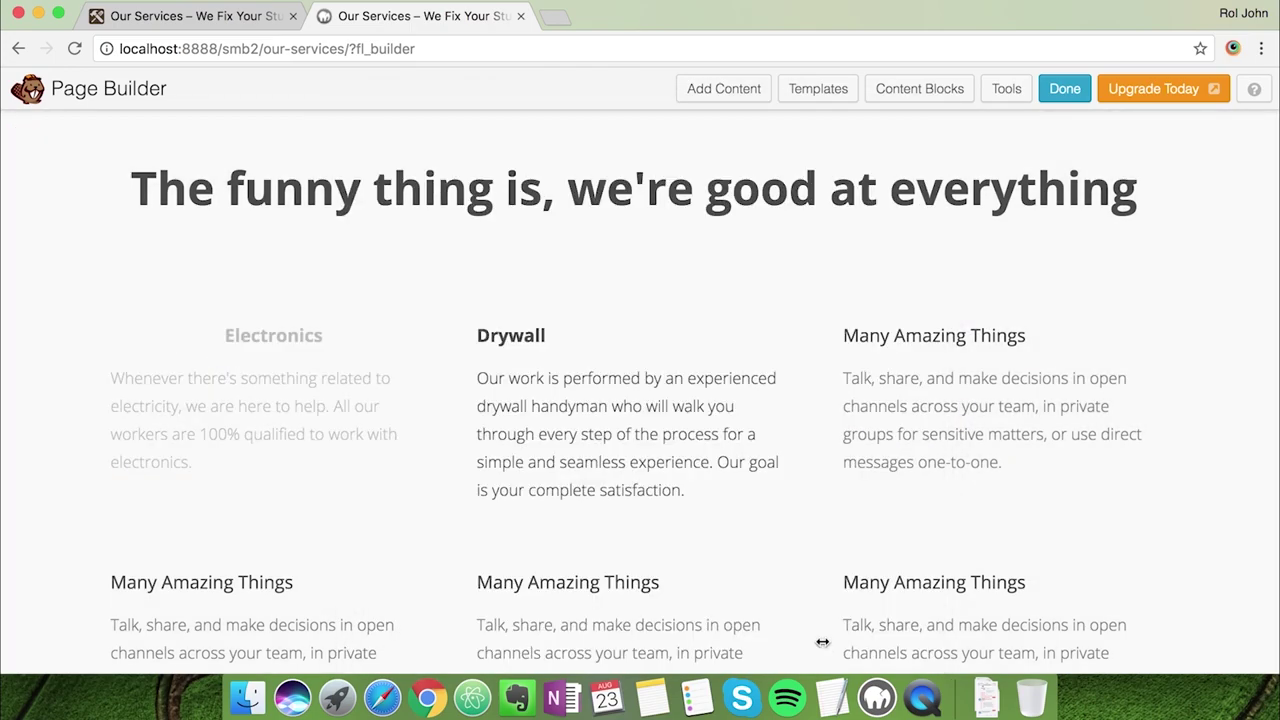
click(589, 306)
click(577, 357)
drag(577, 357, 381, 360)
click(657, 284)
click(826, 638)
Fill the third column with a bold, centred 'Plumbing' heading and its description
click(866, 432)
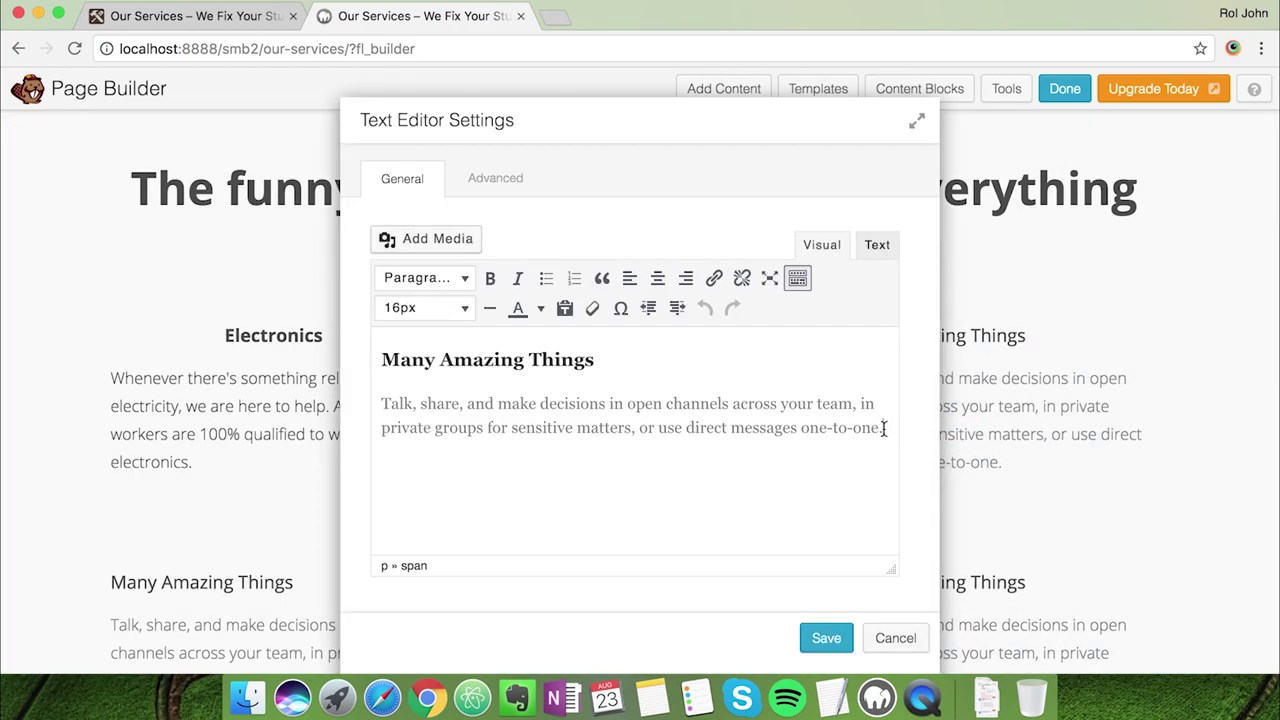
drag(387, 403, 866, 437)
key(ctrl+v)
click(480, 360)
triple_click(482, 364)
text(Plum)
key(super+shift+Left)
key(super+b)
click(657, 278)
click(826, 638)
Add the live-site Painting description under a bold, centred 'Painting' heading
scroll(450, 460, down, 3)
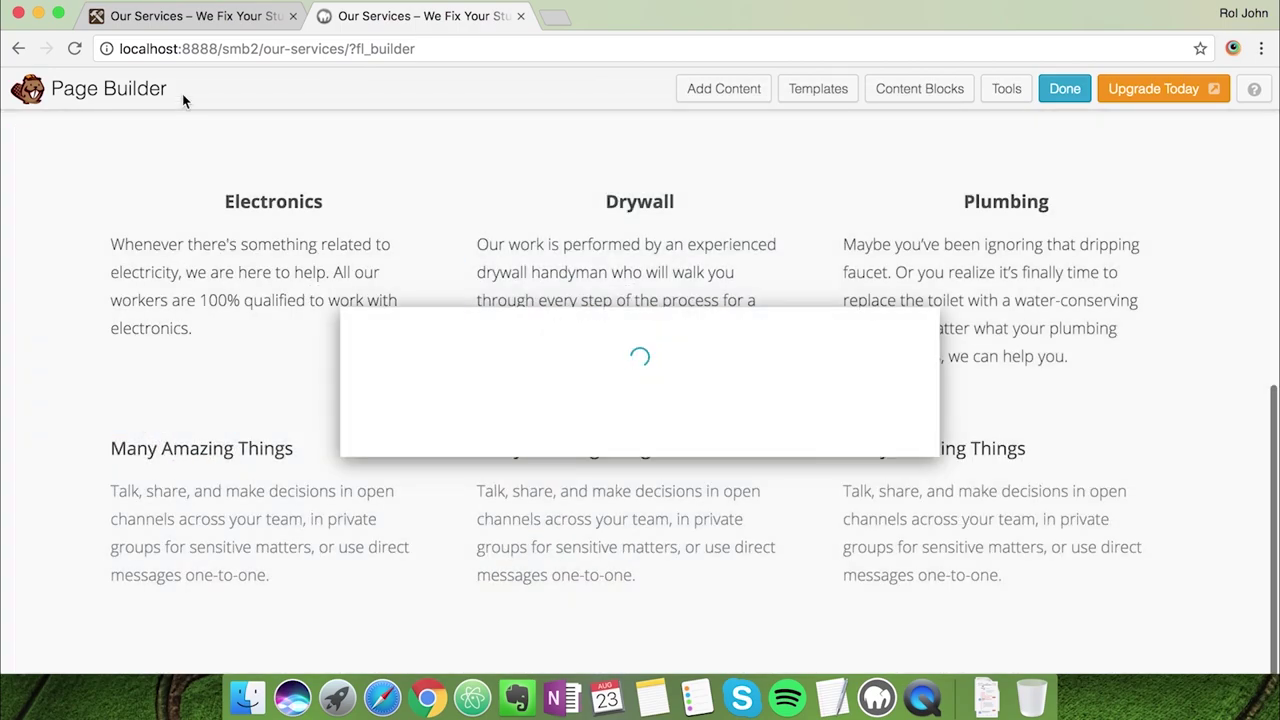
click(190, 16)
scroll(428, 340, down, 2)
drag(268, 573, 118, 350)
key(super+c)
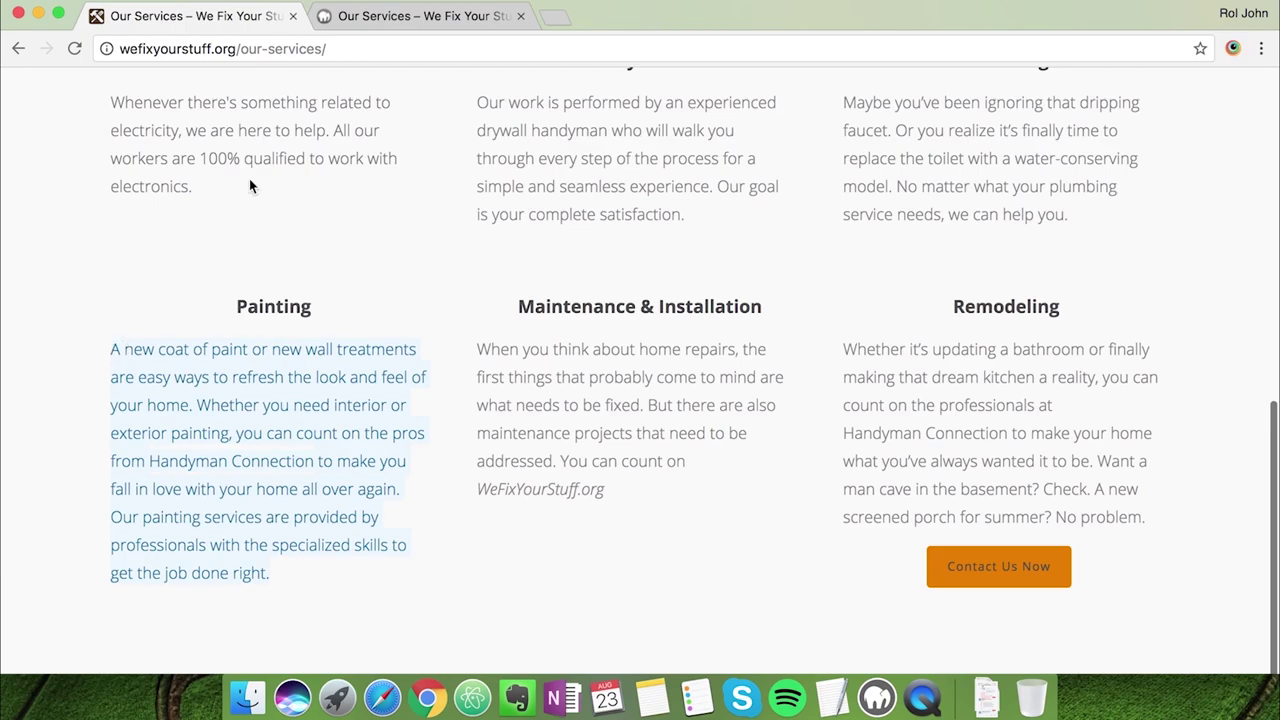
click(420, 16)
drag(381, 401, 883, 428)
key(super+v)
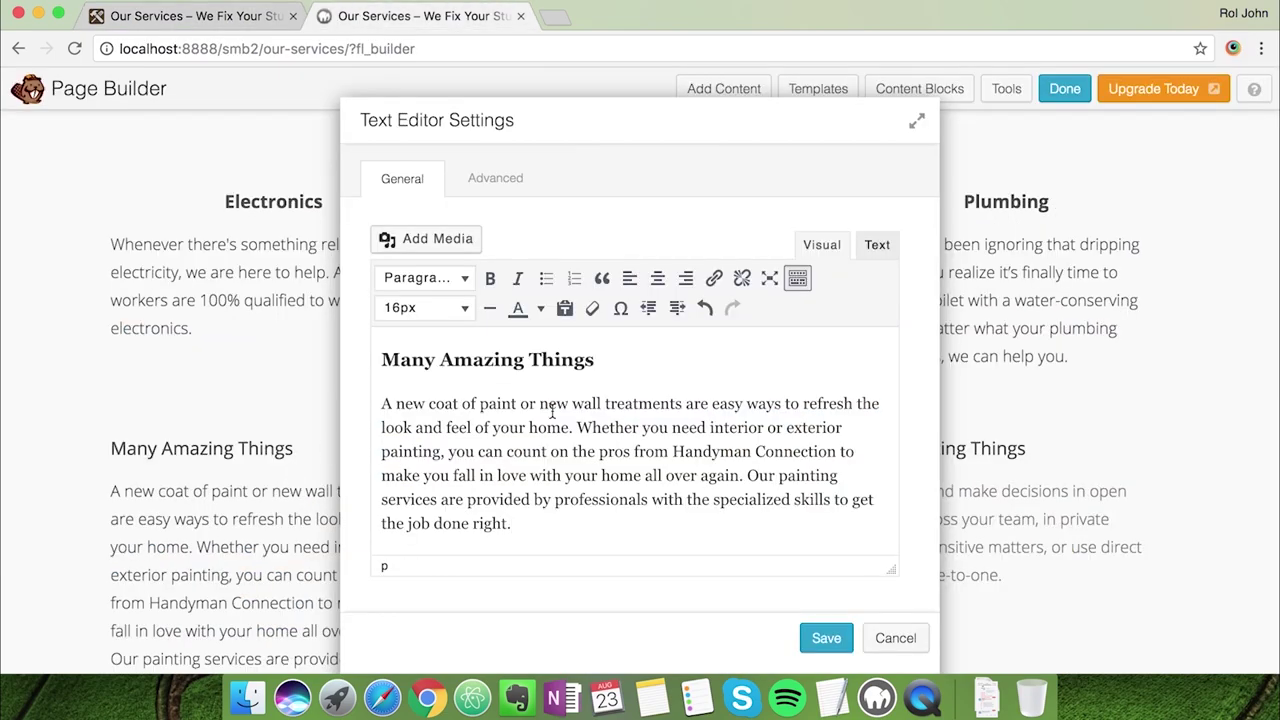
triple_click(458, 360)
text(Painting)
key(super+shift+Left)
key(super+b)
click(657, 278)
click(843, 640)
Fill the next column with a centred 'Maintenance & Installation' heading and its description
click(195, 16)
drag(600, 480, 477, 354)
key(super+c)
click(410, 16)
click(585, 500)
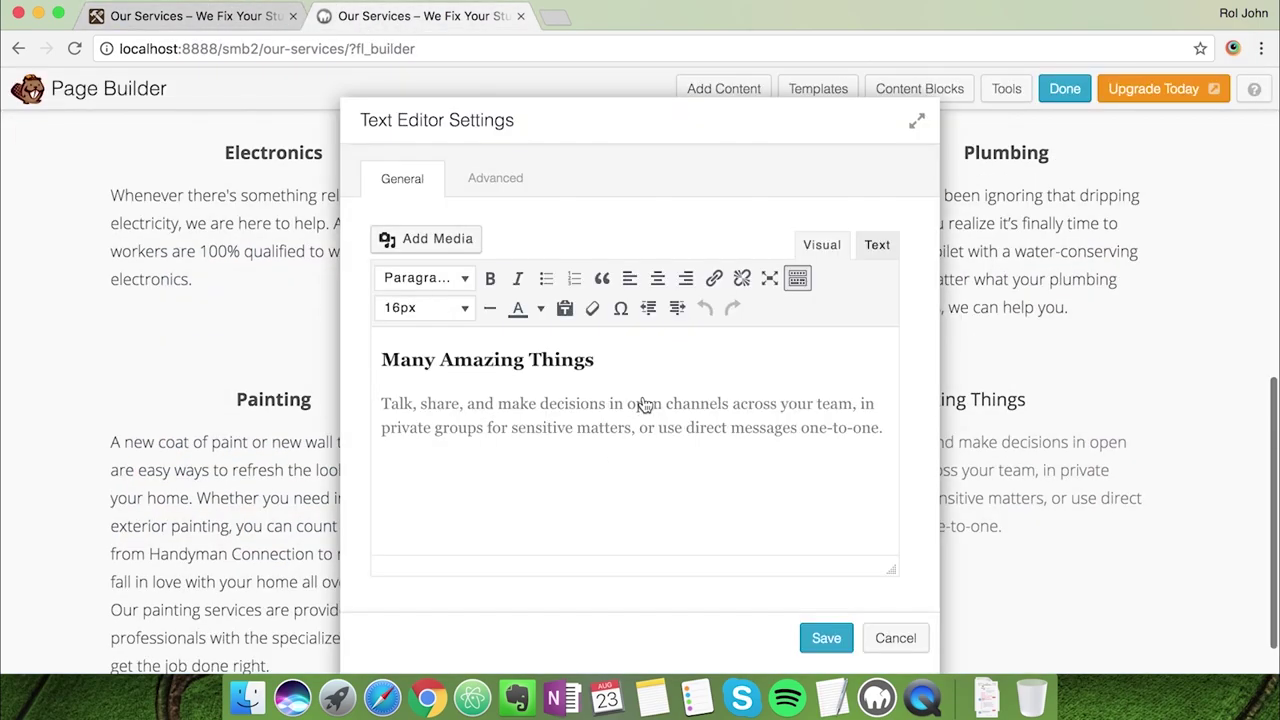
click(596, 358)
triple_click(596, 358)
text(Maintenance)
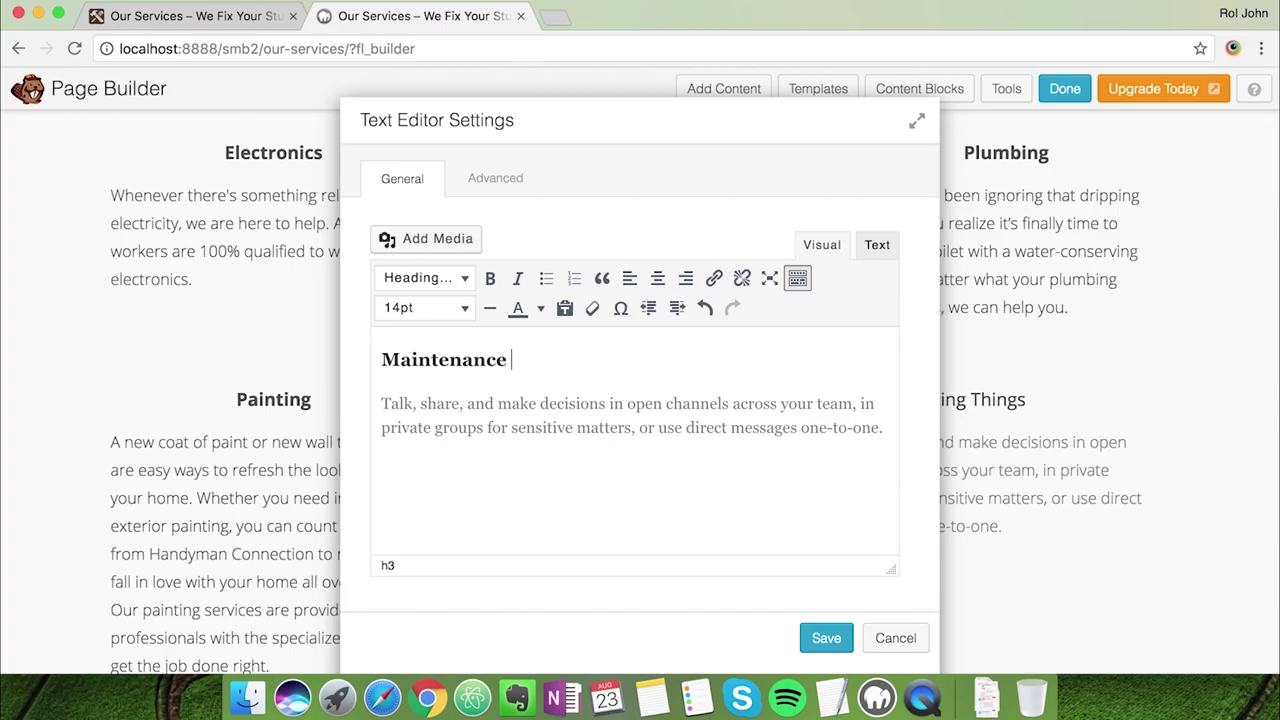
triple_click(700, 423)
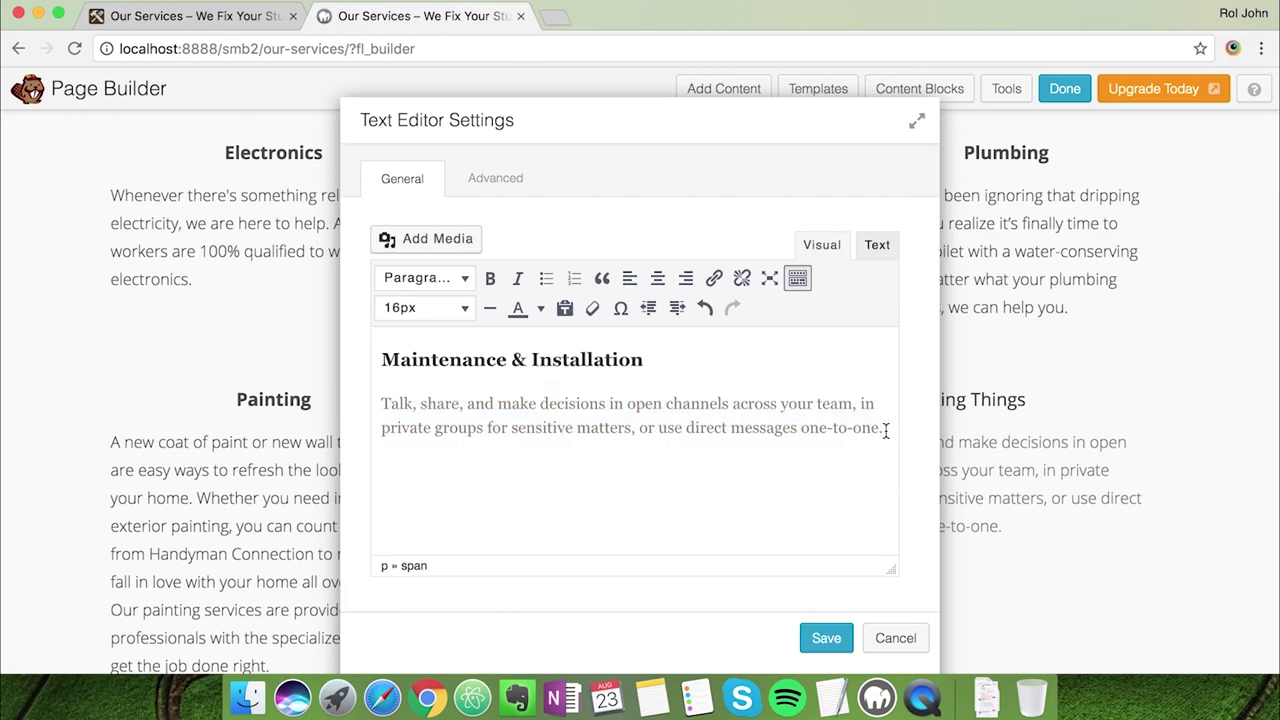
key(super+v)
click(645, 359)
key(shift+Home)
key(super+v)
key(super+z)
click(658, 280)
click(826, 638)
Copy the Remodeling description from the live site for the last column
key(super+1)
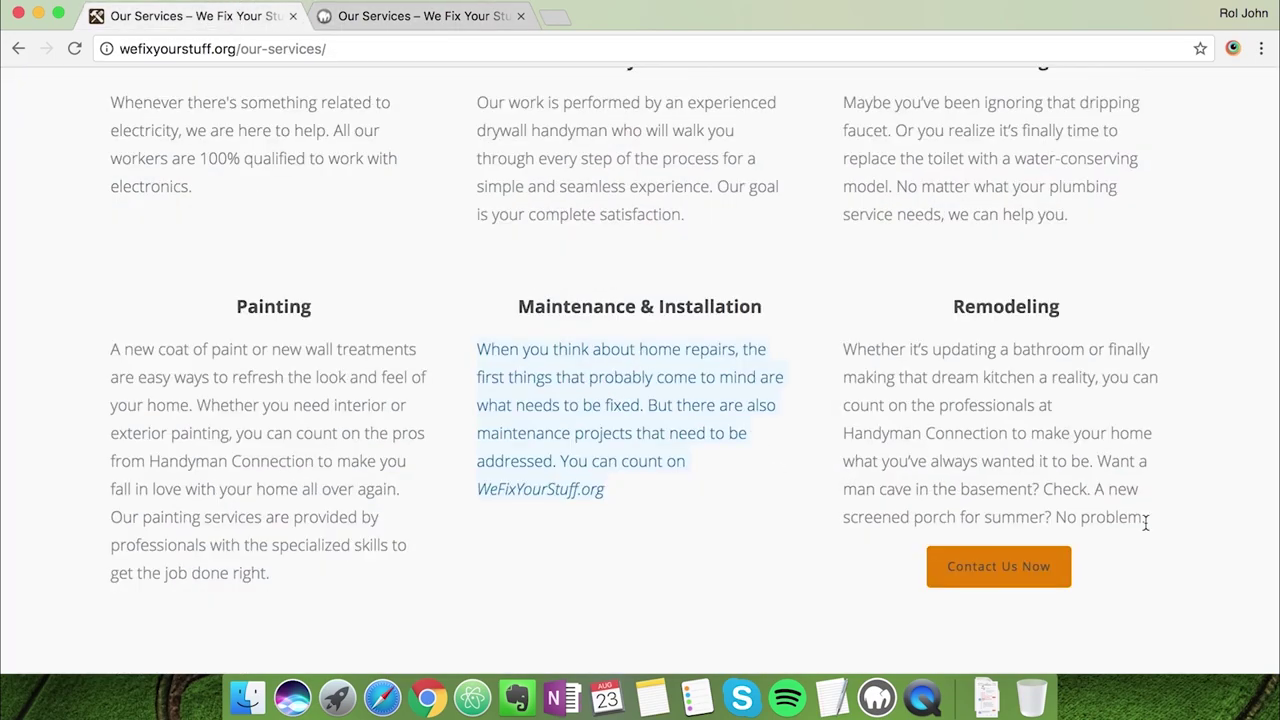
drag(1146, 518, 843, 352)
key(super+c)
click(420, 16)
click(806, 420)
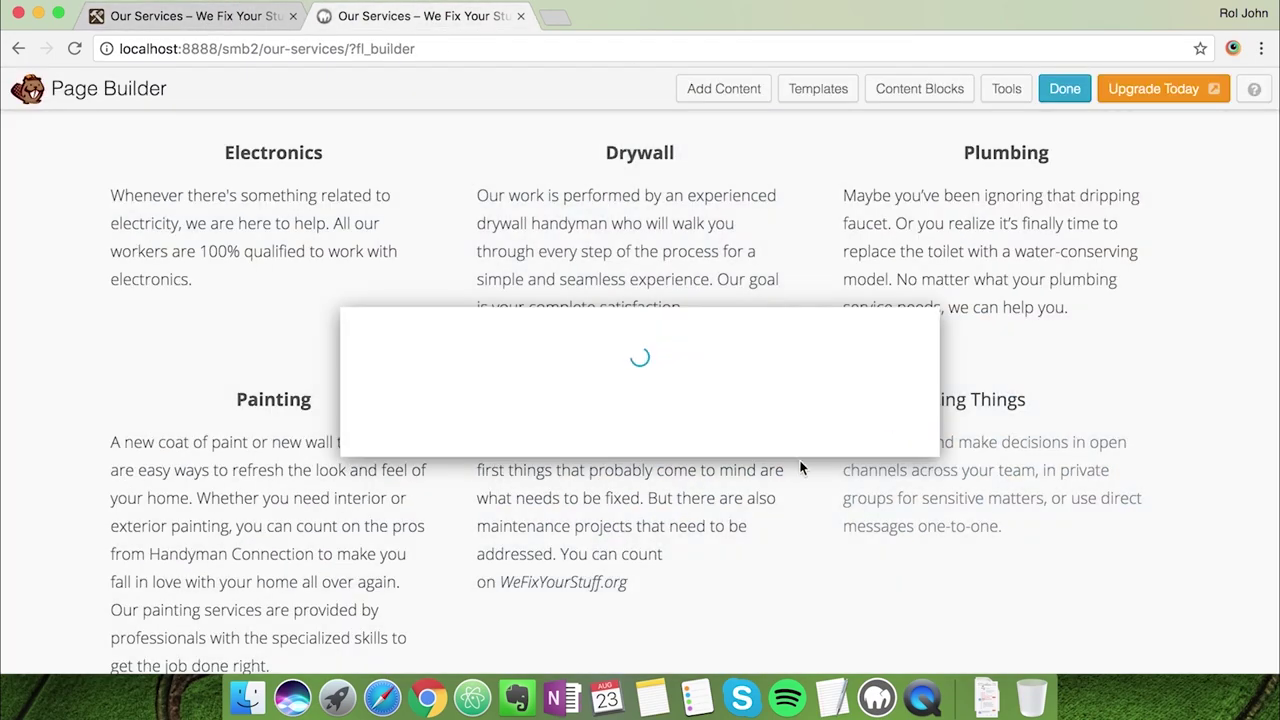
Paste the Remodeling description and retitle the heading 'Remodeling', centred
triple_click(399, 403)
key(super+v)
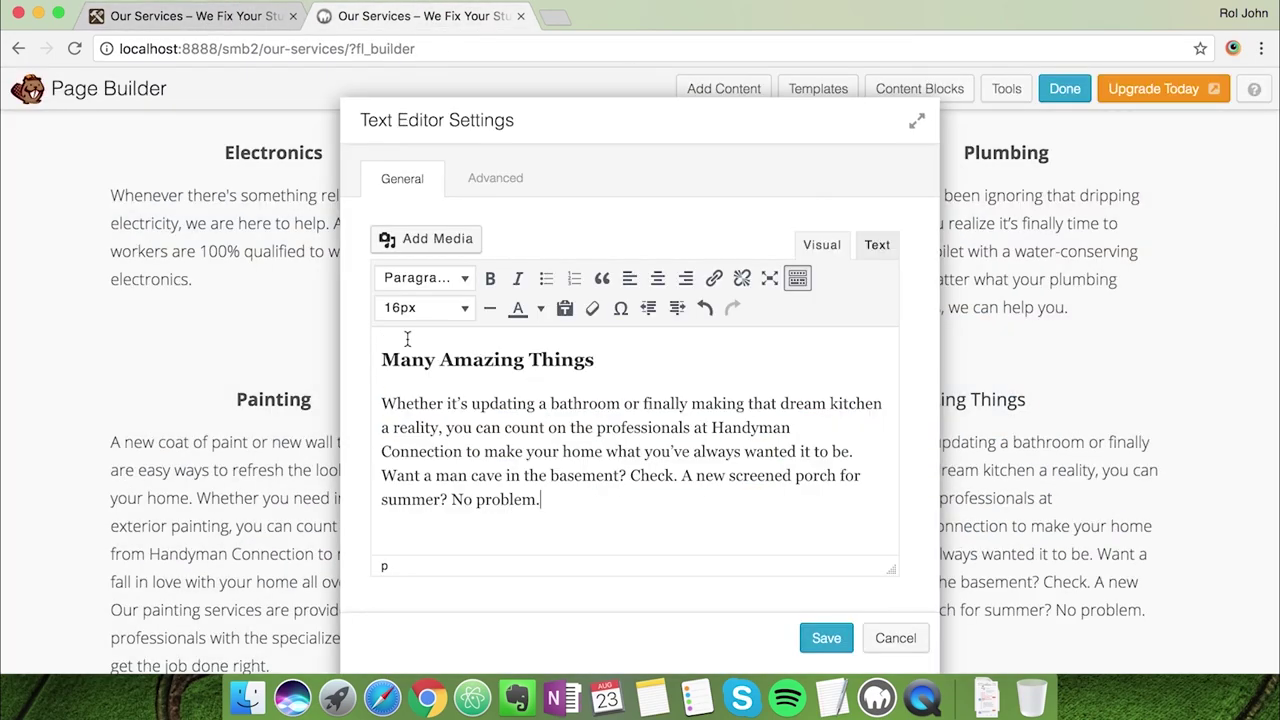
key(super+Up)
key(super+Right)
key(super+shift+Left)
text(Remodelling)
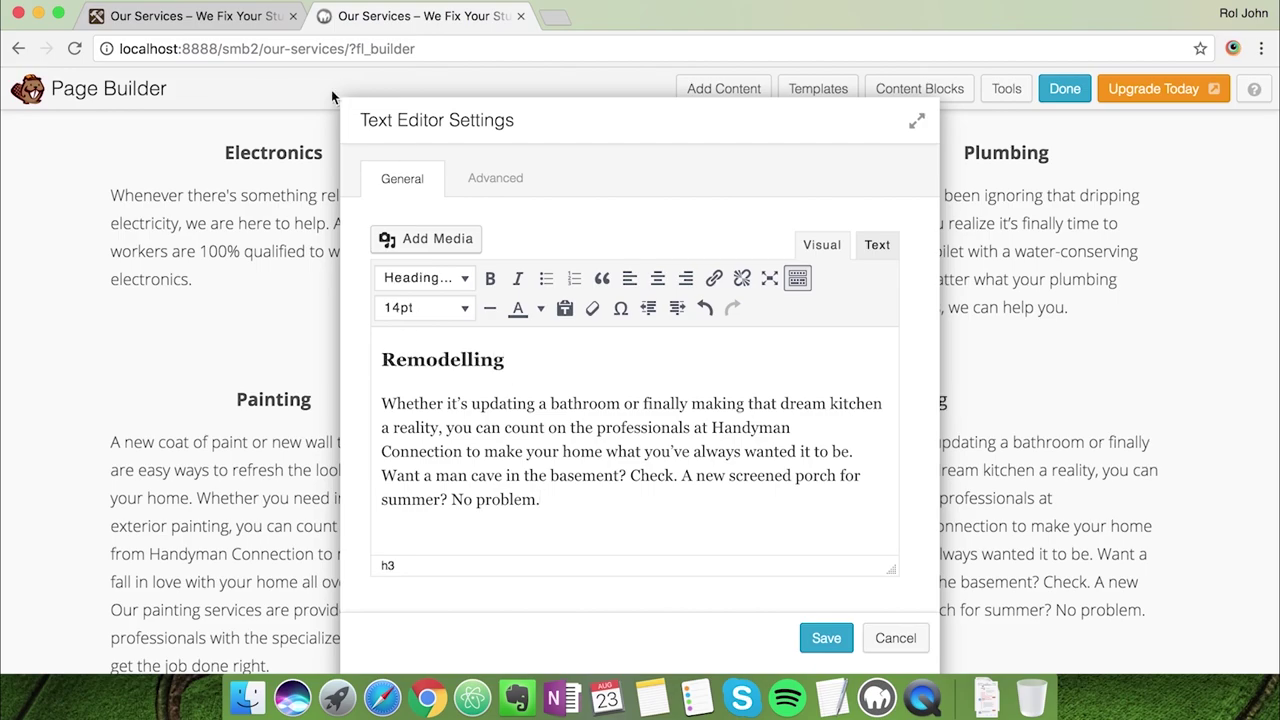
click(245, 18)
click(332, 22)
double_click(470, 359)
click(657, 278)
Add a centred 'Contact Us Now' line linking to /contact-us
click(591, 517)
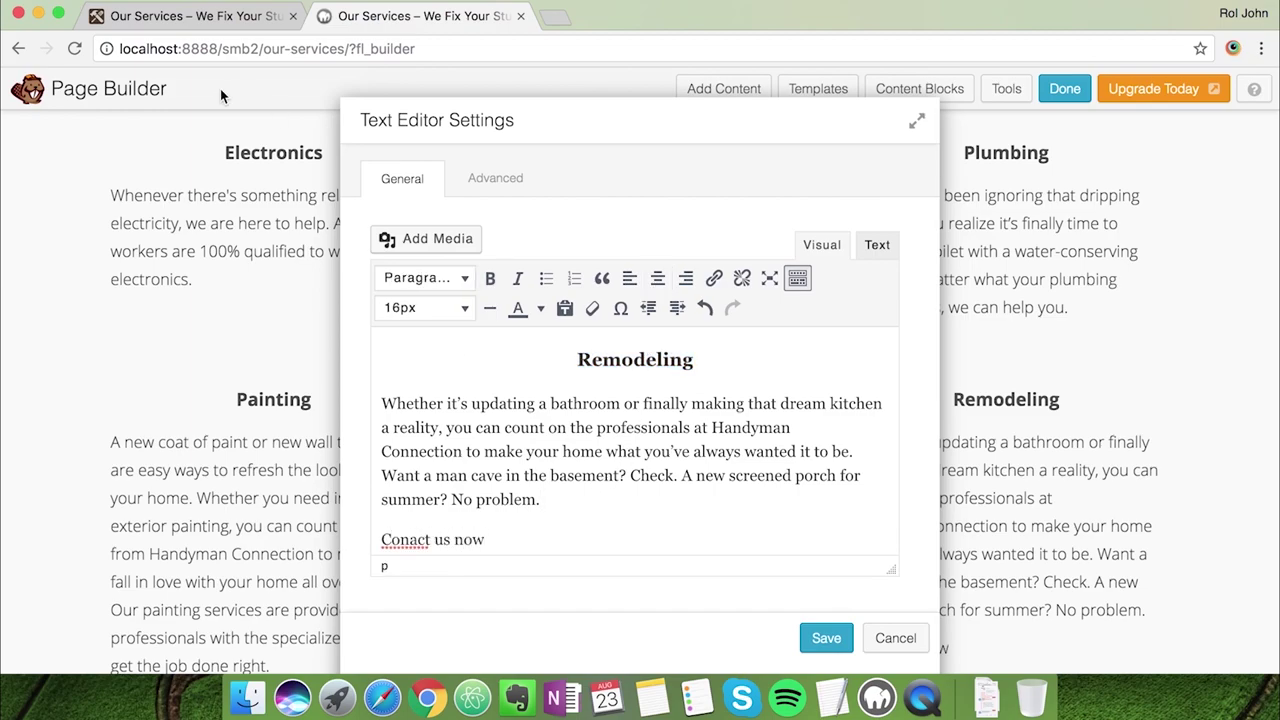
click(230, 17)
click(390, 22)
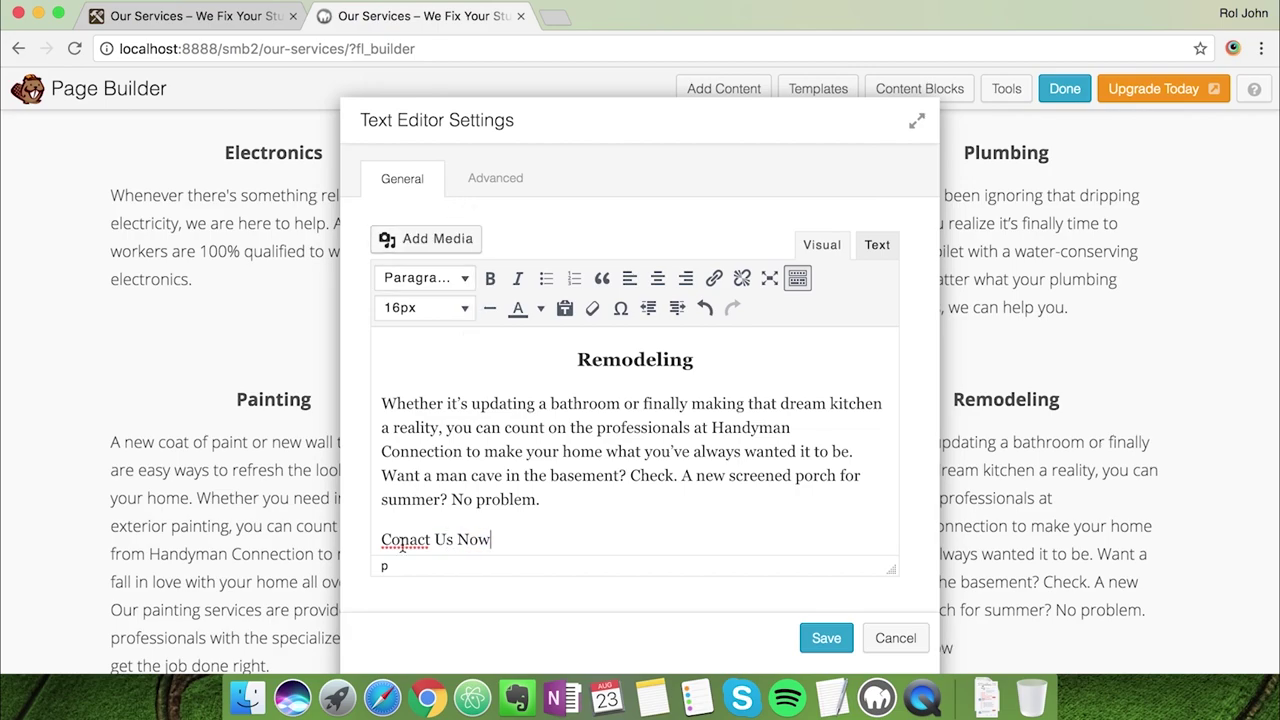
text(t)
key(super+Right)
key(super+shift+Left)
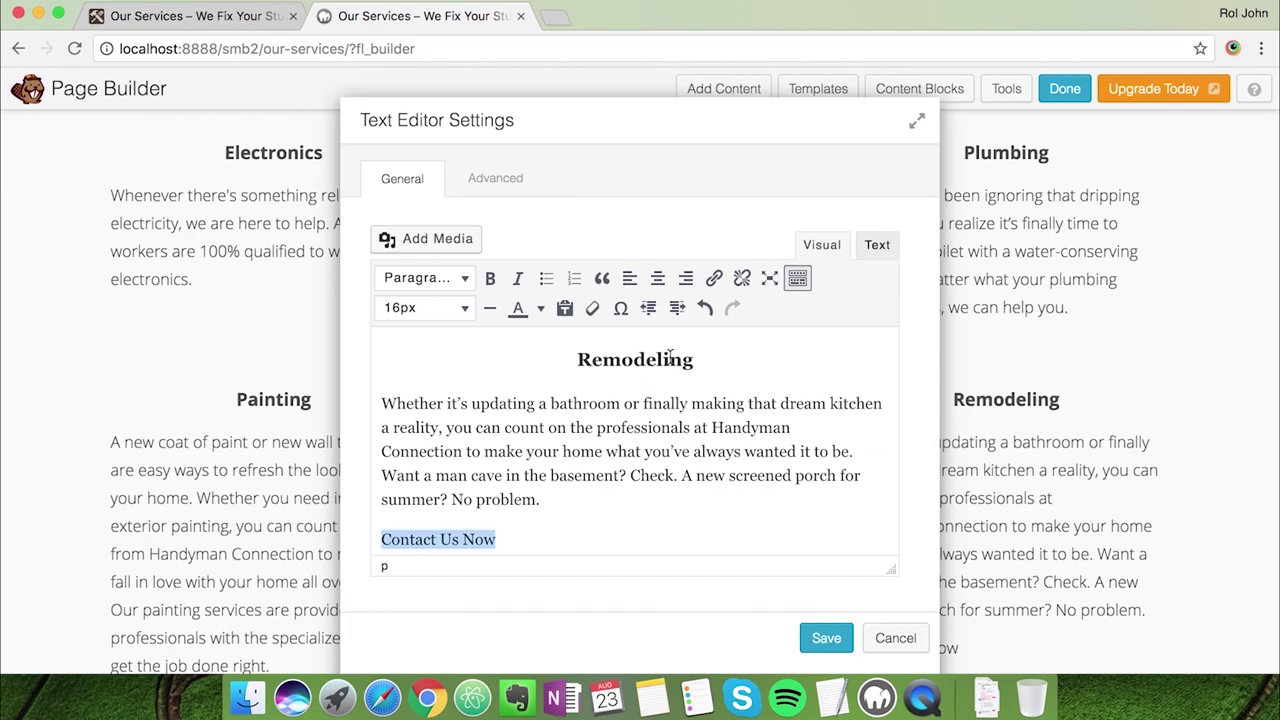
click(657, 278)
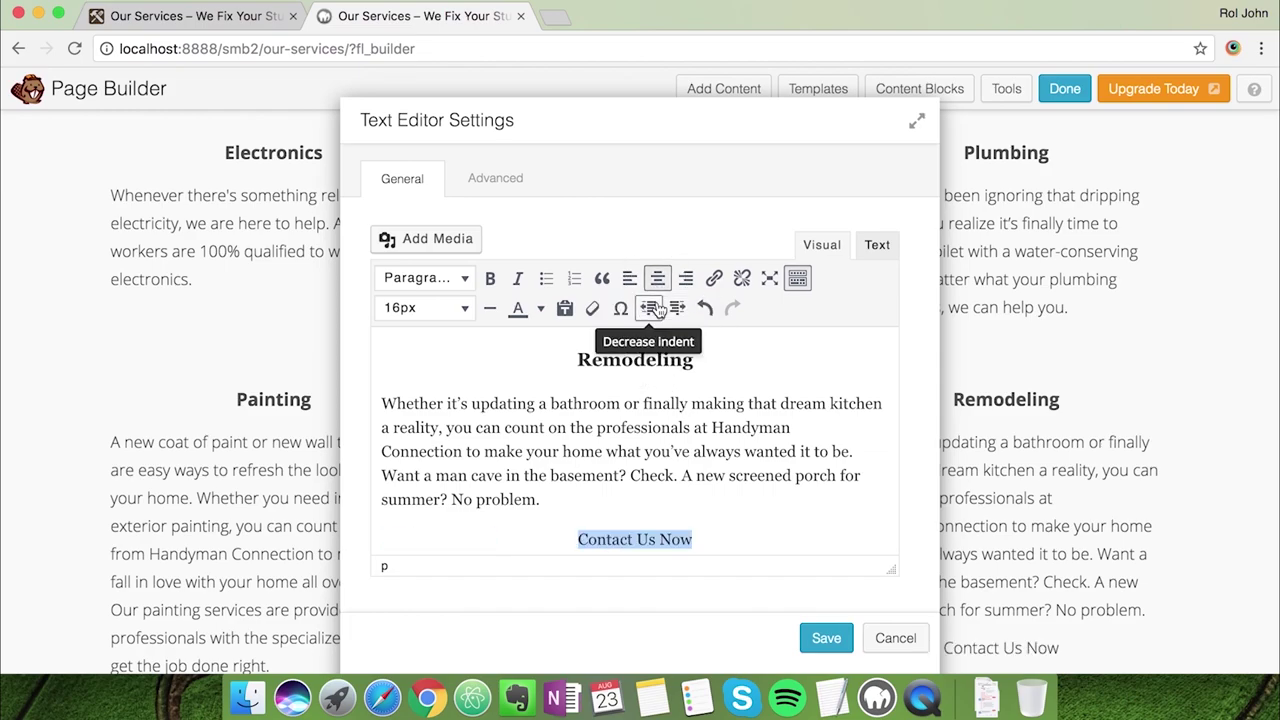
click(714, 278)
text(/contact-)
key(Return)
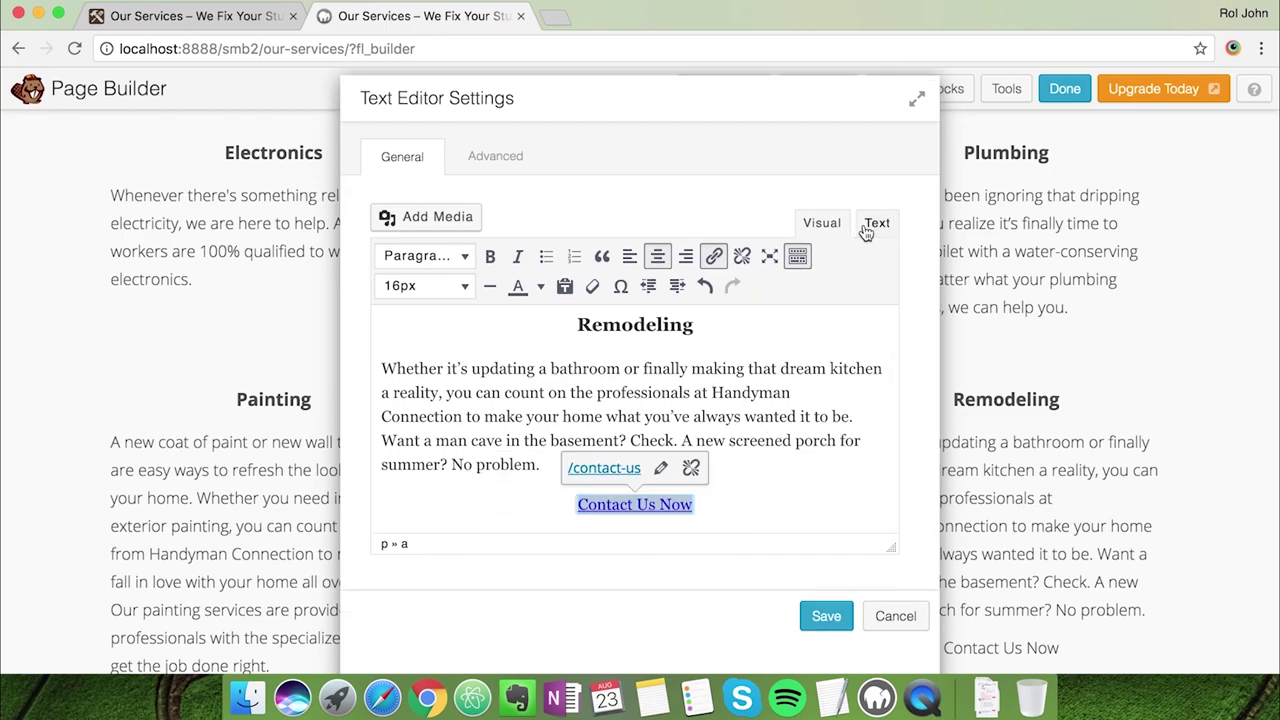
Give the Contact Us Now link the class 'button orange' in the HTML and save the module
click(870, 224)
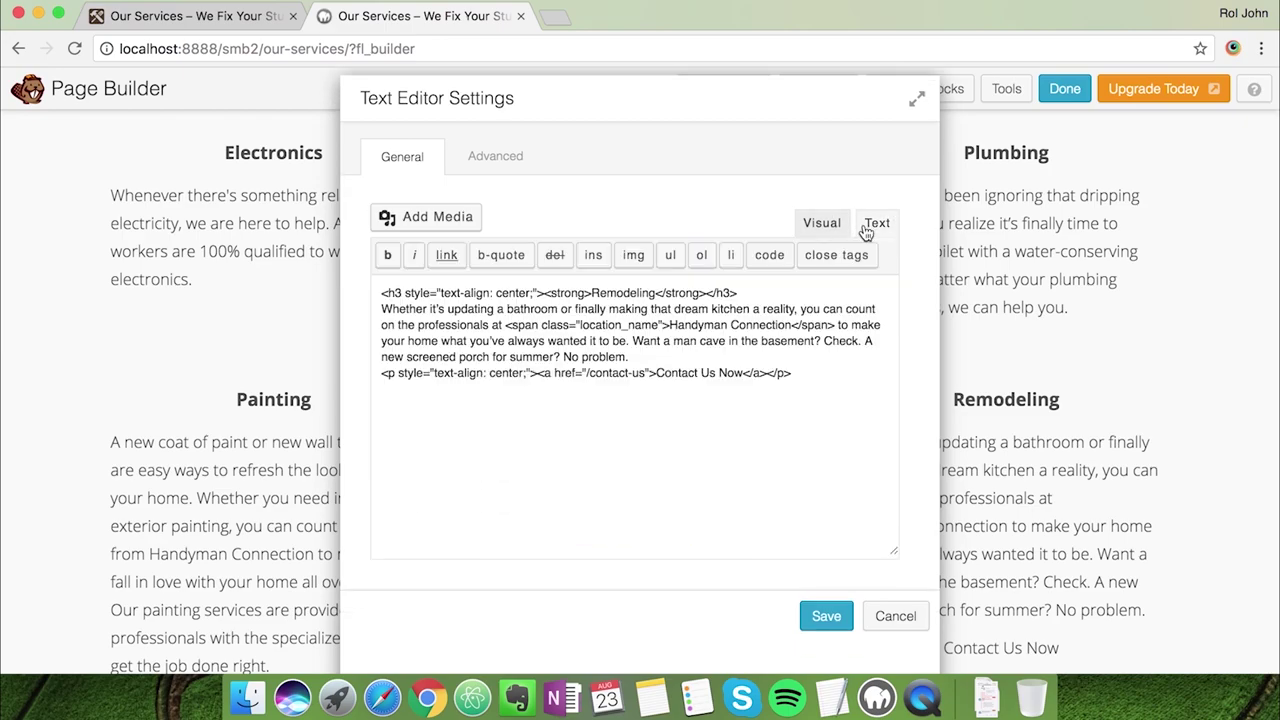
click(649, 373)
text(class="button )
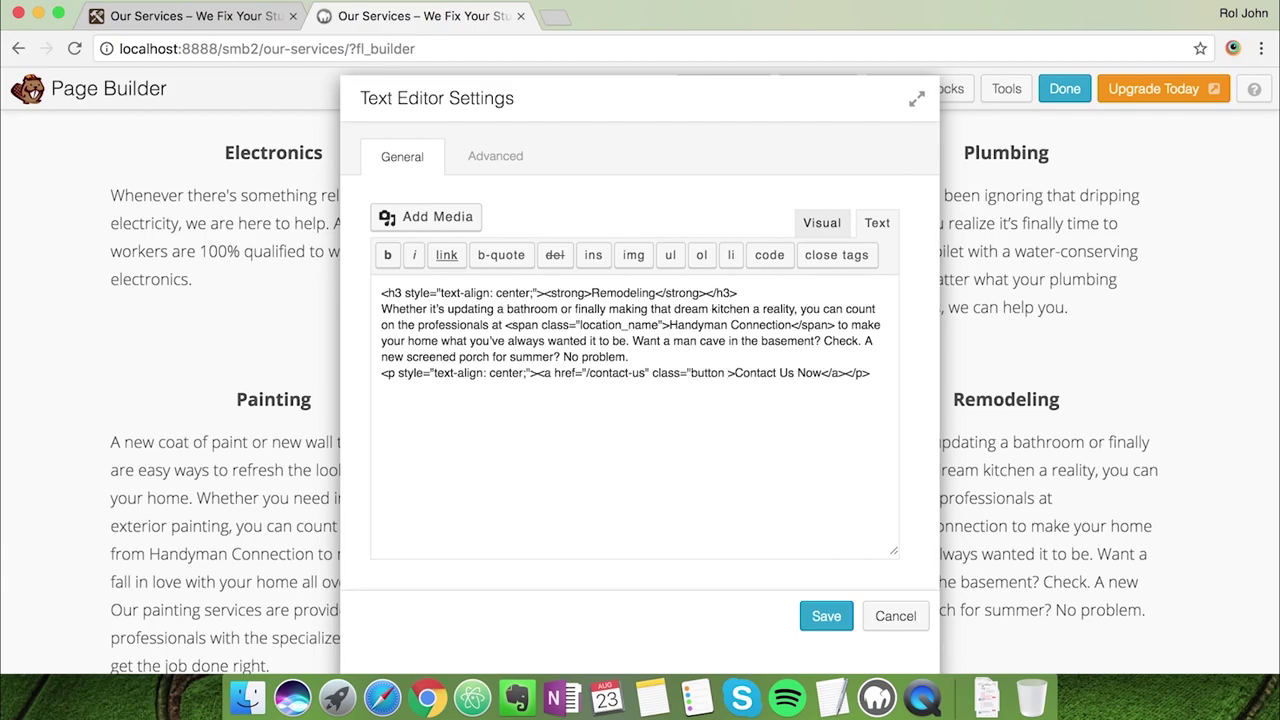
text(primary-b)
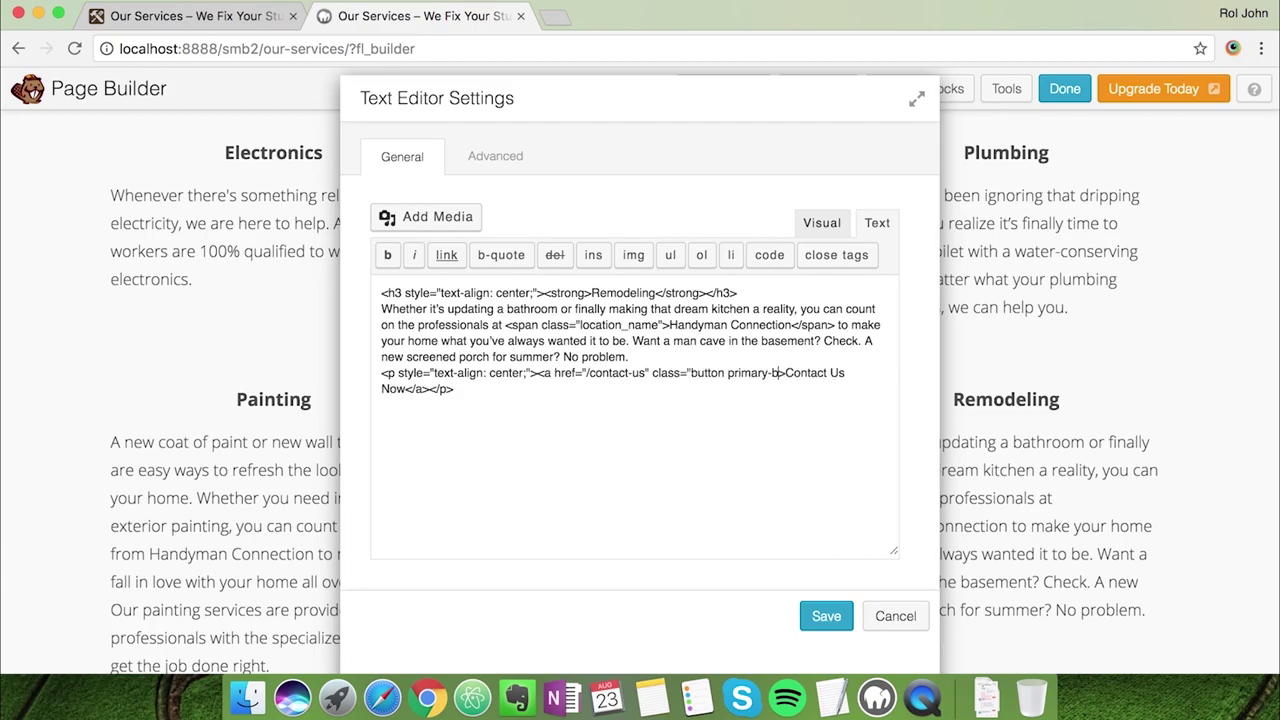
text(utton")
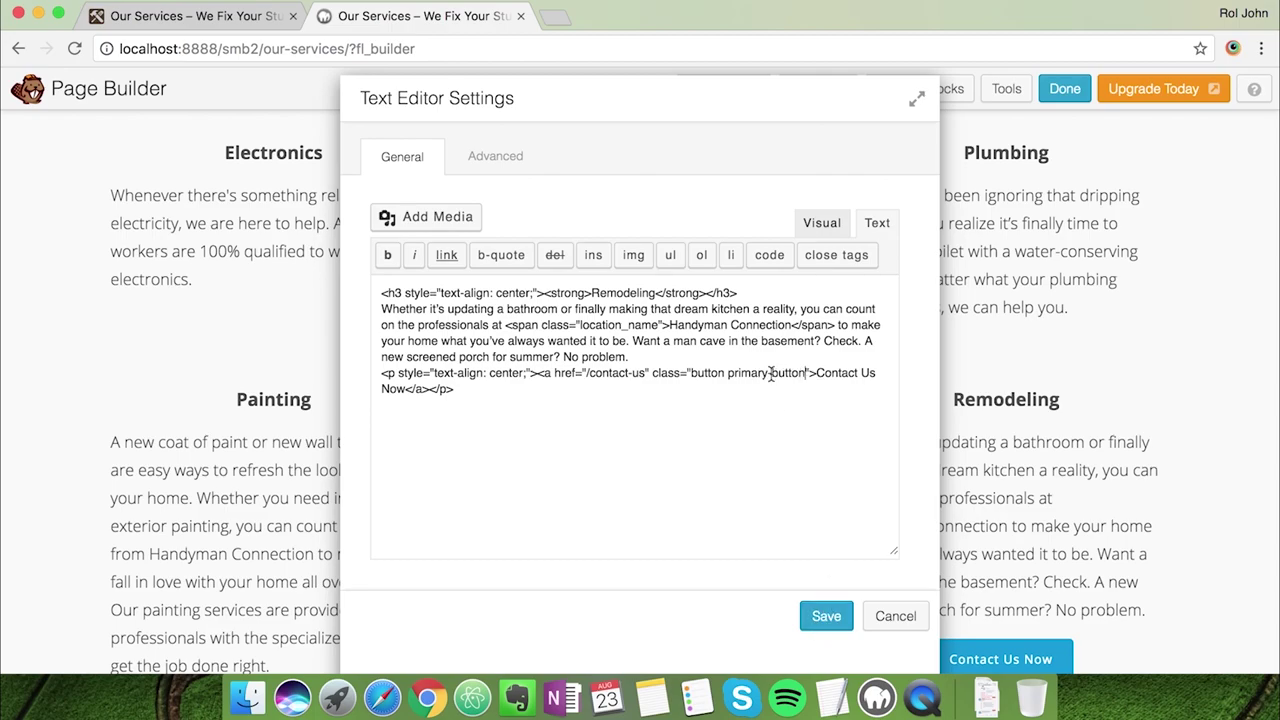
drag(727, 372, 806, 372)
text(orange)
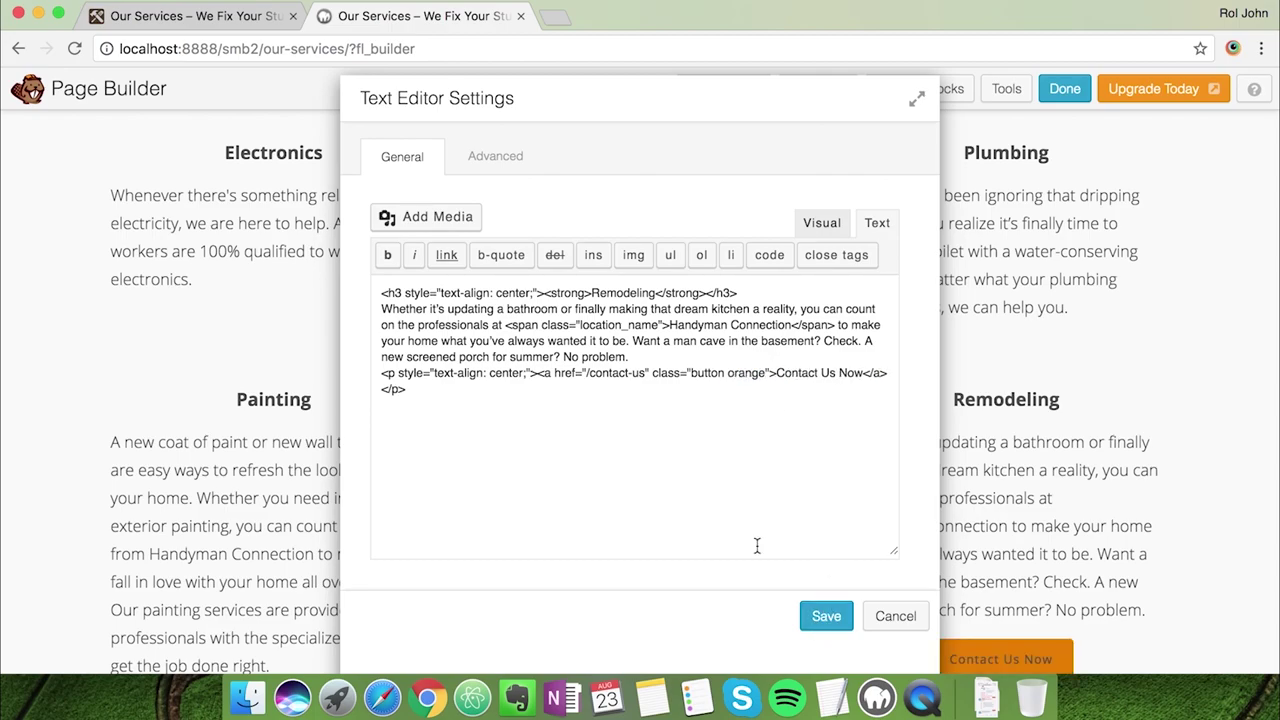
click(825, 616)
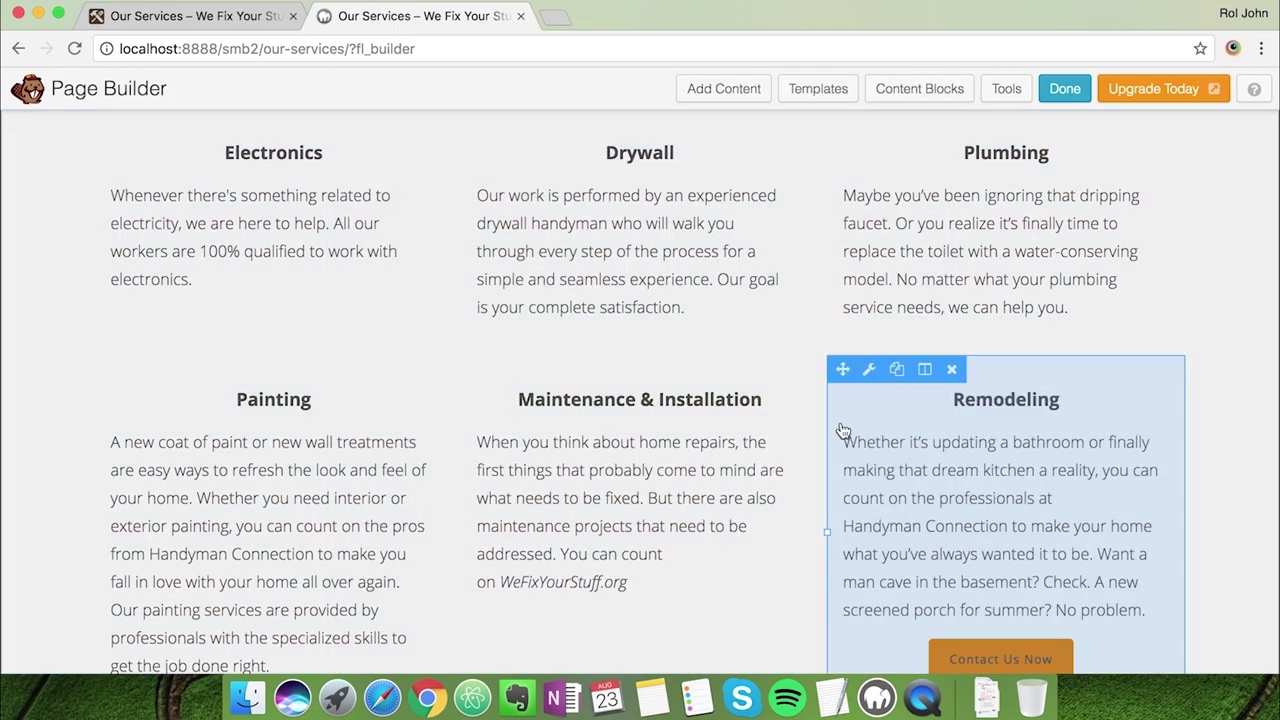
scroll(575, 467, down, 5)
click(229, 17)
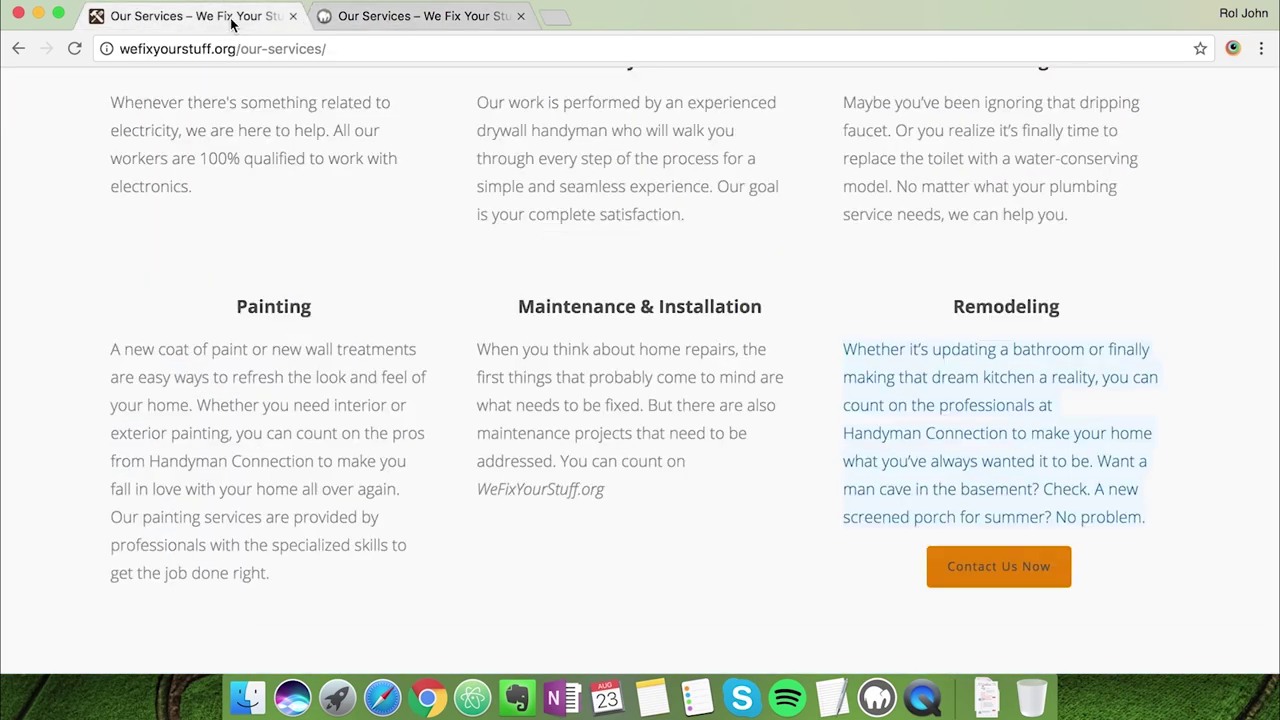
click(390, 17)
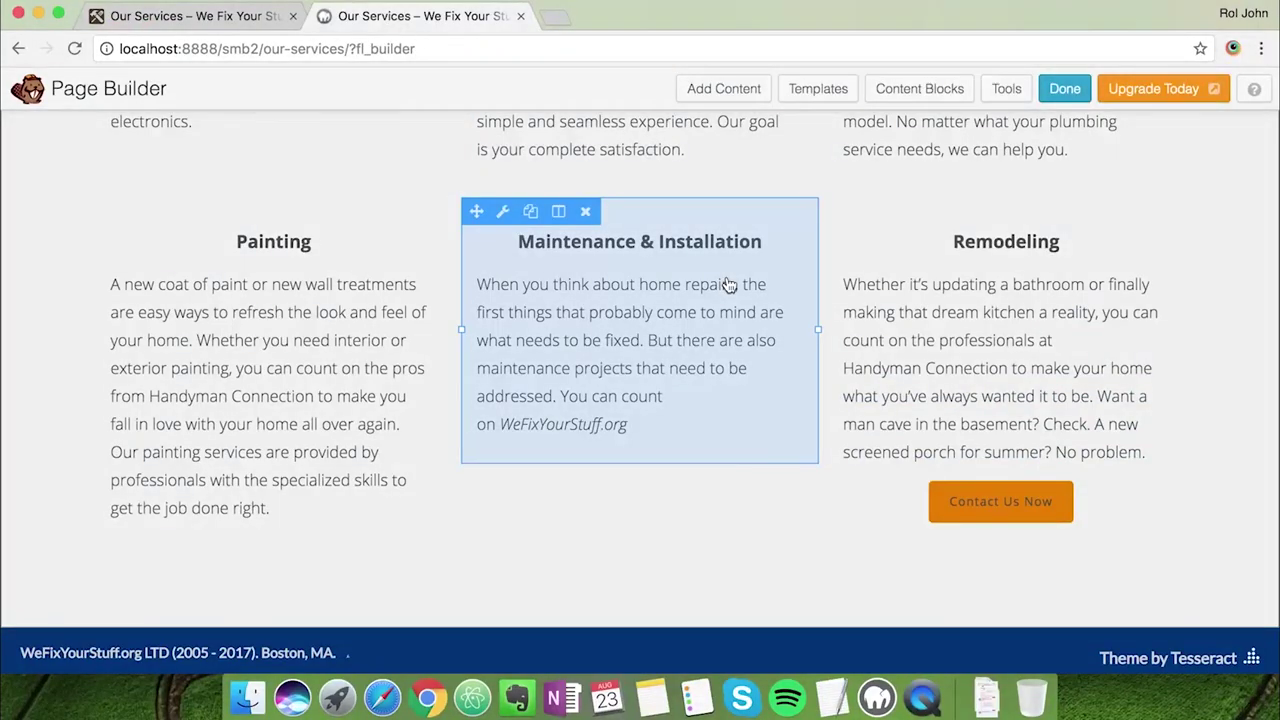
Publish the Our Services changes and open the About Us page in the page builder
click(1060, 104)
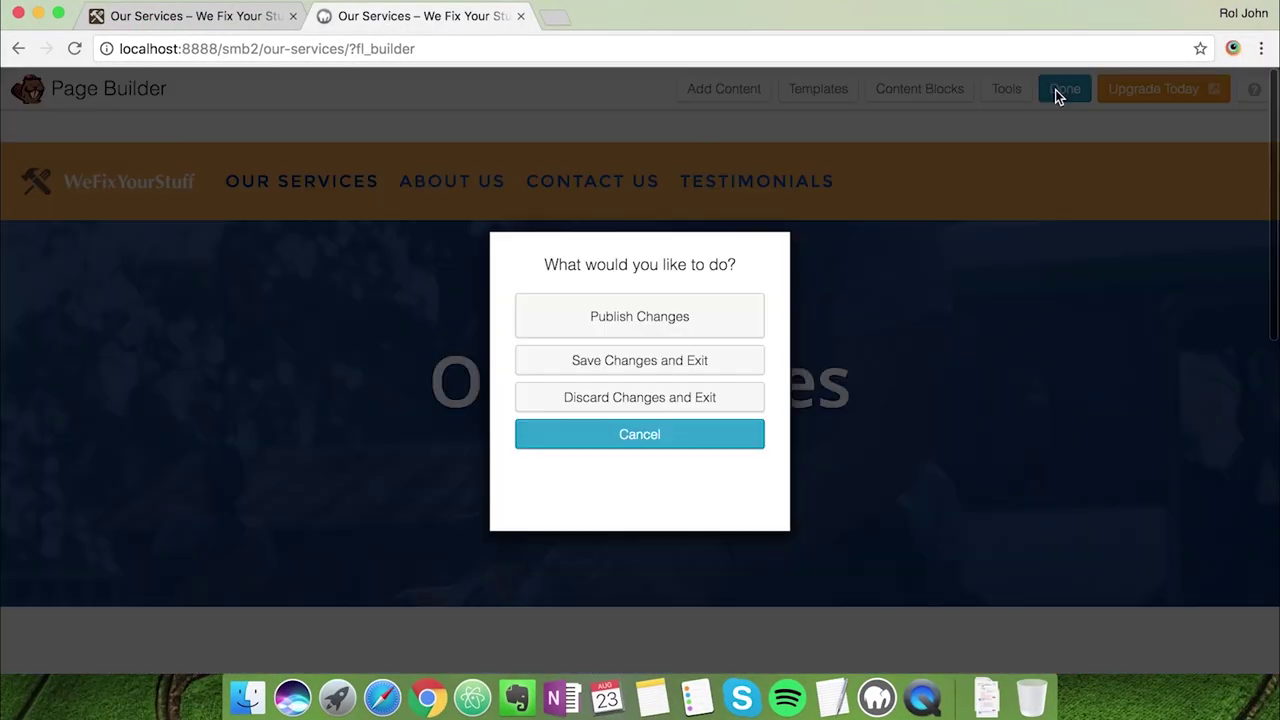
click(703, 325)
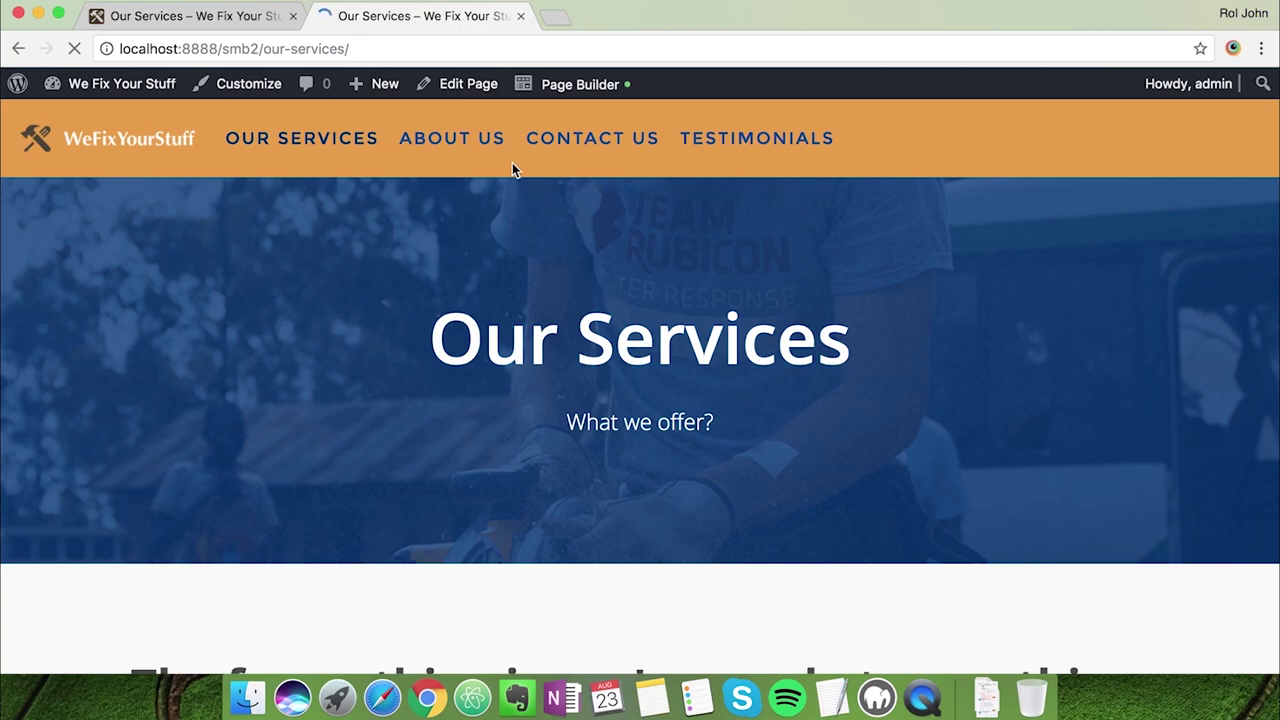
click(478, 138)
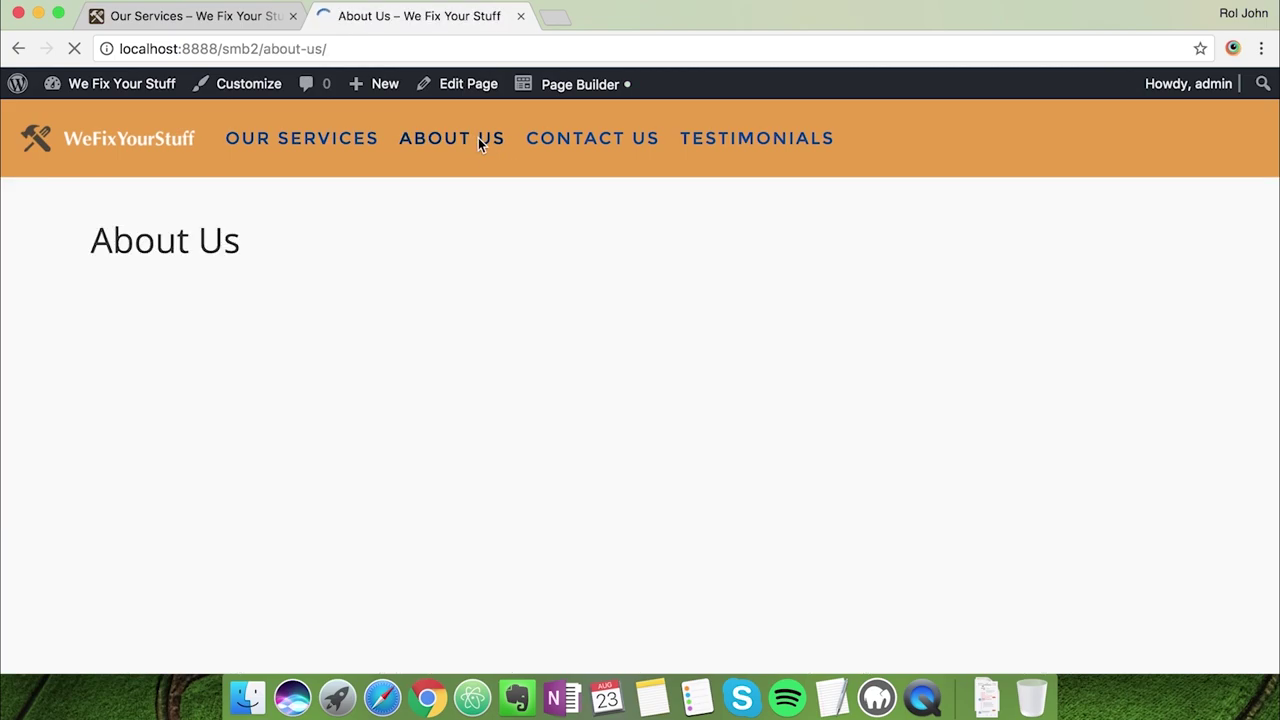
click(562, 88)
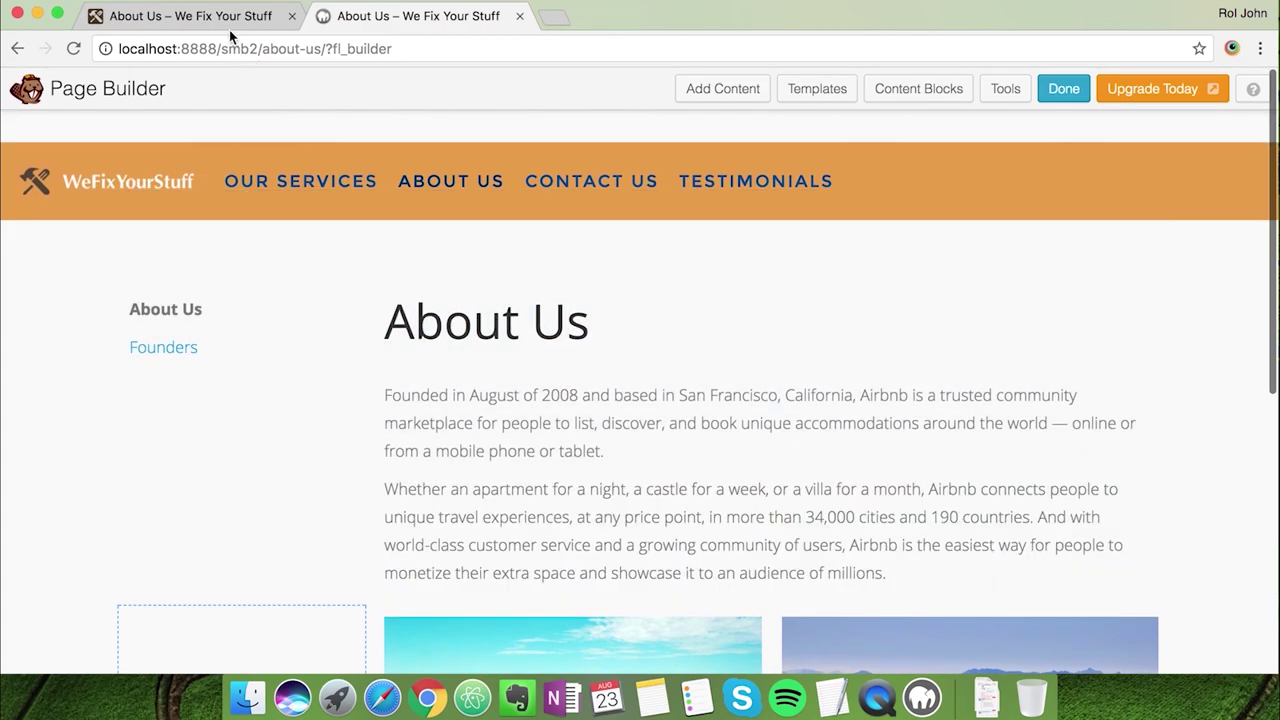
Copy the founding paragraph from the live About Us sidebar
click(190, 16)
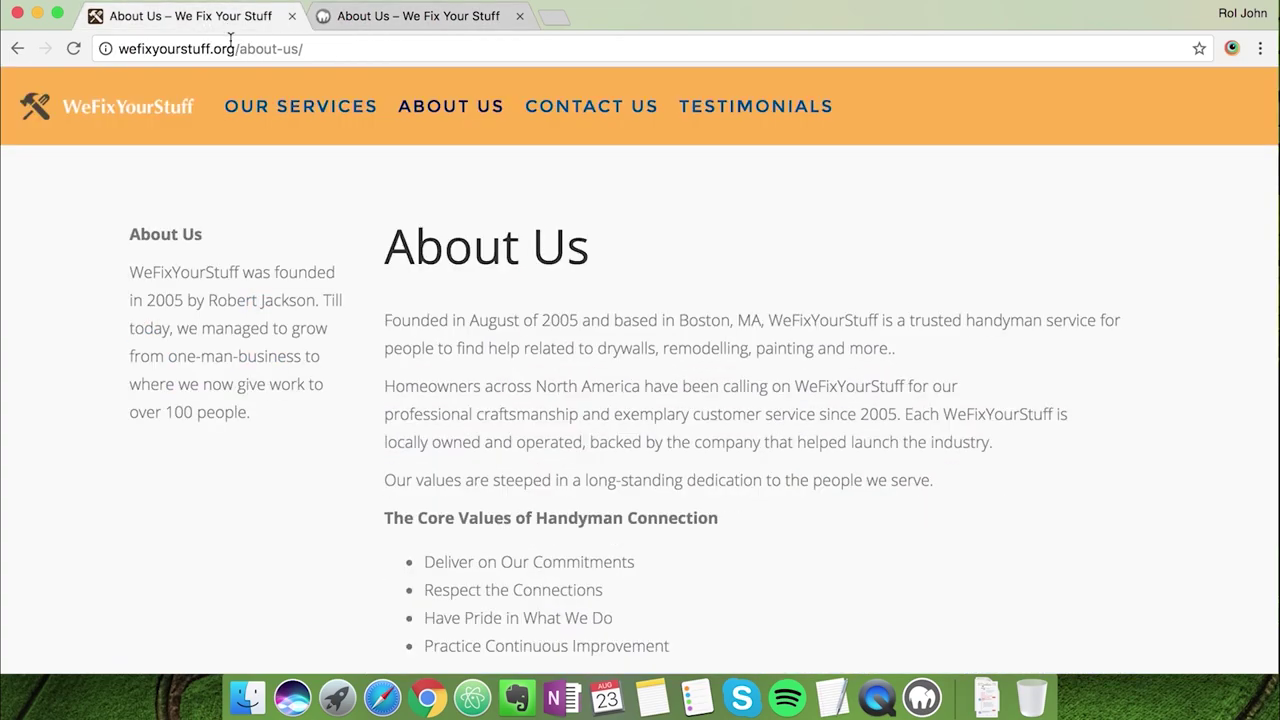
scroll(305, 290, down, 2)
drag(255, 390, 128, 240)
key(super+c)
Replace the sidebar's Founders link with the pasted WeFixYourStuff founding paragraph and save
click(336, 20)
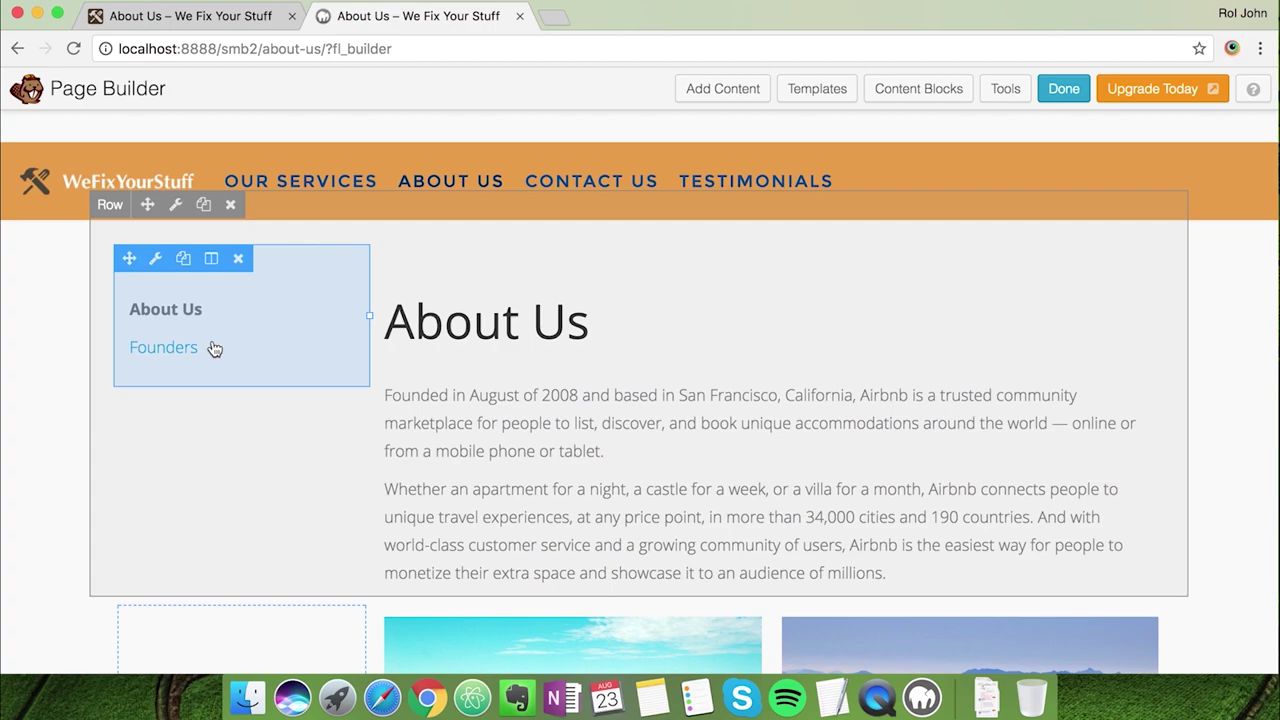
click(156, 261)
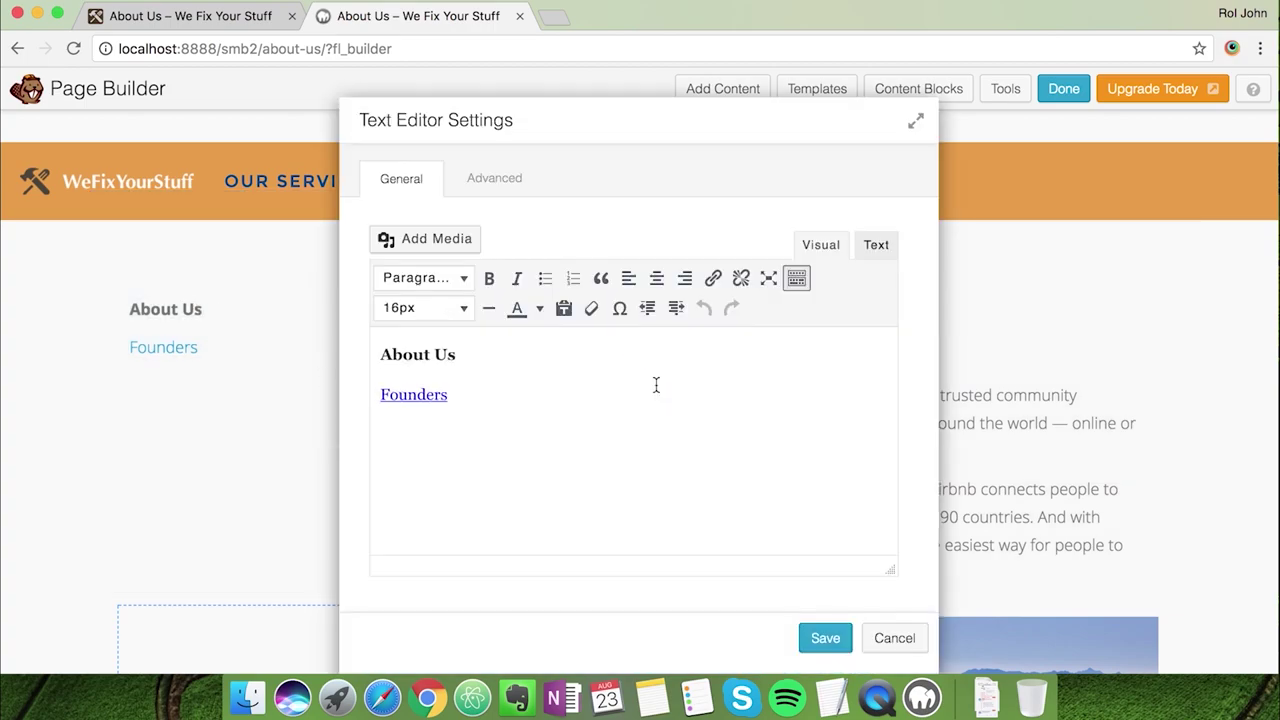
double_click(400, 398)
key(BackSpace)
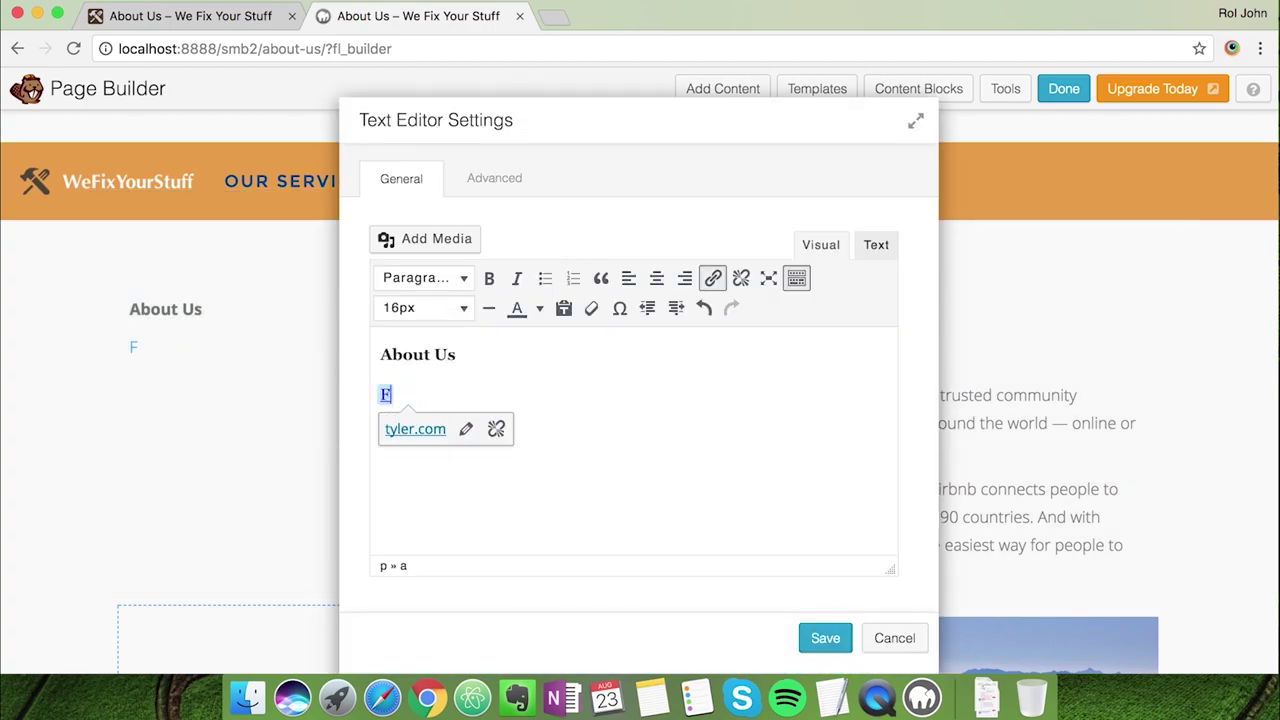
key(BackSpace)
key(Return)
key(super+v)
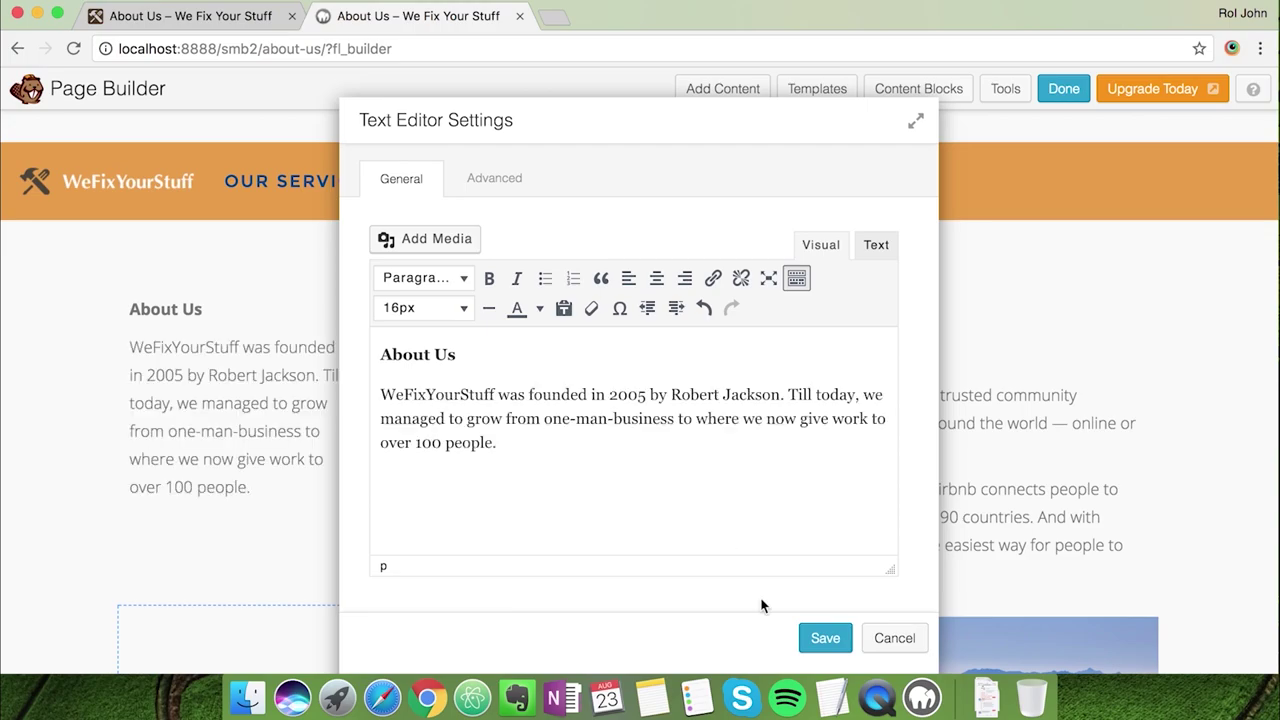
click(814, 634)
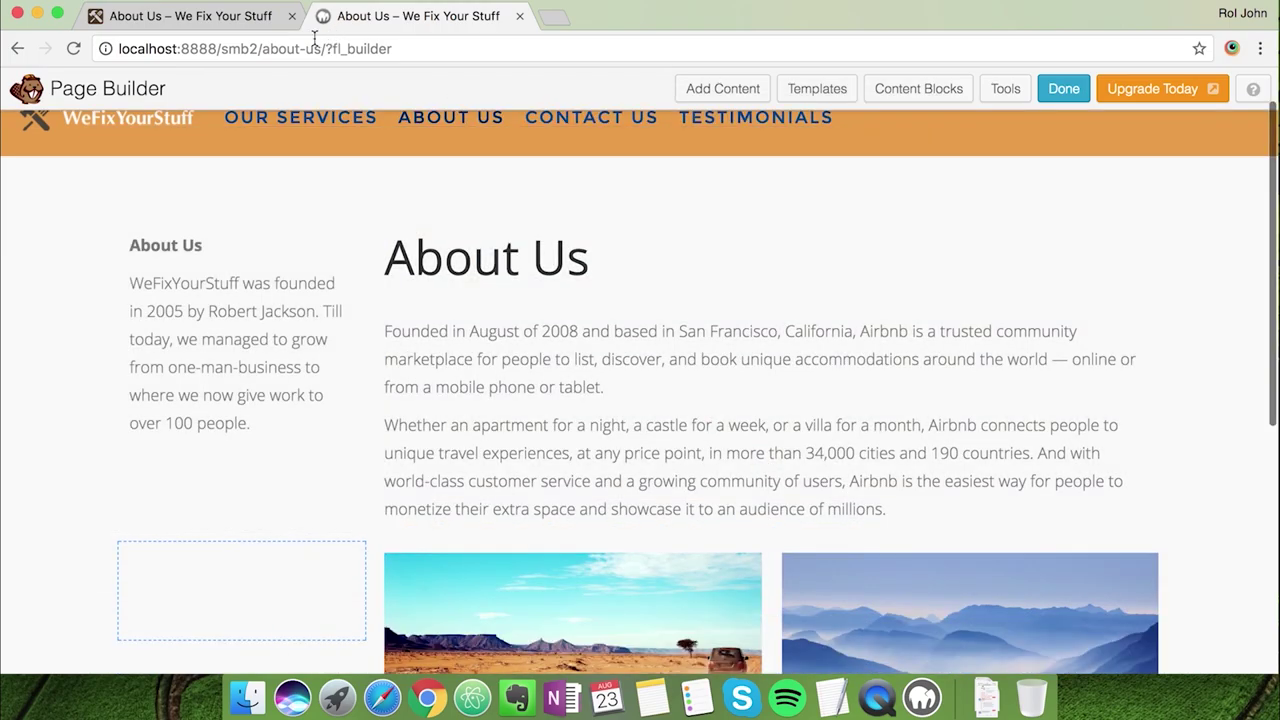
Copy the live About Us paragraphs and Core Values list over the main text module's Airbnb text, then save
click(263, 28)
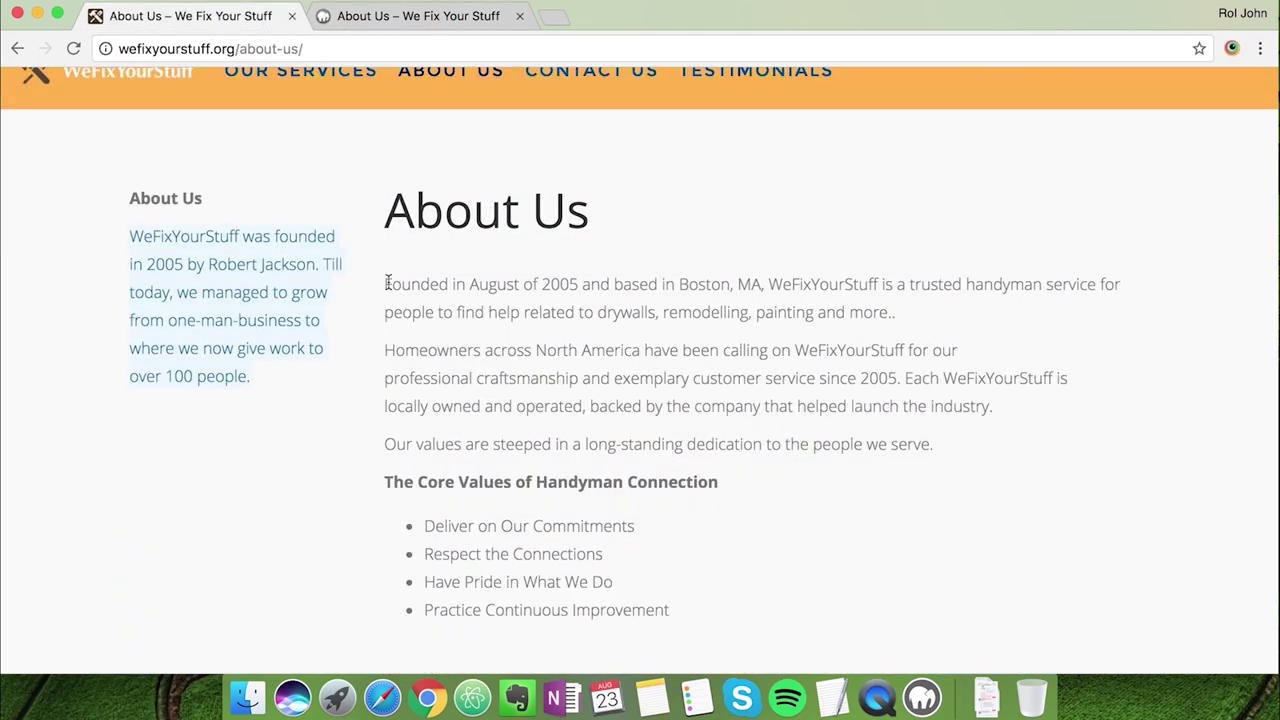
drag(386, 282, 872, 441)
drag(655, 584, 686, 616)
click(406, 30)
click(637, 417)
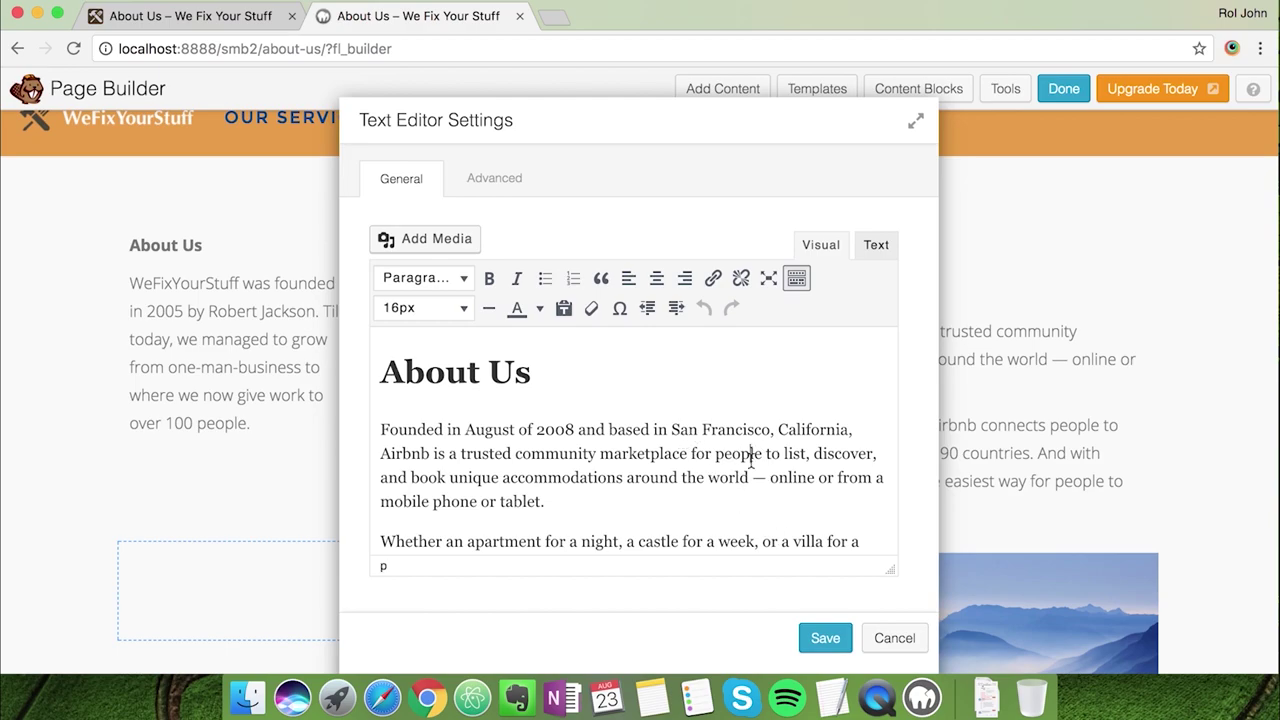
key(super+a)
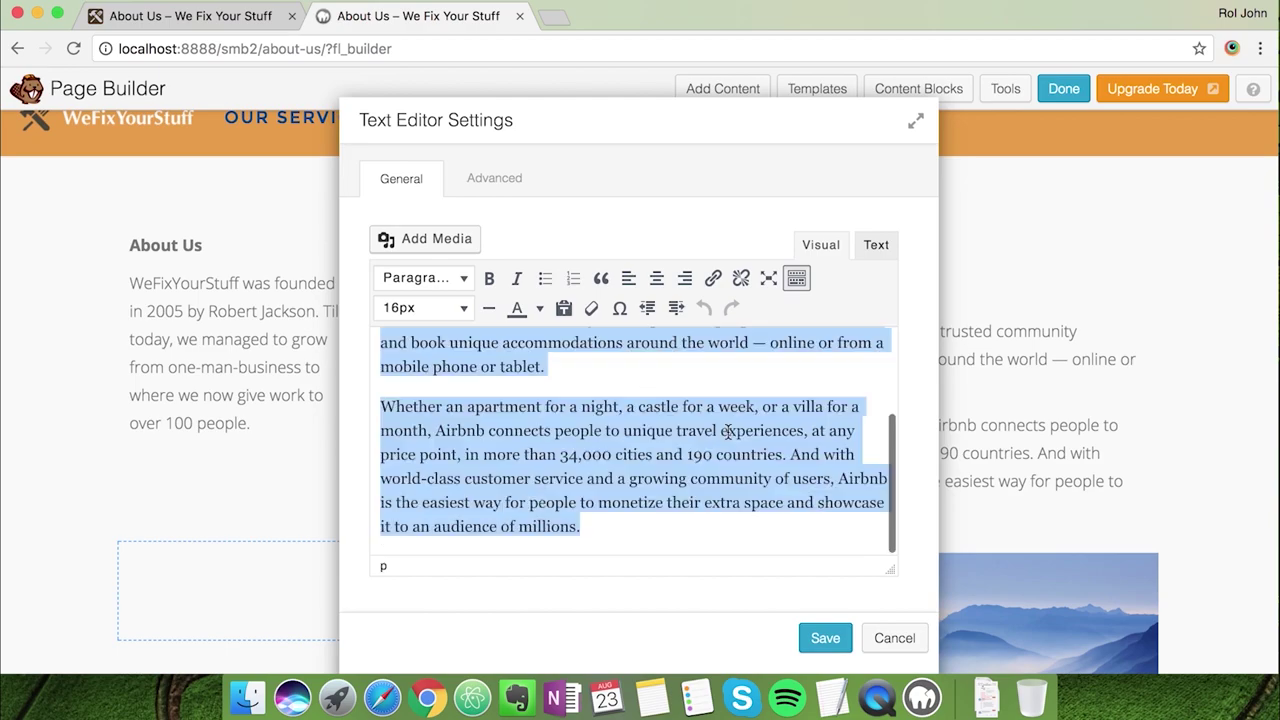
key(super+v)
scroll(725, 490, up, 10)
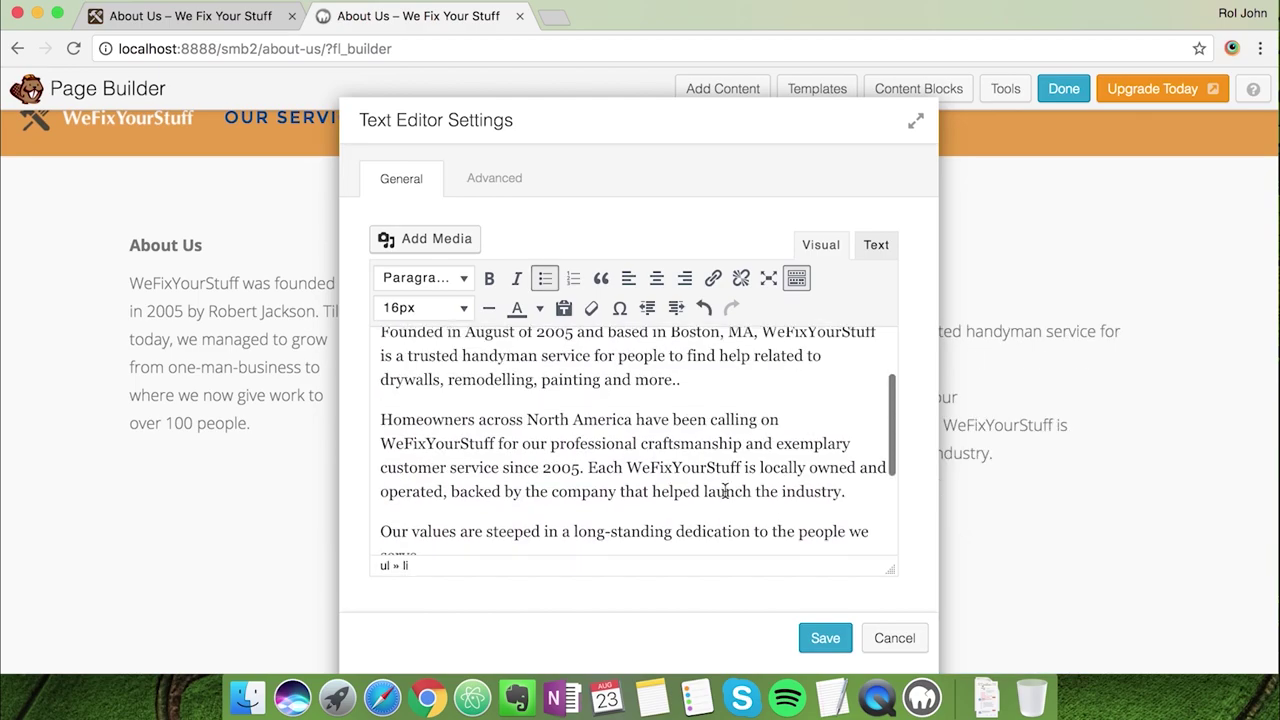
scroll(808, 489, down, 5)
click(812, 636)
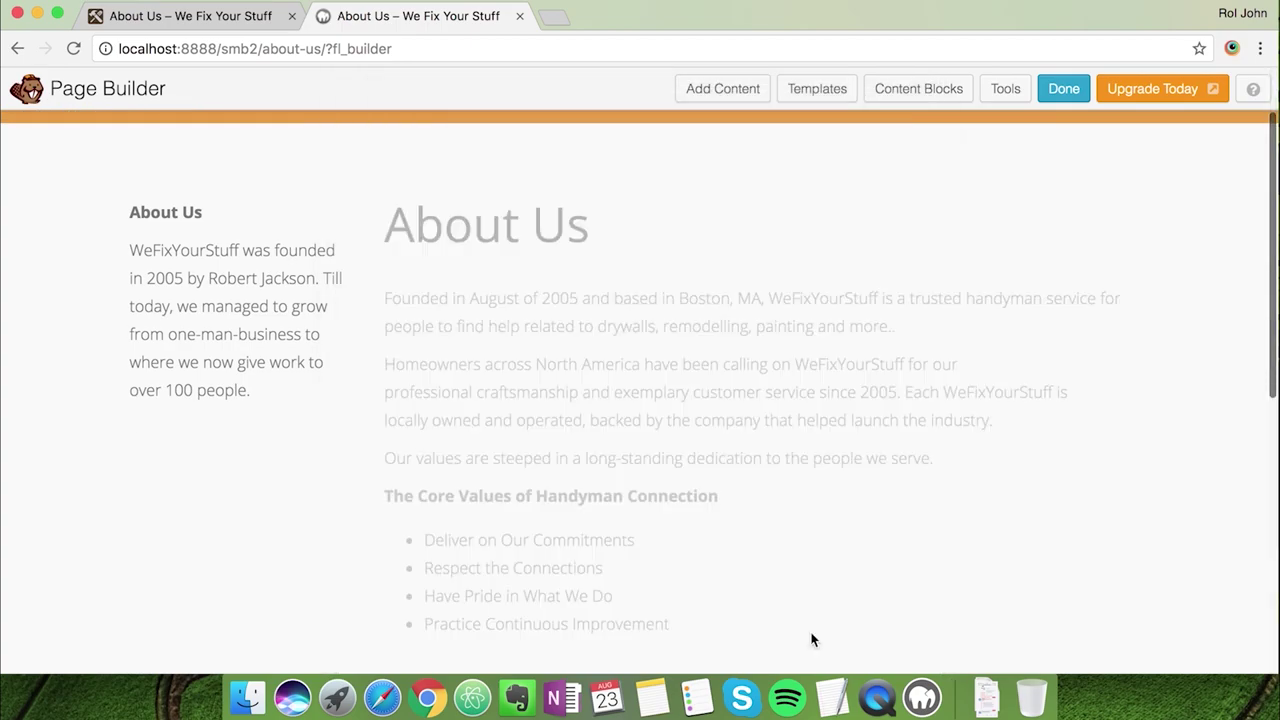
Replace the desert photo with the home-unclejohn workshop image and save
scroll(1103, 529, down, 5)
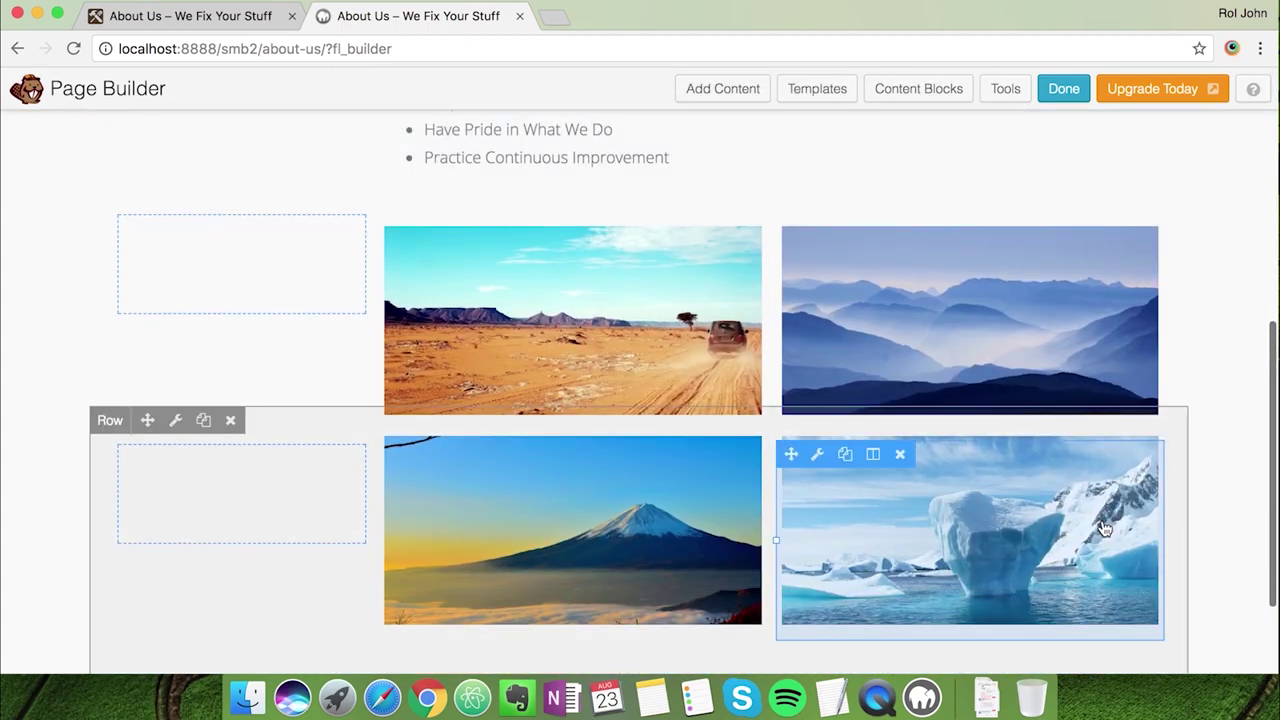
scroll(866, 550, down, 2)
scroll(860, 550, up, 2)
click(240, 14)
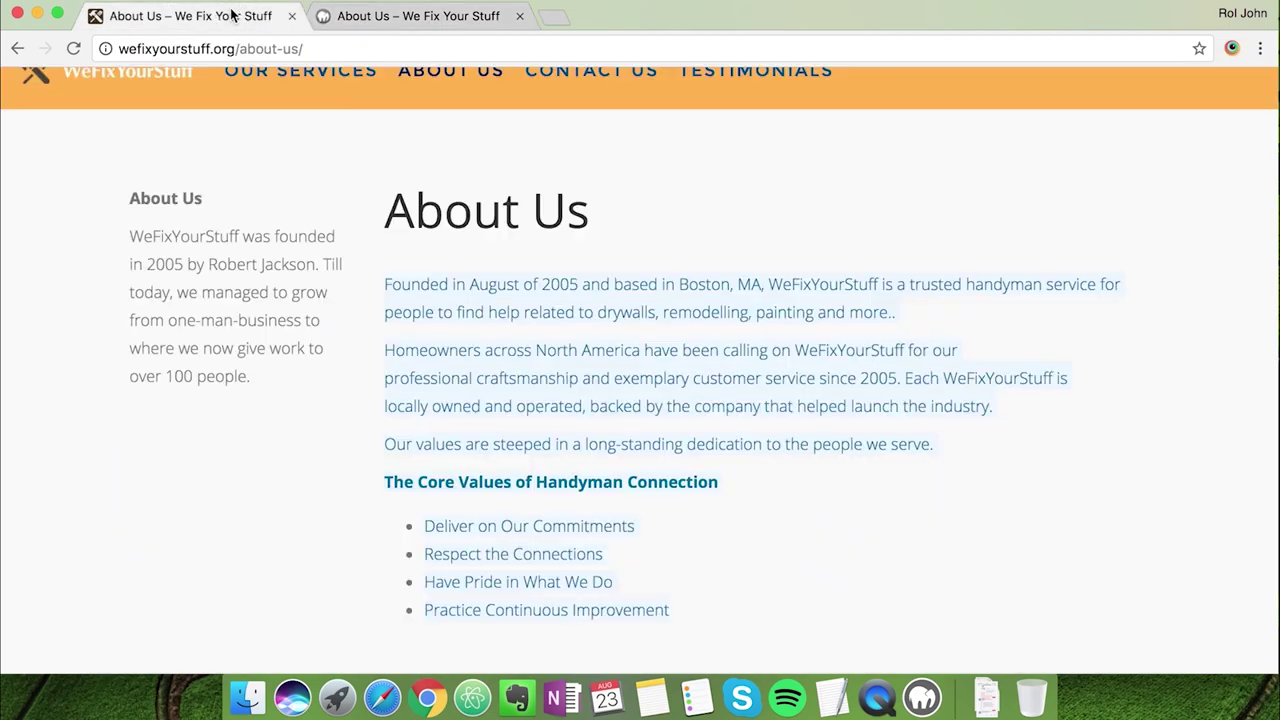
scroll(383, 78, down, 5)
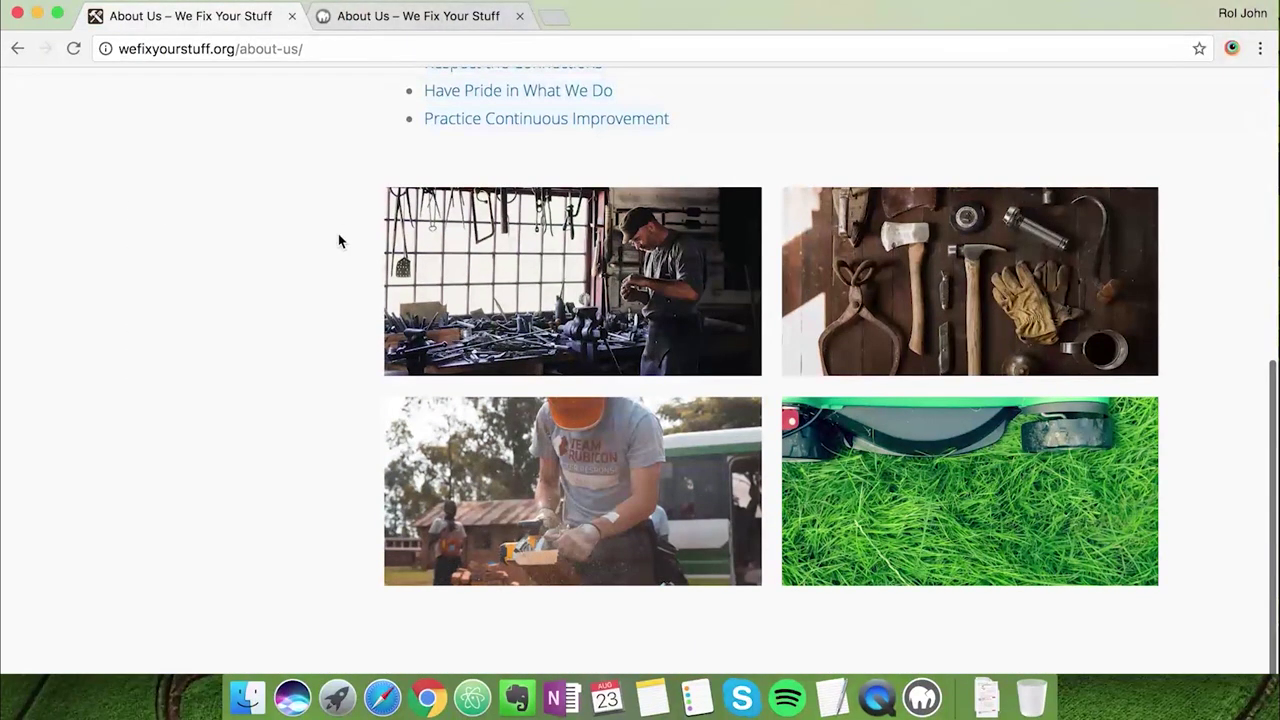
click(372, 16)
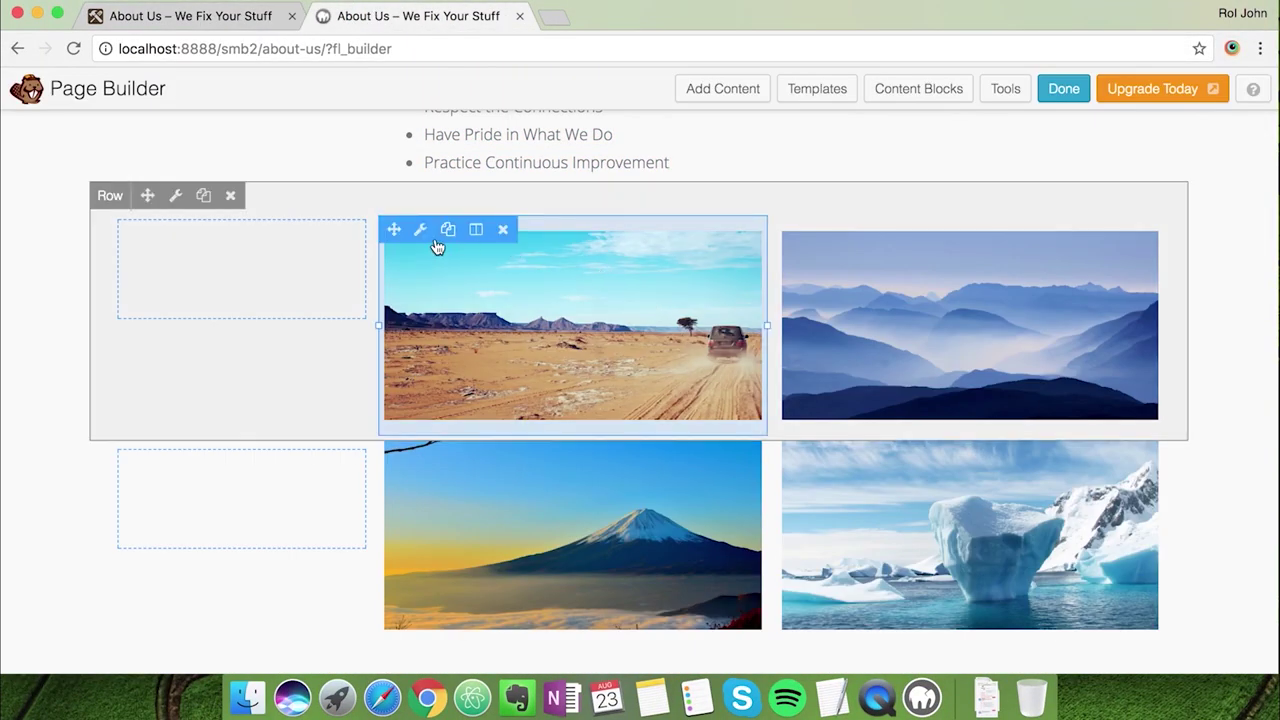
click(418, 230)
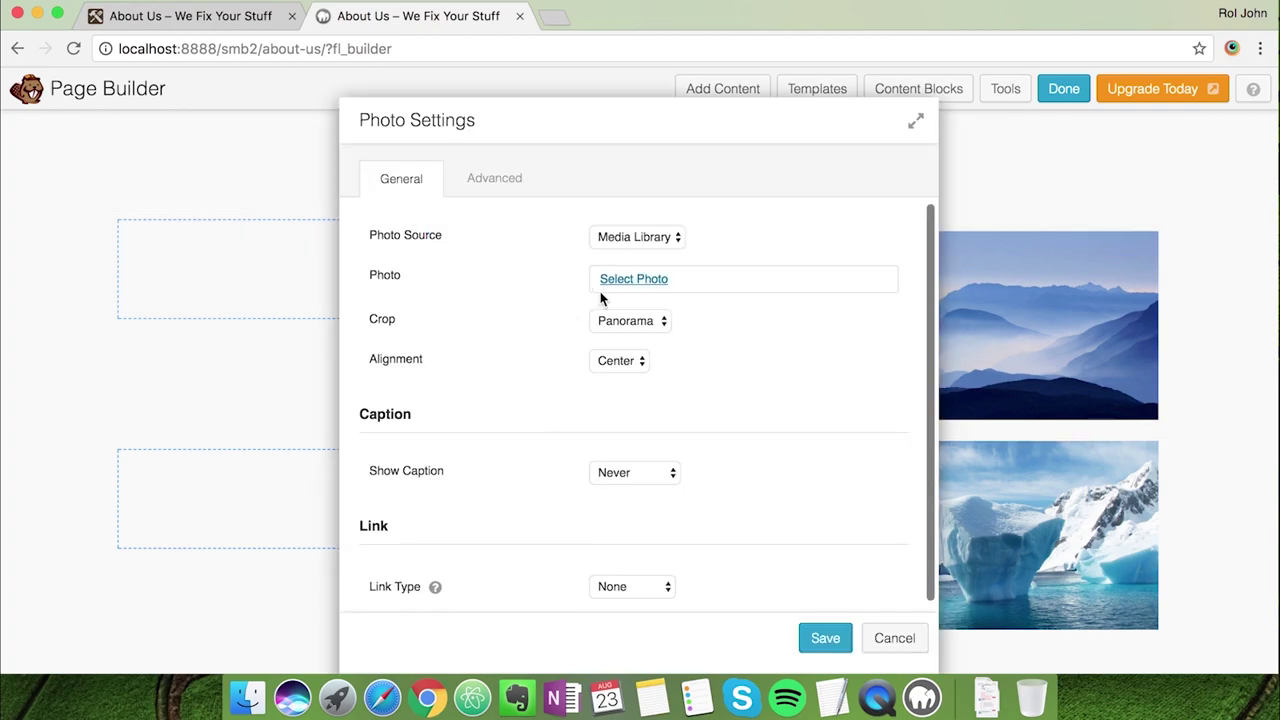
scroll(551, 514, down, 1)
scroll(611, 351, up, 1)
click(613, 284)
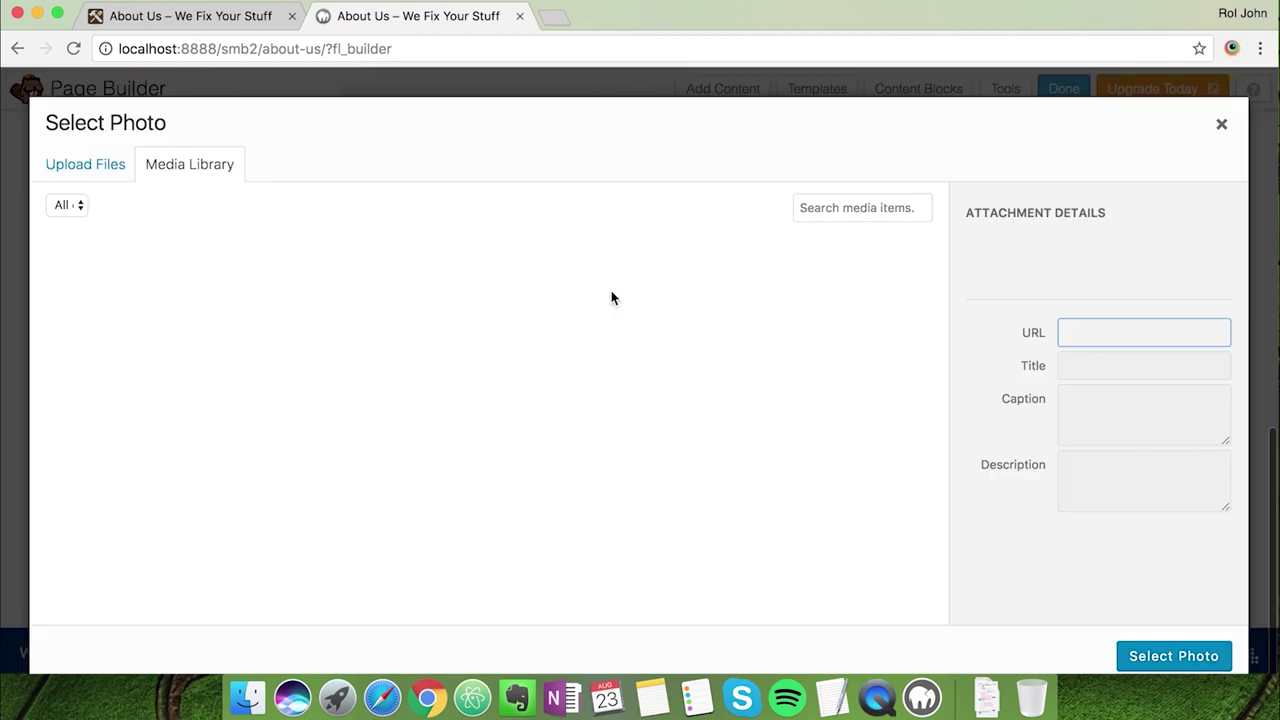
click(553, 330)
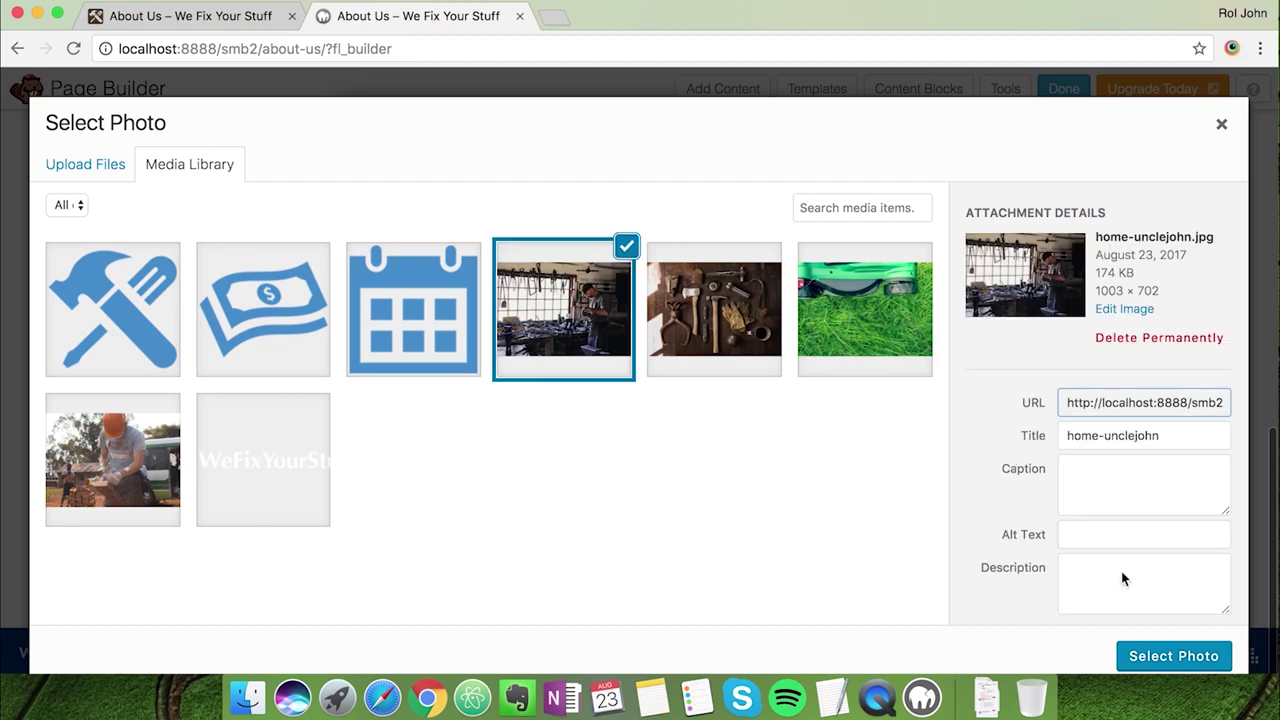
click(1174, 658)
click(826, 637)
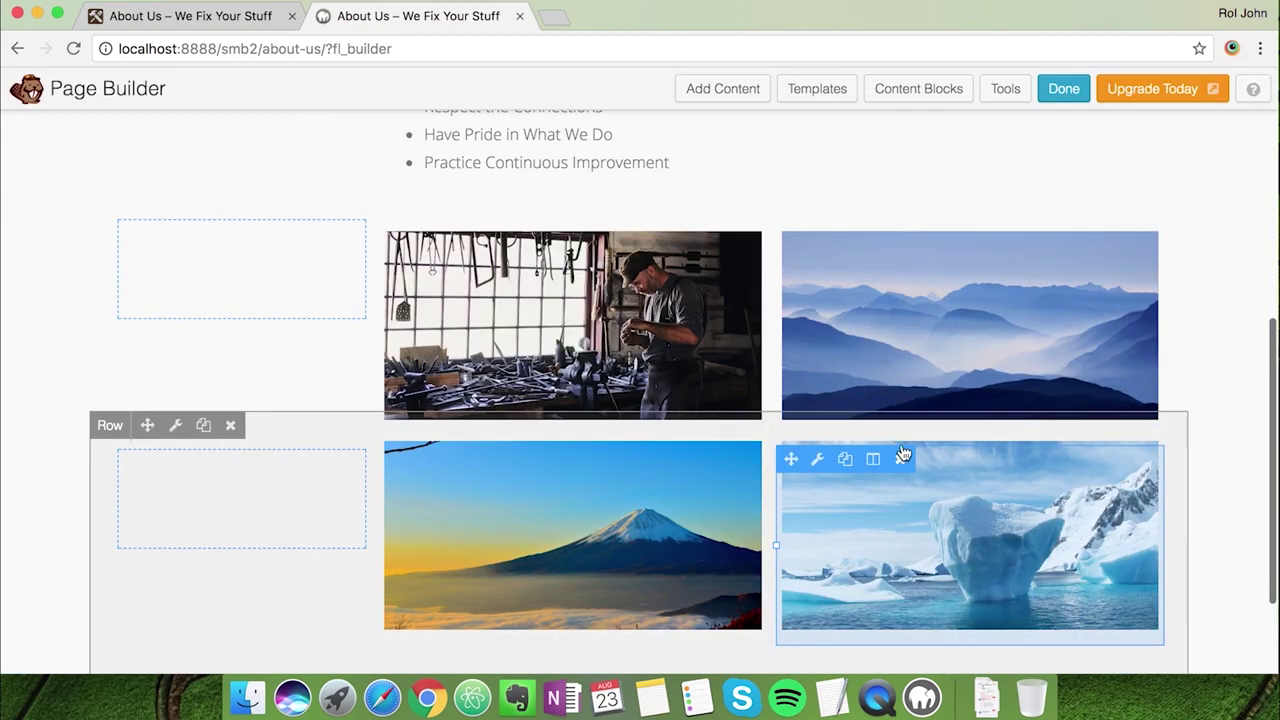
Replace the mountains photo with the home-tools image and save
click(820, 230)
click(618, 282)
click(716, 335)
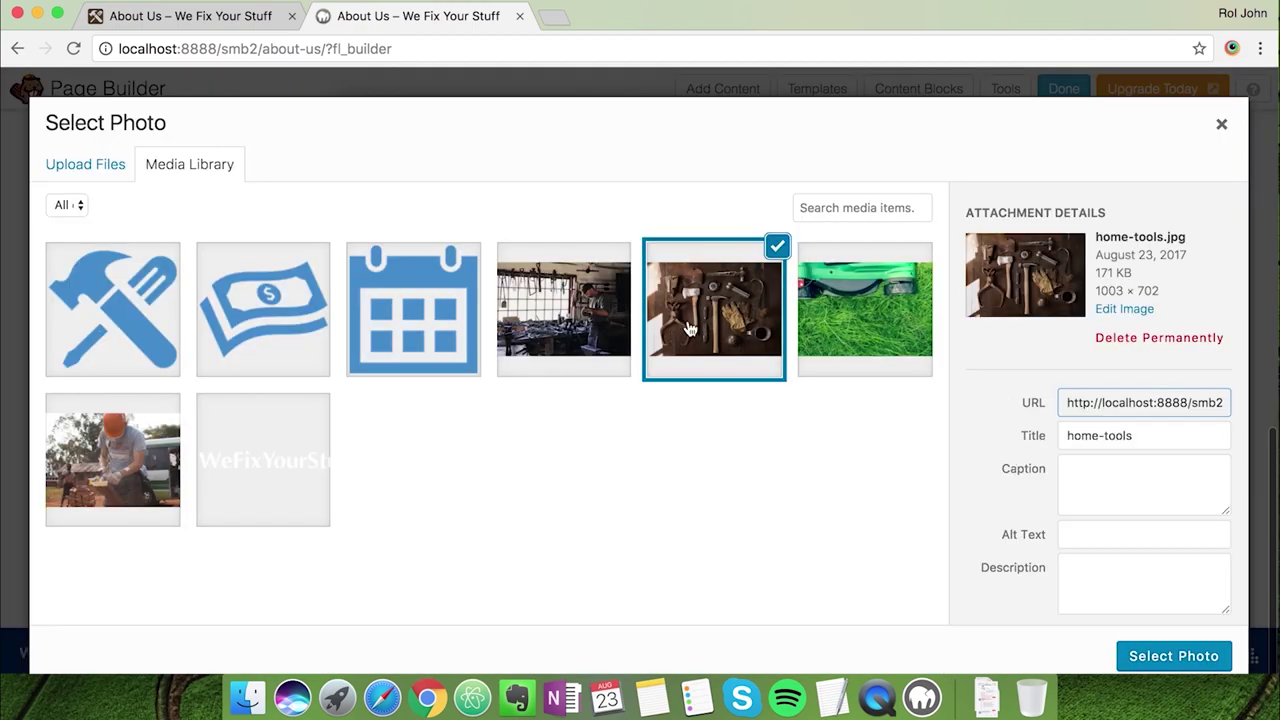
click(1128, 655)
click(826, 637)
Replace the Fuji mountain photo with the worker-cutting image and save
click(419, 462)
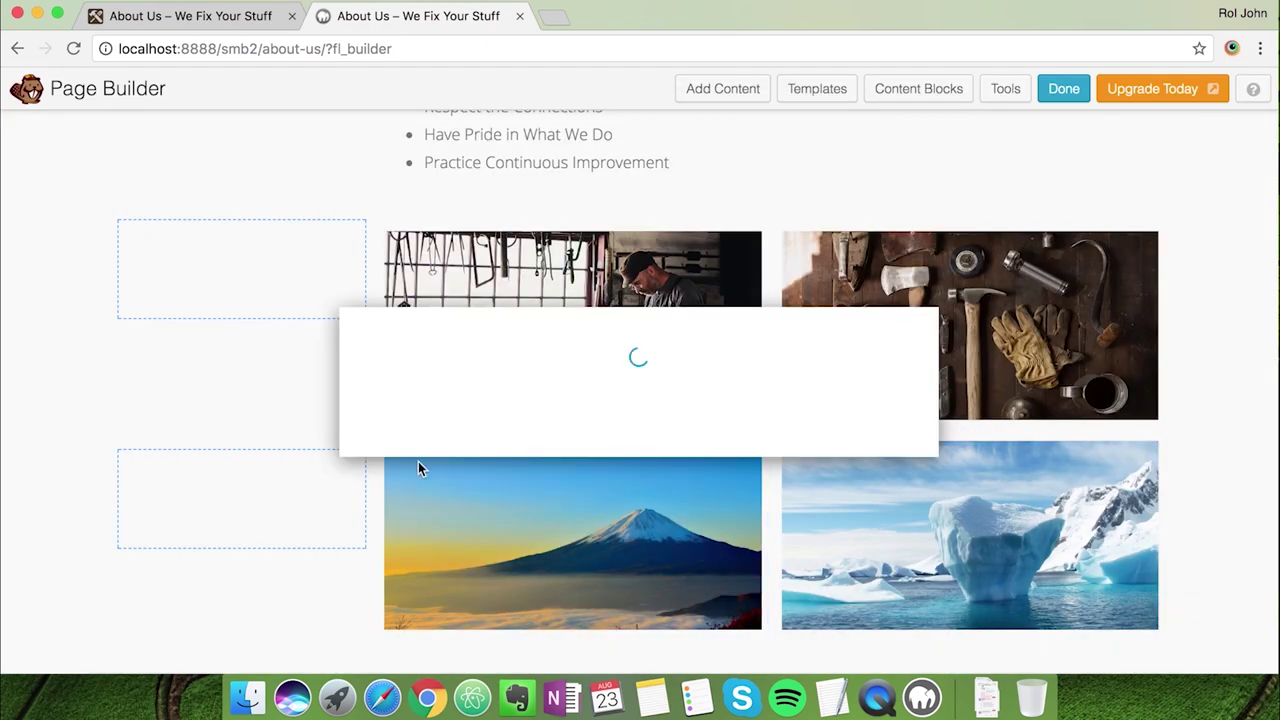
click(639, 274)
click(177, 491)
click(1145, 648)
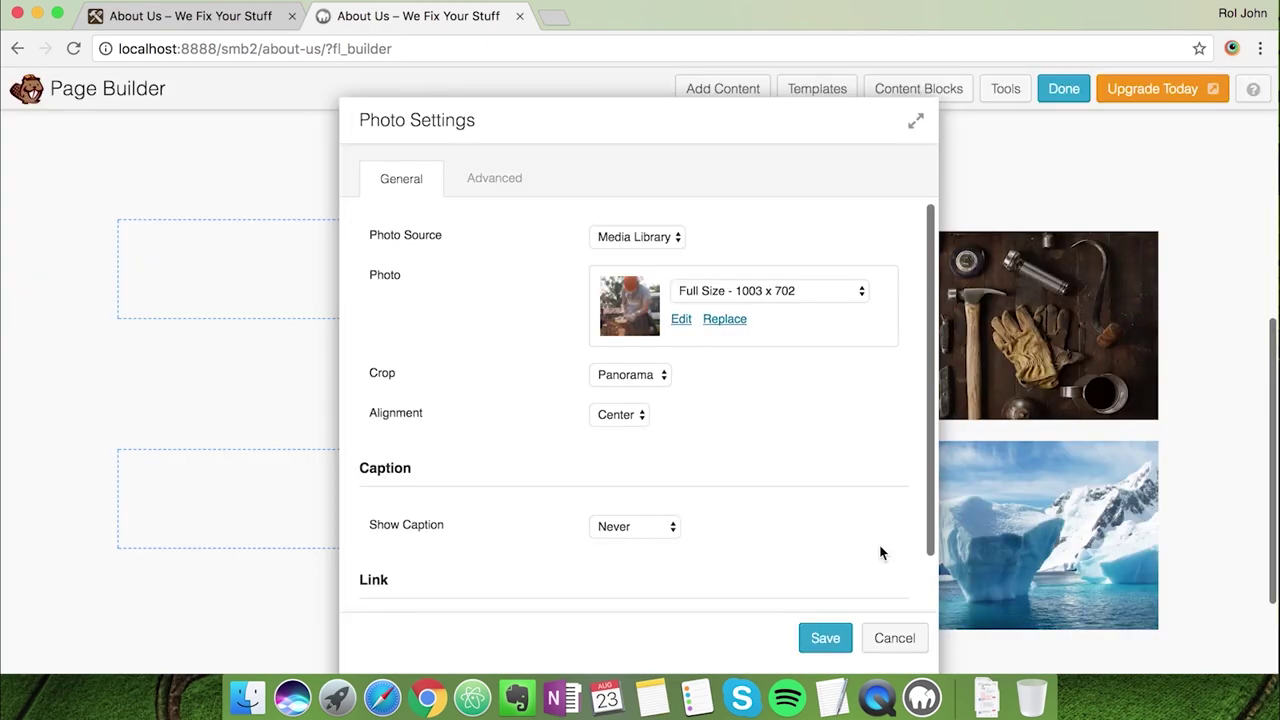
click(825, 637)
Replace the iceberg photo with the green lawn image and save
mouse_move(846, 597)
click(818, 458)
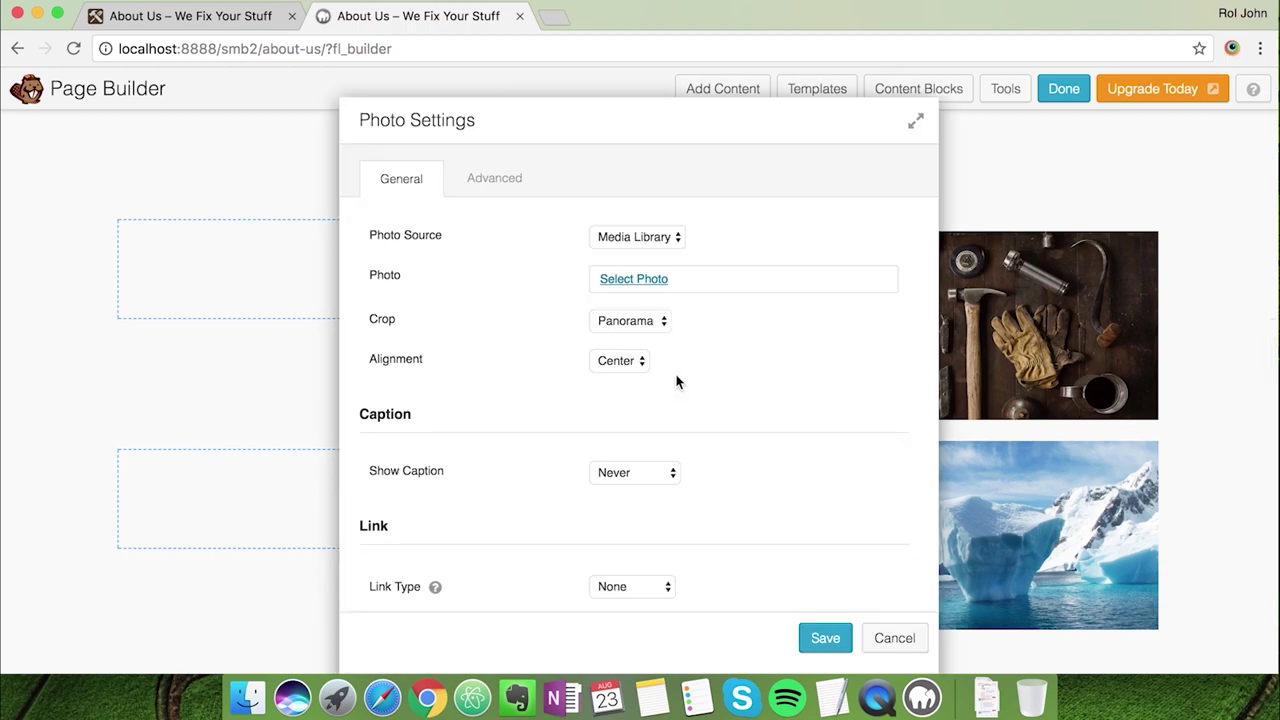
click(600, 278)
click(862, 306)
click(1166, 652)
click(825, 637)
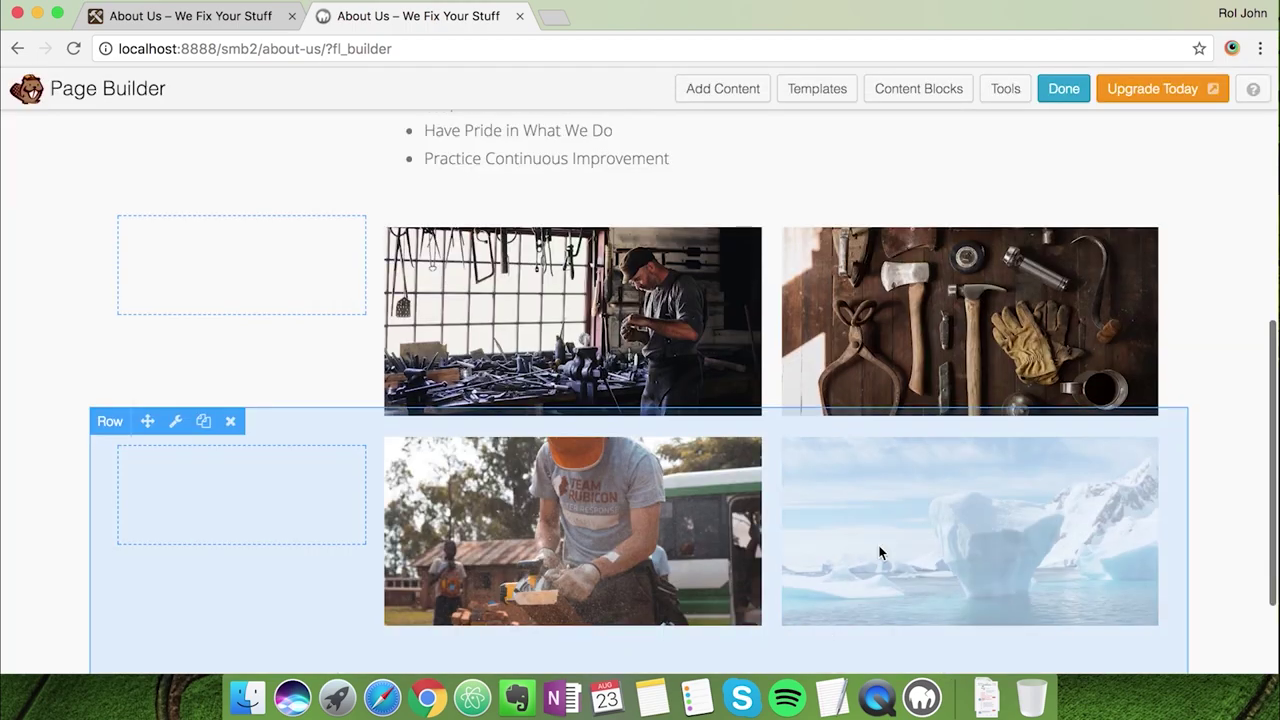
scroll(877, 551, down, 5)
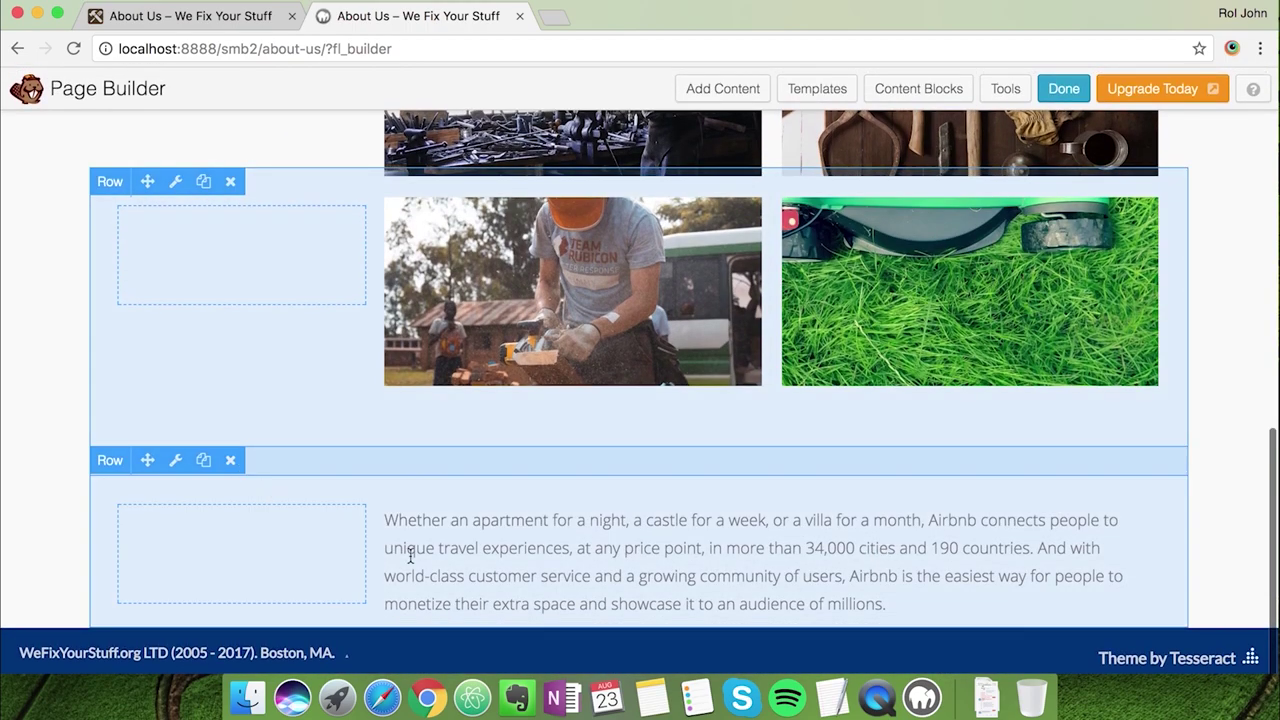
Delete the leftover Airbnb text row from the About Us page
click(231, 461)
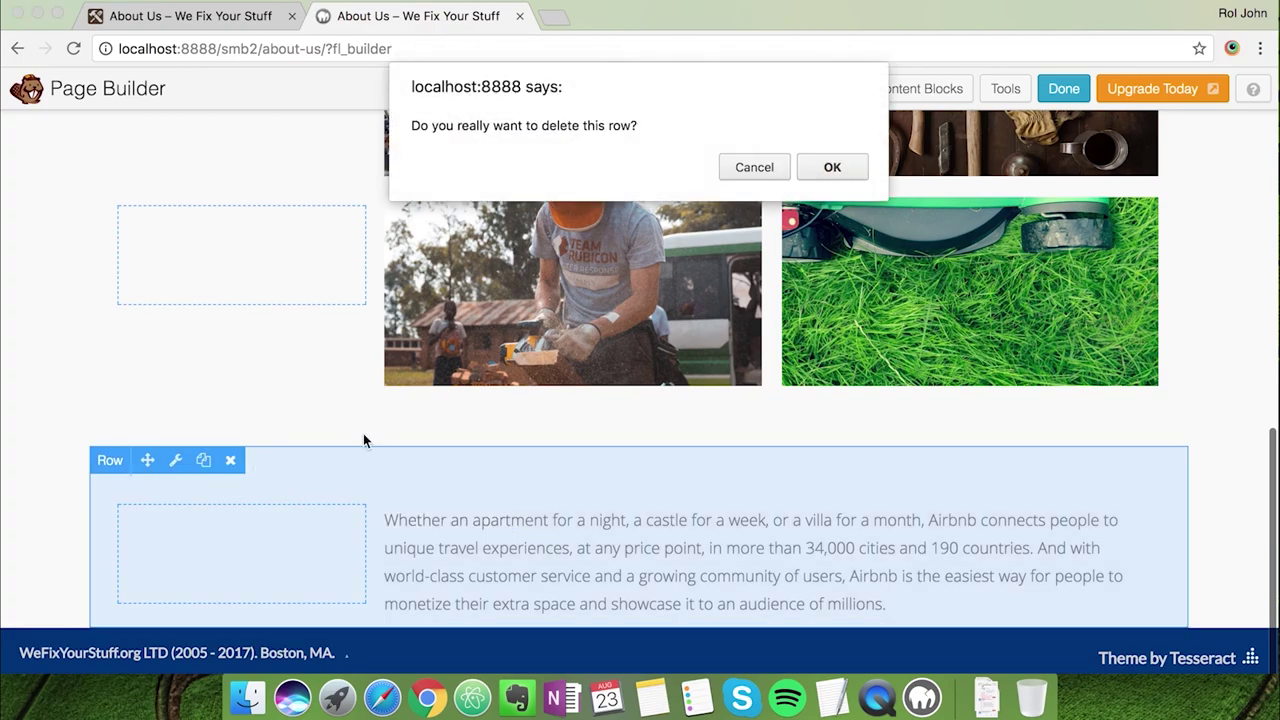
click(832, 170)
scroll(1074, 430, up, 10)
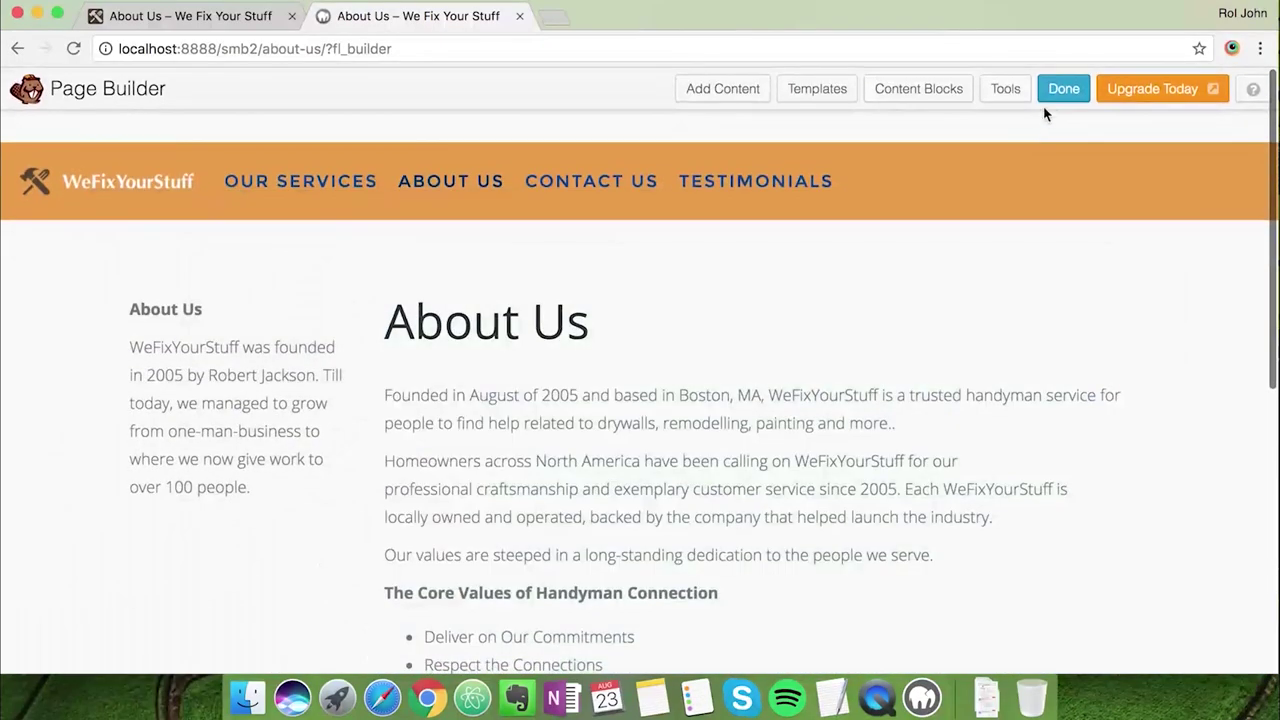
Finish editing and publish the About Us page changes
click(1050, 96)
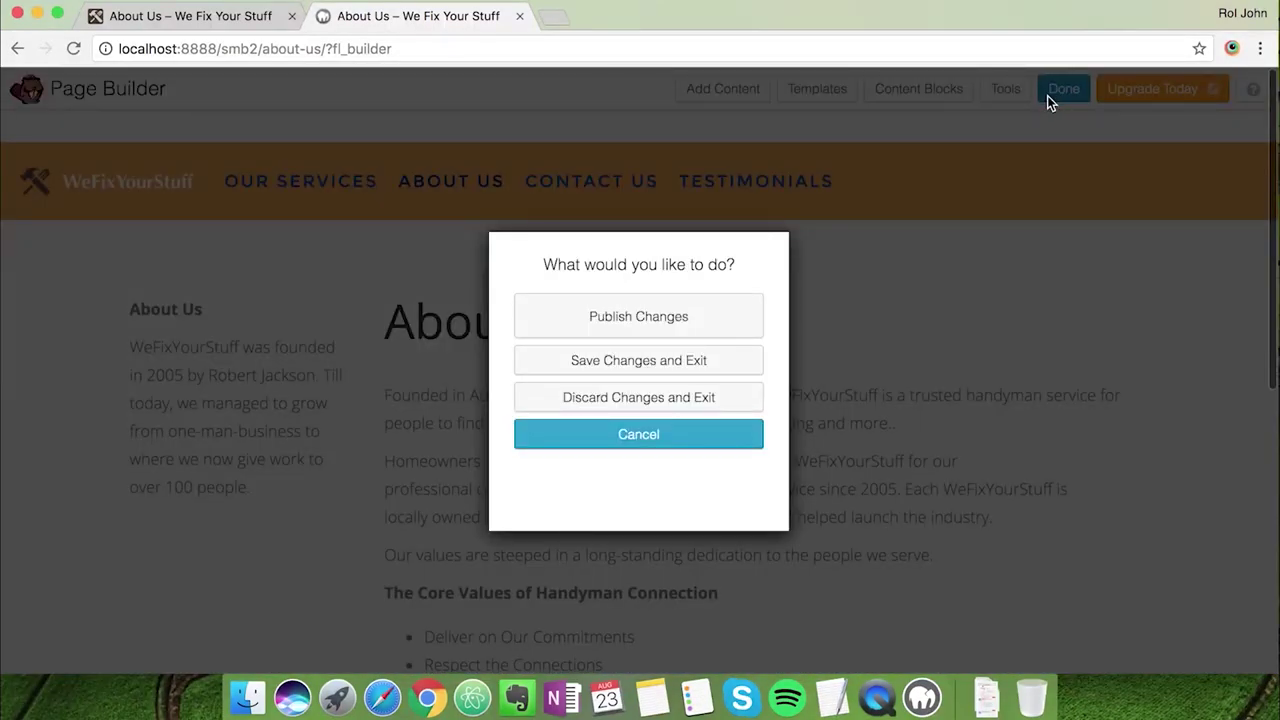
click(696, 309)
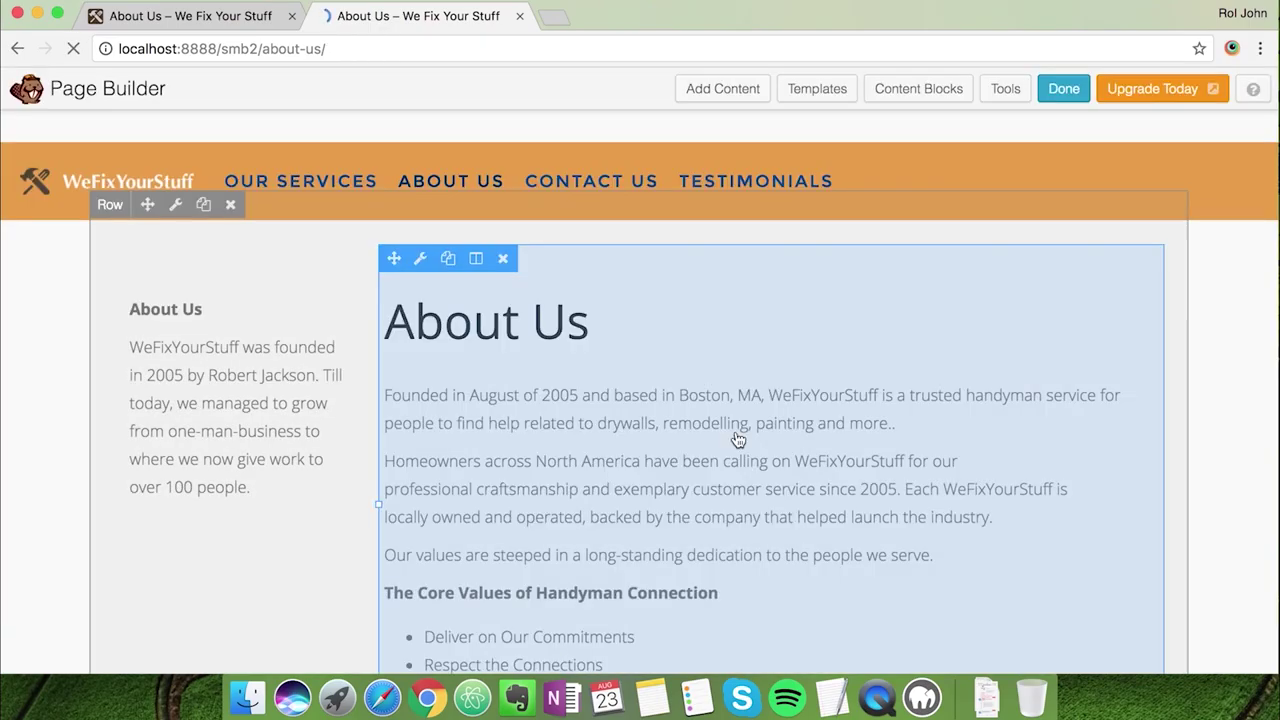
scroll(737, 440, down, 5)
scroll(737, 440, up, 10)
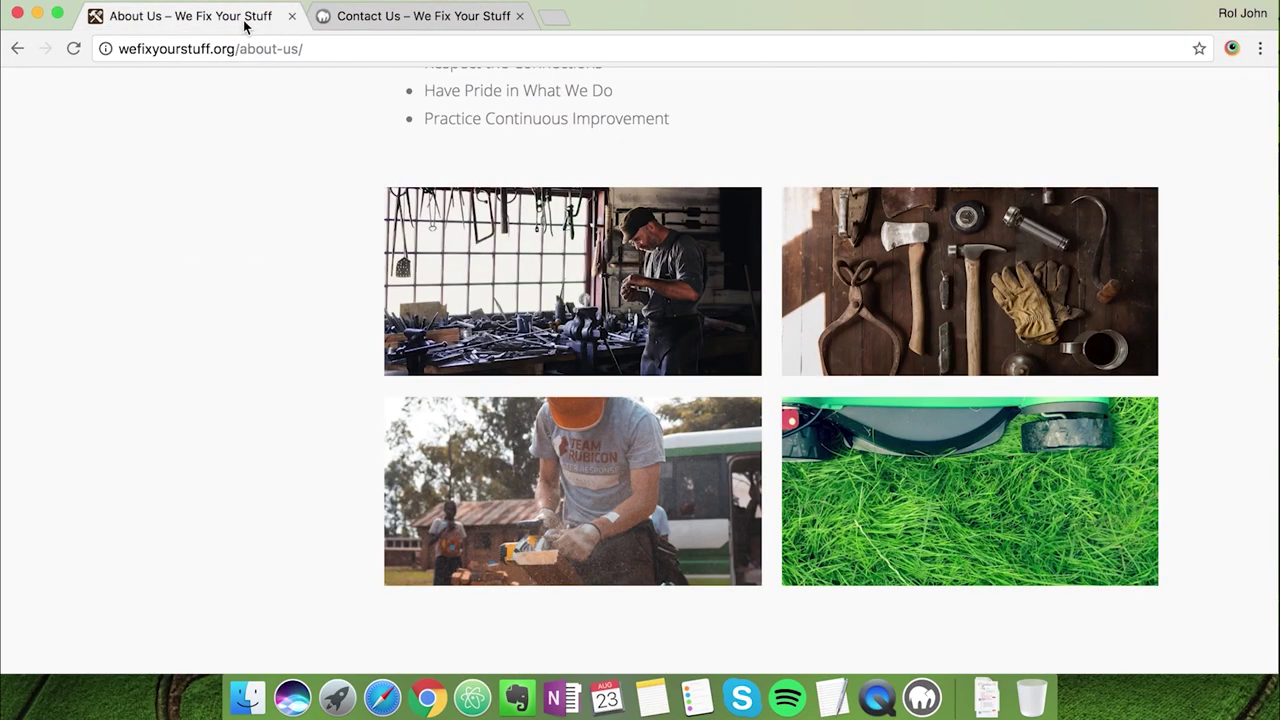
scroll(387, 255, up, 5)
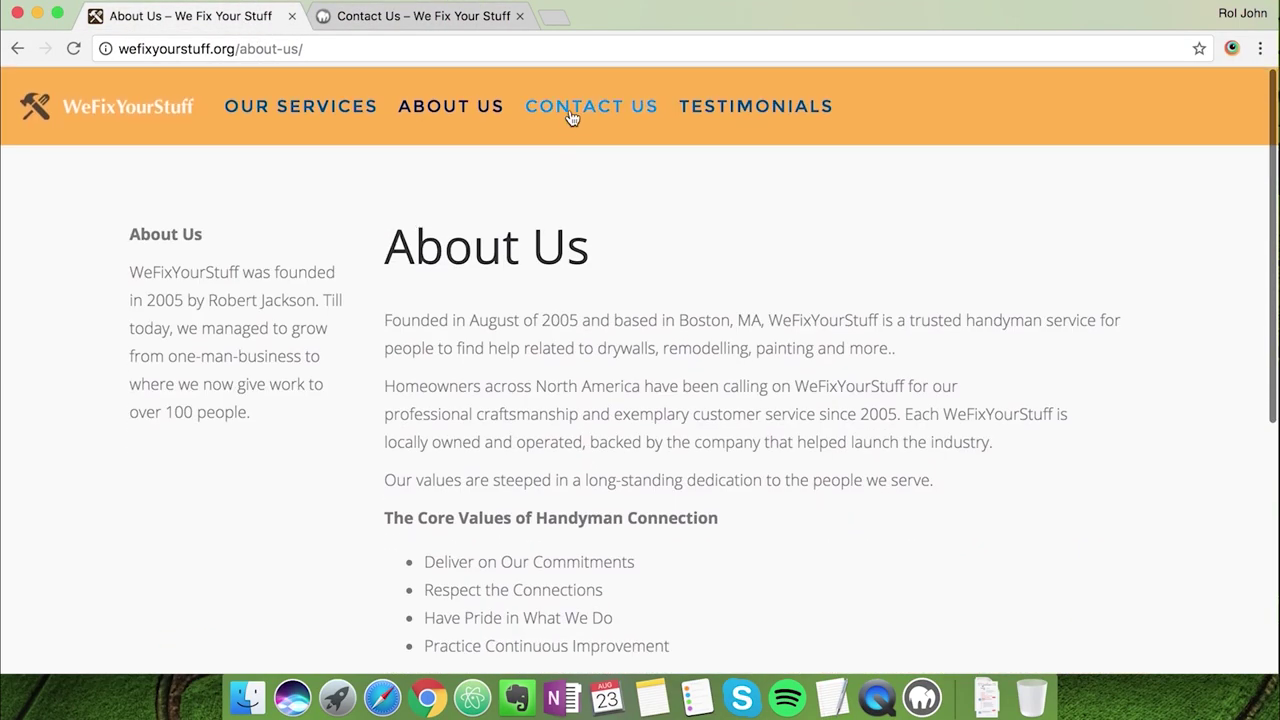
Apply the Discover layout template to the empty Contact Us page
scroll(540, 506, down, 10)
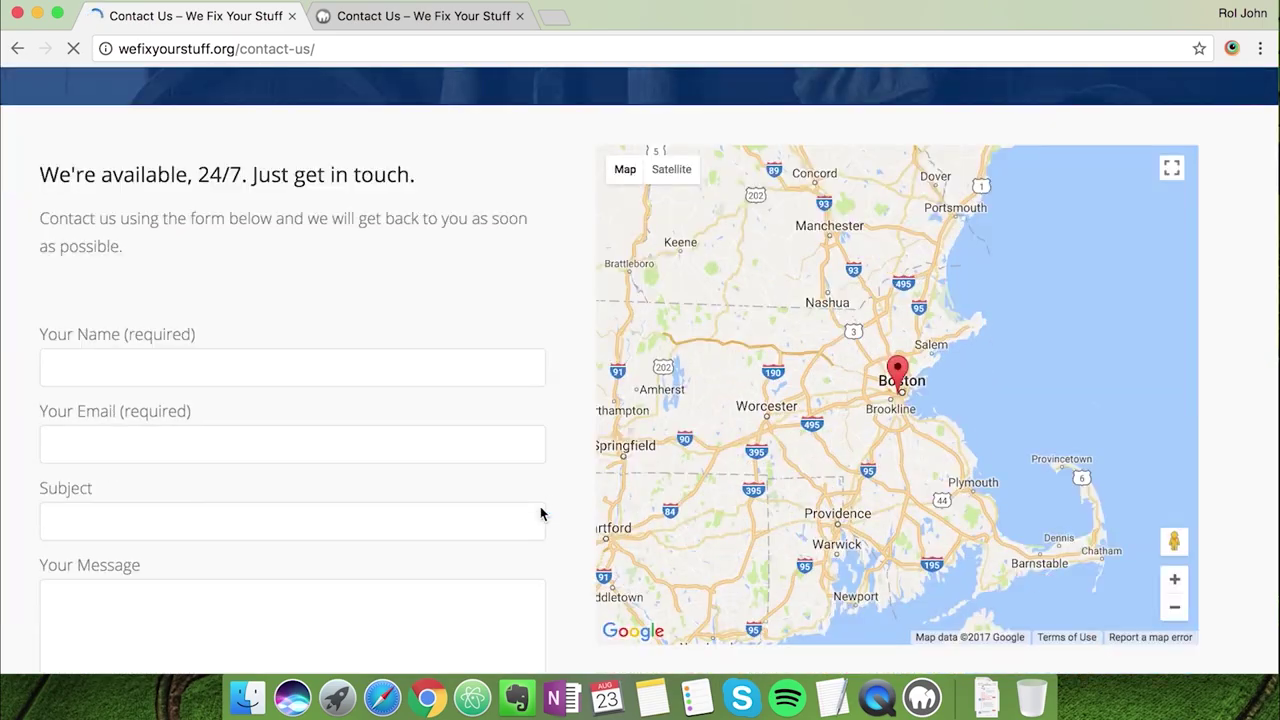
scroll(478, 232, up, 15)
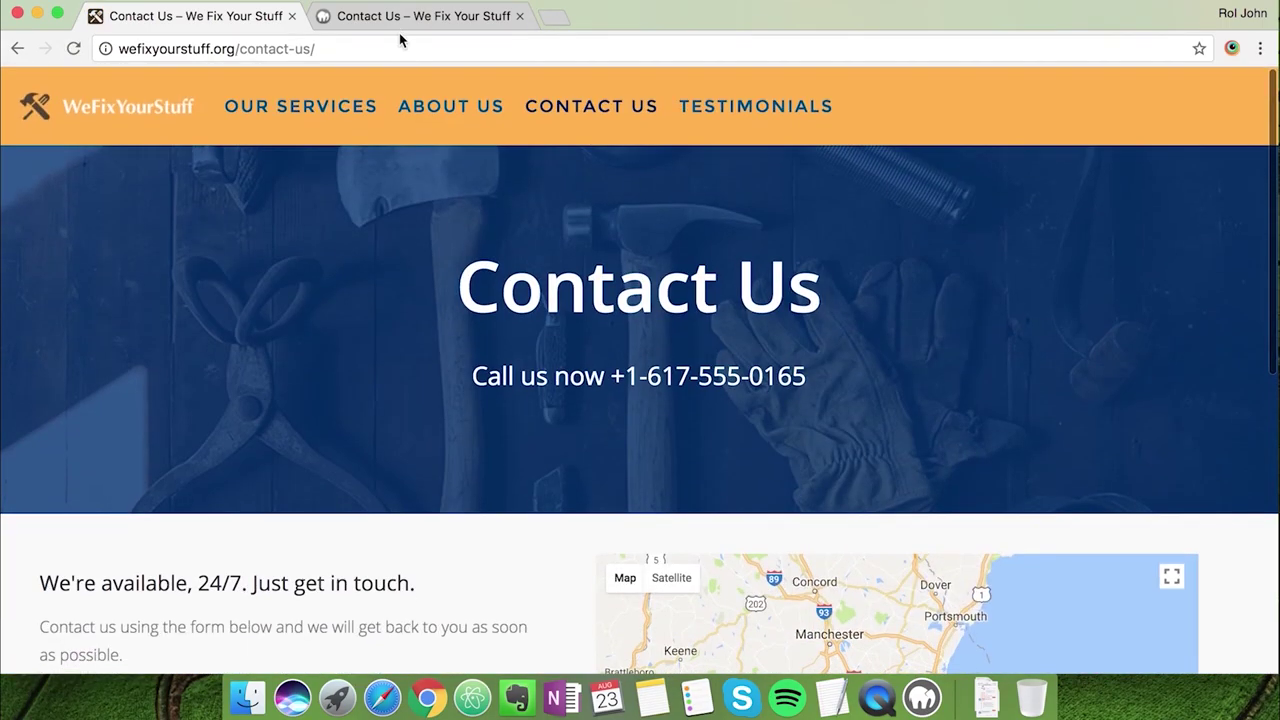
click(395, 18)
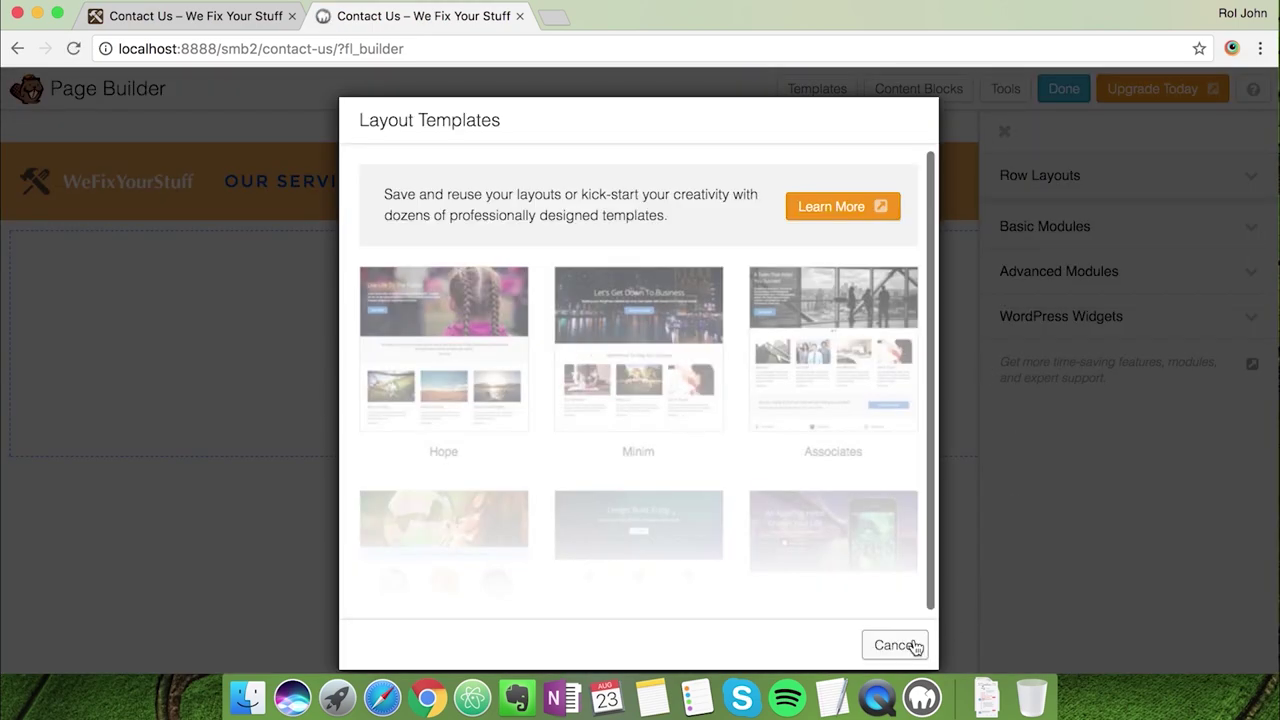
click(895, 645)
click(1004, 132)
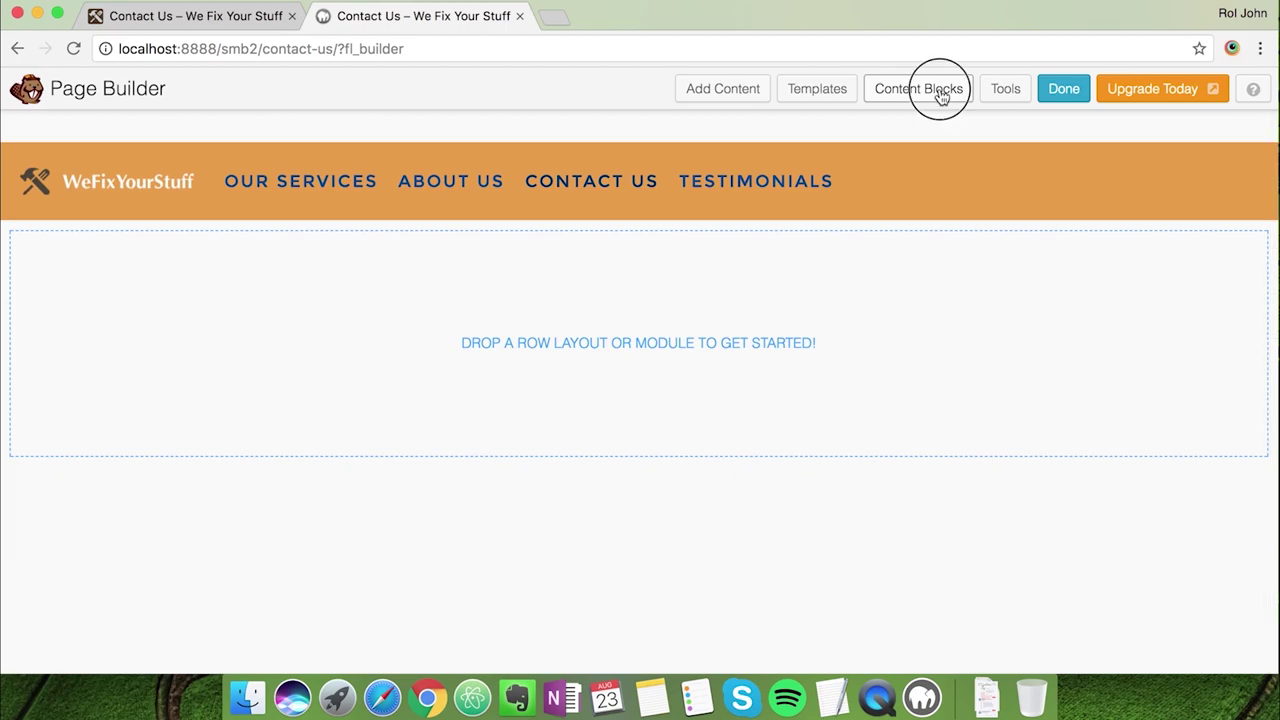
click(817, 88)
click(491, 331)
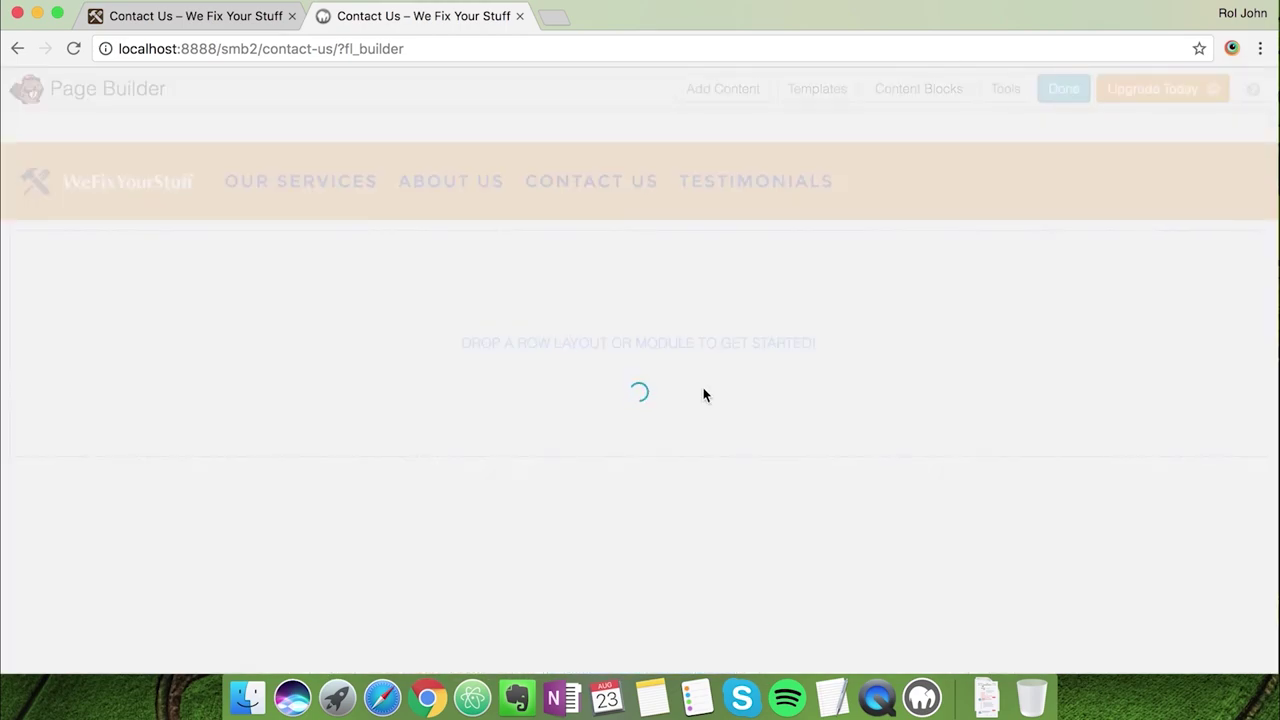
Select the phone number line in the live Contact Us hero for reuse
click(212, 20)
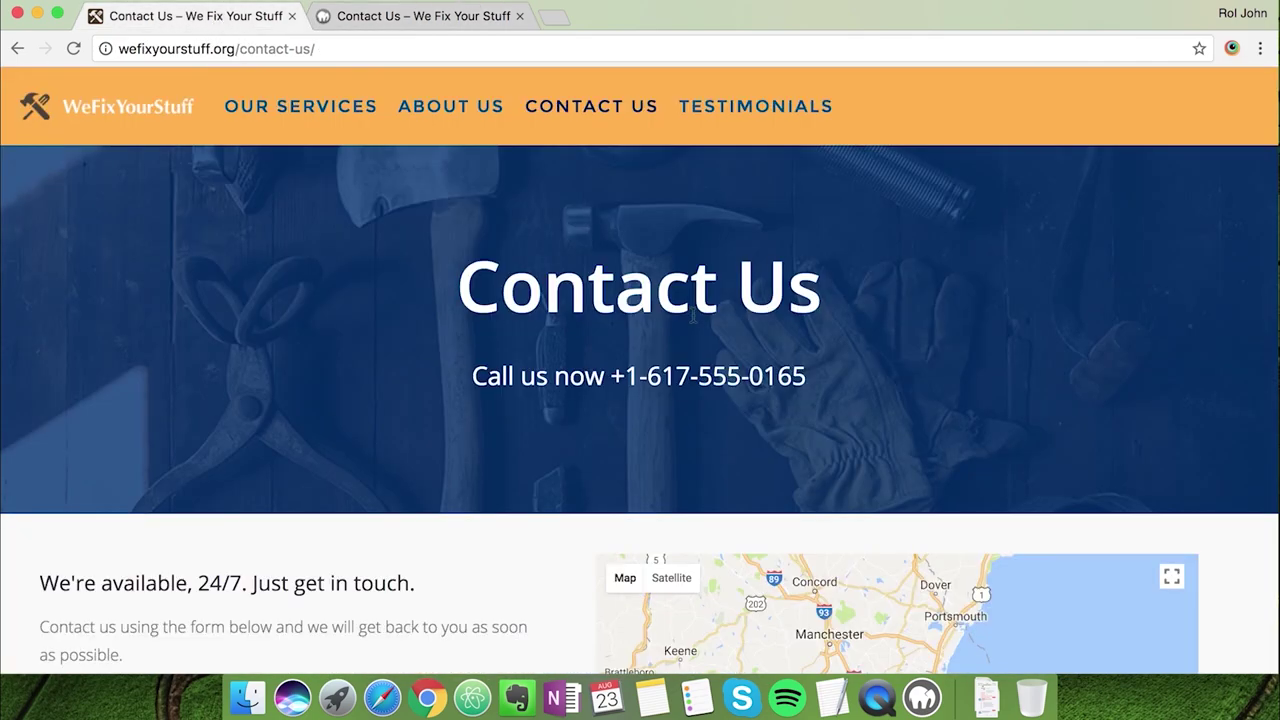
drag(476, 376, 803, 380)
click(489, 30)
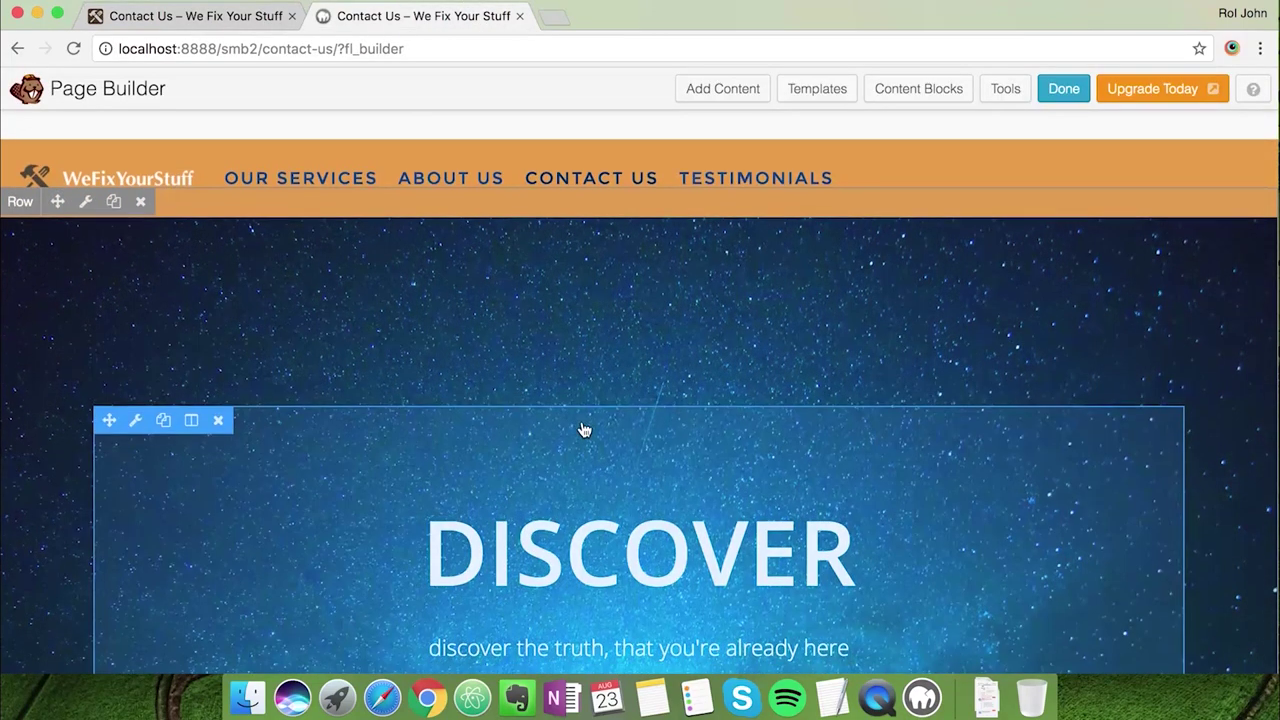
Set the hero row's background photo to the home-tools image
click(84, 180)
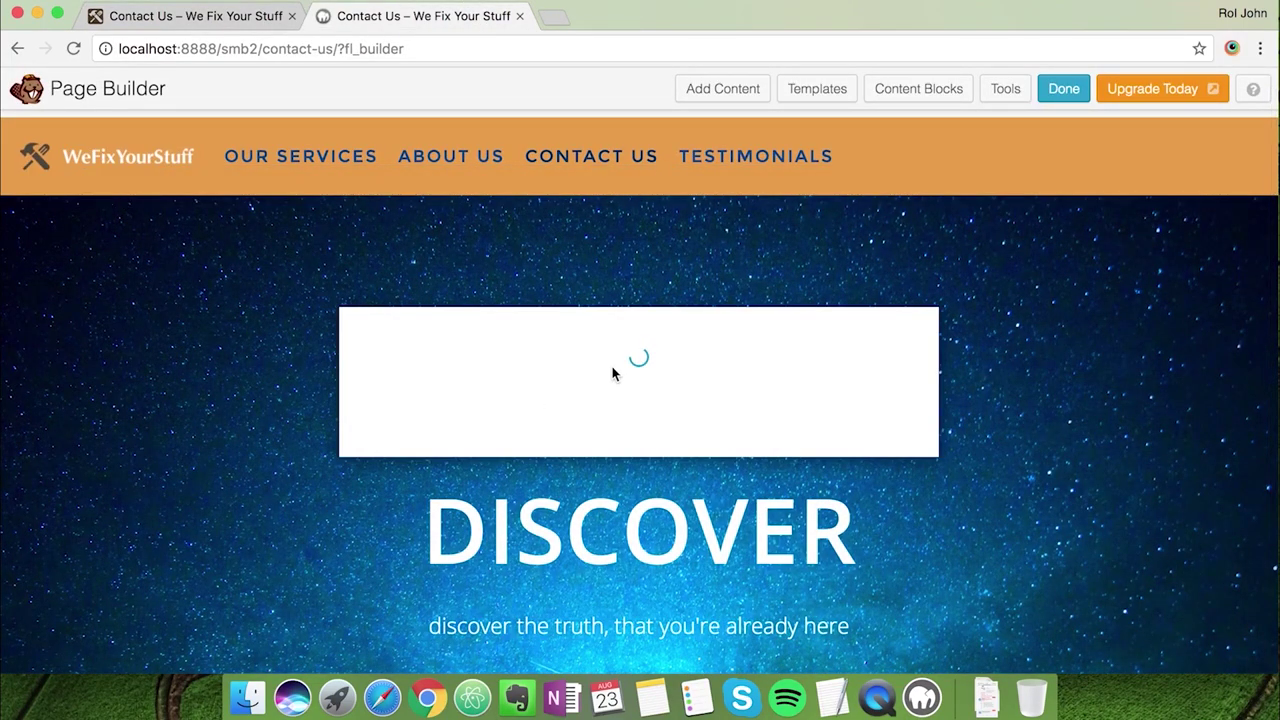
scroll(653, 400, down, 5)
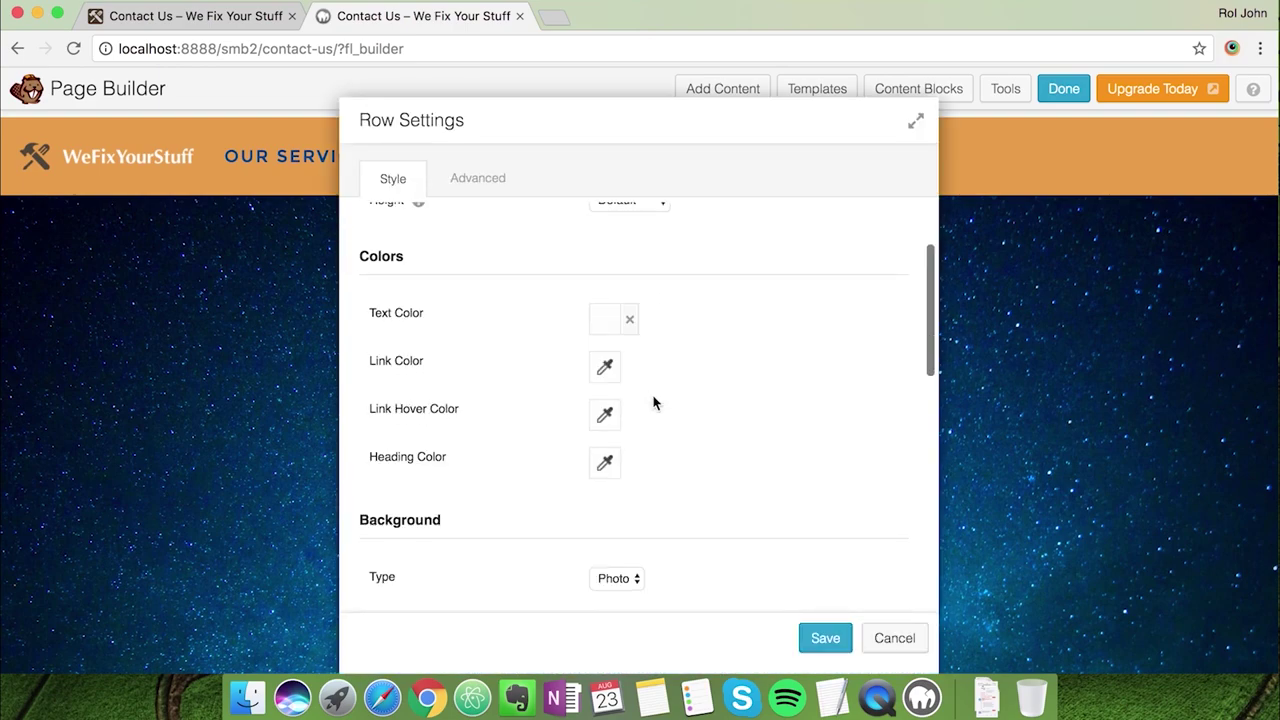
click(634, 554)
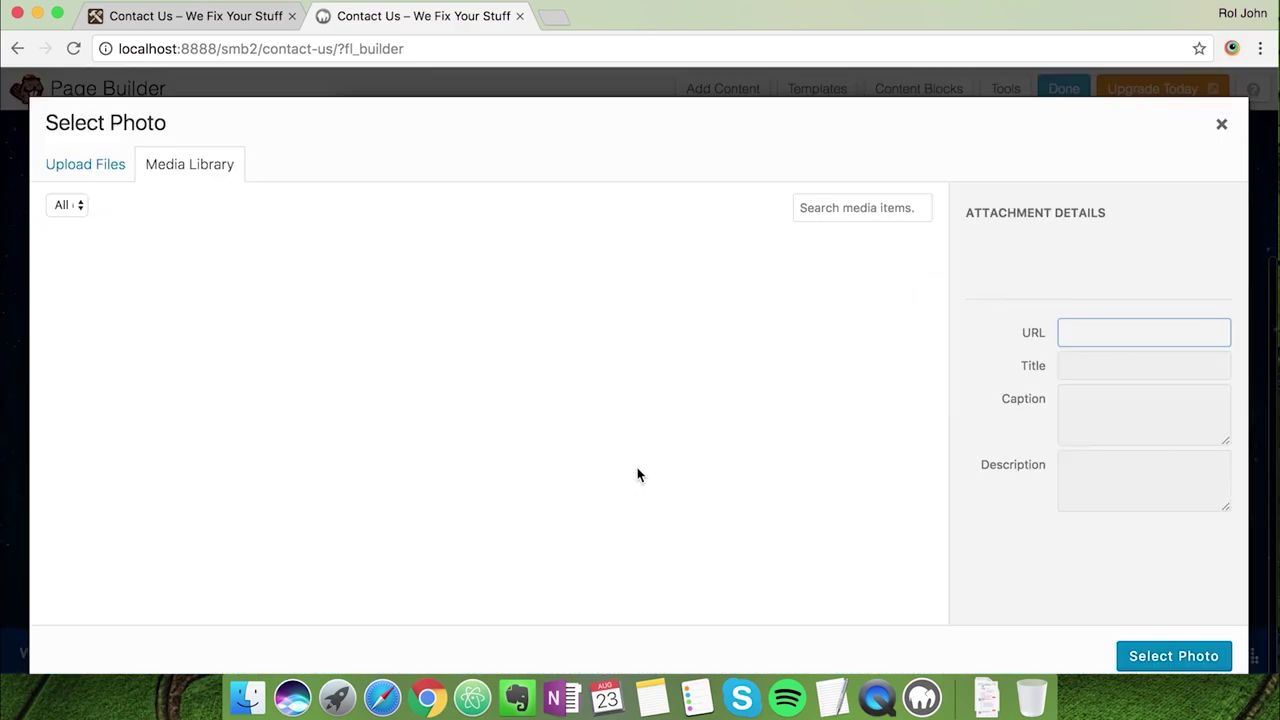
click(695, 335)
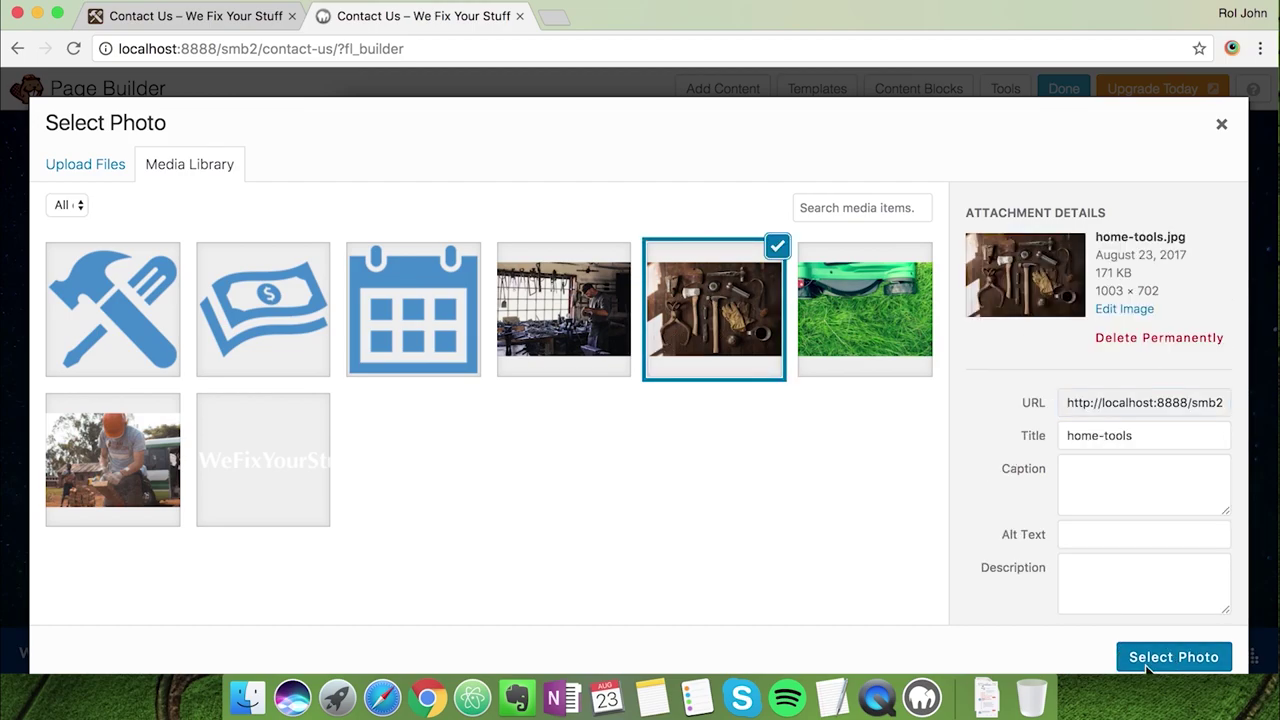
click(1150, 662)
Give the row a brand-blue overlay at 80% opacity
scroll(837, 527, down, 5)
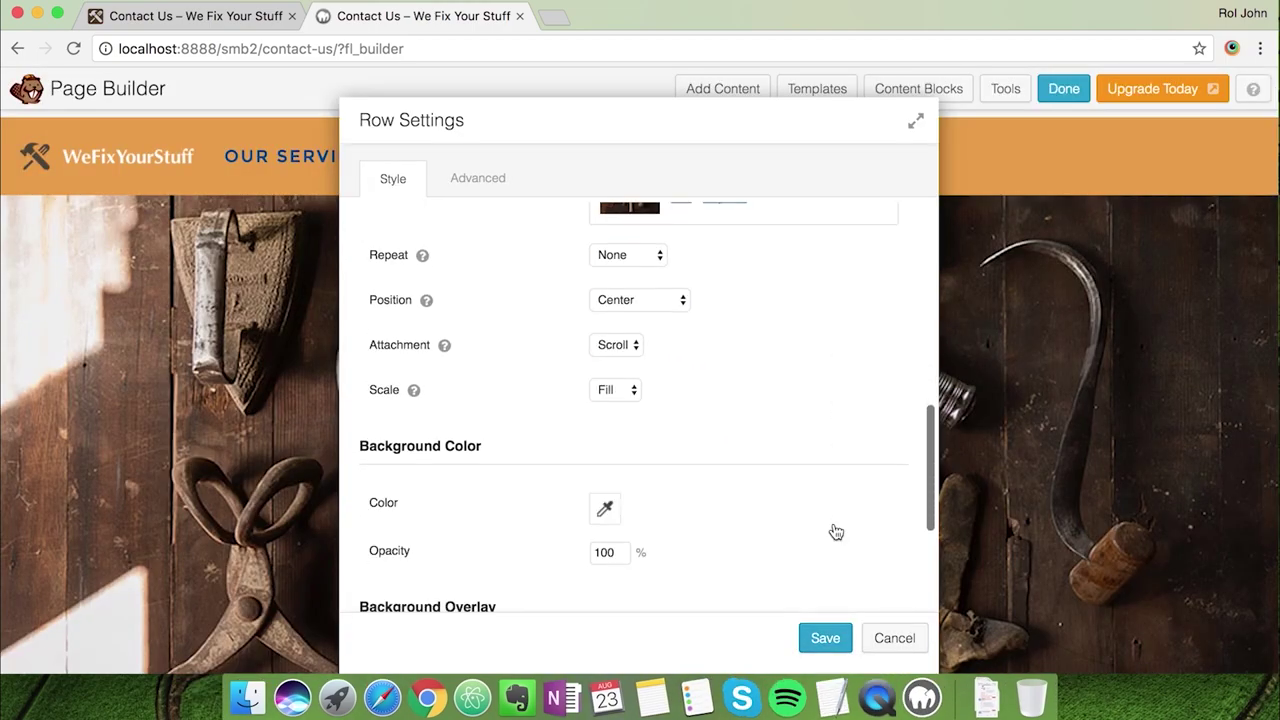
scroll(711, 549, down, 5)
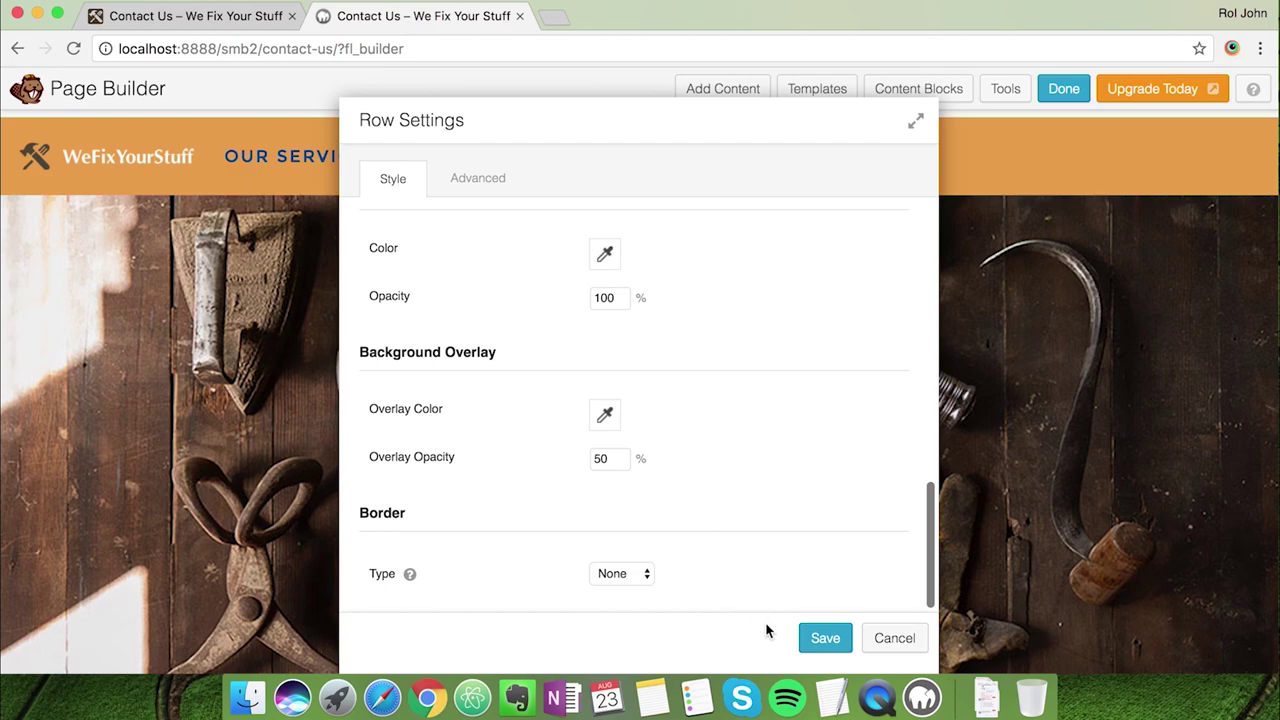
click(831, 697)
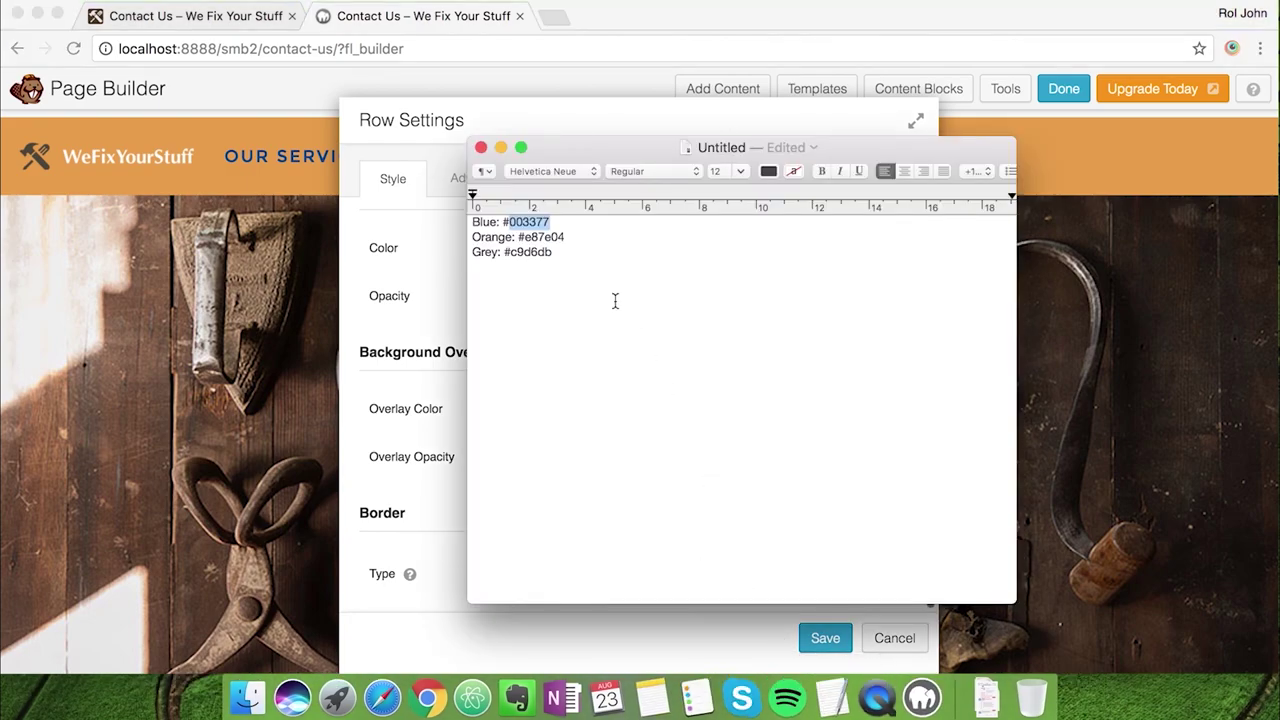
key(super+Tab)
click(605, 417)
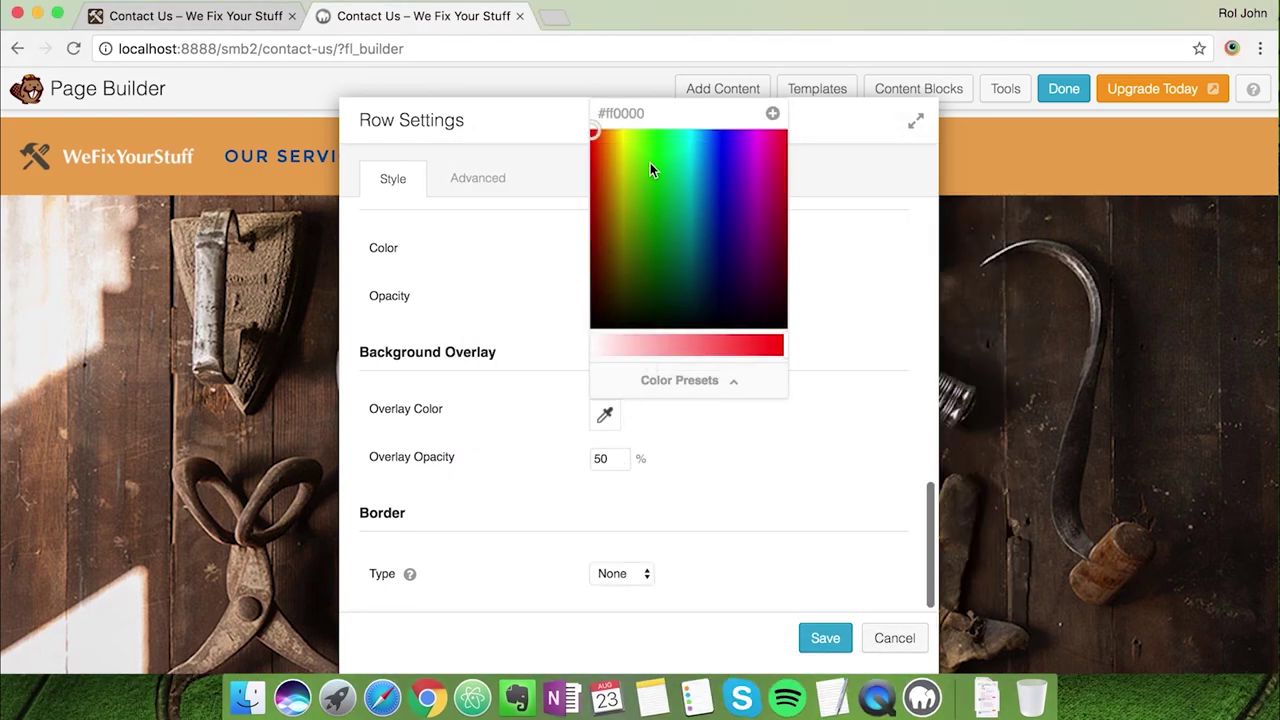
click(829, 332)
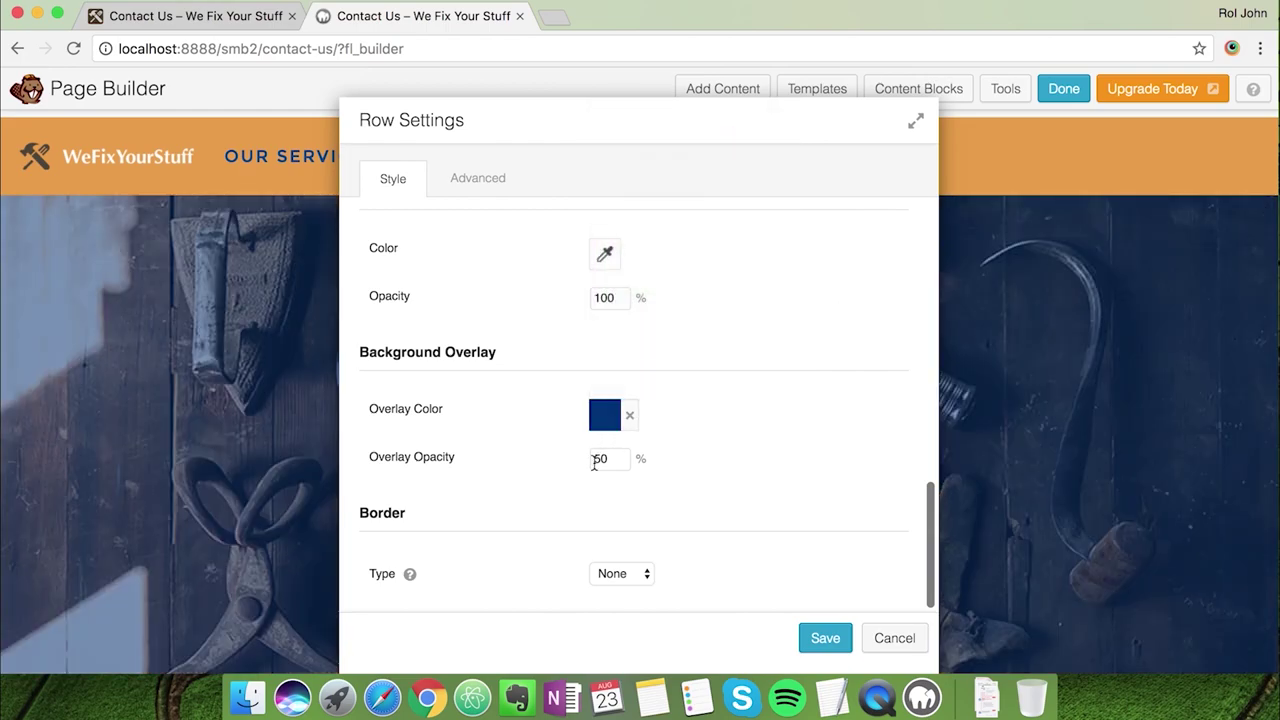
click(609, 459)
key(BackSpace)
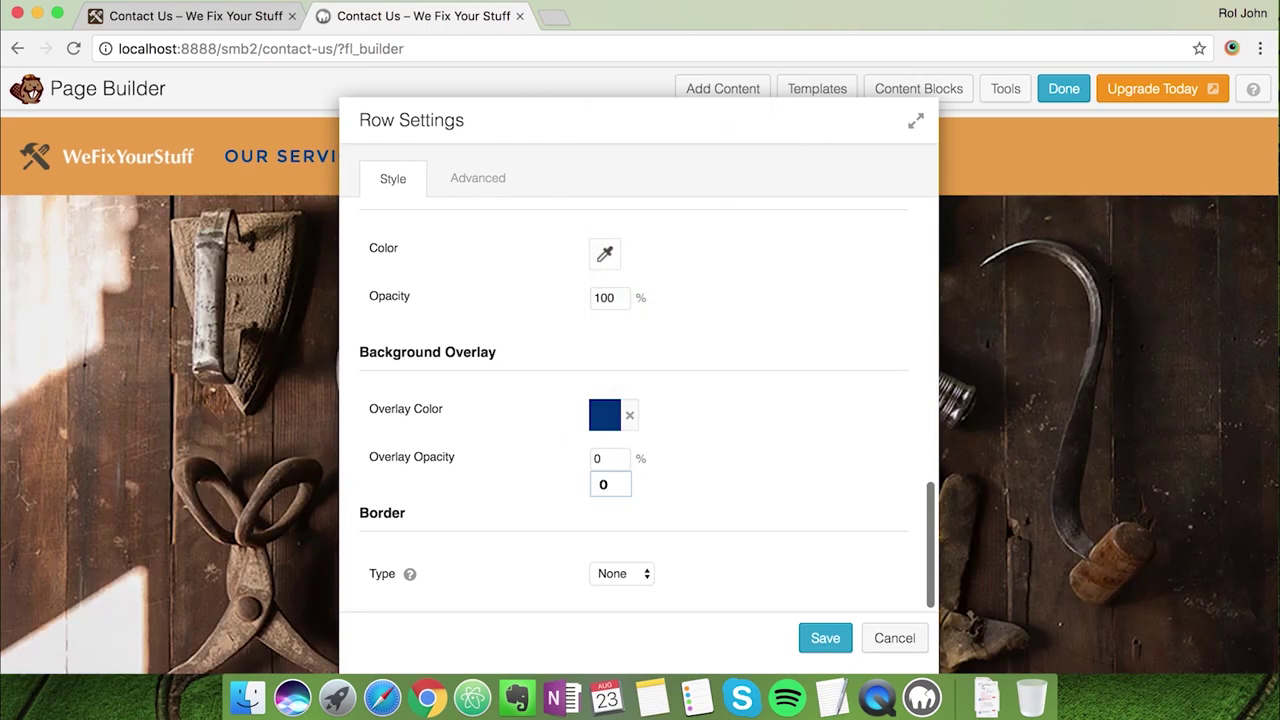
text(8)
click(745, 488)
Set the row's top and bottom padding to 0 and save the row
scroll(745, 490, up, 10)
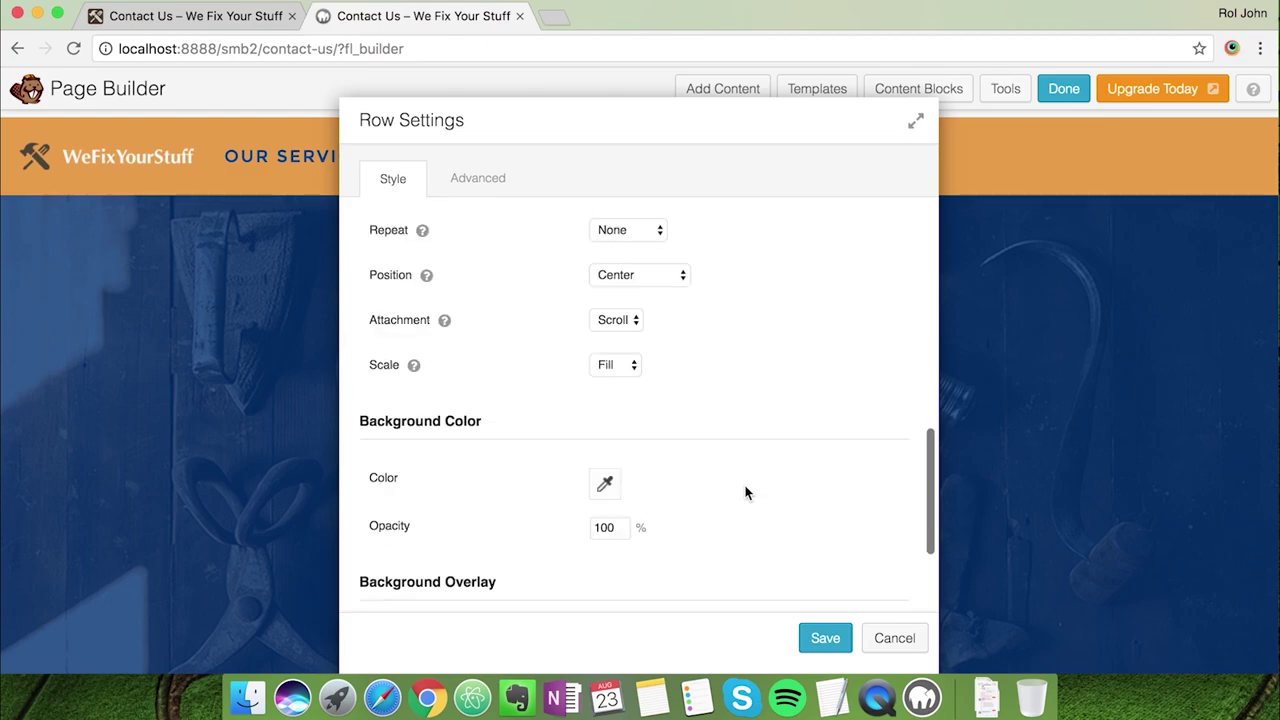
click(507, 195)
double_click(643, 344)
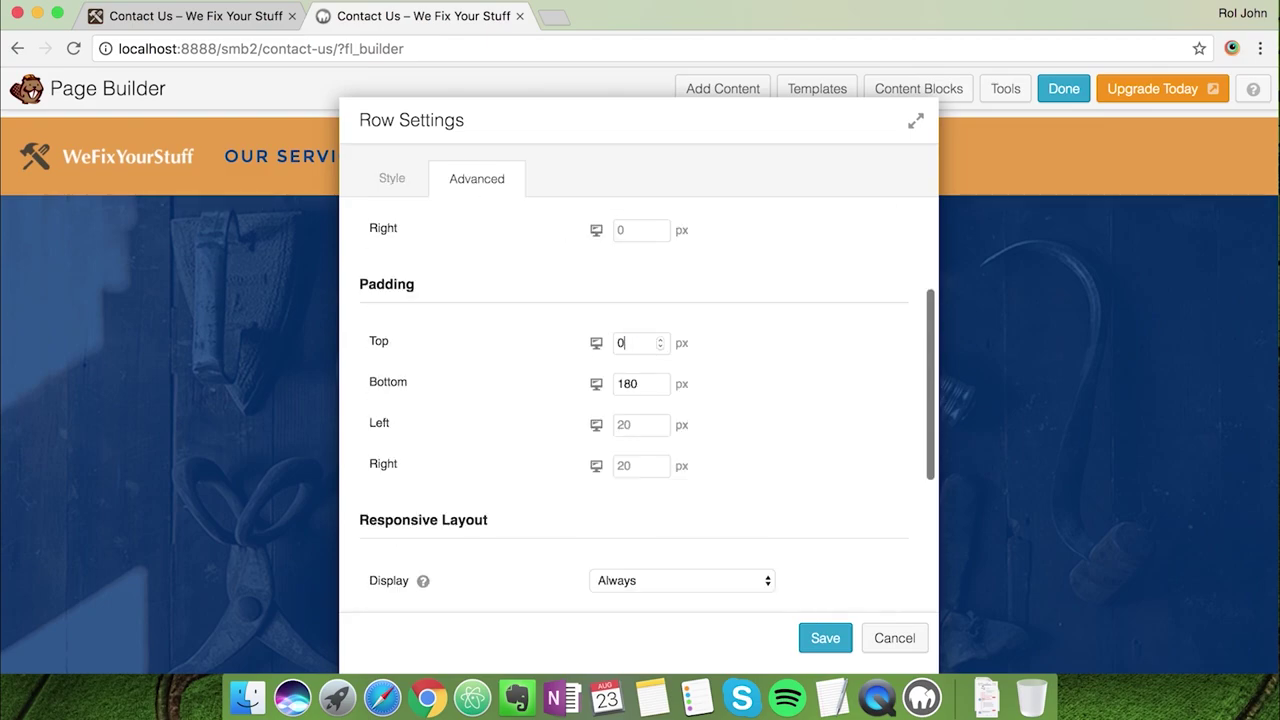
text(0)
click(645, 391)
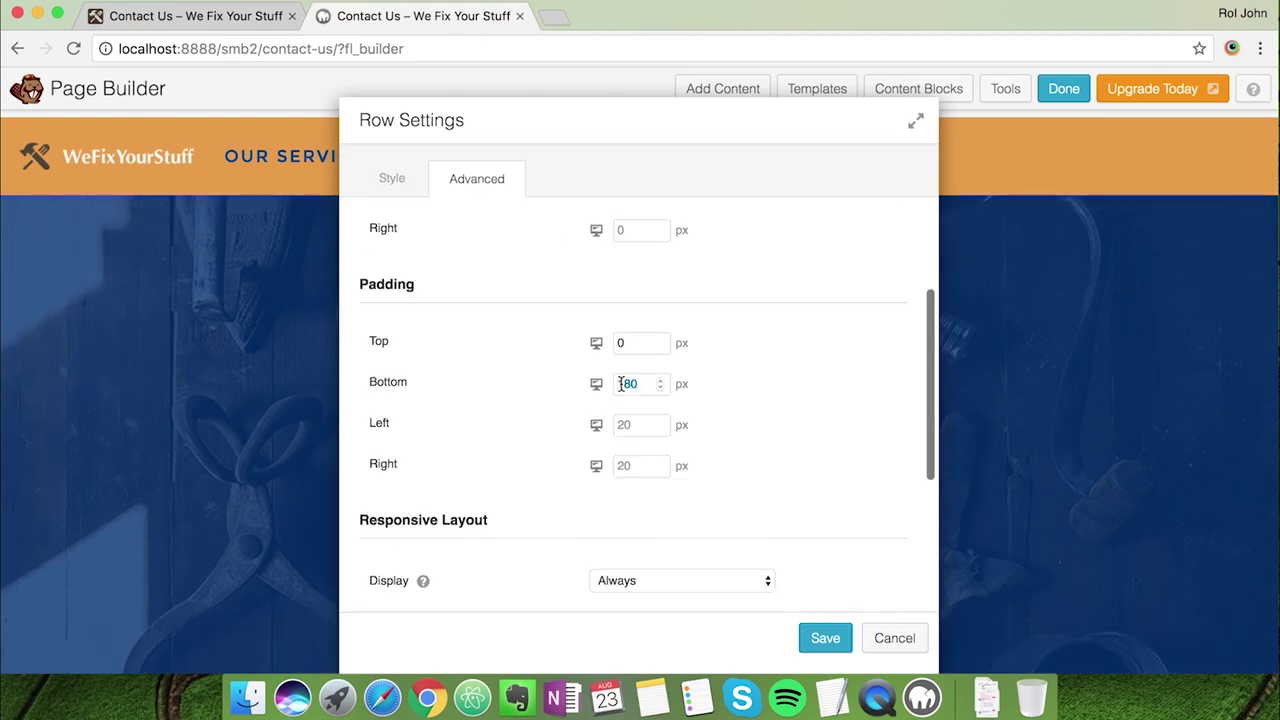
text(100)
key(BackSpace)
key(BackSpace)
key(BackSpace)
text(0)
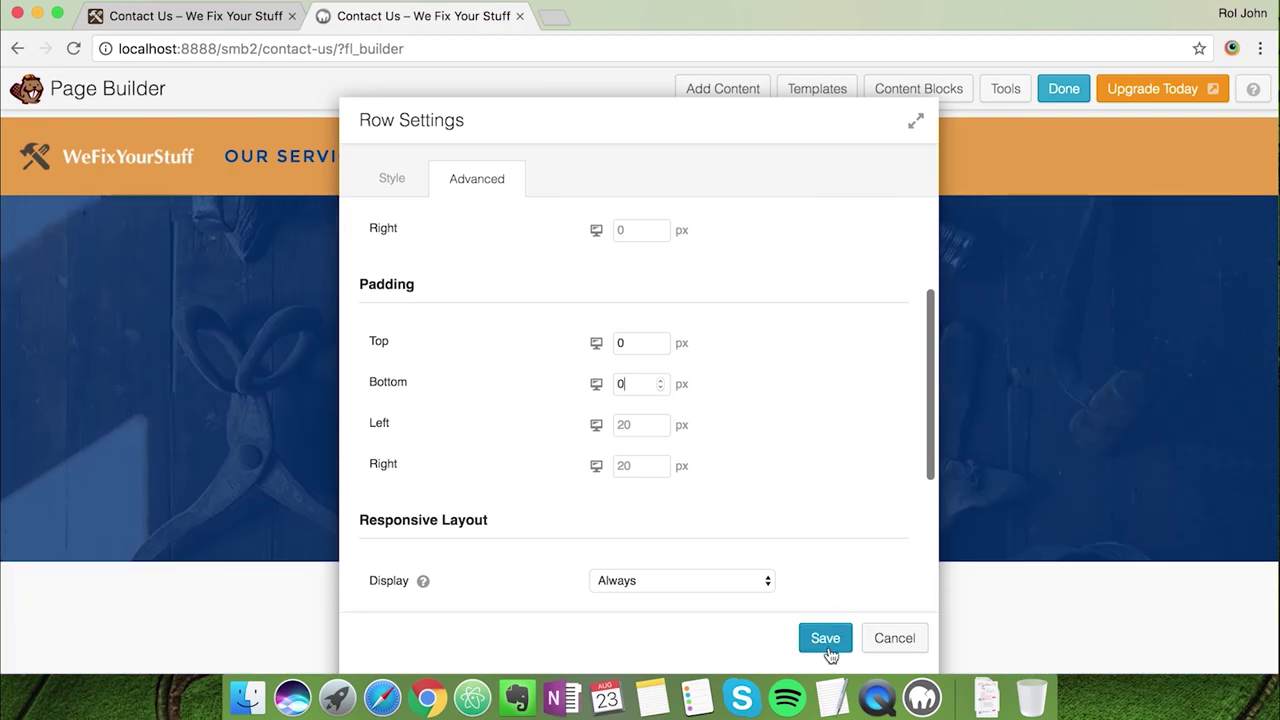
click(829, 644)
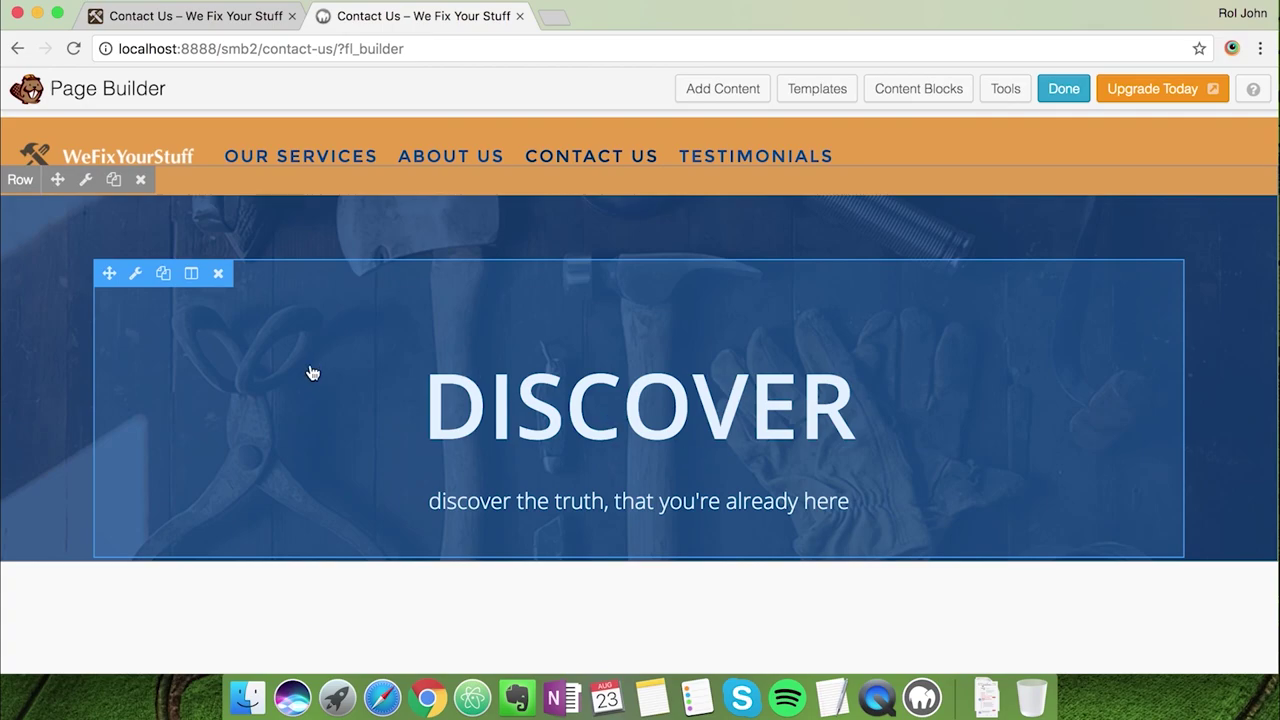
Change the DISCOVER heading to Contact Us and paste the phone subheadline
click(136, 275)
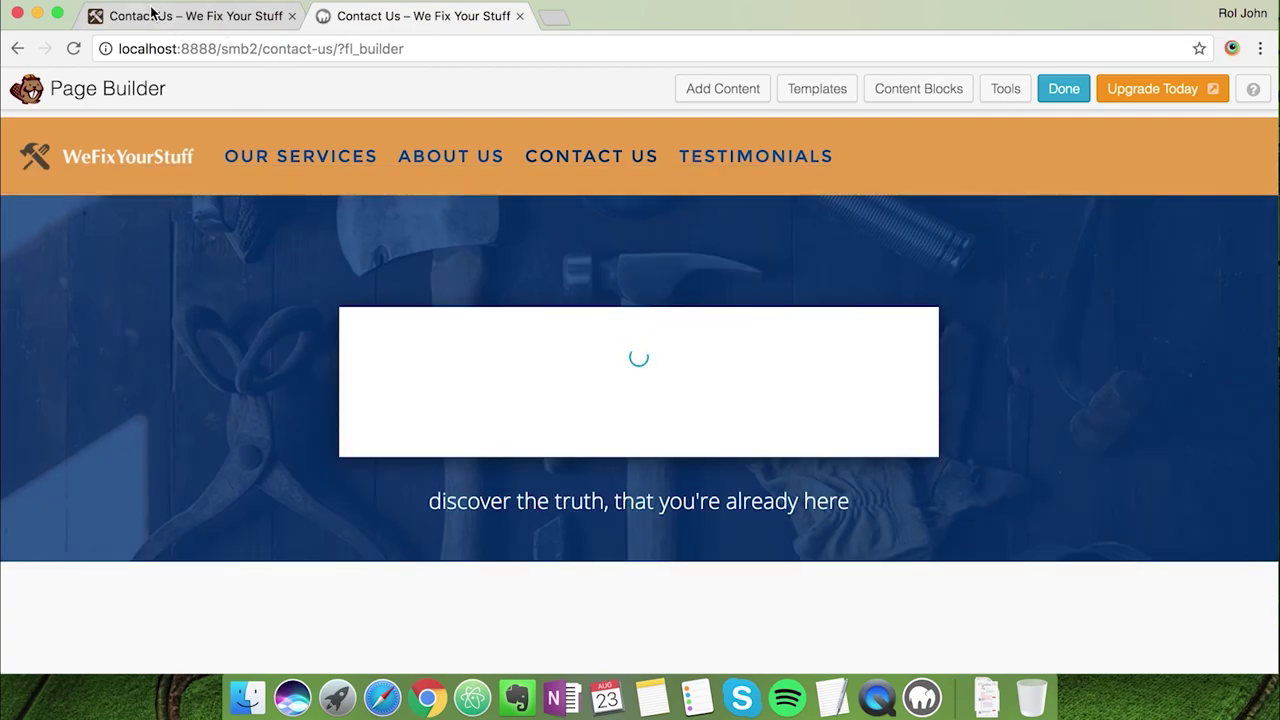
click(152, 15)
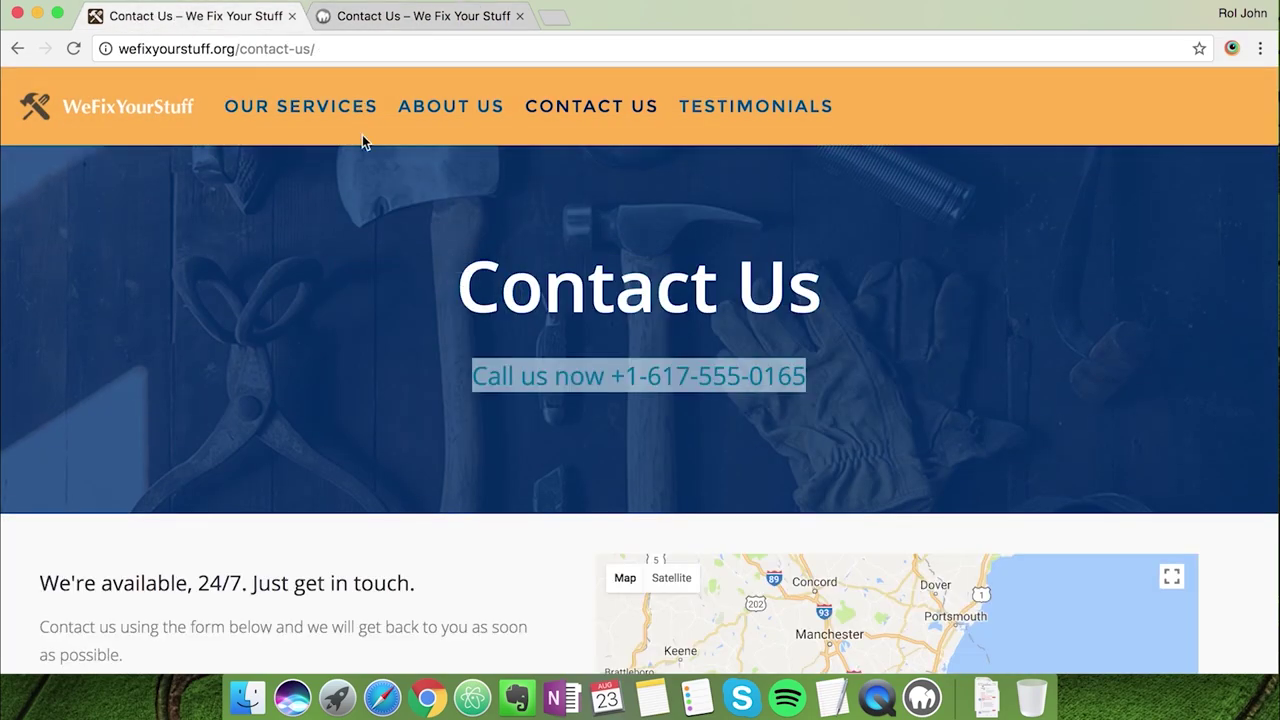
click(360, 16)
triple_click(663, 293)
text(Contact Us)
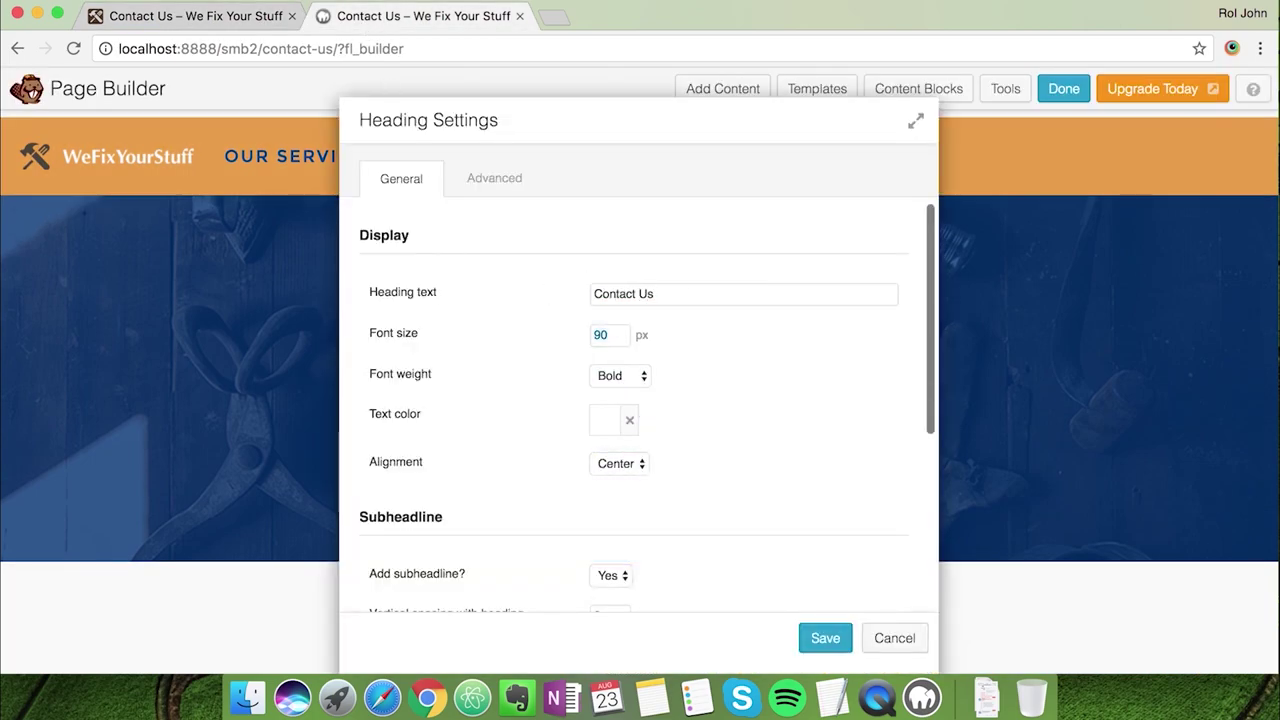
text(7)
scroll(743, 380, down, 5)
key(super+v)
Set the heading's top margin to 0 and bottom margin to 100, then save
click(471, 177)
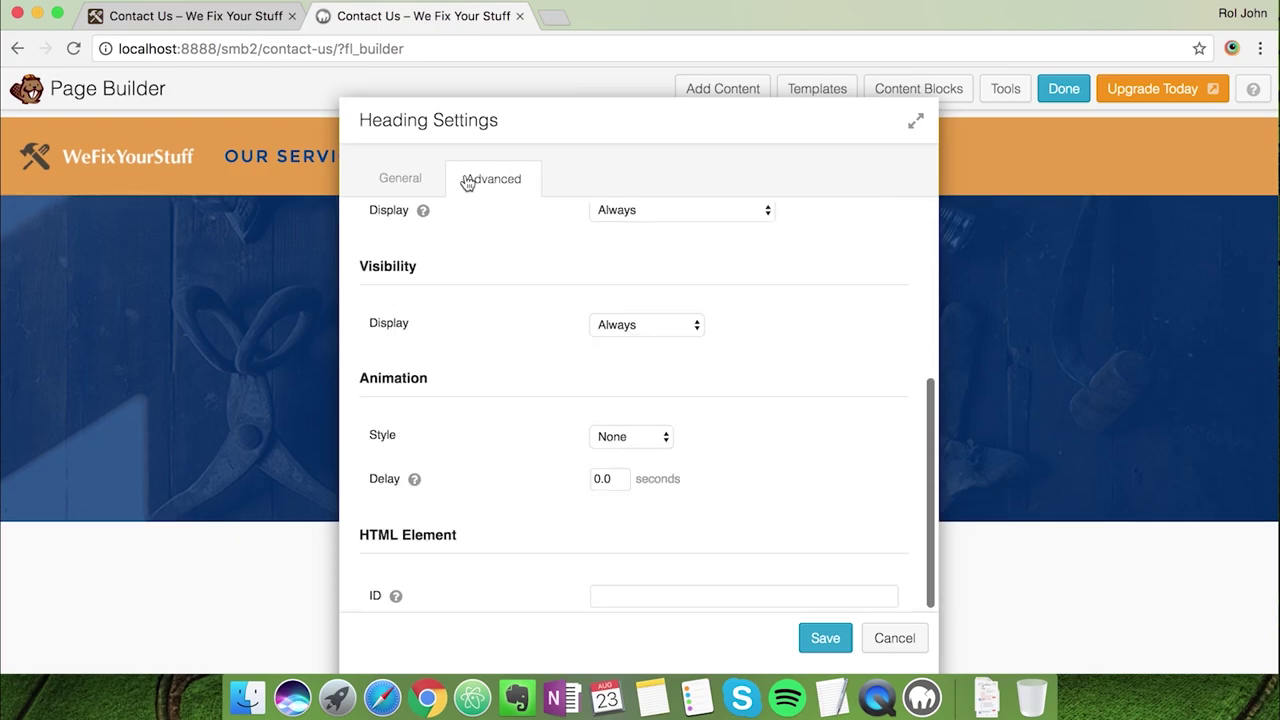
scroll(620, 368, up, 5)
scroll(621, 374, up, 2)
click(646, 291)
text(0)
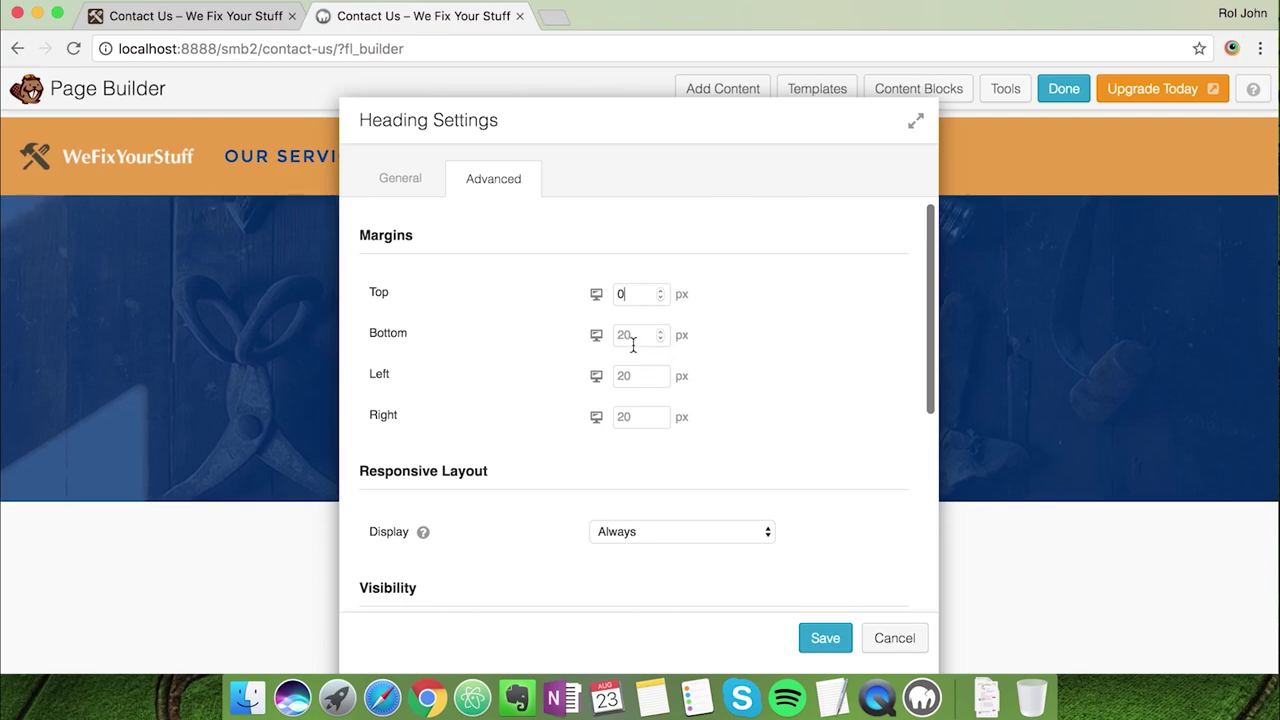
click(632, 336)
text(100)
drag(600, 135, 471, 145)
click(696, 646)
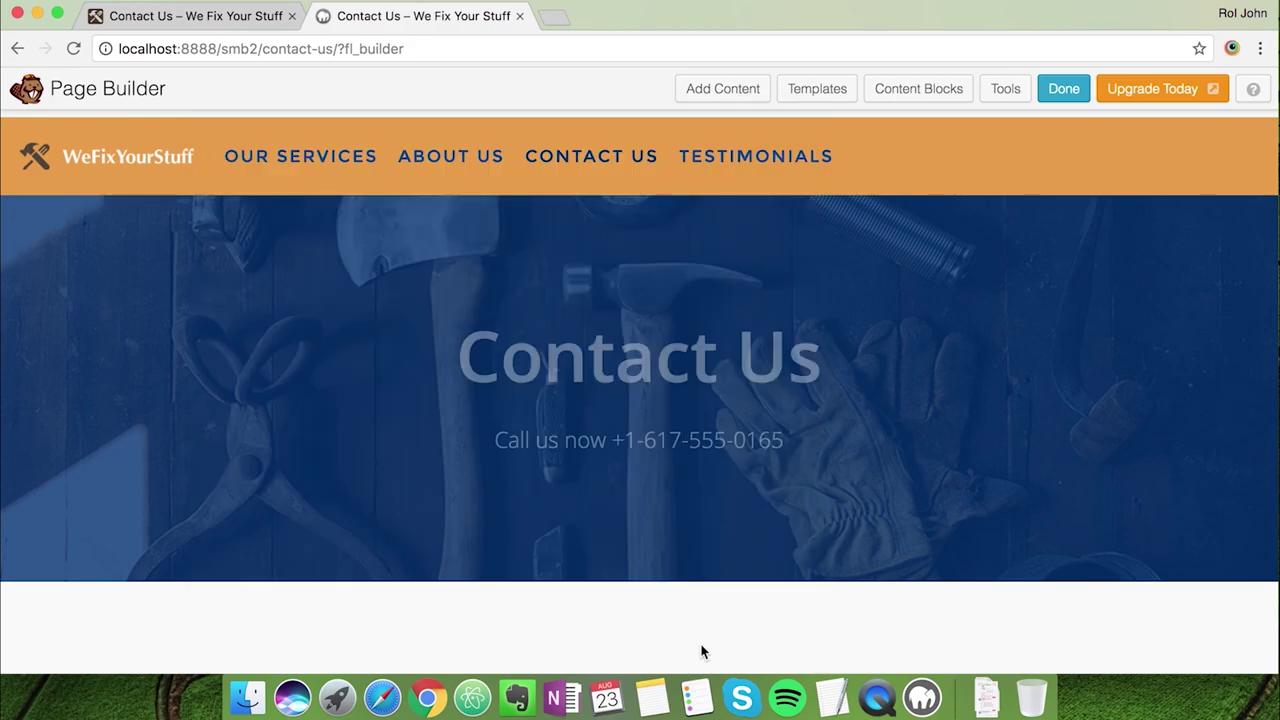
Insert the free Contact Us Today content-block template below the hero
scroll(919, 518, down, 3)
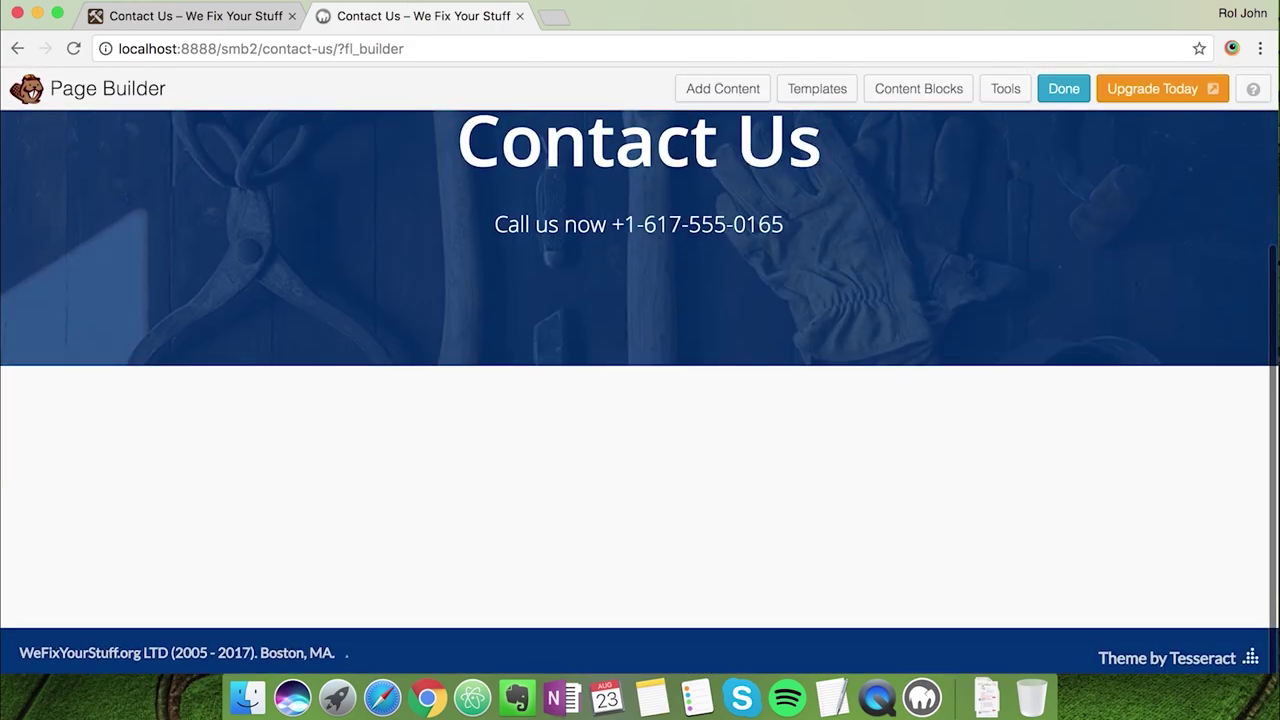
click(235, 18)
scroll(313, 283, down, 3)
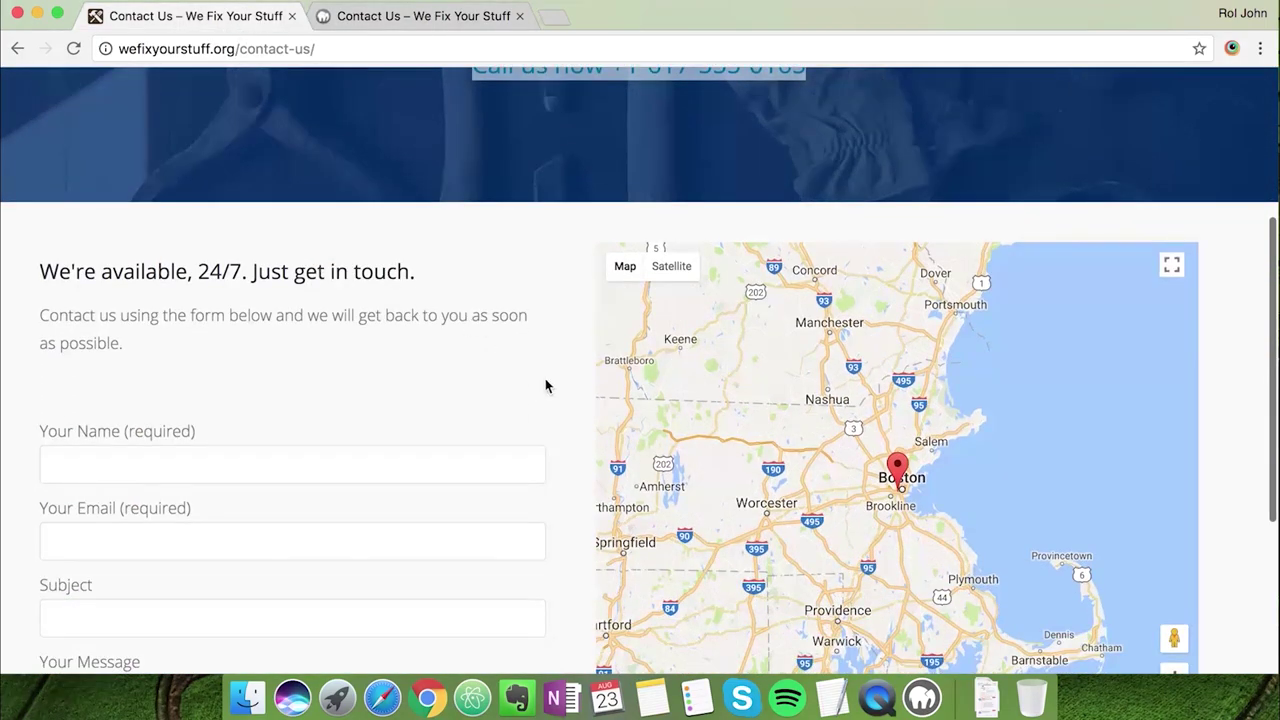
scroll(560, 391, down, 3)
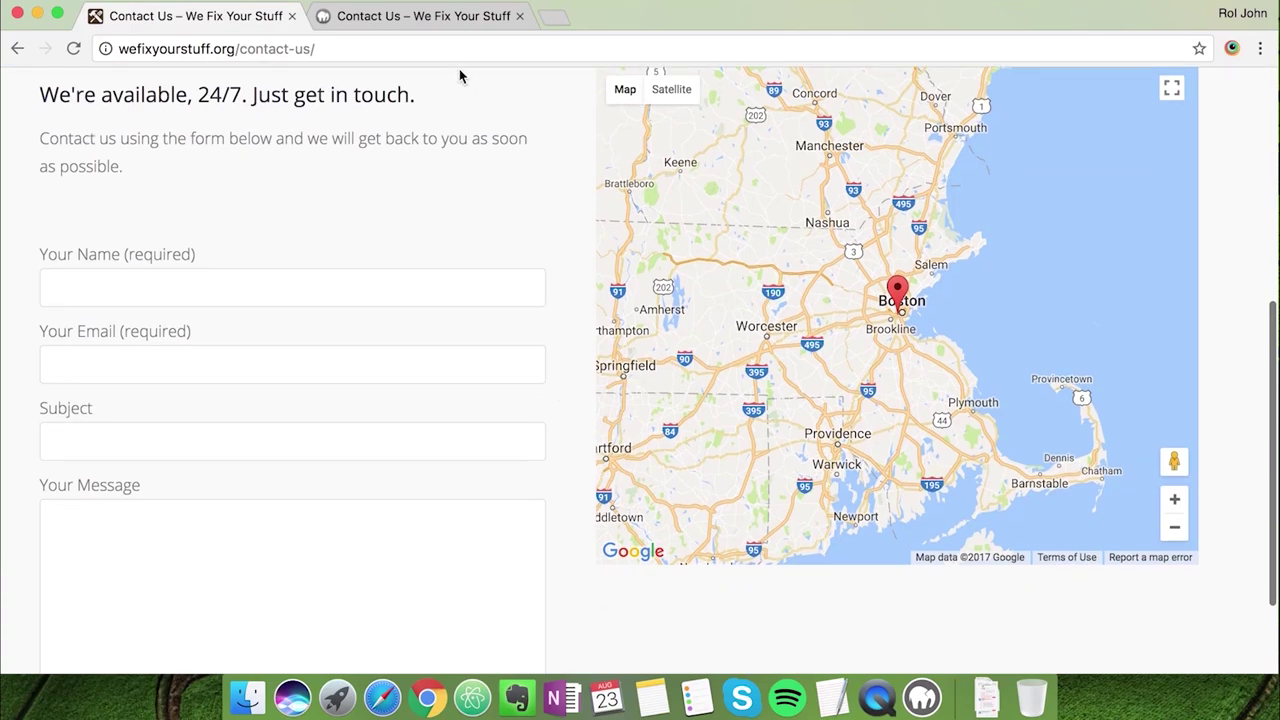
click(430, 18)
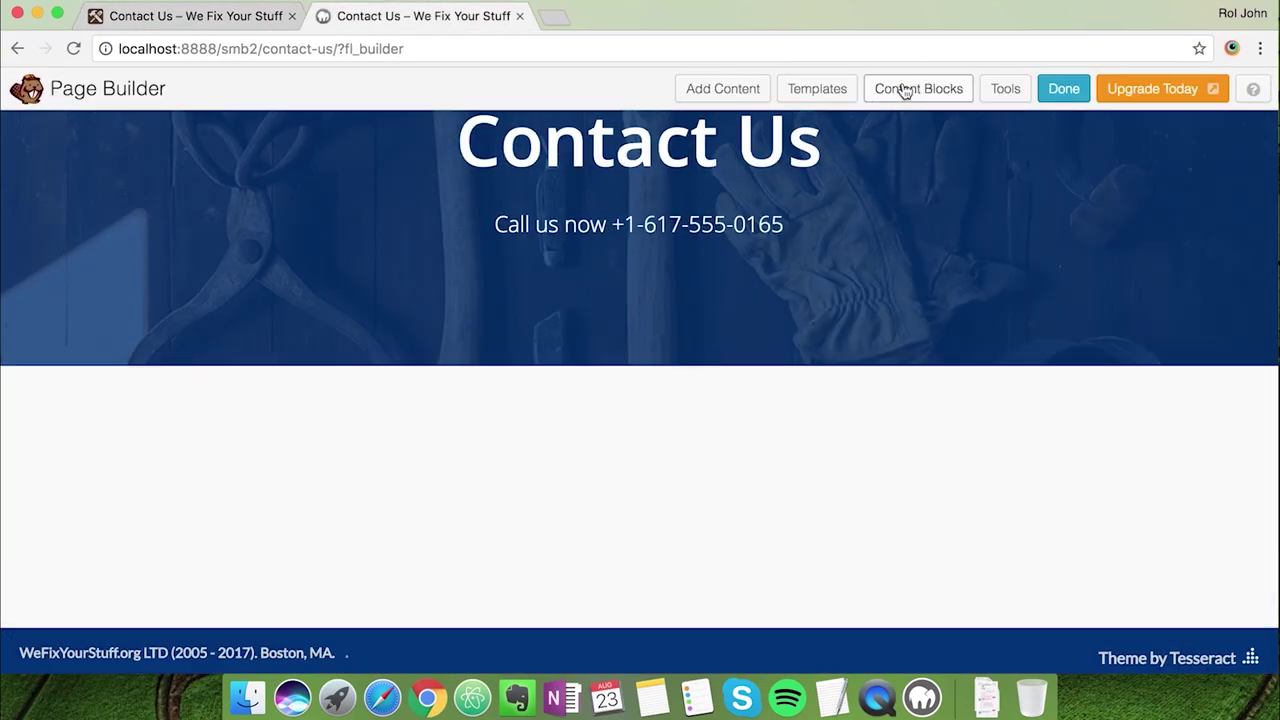
click(900, 90)
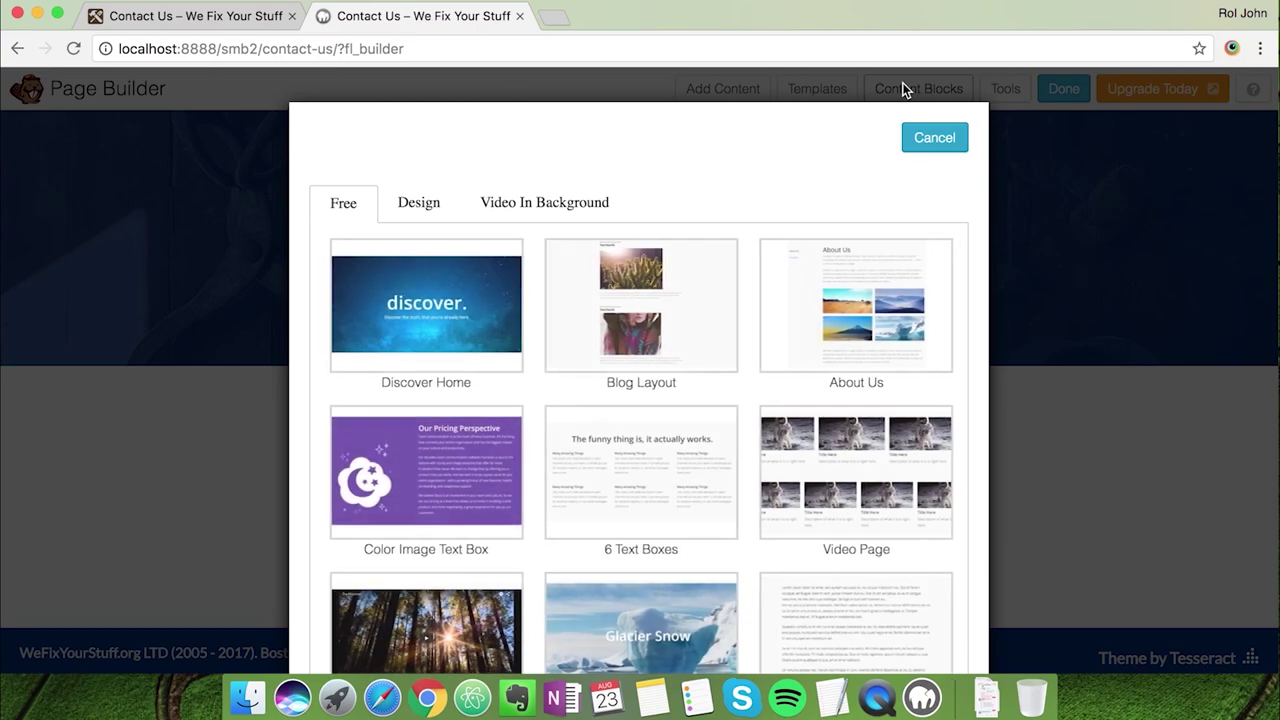
scroll(694, 500, down, 2)
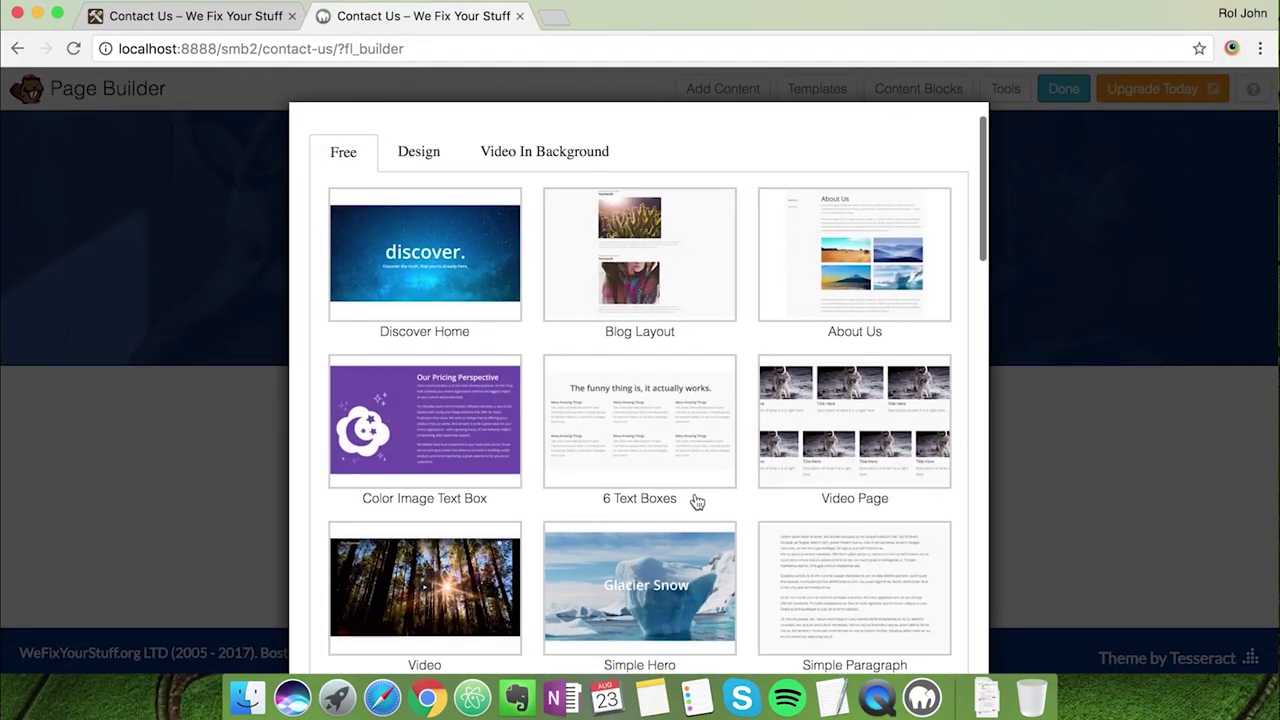
scroll(697, 502, down, 10)
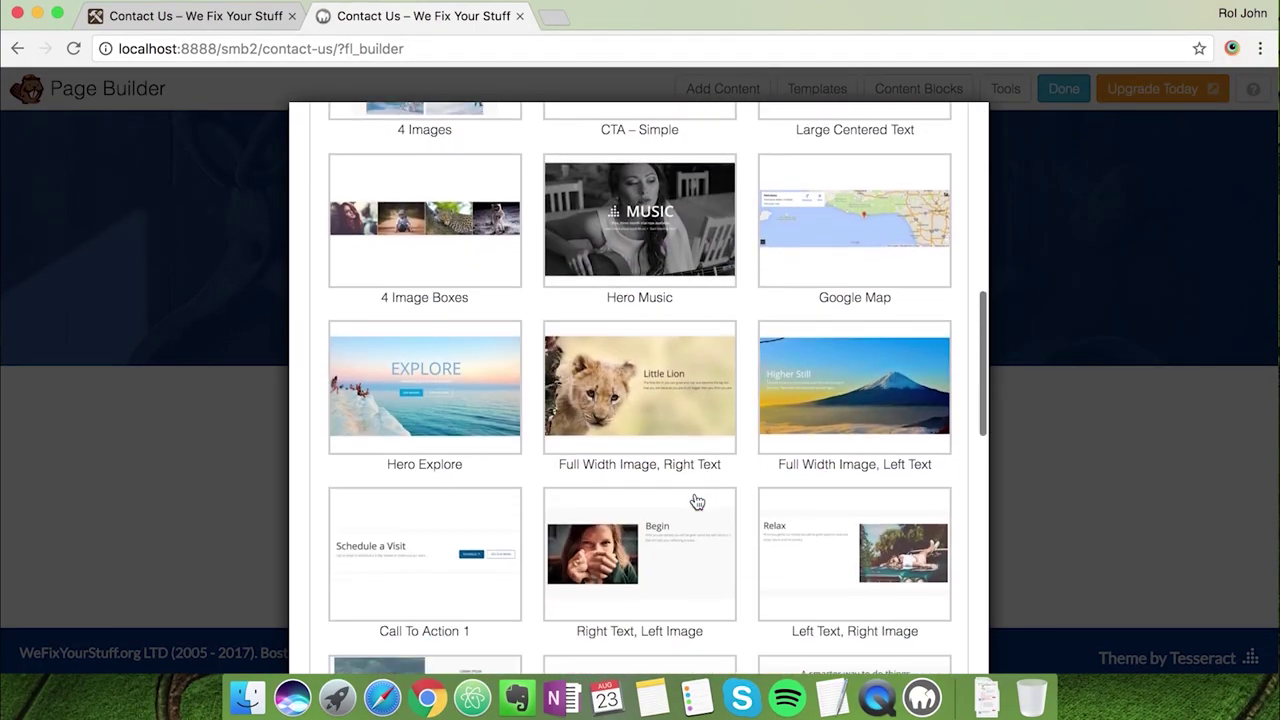
scroll(697, 502, down, 5)
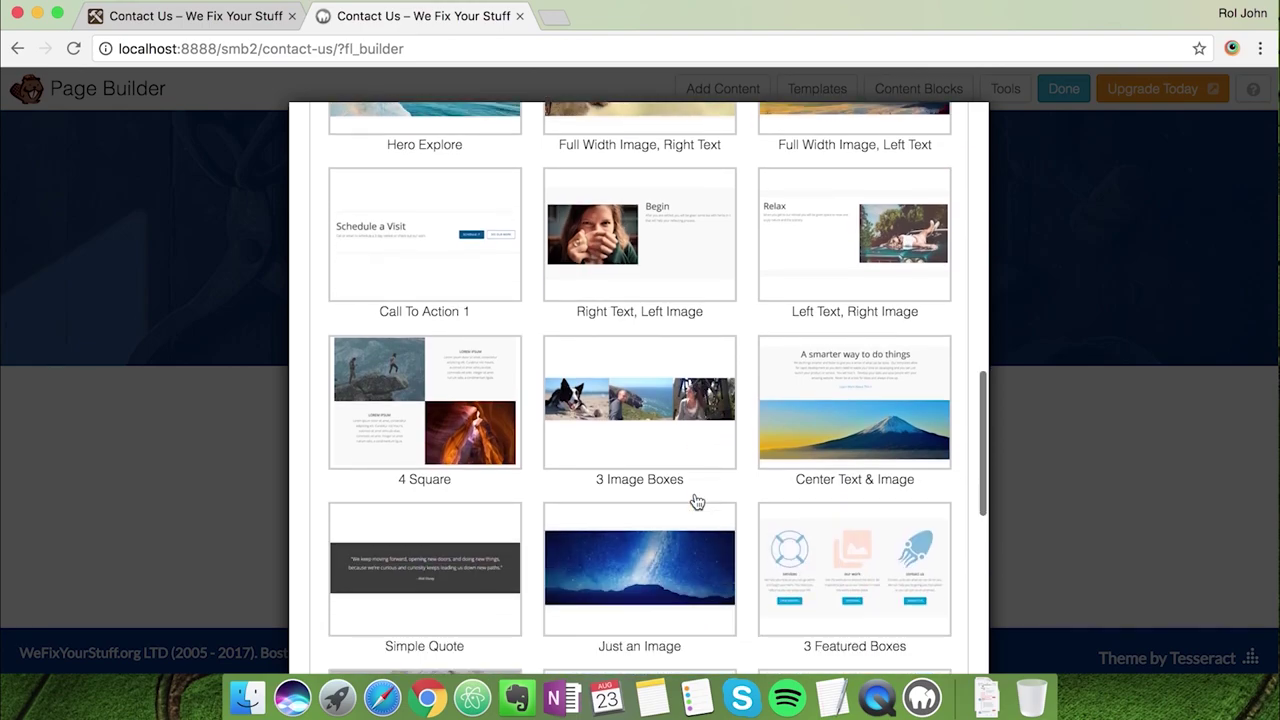
scroll(697, 502, down, 5)
click(488, 413)
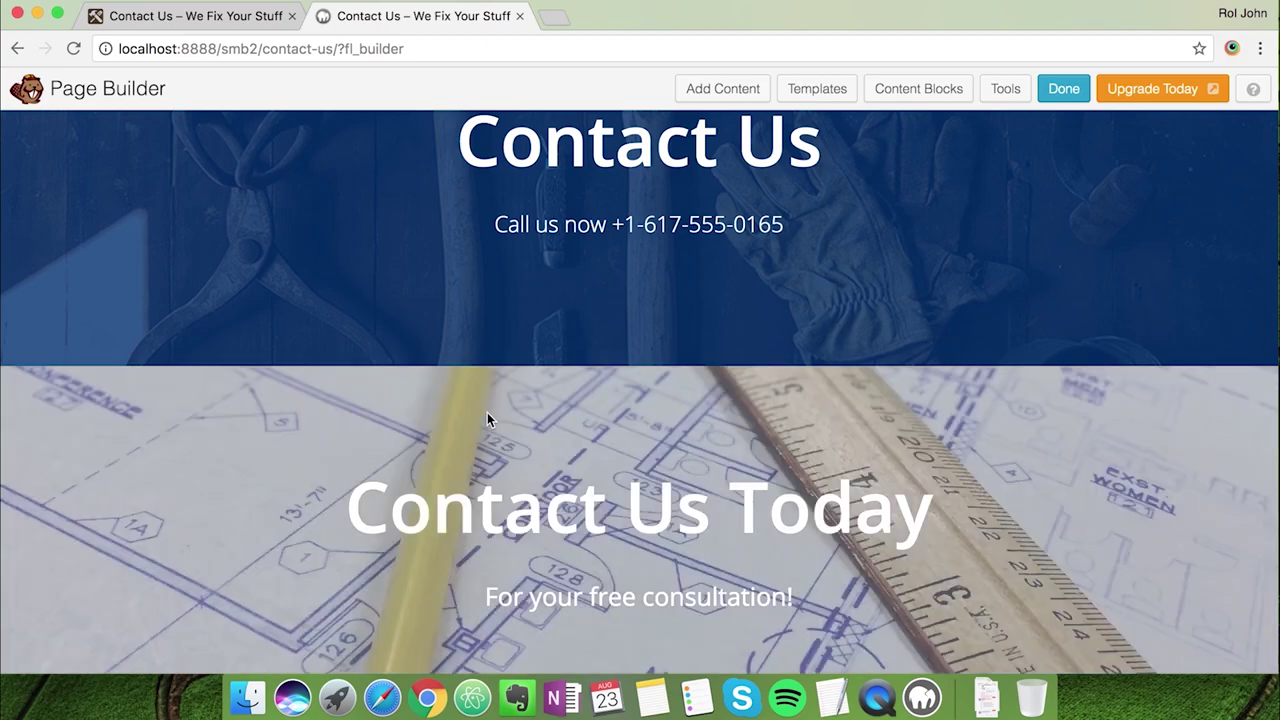
Delete the Contact Us Today banner row and the contact-info row
scroll(487, 420, up, 3)
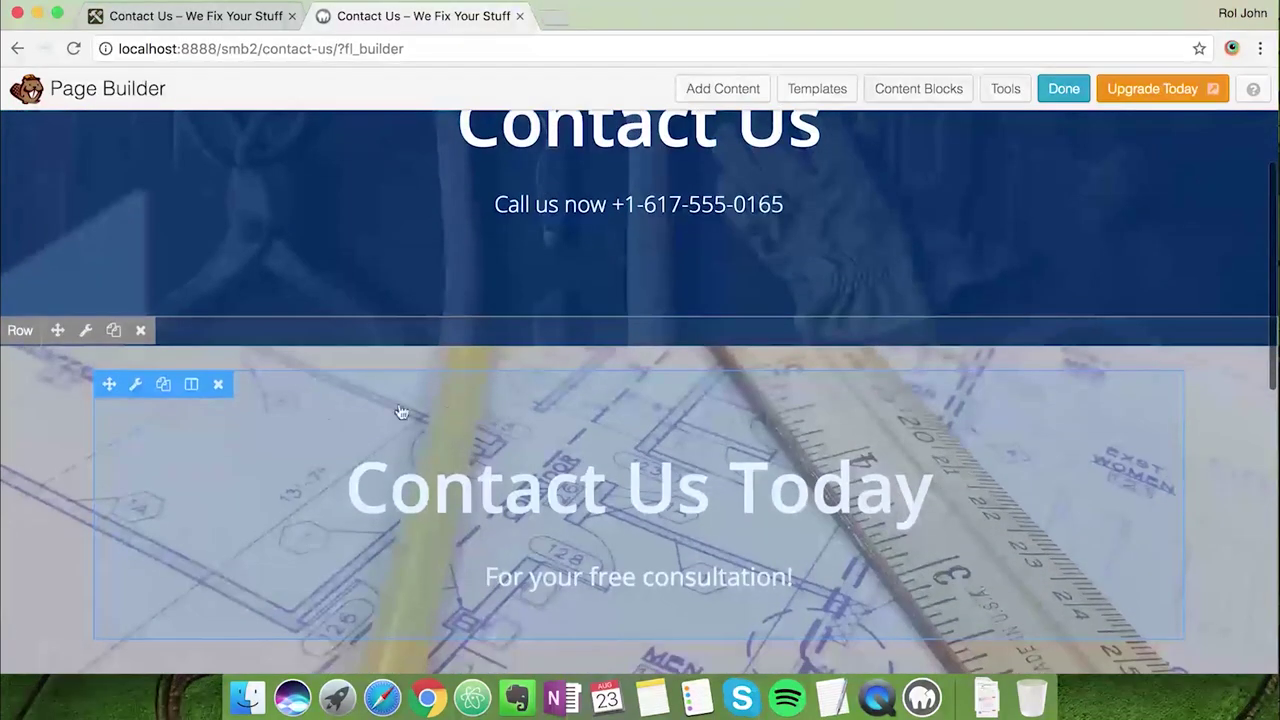
scroll(329, 451, up, 4)
scroll(329, 455, down, 2)
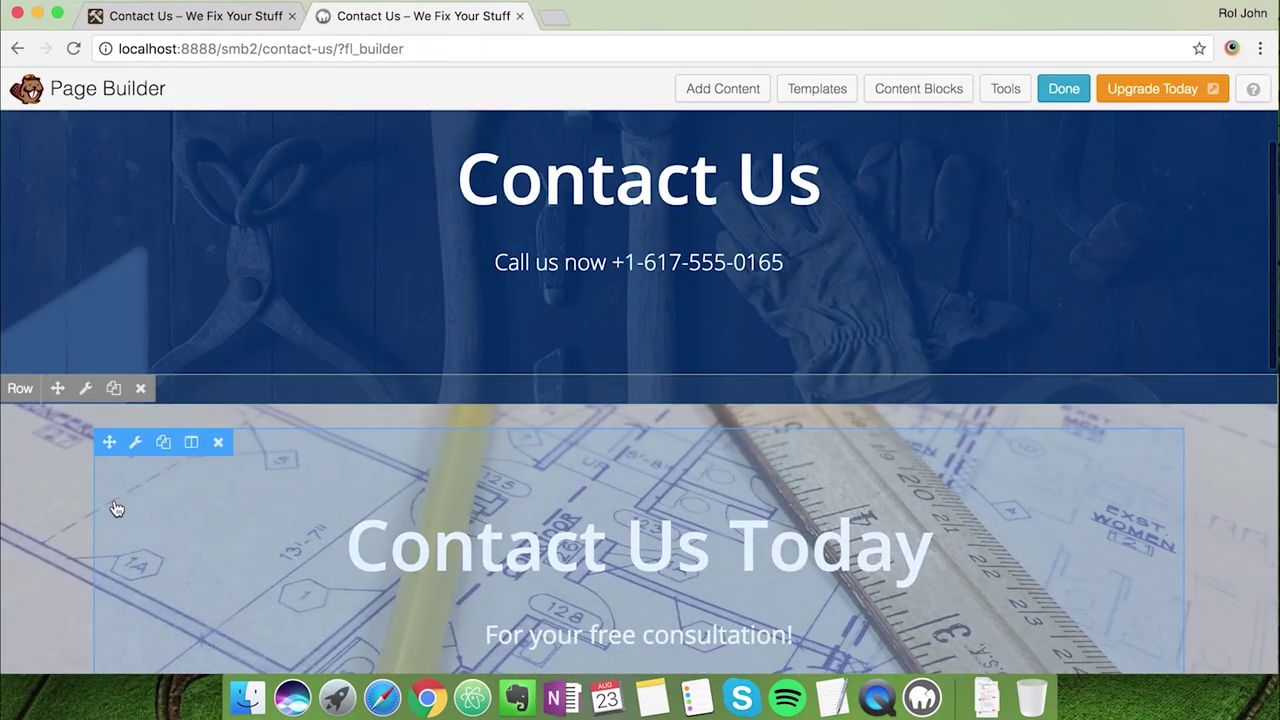
click(141, 389)
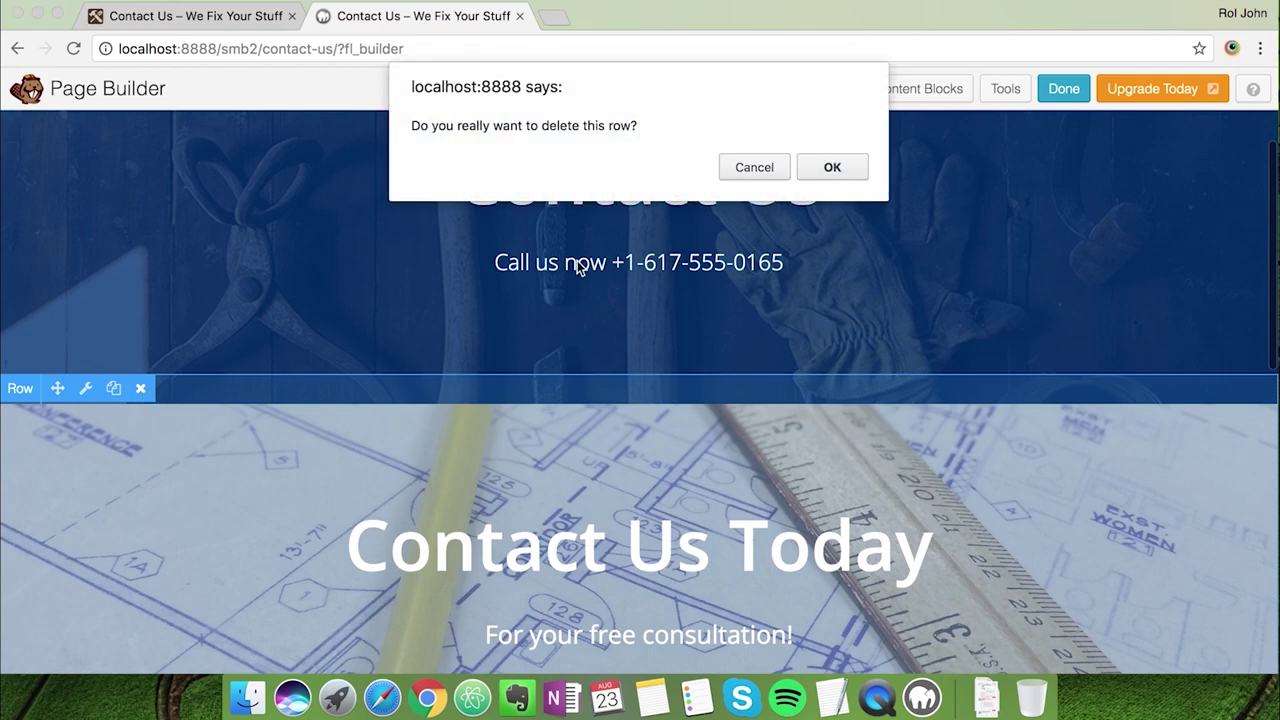
click(738, 176)
scroll(666, 266, down, 2)
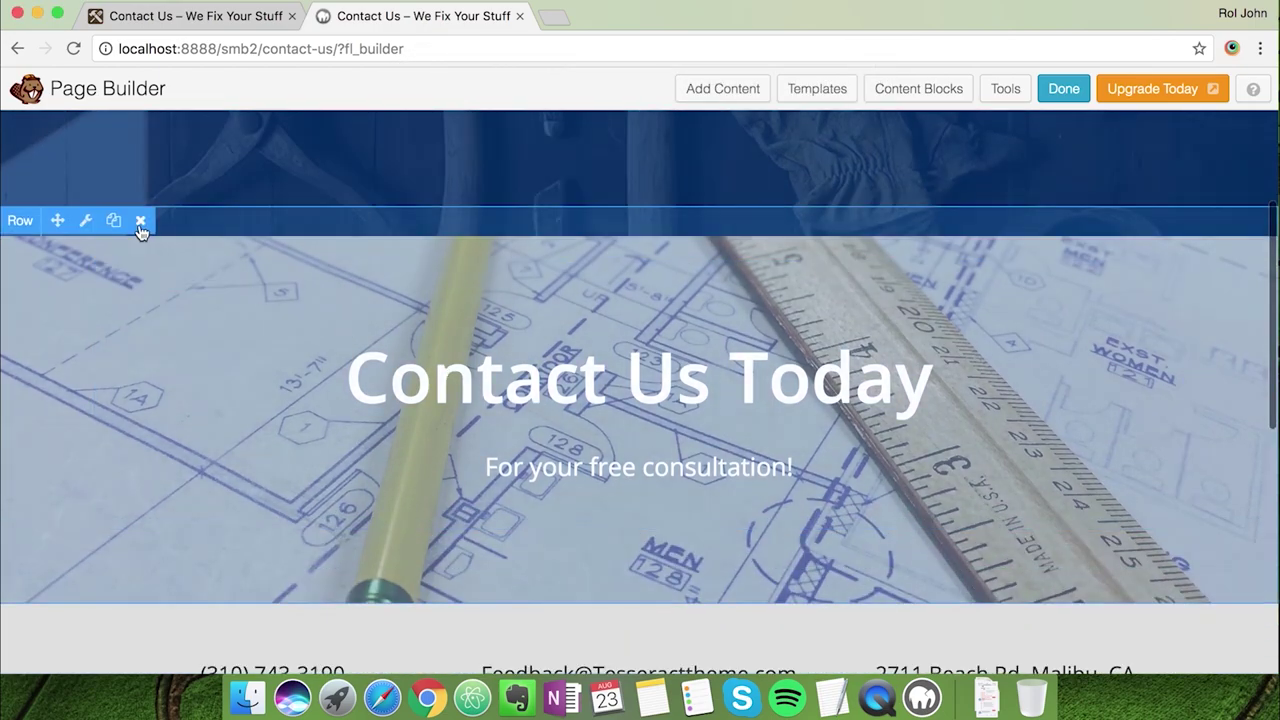
click(140, 221)
click(836, 172)
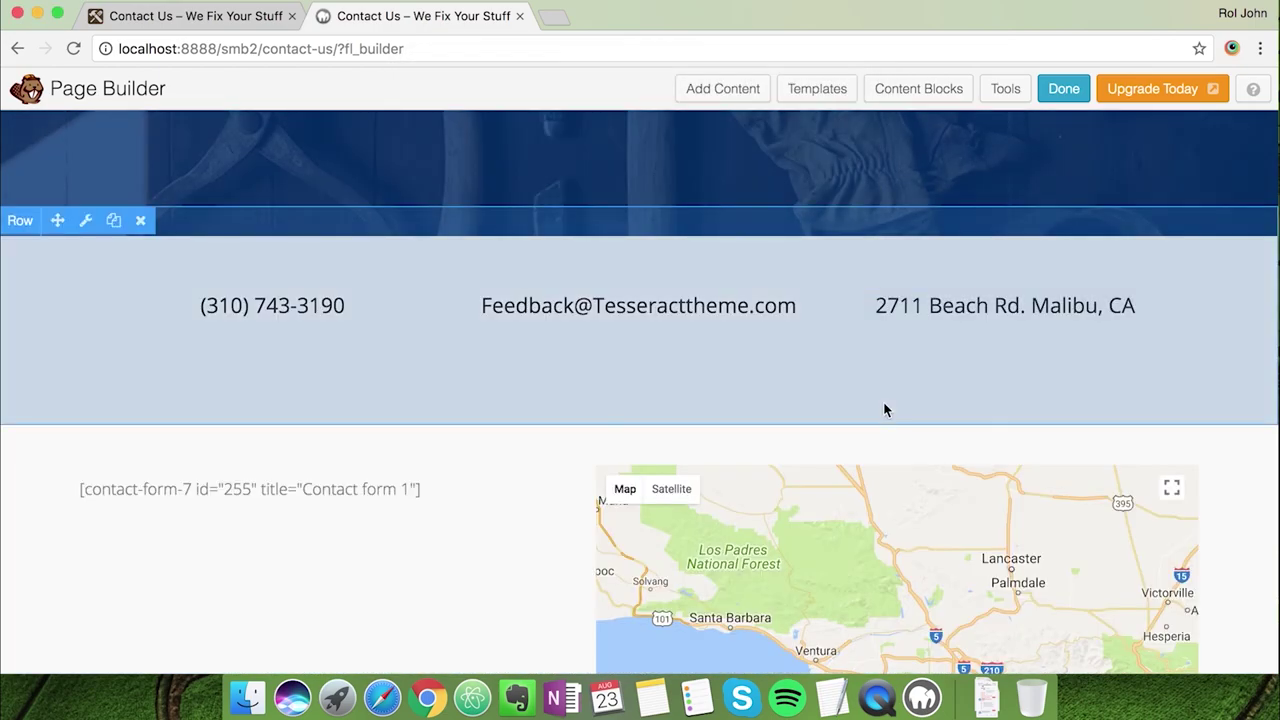
click(140, 221)
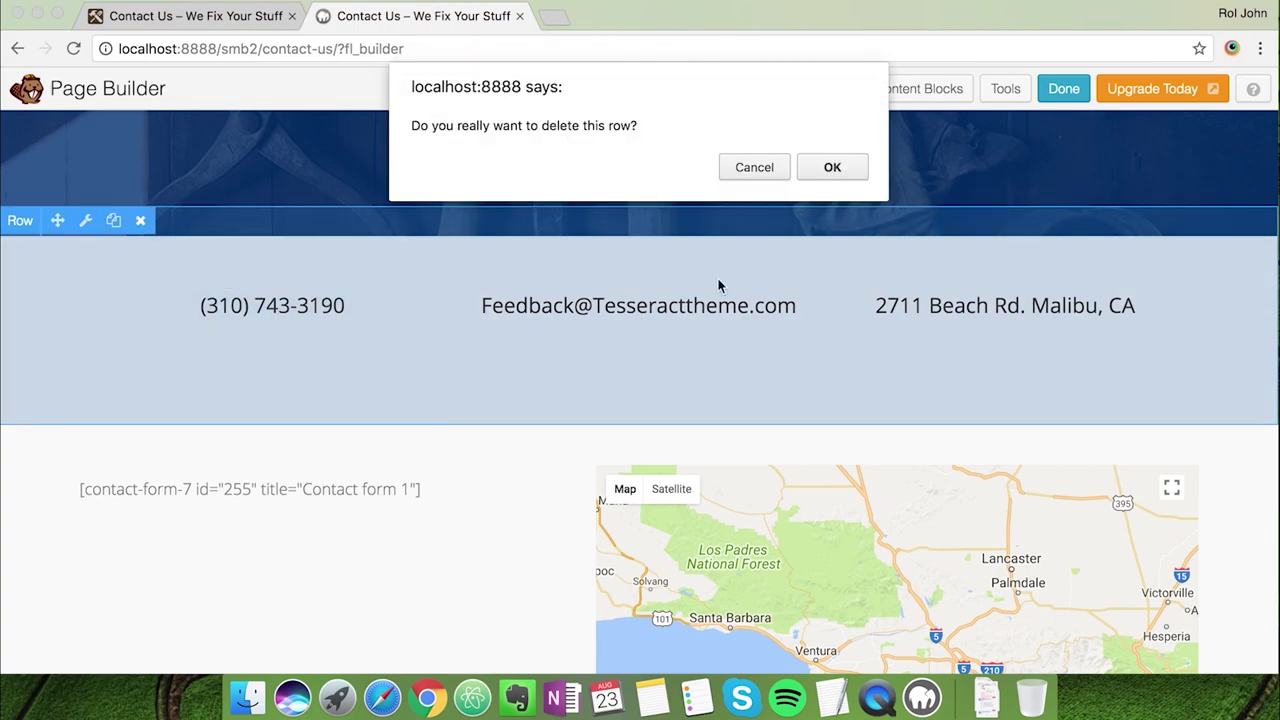
click(834, 170)
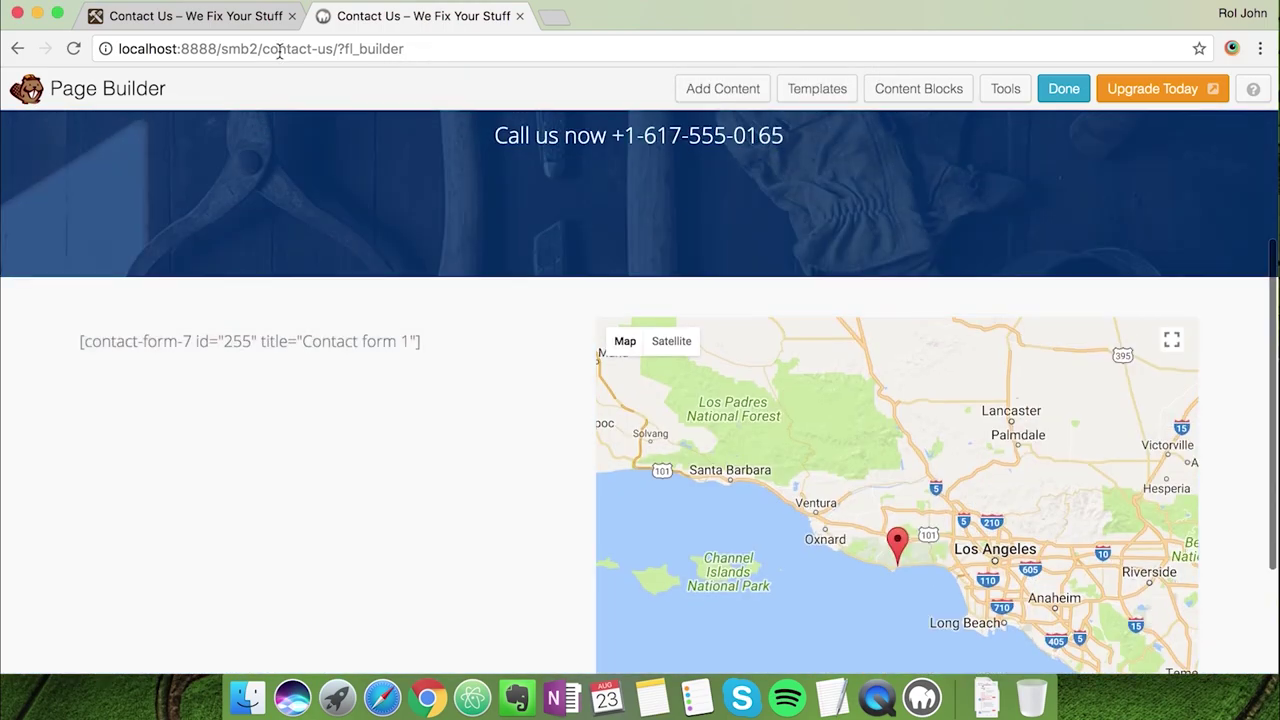
Select the live page's 'We're available, 24/7. Just get in touch.' heading for reuse
click(244, 18)
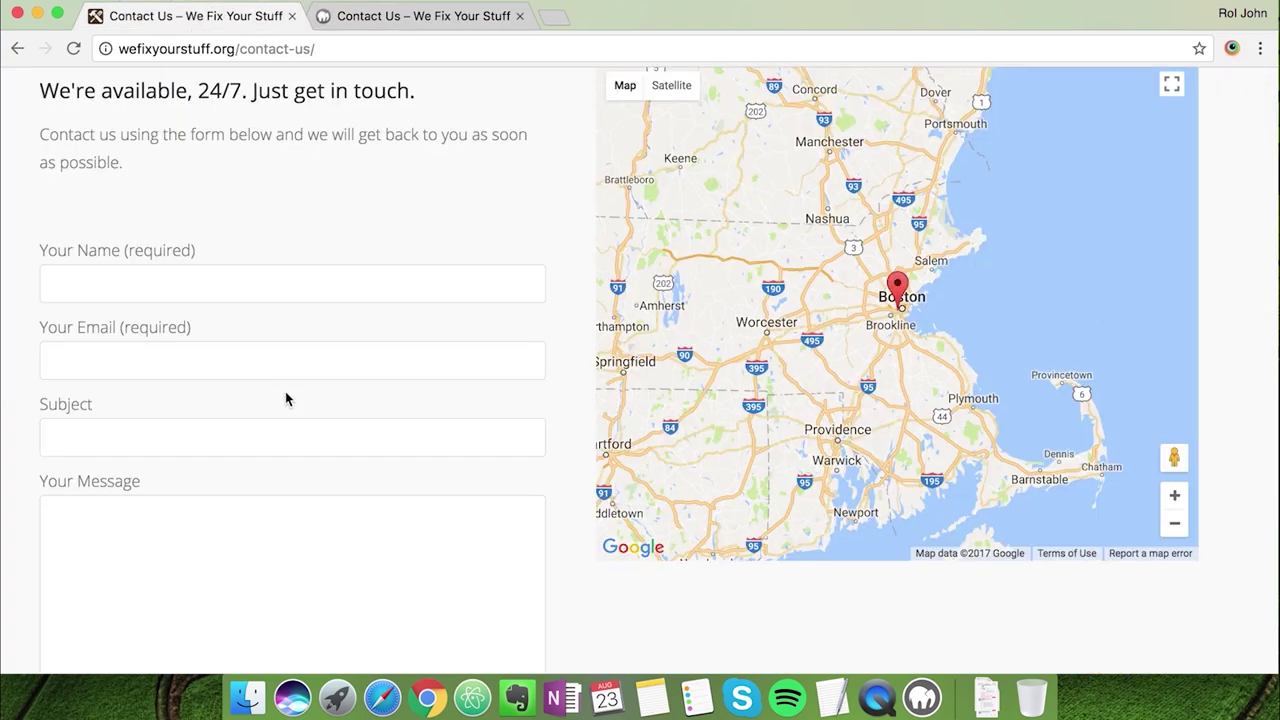
scroll(285, 391, down, 1)
scroll(285, 391, up, 3)
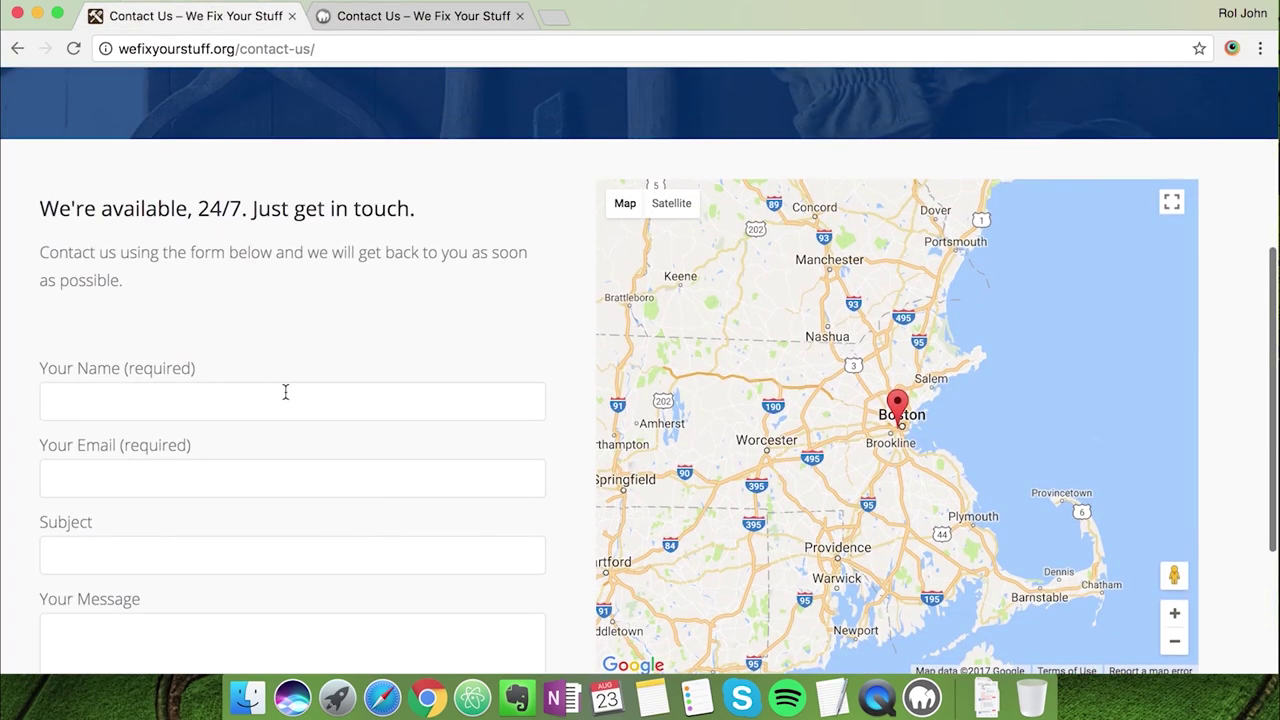
drag(424, 208, 42, 210)
click(356, 22)
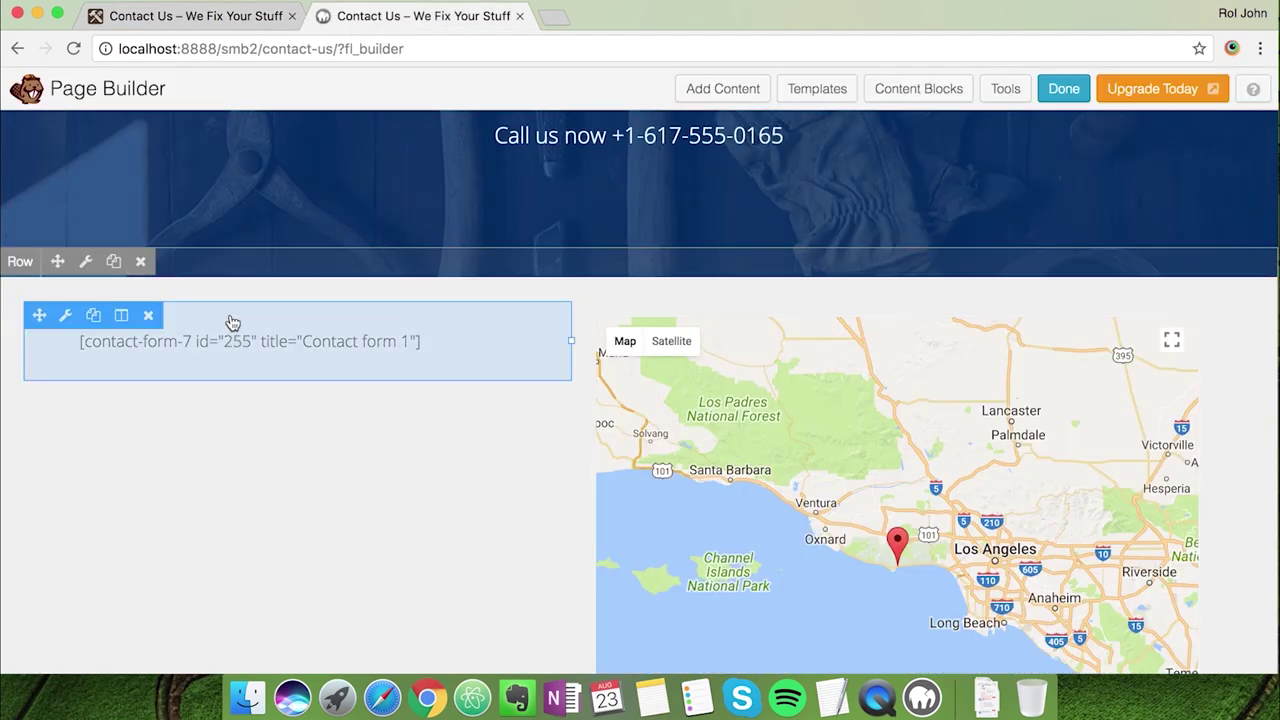
Paste the 'We're available, 24/7. Just get in touch.' heading and intro above the shortcode, and save the module
click(230, 322)
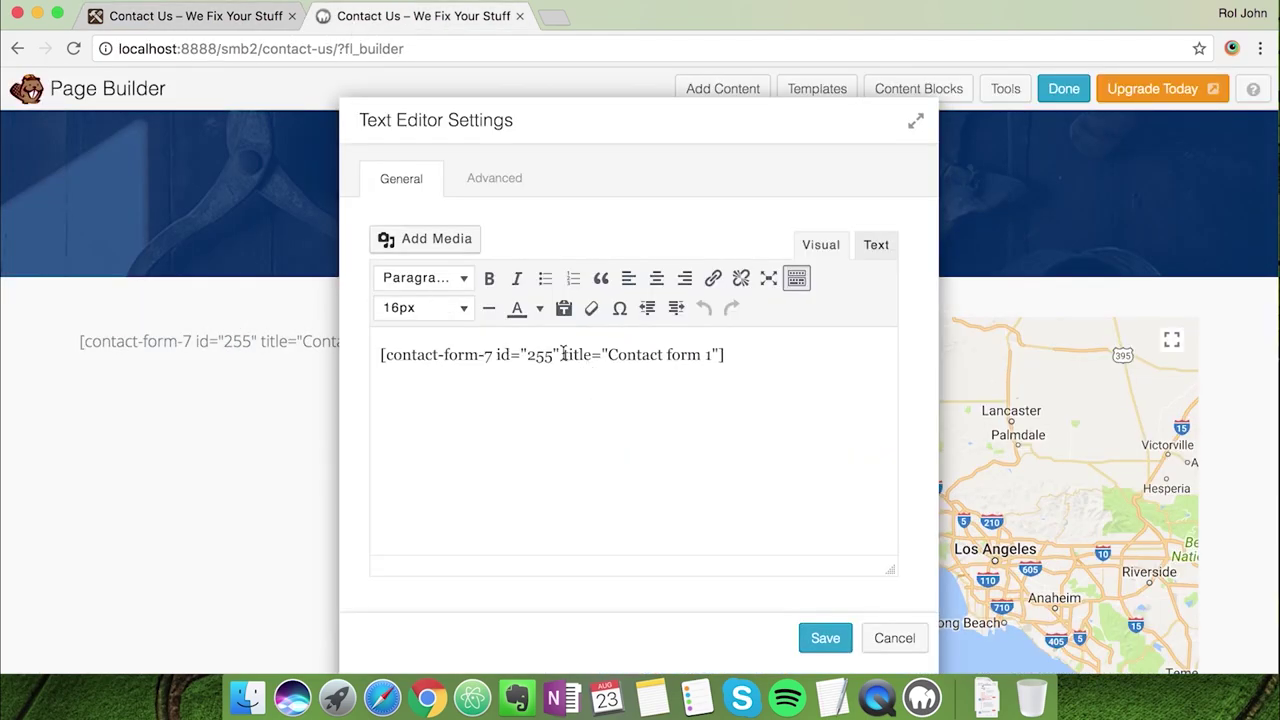
click(381, 354)
key(Return)
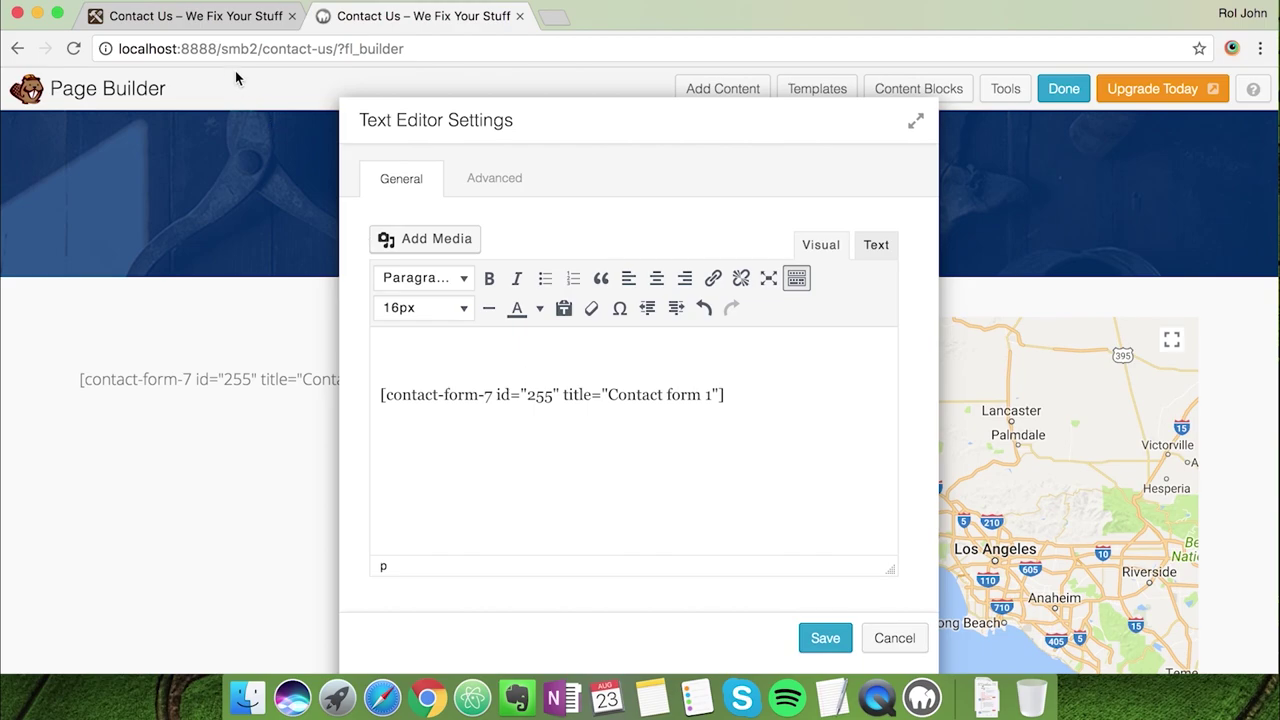
click(194, 18)
drag(157, 282, 44, 208)
key(super+c)
click(369, 30)
key(super+v)
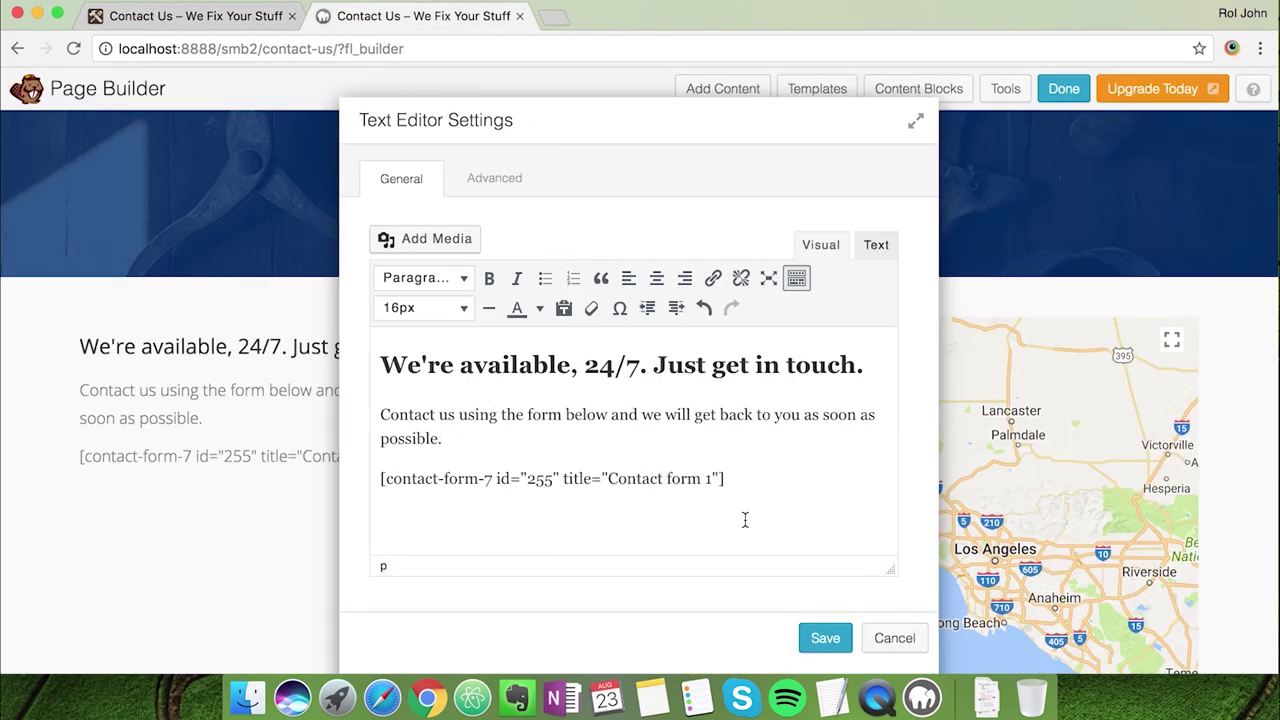
click(822, 626)
Review the updated Contact Us layout and finish editing the page
scroll(329, 629, down, 2)
scroll(329, 629, down, 2)
scroll(329, 629, down, 1)
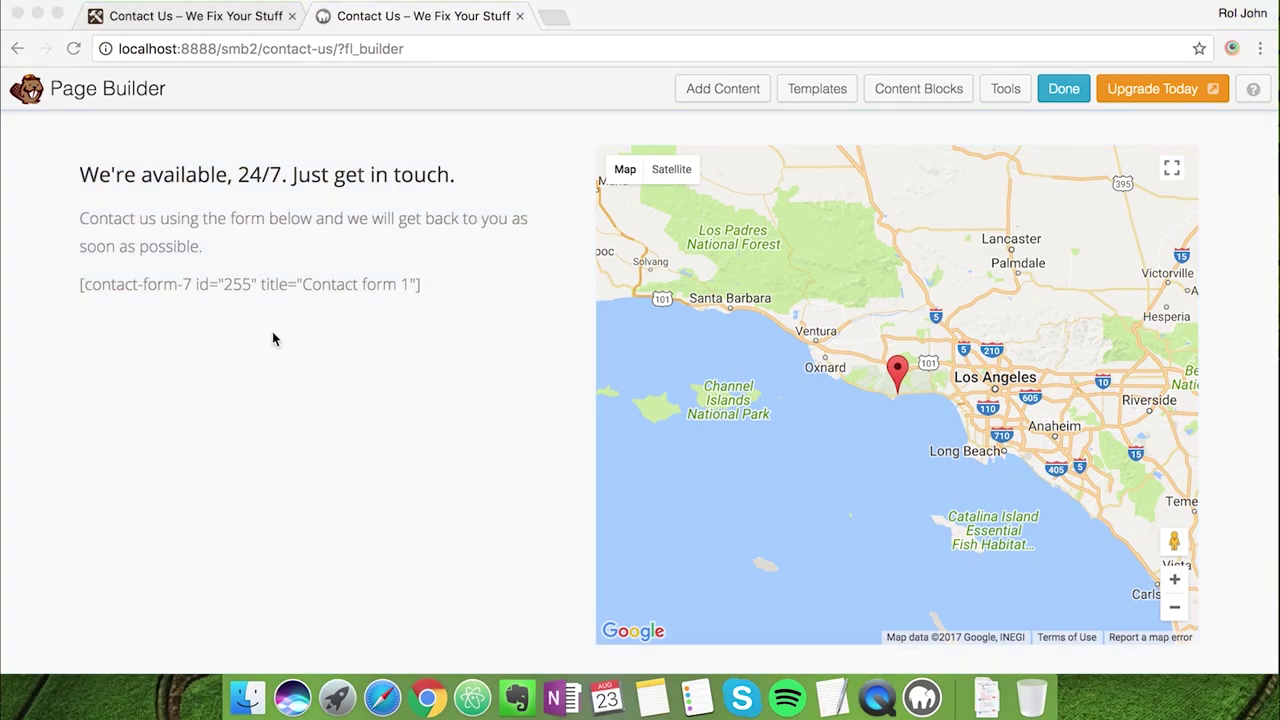
click(477, 353)
scroll(477, 353, down, 3)
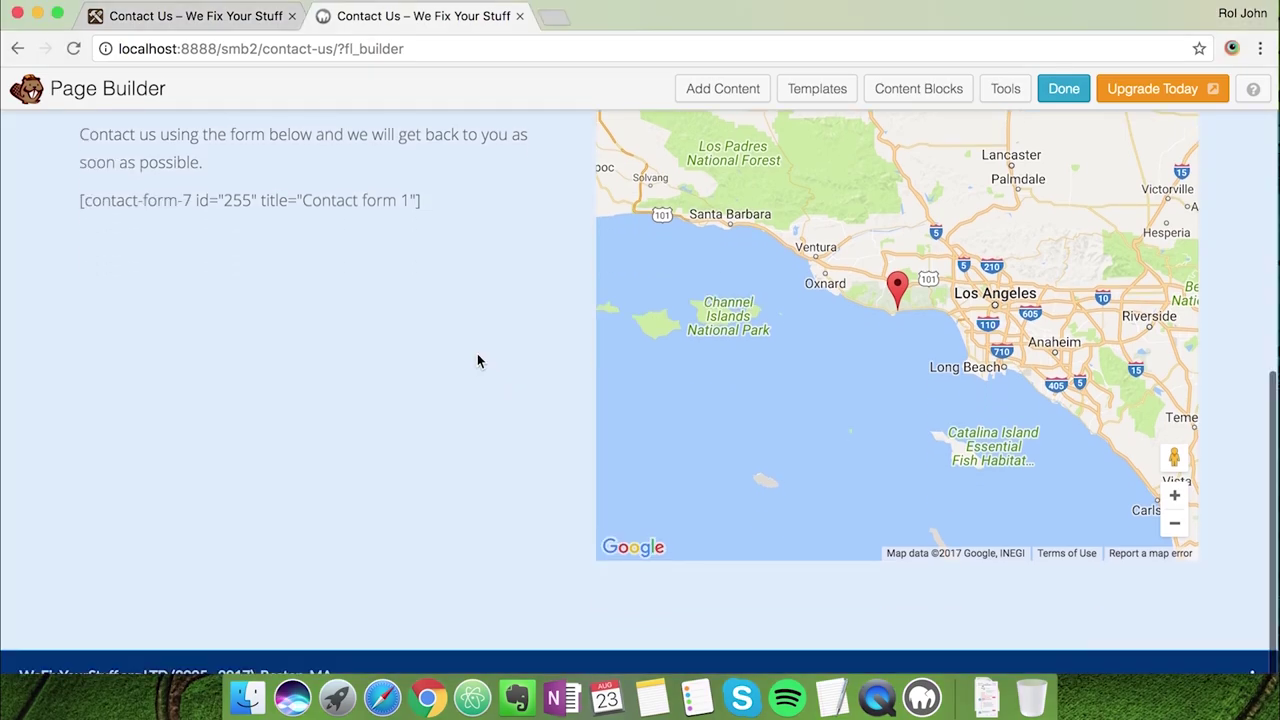
scroll(477, 353, up, 2)
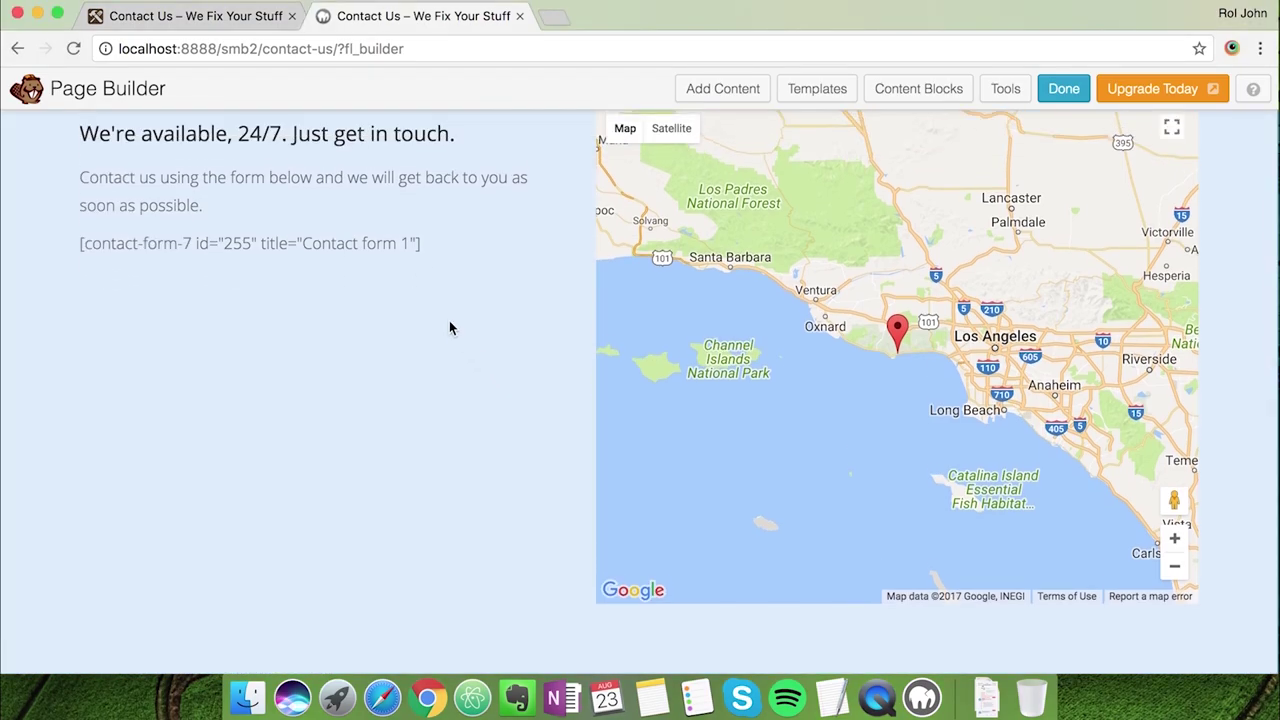
scroll(519, 358, up, 2)
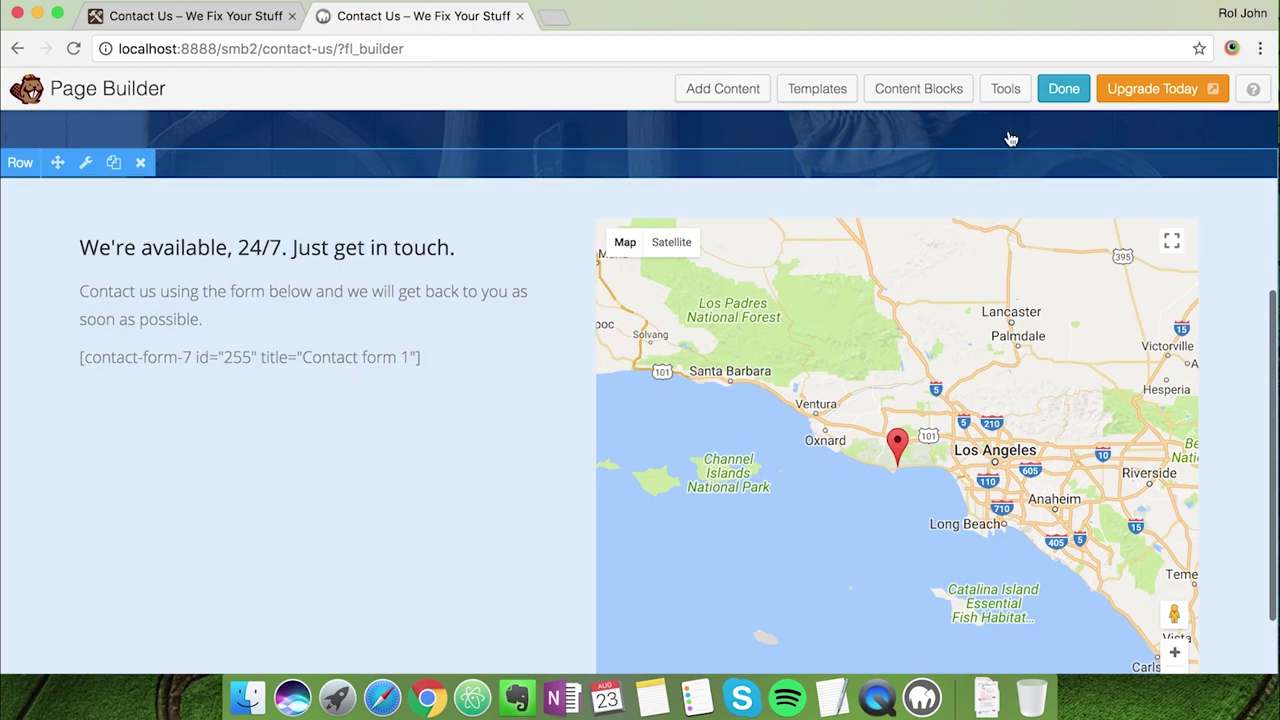
click(1062, 92)
Publish the Contact Us page changes
click(703, 333)
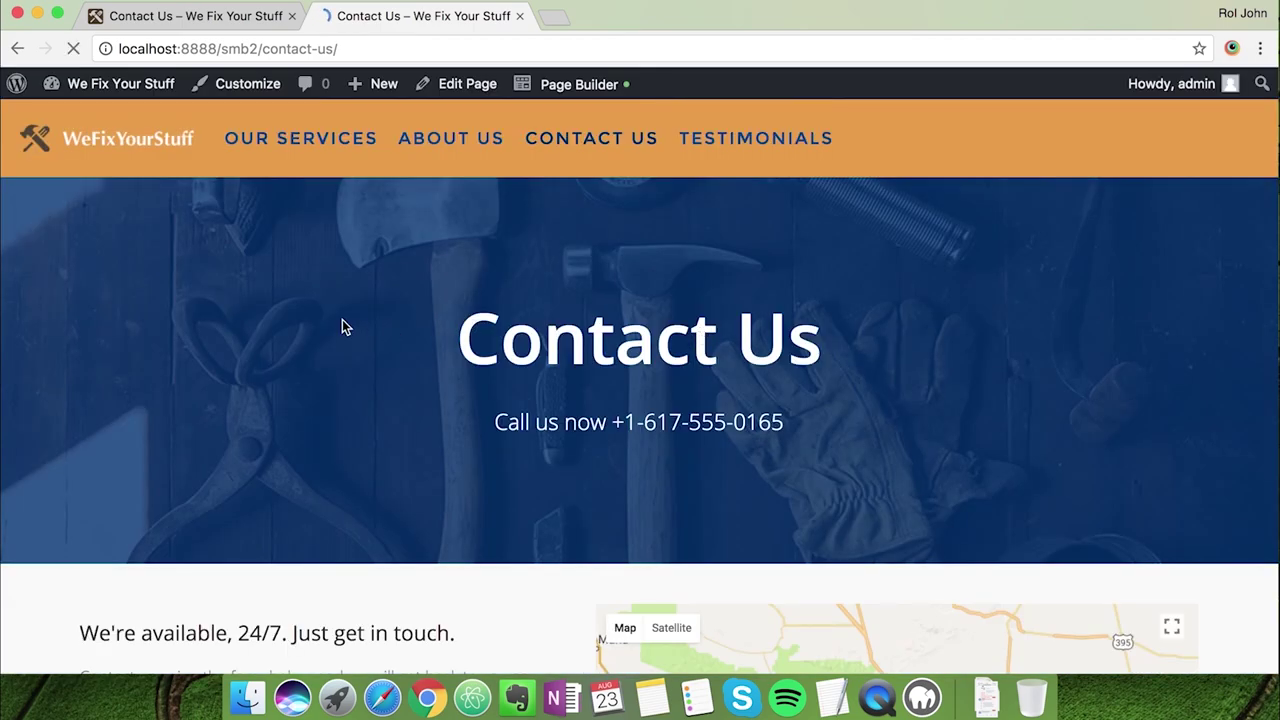
scroll(320, 380, down, 5)
scroll(305, 419, up, 2)
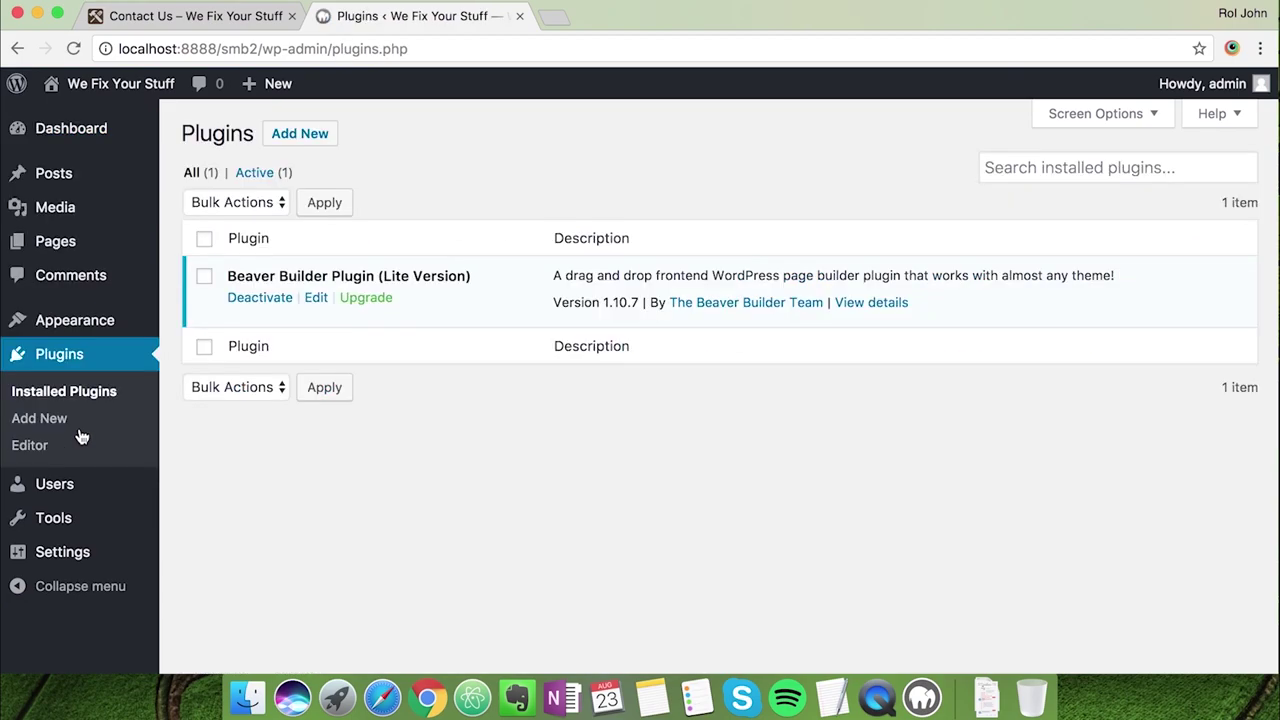
Search for 'contact form 7', then install and activate the Contact Form 7 plugin
click(290, 148)
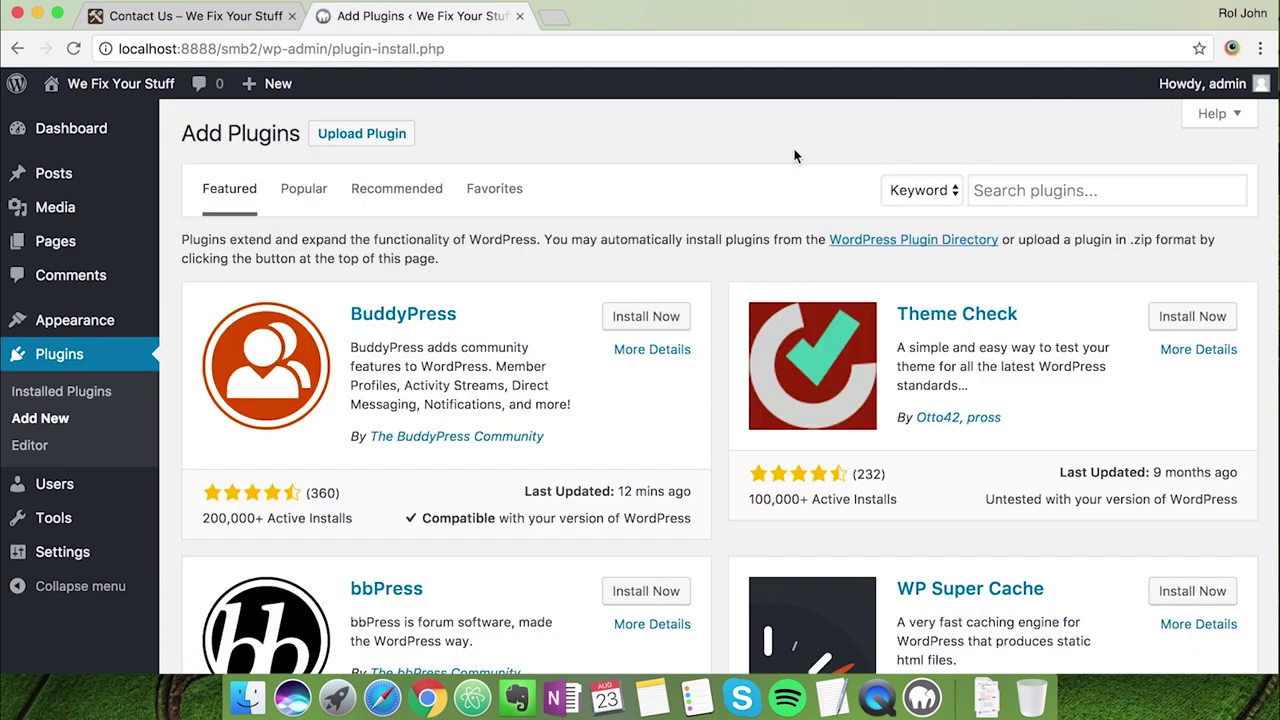
click(1025, 190)
text(con)
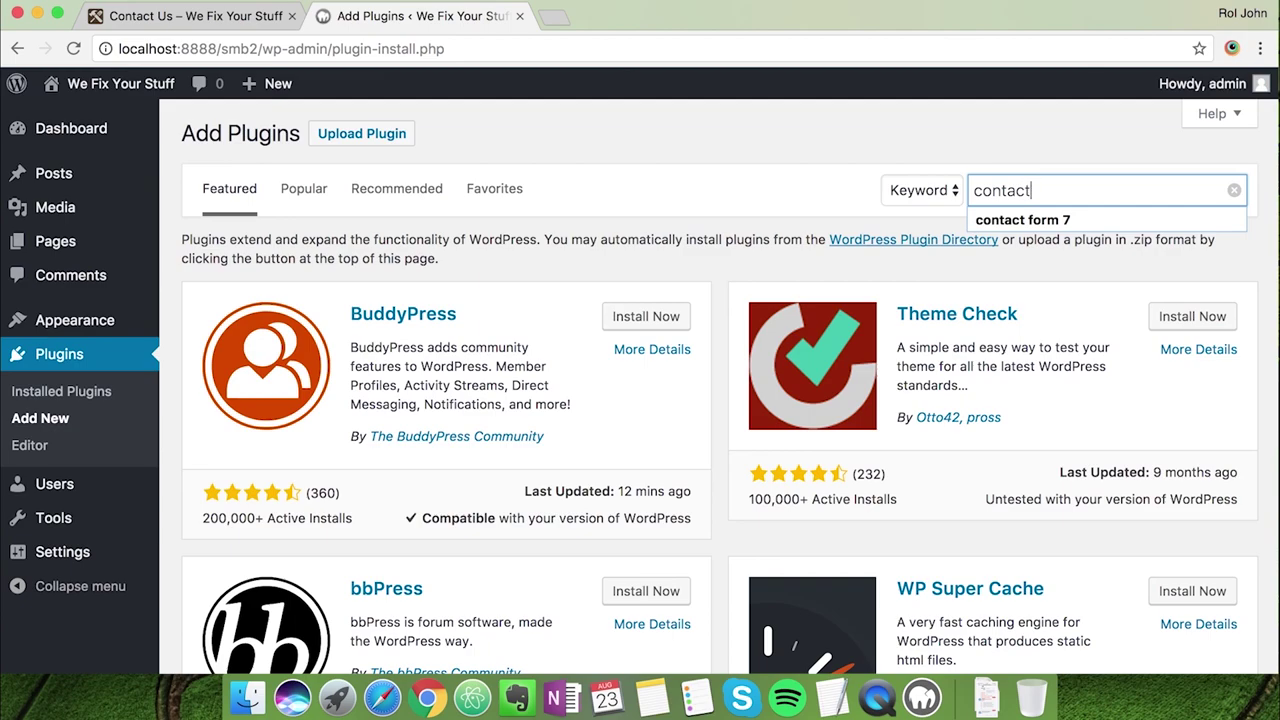
text(tact)
key(Down)
key(Return)
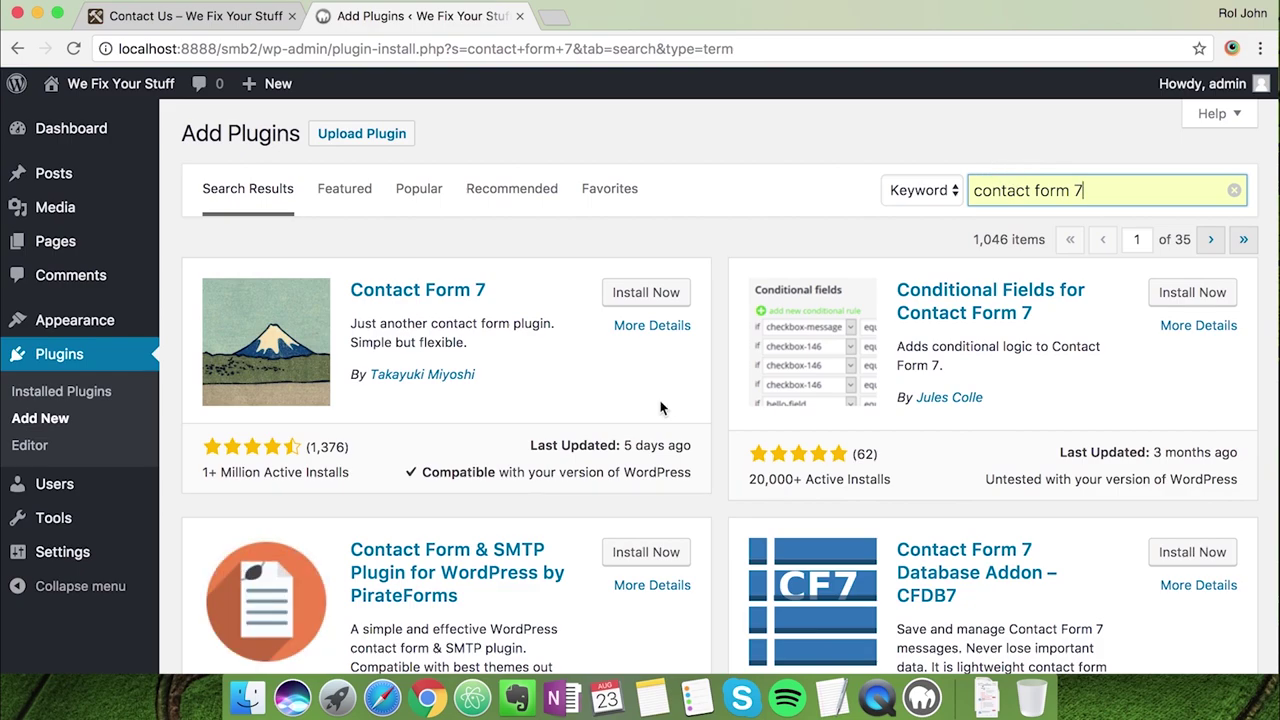
click(666, 302)
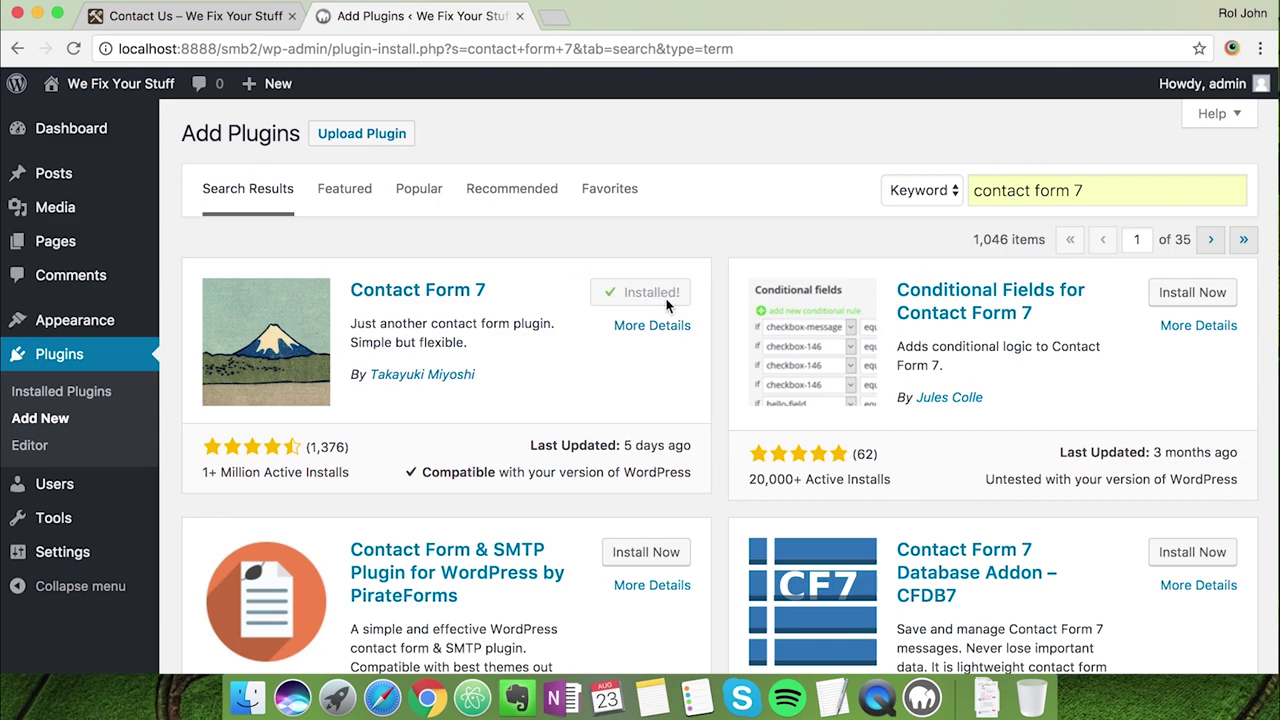
click(673, 291)
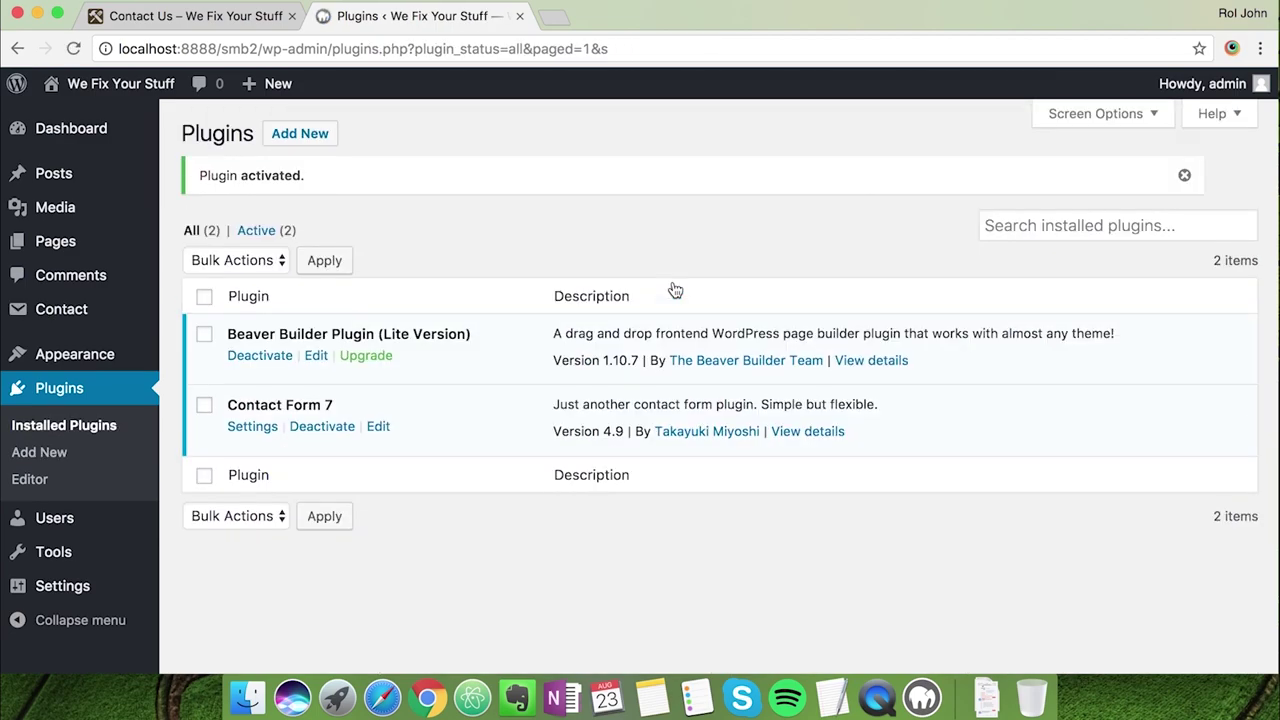
mouse_move(116, 313)
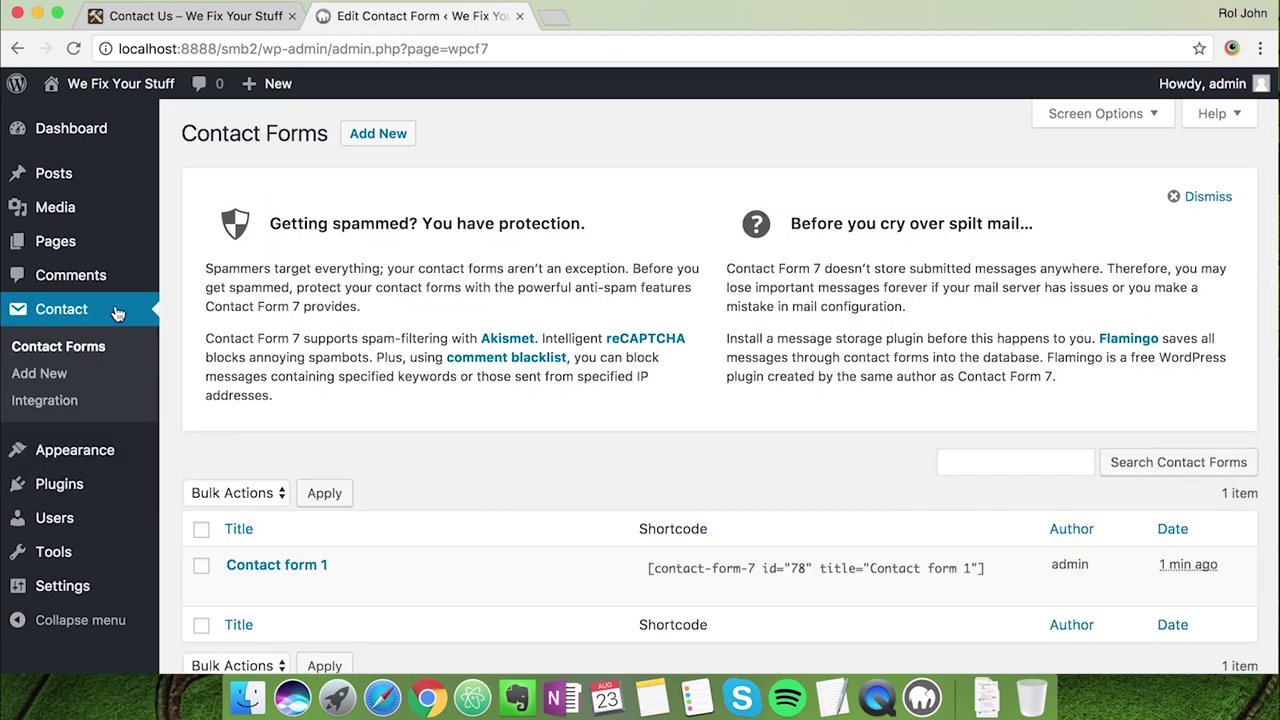
Open Contact form 1 and review its Mail settings
click(277, 565)
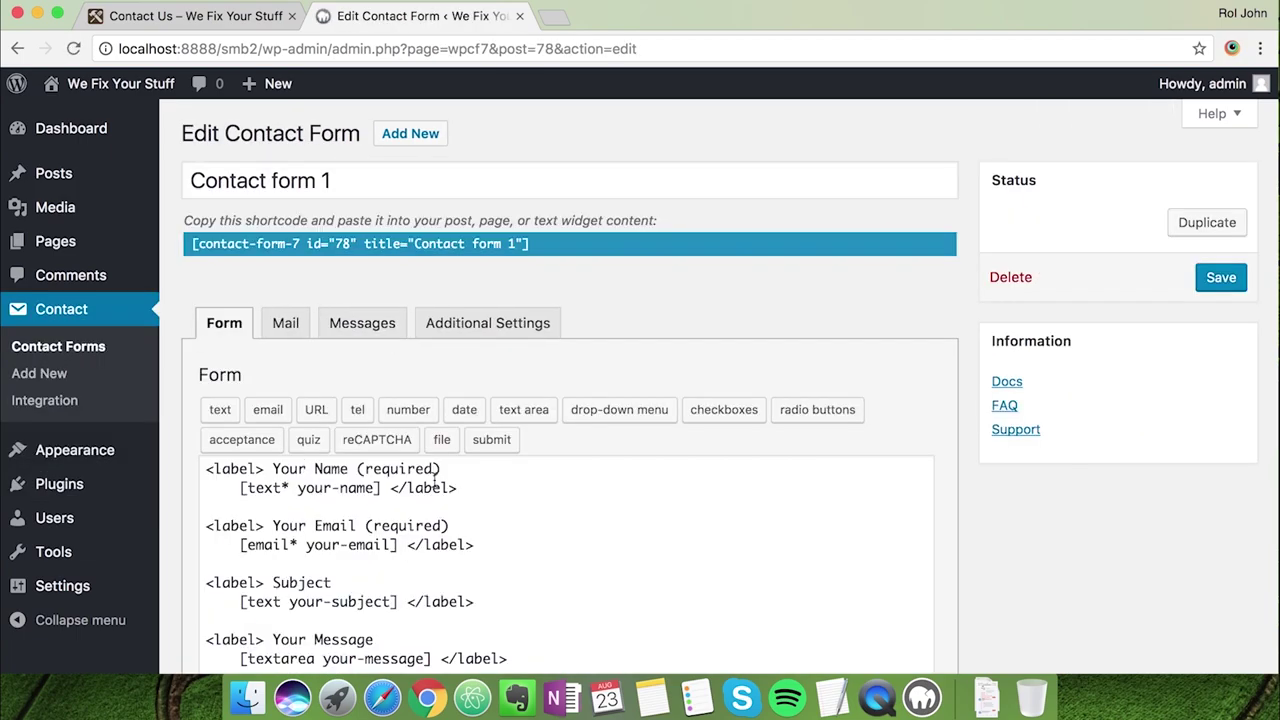
scroll(435, 485, down, 3)
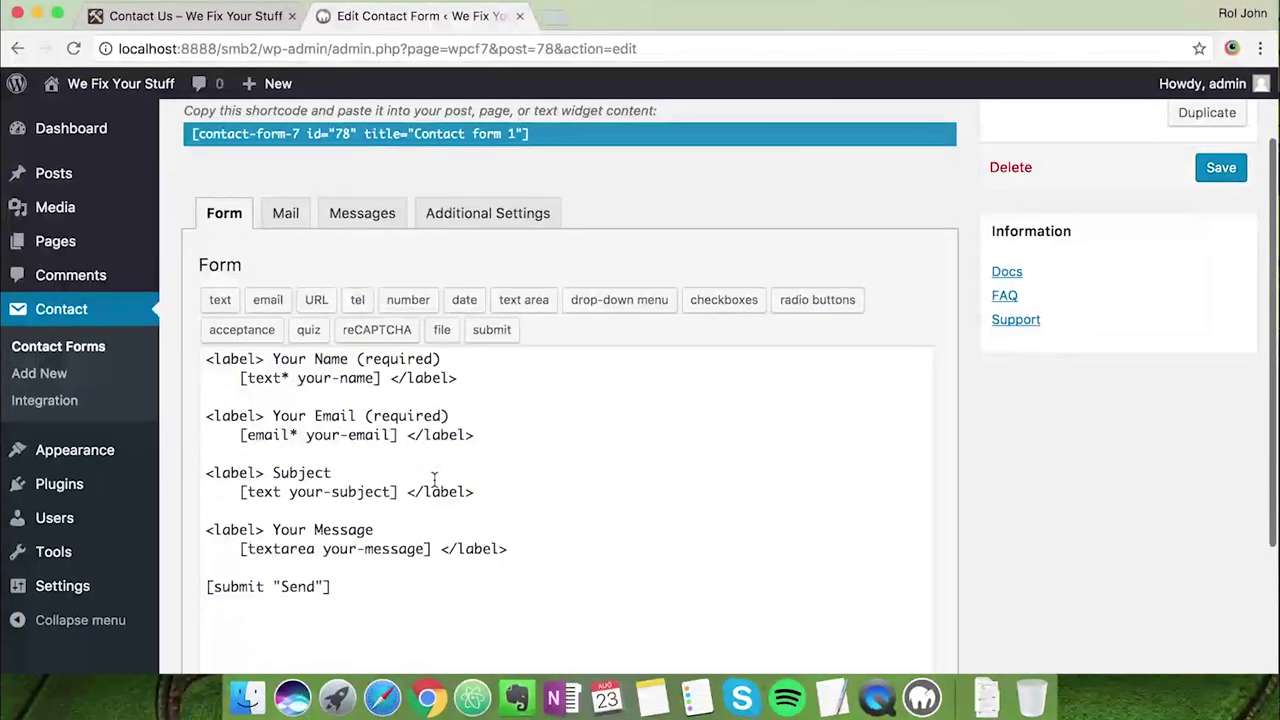
scroll(434, 478, up, 1)
click(286, 252)
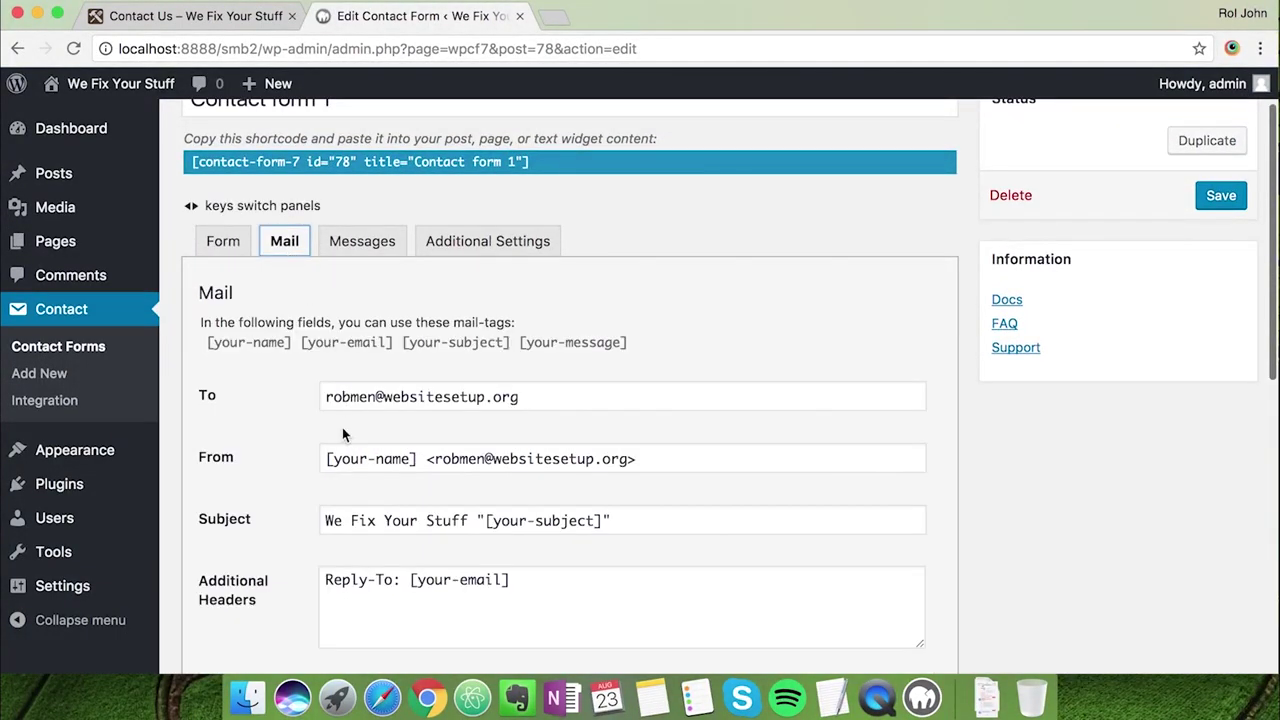
scroll(342, 427, down, 2)
scroll(296, 497, down, 2)
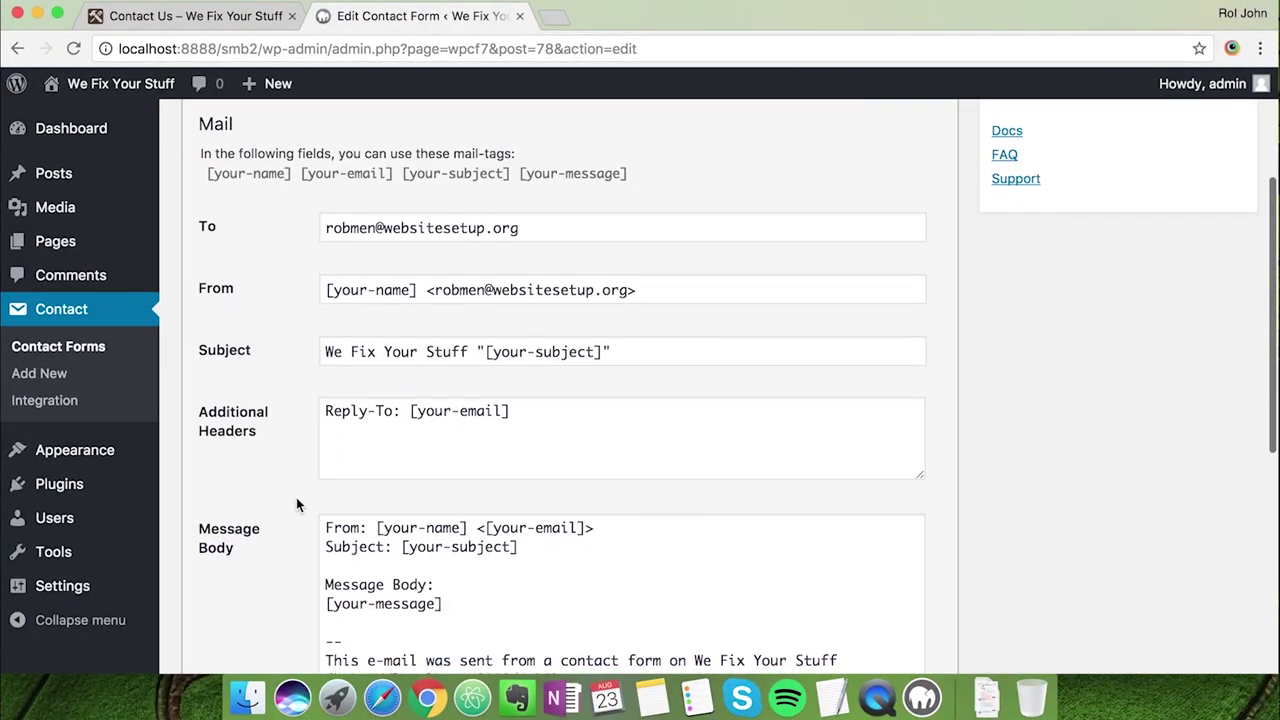
scroll(296, 497, down, 3)
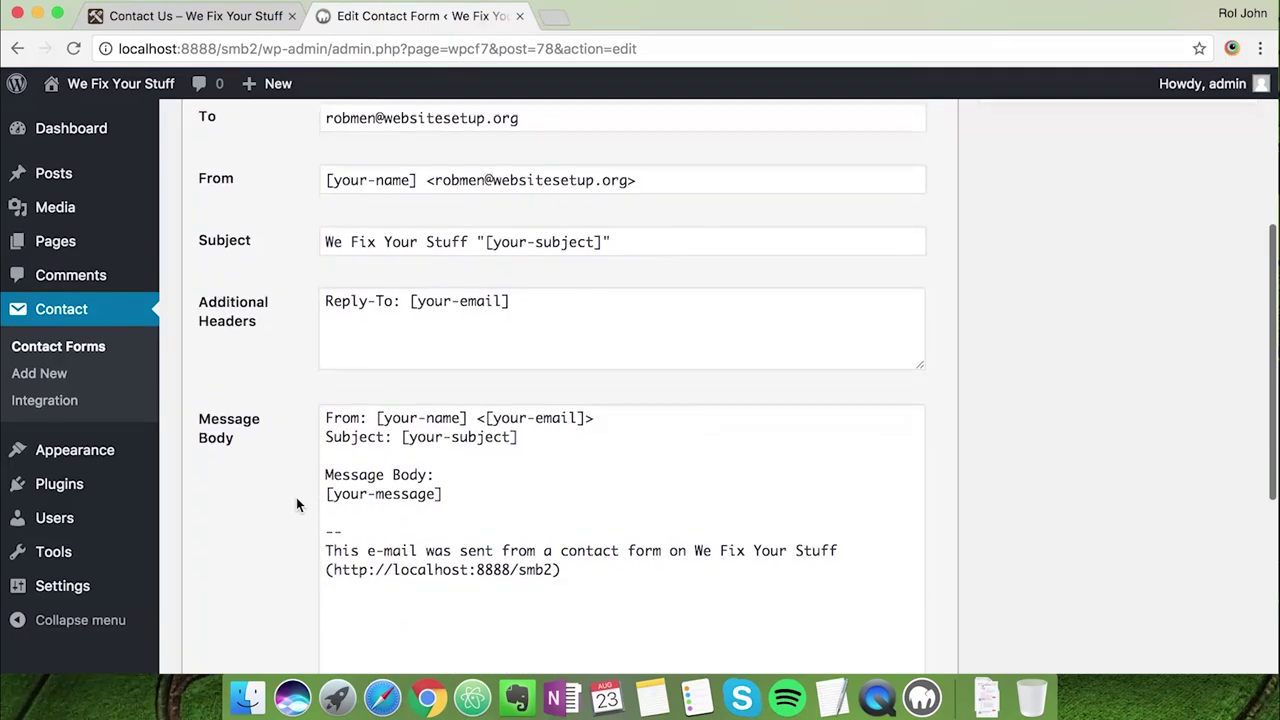
scroll(296, 504, down, 4)
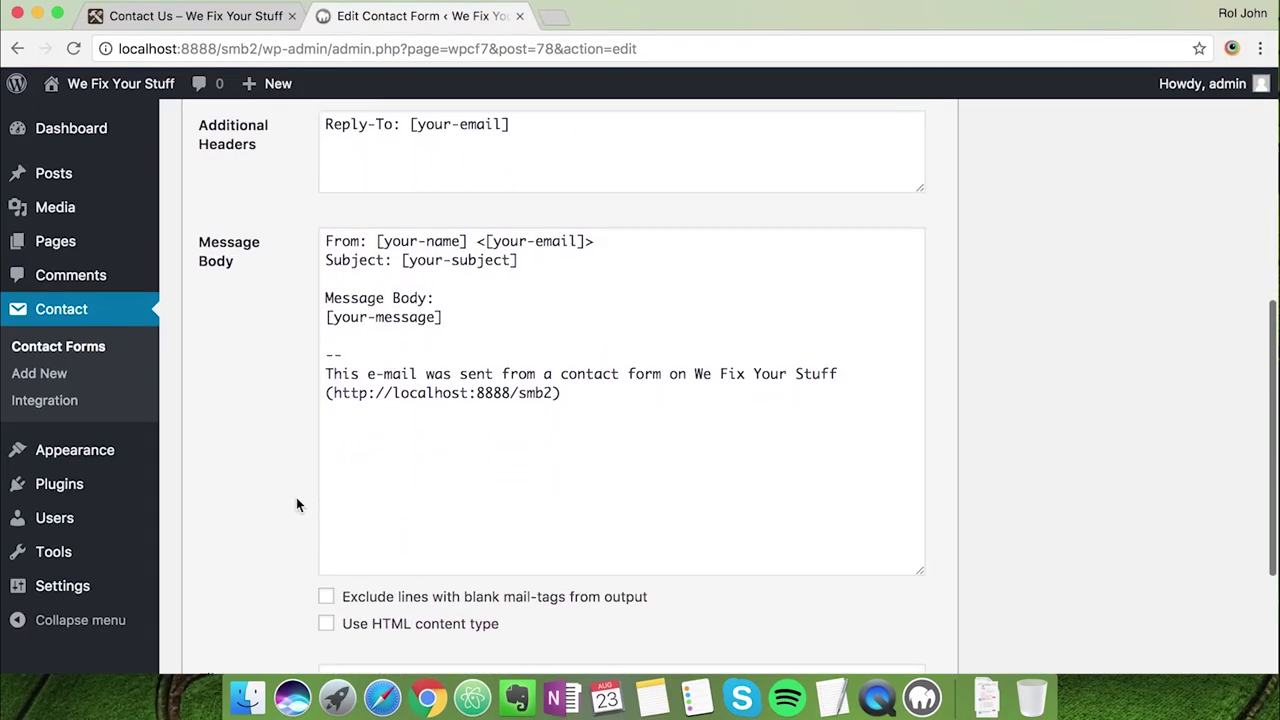
scroll(296, 497, up, 10)
Copy the form's shortcode from the Form tab and save the form
click(230, 295)
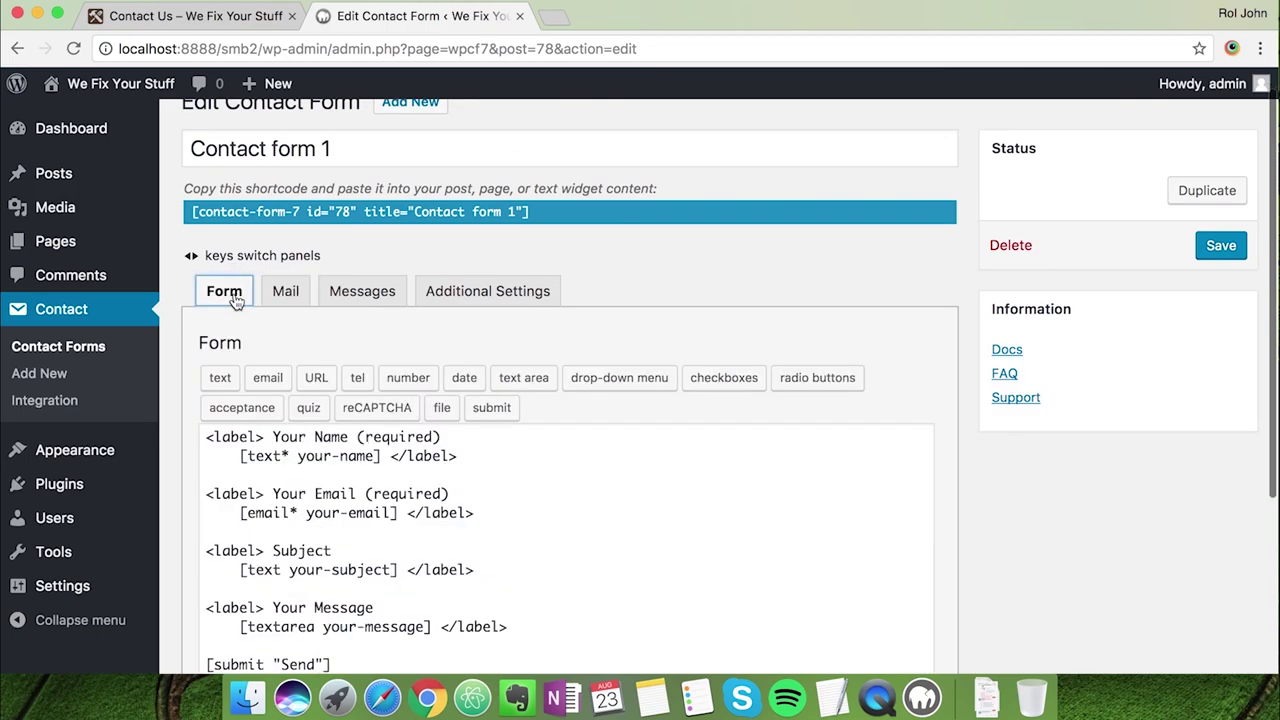
click(514, 223)
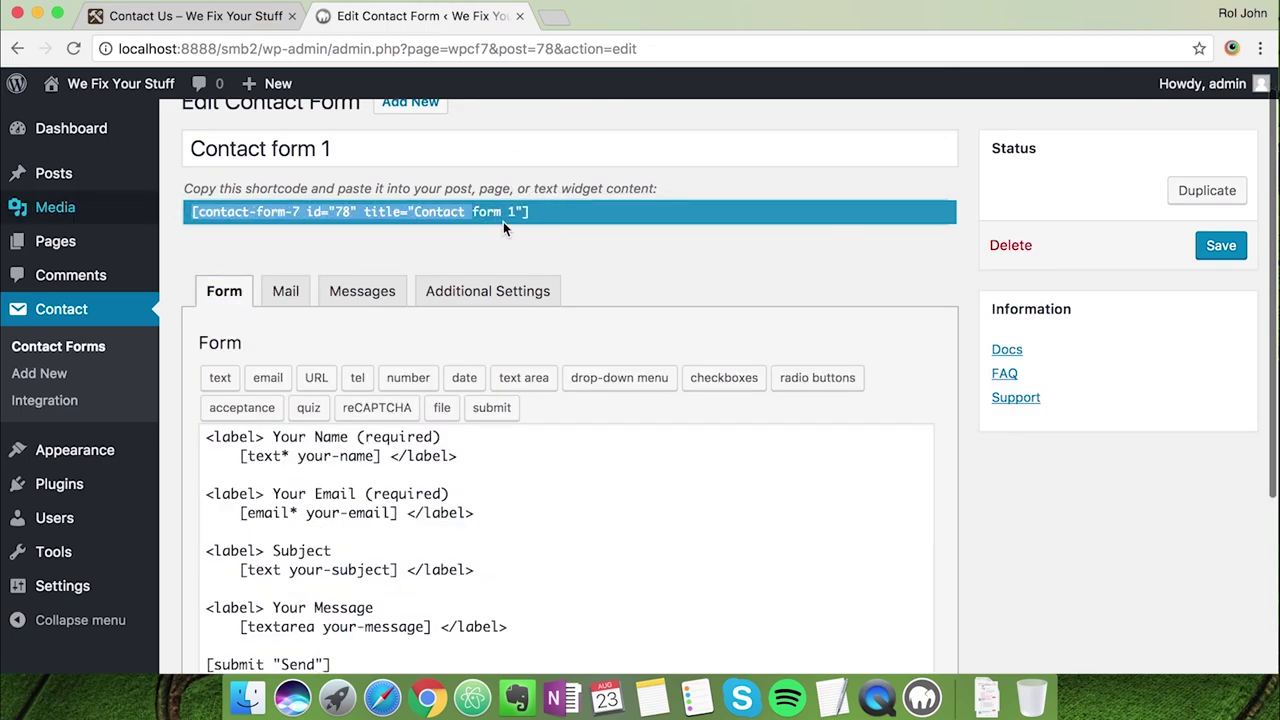
click(536, 209)
key(cmd+c)
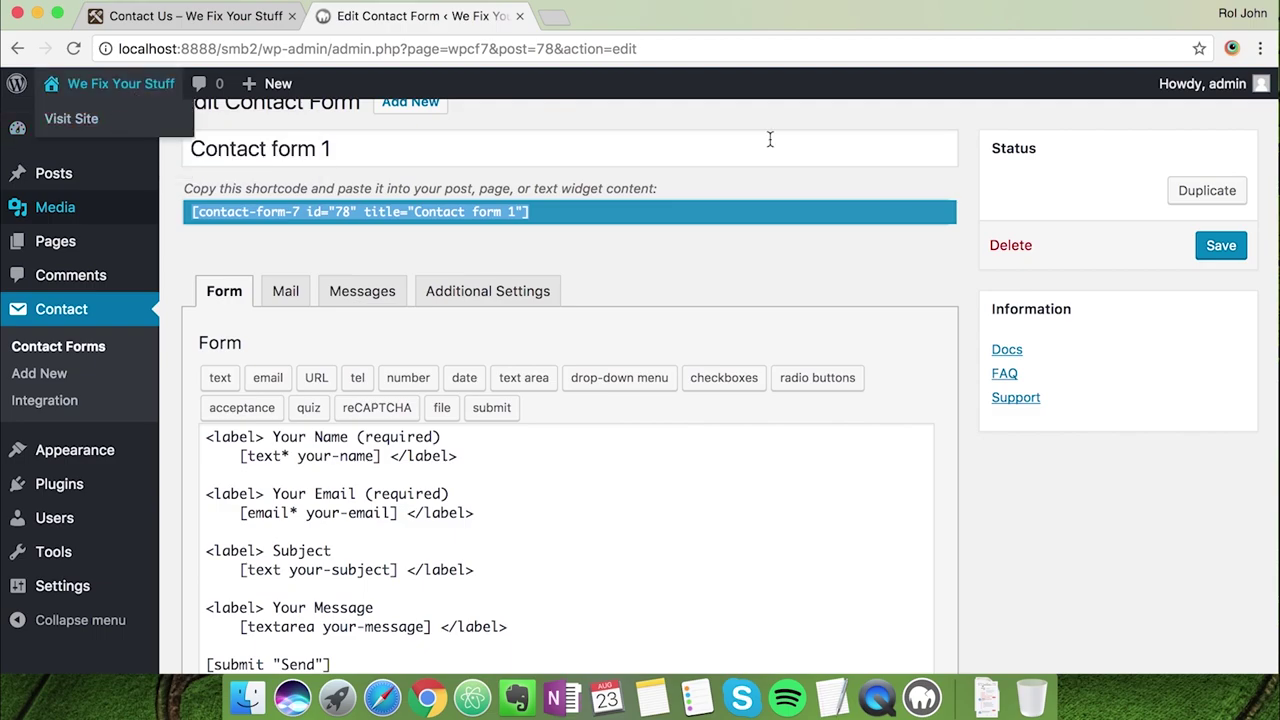
click(1218, 246)
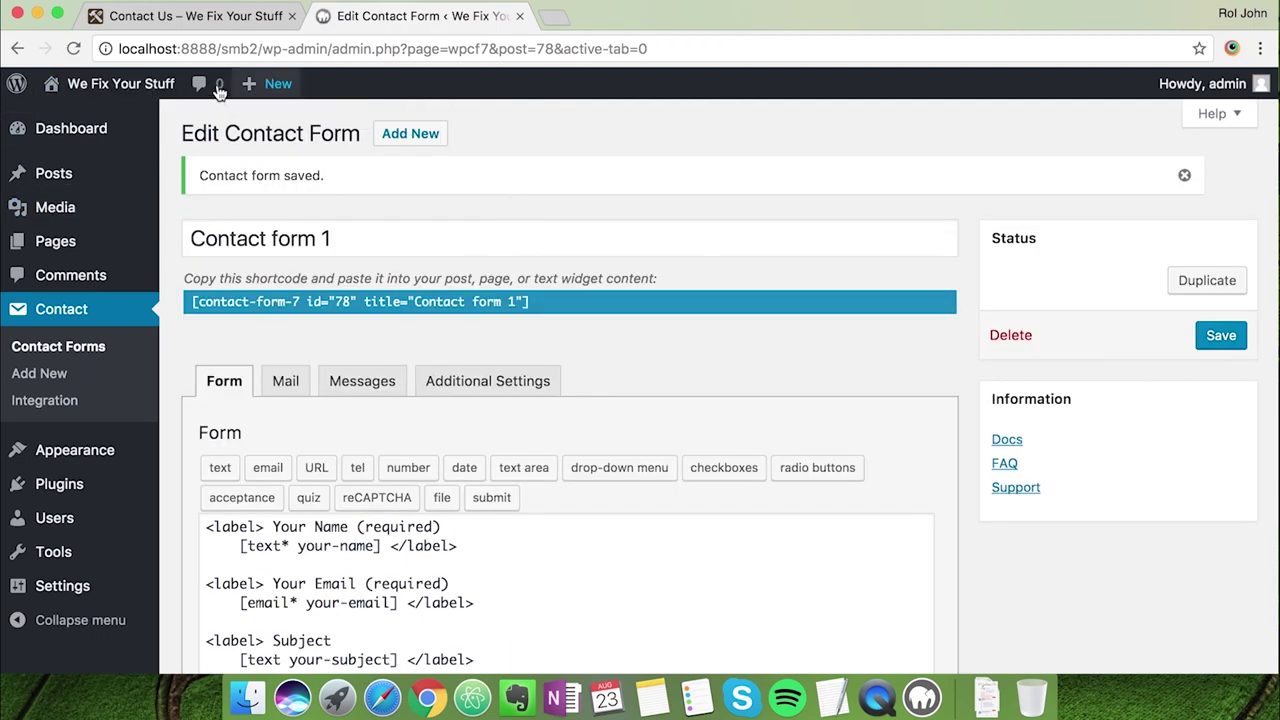
Open the Contact Us page in the Beaver Builder page builder
mouse_move(120, 84)
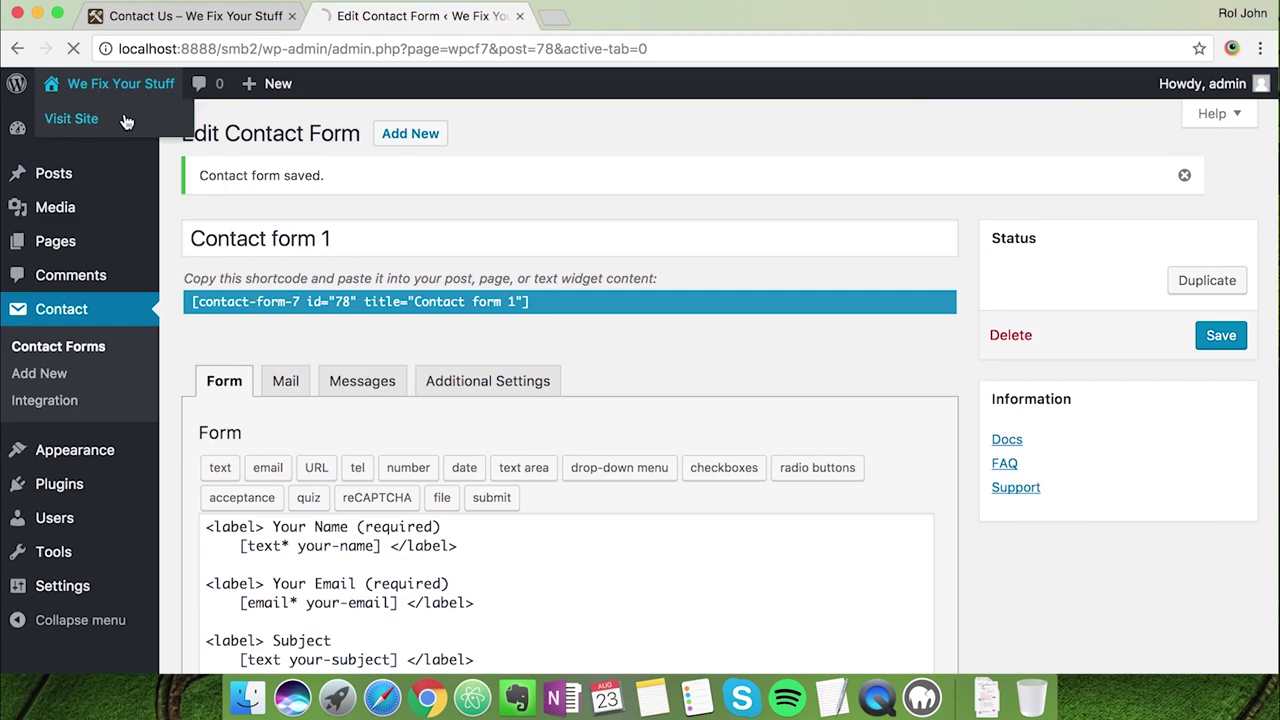
click(126, 121)
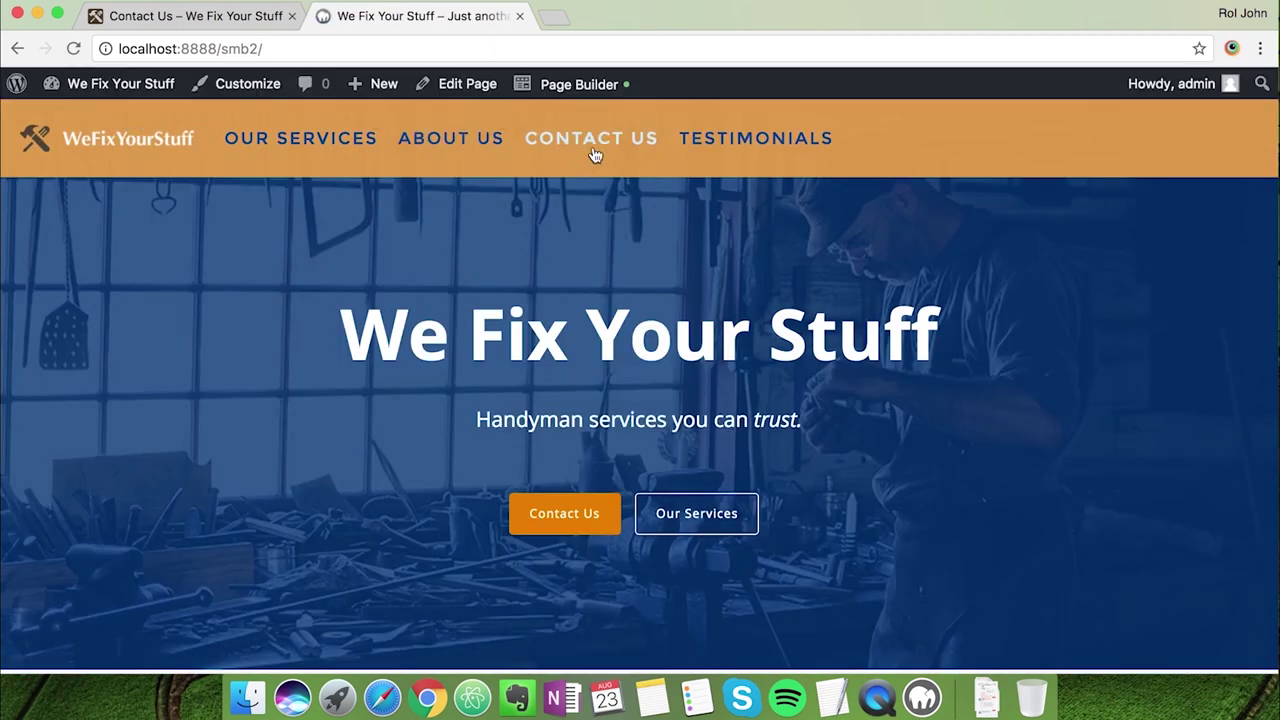
click(594, 150)
scroll(372, 474, down, 5)
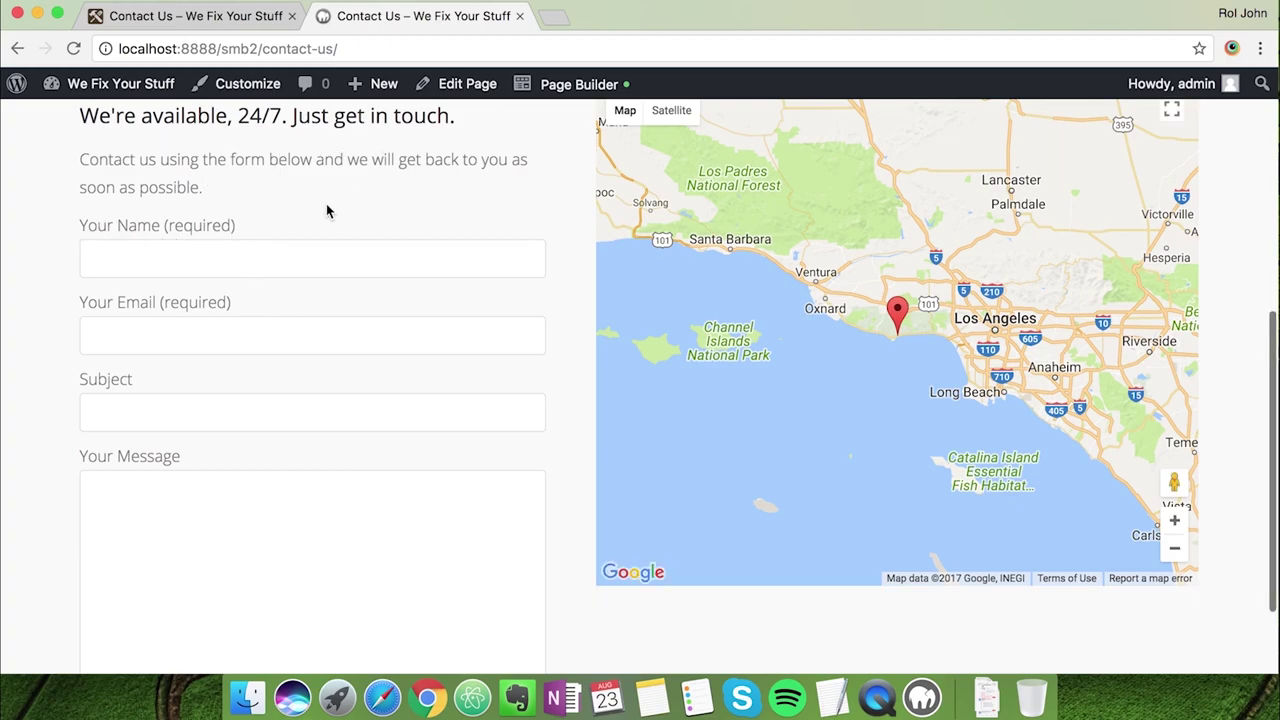
click(521, 92)
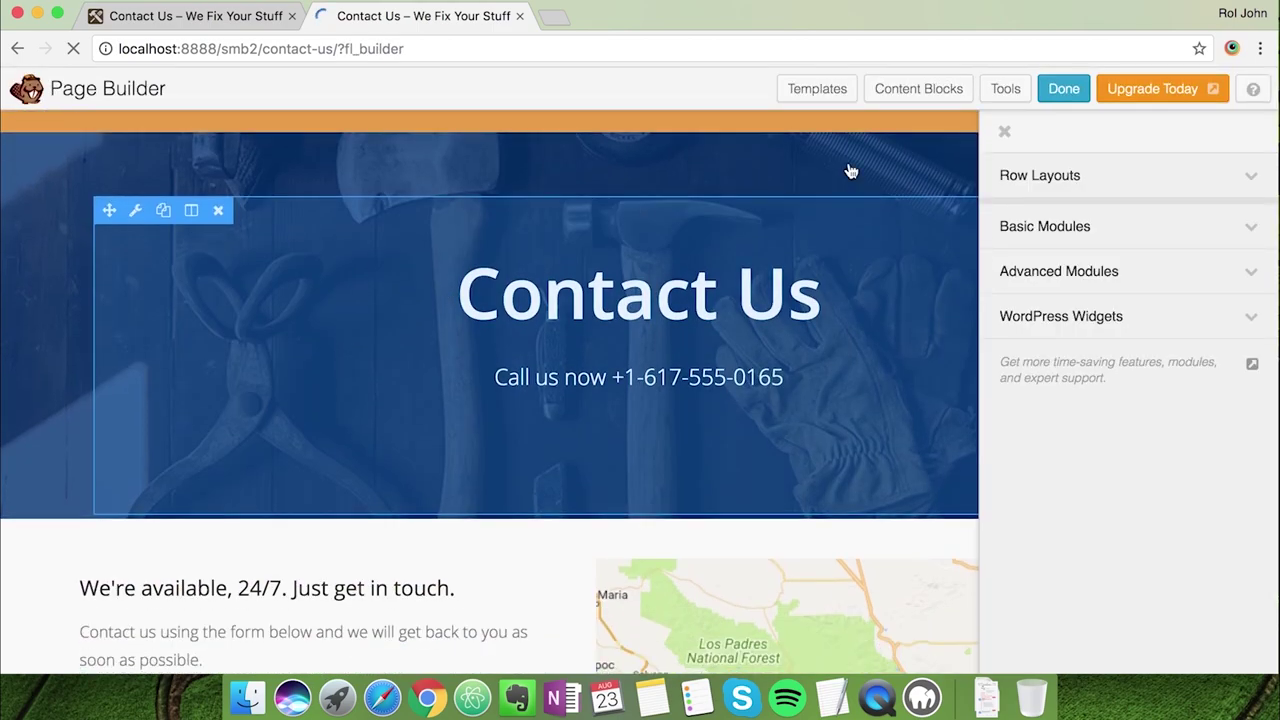
click(1004, 131)
scroll(561, 427, down, 3)
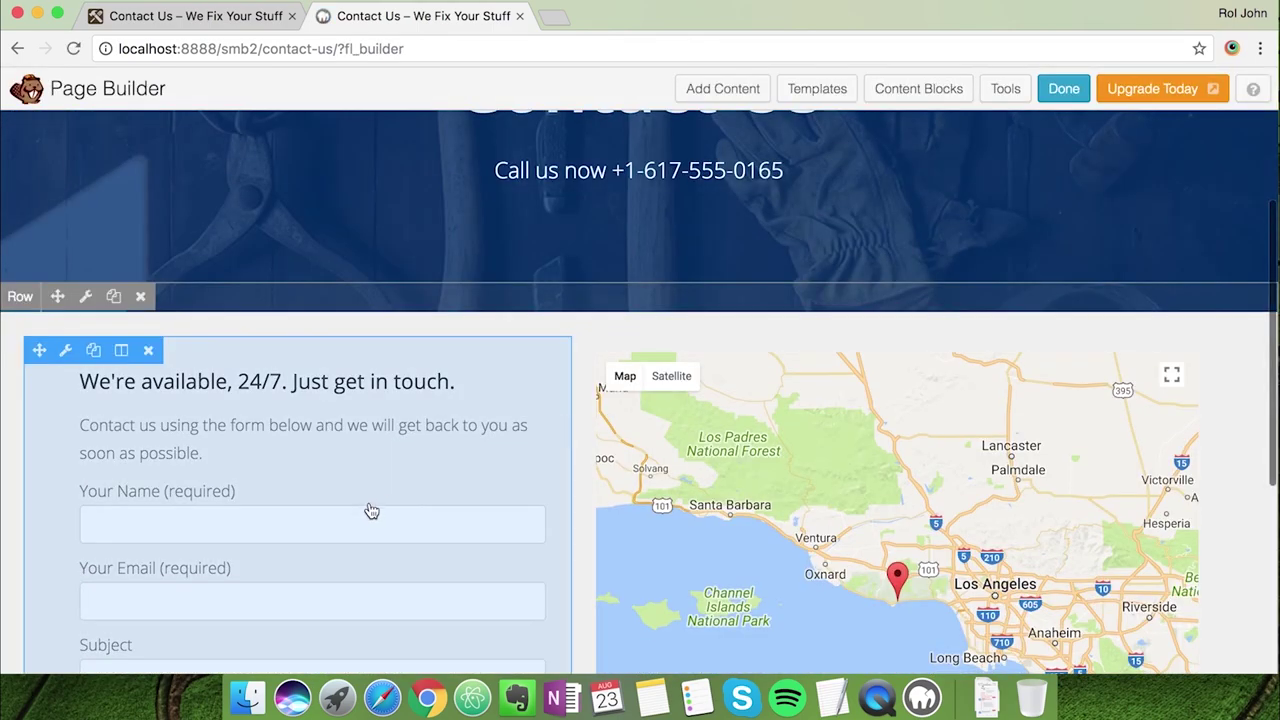
Replace the old id 255 form shortcode with the id 78 shortcode and save the text block
click(372, 486)
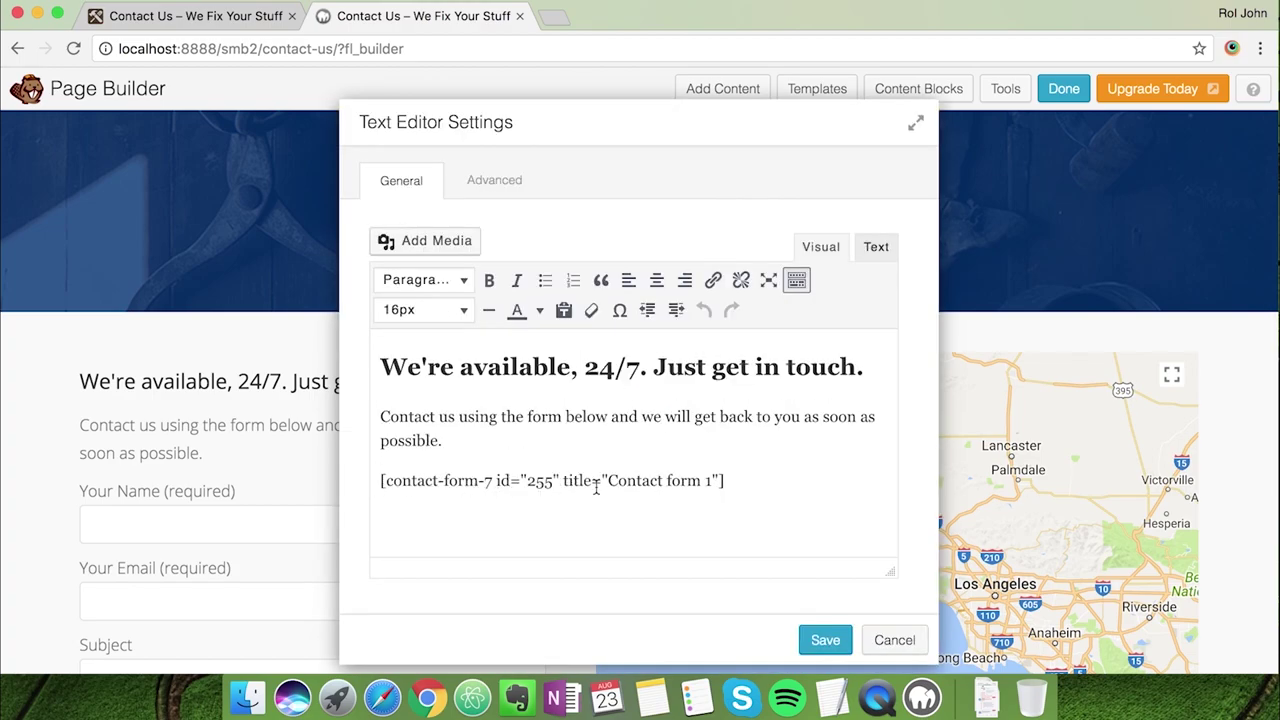
drag(523, 486, 550, 486)
click(756, 476)
key(Return)
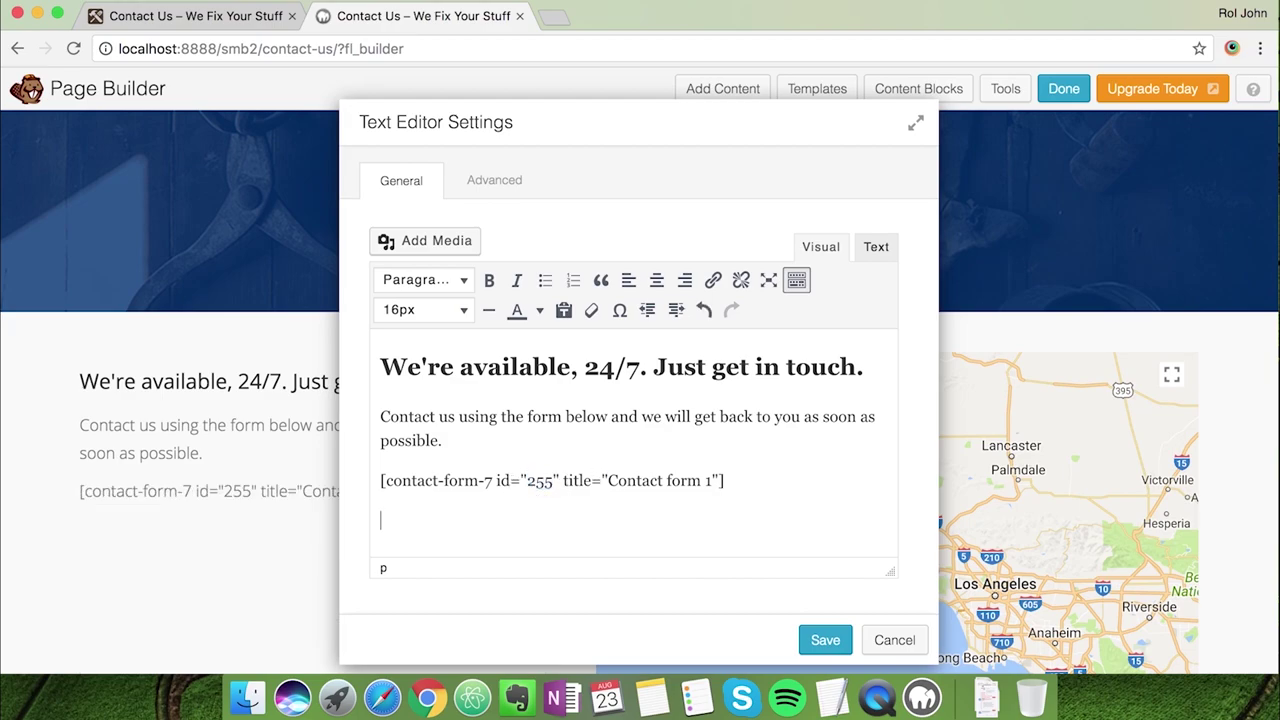
key(cmd+v)
drag(523, 522, 539, 521)
click(738, 482)
shift+click(381, 482)
key(BackSpace)
key(BackSpace)
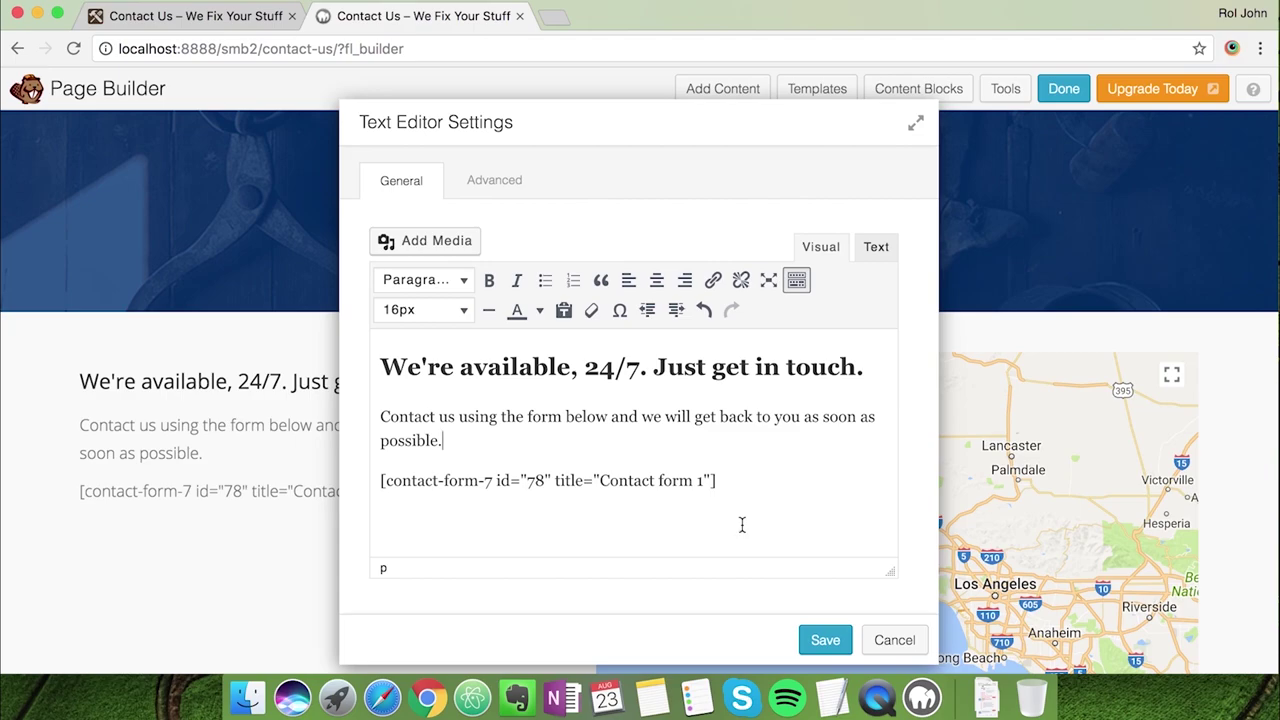
click(816, 640)
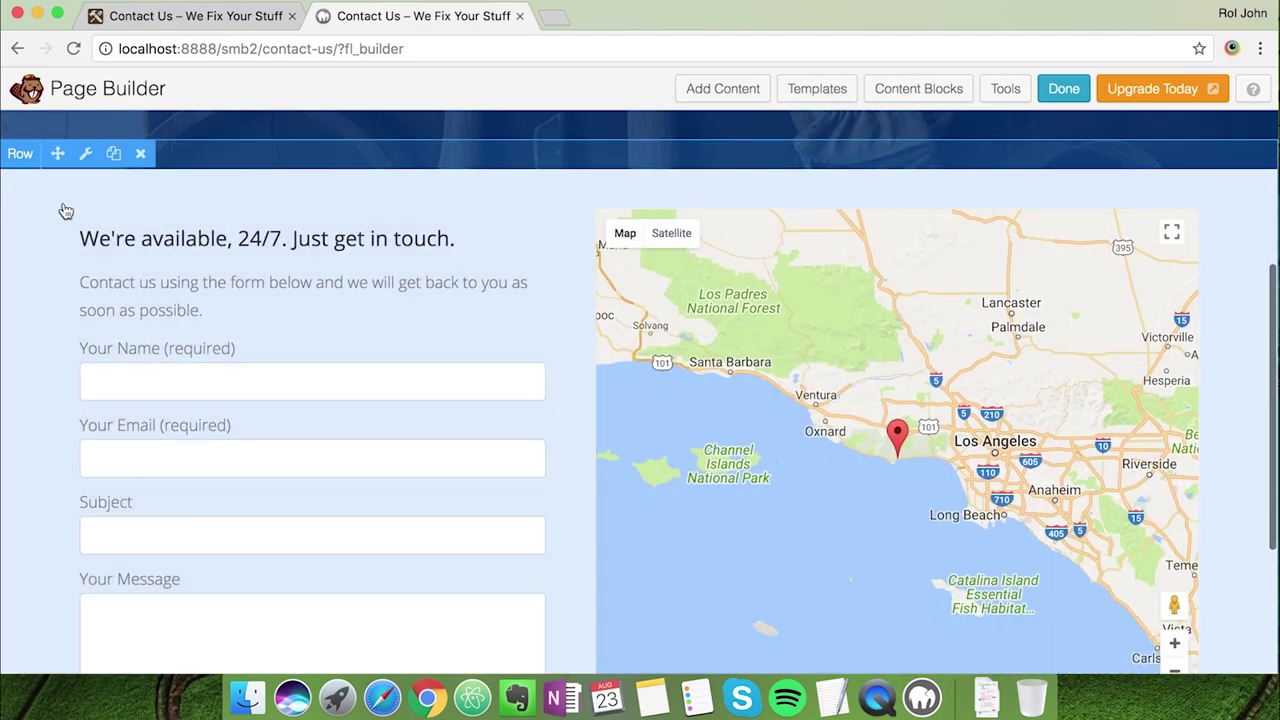
Add a blank line above the contact form shortcode and save the text block
click(66, 210)
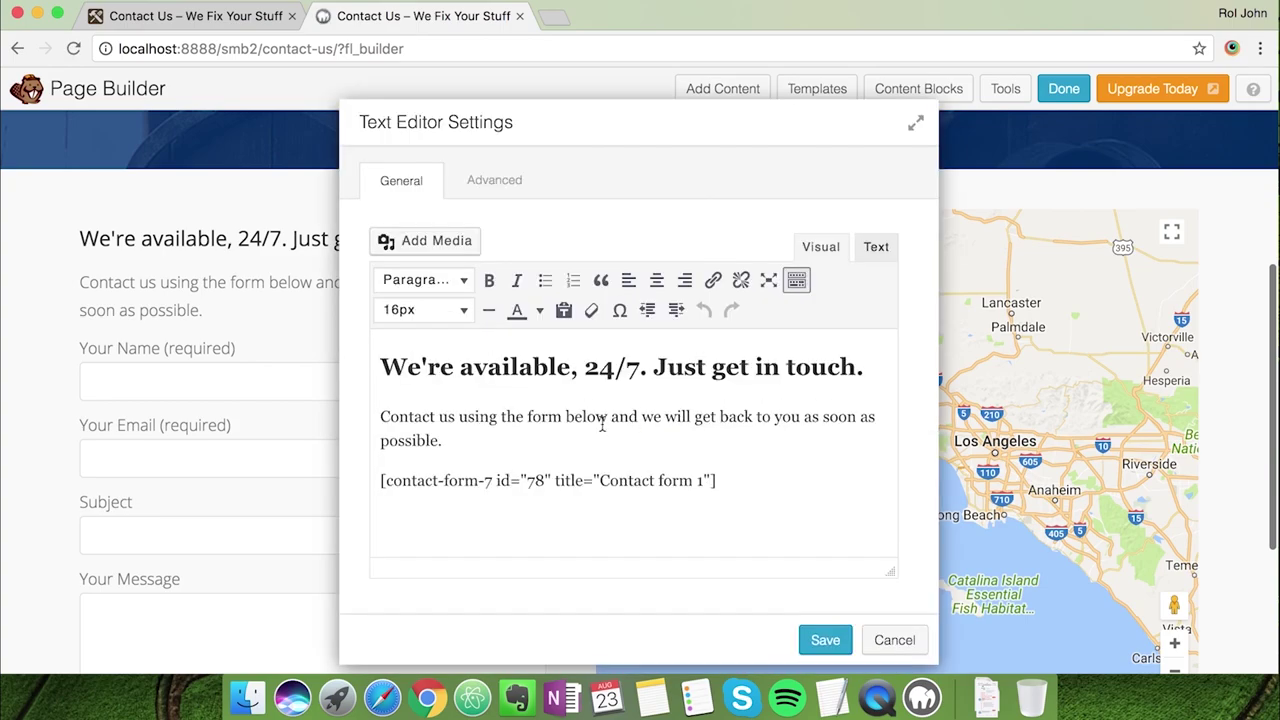
key(Return)
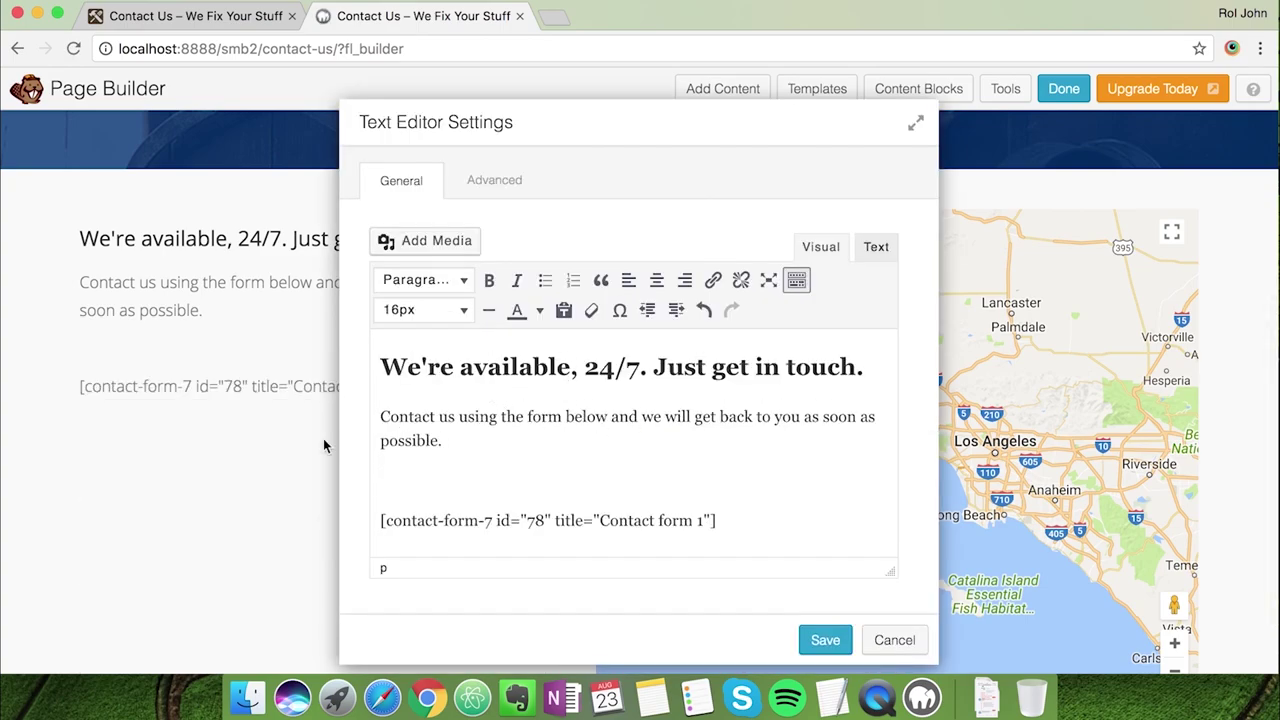
click(823, 636)
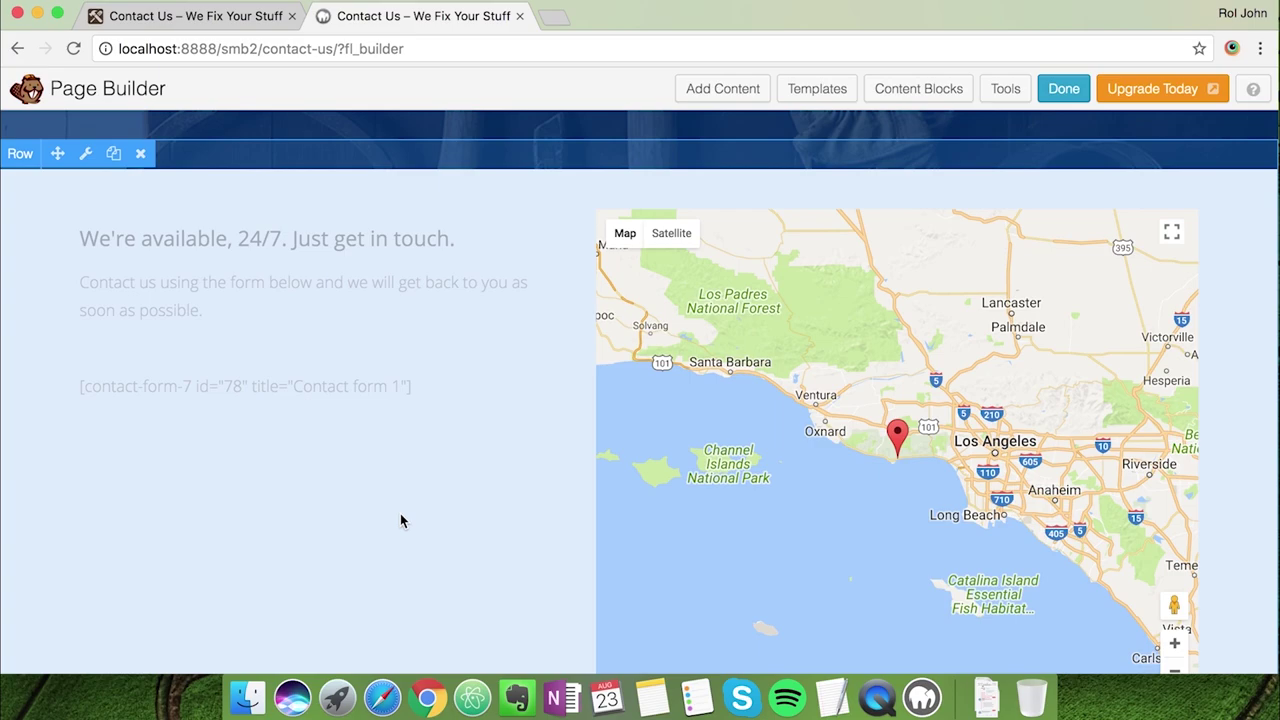
scroll(371, 473, down, 2)
Set the Contact Us map's search location to Malibu and save it
scroll(371, 473, down, 7)
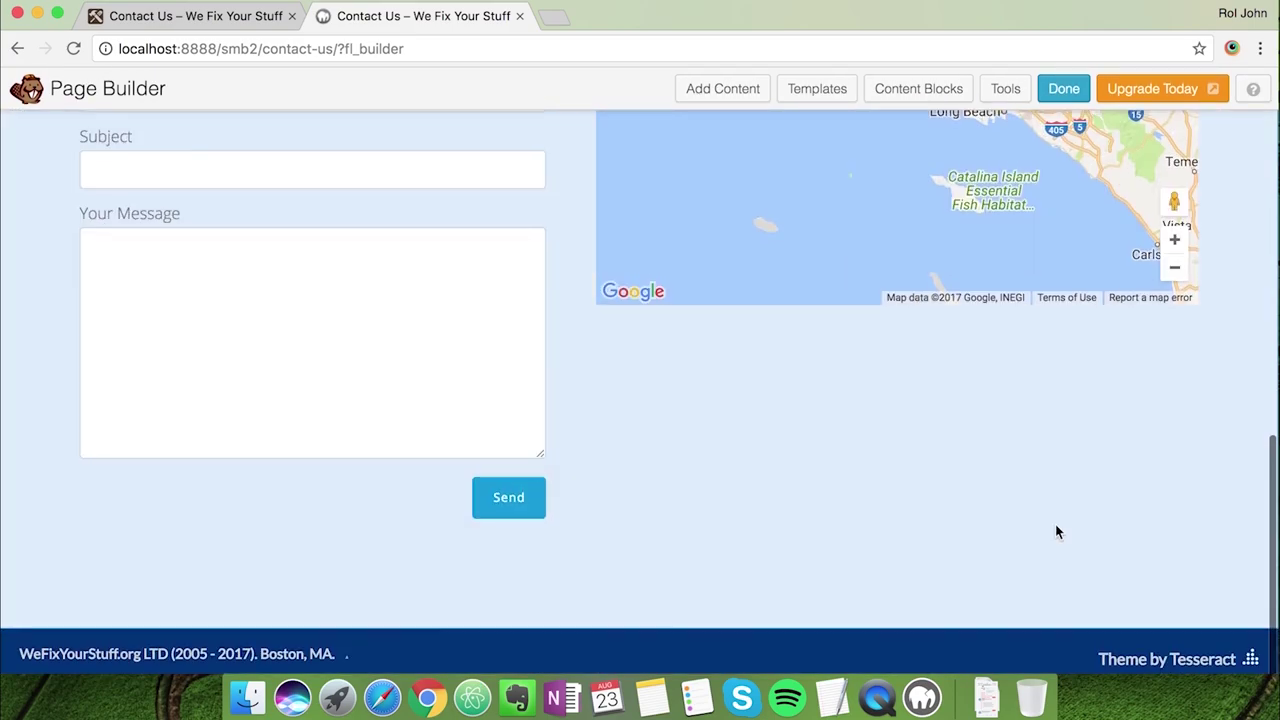
scroll(1055, 524, up, 8)
click(186, 18)
scroll(260, 369, down, 1)
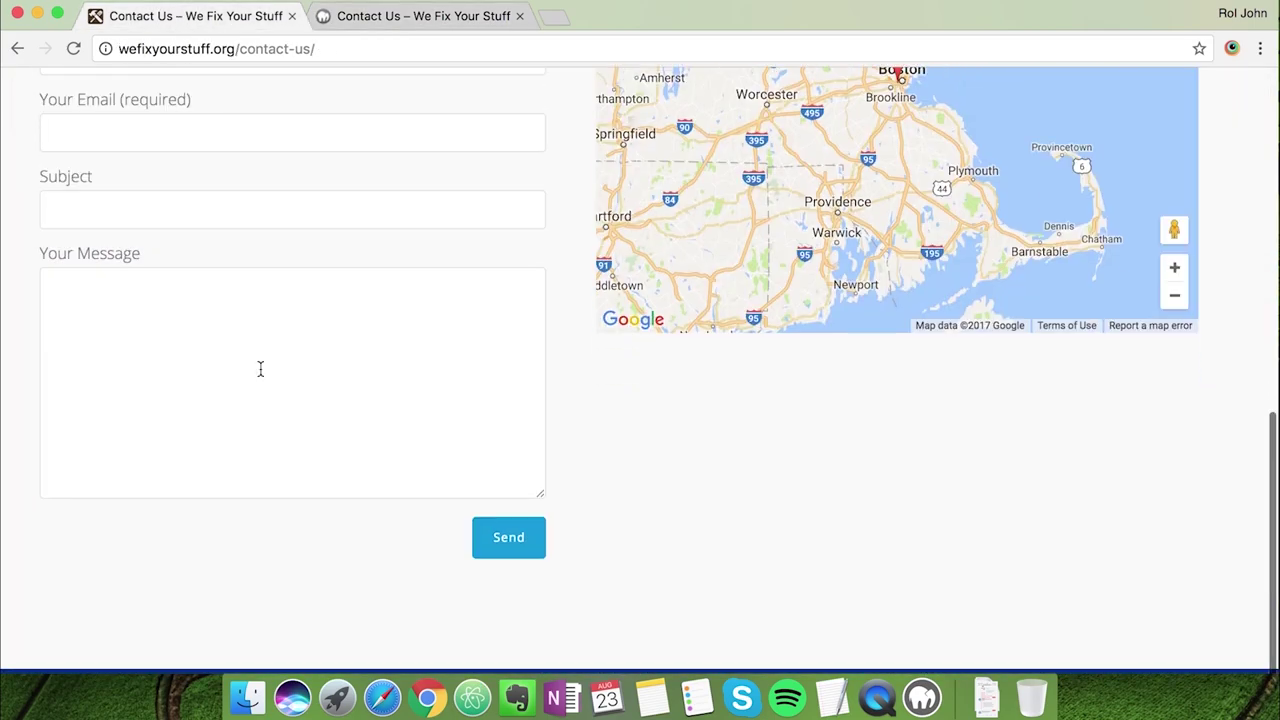
scroll(260, 369, up, 5)
scroll(260, 369, up, 2)
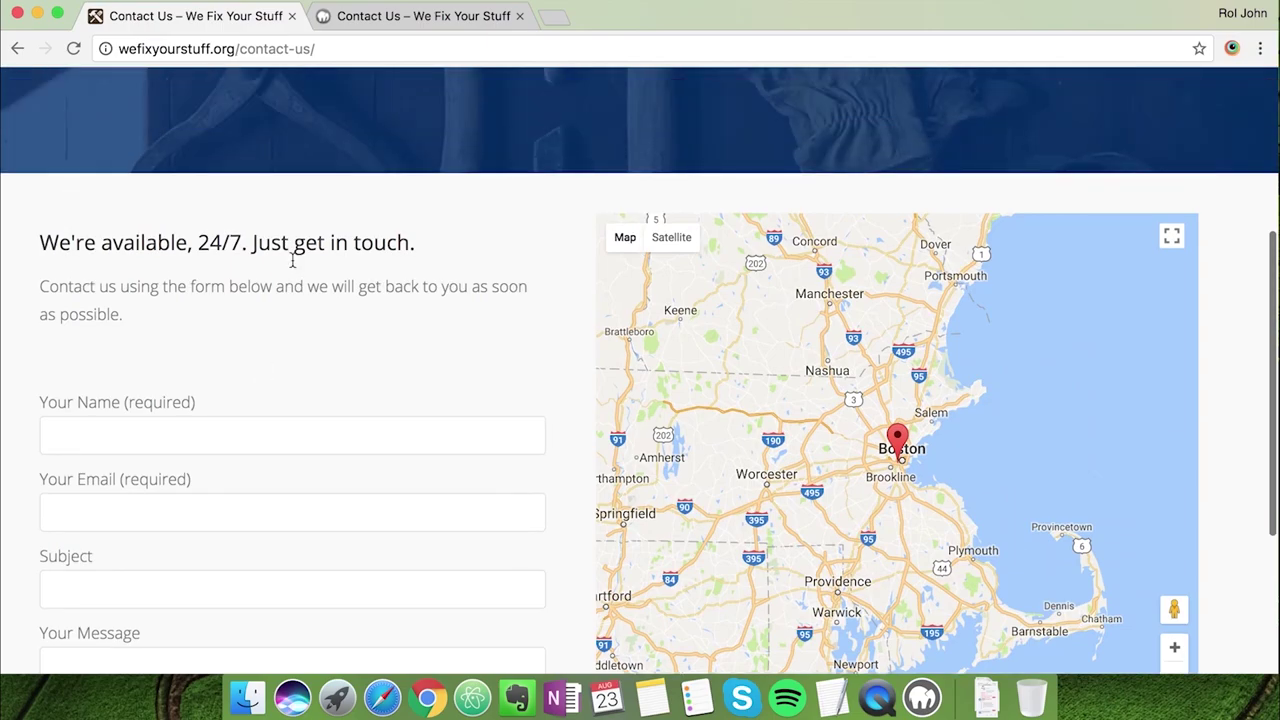
click(420, 18)
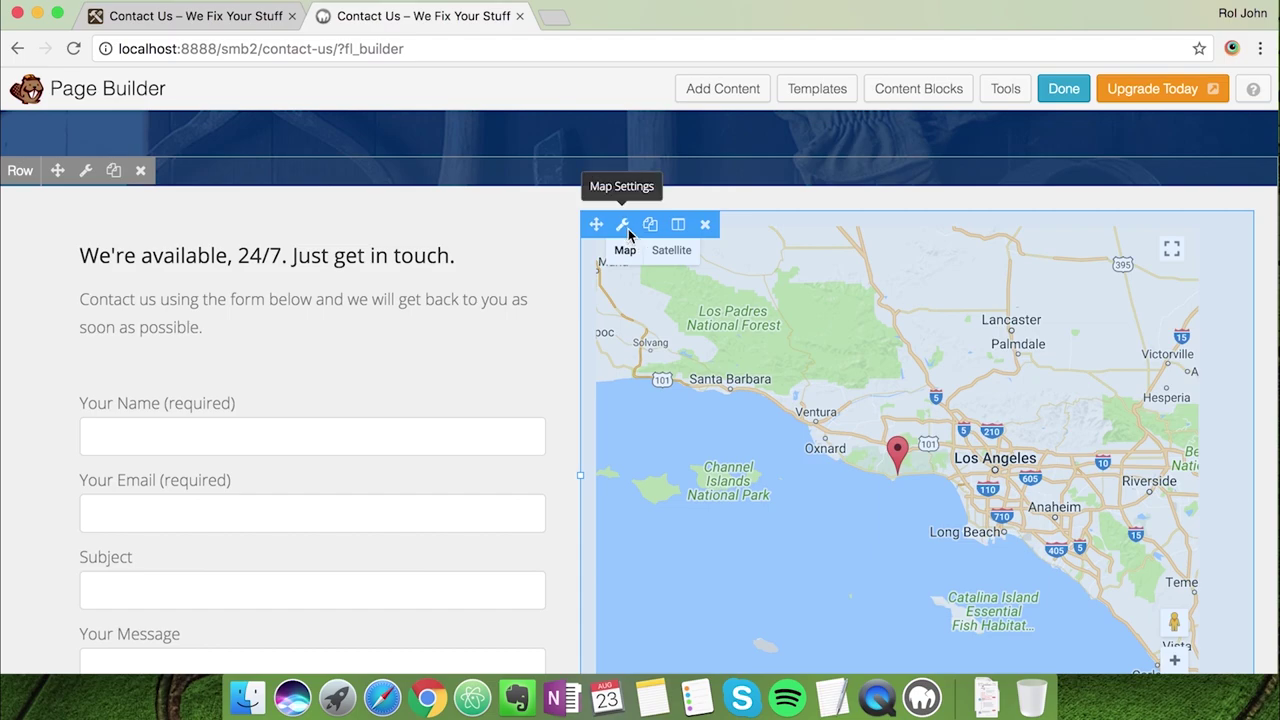
click(623, 226)
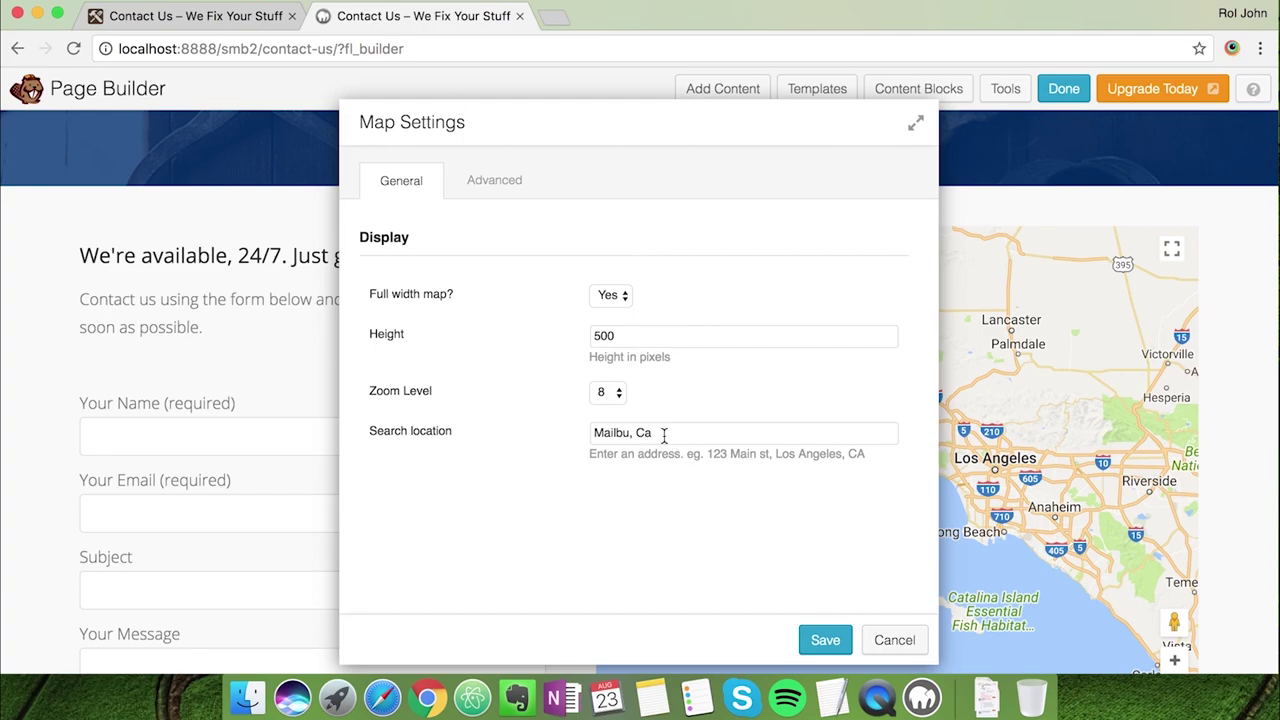
click(820, 635)
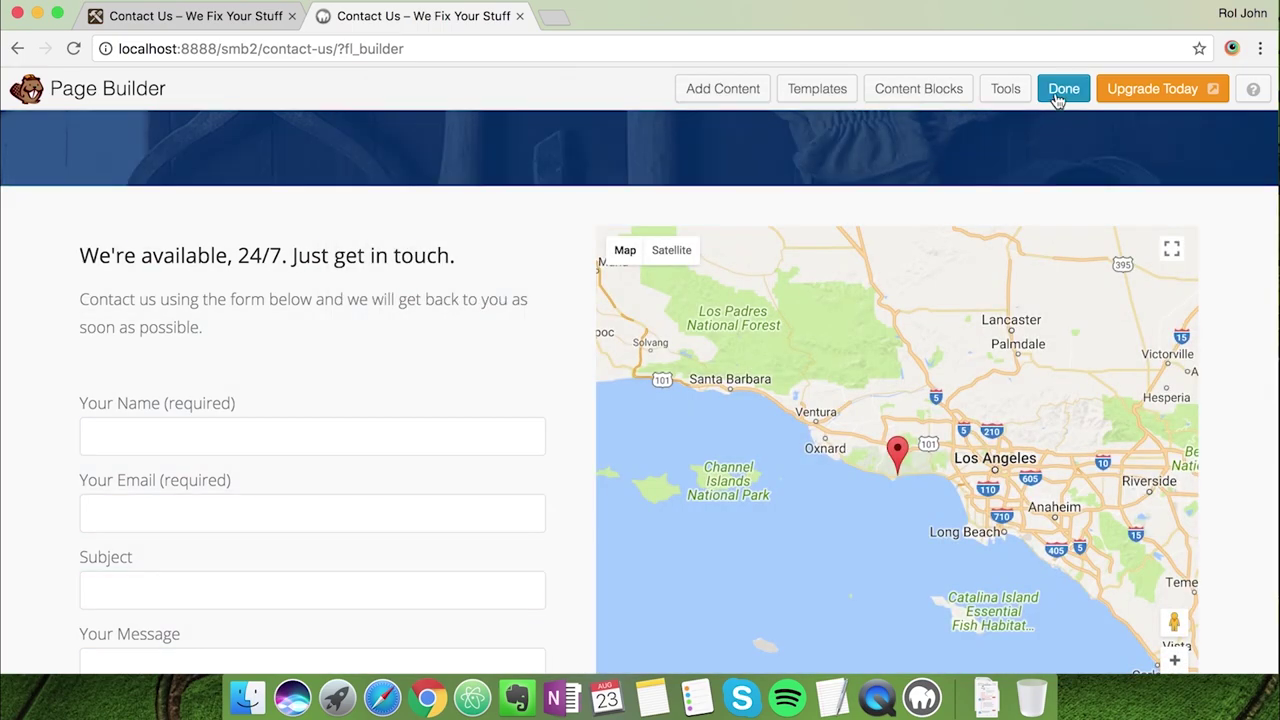
Publish the Contact Us page changes
click(1058, 97)
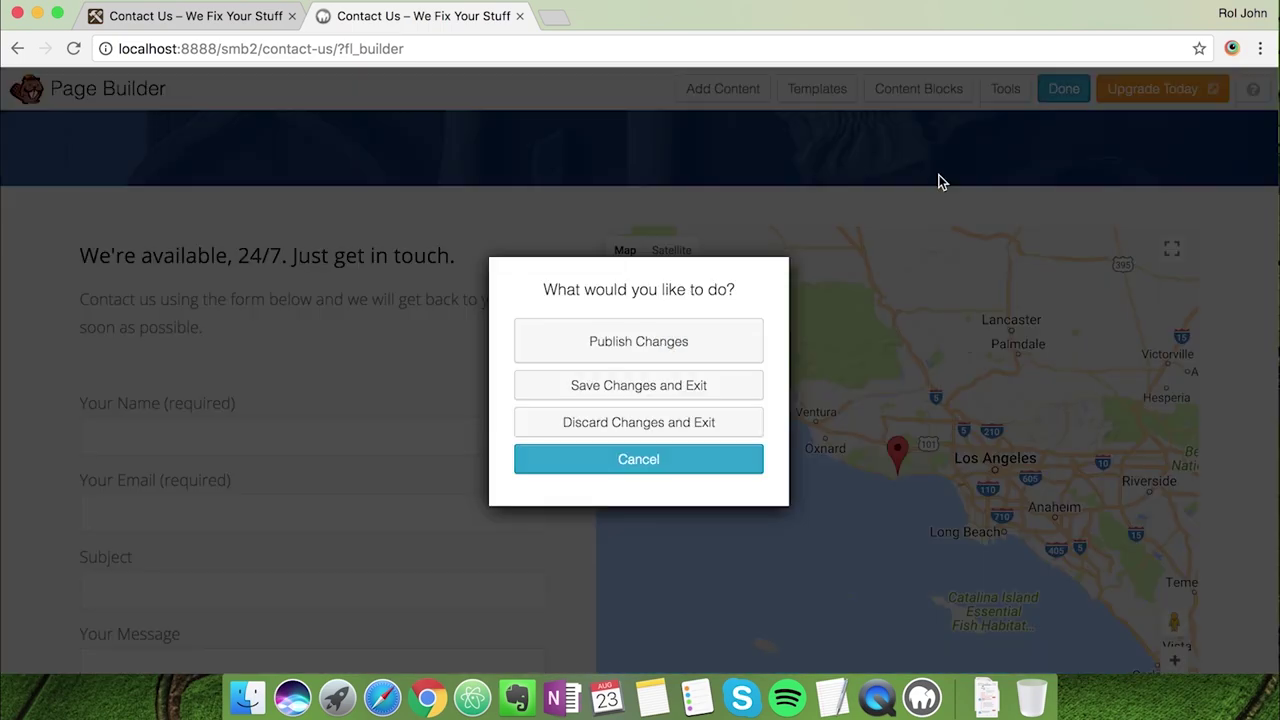
click(729, 334)
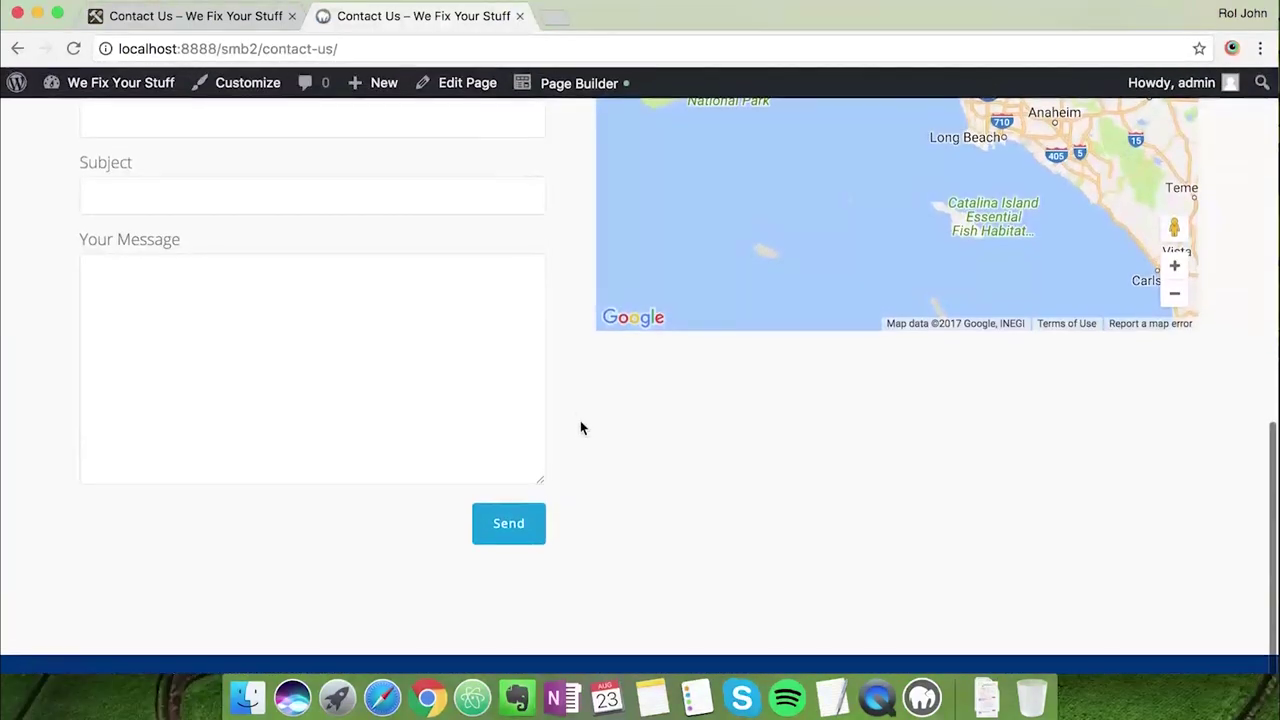
scroll(580, 437, up, 5)
scroll(580, 437, down, 5)
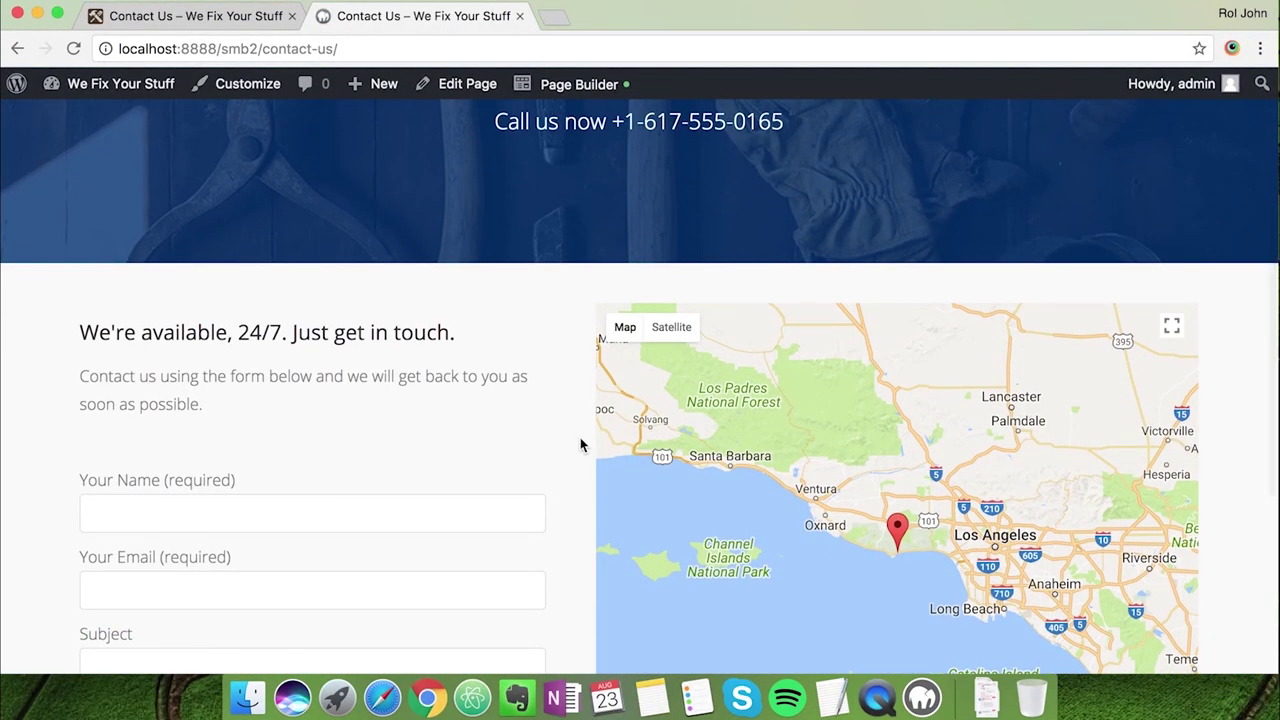
key(super+r)
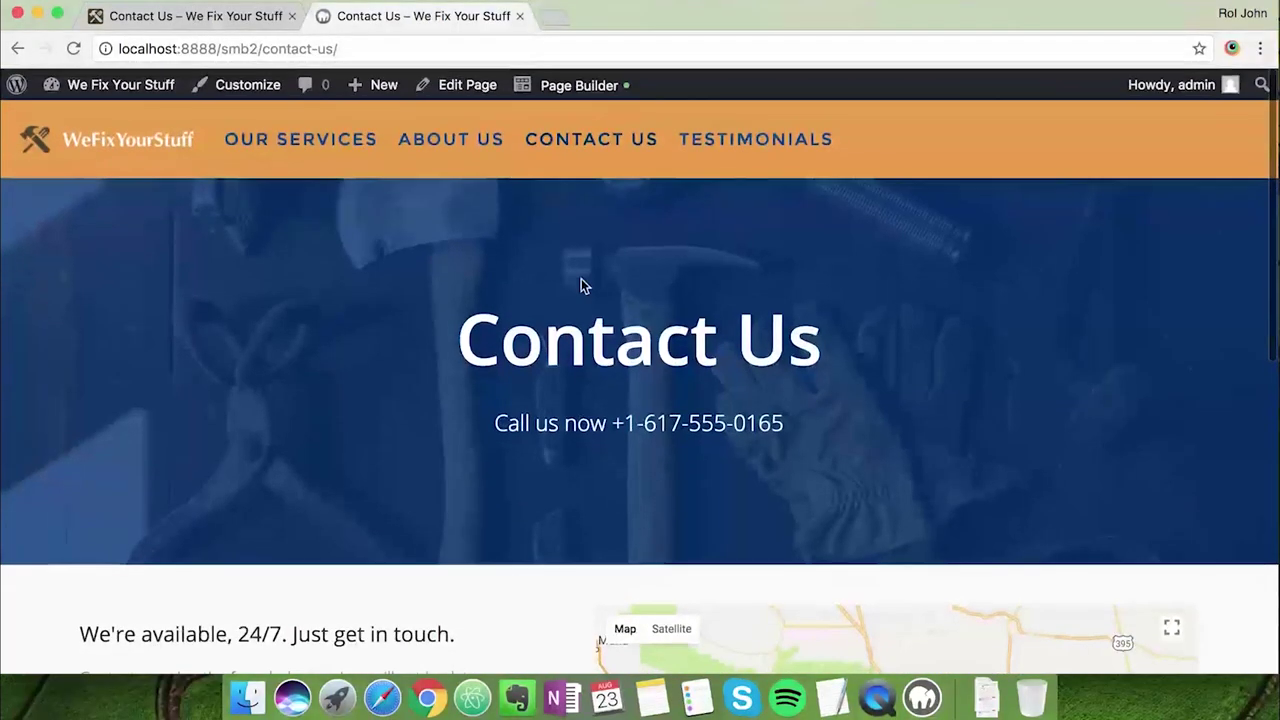
Open the Testimonials page in the builder, checking the live Testimonials page for reference
click(730, 152)
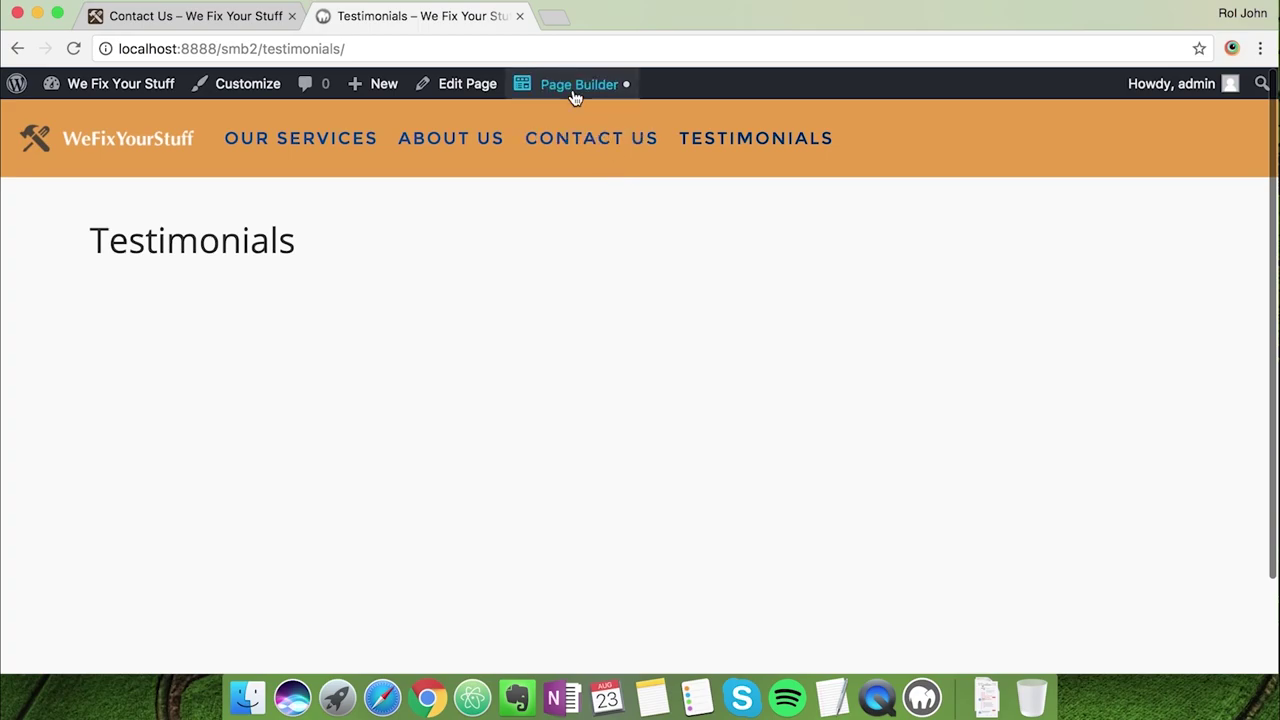
click(251, 23)
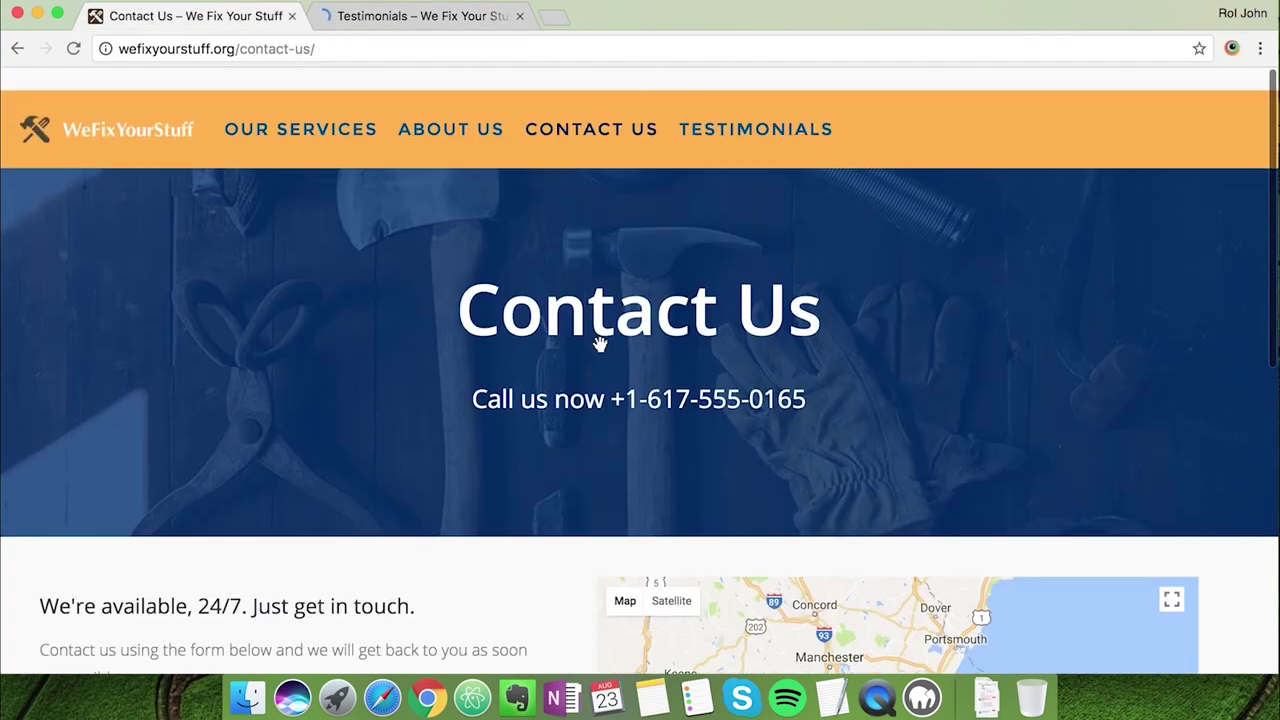
click(742, 130)
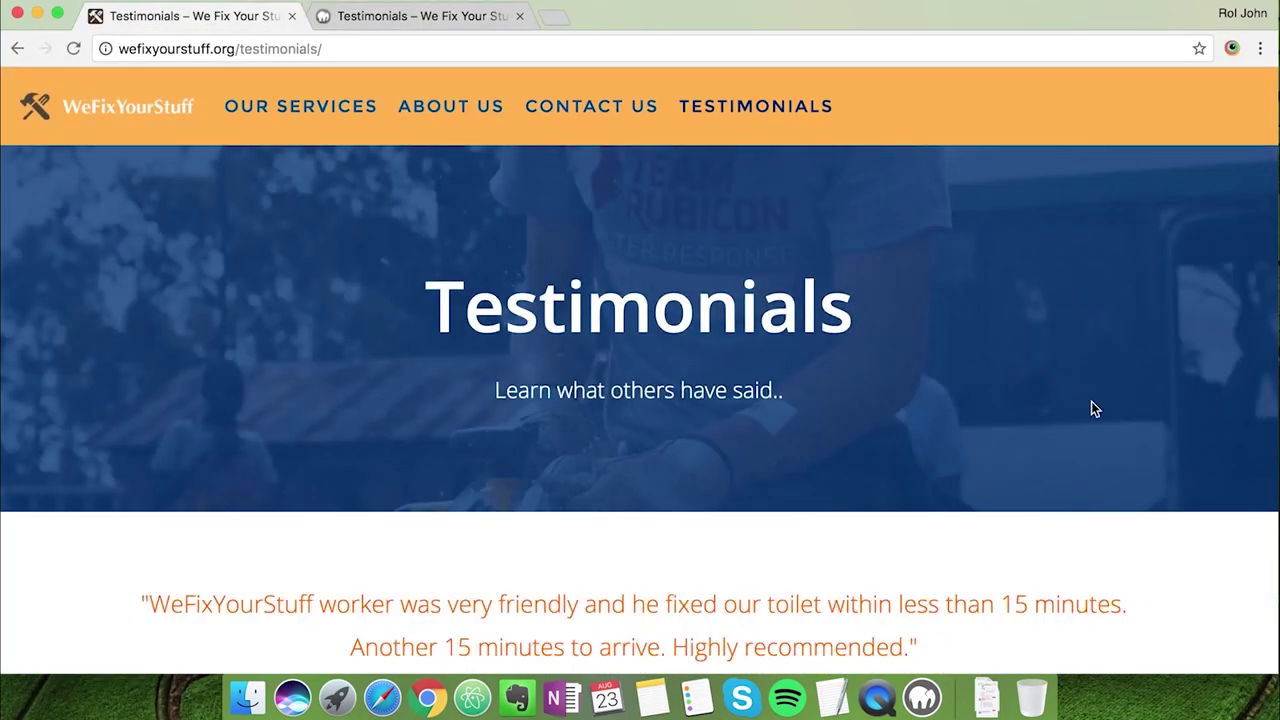
scroll(1127, 565, down, 2)
scroll(1127, 568, down, 5)
scroll(1127, 568, up, 7)
click(440, 15)
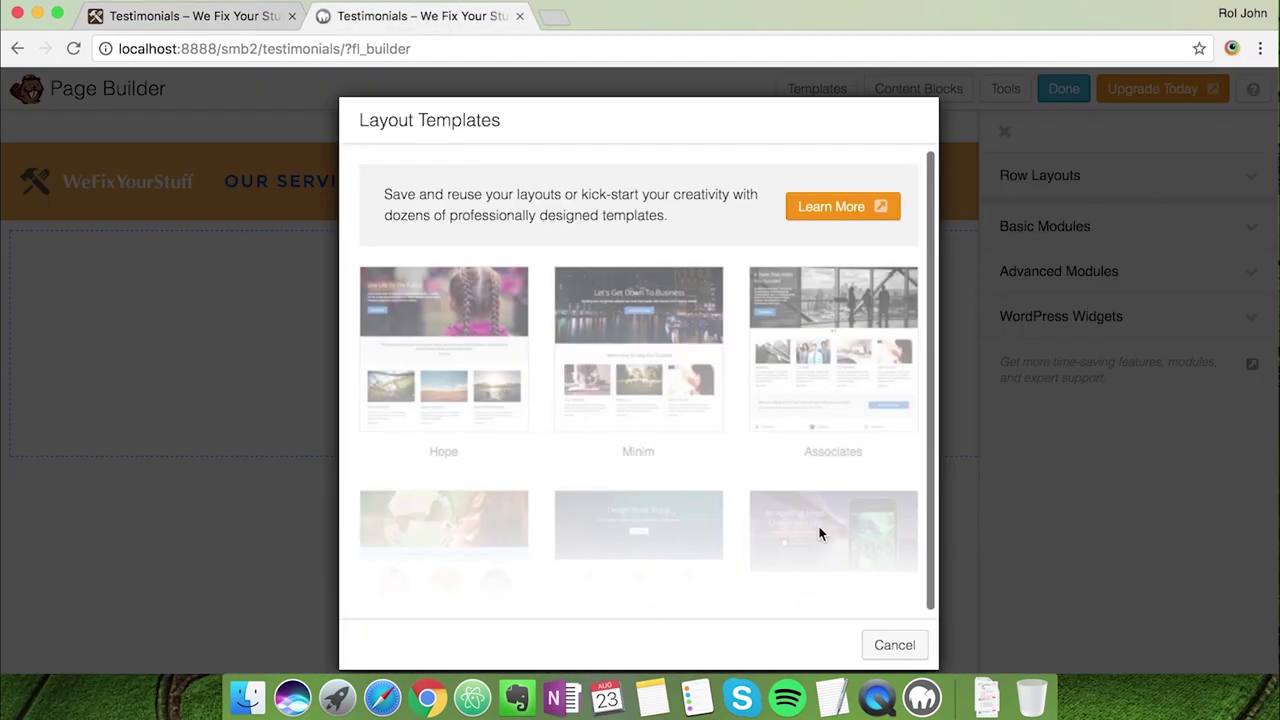
Insert the Discover Home content block layout into the Testimonials page
click(878, 642)
click(1004, 134)
click(928, 92)
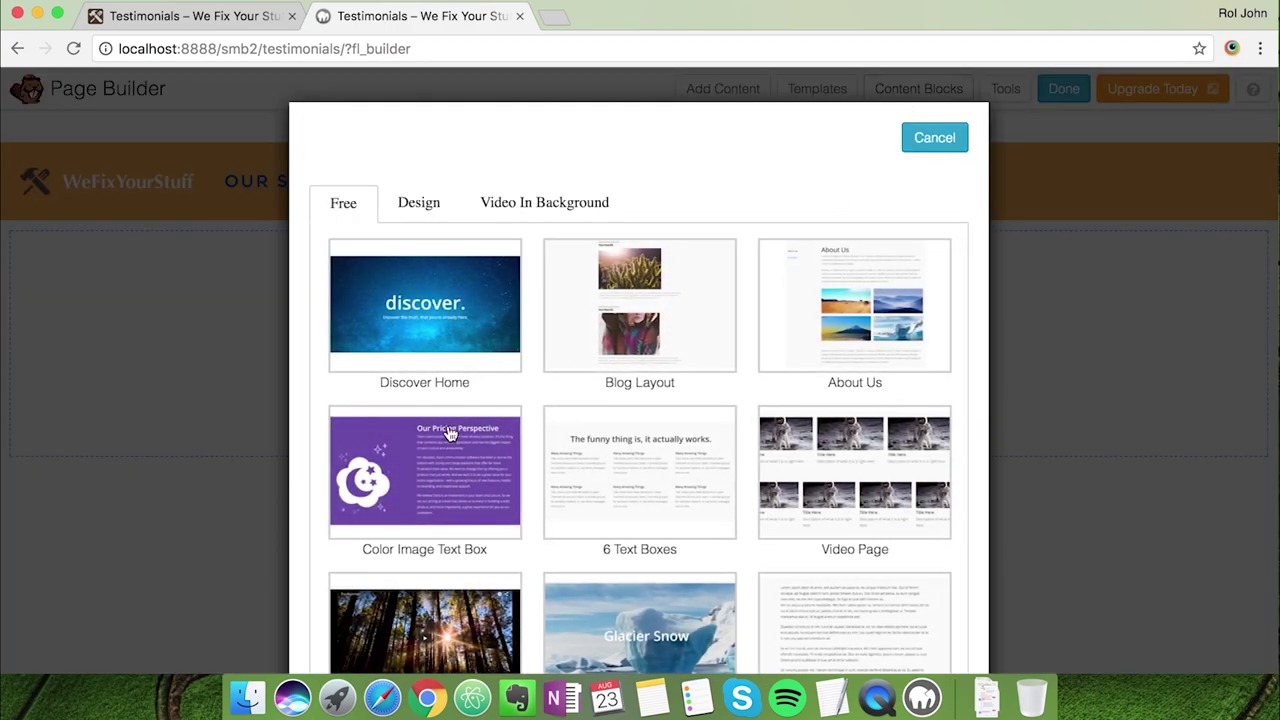
click(435, 325)
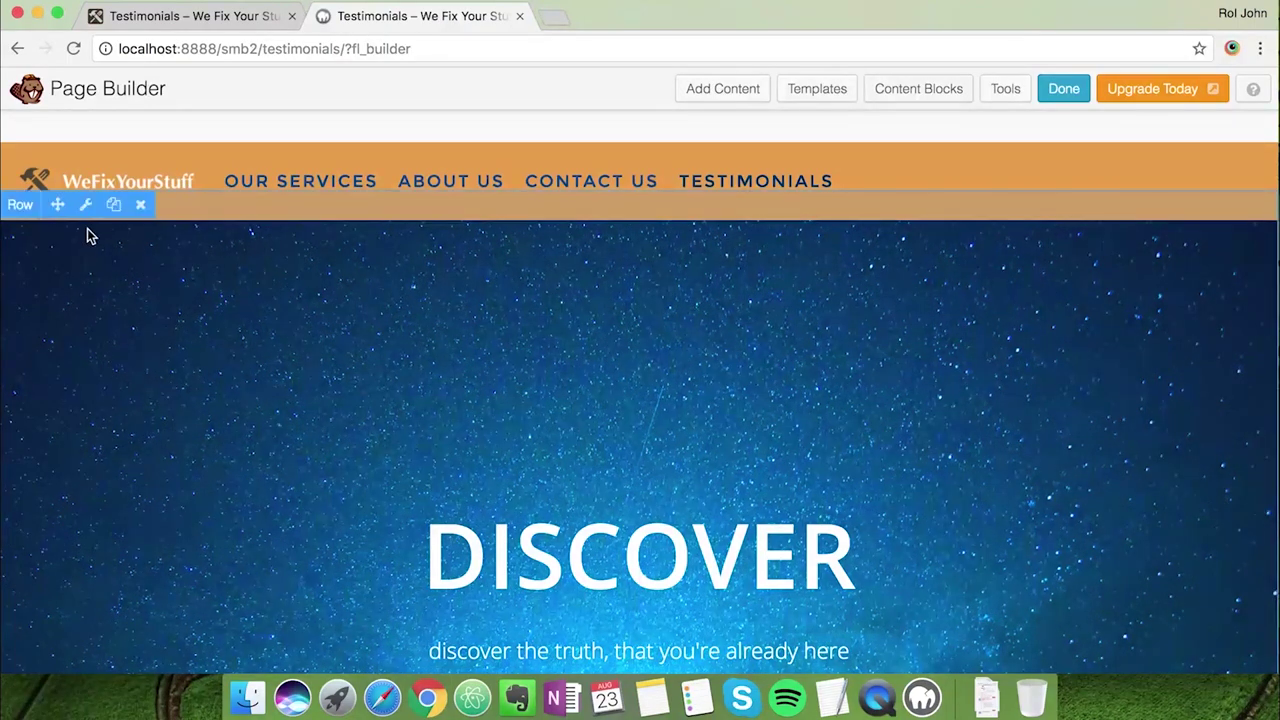
Set the hero row's top and bottom padding to 0
click(85, 205)
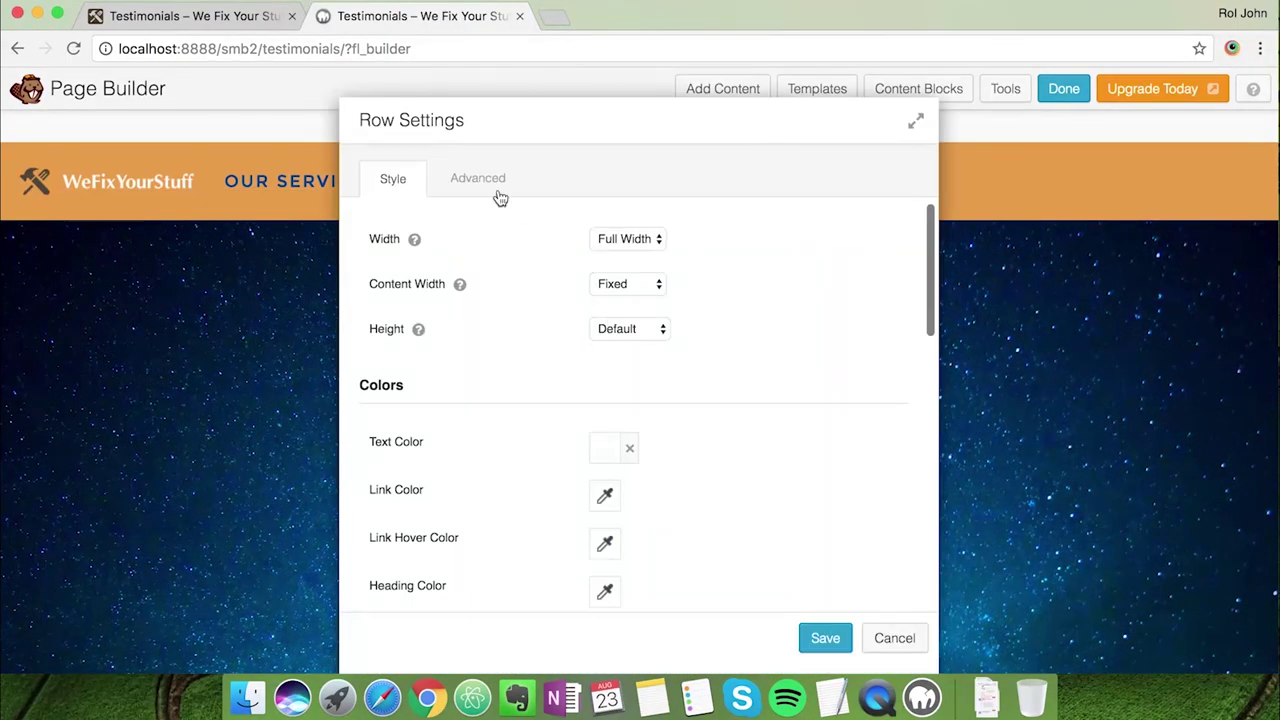
click(500, 195)
scroll(640, 452, down, 2)
double_click(625, 452)
text(0)
click(653, 494)
text(0)
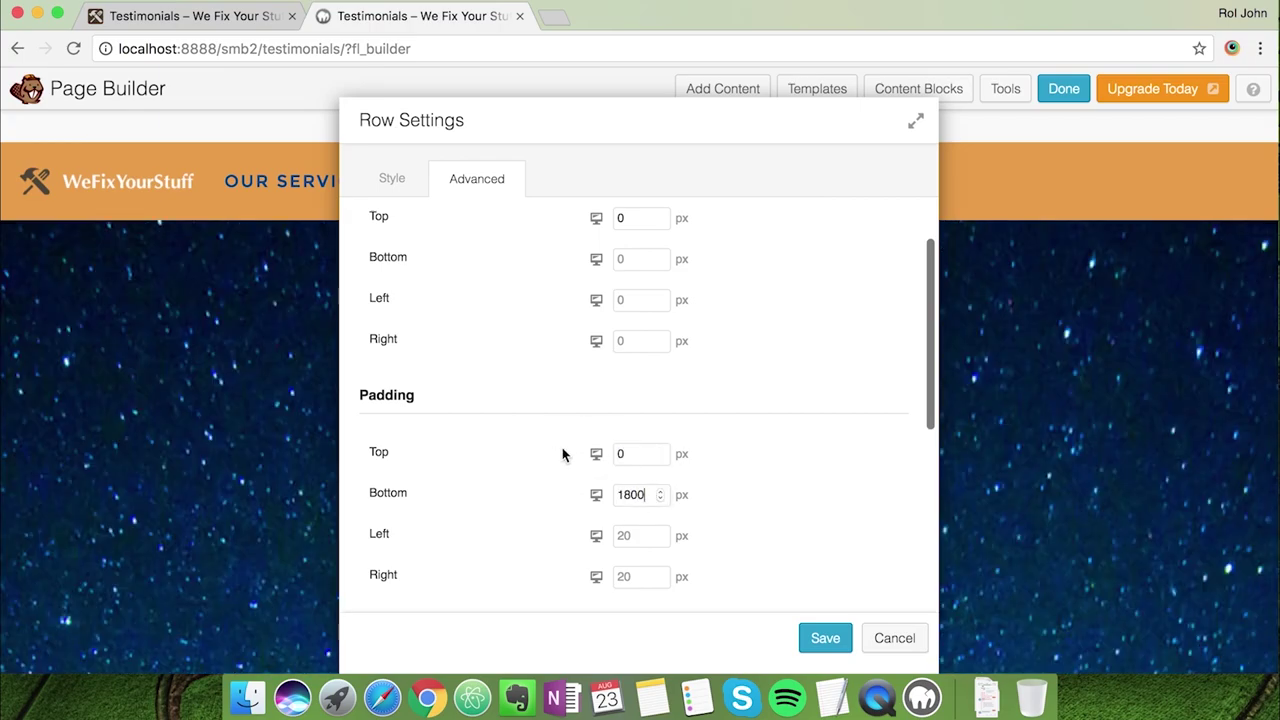
key(BackSpace)
key(BackSpace)
key(BackSpace)
key(BackSpace)
text(0)
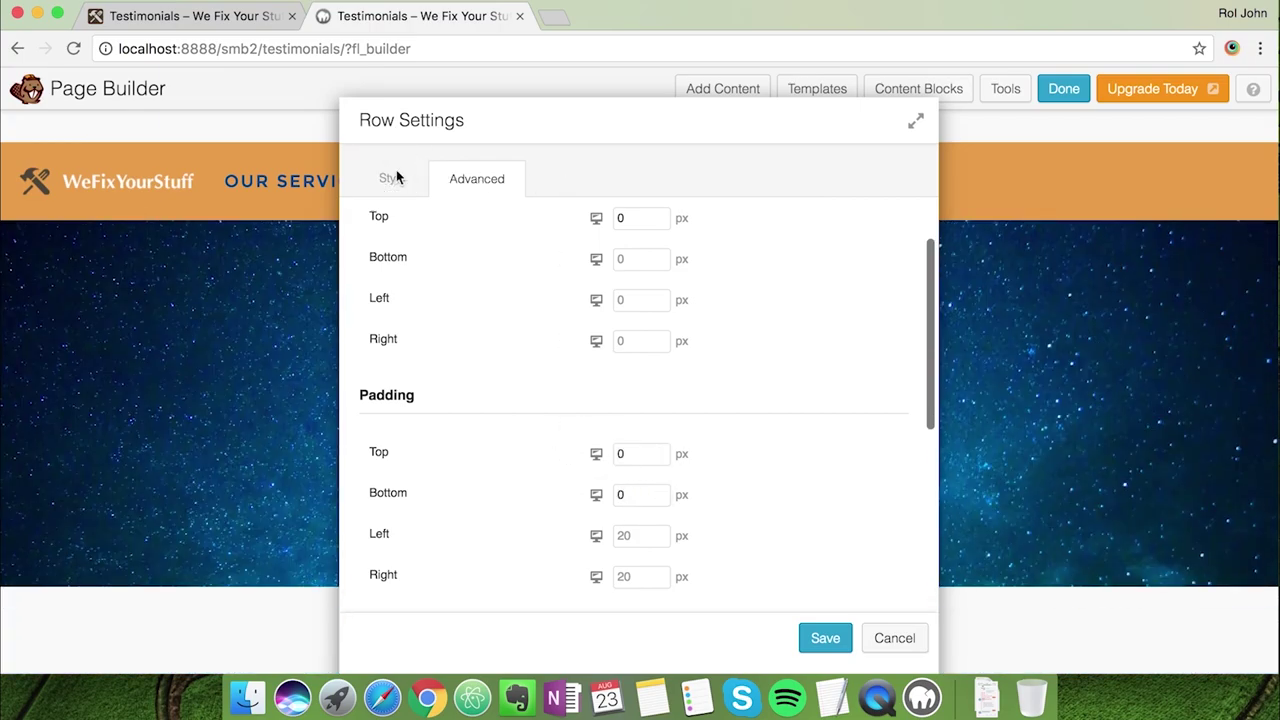
click(393, 178)
Use the home-everyday worker photo as the hero row's background
scroll(445, 367, down, 3)
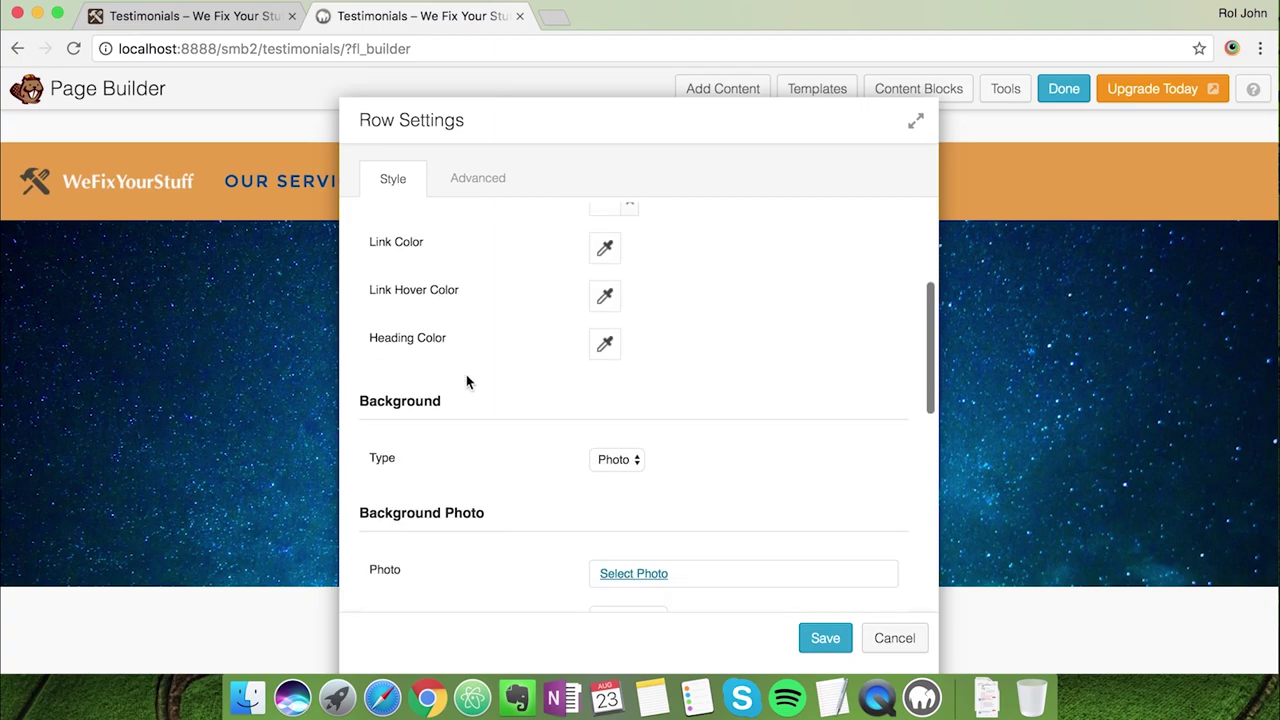
scroll(600, 463, down, 1)
click(621, 551)
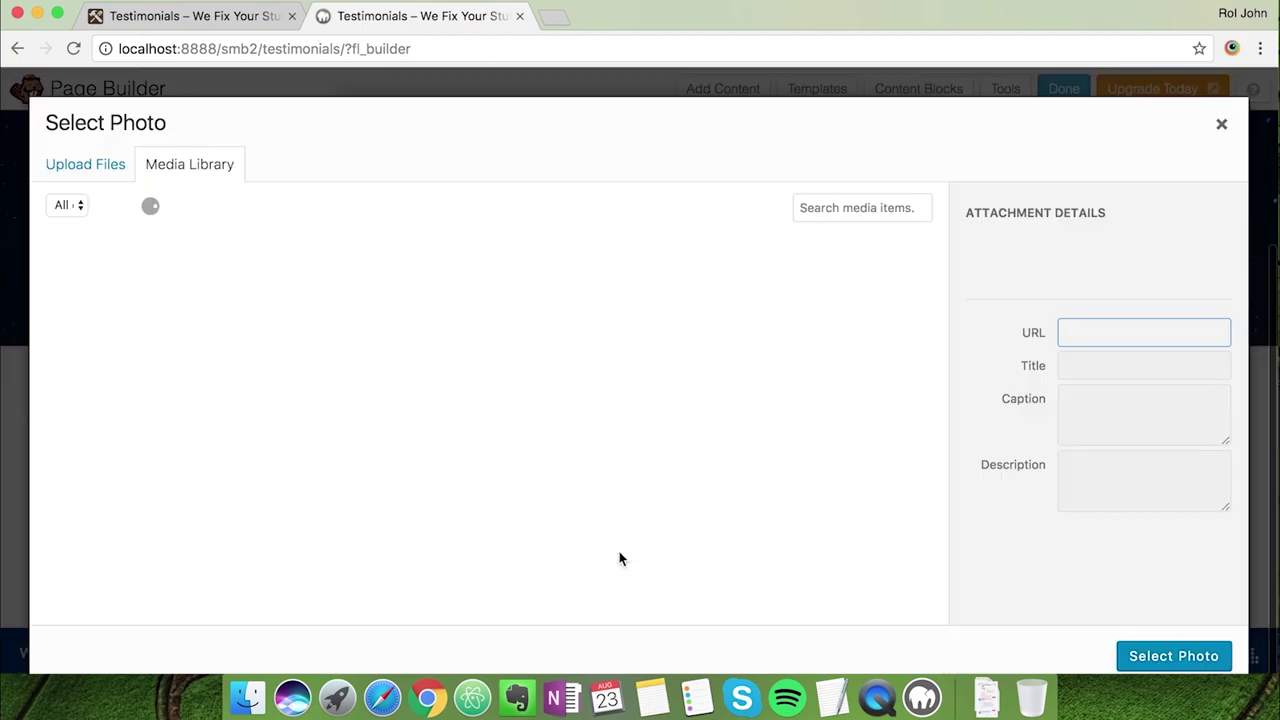
click(830, 350)
click(200, 18)
click(341, 28)
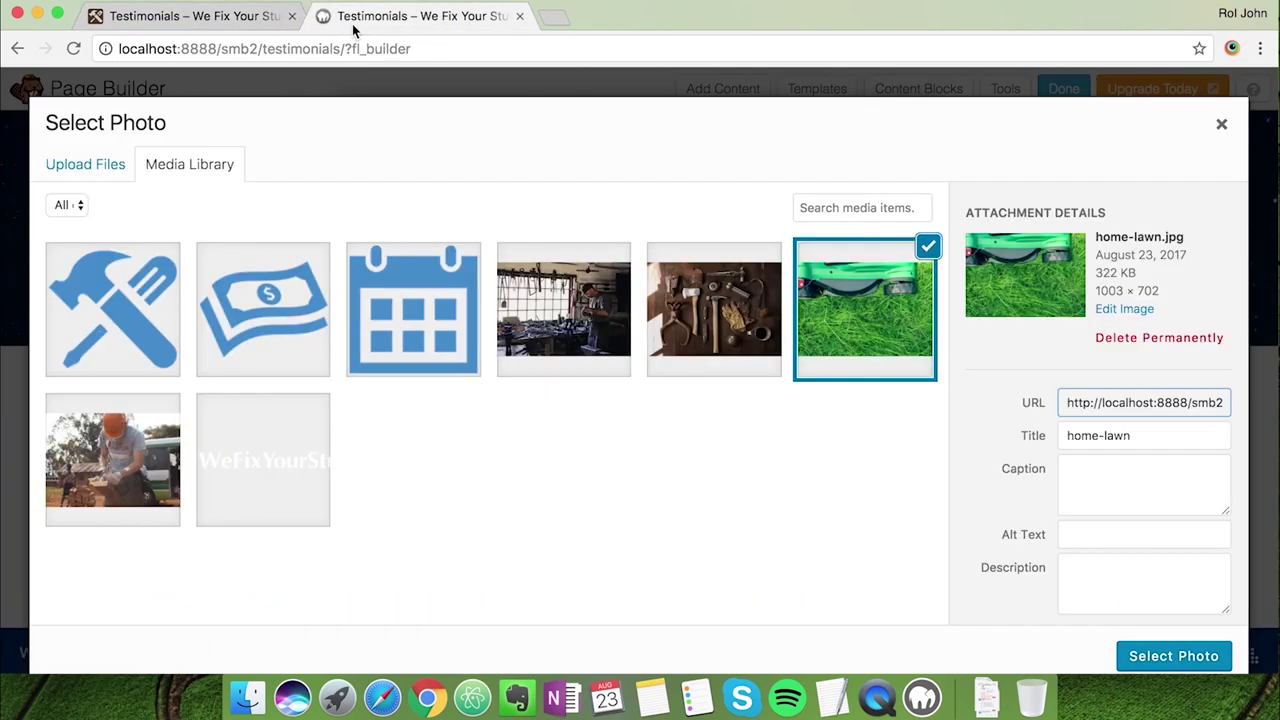
click(141, 488)
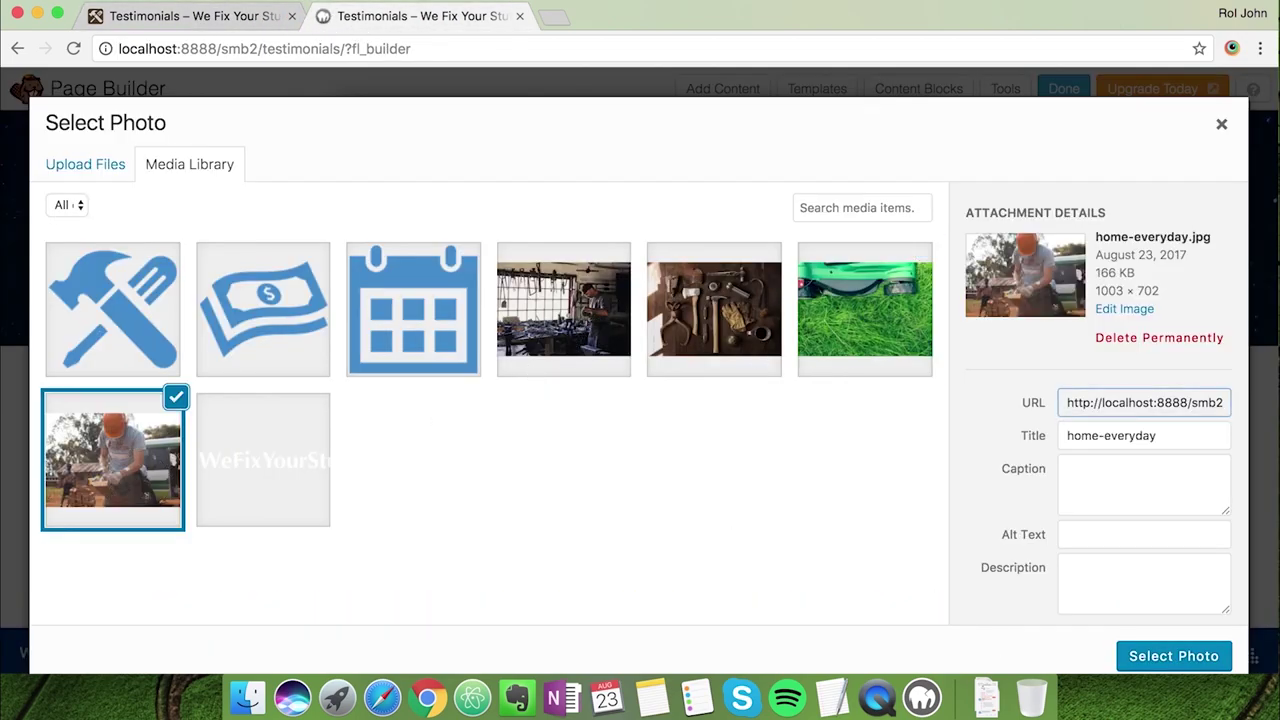
click(1160, 656)
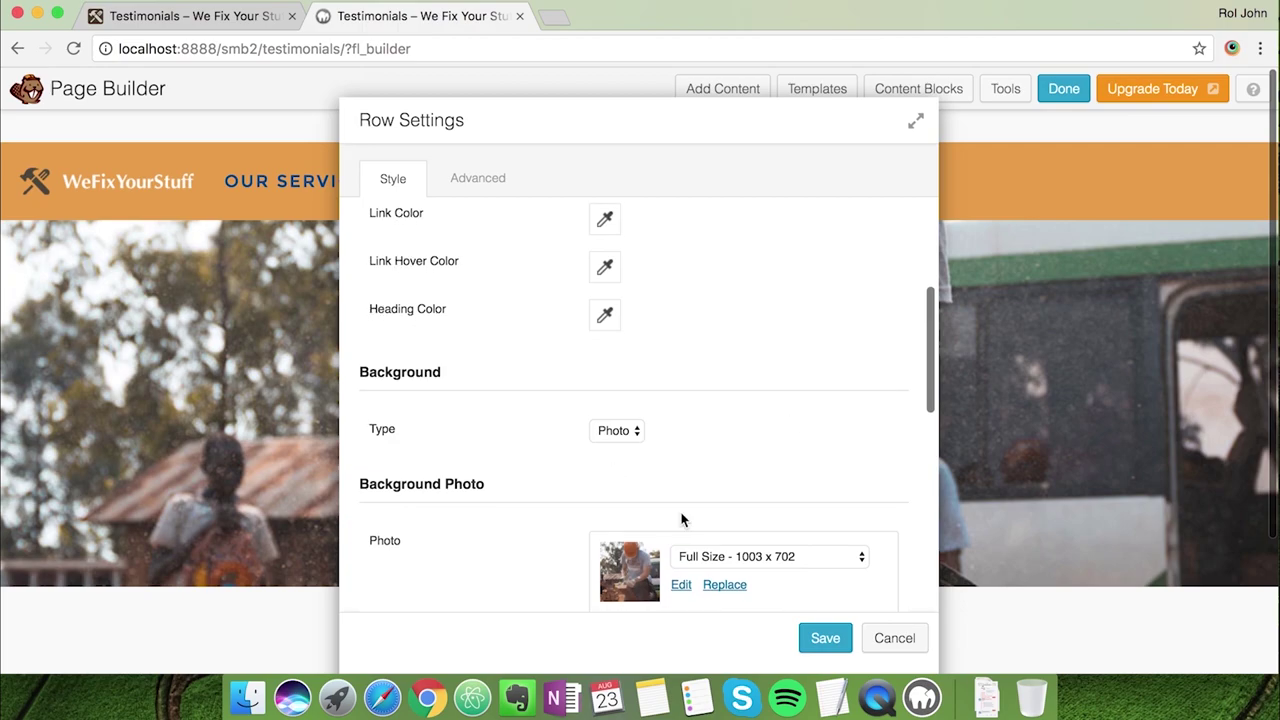
scroll(682, 518, down, 5)
Give the row a #003377 overlay colour at 80% opacity and save it
click(833, 693)
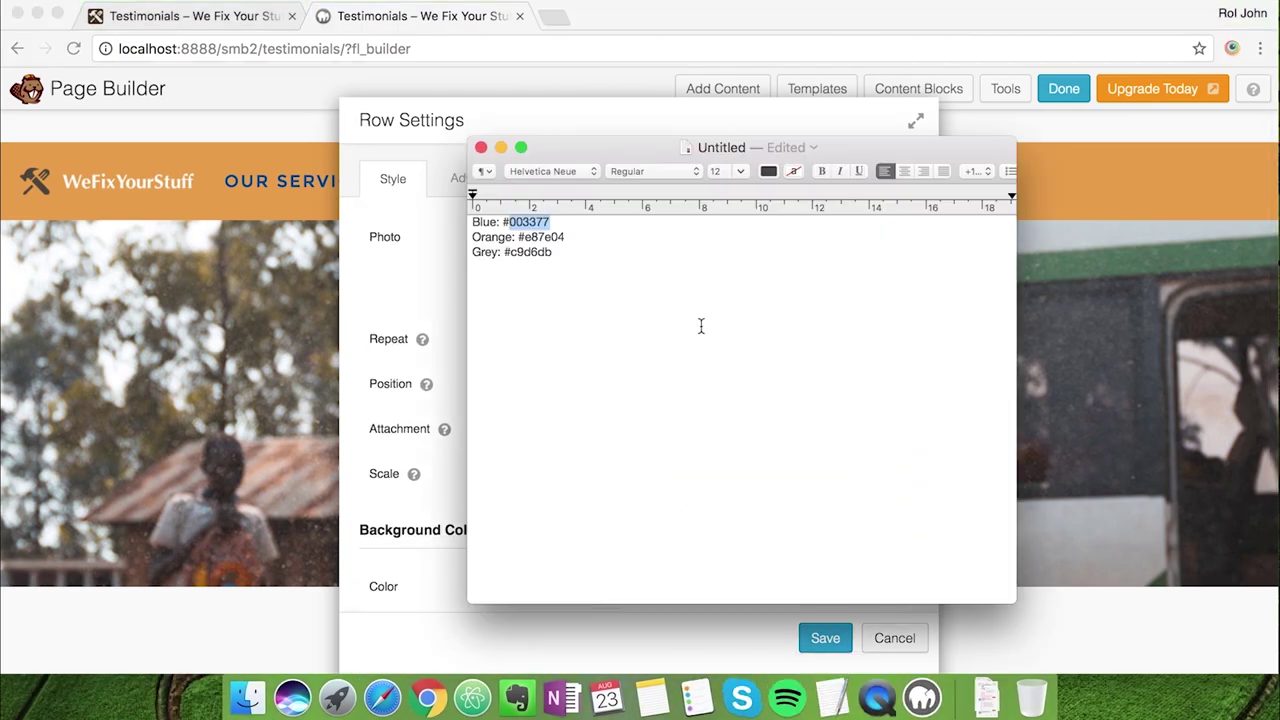
key(super+Tab)
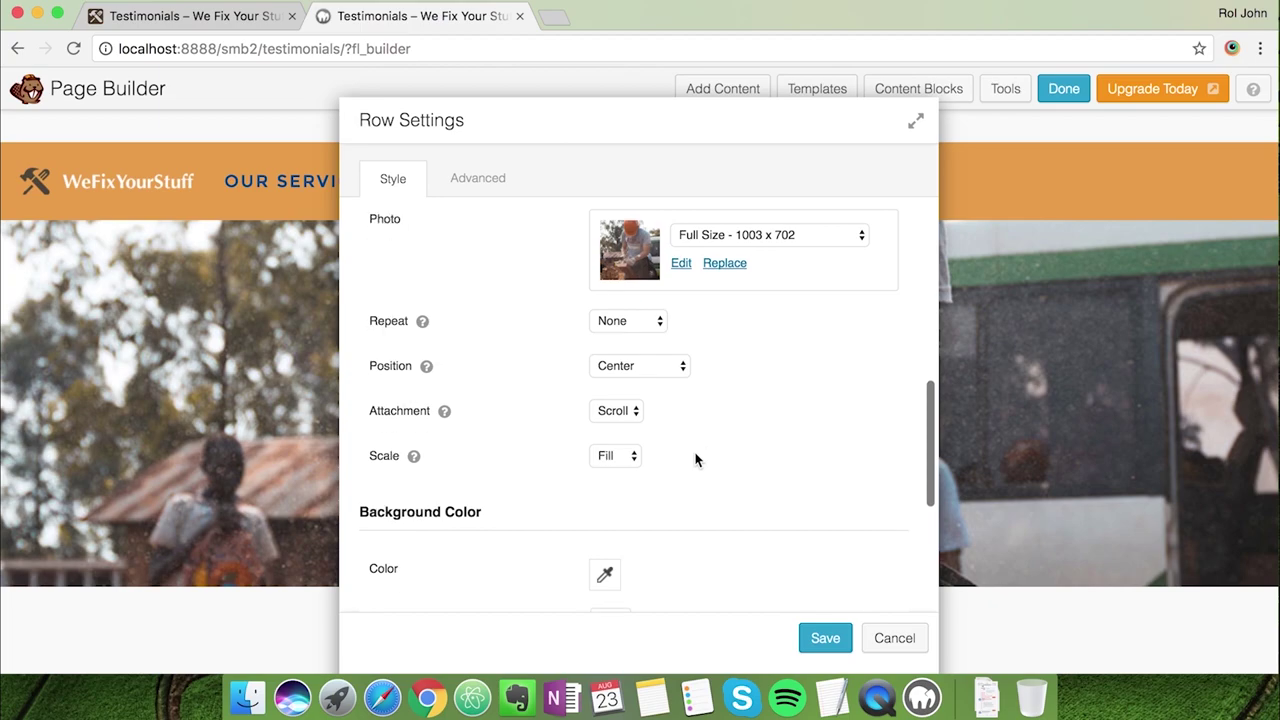
scroll(694, 457, down, 5)
click(607, 497)
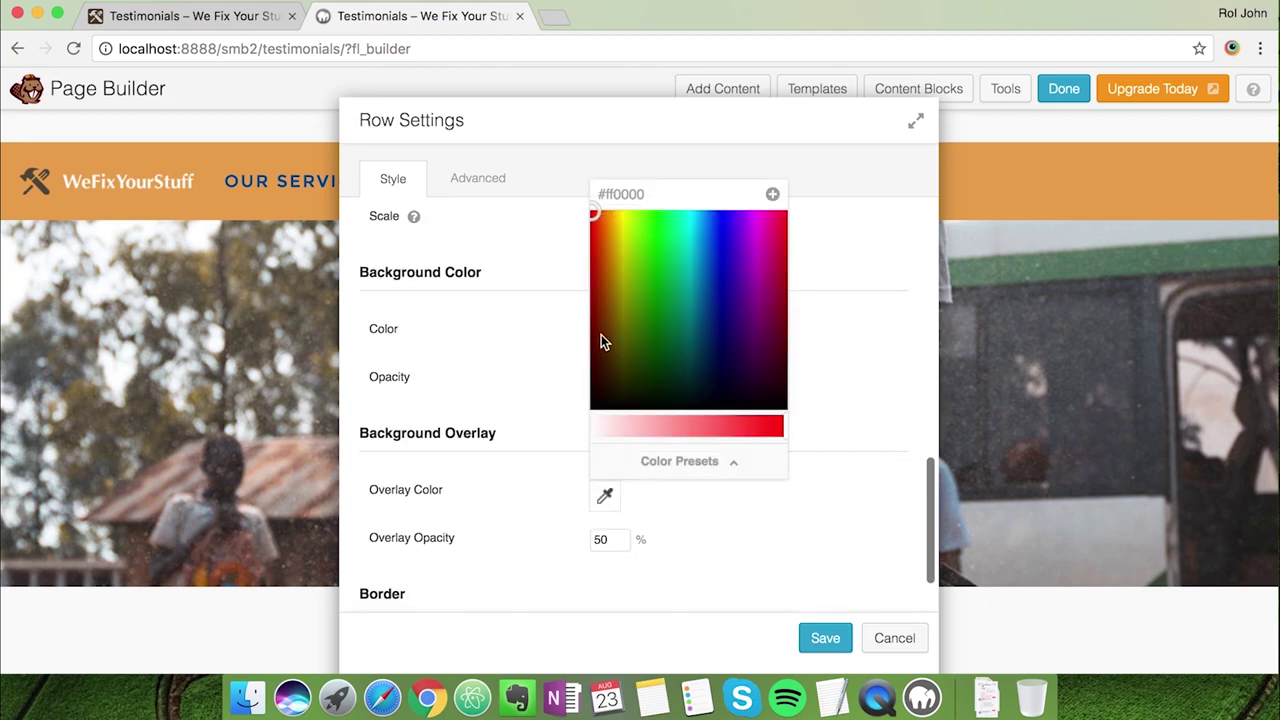
click(634, 192)
text(#003077)
click(856, 525)
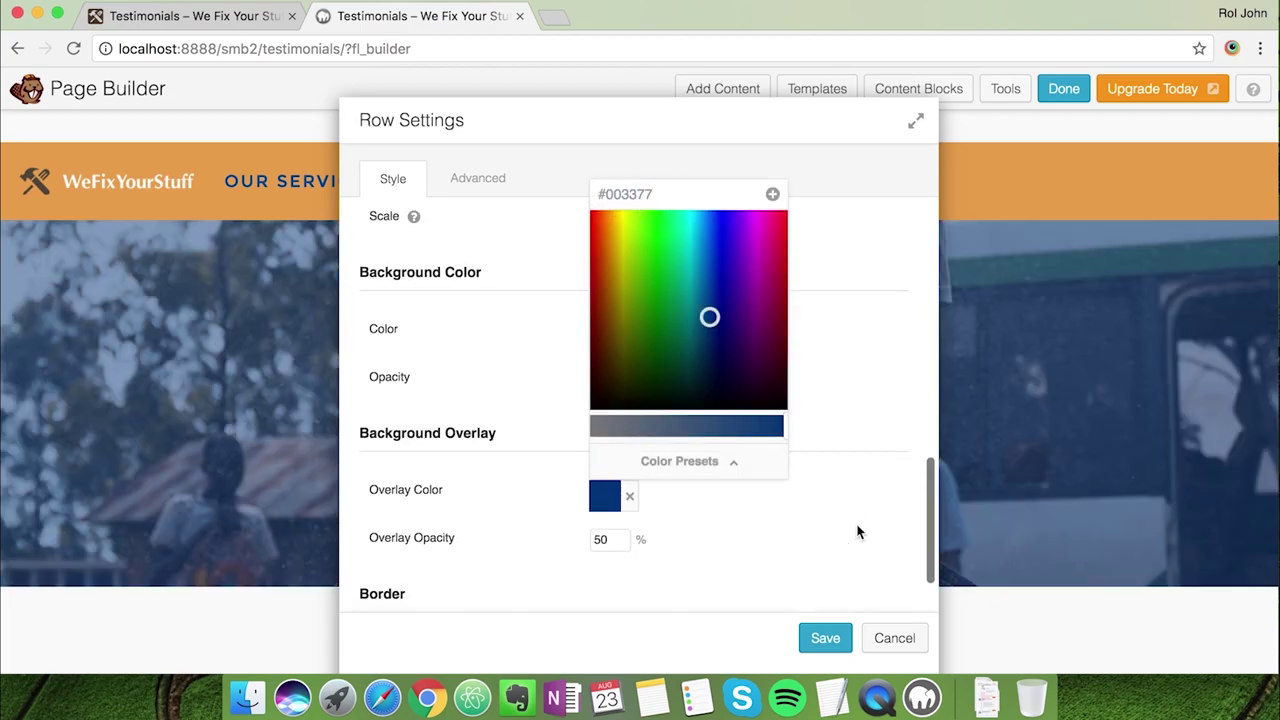
click(600, 538)
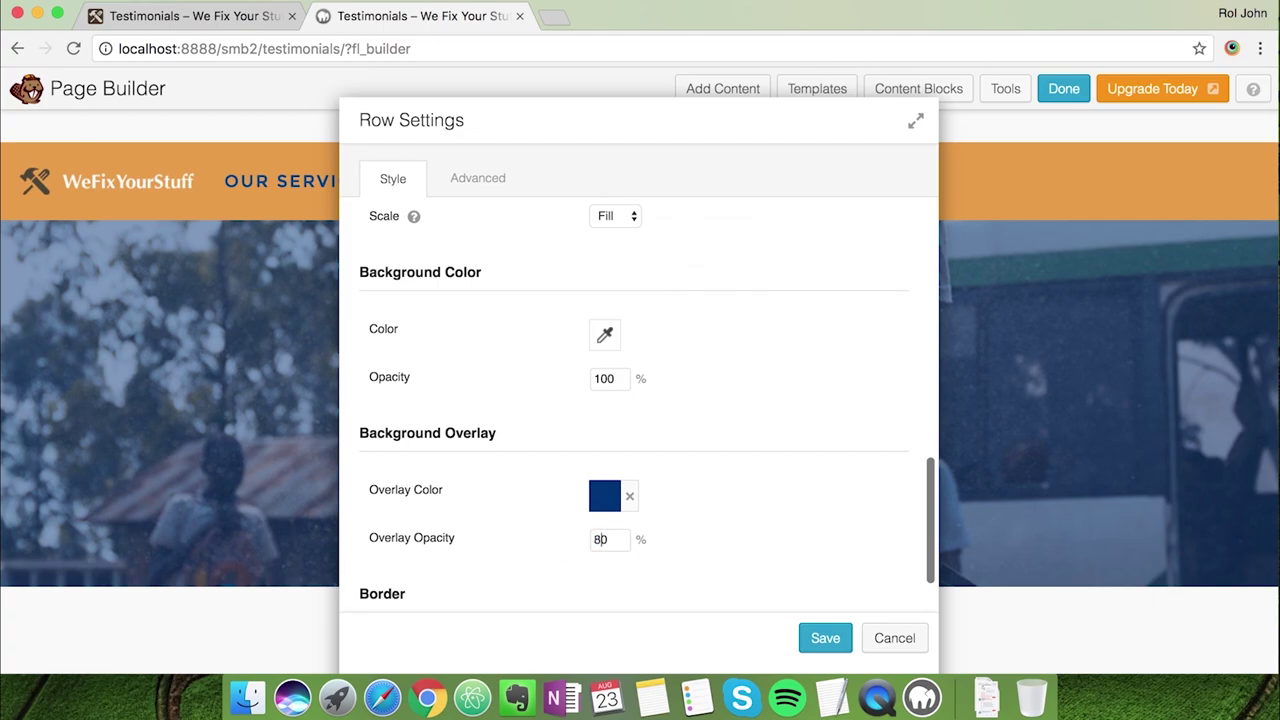
text(8)
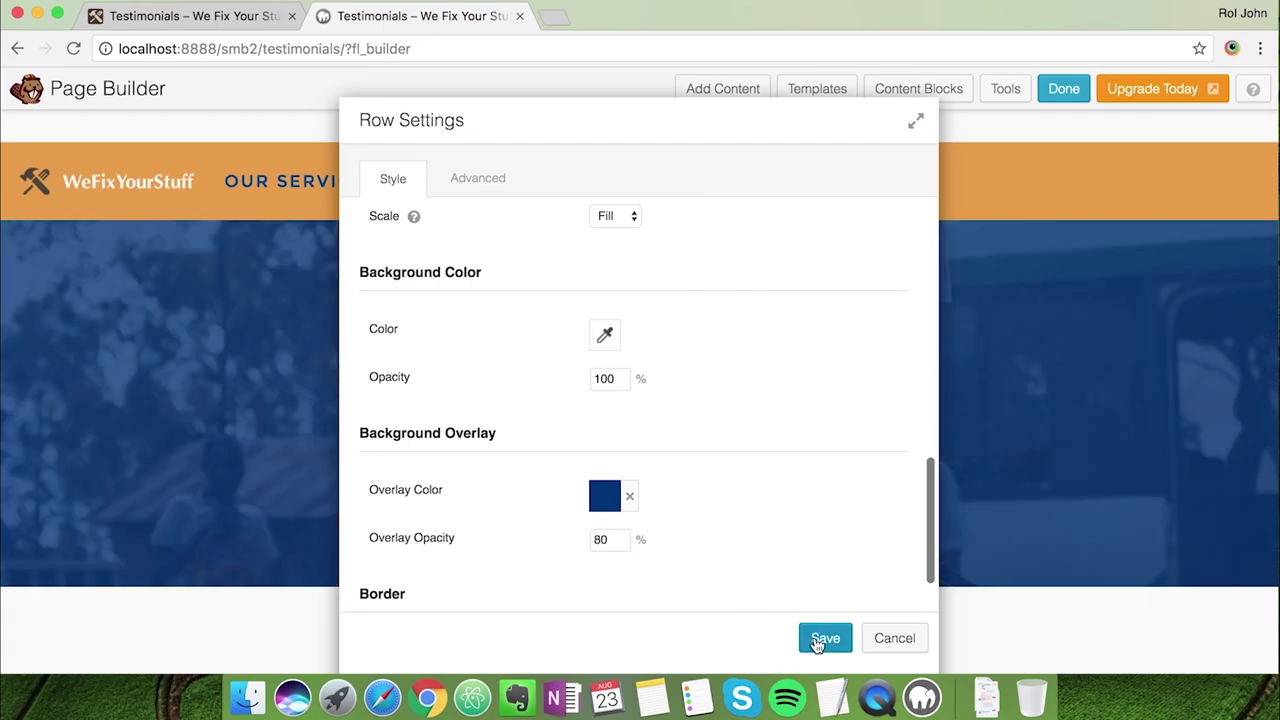
click(824, 639)
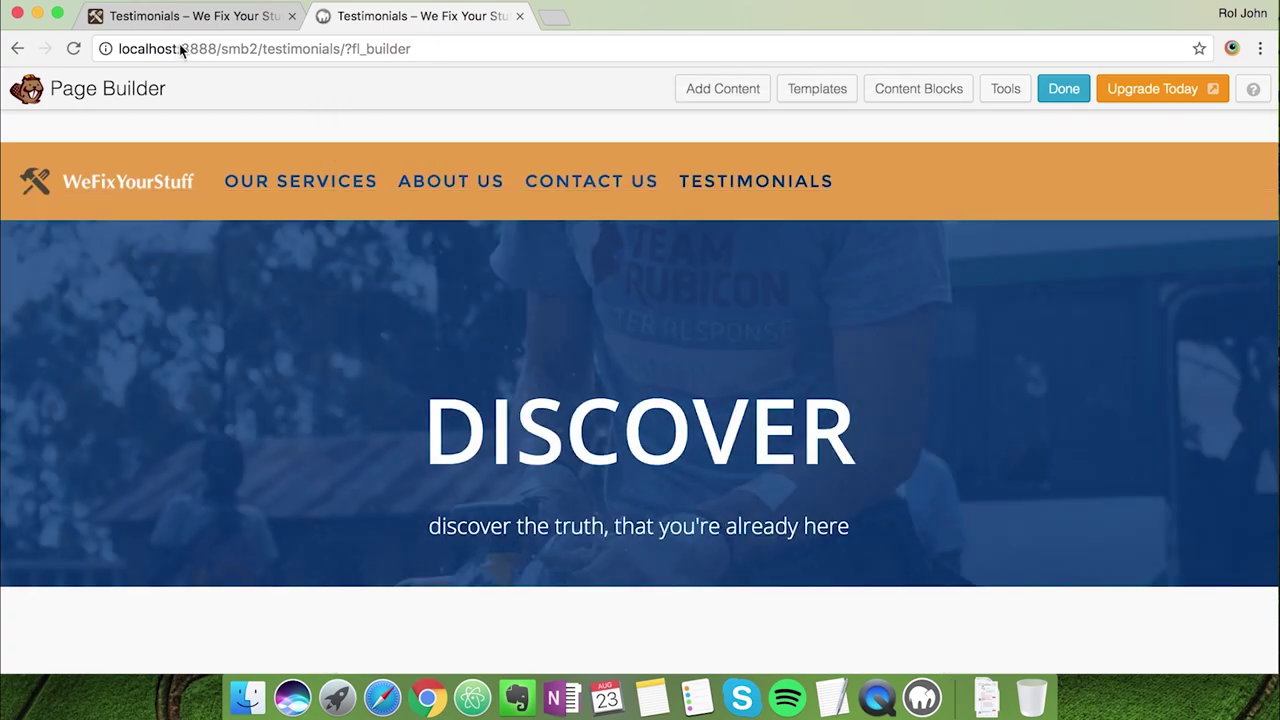
Copy the live subtitle, then change the heading to 'Testimonials' at 70 px font size
click(185, 18)
drag(495, 392, 785, 400)
key(super+c)
click(424, 18)
click(505, 527)
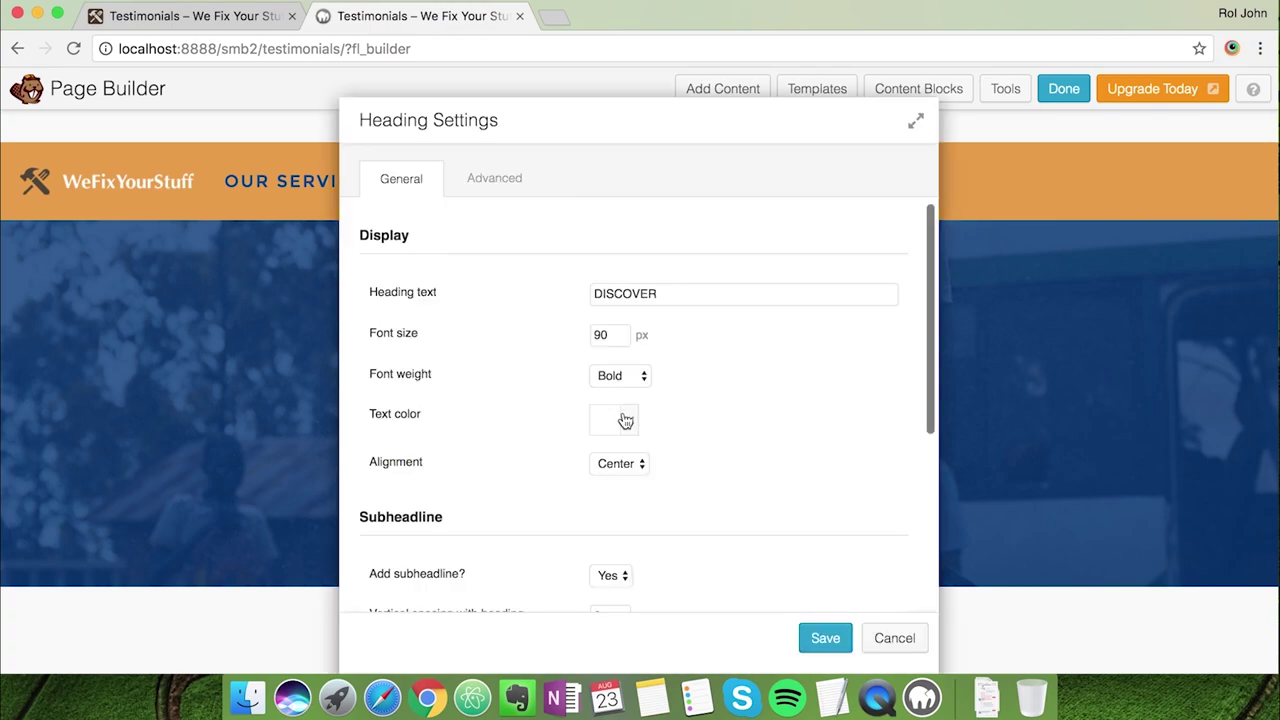
drag(672, 296, 551, 291)
text(Testimonials)
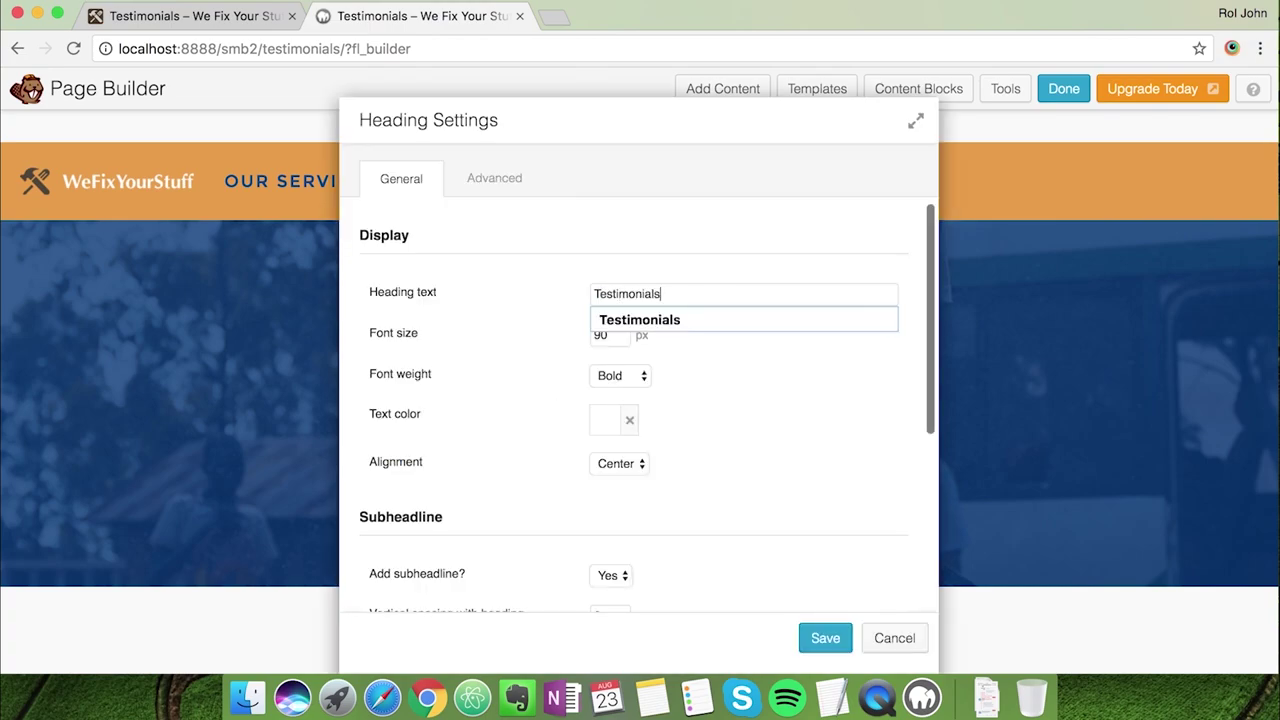
click(712, 395)
drag(616, 333, 574, 337)
text(7)
click(797, 404)
Replace the subheadline with 'Learn what others have said..'
scroll(793, 477, down, 3)
scroll(793, 477, down, 3)
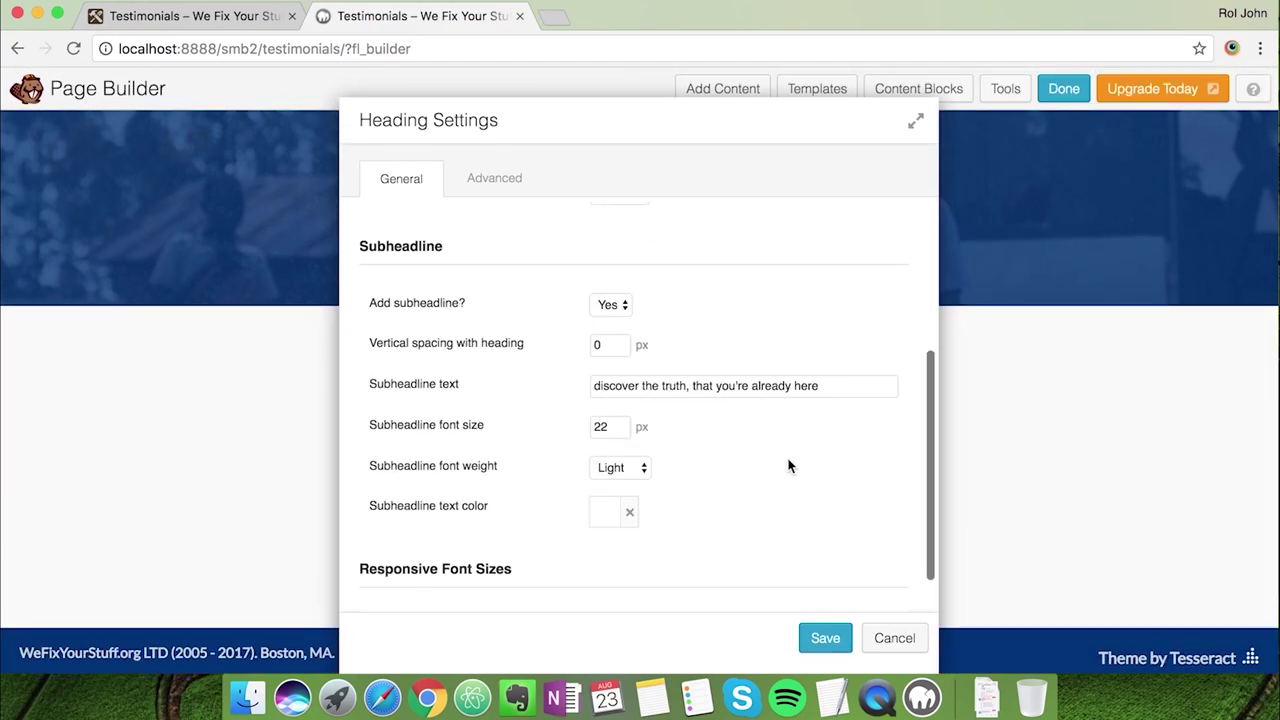
click(766, 386)
key(super+a)
key(super+v)
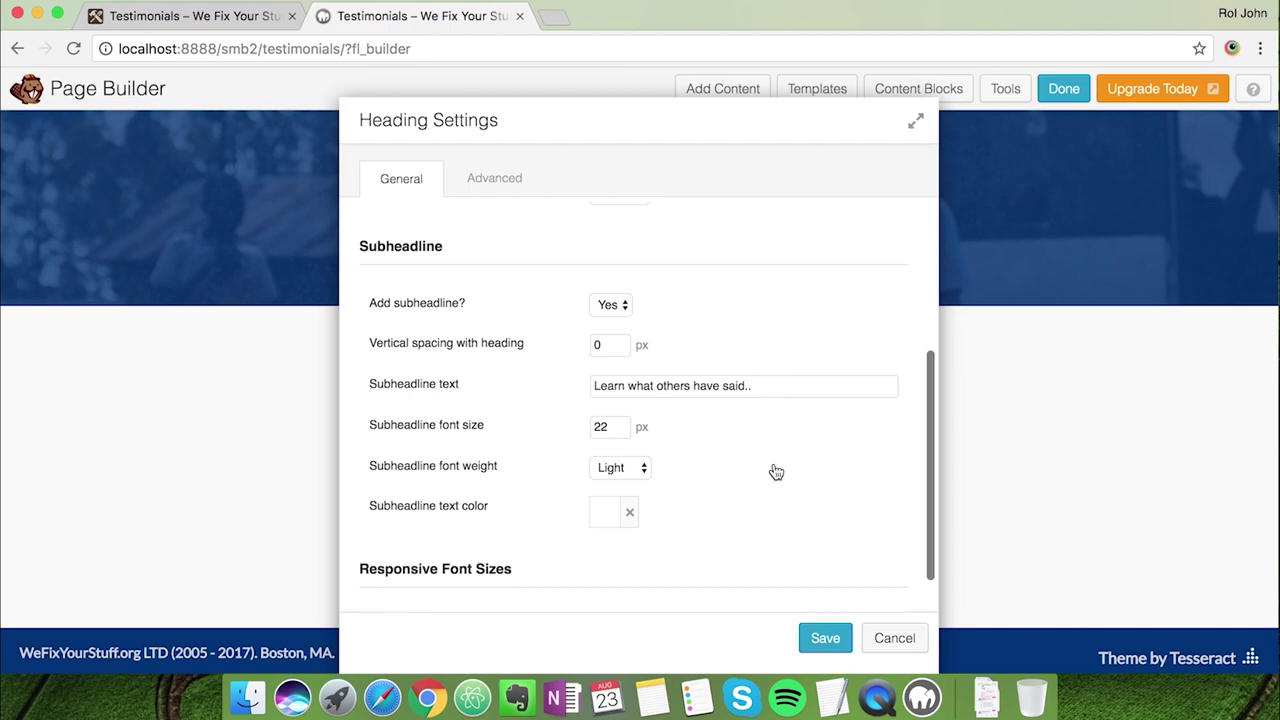
Set the heading margins to 0 top and 100 bottom, and save the heading
scroll(776, 470, up, 5)
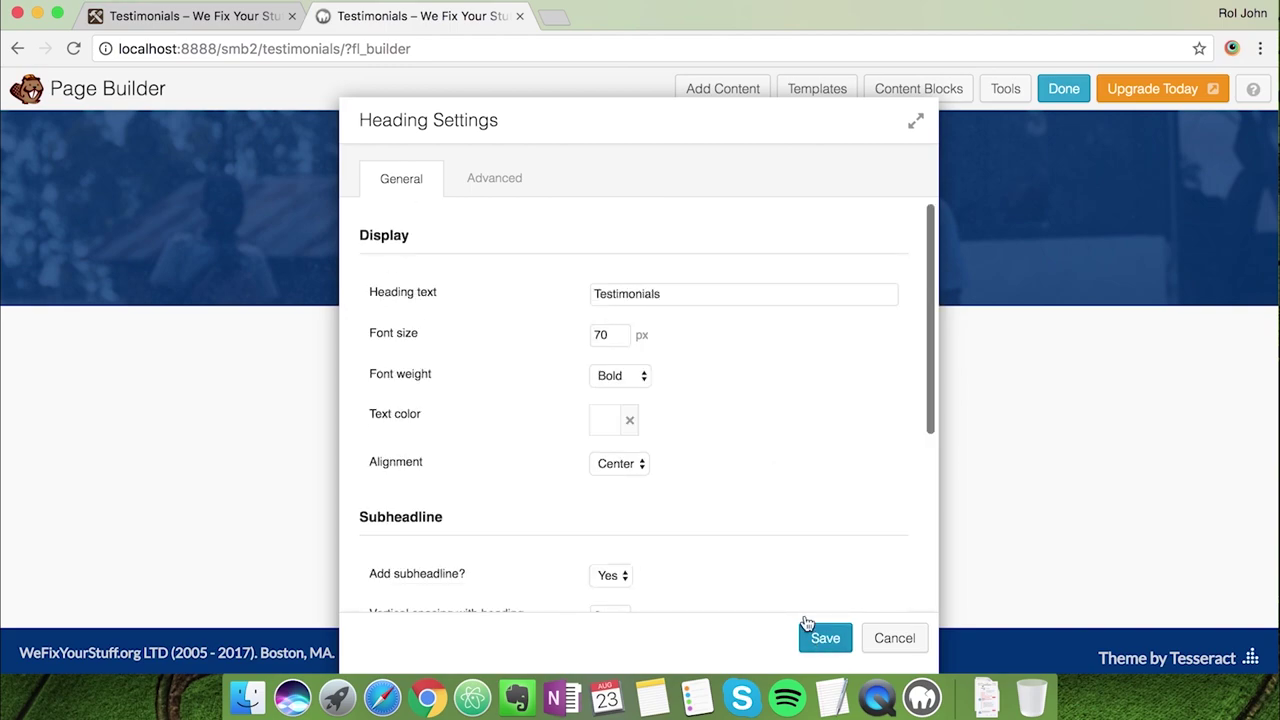
click(468, 192)
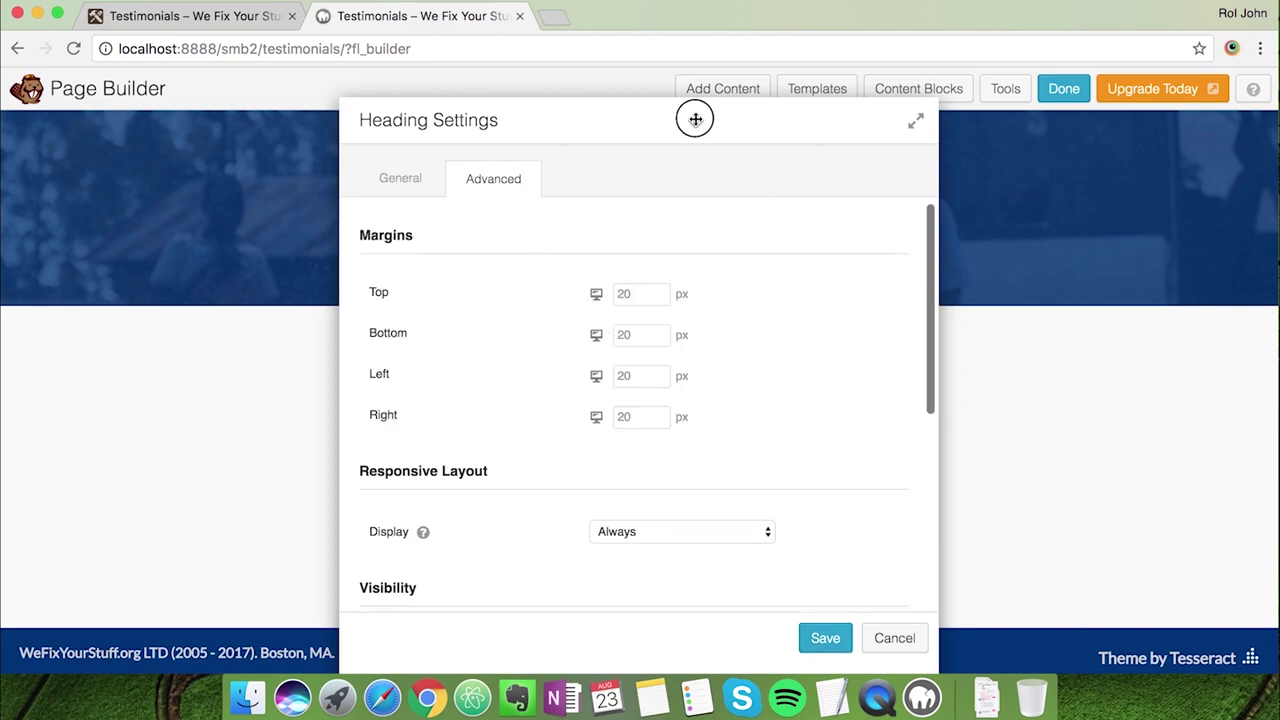
drag(695, 119, 1034, 111)
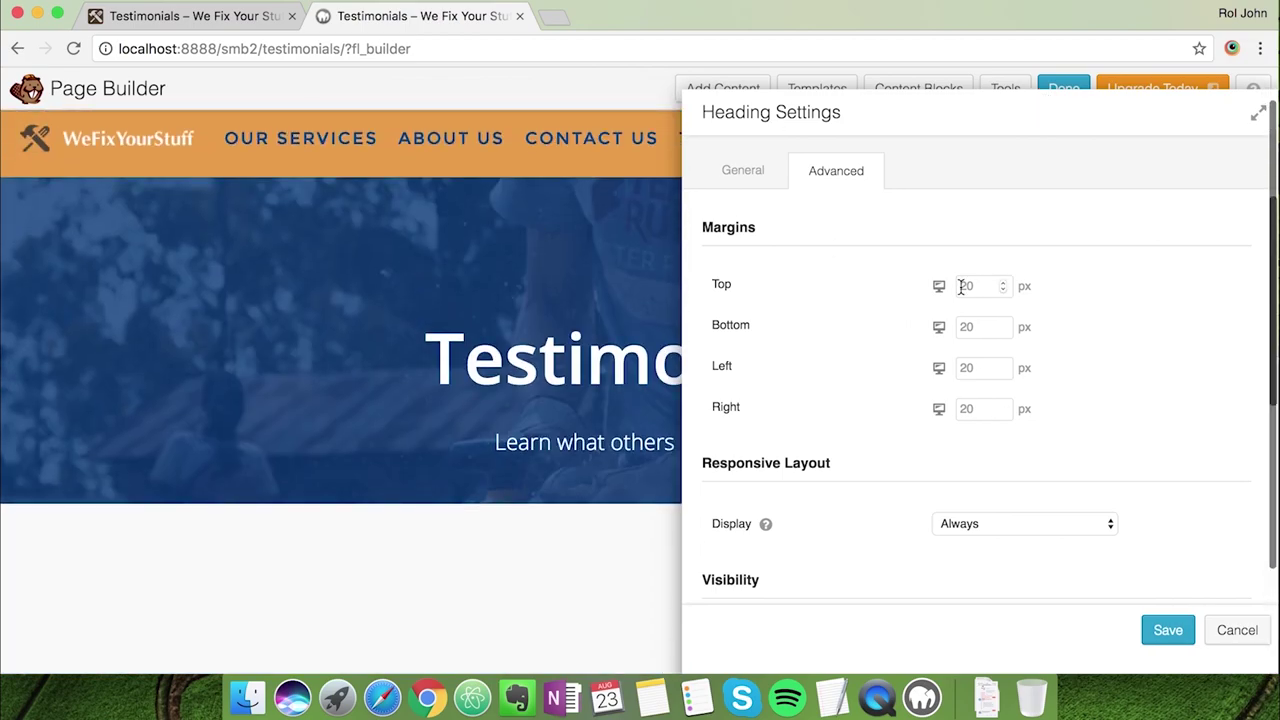
text(0)
key(Tab)
text(100)
click(1158, 626)
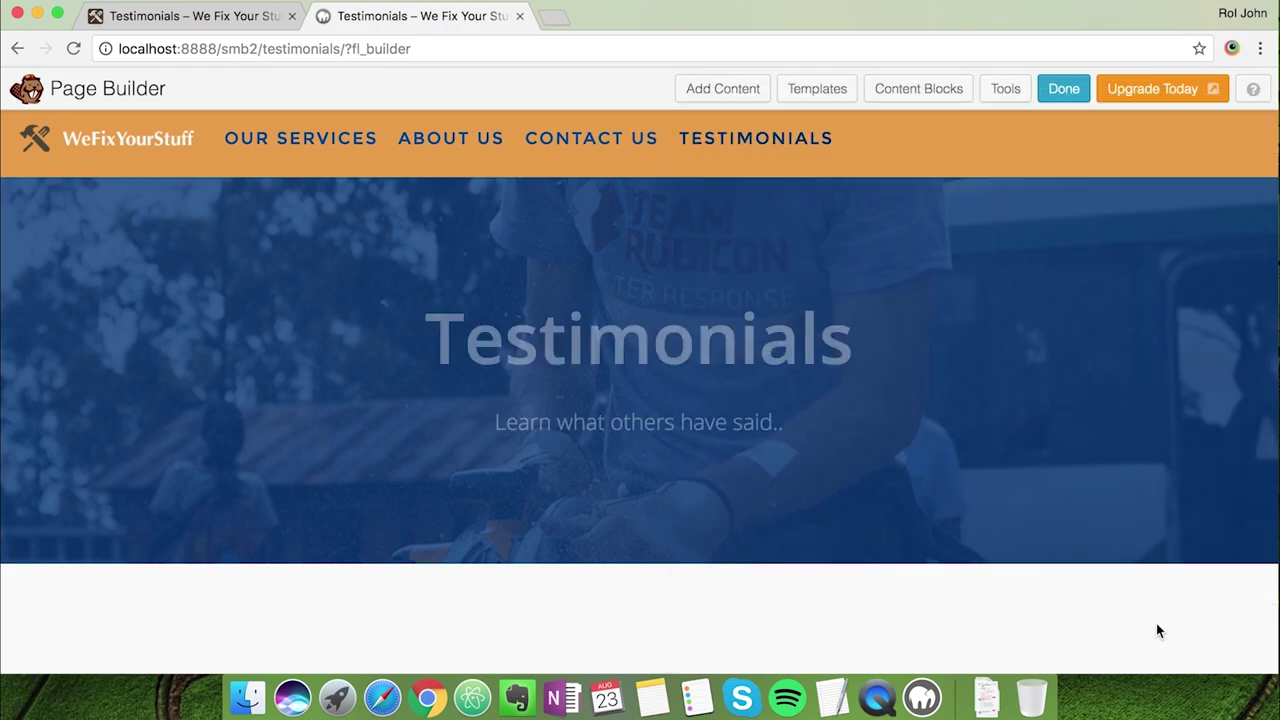
Insert the prebuilt Simple Quote content block below the hero and open its Row Settings
scroll(214, 603, down, 3)
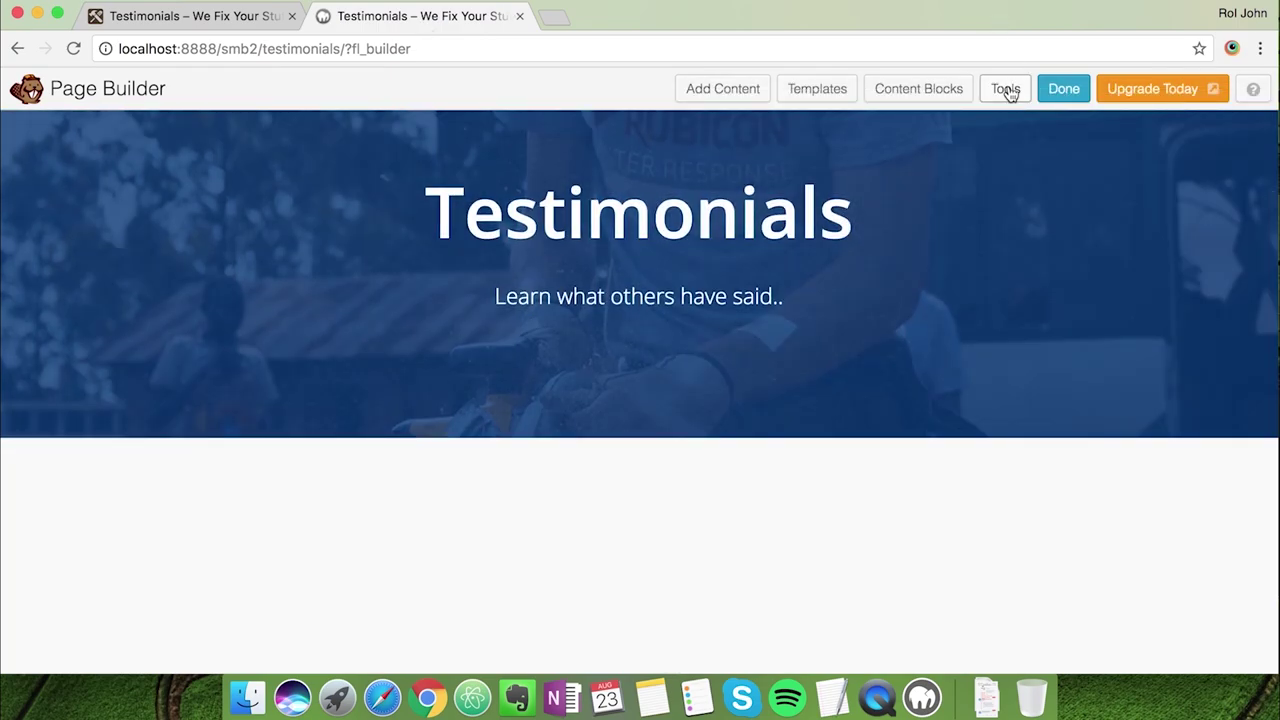
click(906, 90)
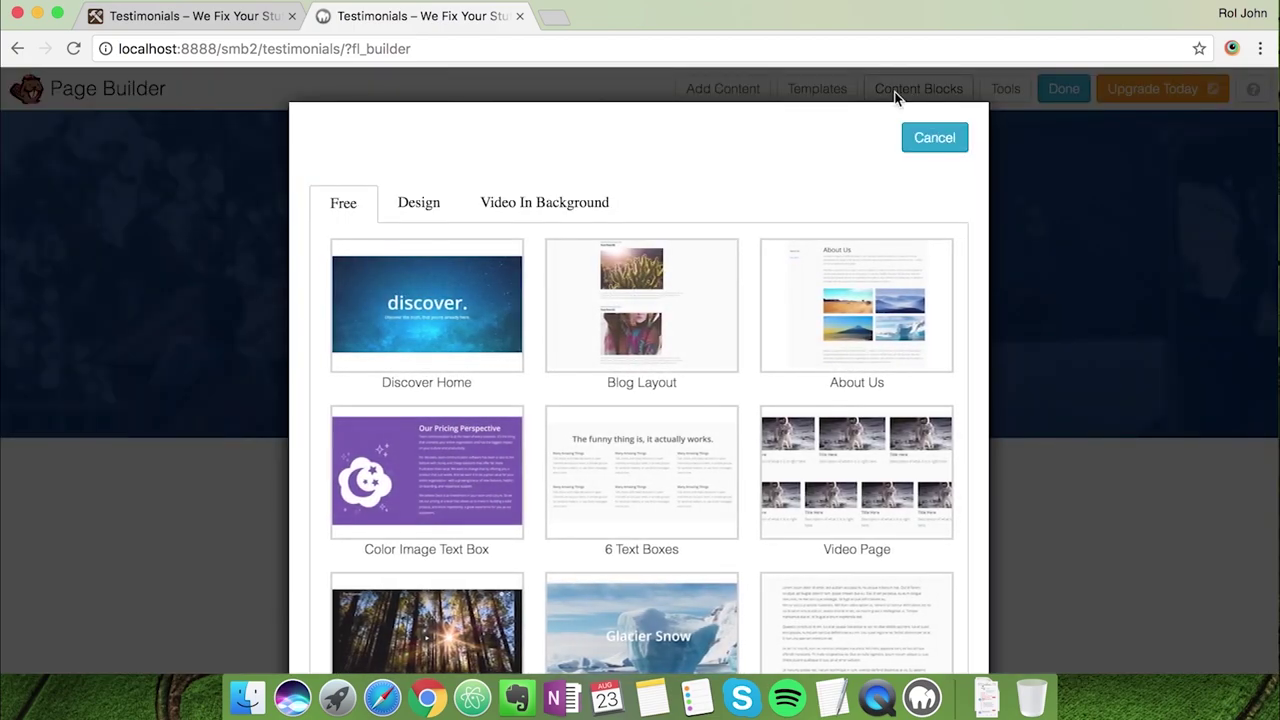
scroll(686, 380, down, 6)
scroll(690, 381, down, 15)
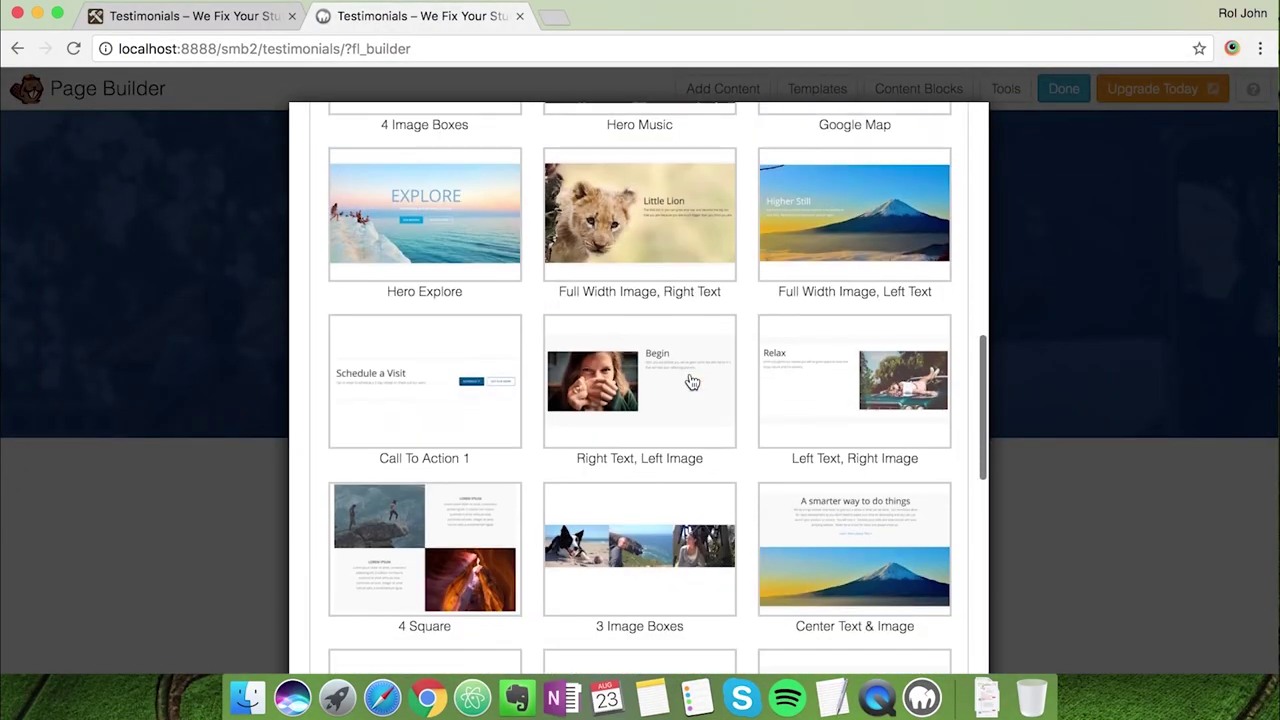
click(487, 370)
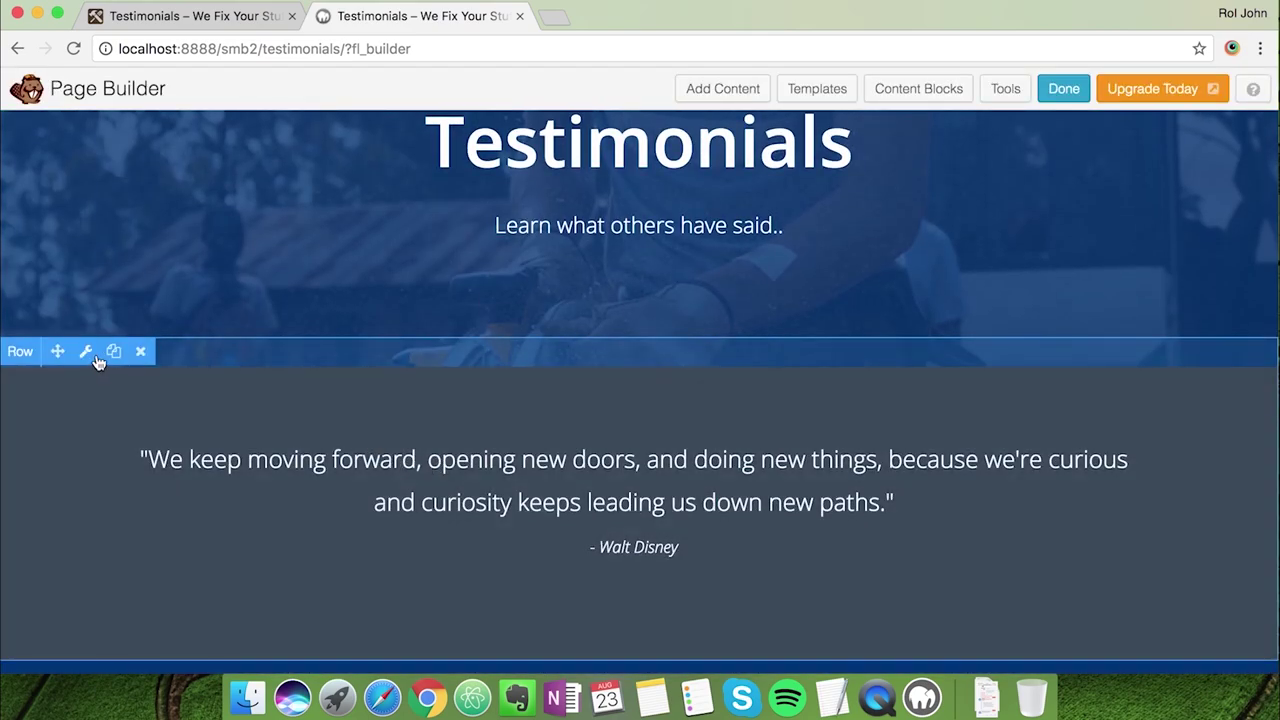
click(87, 353)
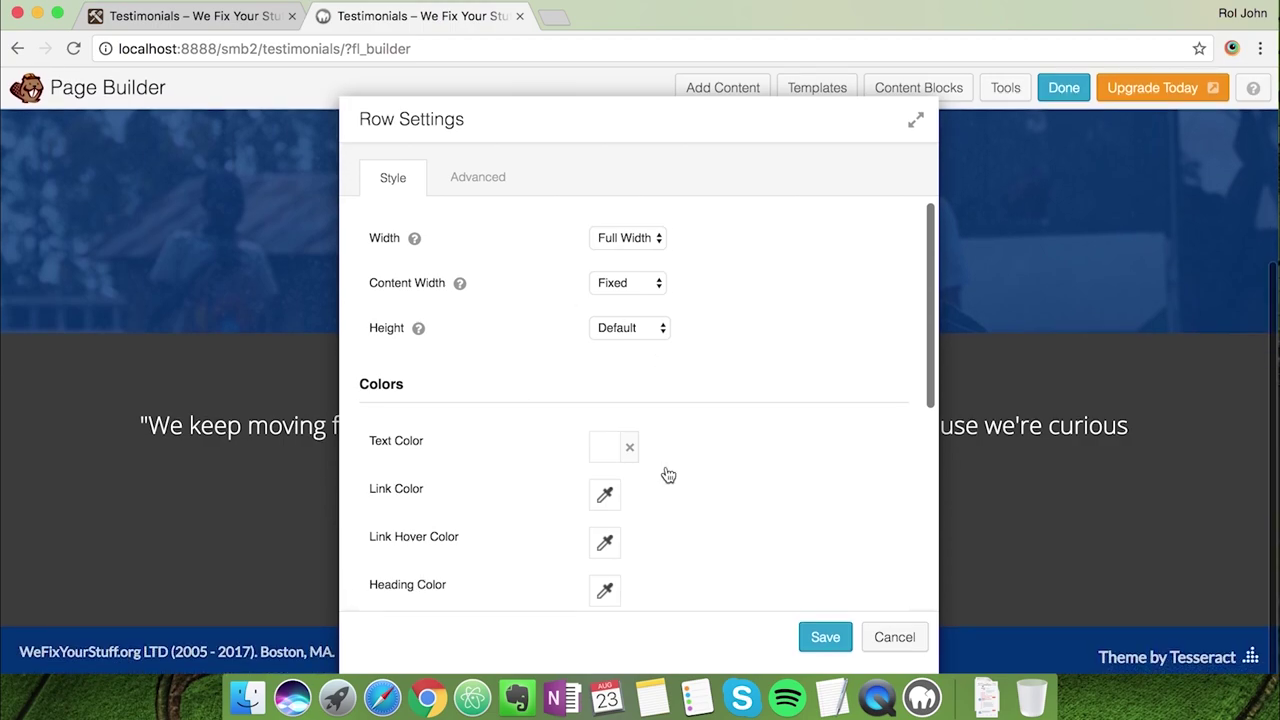
Set the quote row's text colour and change its background from 3b3b3b to ffffff, then save
click(606, 450)
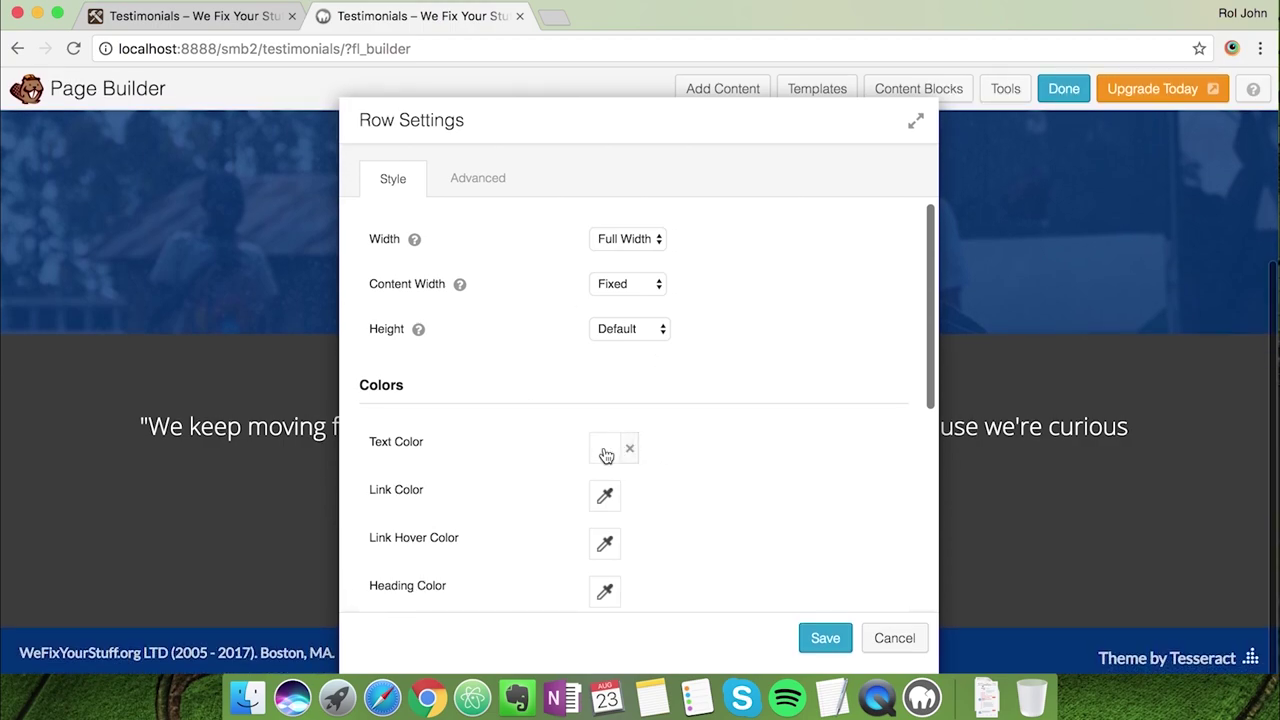
scroll(600, 406, down, 5)
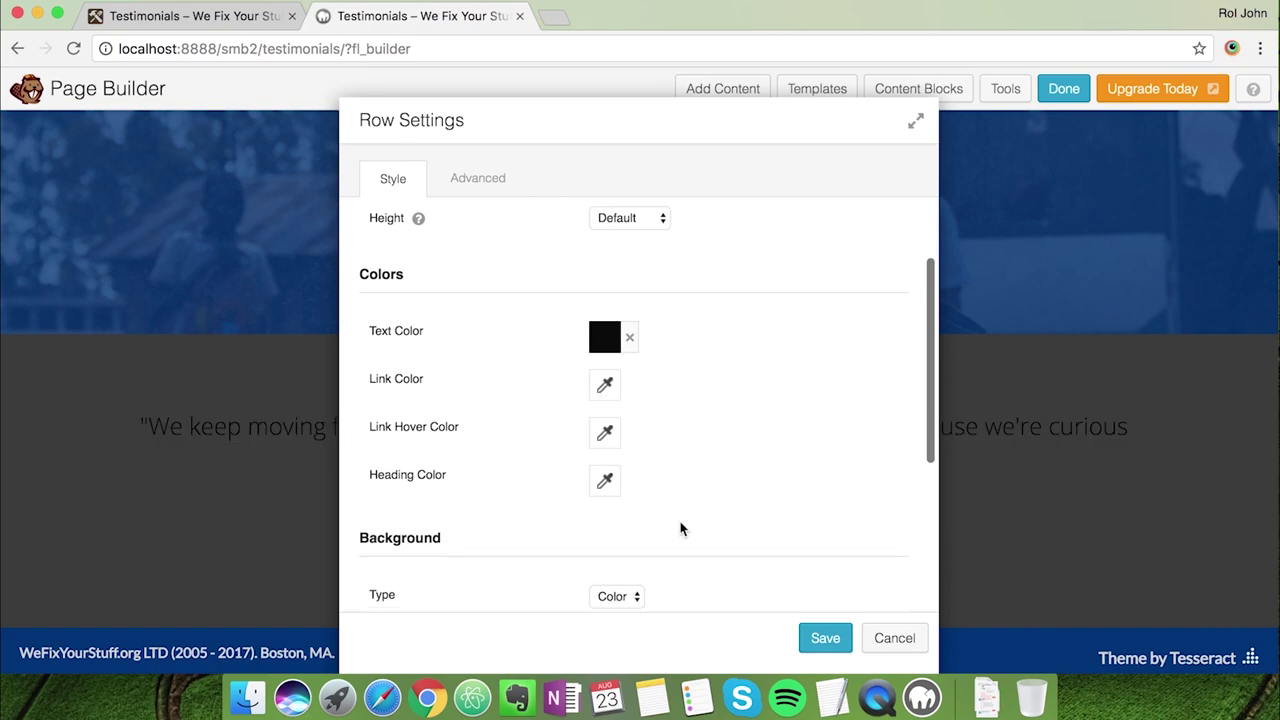
scroll(680, 528, down, 2)
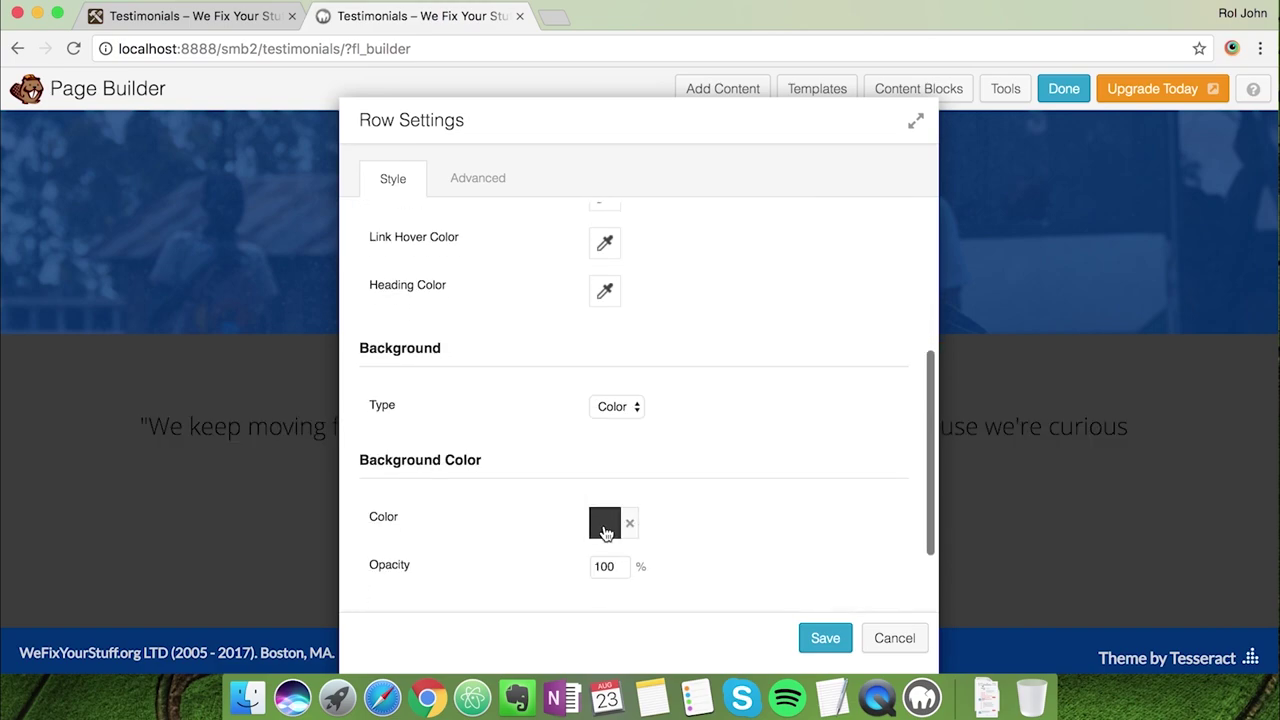
click(605, 523)
double_click(638, 220)
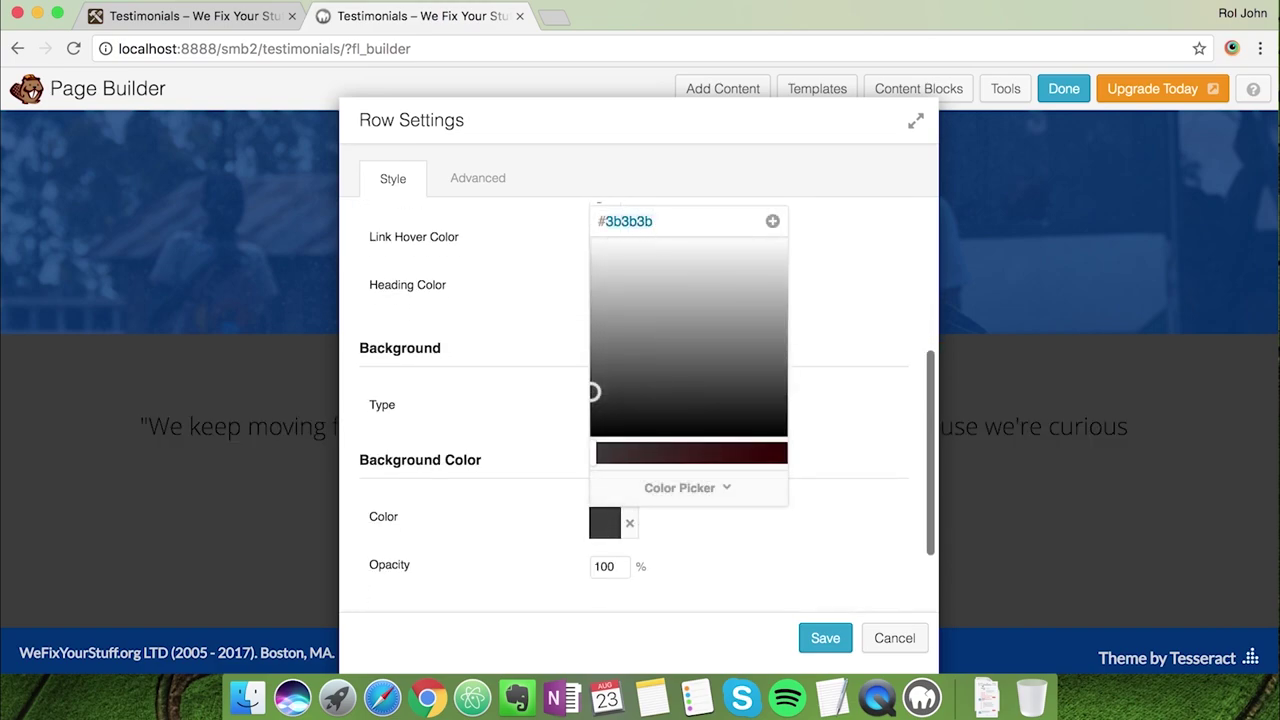
text(ffffff)
click(848, 387)
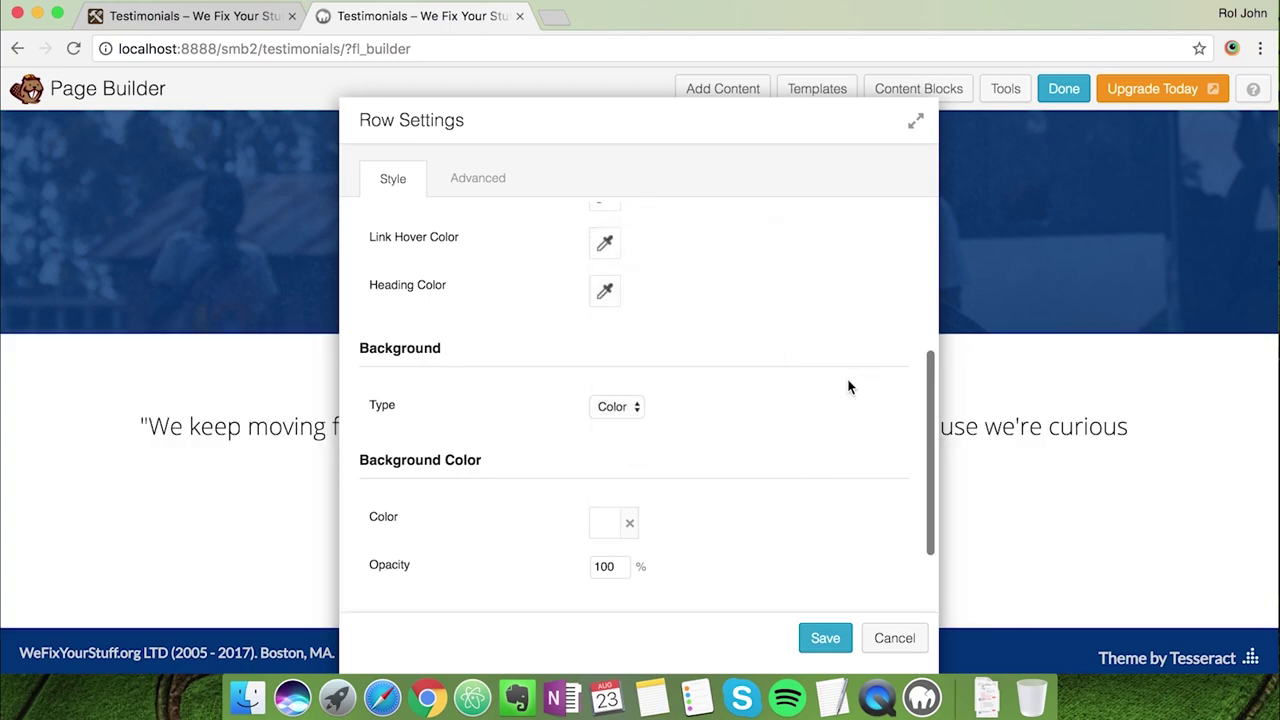
scroll(808, 492, up, 5)
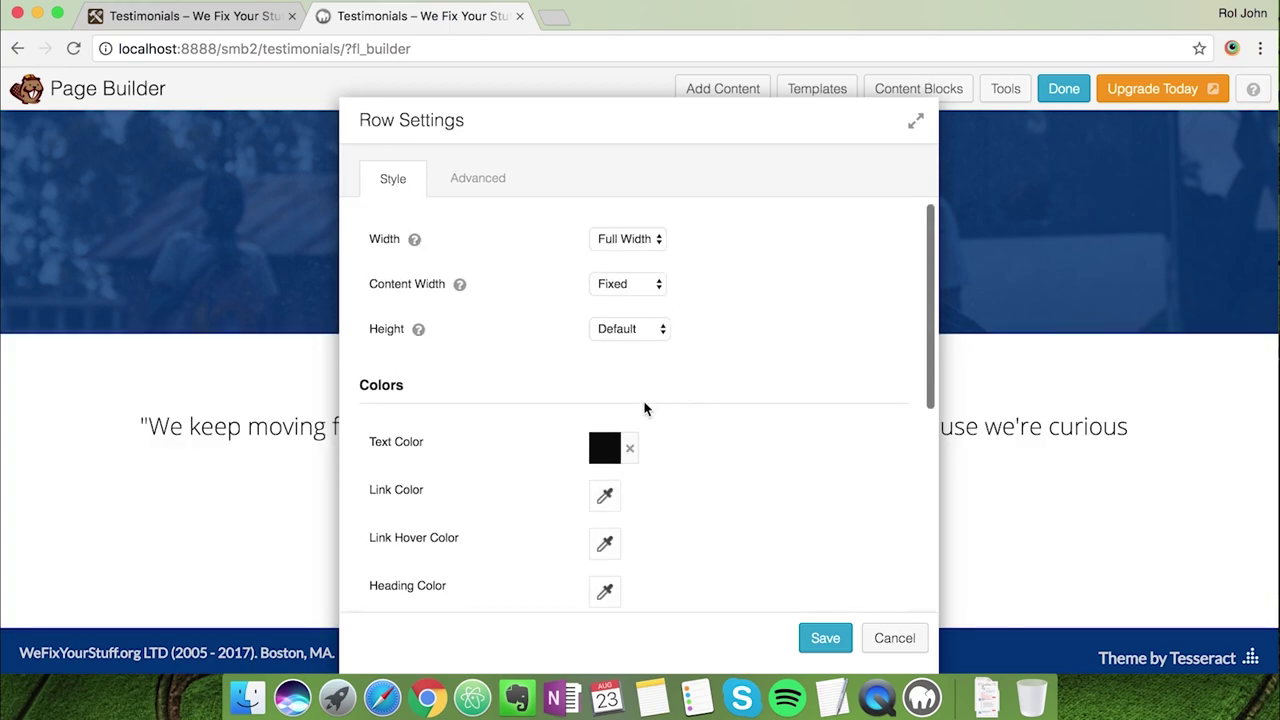
click(824, 638)
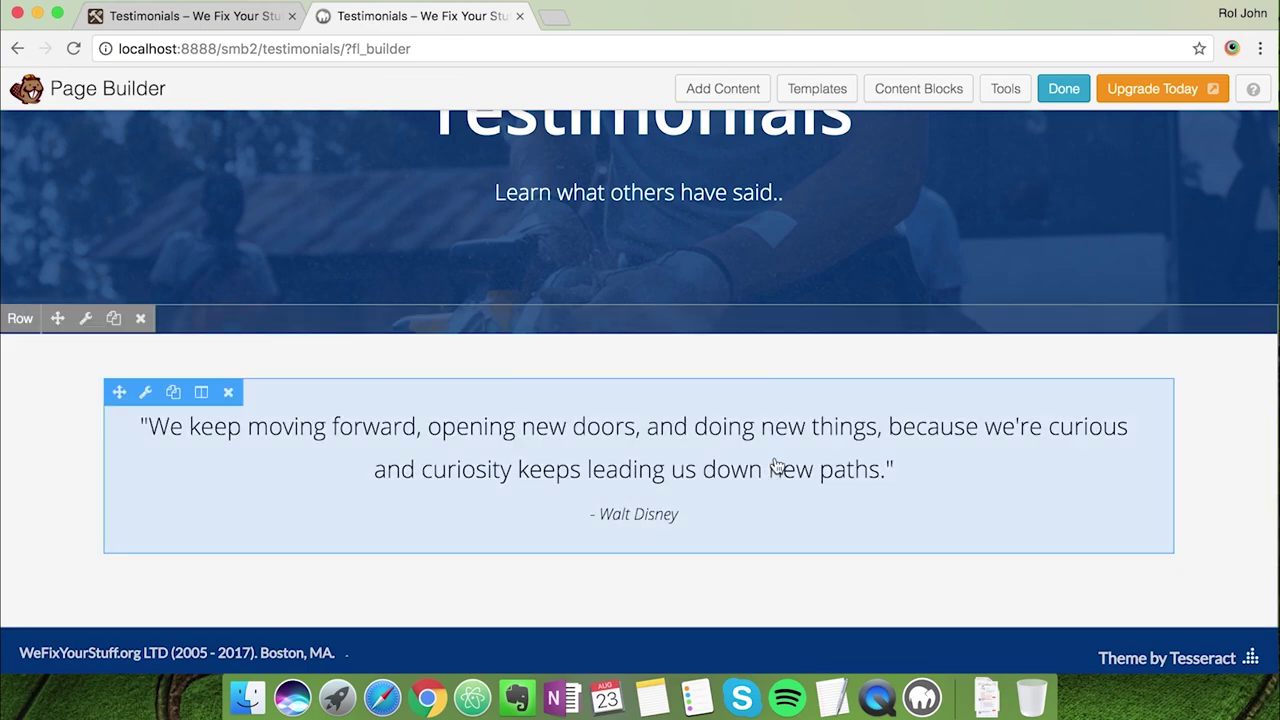
Replace the sample quote with the first testimonial copied from the live page
click(610, 445)
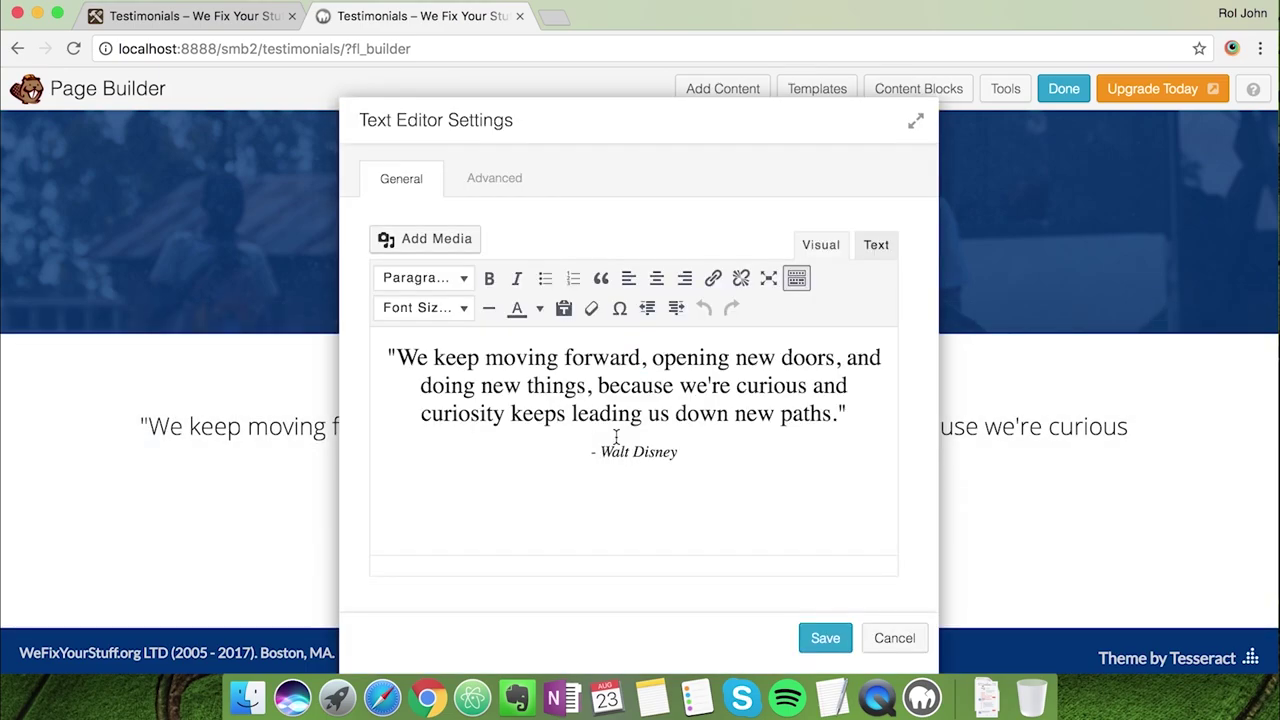
click(250, 29)
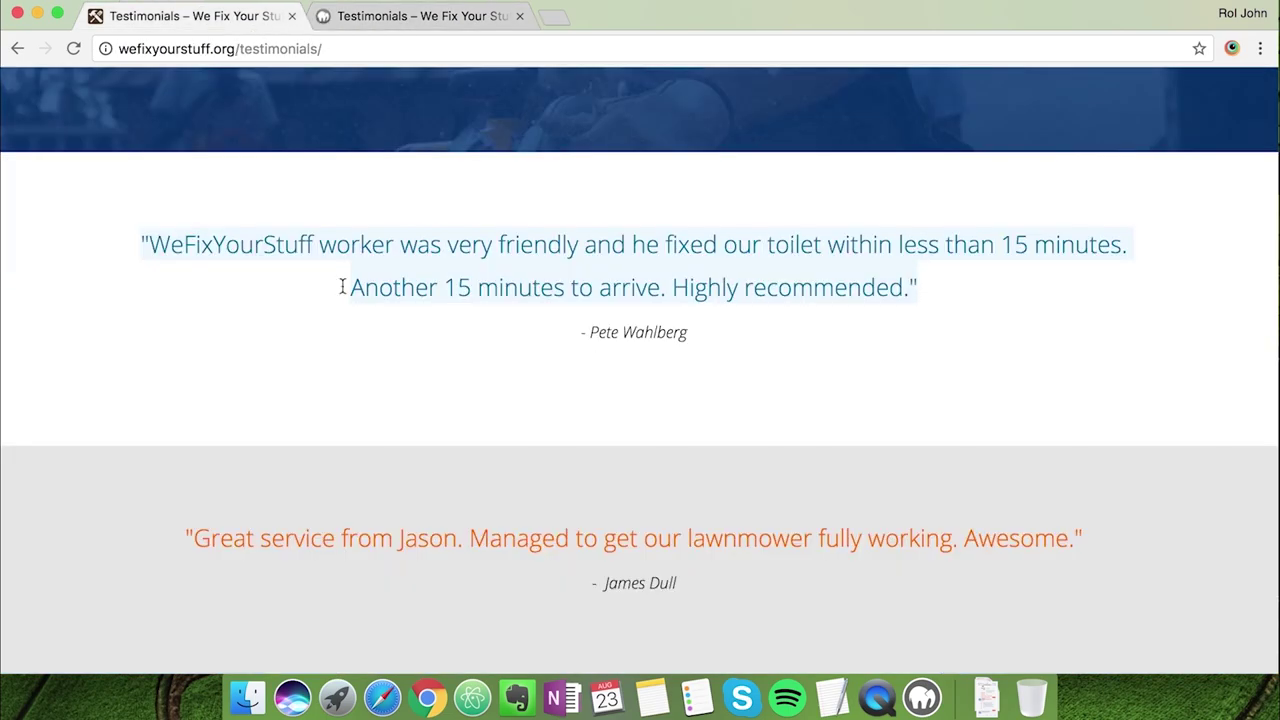
click(193, 248)
drag(146, 243, 912, 280)
key(super+c)
click(482, 20)
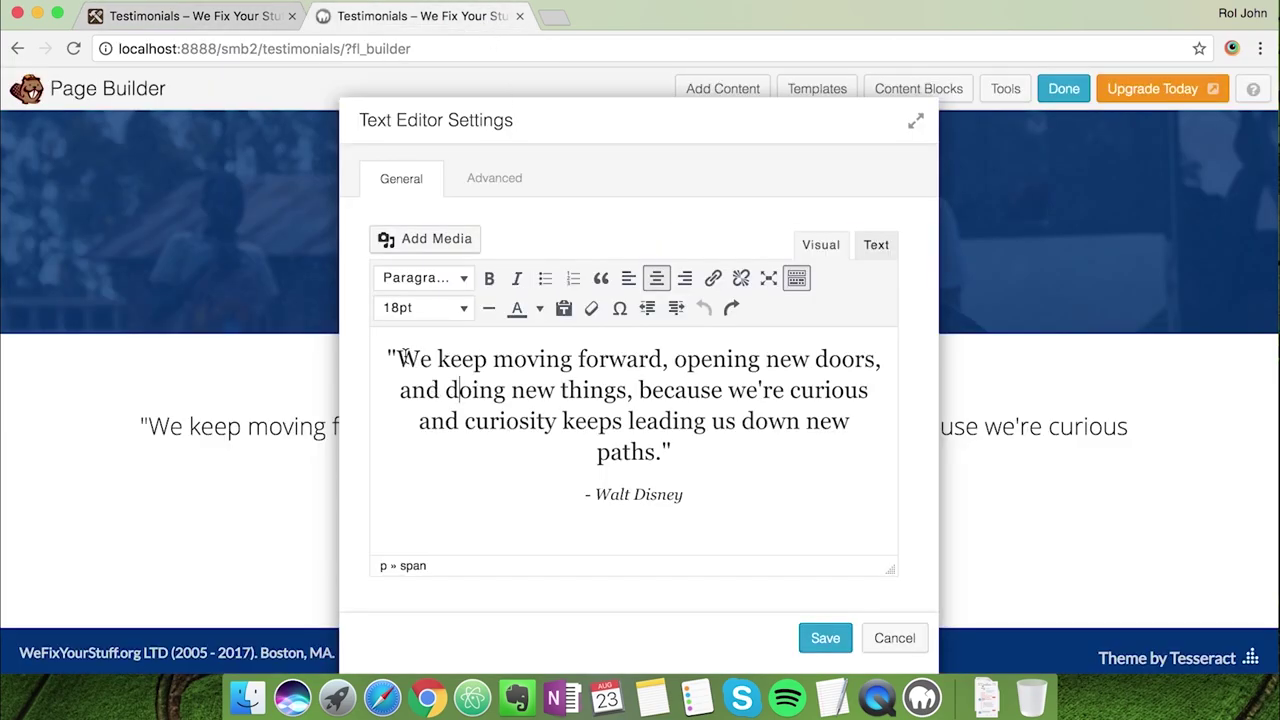
drag(398, 358, 666, 449)
key(super+v)
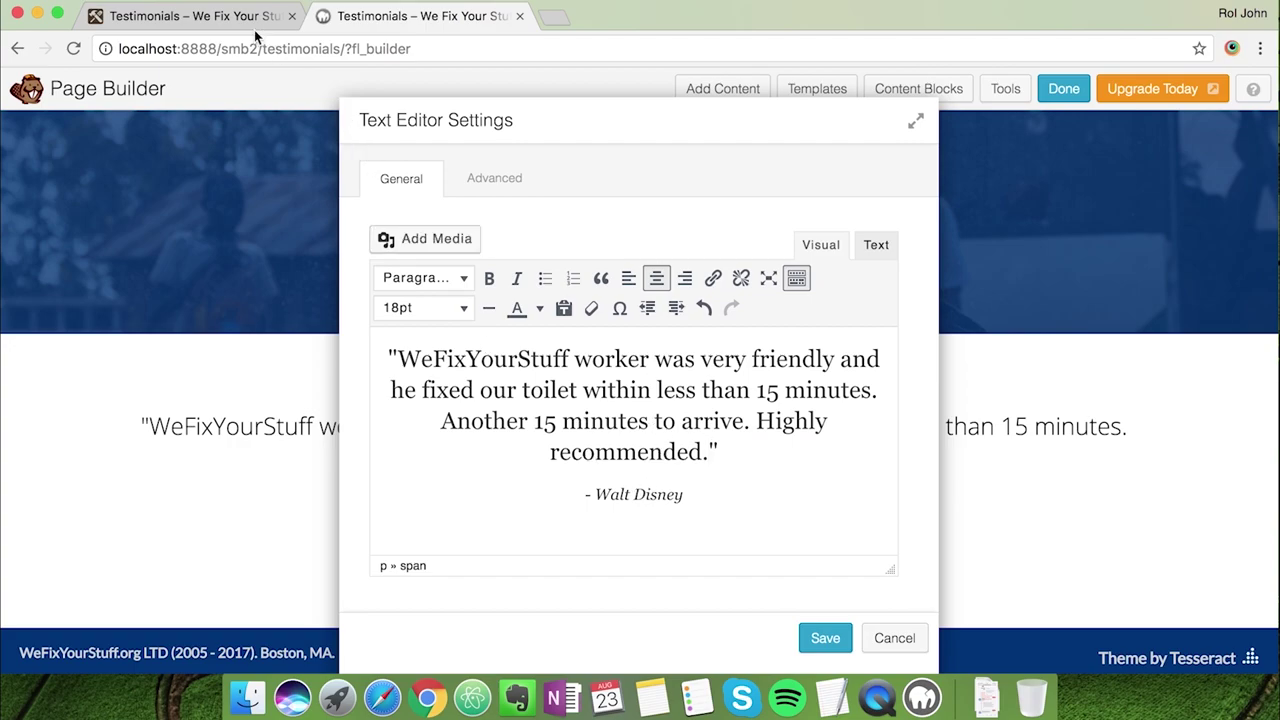
Replace the old attribution with the first testimonial's customer name from the live page
click(256, 20)
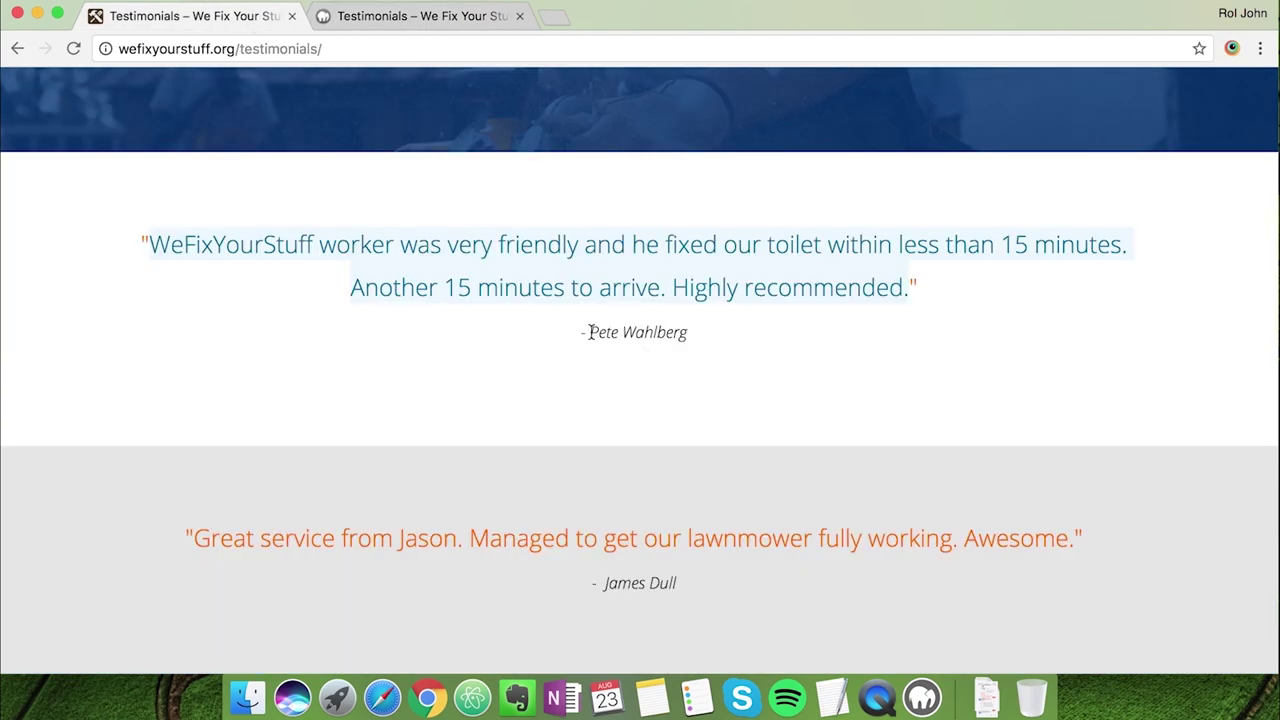
drag(589, 332, 686, 332)
key(super+c)
click(486, 16)
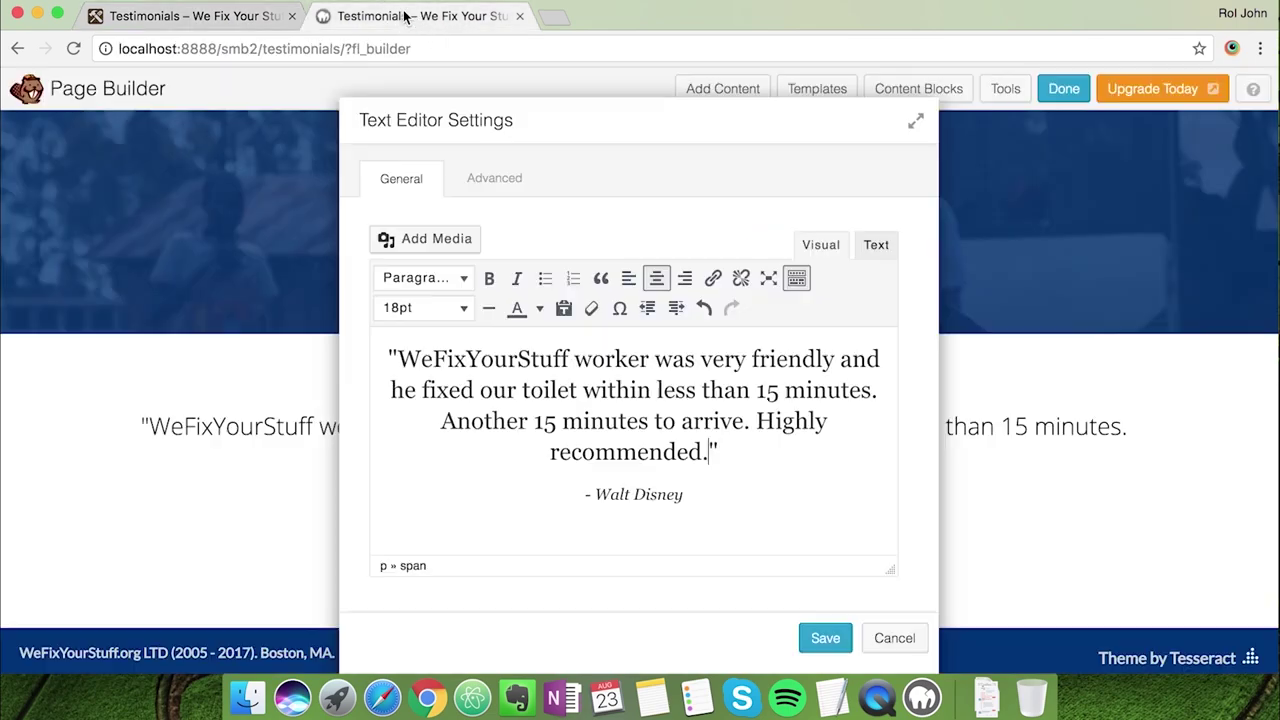
click(683, 494)
drag(683, 494, 590, 494)
key(super+v)
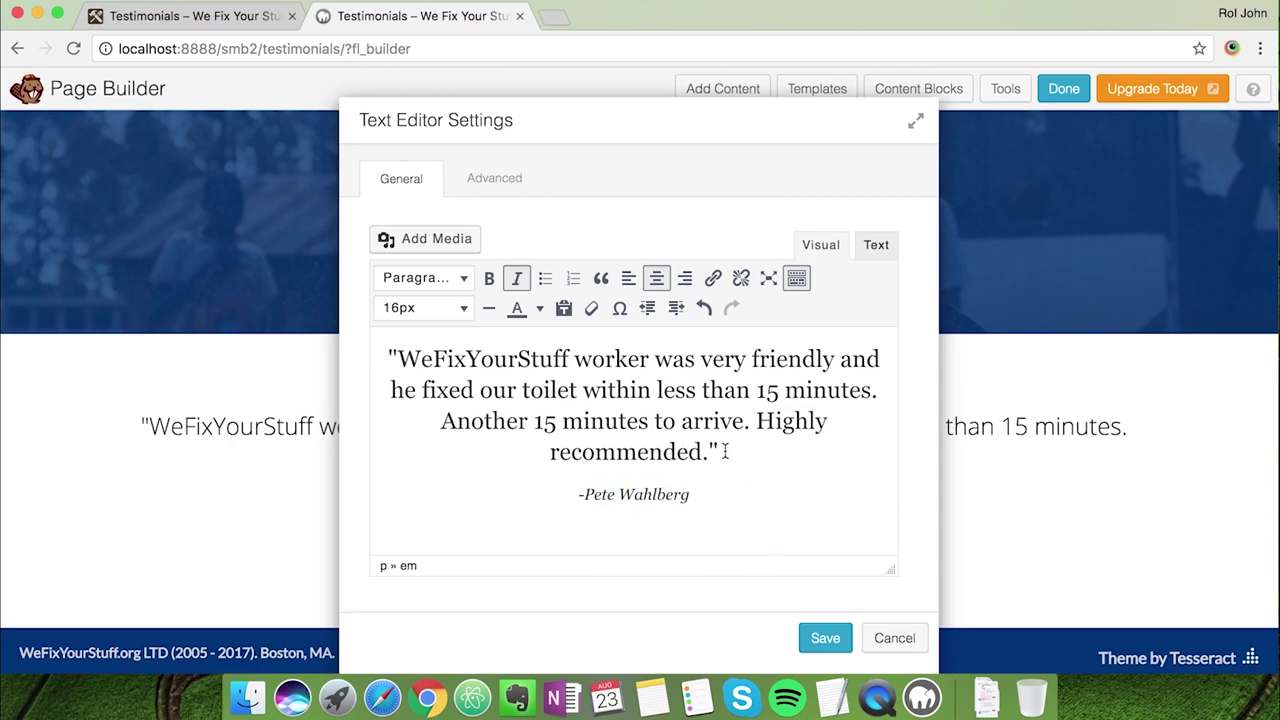
Colour the whole testimonial quote orange and save the text module
drag(726, 452, 376, 330)
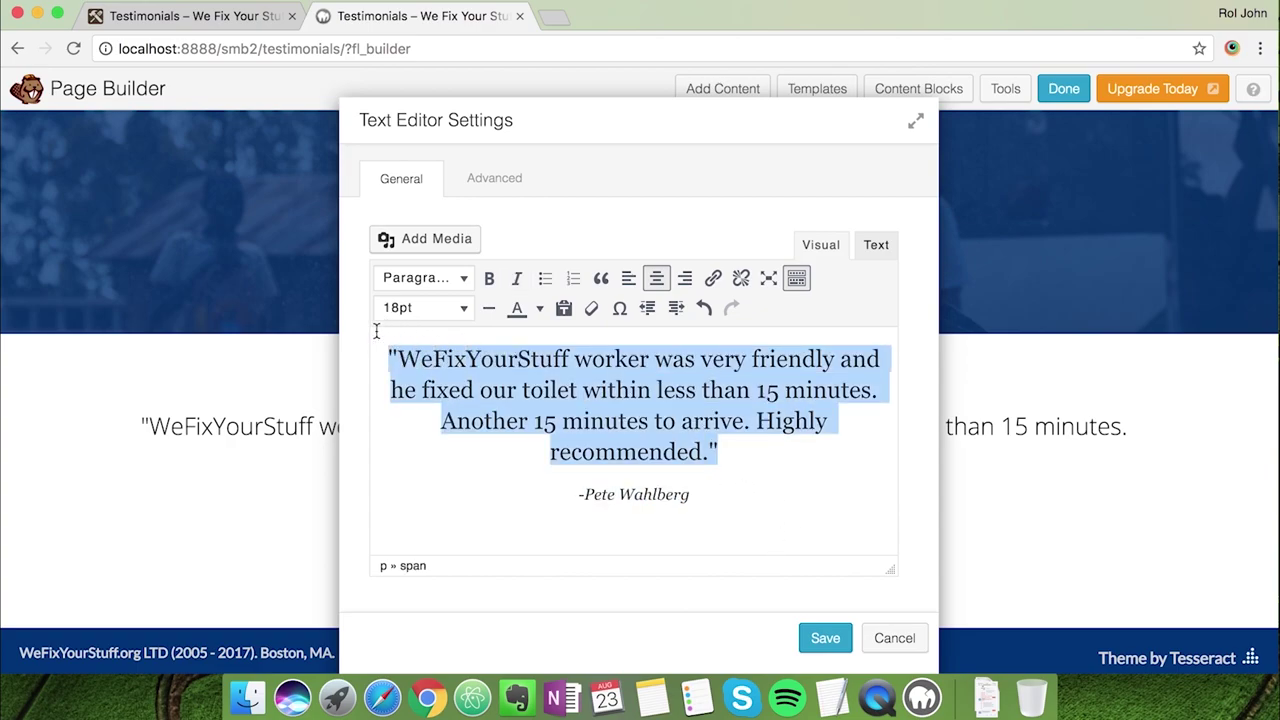
click(539, 308)
click(539, 362)
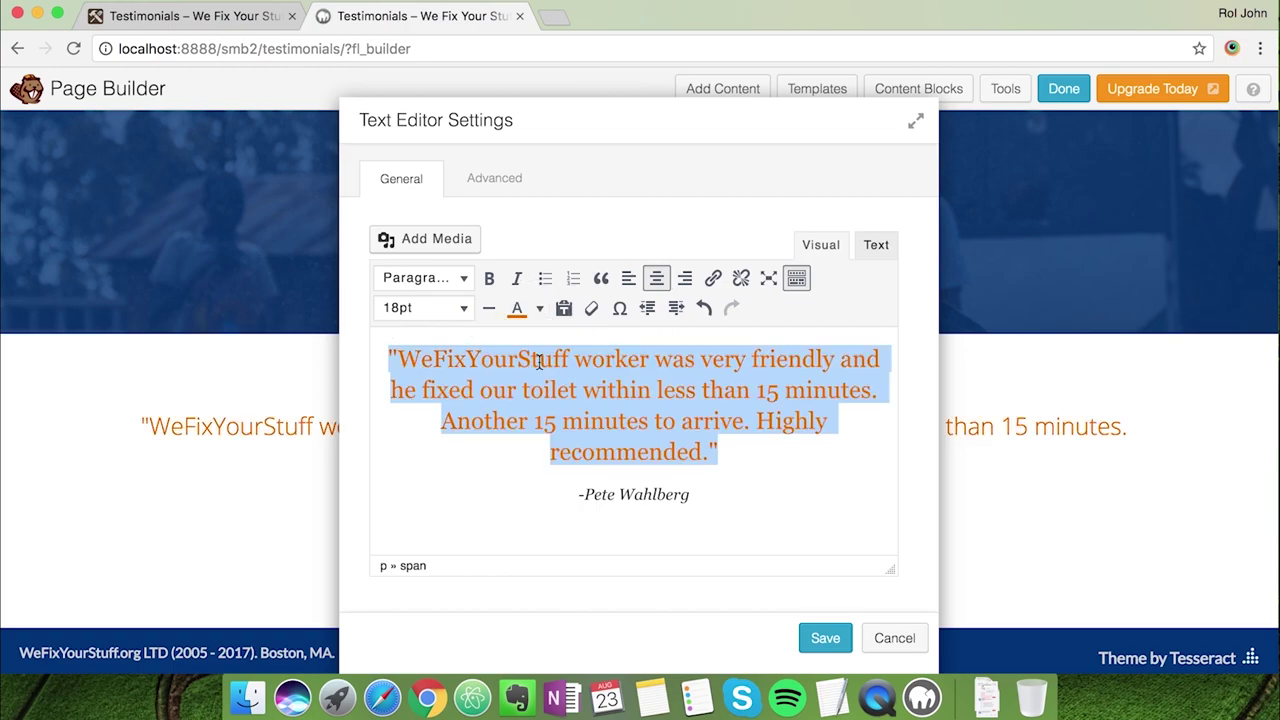
click(724, 501)
click(821, 638)
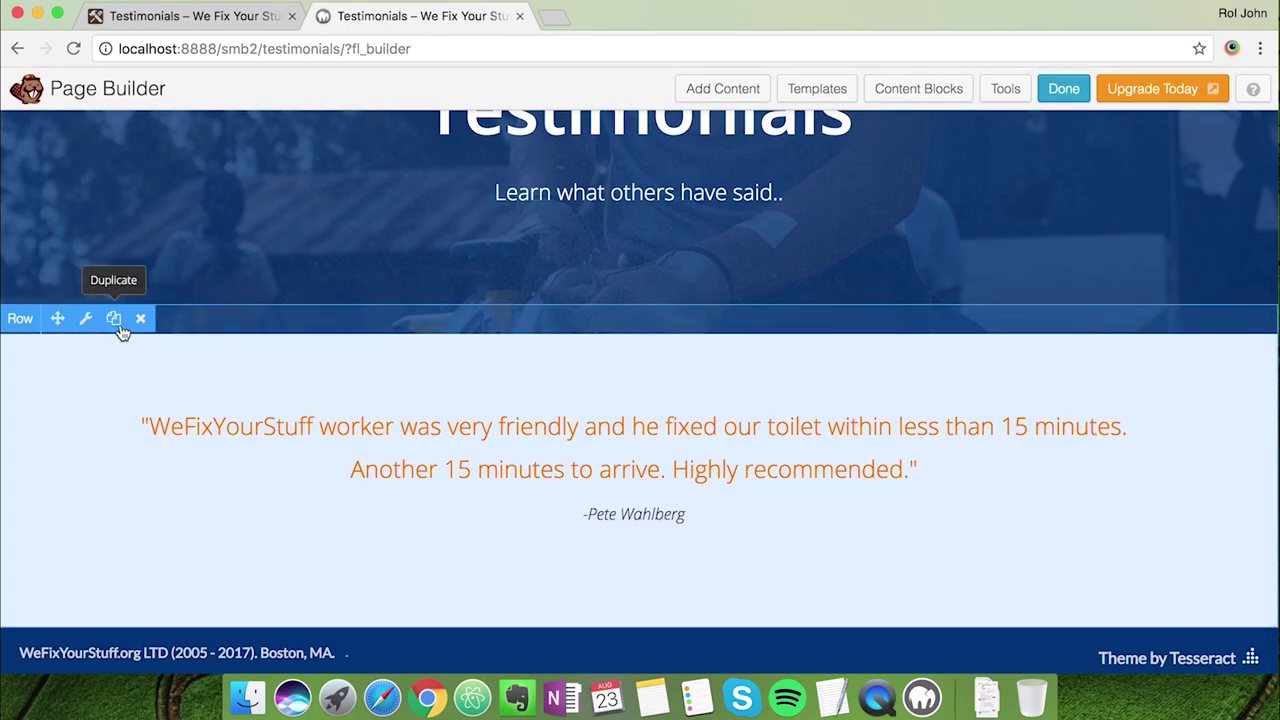
Duplicate the testimonial row, then copy the lawnmower quote from the live site
click(118, 328)
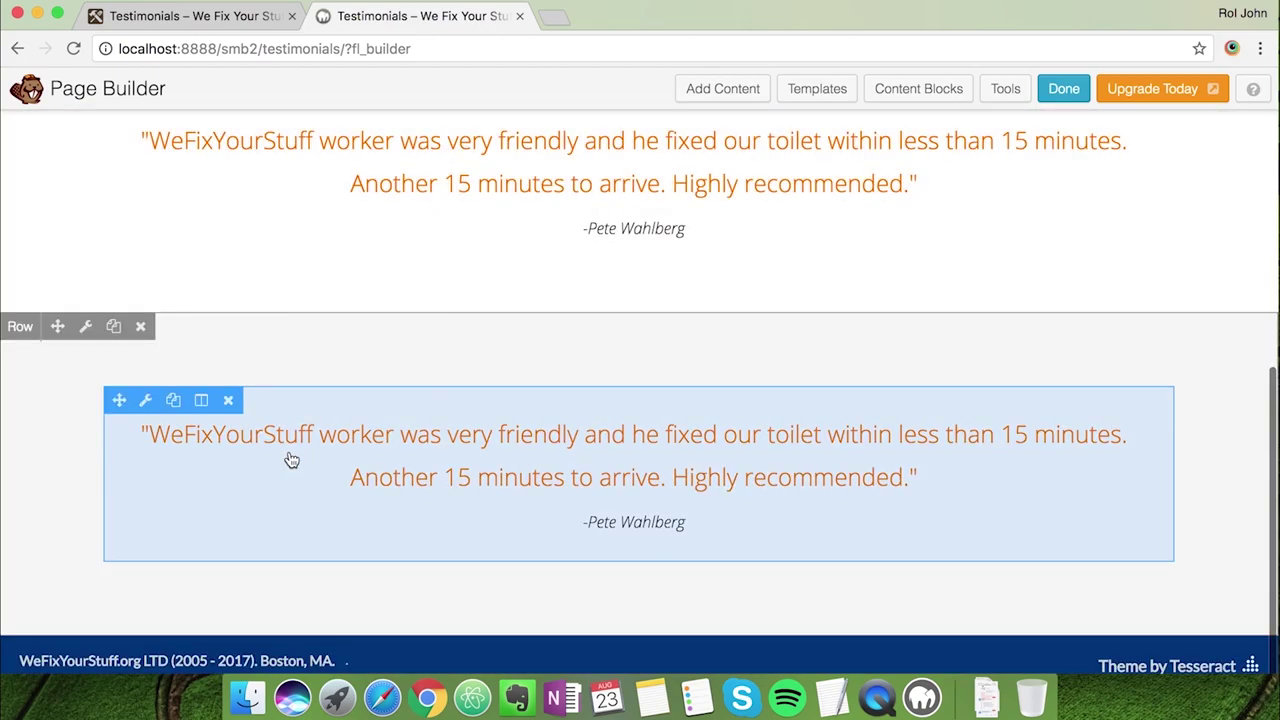
click(205, 18)
scroll(364, 398, down, 1)
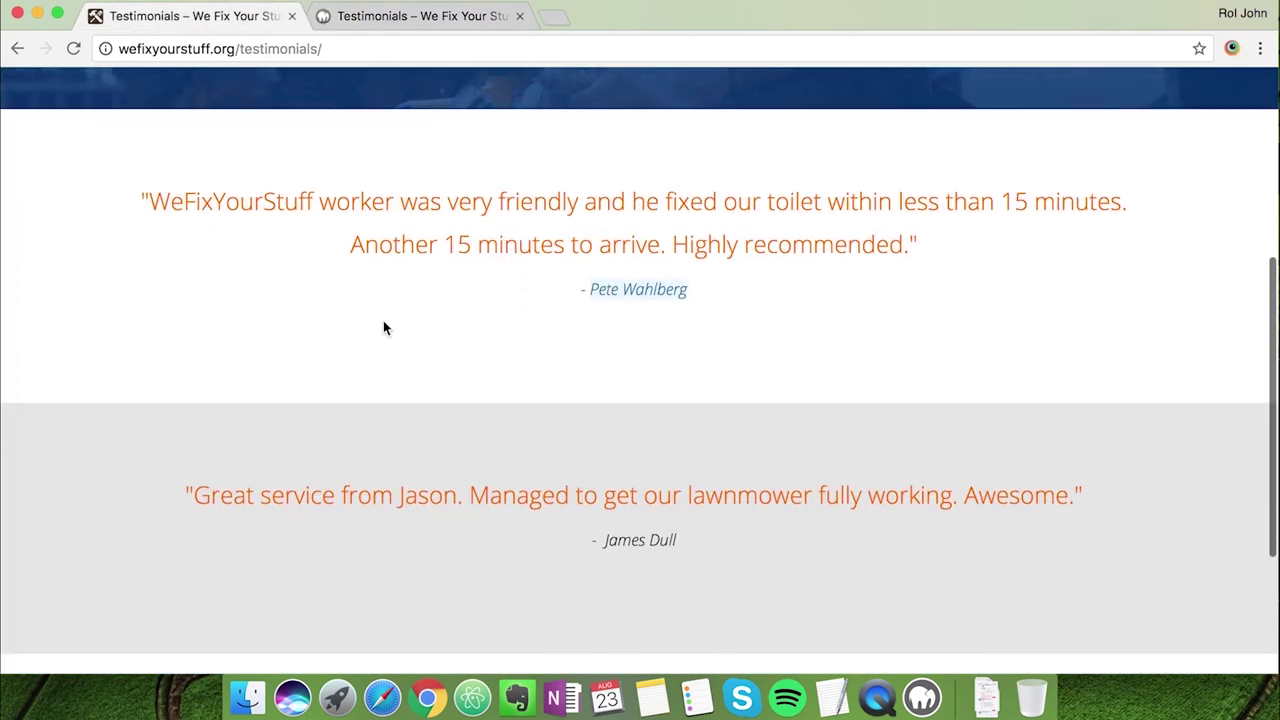
scroll(363, 531, down, 5)
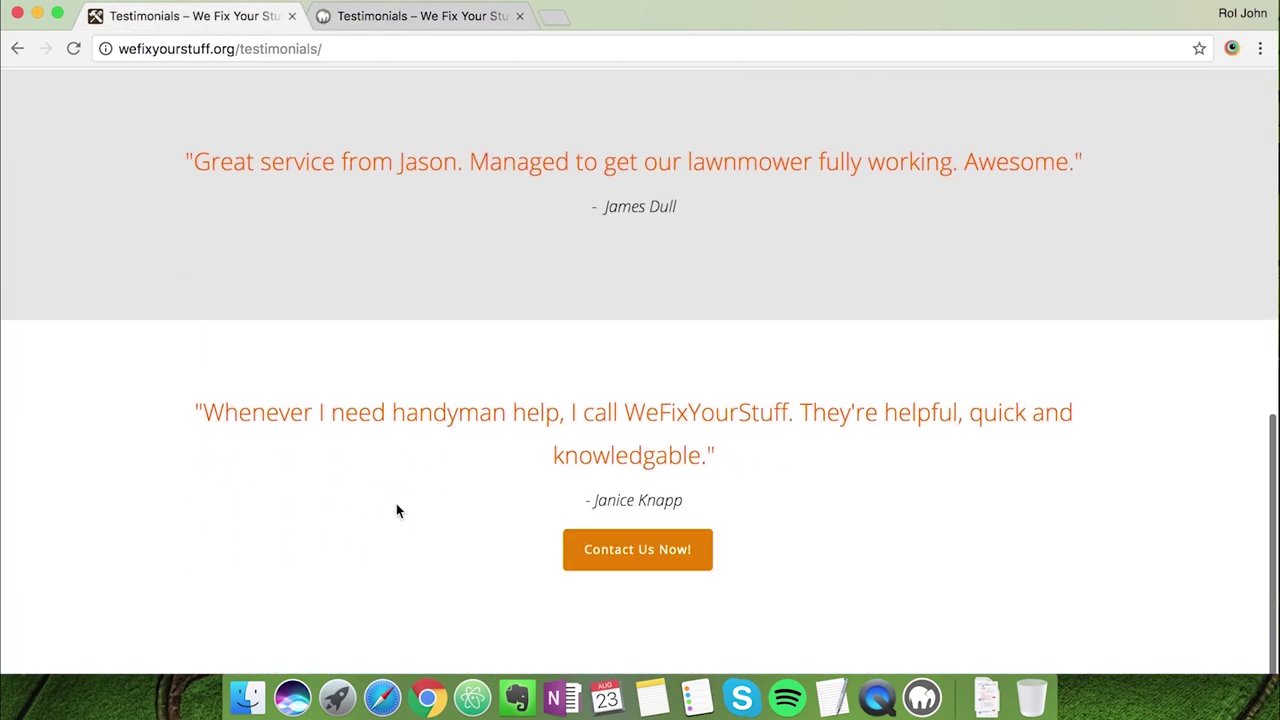
scroll(396, 505, up, 3)
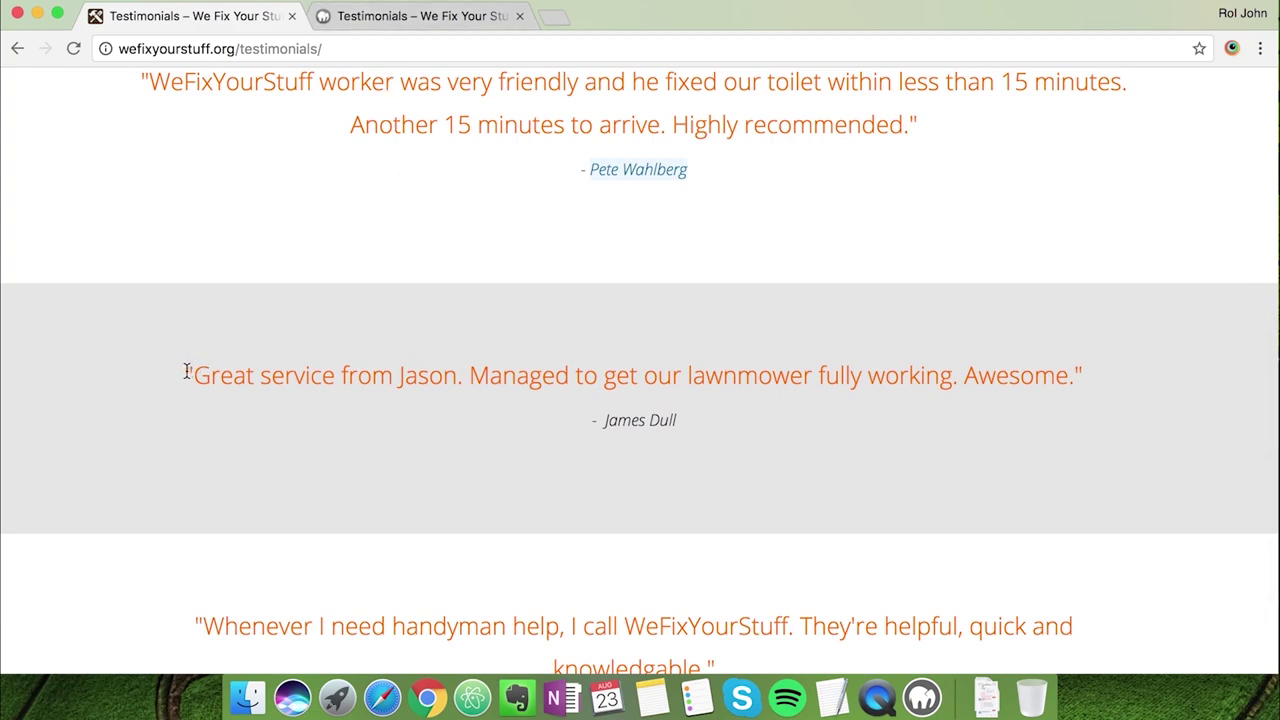
drag(185, 372, 938, 378)
drag(1078, 376, 618, 377)
drag(194, 379, 1033, 373)
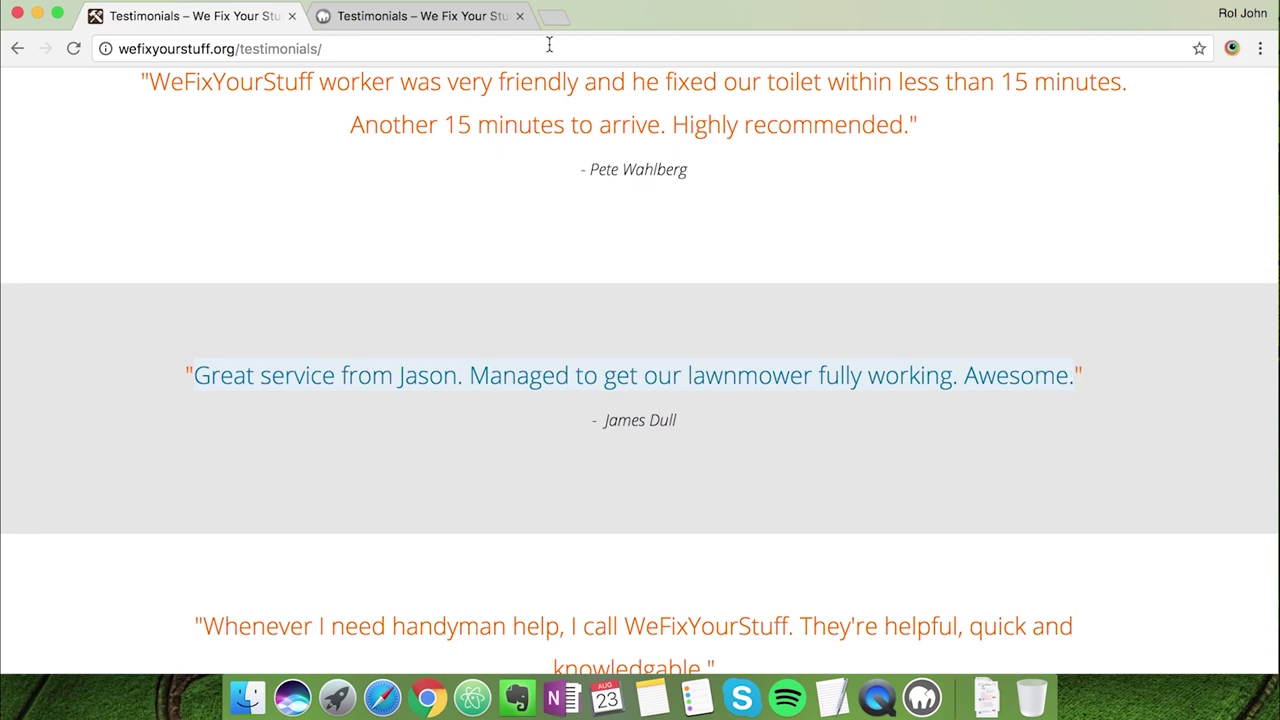
click(495, 20)
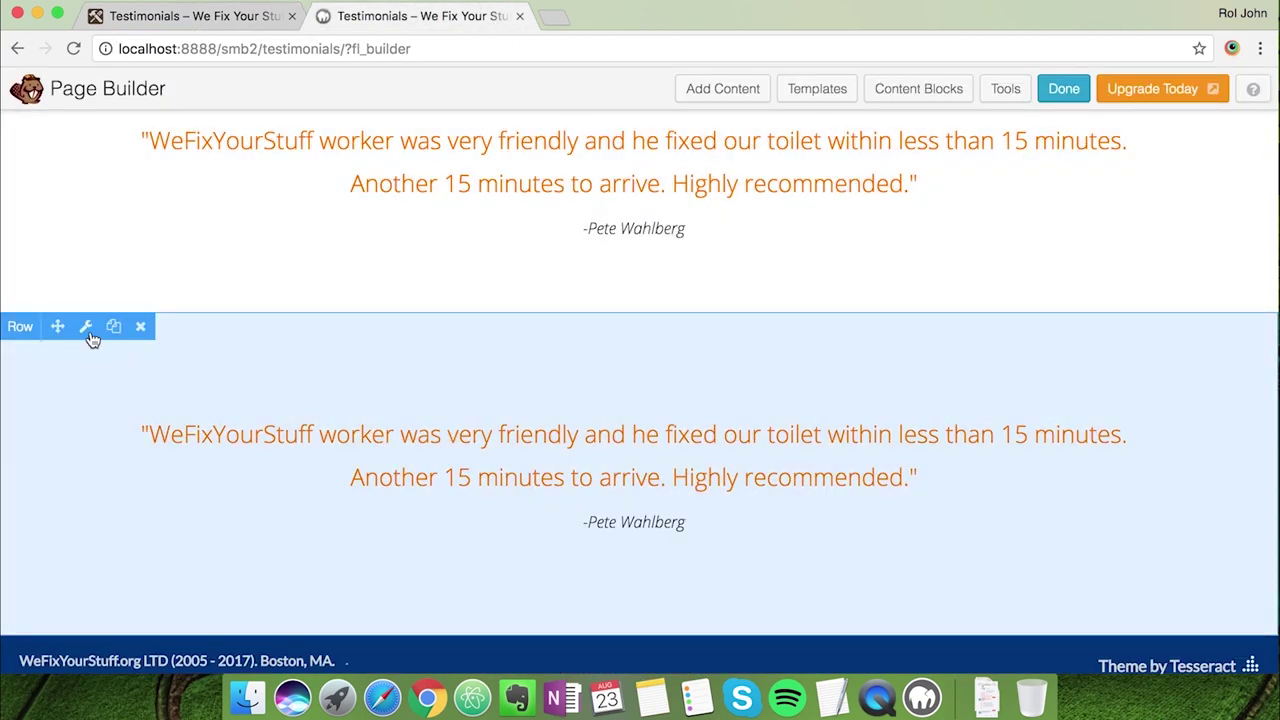
Set the duplicated row's background colour to #e5e5e5 and save
click(87, 331)
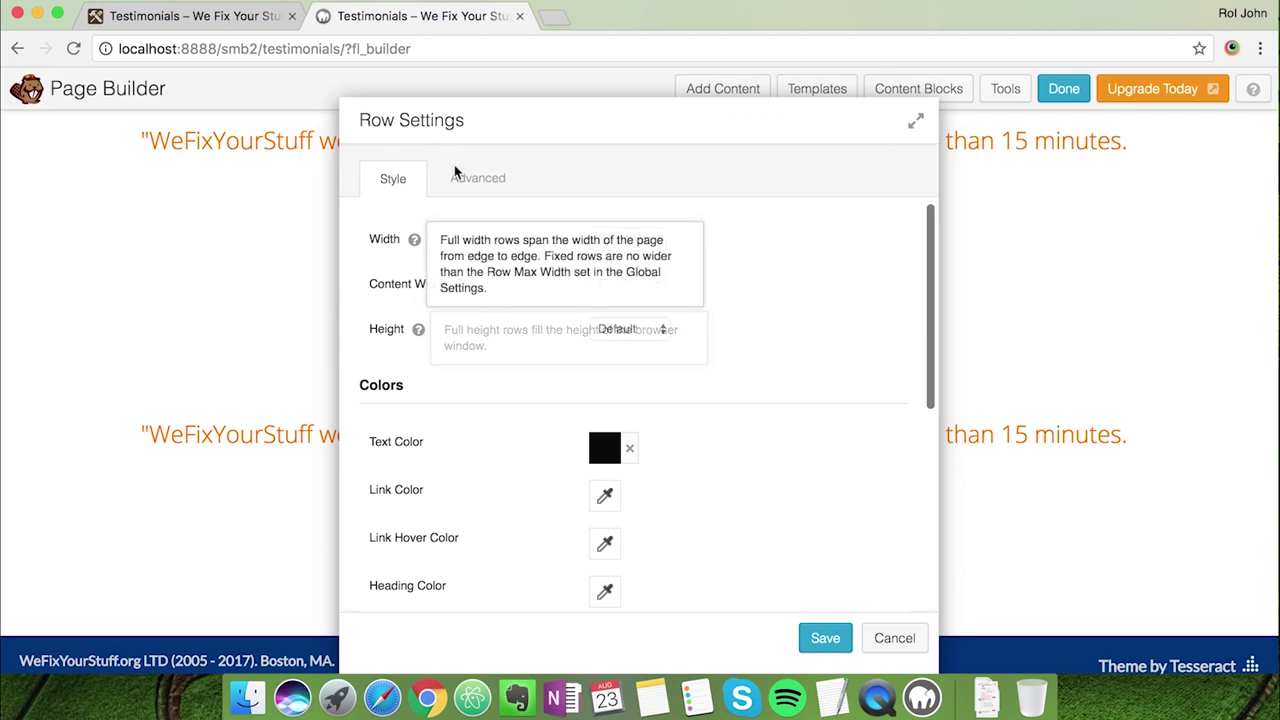
scroll(496, 335, down, 5)
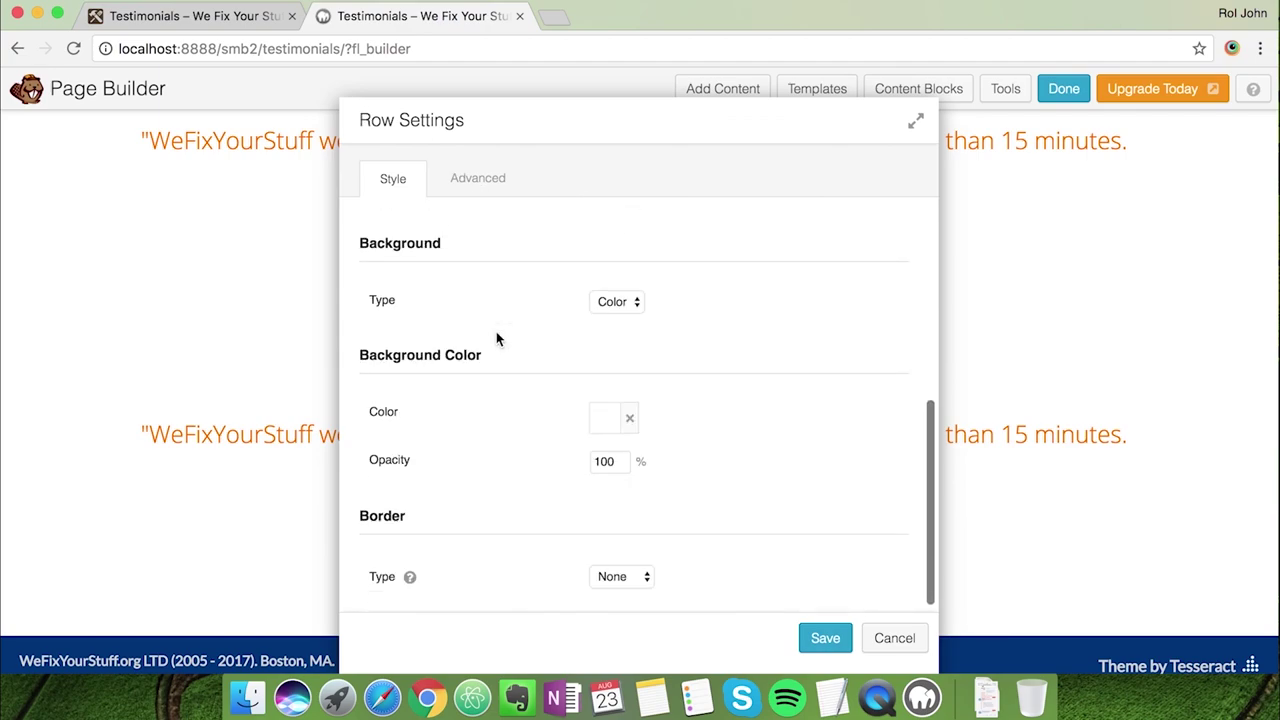
click(600, 418)
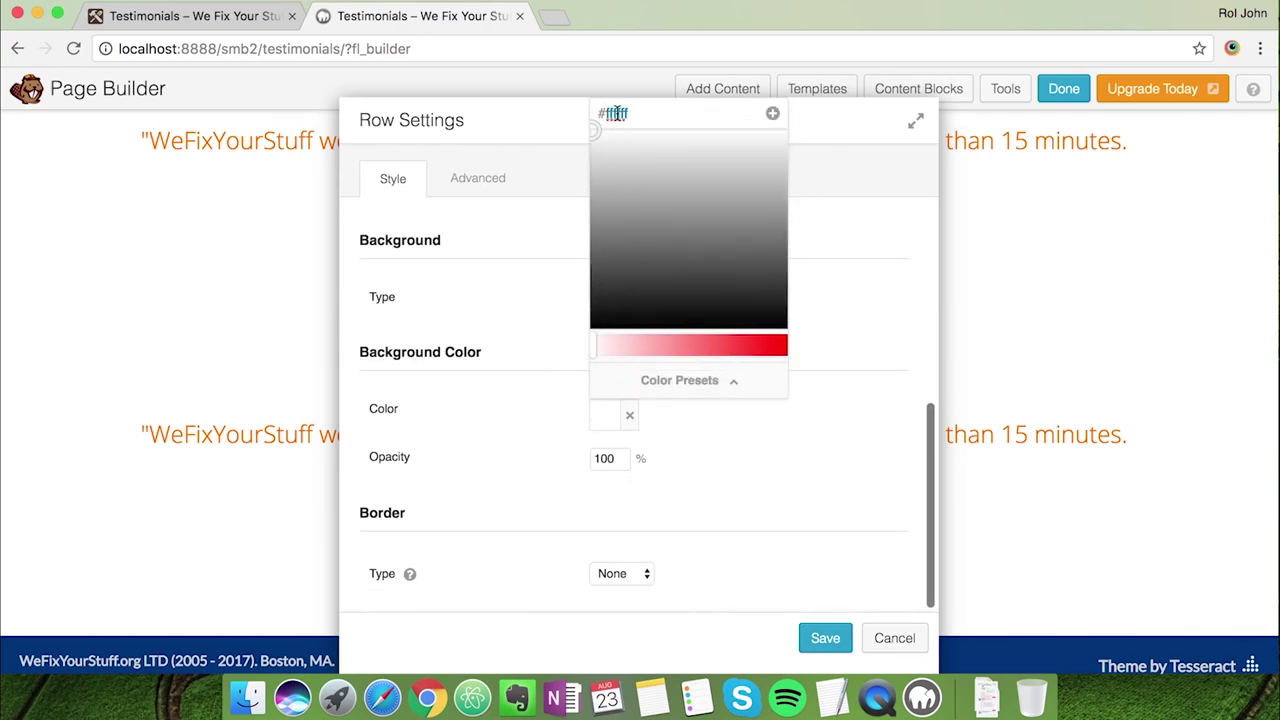
text(#e5e5e5)
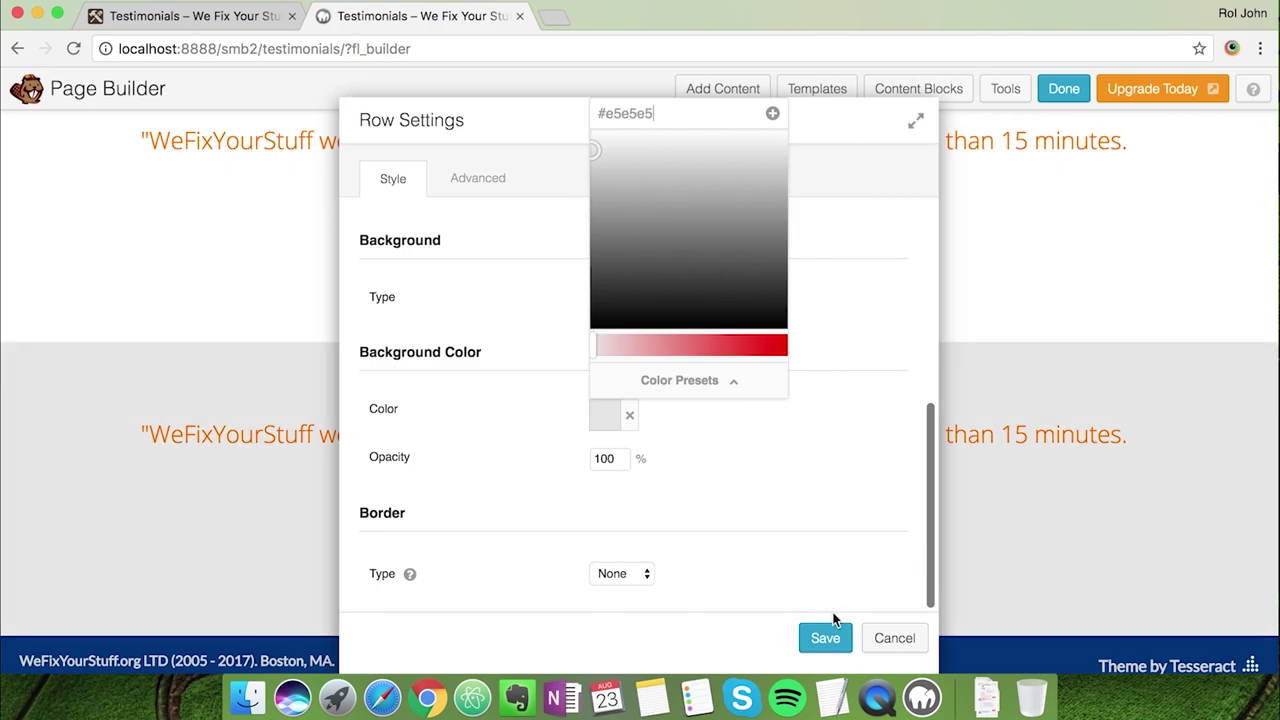
click(832, 640)
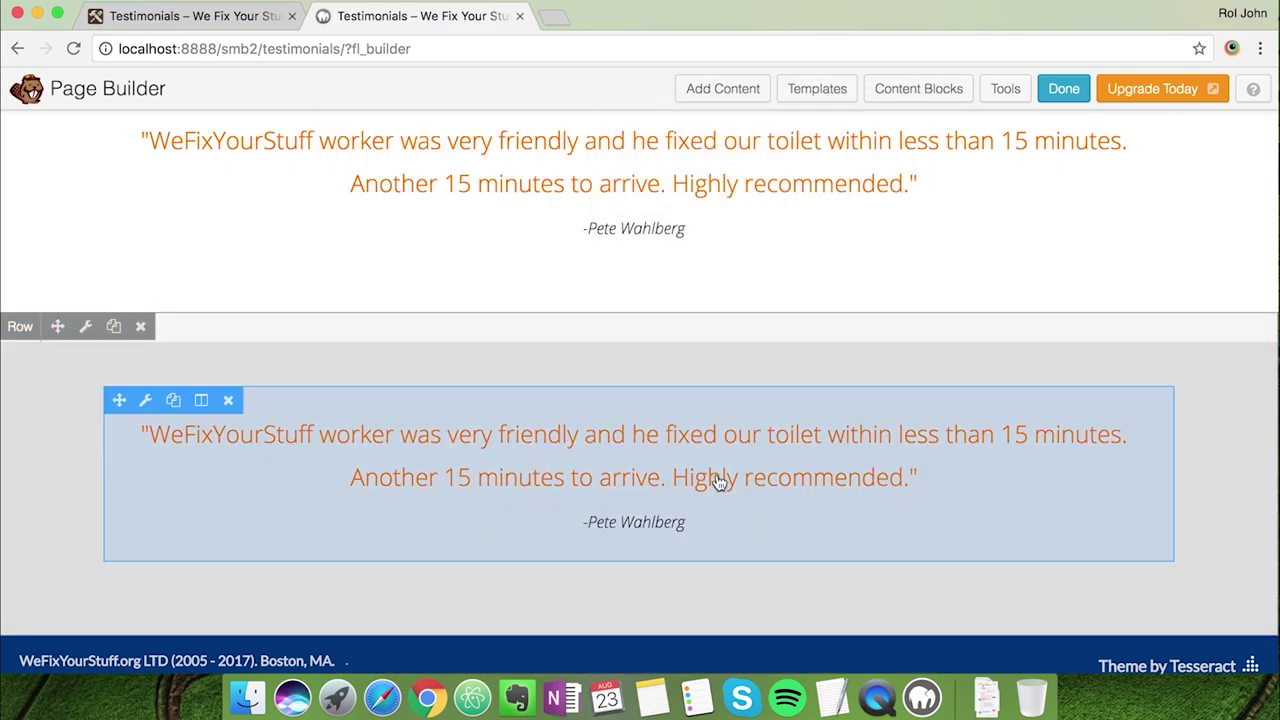
Paste the lawnmower quote over the duplicated row's old quote text
click(717, 481)
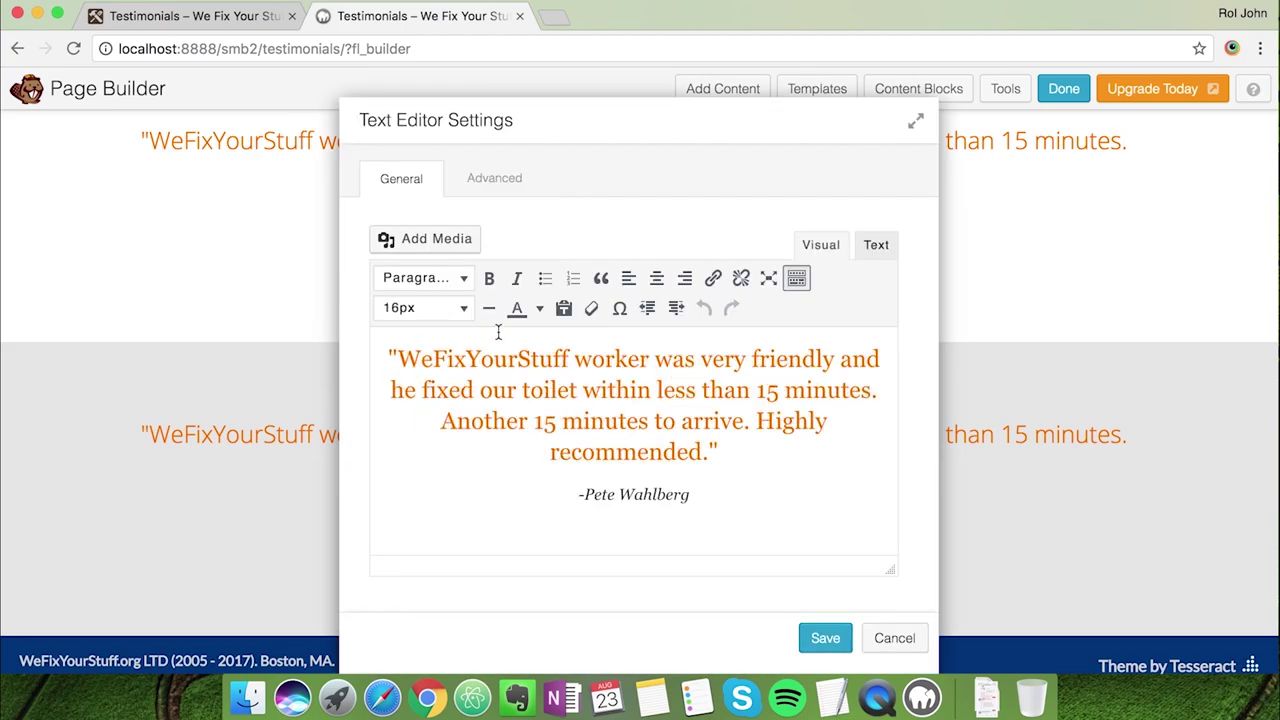
drag(403, 360, 720, 449)
text(Great service from Jason. Managed to get our lawnmower fully working. Awesome.)
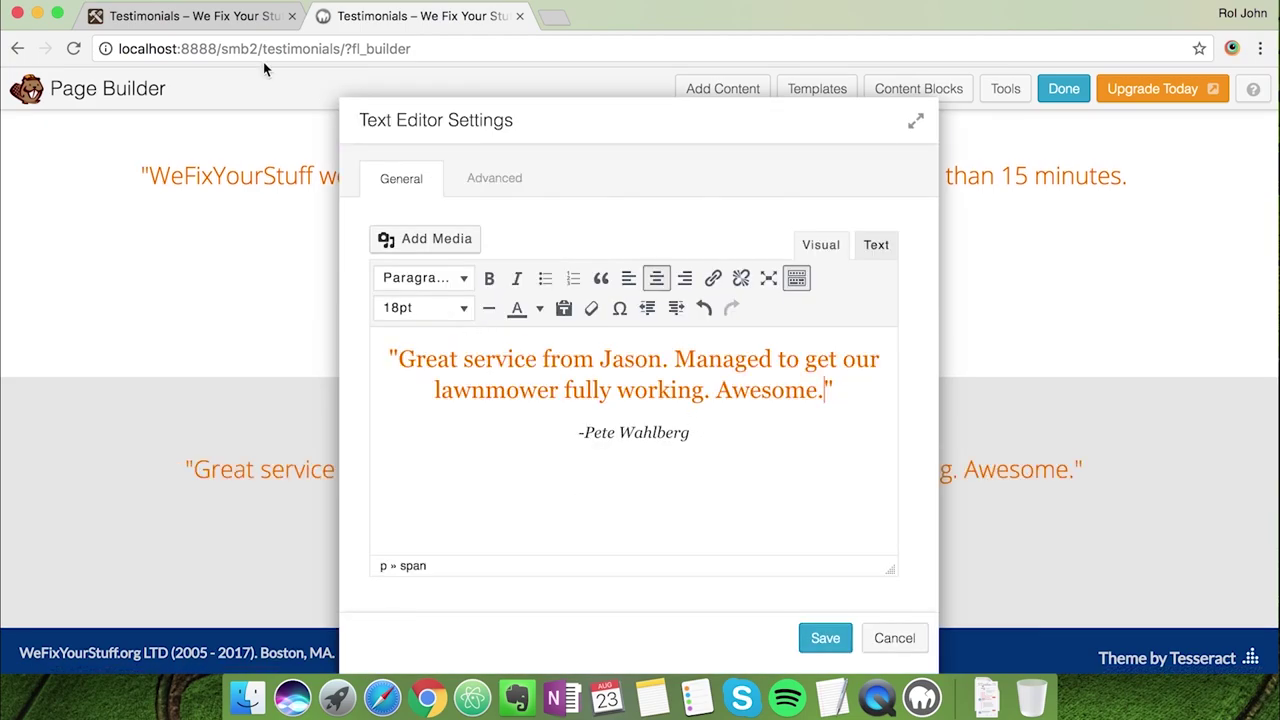
Replace the attribution with the lawnmower customer's name, undo the stray bullet, and save
click(229, 29)
drag(605, 421, 681, 425)
click(380, 16)
drag(583, 432, 686, 434)
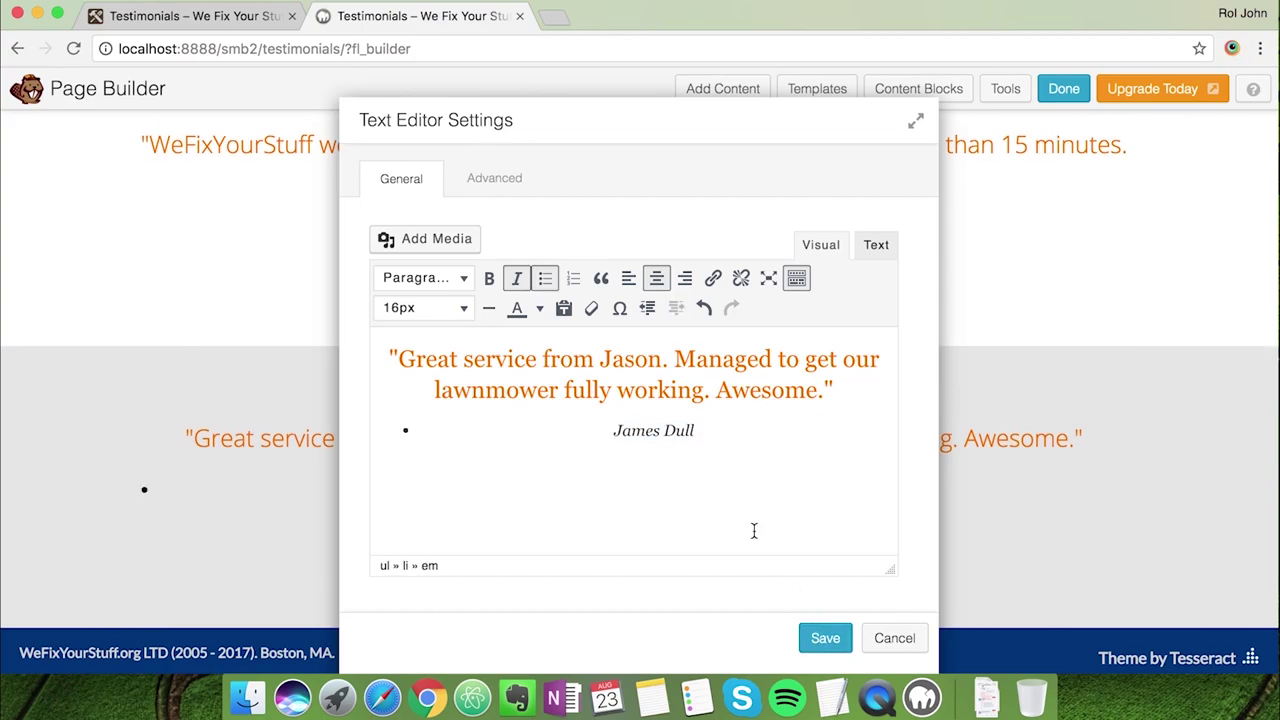
key(cmd+z)
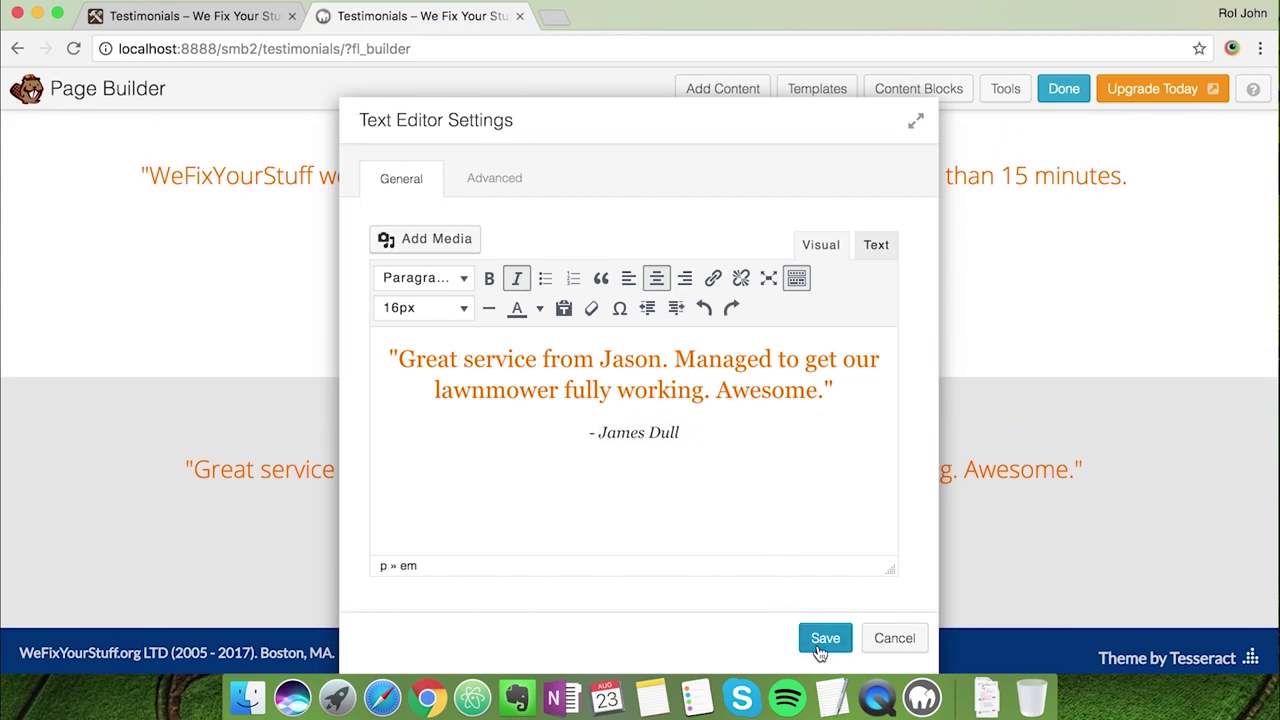
click(823, 640)
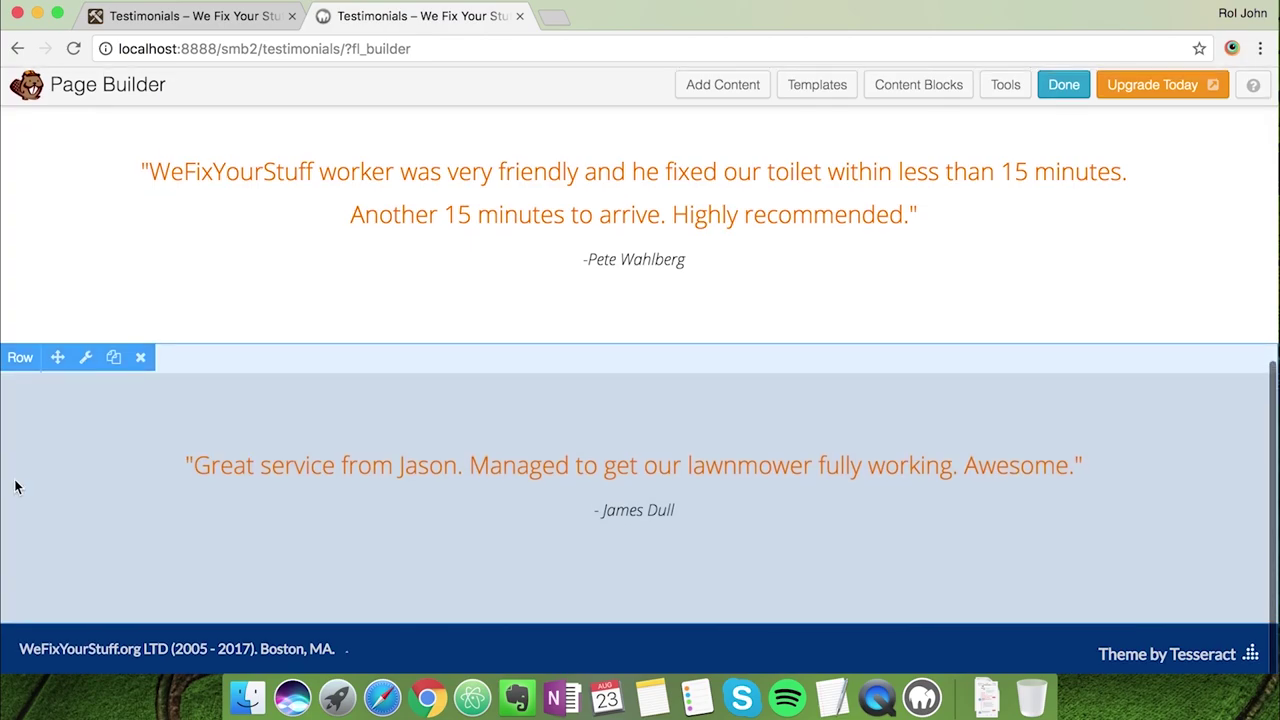
Duplicate the first testimonial module and move the copy into a new row below the grey row
scroll(99, 304, up, 2)
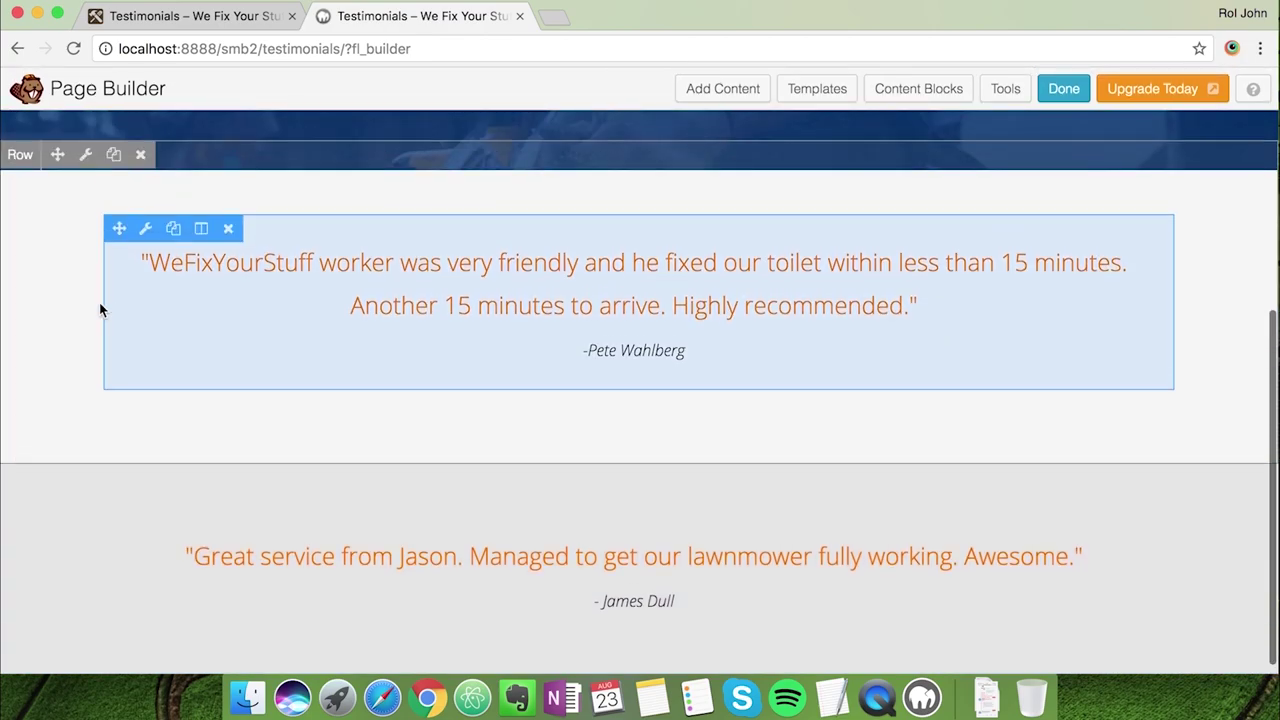
click(171, 229)
scroll(154, 427, down, 4)
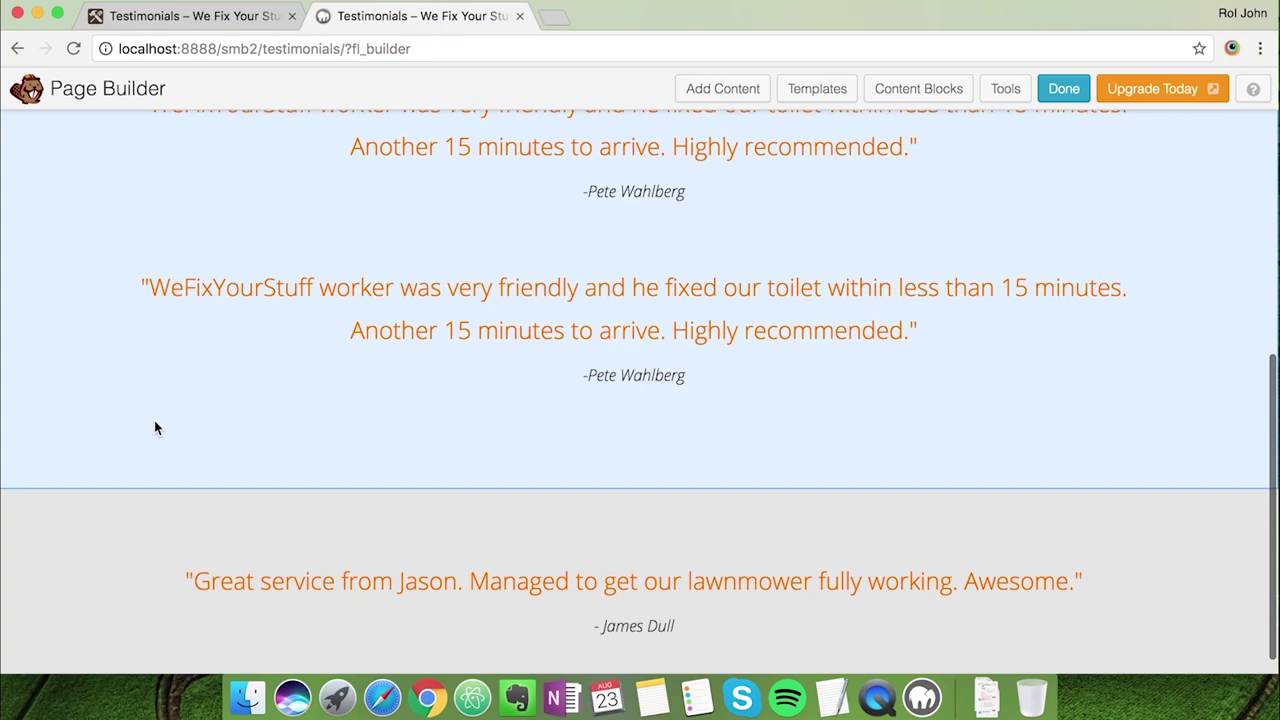
drag(120, 197, 120, 606)
scroll(387, 528, down, 3)
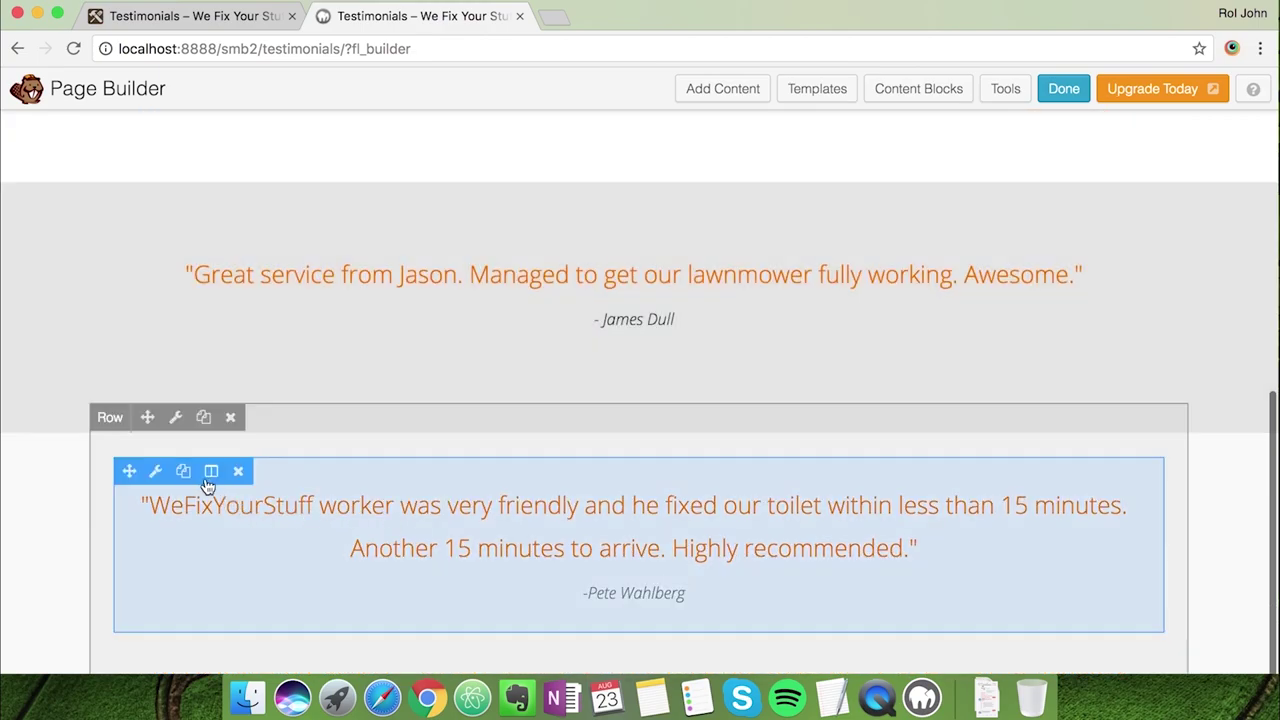
Copy the handyman-help quote from the live testimonials page
click(211, 20)
scroll(586, 428, down, 4)
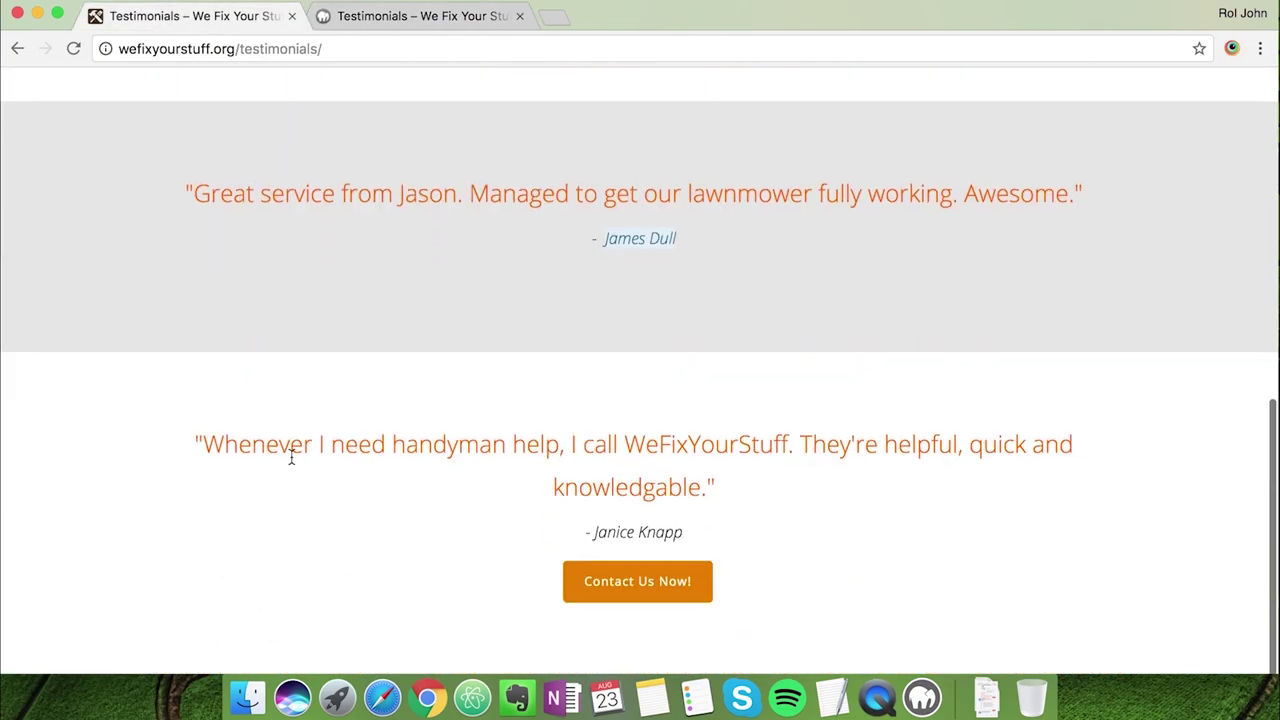
drag(203, 443, 705, 486)
key(super+c)
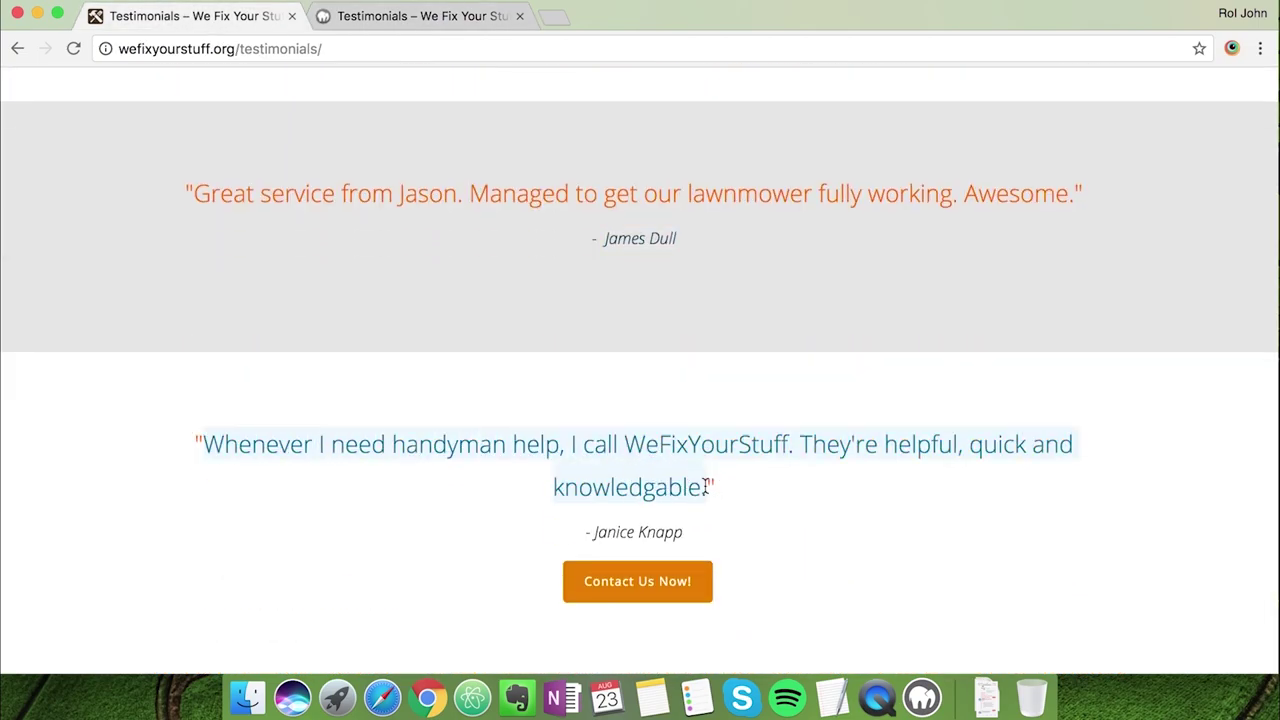
click(440, 18)
Paste the handyman-help quote into the third row and type its customer's name as attribution
click(352, 509)
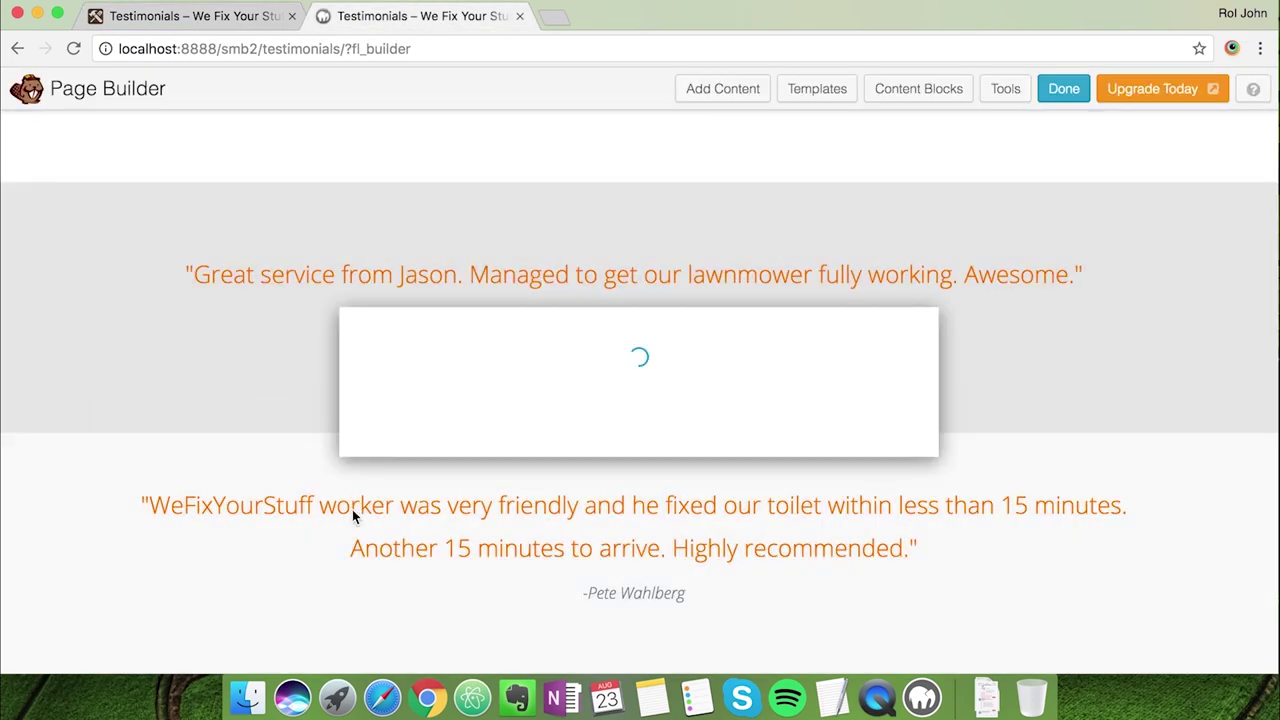
drag(400, 358, 710, 457)
key(super+v)
drag(579, 463, 689, 461)
Add a centred 'Contact Us Now!' line linked to /contact-us below the attribution
click(826, 511)
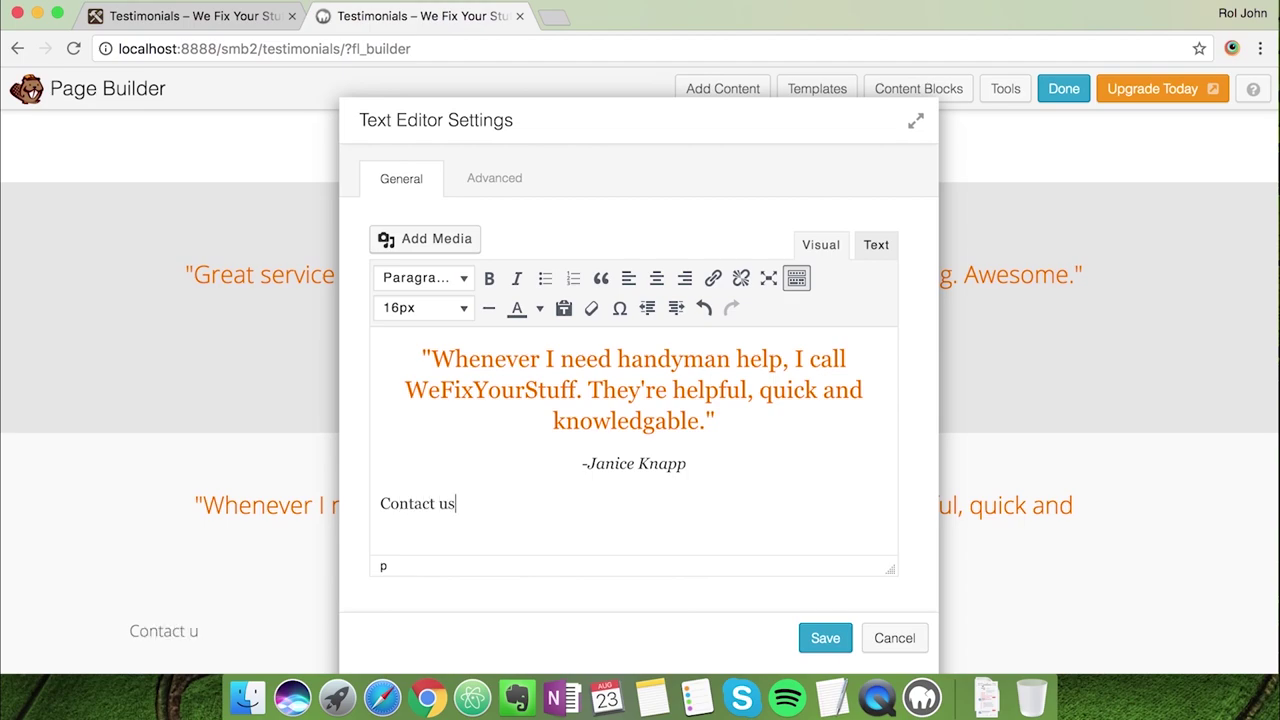
click(190, 16)
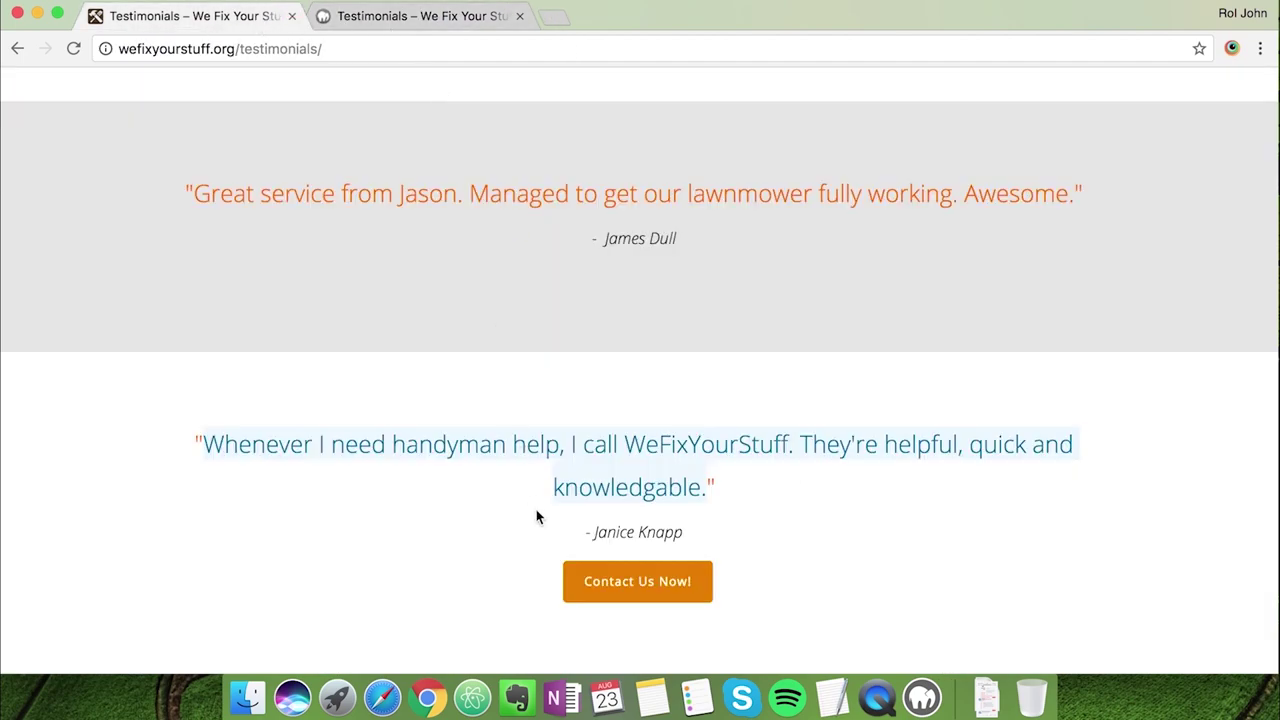
click(431, 19)
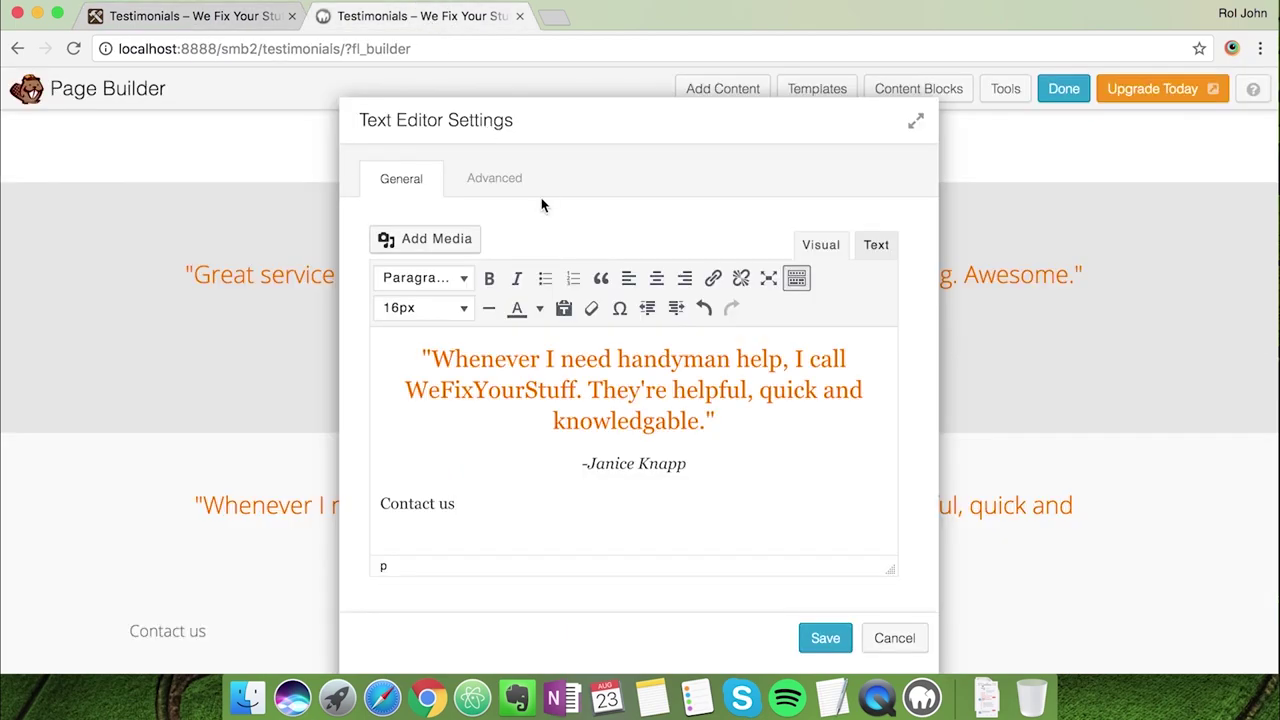
text(Us Now!)
key(shift+Home)
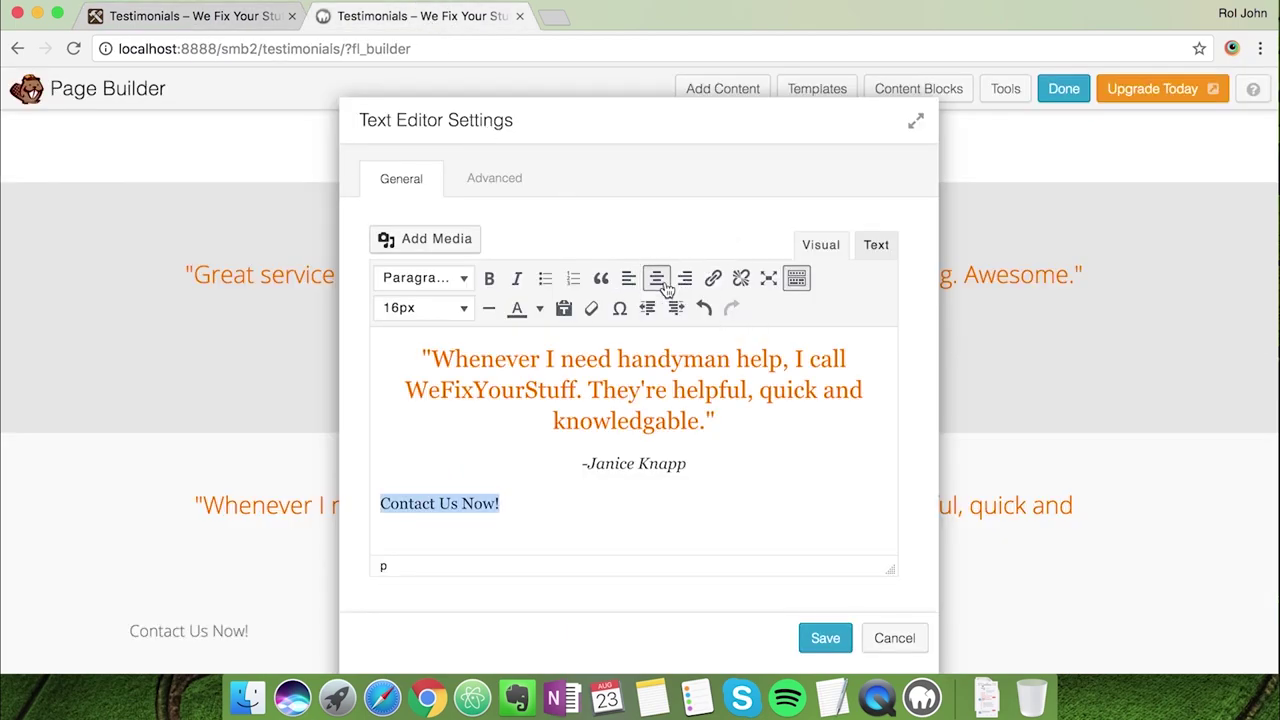
click(657, 278)
click(713, 278)
text(/contact-us)
key(Return)
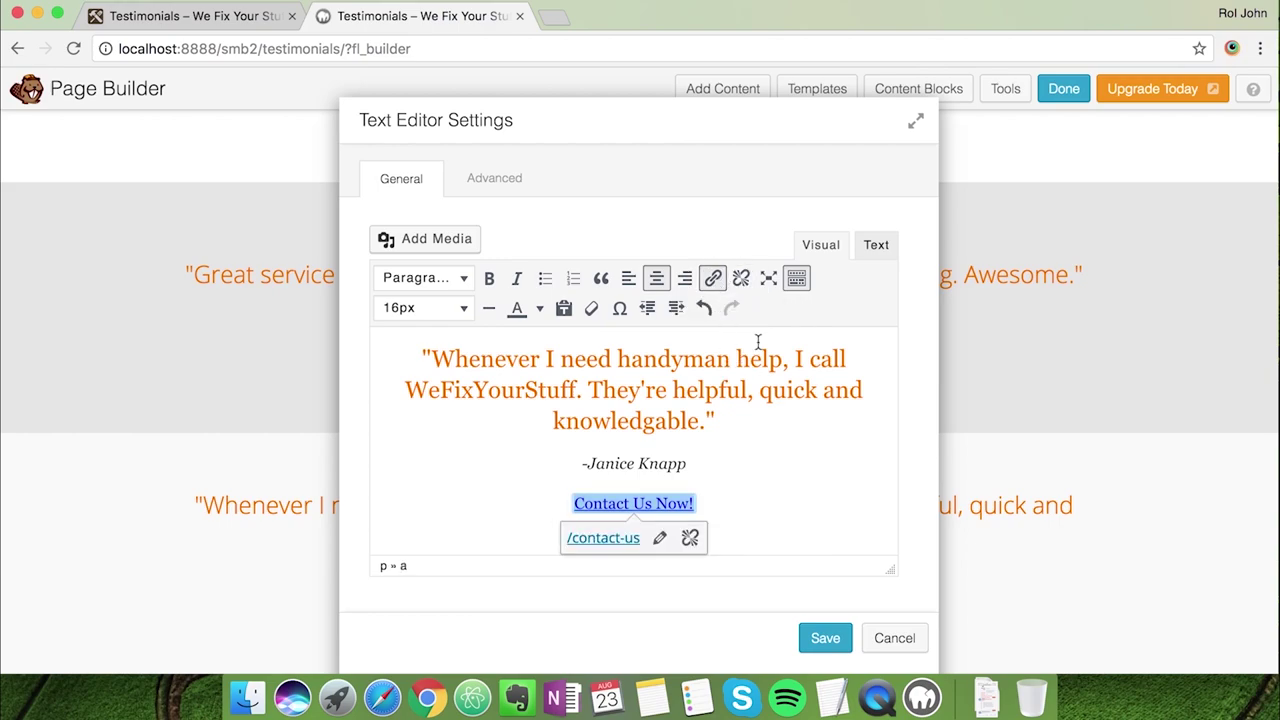
Give the link class="button orange" in the HTML source and save the module
click(873, 252)
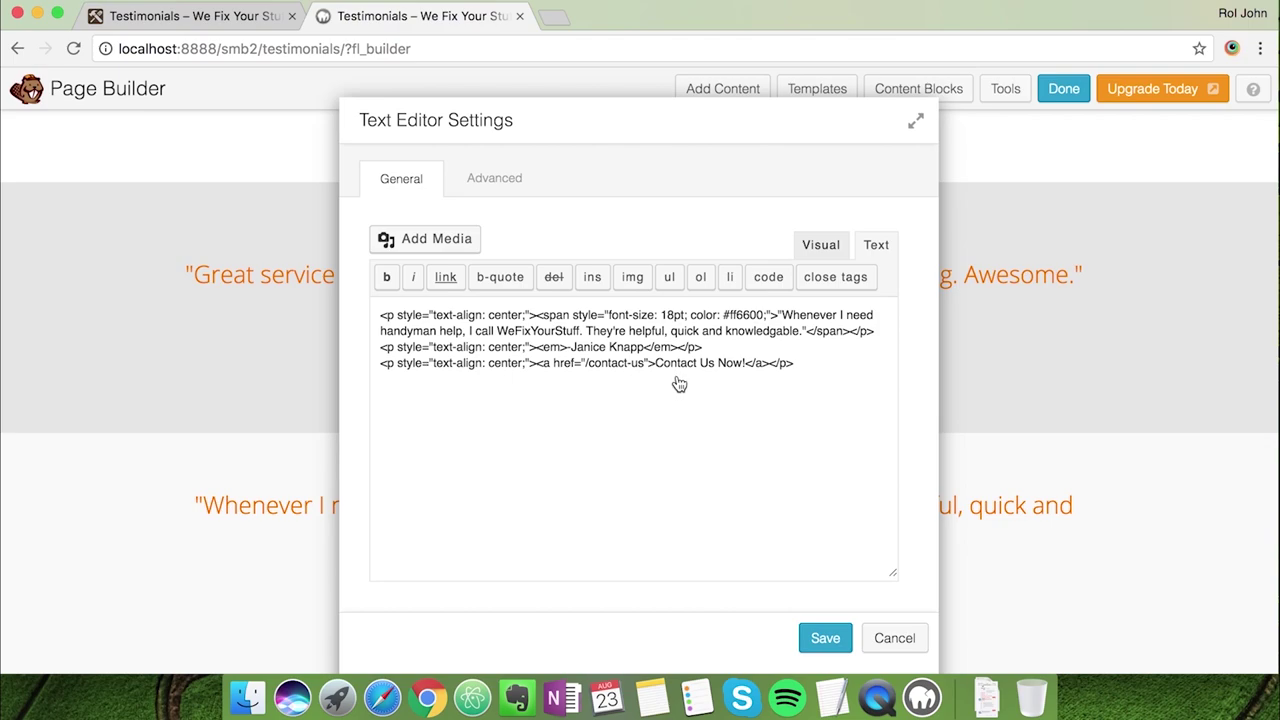
text(class=")
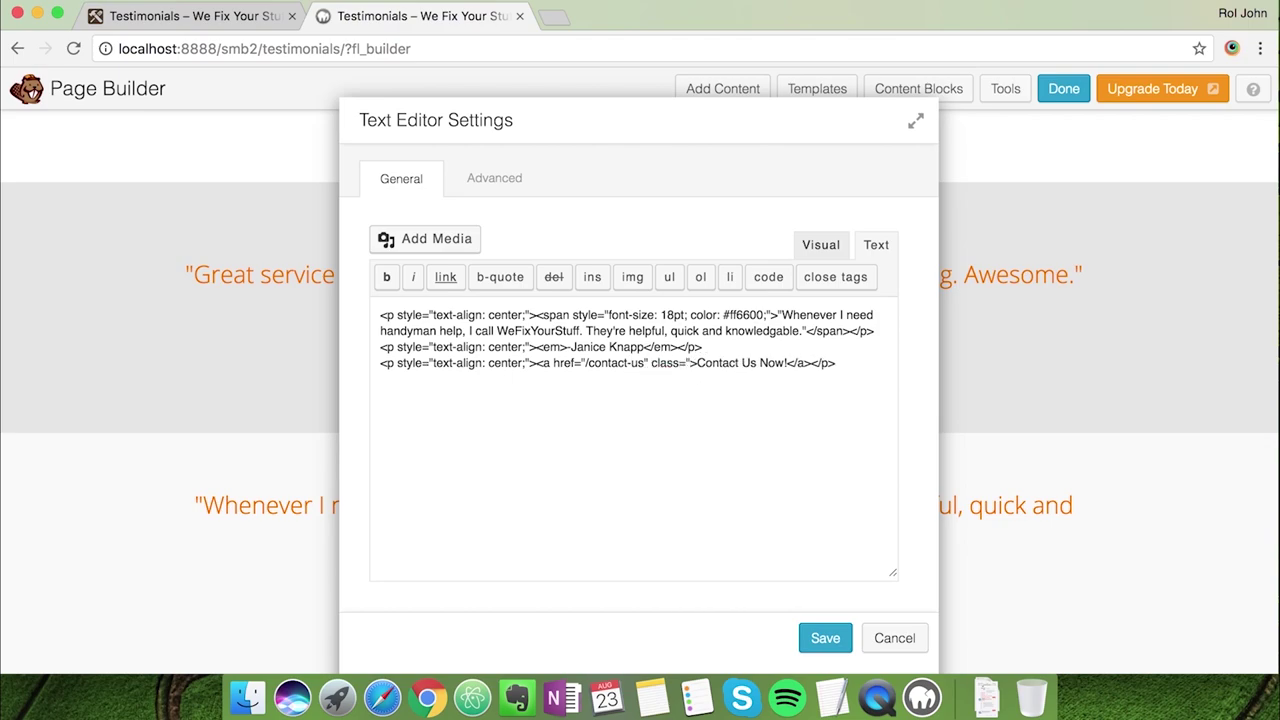
text(button orange")
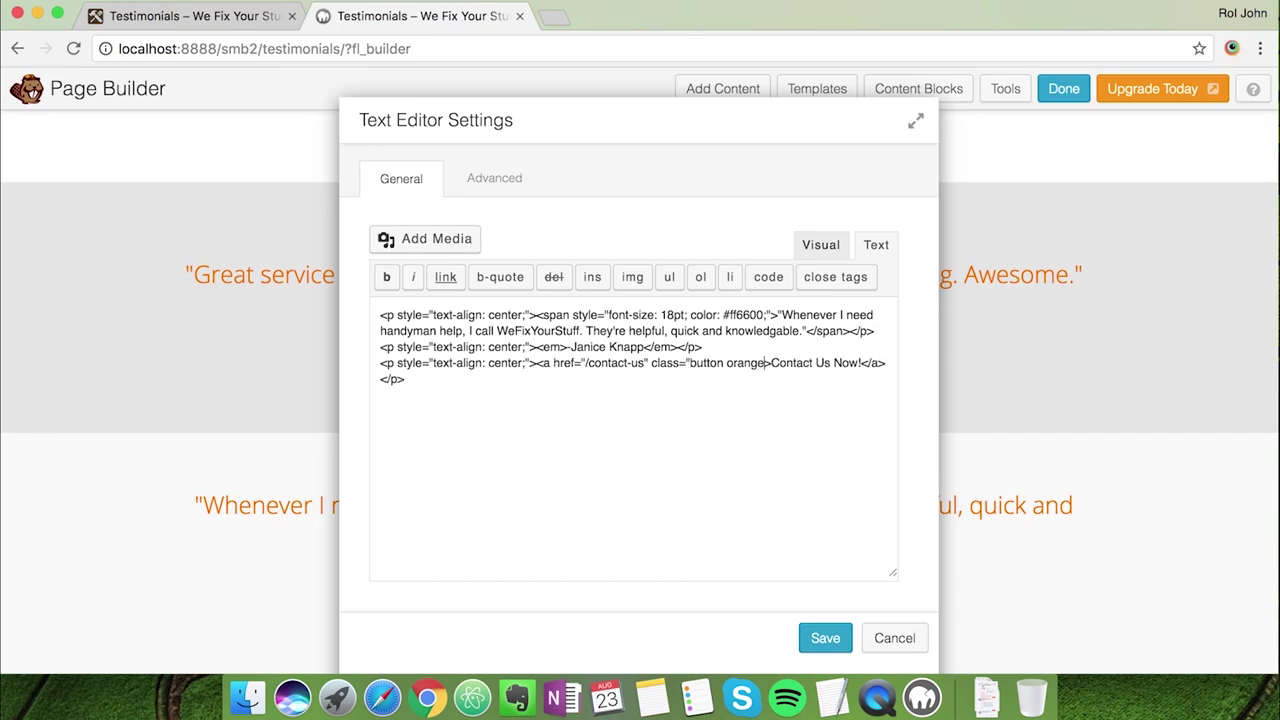
click(822, 638)
Publish the Testimonials page changes from the Done menu
scroll(871, 590, down, 2)
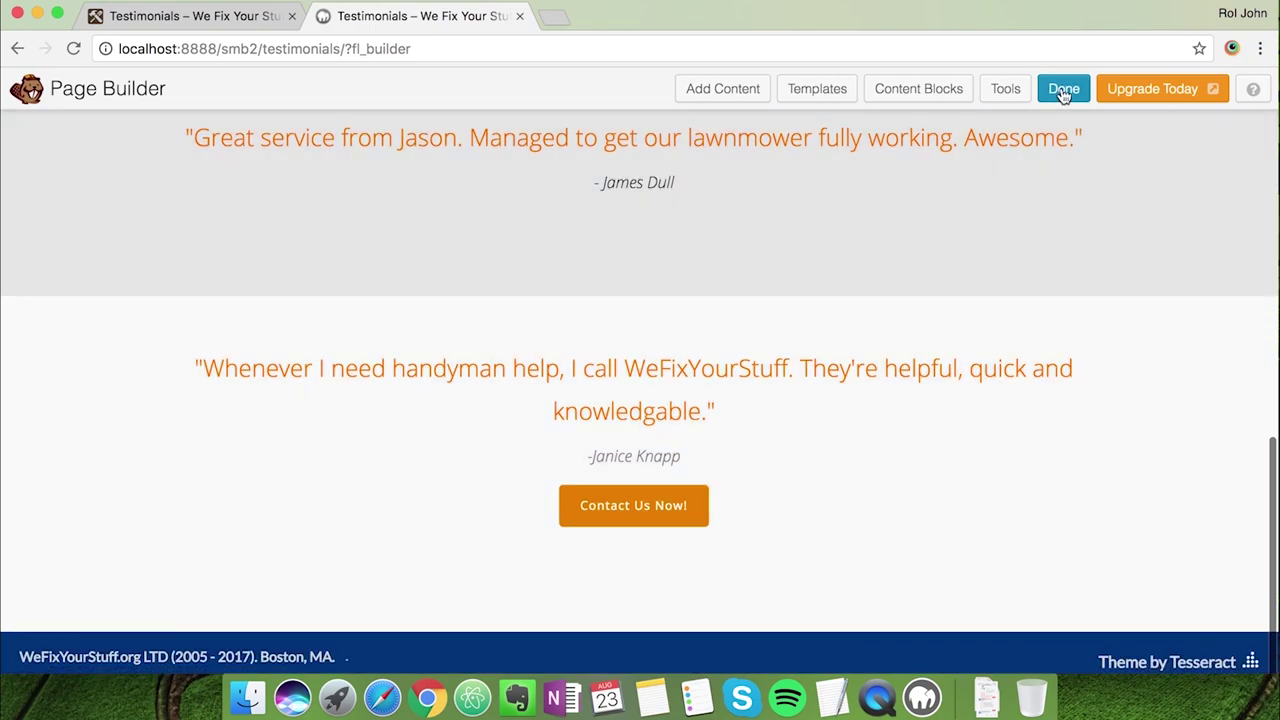
click(1063, 89)
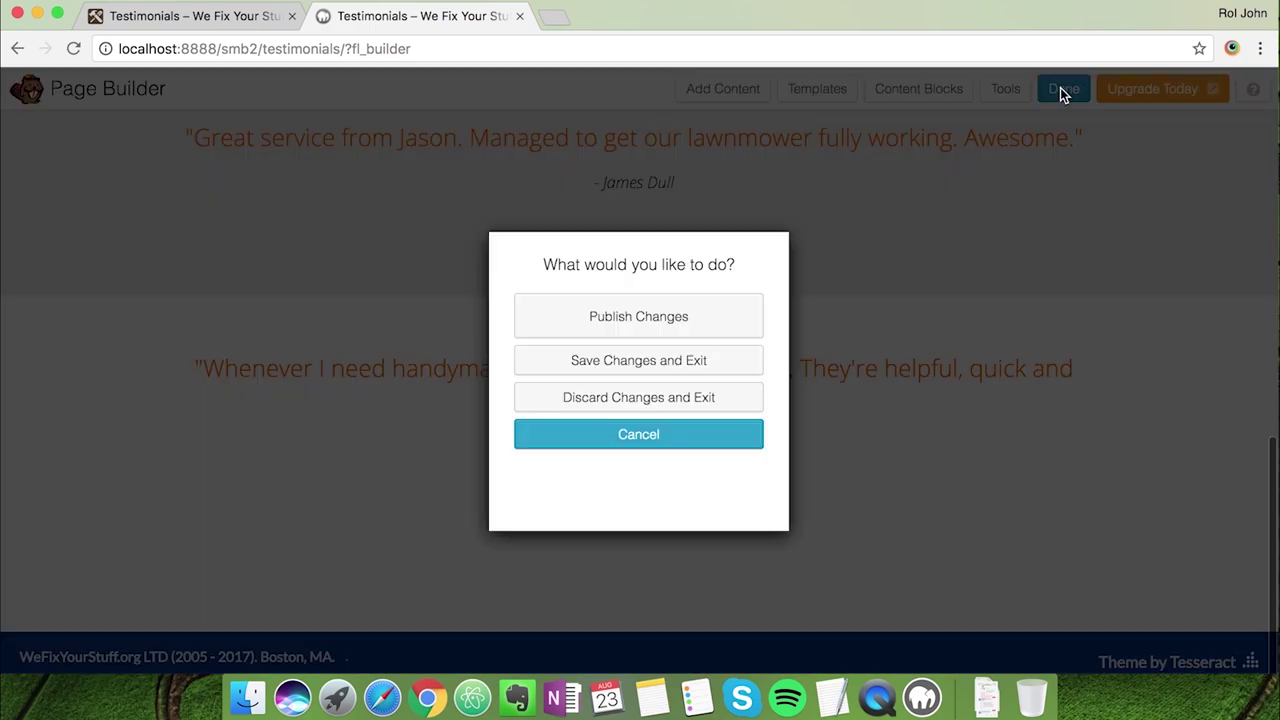
click(672, 327)
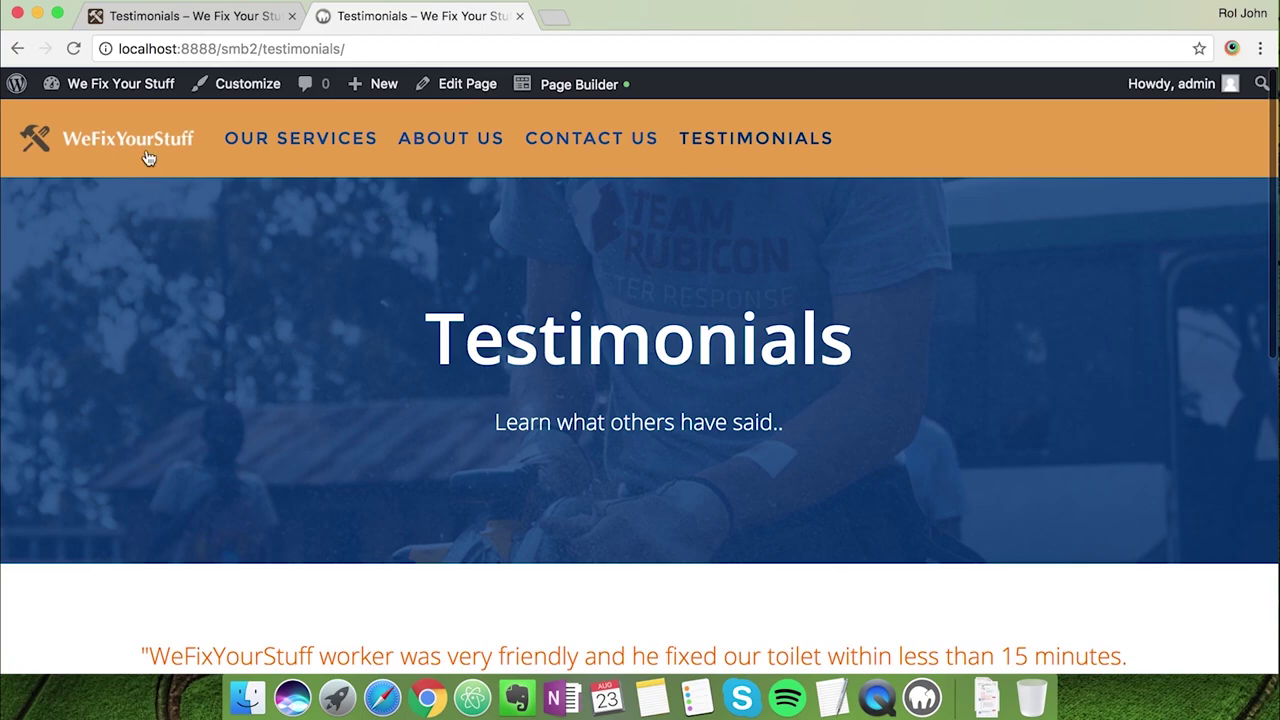
Compare the local site's home page with the live site's home page
click(148, 158)
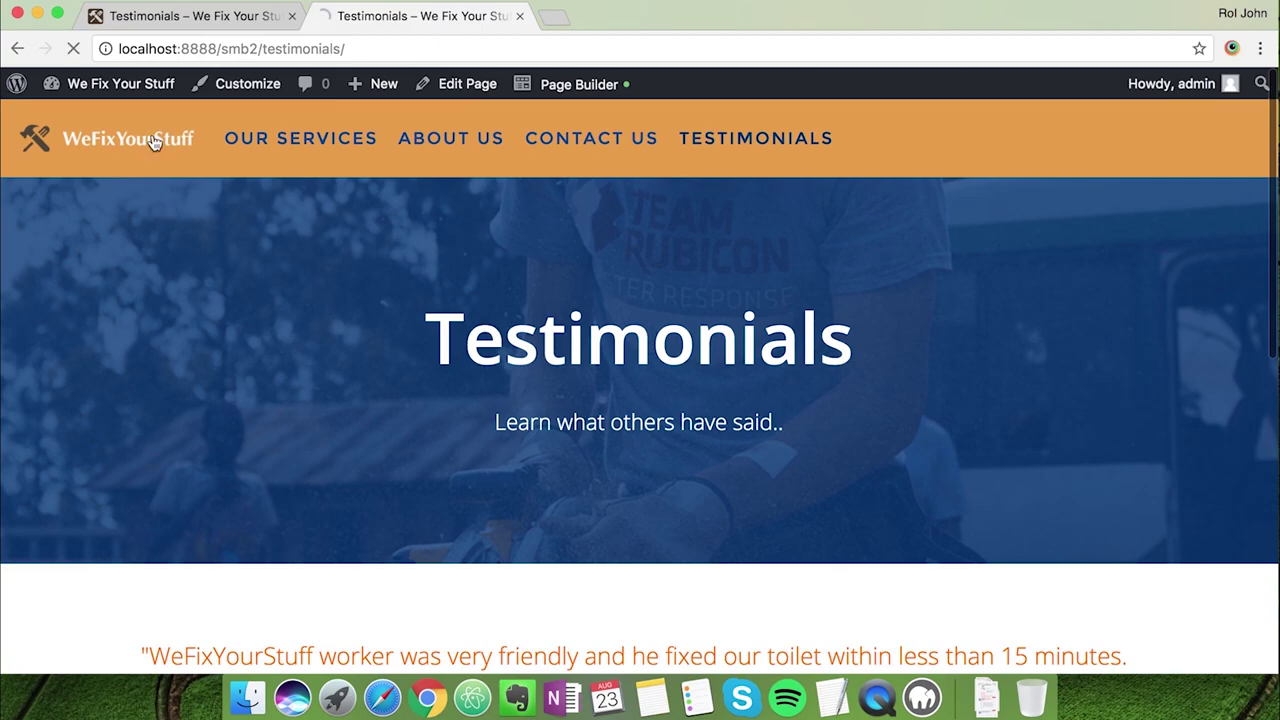
click(178, 16)
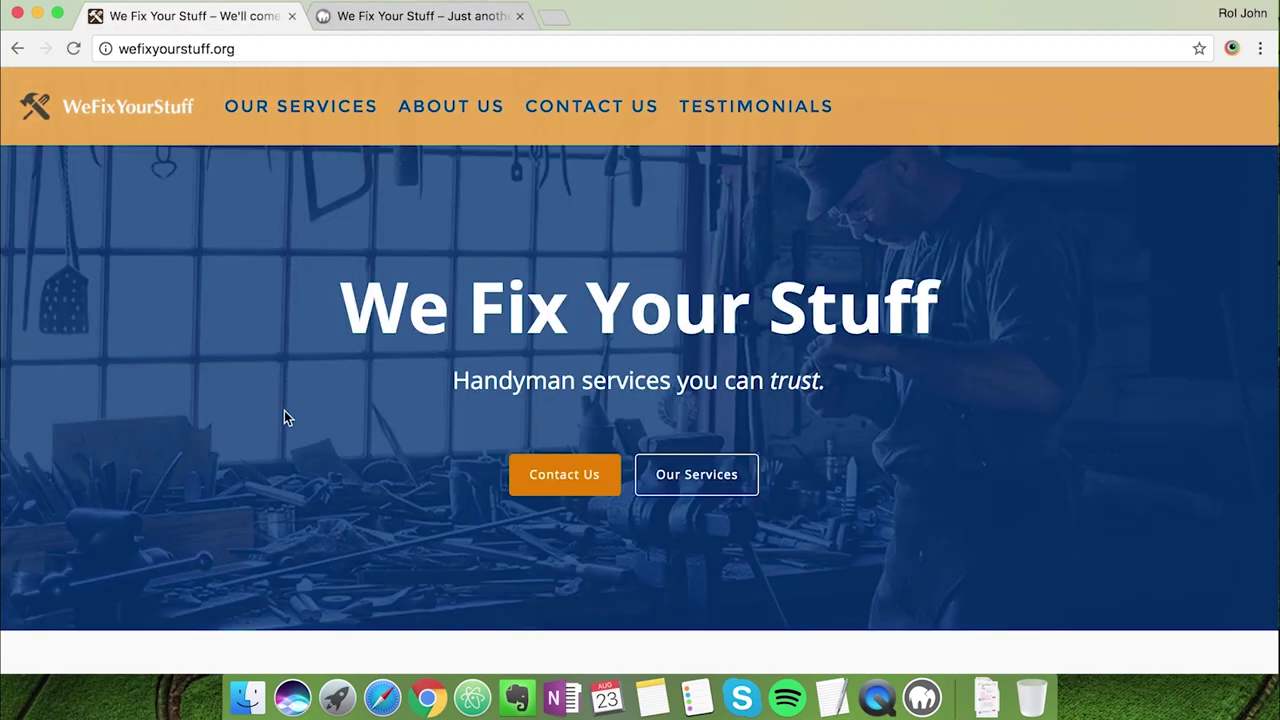
scroll(284, 418, down, 10)
scroll(284, 418, down, 15)
click(393, 22)
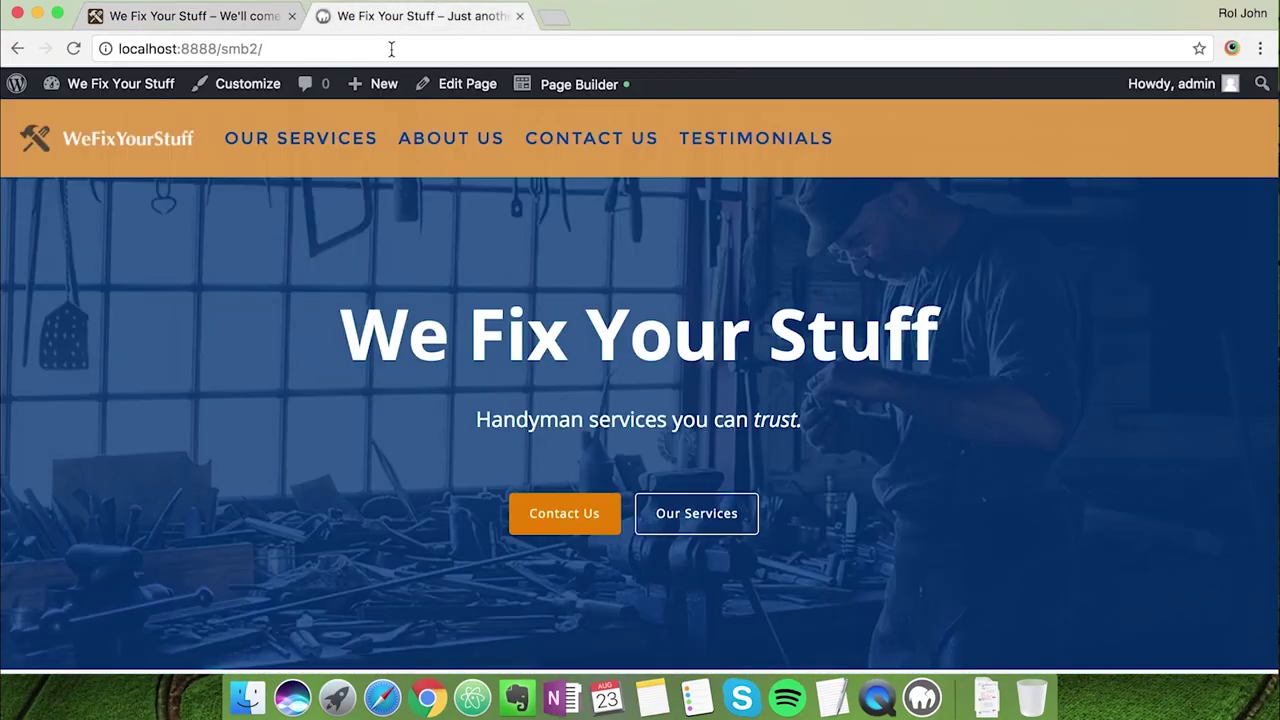
scroll(377, 320, down, 15)
scroll(378, 323, down, 10)
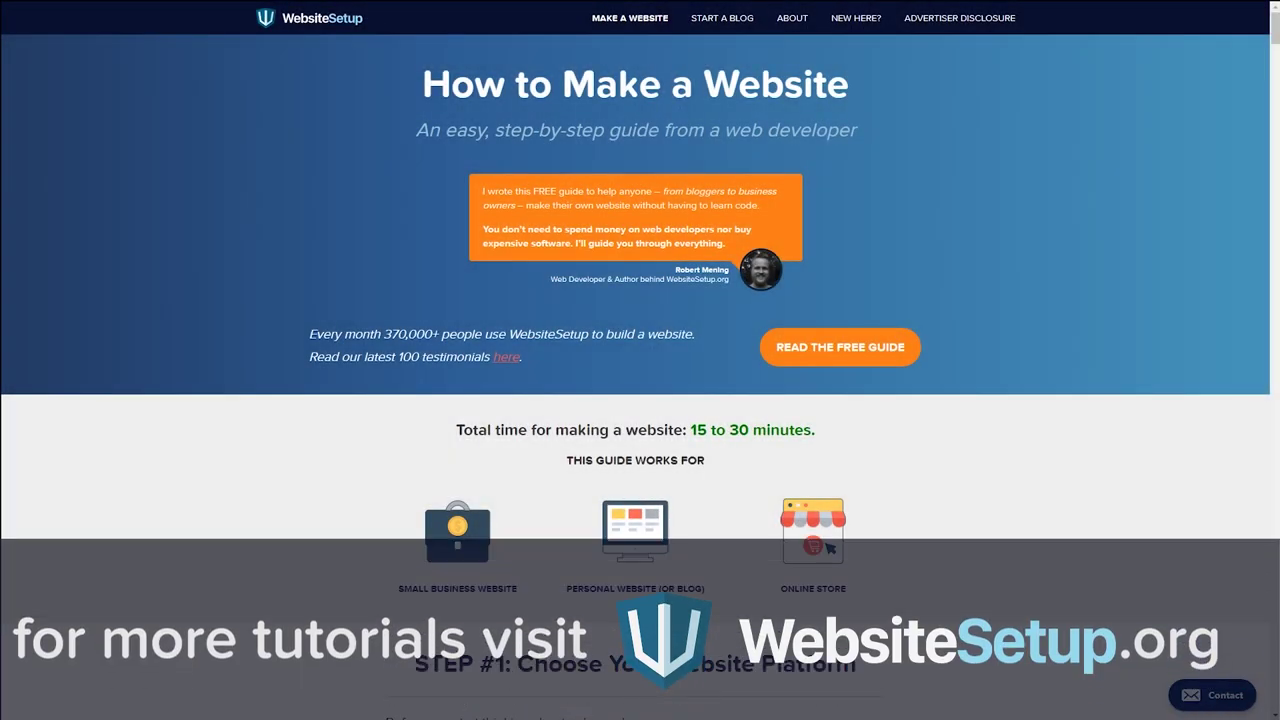
Scroll the How to Make a Website guide down to the Step #3 section on turning off comments
scroll(640, 360, down, 20)
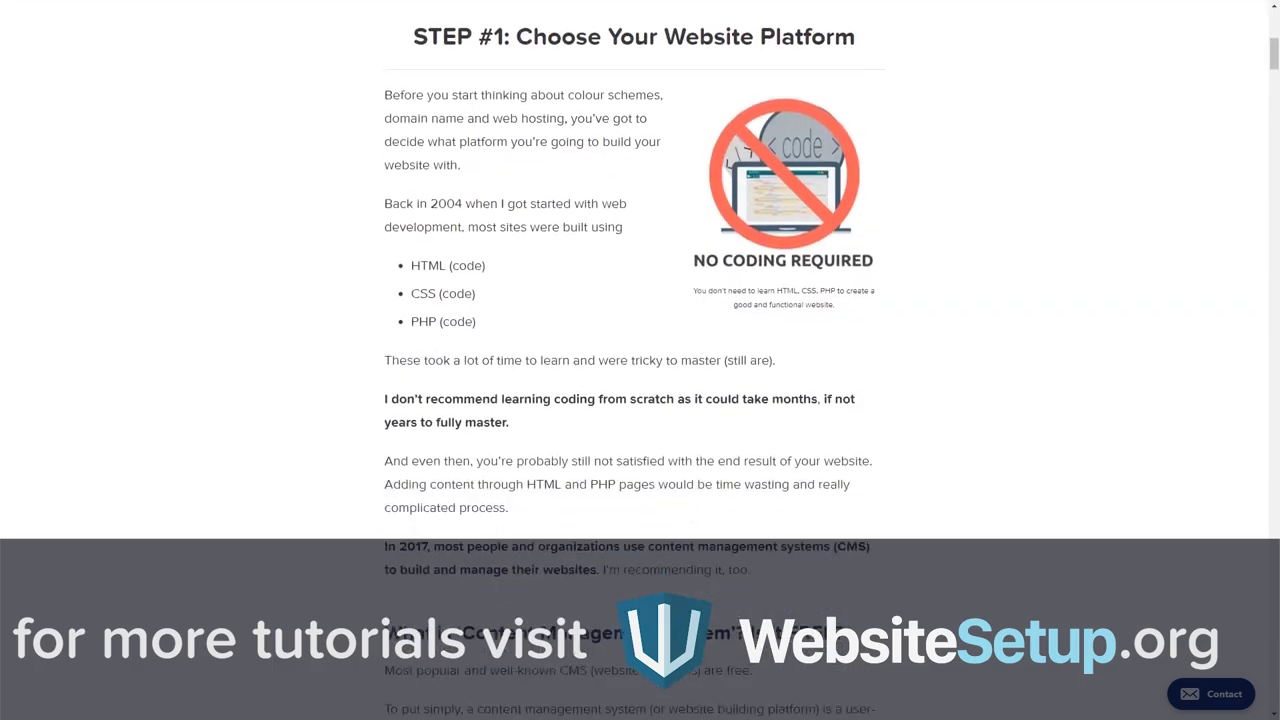
scroll(640, 300, down, 20)
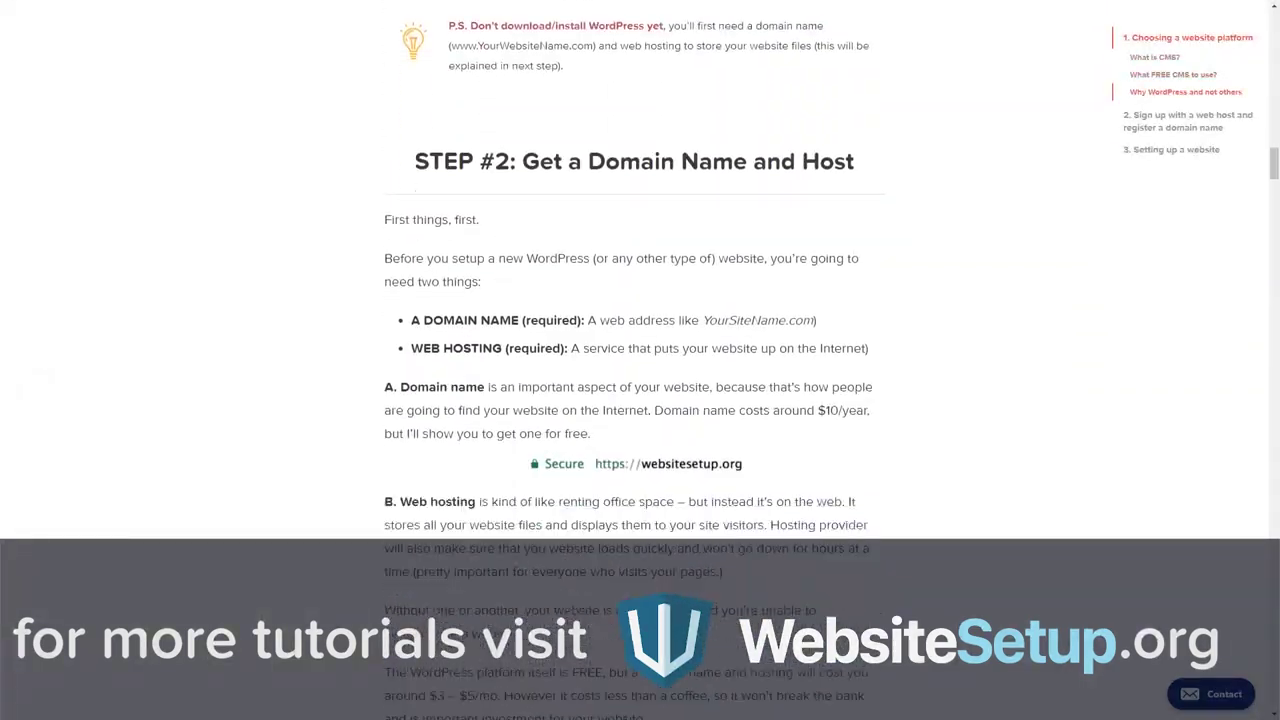
scroll(640, 300, down, 20)
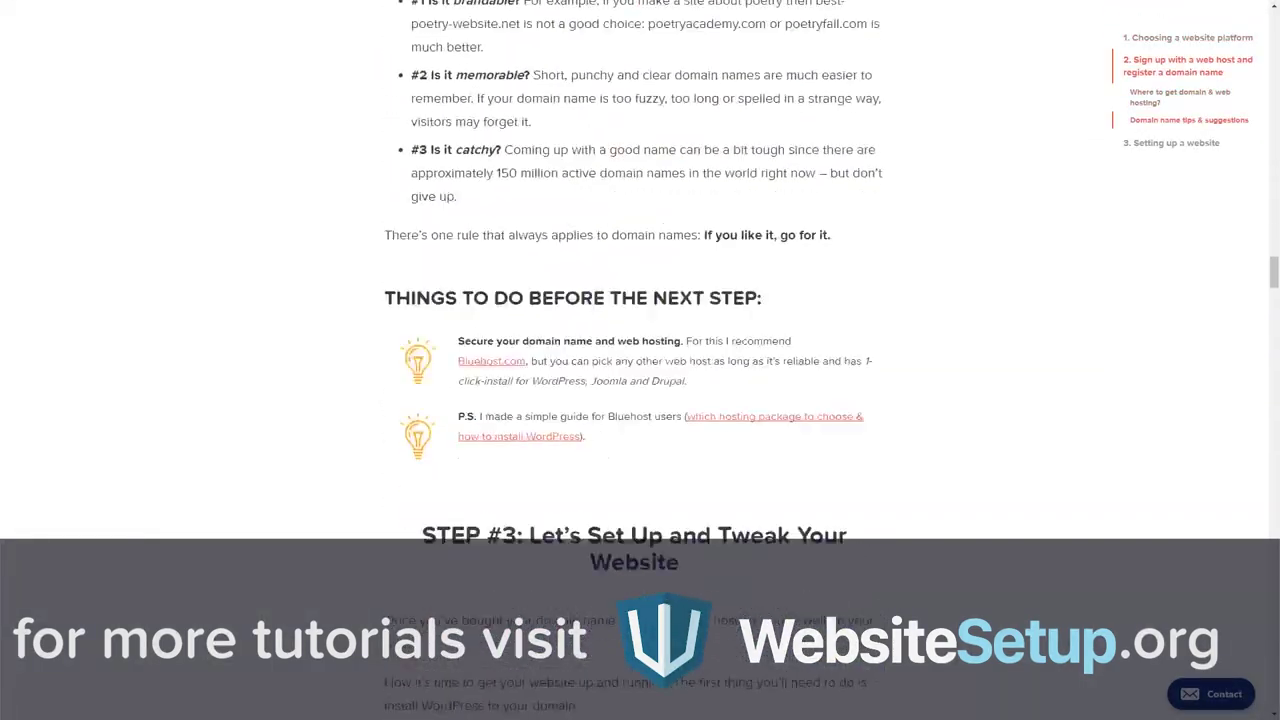
scroll(640, 360, down, 15)
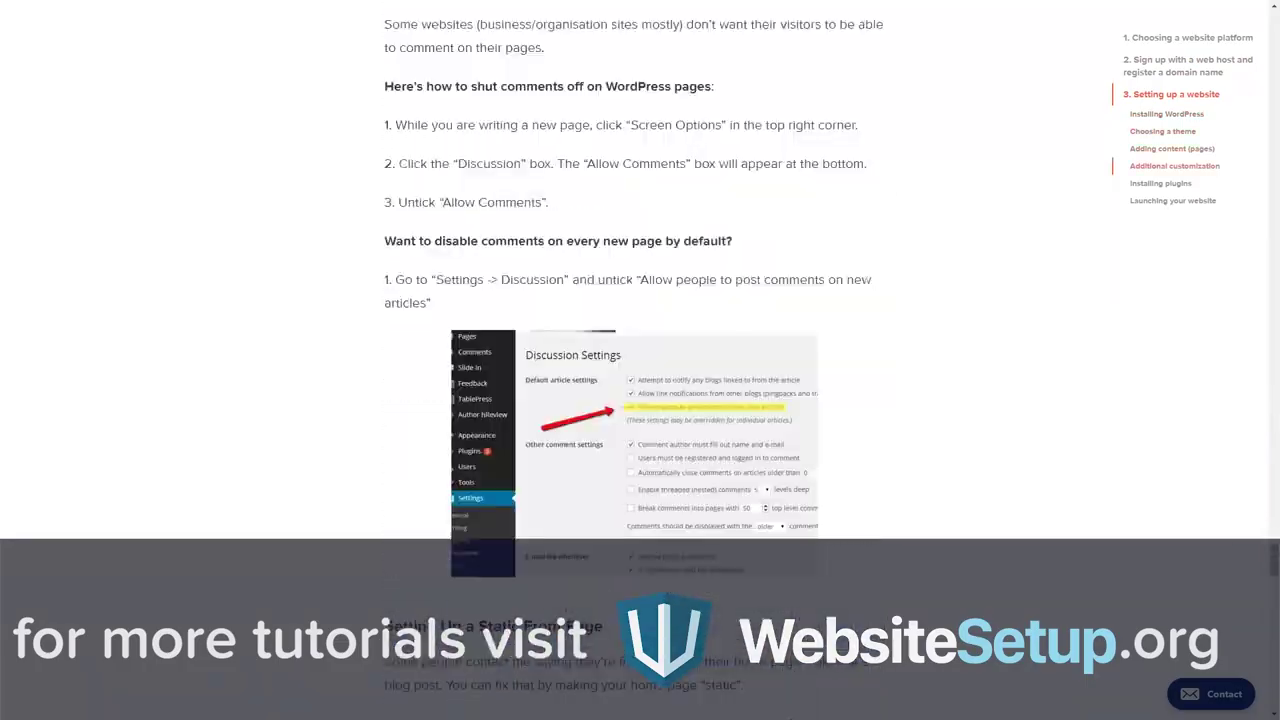